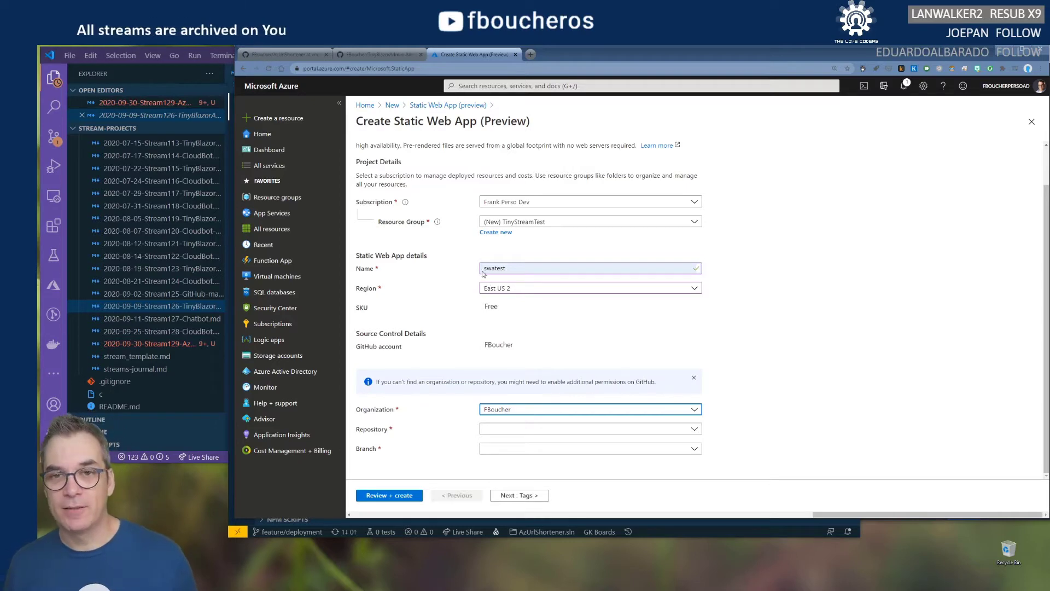
Try to open the GitHub page github.com/FBoucheros in a new browser tab, and close that tab again.
left_click(393, 56)
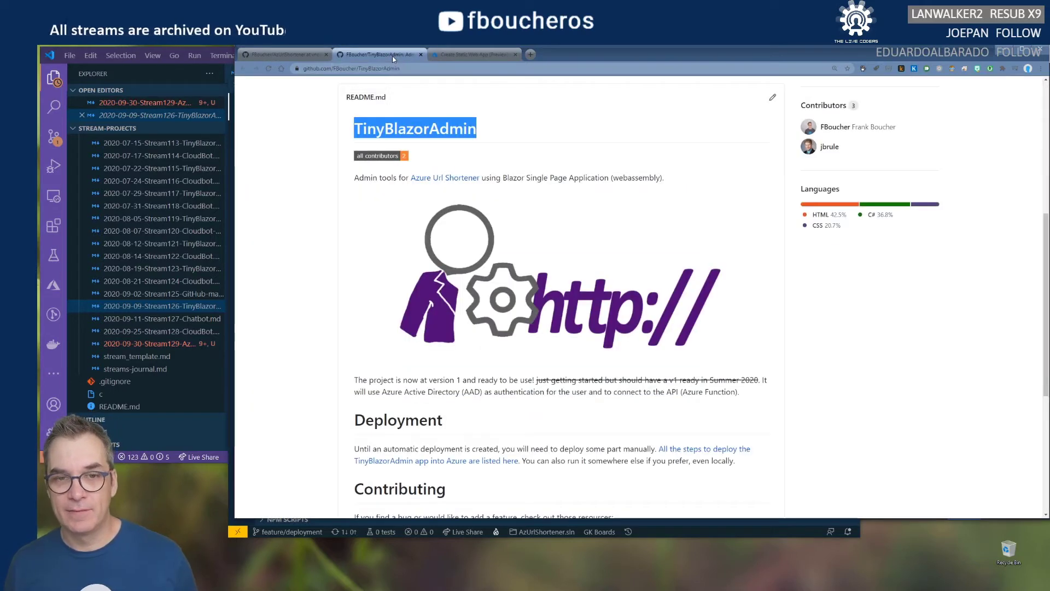
left_click(358, 68)
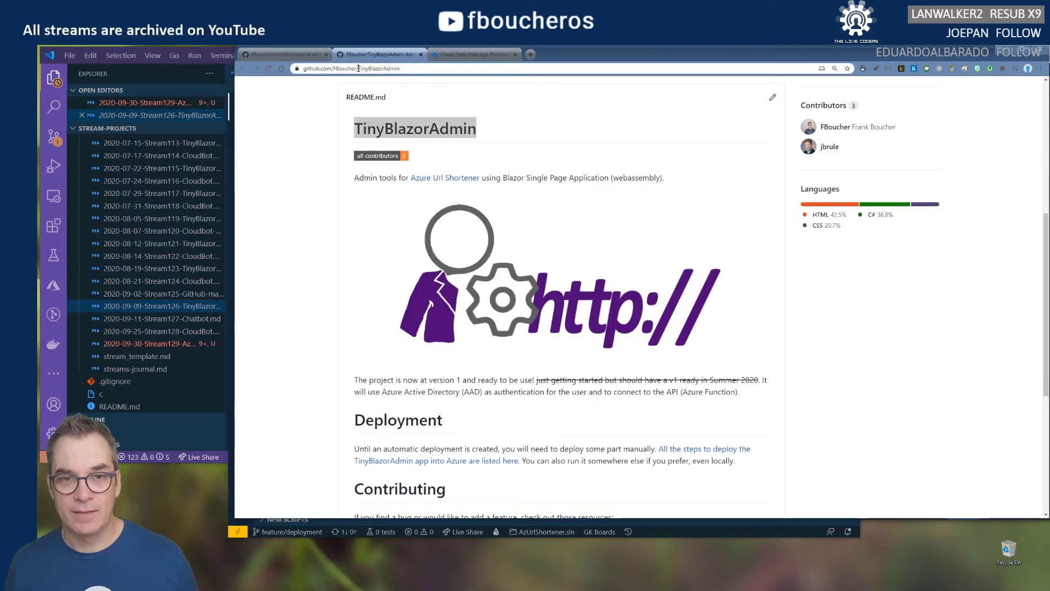
left_click(530, 54)
type("https://github.com/FBoucher")
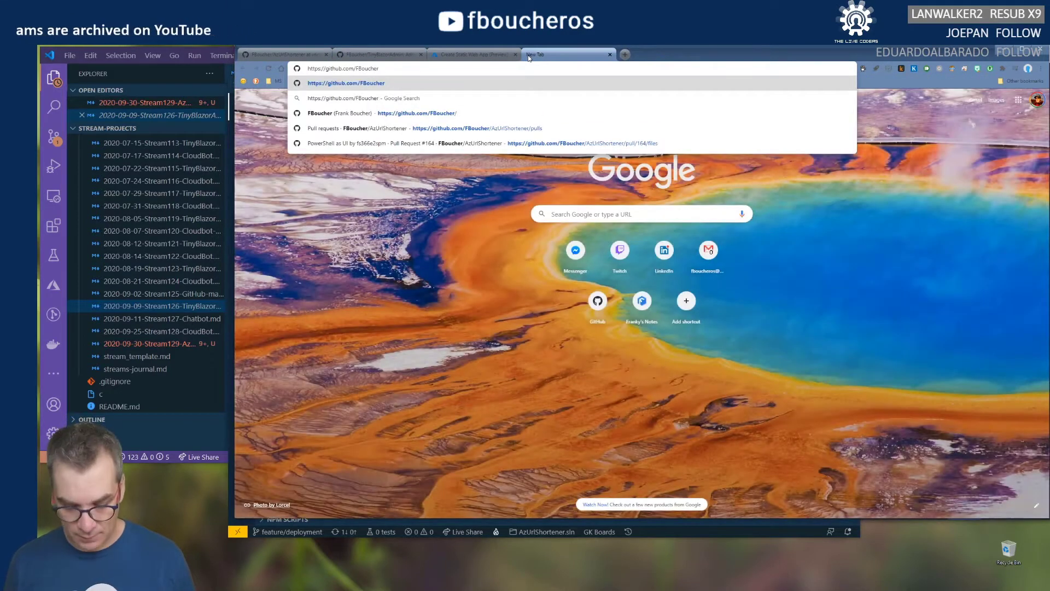
type("os")
key("Return")
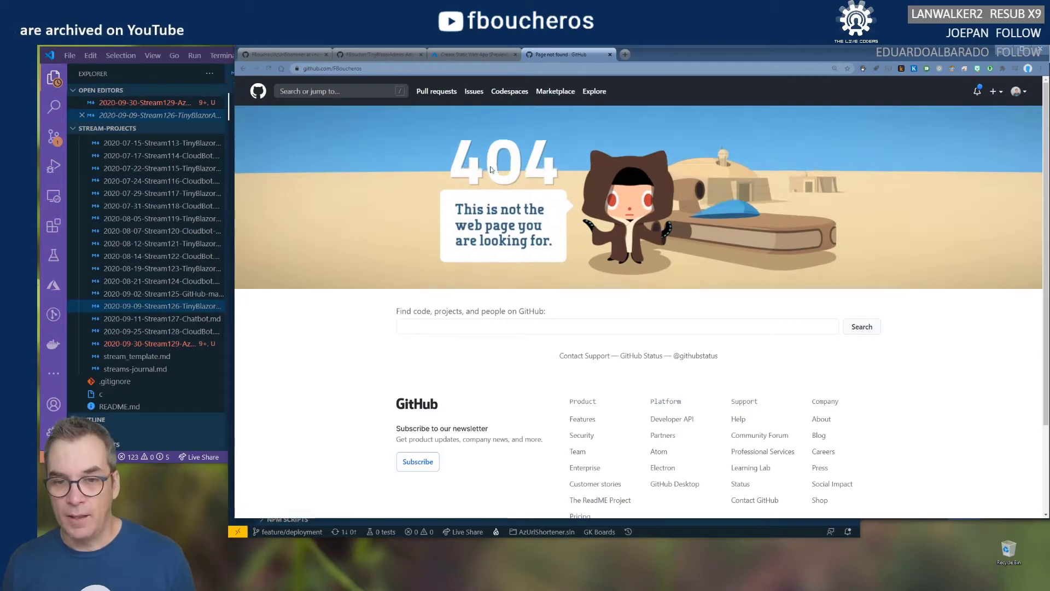
left_click(609, 54)
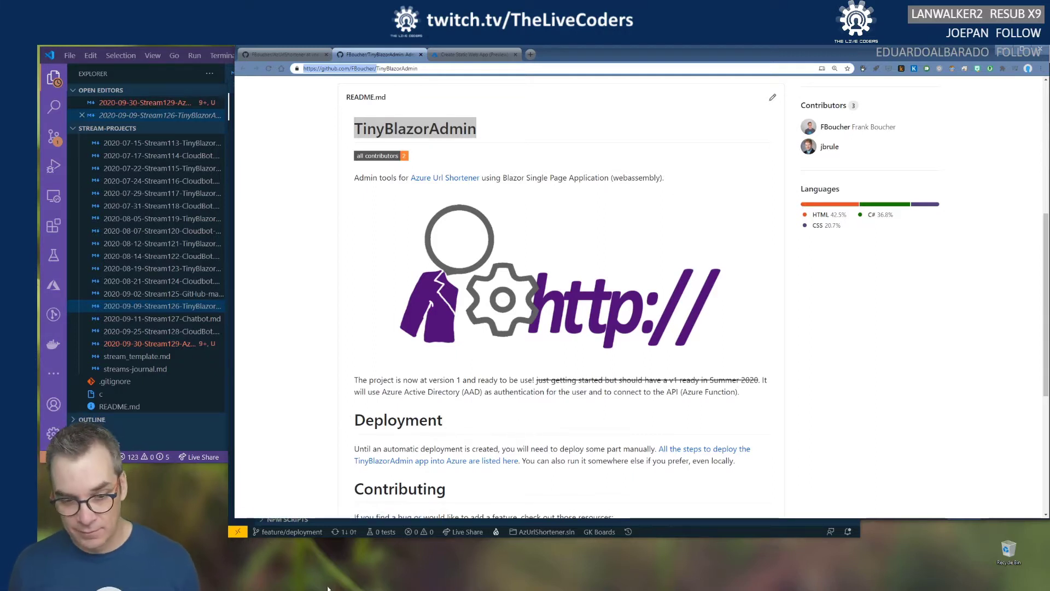
key("alt+Tab")
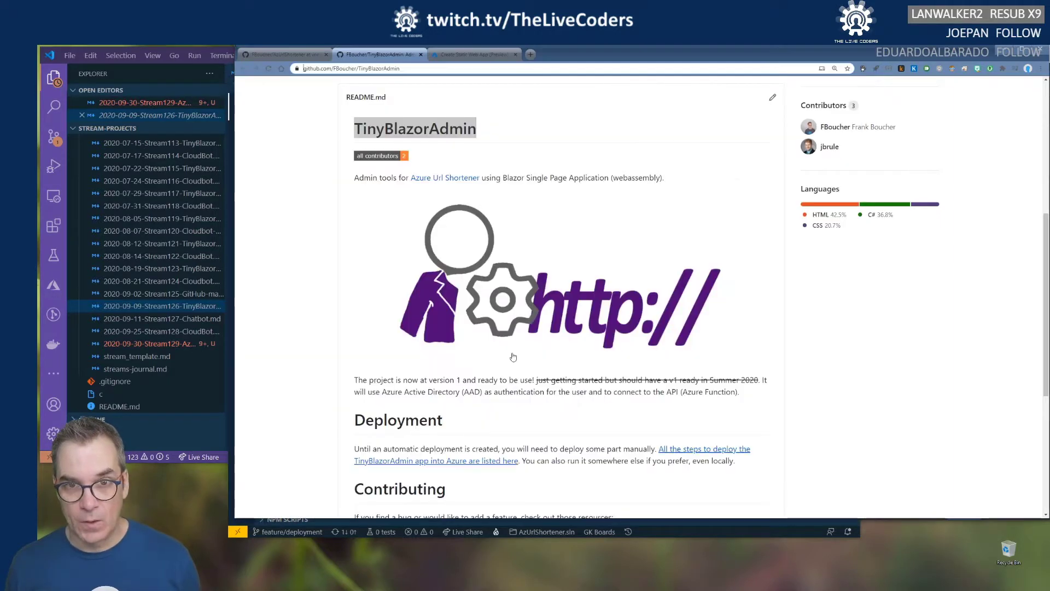
In the Static Web App form, select the AzUrlShortener repository and its feature/deployment branch.
left_click(469, 54)
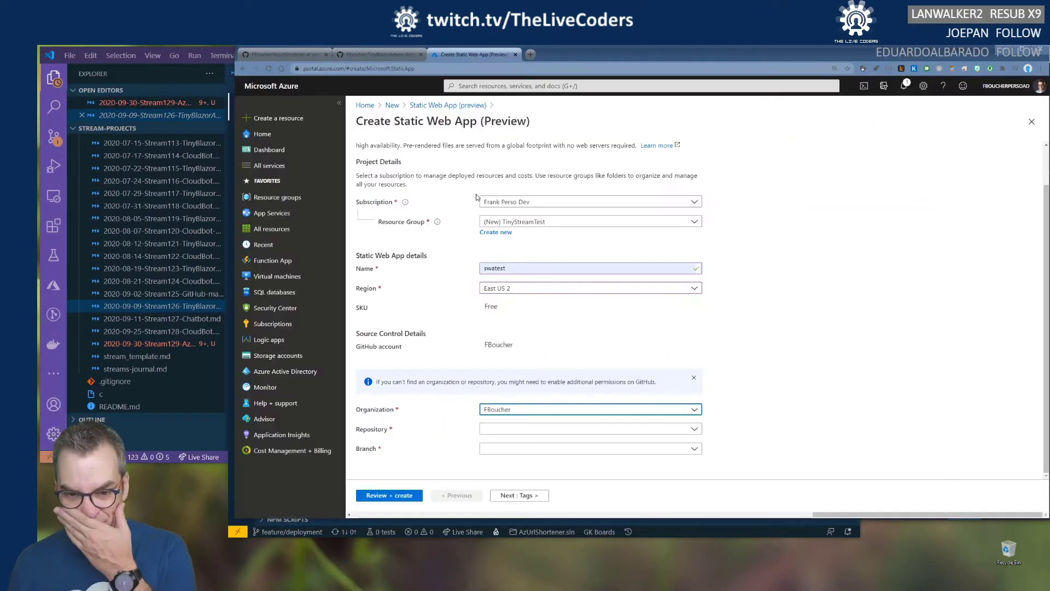
left_click(694, 431)
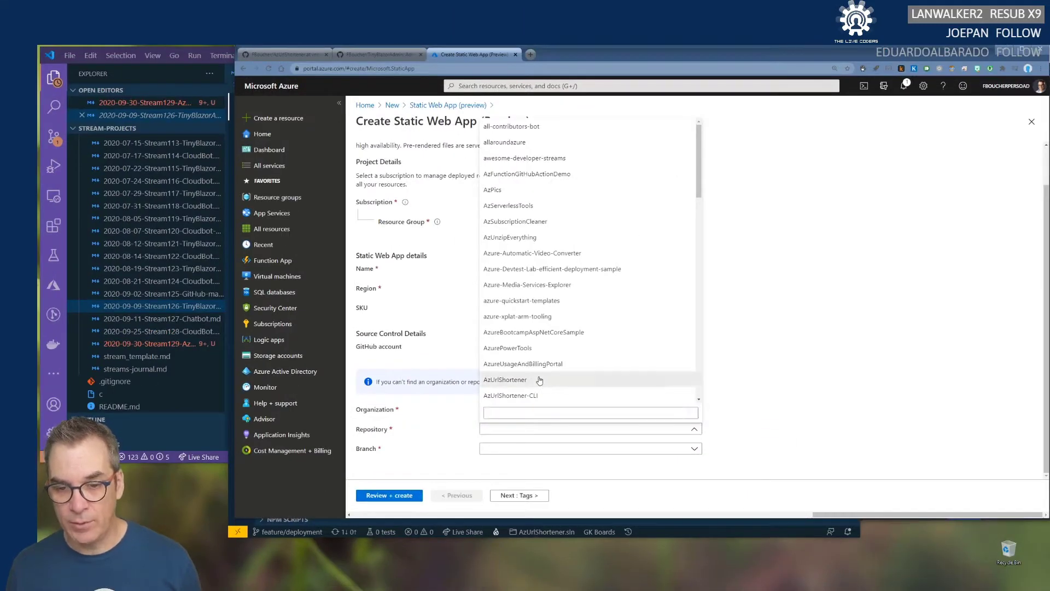
left_click(539, 380)
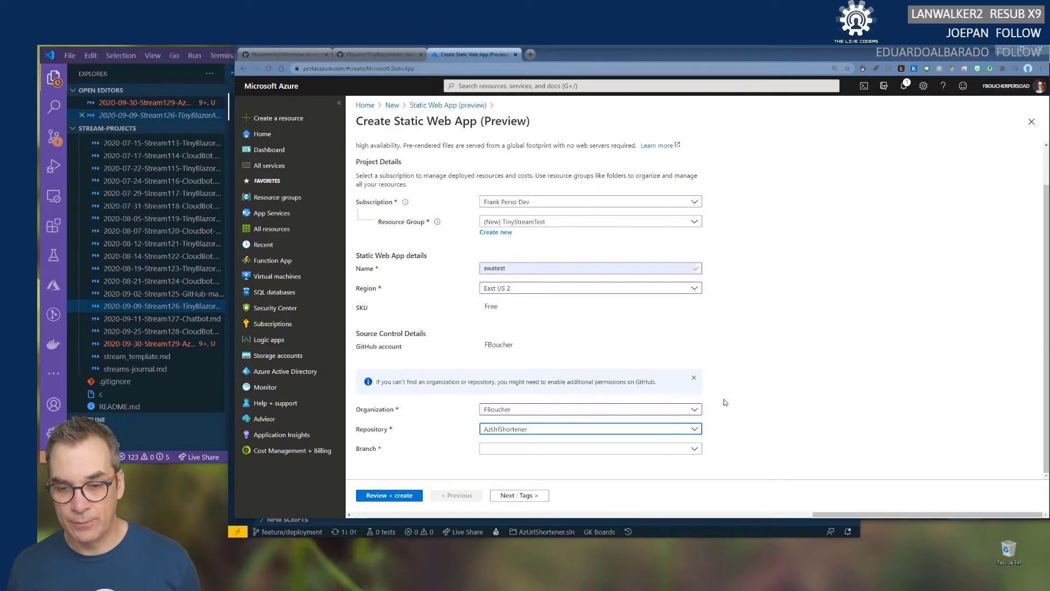
left_click(693, 449)
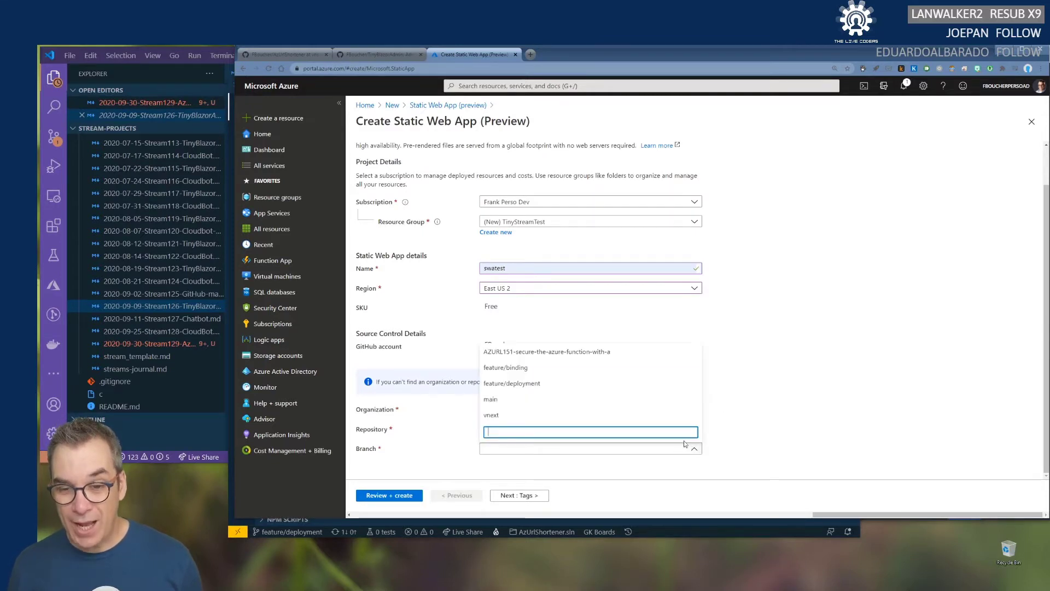
left_click(529, 383)
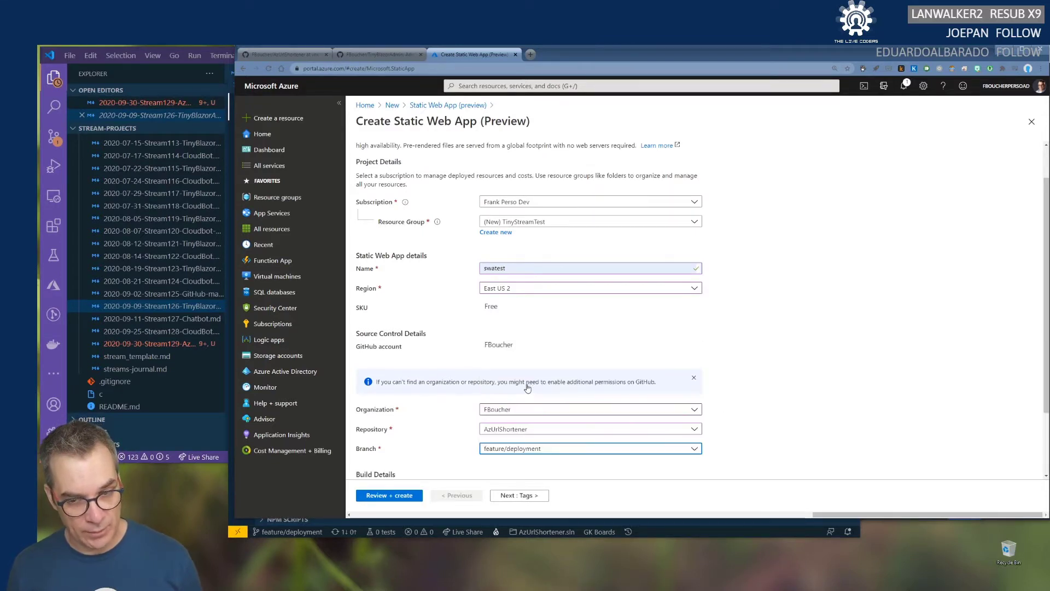
scroll(744, 403, "down", 2)
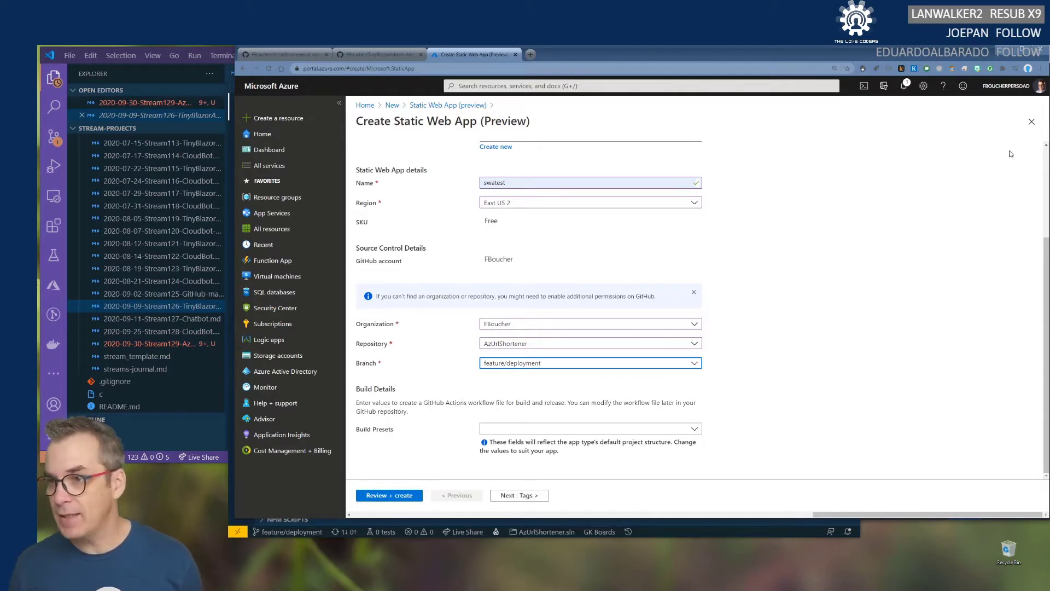
left_click(1044, 73)
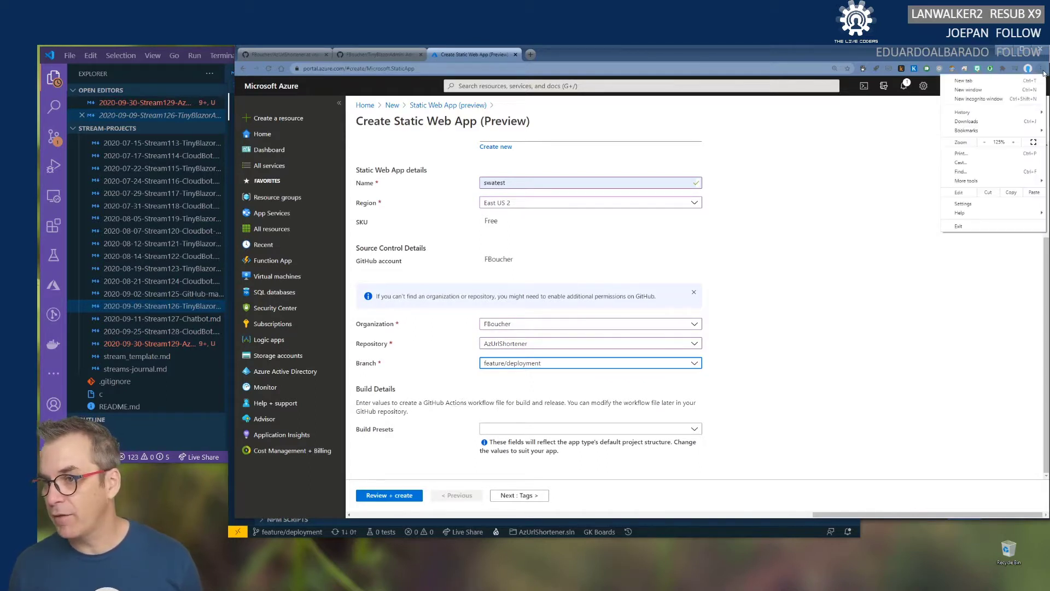
left_click(769, 260)
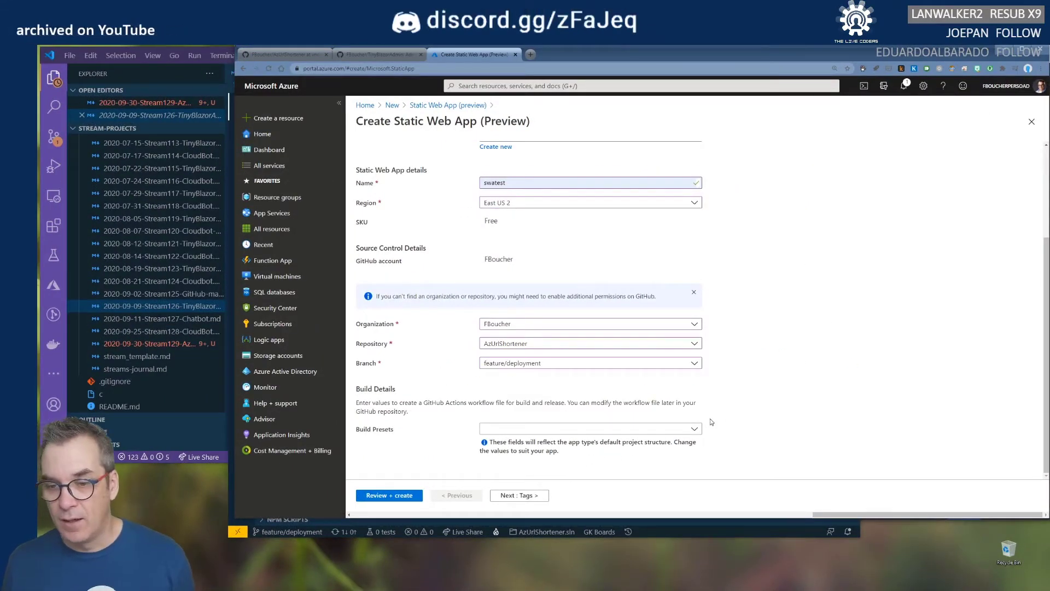
left_click(694, 430)
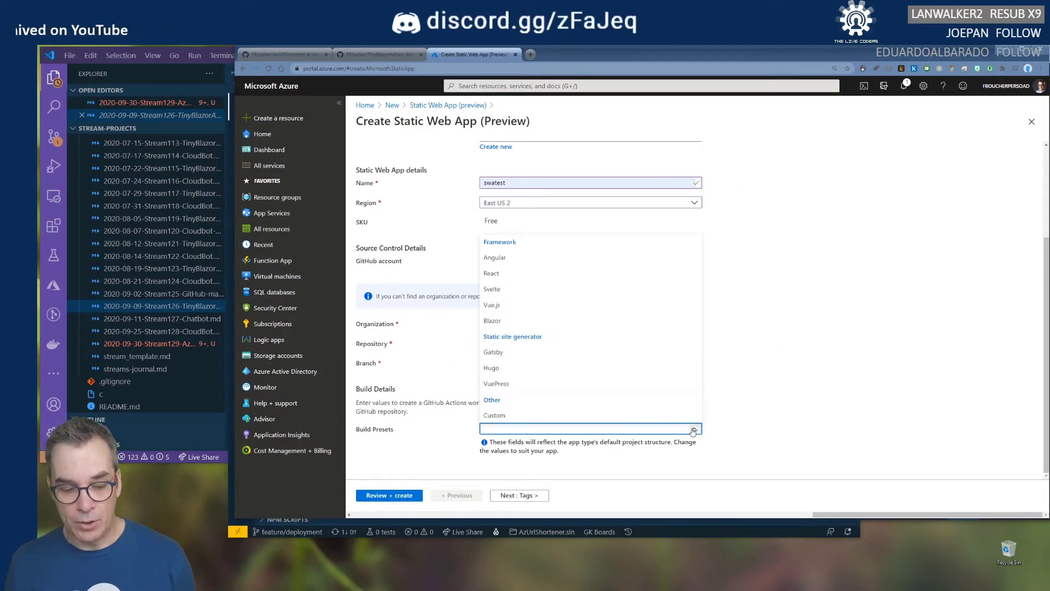
key("super")
key("super")
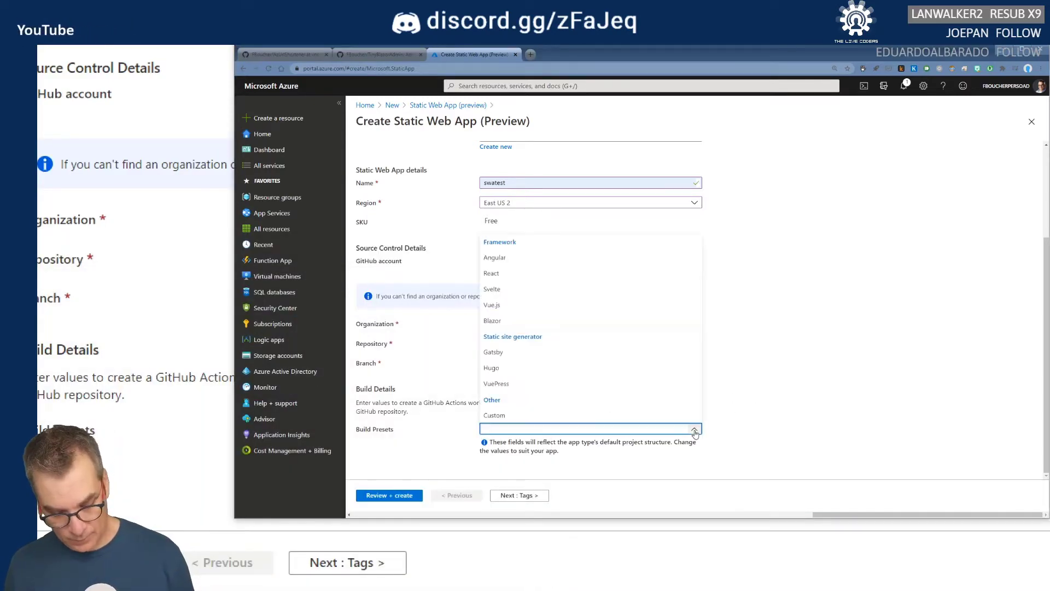
key("super+Escape")
left_click(790, 405)
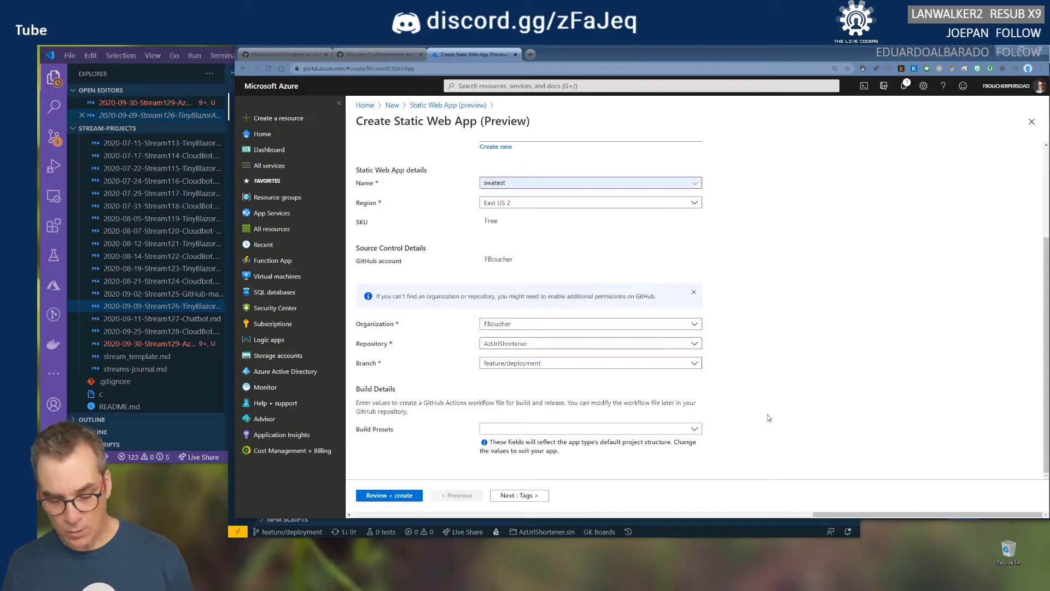
key("super+plus")
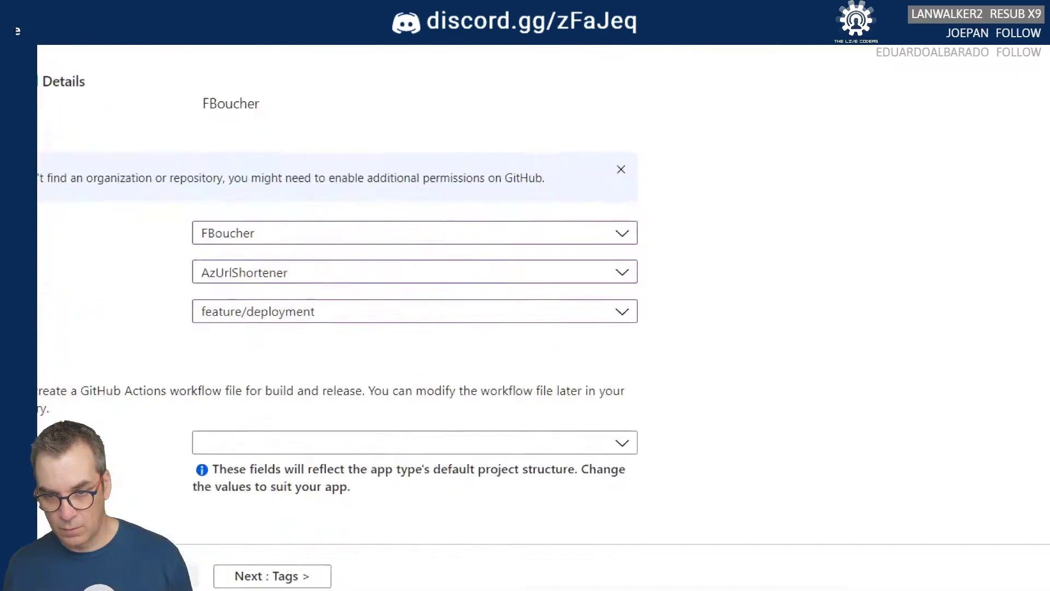
key("super+Escape")
Show the build presets enlarged and mark the framework and static site generator options in red.
left_click(694, 430)
key("super+plus")
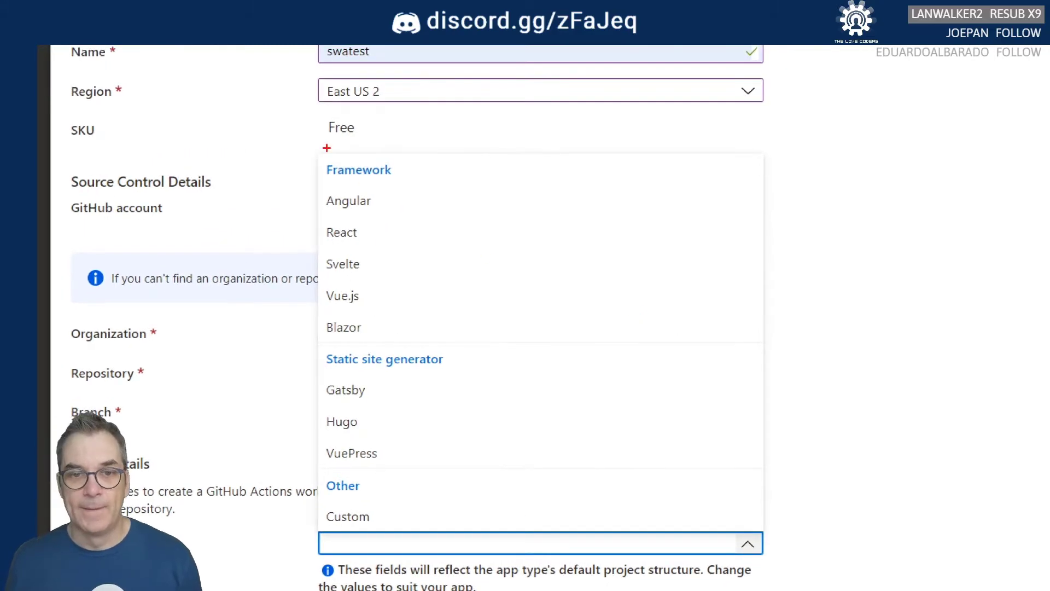
mouse_move(372, 156)
left_mouse_down()
mouse_move(279, 158)
mouse_move(277, 305)
mouse_move(354, 312)
left_mouse_up()
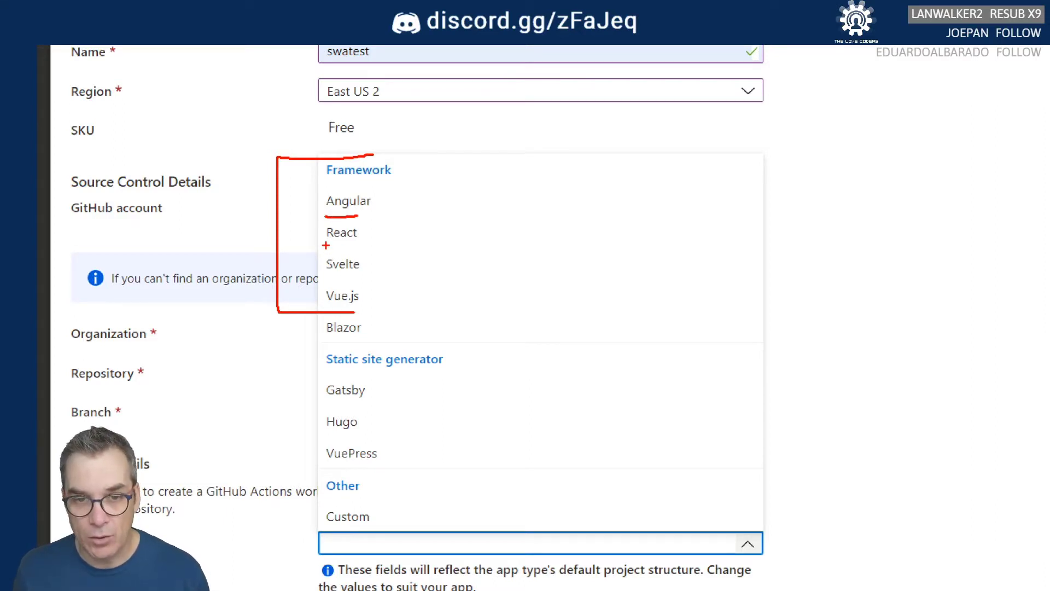
left_click_drag(327, 246, 357, 240)
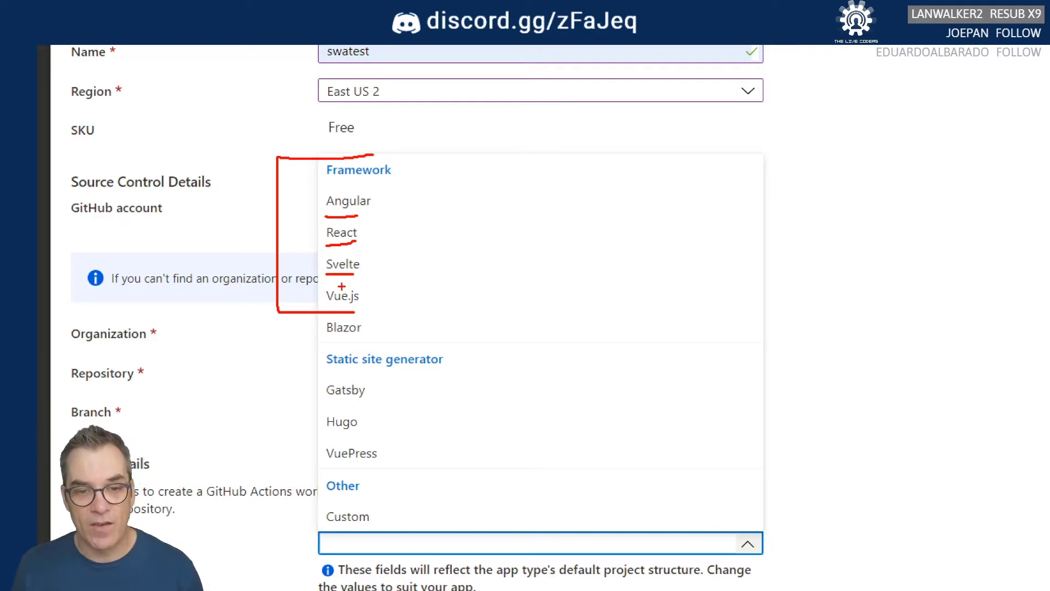
left_click_drag(330, 404, 364, 403)
mouse_move(330, 440)
left_mouse_down()
mouse_move(369, 440)
mouse_move(296, 465)
left_mouse_up()
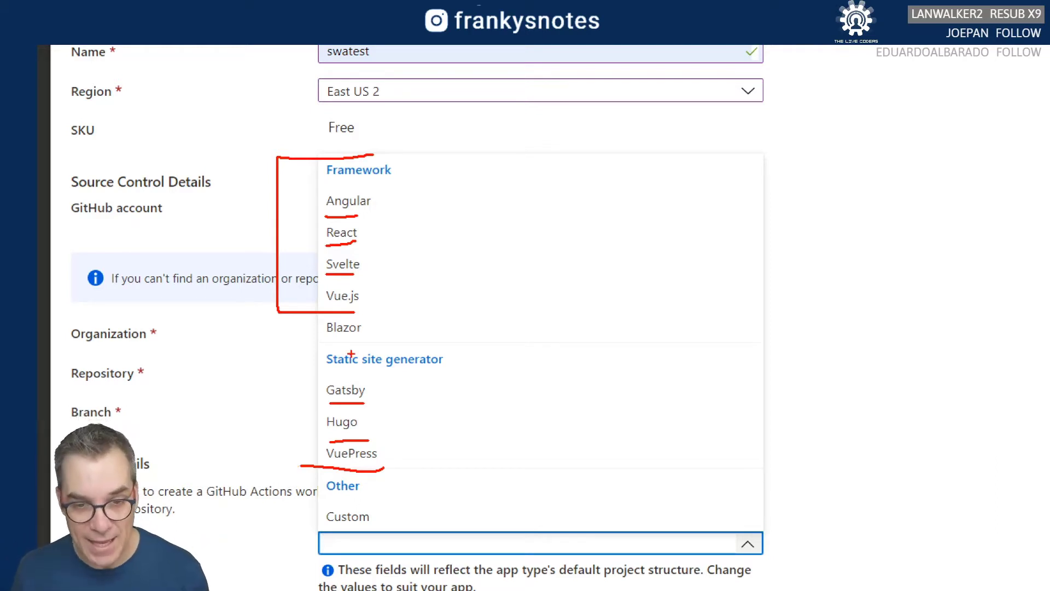
mouse_move(456, 334)
left_mouse_down()
mouse_move(499, 327)
mouse_move(380, 326)
mouse_move(380, 348)
left_mouse_up()
mouse_move(530, 322)
left_mouse_down()
mouse_move(515, 317)
mouse_move(530, 348)
mouse_move(550, 313)
mouse_move(532, 309)
left_mouse_up()
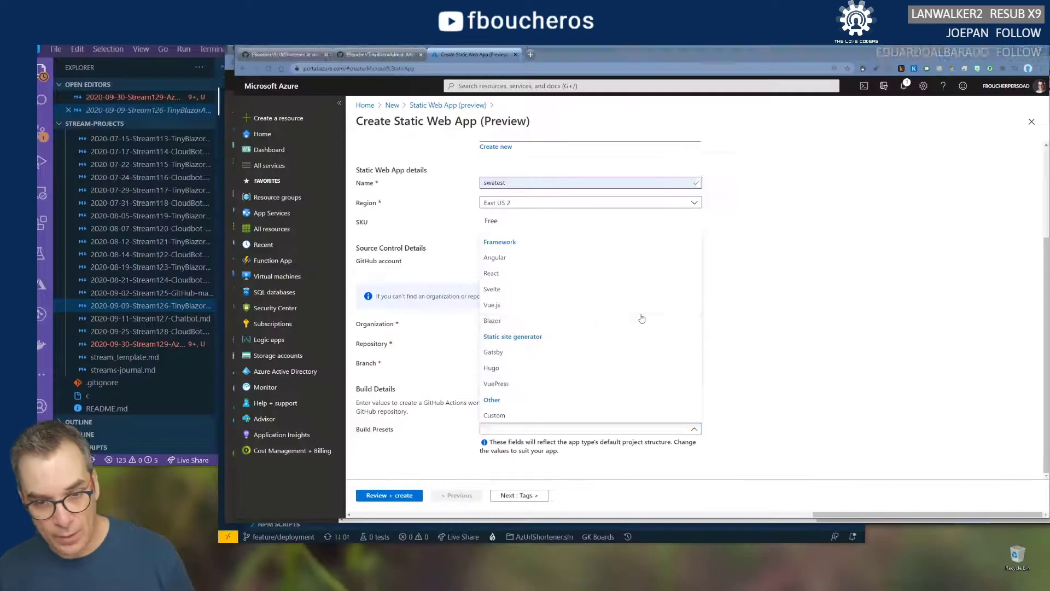
key("Escape")
Select Blazor as the build preset for the Static Web App.
left_click(561, 321)
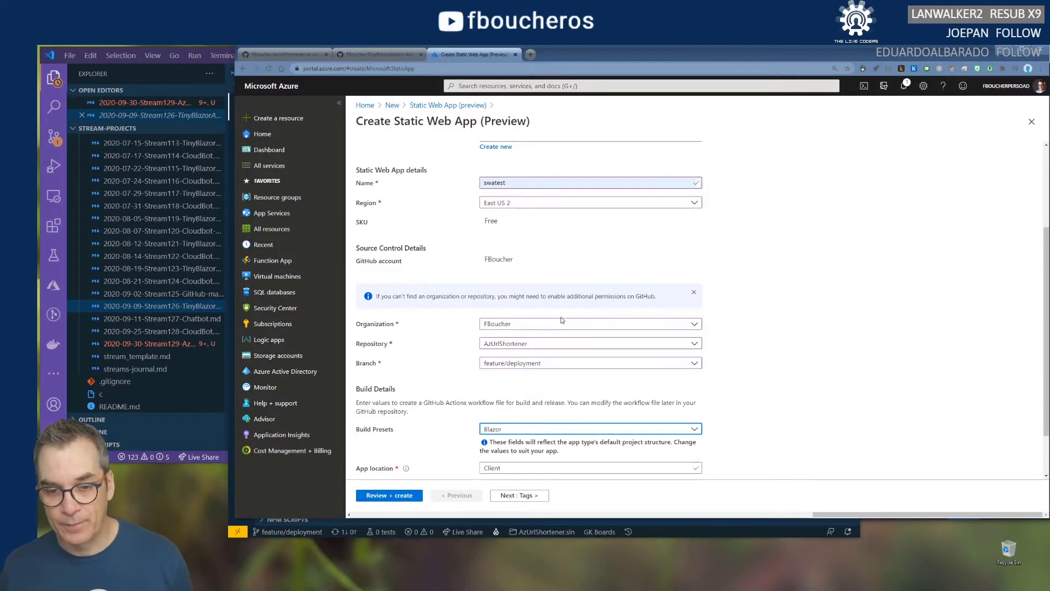
scroll(733, 339, "down", 1)
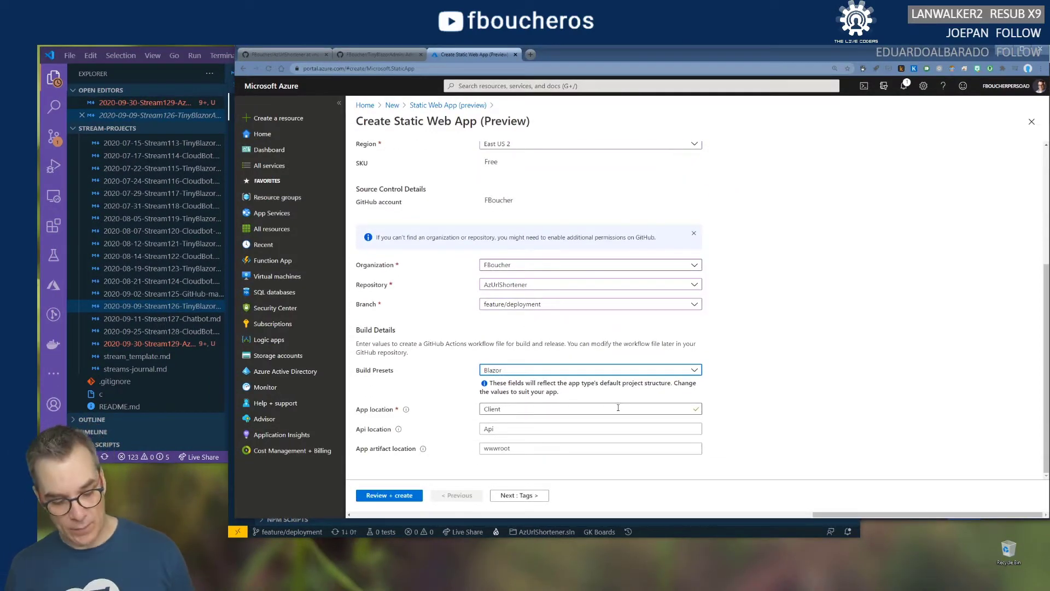
Show the build details enlarged and circle the App location, Api location and App artifact location labels in red.
key("ctrl+1")
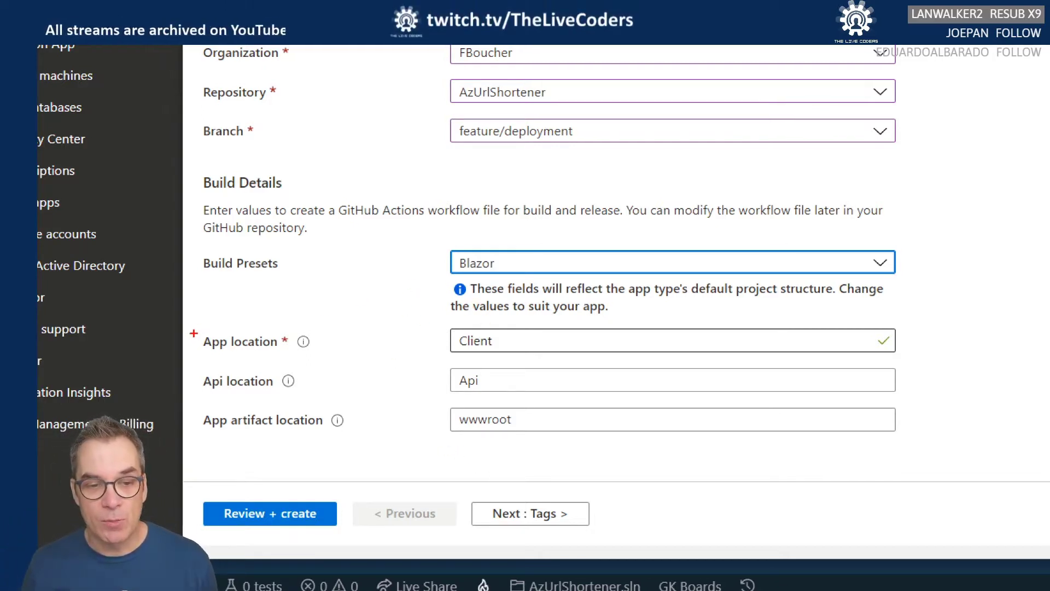
left_click_drag(269, 313, 271, 287)
mouse_move(247, 353)
left_mouse_down()
mouse_move(185, 365)
mouse_move(309, 368)
mouse_move(262, 348)
left_mouse_up()
left_click_drag(186, 401, 273, 382)
mouse_move(181, 421)
left_mouse_down()
mouse_move(372, 416)
mouse_move(243, 403)
left_mouse_up()
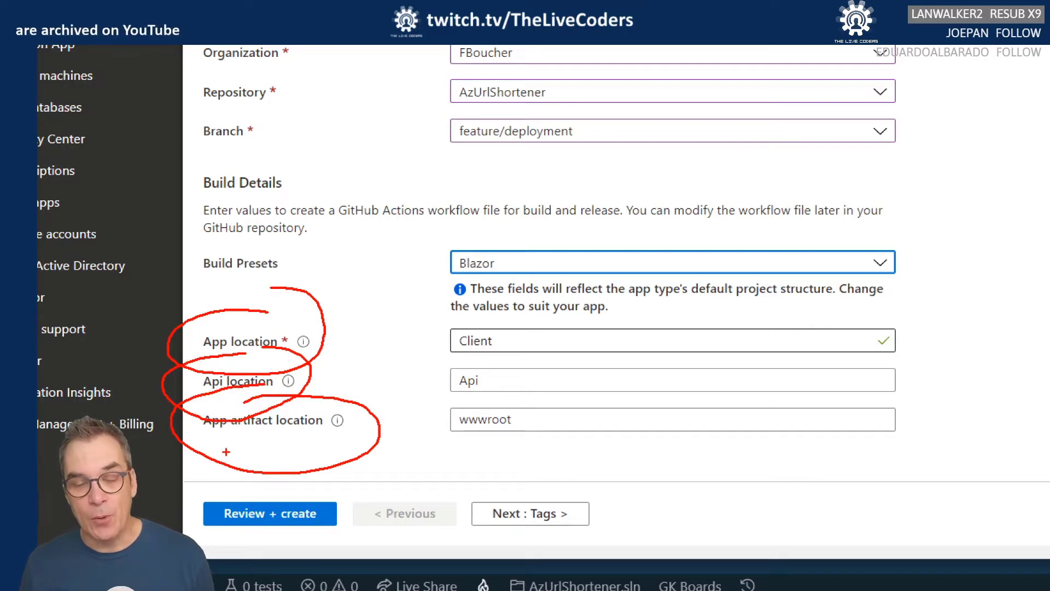
key("Escape")
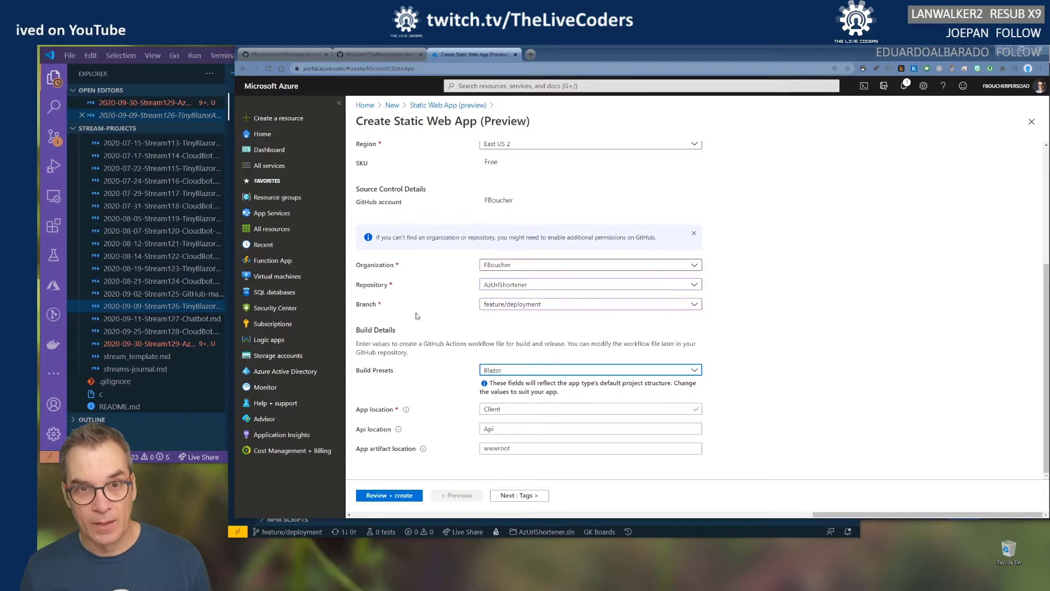
On GitHub, switch the AzUrlShortener repository to the feature/deployment branch and open its .github/workflows folder.
left_click(284, 57)
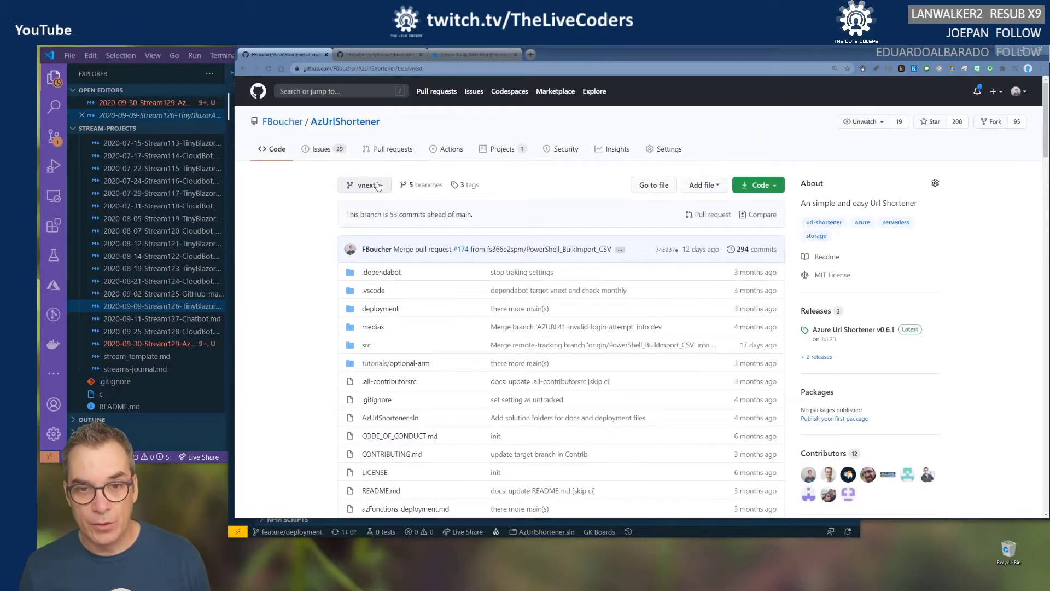
left_click(378, 186)
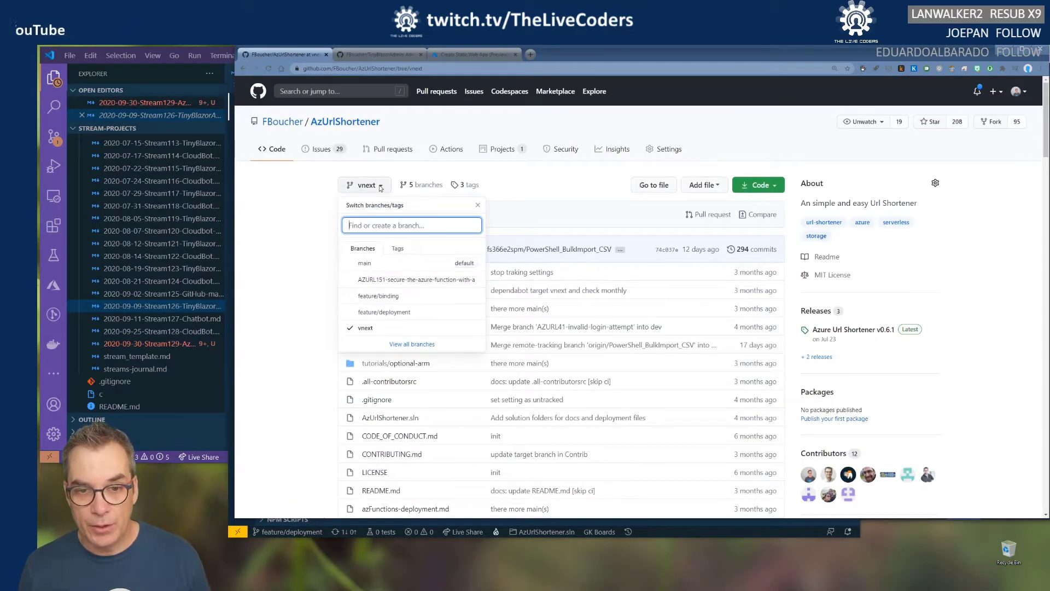
left_click(414, 313)
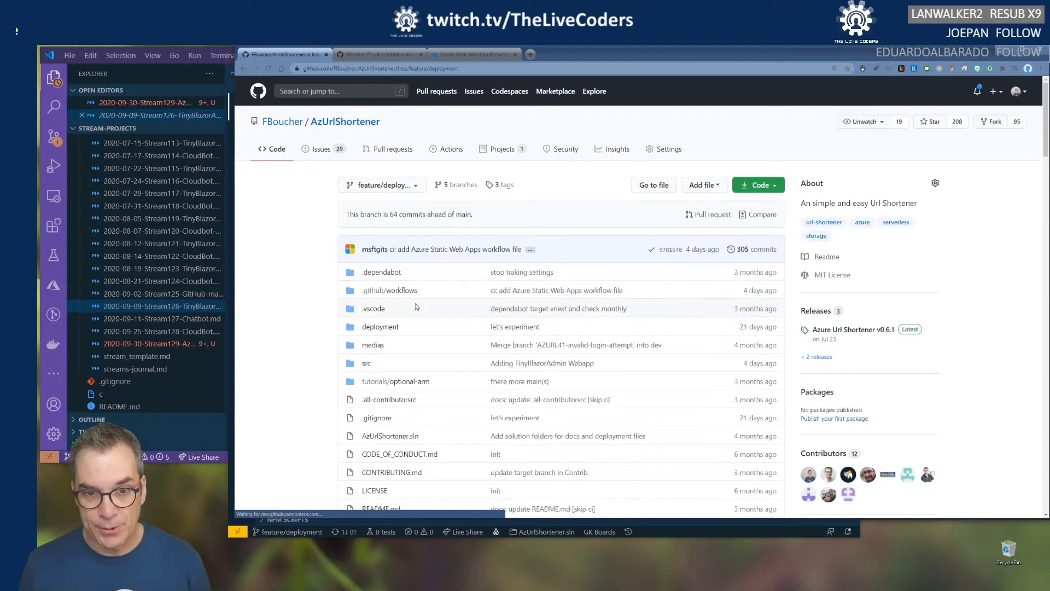
left_click(405, 294)
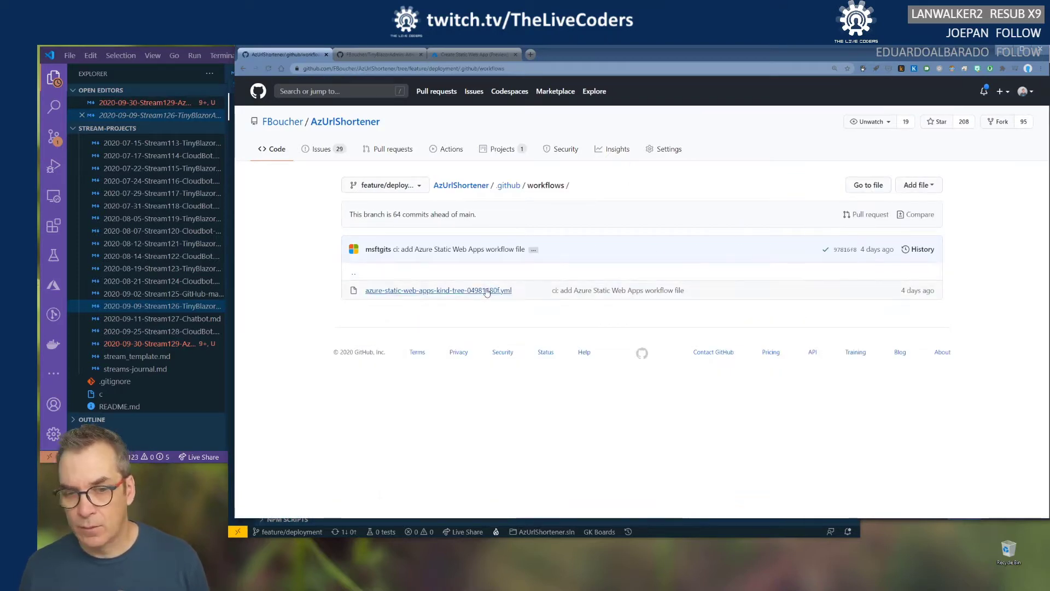
Switch to GitKraken and pull the remote changes into the AzUrlShortener repository's feature/deployment branch.
key("alt+Tab")
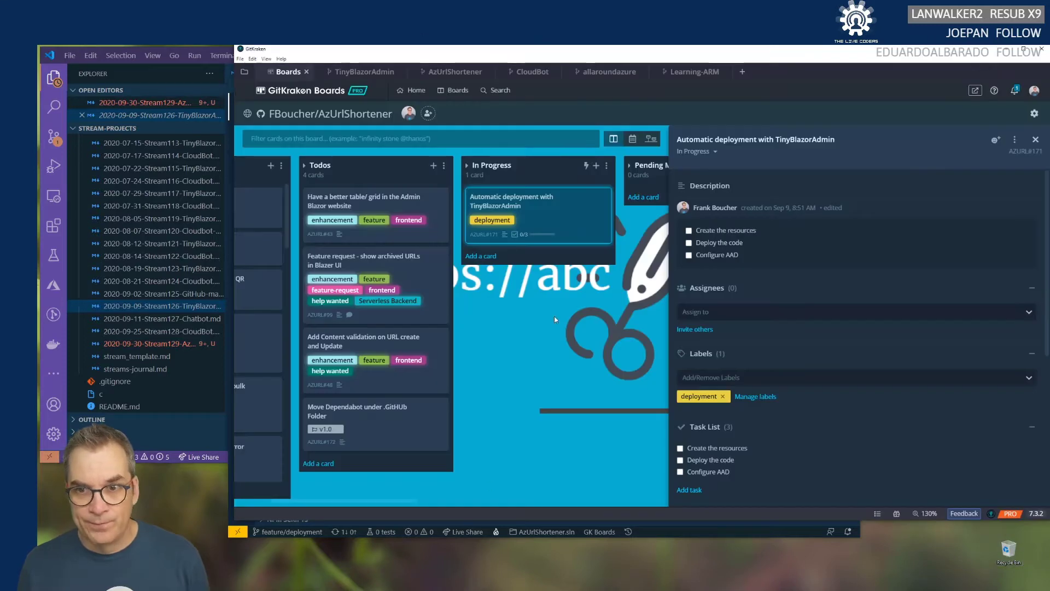
left_click(454, 73)
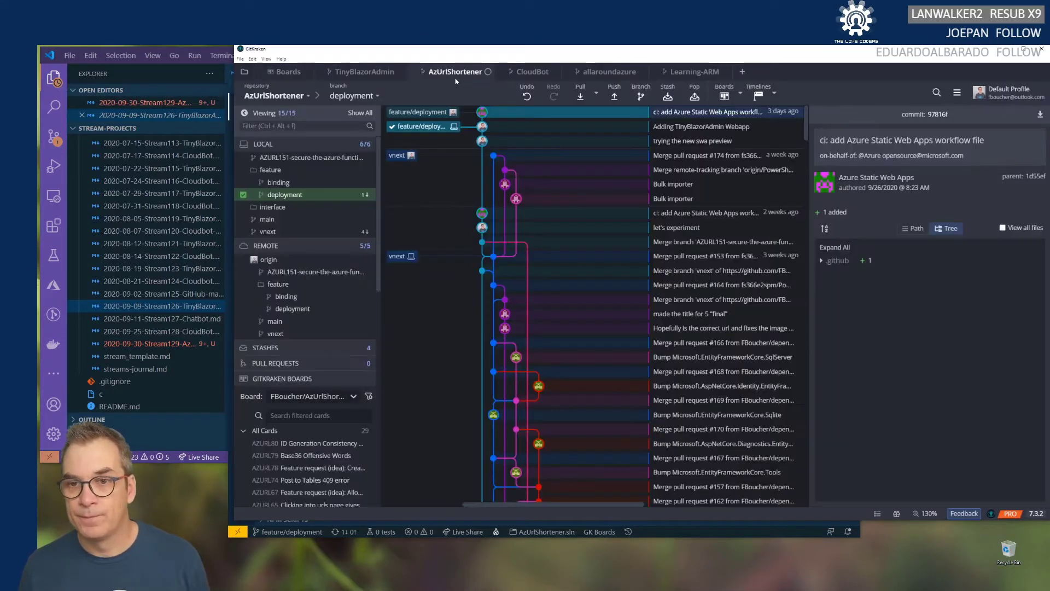
left_click(580, 97)
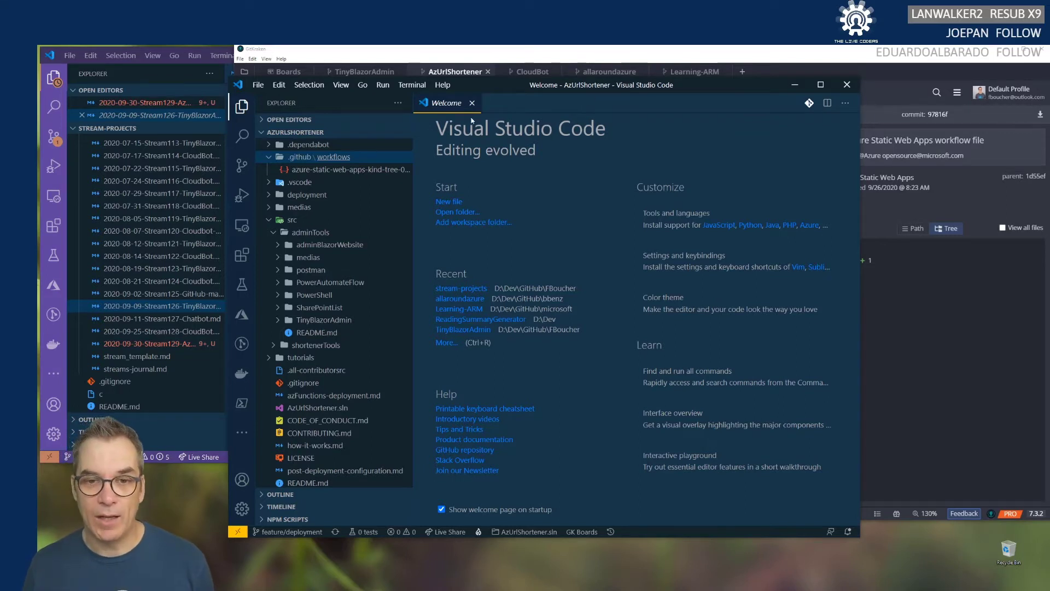
In Visual Studio Code, open the azure-static-web-apps-kind-tree-04981180f.yml workflow file, enlarge the display, narrow the file explorer and examine the file.
double_click(757, 85)
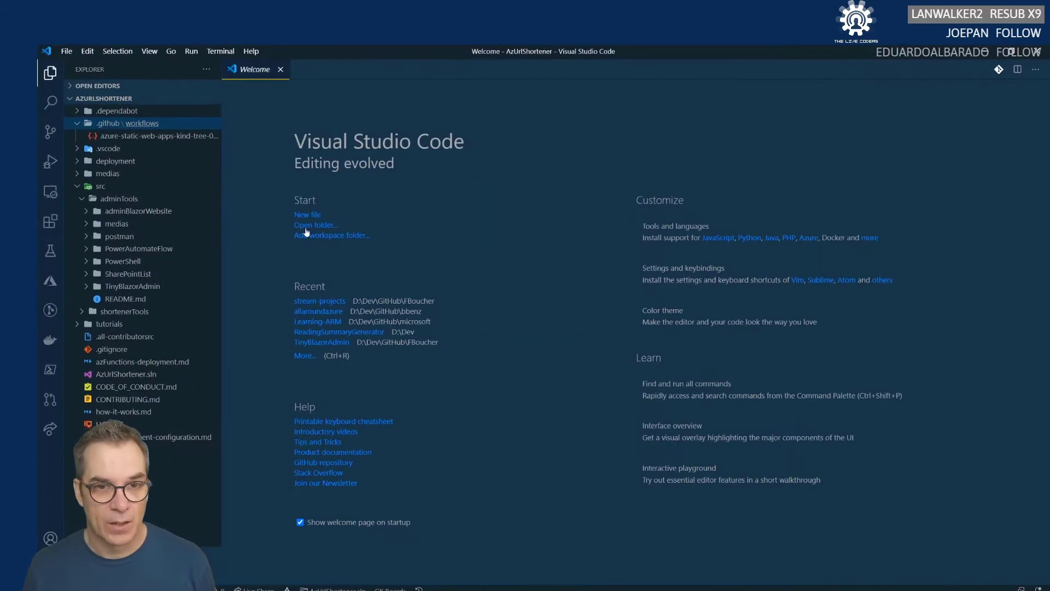
left_click(152, 137)
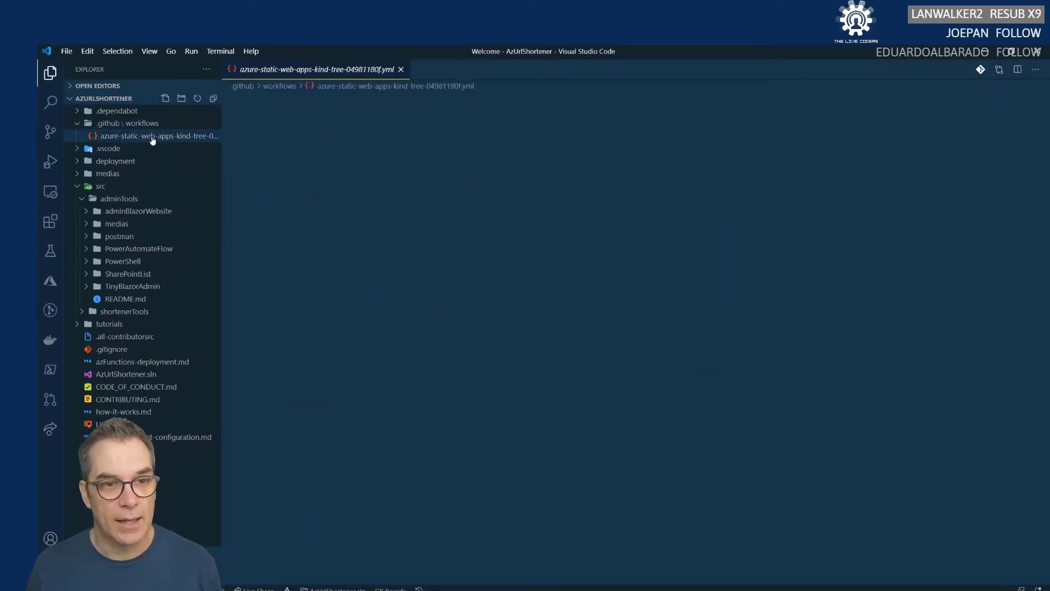
scroll(368, 316, "down", 6)
scroll(368, 316, "up", 5)
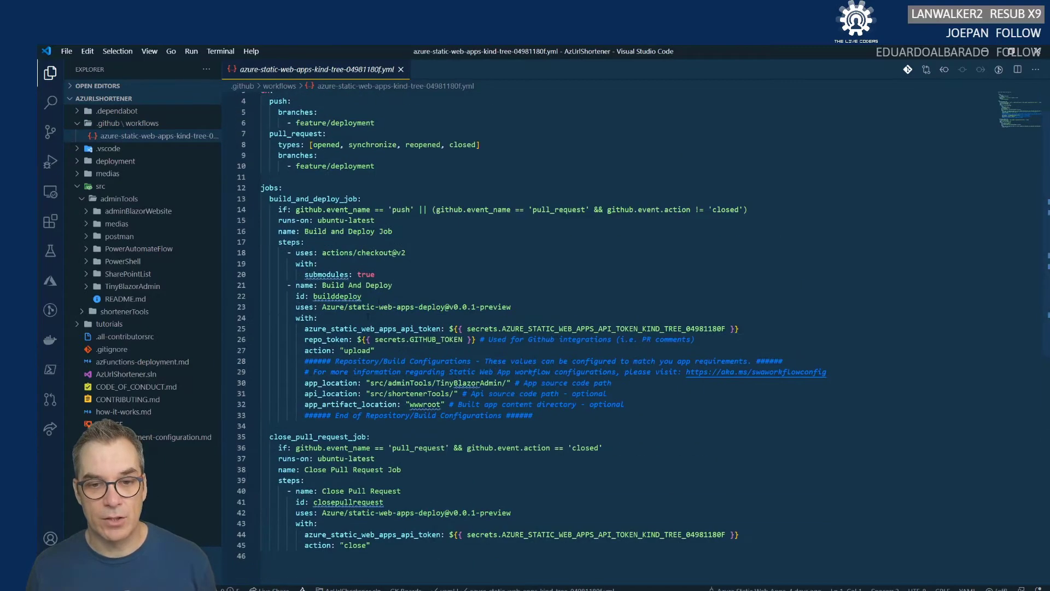
scroll(526, 339, "up", 1)
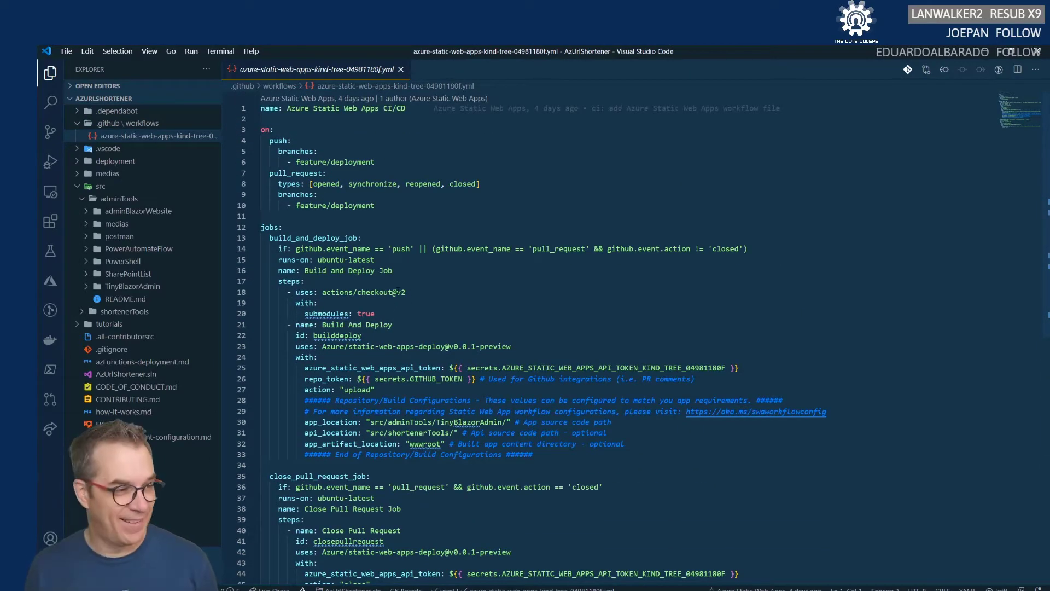
key("ctrl+equal")
key("ctrl+equal")
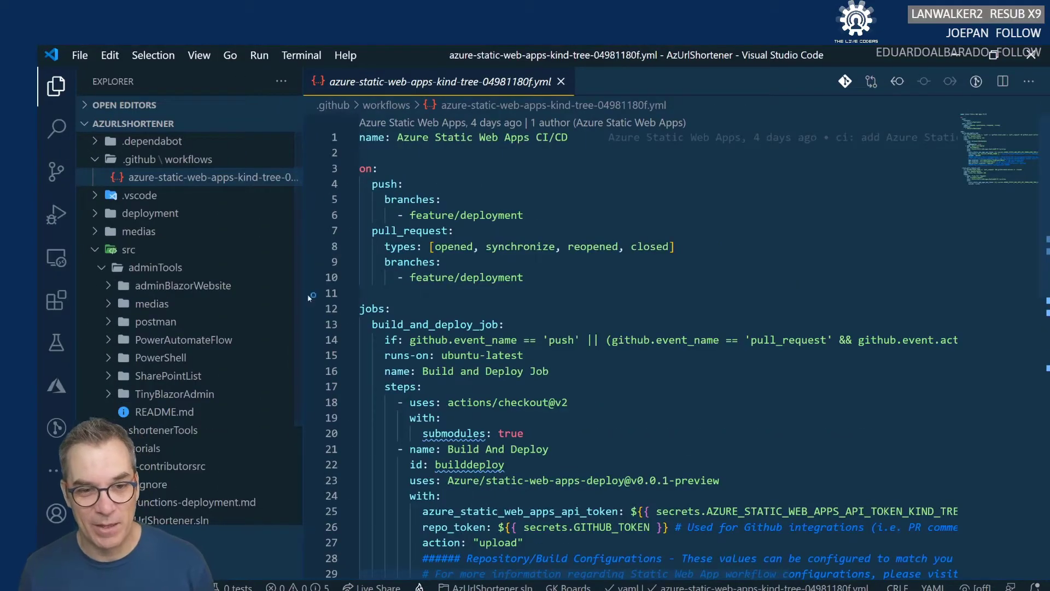
left_click_drag(303, 297, 240, 297)
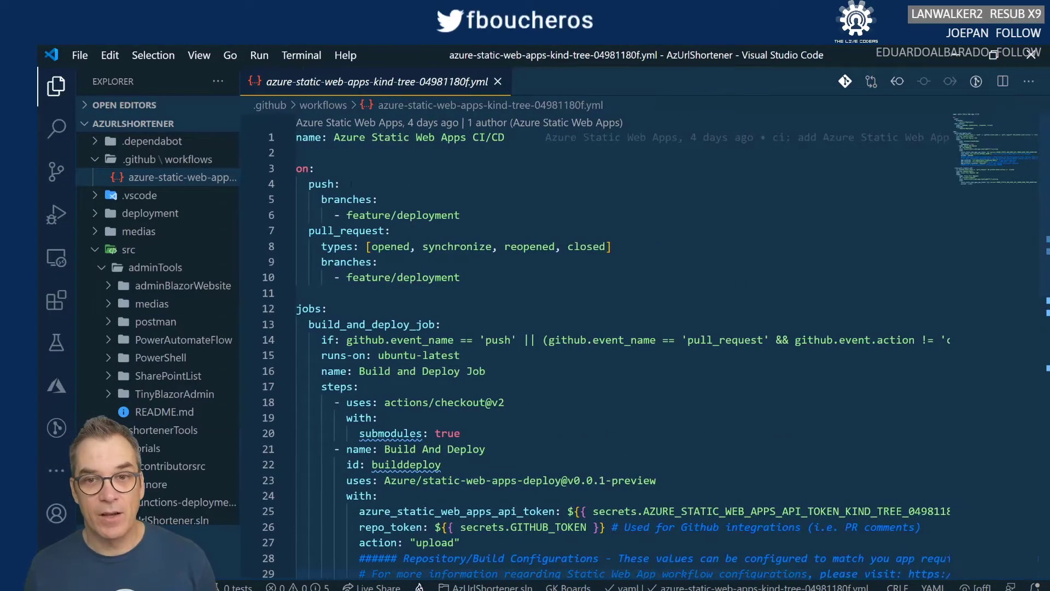
scroll(403, 307, "down", 10)
scroll(403, 307, "up", 10)
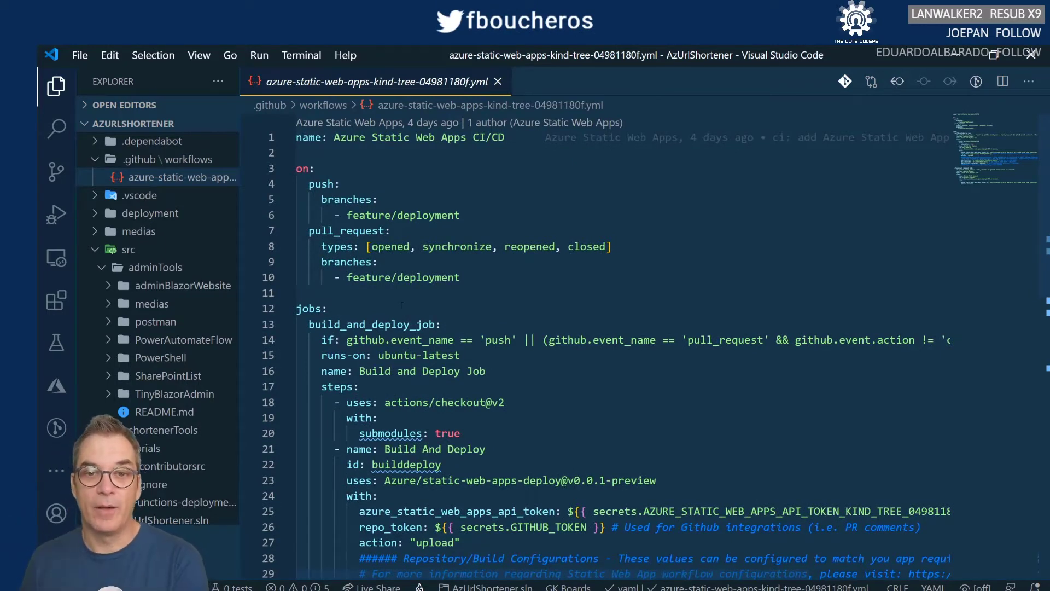
Delete the Azure Static Web Apps workflow file and its workflows folder inside .github.
right_click(172, 182)
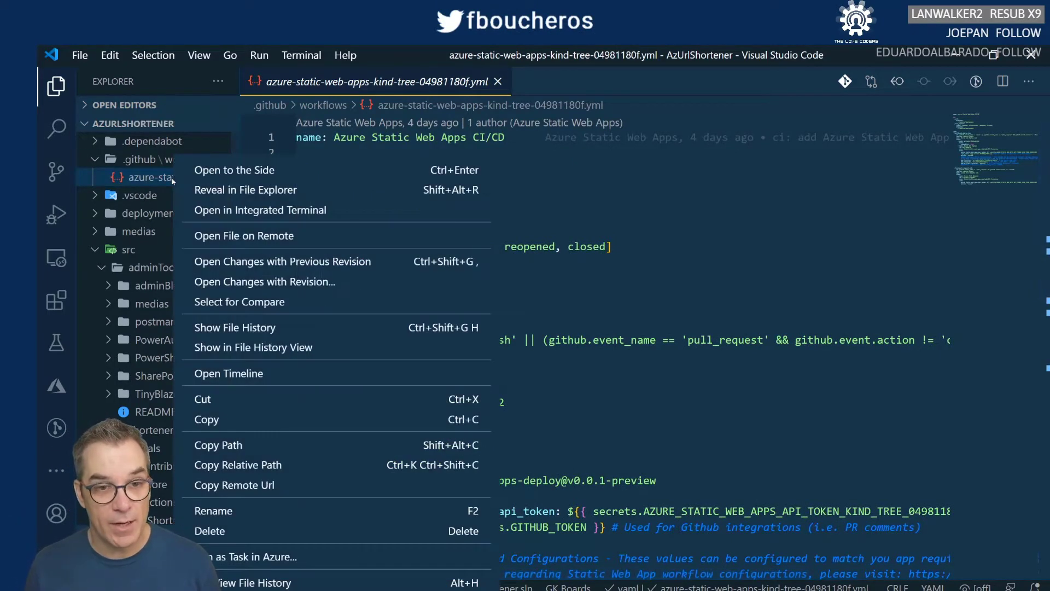
left_click(232, 531)
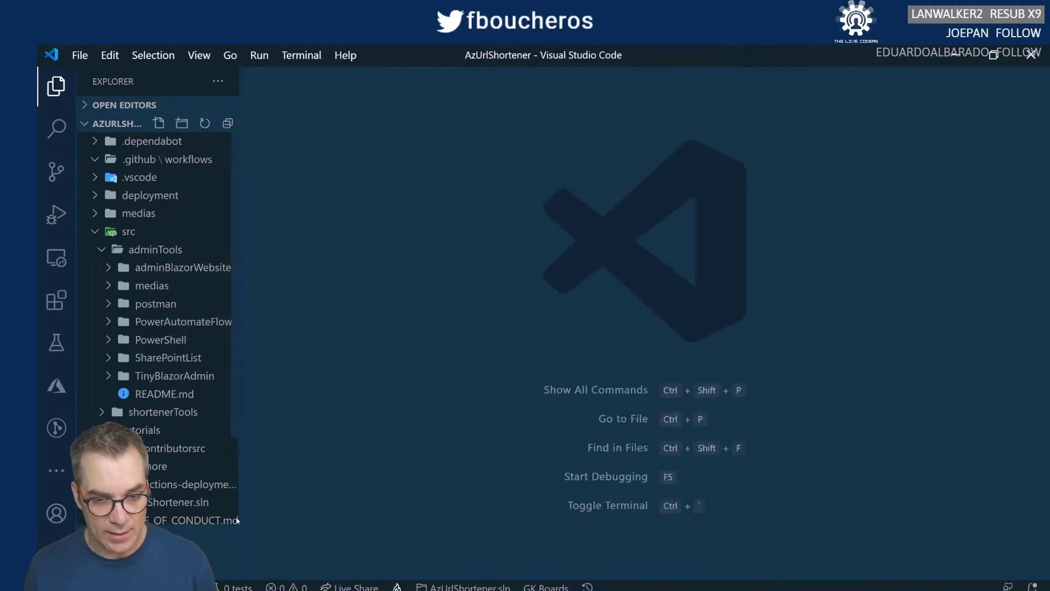
right_click(195, 164)
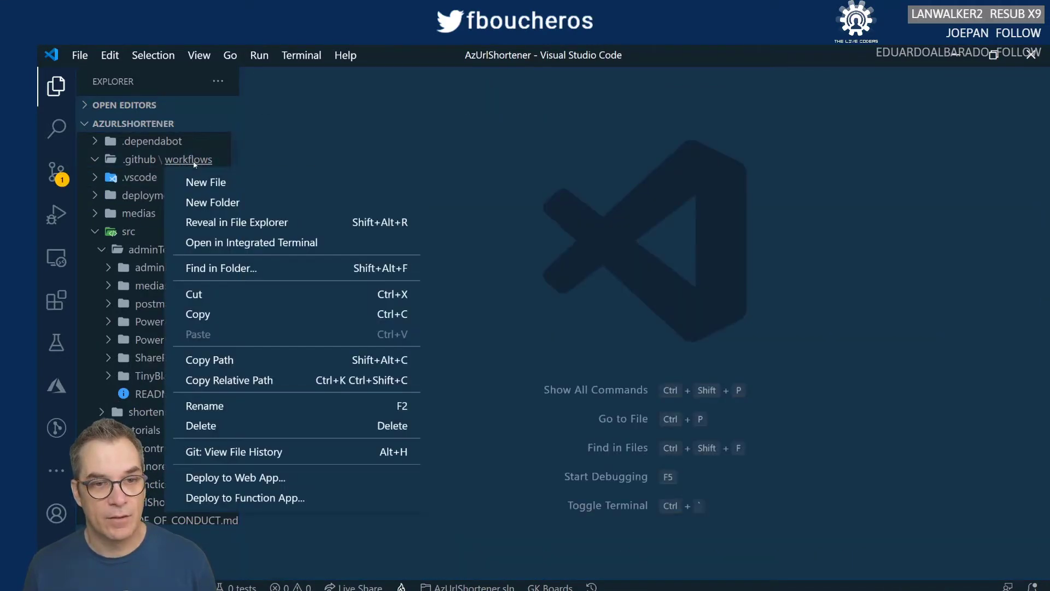
left_click(222, 425)
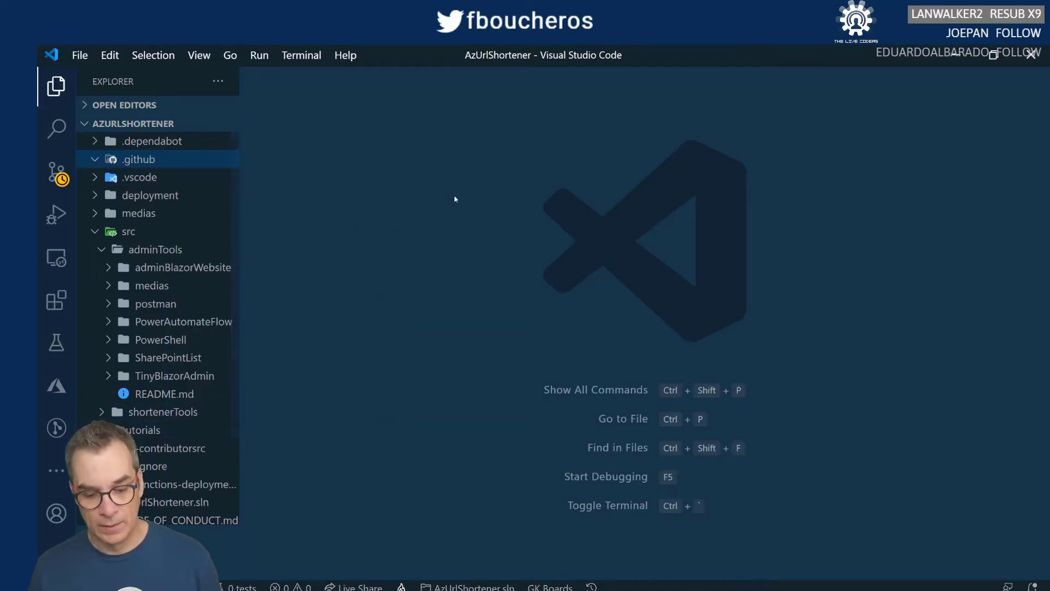
In GitKraken, stage the workflow deletion, commit it with the message "reset" and push feature/deployment to the remote.
key("alt+Tab")
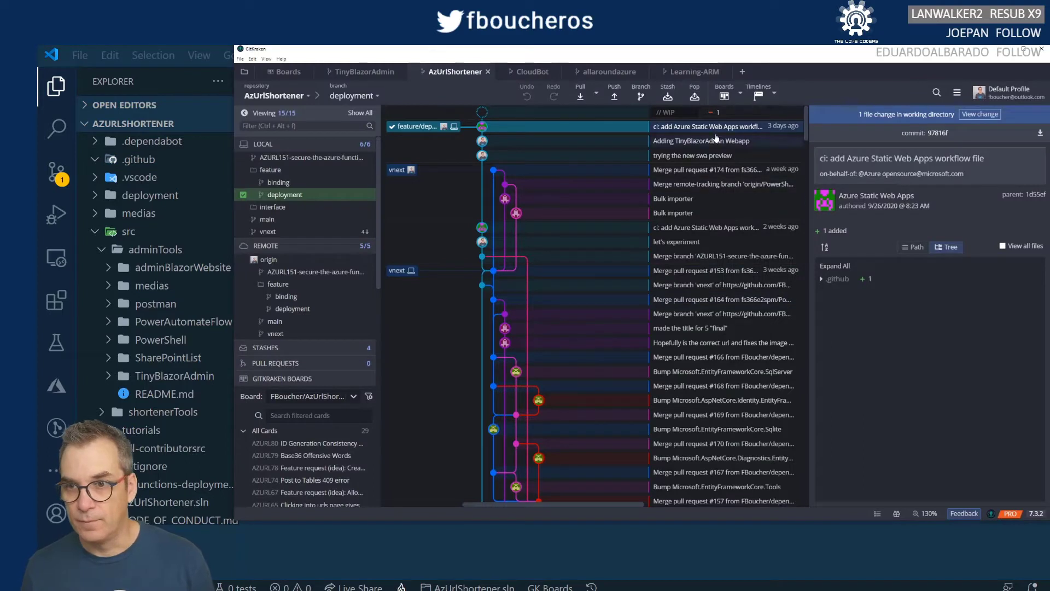
left_click(737, 115)
left_click(865, 435)
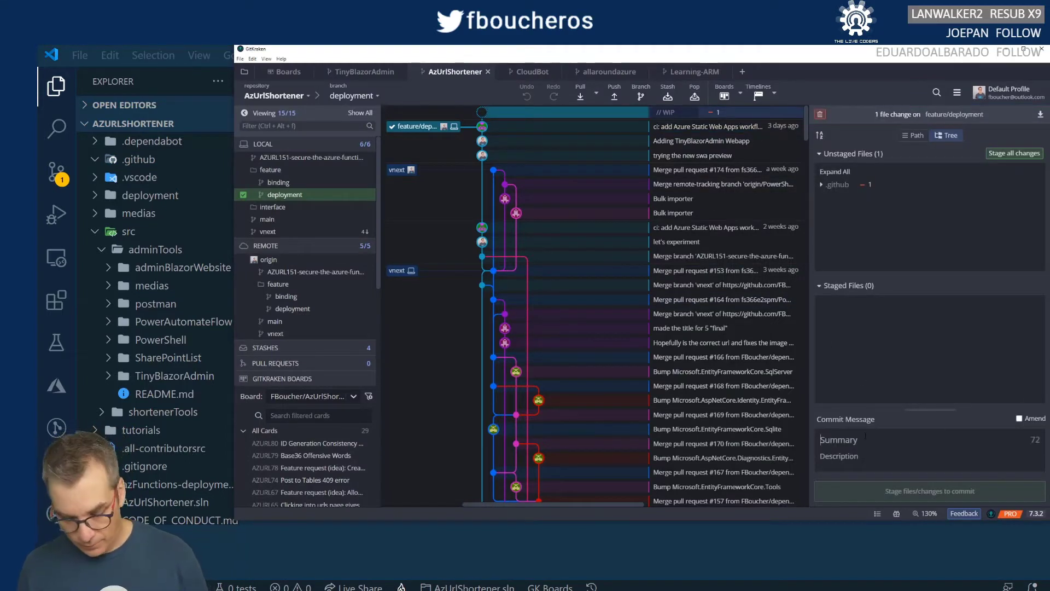
type("reset")
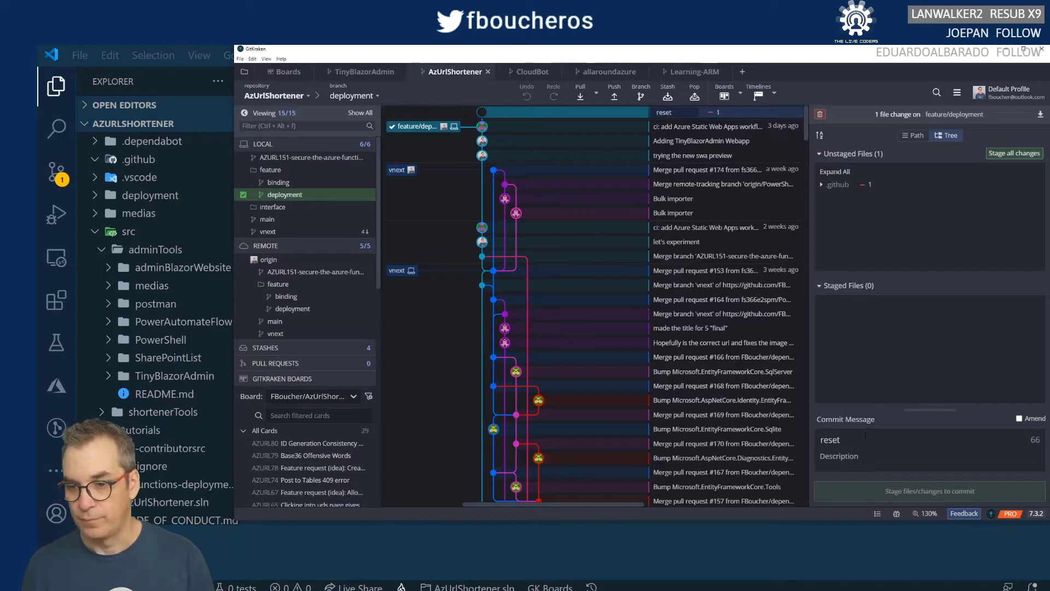
left_click(1015, 156)
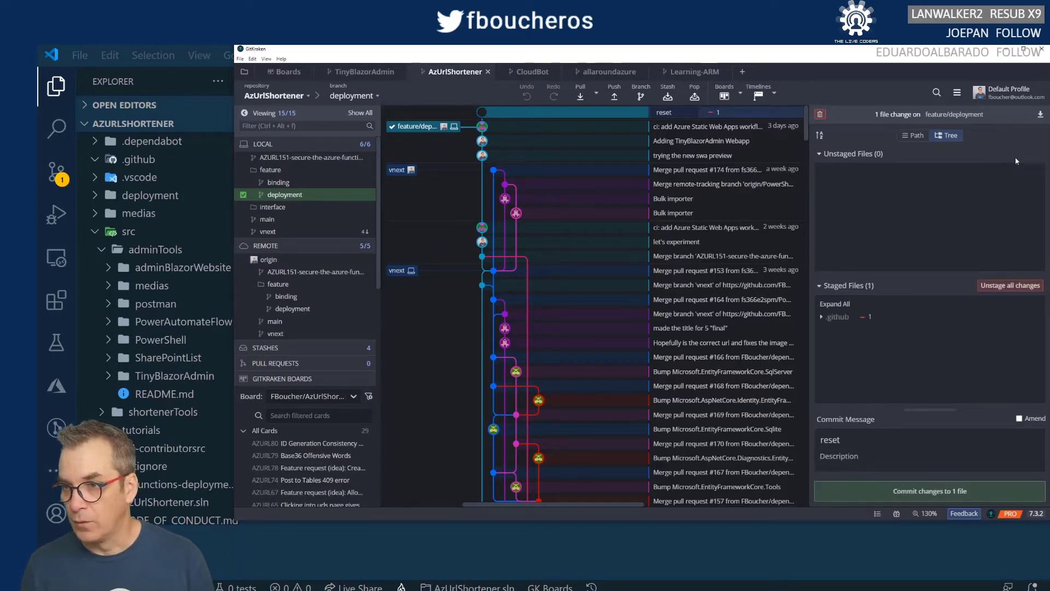
left_click(955, 492)
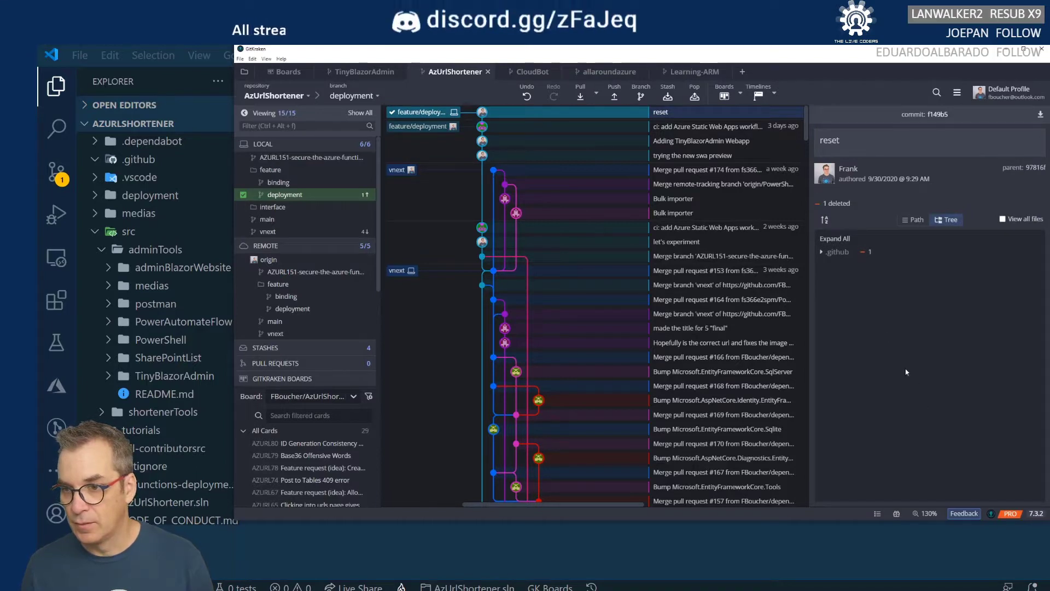
left_click(614, 96)
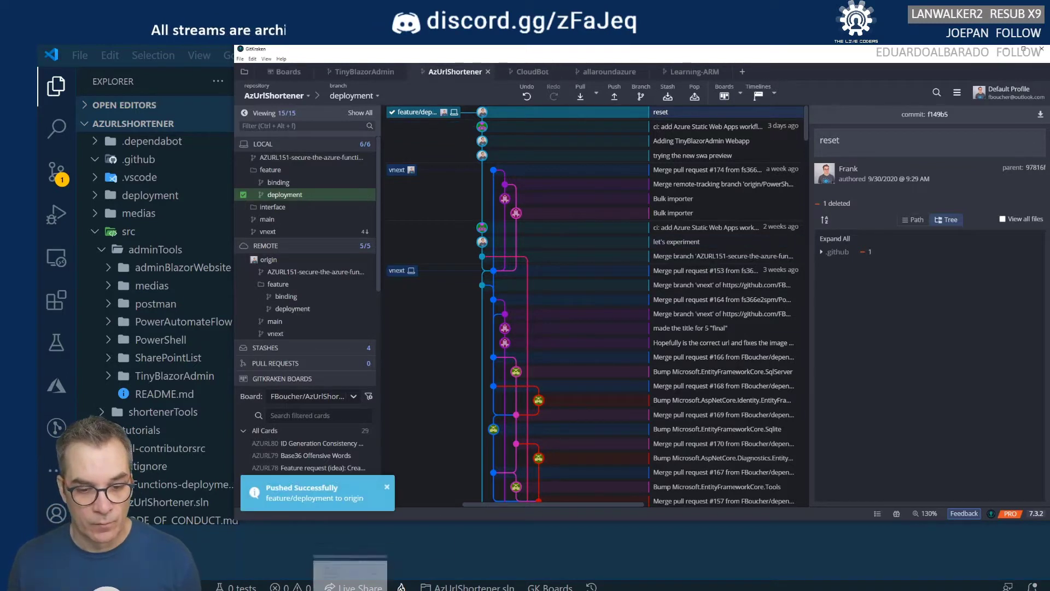
In the browser, open the AzUrlShortener repository root on GitHub, and examine the App location and Api location fields in the Azure portal form.
left_click(349, 572)
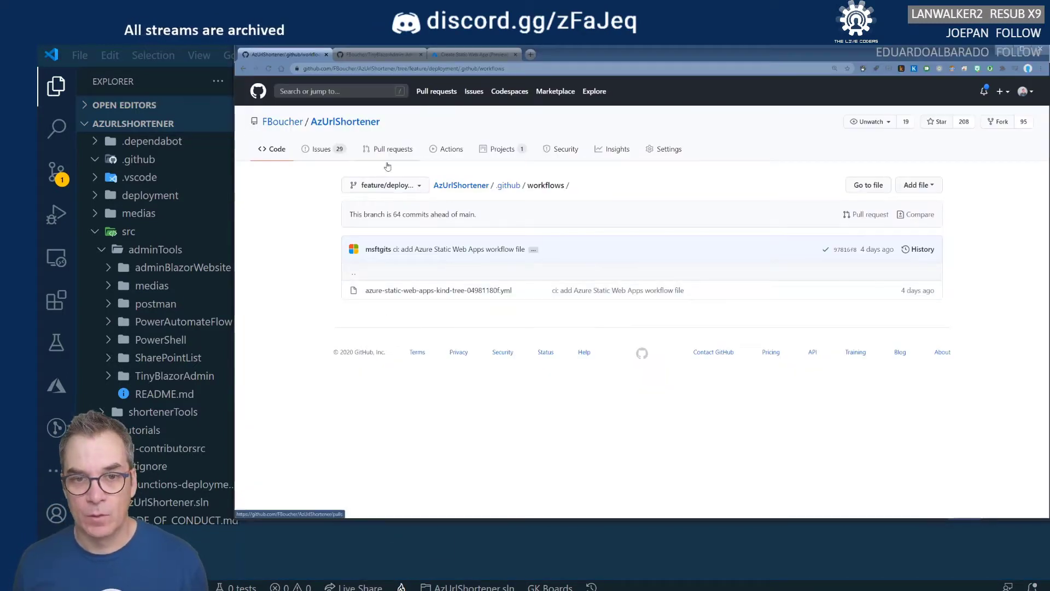
left_click(470, 185)
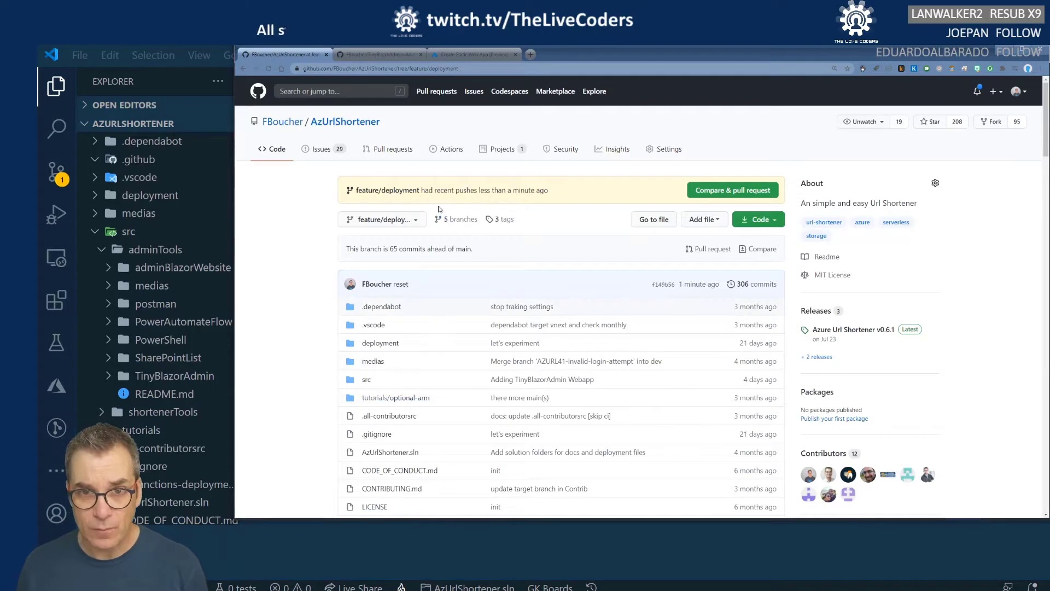
key("ctrl+shift+Tab")
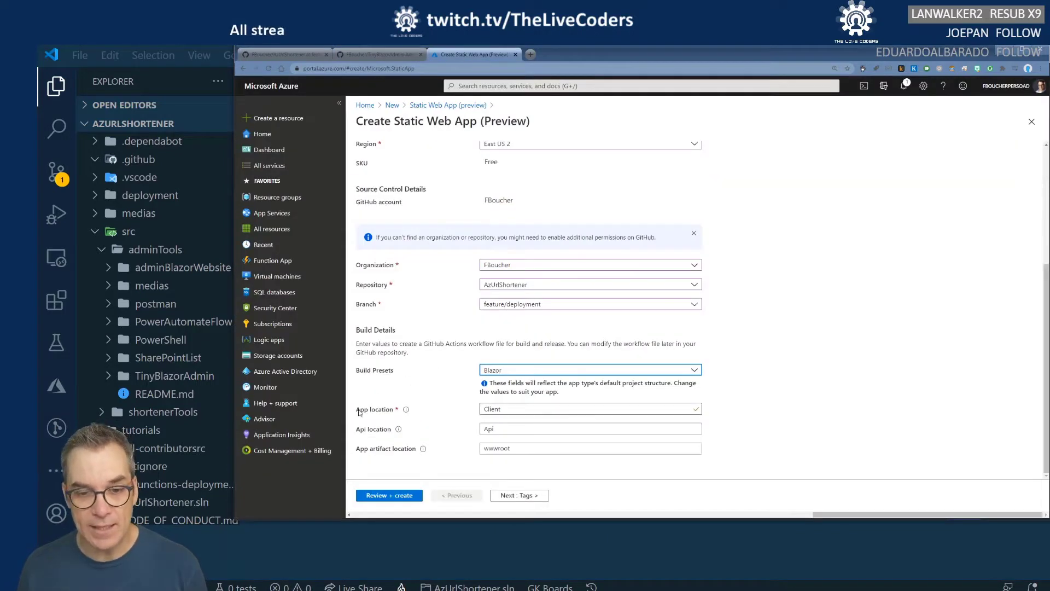
double_click(381, 410)
left_click_drag(355, 430, 391, 429)
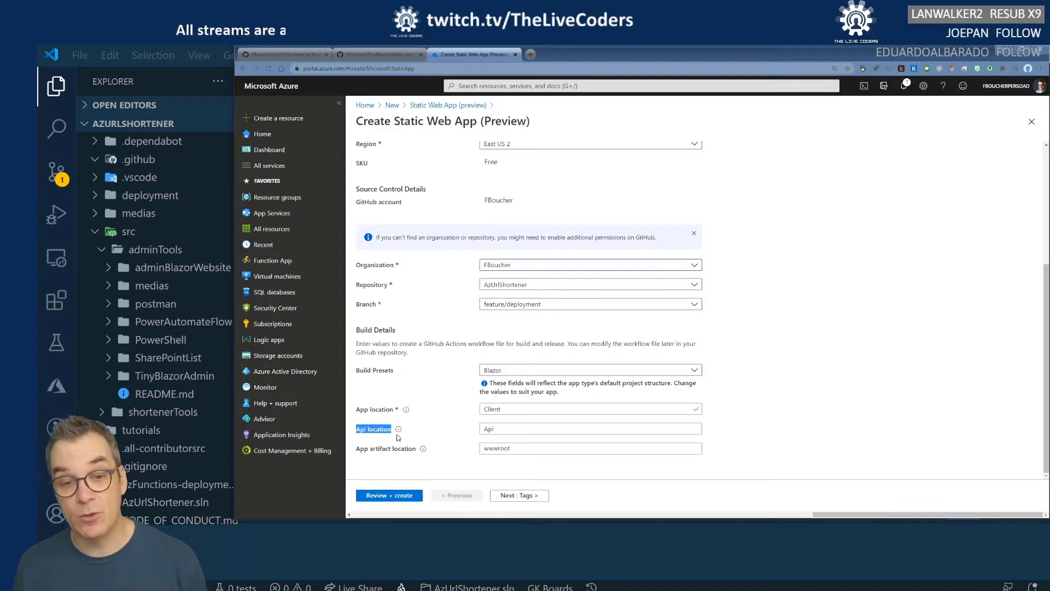
mouse_move(398, 432)
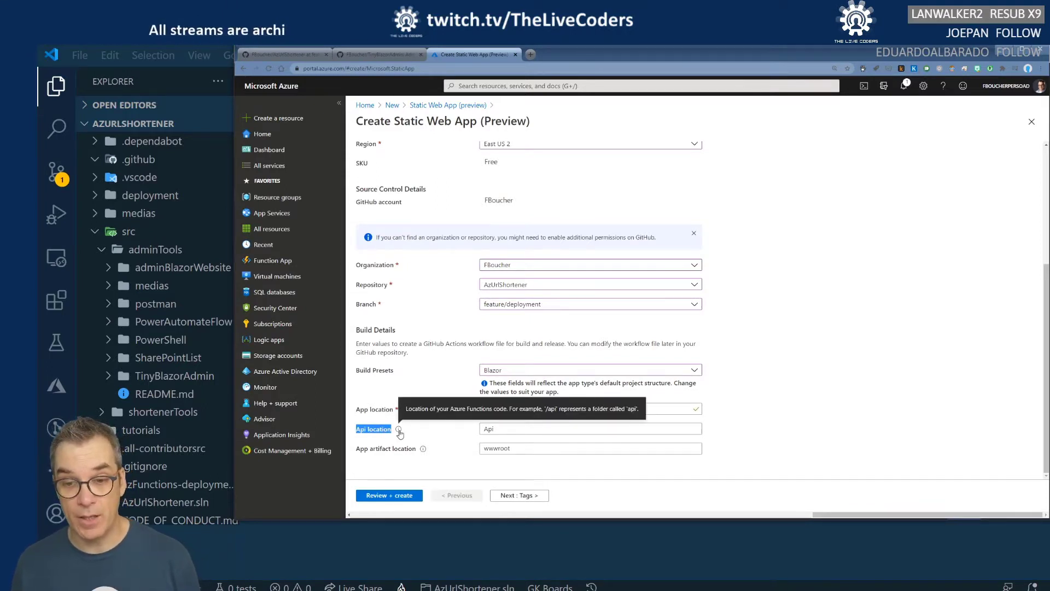
On GitHub, open the AzUrlShortener repository's src/shortenerTools folder and highlight its path.
left_click(387, 54)
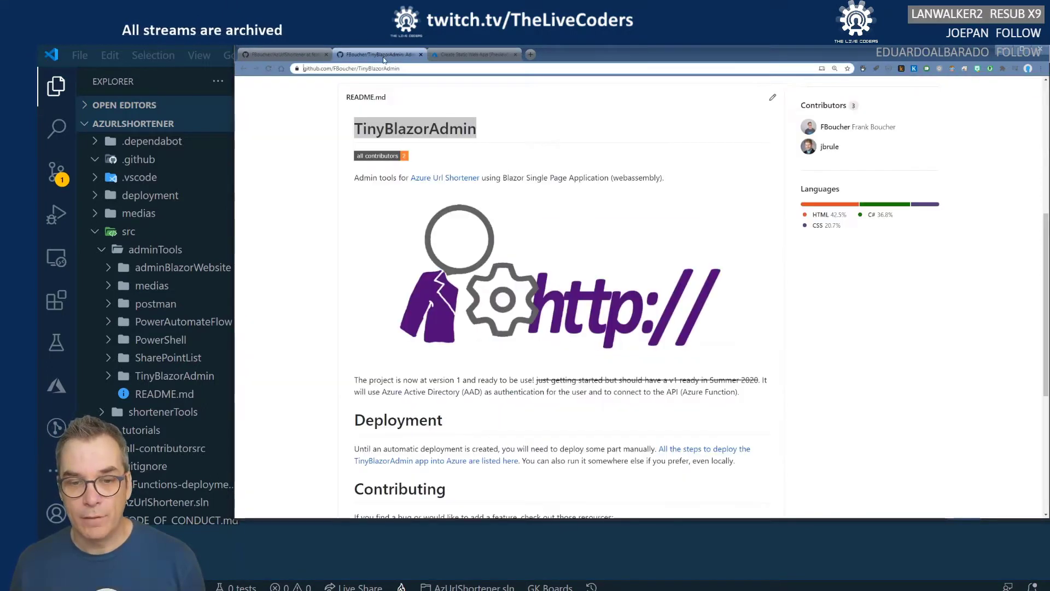
left_click(296, 53)
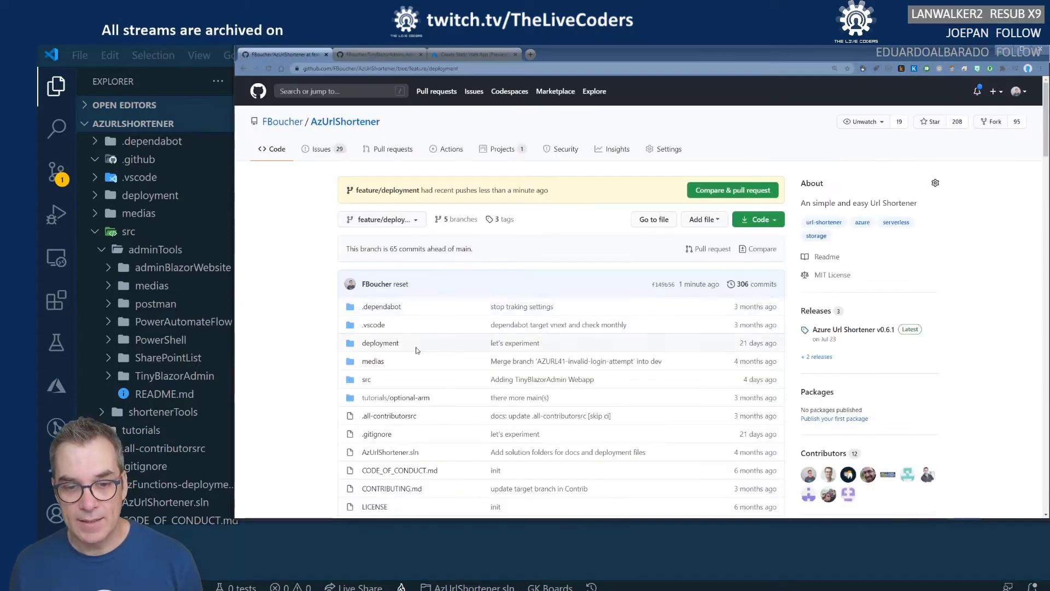
left_click(367, 379)
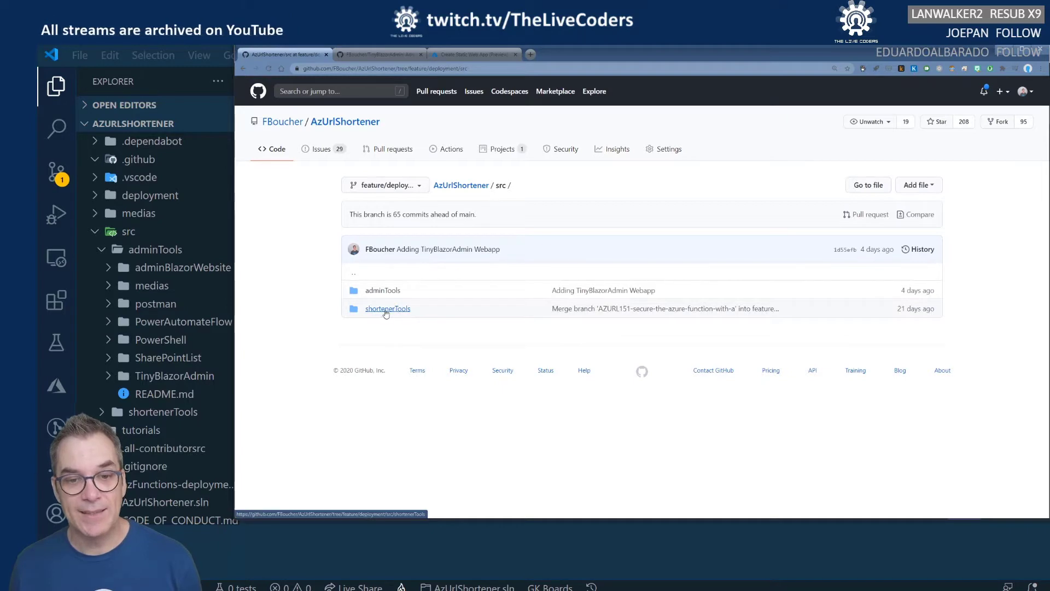
left_click(396, 311)
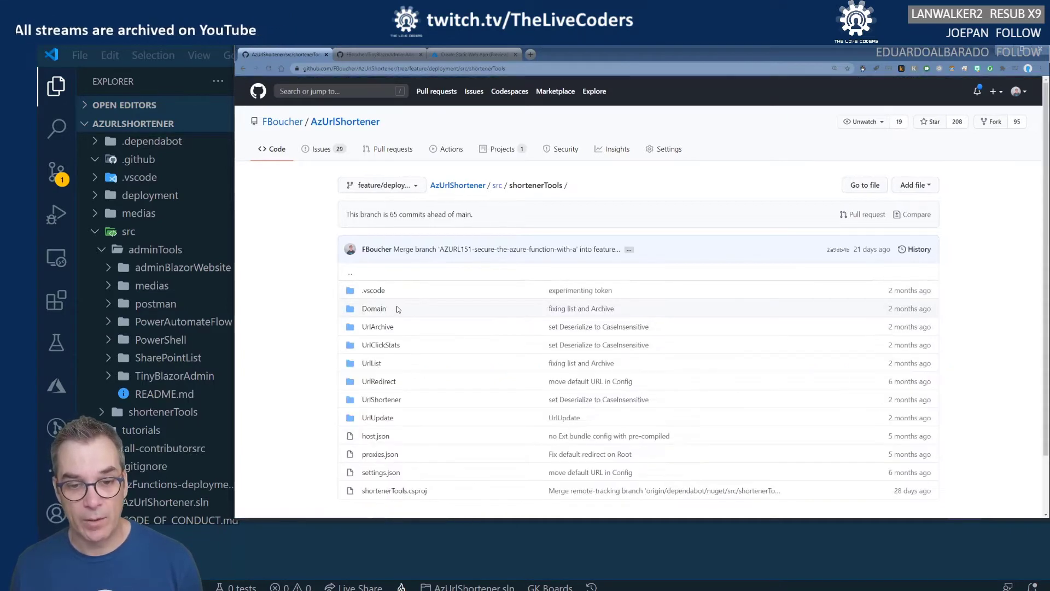
scroll(423, 454, "down", 2)
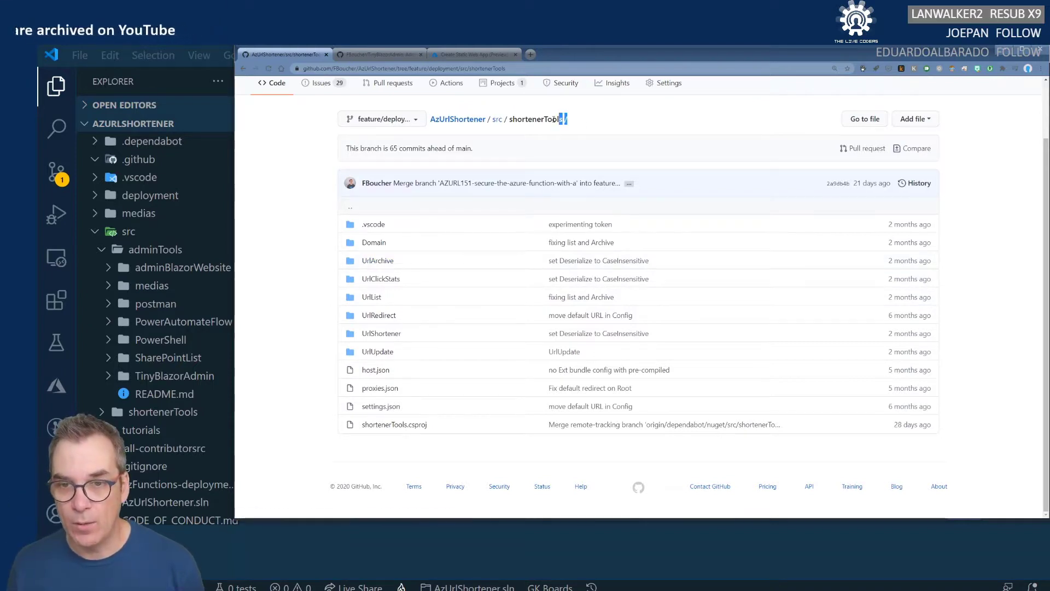
left_click_drag(569, 121, 494, 119)
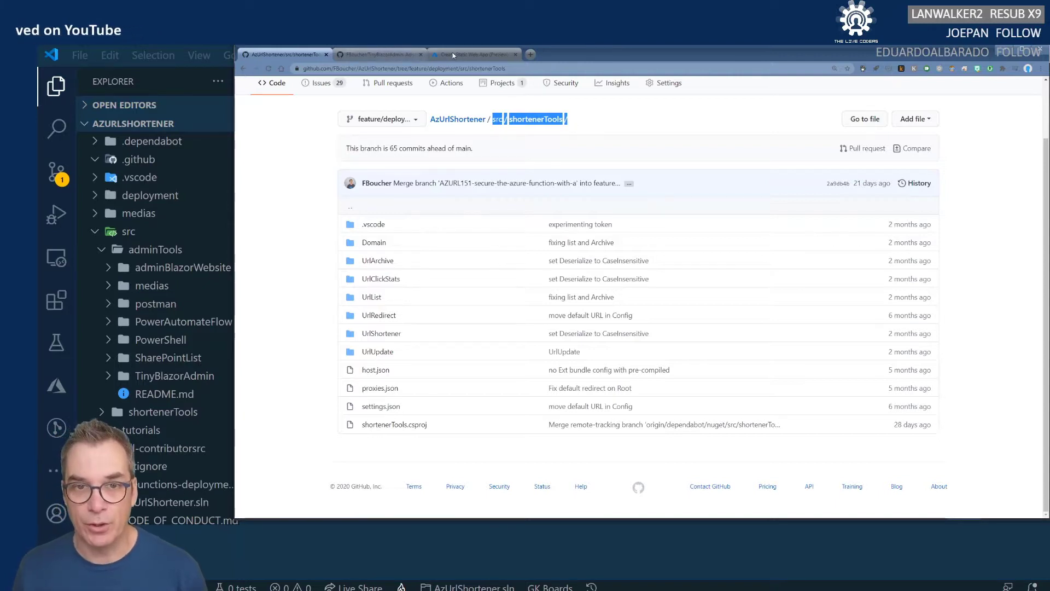
In the Azure portal form, set the Static Web App's Api location to src/shortenerTools/.
left_click(472, 55)
double_click(503, 424)
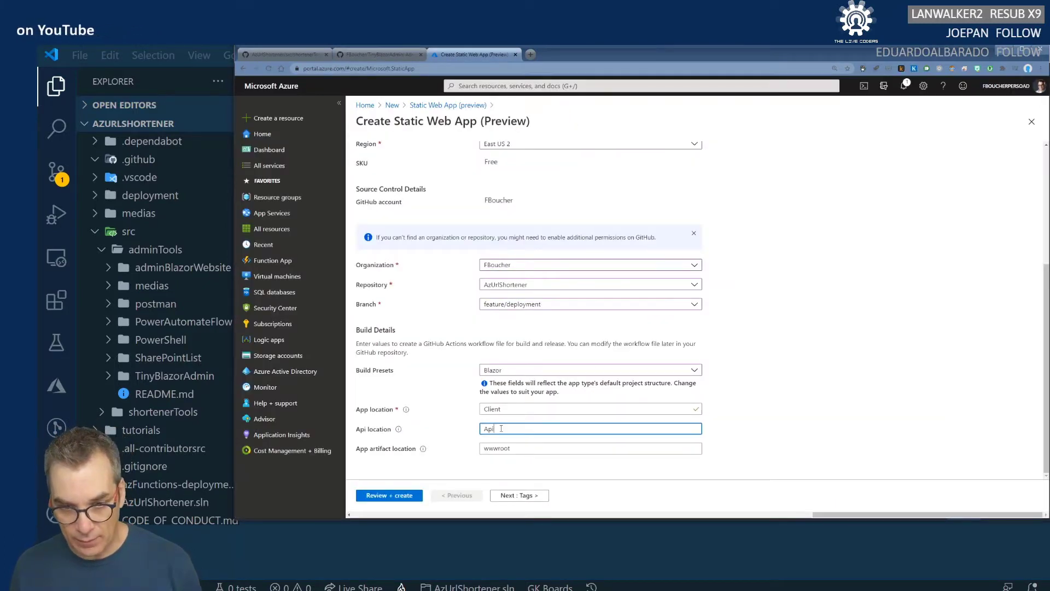
type("src/shortenerTools/")
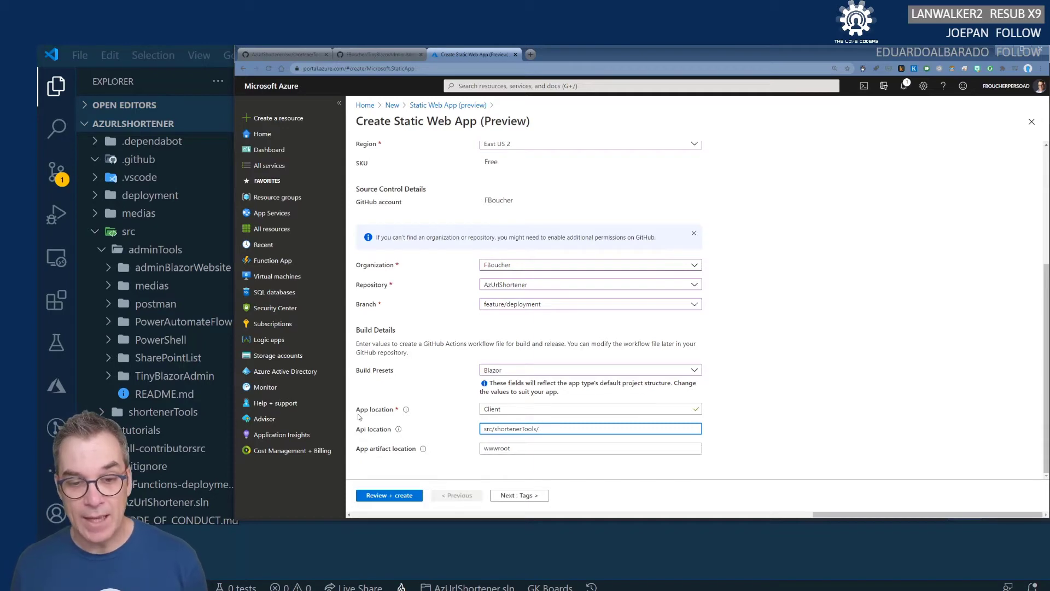
Show the App location hint enlarged, and open the repository's src/adminTools folder on GitHub.
mouse_move(406, 410)
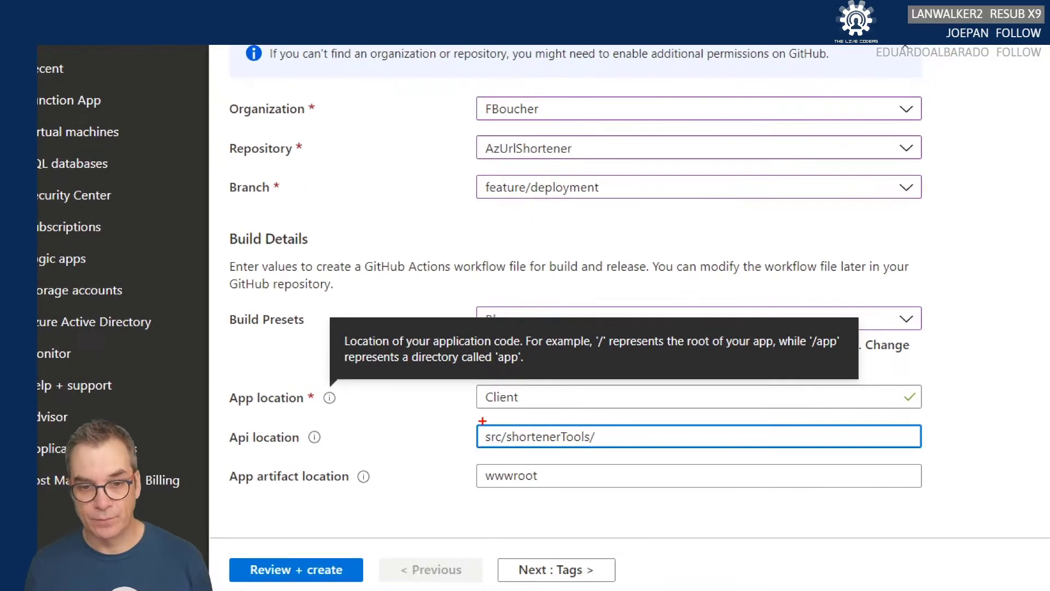
left_click_drag(386, 347, 841, 345)
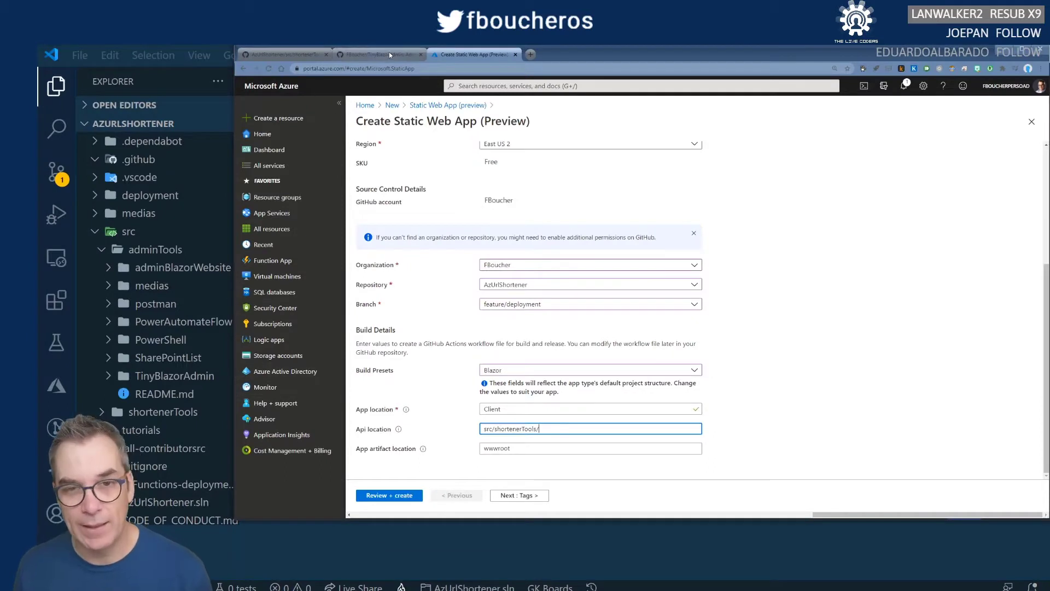
left_click(305, 55)
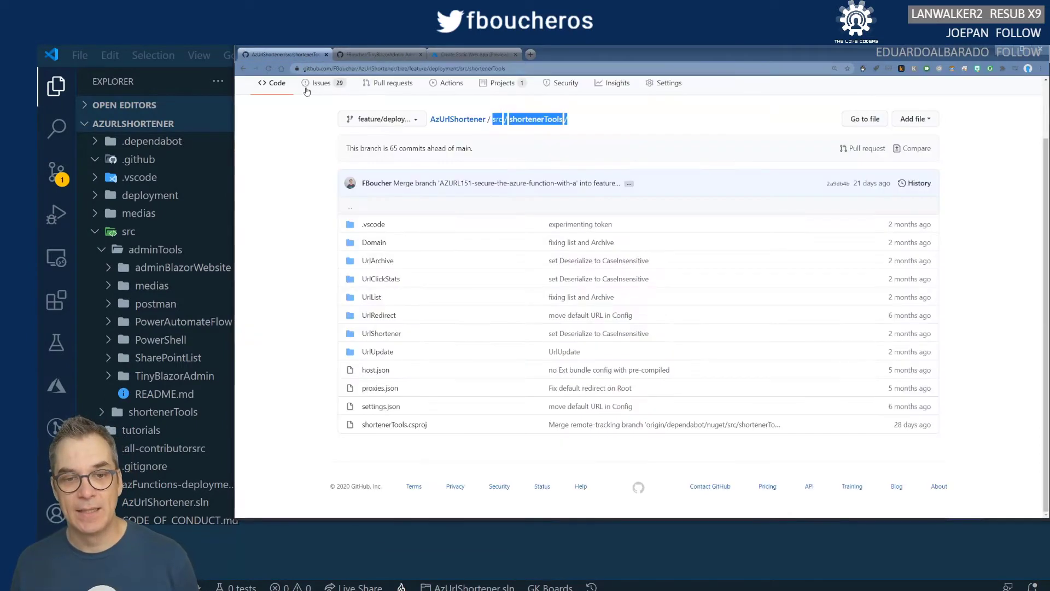
left_click(495, 121)
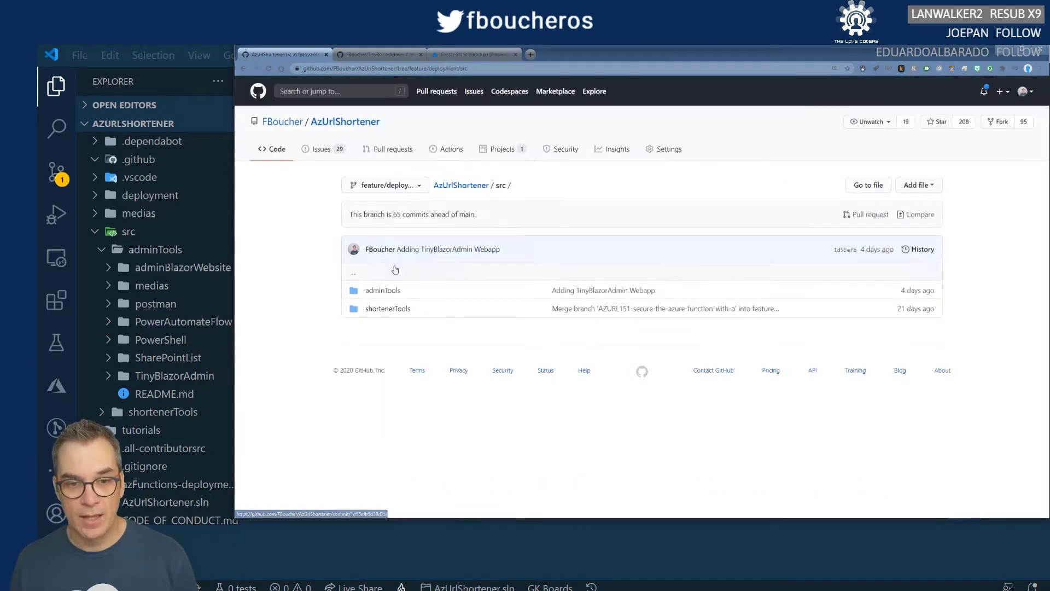
left_click(396, 292)
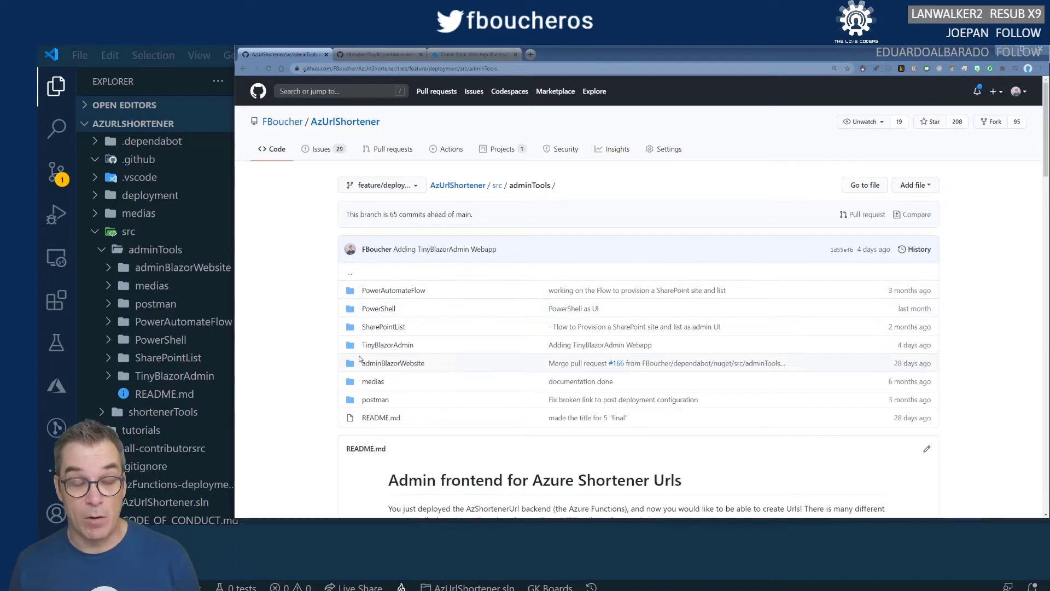
Copy the path of the TinyBlazorAdmin folder on GitHub and set the portal form's App location to src/adminTools/TinyBlazorAdmin/.
left_click(388, 345)
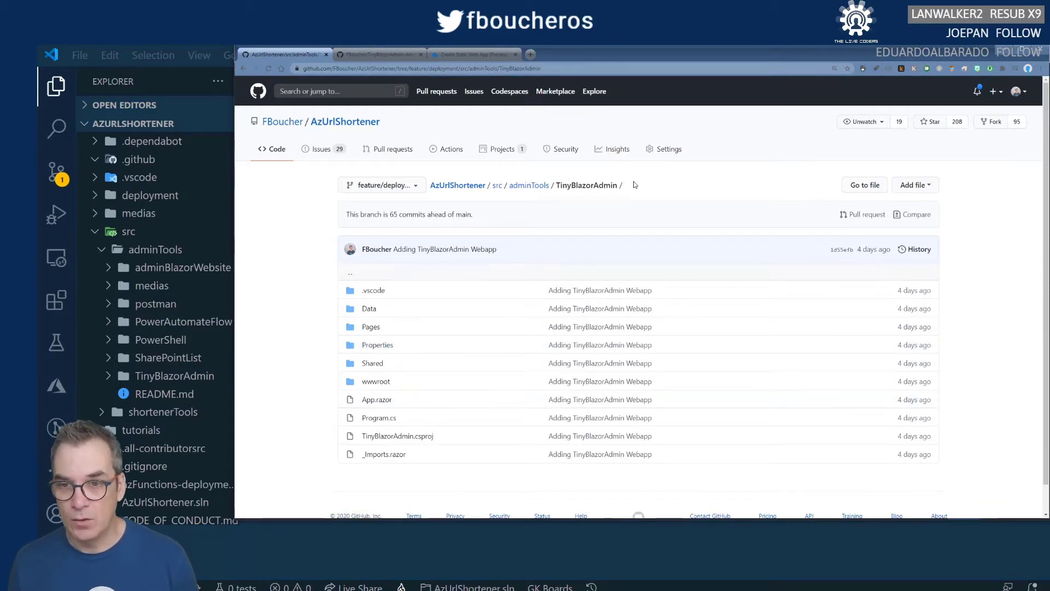
left_click_drag(635, 185, 494, 186)
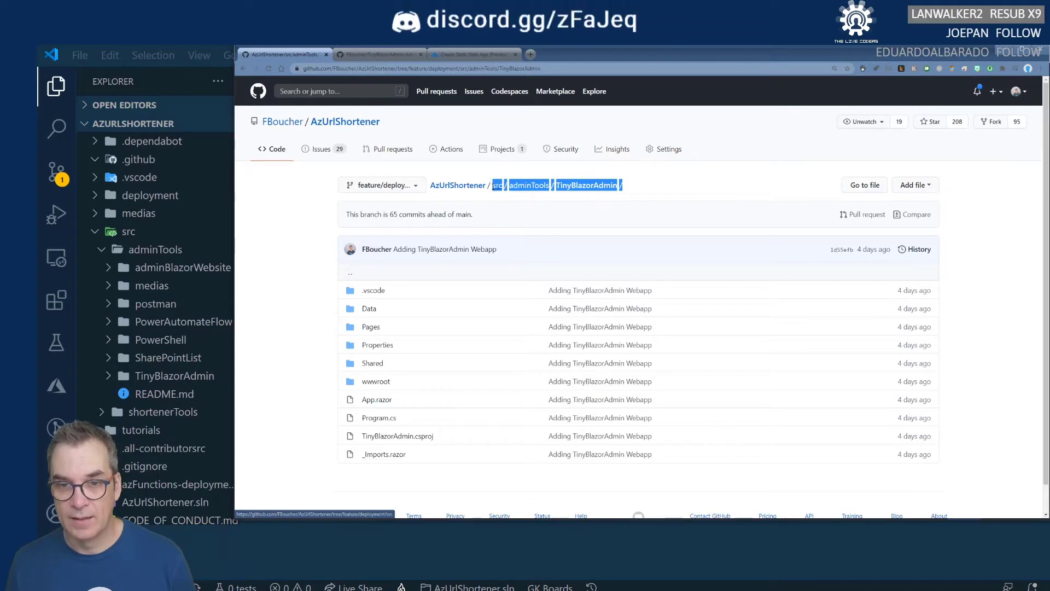
left_click(378, 55)
left_click(459, 55)
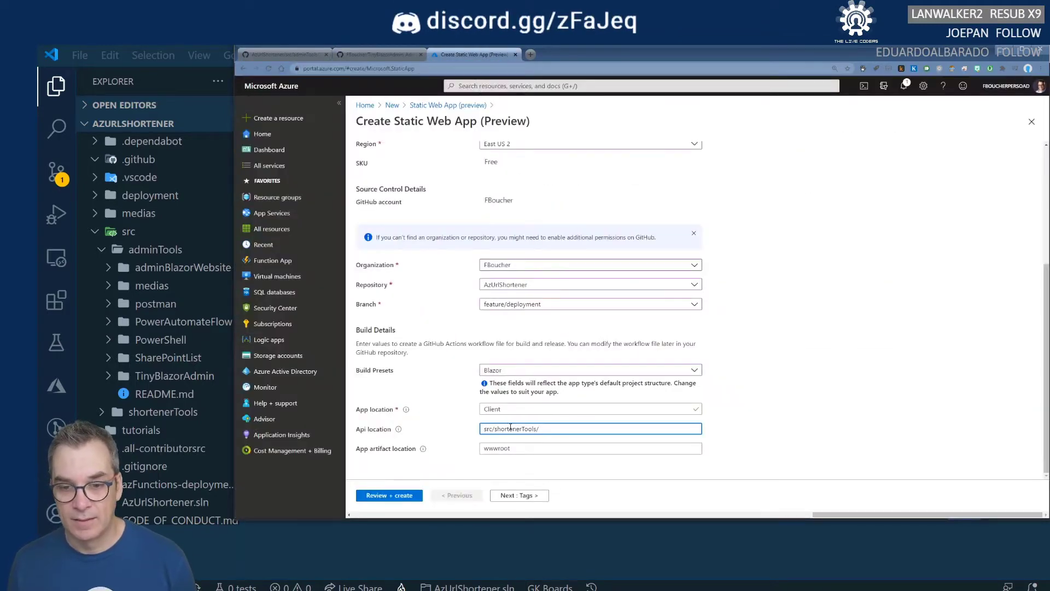
double_click(492, 409)
type("src/adminTools/TinyBlazorAdmin/")
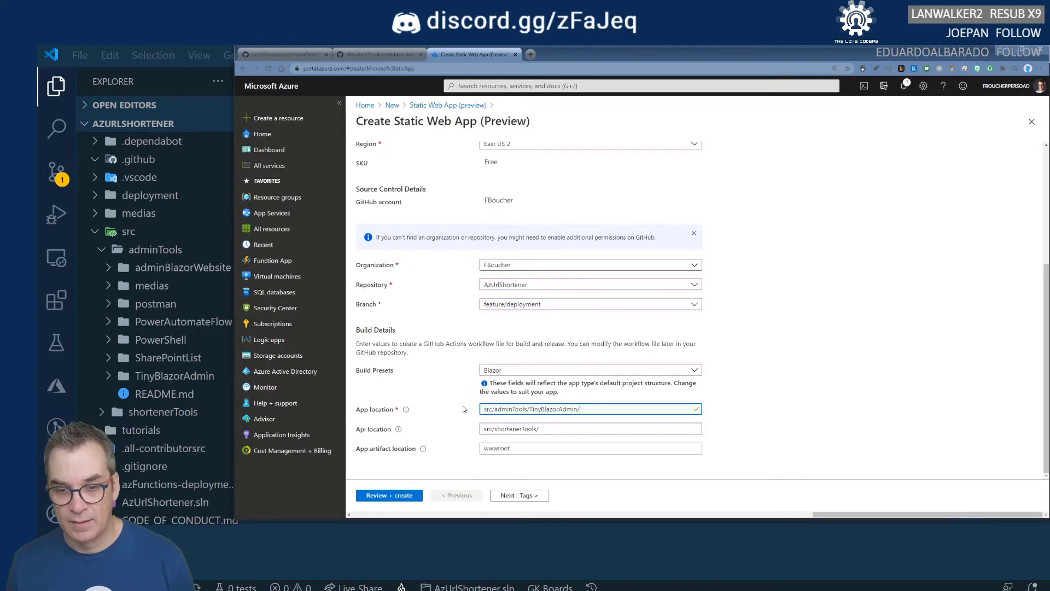
Set the App artifact location to src/adminTools/TinyBlazorAdmin/wwwroot and return to the TinyBlazorAdmin folder on GitHub.
left_click(481, 448)
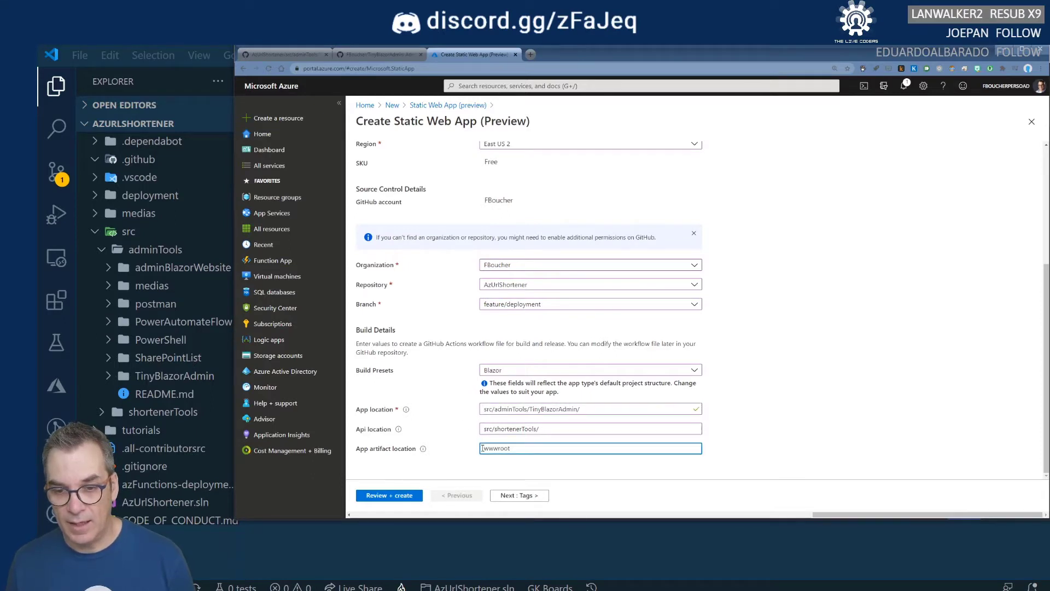
type("src/adminTools/TinyBlazorAdmin/")
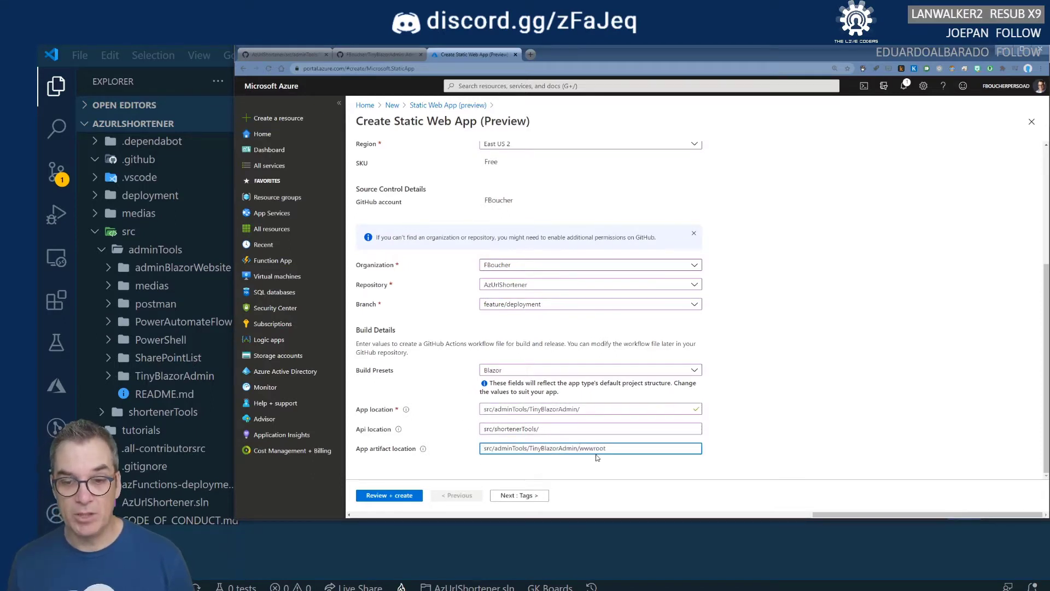
left_click(356, 54)
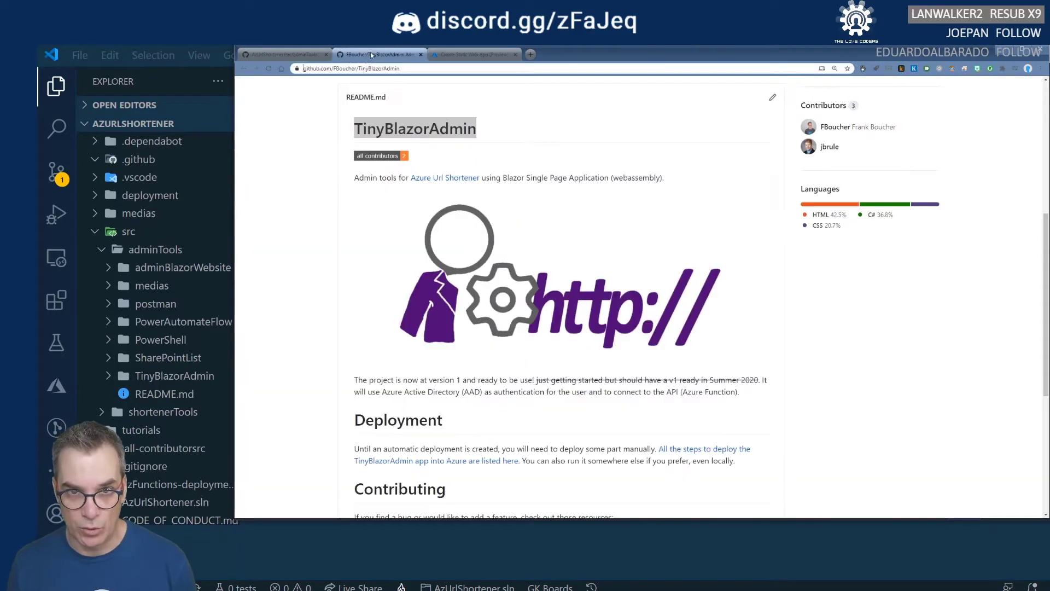
left_click(311, 55)
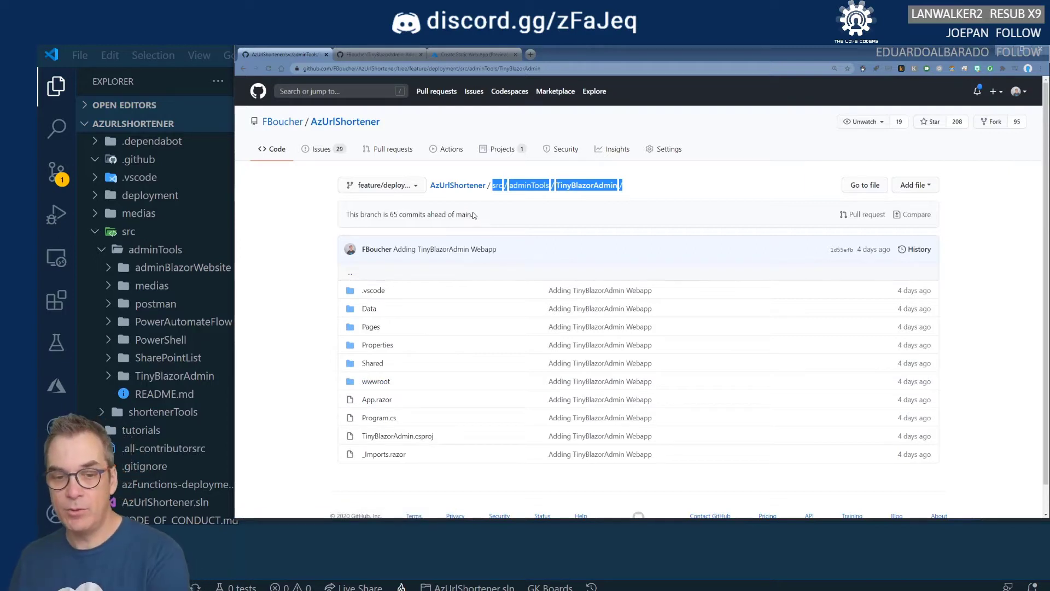
In GitKraken, open the workflow file from the earlier Azure Static Web Apps commit and examine its app, API and artifact locations.
key("alt+Tab")
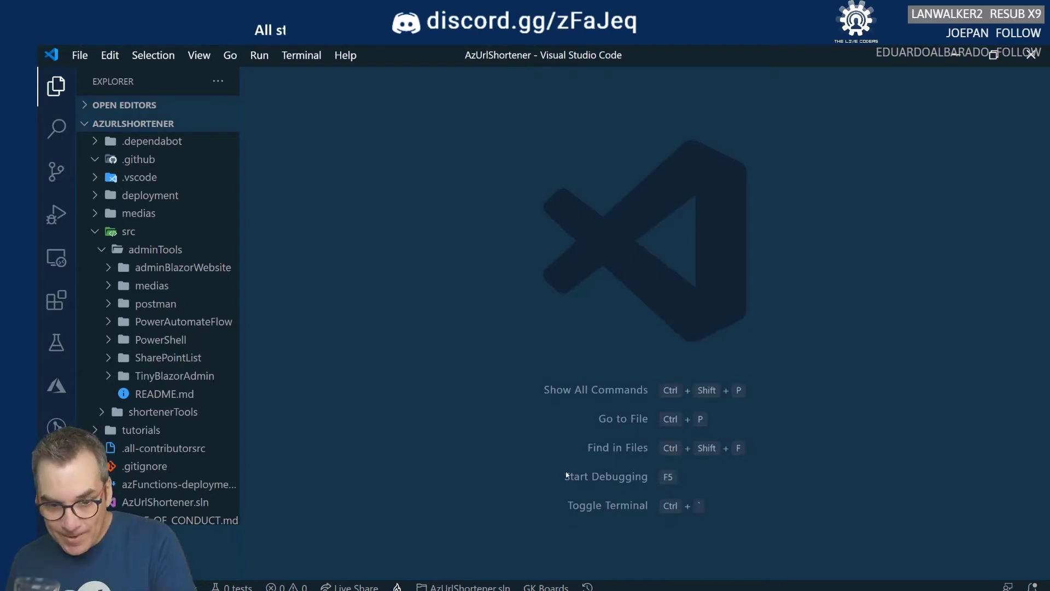
key("alt+Tab")
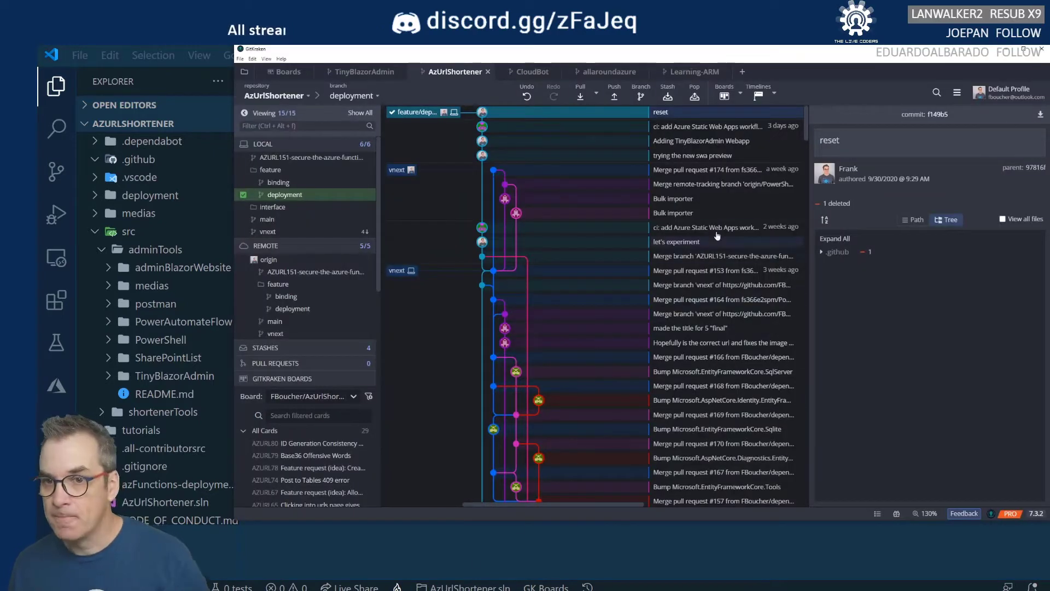
left_click(656, 130)
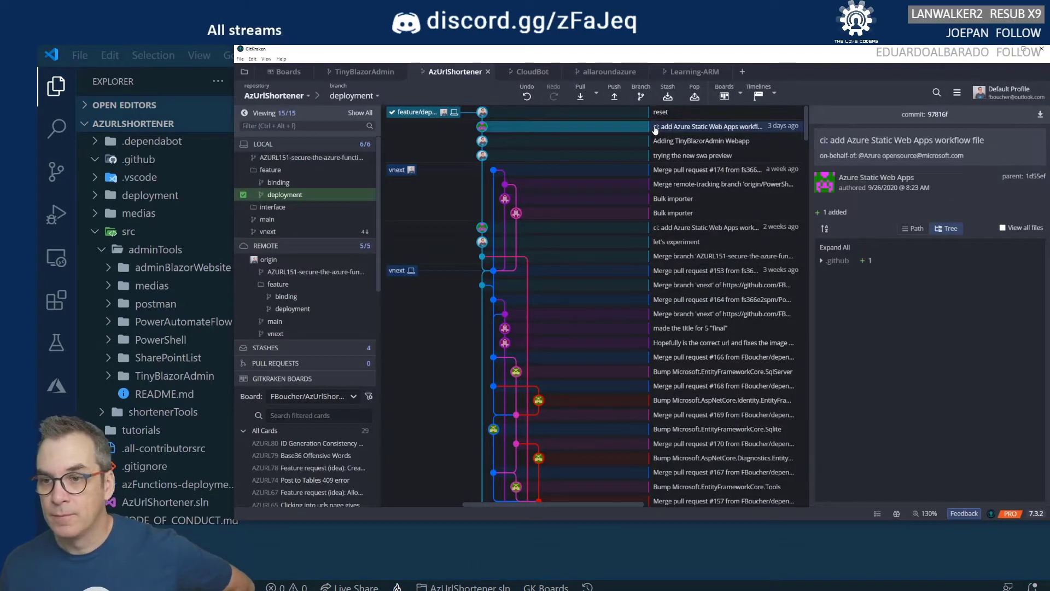
left_click(846, 260)
left_click(885, 287)
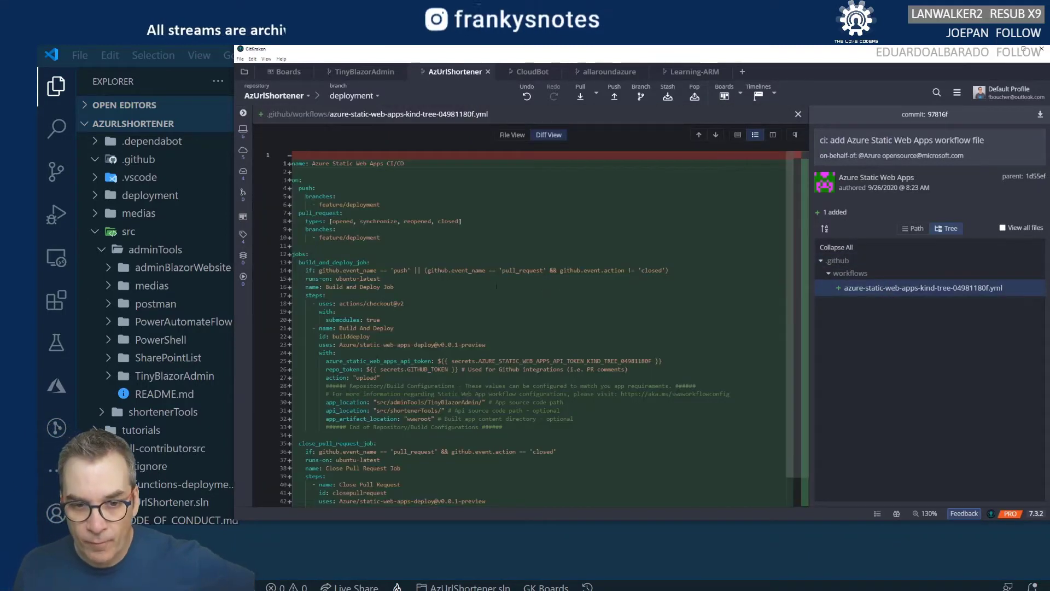
scroll(481, 281, "down", 2)
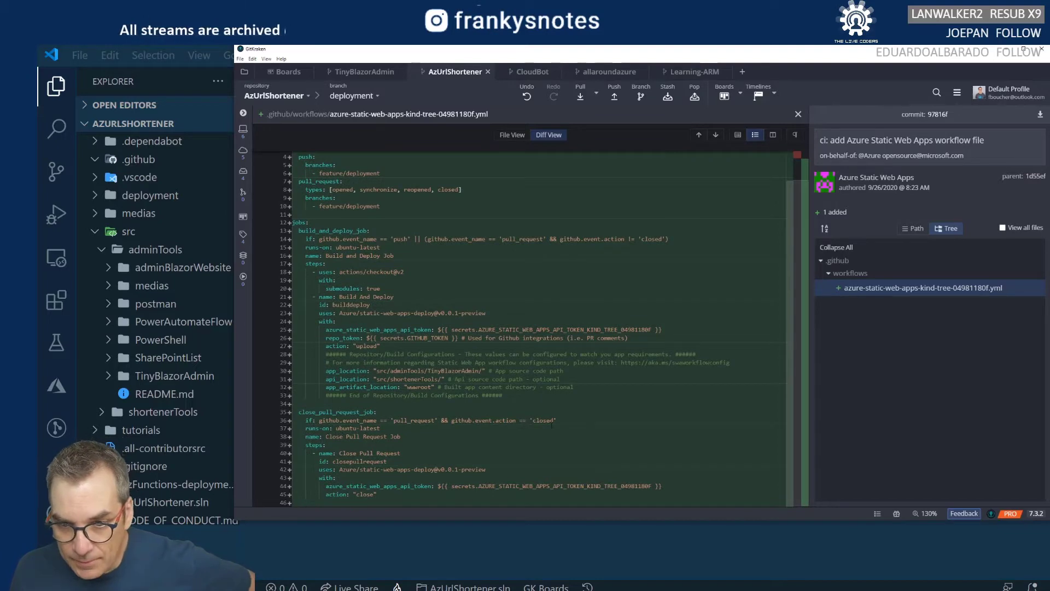
scroll(527, 387, "up", 2)
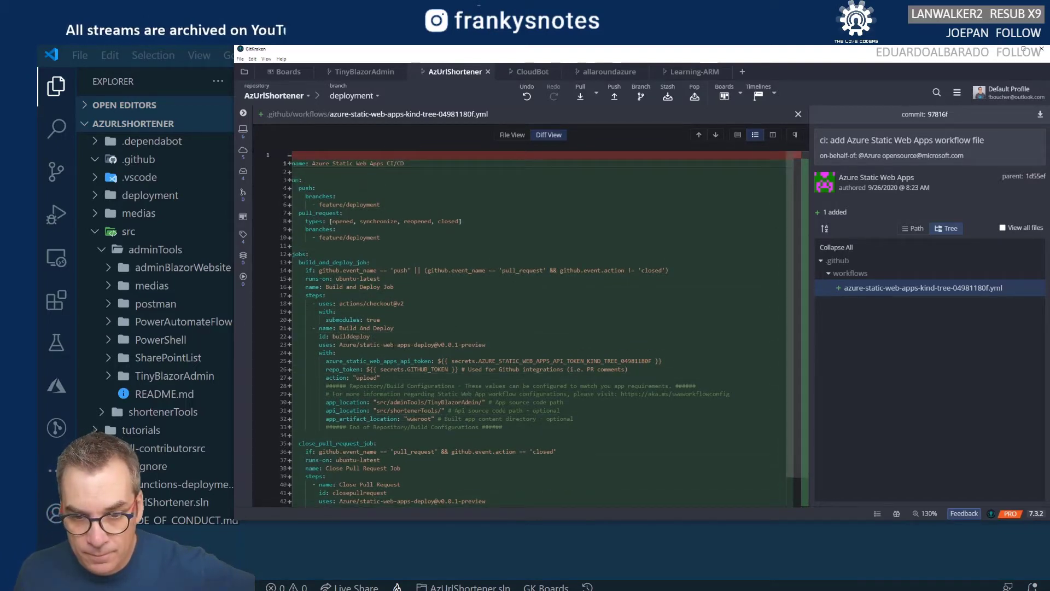
scroll(402, 348, "down", 1)
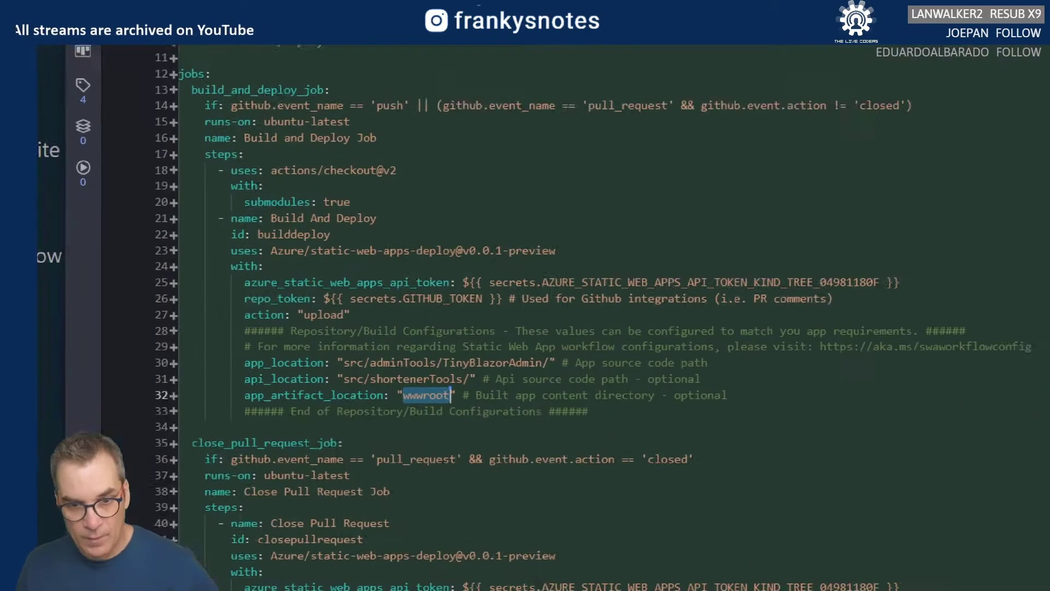
mouse_move(267, 365)
left_mouse_down()
mouse_move(379, 374)
mouse_move(547, 360)
left_mouse_up()
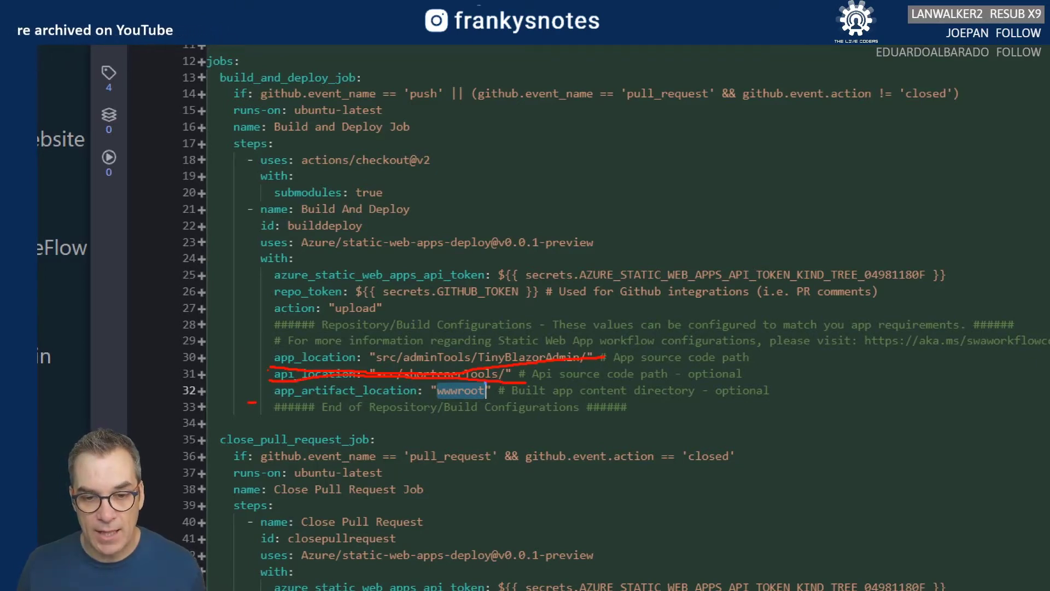
left_click_drag(257, 403, 490, 404)
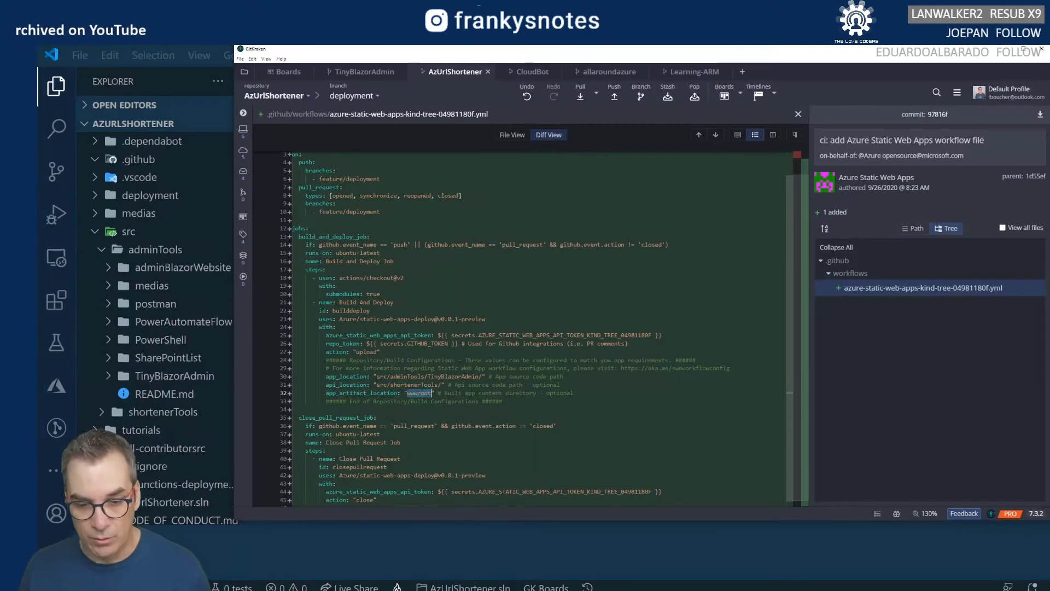
Back in the Azure portal form in the browser, remove the folder prefix from the App artifact location, leaving wwwroot.
key("alt+Tab")
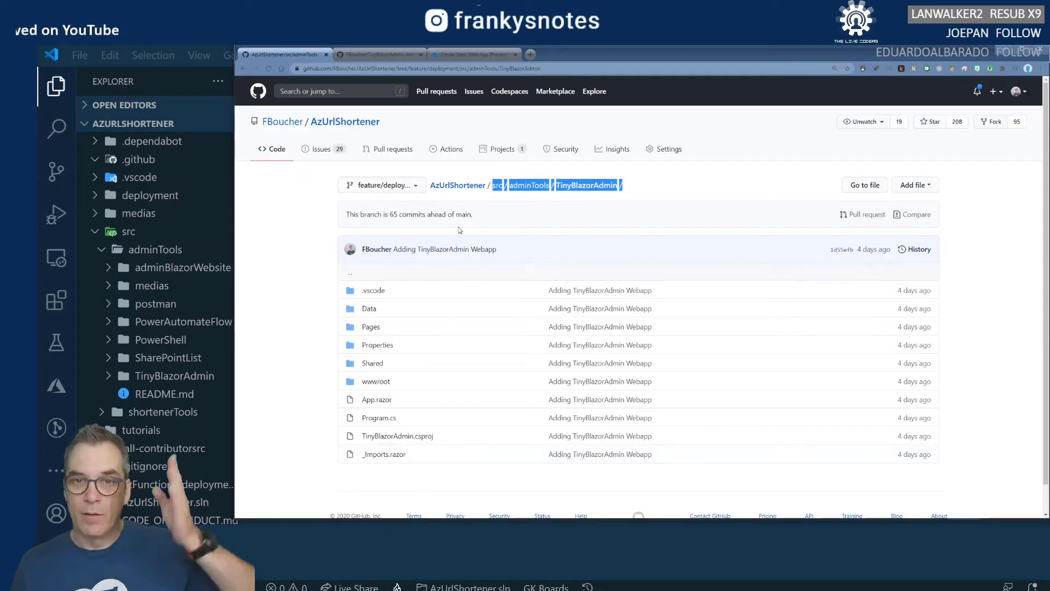
left_click(449, 56)
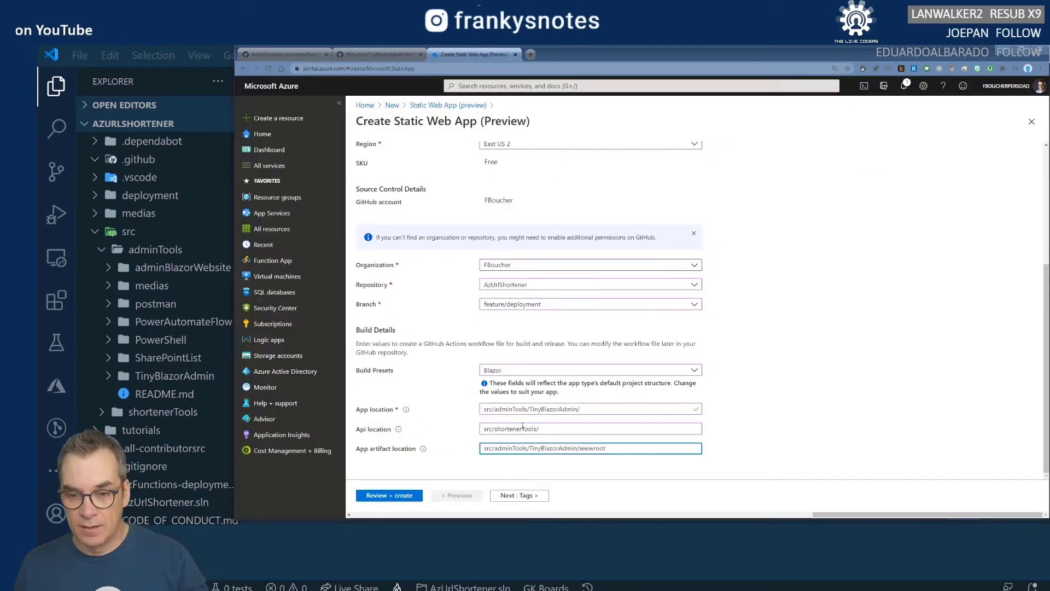
left_click_drag(576, 413, 490, 428)
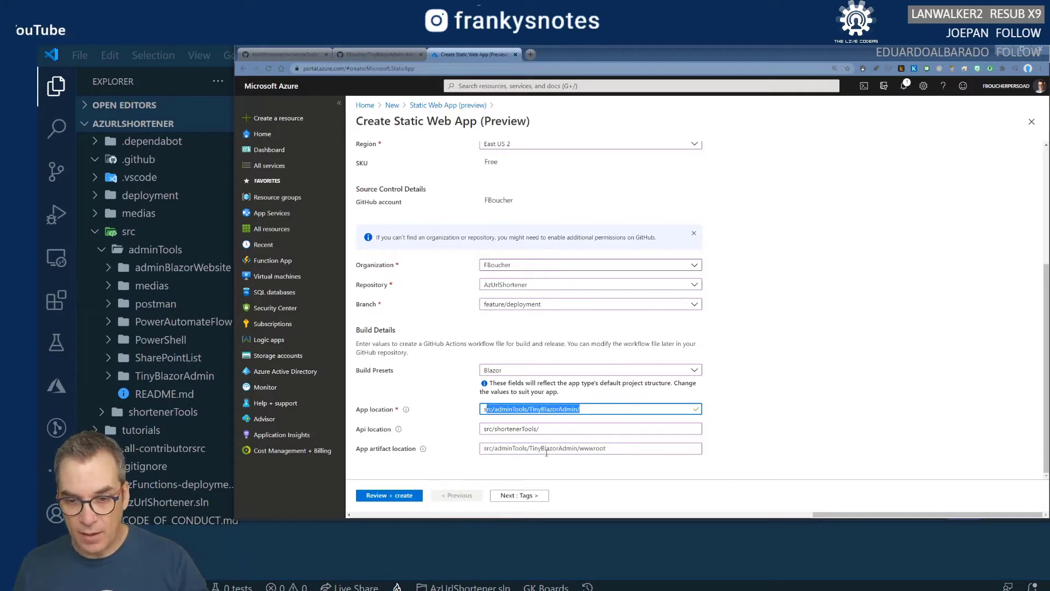
left_click_drag(578, 448, 436, 447)
key("BackSpace")
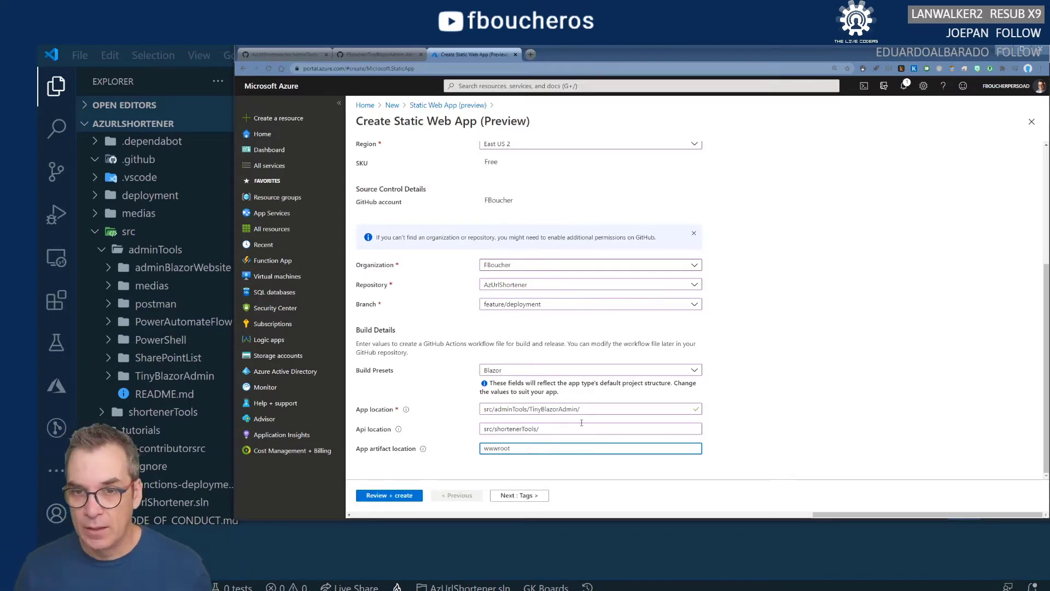
Continue to the Static Web App's tags and add an Owner tag with the owner's lowercase first name as its value.
left_click(529, 495)
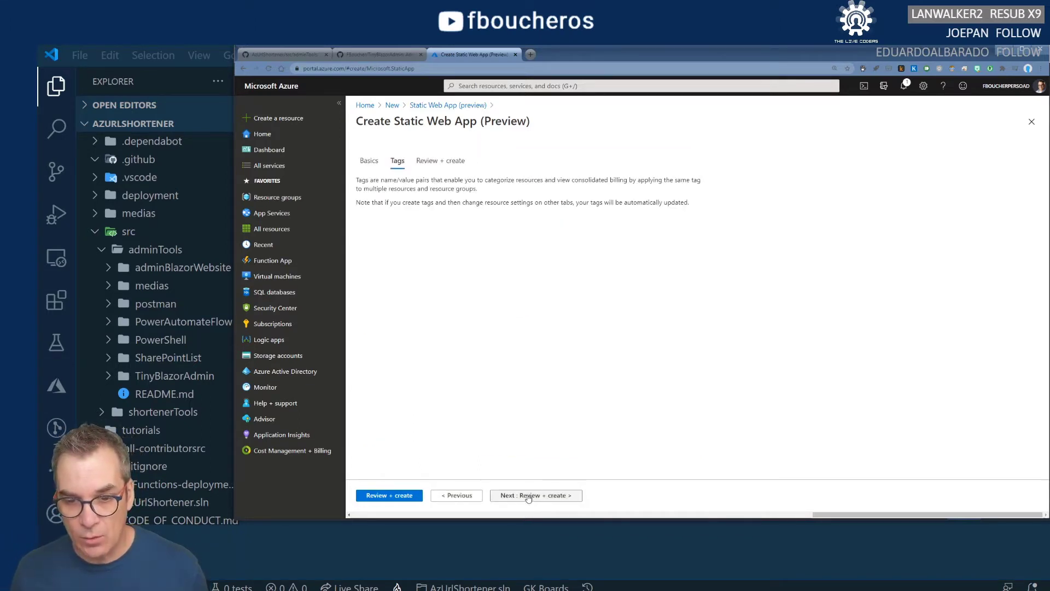
left_click(408, 236)
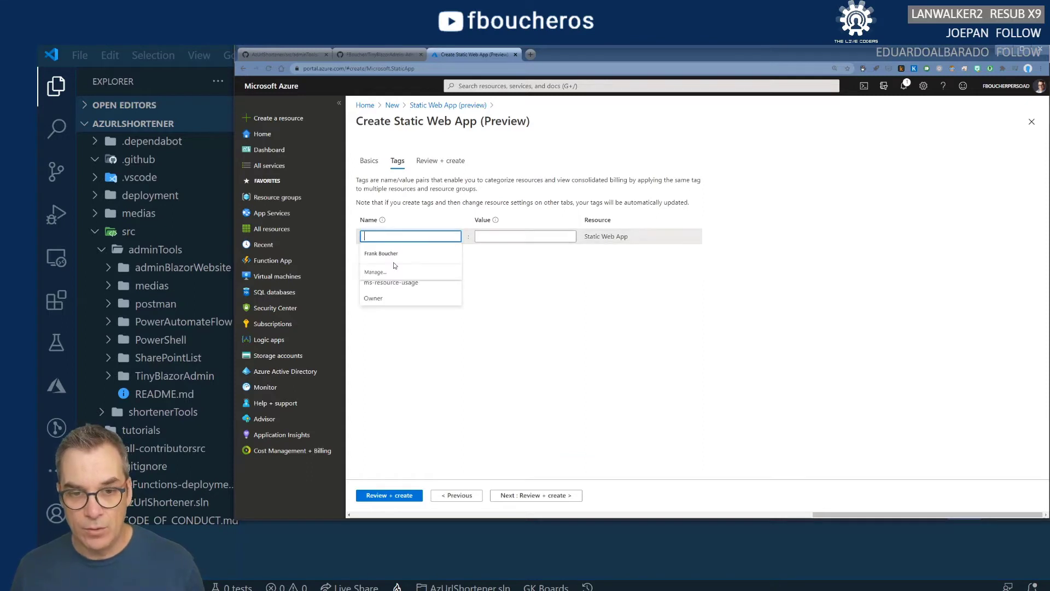
left_click(383, 300)
left_click(487, 234)
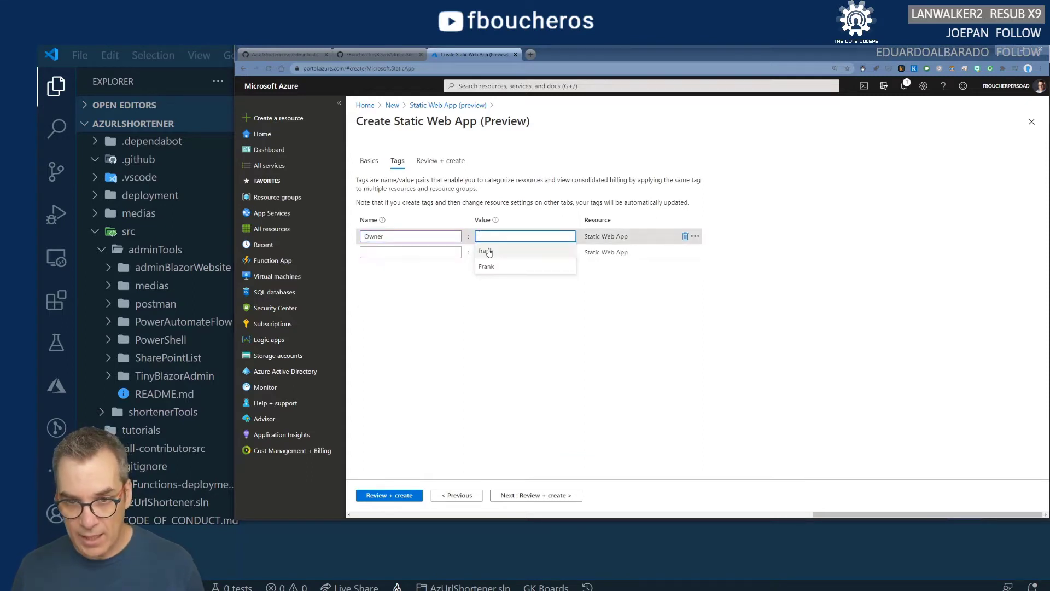
left_click(486, 251)
Add an ExpireOn tag with the value 2020-10-02 and proceed to the Static Web App's review summary.
left_click(410, 252)
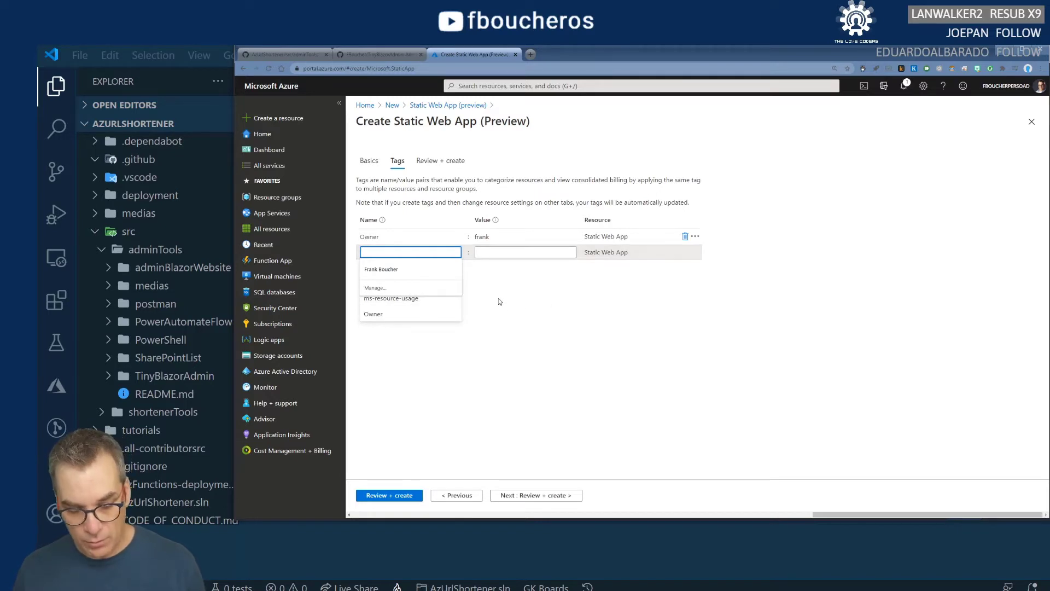
type("E")
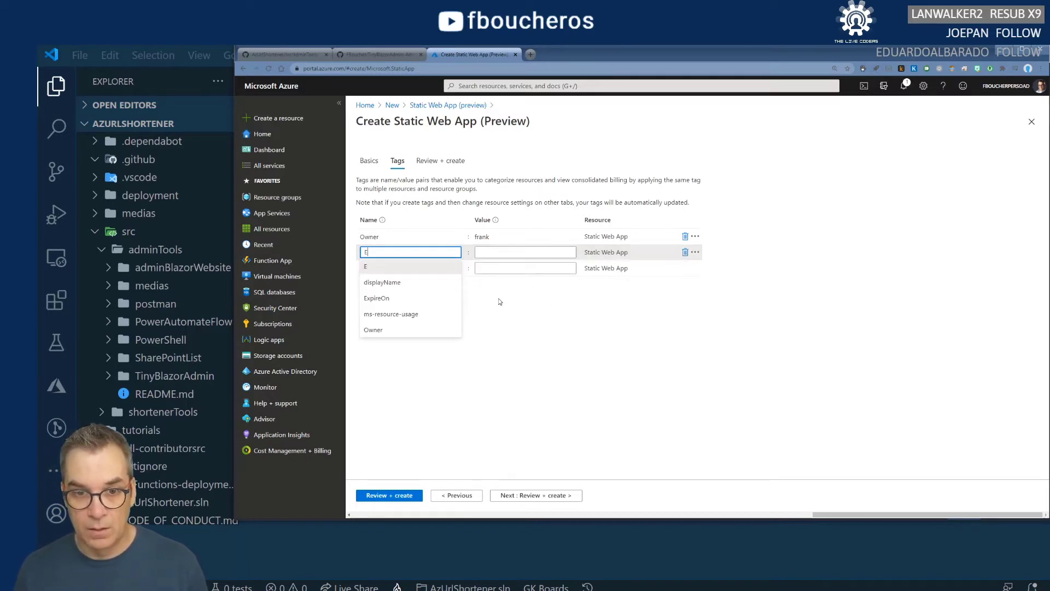
left_click(388, 298)
left_click(507, 254)
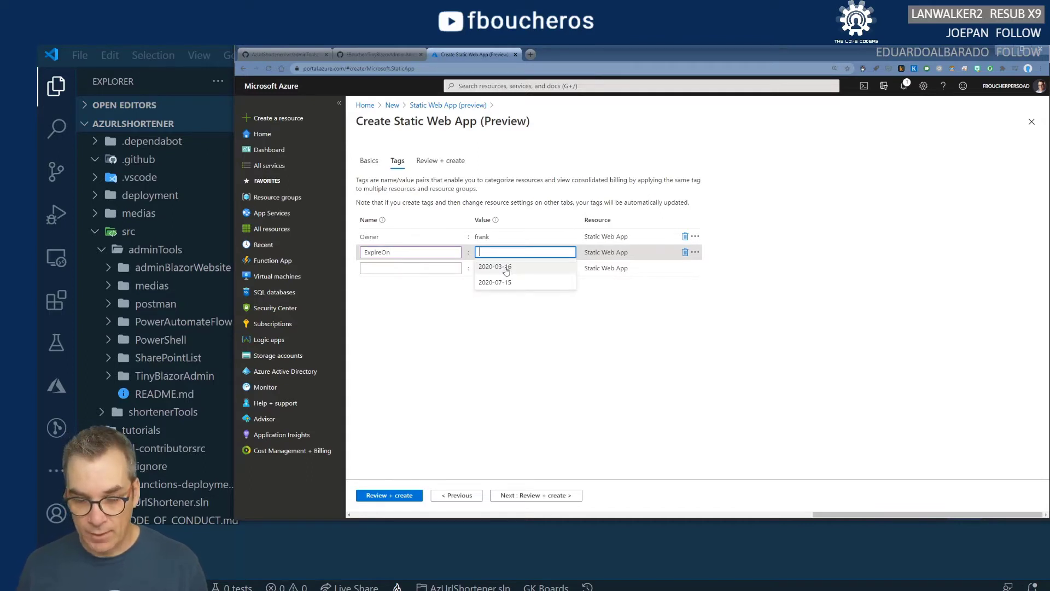
type("2020-0")
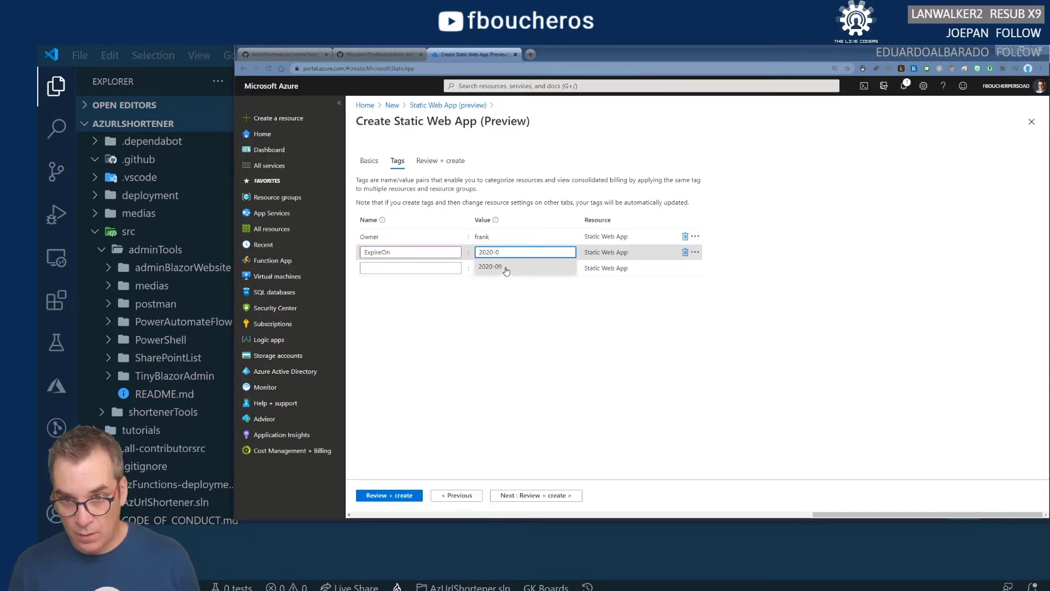
key("BackSpace")
type("10-02")
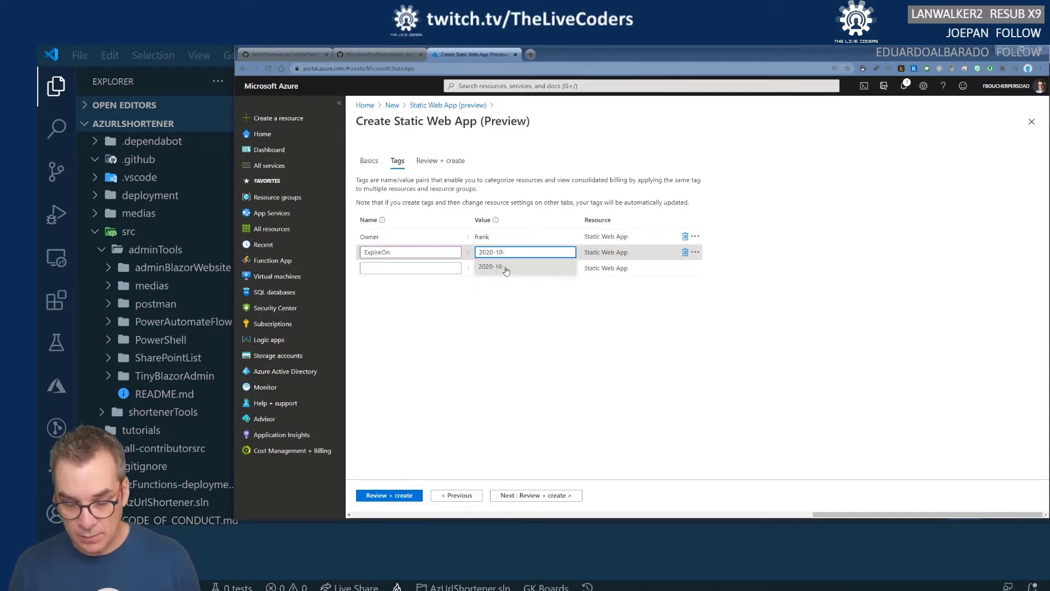
left_click(506, 269)
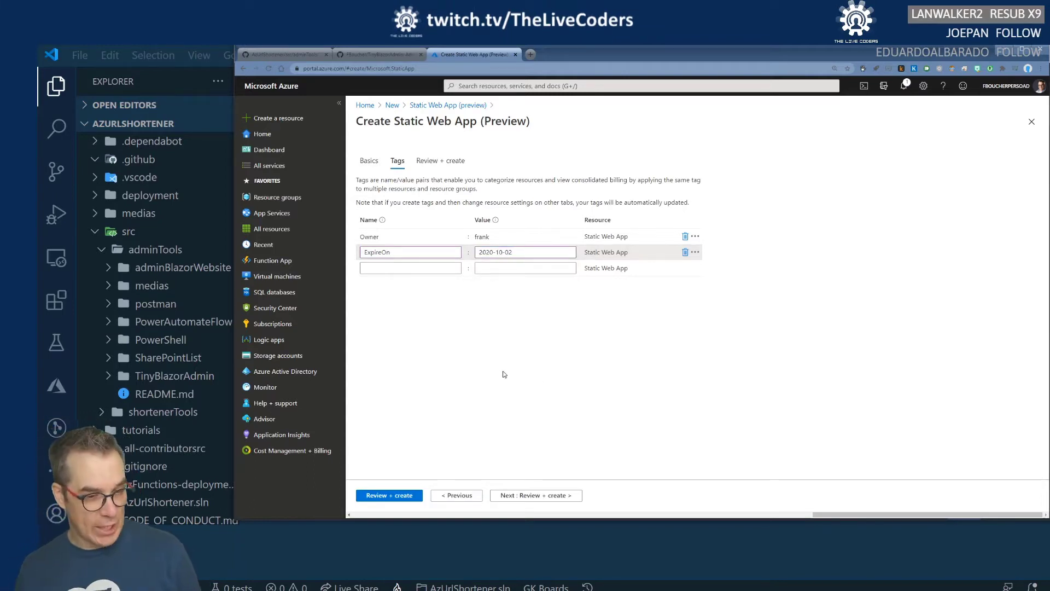
left_click(408, 498)
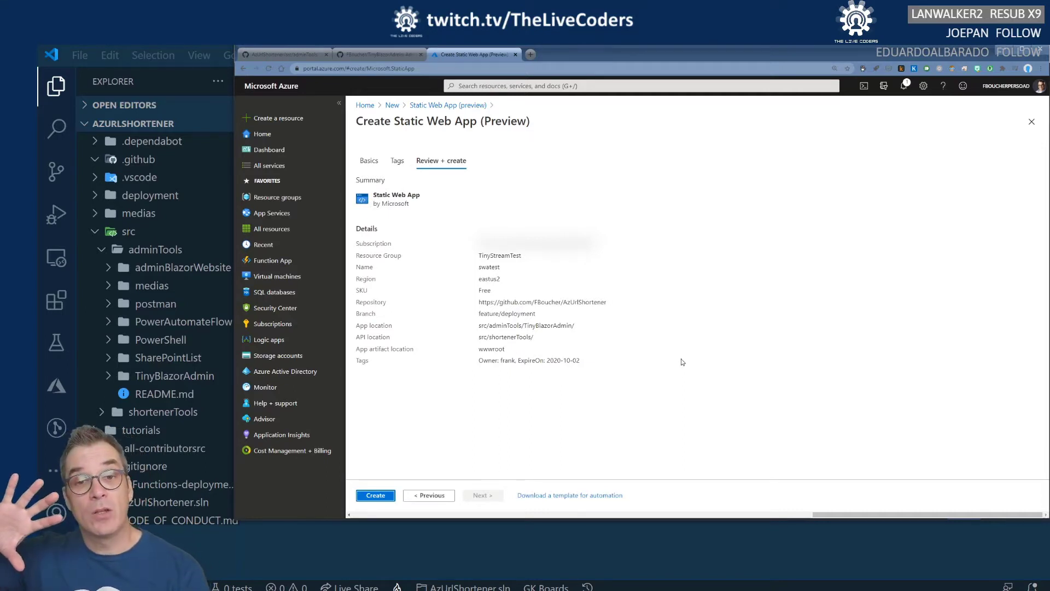
Open the AzUrlShortener repository's Secrets settings on GitHub and highlight the name of the existing Static Web Apps token secret.
left_click(383, 54)
left_click(274, 50)
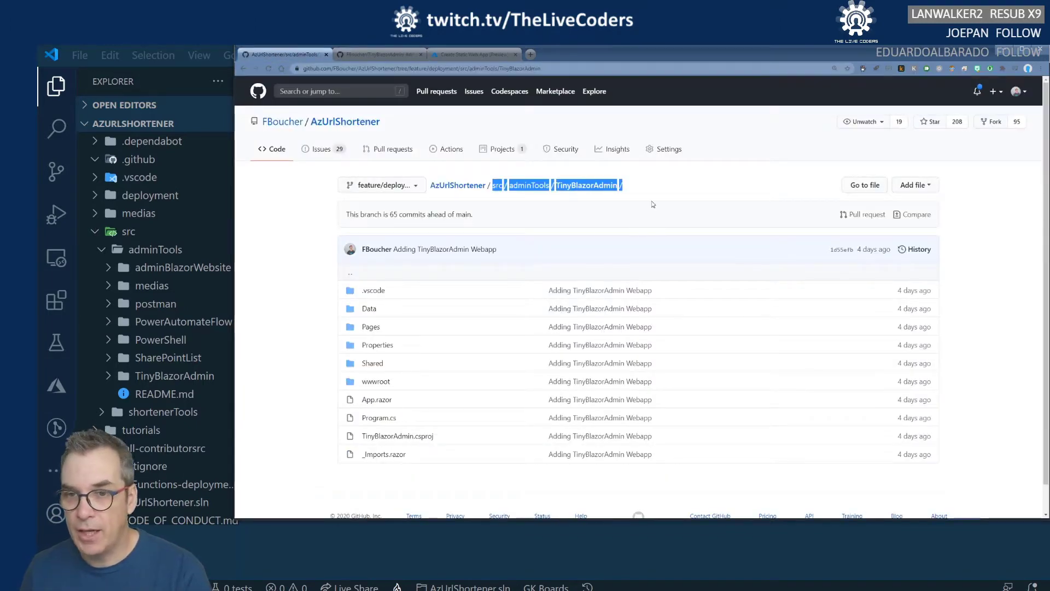
left_click(660, 150)
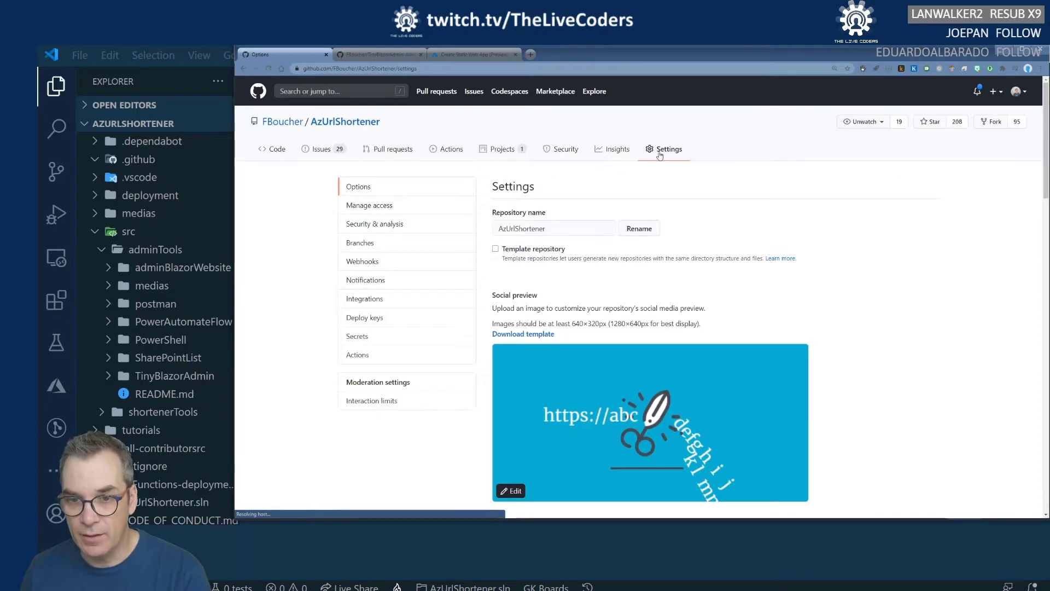
left_click(356, 336)
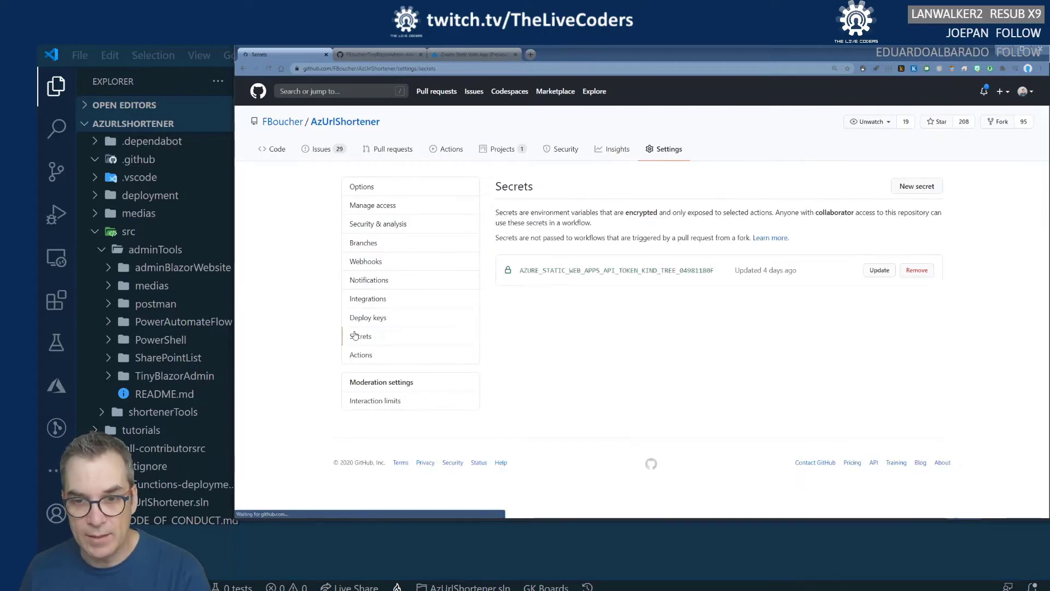
left_click_drag(711, 270, 523, 270)
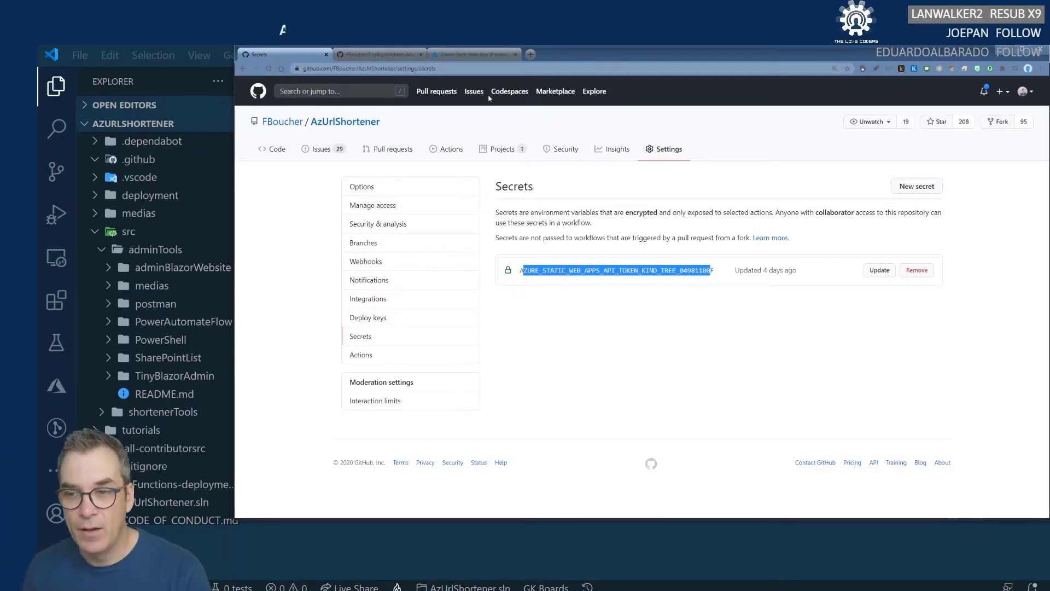
Return to the Azure portal's review summary for swatest and create the Static Web App.
left_click(376, 53)
left_click(475, 54)
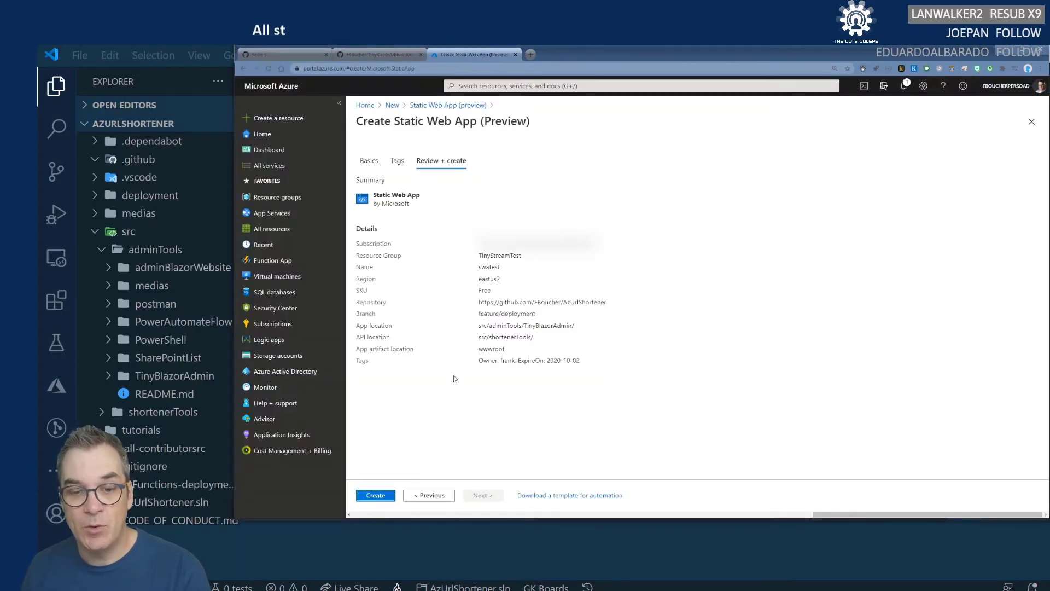
left_click(383, 499)
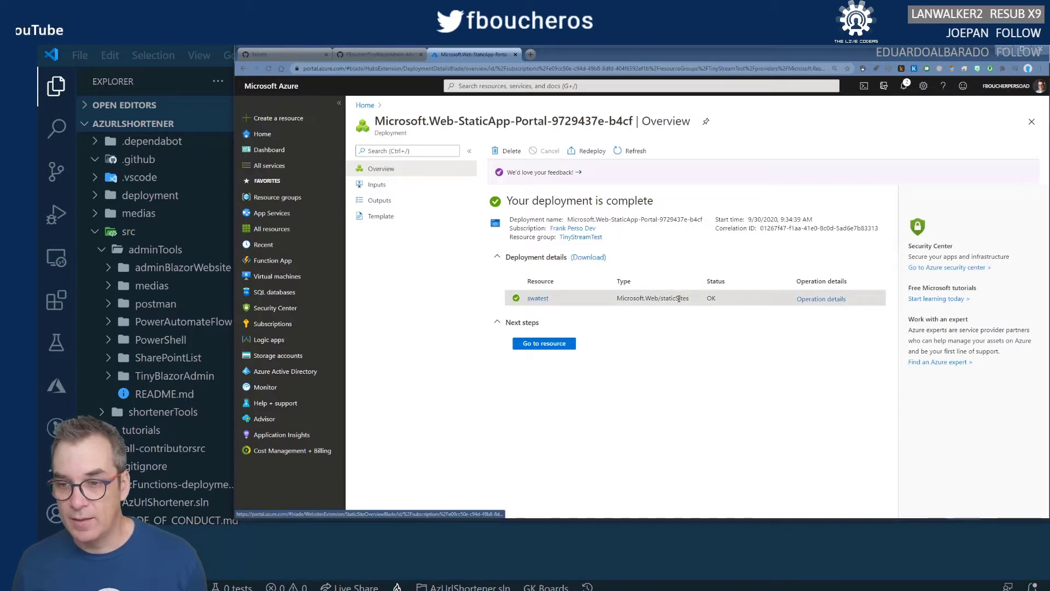
View the deployment's operation details, go to the swatest resource and open its site URL.
left_click(820, 298)
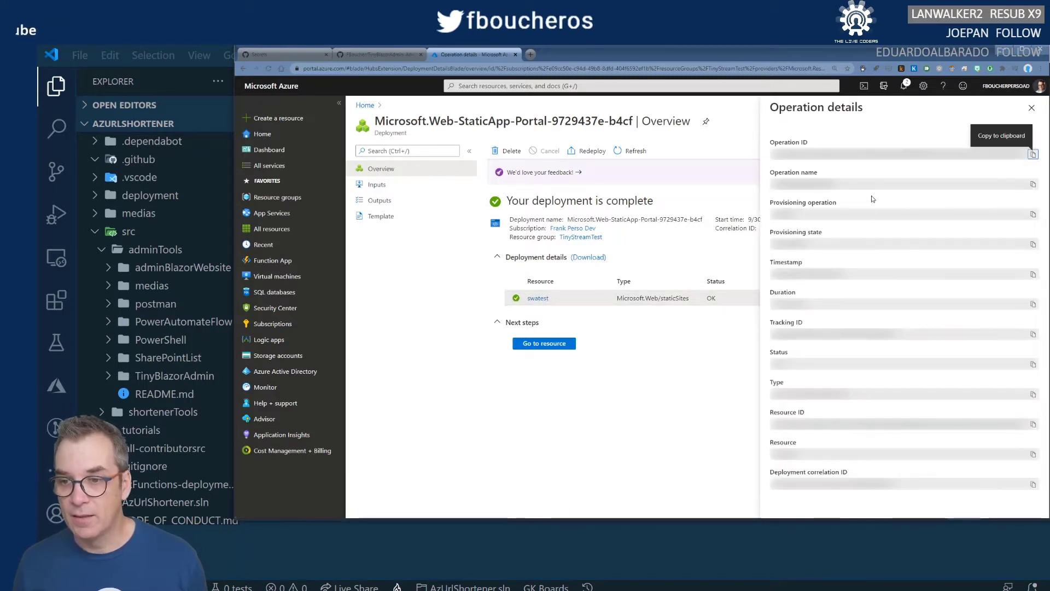
left_click(548, 344)
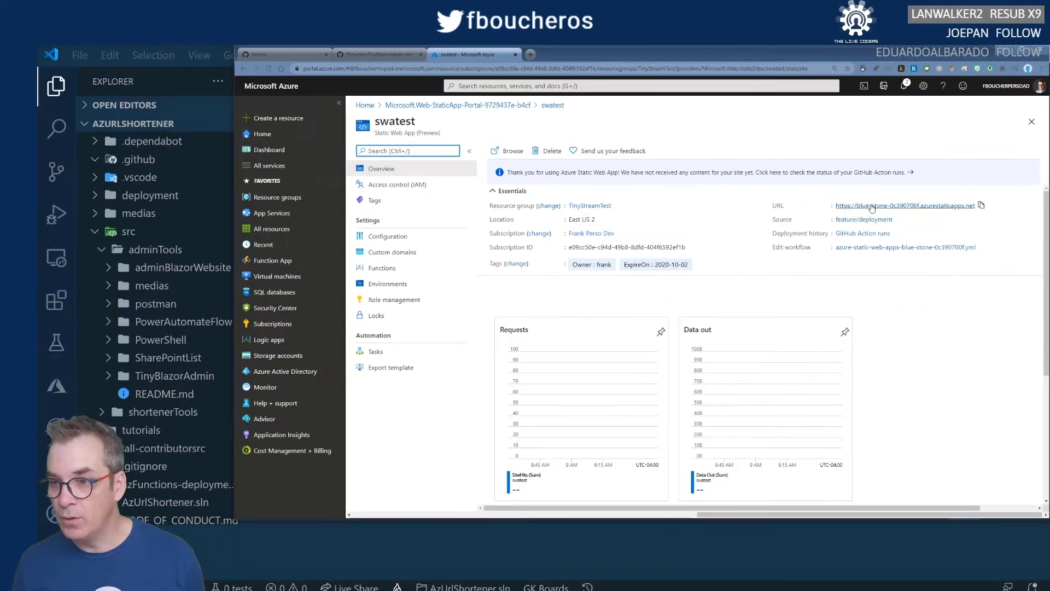
left_click(576, 57)
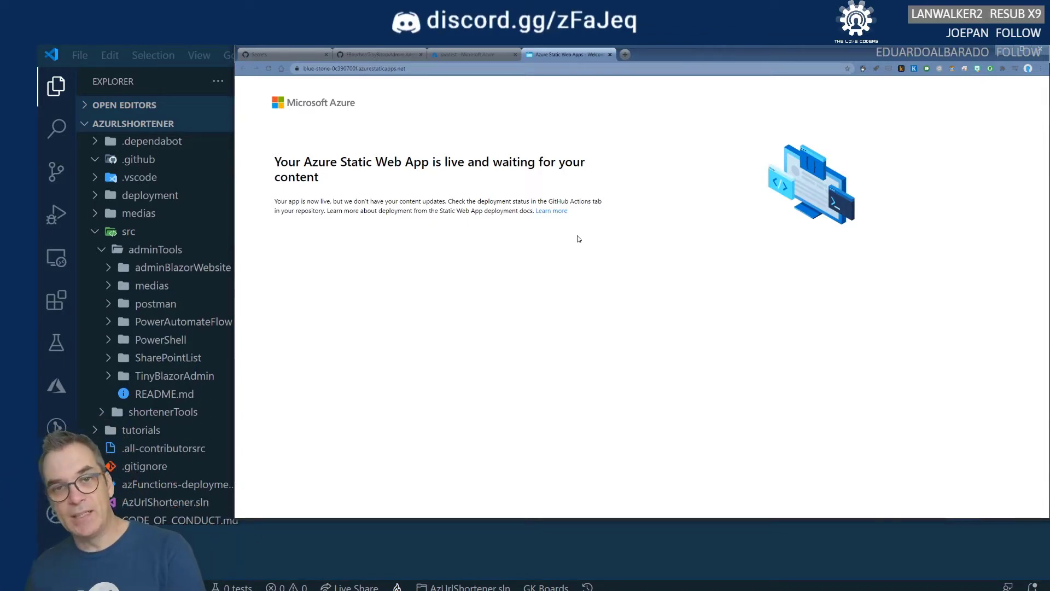
Go back to the AzUrlShortener repository on GitHub and open the newest Static Web Apps workflow run under Actions.
left_click(288, 55)
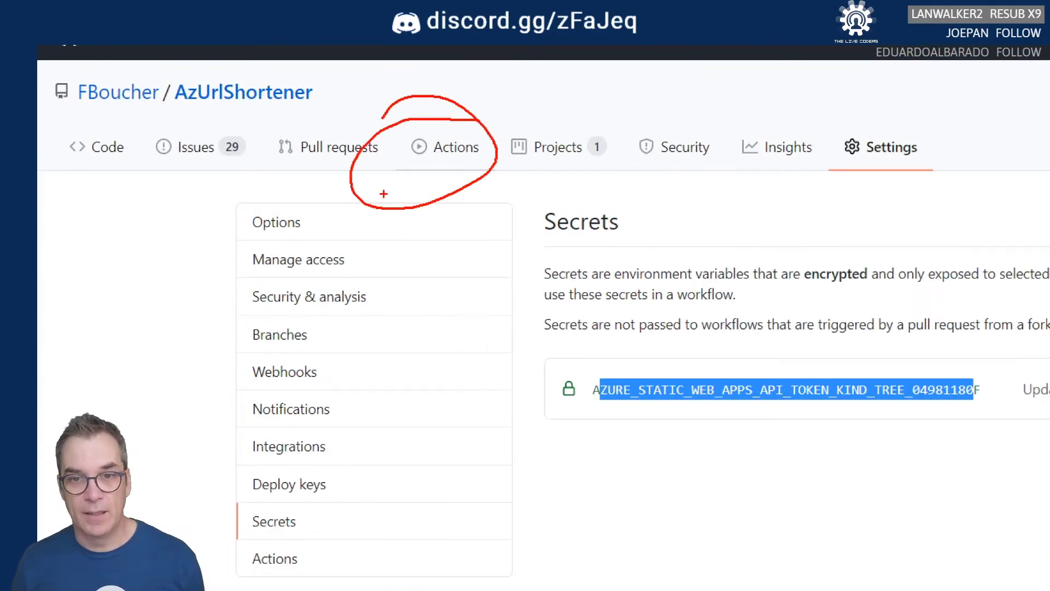
key("Escape")
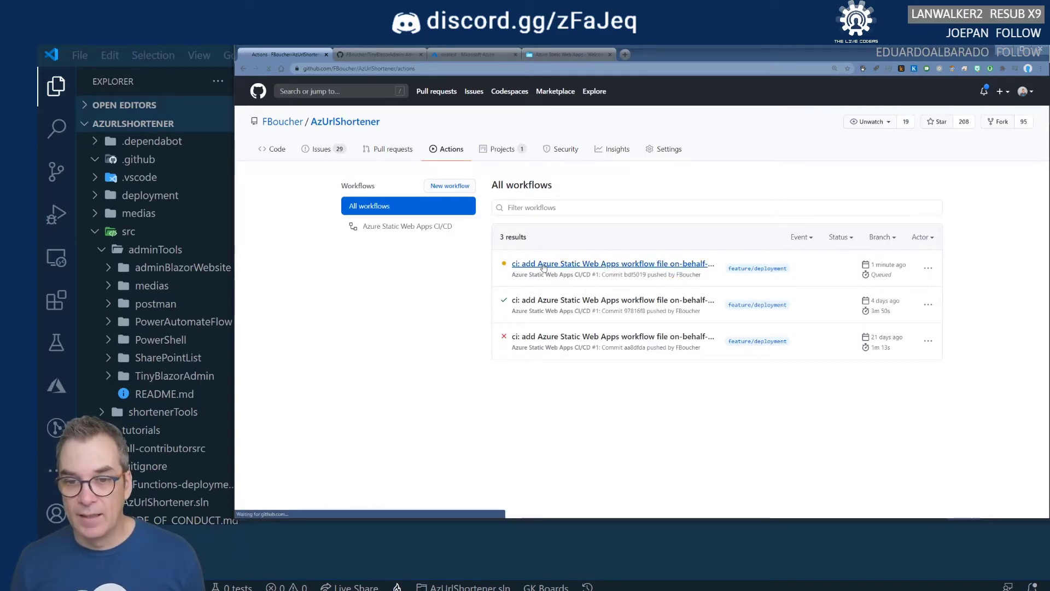
scroll(493, 264, "down", 1)
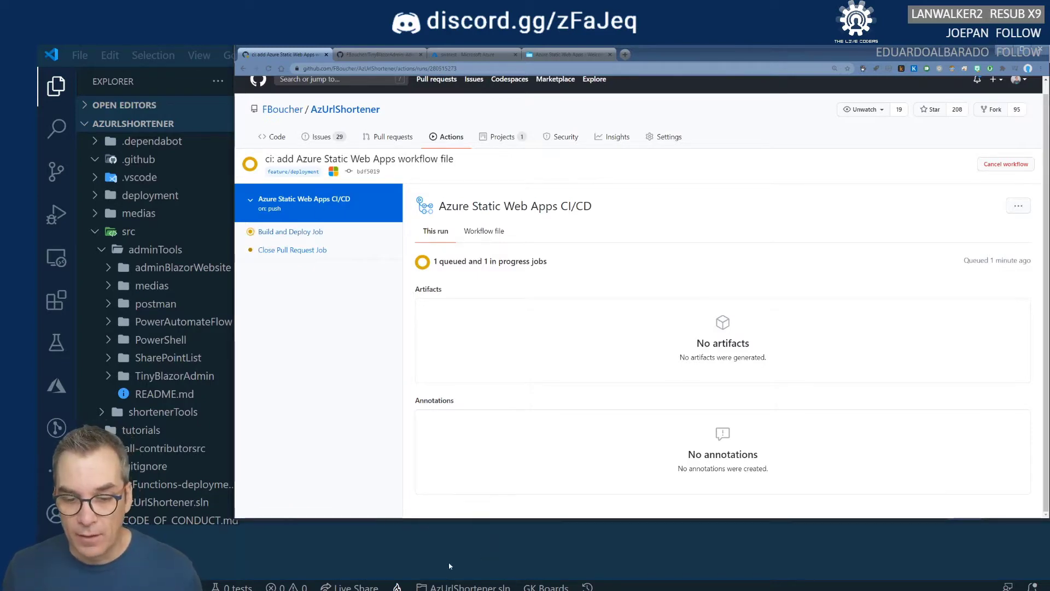
Pull the feature/deployment branch in GitKraken, and open the azure-static-web-apps-blue-stone-0c390700f.yml workflow file in Visual Studio Code.
key("alt+Tab")
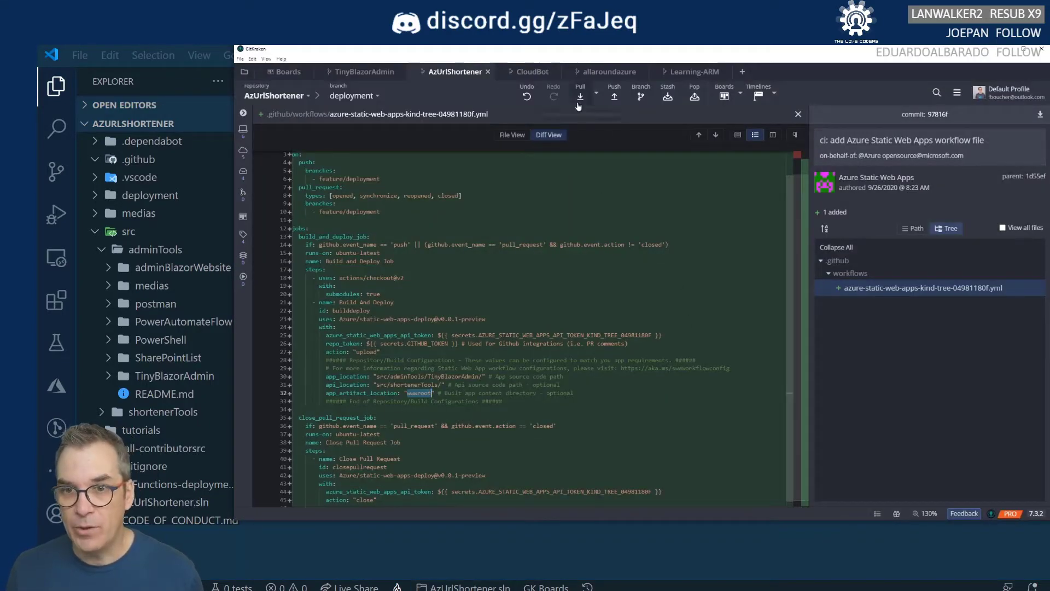
left_click(797, 114)
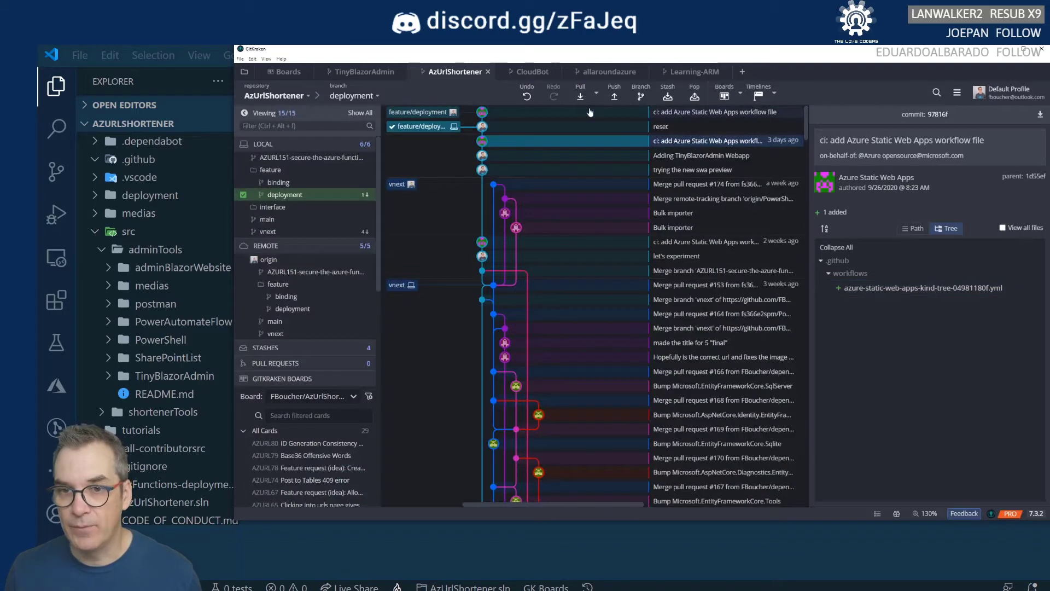
left_click(581, 95)
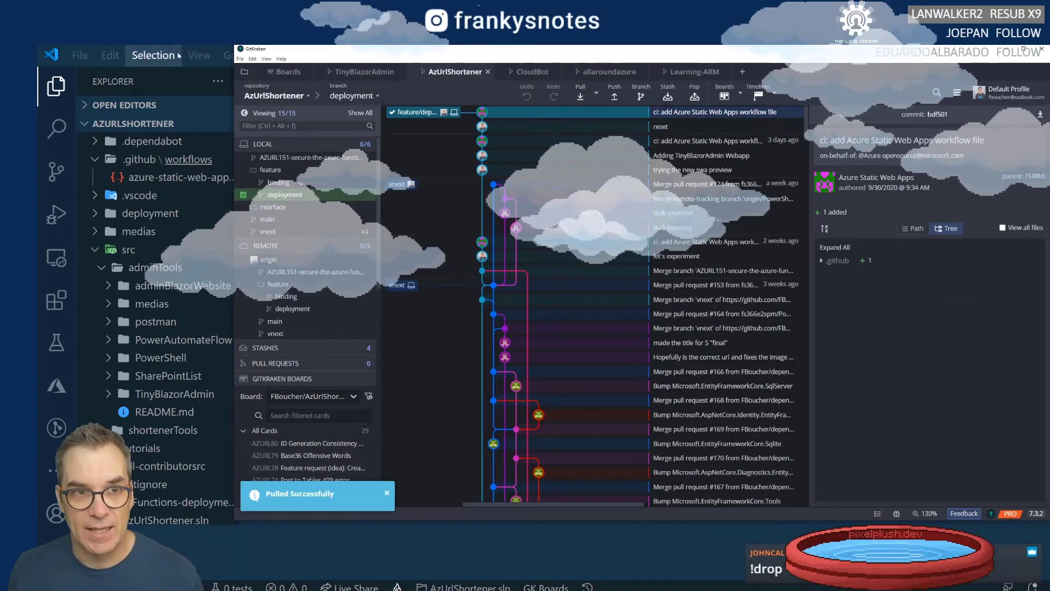
left_click(489, 548)
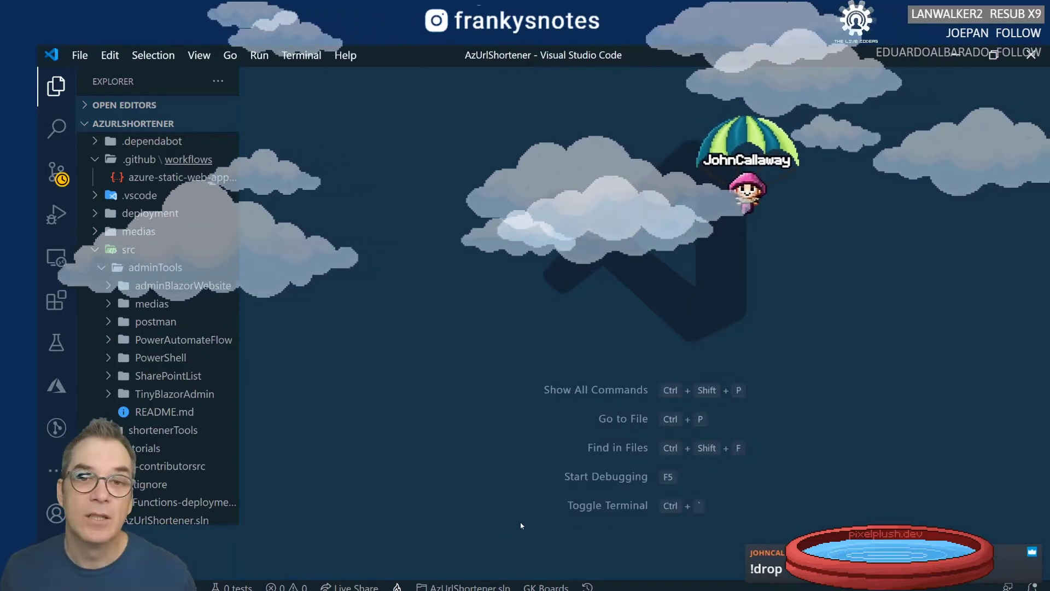
left_click(180, 177)
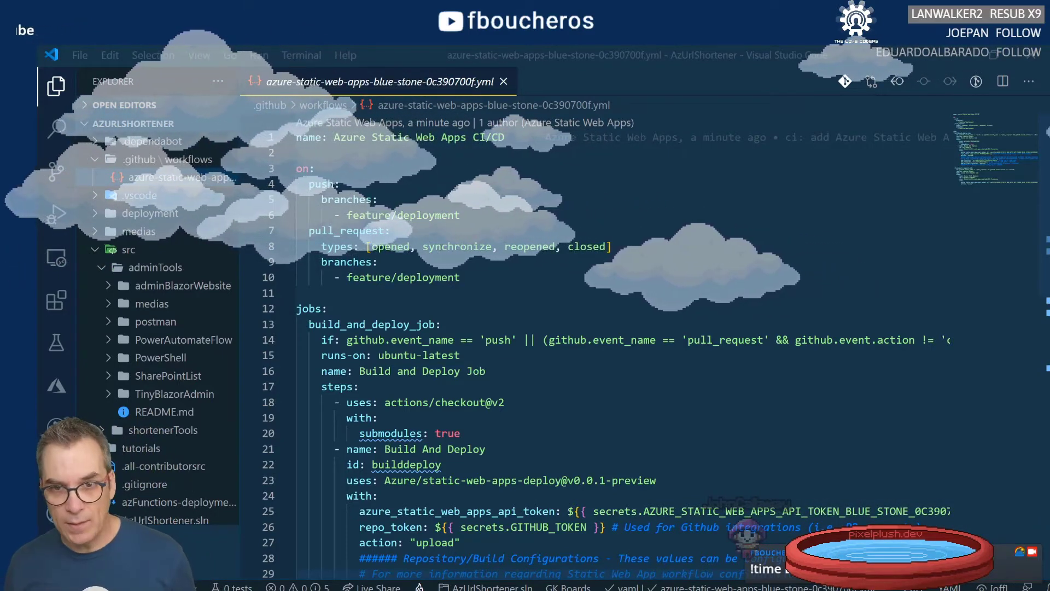
Switch to Spotify to play the StreamBeats Lo-Fi playlist, and return to Visual Studio Code.
key("ctrl+super+Right")
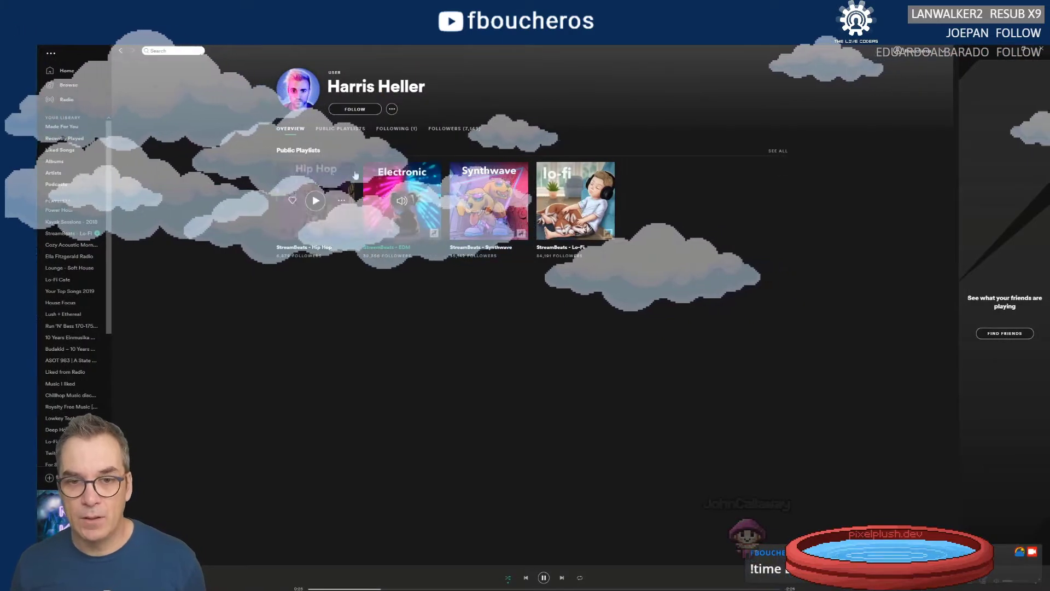
mouse_move(561, 211)
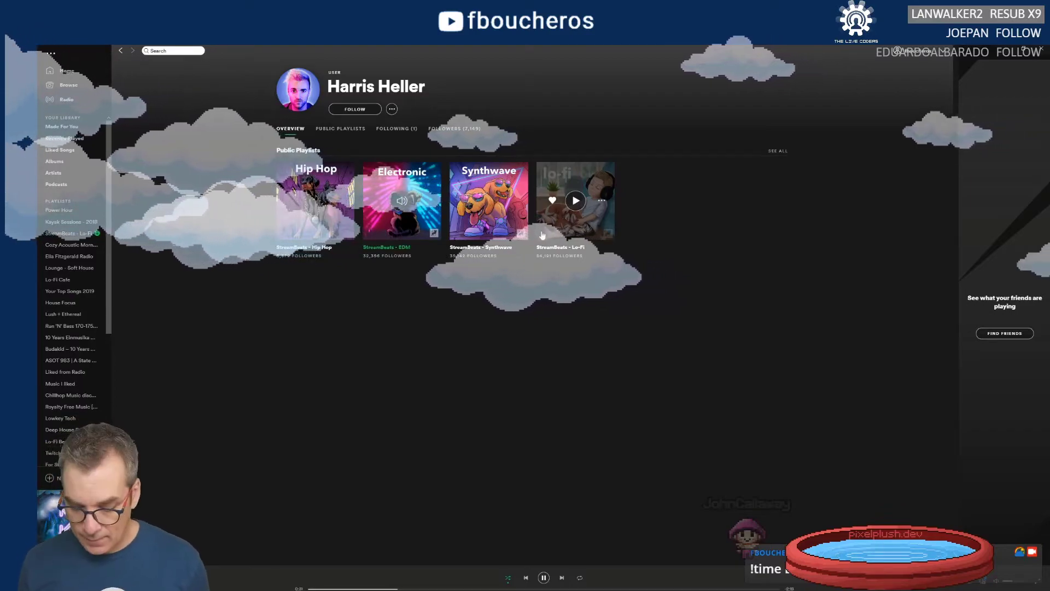
key("ctrl+super+Left")
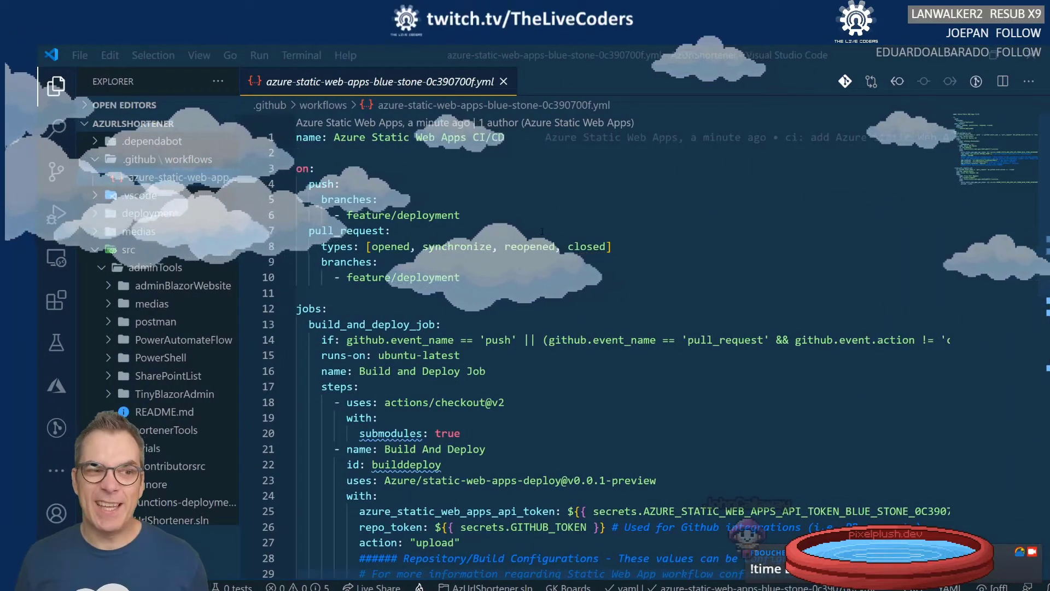
key("ctrl+super+Right")
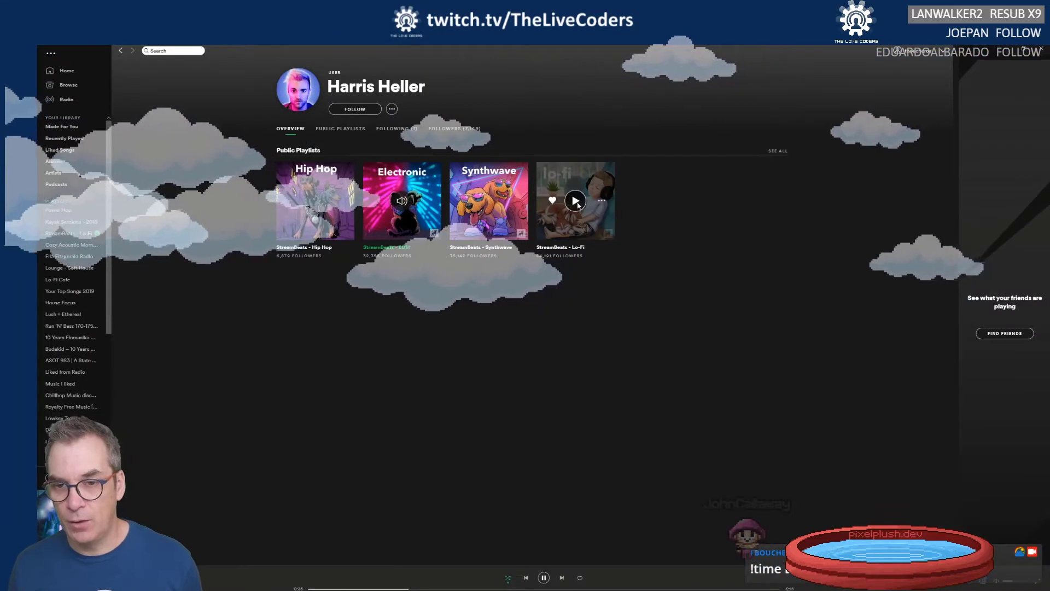
left_click(575, 201)
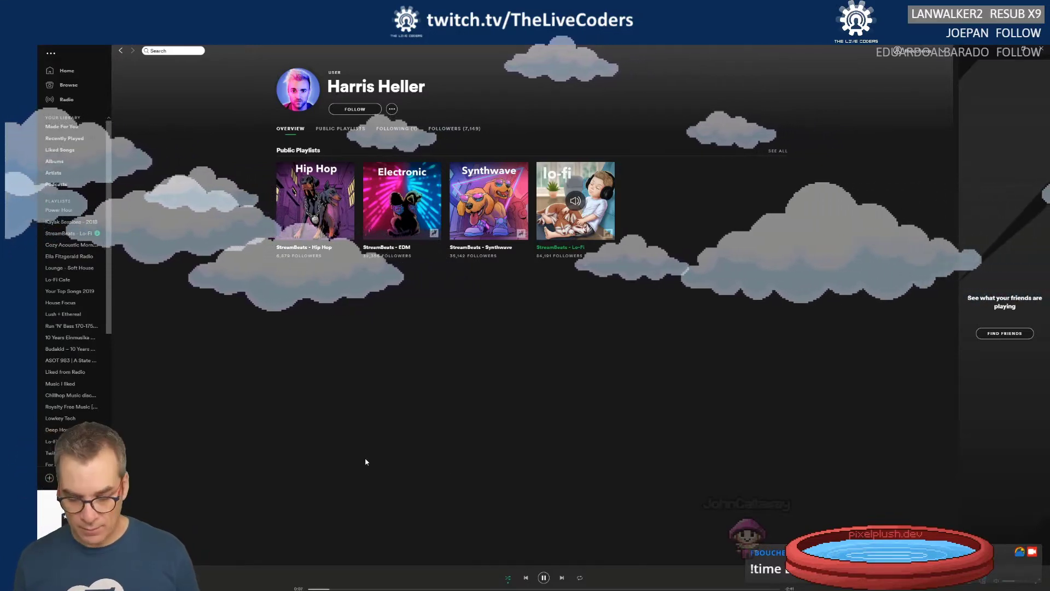
key("alt+Tab")
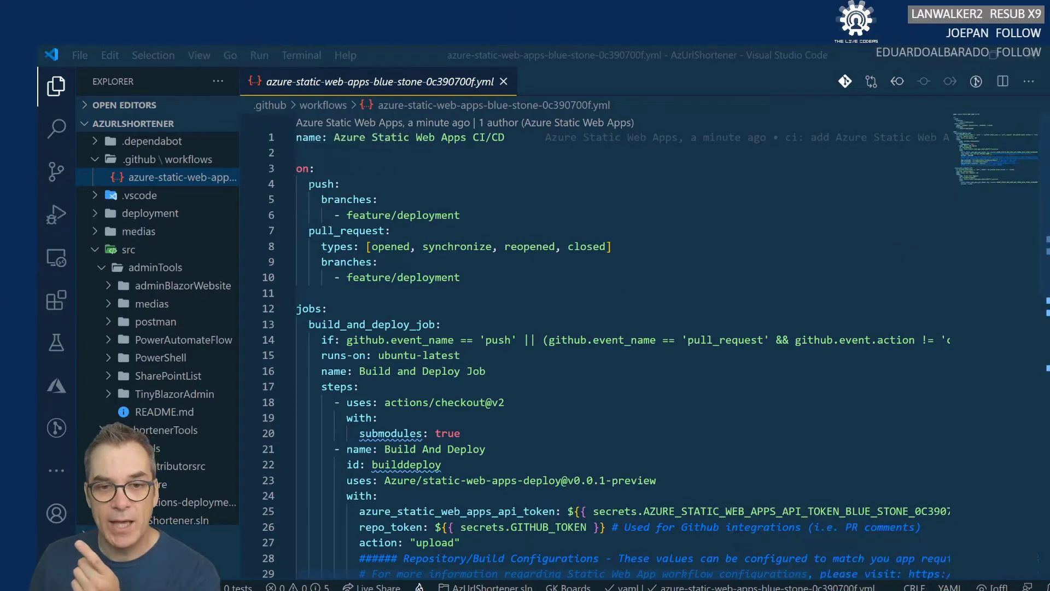
Examine the workflow's push and pull_request triggers, including the branches and pull request types.
left_click_drag(308, 183, 379, 199)
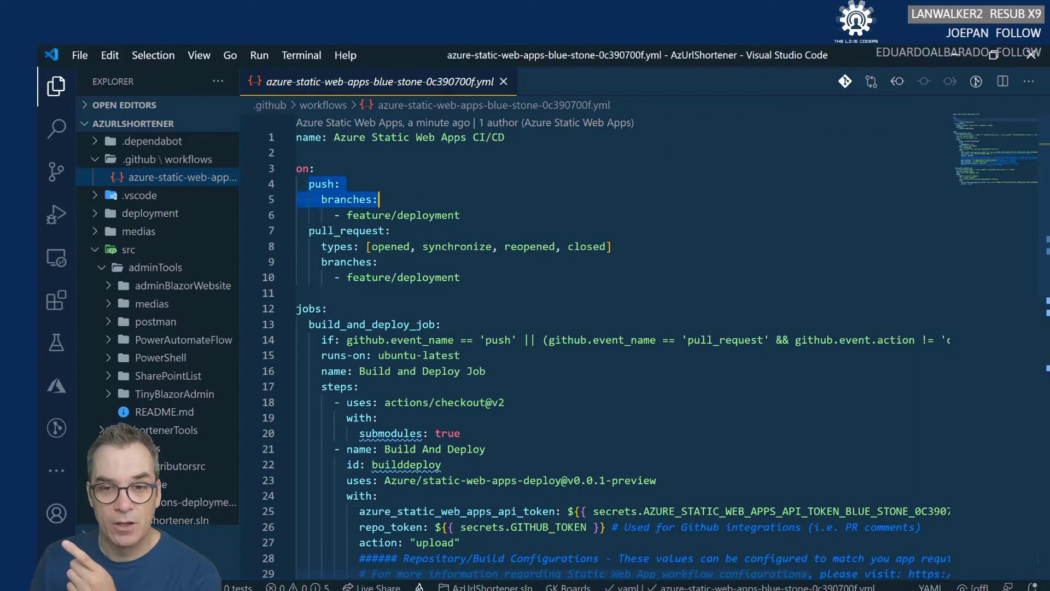
left_click(316, 230)
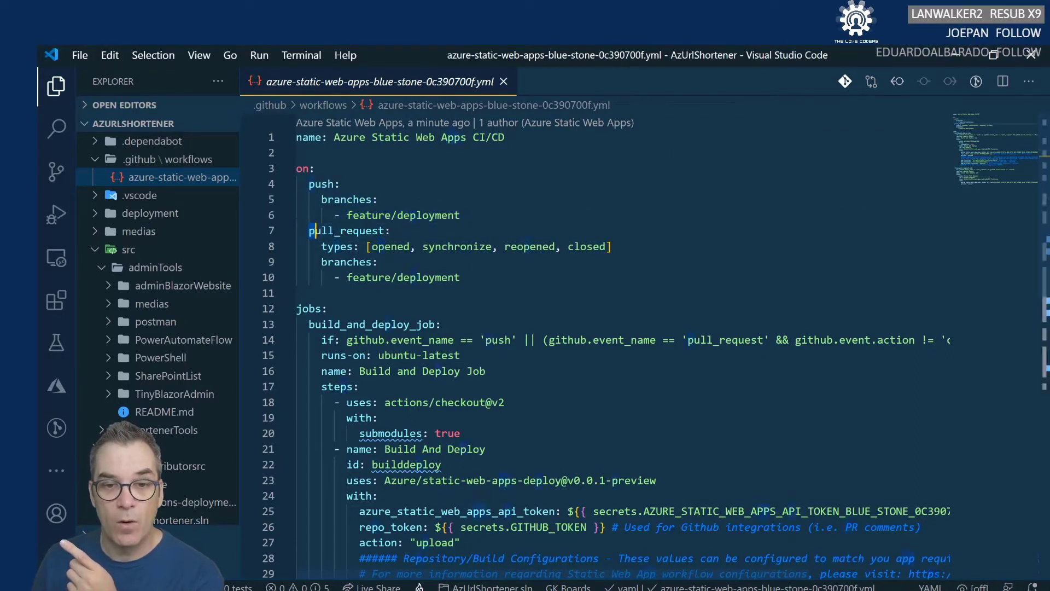
left_click(467, 246)
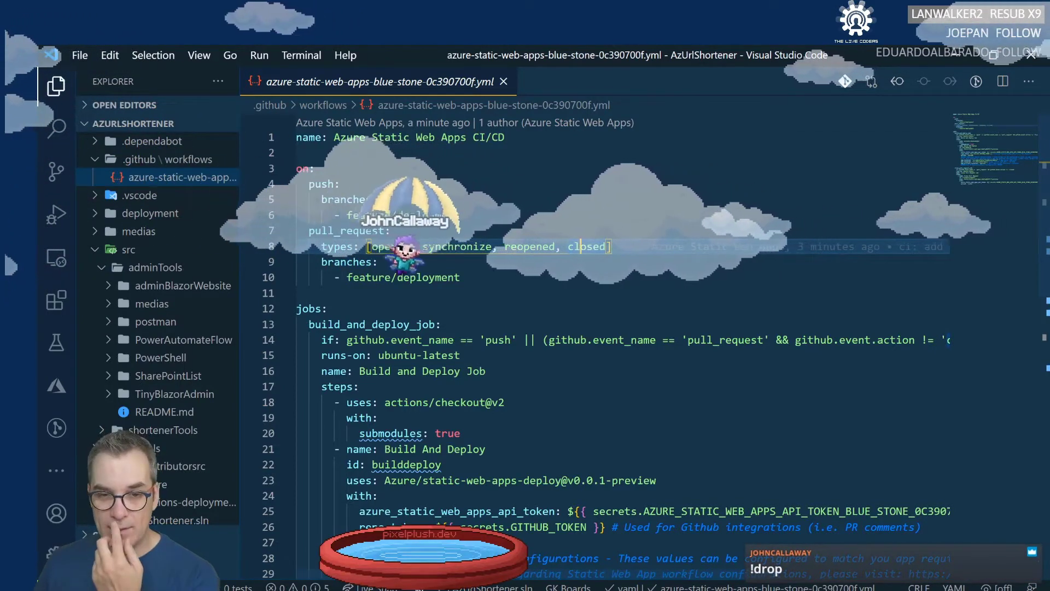
scroll(520, 274, "down", 2)
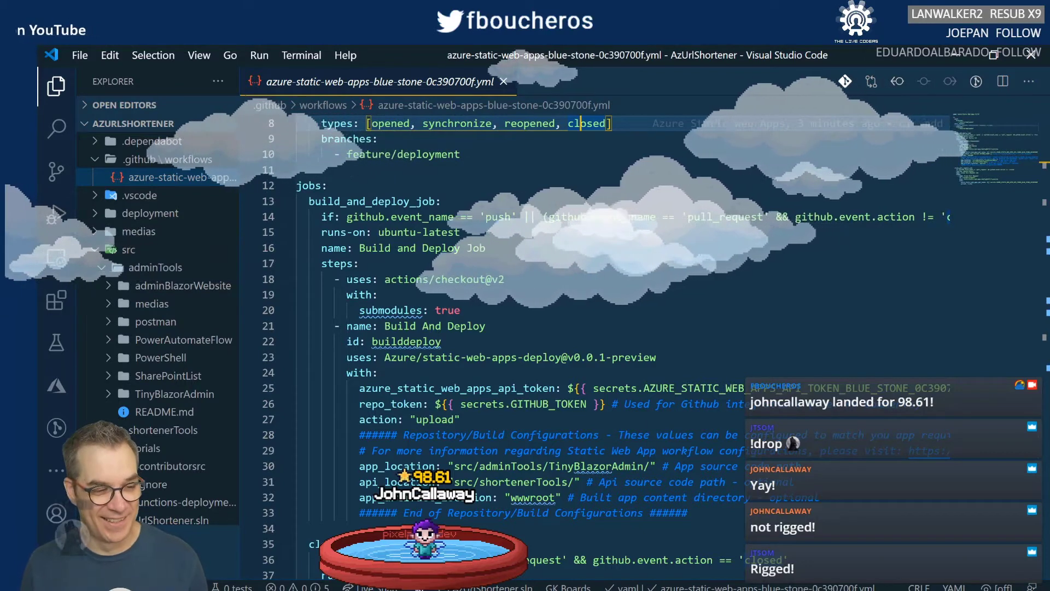
key("alt+Tab")
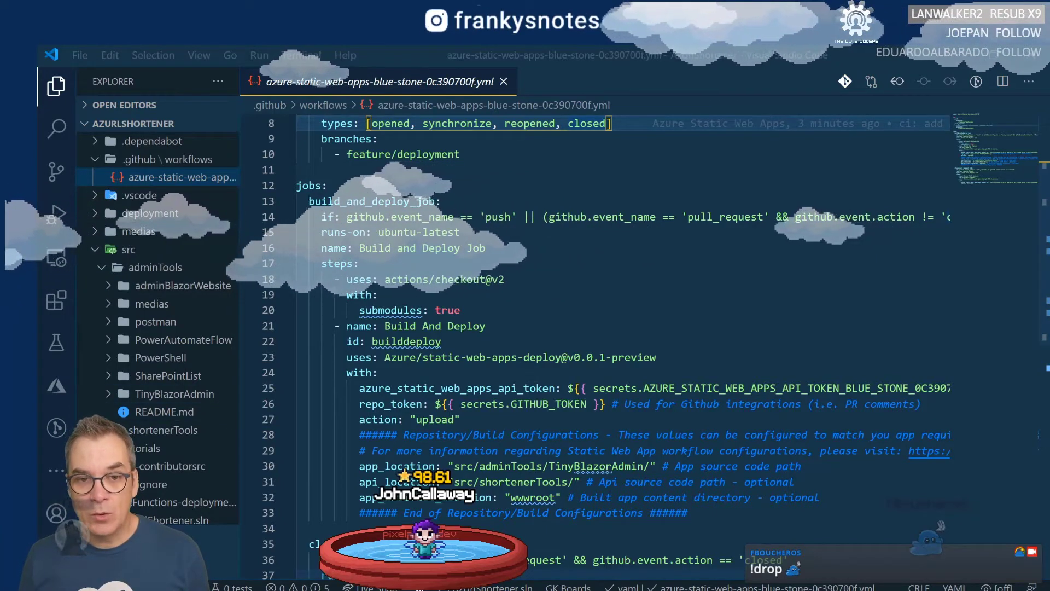
Examine build_and_deploy_job by highlighting its name, event condition, runner, checkout action and submodules setting.
left_click_drag(309, 201, 411, 202)
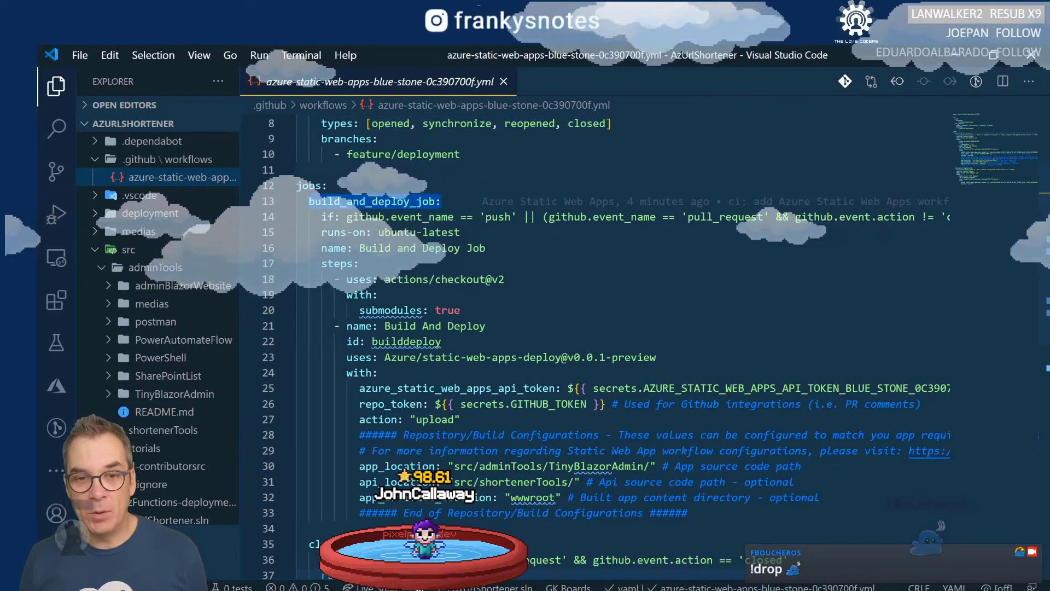
left_click(391, 216)
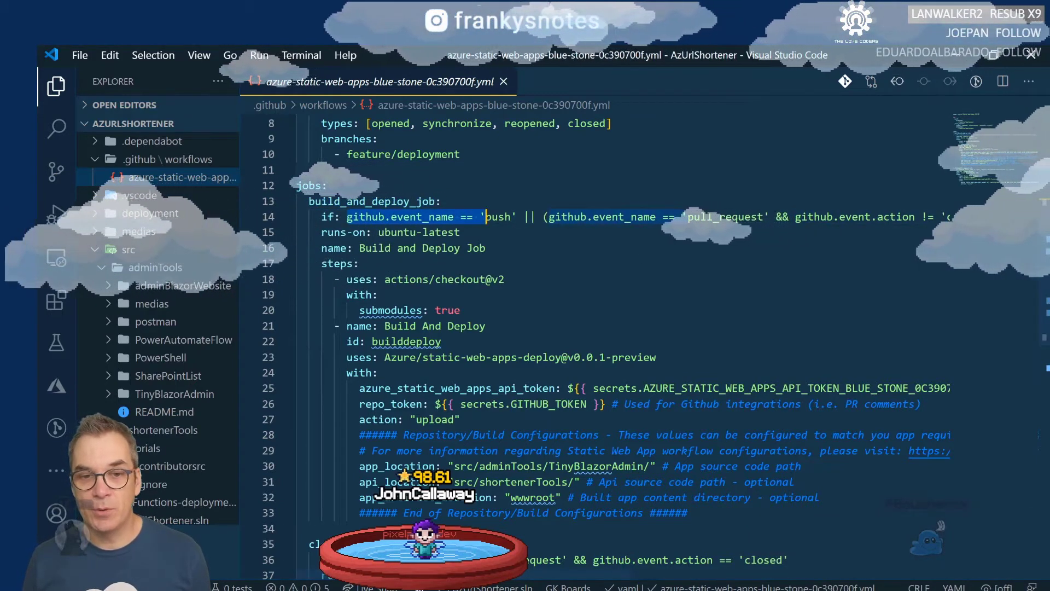
left_click_drag(378, 232, 461, 232)
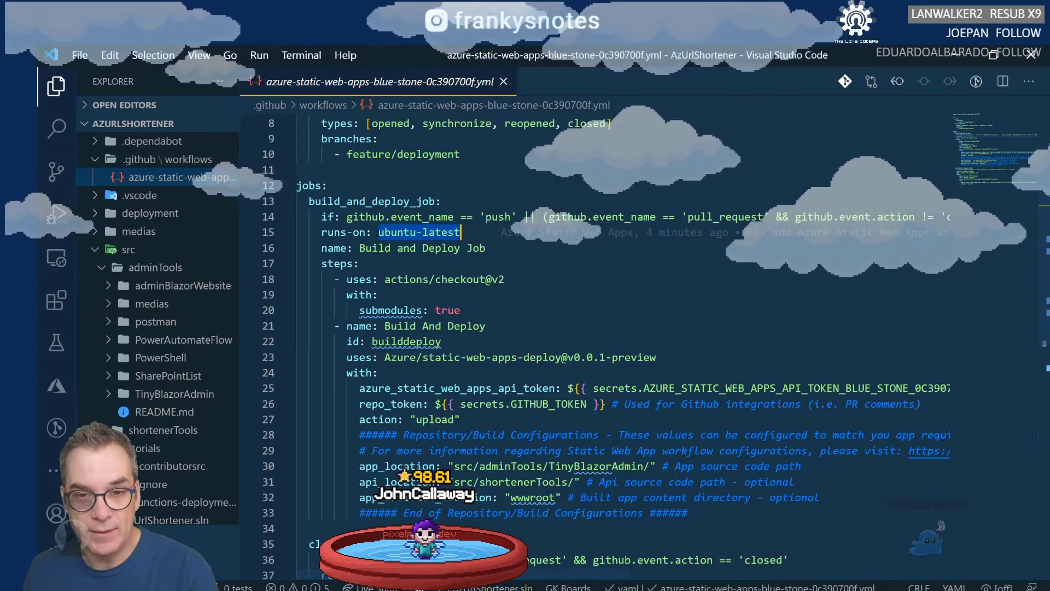
double_click(386, 232)
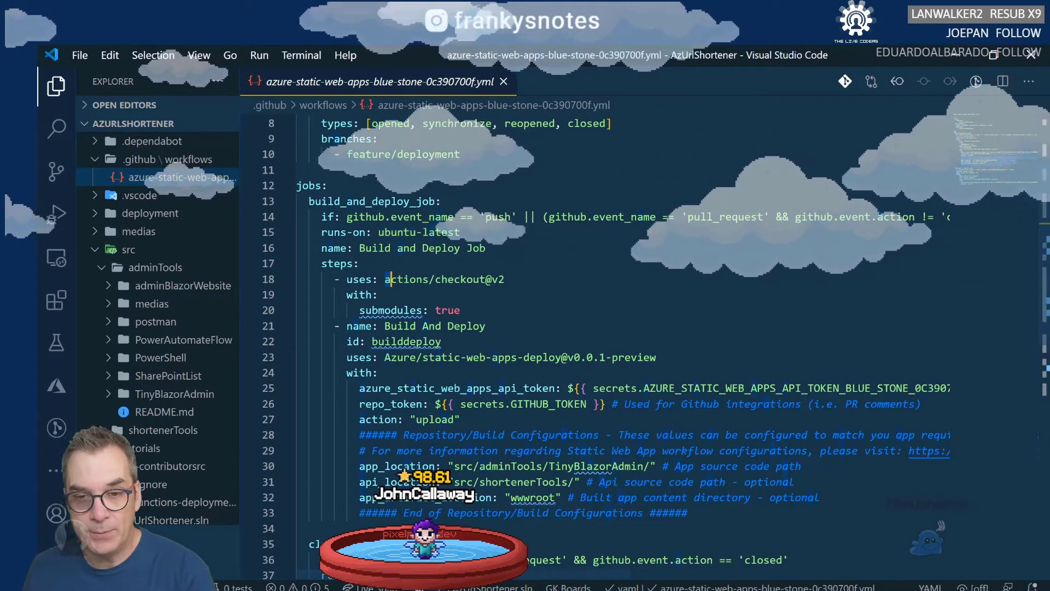
left_click_drag(385, 279, 494, 279)
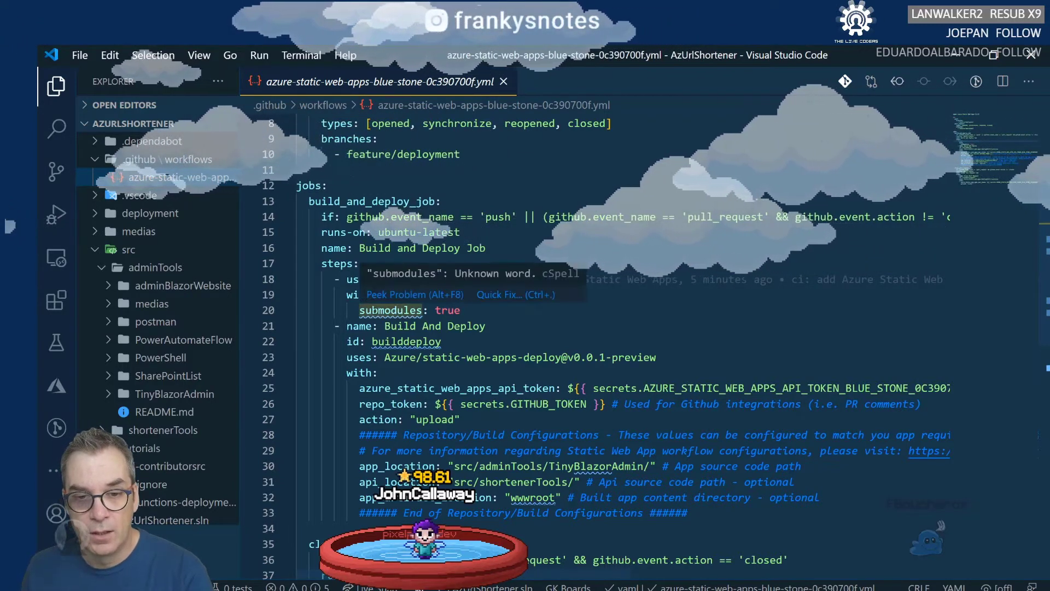
left_click(448, 309)
double_click(448, 310)
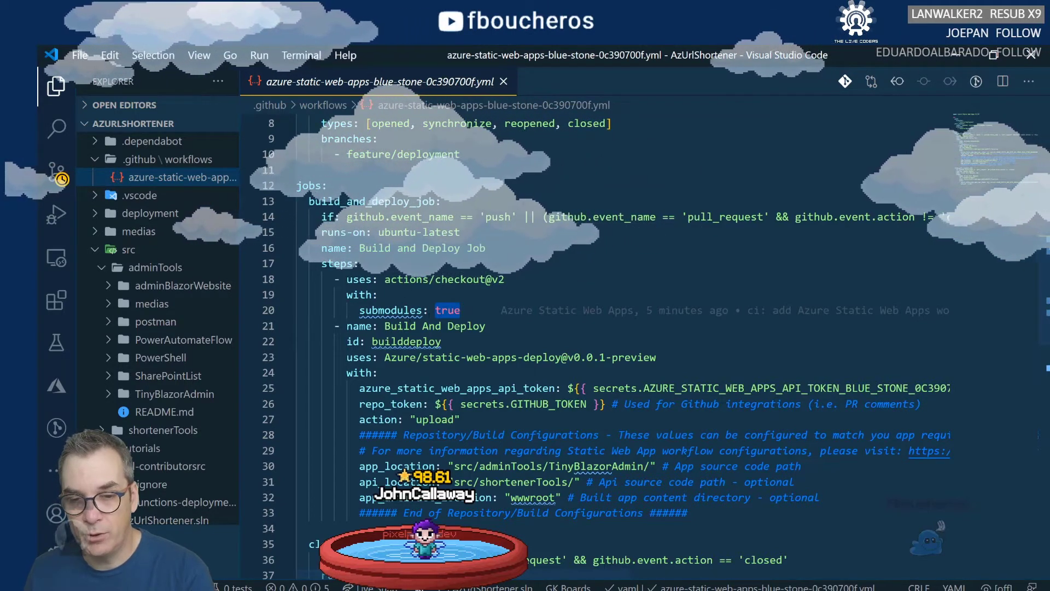
Examine the Build And Deploy step by highlighting its name, its id and the Azure static-web-apps-deploy action it uses.
scroll(602, 328, "down", 1)
scroll(602, 328, "down", 1)
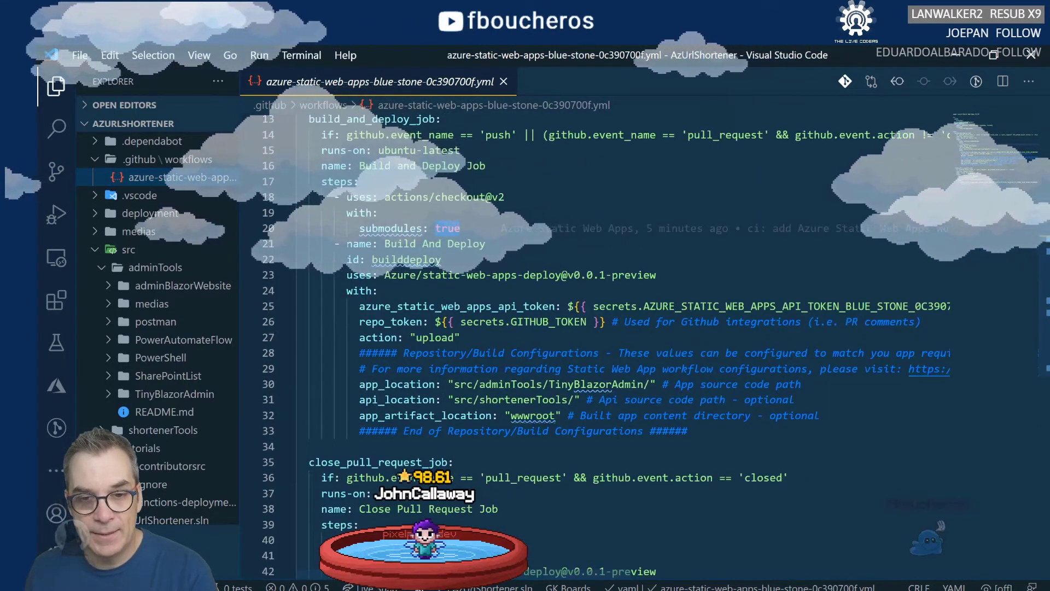
left_click(347, 243)
key("shift+End")
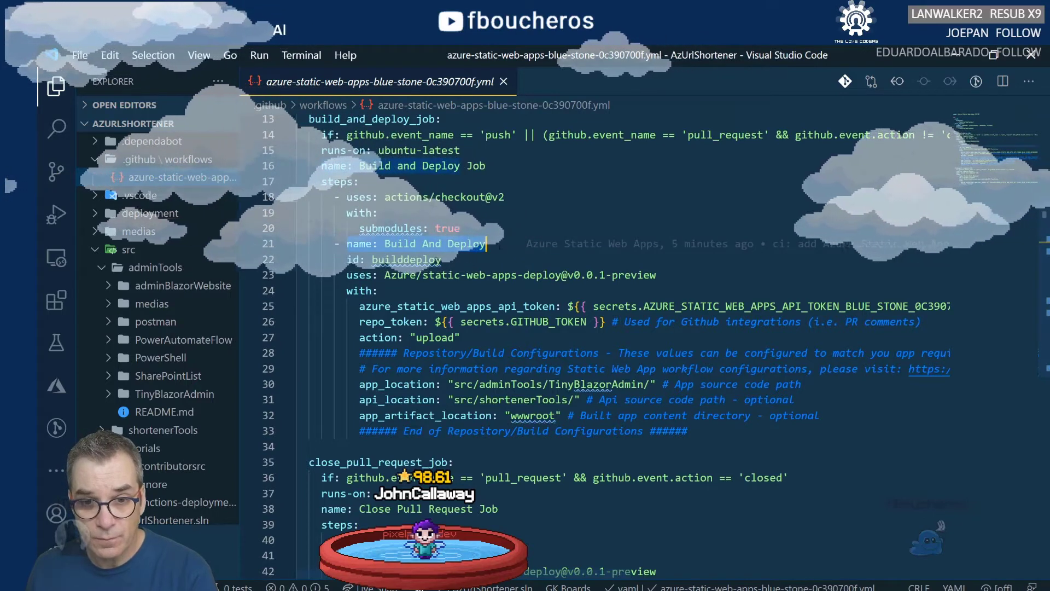
key("Down")
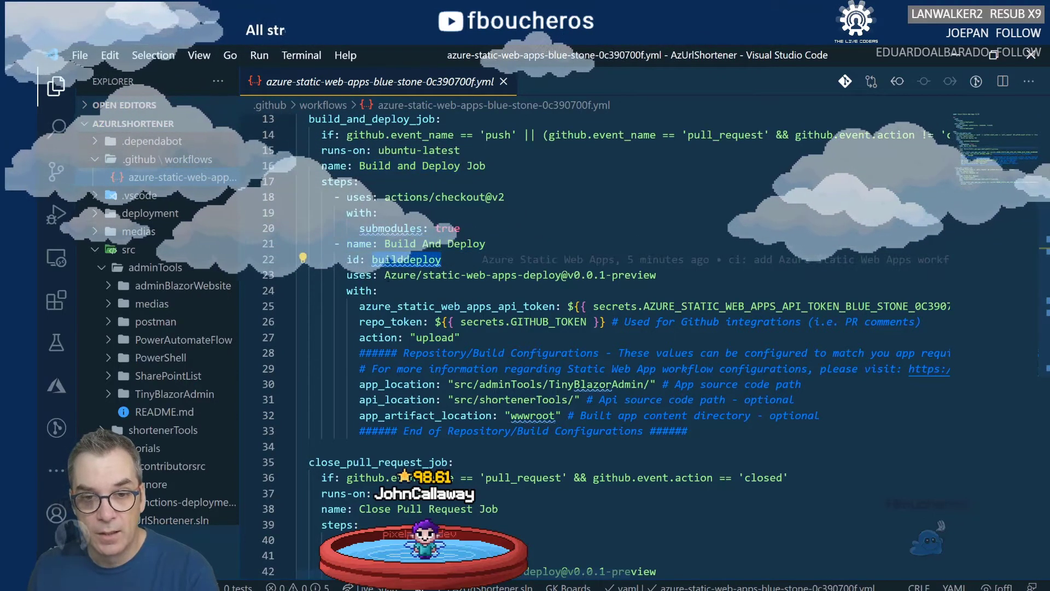
left_click(385, 275)
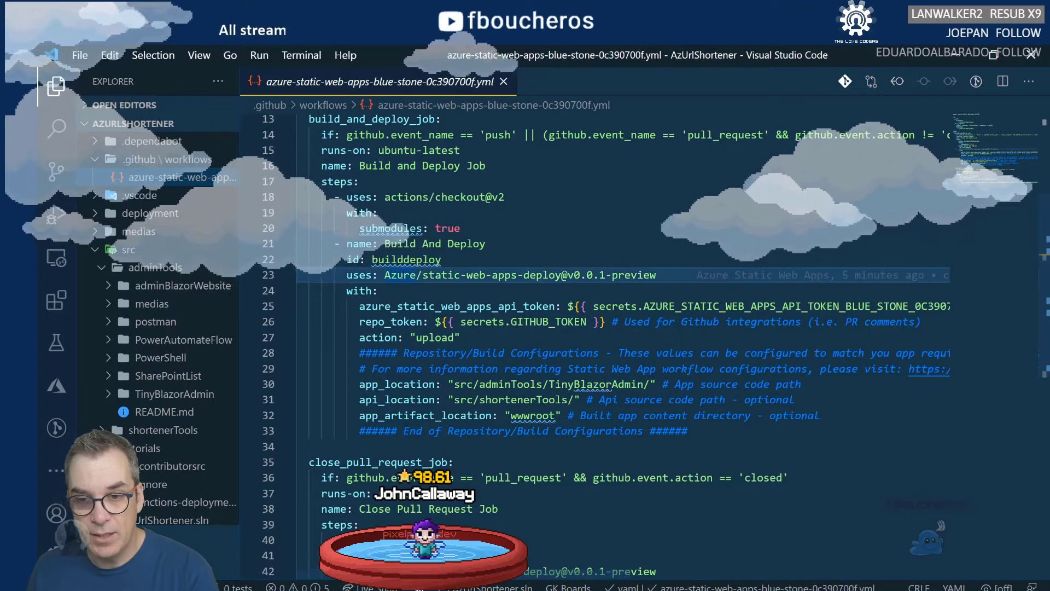
left_click_drag(385, 275, 442, 275)
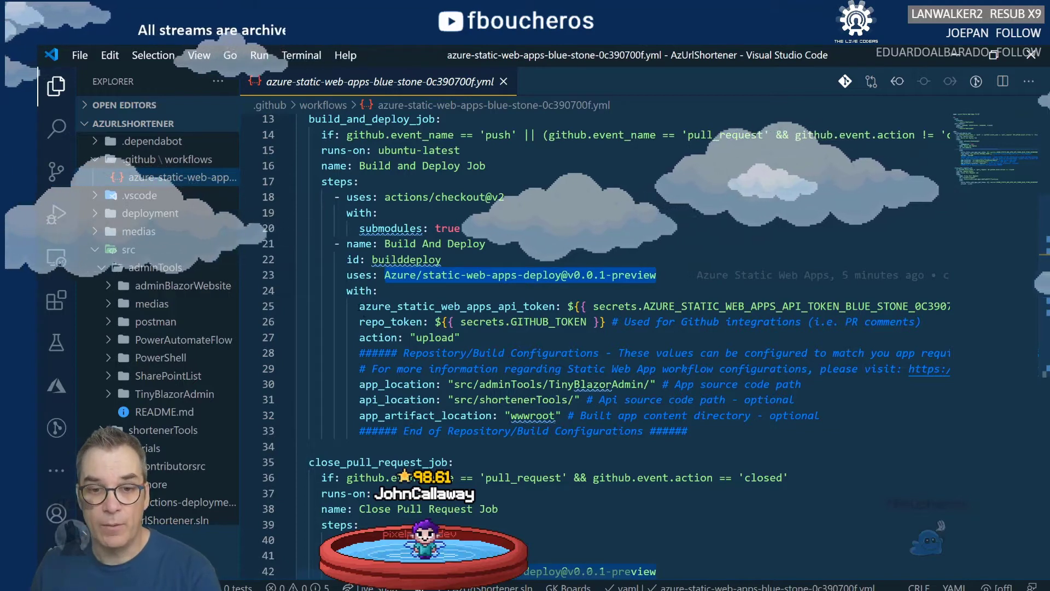
Examine the azure_static_web_apps_api_token setting by highlighting its key and the name of the repository secret it references.
left_click_drag(360, 306, 531, 305)
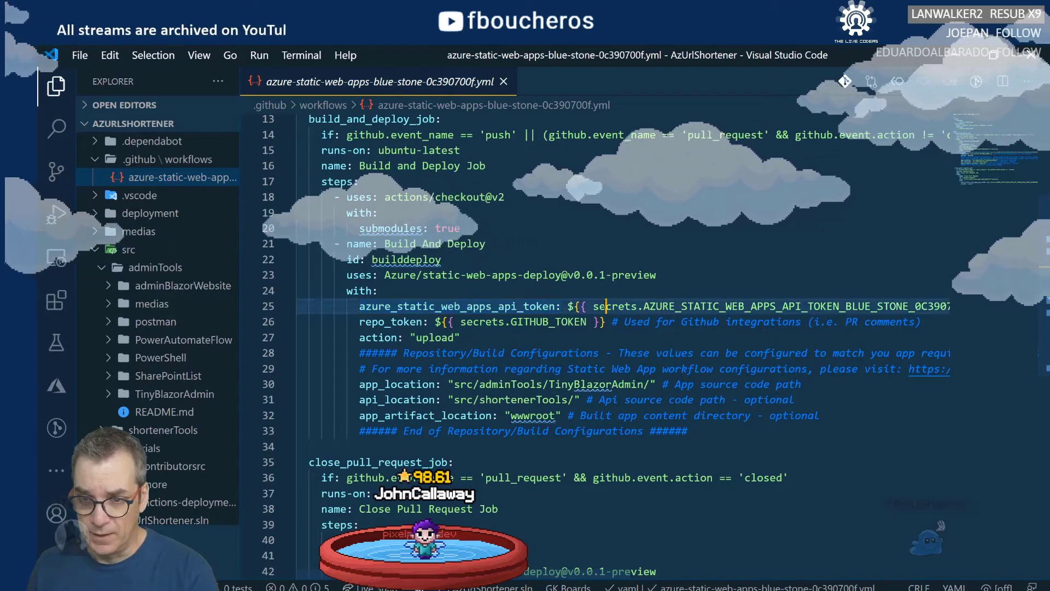
double_click(615, 306)
left_click(929, 306)
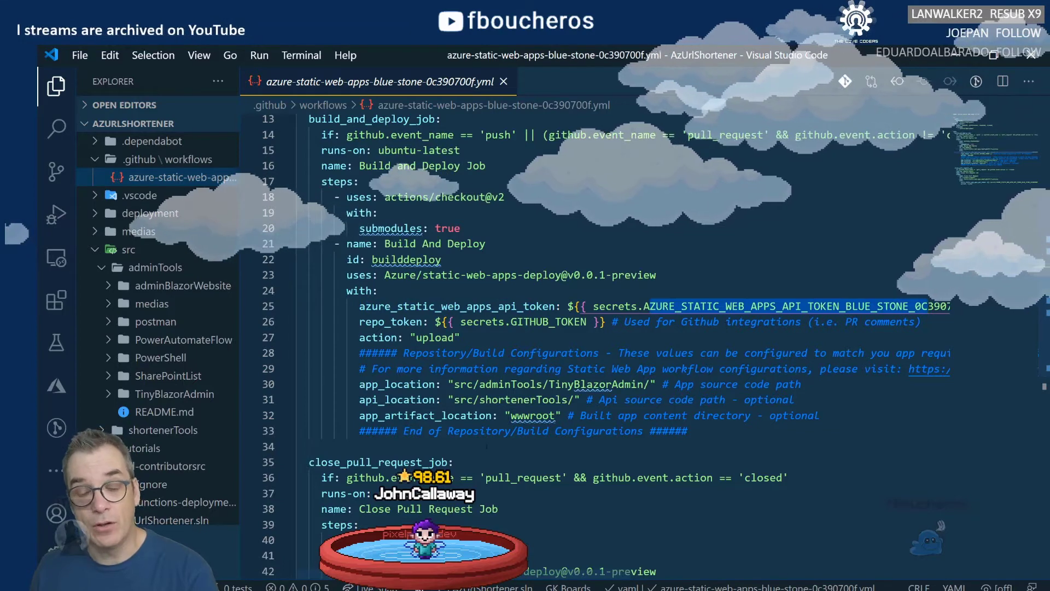
Switch to the browser and remove the KIND_TREE Static Web Apps API token secret from AzUrlShortener's GitHub repository secrets.
key("alt+Tab")
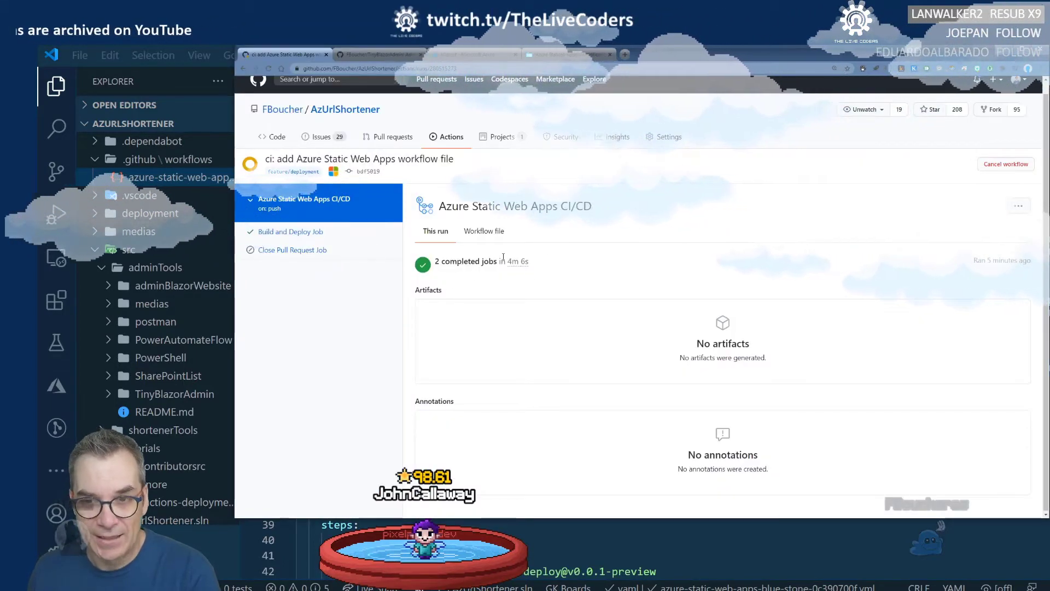
left_click(664, 141)
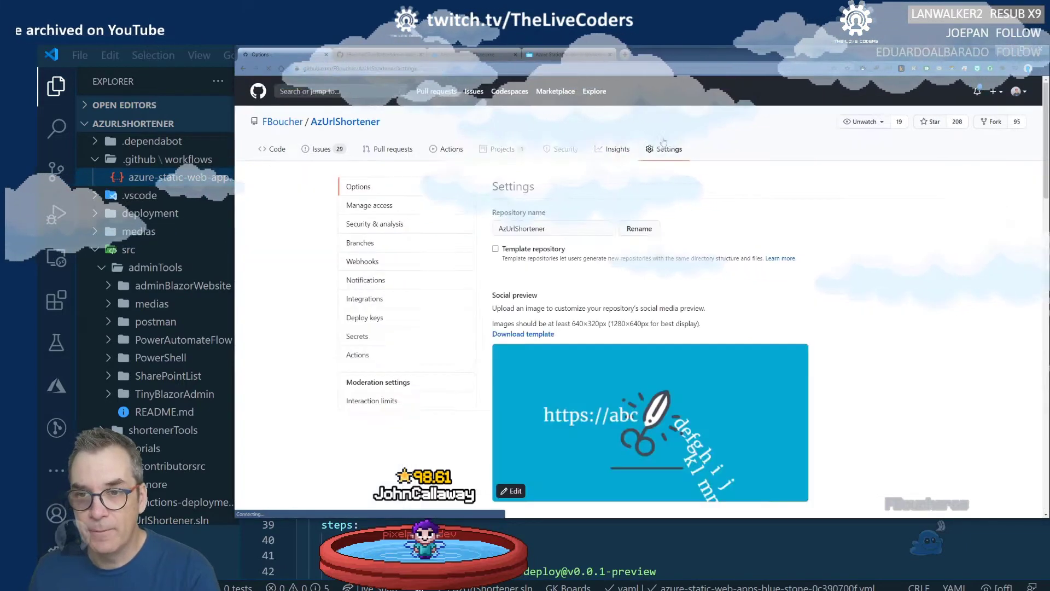
left_click(364, 337)
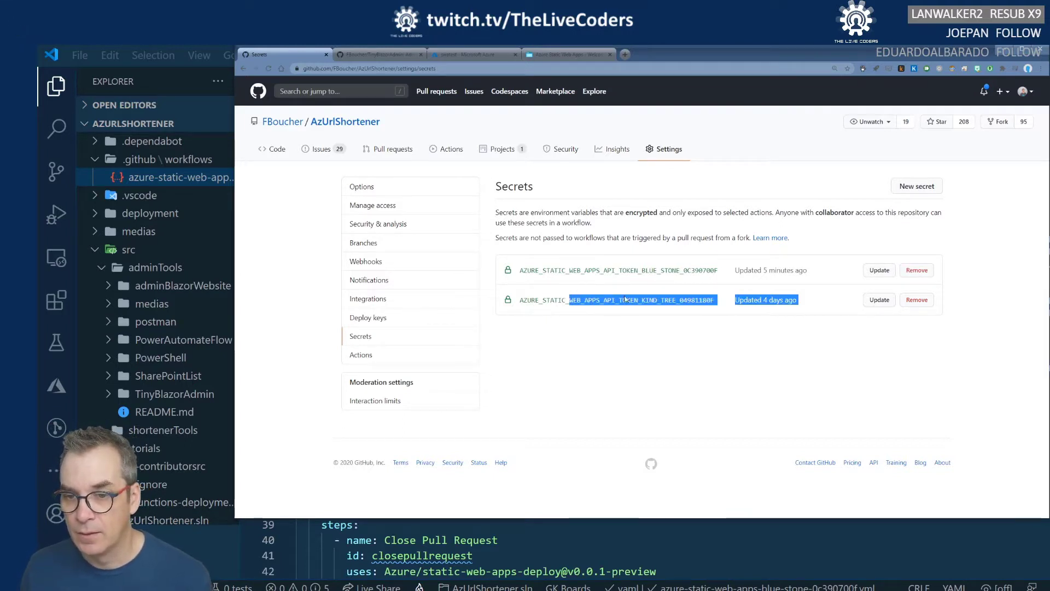
left_click(917, 299)
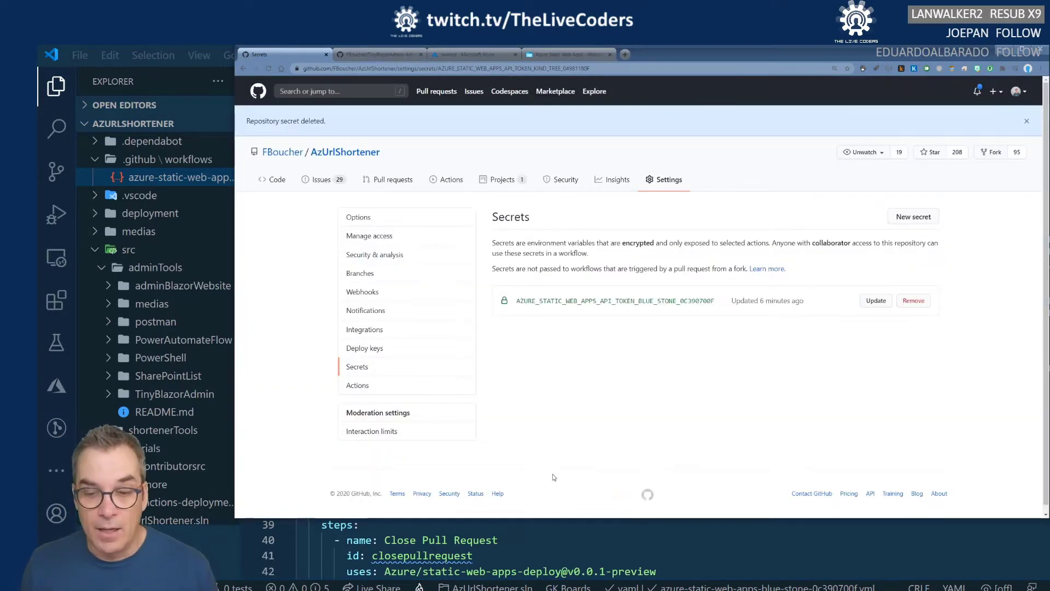
Return to Visual Studio Code and examine the deploy step's repo_token, upload action, and app, API and artifact locations.
left_click(635, 545)
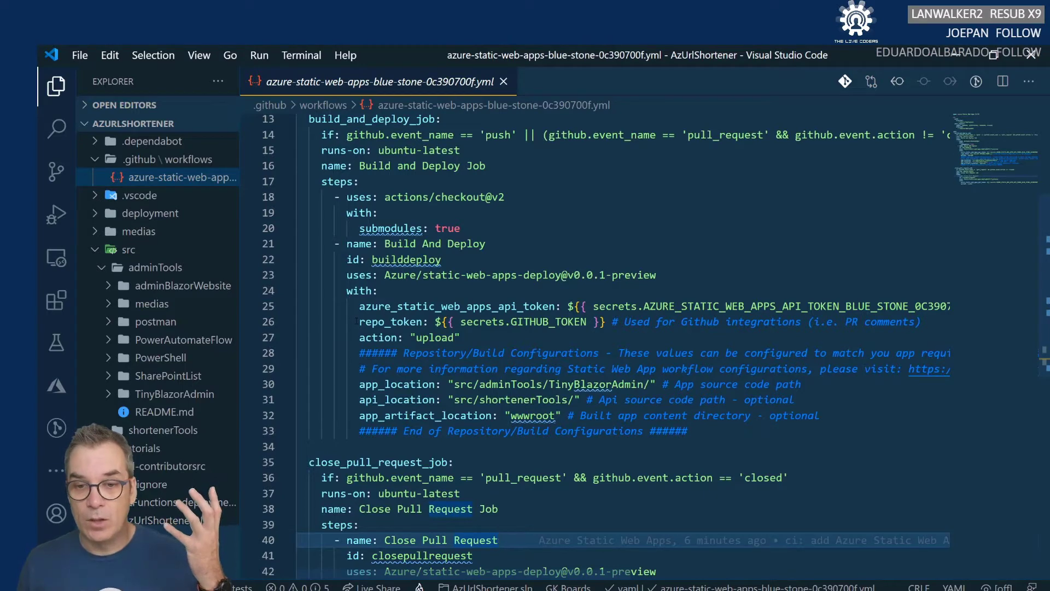
left_click_drag(357, 322, 576, 322)
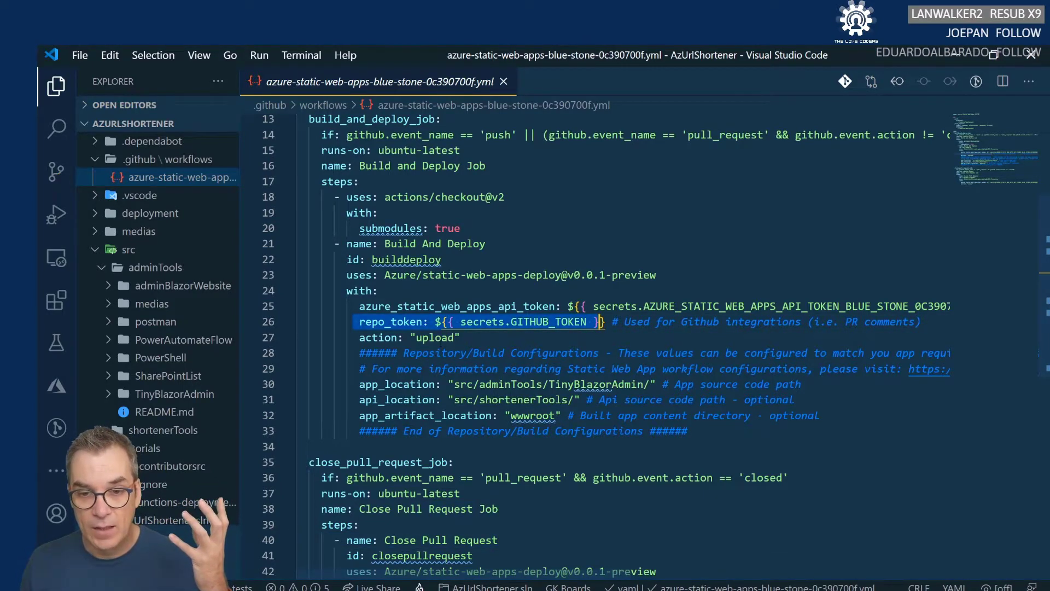
scroll(580, 345, "down", 1)
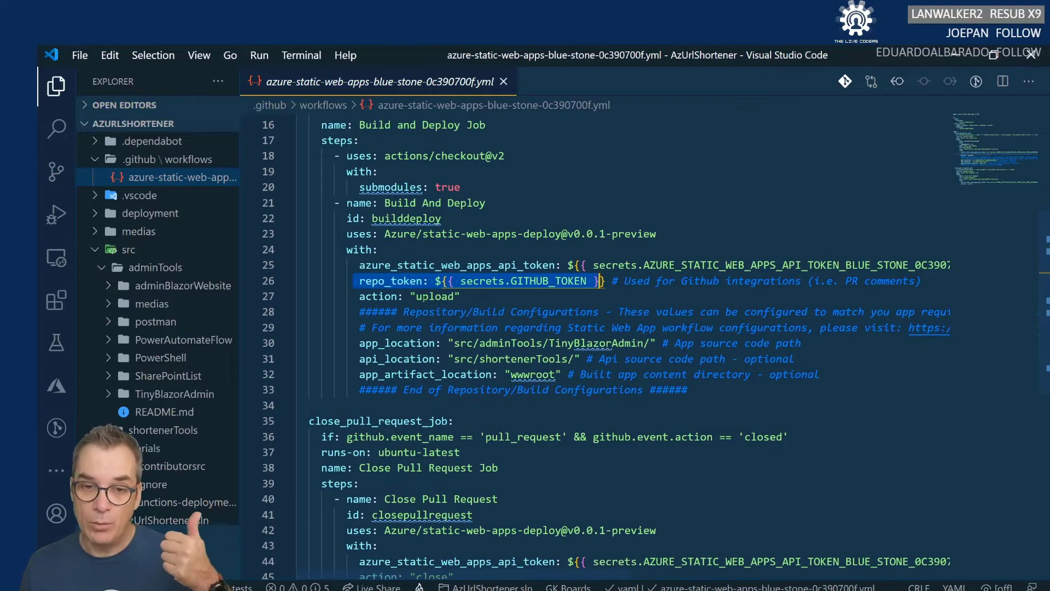
double_click(435, 296)
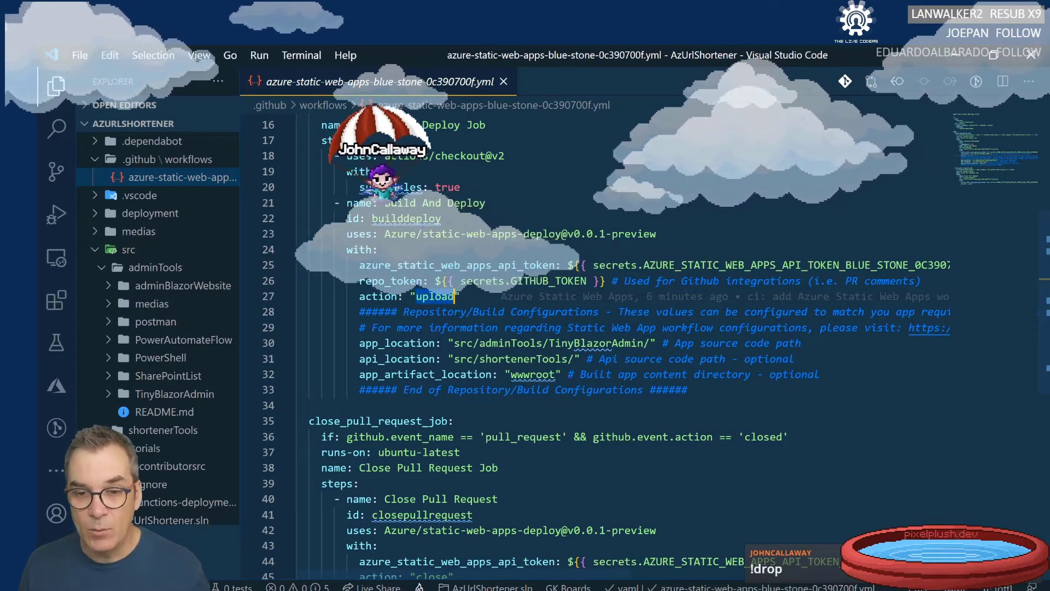
left_click_drag(437, 343, 550, 374)
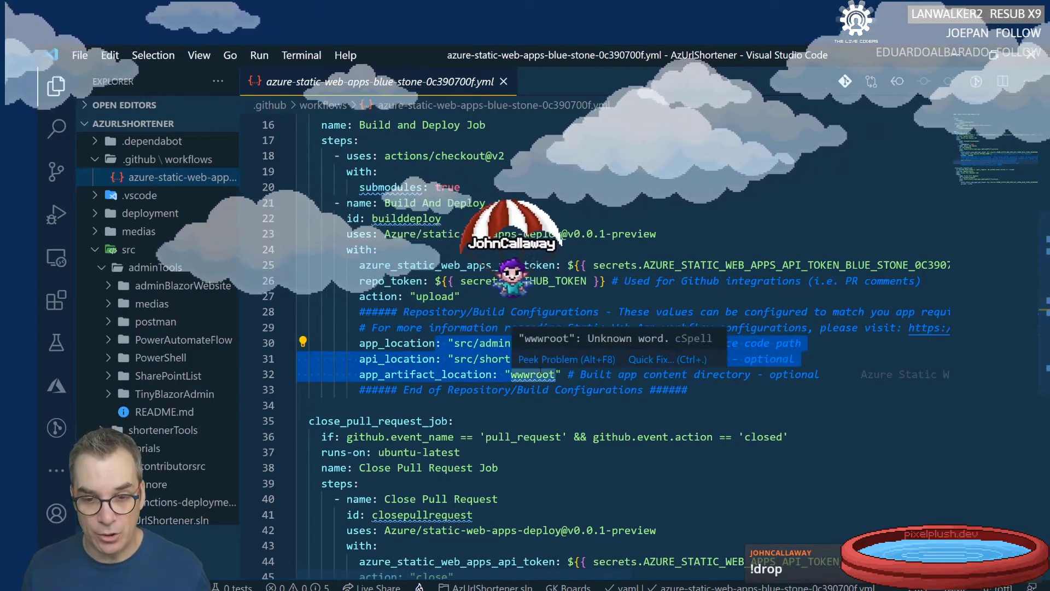
Examine close_pull_request_job by highlighting it from its name and condition down to the Close Pull Request step's with line.
scroll(543, 314, "down", 3)
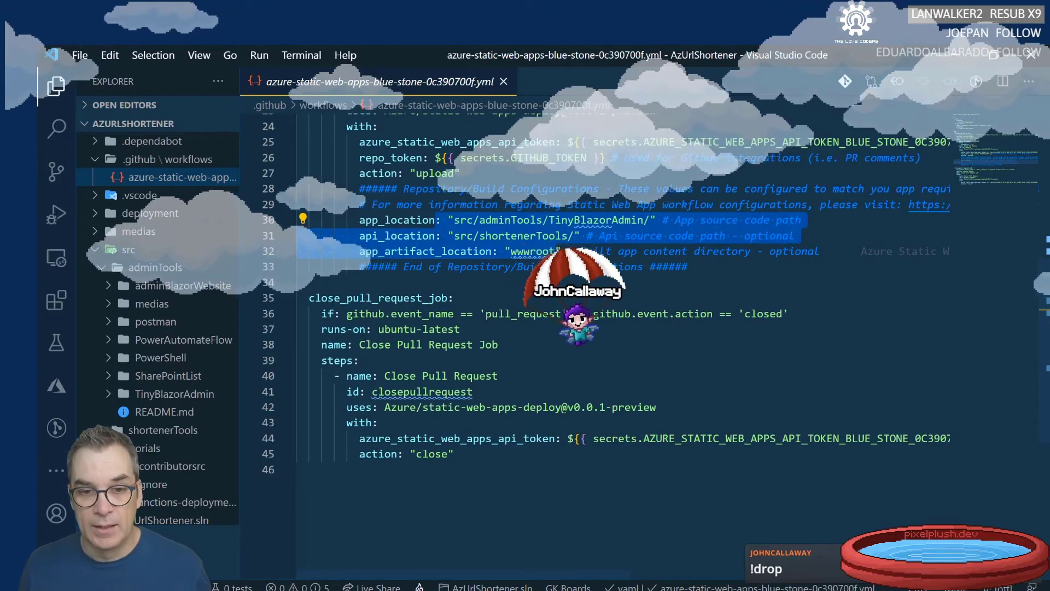
left_click(308, 298)
left_click(398, 313, "shift")
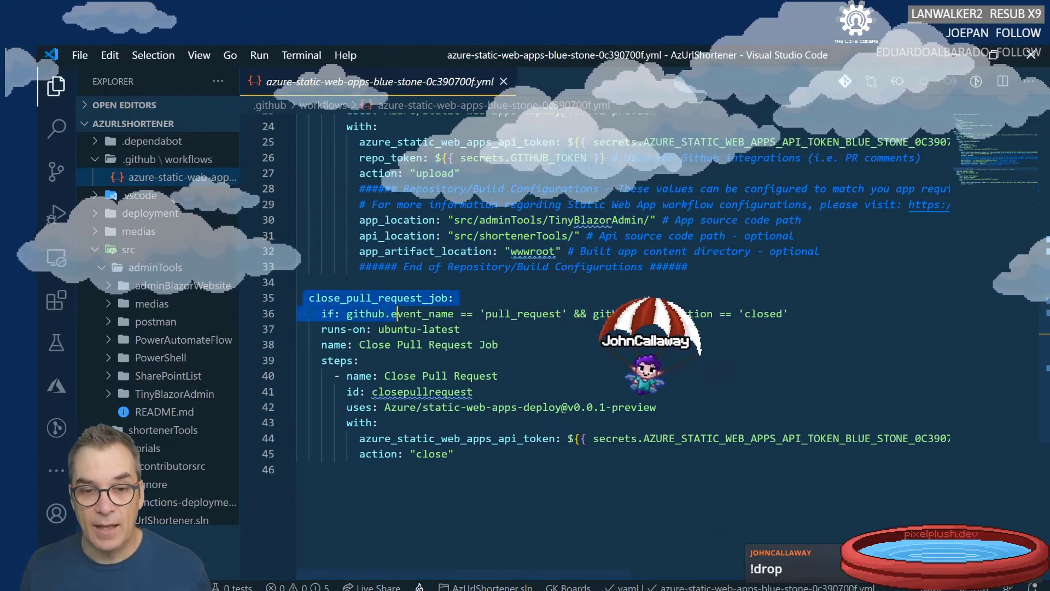
key("shift+Down")
key("shift+Down")
key("shift+Down")
key("shift+Down")
key("shift+Down")
key("shift+Down")
key("shift+Down")
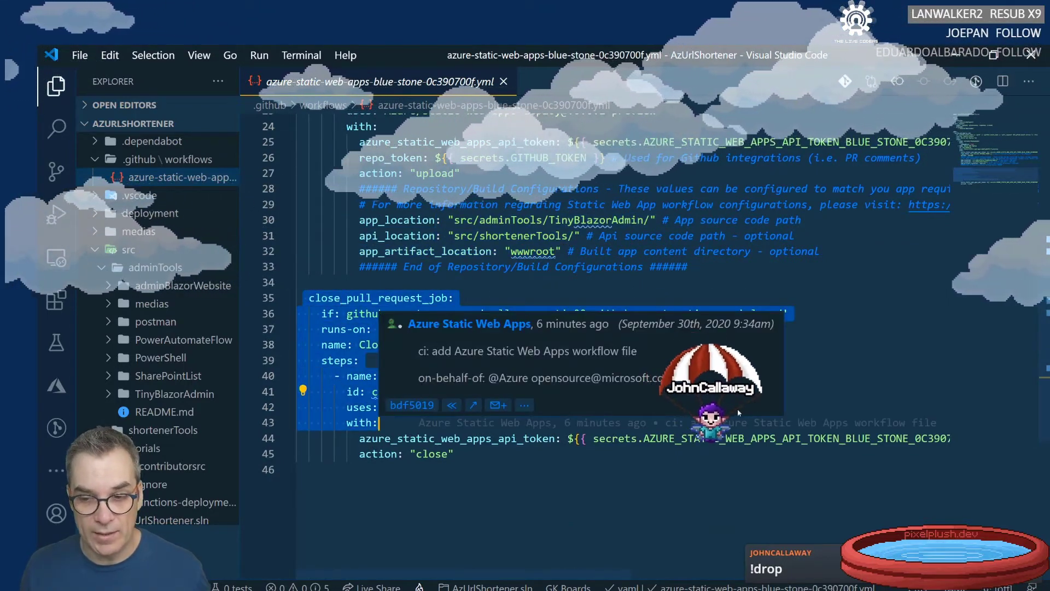
left_click(673, 375)
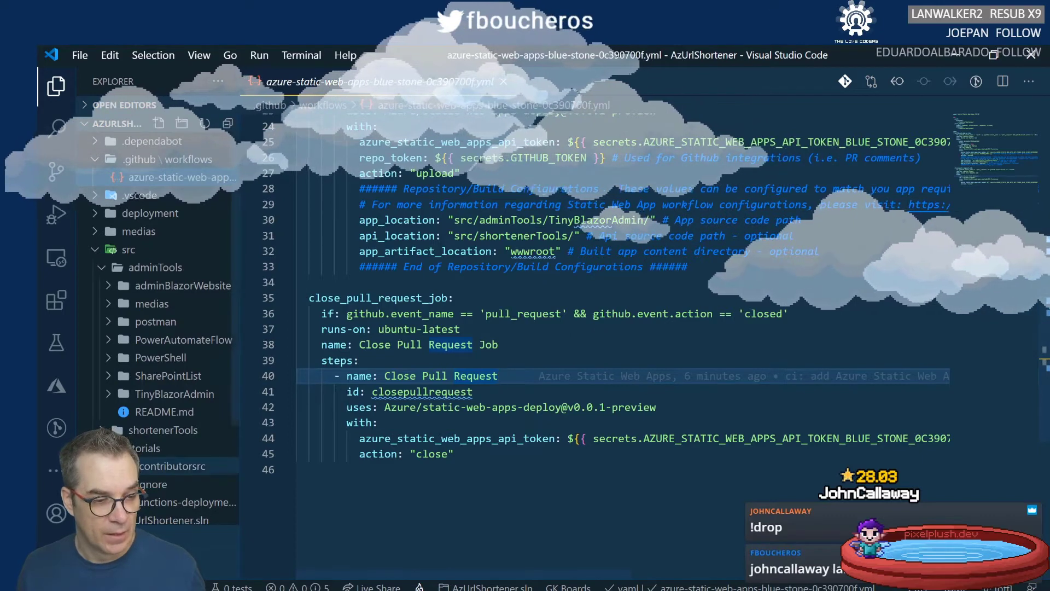
Switch to the browser to check the static web app's live page and its GitHub Action runs from swatest's Azure portal overview.
key("alt+Tab")
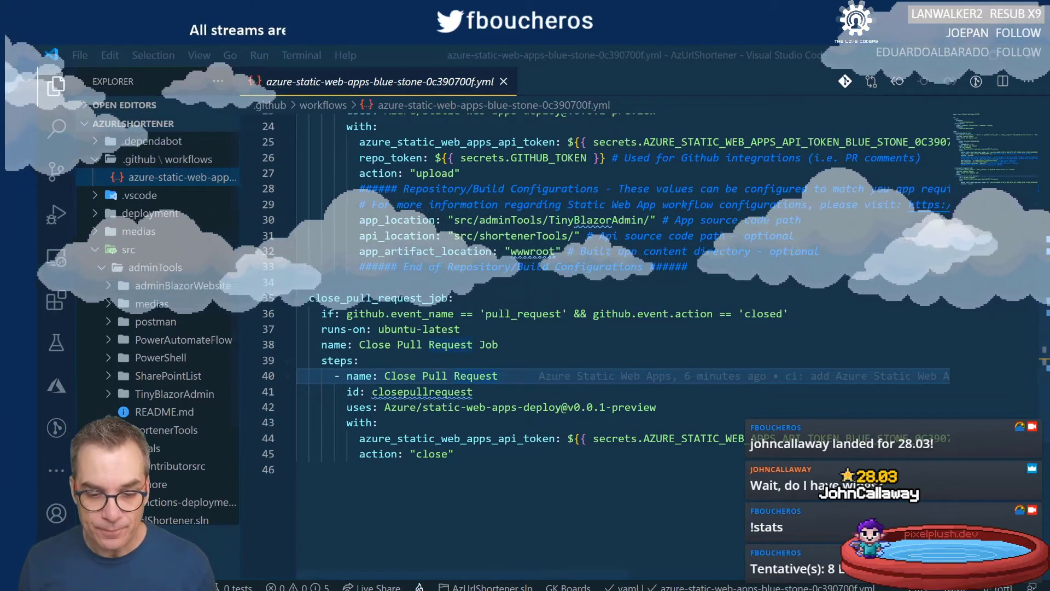
key("alt+Tab")
left_click(549, 54)
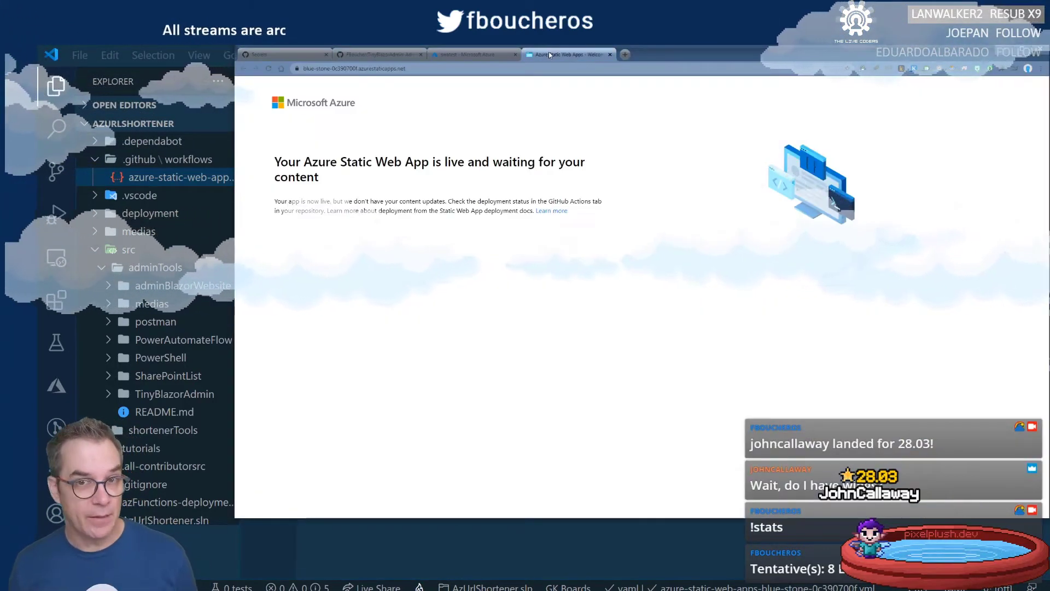
left_click(465, 52)
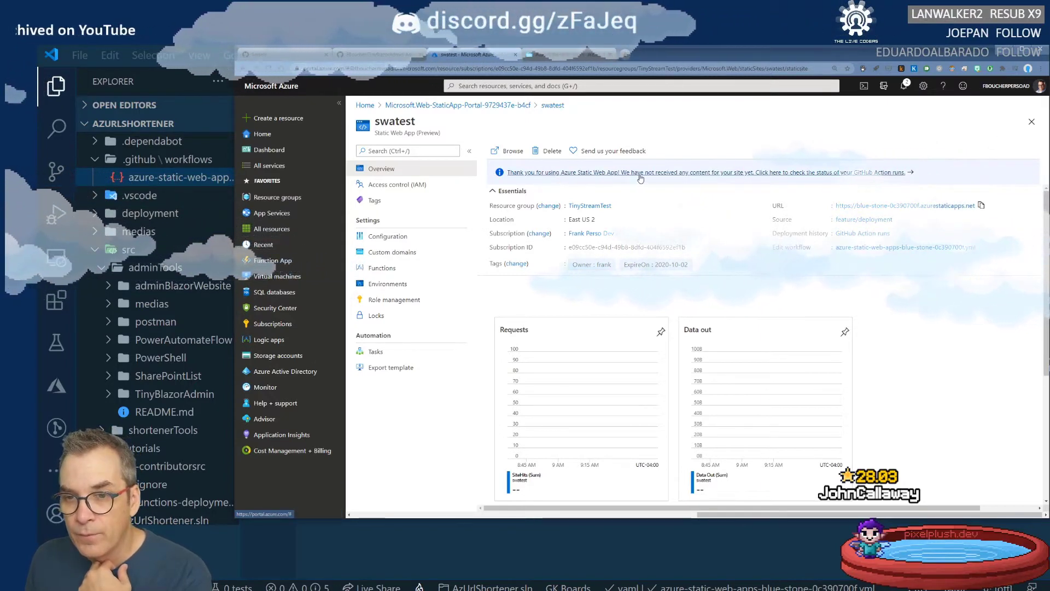
left_click(720, 177)
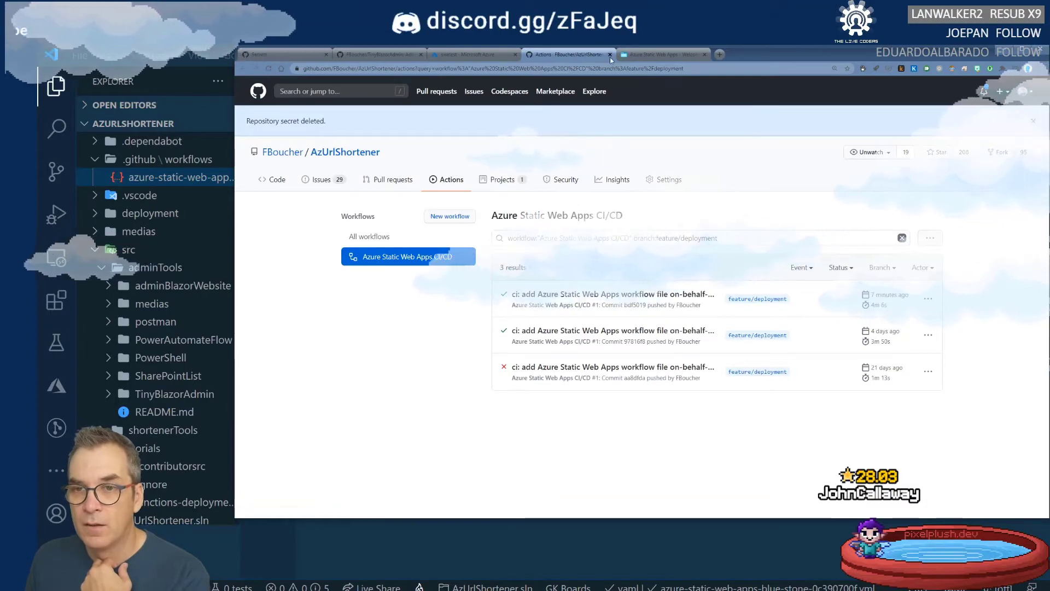
left_click(610, 54)
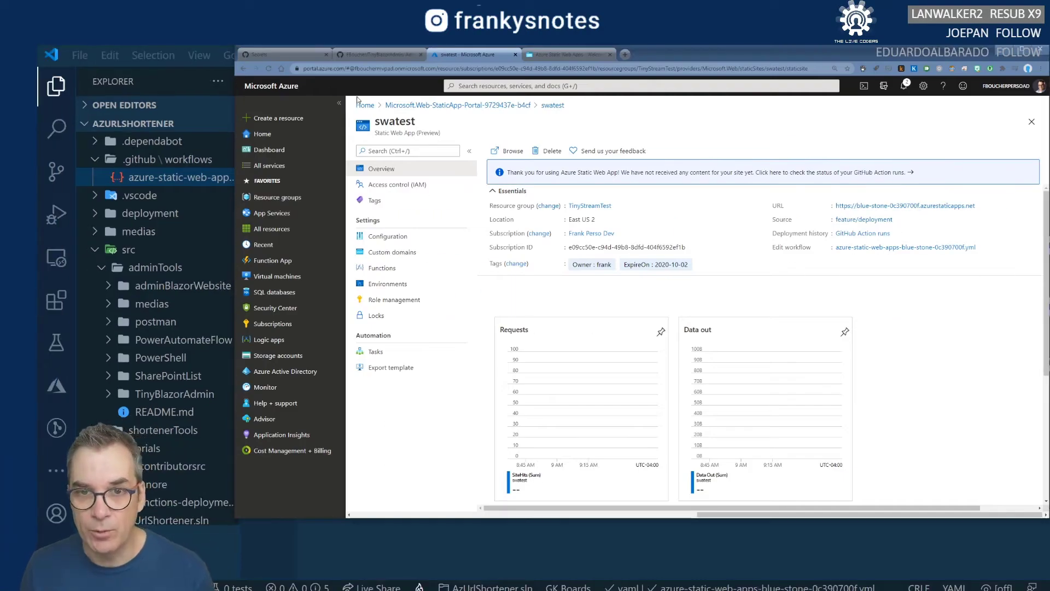
Reload the swatest overview in the Azure portal and look through its essentials and metric charts.
left_click(268, 68)
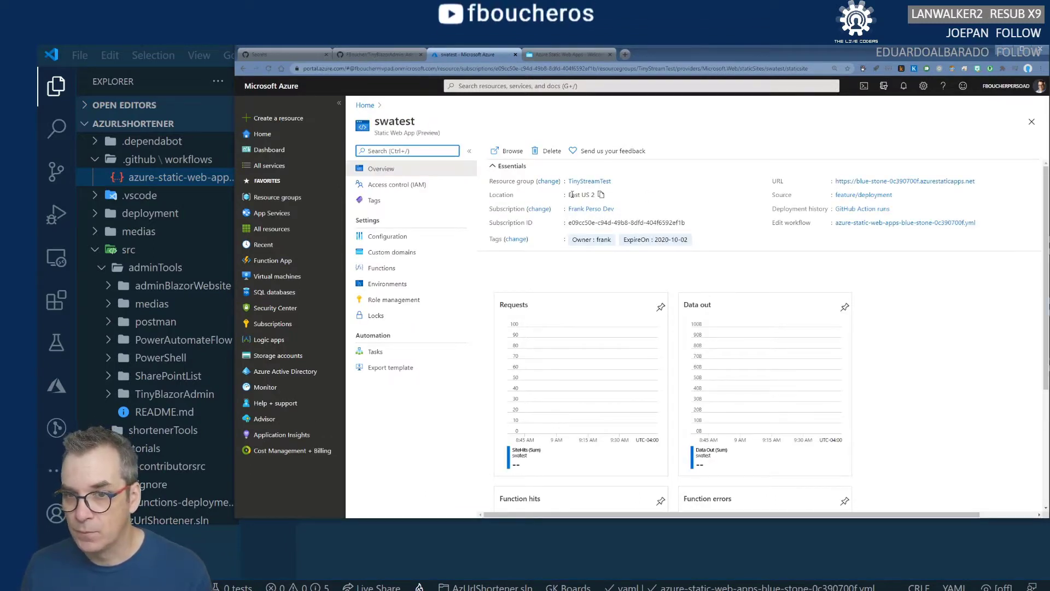
scroll(621, 201, "down", 2)
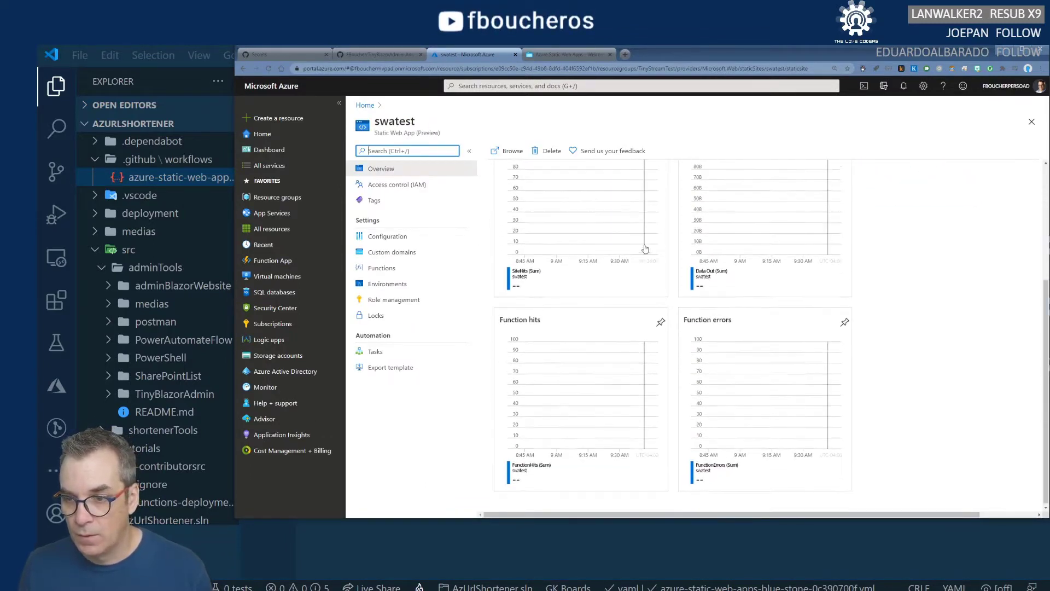
scroll(743, 350, "up", 1)
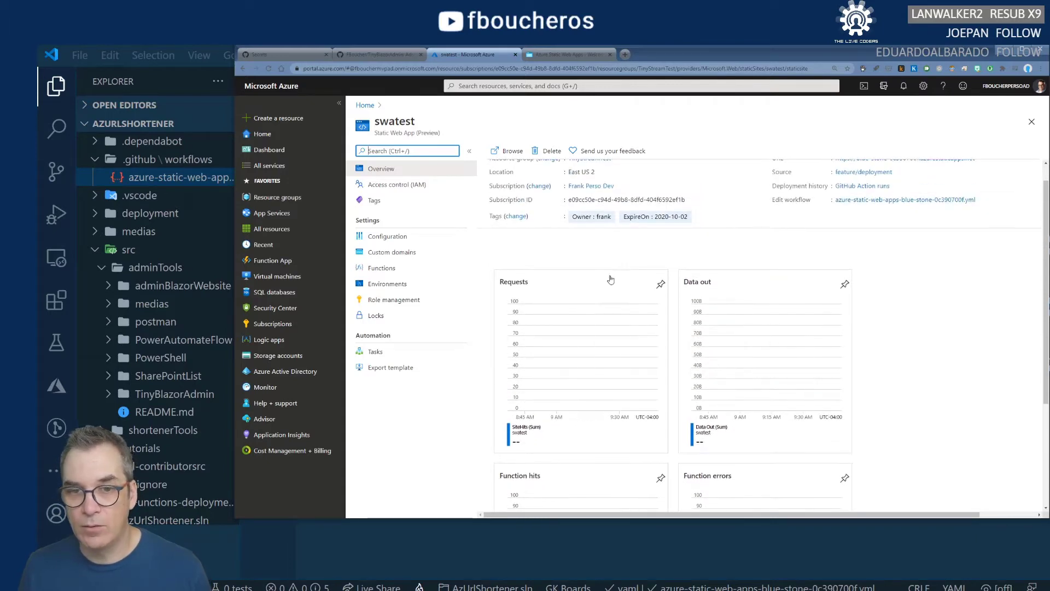
scroll(611, 279, "up", 1)
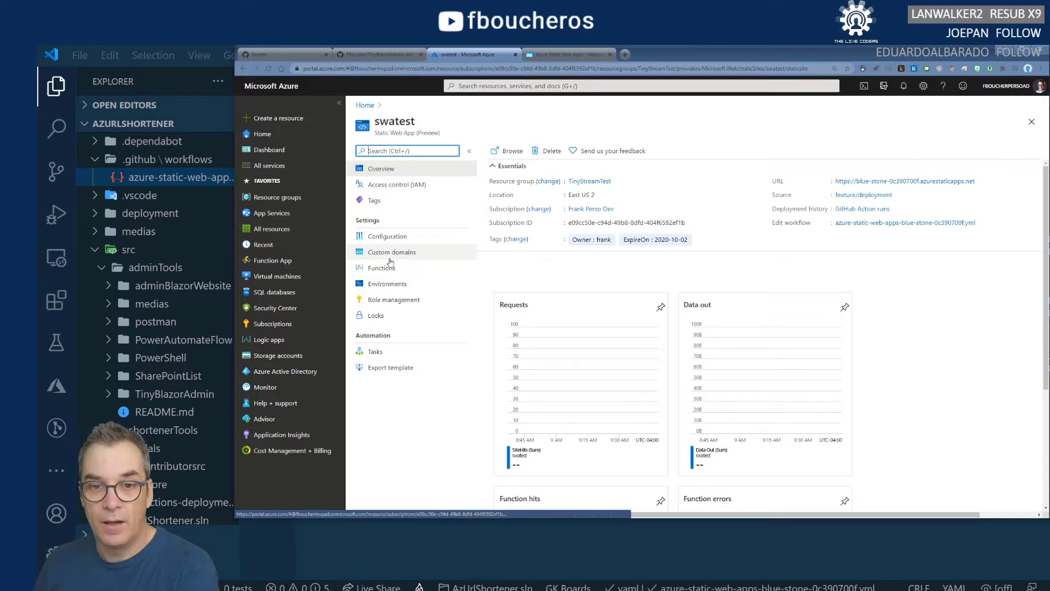
Show swatest's deployed functions and circle the list of function names with a screen annotation, clearing it when done.
left_click(390, 267)
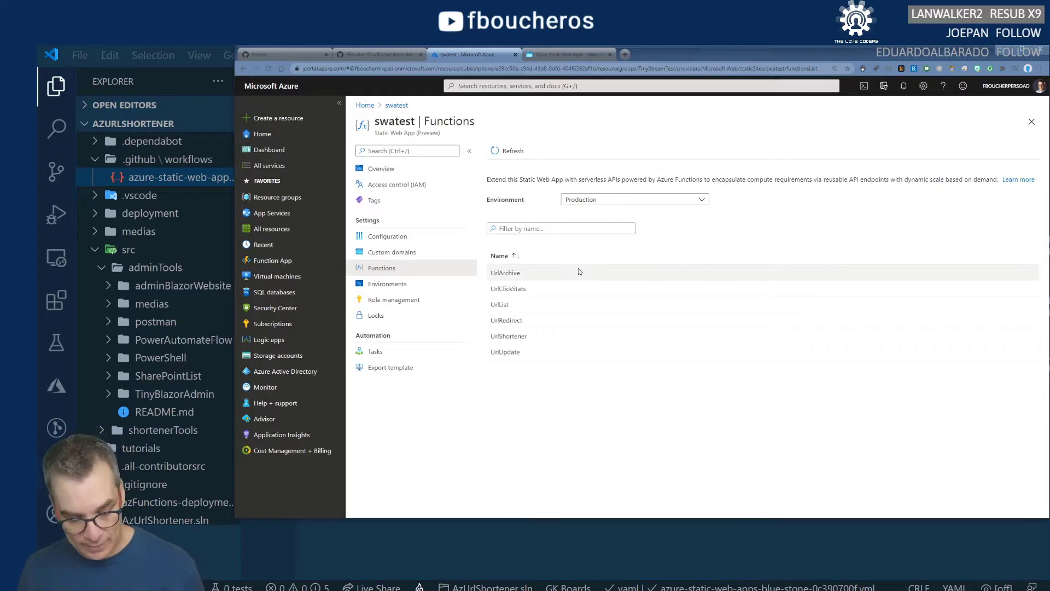
key("super")
key("super")
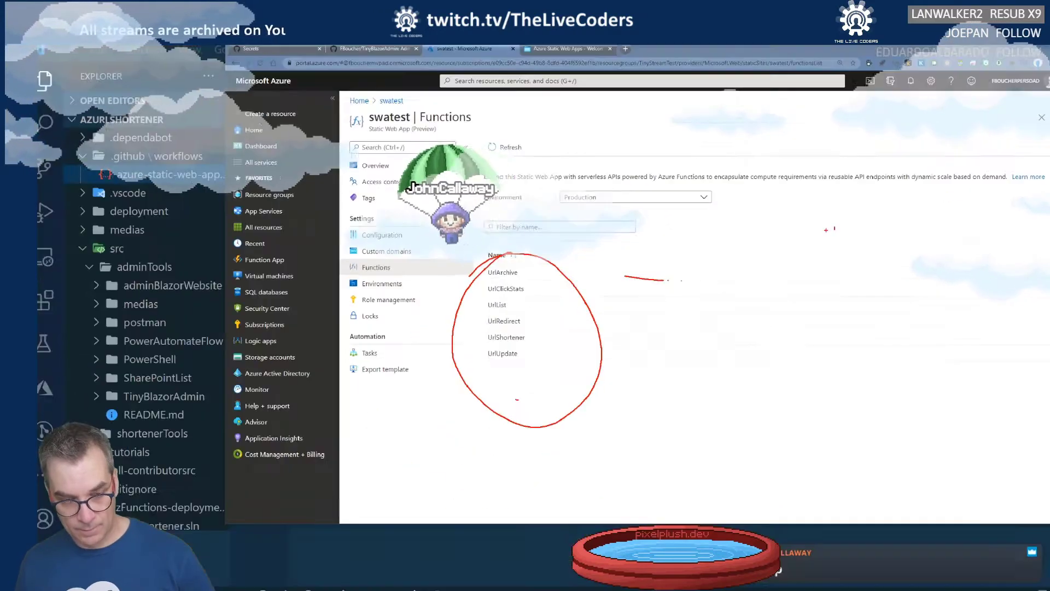
key("Escape")
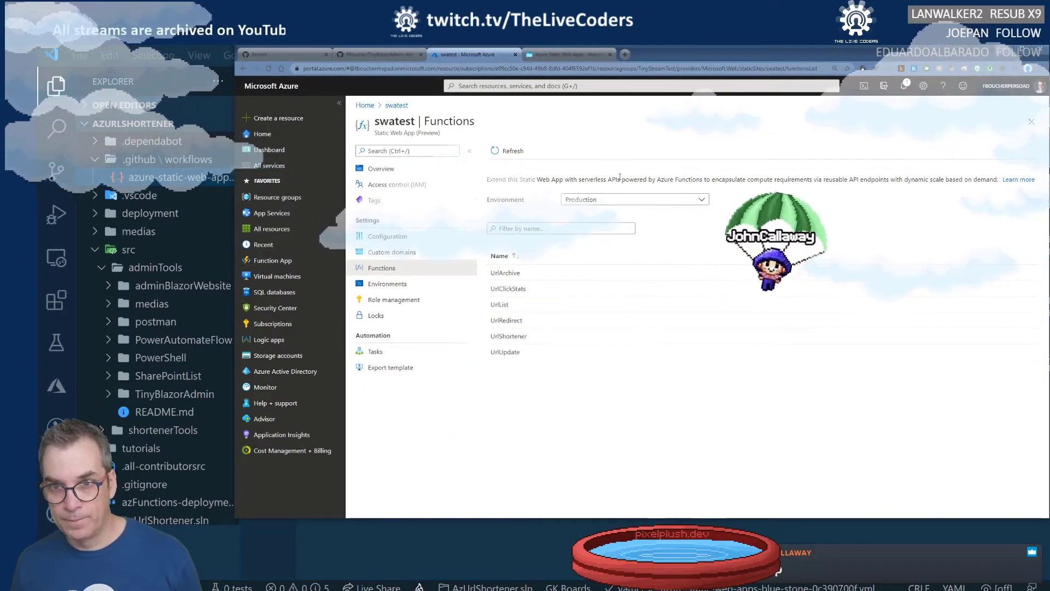
key("ctrl+t")
type("dddd")
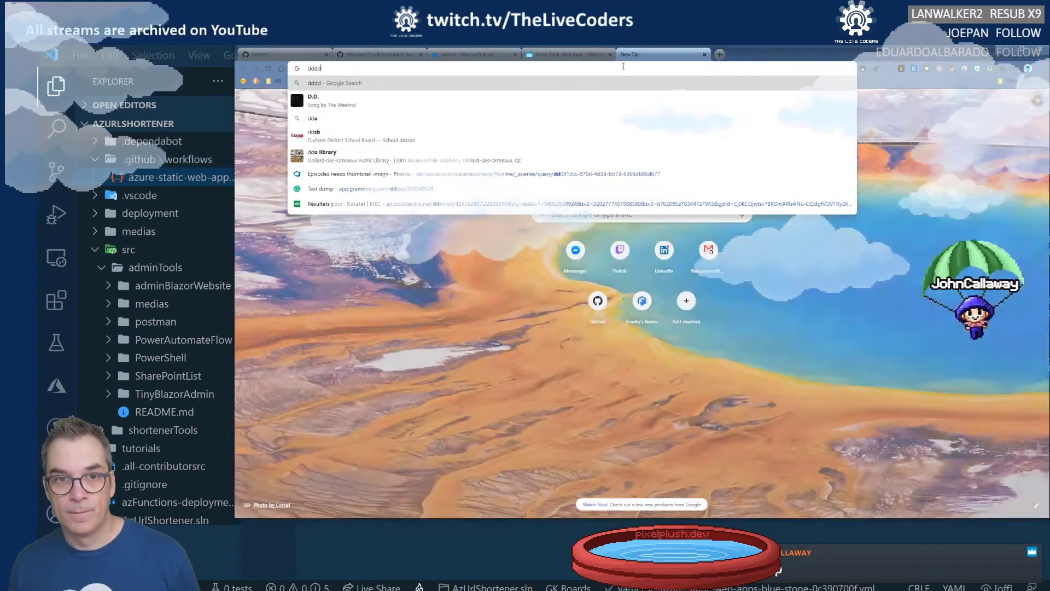
key("ctrl+w")
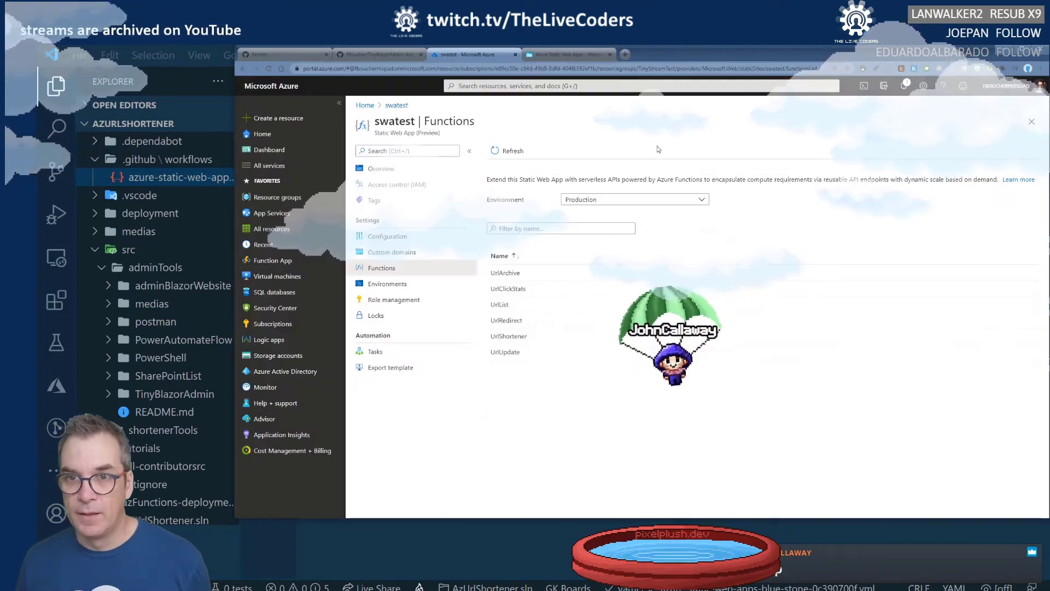
Review swatest's production and staging environments and look at the linked feature/deployment branch on GitHub.
left_click(409, 284)
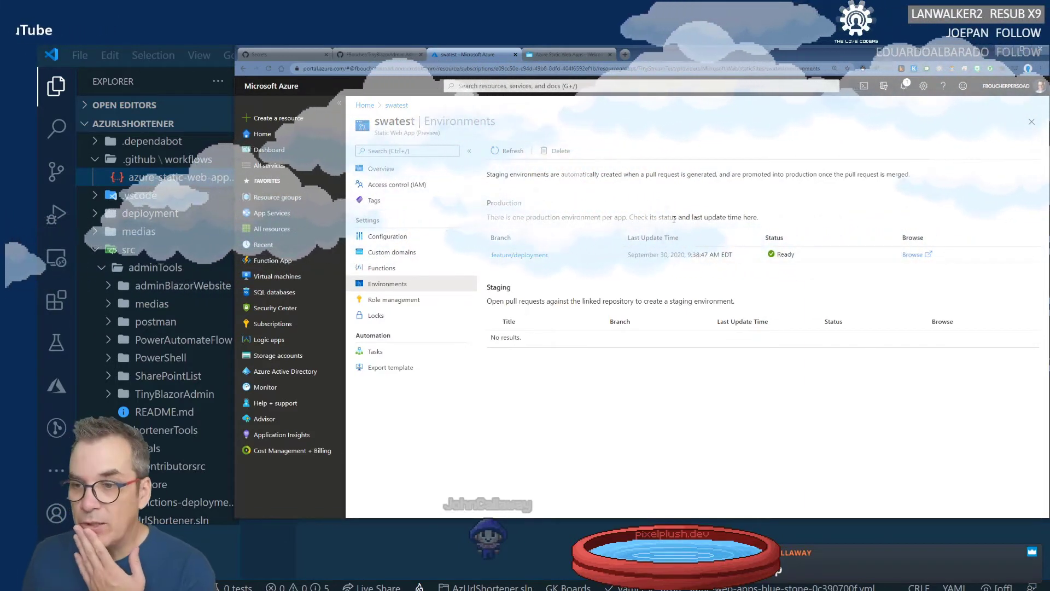
left_click(517, 256)
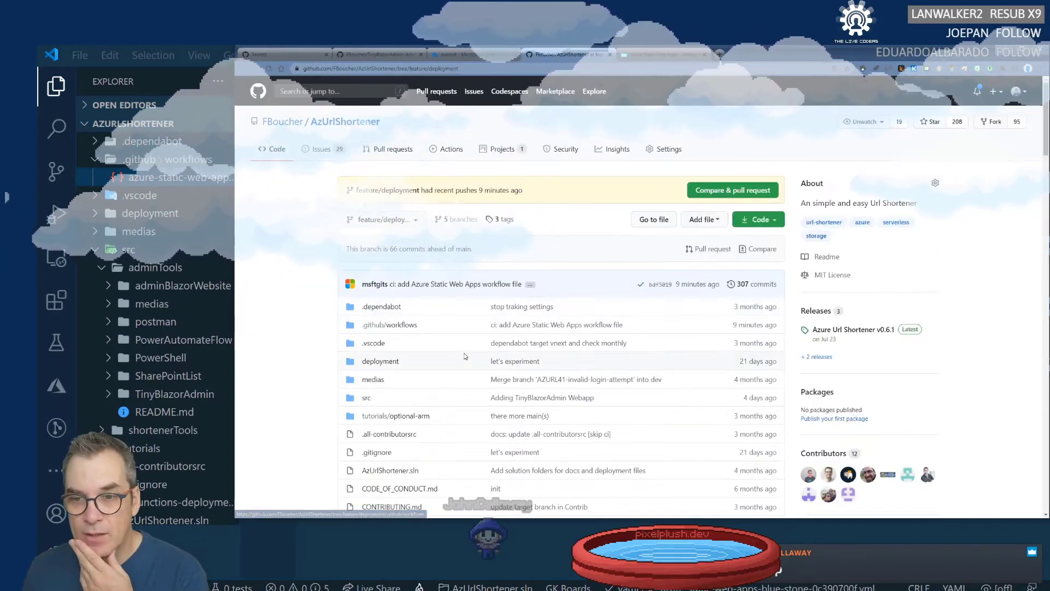
left_click(609, 55)
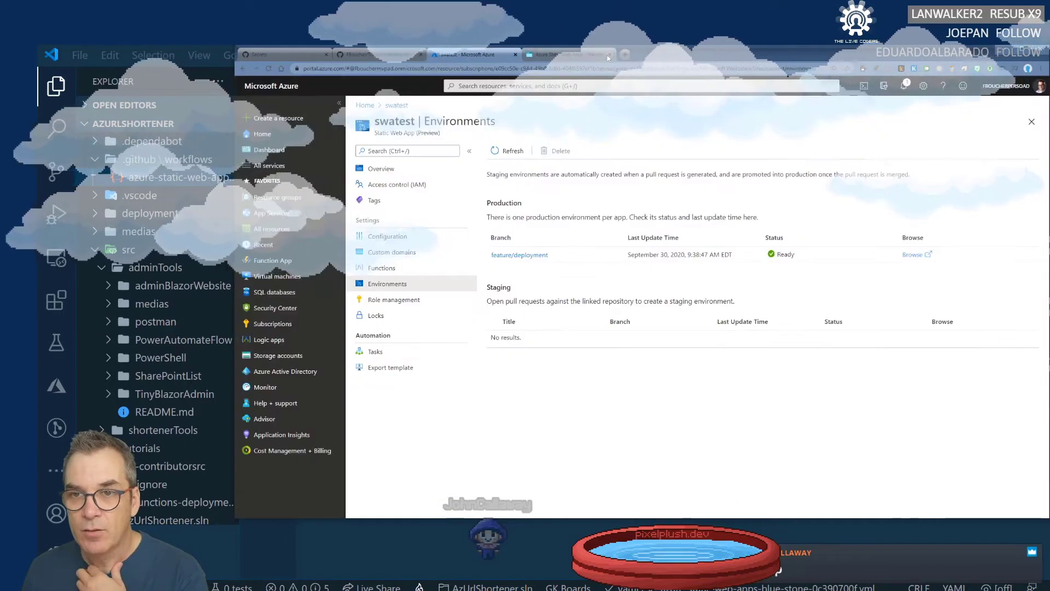
Review swatest's role management, automation tasks and export template pages.
left_click(432, 300)
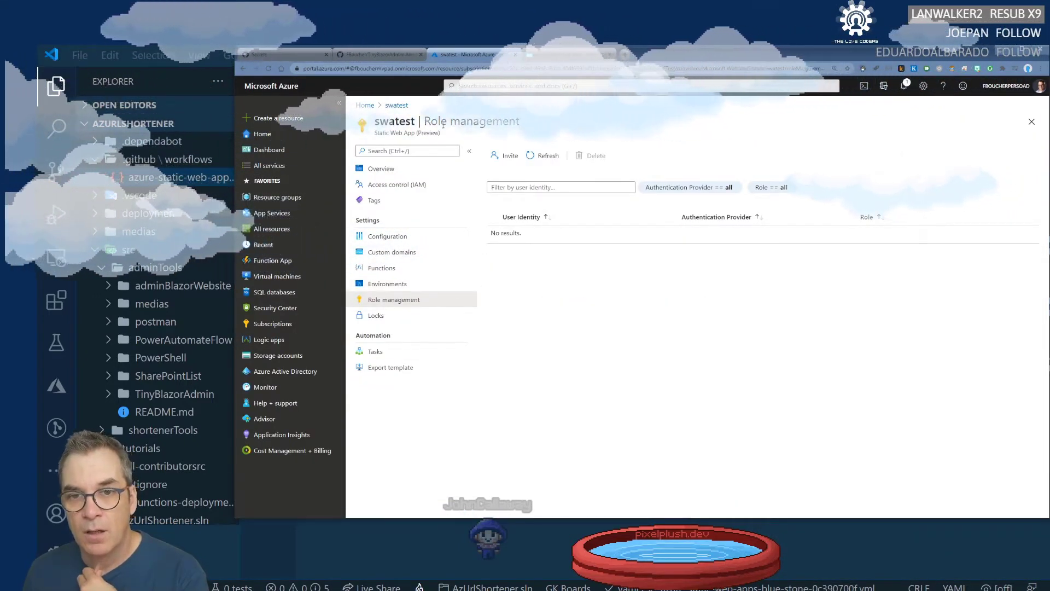
left_click(375, 354)
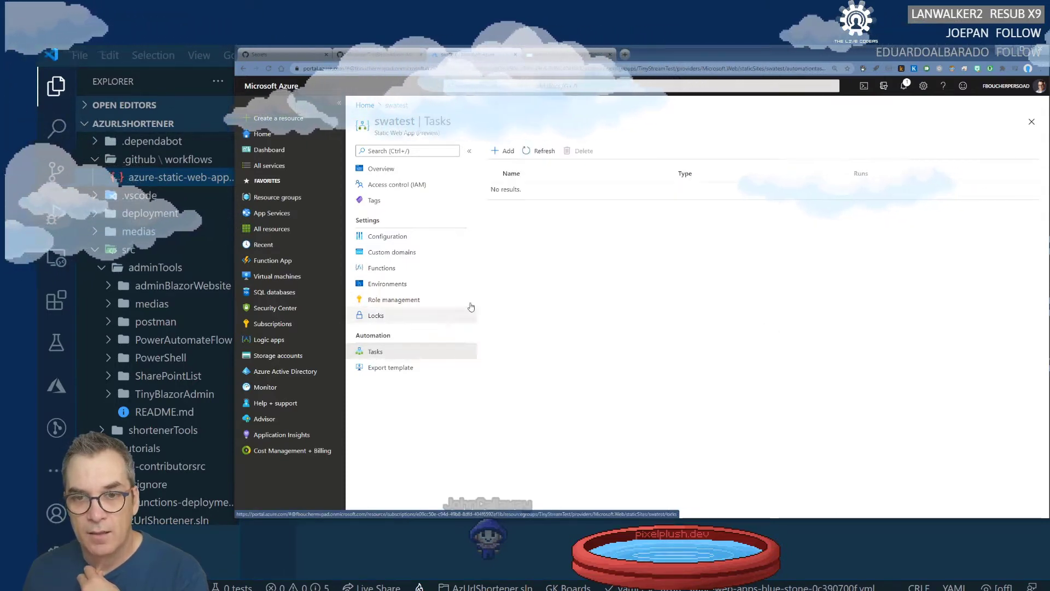
left_click(387, 369)
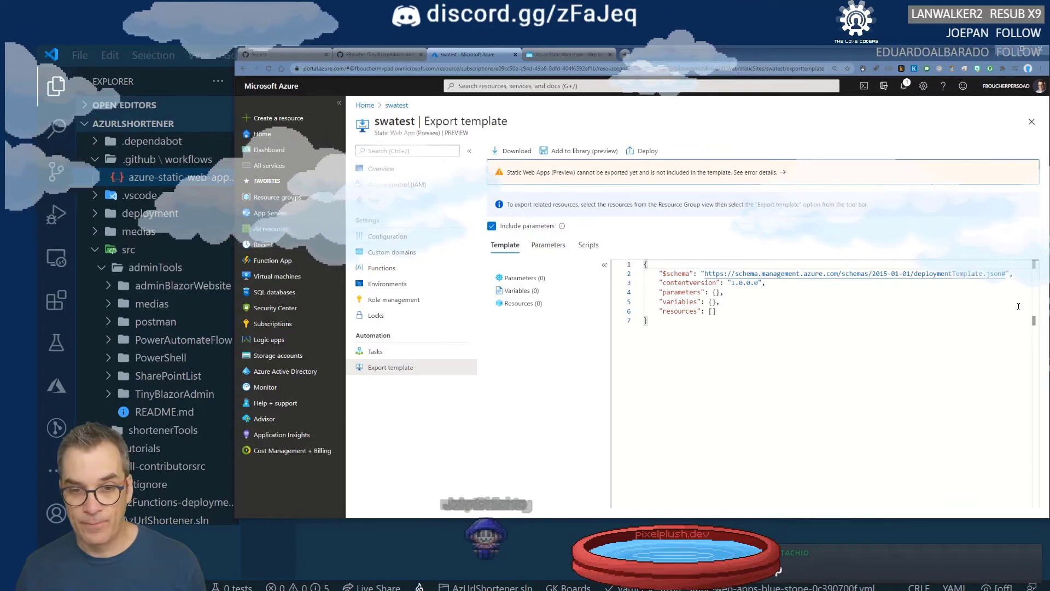
Review swatest's application settings for the Production environment and reload the deployed static web app's page.
left_click(397, 237)
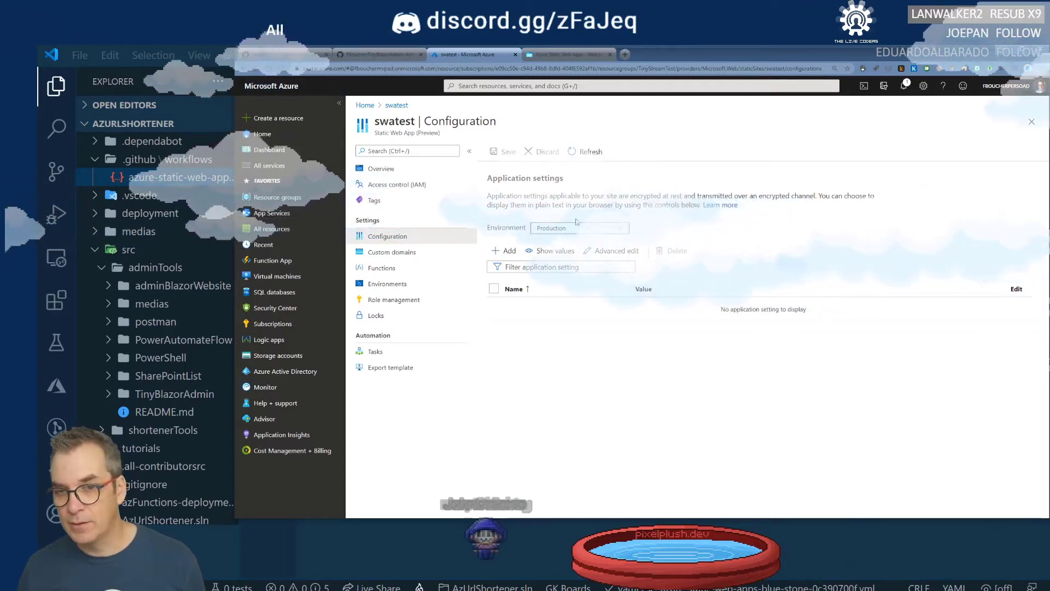
left_click_drag(487, 196, 873, 196)
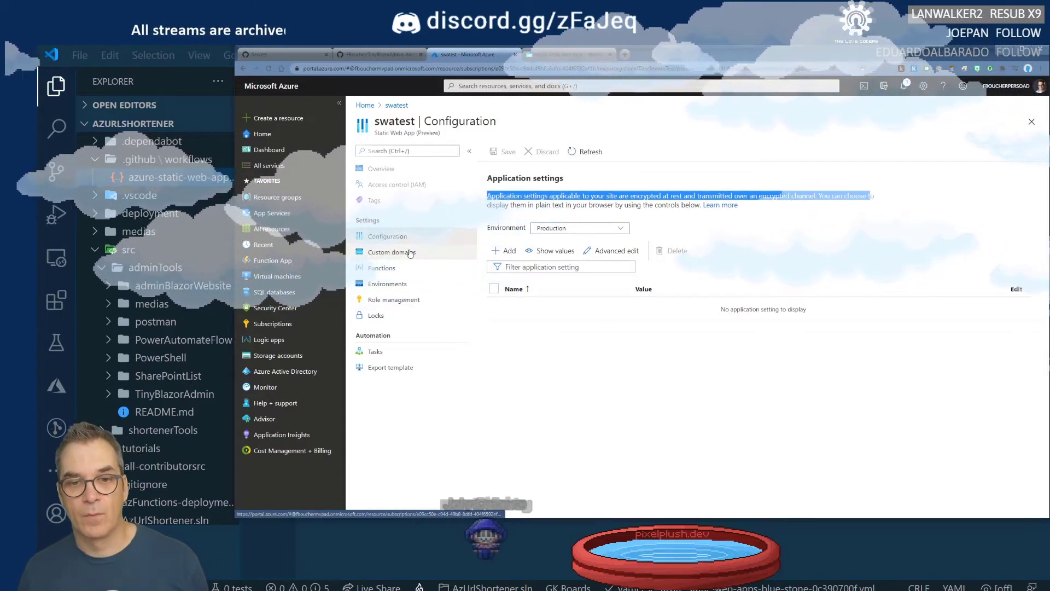
left_click(563, 55)
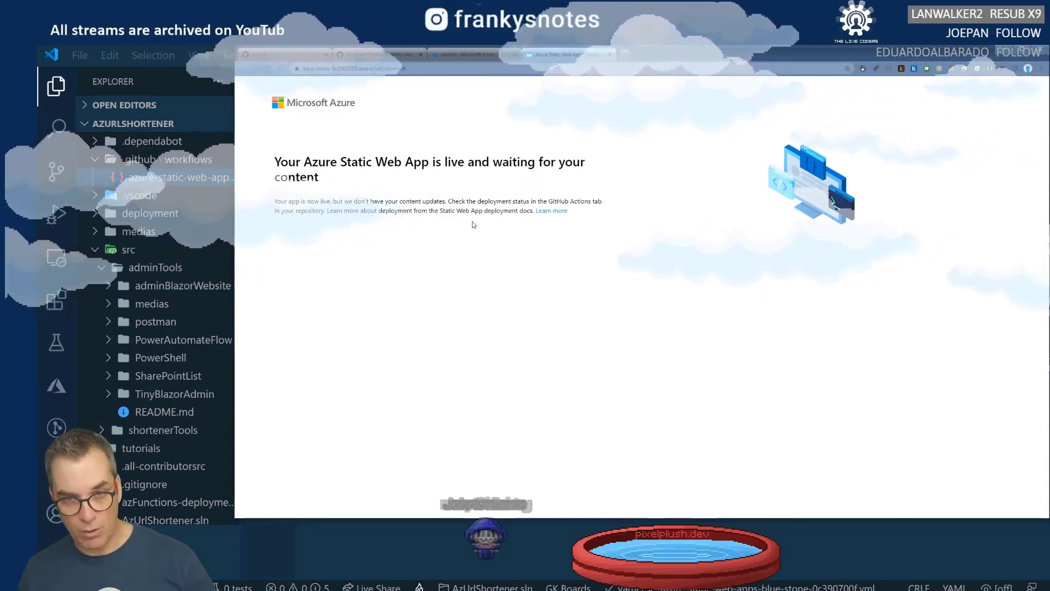
key("F5")
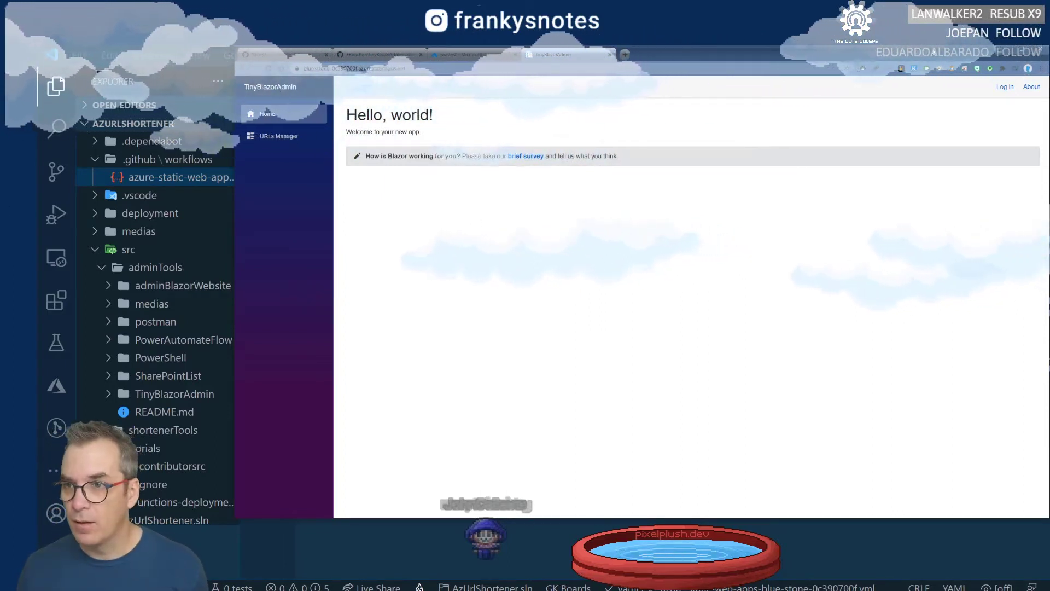
left_click_drag(930, 53, 907, 62)
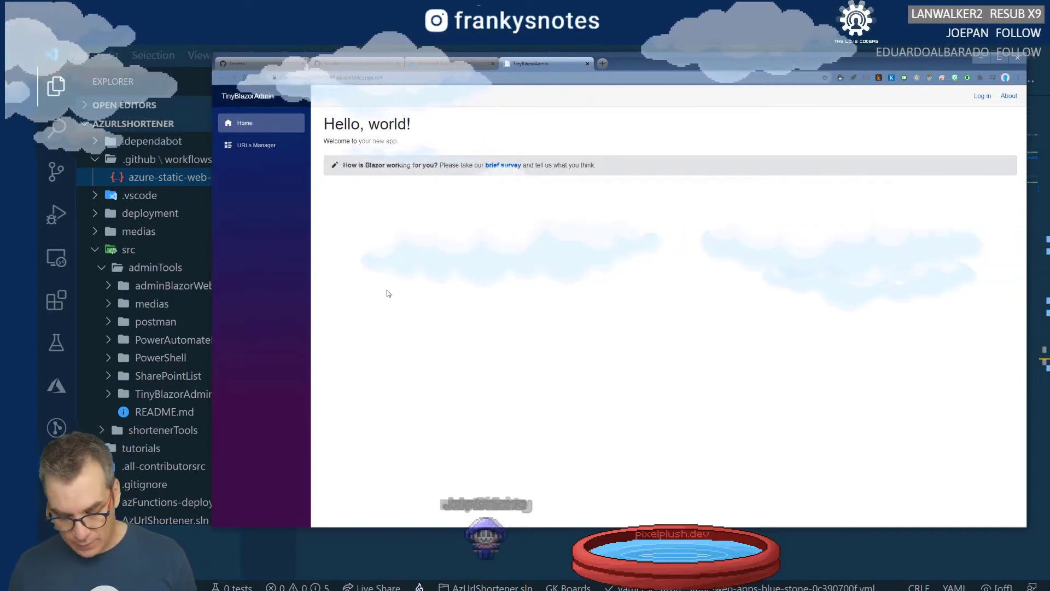
Inspect the TinyBlazorAdmin home page's console output and HTML elements in enlarged developer tools.
key("F12")
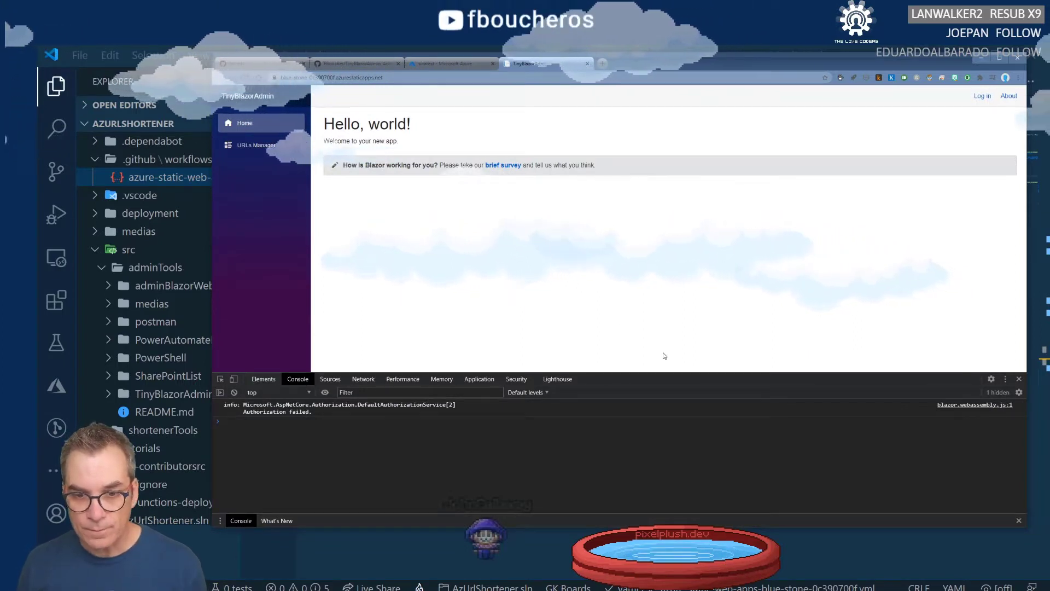
left_click_drag(684, 374, 615, 310)
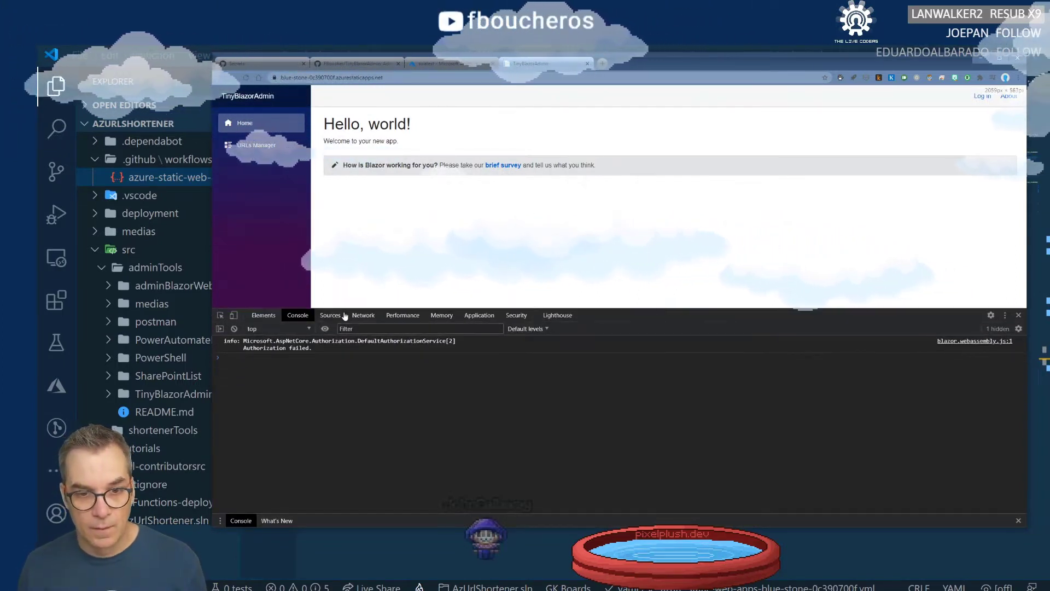
left_click(265, 316)
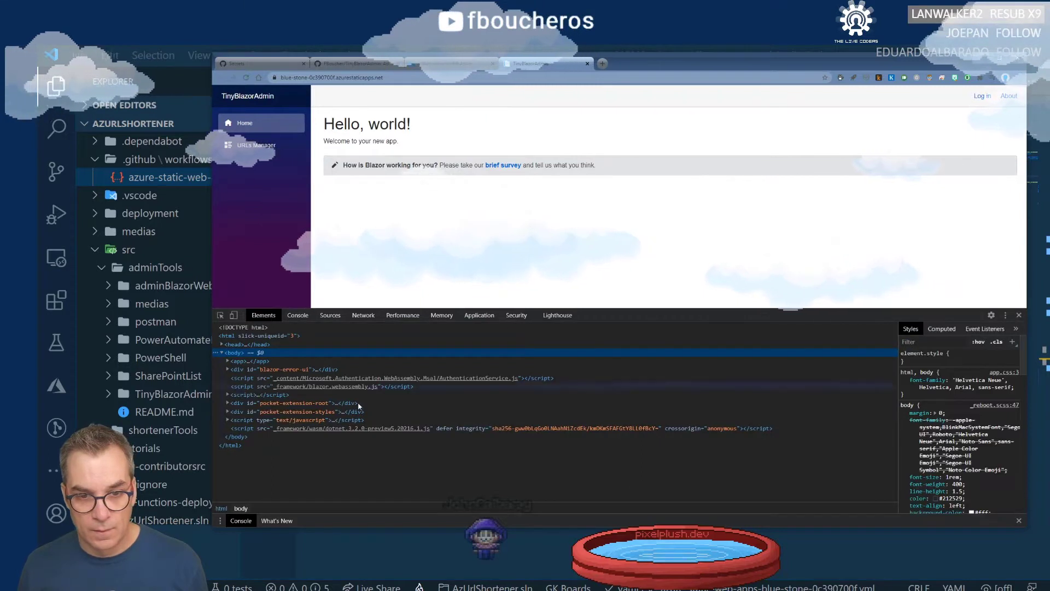
Close the developer tools and try to sign in to the URLs Manager with the Outlook account, then dismiss the sign-in window.
left_click(249, 148)
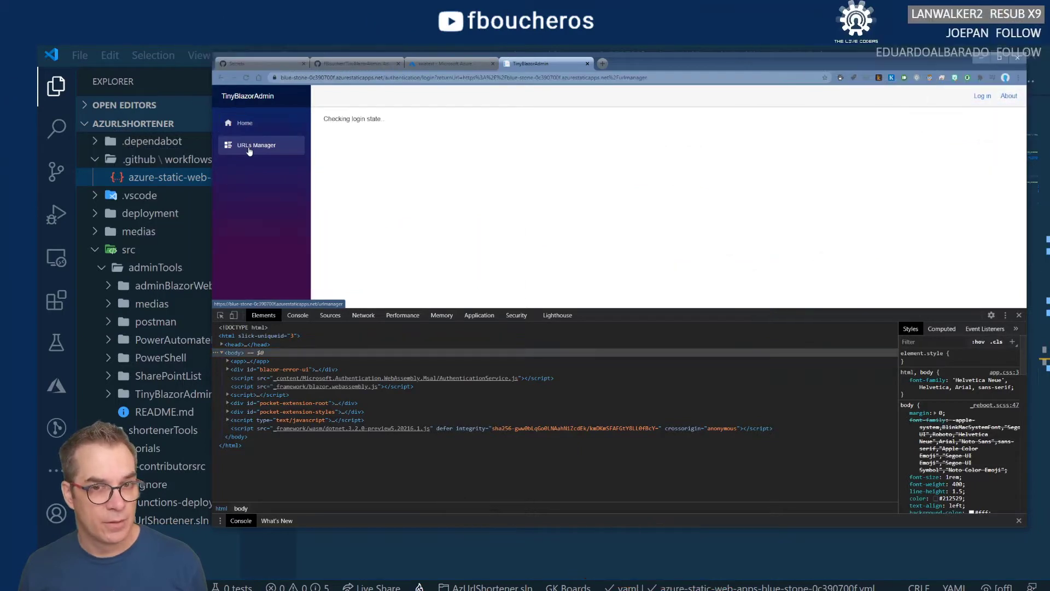
left_click(1019, 316)
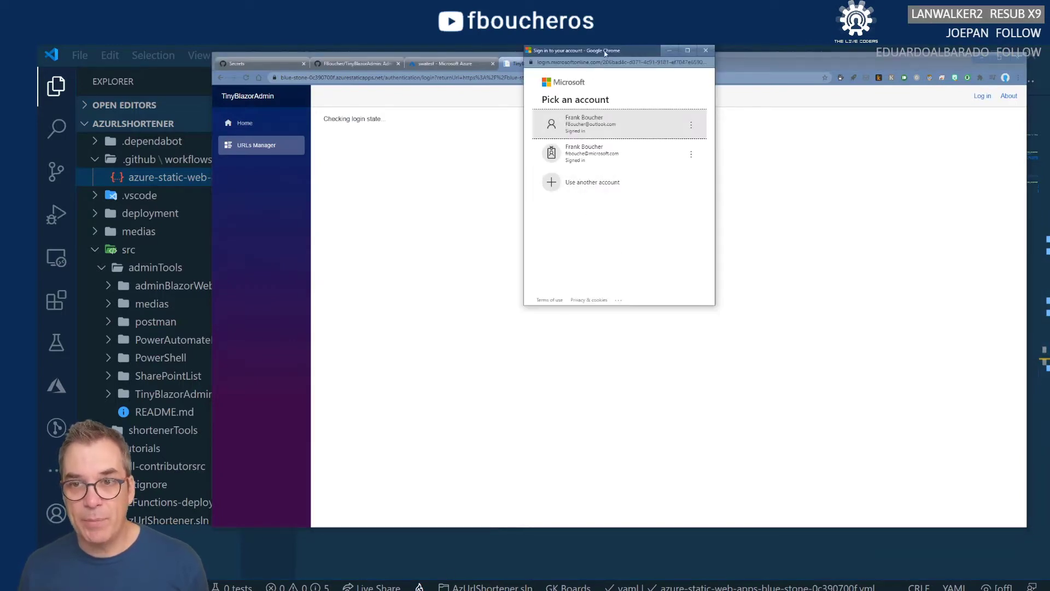
left_click_drag(597, 54, 528, 159)
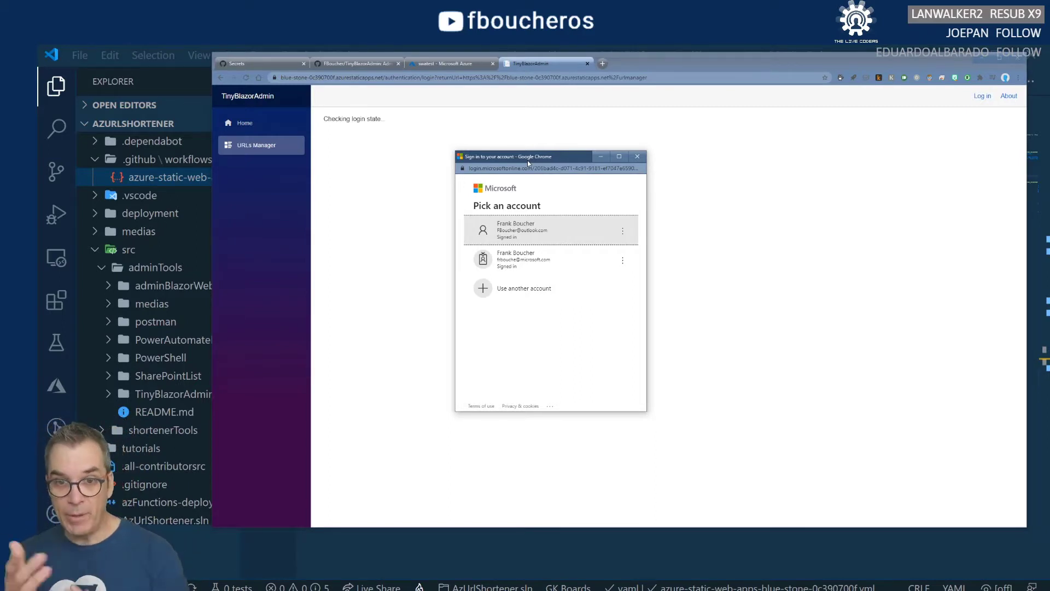
left_click(547, 230)
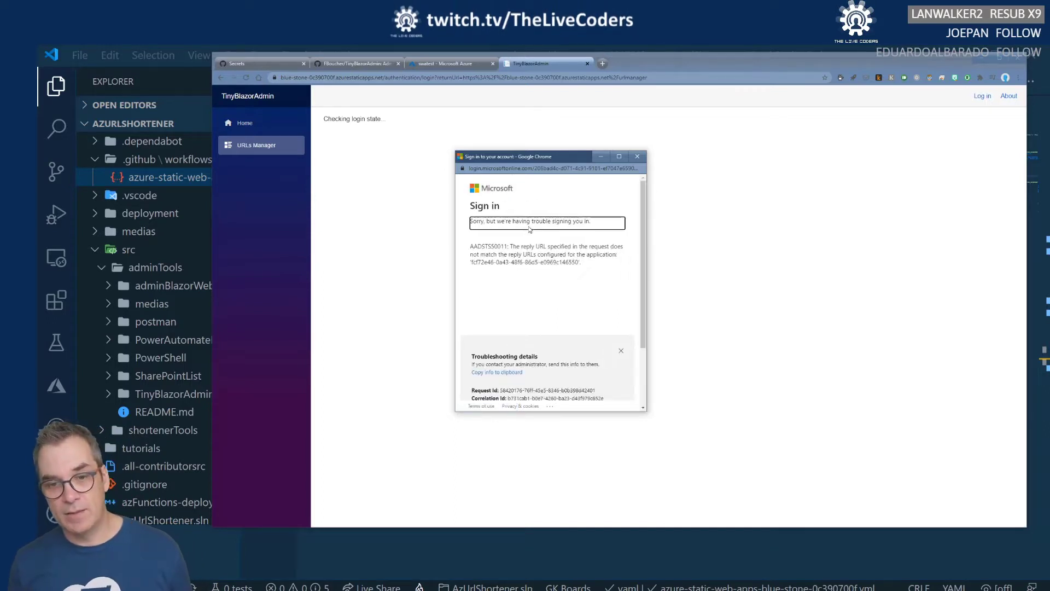
left_click(641, 161)
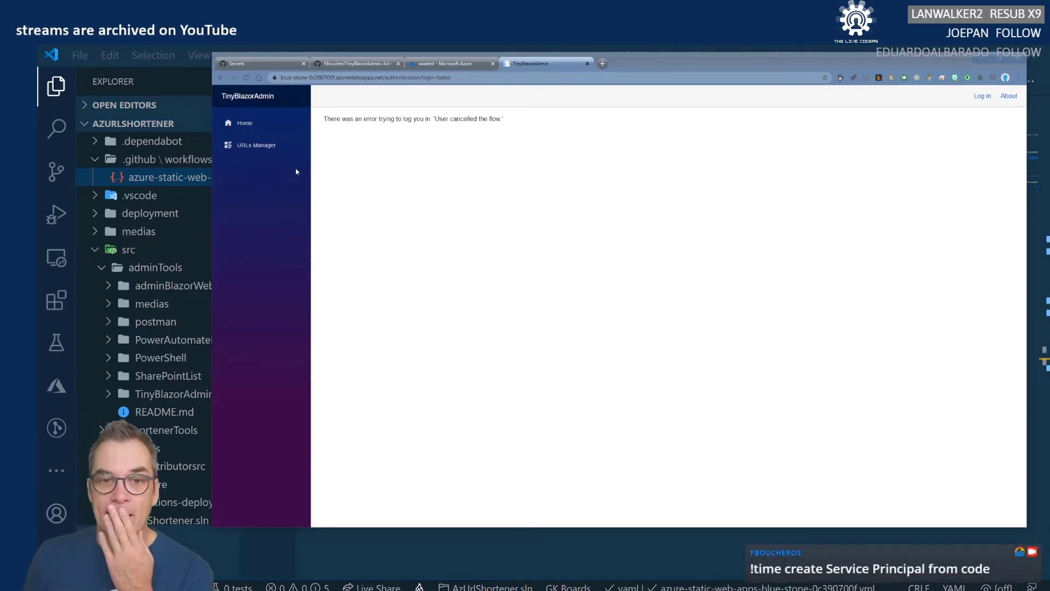
Look through the TinyBlazorAdmin repository's files and branch list on GitHub and close the repository page.
left_click(361, 64)
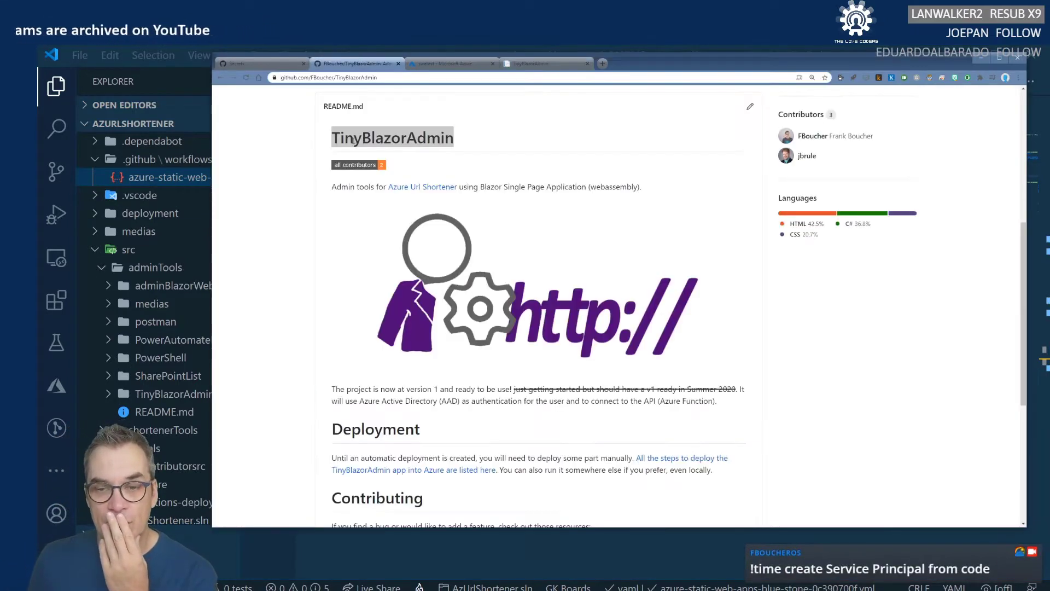
scroll(390, 318, "up", 5)
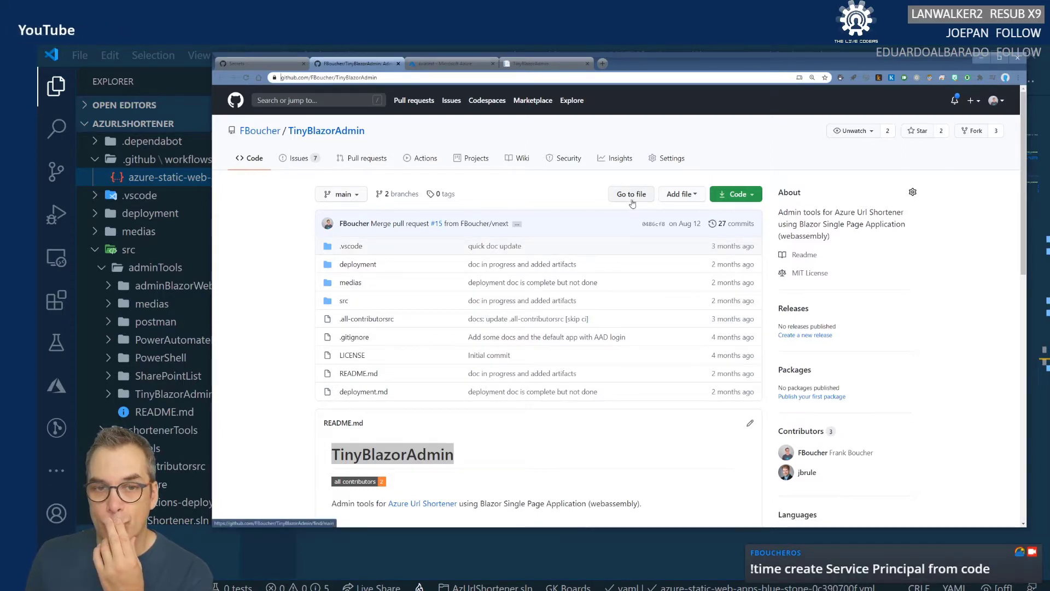
left_click(248, 78)
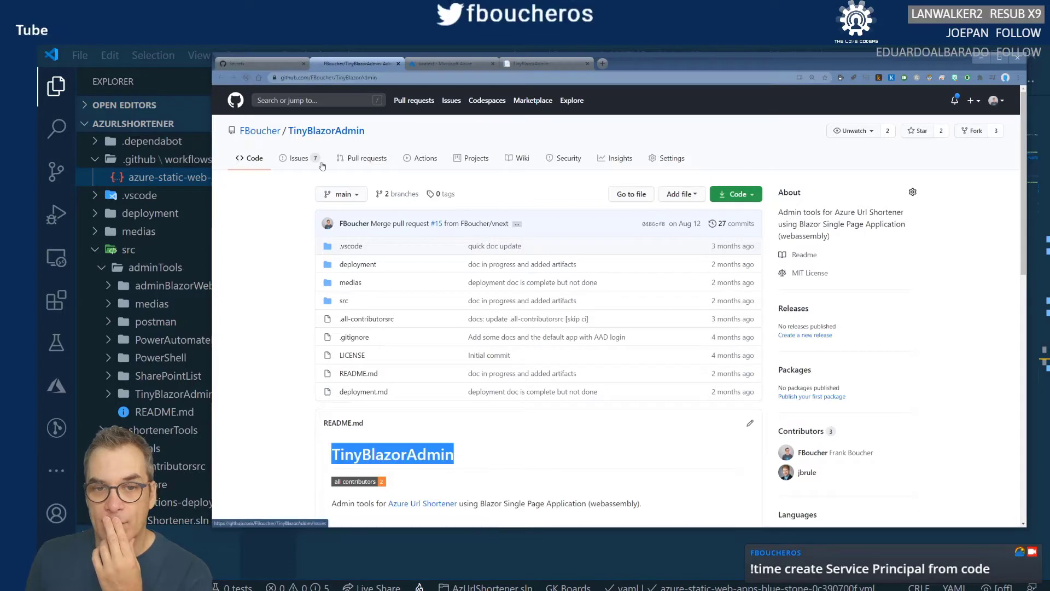
left_click(341, 195)
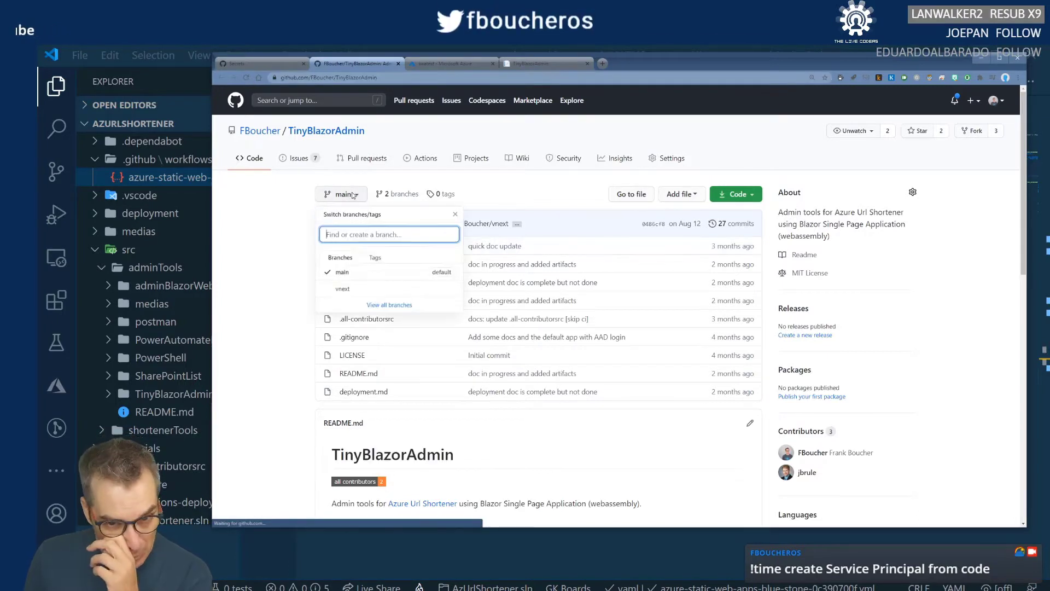
left_click(285, 254)
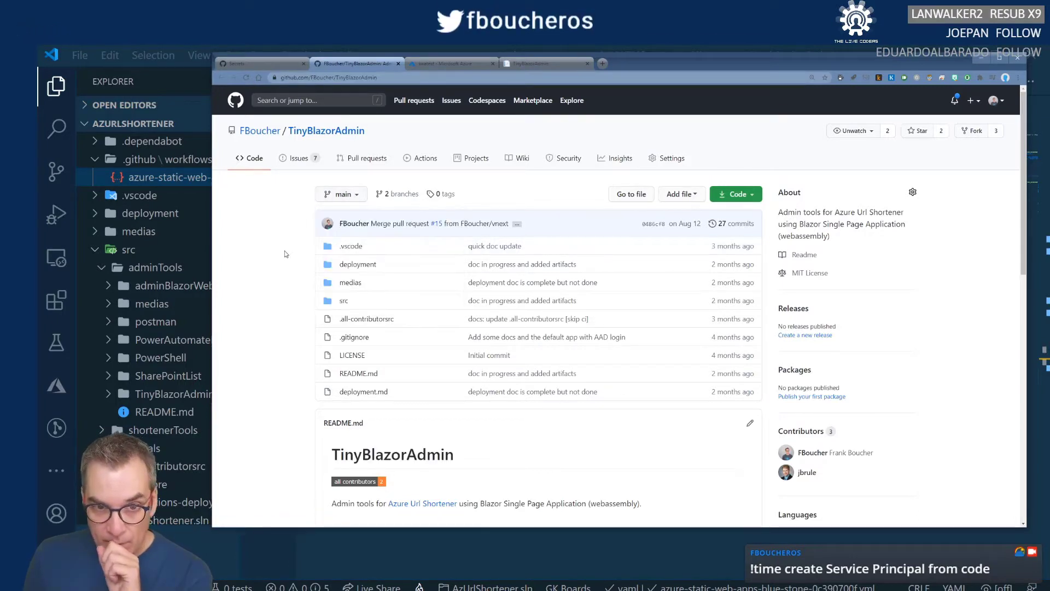
left_click(398, 63)
Open the AzUrlShortener repository on GitHub, look at its clone options and switch to the feature/deployment branch.
left_click(259, 64)
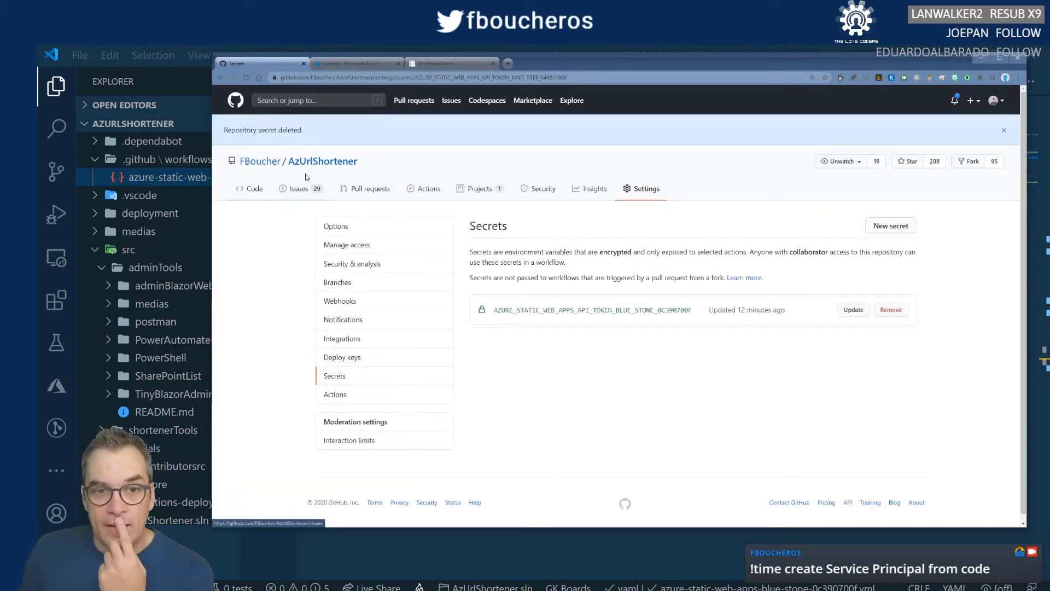
left_click(323, 164)
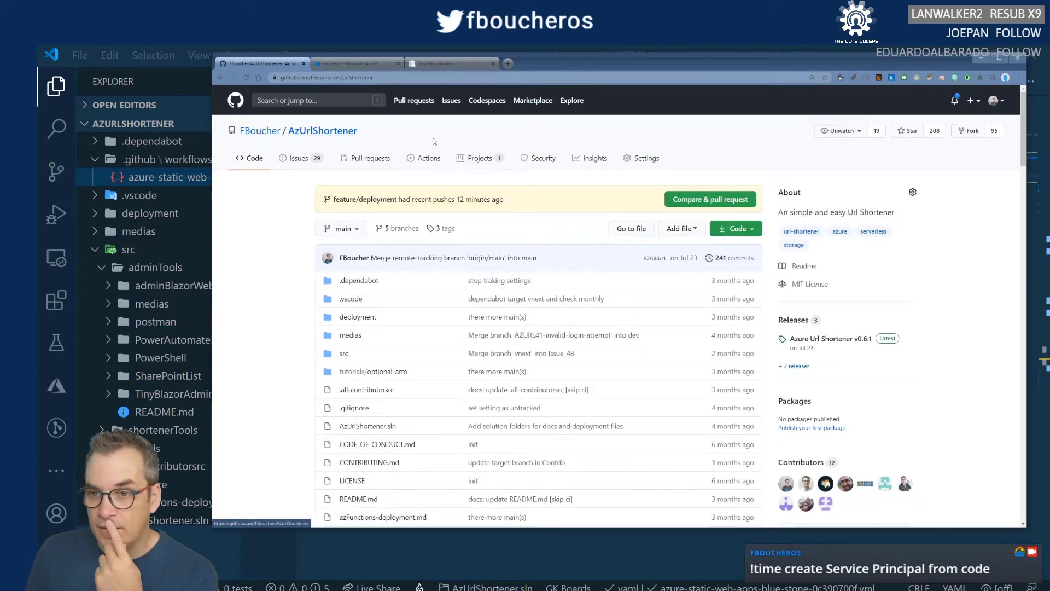
left_click(753, 232)
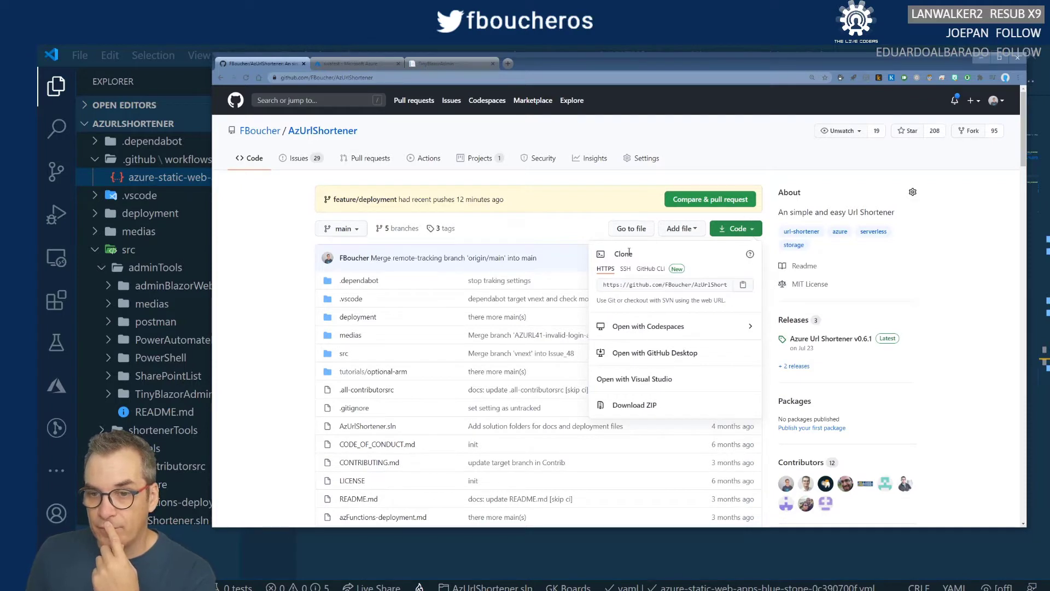
left_click(652, 142)
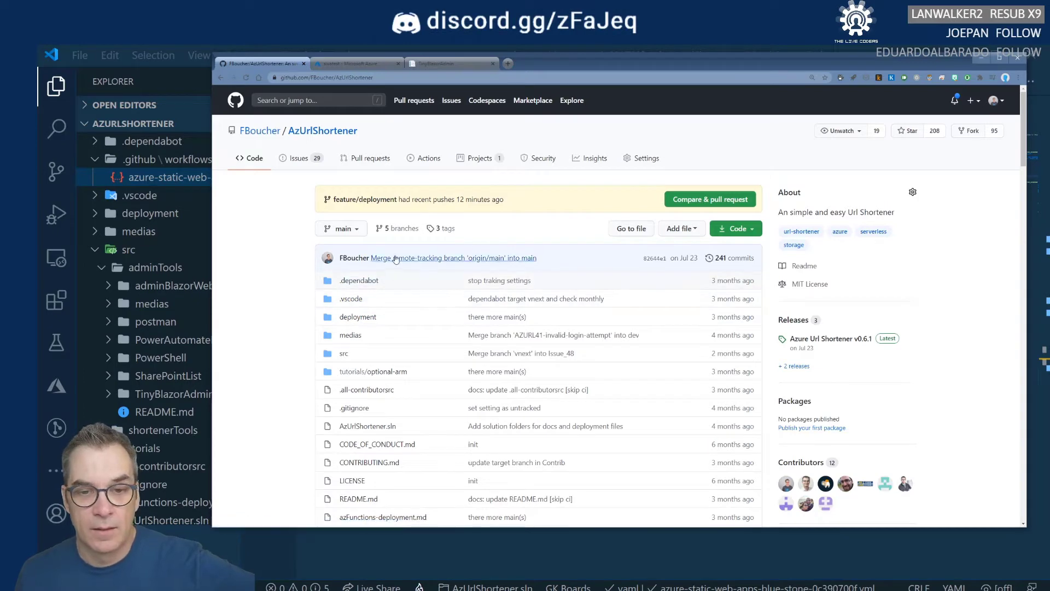
left_click(355, 229)
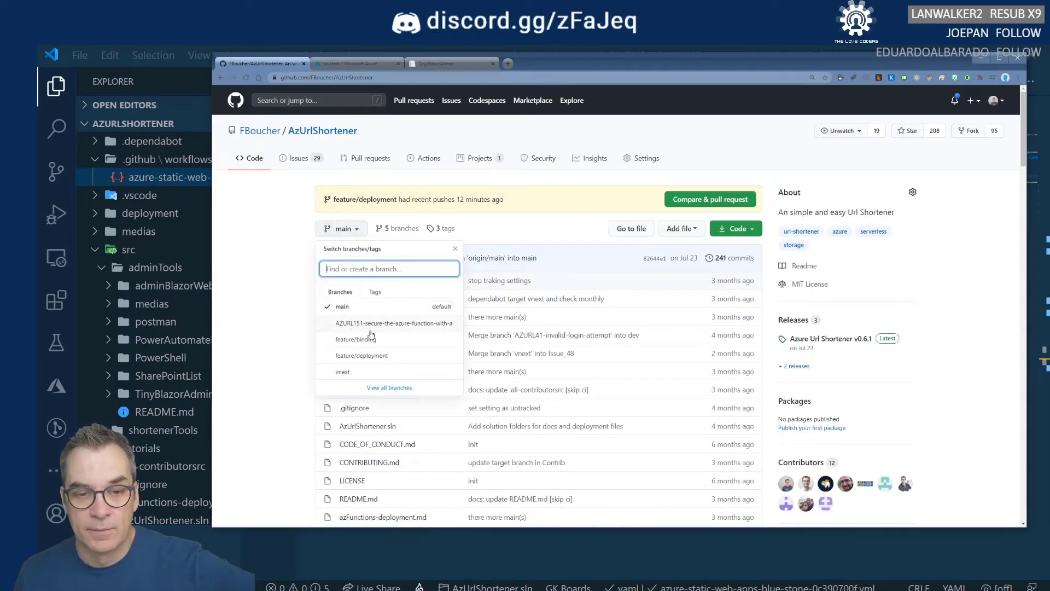
left_click(360, 358)
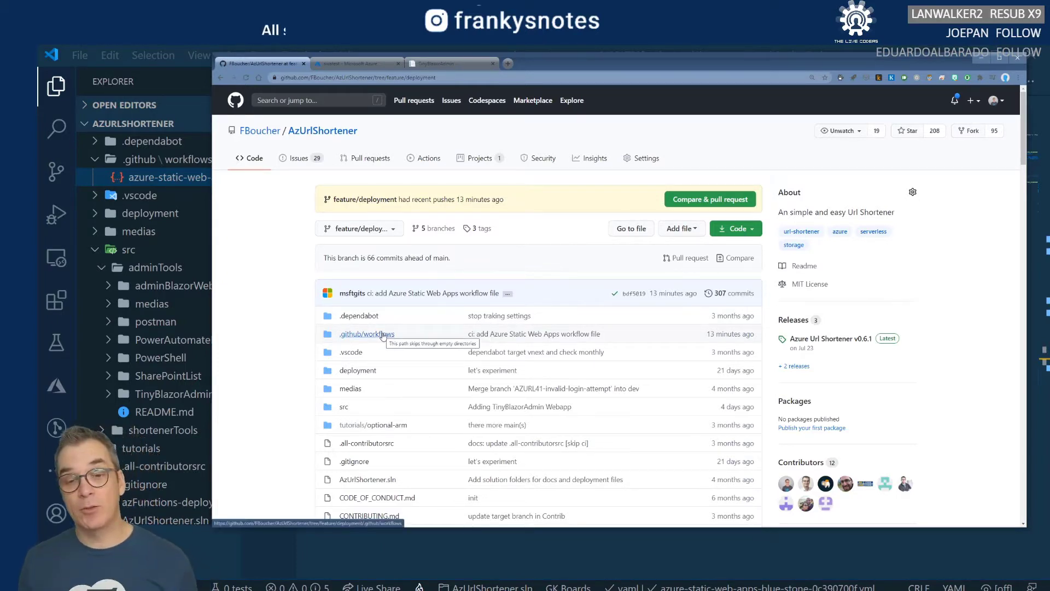
Share the feature/deployment branch's URL in the stream chat and open the branch's .github/workflows folder.
left_click(446, 80)
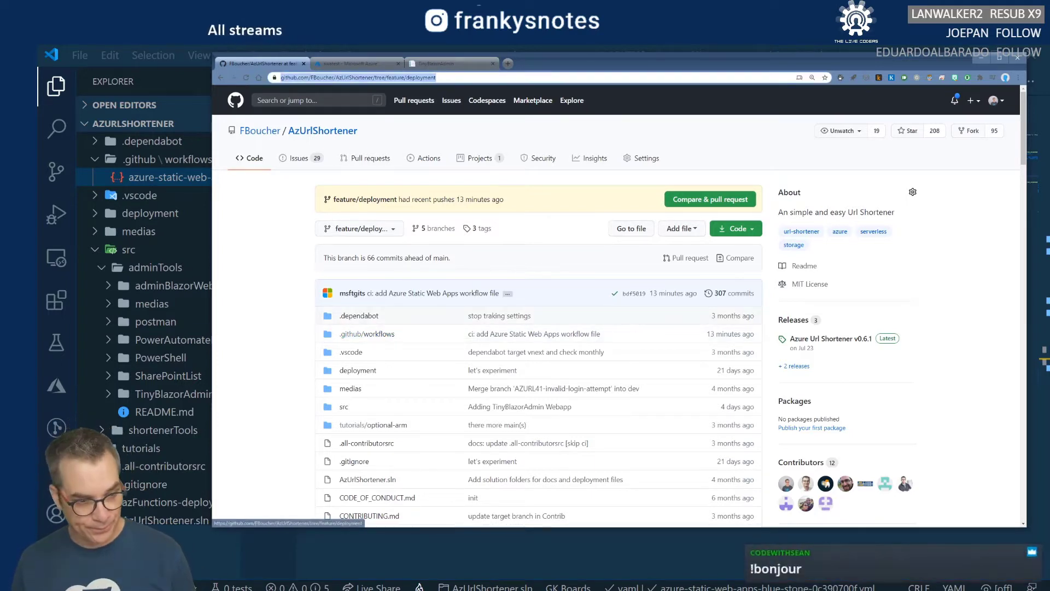
key("alt+Tab")
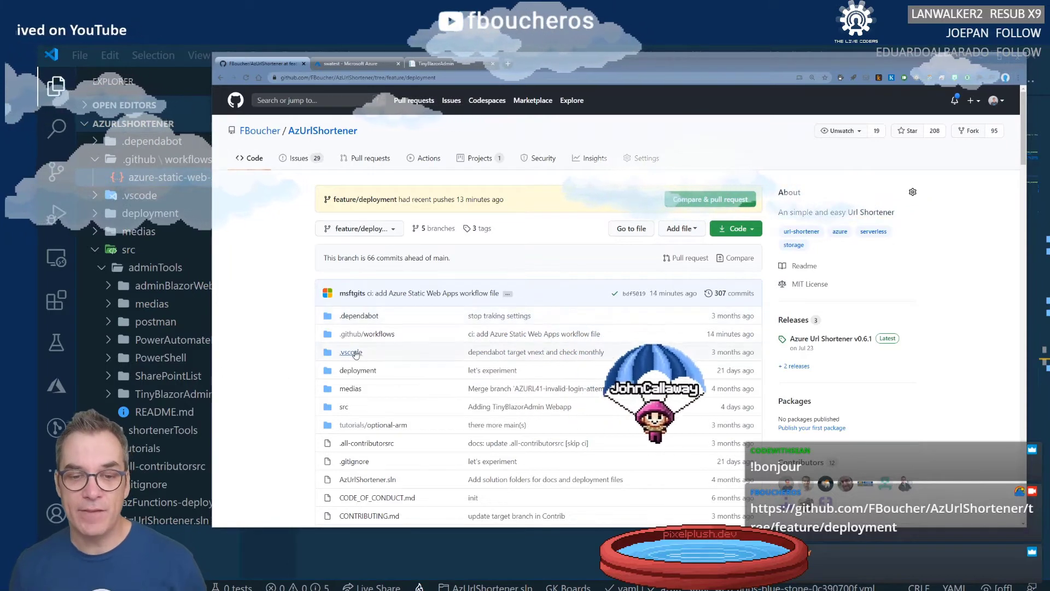
left_click(380, 338)
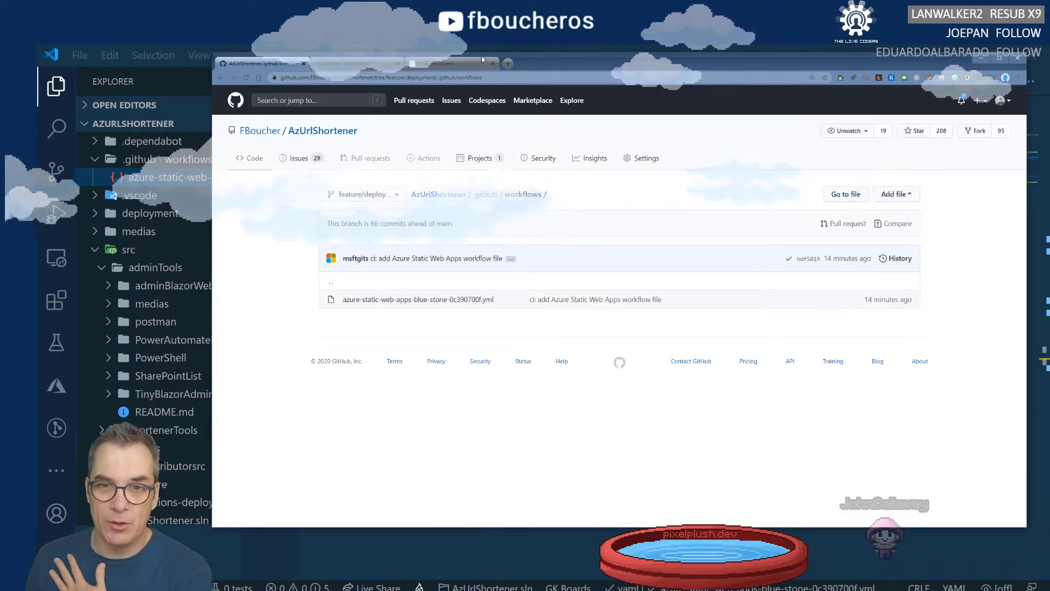
Search Google for "create service principal azure cli" and open the Microsoft Docs az ad sp result in a separate tab.
key("ctrl+t")
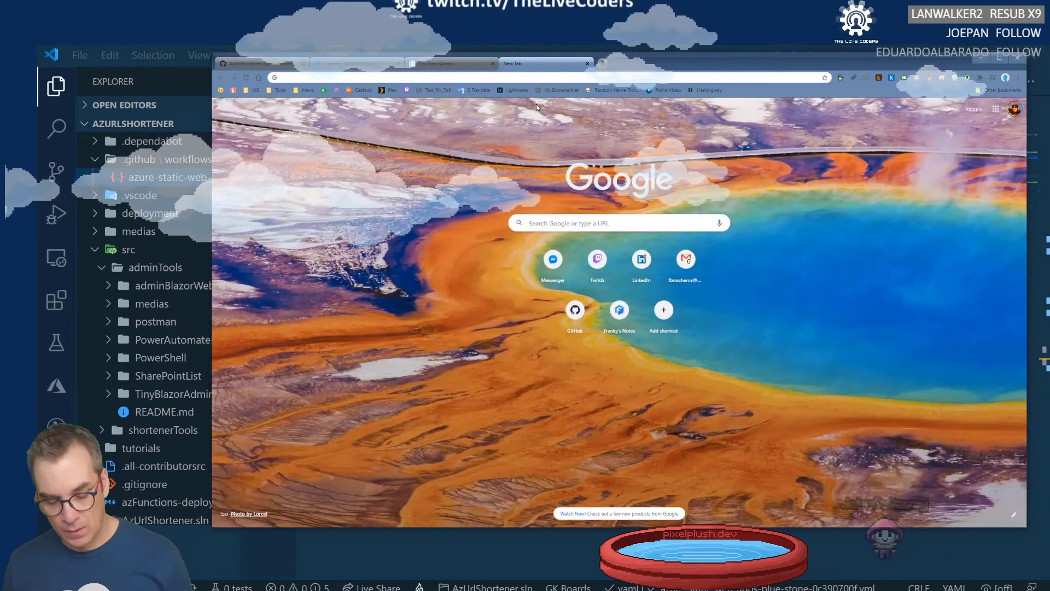
type("cr4eate")
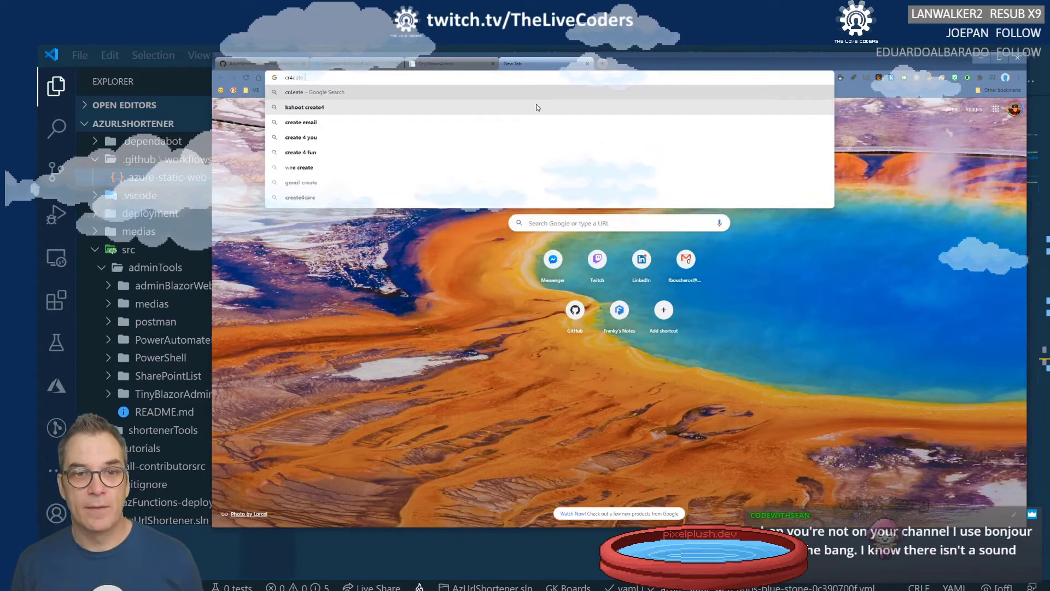
key("BackSpace")
key("BackSpace")
key("BackSpace")
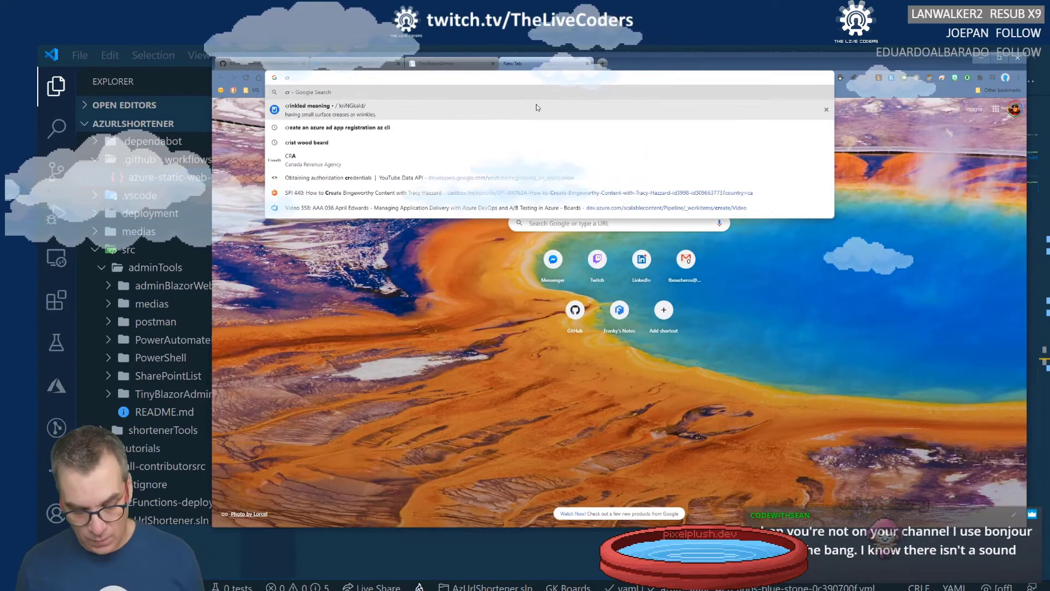
type("eate ser")
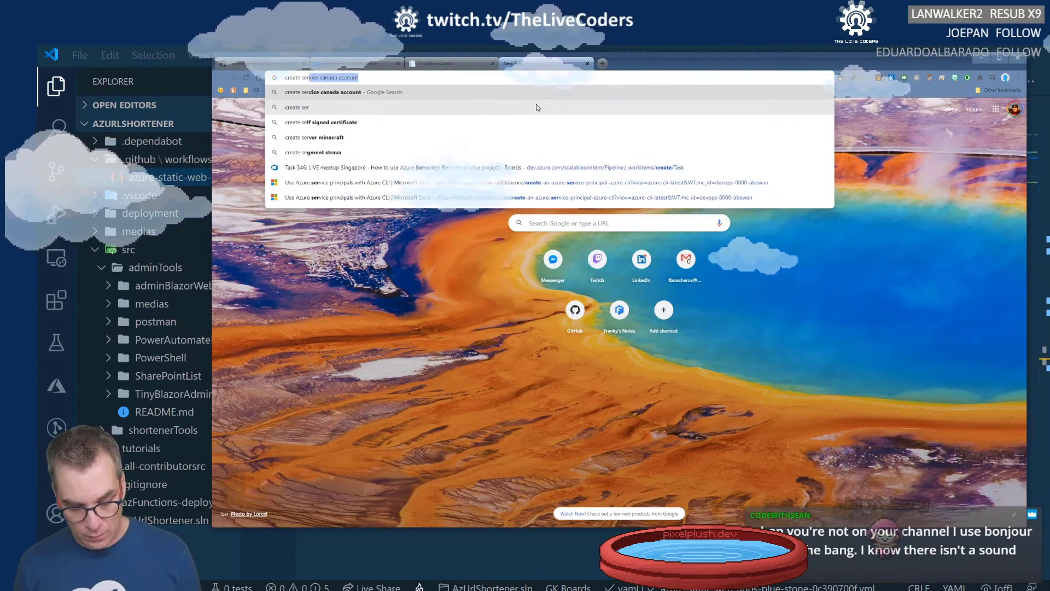
type("vice prin")
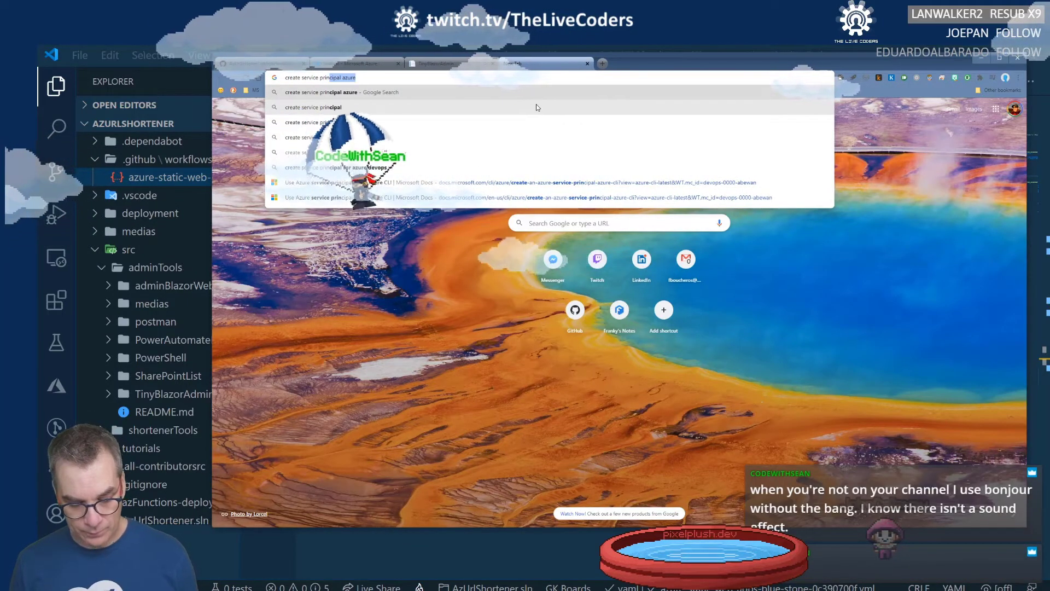
key("Right")
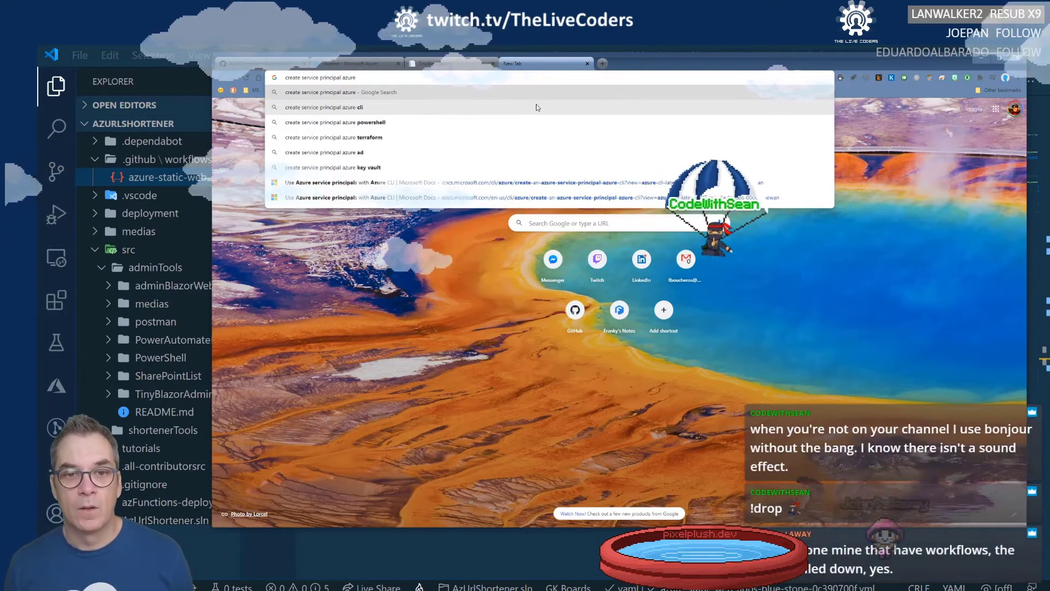
left_click(385, 111)
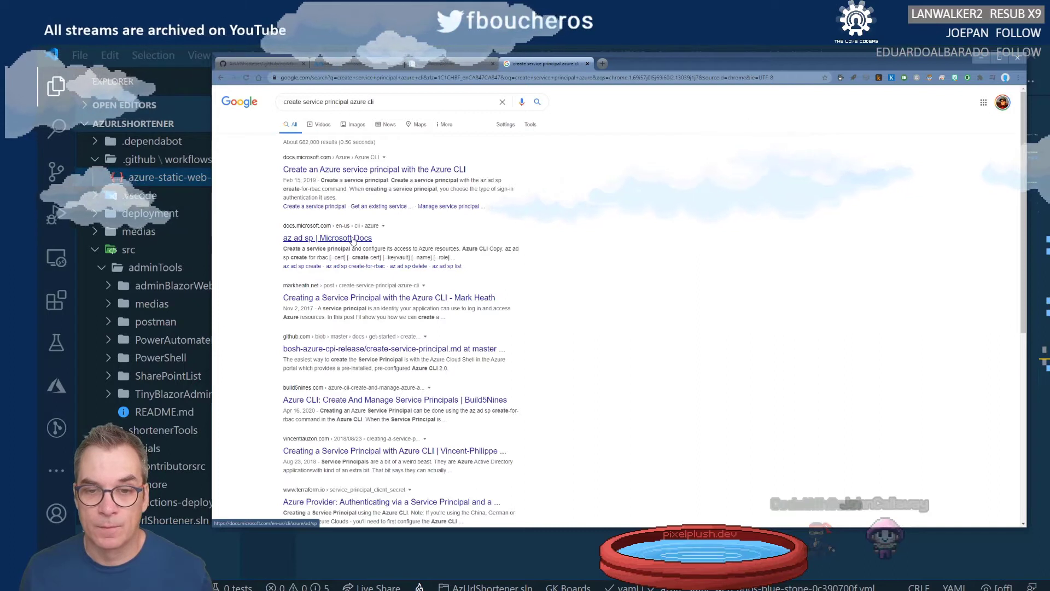
middle_click(353, 240)
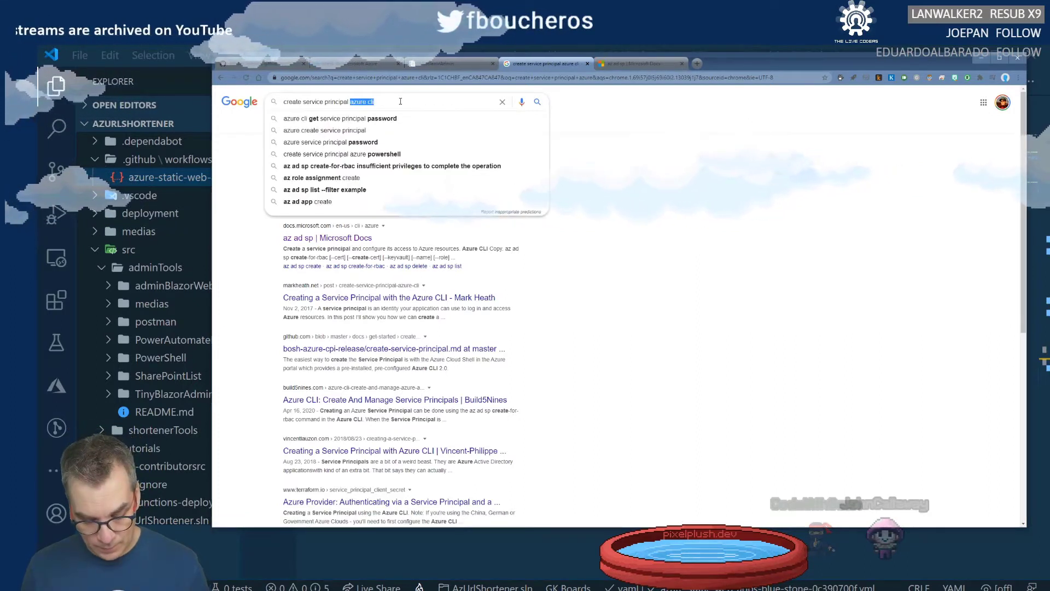
Search Google for "create service principal GitHub action" and open the Microsoft Docs result on Azure Functions in a separate tab.
type("Git")
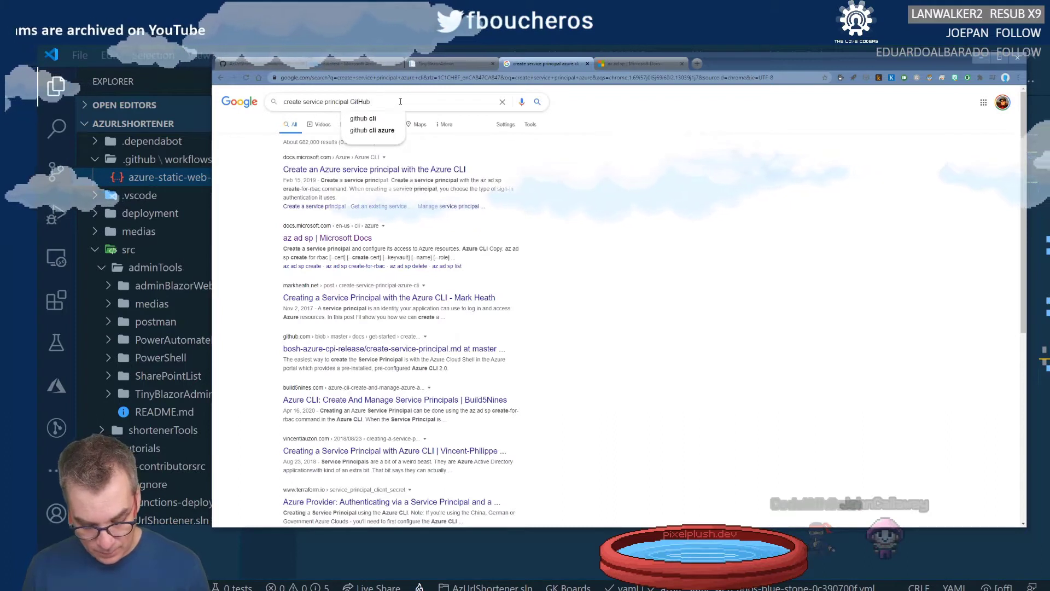
type("Hub")
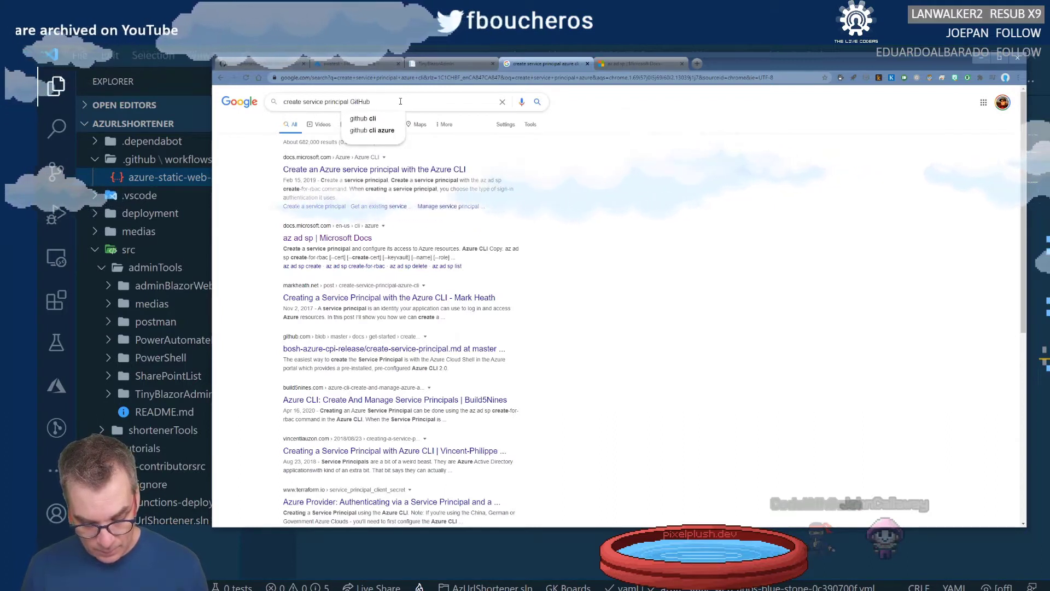
type(" action")
key("Return")
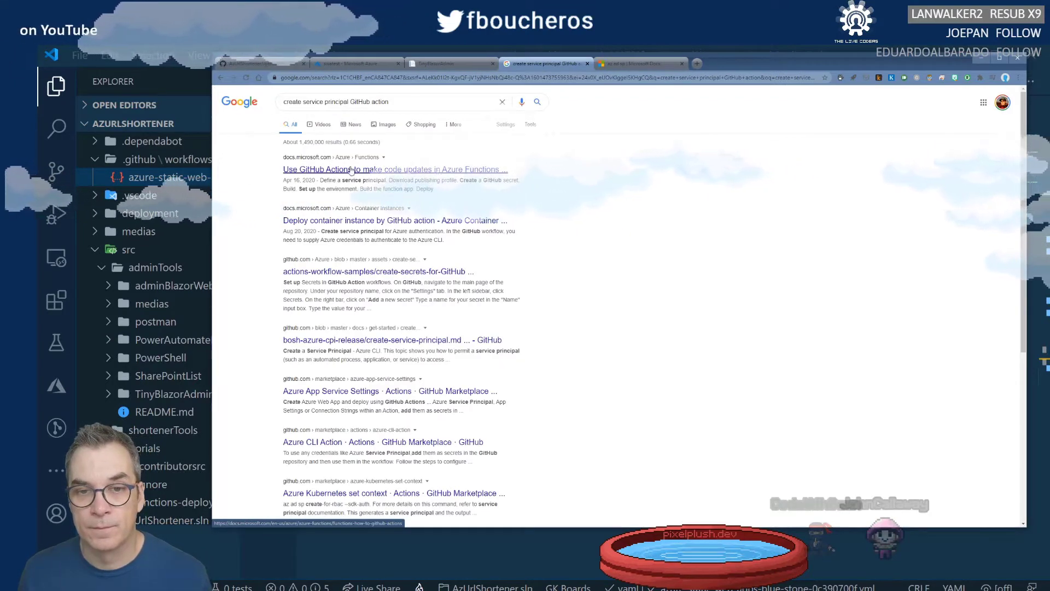
left_click(452, 170)
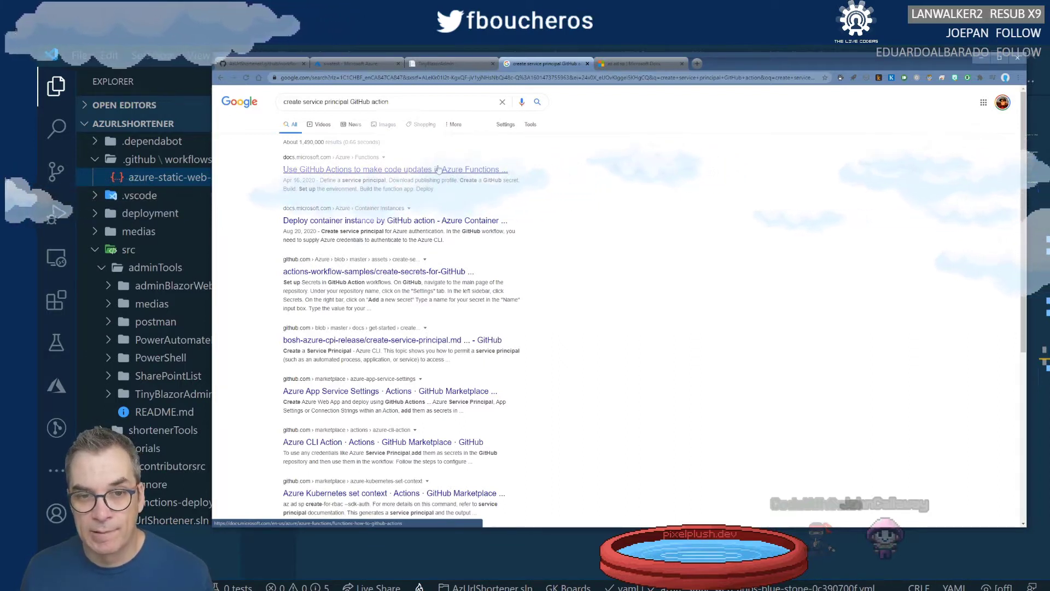
Review the overview of the swatest static web app in the Azure portal and return to its configuration page.
left_click(340, 61)
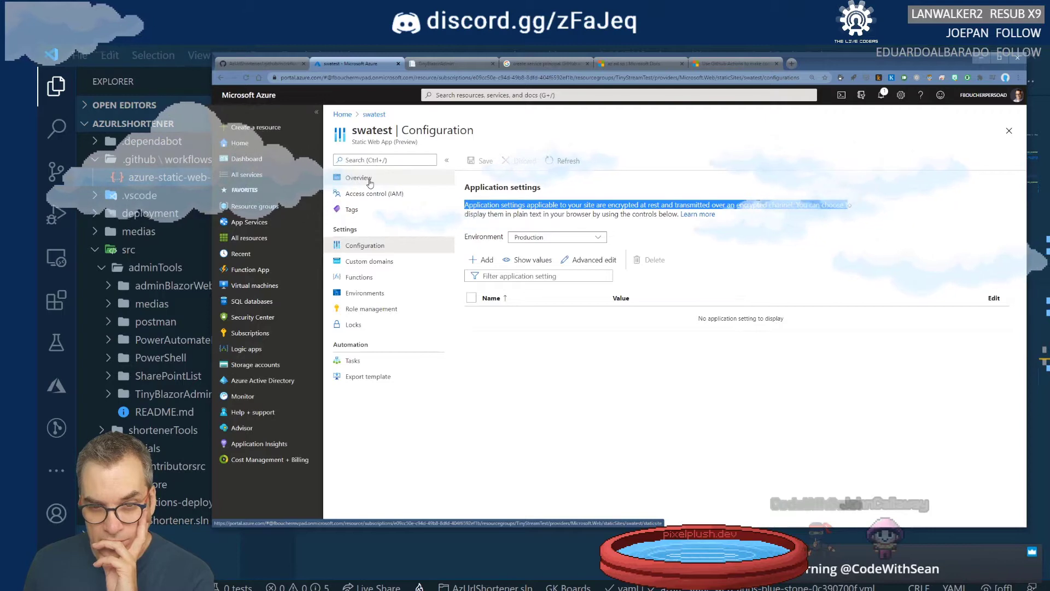
left_click(369, 181)
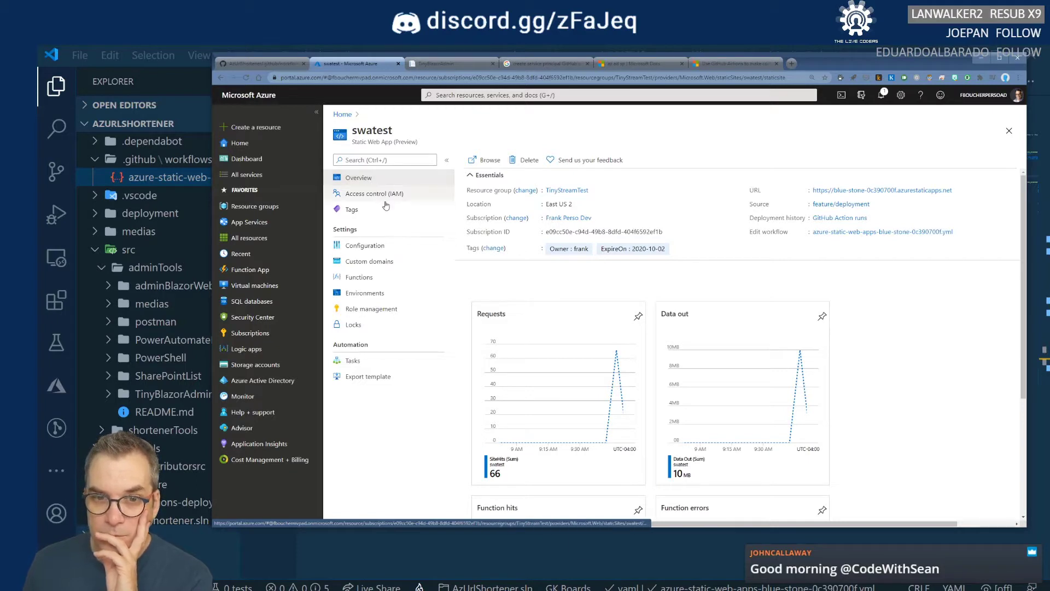
left_click(366, 246)
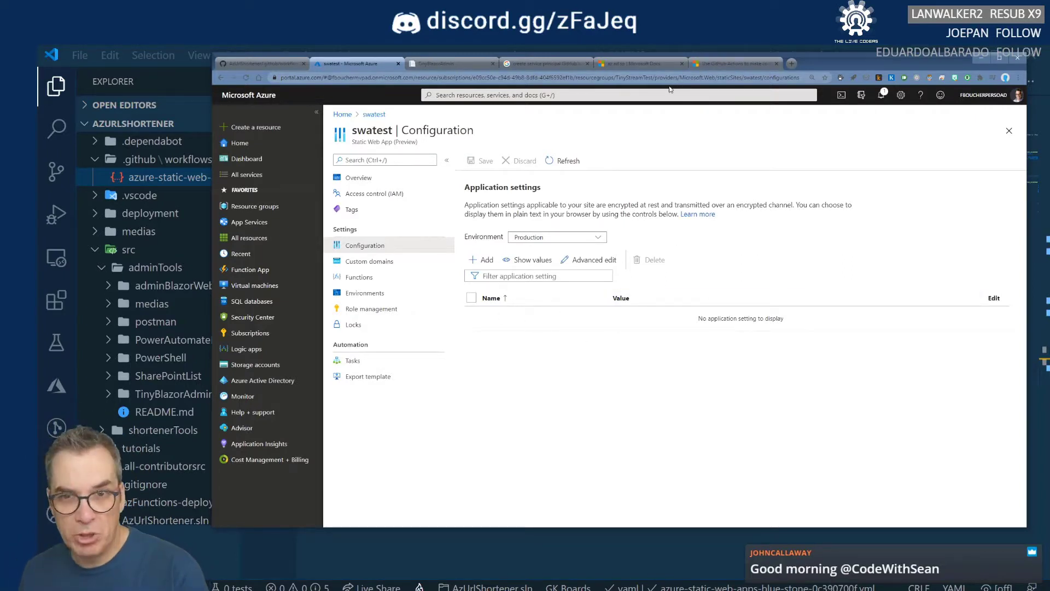
Read the introduction of the GitHub Actions continuous delivery article and the full az ad sp create-for-rbac command.
left_click(719, 65)
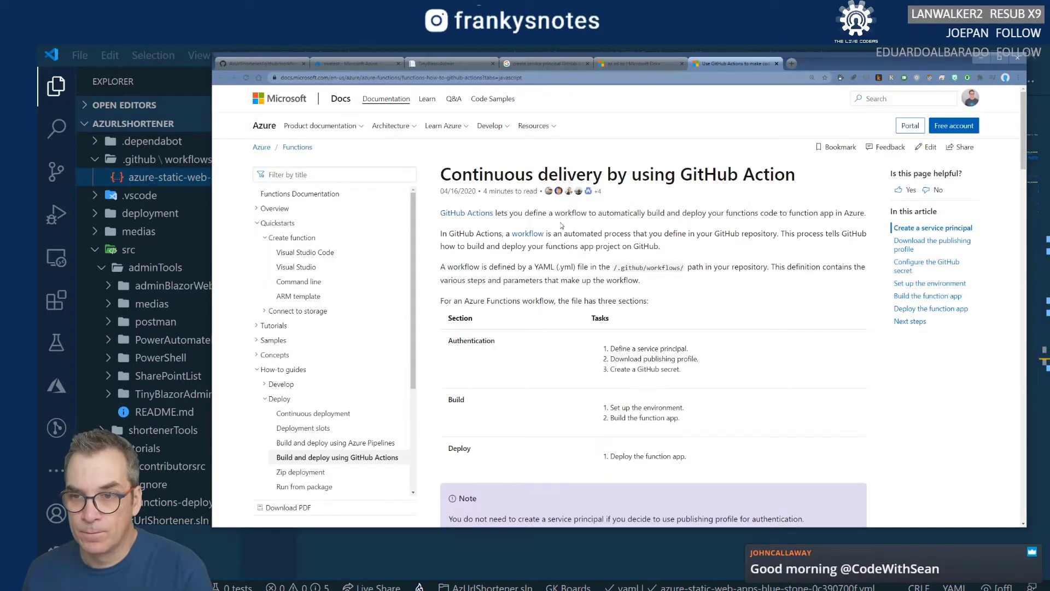
scroll(561, 225, "down", 5)
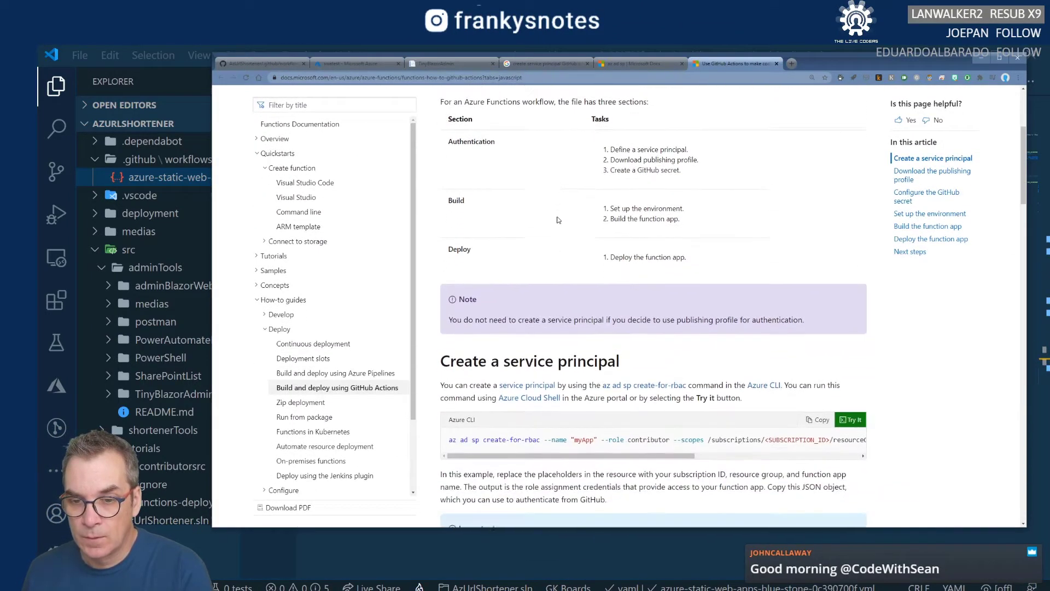
scroll(479, 248, "up", 3)
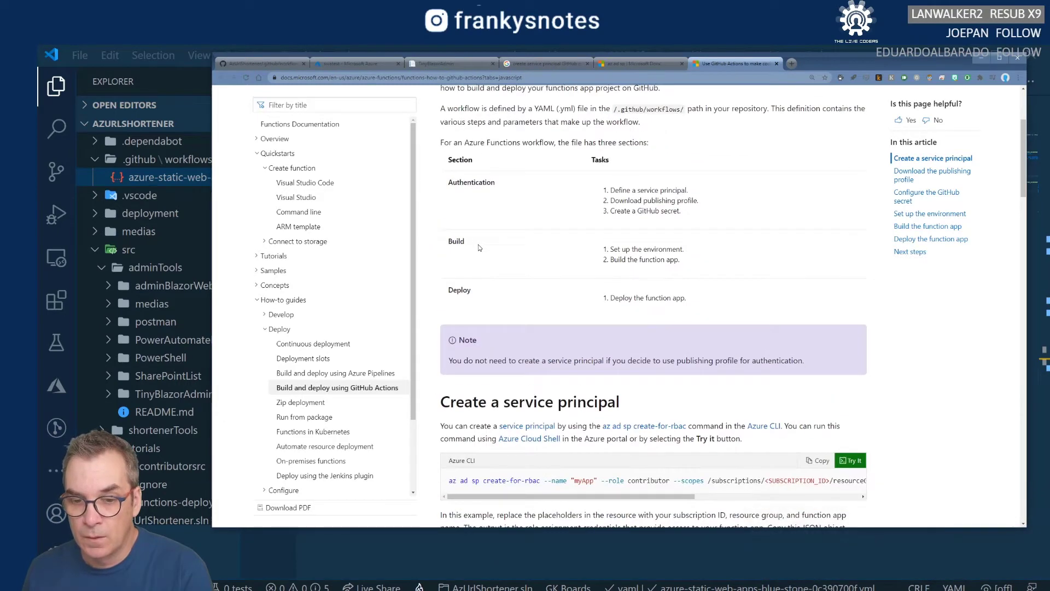
scroll(480, 248, "up", 3)
left_click_drag(458, 174, 742, 202)
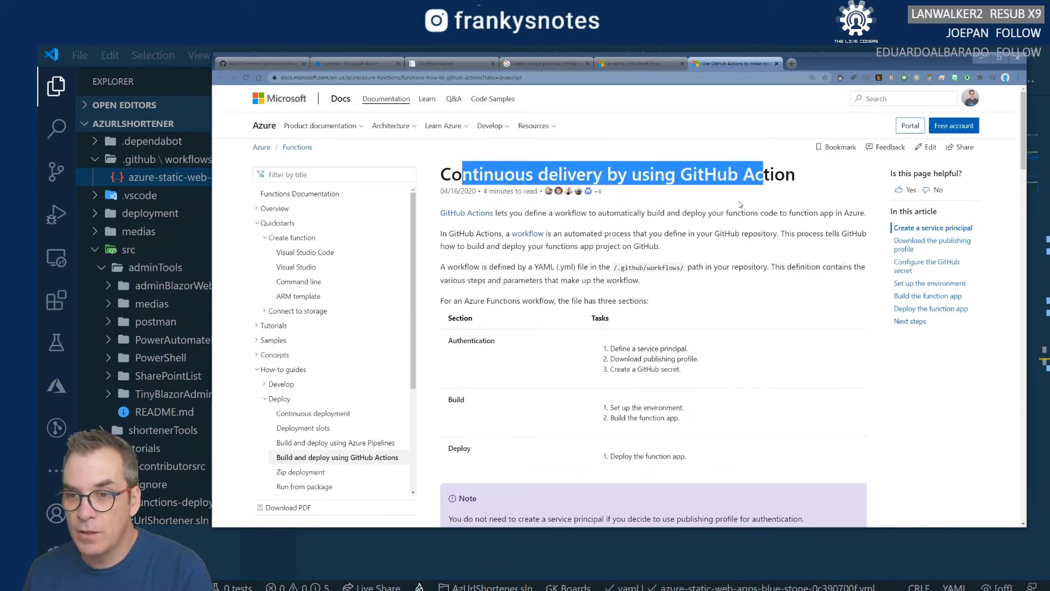
scroll(627, 285, "down", 2)
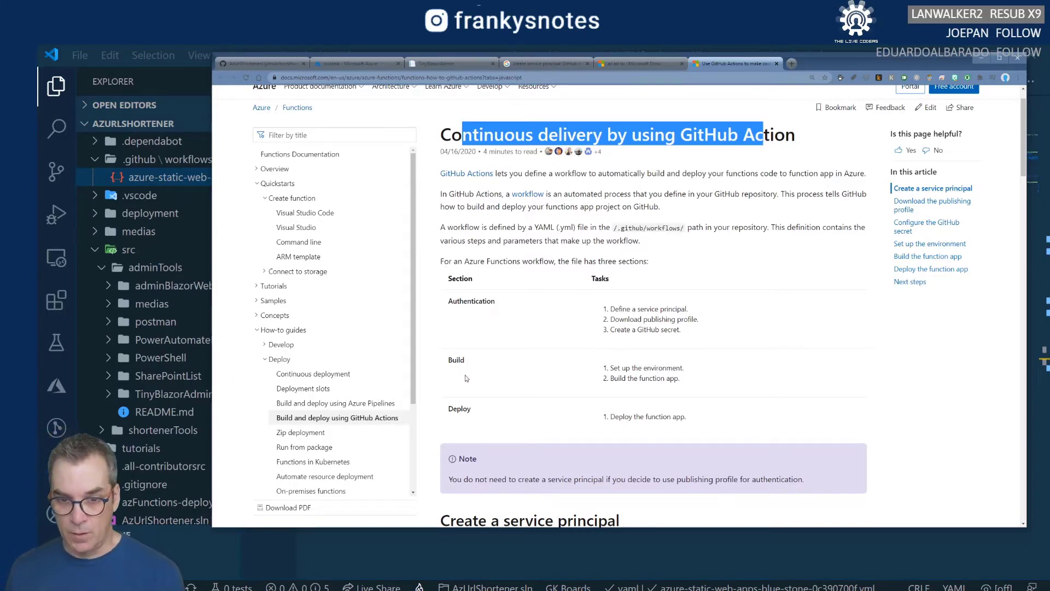
scroll(615, 416, "down", 4)
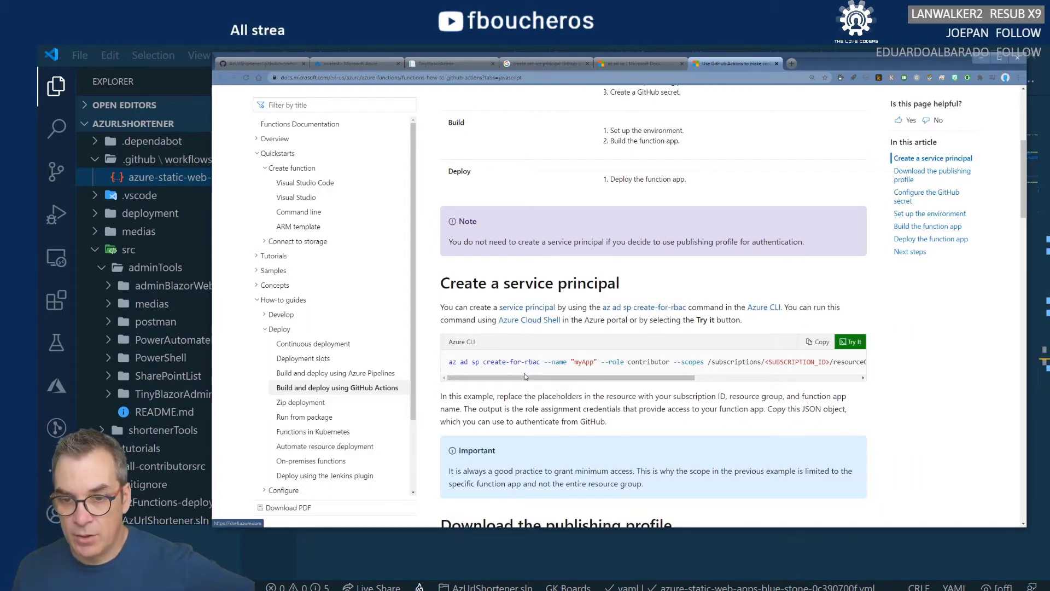
left_click_drag(522, 380, 560, 381)
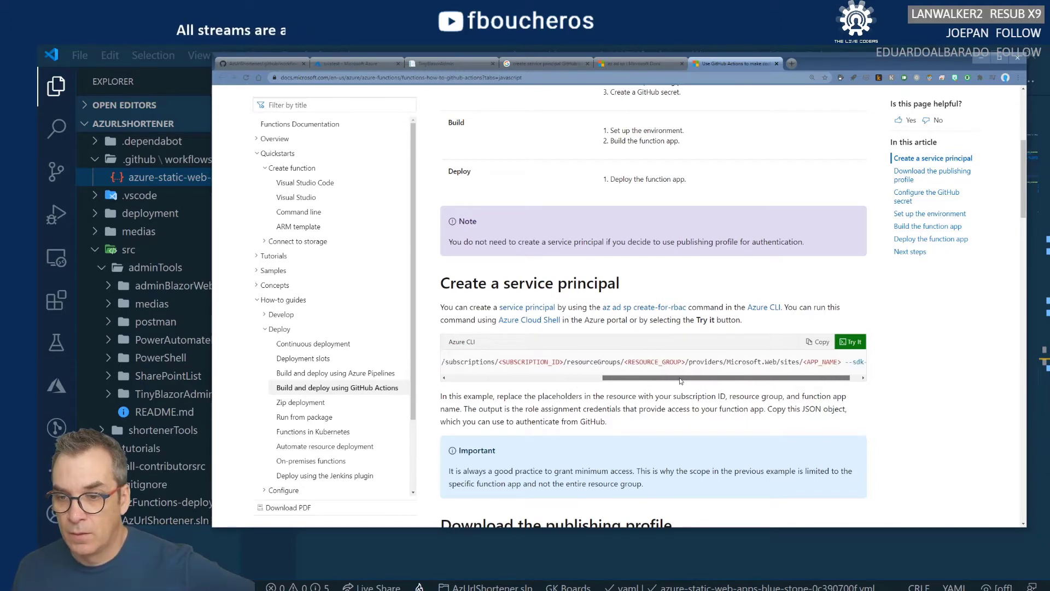
left_click_drag(718, 381, 506, 379)
Read the article's sections on the publishing profile, GitHub secret, environment setup, build and deployment of the function app.
scroll(506, 378, "down", 5)
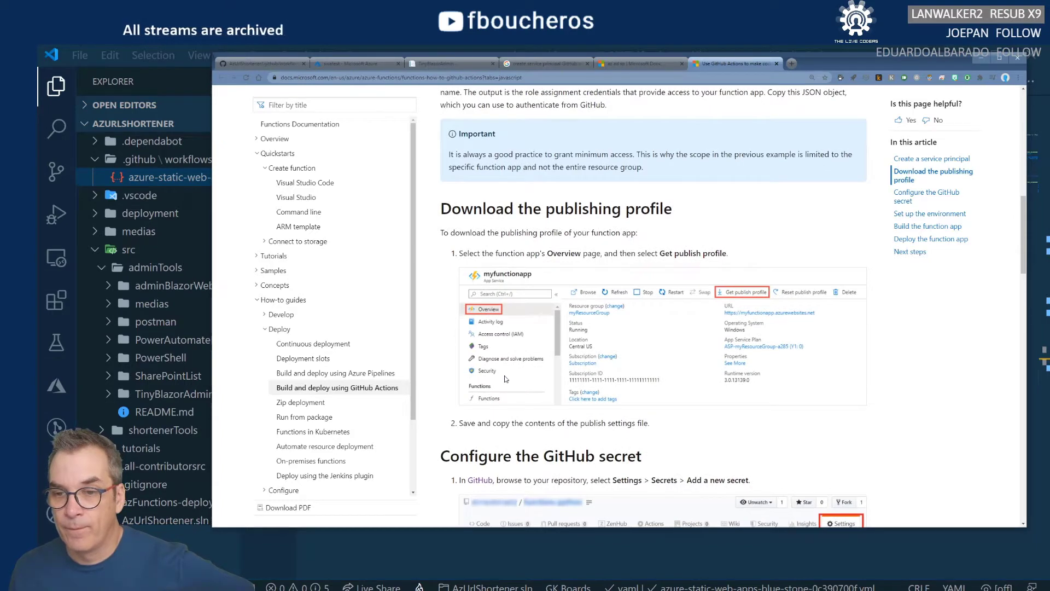
scroll(506, 378, "down", 10)
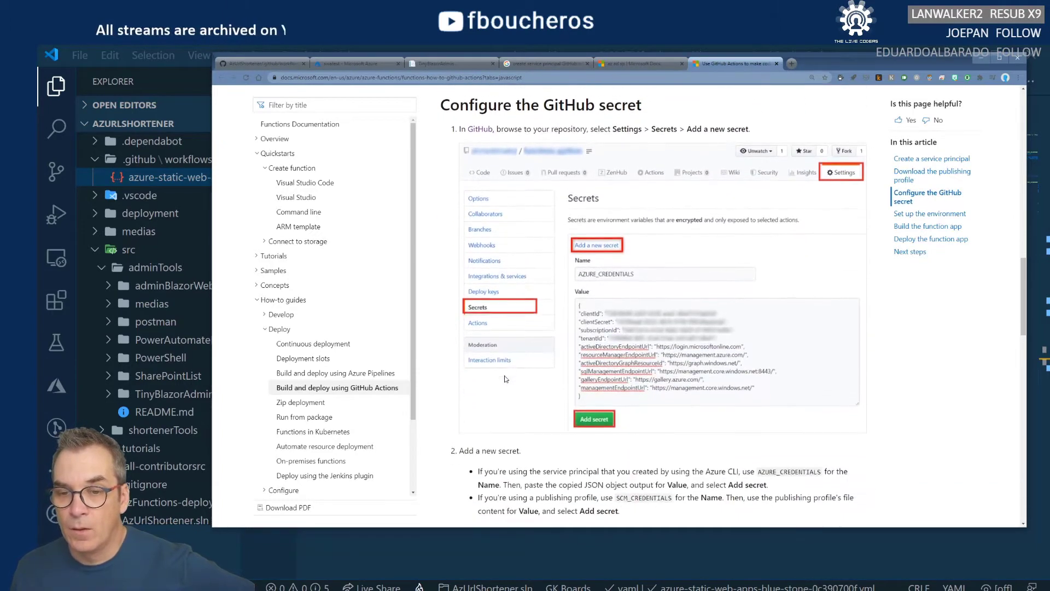
scroll(562, 370, "down", 3)
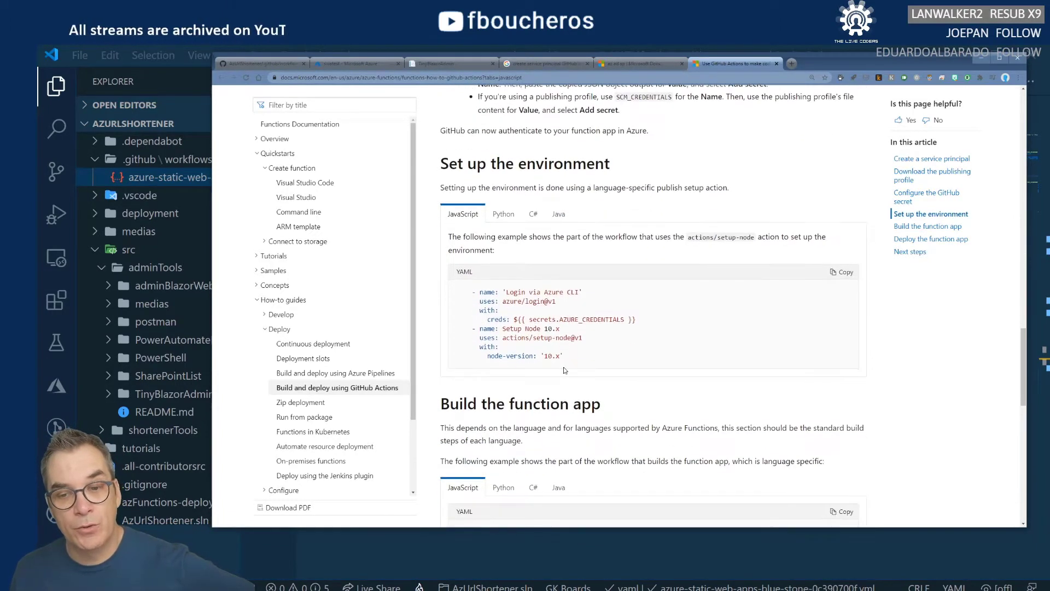
scroll(567, 370, "down", 4)
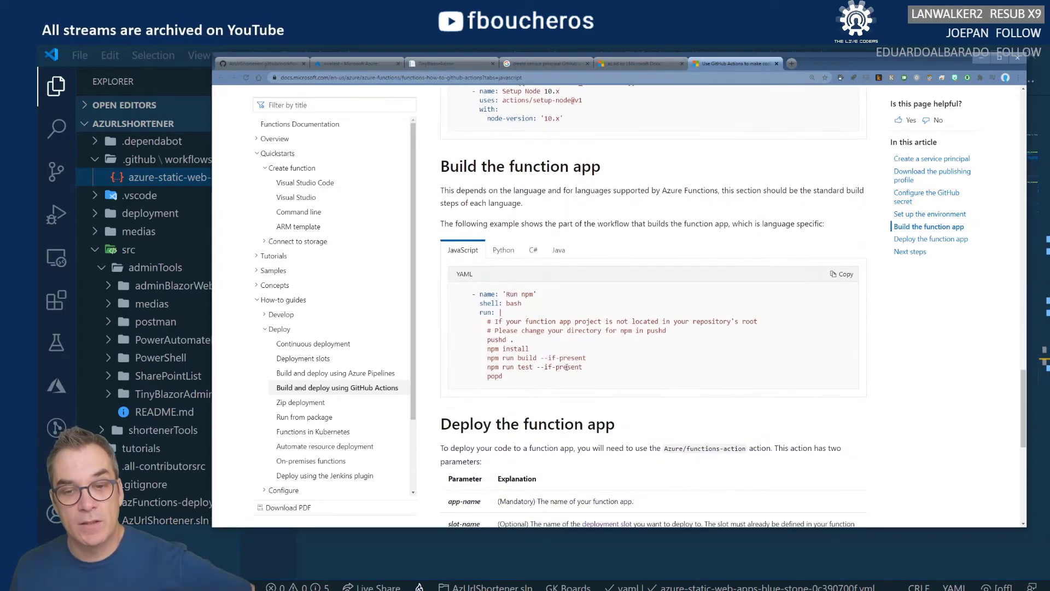
scroll(566, 367, "down", 1)
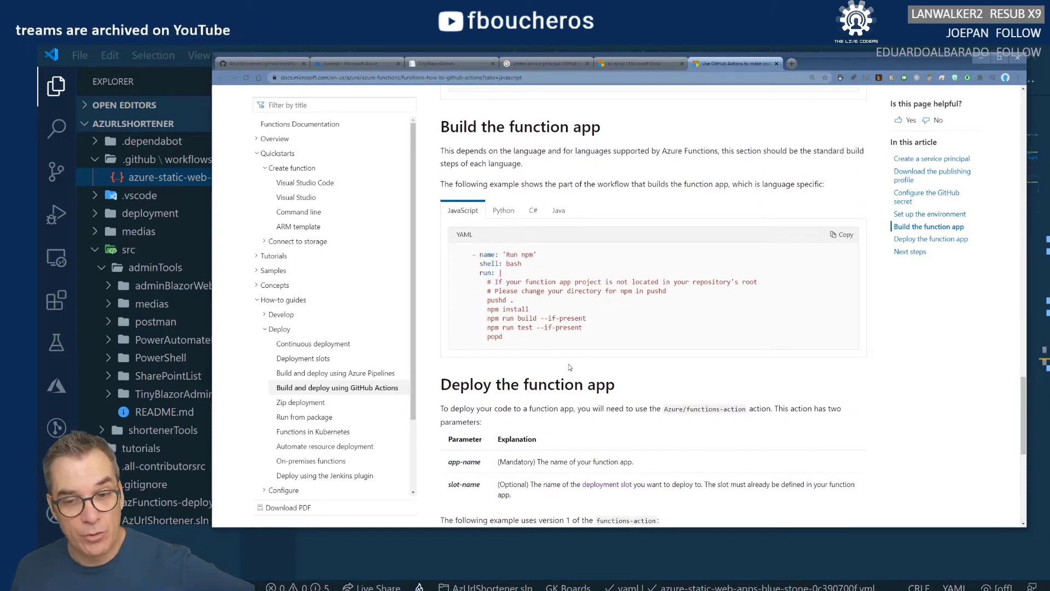
scroll(570, 368, "down", 5)
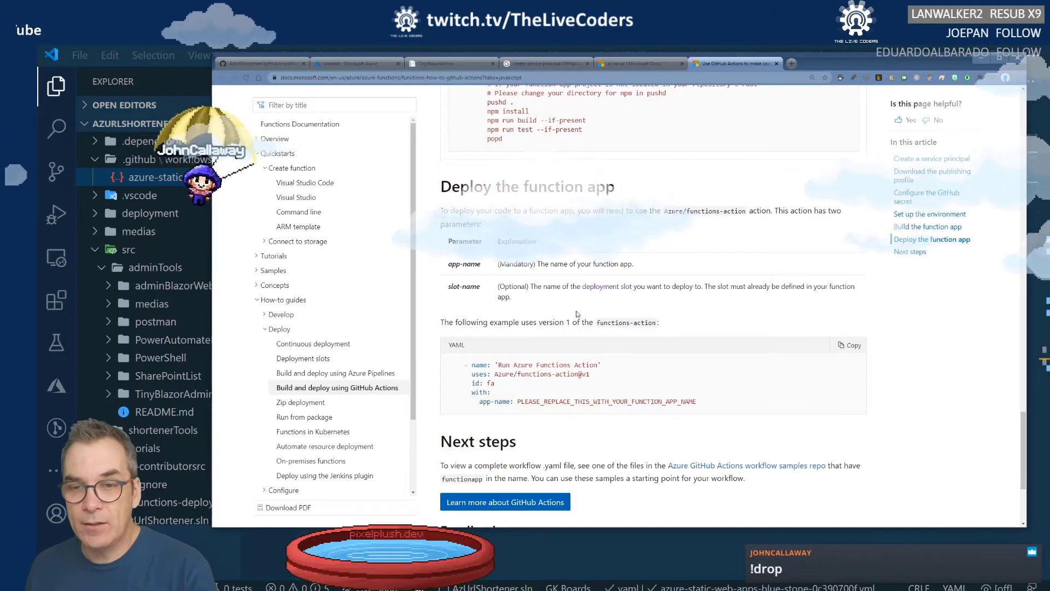
Go back to the service principal section and examine the role, scopes and sdk-auth parts of the create-for-rbac command.
scroll(578, 314, "up", 15)
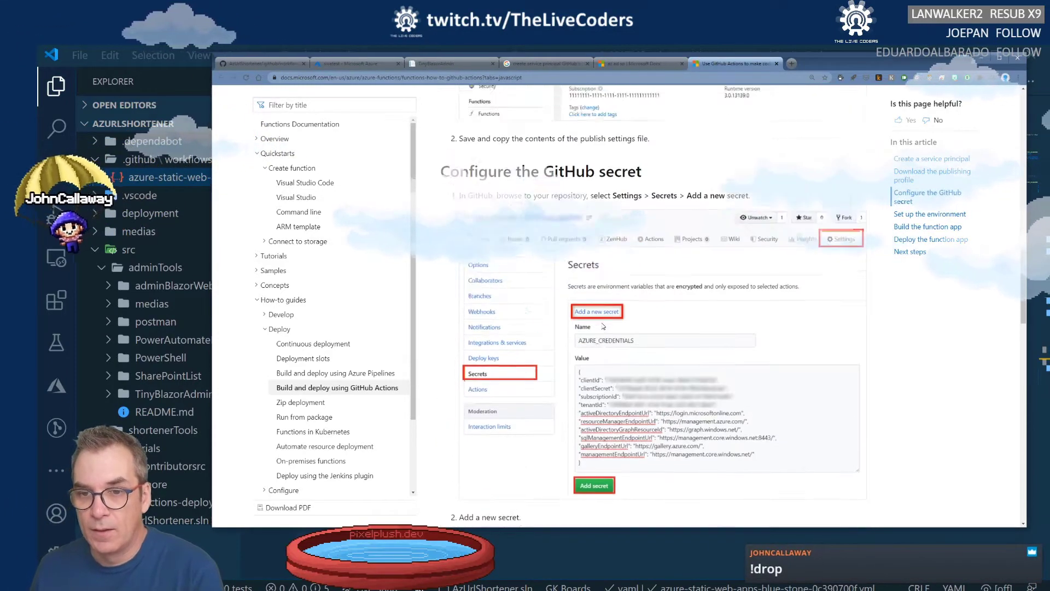
scroll(603, 327, "up", 5)
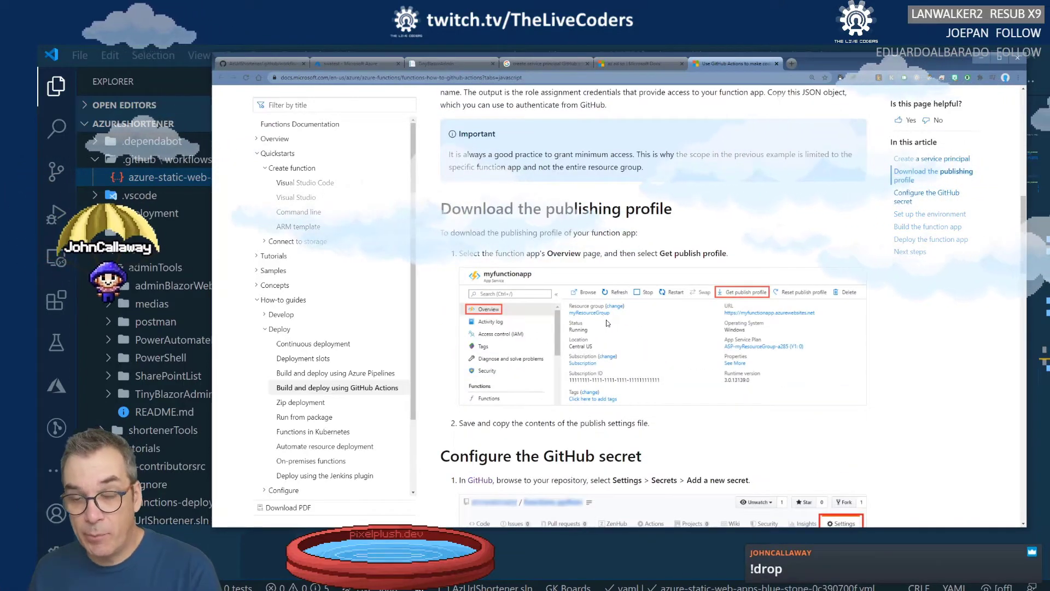
scroll(606, 323, "up", 4)
scroll(606, 323, "down", 8)
scroll(606, 323, "up", 7)
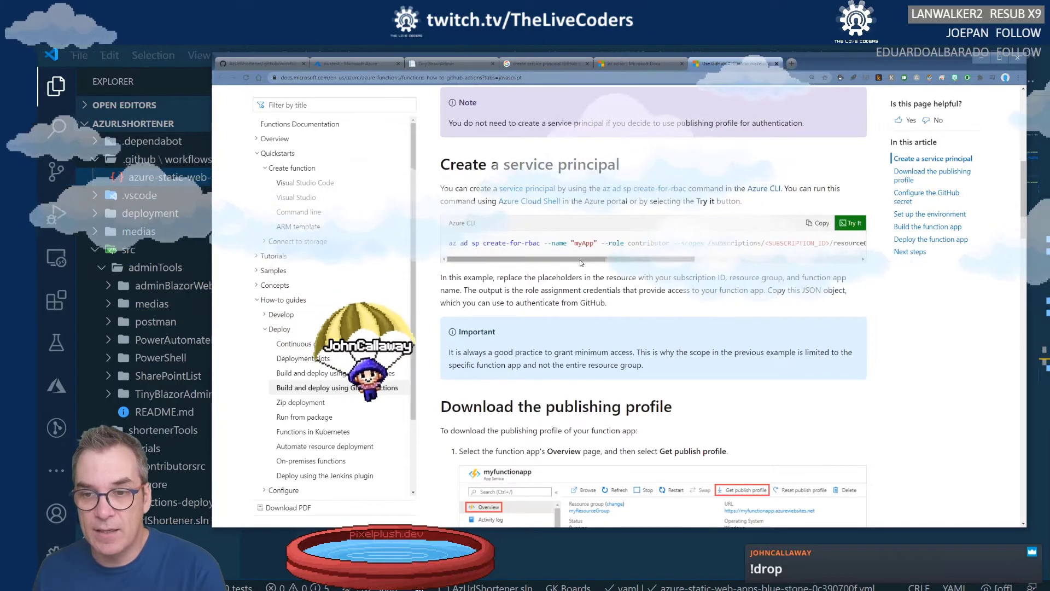
left_click_drag(581, 263, 675, 261)
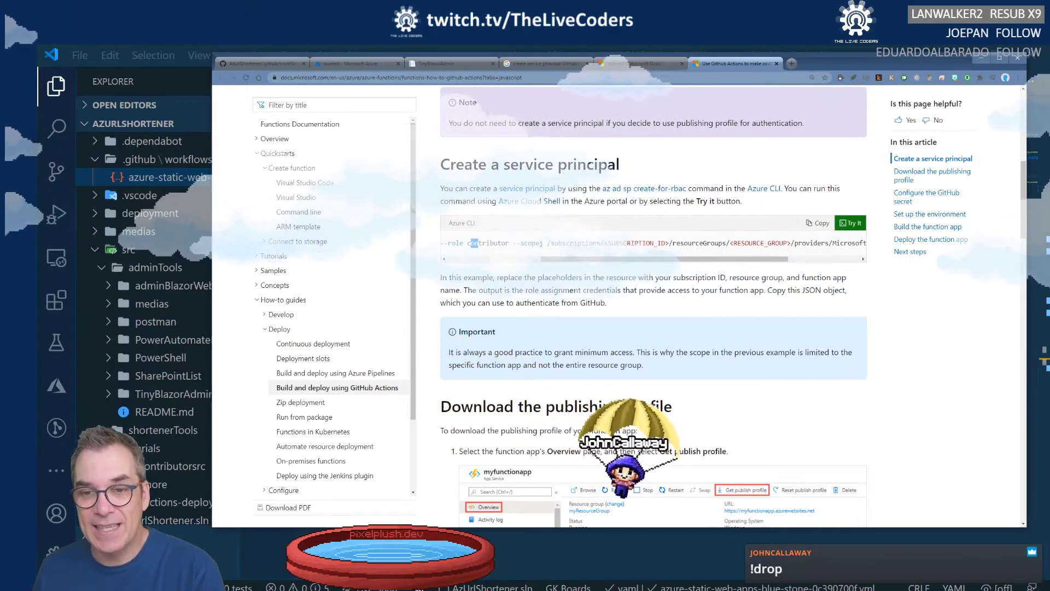
left_click_drag(513, 243, 609, 260)
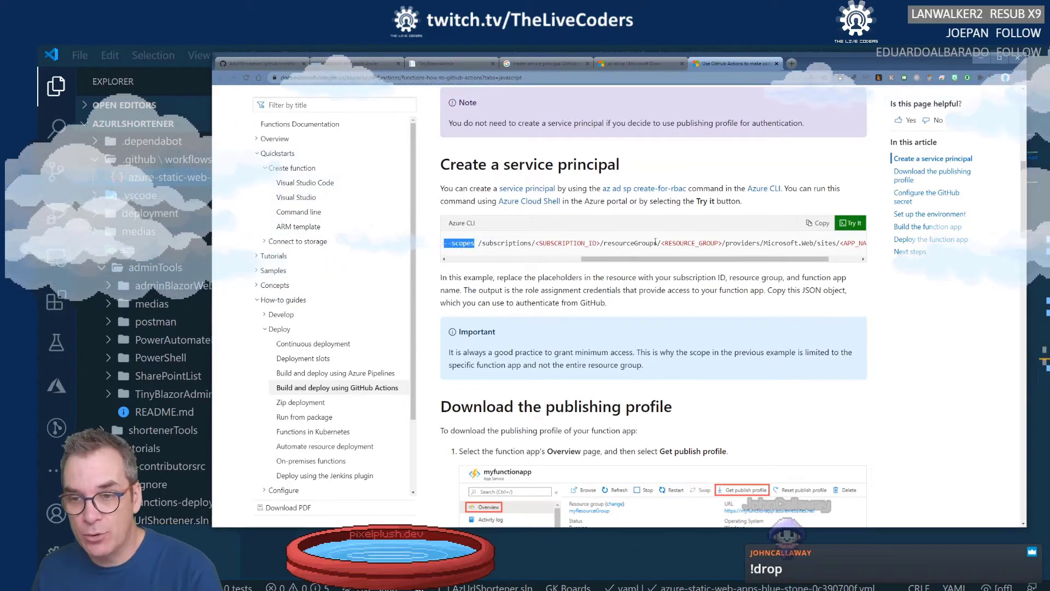
left_click_drag(746, 258, 777, 258)
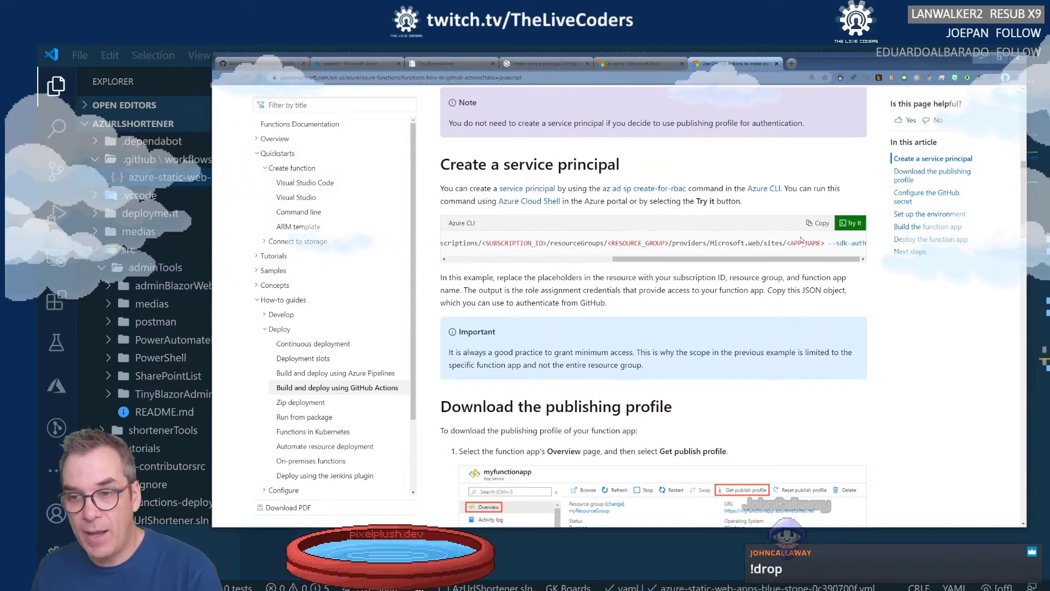
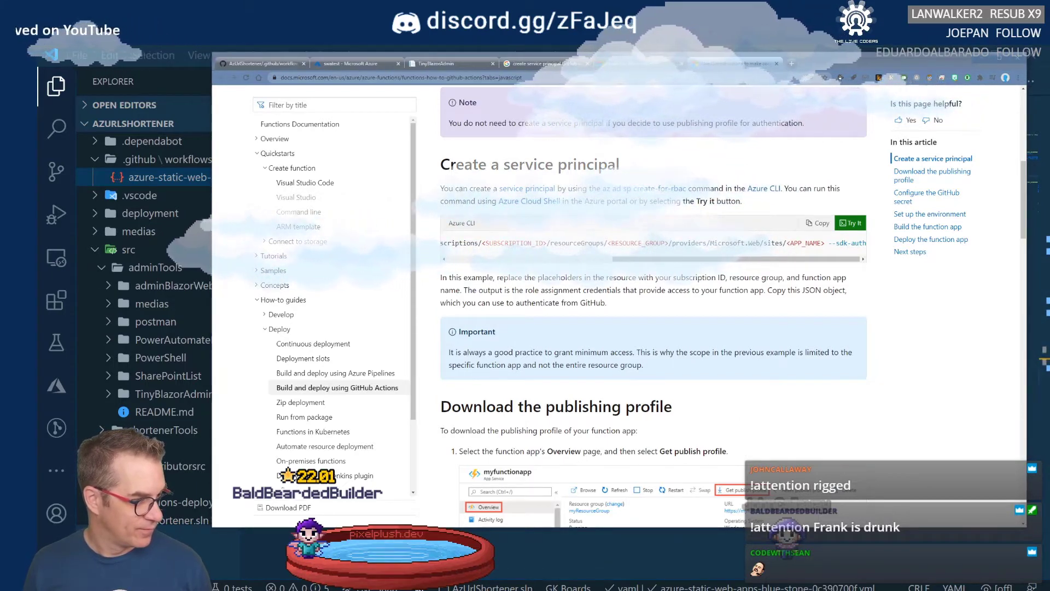
Switch to the terminal running CloudBot and check its output for the generated attention images.
key("alt+Tab")
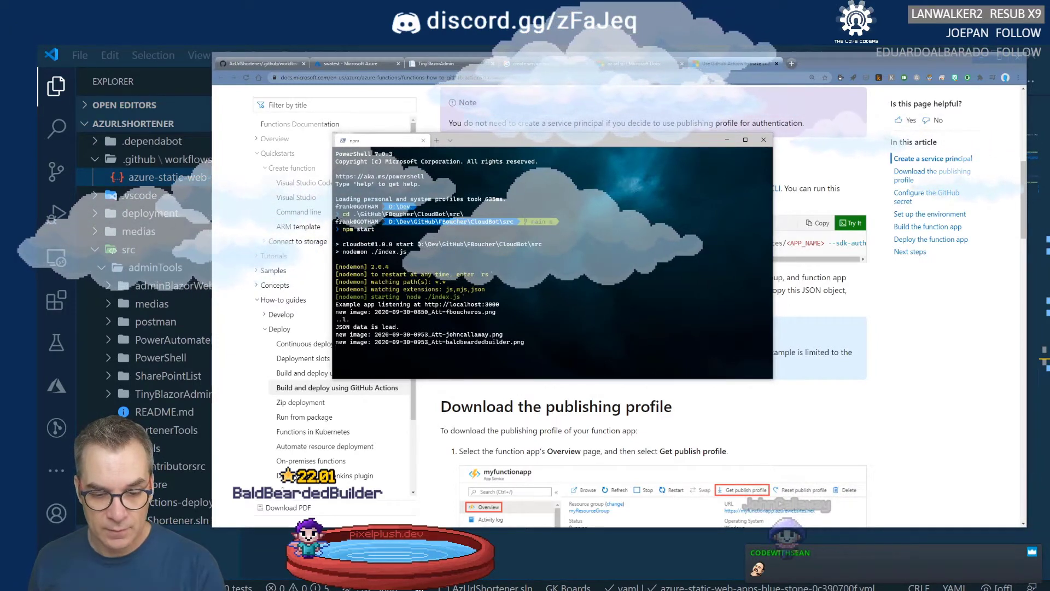
right_click(38, 538)
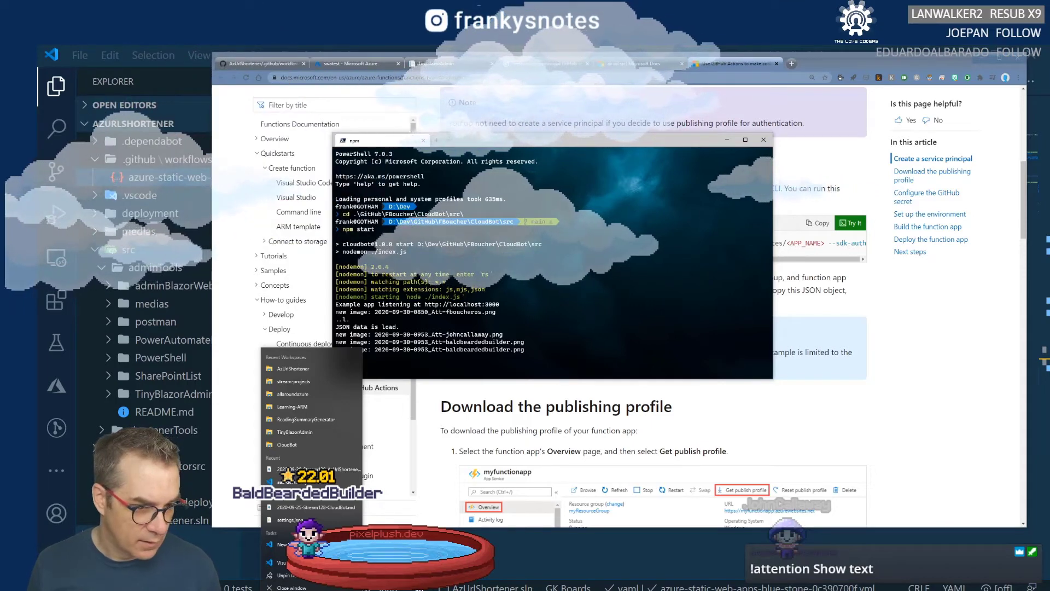
key("Escape")
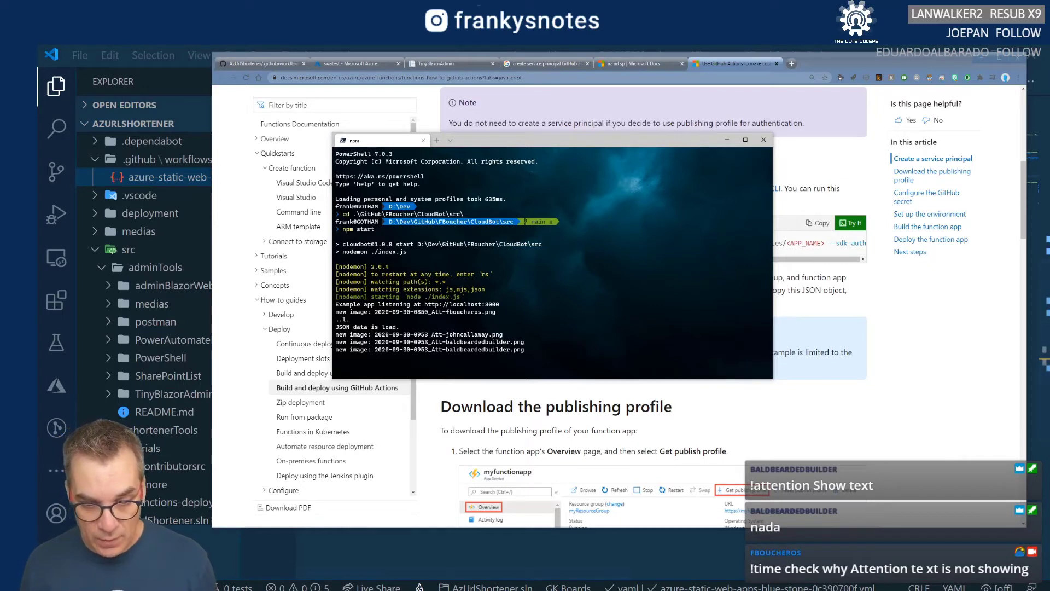
Open the CloudBot workspace in a maximized Visual Studio Code window, widen the file explorer and browse to public/medias/generated.
right_click(312, 589)
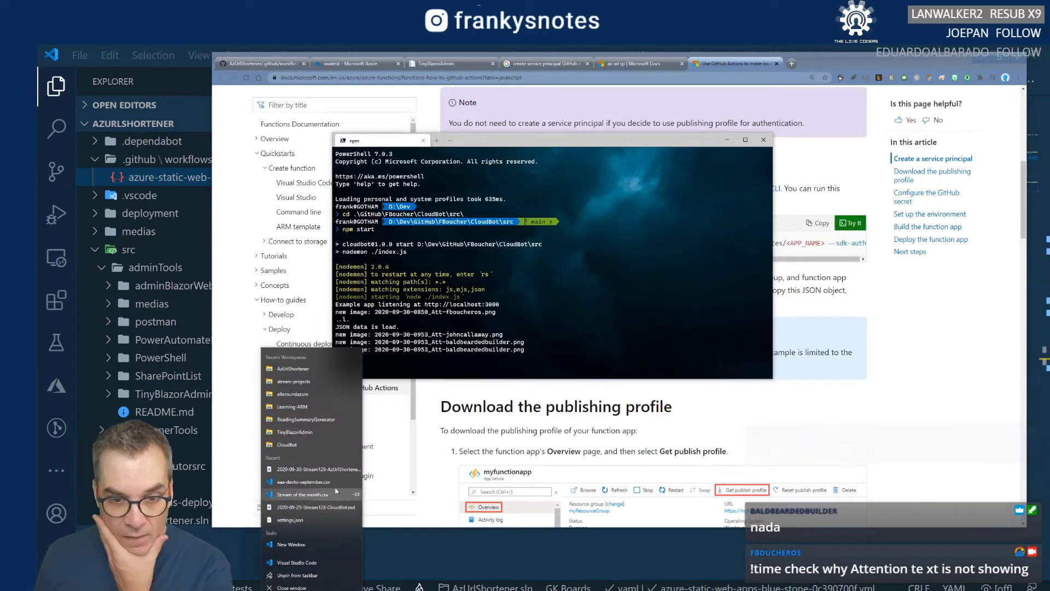
left_click(292, 446)
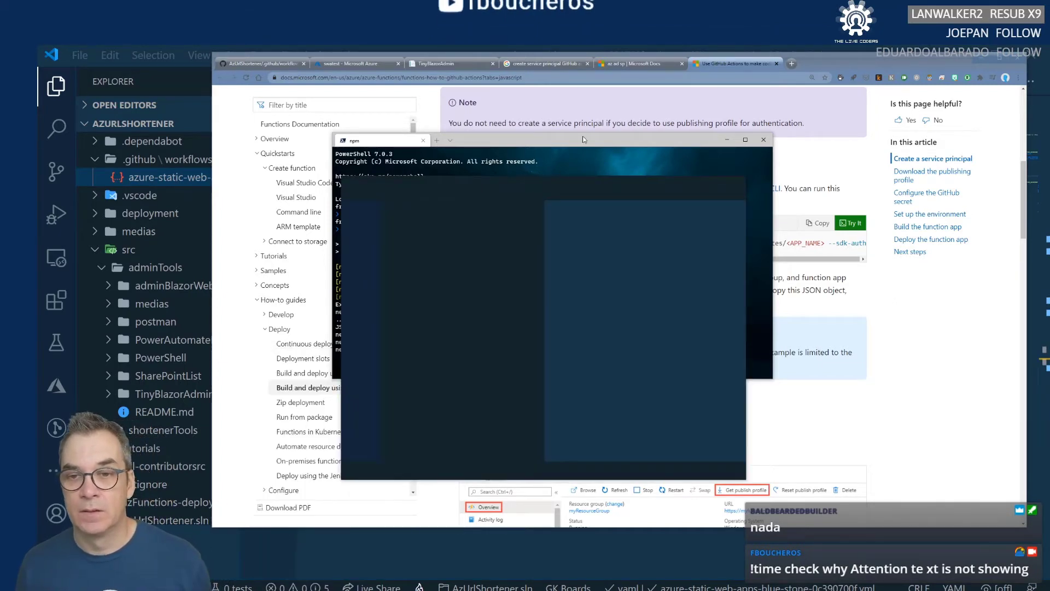
key("alt+Tab")
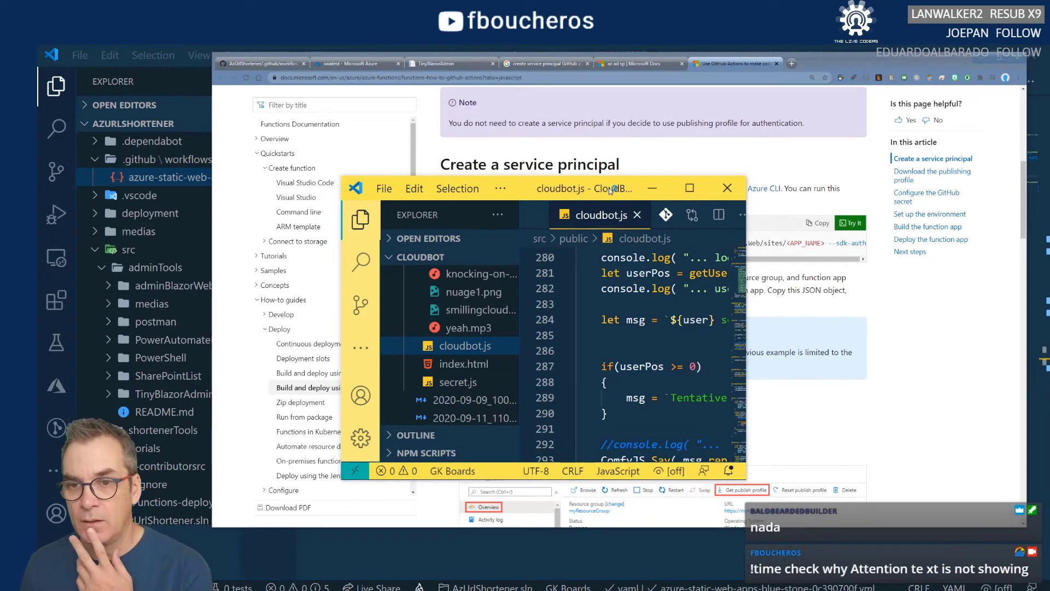
double_click(585, 191)
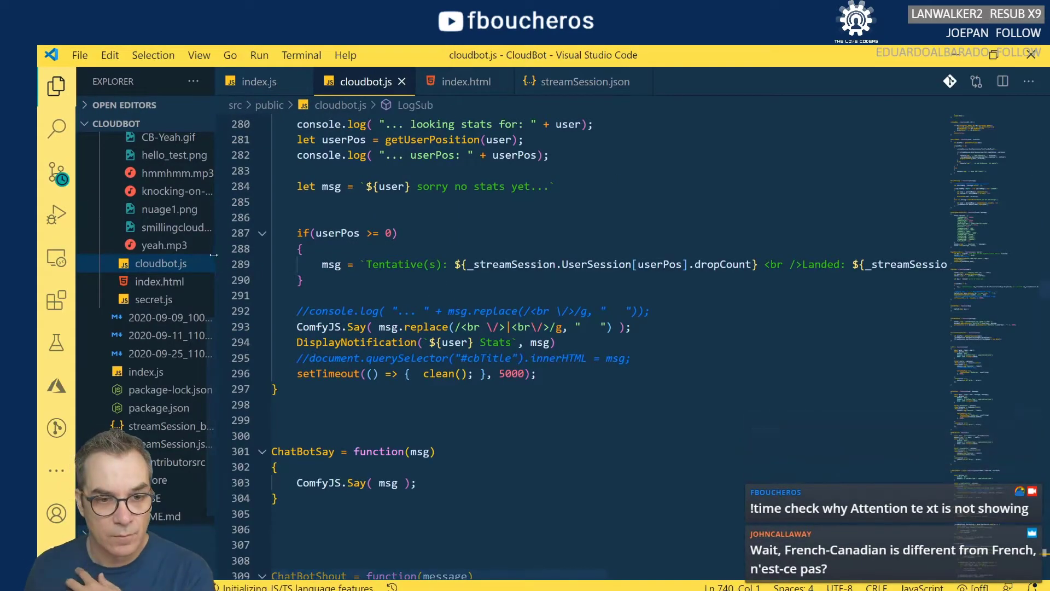
left_click_drag(215, 298, 313, 311)
scroll(236, 328, "up", 5)
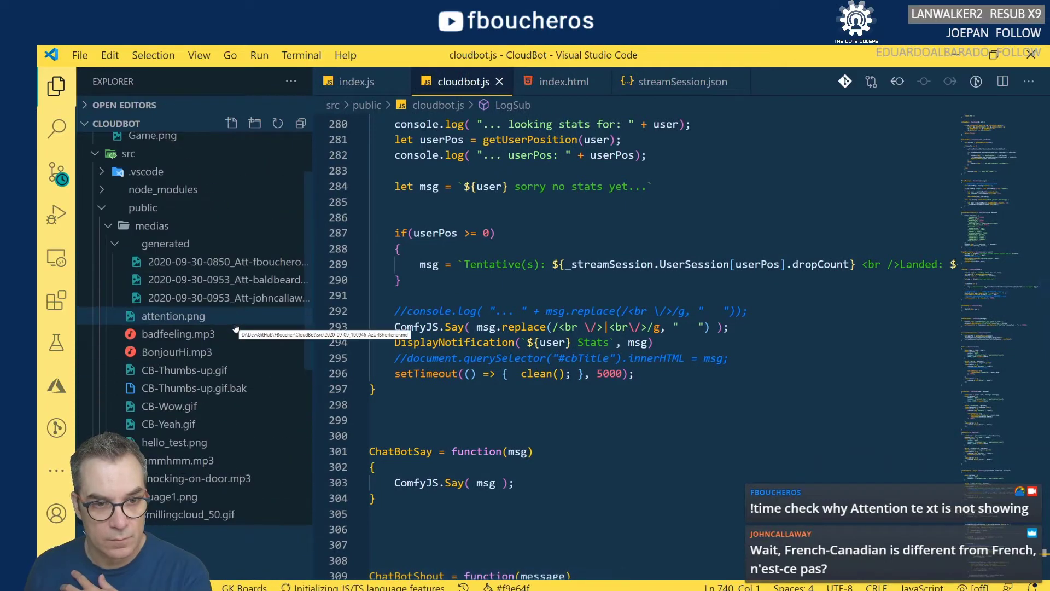
Preview the three generated attention images in public/medias/generated and look through the other files in the medias folder.
left_click(188, 267)
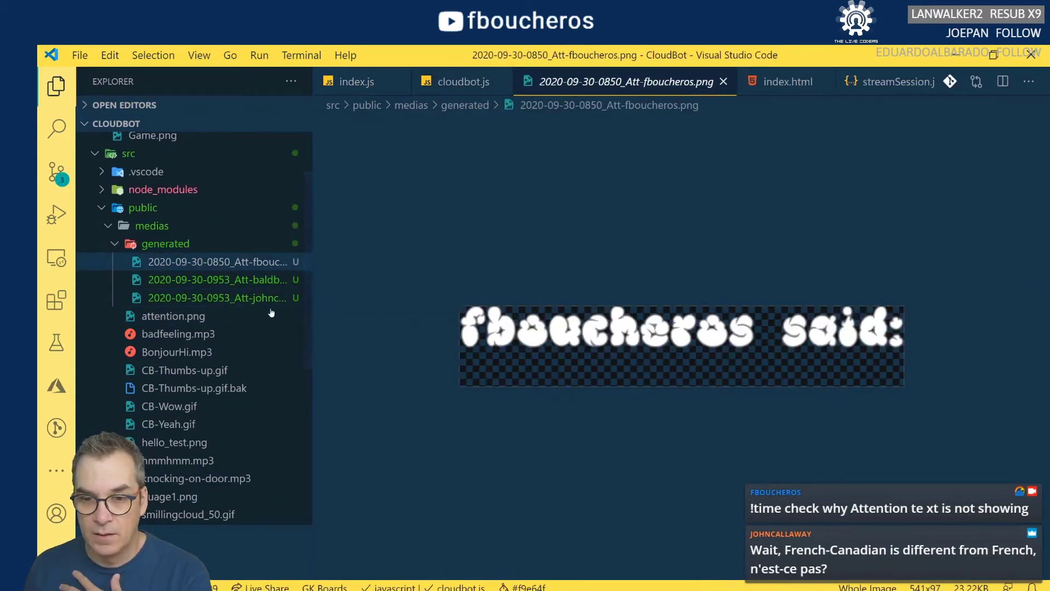
left_click(211, 280)
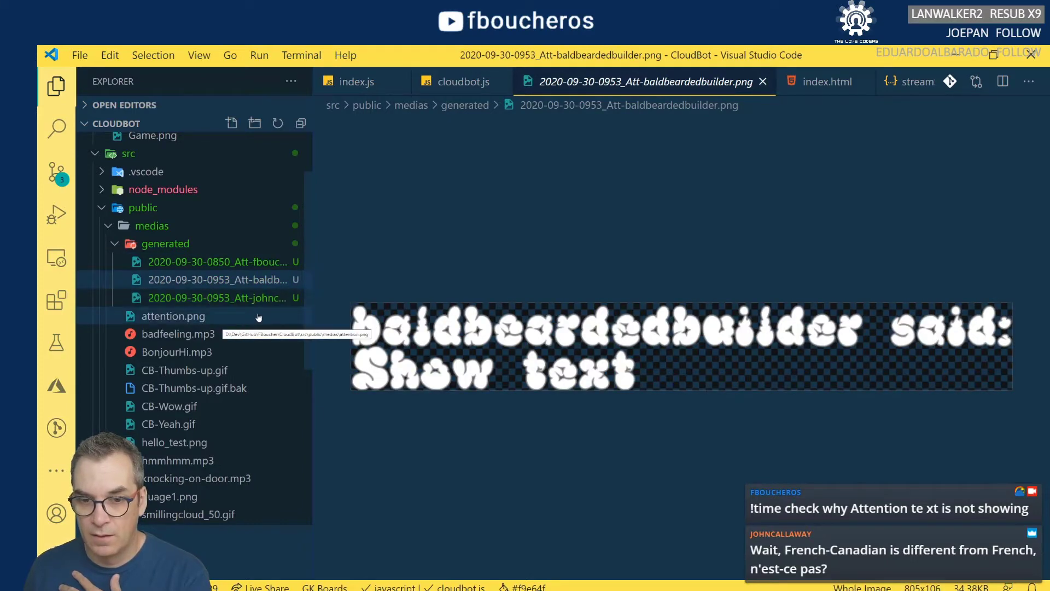
left_click(239, 298)
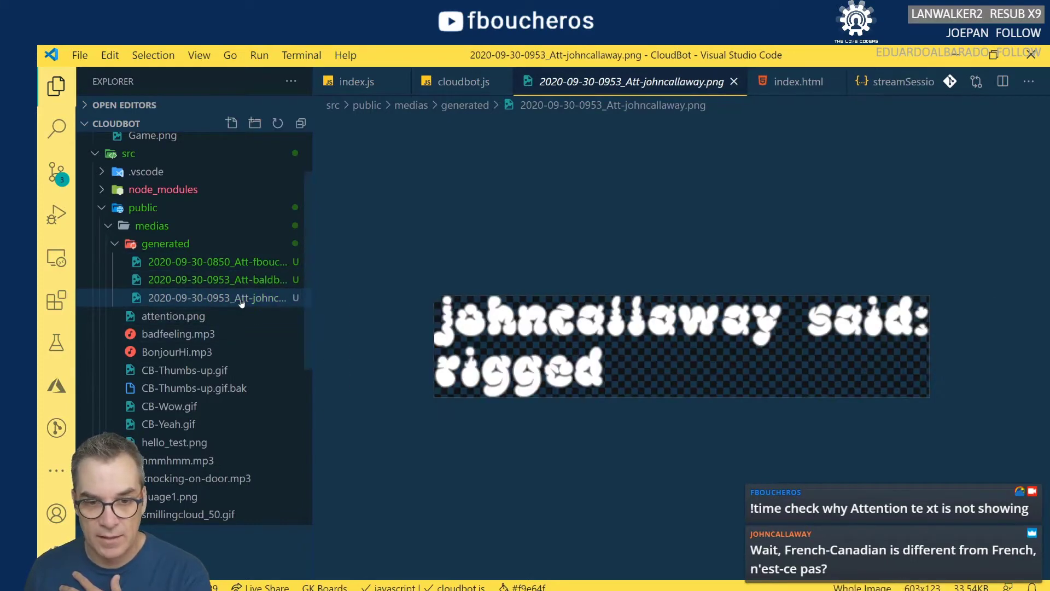
left_click(230, 263)
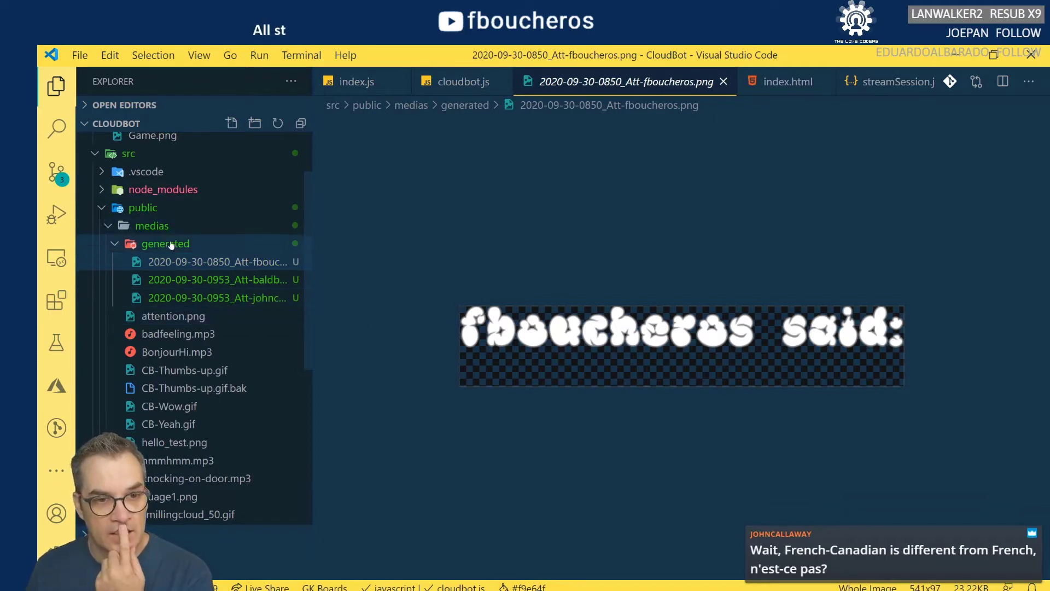
scroll(176, 256, "up", 2)
scroll(175, 256, "down", 6)
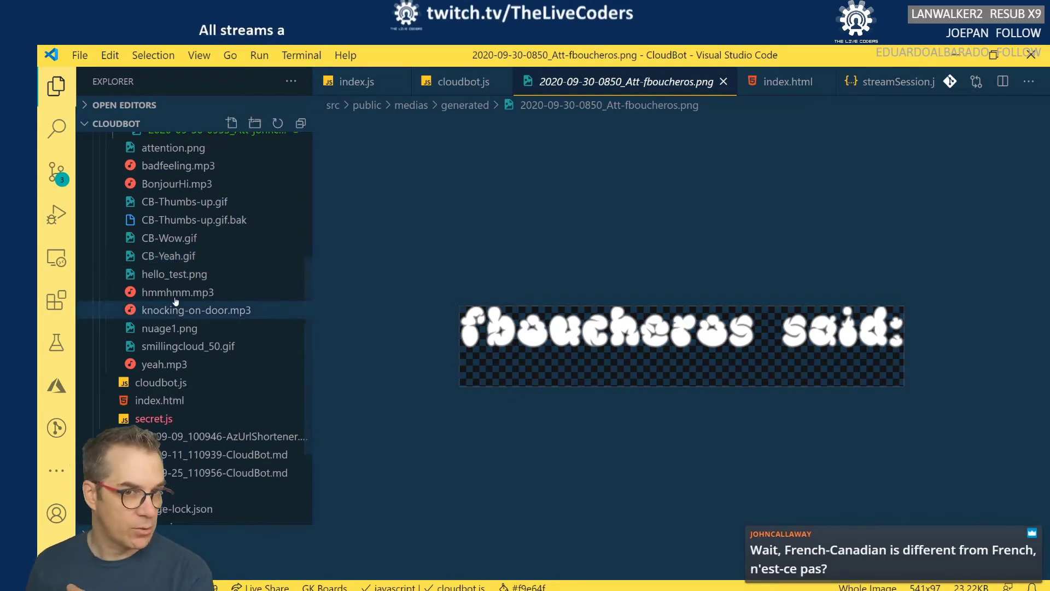
left_click(347, 394)
Switch to the browser and load localhost:3000 in a new tab.
key("alt+Tab")
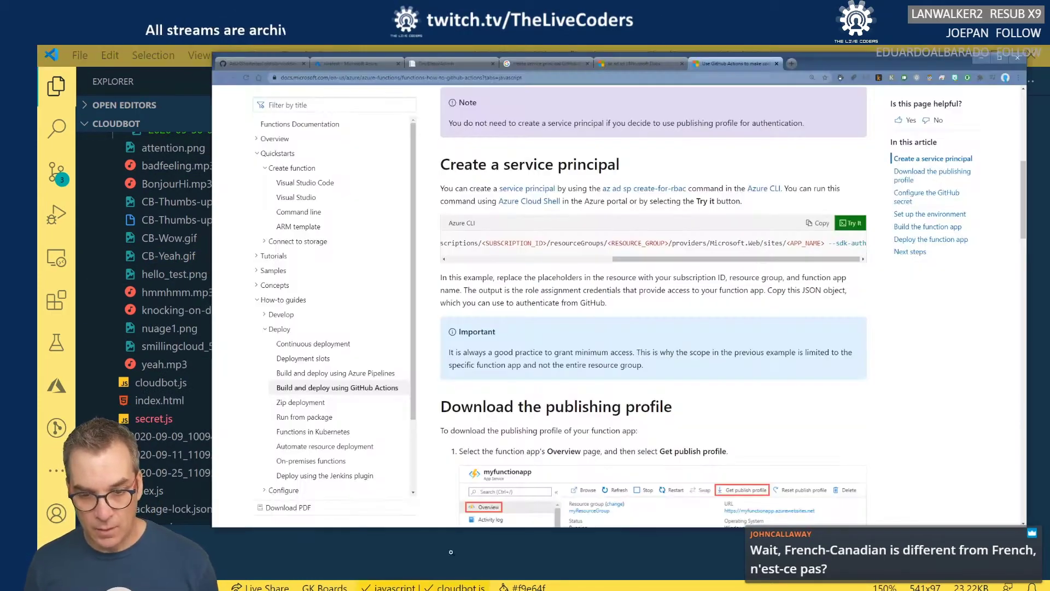
left_click(792, 64)
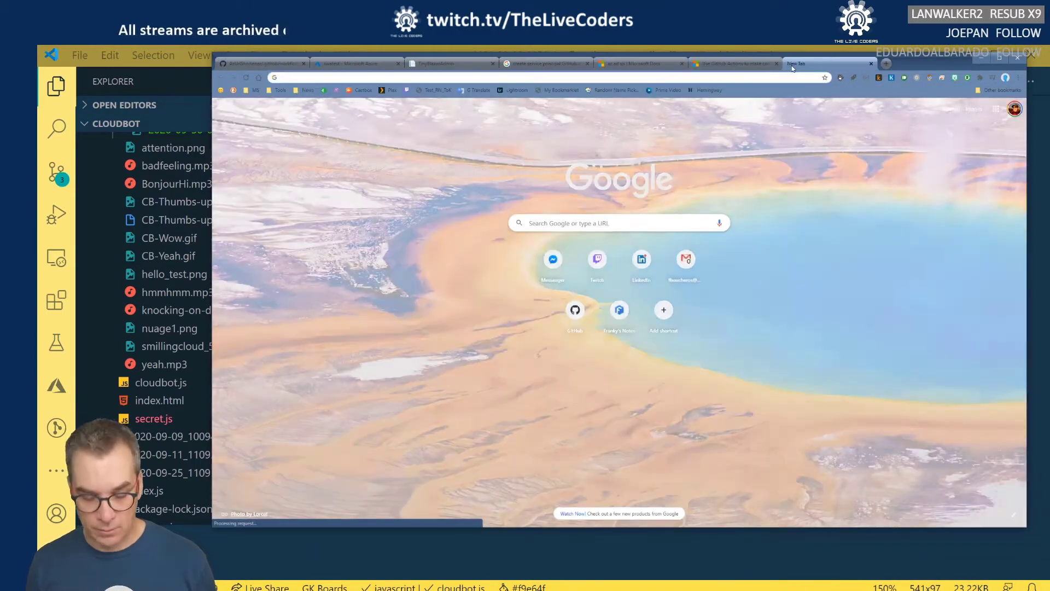
type("localhost:3000")
key("Return")
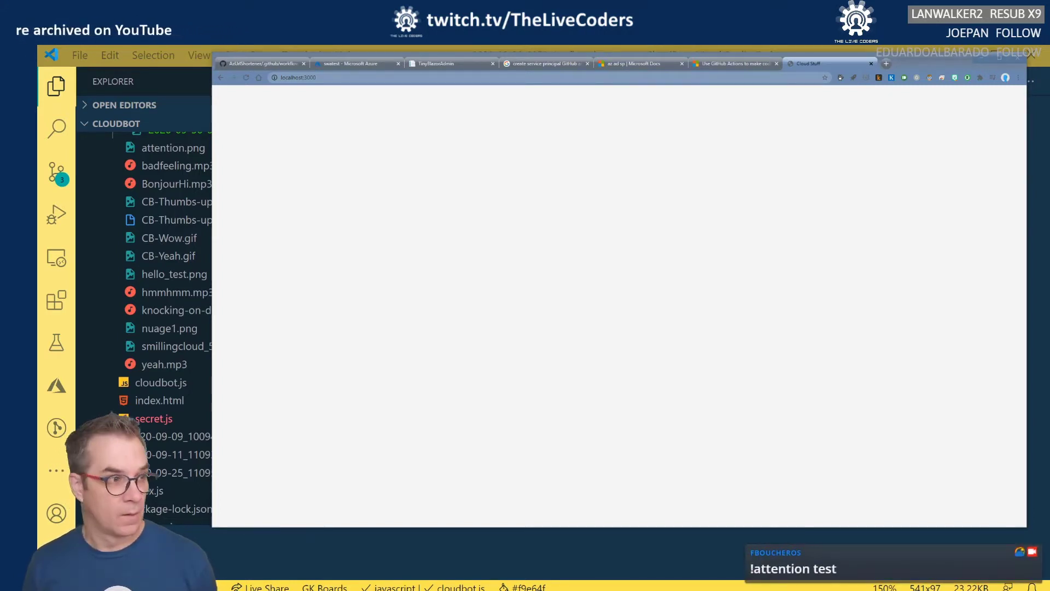
scroll(212, 247, "up", 1)
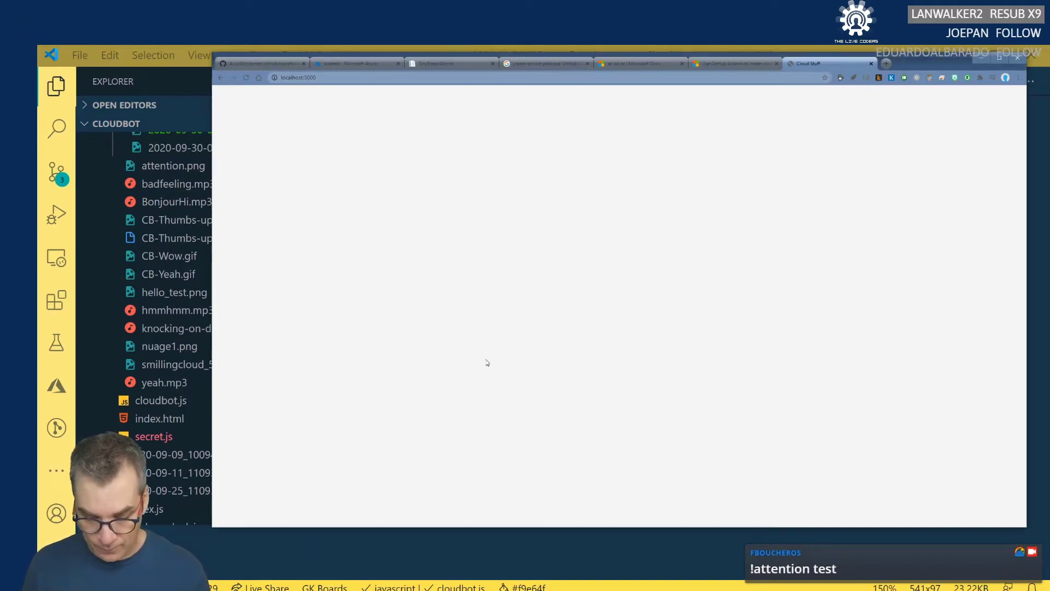
Open the developer tools for the localhost:3000 page and inspect its elements and console errors.
key("F12")
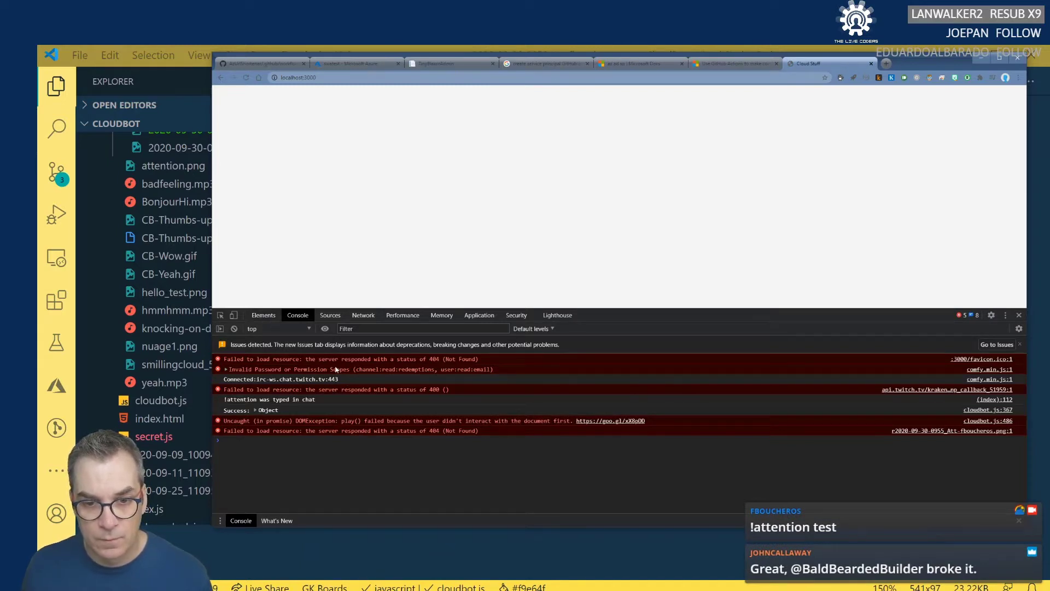
left_click(265, 316)
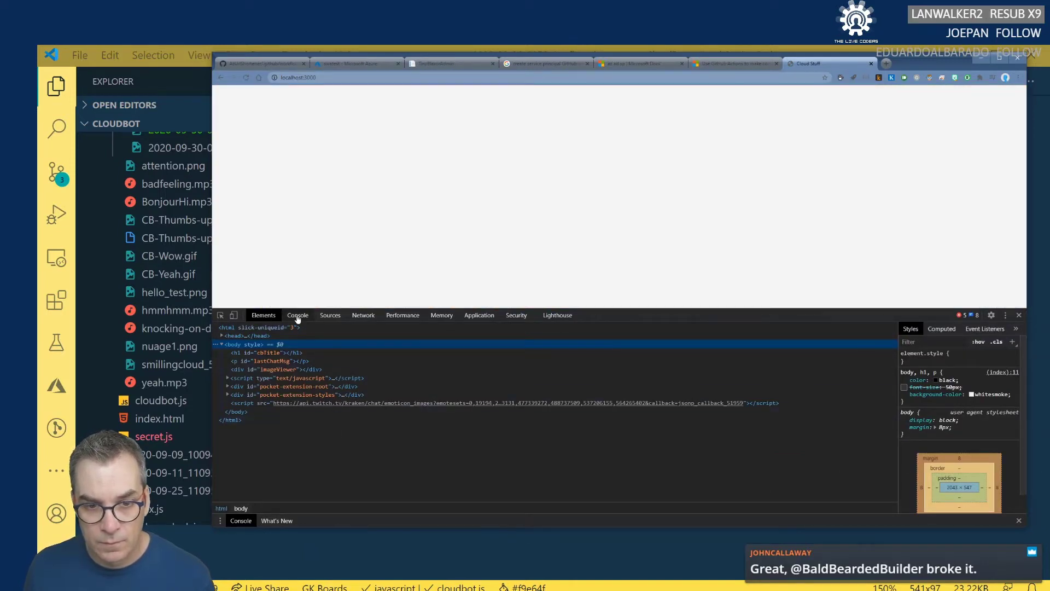
left_click(297, 316)
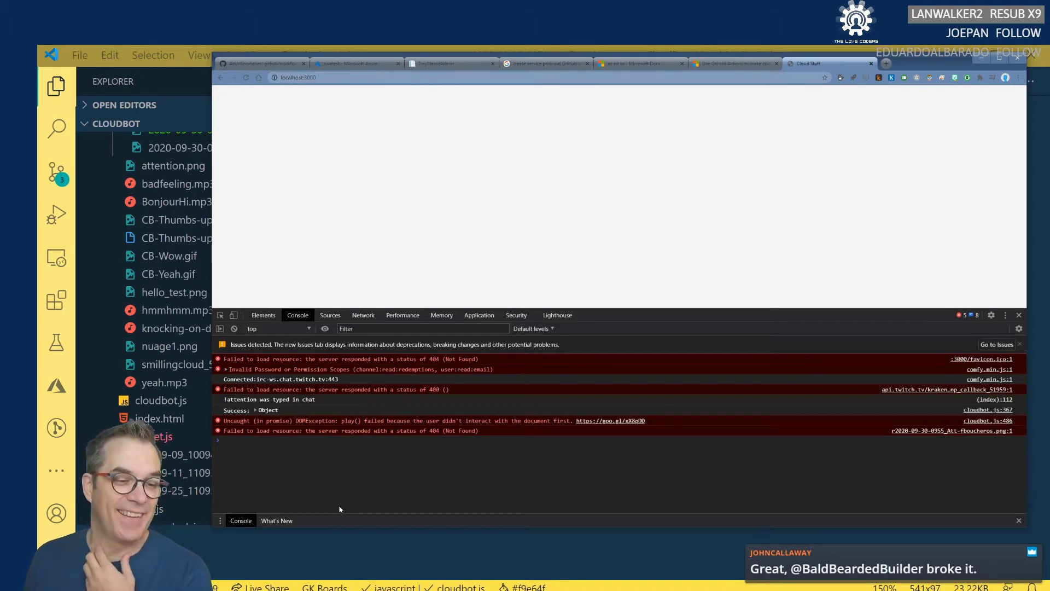
Return to Visual Studio Code, close the image preview and locate the imageViewer div in index.html.
left_click(343, 536)
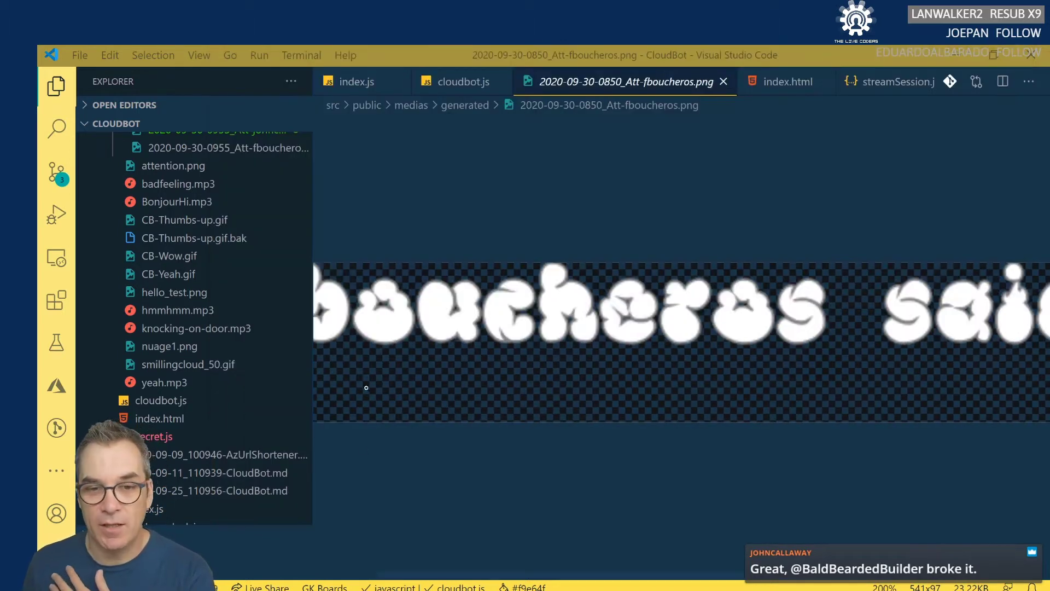
left_click(722, 83)
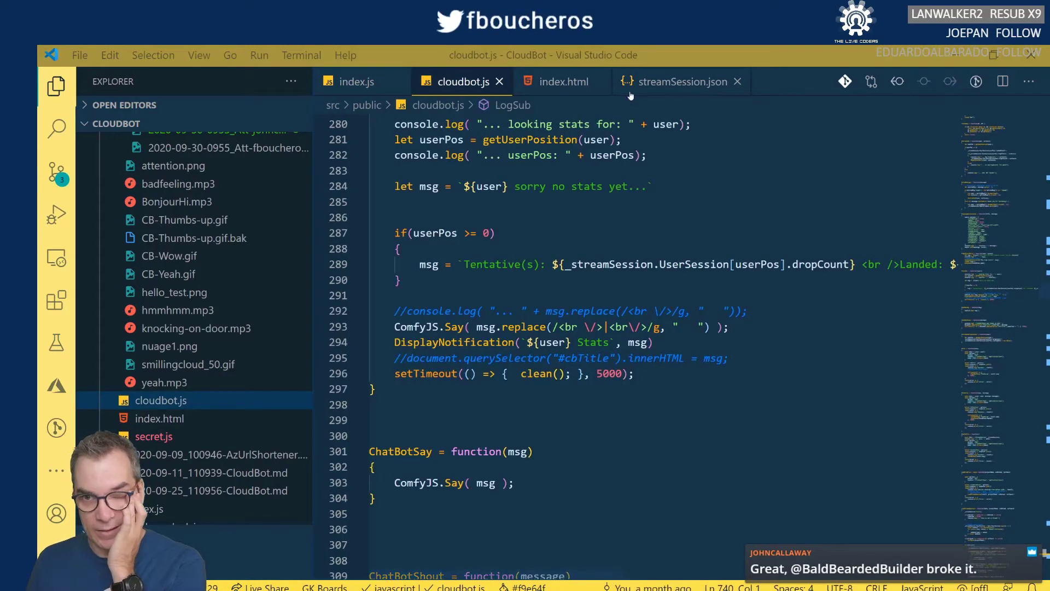
left_click(563, 82)
scroll(634, 344, "up", 20)
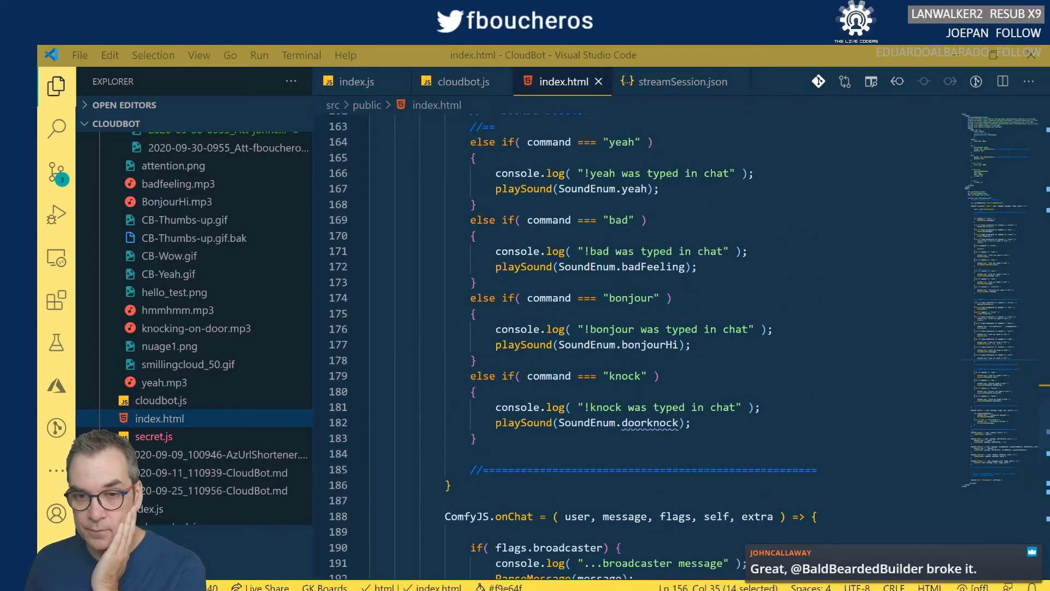
scroll(440, 334, "up", 8)
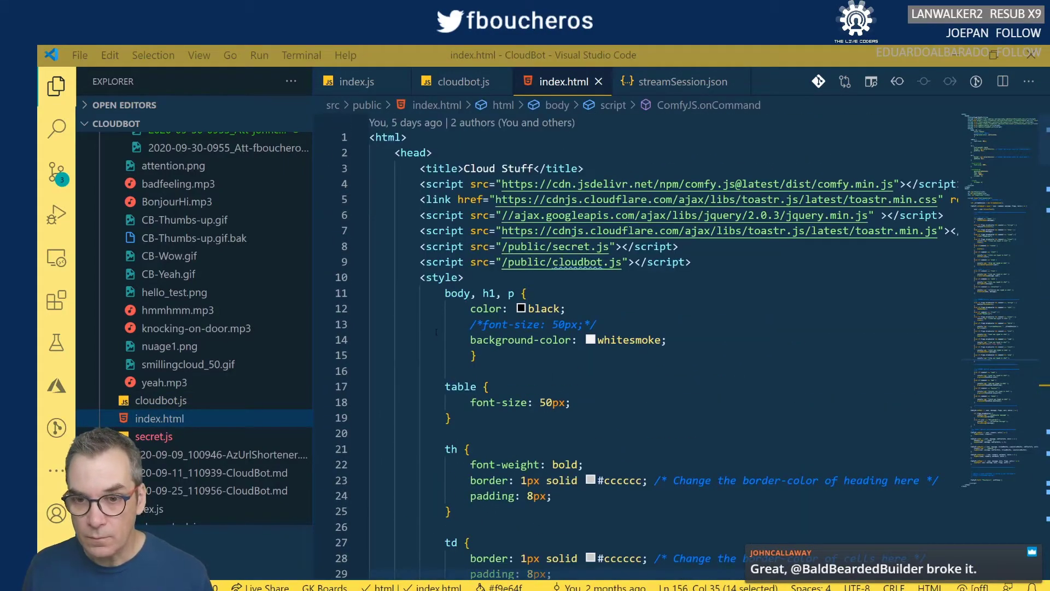
scroll(436, 332, "down", 3)
scroll(436, 332, "up", 2)
scroll(435, 332, "down", 8)
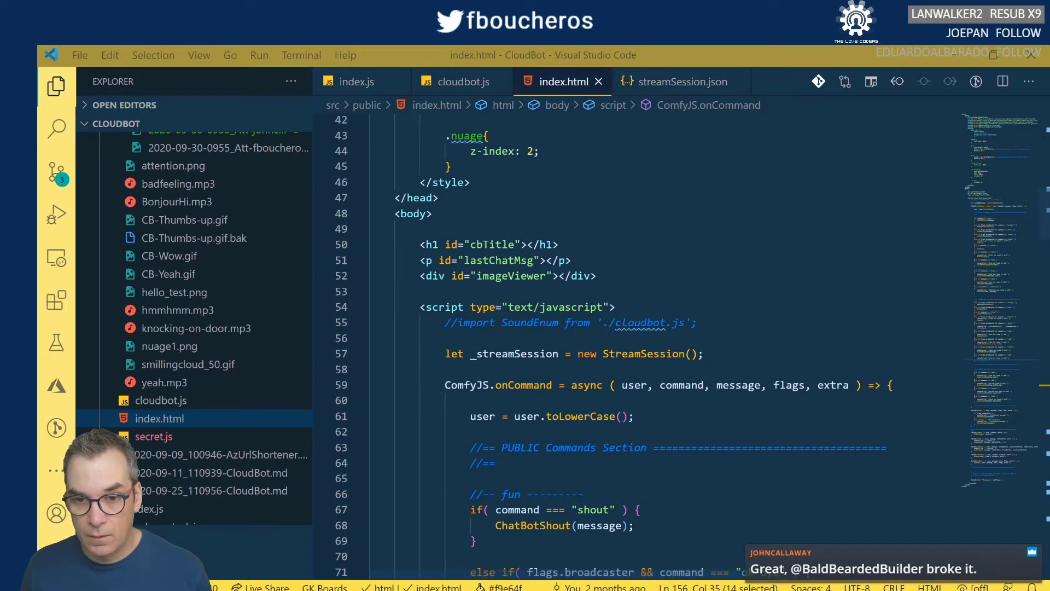
left_click_drag(596, 276, 420, 276)
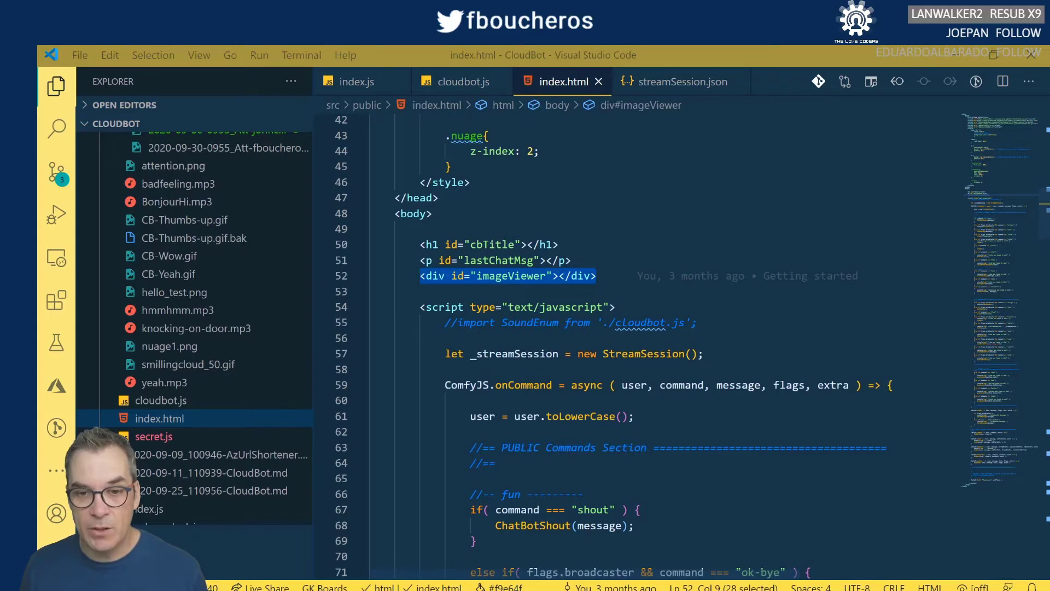
Find the ChatBotShow function in cloudbot.js and compare its generated image path with the files in the generated folder.
left_click(460, 82)
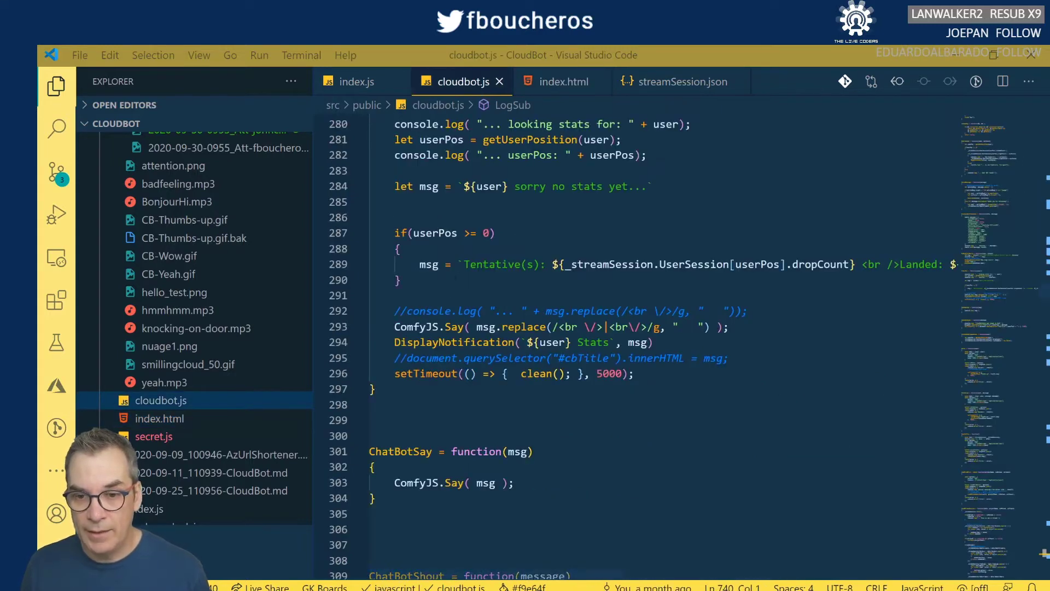
scroll(448, 312, "up", 3)
scroll(448, 312, "up", 15)
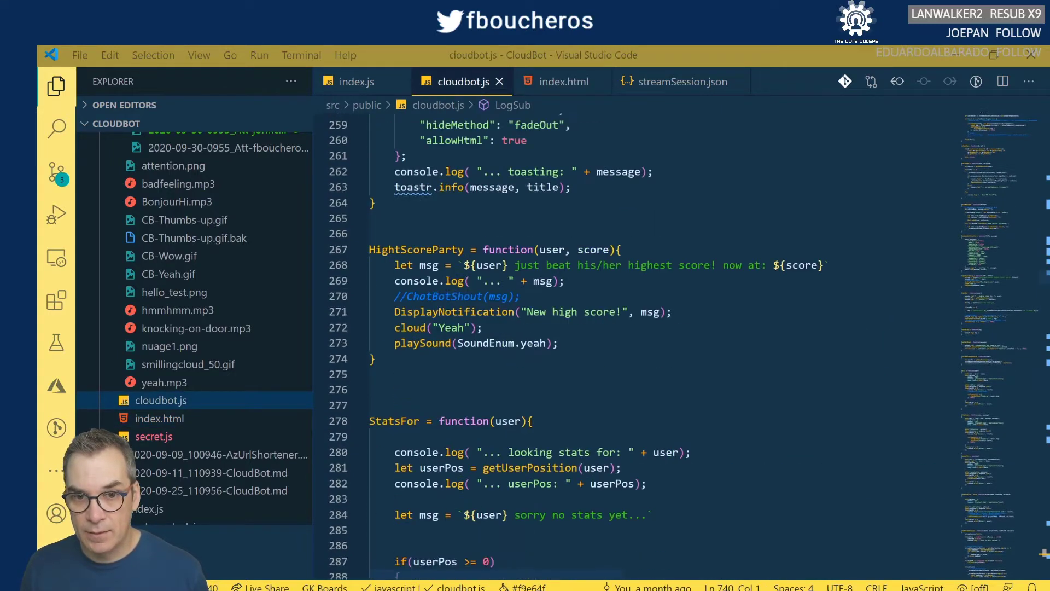
scroll(448, 316, "up", 18)
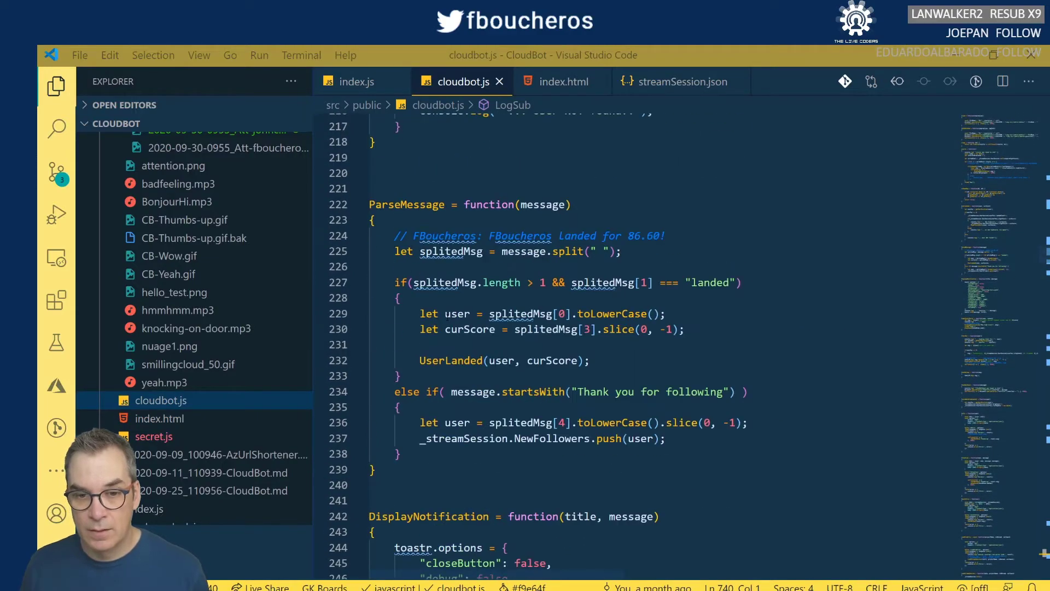
scroll(448, 316, "up", 10)
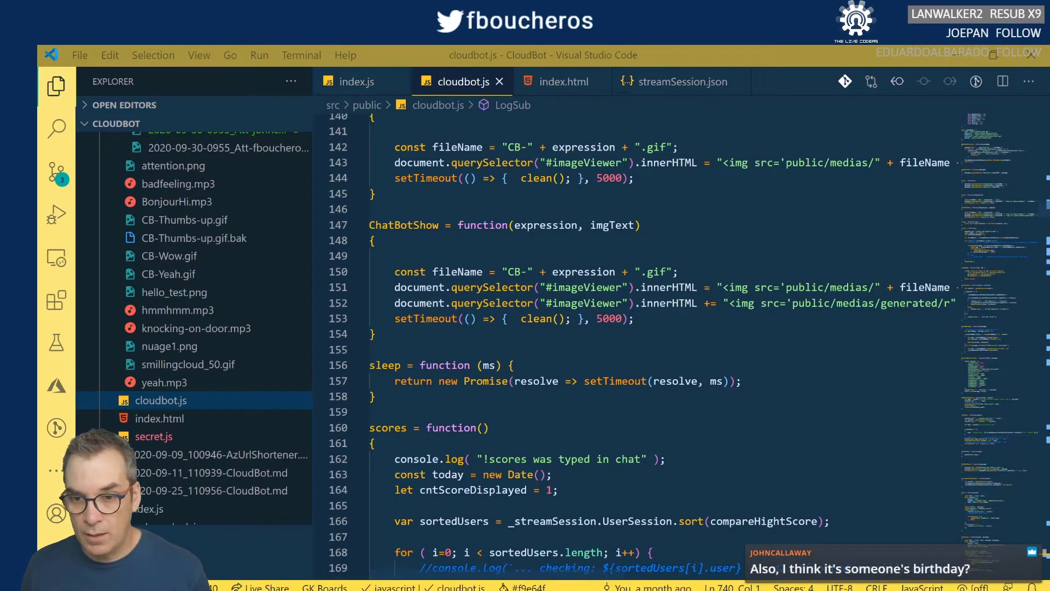
double_click(587, 287)
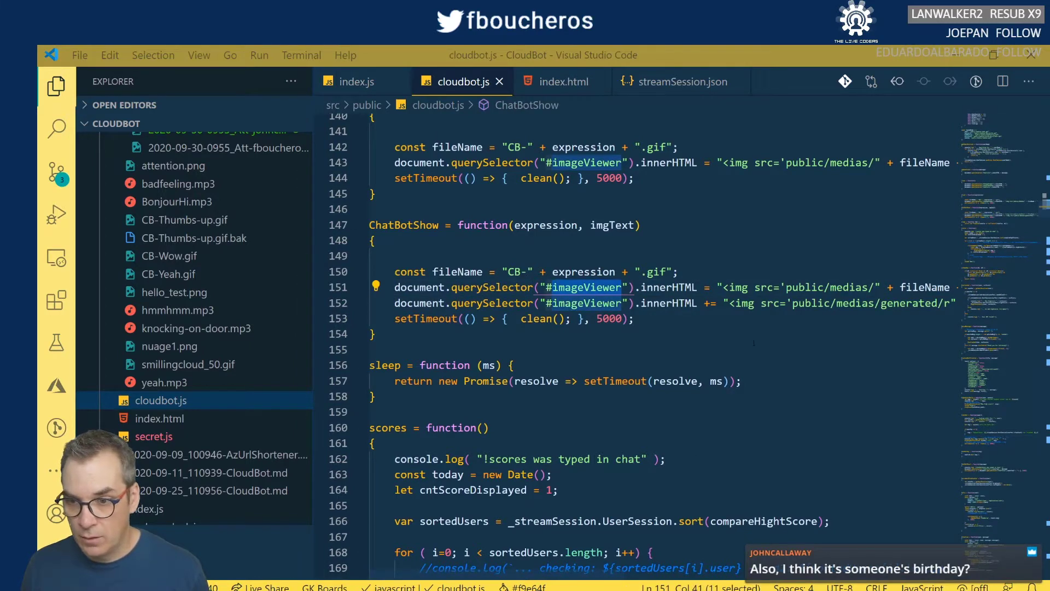
double_click(908, 303)
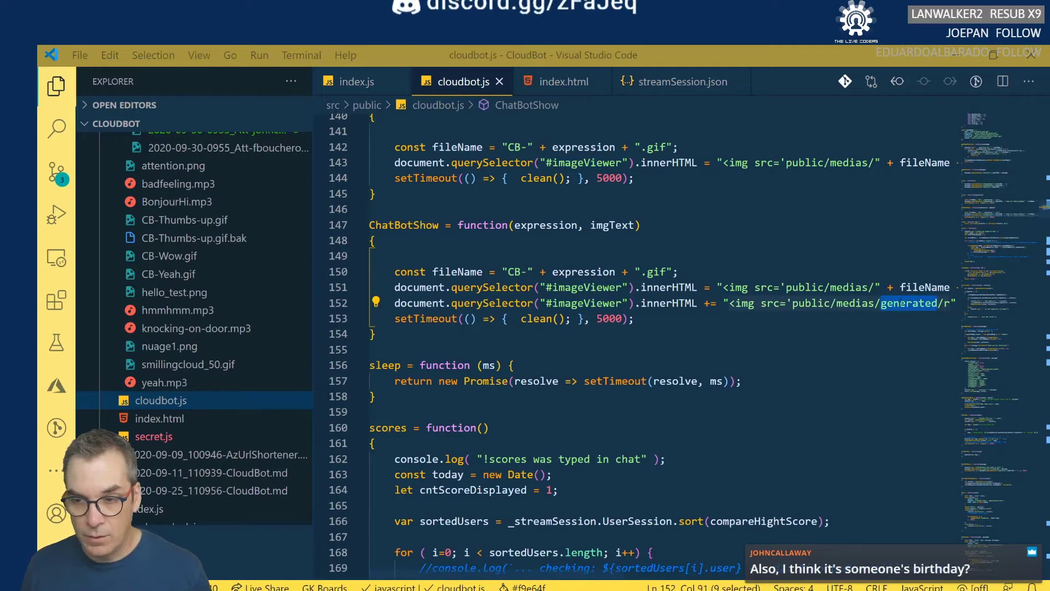
scroll(189, 345, "up", 3)
scroll(188, 346, "up", 3)
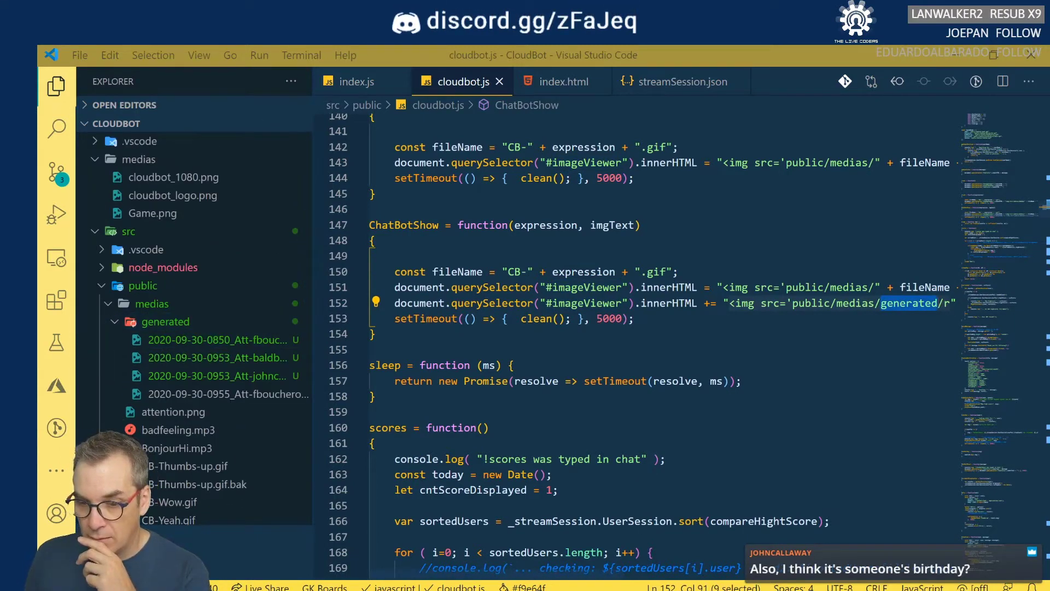
Remove the stray "r" after public/medias/generated/ in ChatBotShow's text image path and save cloudbot.js.
scroll(663, 353, "right", 3)
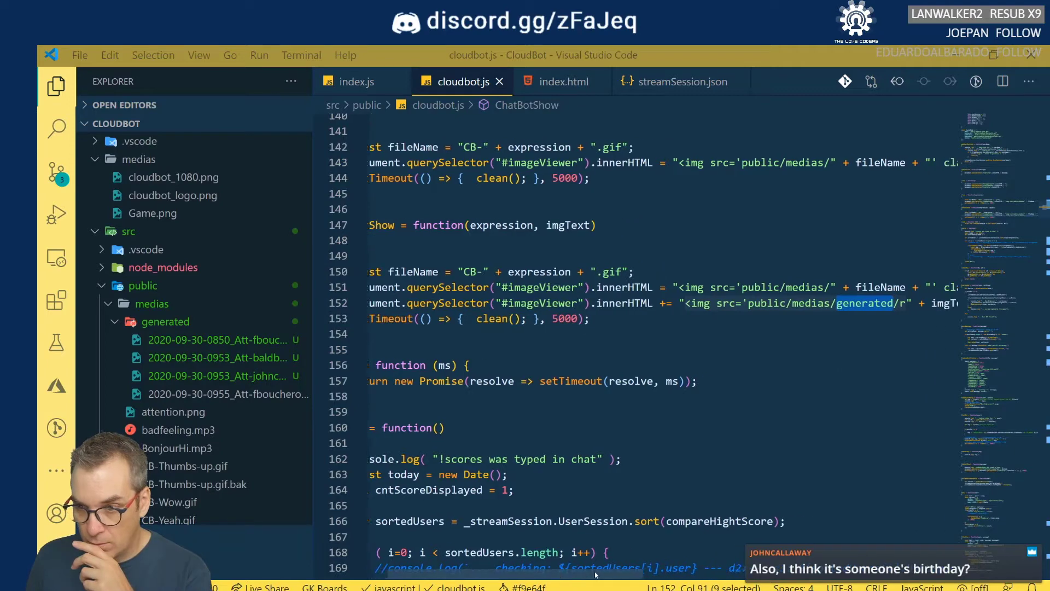
left_click(776, 303)
double_click(777, 303)
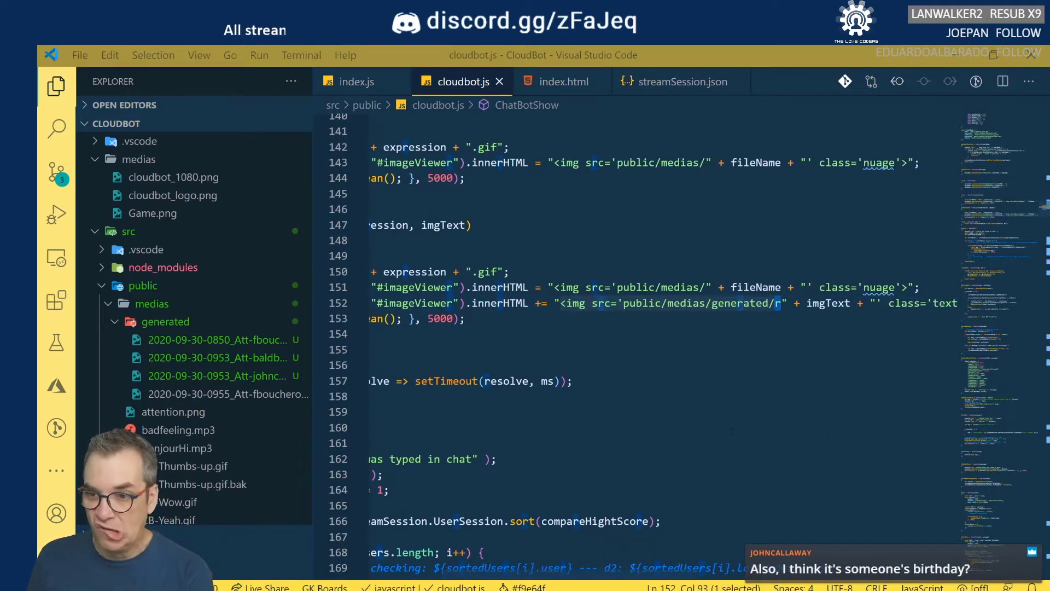
key("BackSpace")
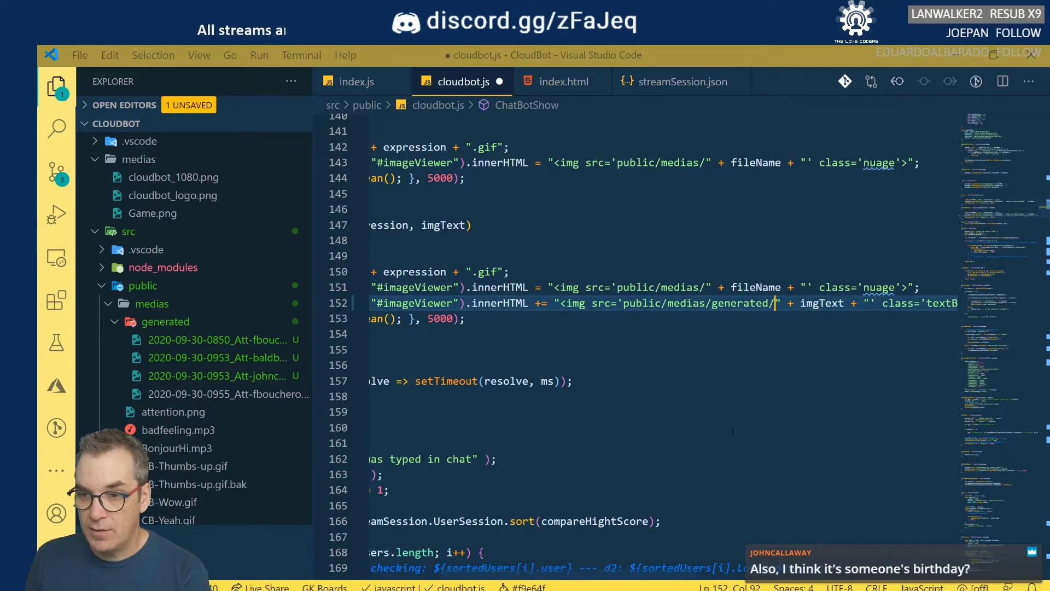
key("ctrl+s")
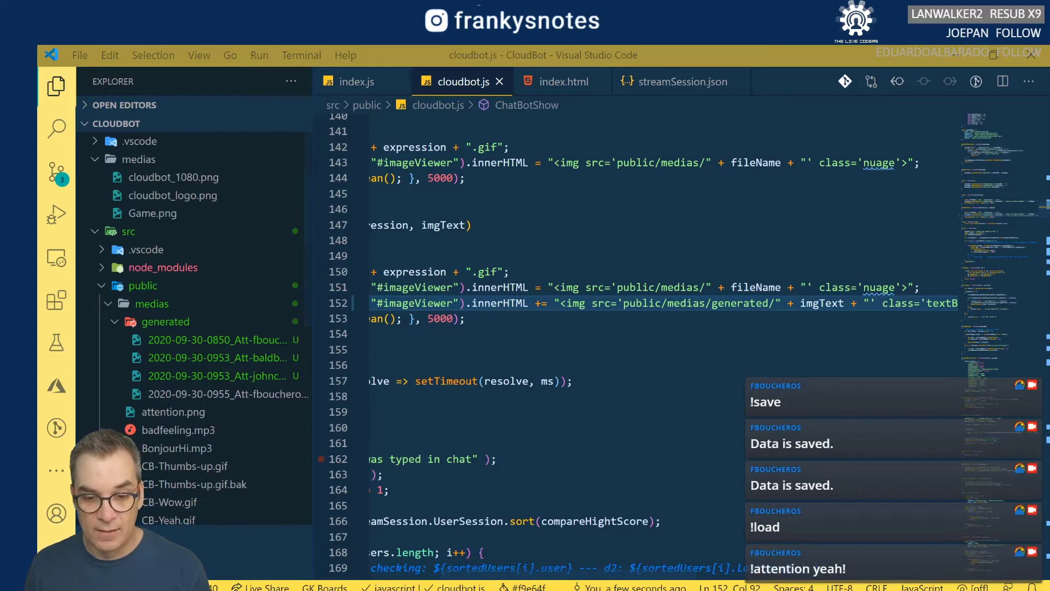
Reload the localhost:3000 page in the browser and check the CloudBot server output in the terminal.
key("alt+Tab")
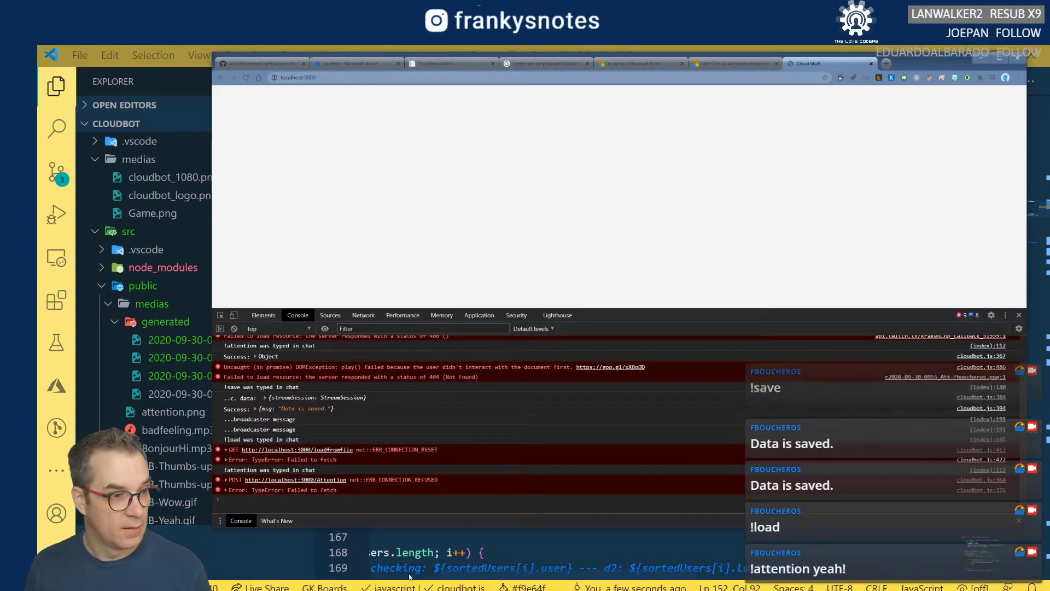
key("F5")
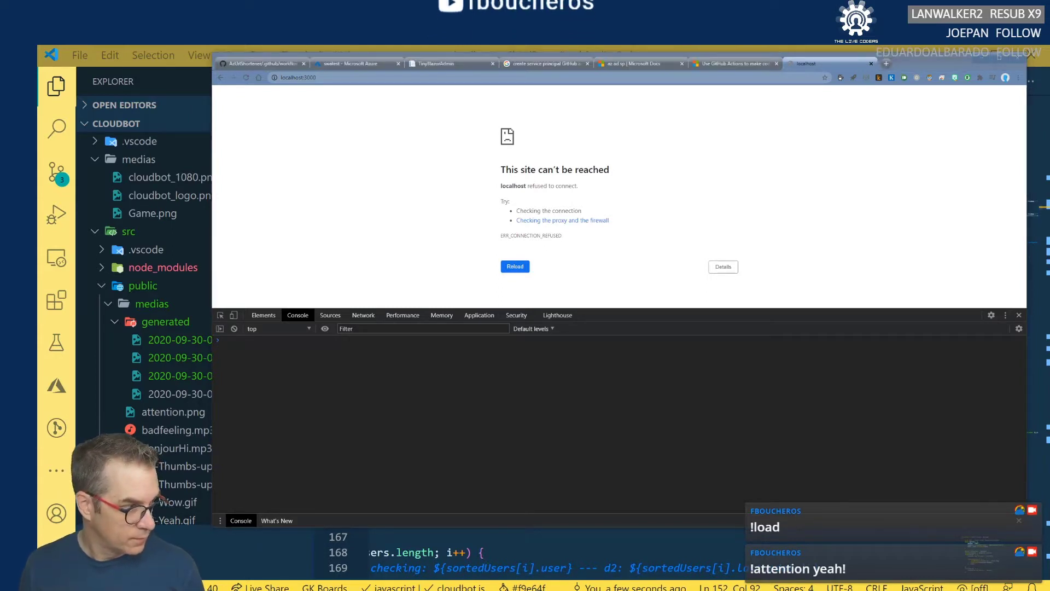
key("F5")
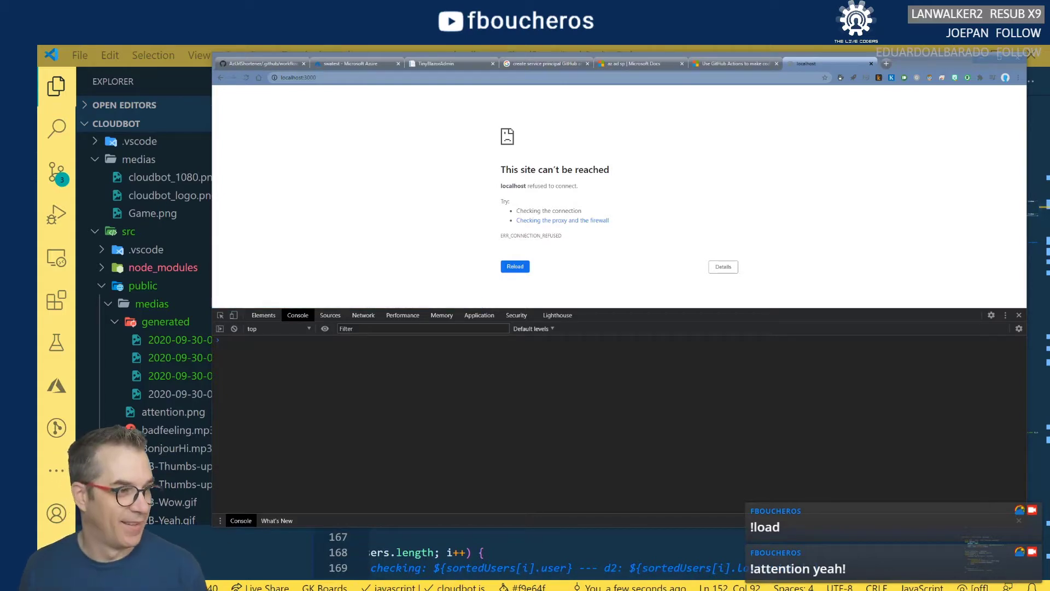
key("alt+Tab")
left_click_drag(556, 185, 530, 113)
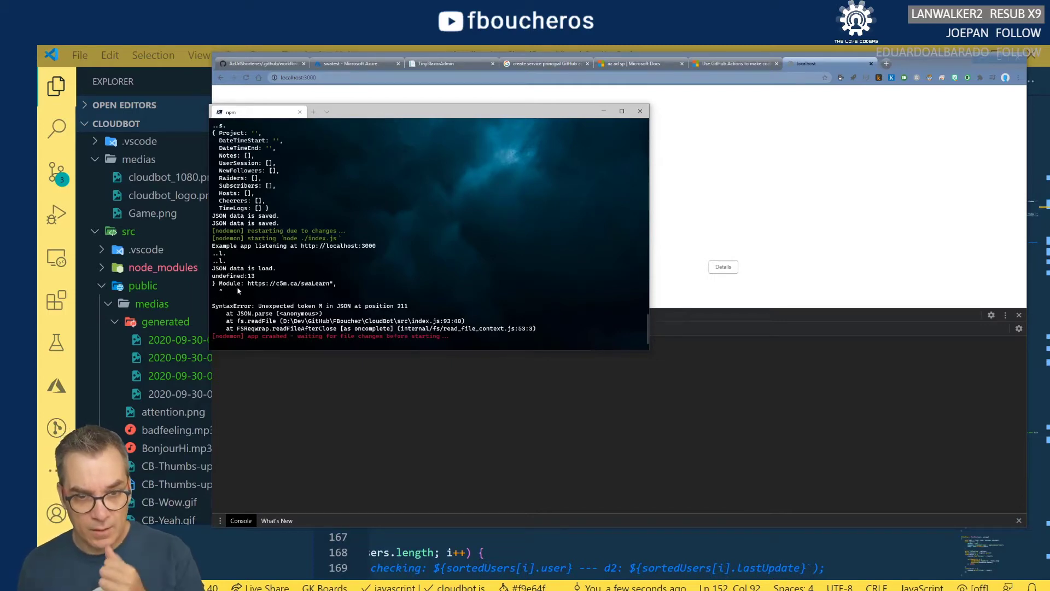
Switch back to Visual Studio Code and open streamSession.json from the src folder.
left_click(469, 541)
scroll(197, 388, "down", 3)
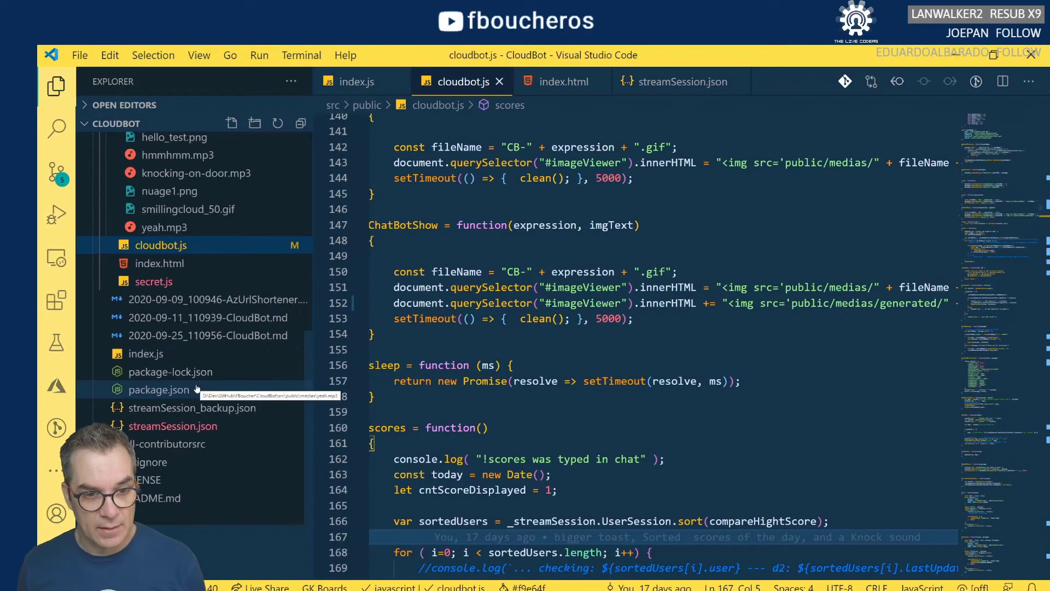
left_click(202, 427)
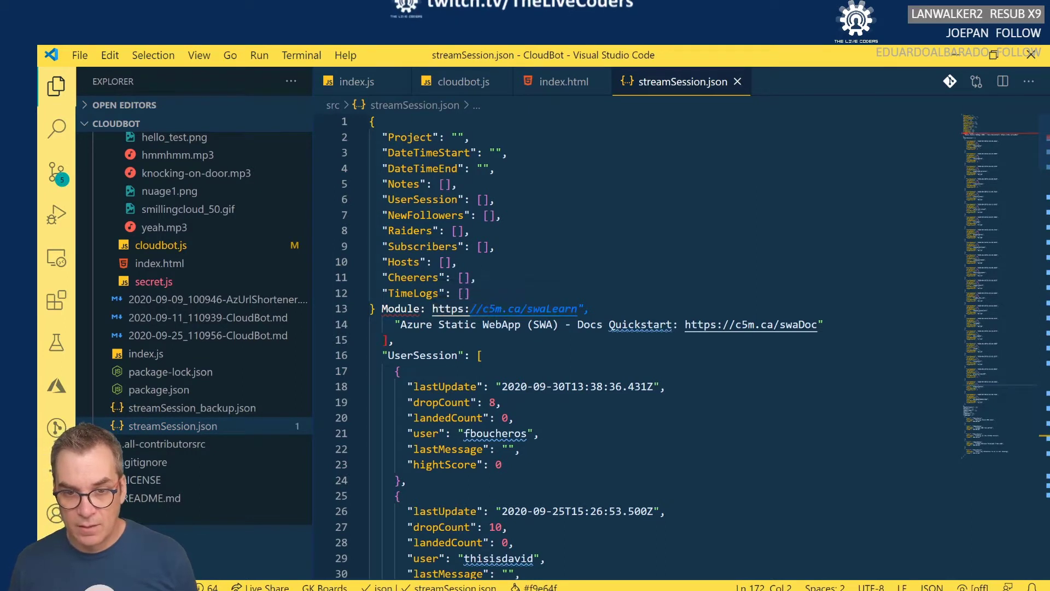
Examine streamSession.json from start to end, including the opening properties, the UserSession entries and the TimeLogs.
scroll(492, 310, "down", 10)
scroll(492, 310, "down", 20)
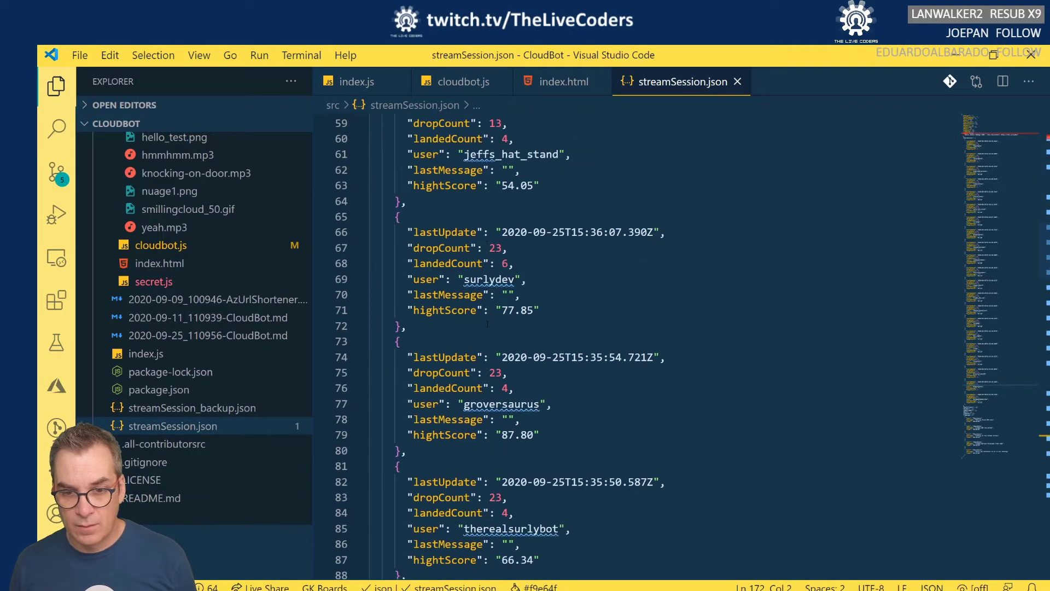
scroll(491, 310, "down", 20)
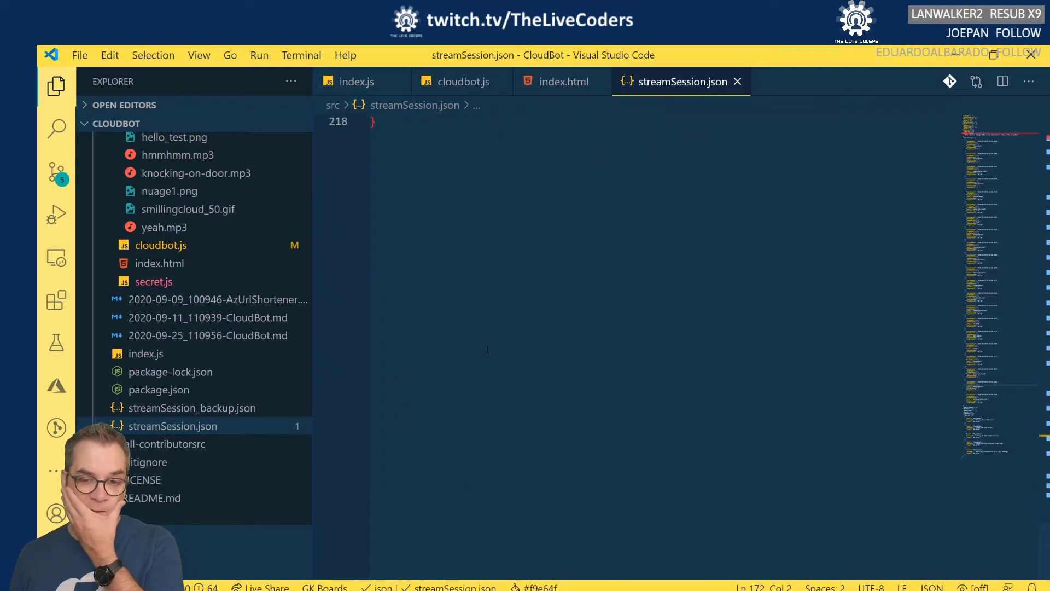
scroll(492, 310, "up", 16)
scroll(490, 348, "up", 1)
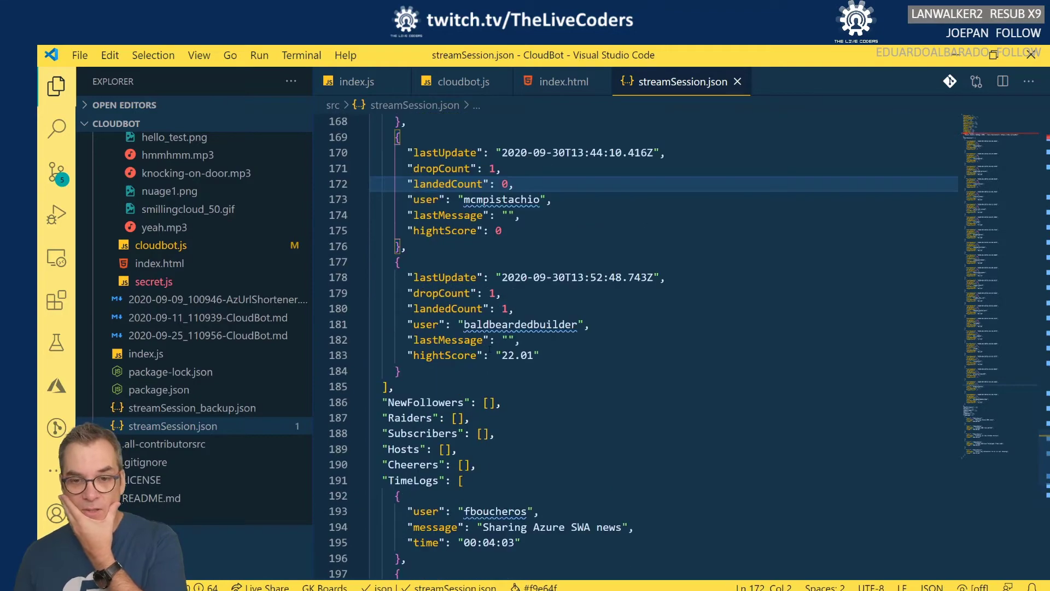
scroll(489, 349, "up", 1)
scroll(489, 349, "up", 20)
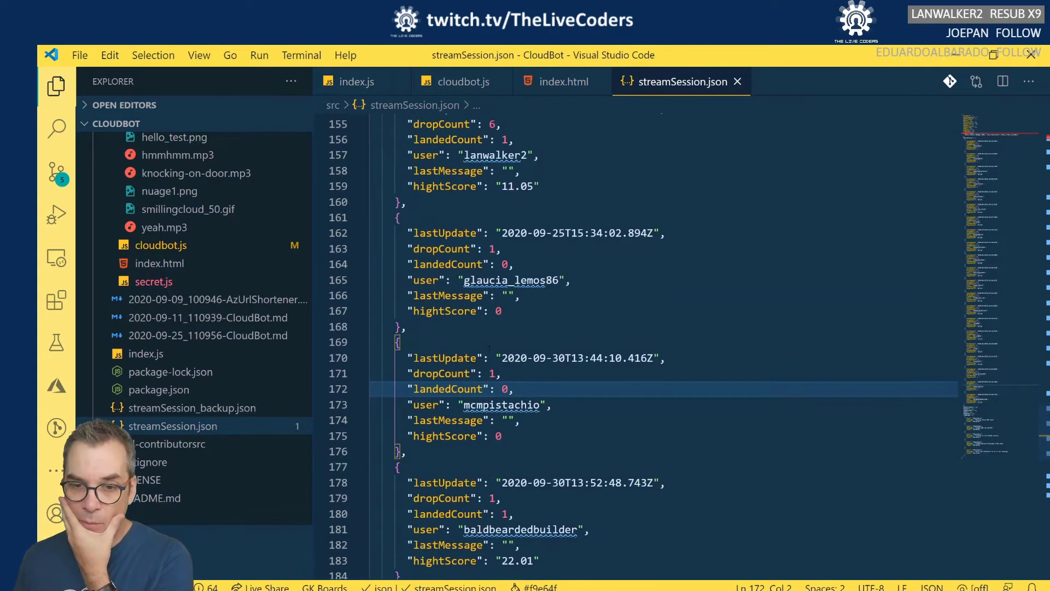
scroll(490, 349, "up", 20)
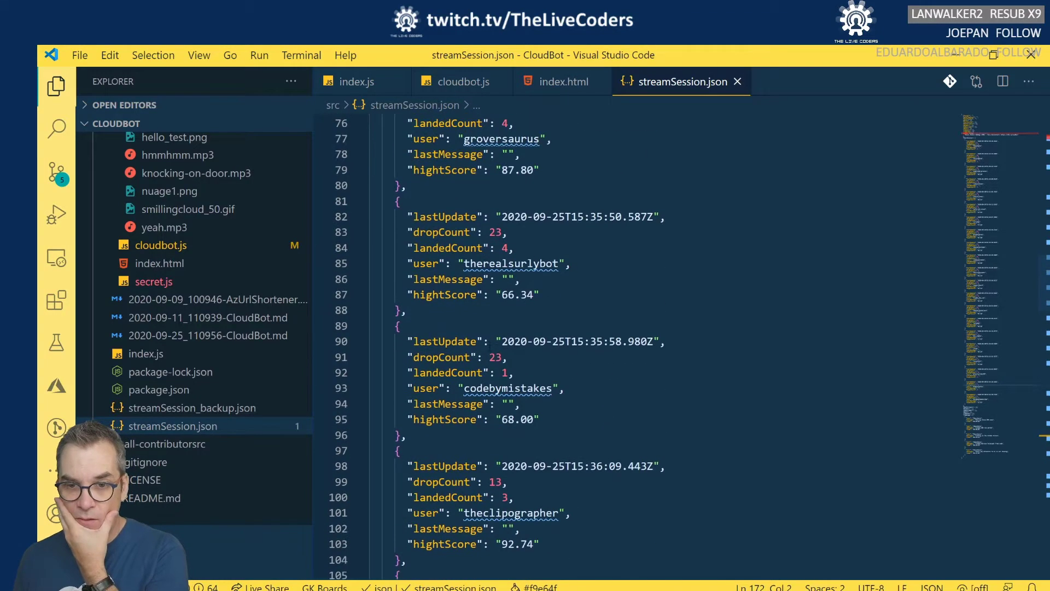
scroll(489, 346, "up", 2)
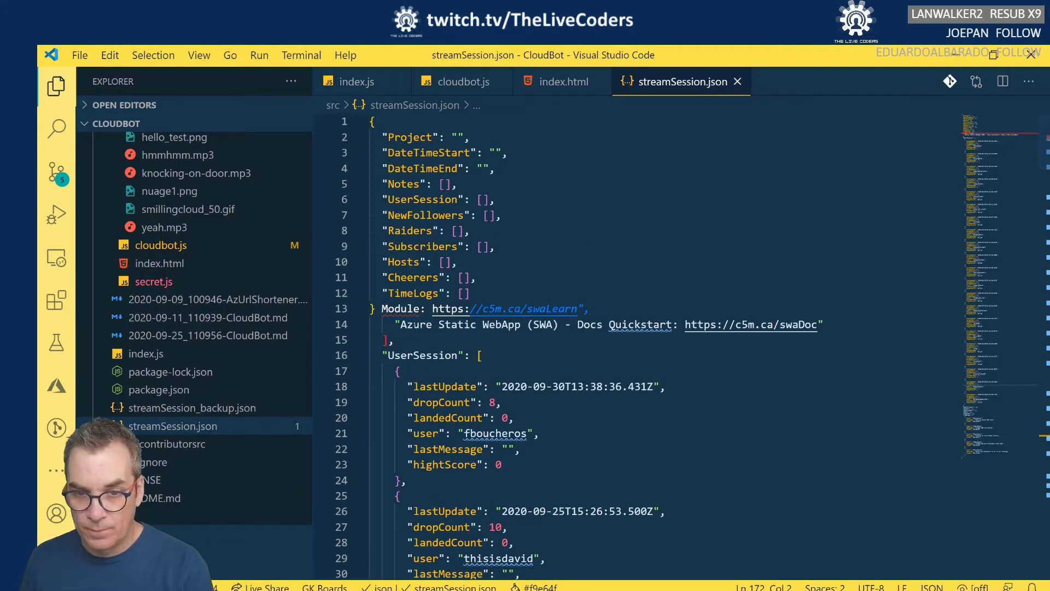
scroll(415, 325, "down", 20)
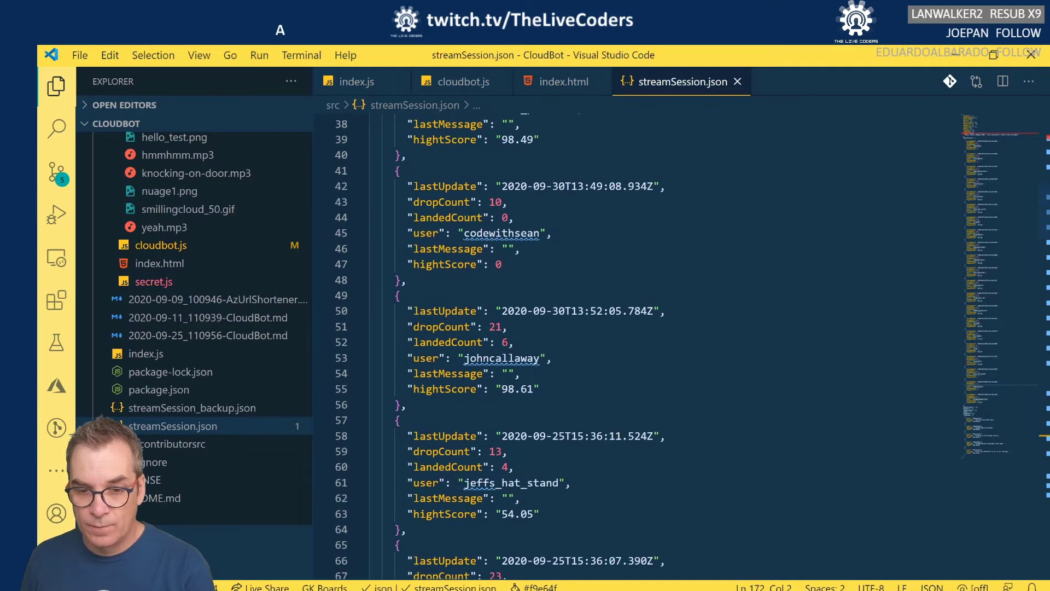
scroll(479, 335, "down", 14)
scroll(479, 334, "up", 11)
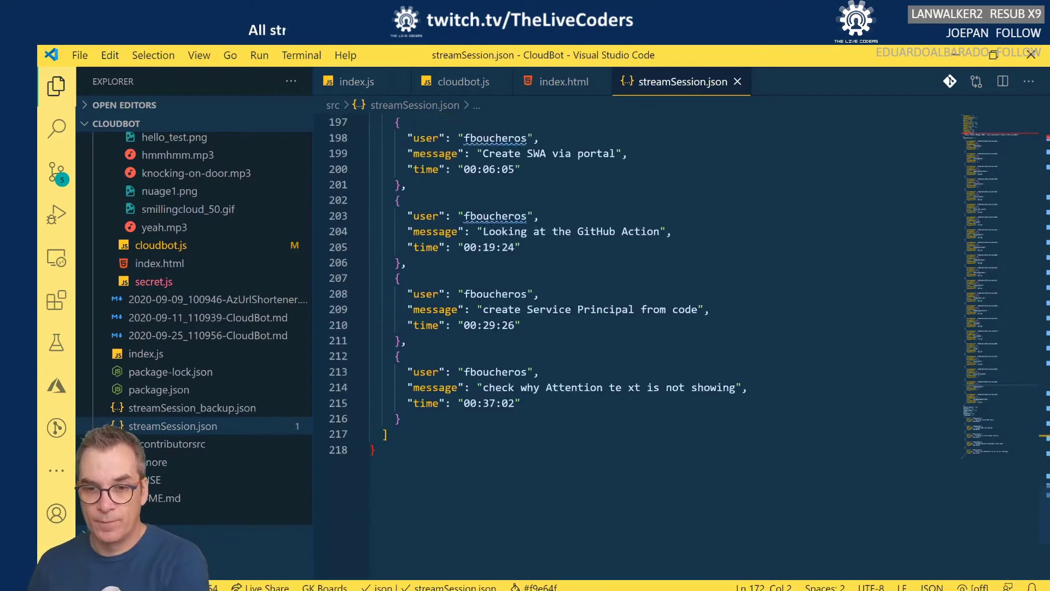
scroll(479, 334, "down", 3)
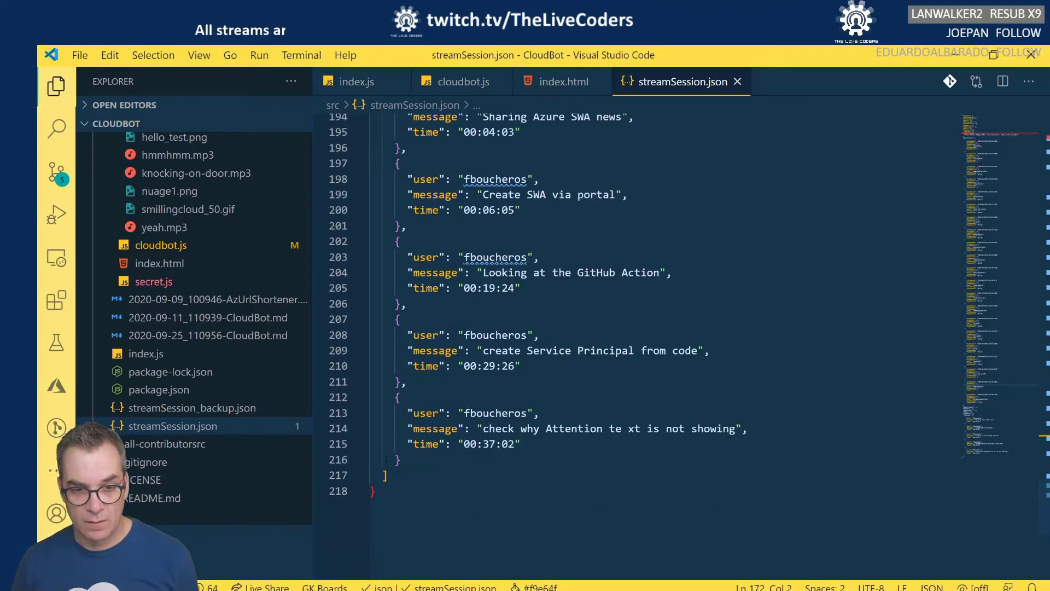
scroll(407, 475, "up", 3)
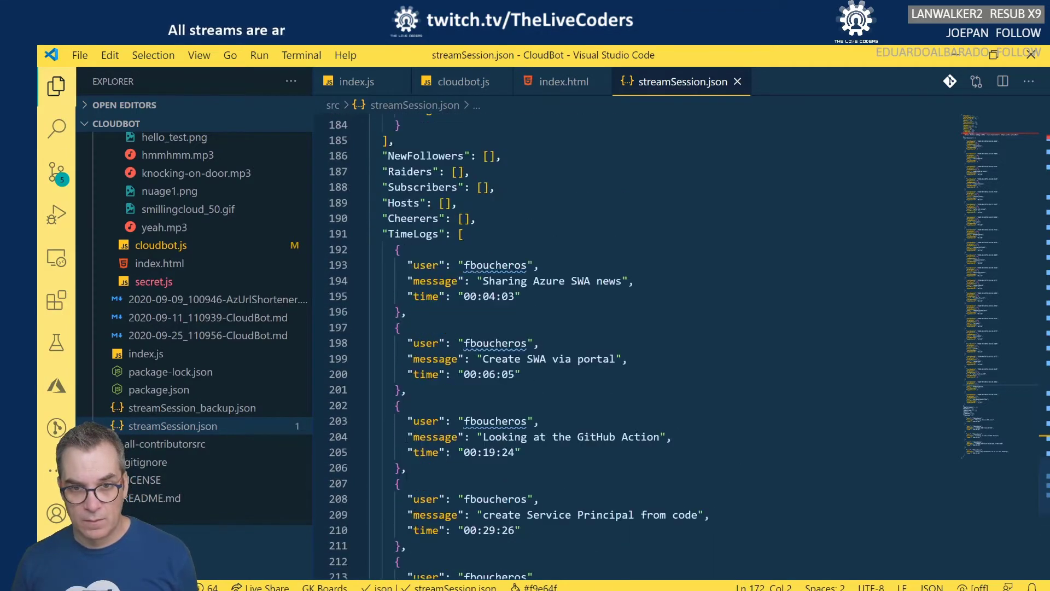
scroll(407, 474, "down", 1)
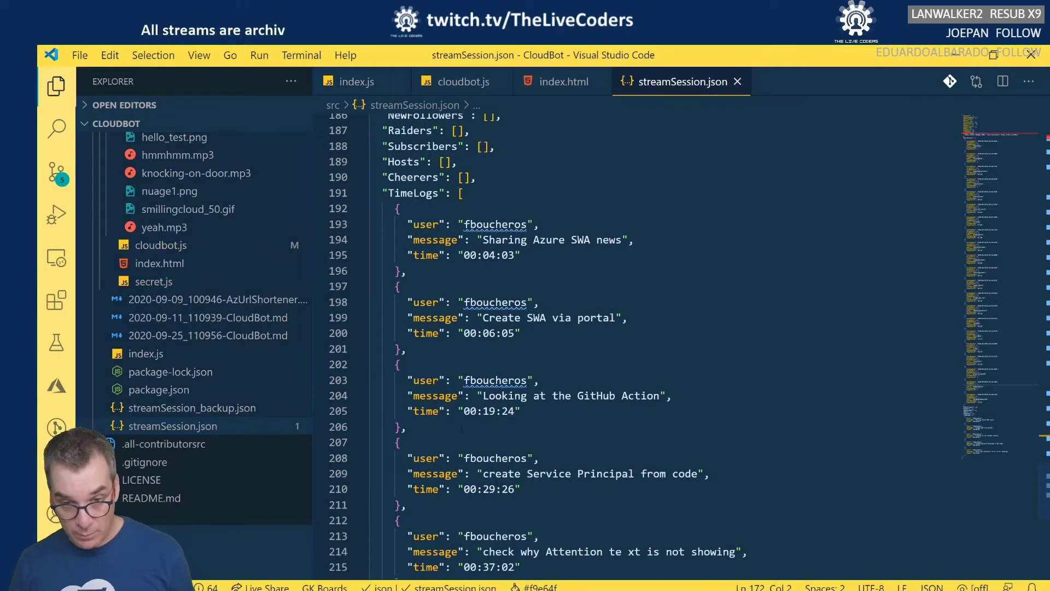
Copy the entire content of streamSession.json into a new untitled file.
left_click(476, 412)
key("ctrl+a")
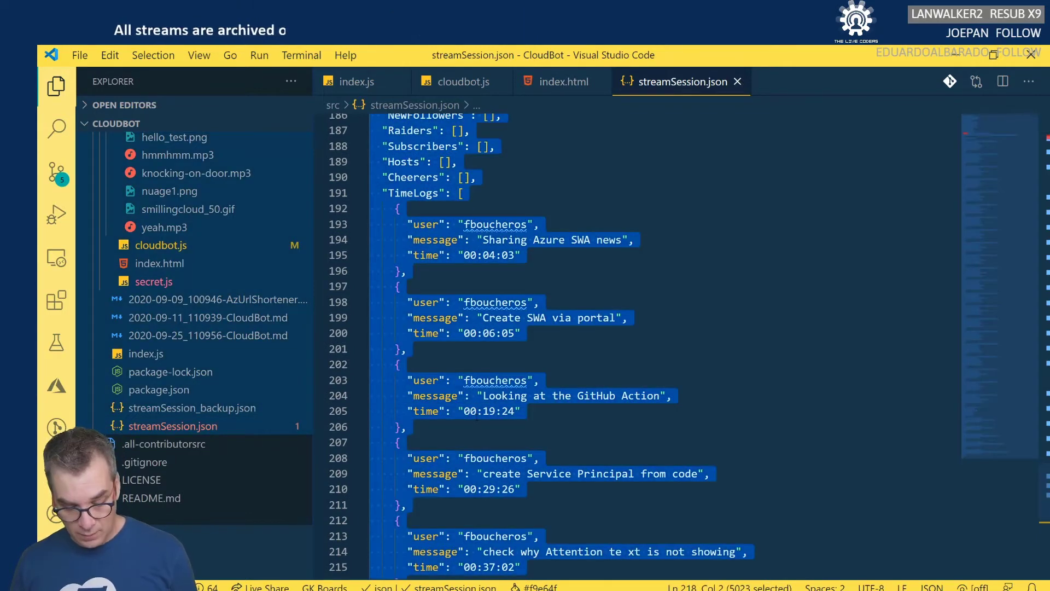
key("ctrl+n")
key("ctrl+v")
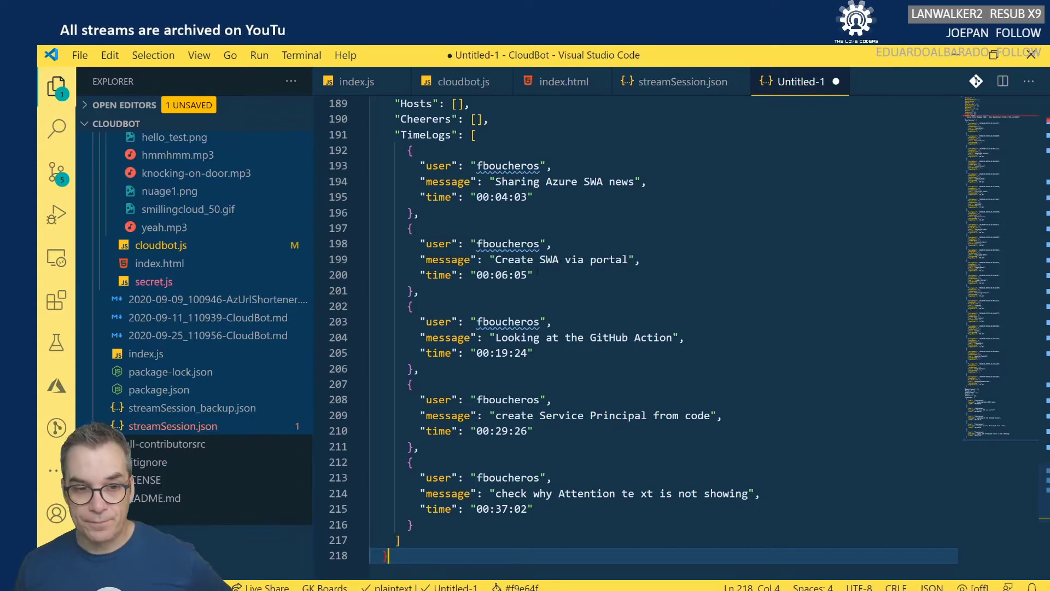
Return to streamSession.json and examine its TimeLogs section and the syntax error at "Module" on line 13.
left_click(218, 426)
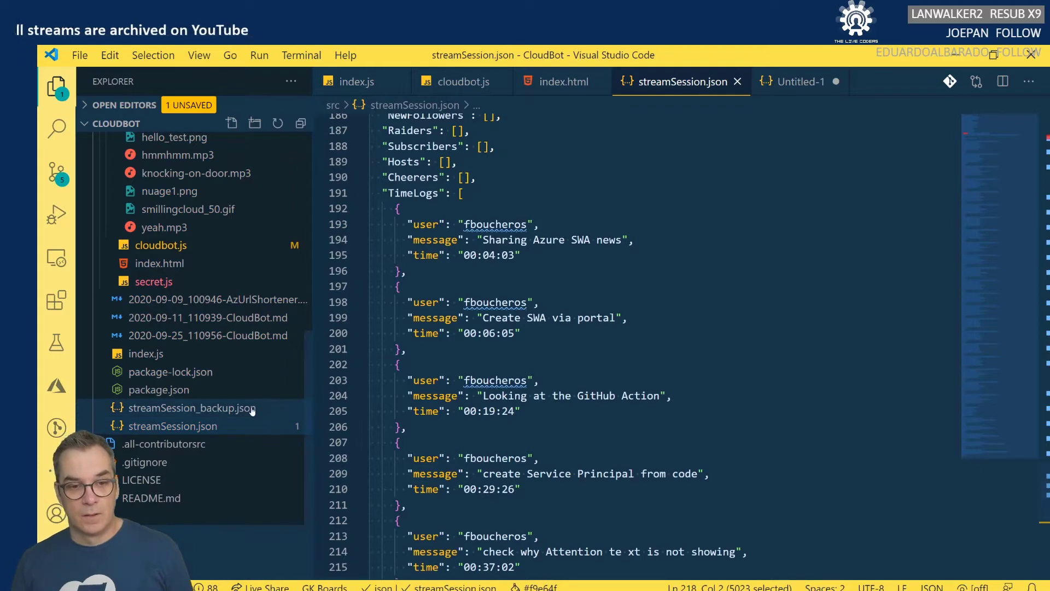
scroll(528, 320, "up", 3)
scroll(527, 320, "up", 3)
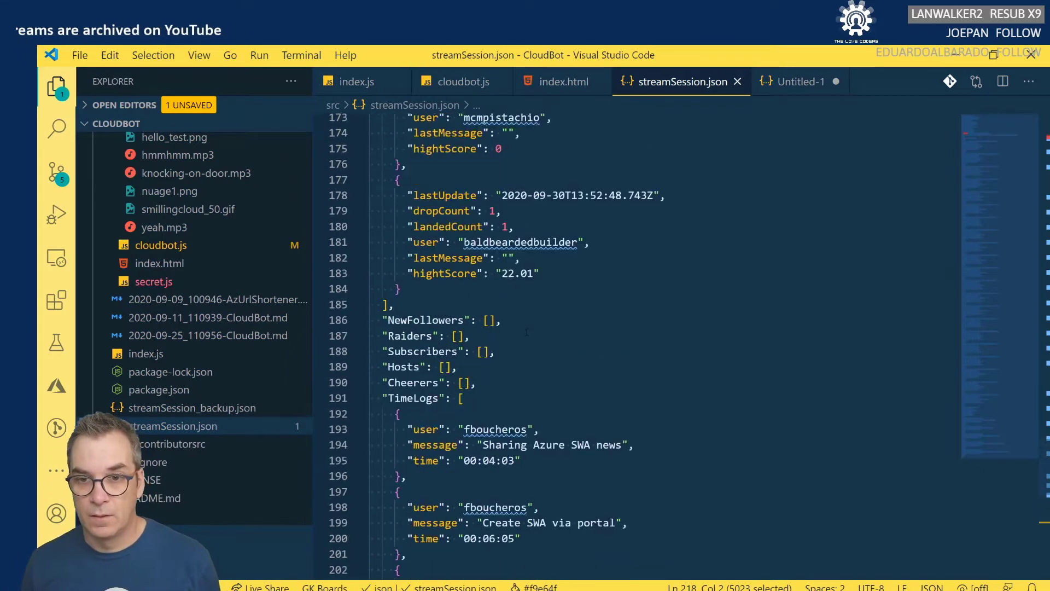
scroll(525, 333, "up", 4)
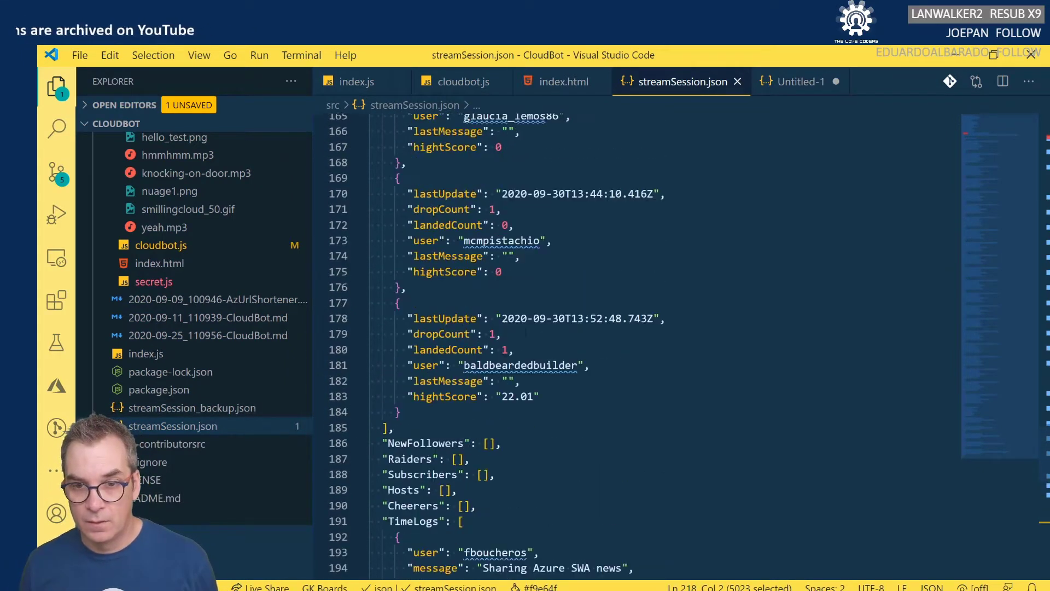
scroll(523, 335, "down", 7)
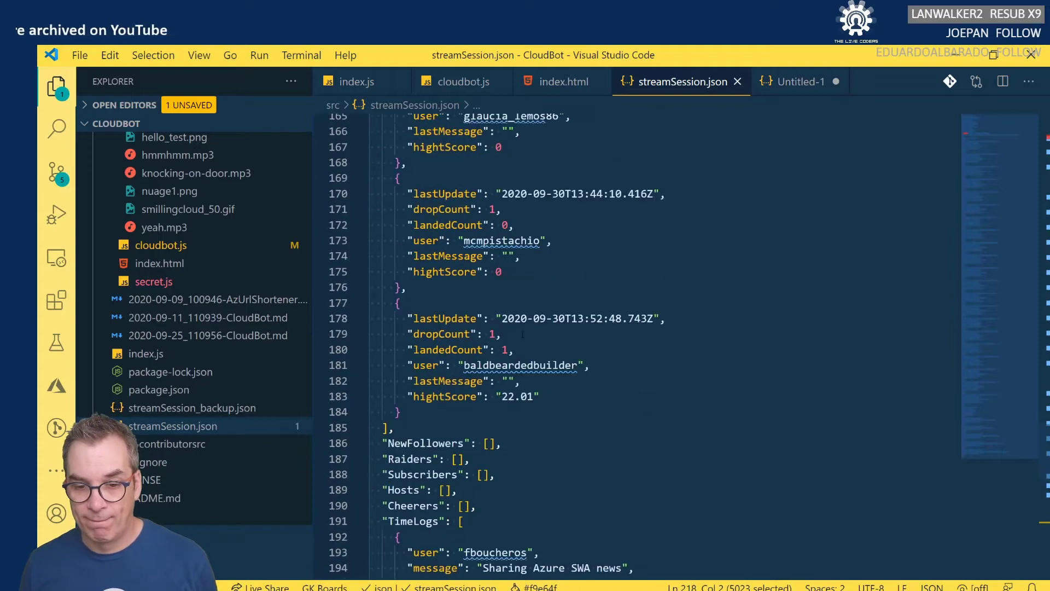
scroll(498, 331, "down", 4)
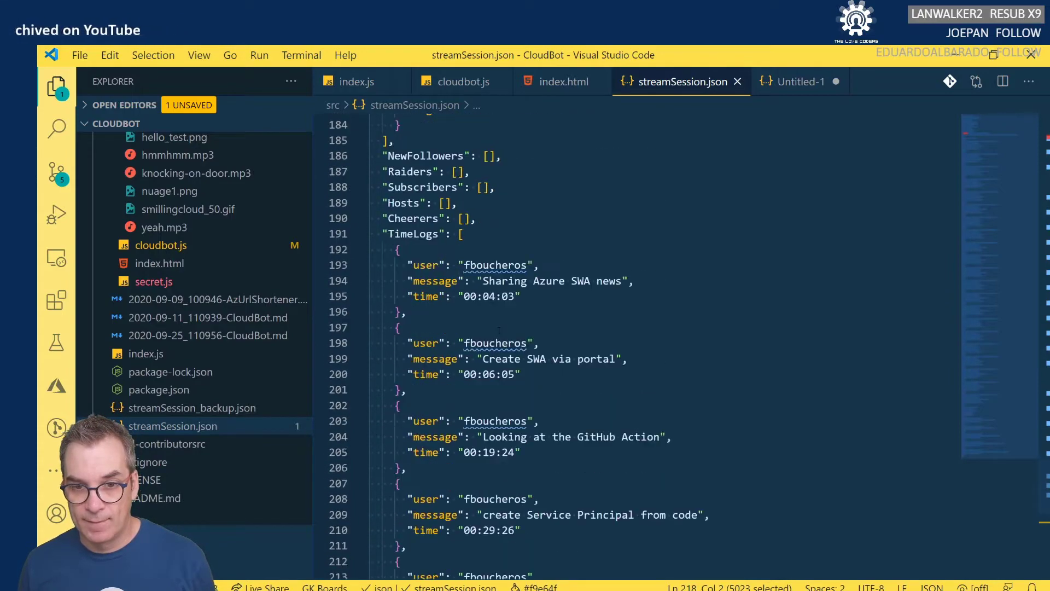
scroll(494, 331, "up", 20)
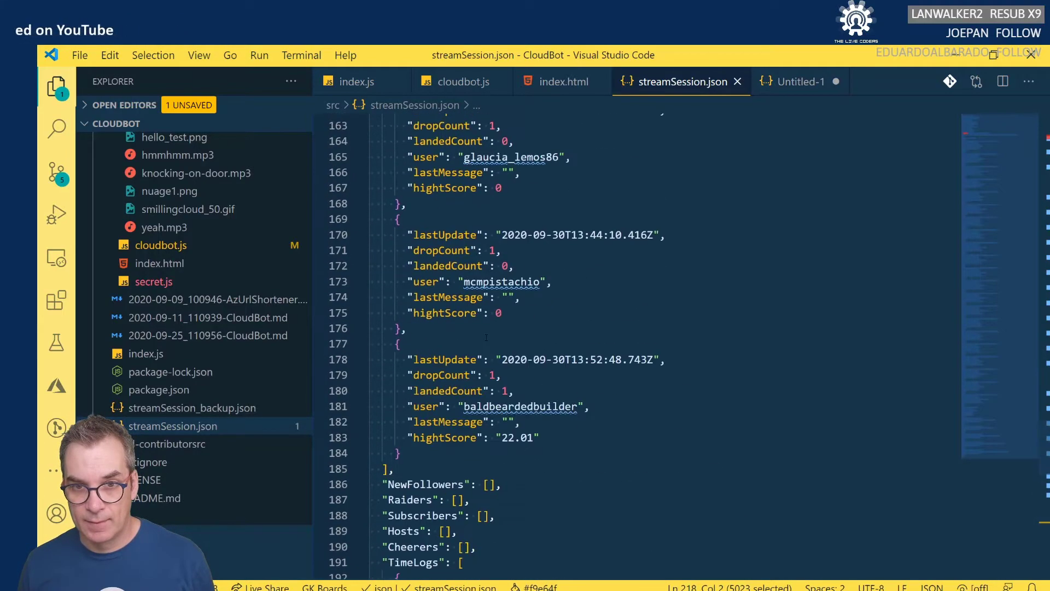
scroll(485, 335, "up", 15)
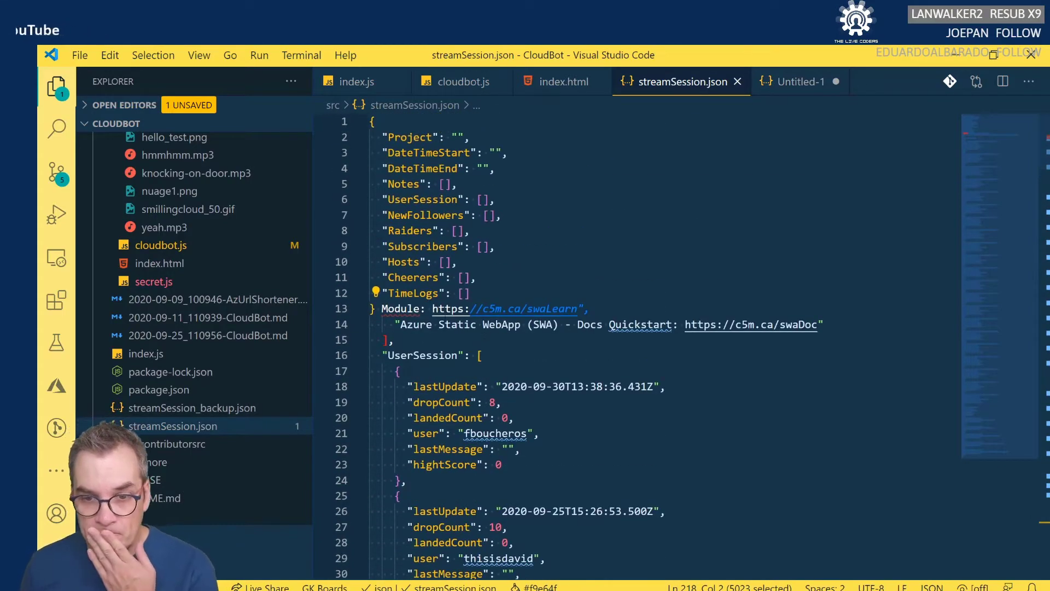
mouse_move(410, 310)
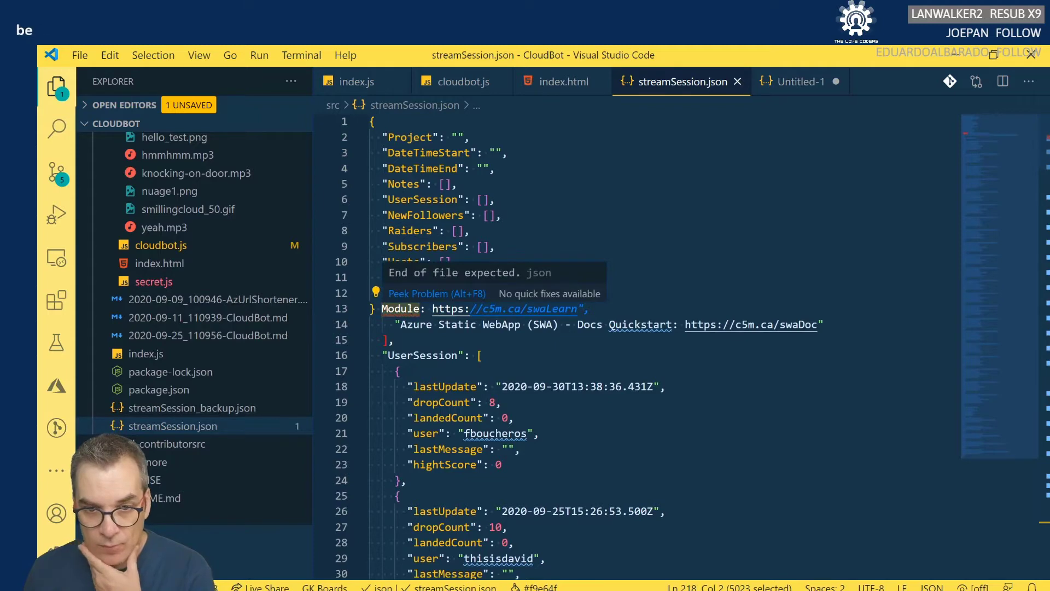
left_click(640, 310)
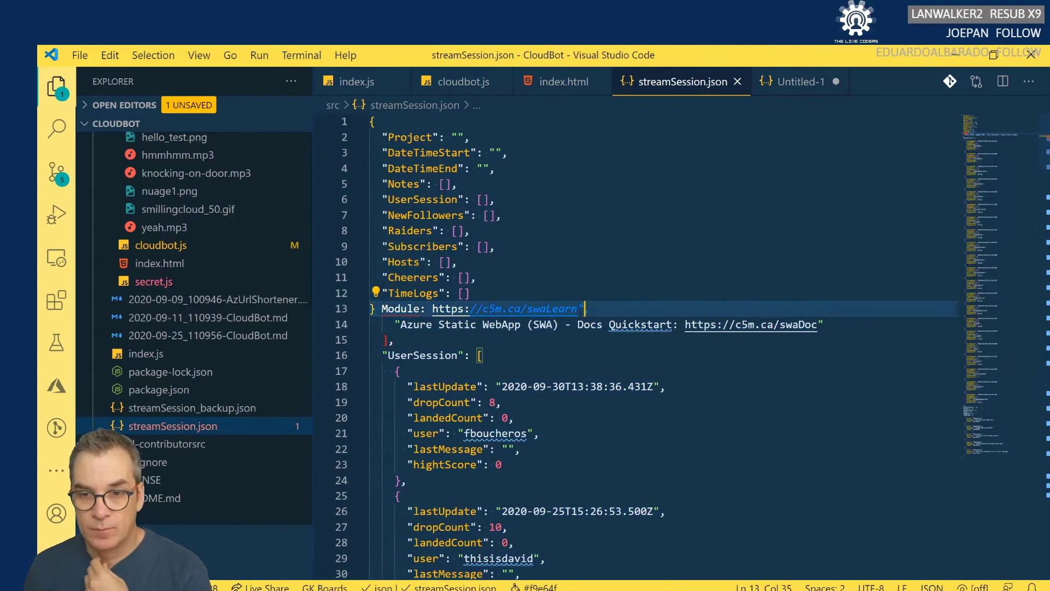
Switch to the browser, close the localhost:3000 page, and return to Visual Studio Code.
key("alt+Tab")
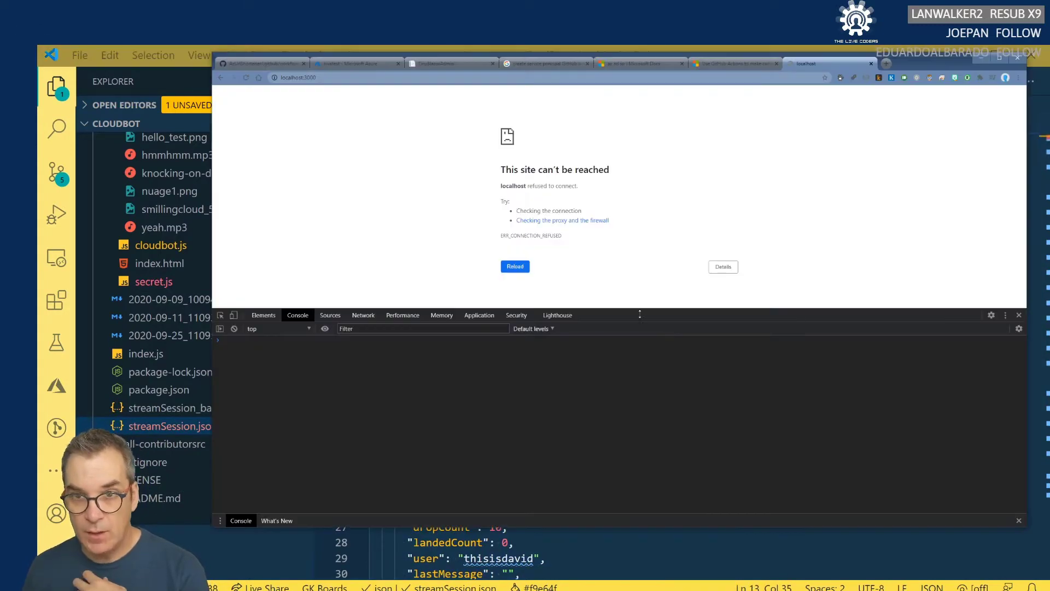
left_click(872, 63)
key("alt+Tab")
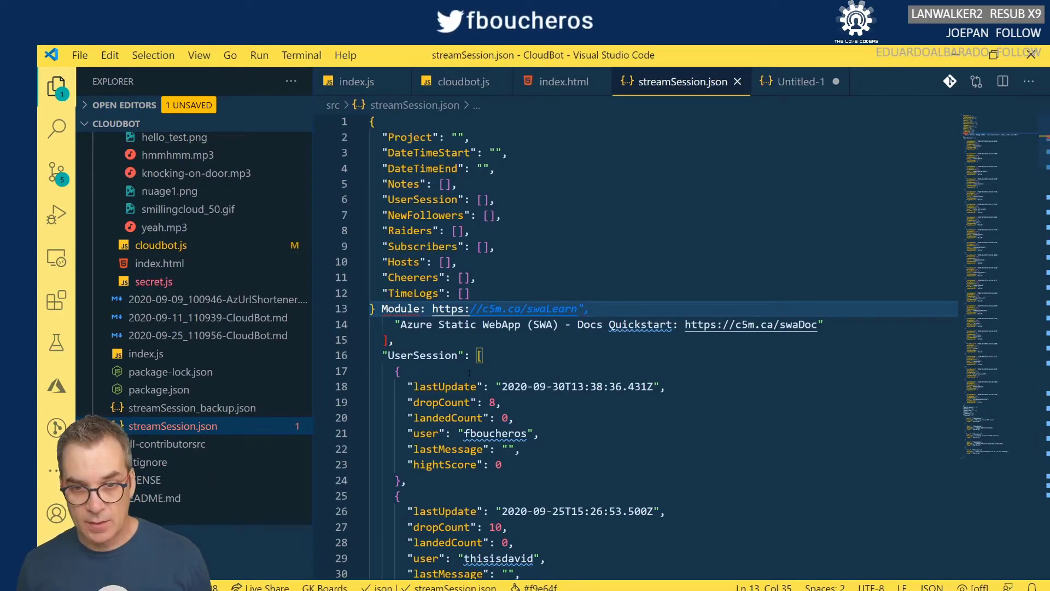
Delete the corrupted streamSession.json from the src folder.
key("ctrl+a")
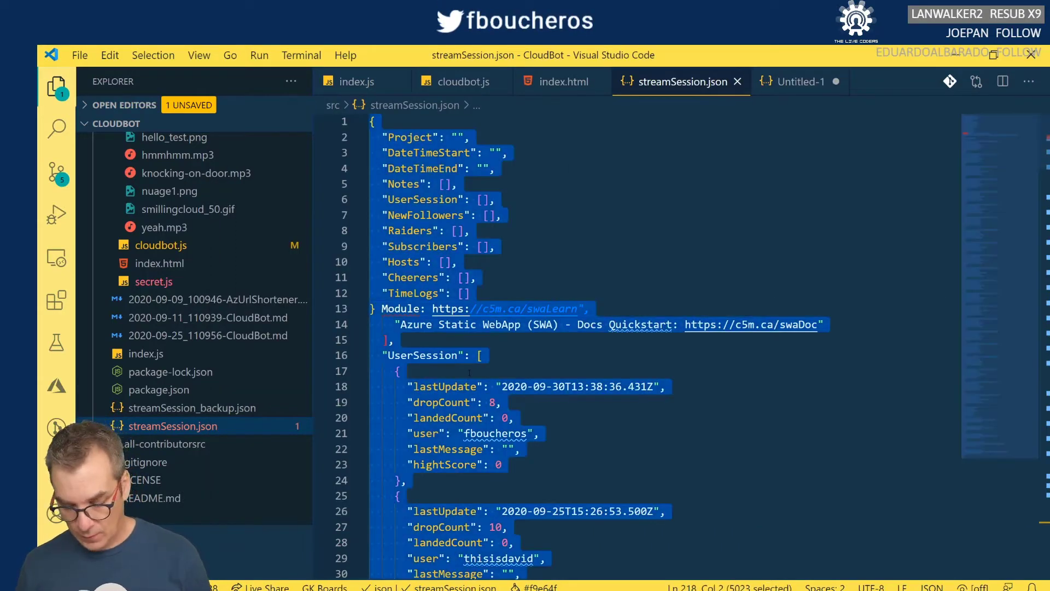
right_click(221, 426)
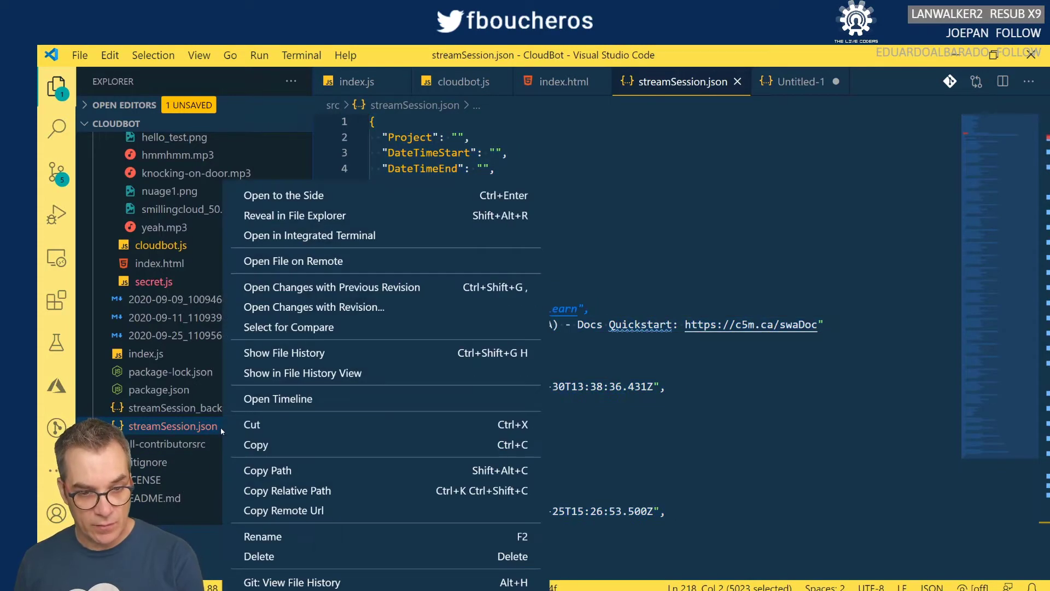
left_click(270, 556)
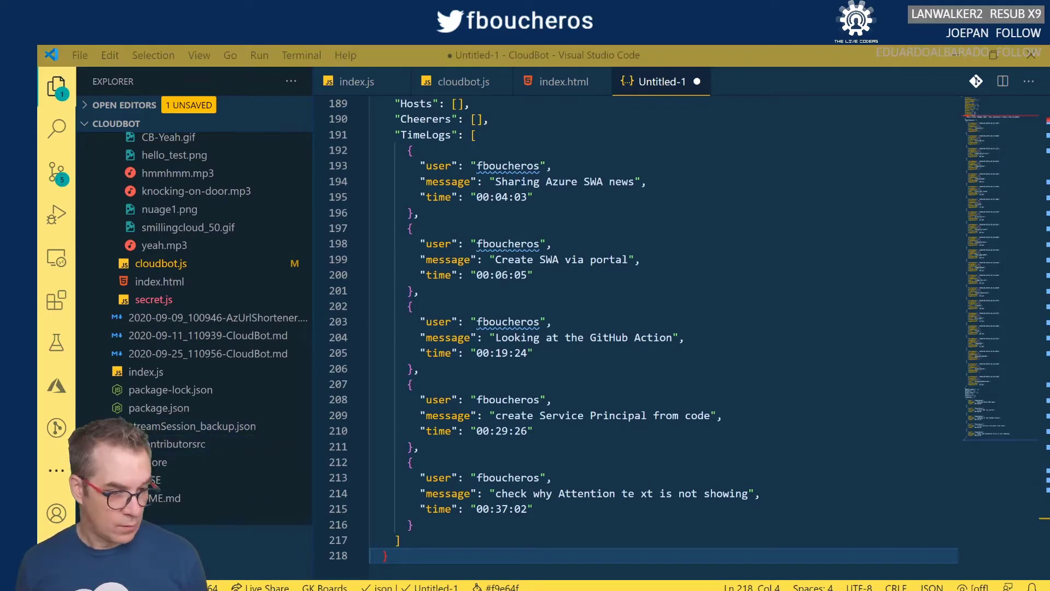
Switch to the terminal, terminate the running CloudBot server, and restart it with npm start.
key("alt+Tab")
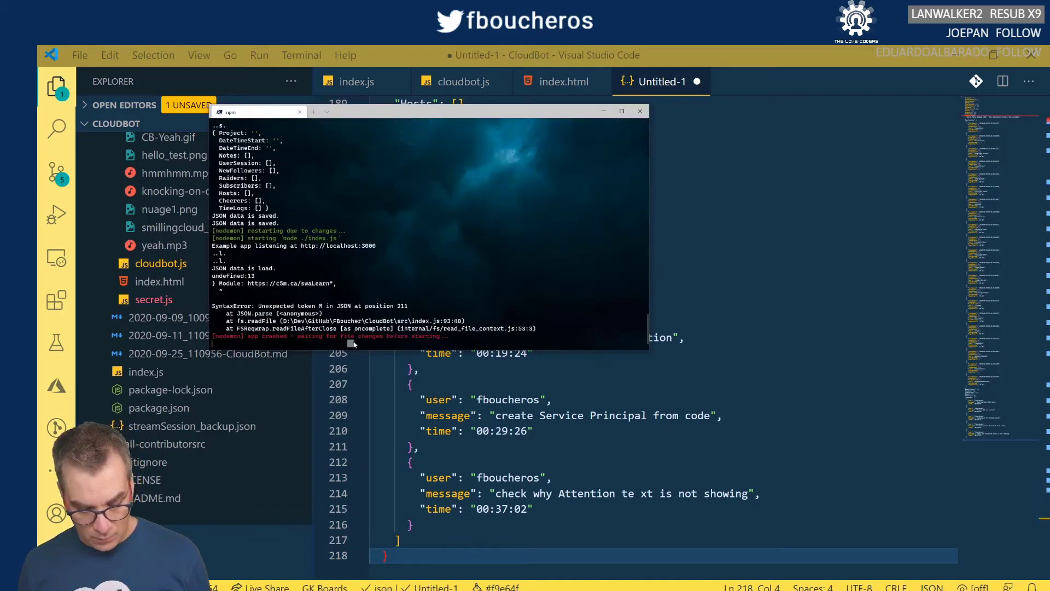
key("ctrl+c")
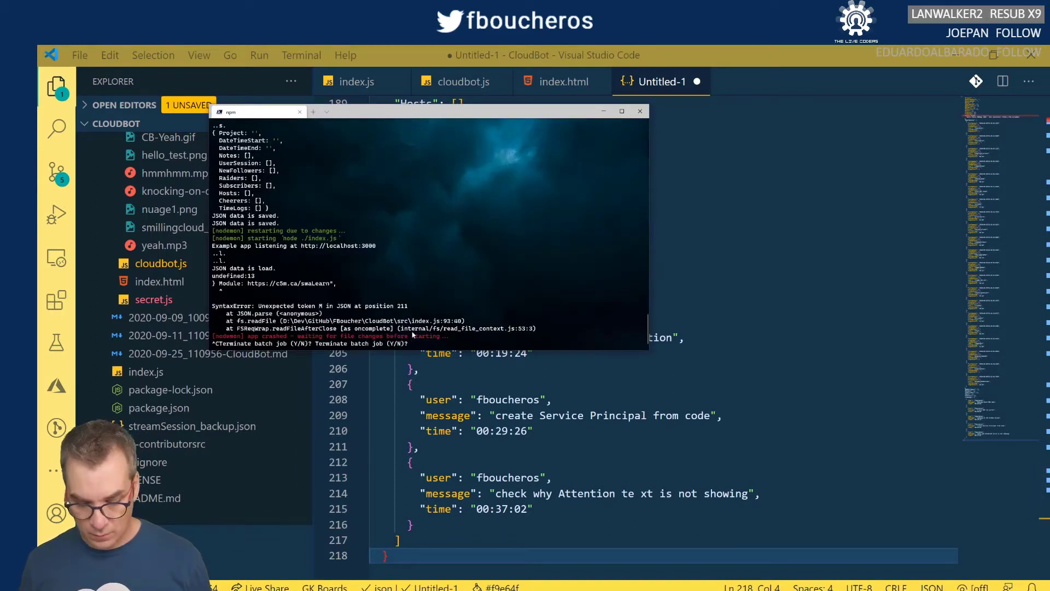
type("y")
key("Return")
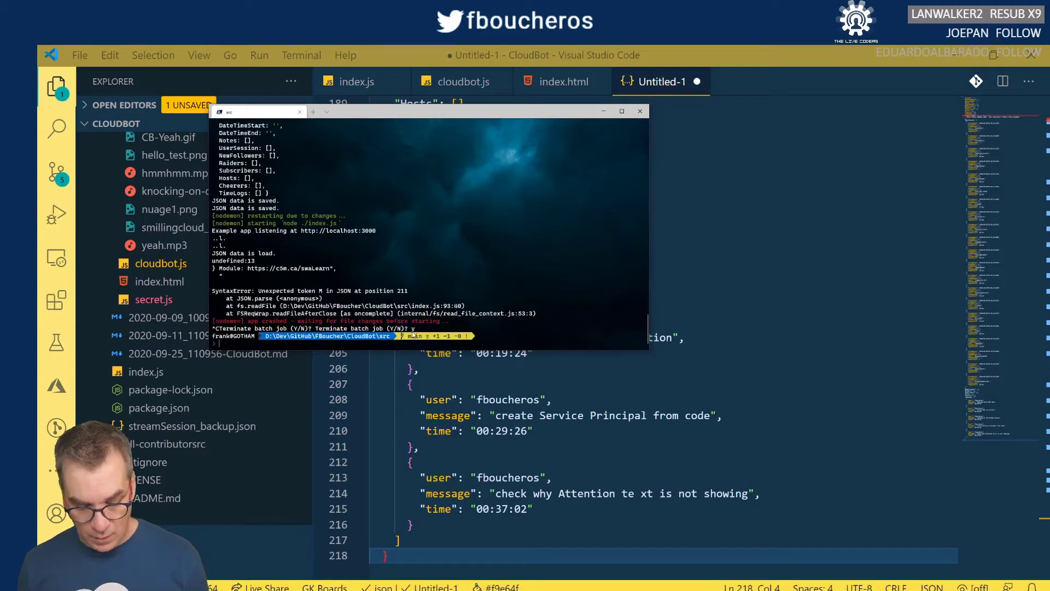
key("Up")
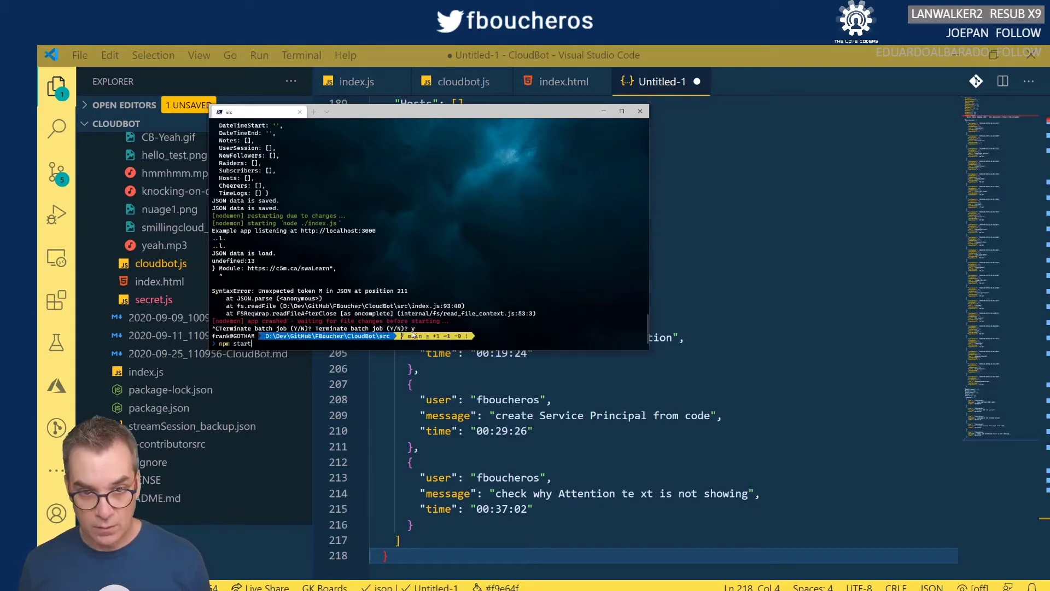
key("Return")
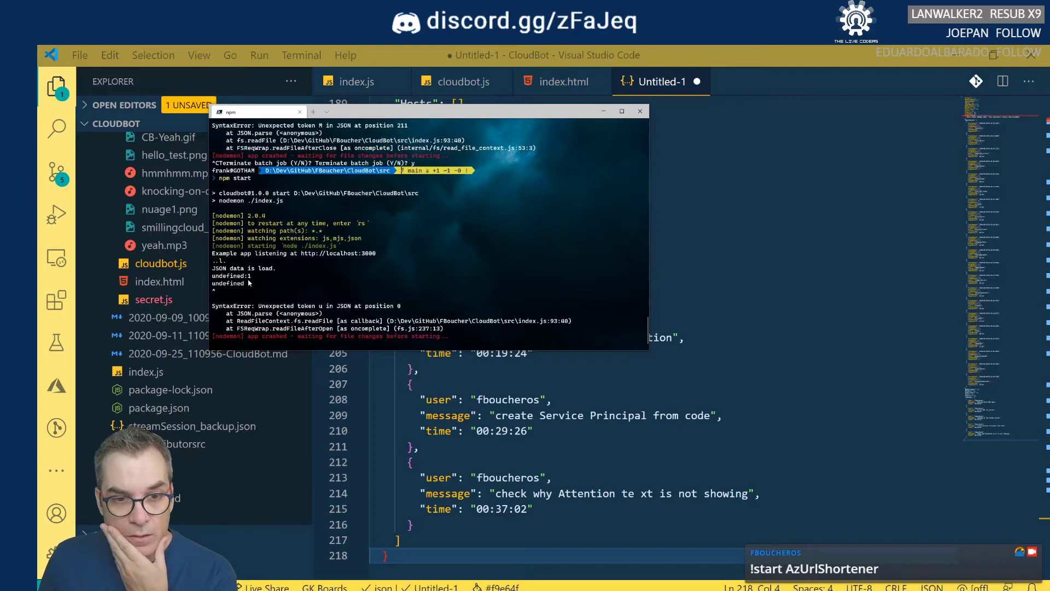
Recheck the server's error output in the terminal and open cloudbot.js in Visual Studio Code.
left_click(509, 430)
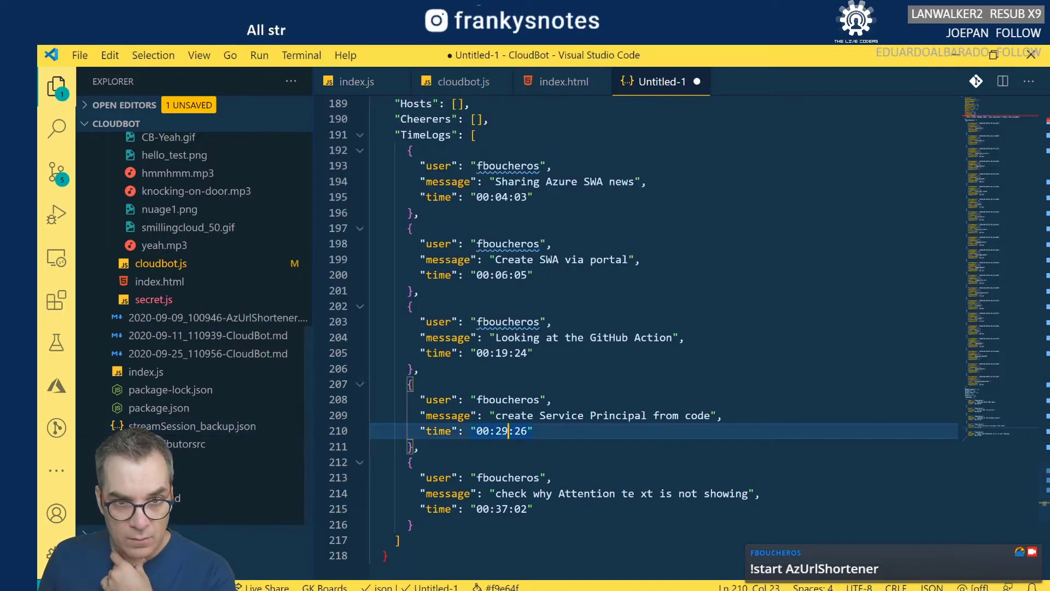
key("alt+Tab")
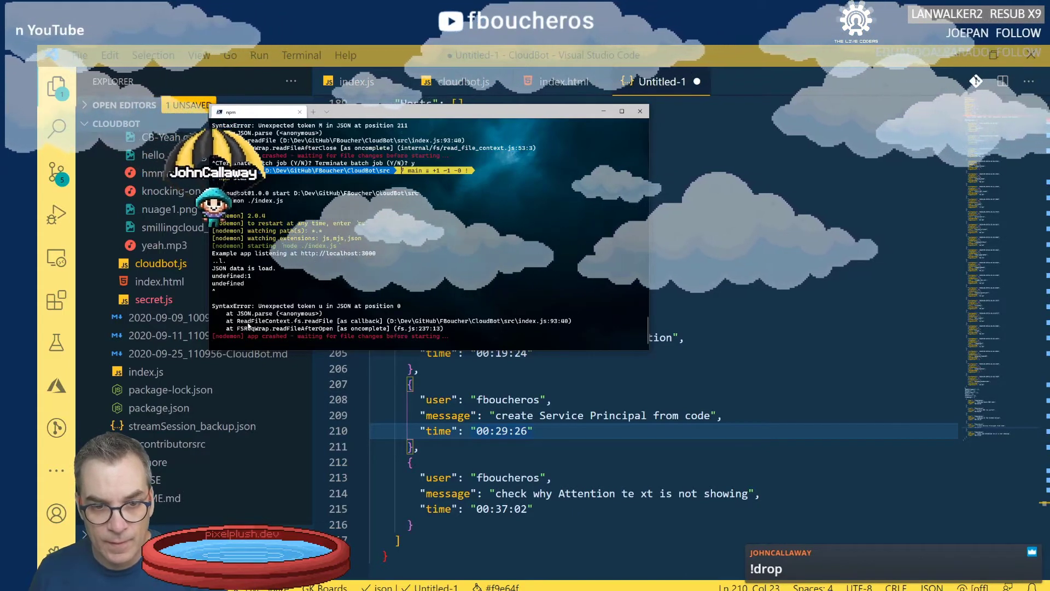
left_click(464, 92)
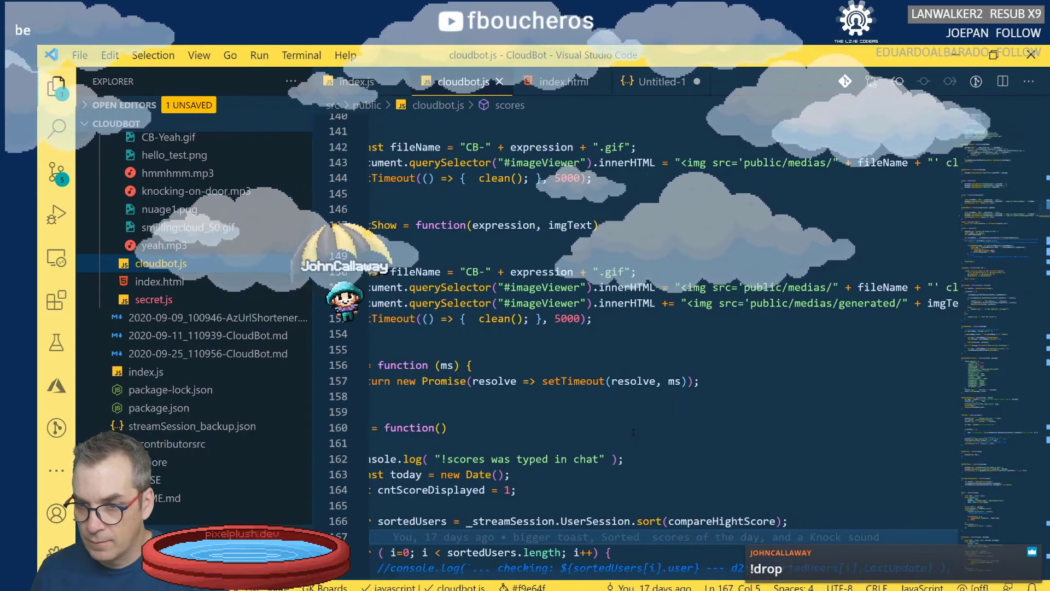
Switch to the terminal, enlarge its text and widen its window to examine the CloudBot server's crash stack trace.
key("ctrl+Page_Down")
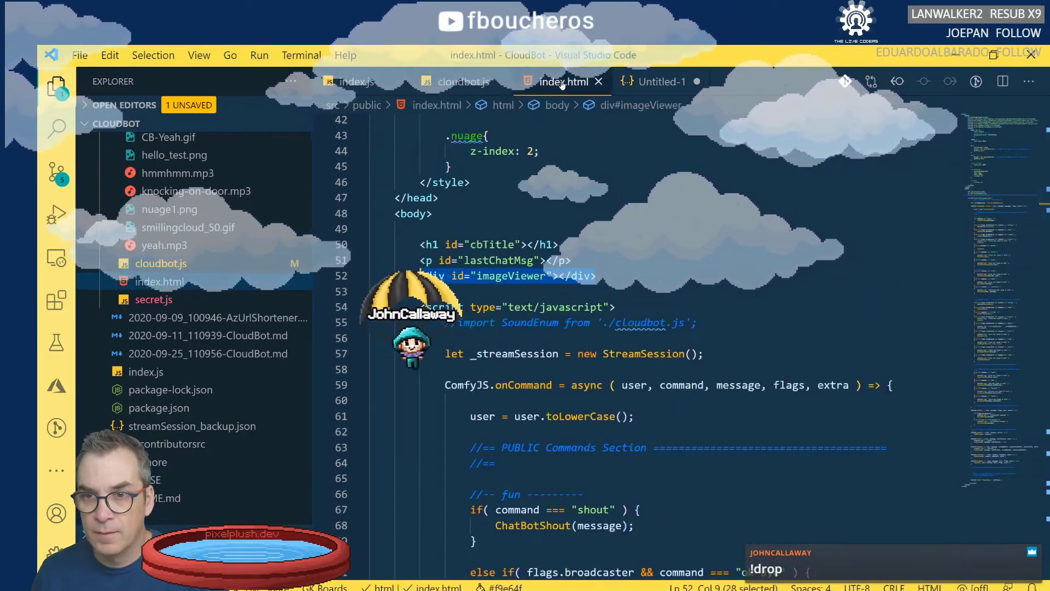
key("ctrl+Page_Down")
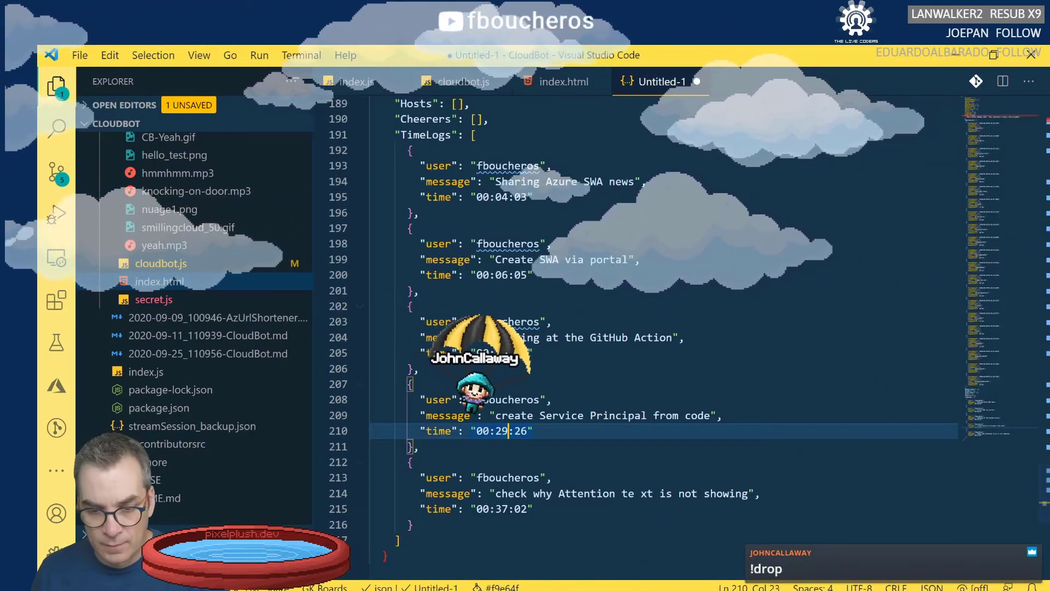
key("alt+Tab")
key("alt+Tab")
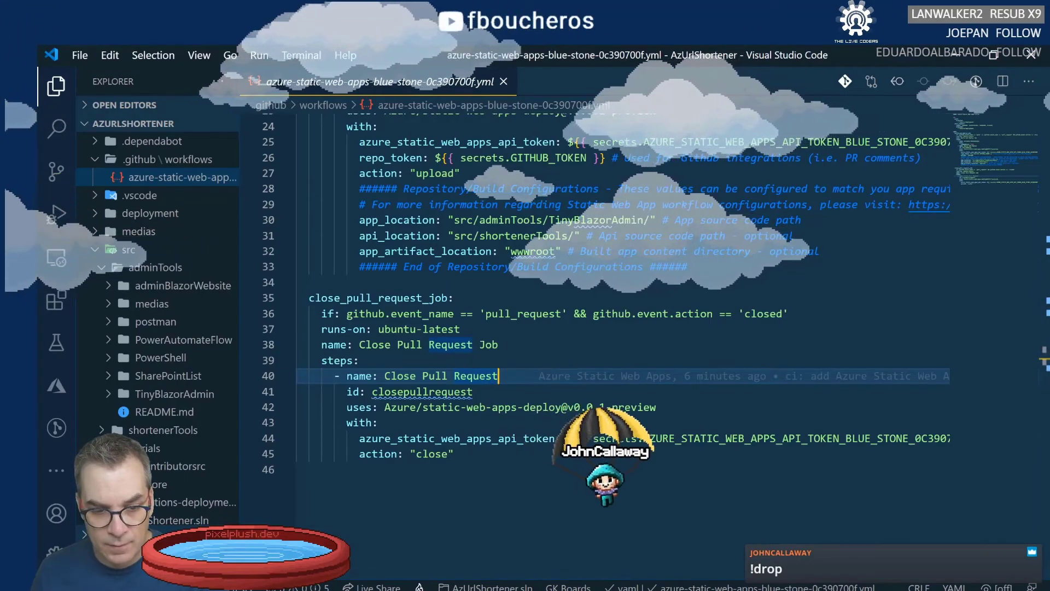
key("alt+Tab")
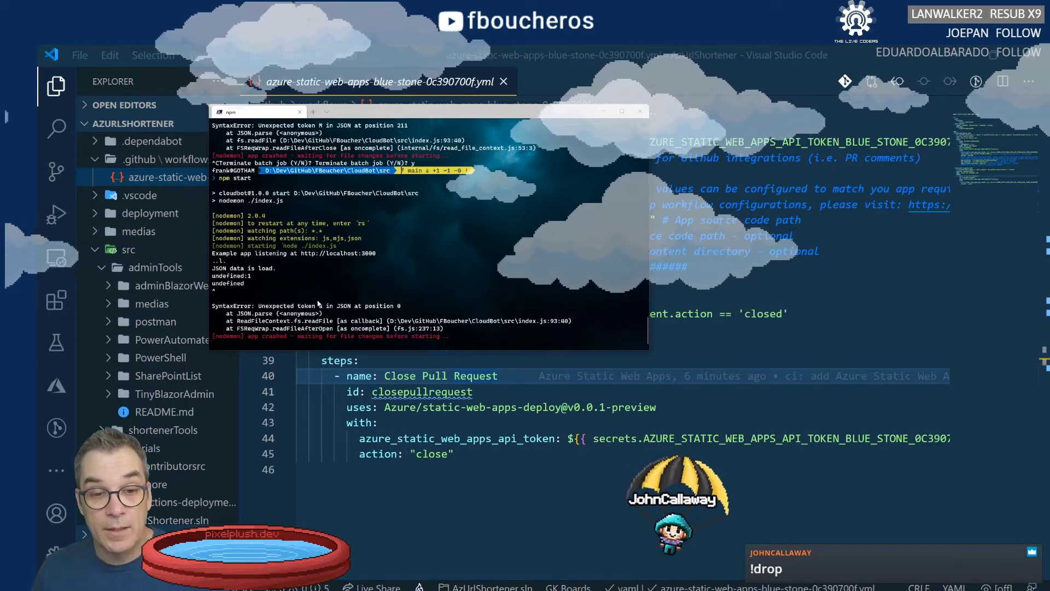
scroll(318, 289, "up", 3, "ctrl")
scroll(336, 299, "down", 2, "ctrl")
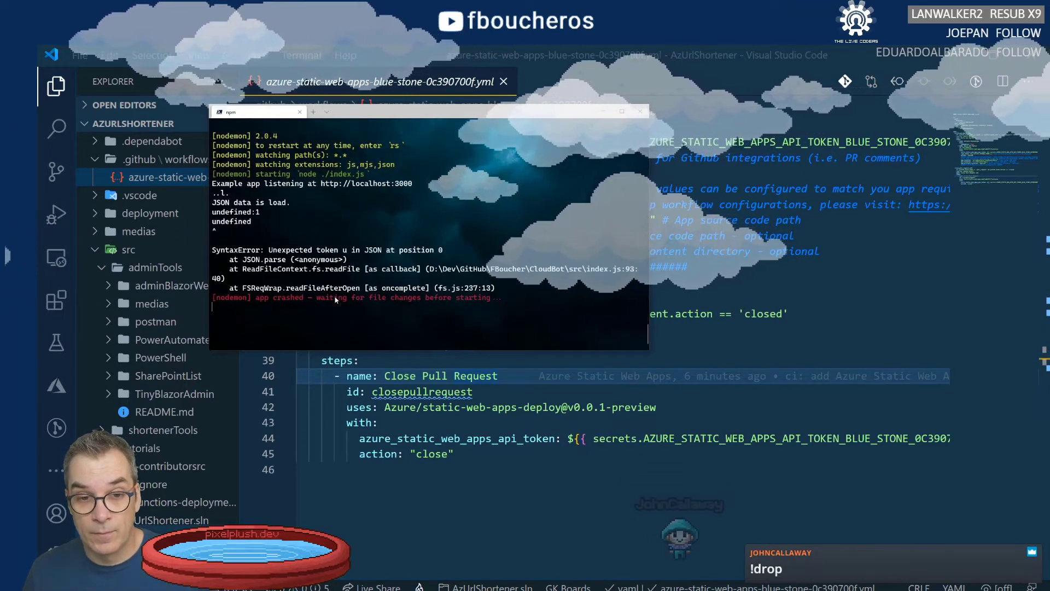
left_click_drag(652, 282, 852, 282)
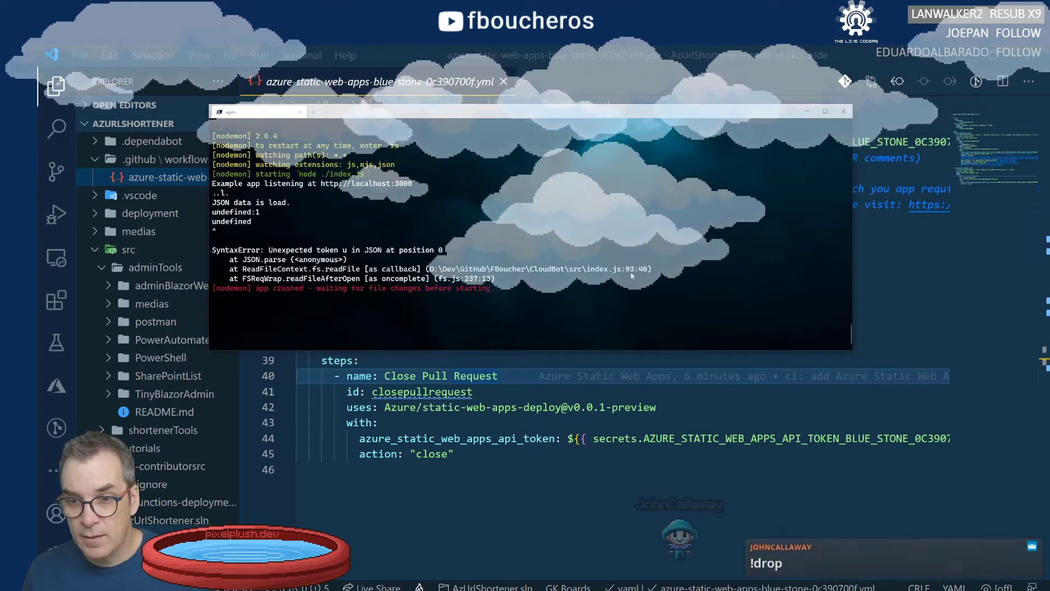
Return to CloudBot in Visual Studio Code and examine the "drop" command handler in index.html.
key("alt+Tab")
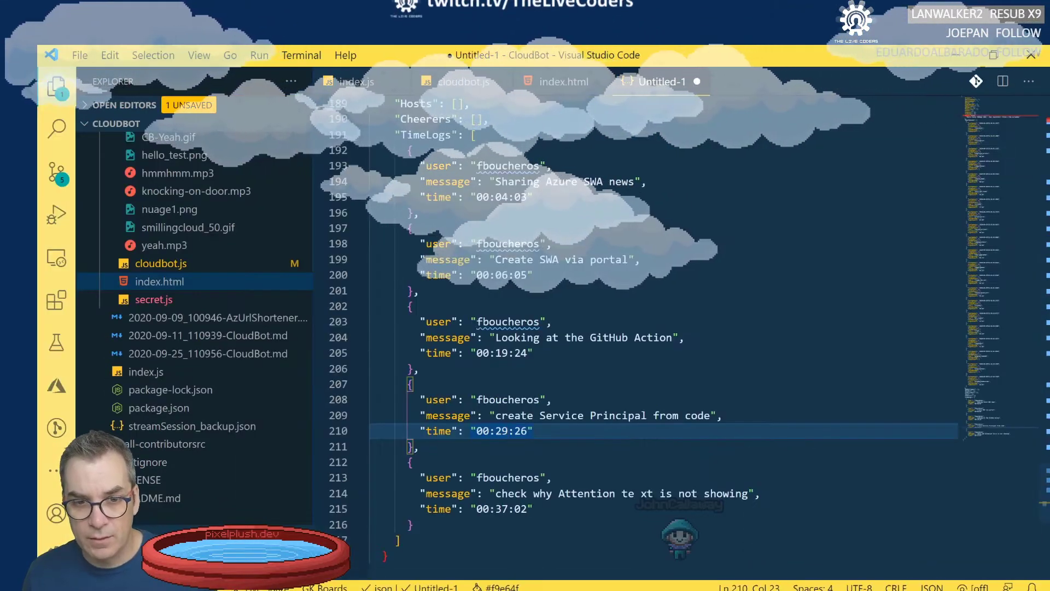
key("ctrl+Tab")
scroll(629, 328, "down", 10)
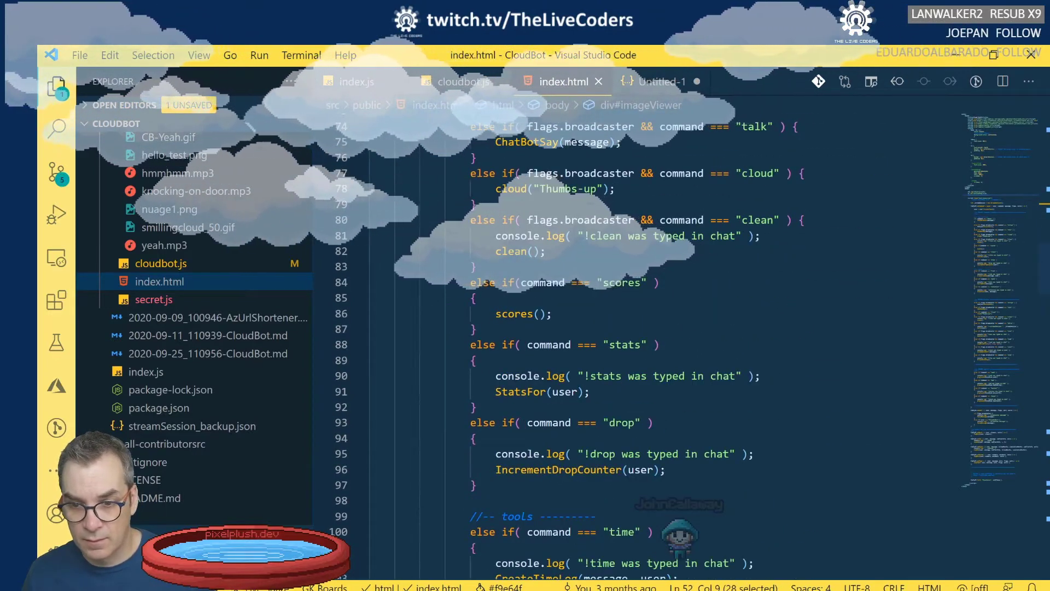
left_click_drag(659, 423, 444, 430)
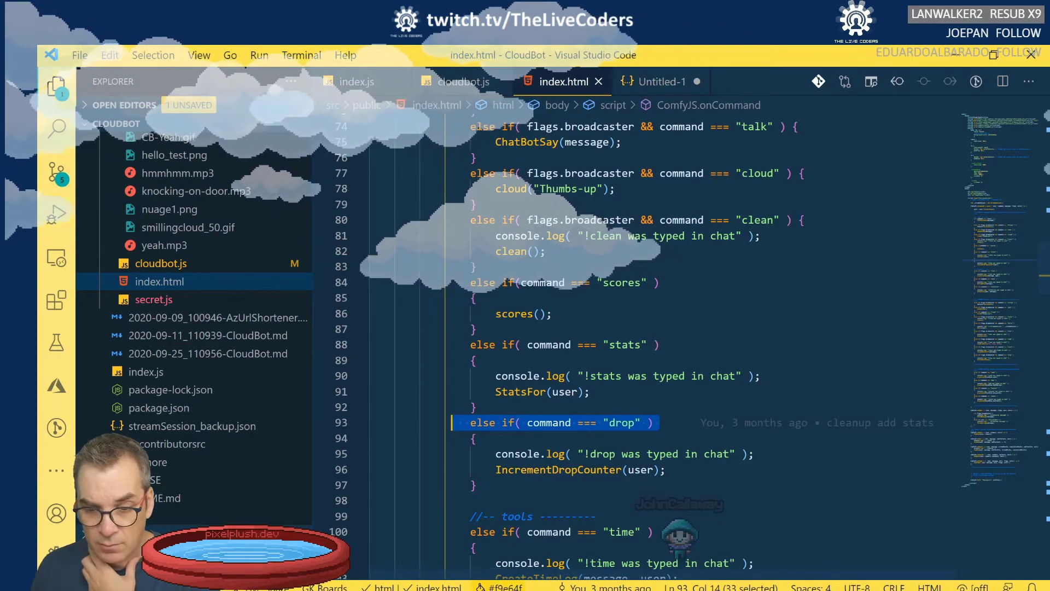
key("alt+Tab")
left_click(724, 542)
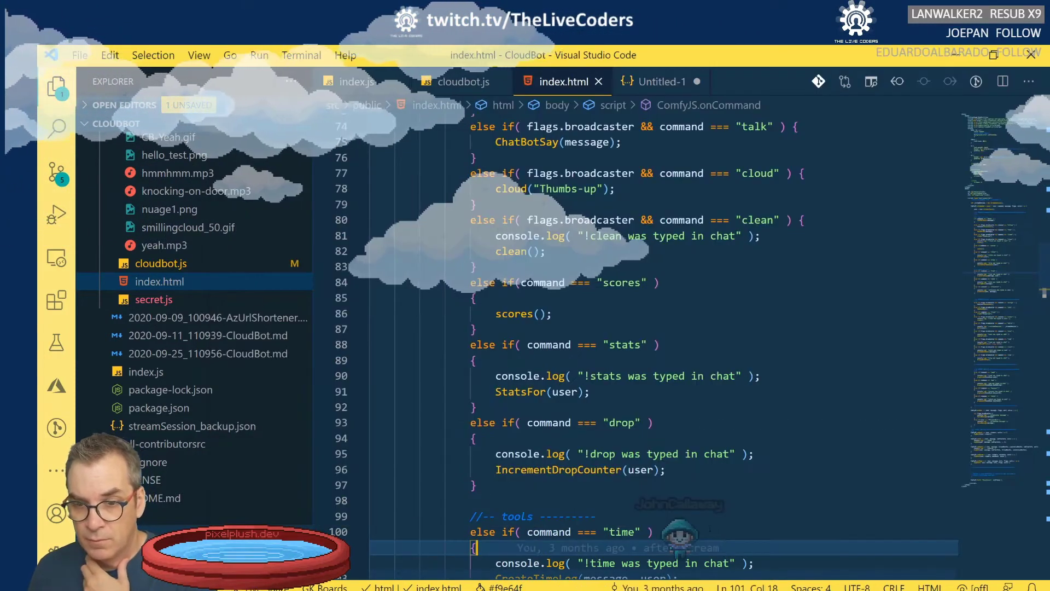
scroll(601, 492, "up", 8)
scroll(602, 492, "up", 6)
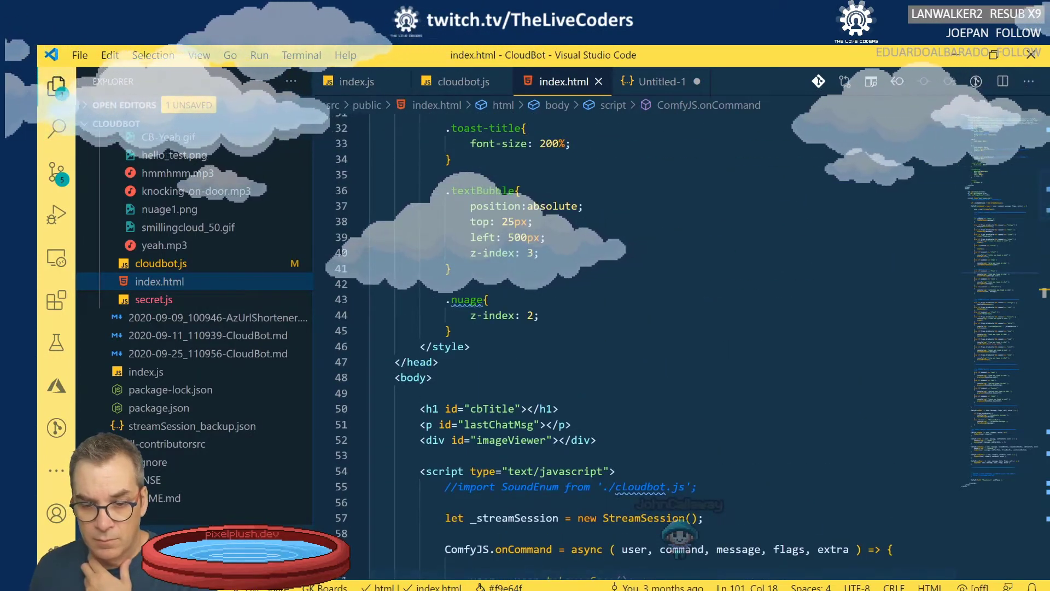
Terminate the crashed CloudBot server in the terminal, clear the output, and restart the server with npm start.
key("alt+Tab")
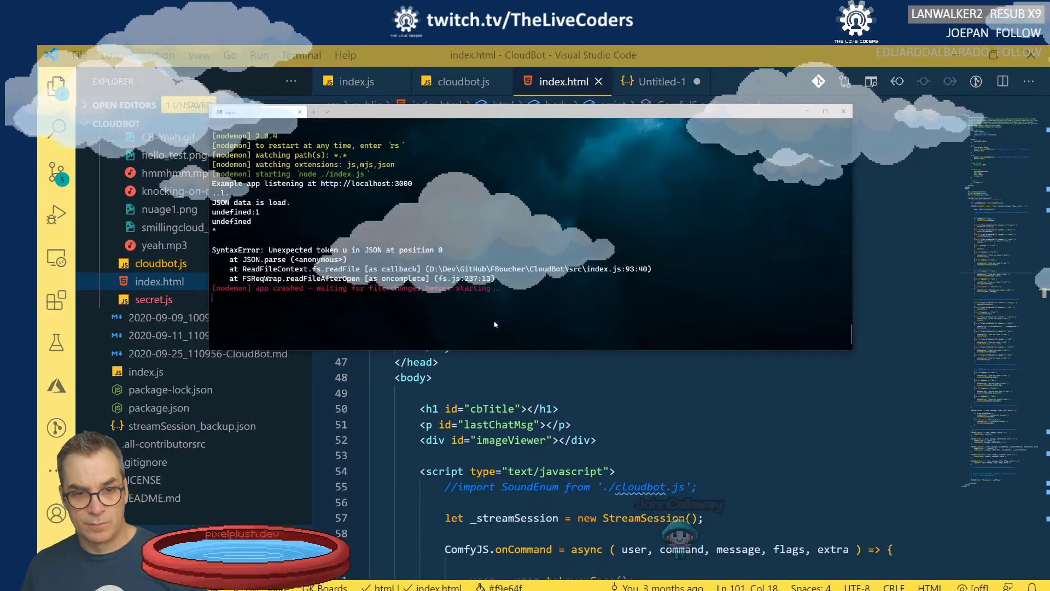
key("ctrl+c")
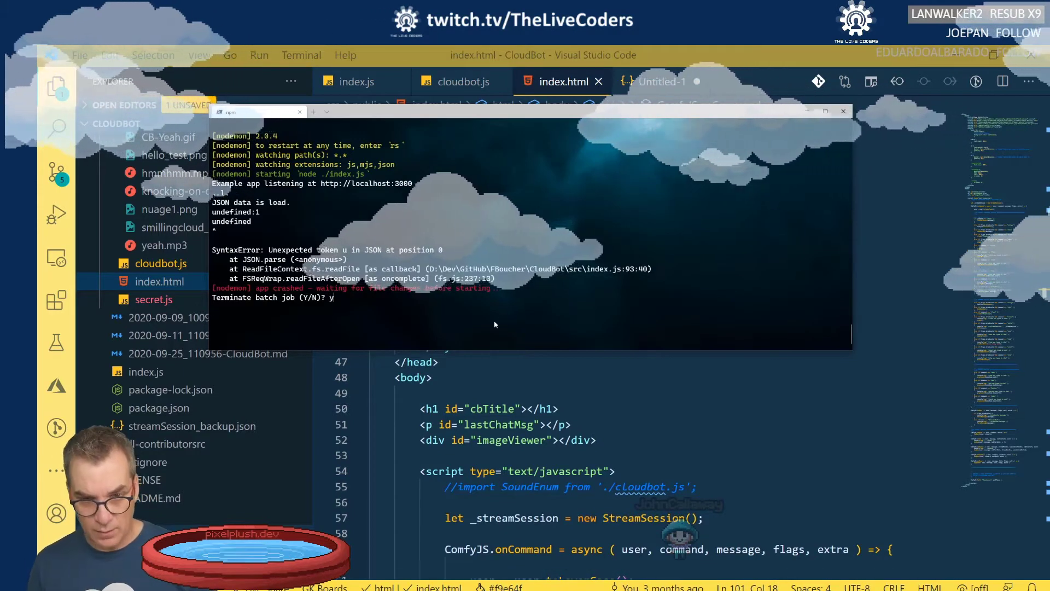
type("y")
key("Return")
type("cls")
key("Return")
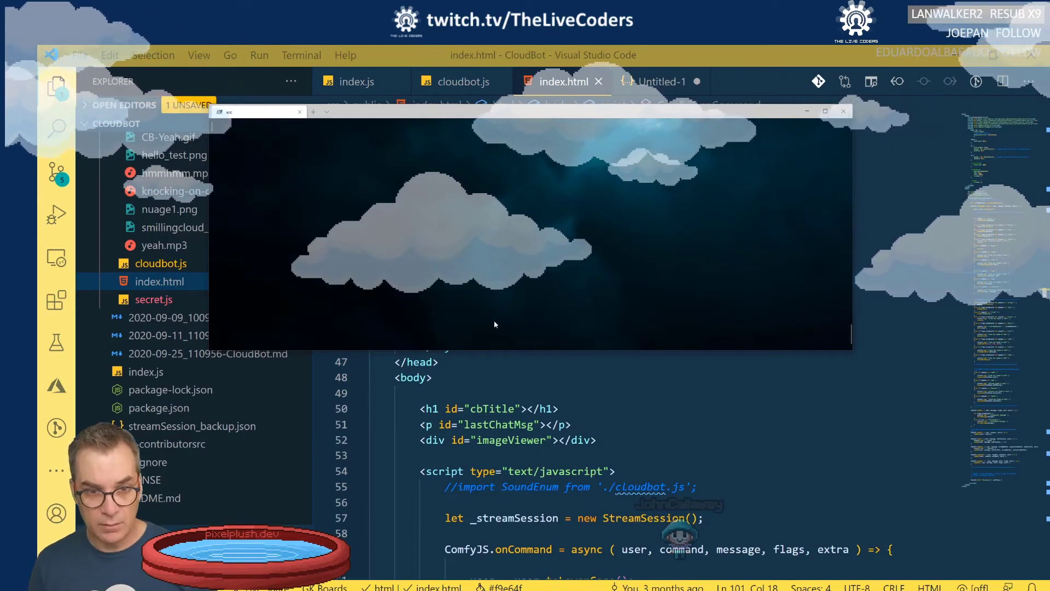
type("npm start")
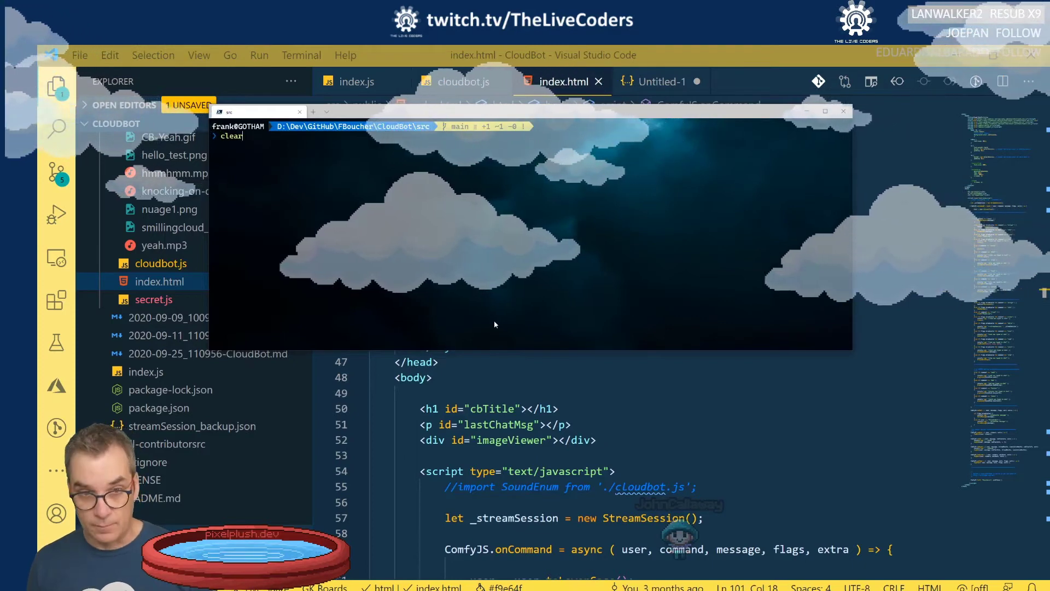
key("Return")
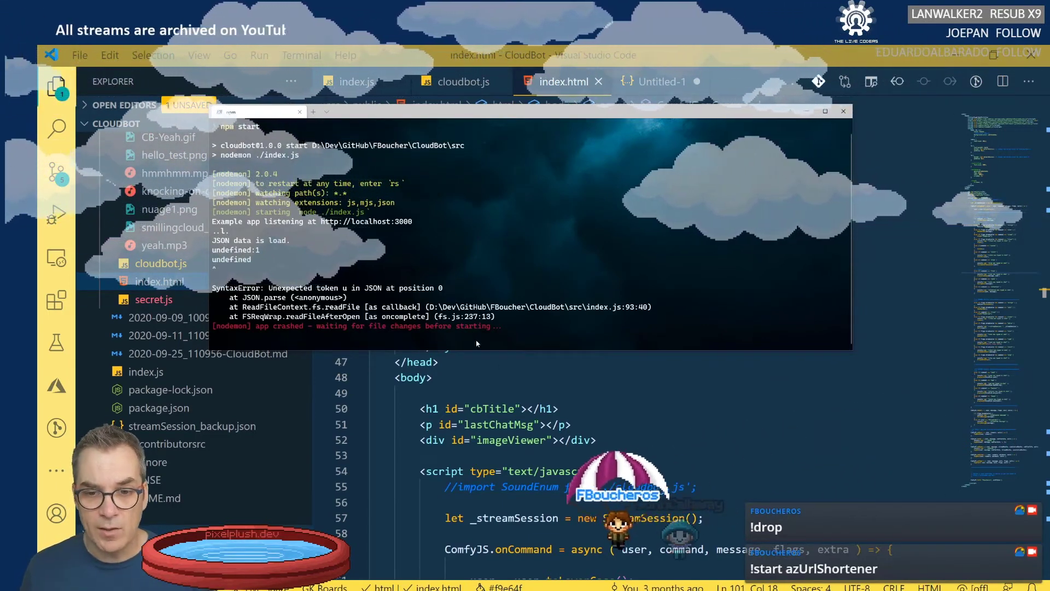
Locate the "start" command handler in index.html and search cloudbot.js for its StreamNoteStart function.
left_click(450, 83)
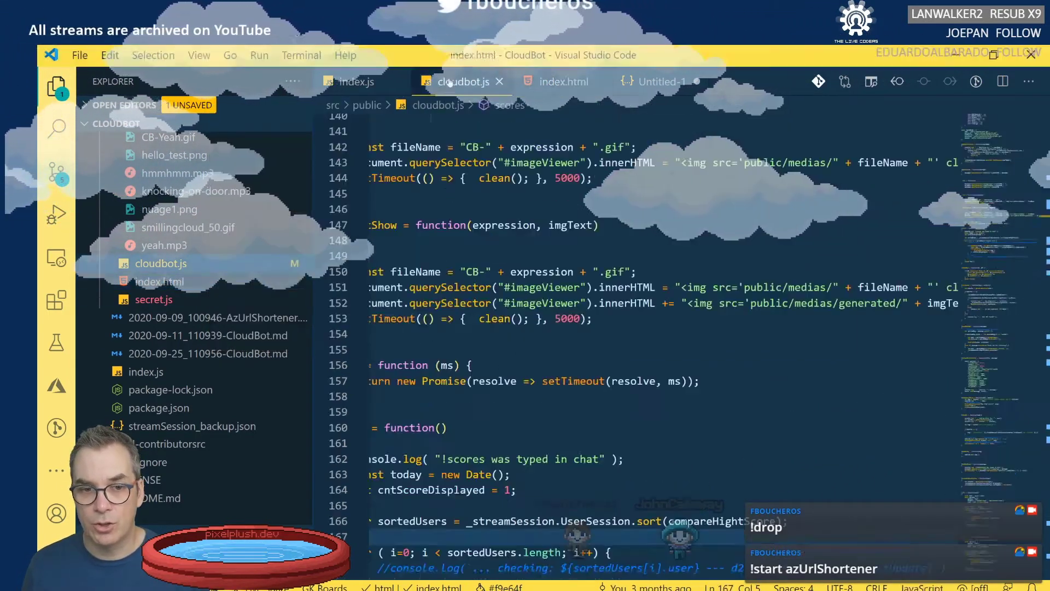
left_click(581, 81)
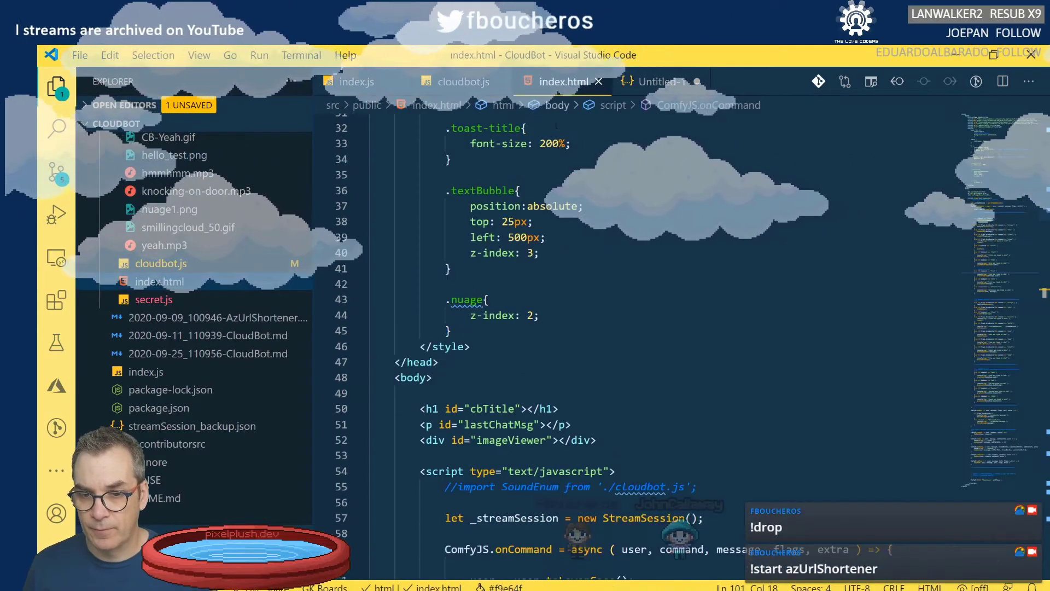
scroll(523, 374, "down", 10)
scroll(522, 372, "down", 10)
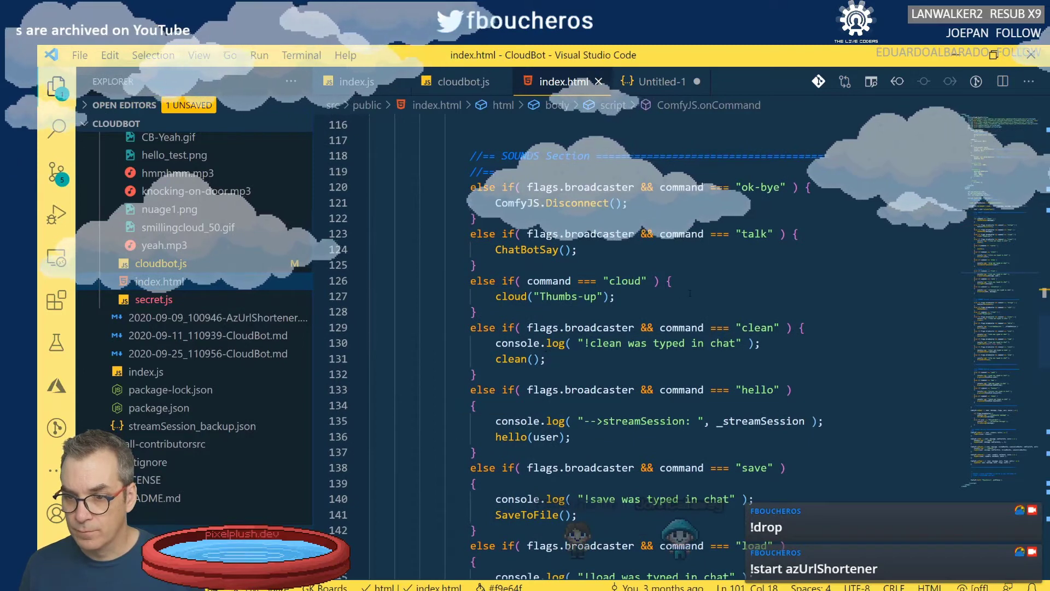
scroll(689, 293, "down", 5)
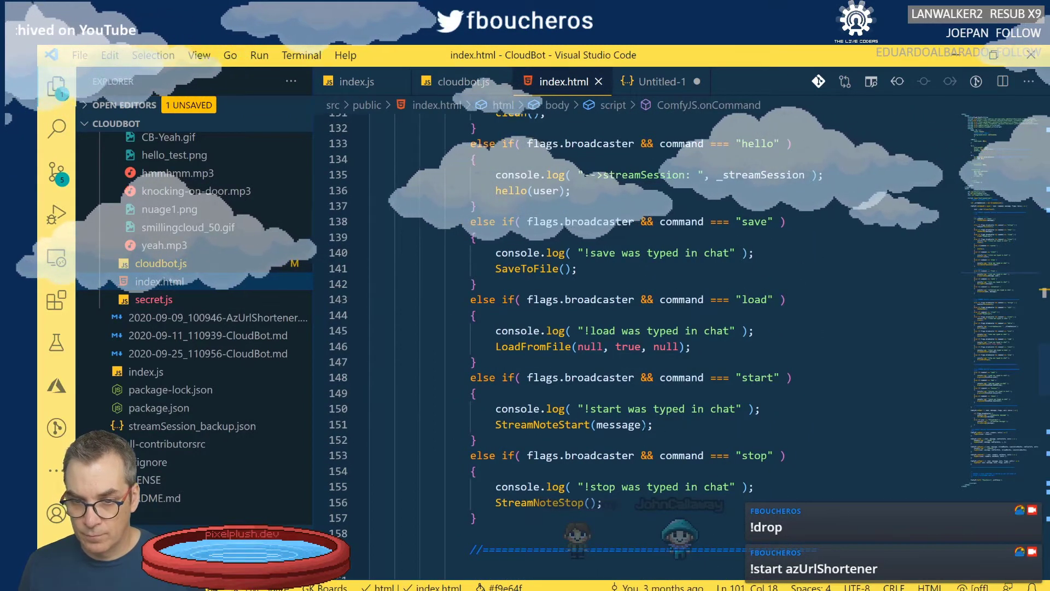
double_click(541, 424)
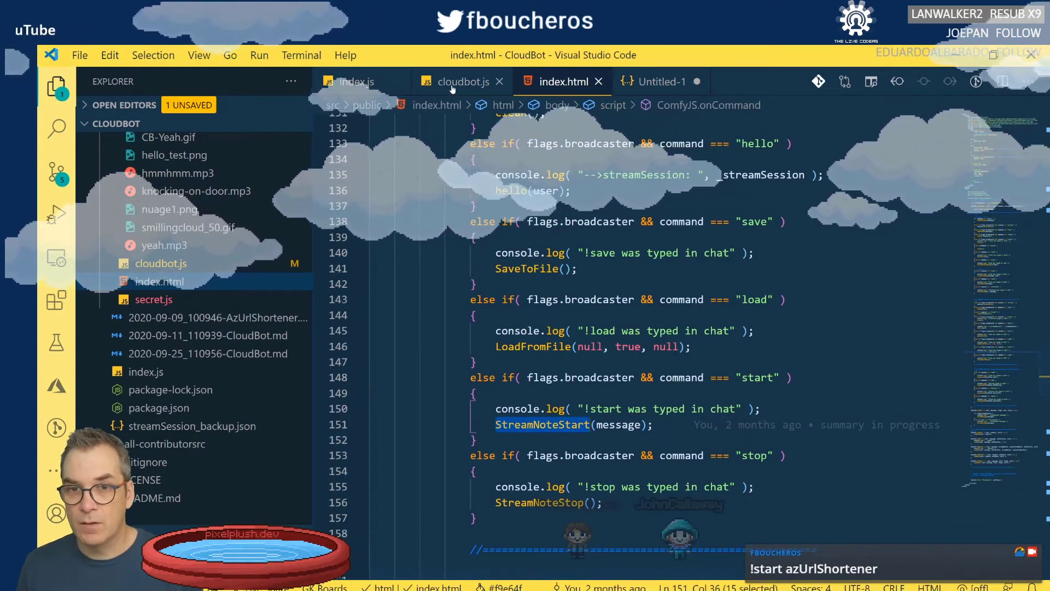
key("ctrl+Tab")
key("ctrl+f")
key("ctrl+v")
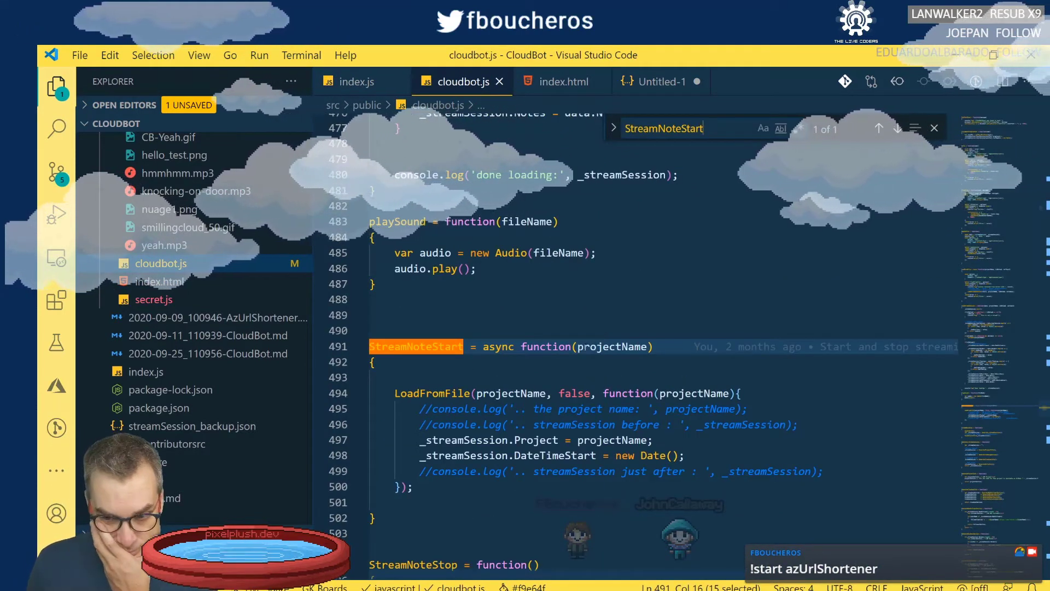
Search cloudbot.js for LoadFromFile and examine its parameters, server fetch and LoadStreamSession call.
double_click(432, 393)
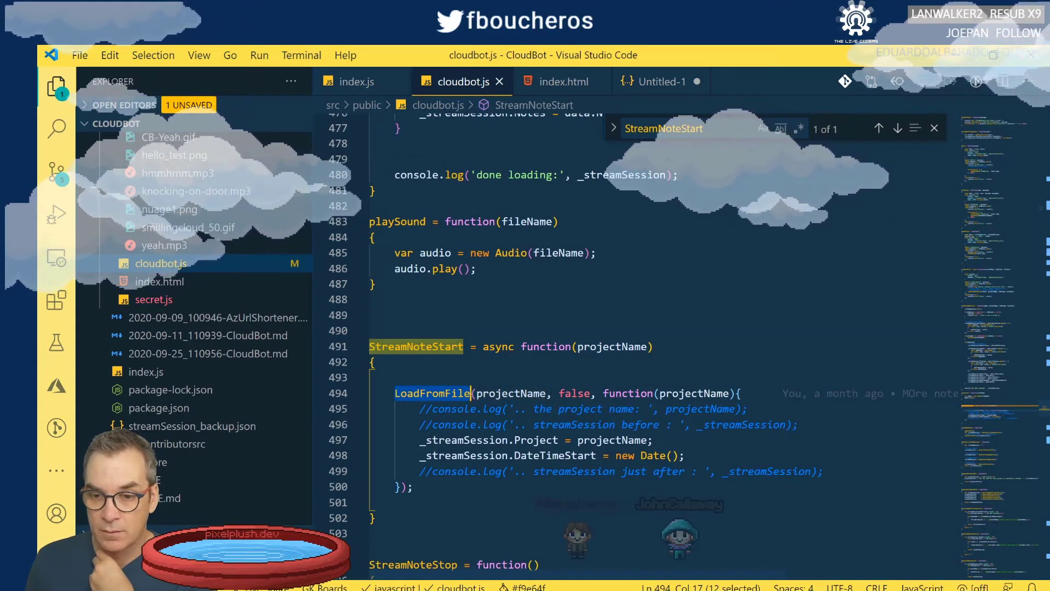
double_click(575, 393)
double_click(433, 393)
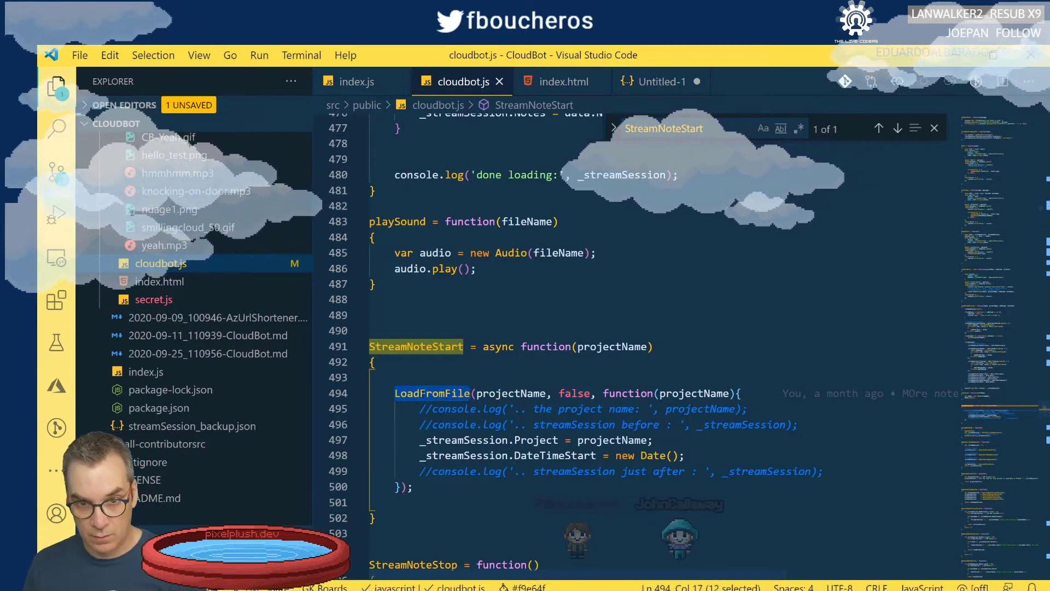
key("ctrl+f")
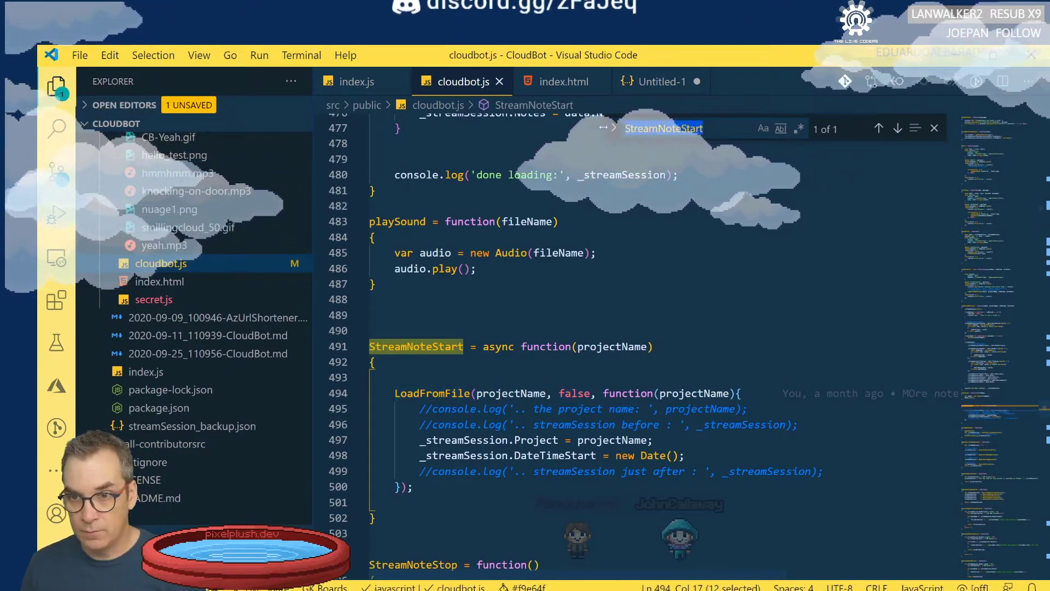
key("Return")
double_click(665, 346)
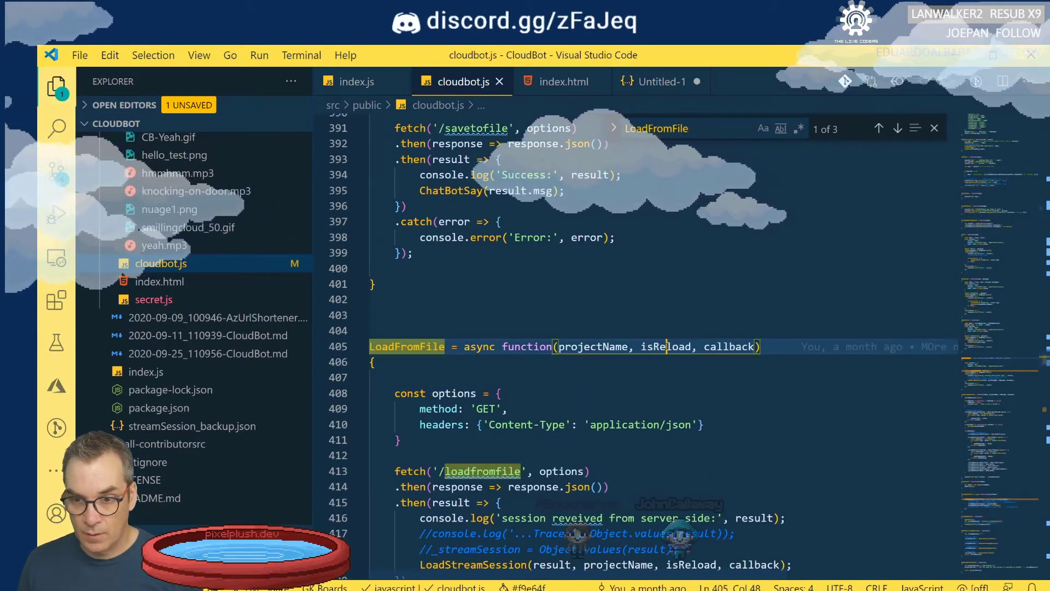
scroll(658, 370, "down", 2)
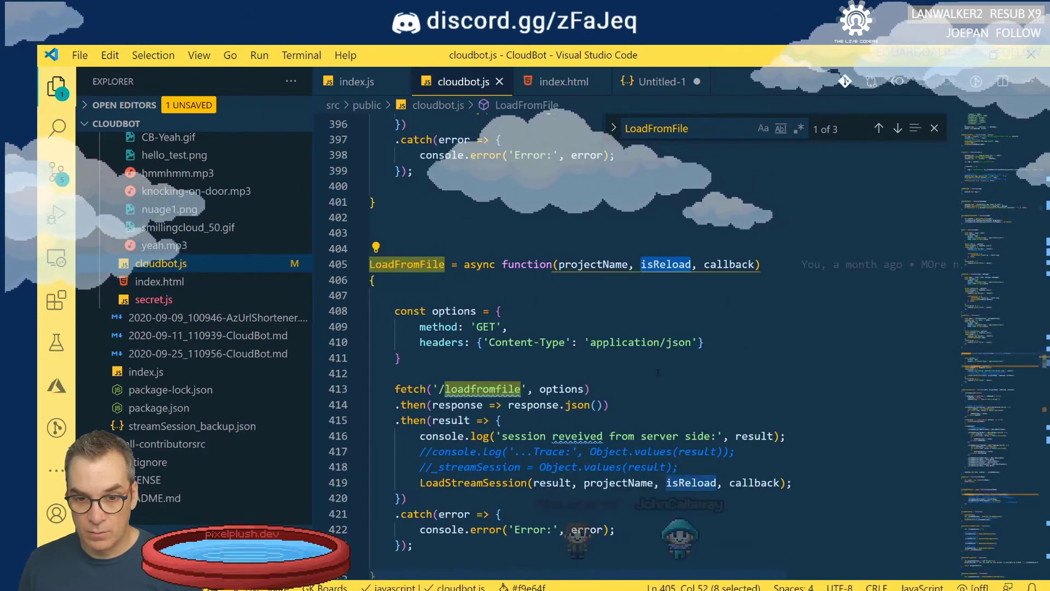
scroll(658, 372, "down", 1)
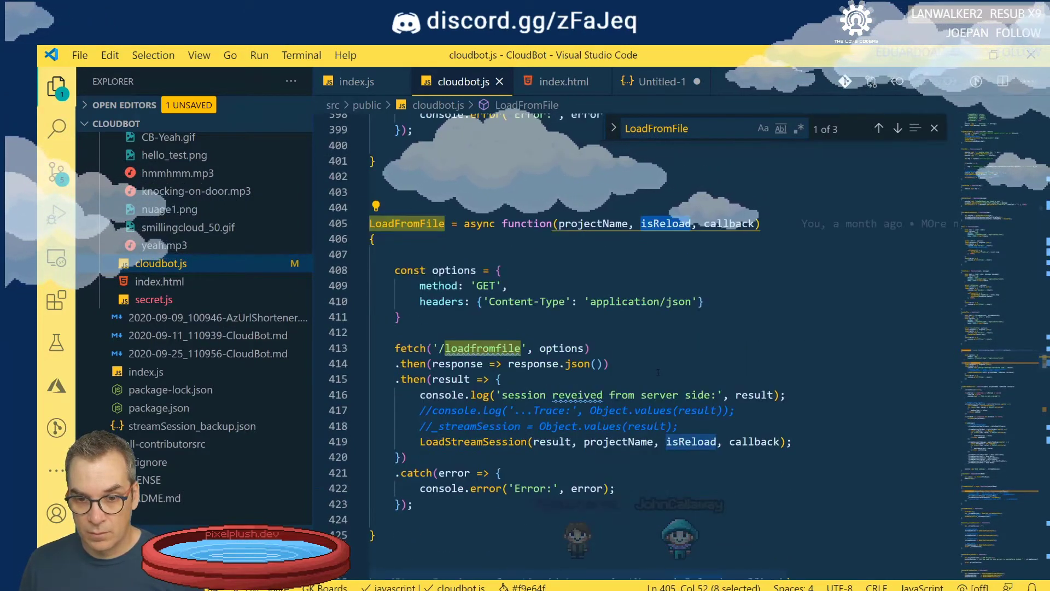
mouse_move(542, 348)
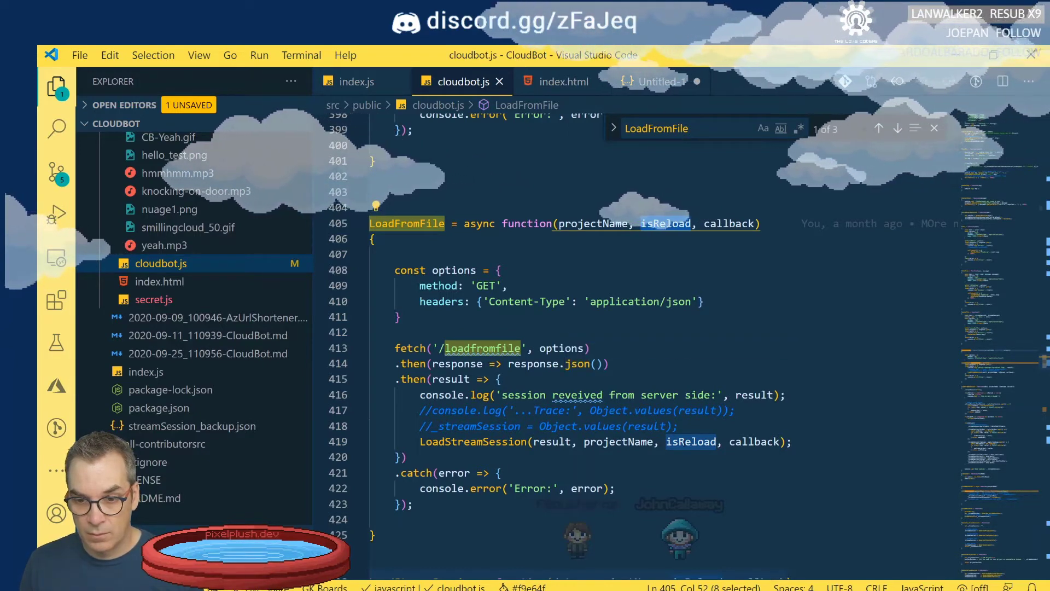
double_click(490, 442)
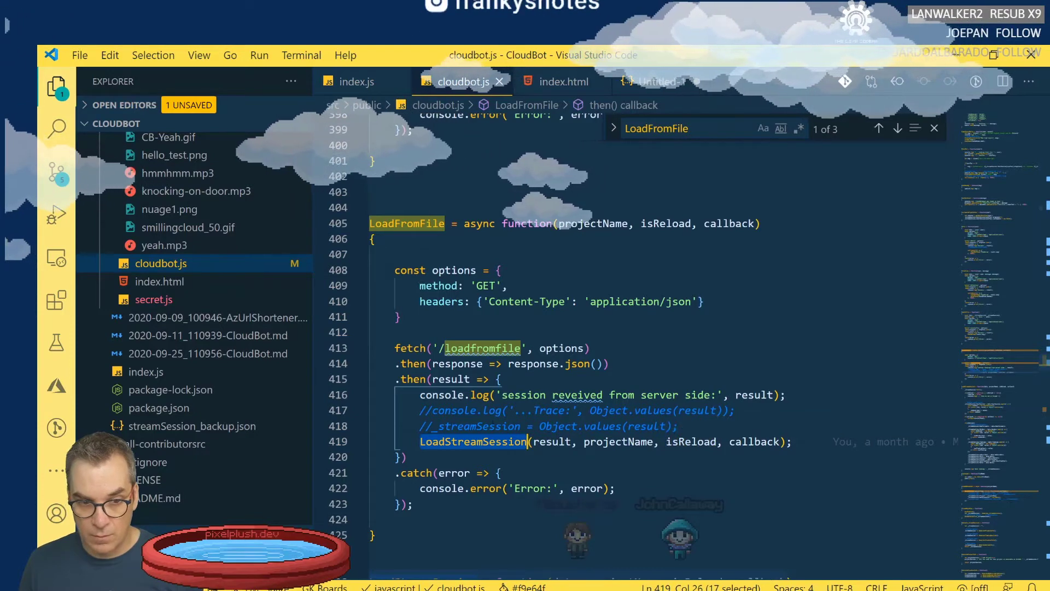
Open streamSession_backup.json from the src folder and look through its session data.
left_click(232, 431)
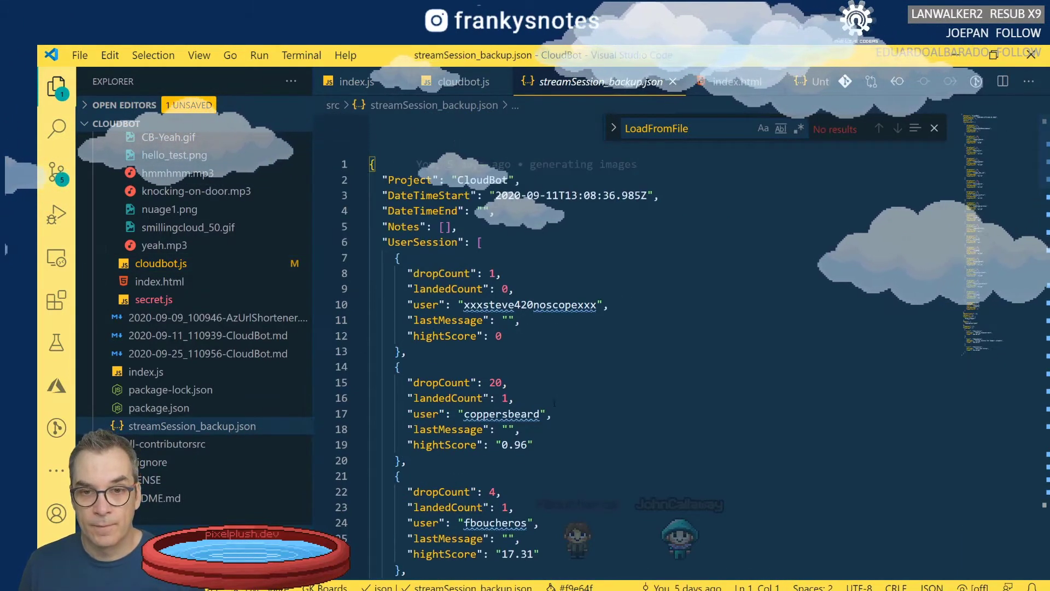
scroll(553, 408, "down", 5)
scroll(553, 408, "down", 20)
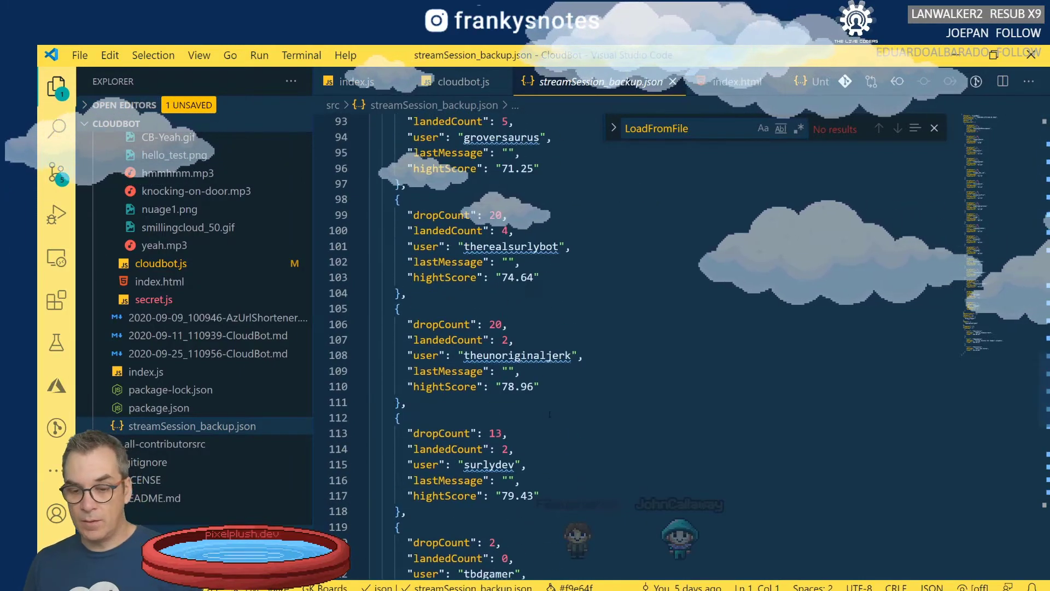
scroll(544, 421, "down", 8)
scroll(542, 421, "up", 20)
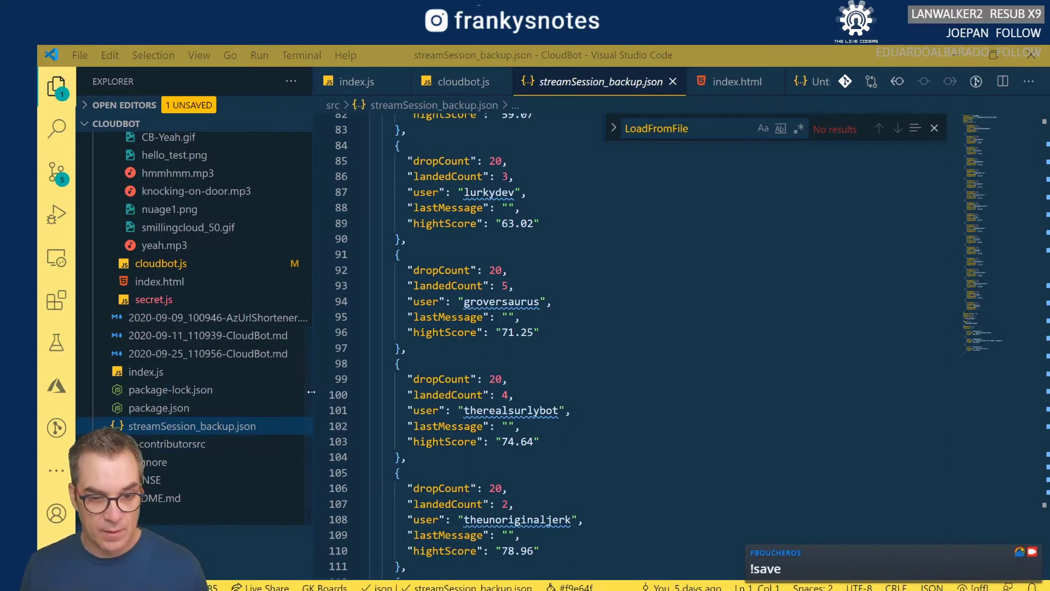
Switch to the terminal and terminate the CloudBot server's batch job.
key("alt+Tab")
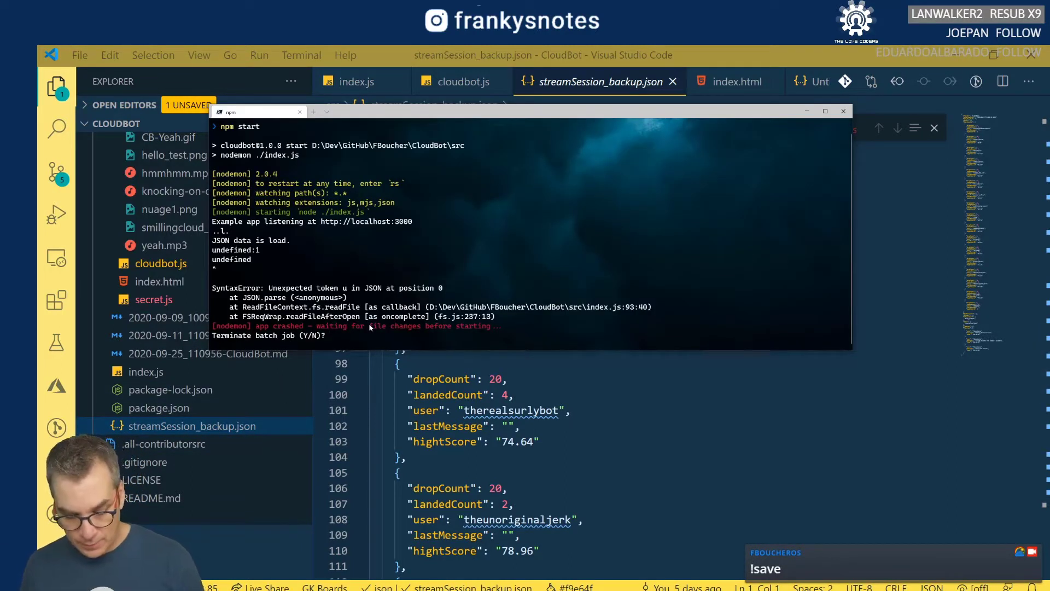
key("Return")
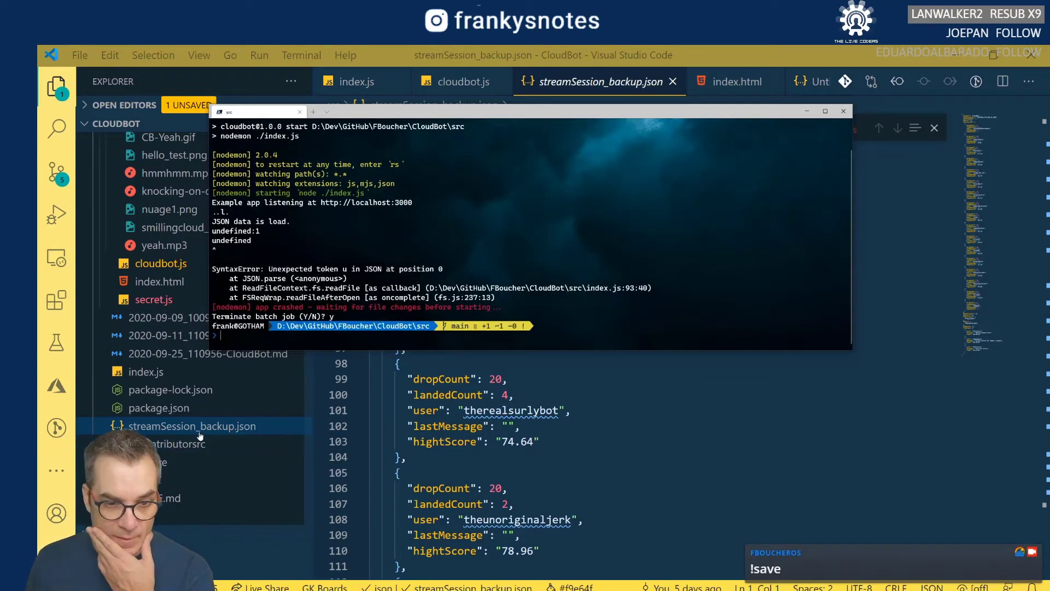
Switch to VS Code and remove the stray Module and Quickstart note fragment and the premature closing brace near the top of Untitled-1.
key("alt+Tab")
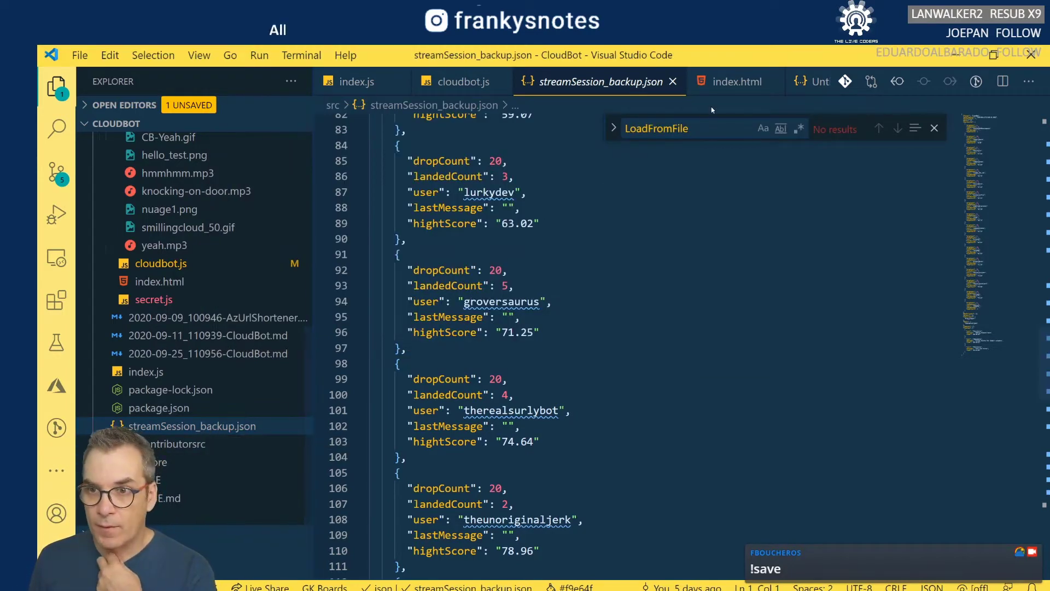
left_click(798, 89)
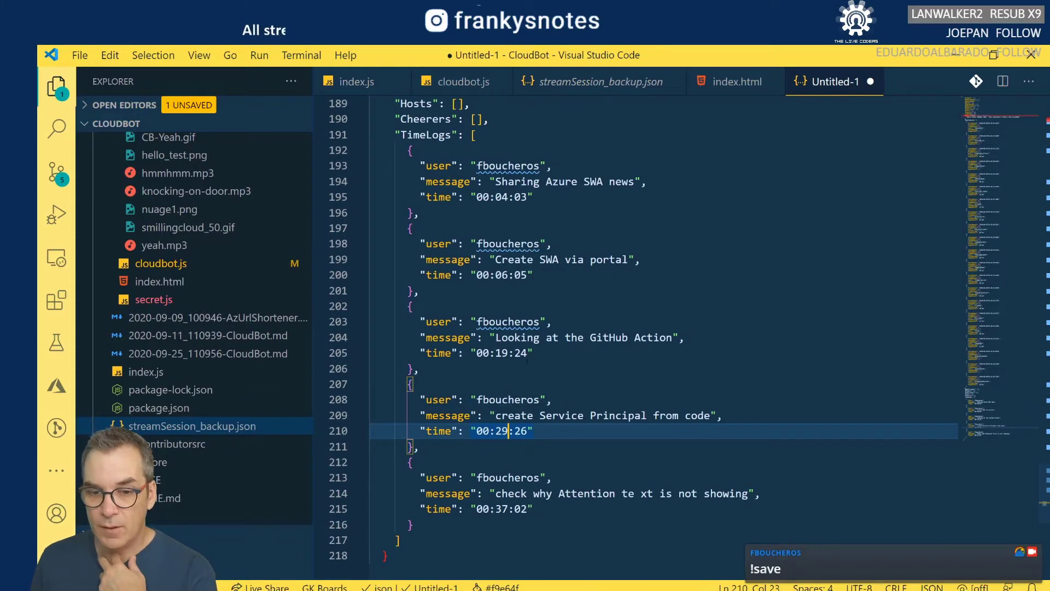
scroll(527, 366, "up", 5)
scroll(527, 361, "up", 3)
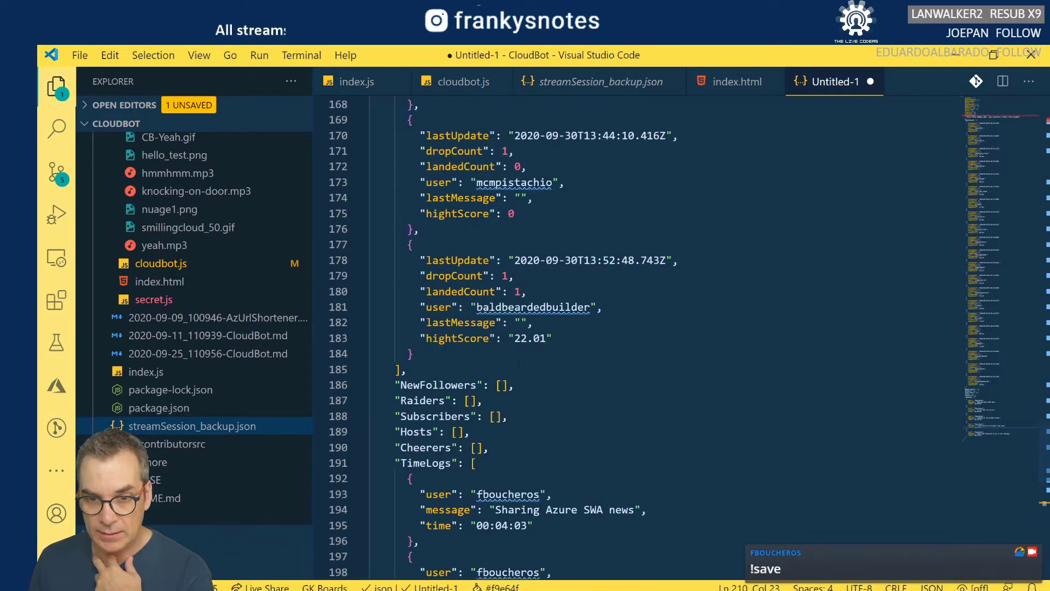
left_click_drag(408, 411, 377, 79)
left_click(477, 338)
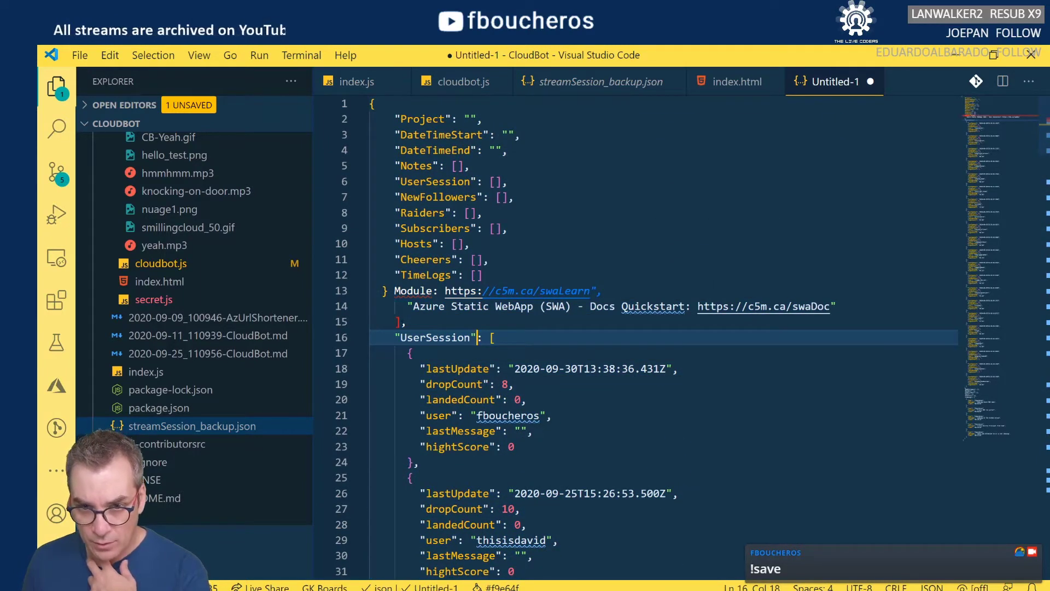
left_click_drag(394, 290, 408, 323)
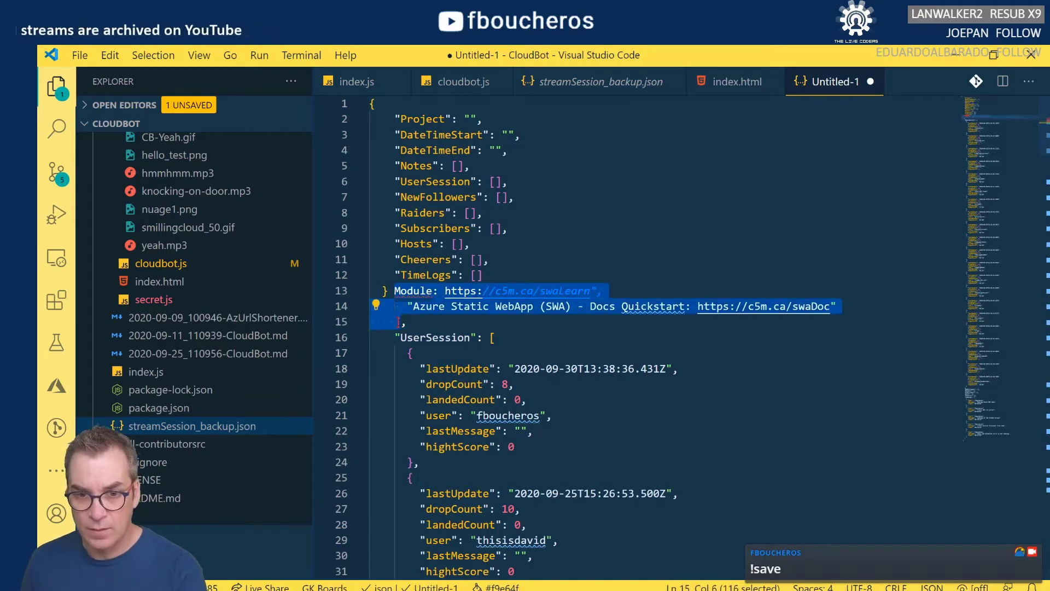
key("BackSpace")
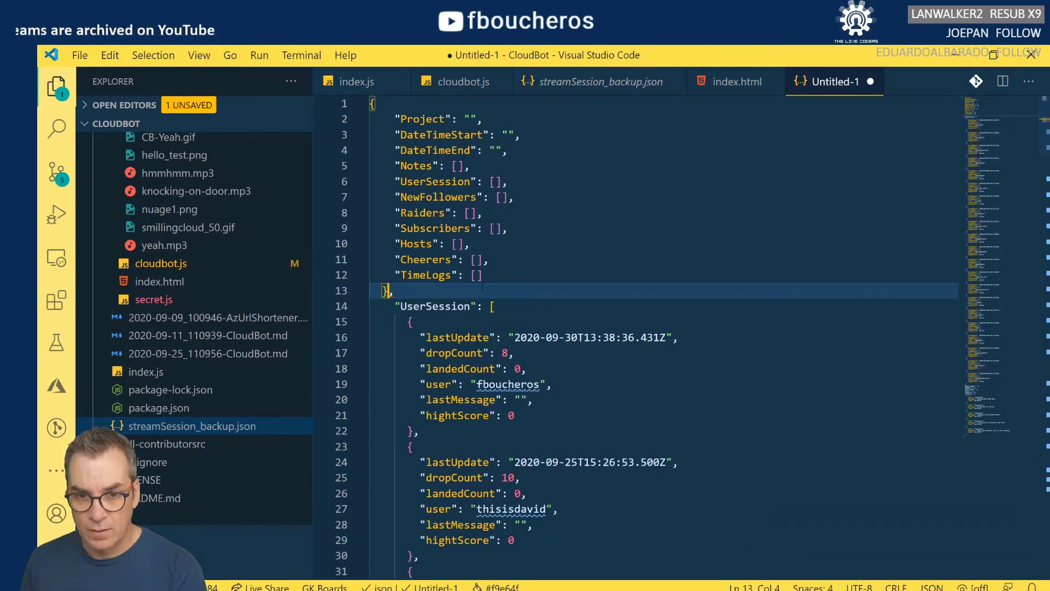
key("BackSpace")
key("BackSpace")
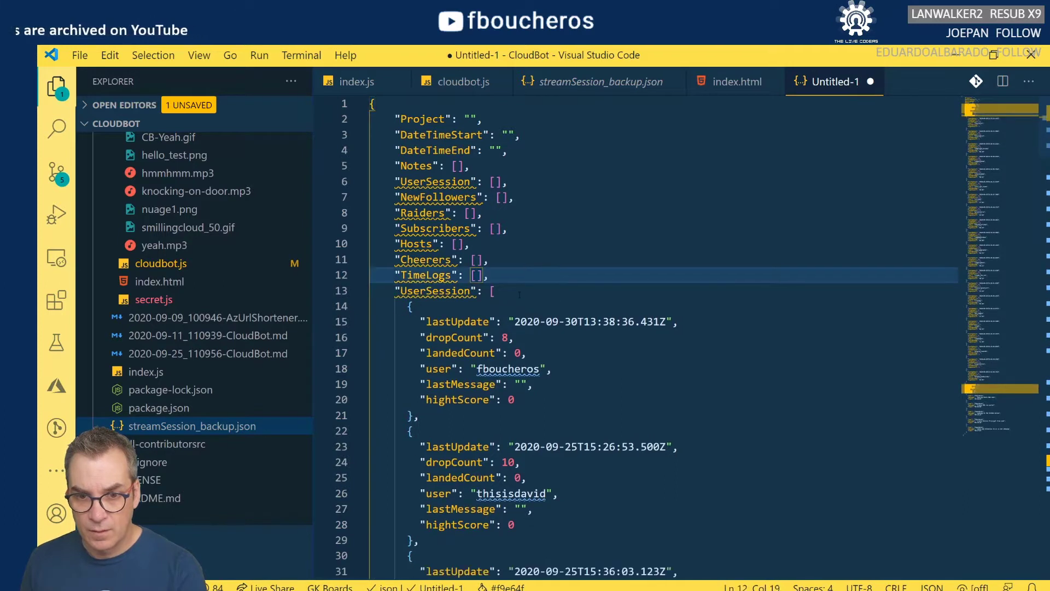
Set Project to "AzUrlShortener" and DateTimeStart to "2020-09-30T13:38:36.431Z", copied from the first user's lastUpdate.
left_click(537, 242)
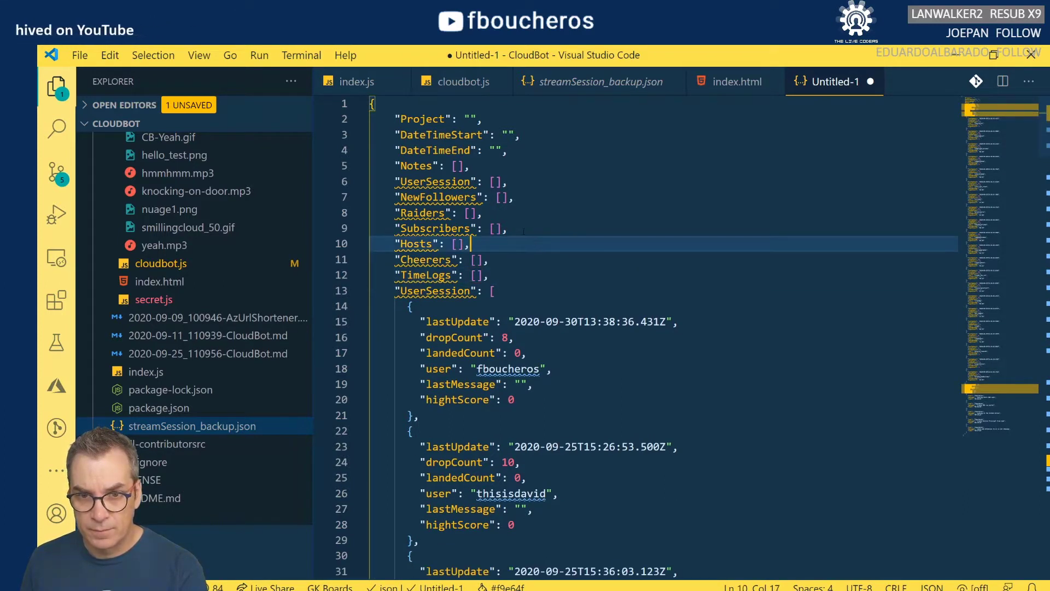
left_click(471, 117)
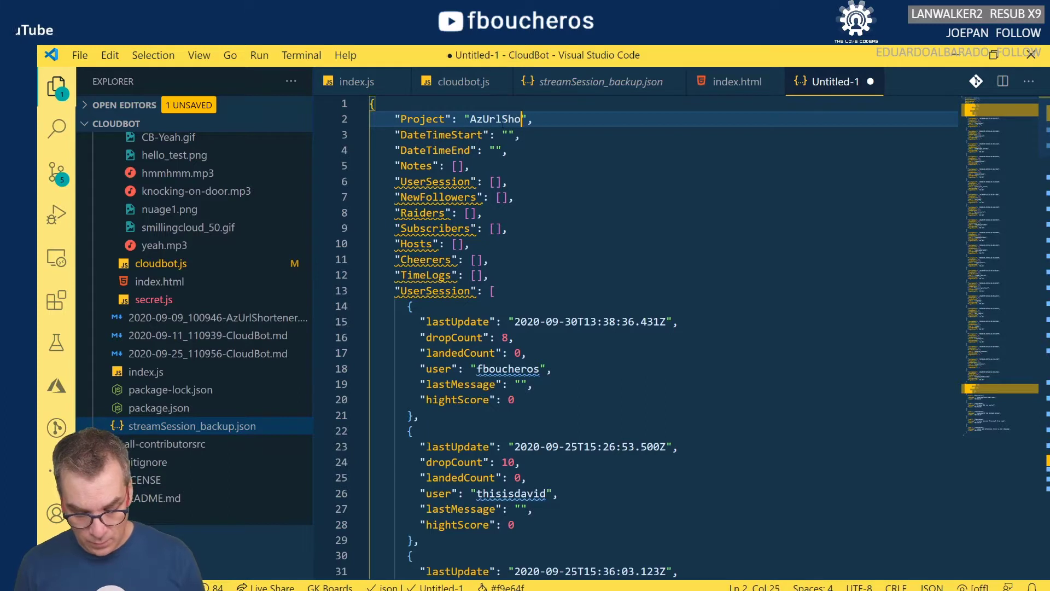
type("AzUrlShortener")
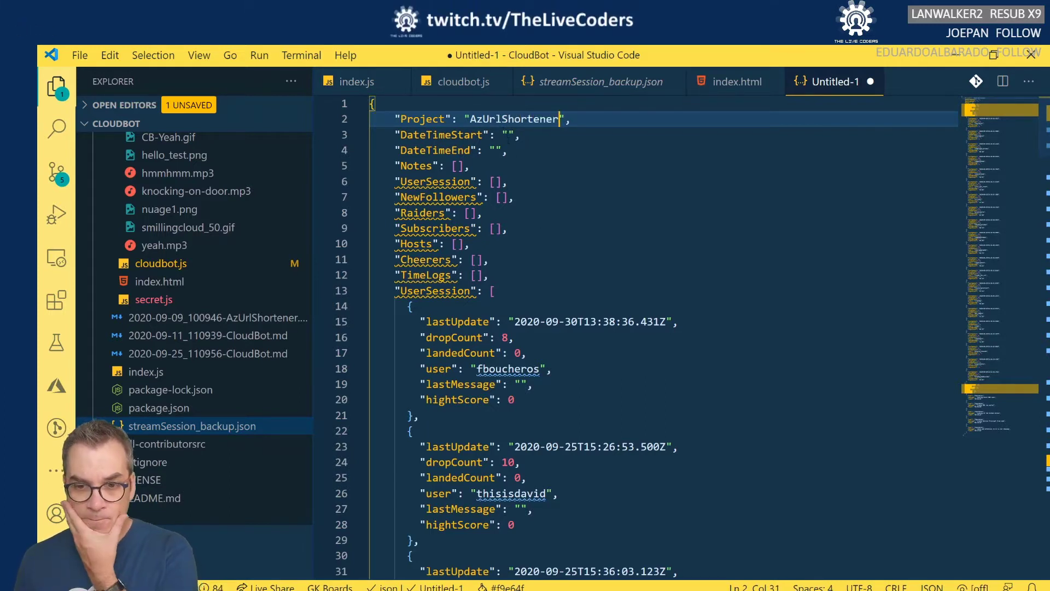
left_click_drag(514, 322, 546, 321)
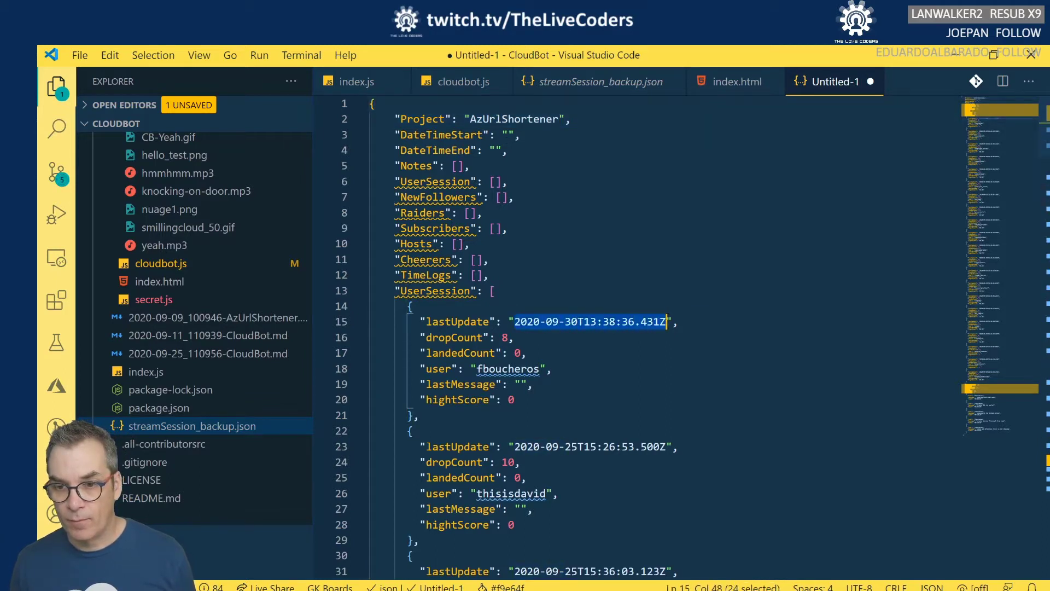
left_click(508, 135)
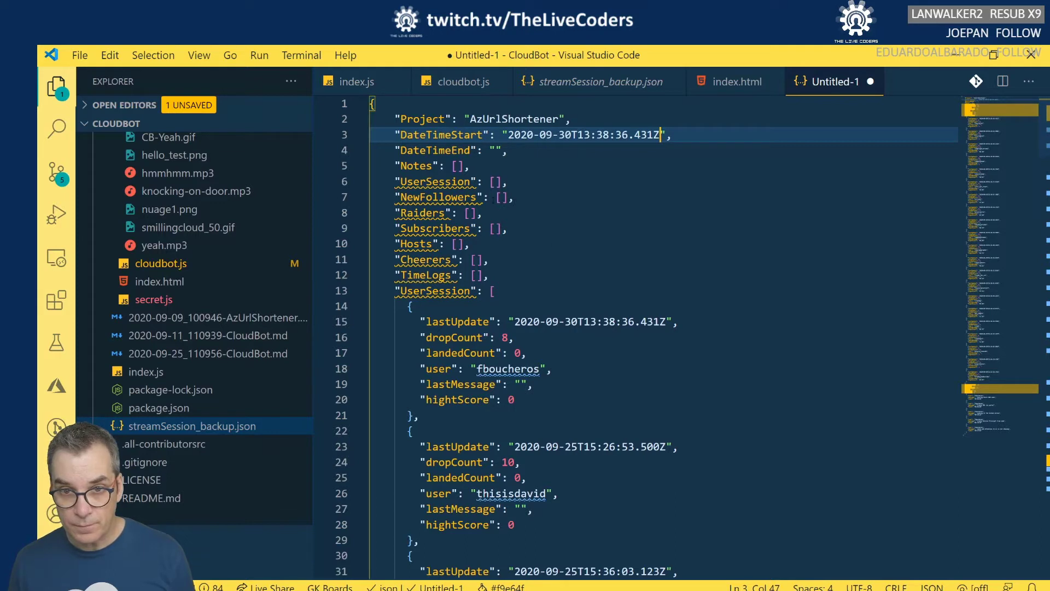
Delete the empty UserSession line below Notes.
left_click(458, 165)
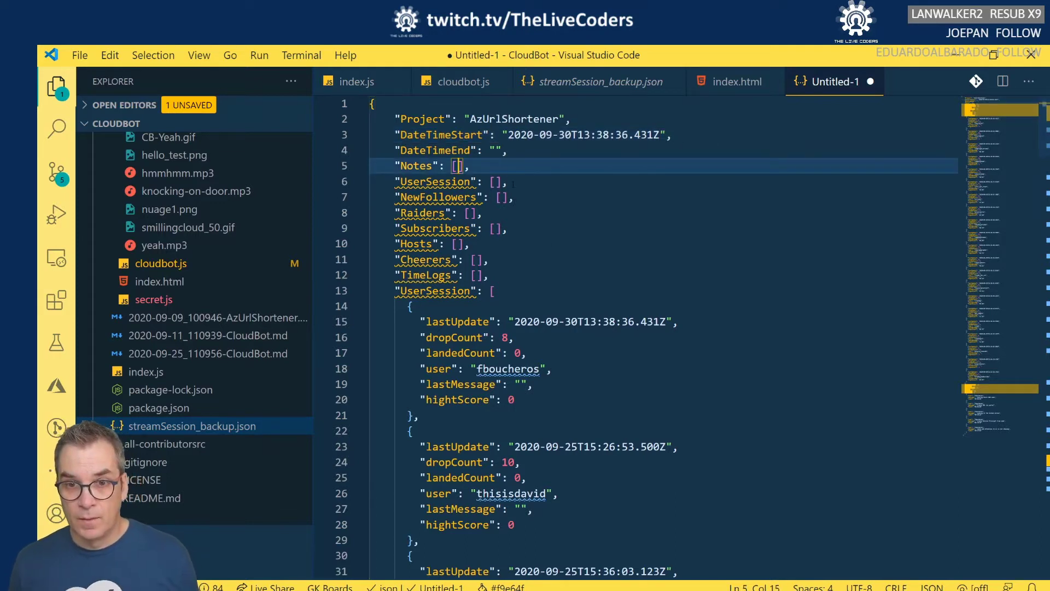
left_click_drag(508, 181, 389, 182)
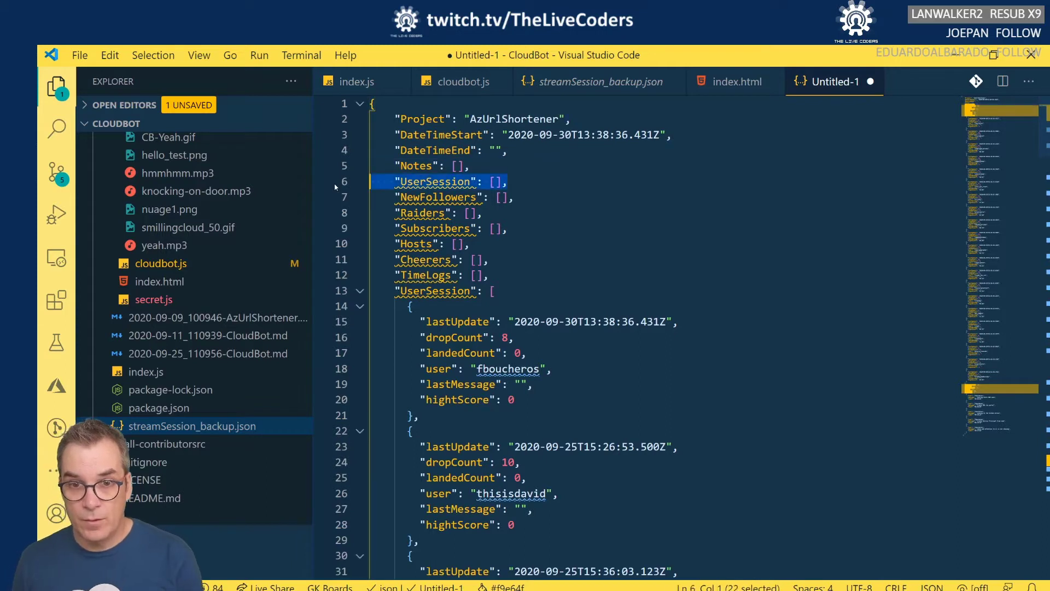
key("BackSpace")
key("BackSpace")
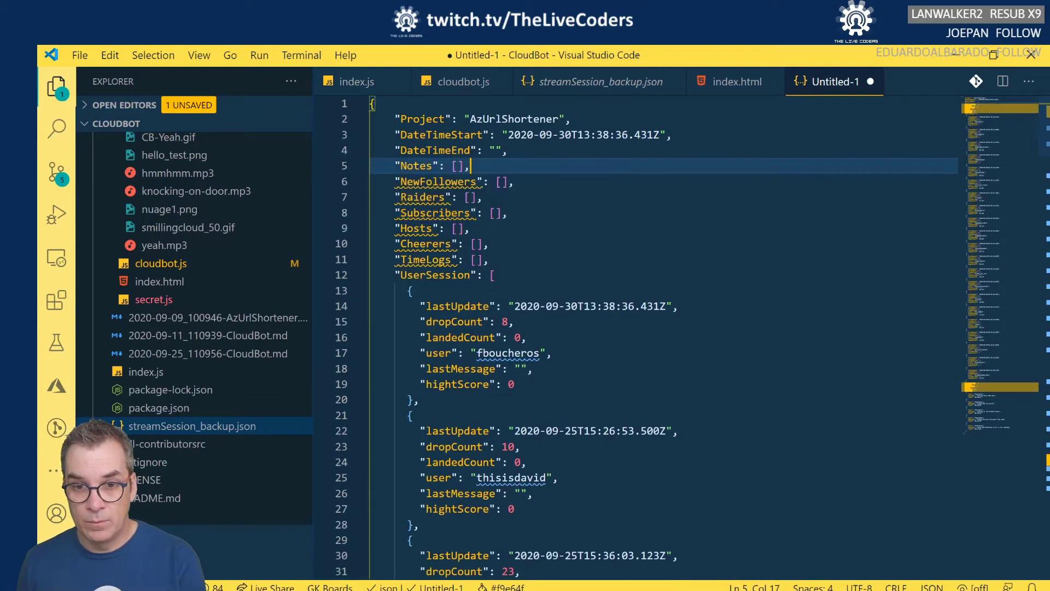
Cut all the log entries out of the TimeLogs array at the end of the file.
left_click(498, 259)
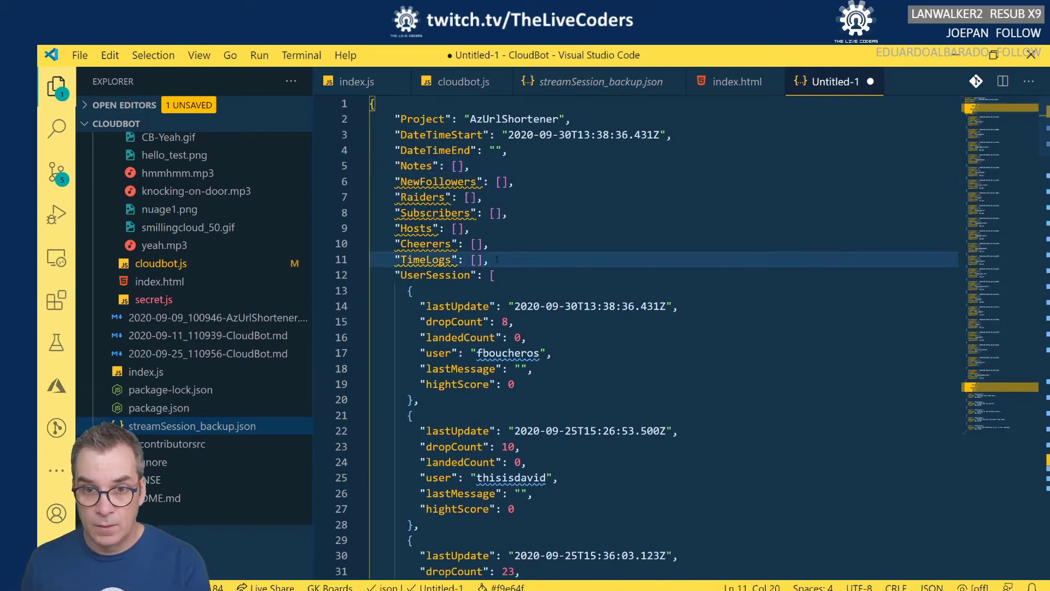
scroll(496, 260, "down", 20)
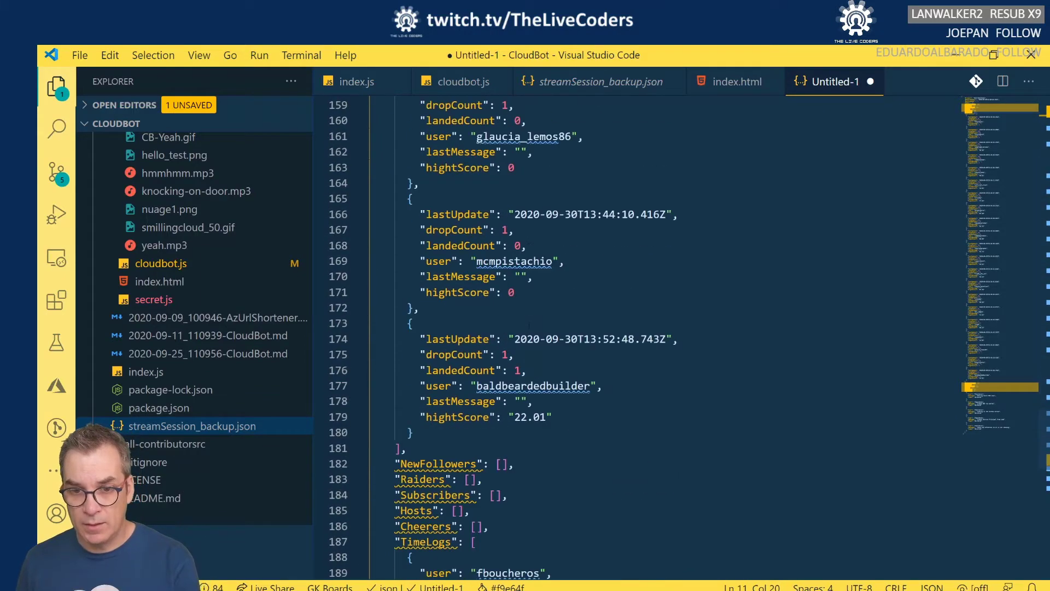
scroll(525, 336, "down", 5)
scroll(425, 296, "down", 2)
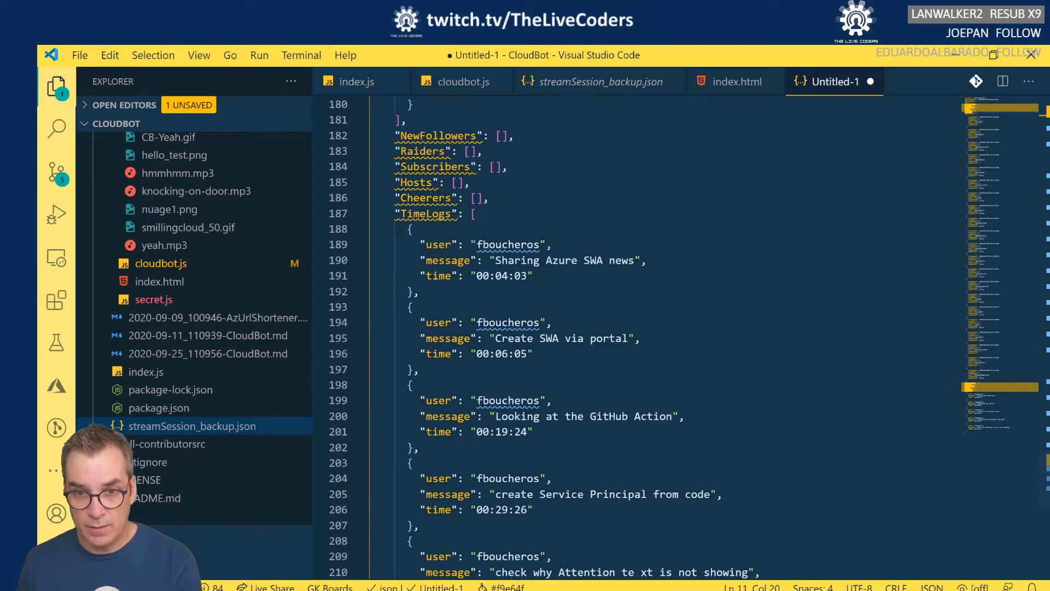
left_click(408, 229)
left_click_drag(414, 385, 487, 579)
key("ctrl+c")
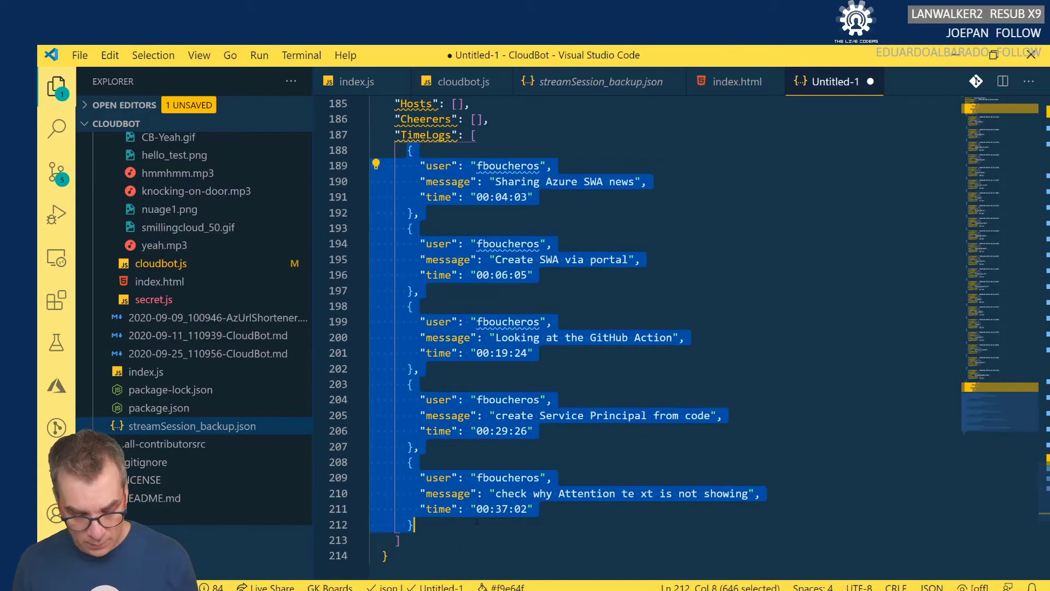
key("BackSpace")
Delete the duplicate NewFollowers through TimeLogs properties at the end of the file, keeping the bracket that closes UserSession.
scroll(664, 263, "up", 5)
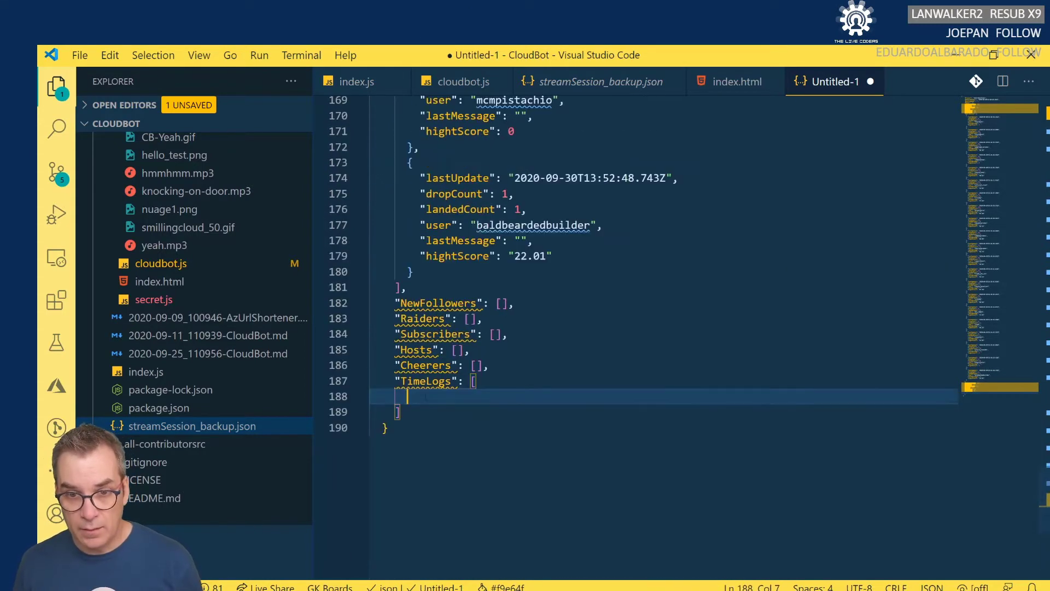
left_click(423, 413)
left_click_drag(421, 418, 352, 295)
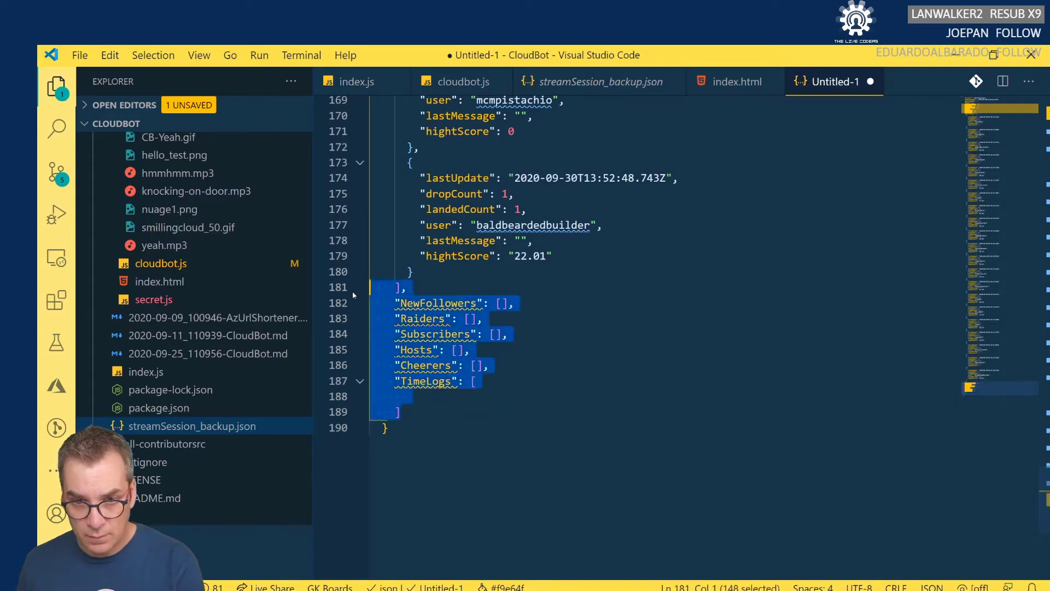
key("BackSpace")
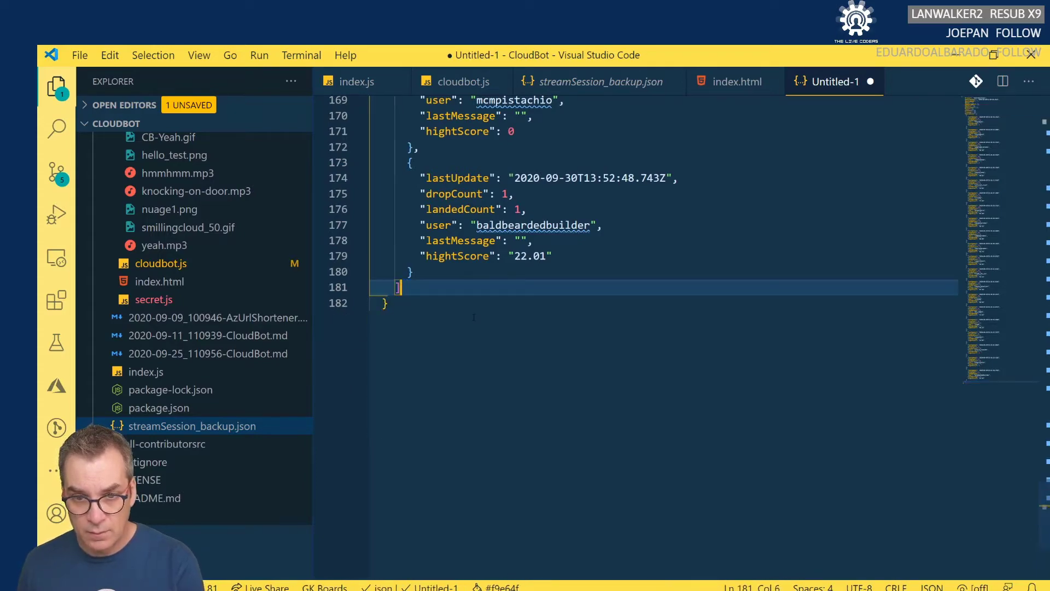
Paste the cut log entries into the empty TimeLogs array above UserSession.
scroll(475, 317, "up", 20)
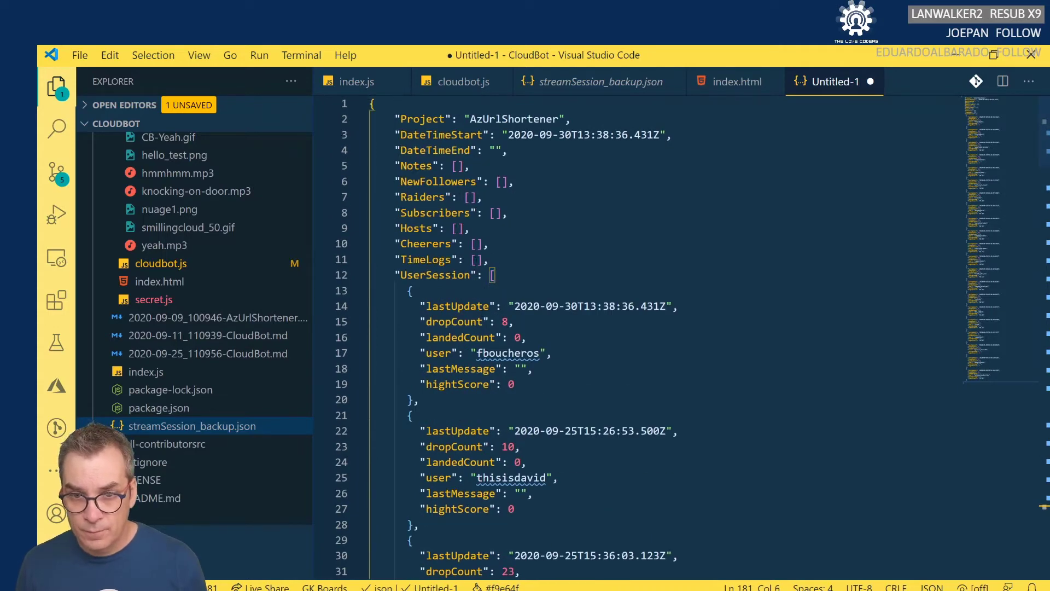
left_click(476, 259)
key("ctrl+v")
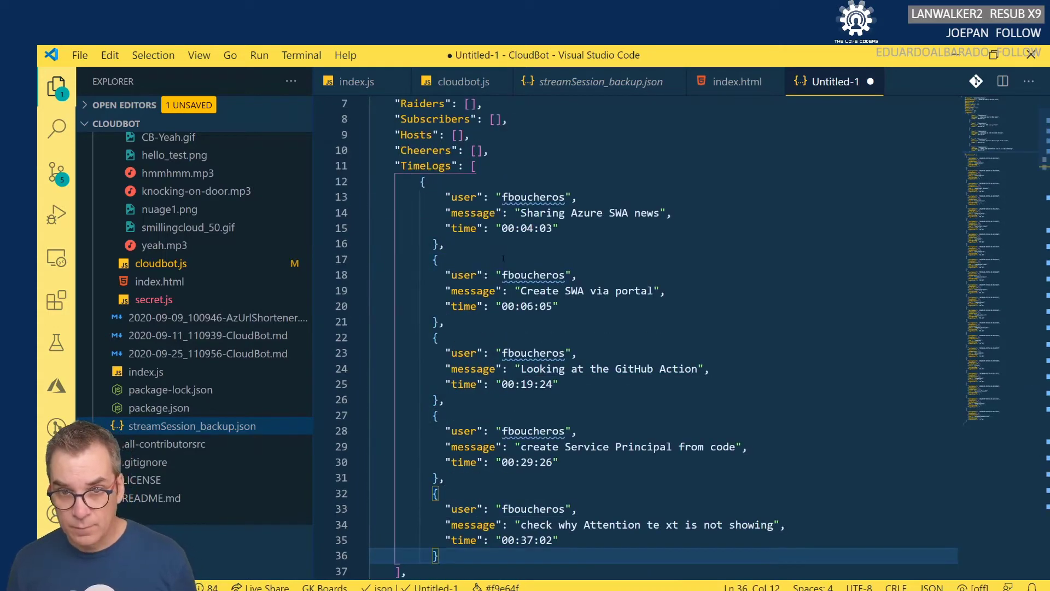
scroll(634, 336, "up", 2)
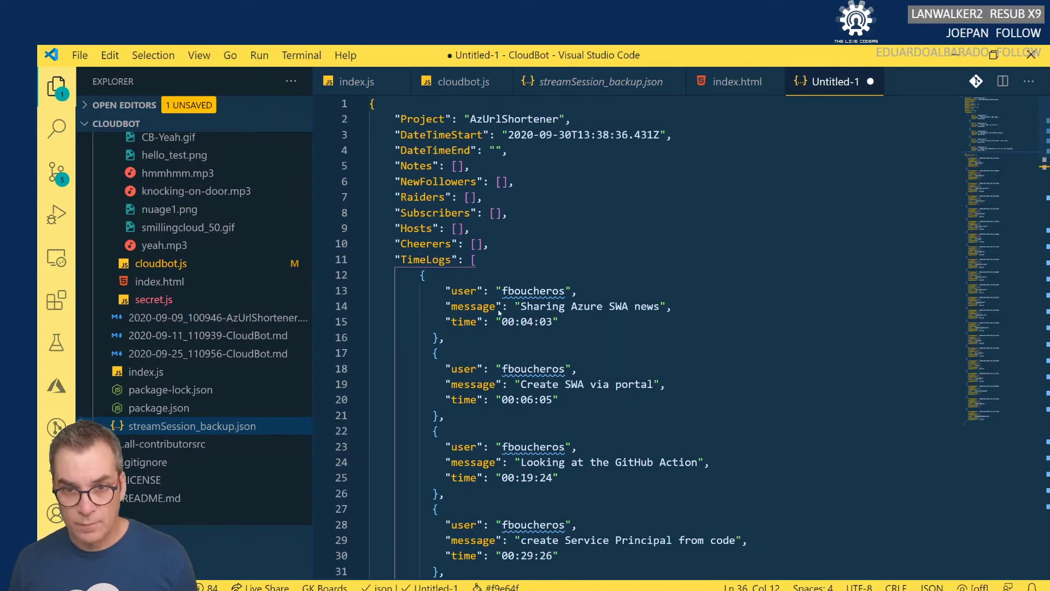
Save the JSON as streamSession.json in the CloudBot src folder and dismiss the leftover LoadFromFile search.
key("ctrl+s")
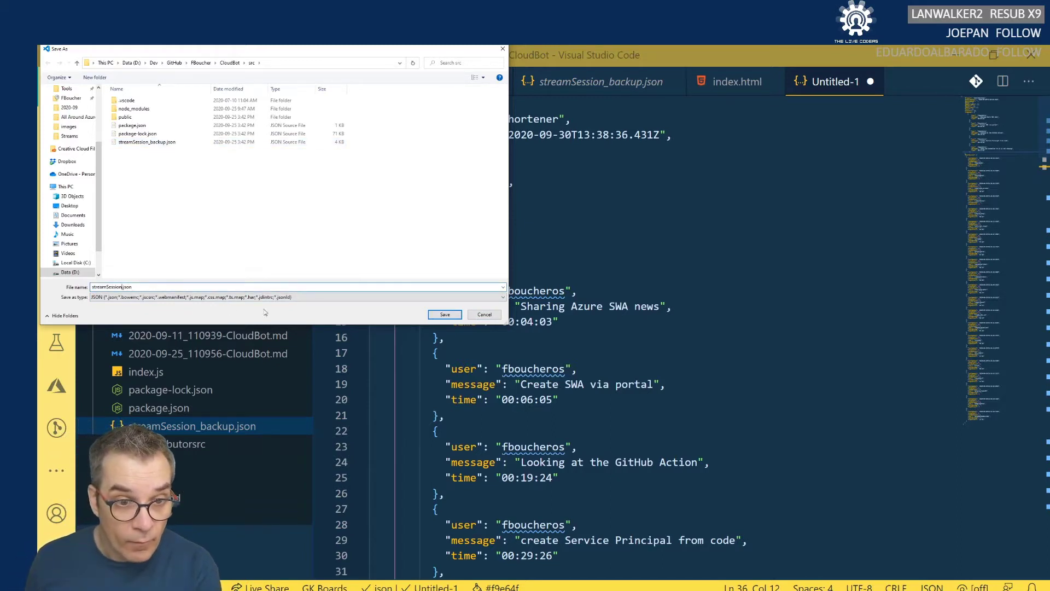
left_click(446, 315)
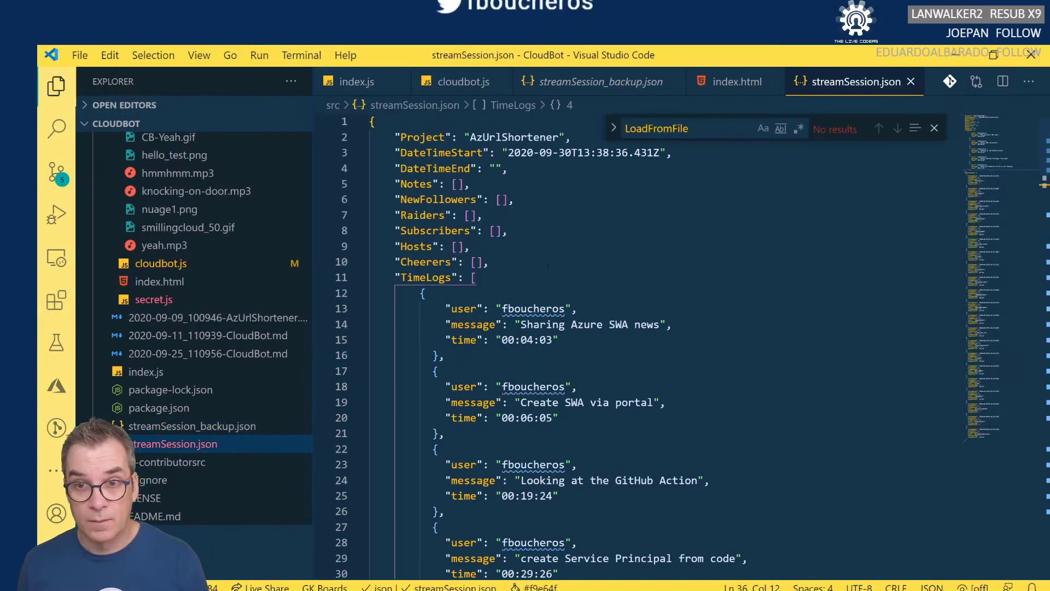
left_click(934, 129)
left_click(794, 232)
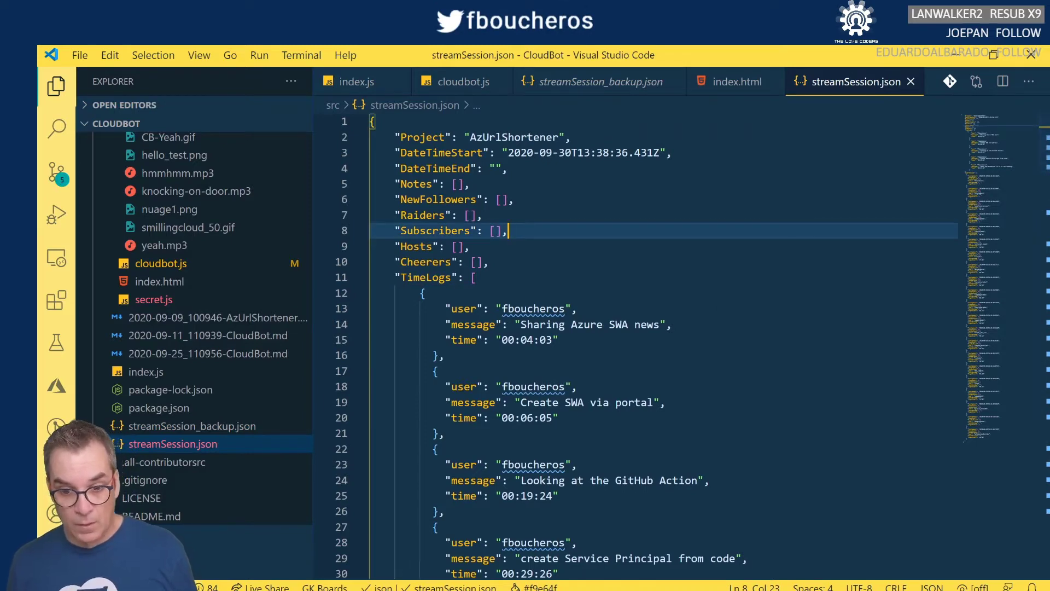
Switch to the terminal, clear its output and restart the CloudBot server with npm start.
key("alt+Tab")
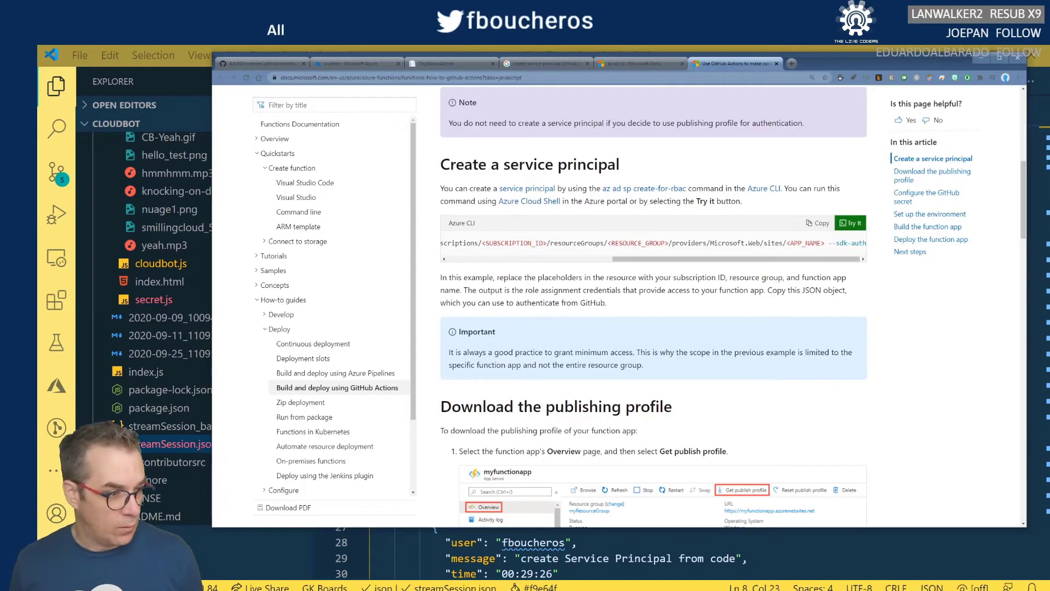
key("alt+Tab")
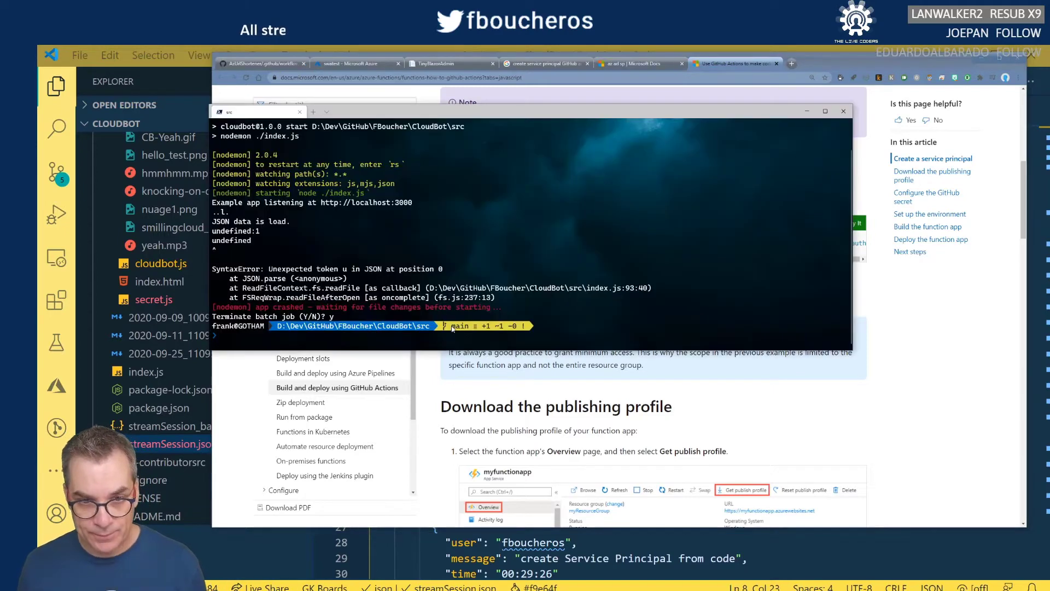
type("clear")
key("Return")
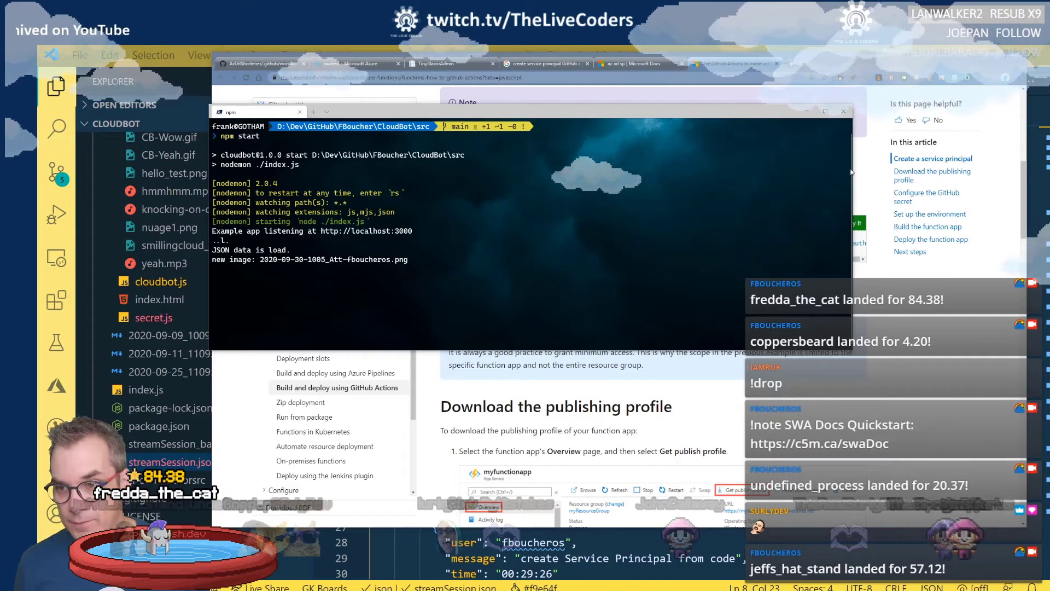
Narrow and minimize the terminal window, and return to streamSession.json in VS Code to view the saved session data.
left_click_drag(853, 169, 665, 174)
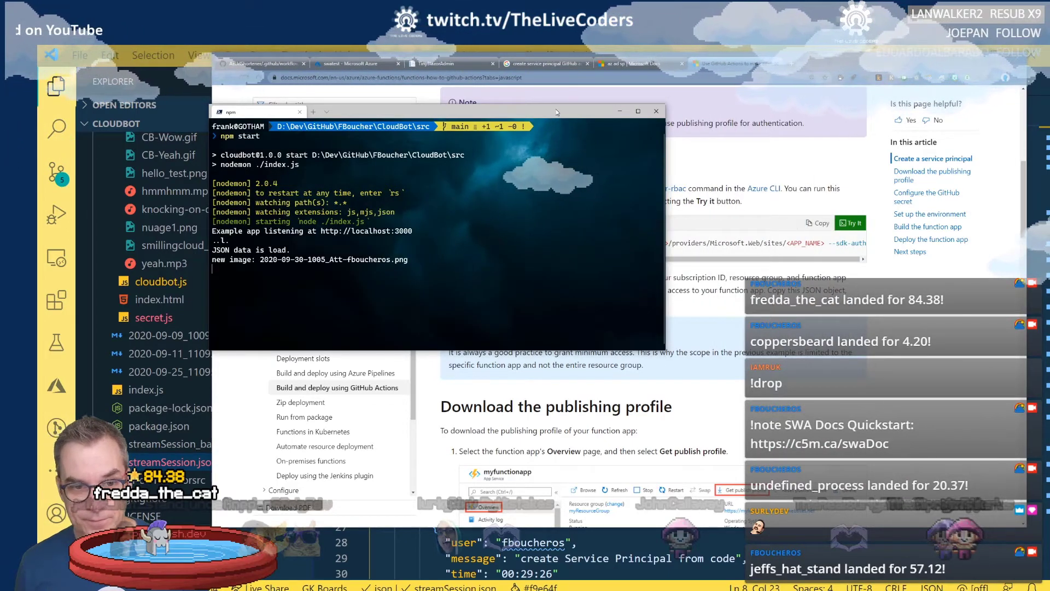
left_click(620, 111)
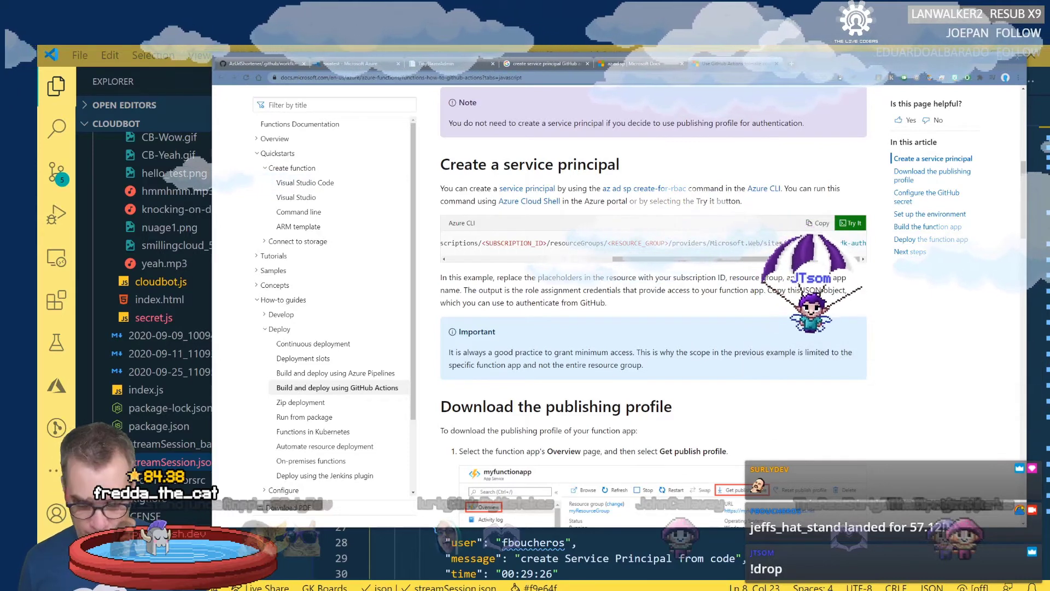
key("alt+Tab")
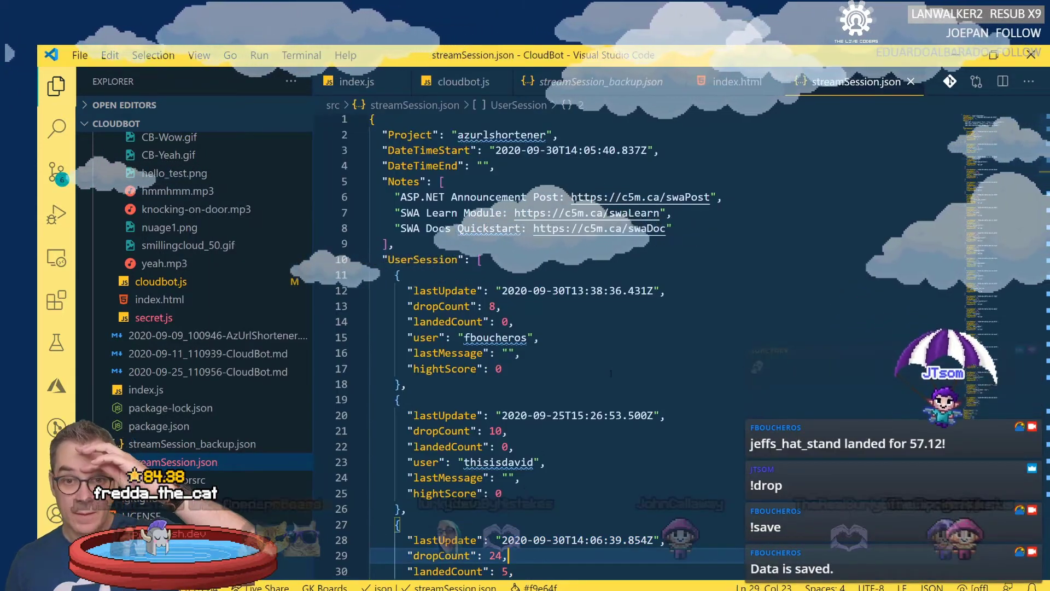
Set DateTimeStart in streamSession.json to "2020-09-30T13:00:40.837Z" and save the file.
scroll(611, 374, "down", 2)
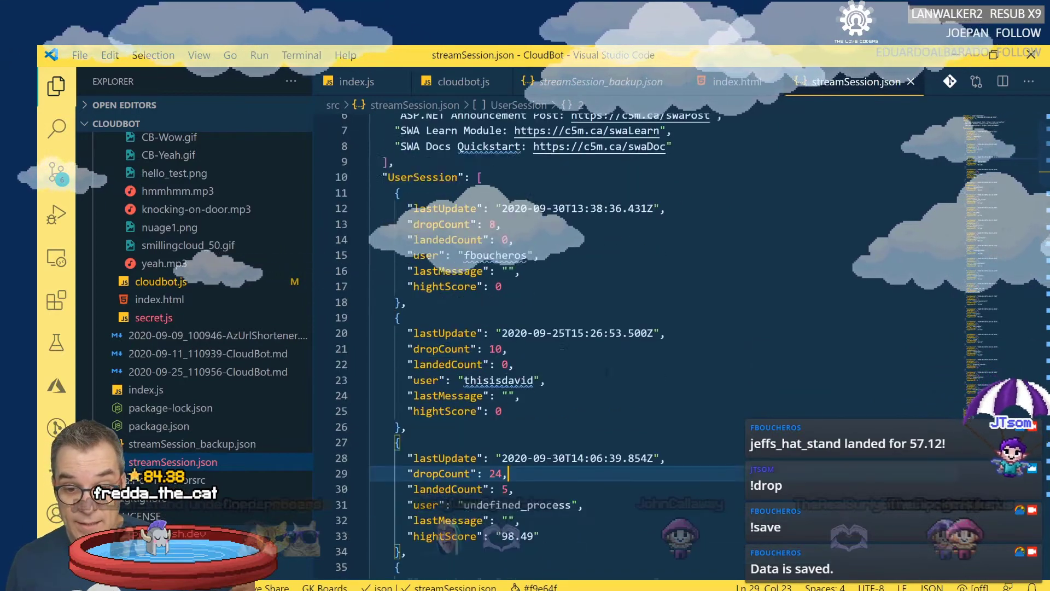
scroll(607, 371, "down", 7)
scroll(595, 380, "up", 9)
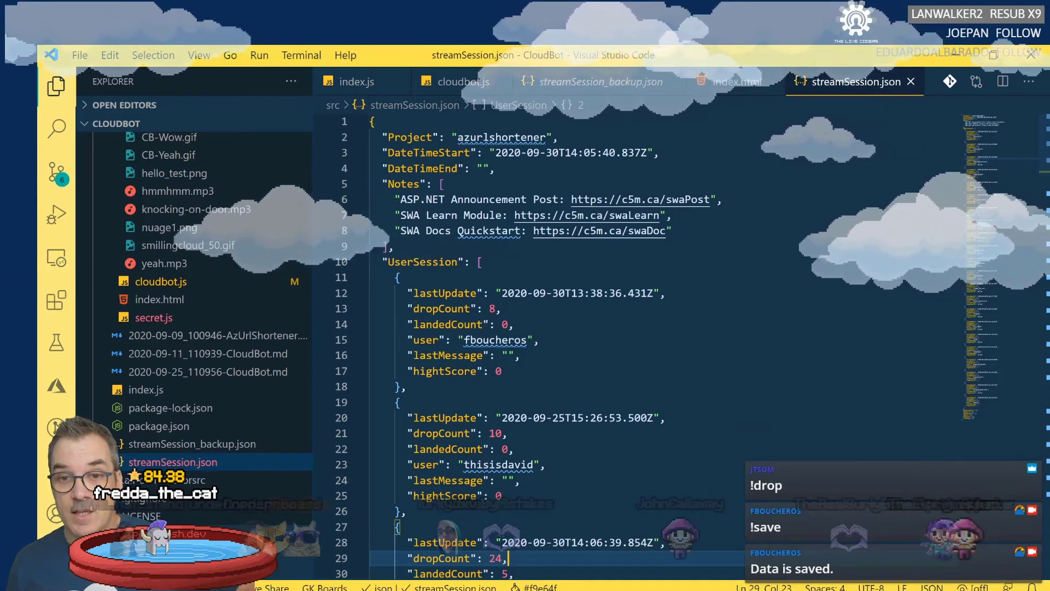
left_click(571, 152)
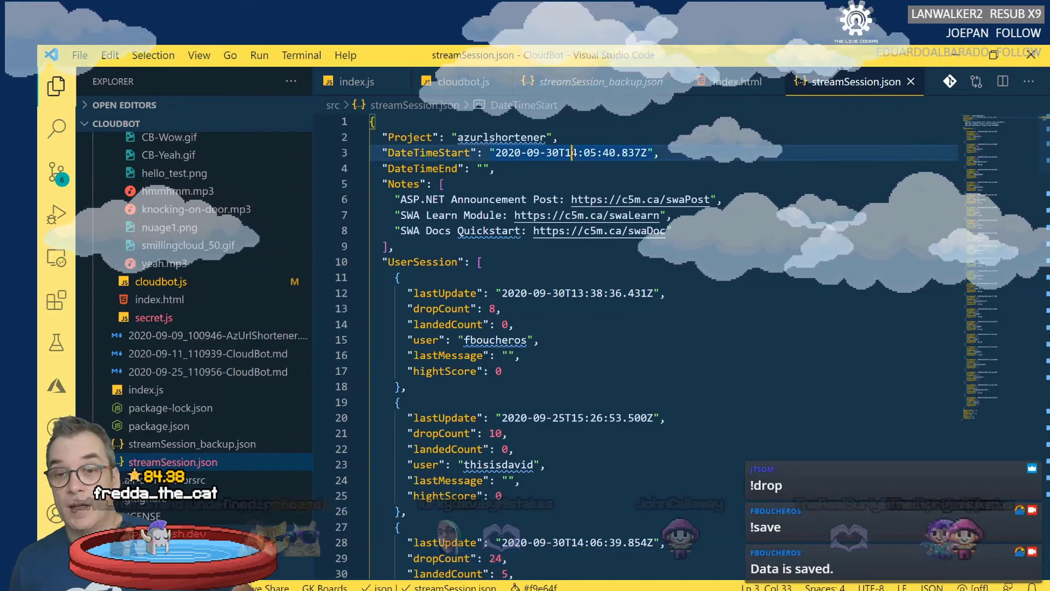
key("shift+Right")
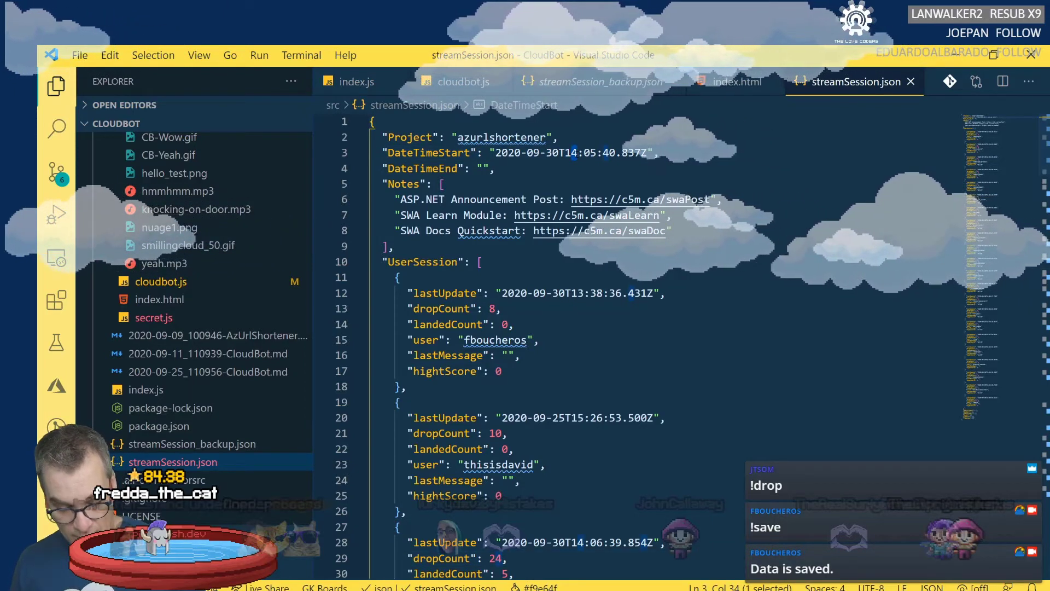
type("3")
key("Right")
key("Right")
key("Right")
key("shift+Left")
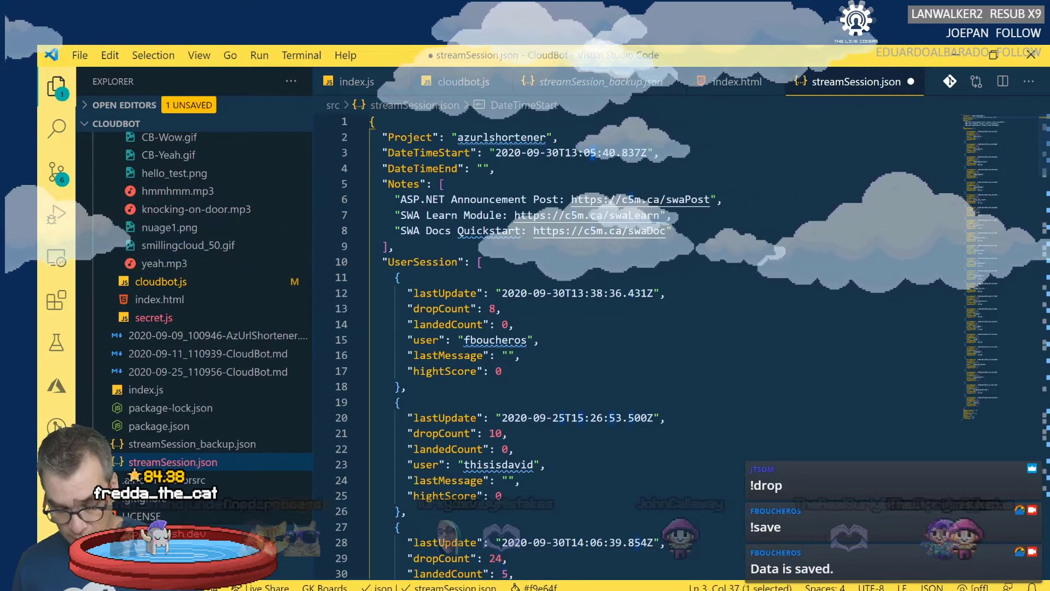
type("0")
left_click(598, 171)
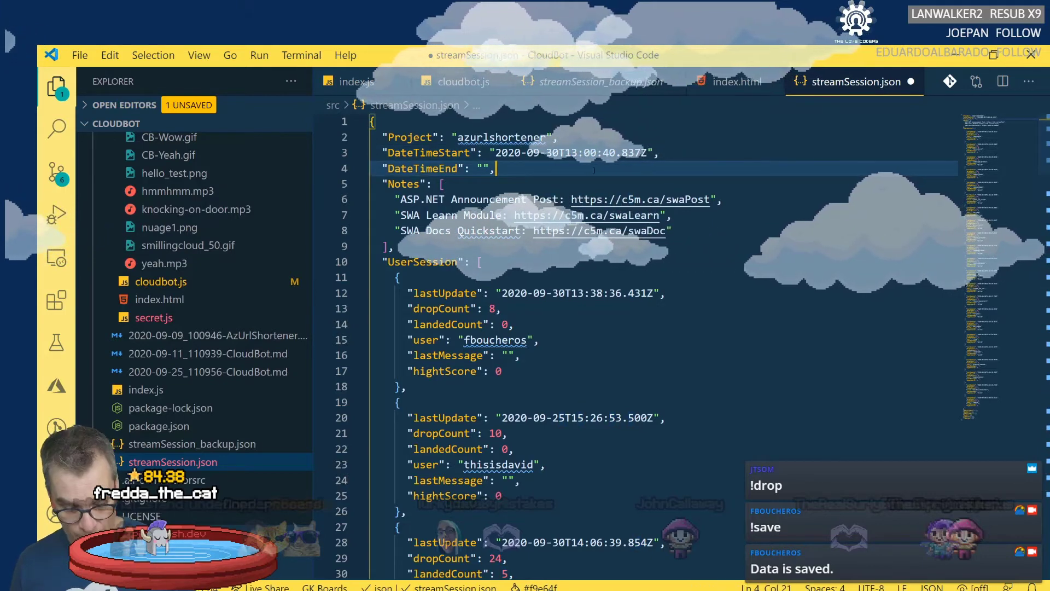
key("ctrl+s")
Highlight the whole Notes array in streamSession.json to check its saved links.
left_click(695, 248)
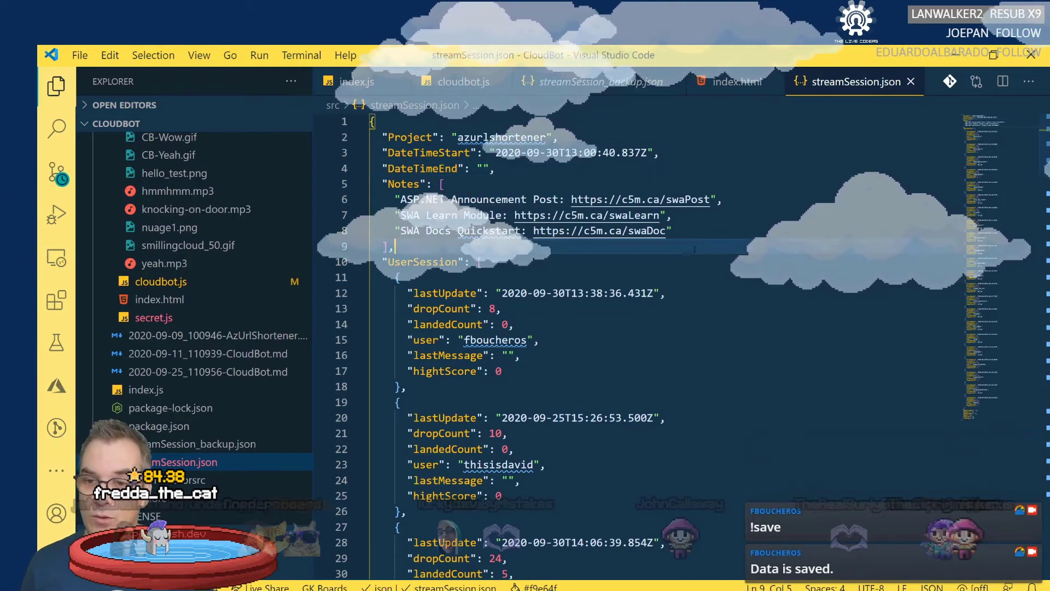
key("shift+Up")
key("shift+Up")
key("shift+Up")
key("shift+Up")
key("shift+Home")
key("shift+Home")
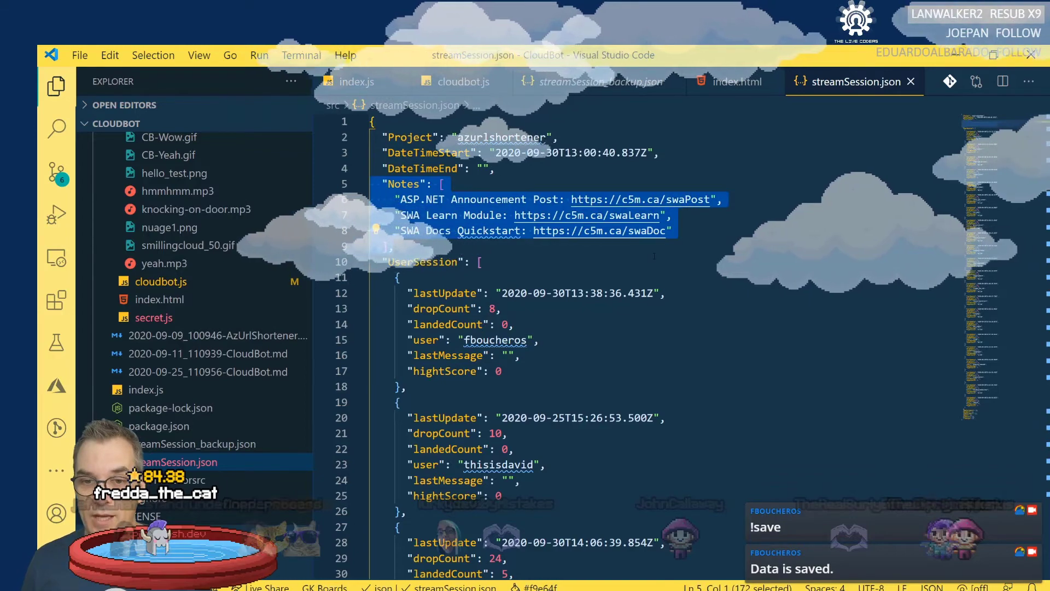
Review the UserSession entries, their hightScore values, and the remaining arrays down to TimeLogs in streamSession.json.
scroll(654, 256, "down", 3)
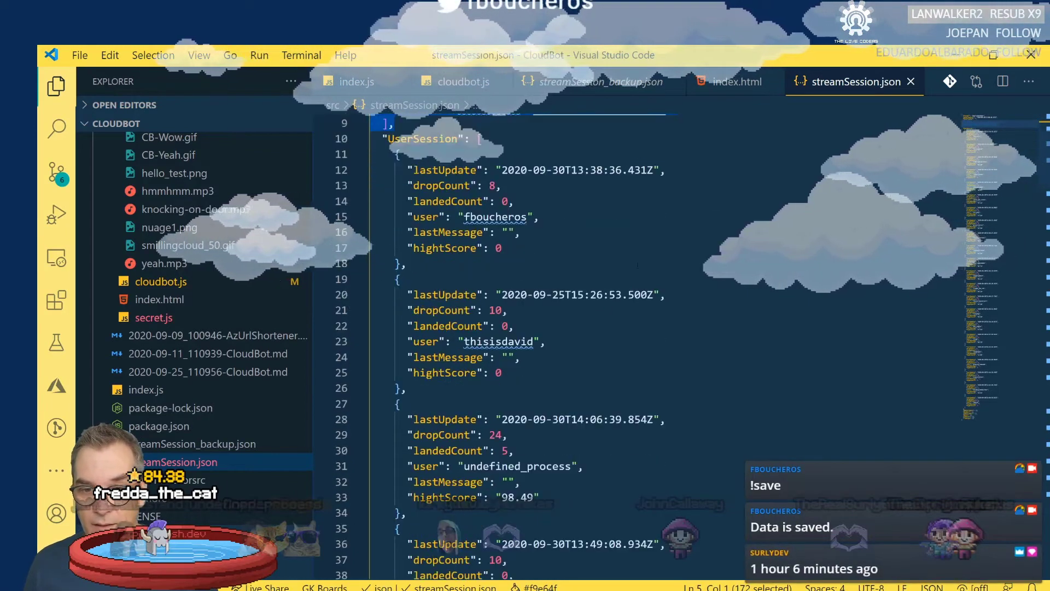
scroll(638, 264, "down", 3)
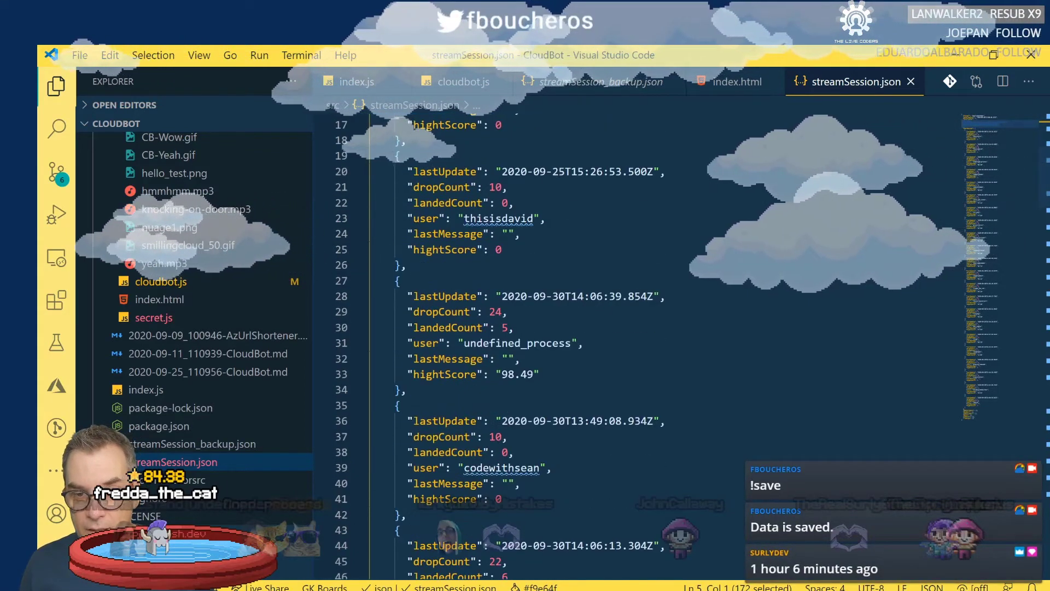
scroll(638, 265, "down", 6)
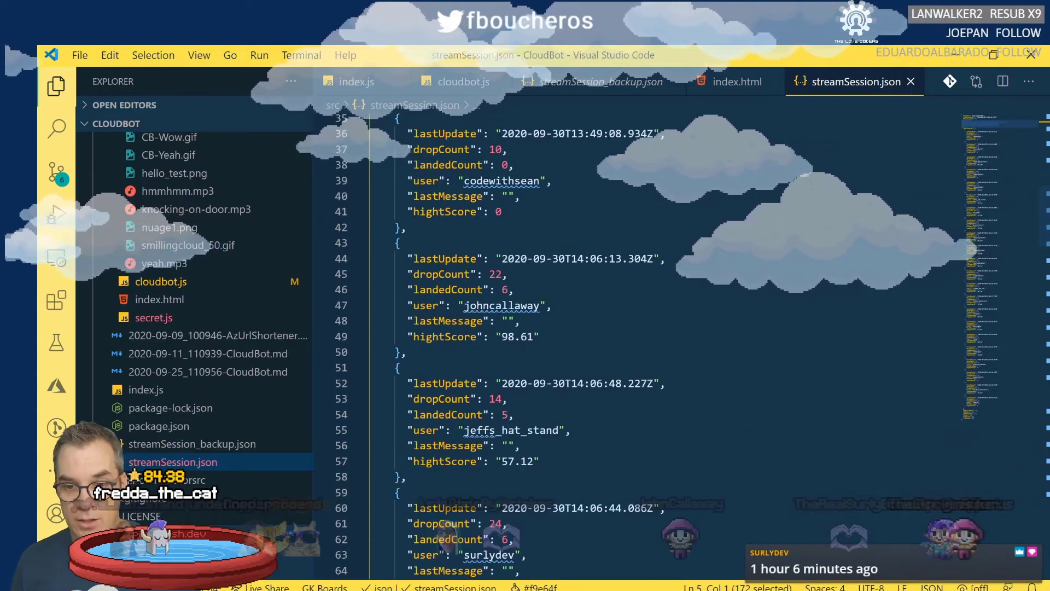
left_click_drag(496, 337, 535, 336)
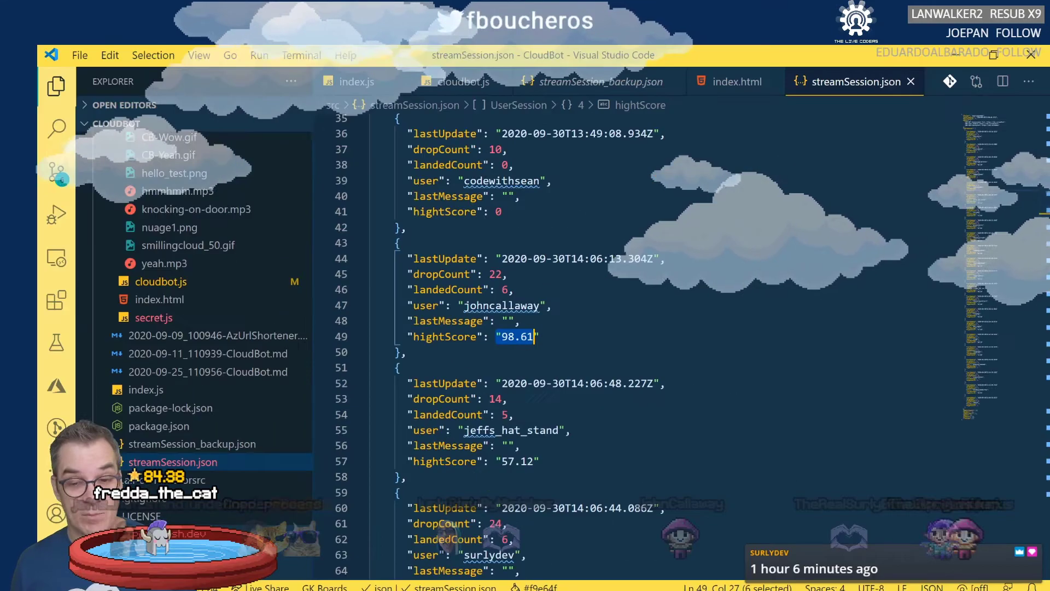
scroll(573, 397, "down", 3)
scroll(573, 397, "down", 20)
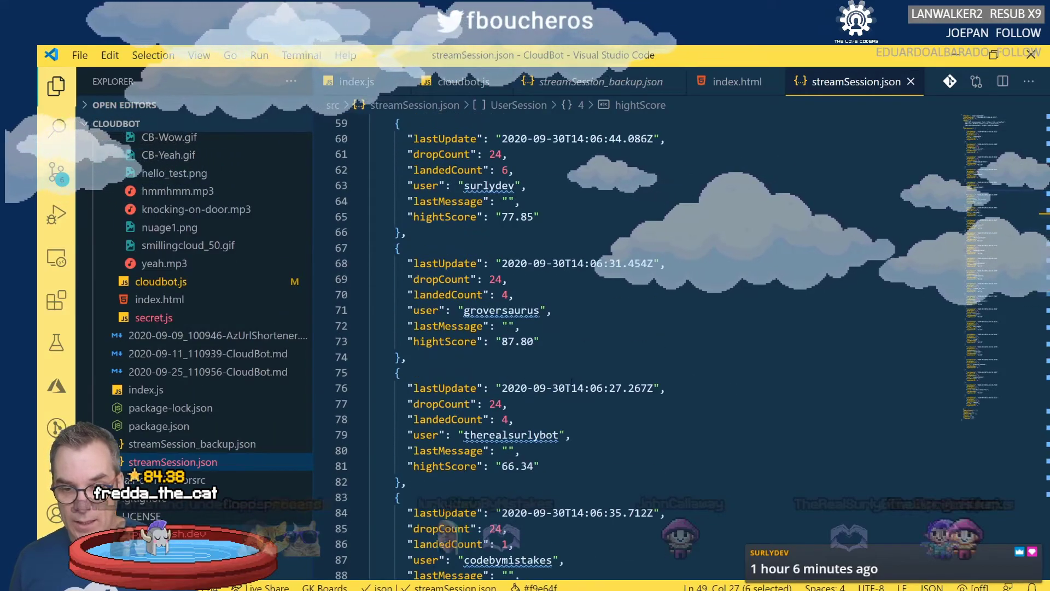
scroll(567, 383, "down", 6)
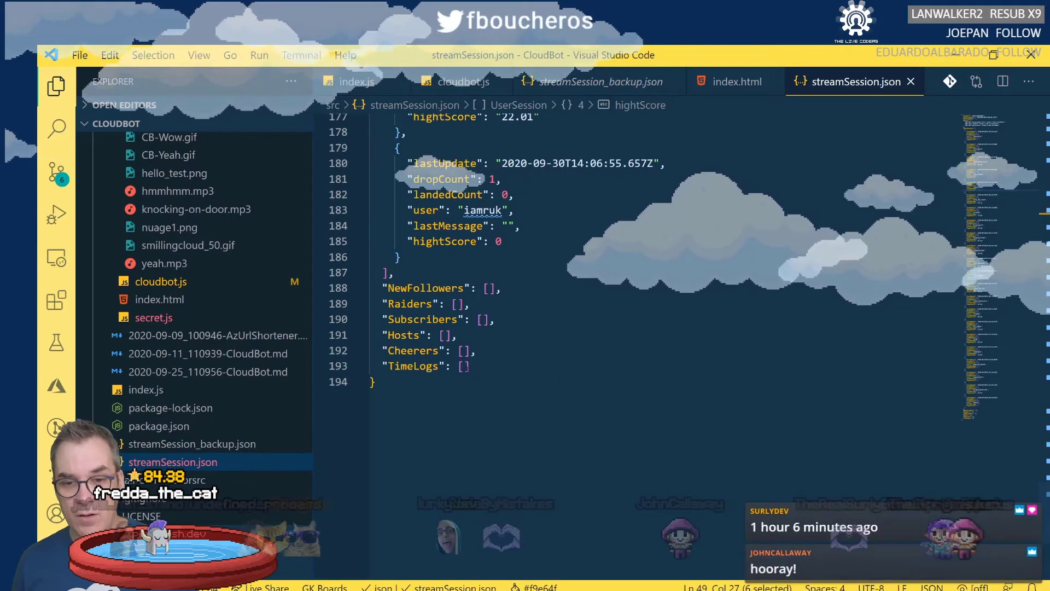
left_click(463, 366)
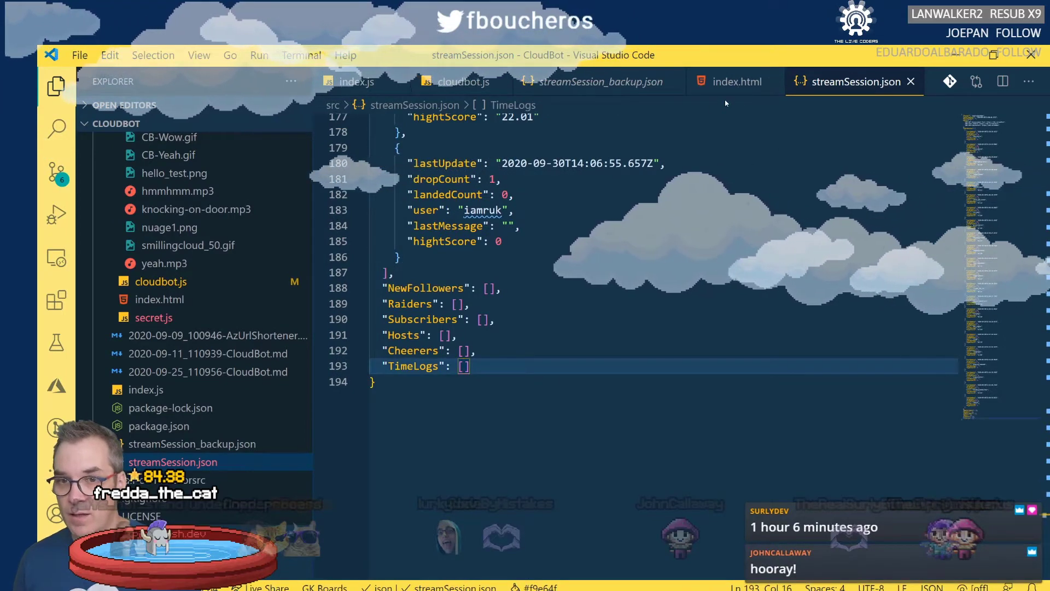
Bring up streamSession_backup.json and close it.
left_click(596, 82)
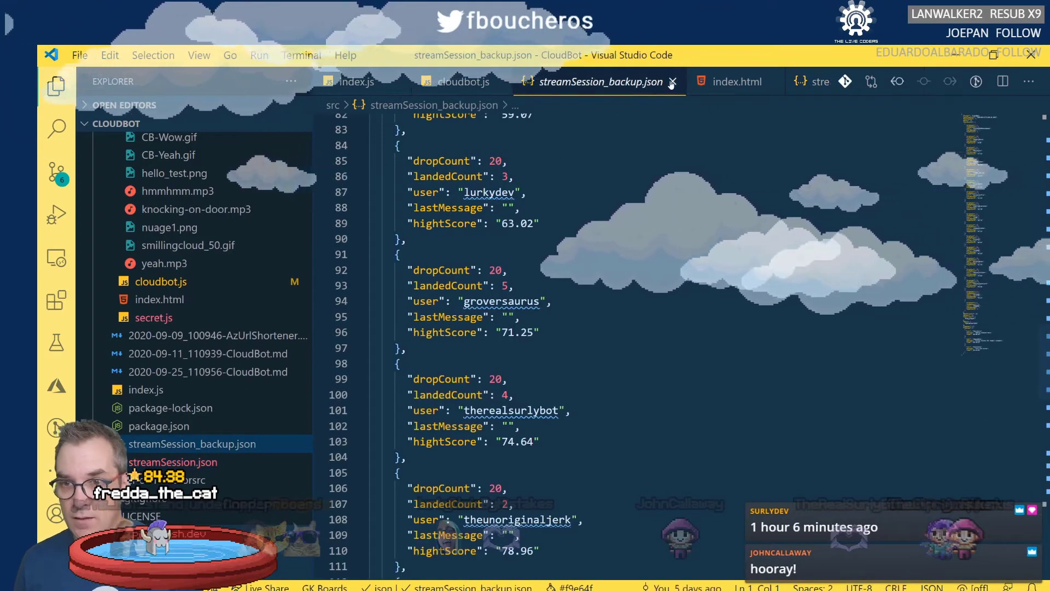
left_click(672, 83)
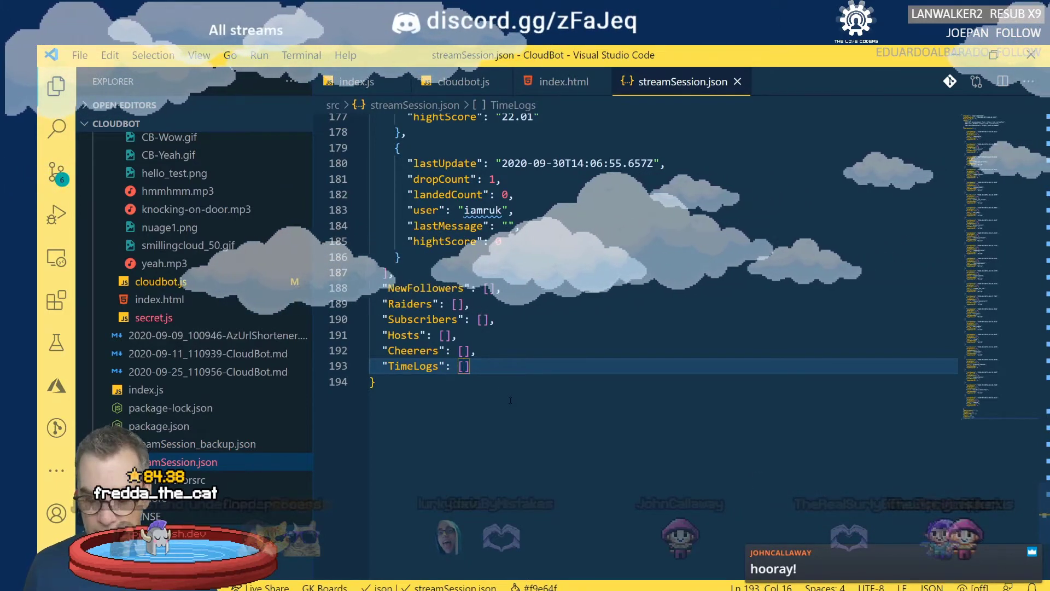
Undo the DateTimeStart edits in streamSession.json and go further back to the earlier version containing the TimeLogs entries.
key("ctrl+z")
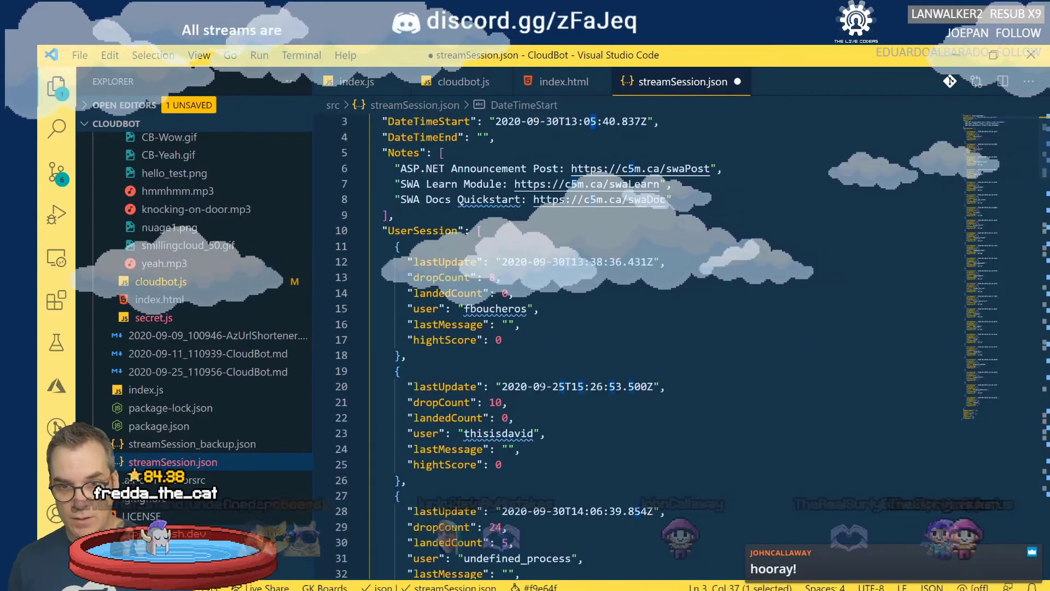
scroll(540, 386, "down", 20)
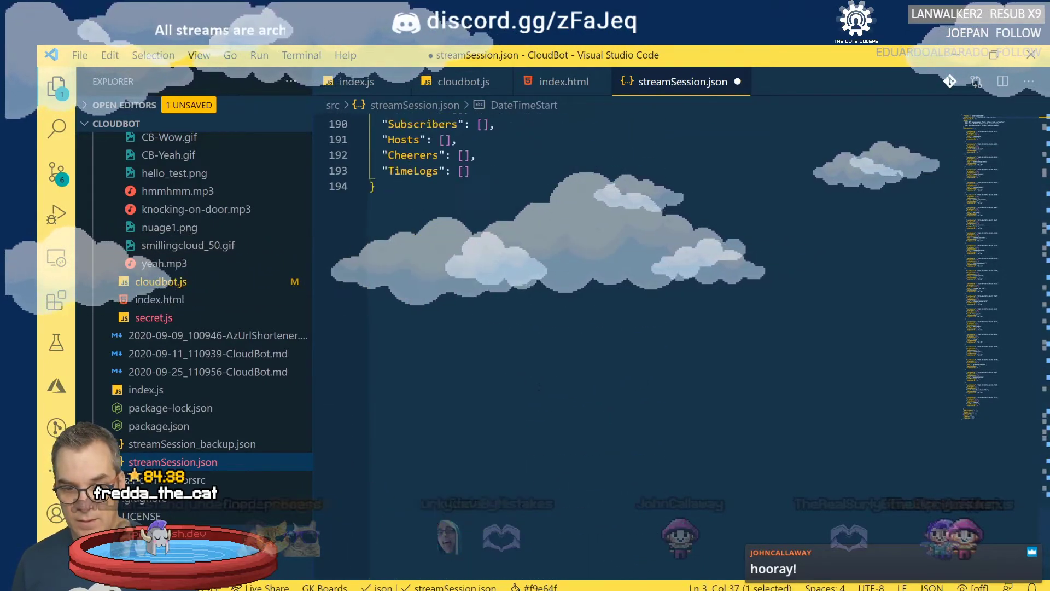
scroll(539, 387, "up", 10)
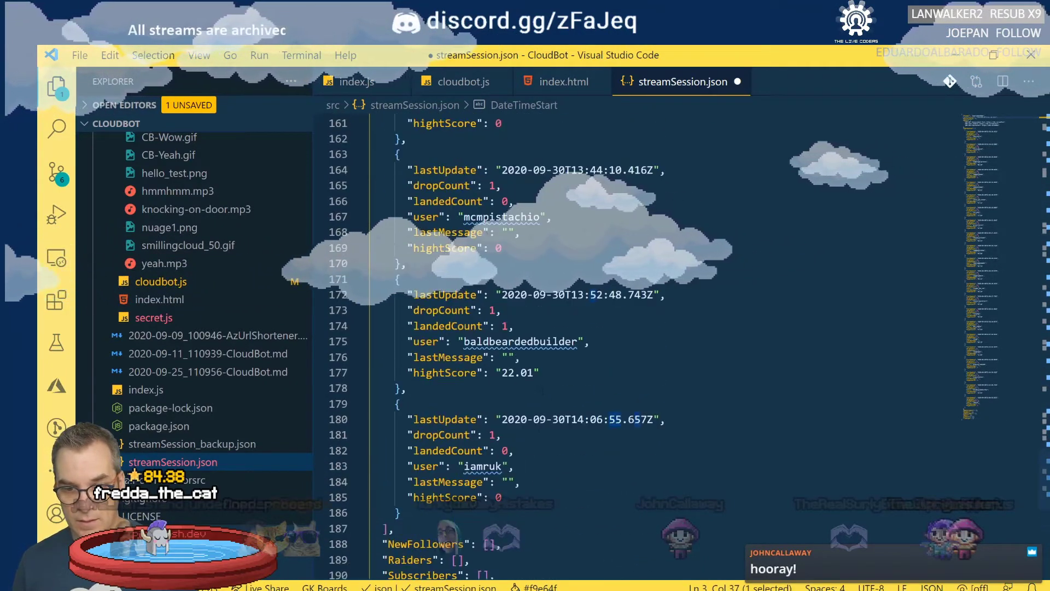
scroll(542, 389, "up", 17)
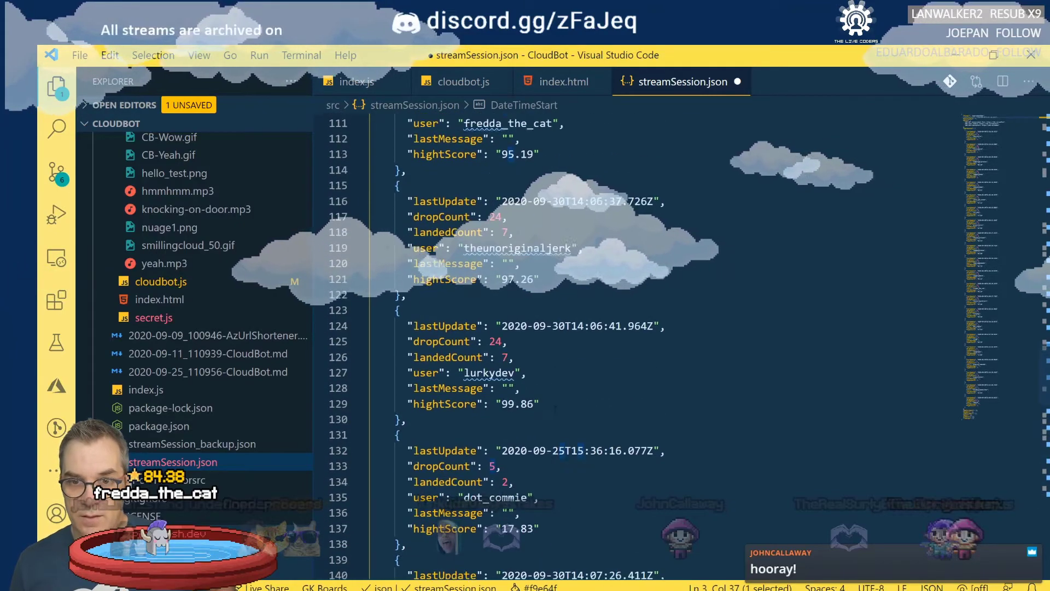
scroll(556, 407, "up", 20)
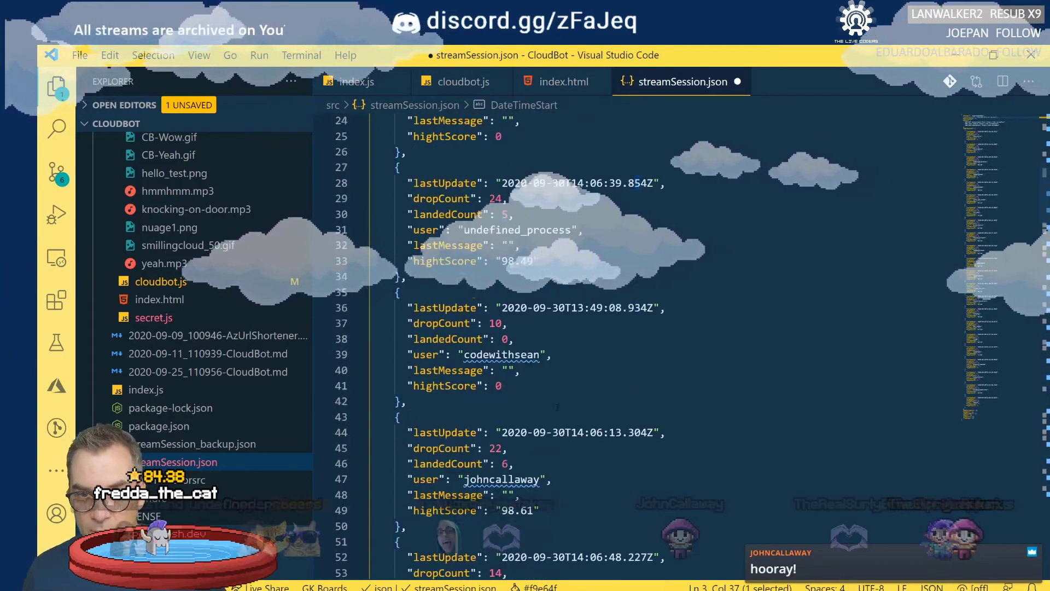
scroll(557, 407, "up", 8)
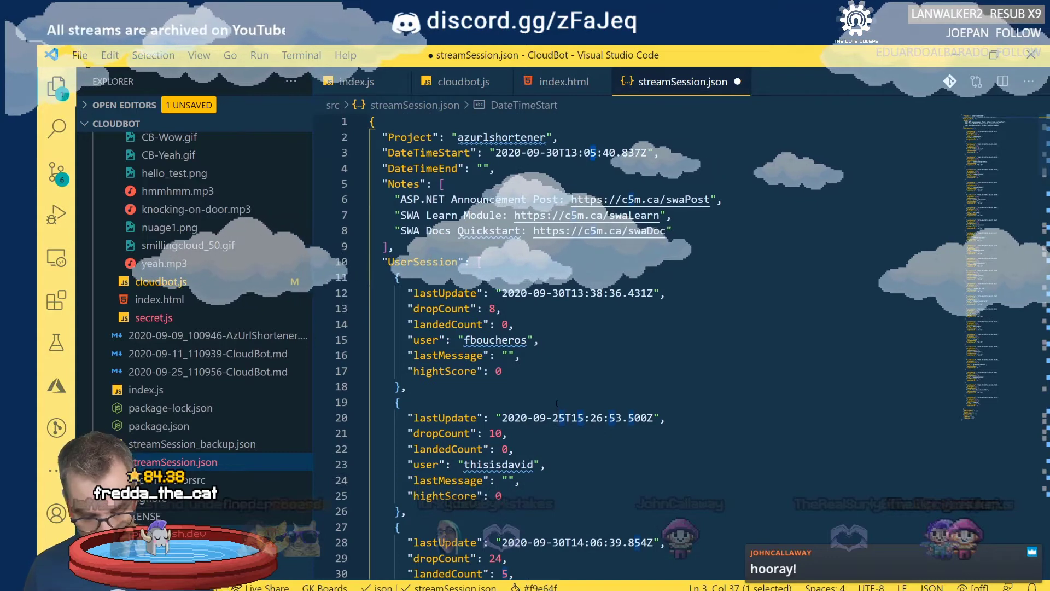
key("ctrl+z")
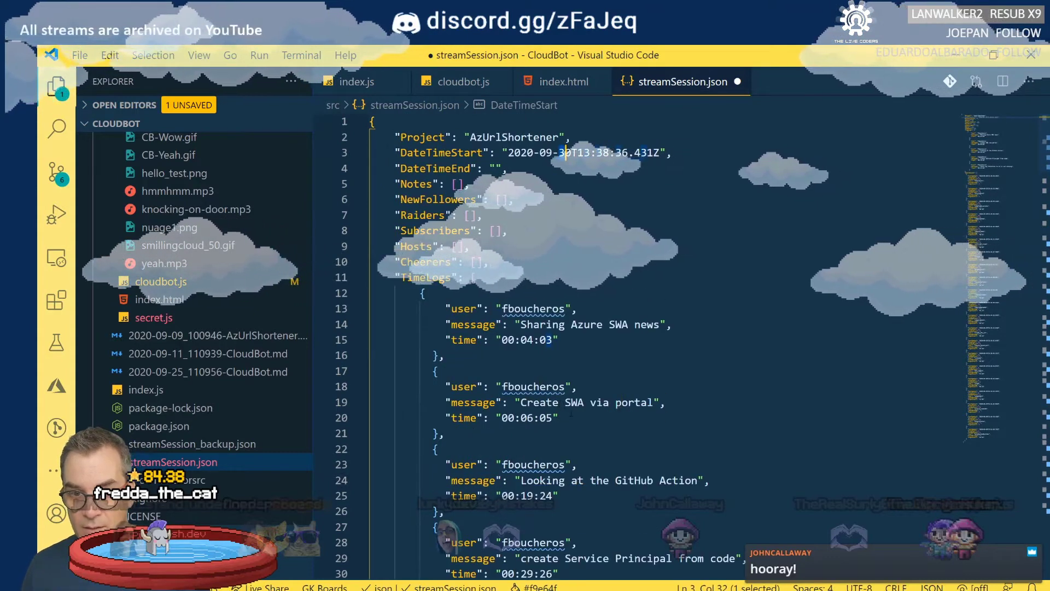
Select all entries inside the TimeLogs array, from "Sharing Azure SWA news" to "check why Attention te xt is not showing".
scroll(571, 413, "down", 4)
left_click_drag(442, 463, 339, 170)
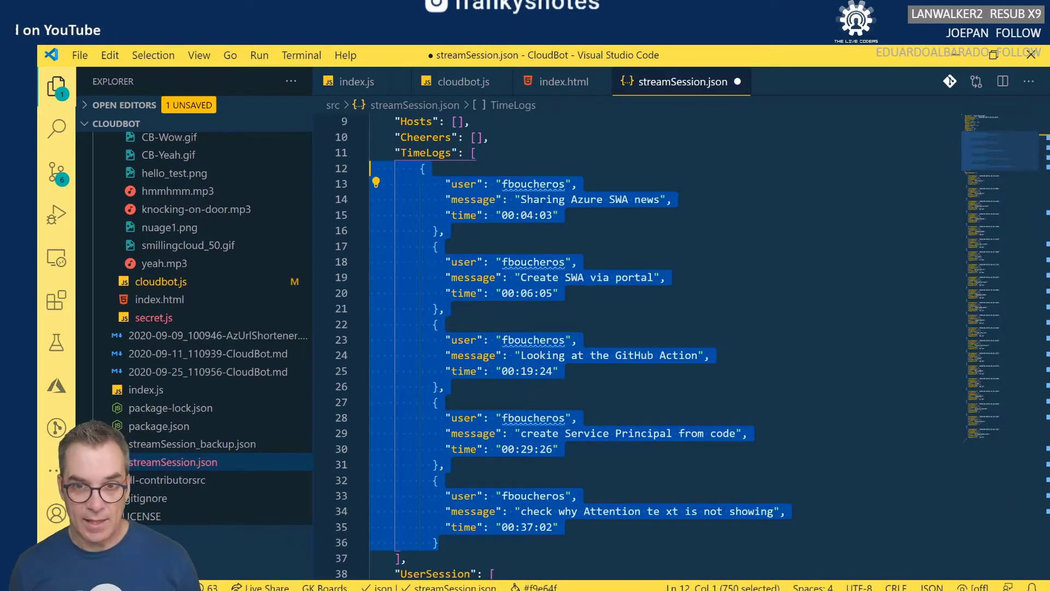
key("alt+Tab")
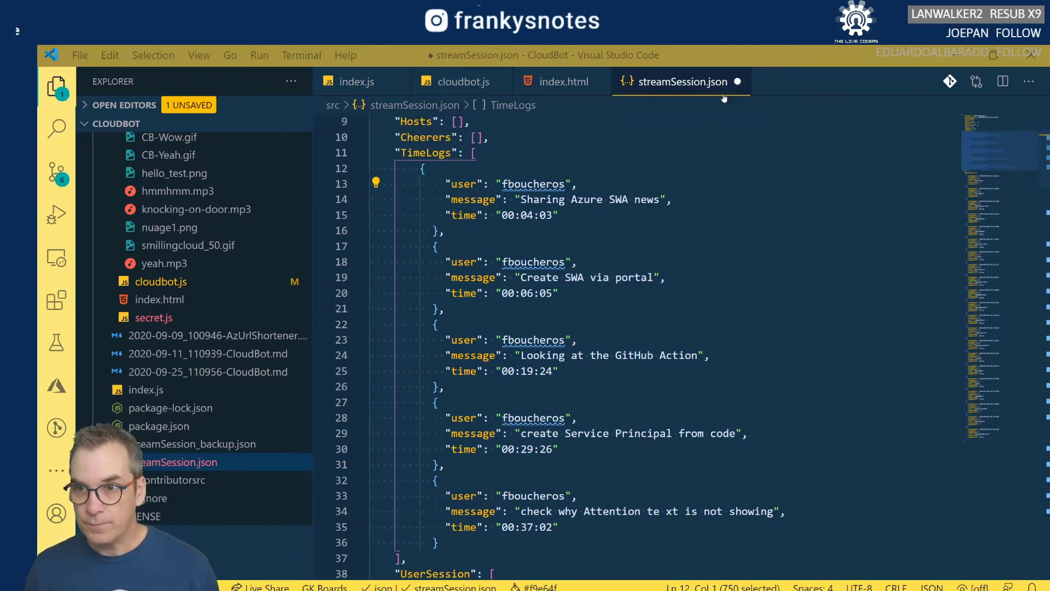
Close streamSession.json without saving the changes, and close the CloudBot project window.
left_click(735, 82)
left_click(547, 334)
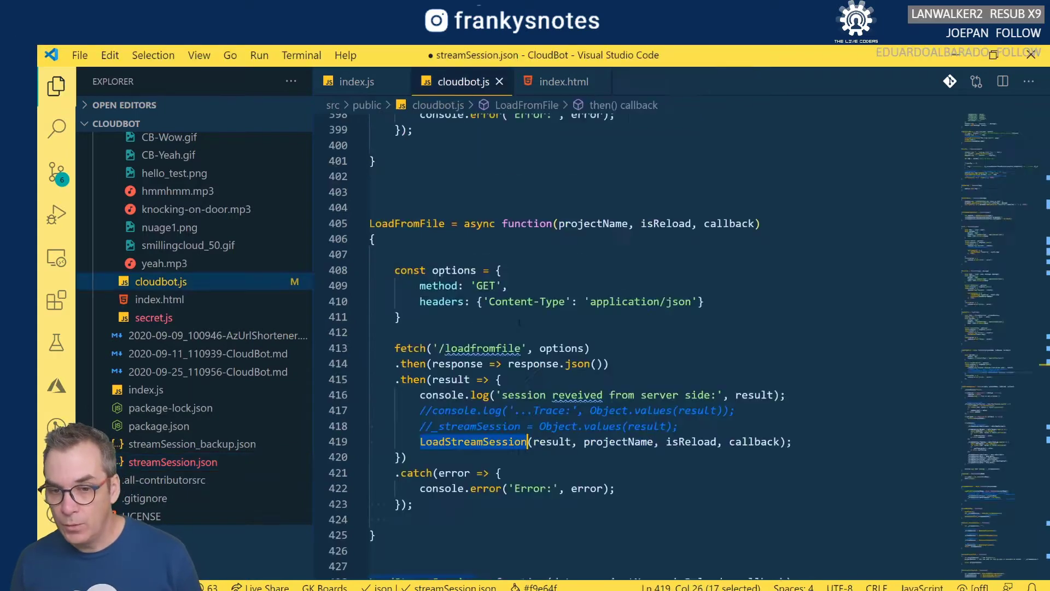
left_click(1038, 58)
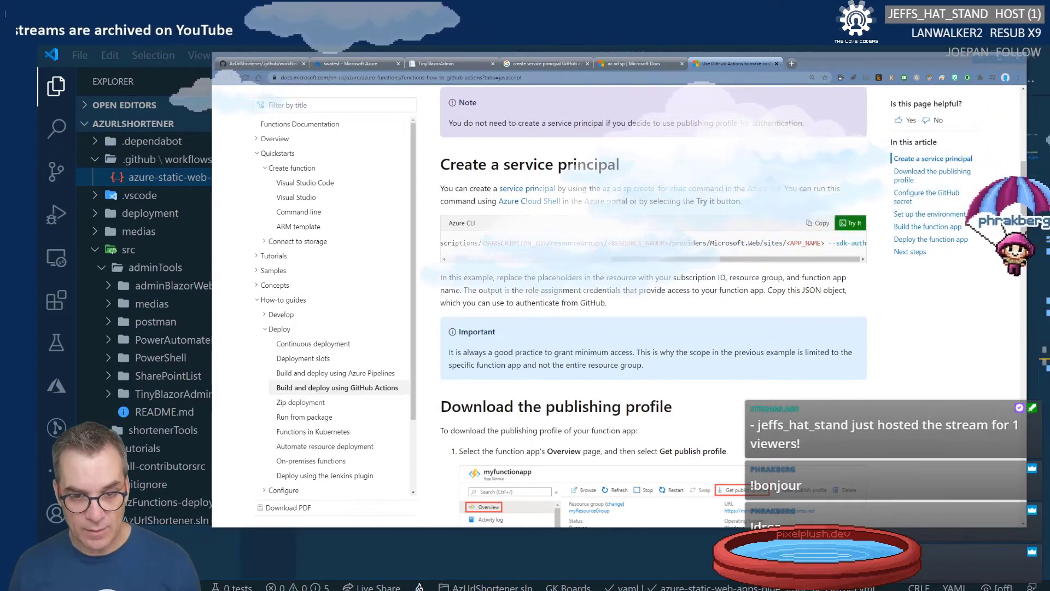
Reopen the recent CloudBot workspace in Visual Studio Code, widen the file explorer, and open streamSession.json.
right_click(268, 590)
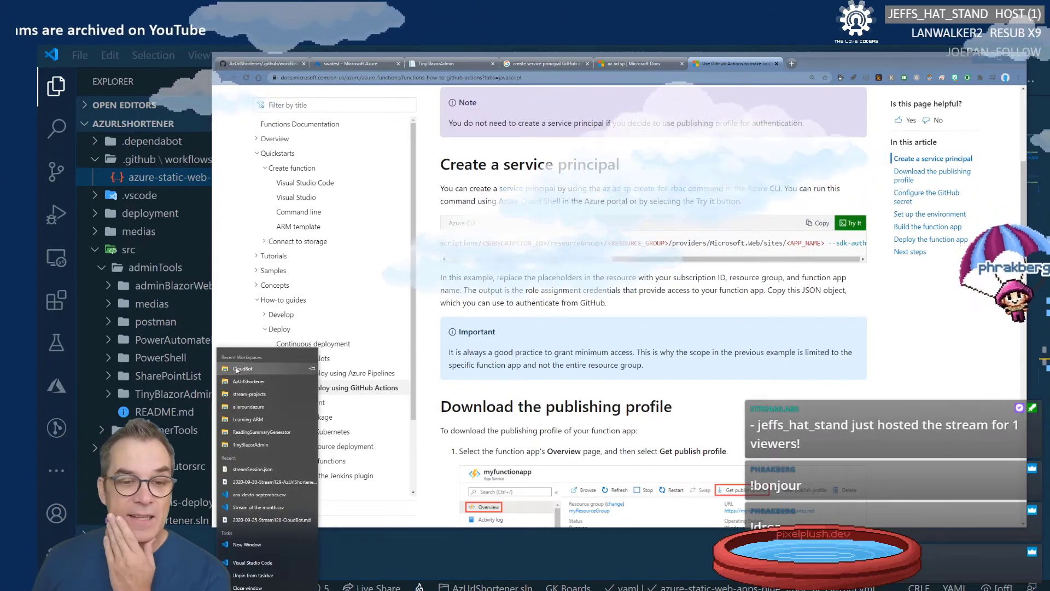
left_click(242, 369)
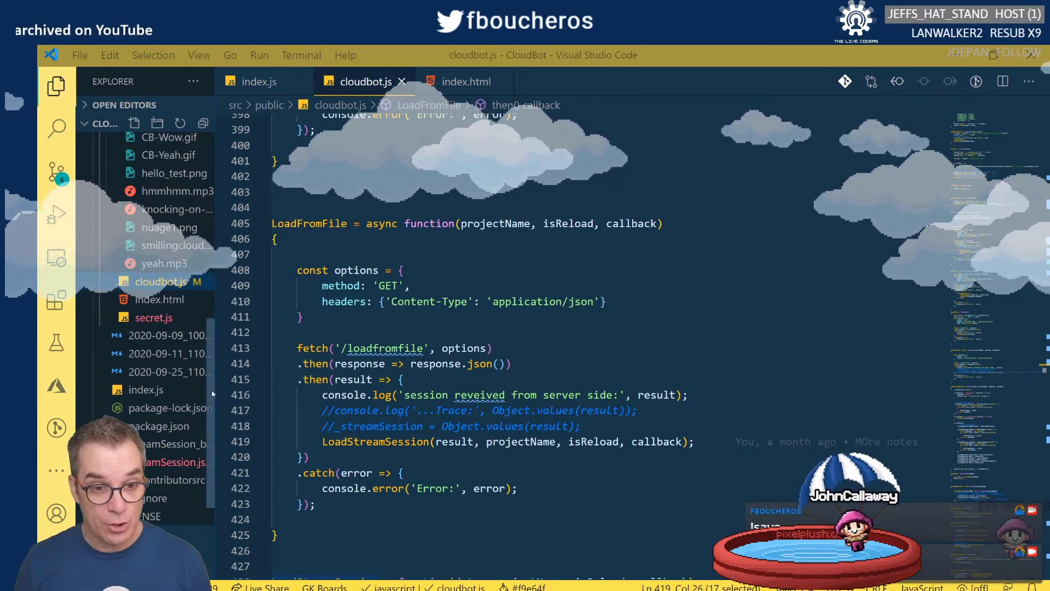
left_click_drag(217, 389, 301, 389)
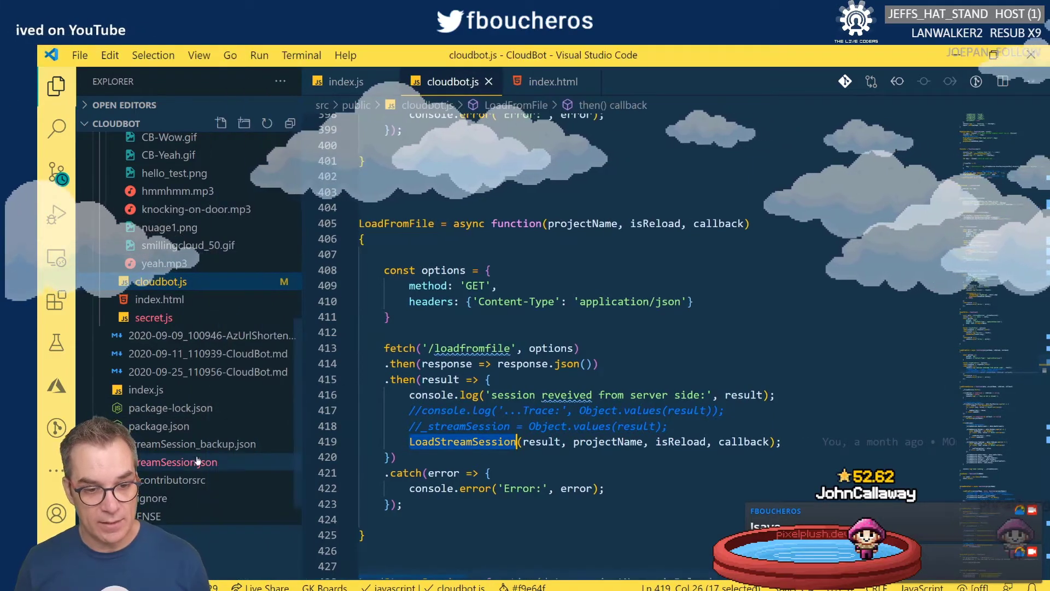
left_click(174, 462)
Check the saved session data in streamSession.json from the project details down to the Hosts array.
scroll(547, 328, "up", 3)
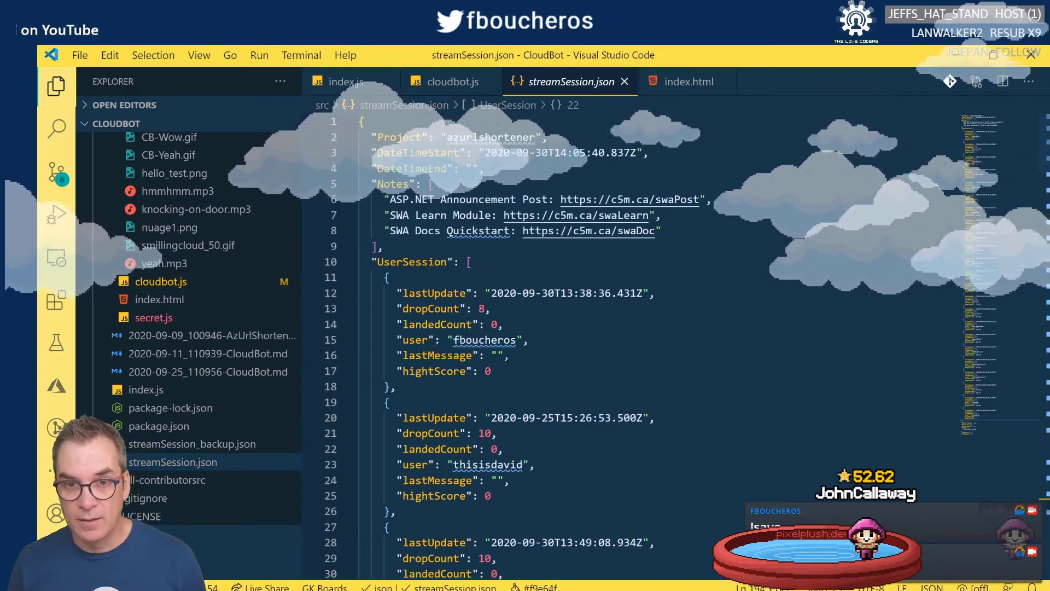
scroll(534, 158, "down", 20)
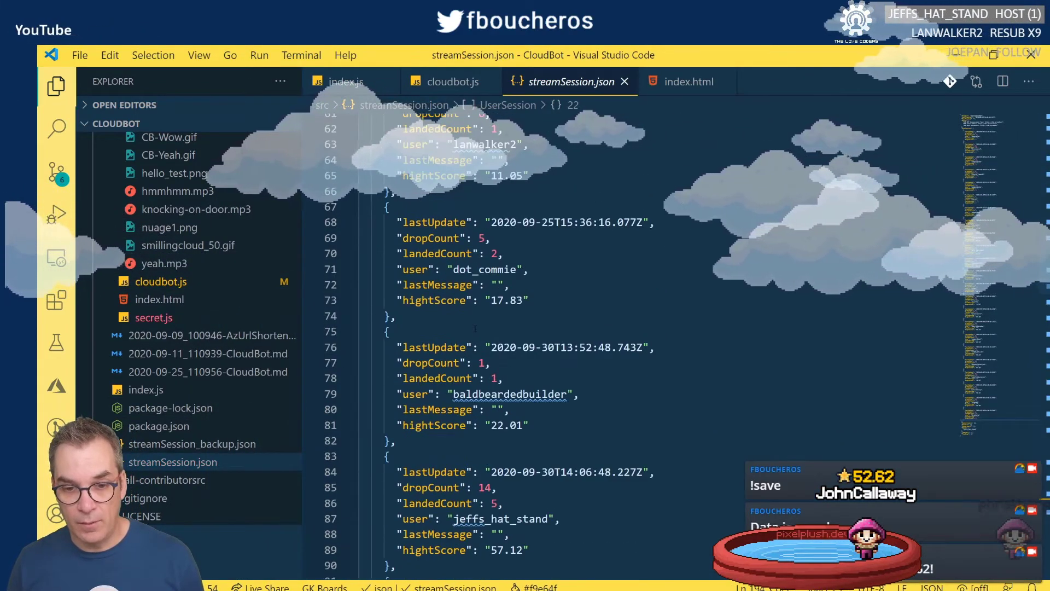
scroll(547, 328, "down", 9)
scroll(547, 328, "up", 6)
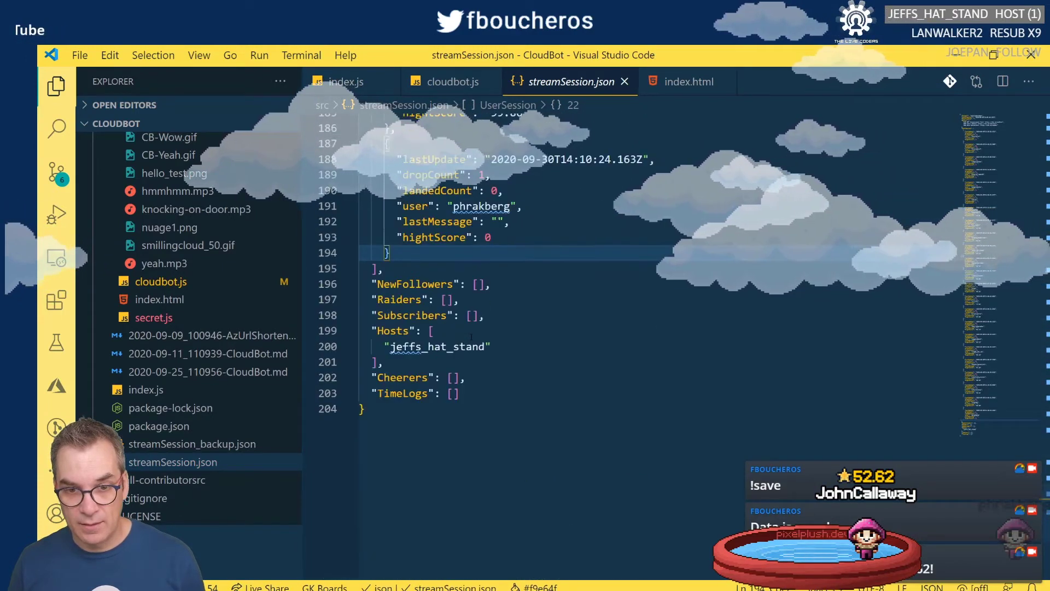
left_click(372, 330)
left_click_drag(372, 330, 518, 356)
left_click(518, 356)
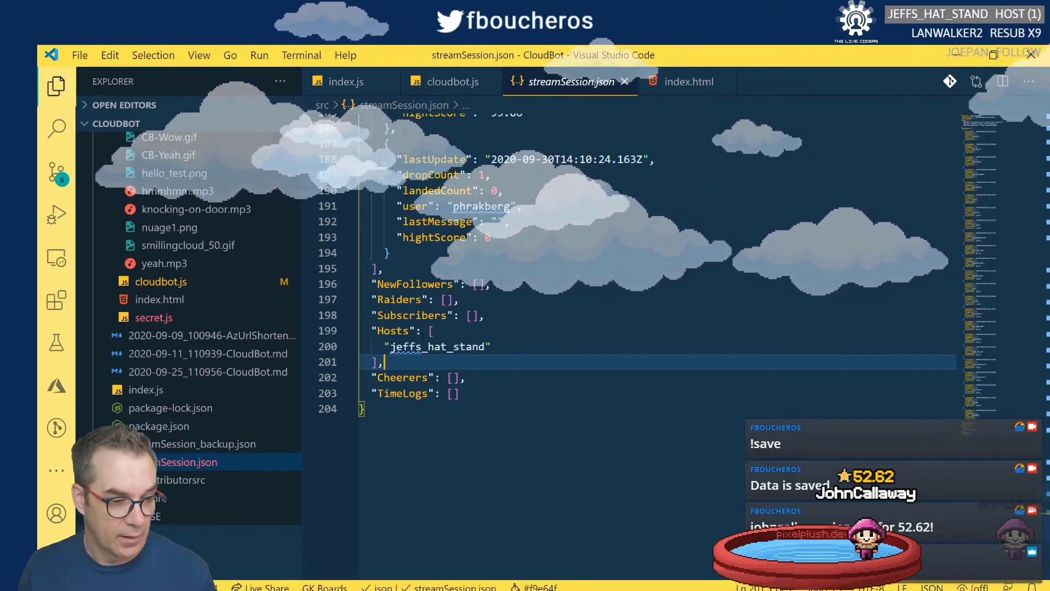
Check the NewFollowers, Raiders, Subscribers and Hosts arrays at the end of streamSession.json, highlighting the NewFollowers and Subscribers lines.
scroll(456, 332, "up", 3)
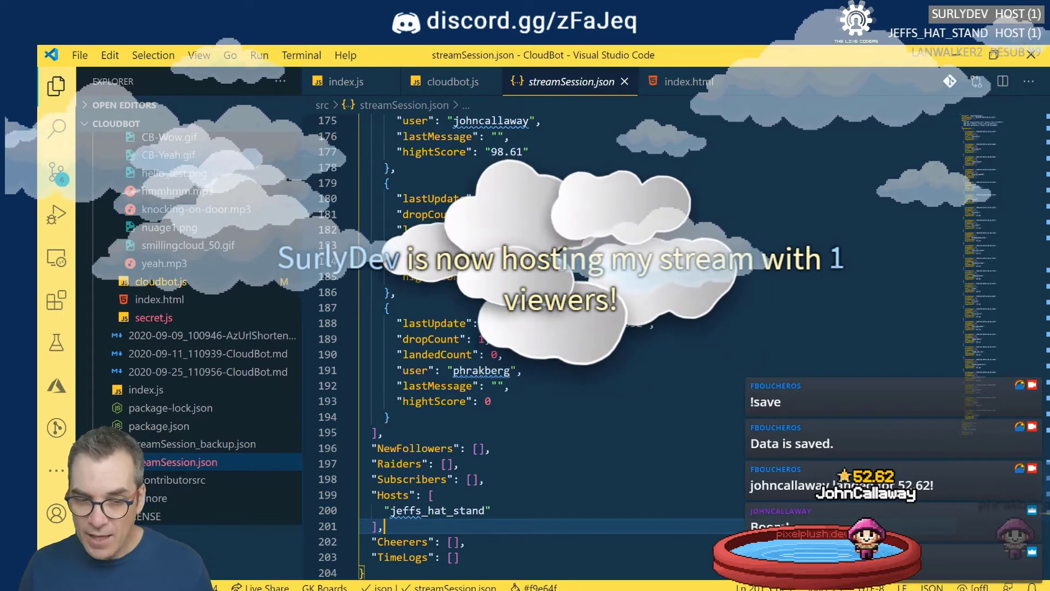
scroll(547, 301, "down", 2)
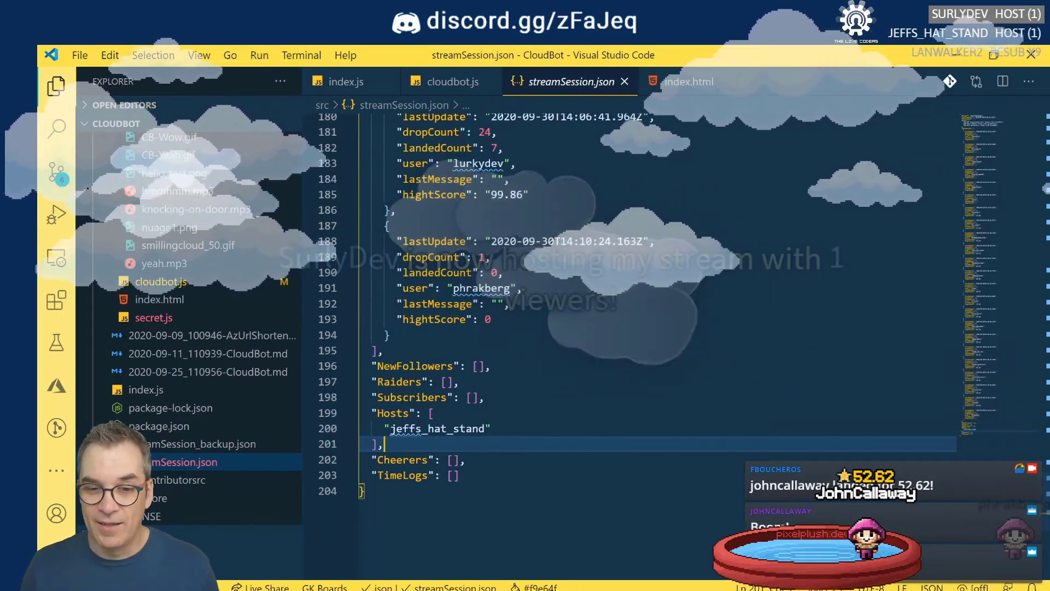
left_click_drag(373, 366, 450, 366)
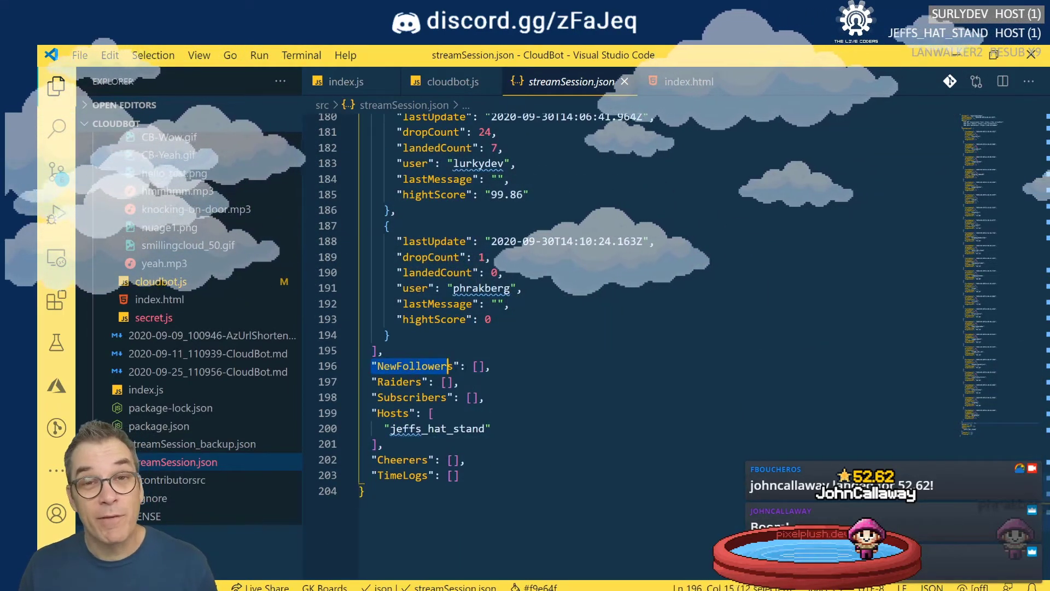
left_click_drag(373, 398, 486, 397)
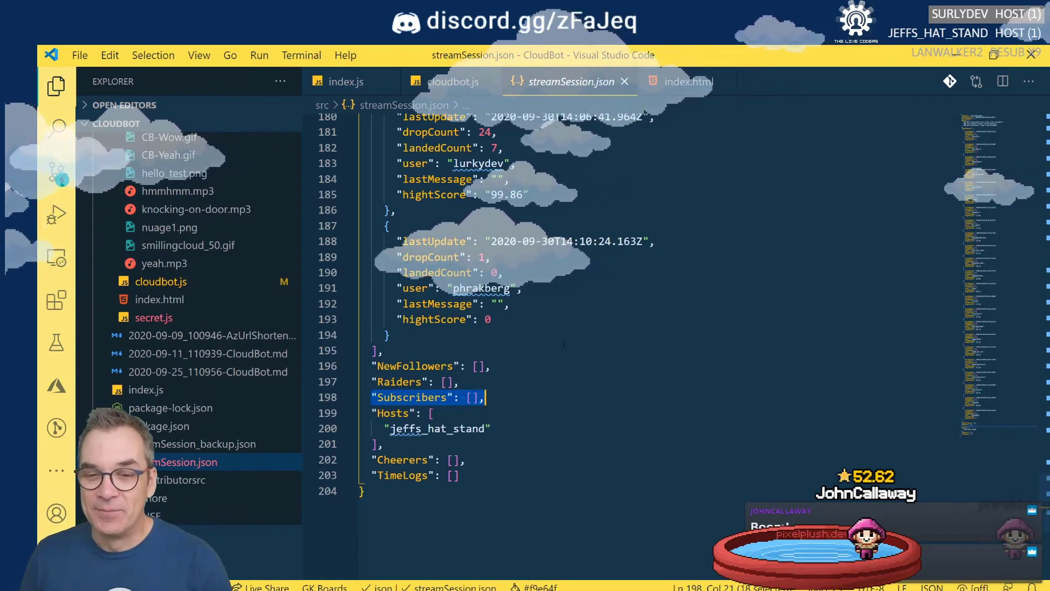
Compare the date part of the lastUpdate values across the UserSession entries, highlighting 2020-09-30 in entries 20 and 14.
scroll(602, 329, "up", 4)
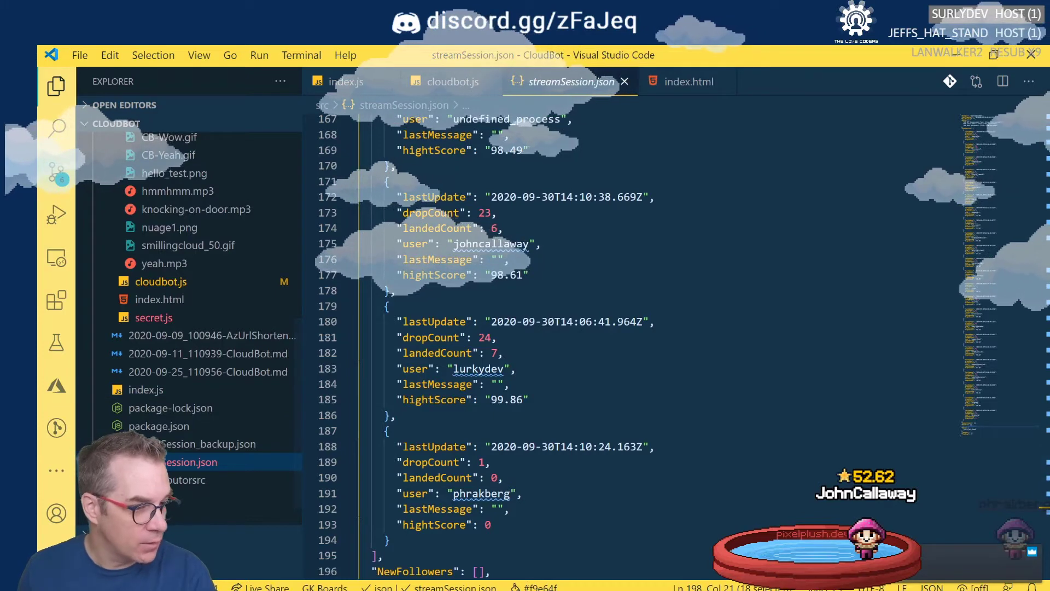
scroll(602, 329, "up", 2)
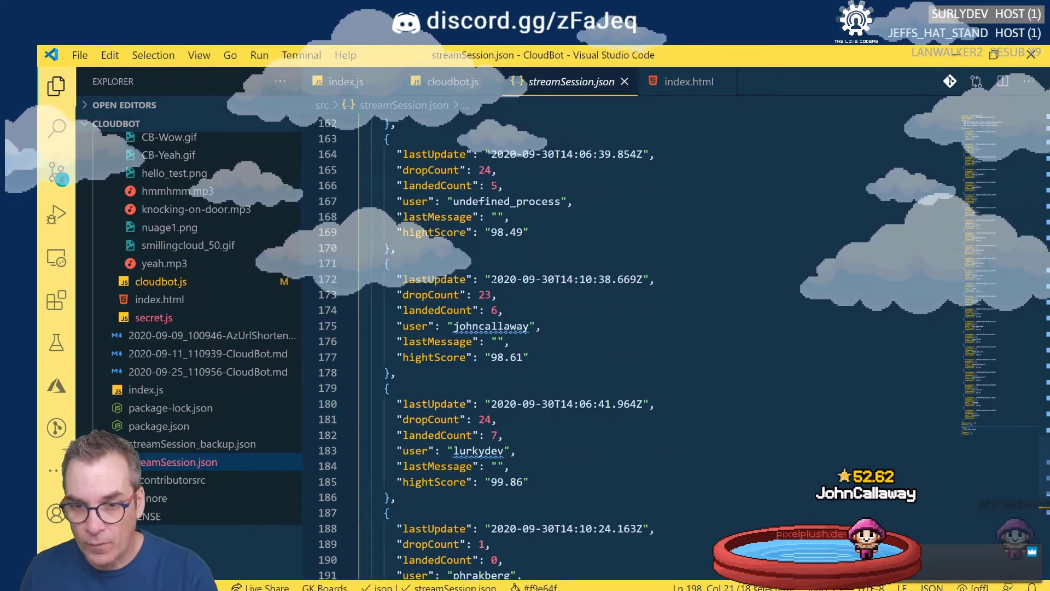
left_click_drag(491, 279, 554, 279)
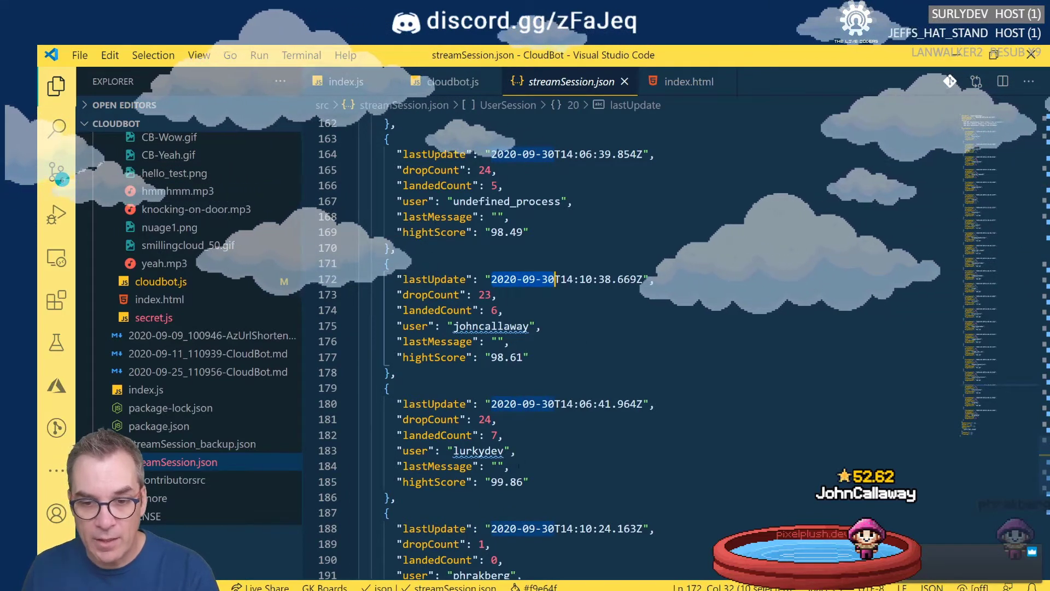
scroll(602, 329, "down", 1)
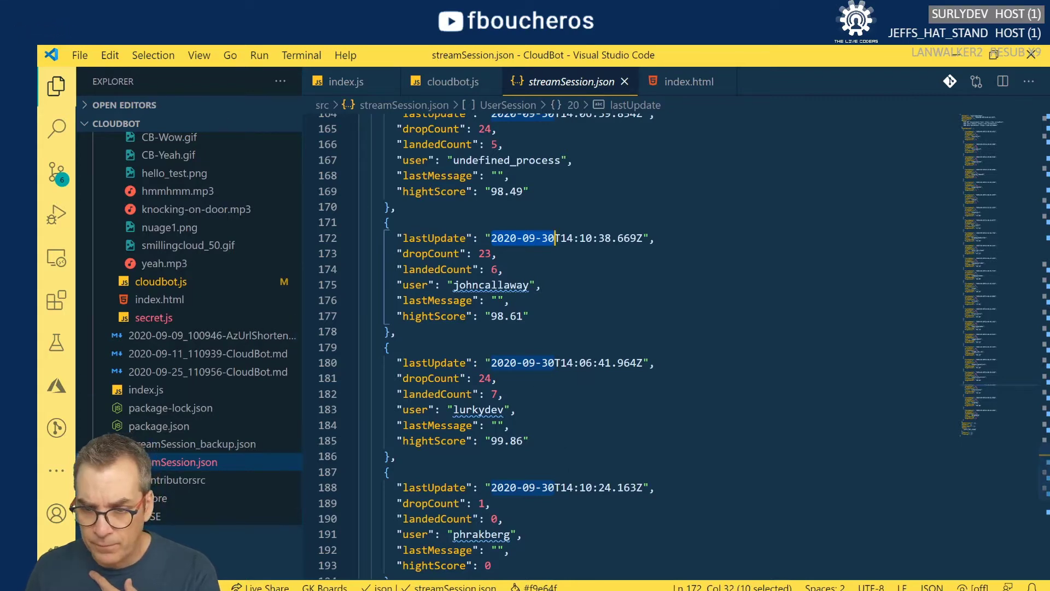
scroll(554, 429, "up", 10)
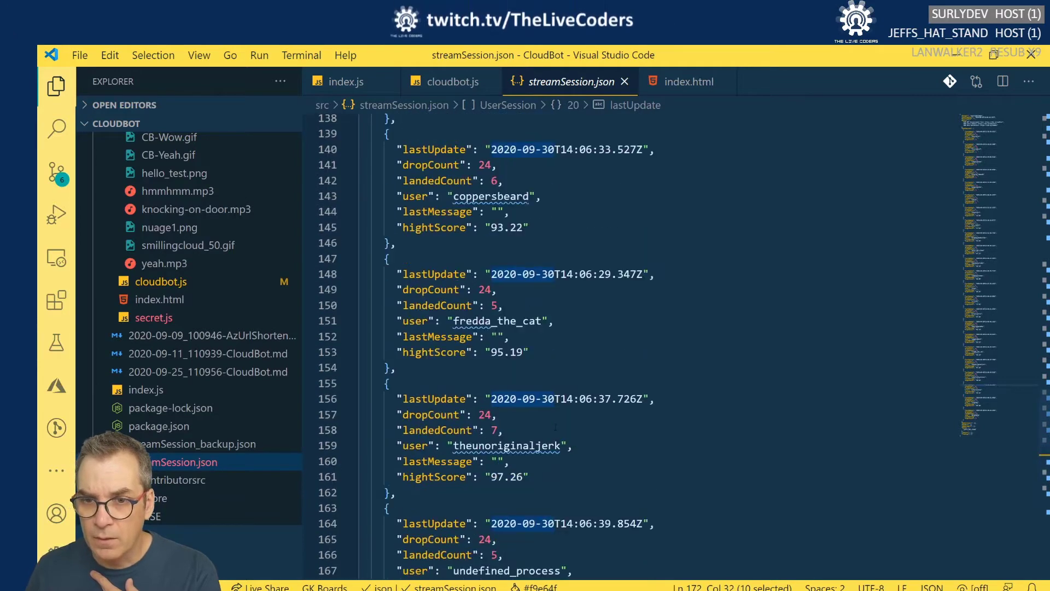
scroll(555, 469, "up", 3)
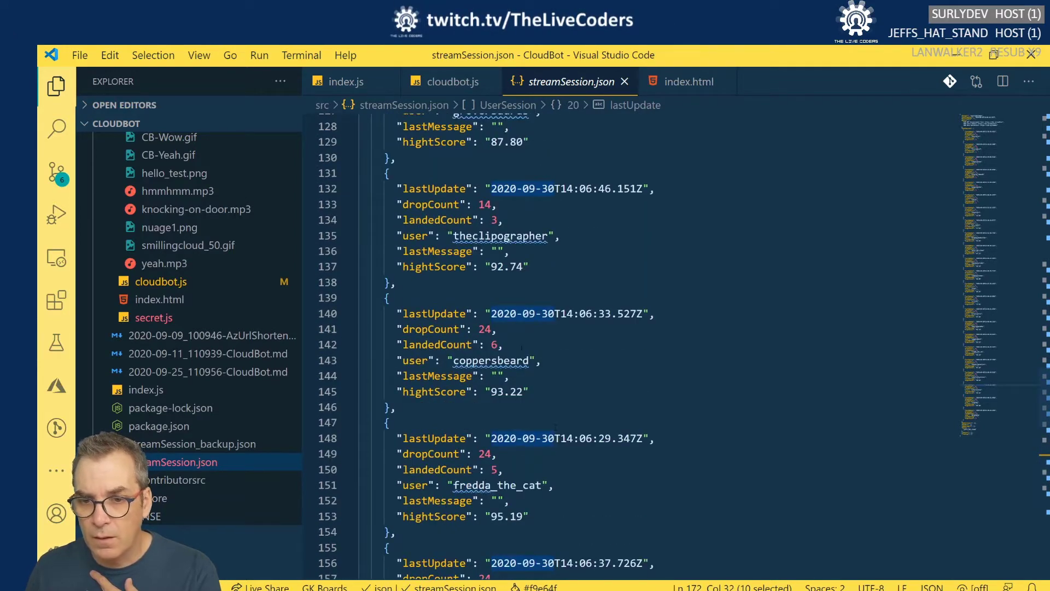
left_click(498, 314)
scroll(498, 313, "up", 4)
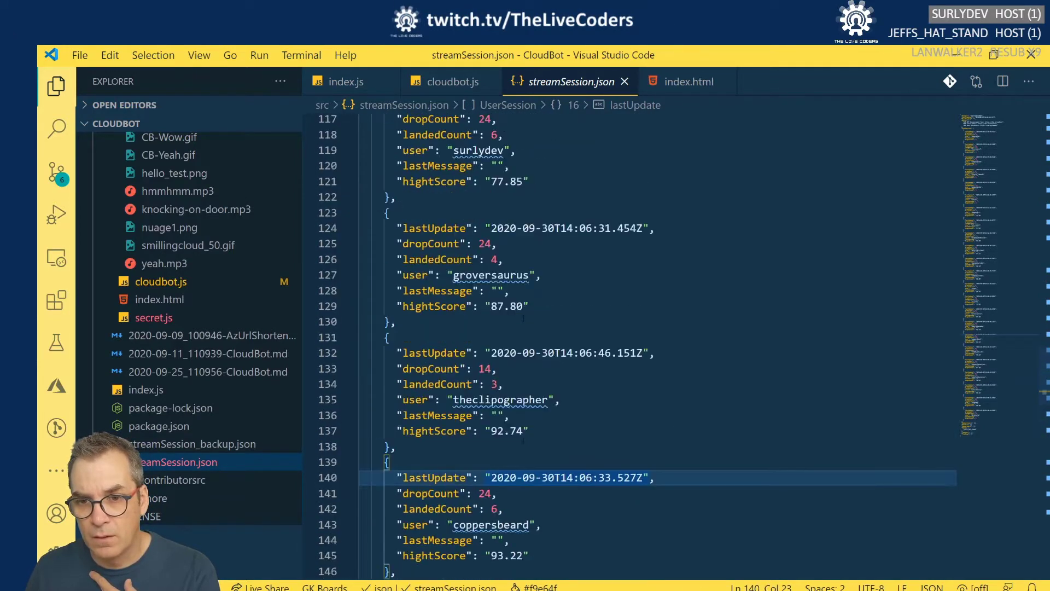
left_click_drag(491, 227, 550, 228)
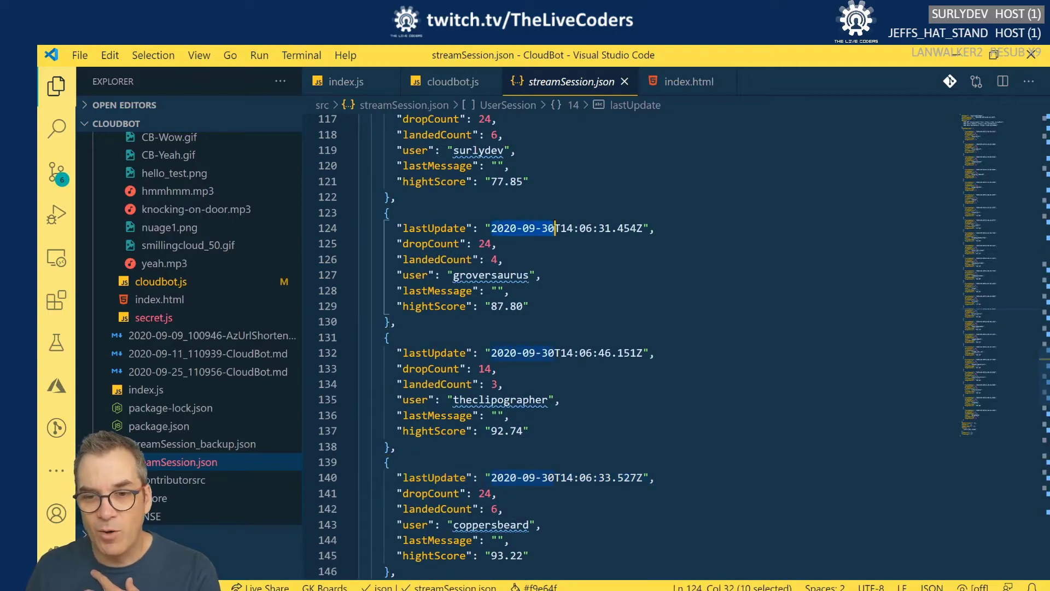
Look through the remaining UserSession entries for their lastUpdate dates and highlight the hightScore value on line 81.
scroll(574, 345, "down", 20)
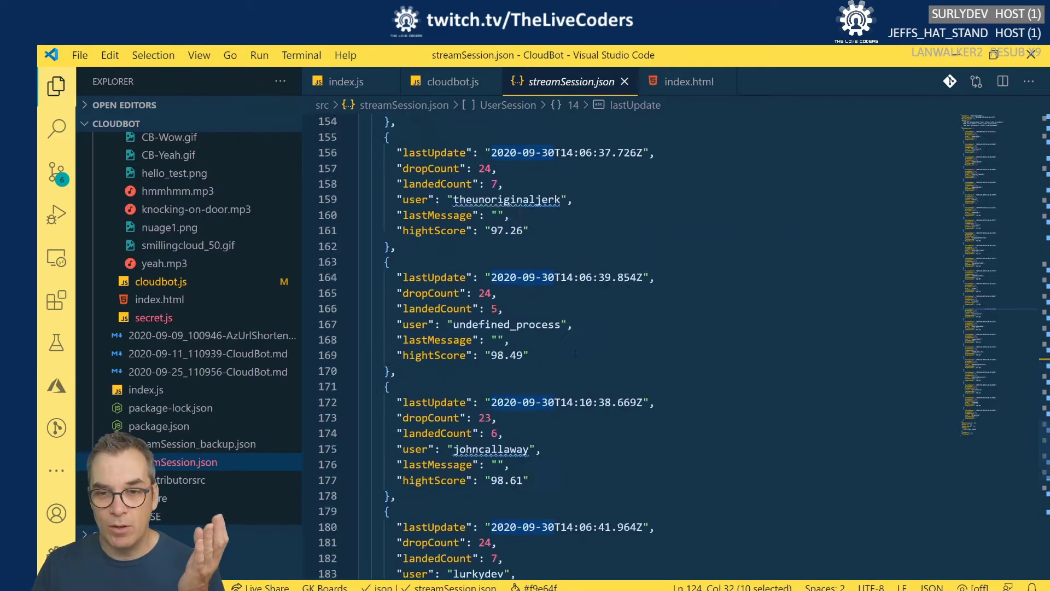
scroll(573, 354, "up", 20)
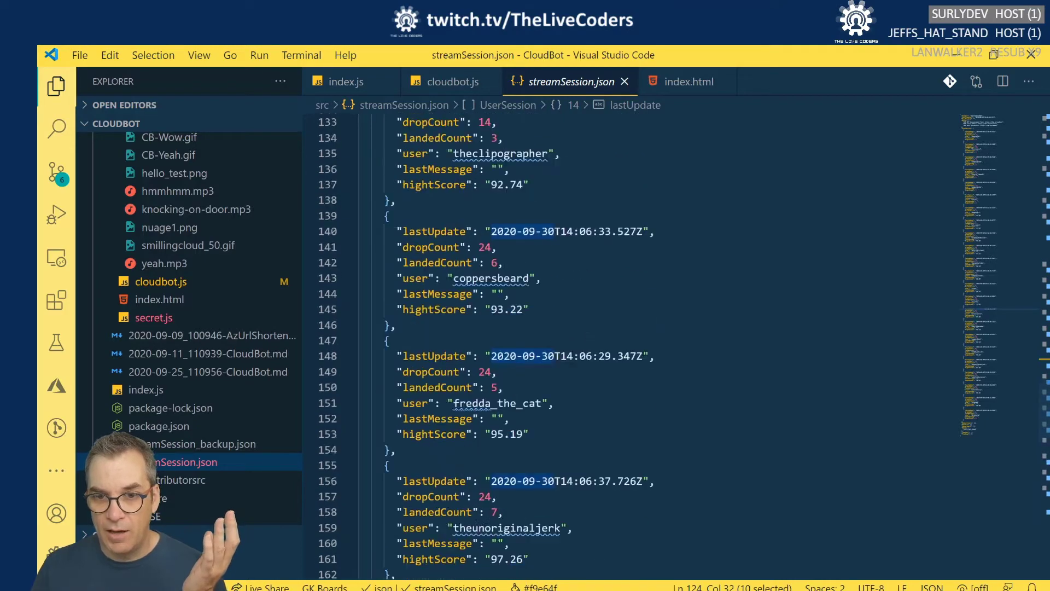
scroll(574, 353, "up", 4)
scroll(574, 353, "up", 12)
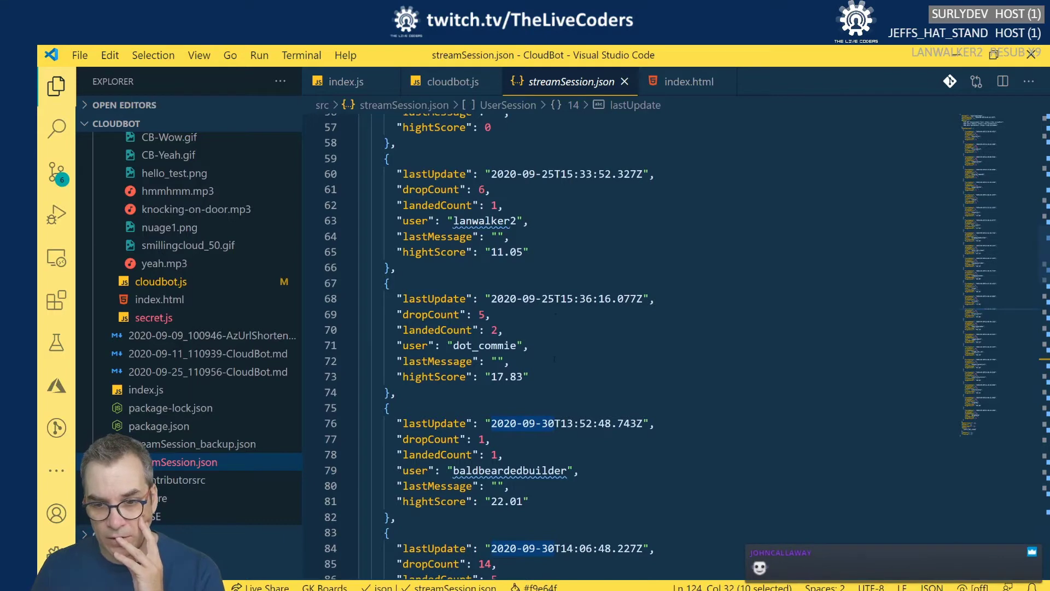
scroll(546, 383, "down", 2)
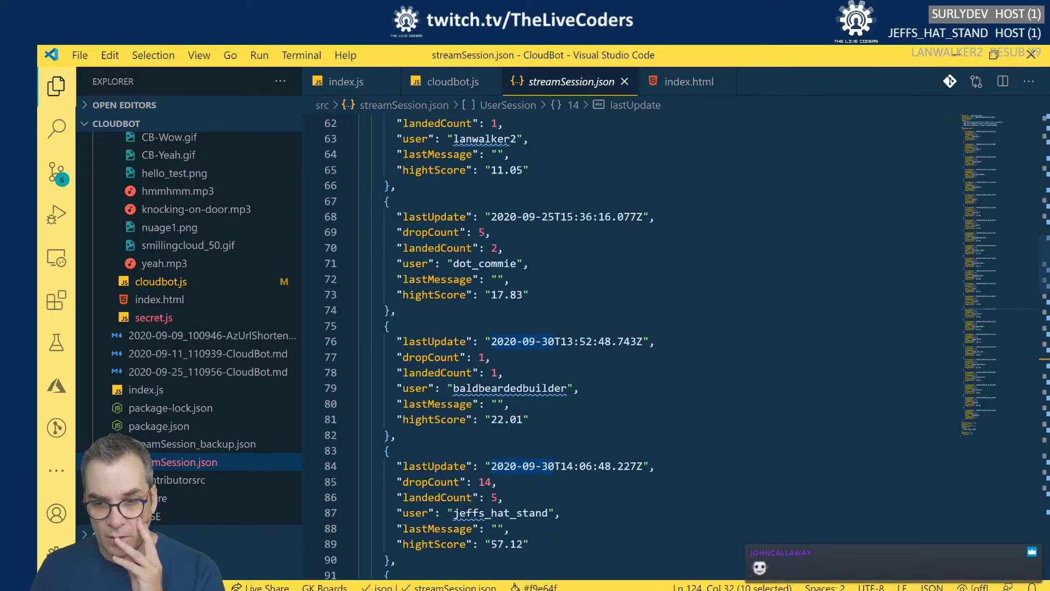
scroll(487, 346, "down", 1)
left_click_drag(491, 378, 517, 378)
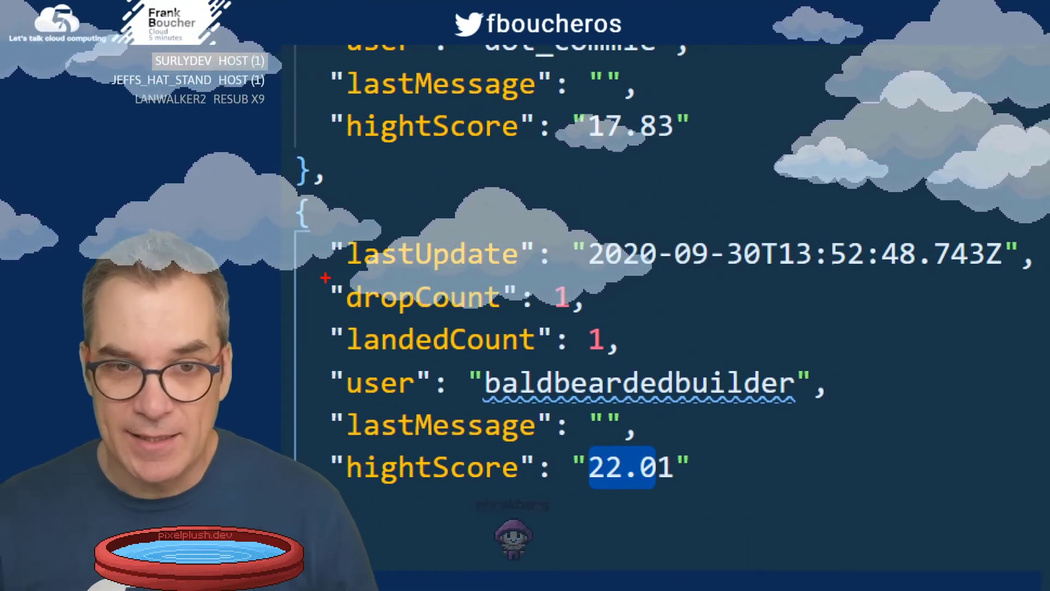
Mark up the zoomed view by underlining and boxing the lastUpdate date and circling the 22.01 hightScore, and exit the annotation mode.
left_click_drag(331, 269, 1048, 284)
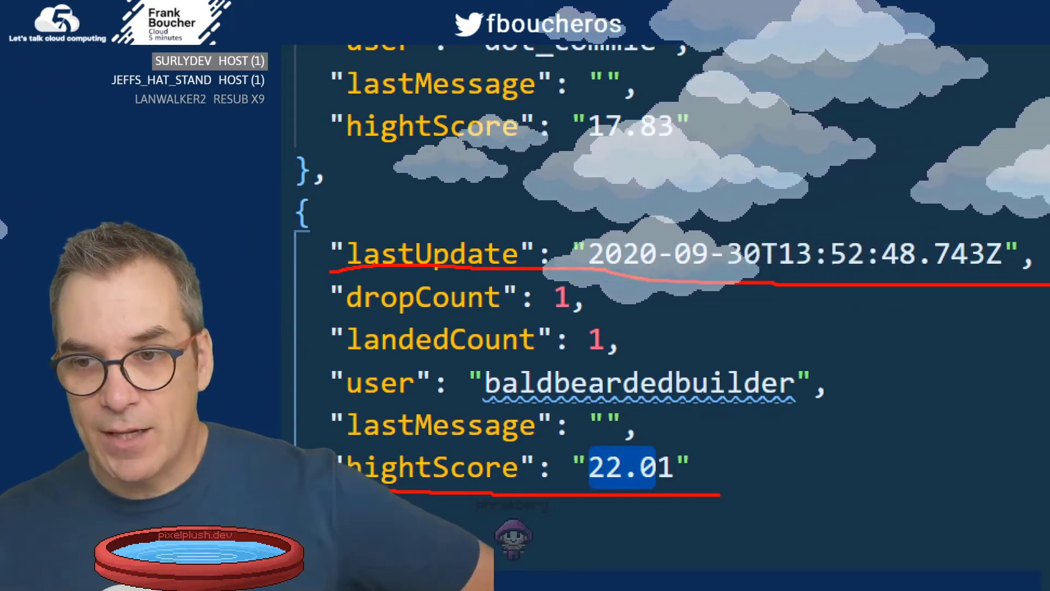
mouse_move(1042, 247)
left_mouse_down()
mouse_move(917, 294)
mouse_move(580, 288)
mouse_move(572, 230)
mouse_move(1039, 200)
left_mouse_up()
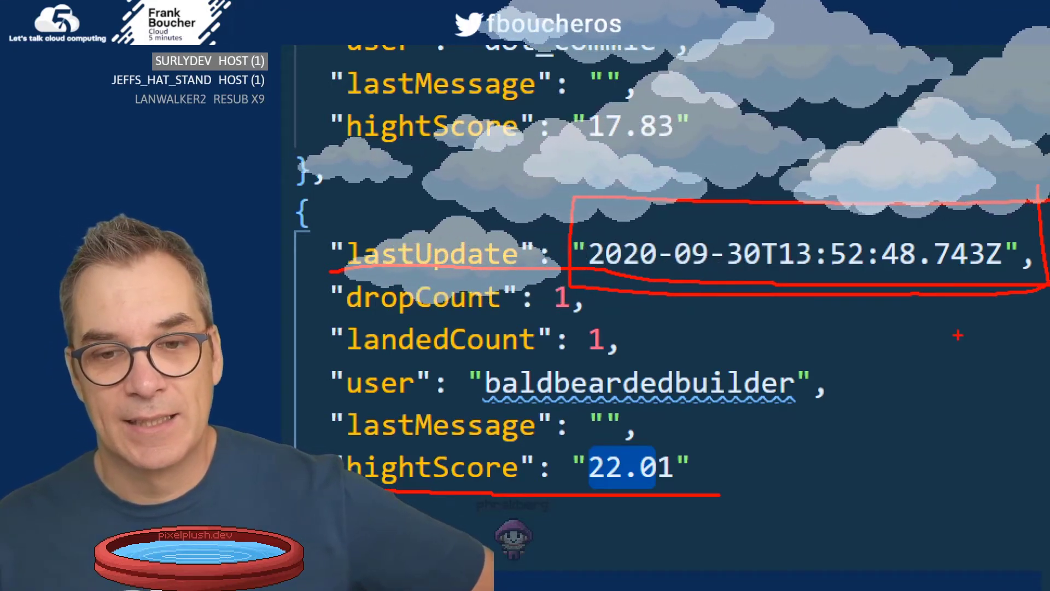
mouse_move(663, 481)
left_mouse_down()
mouse_move(657, 412)
mouse_move(649, 516)
left_mouse_up()
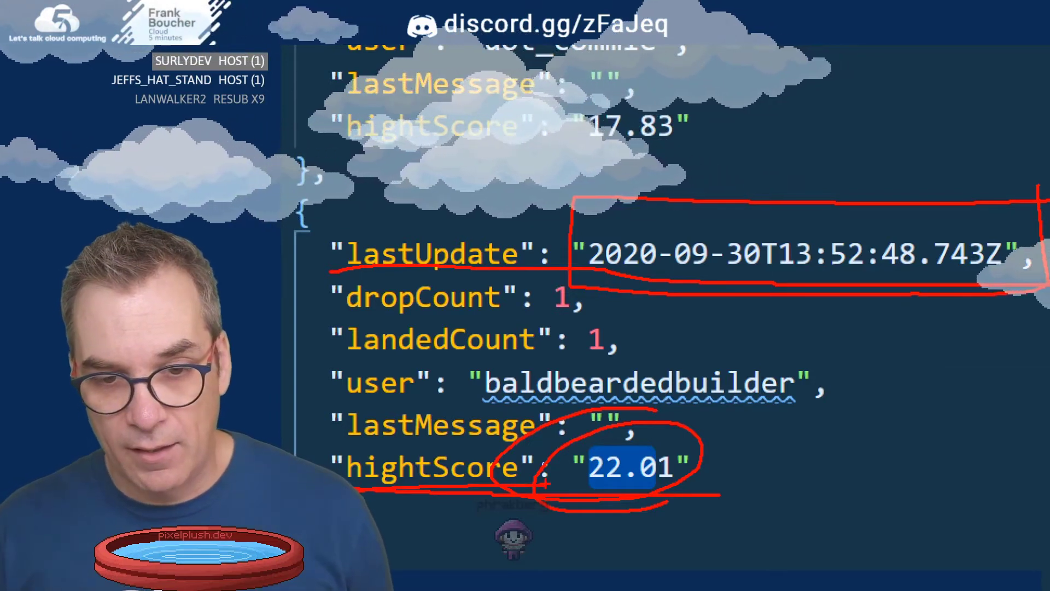
key("Escape")
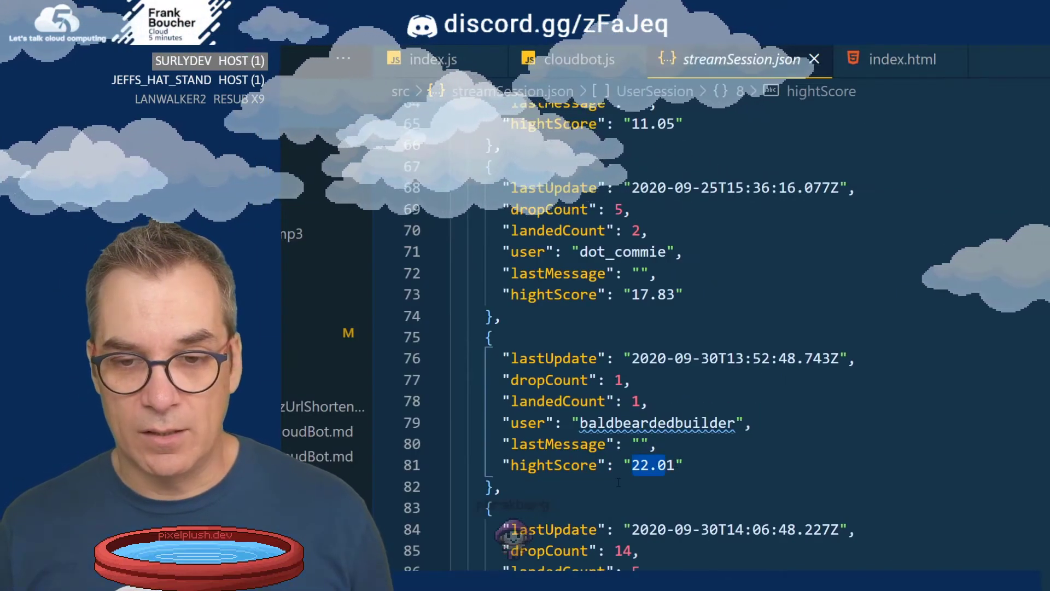
Select the whole UserSession object on lines 75 to 82, including its closing brace.
left_click(626, 479)
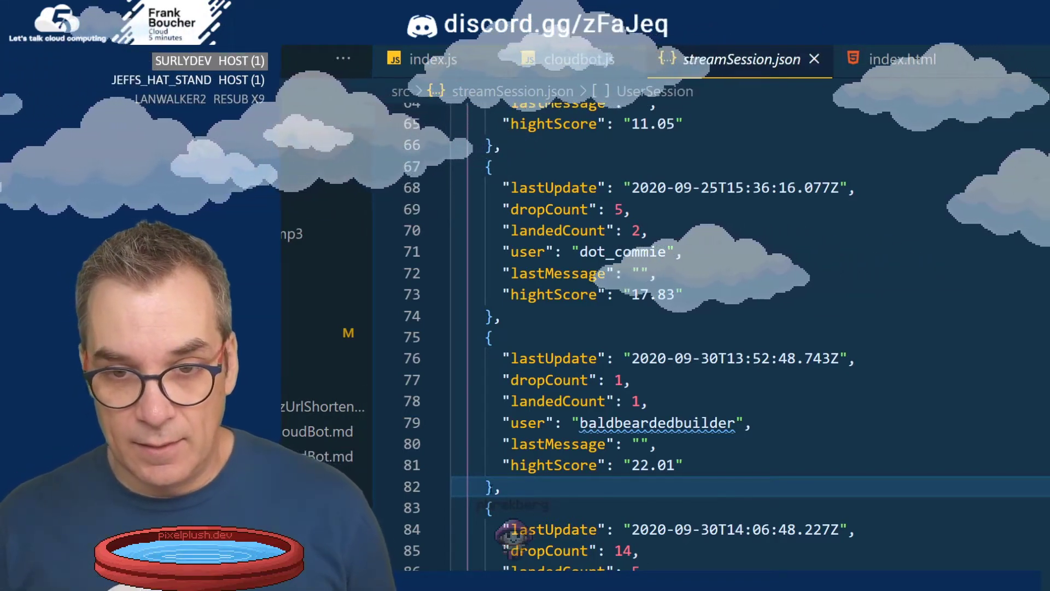
left_click(491, 486)
left_click_drag(494, 486, 434, 340)
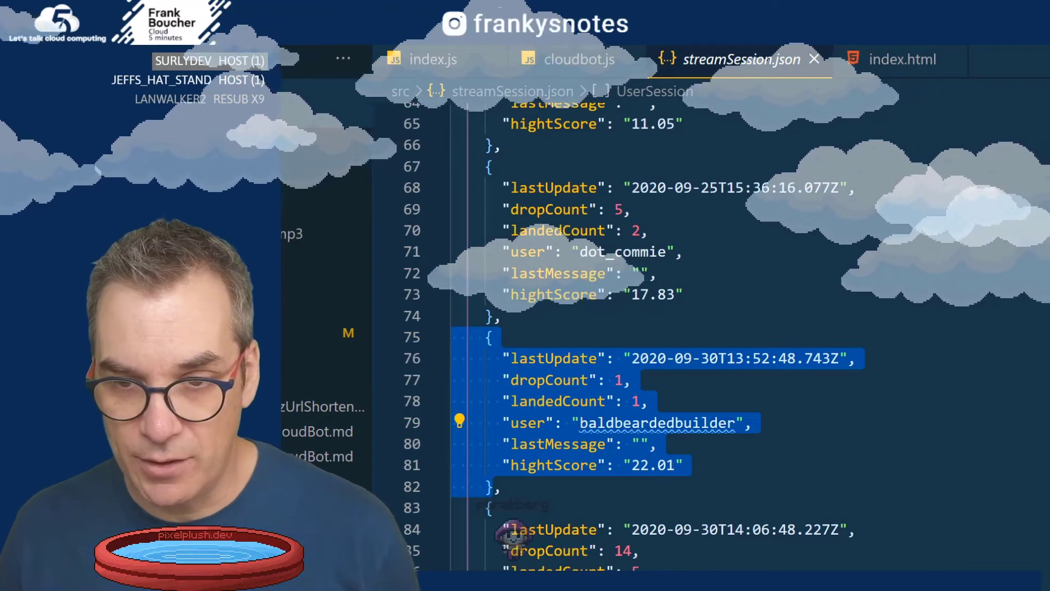
Switch to GitKraken Boards, close the open card details, and open the FBoucher/CloudBot board.
key("alt+Tab")
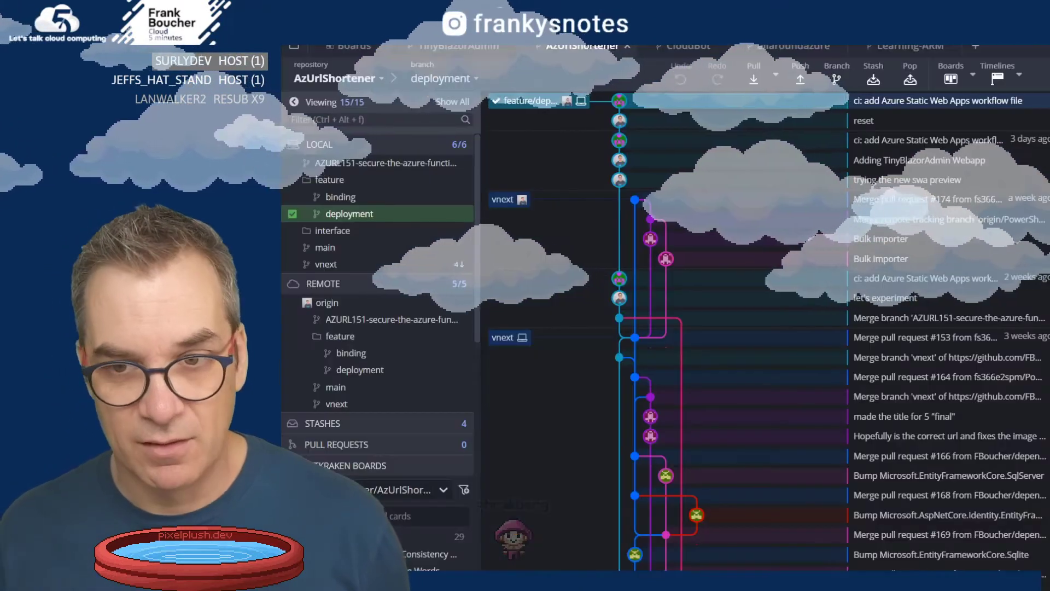
left_click(363, 51)
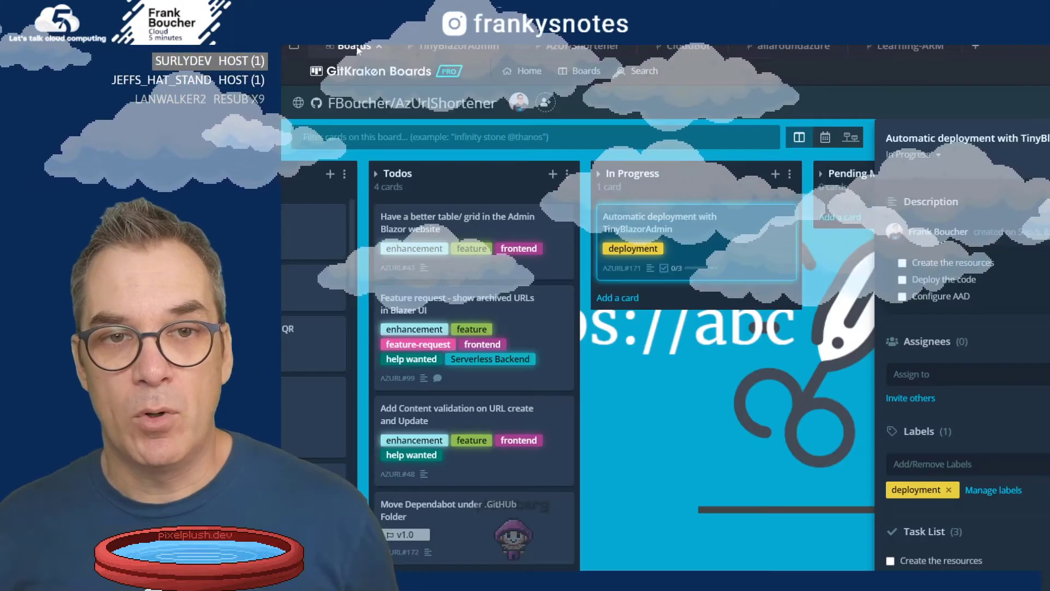
key("Escape")
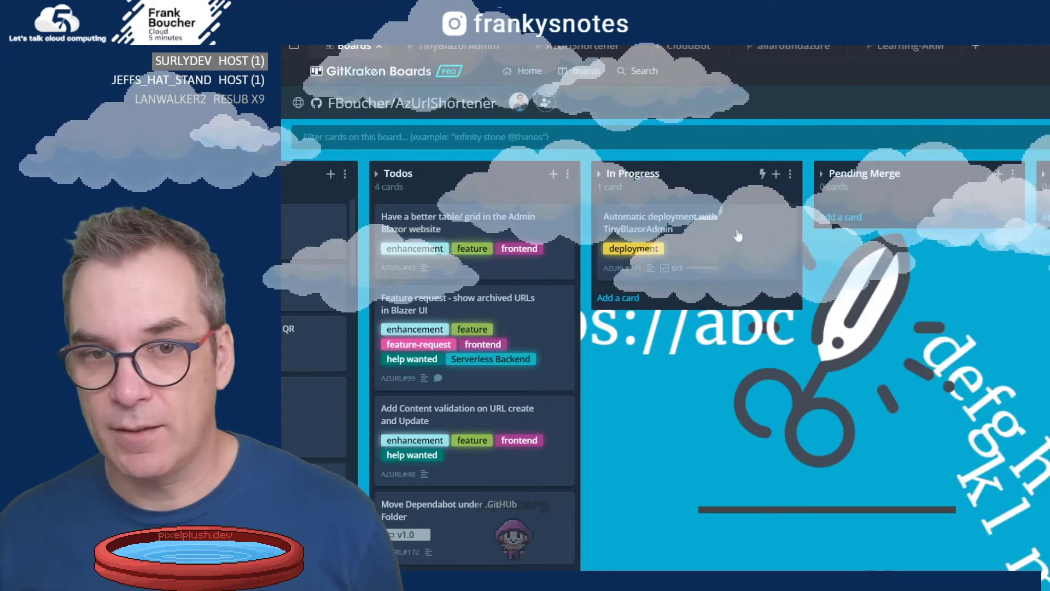
left_click(580, 74)
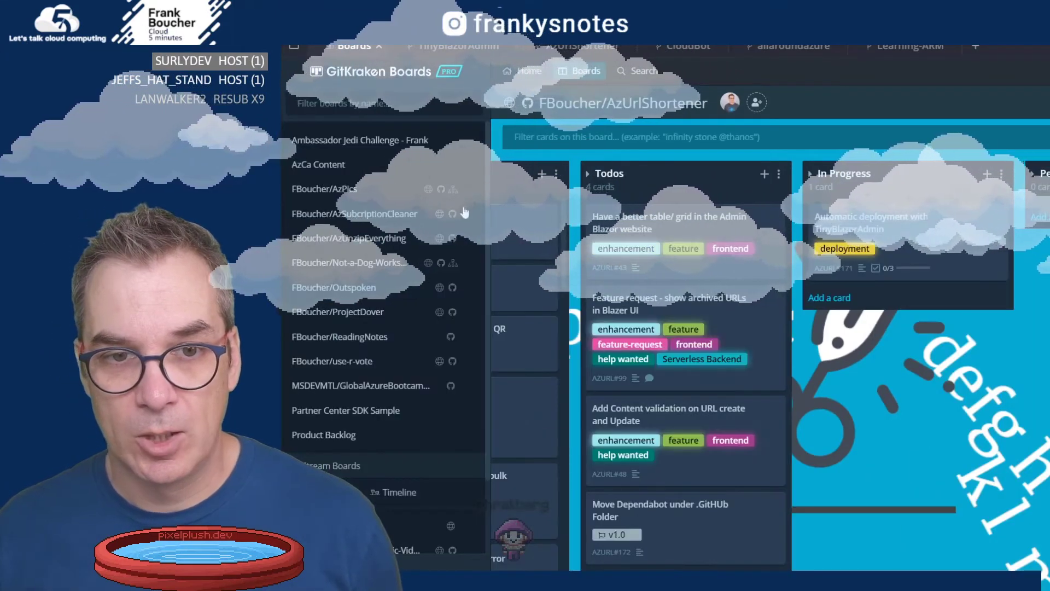
scroll(401, 501, "down", 3)
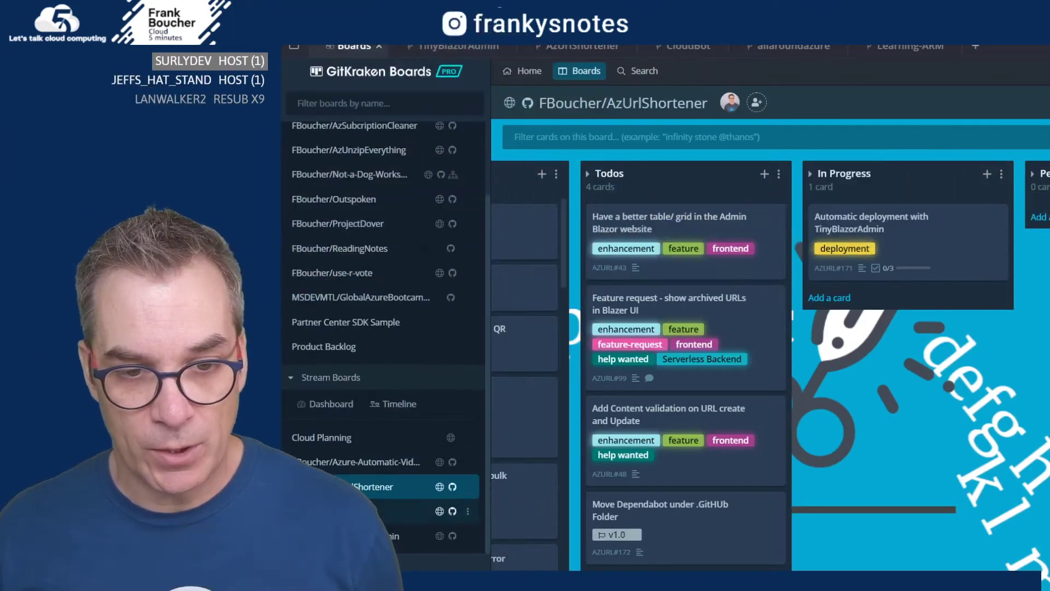
left_click(401, 509)
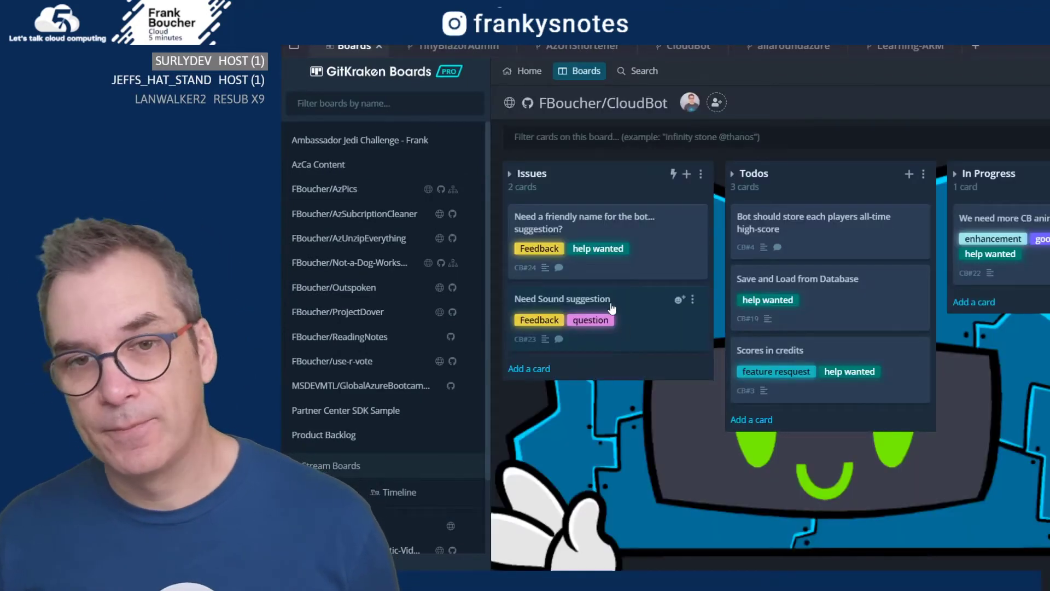
Add a card named "Hightscores are always showing in today's date" to the Issues column of the CloudBot board.
left_click(687, 175)
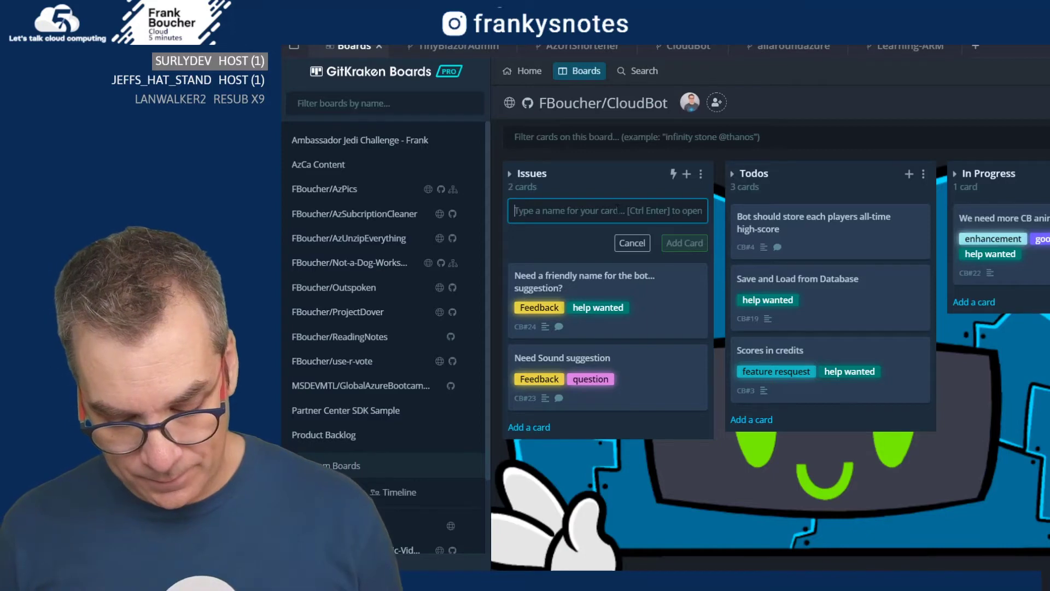
type("Hi")
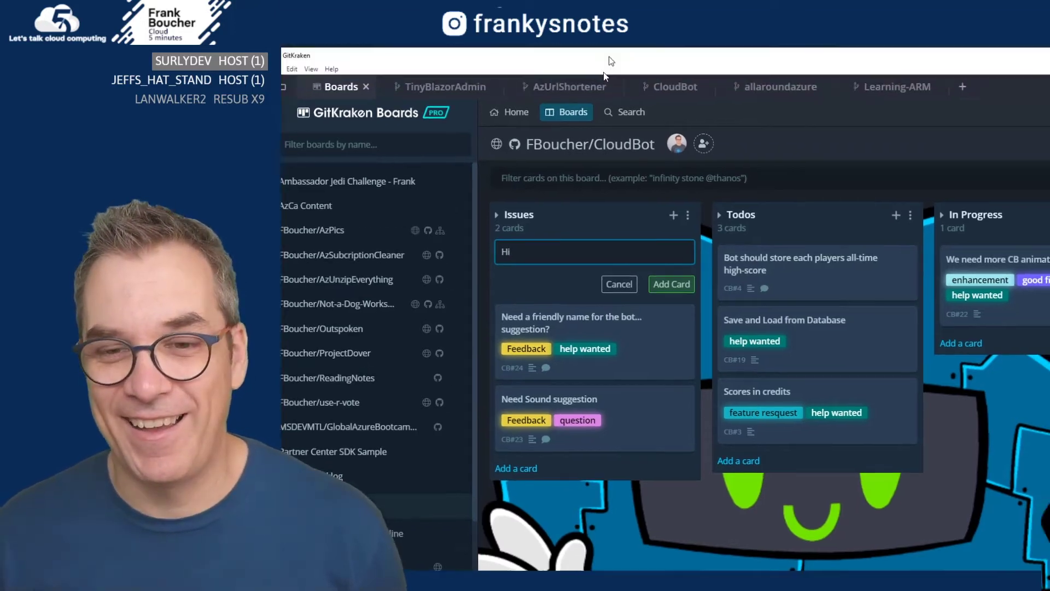
left_click_drag(624, 22, 621, 85)
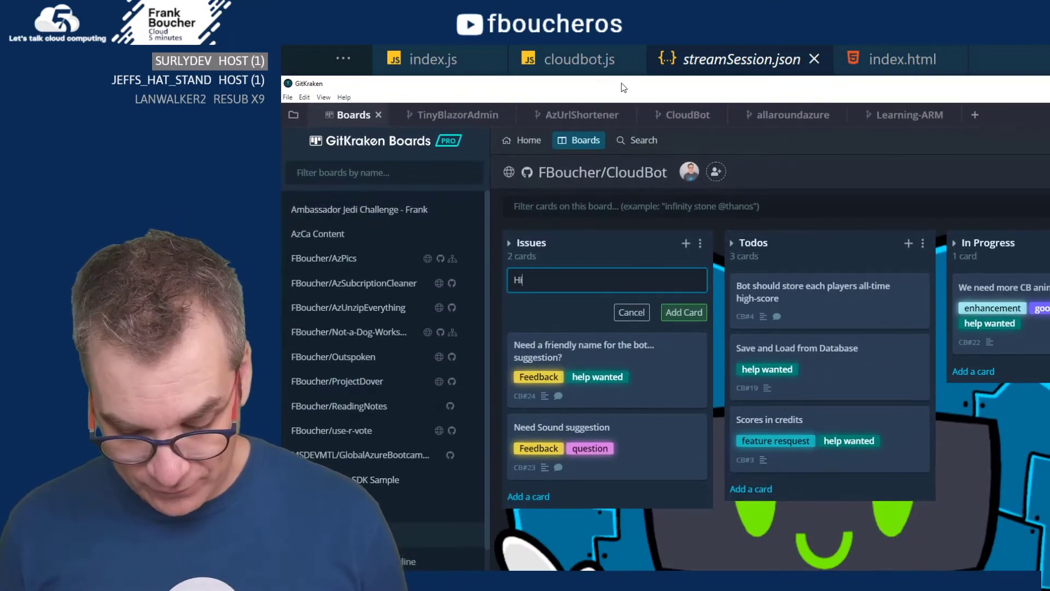
type("ghtscores are always showing in")
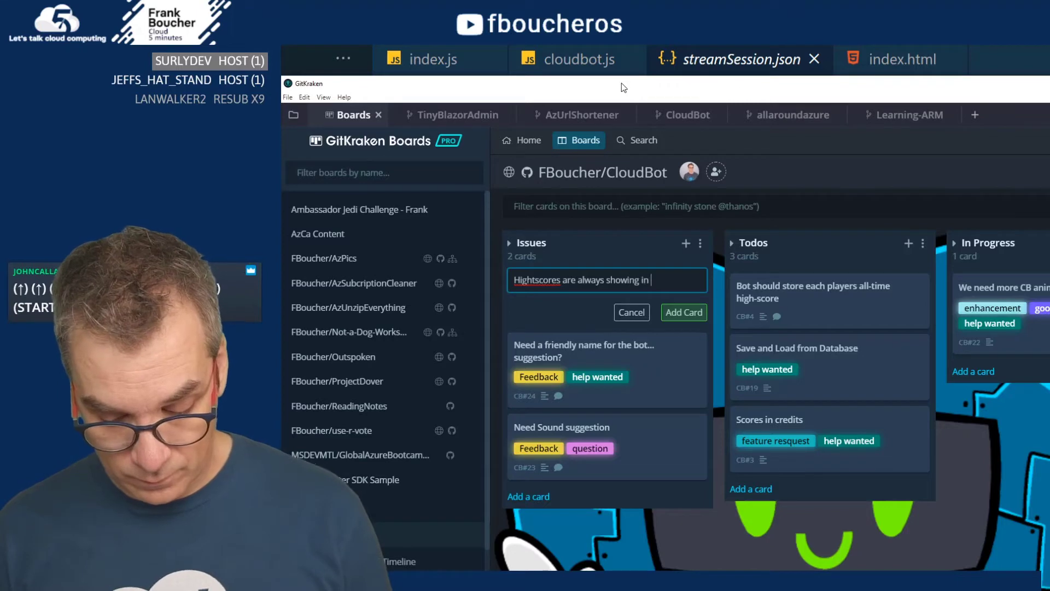
type("day's date")
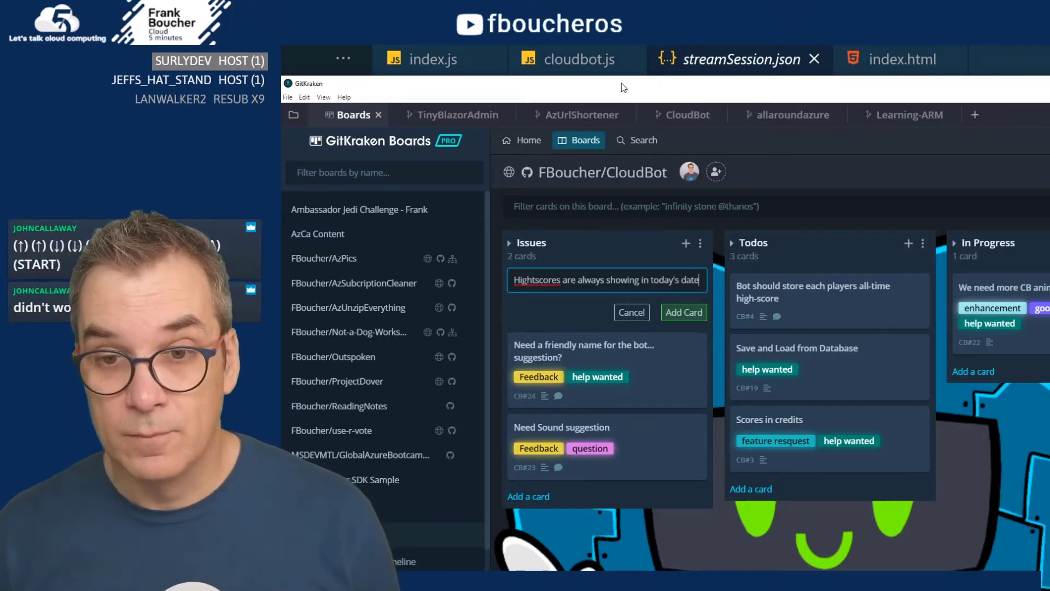
key("Return")
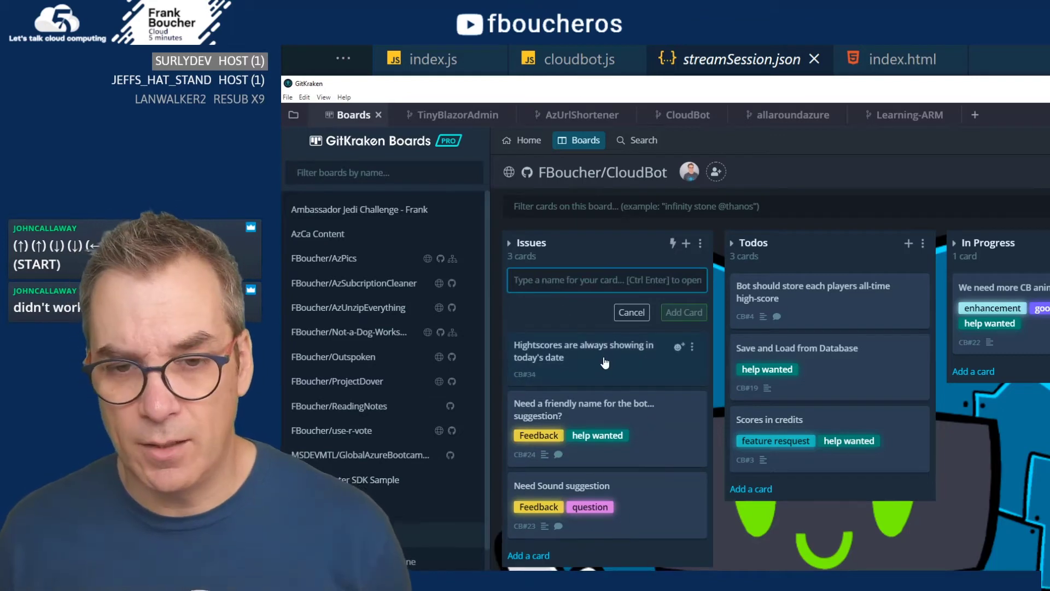
Open the new high-score card and rename it "Hightscores are always showing in today's stats".
left_click(604, 358)
left_click(963, 208)
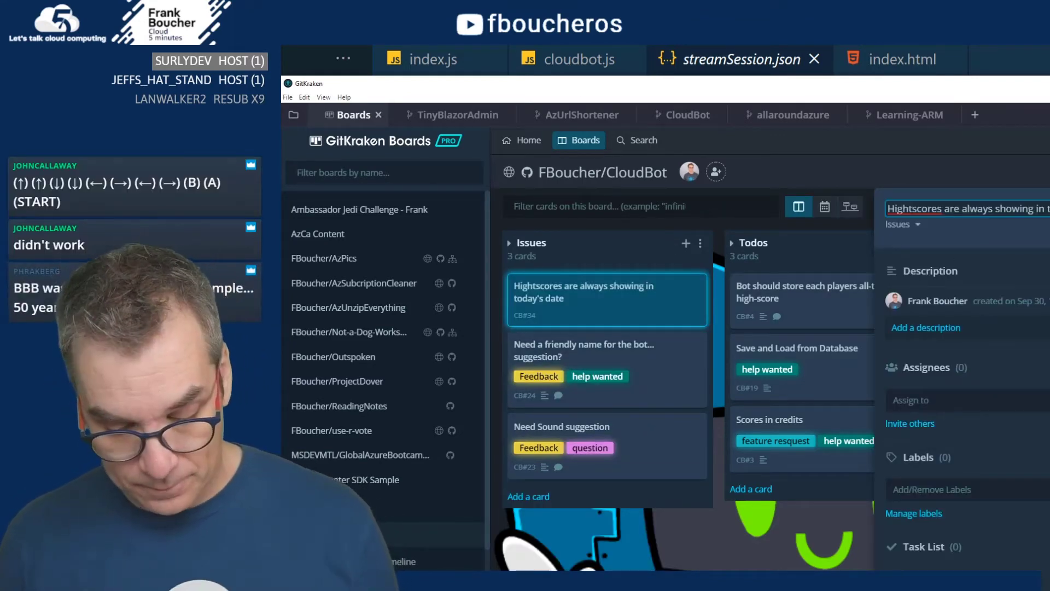
Paste the copied UserSession JSON into the card's description as a triple-backtick code block, leaving blank lines above it.
left_click(912, 327)
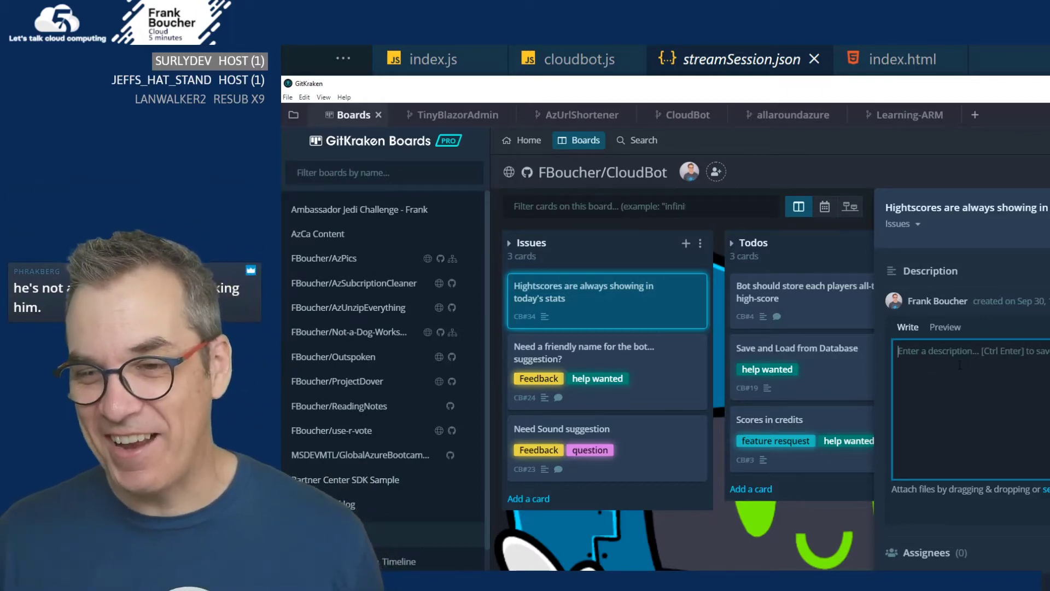
key("Return")
key("Return")
key("Return")
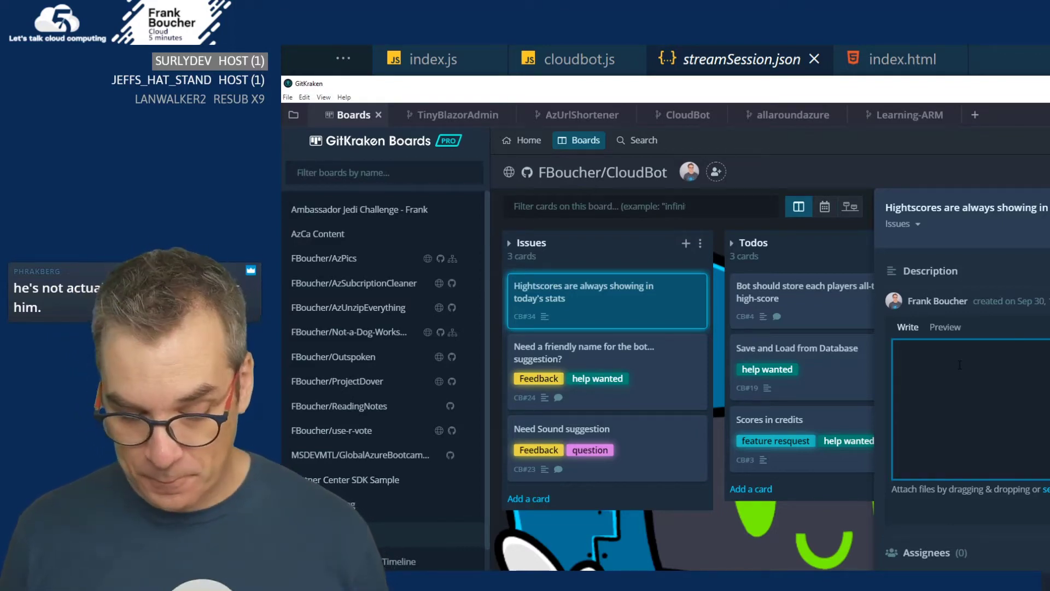
type("```")
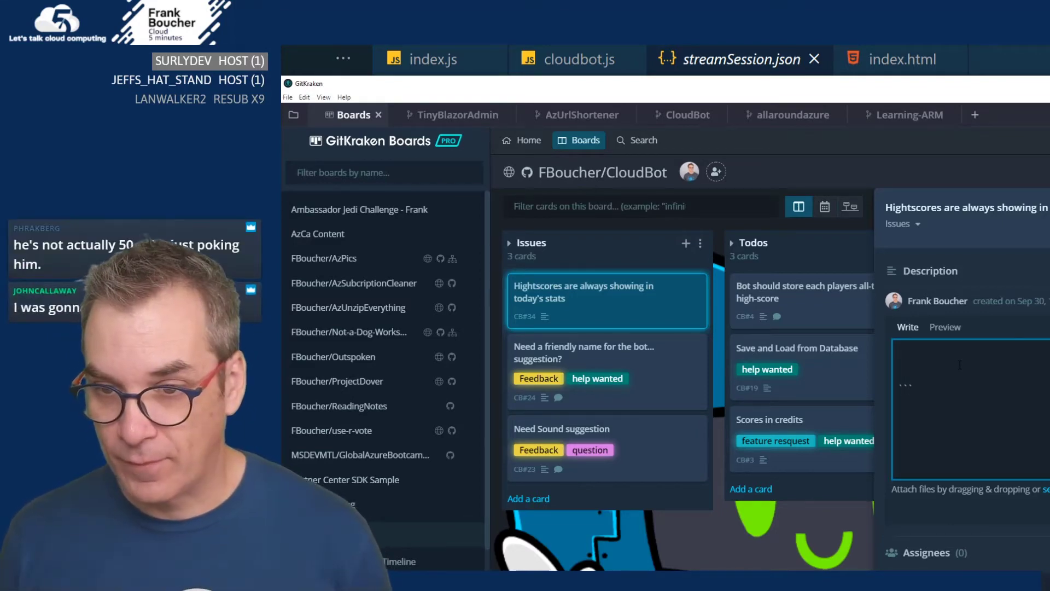
key("ctrl+v")
key("Return")
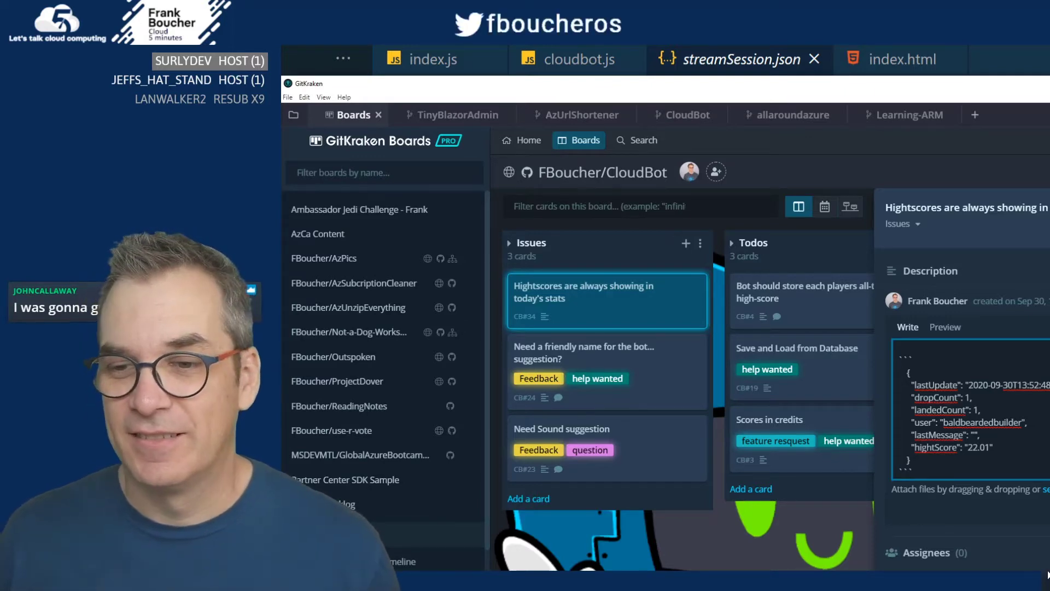
Begin the text above the code block with "As long as you play during the stream the".
scroll(968, 410, "up", 1)
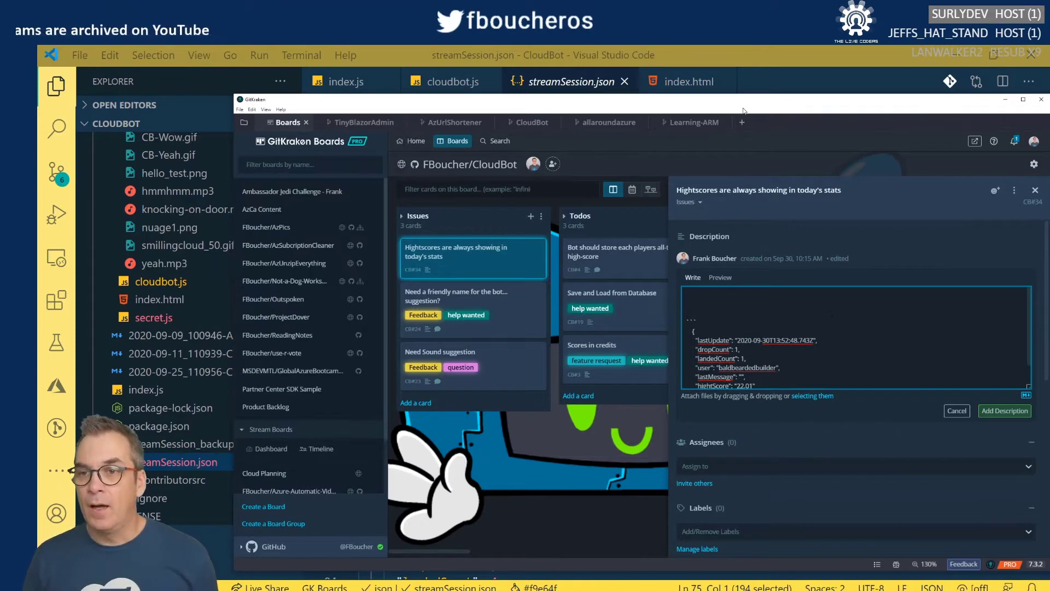
left_click_drag(676, 96, 597, 69)
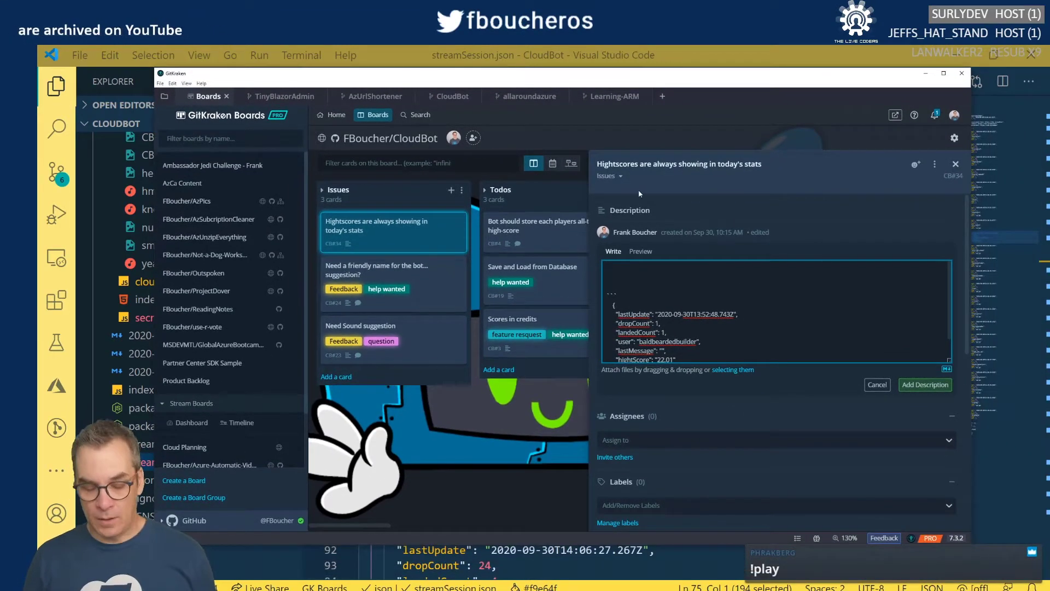
type("The")
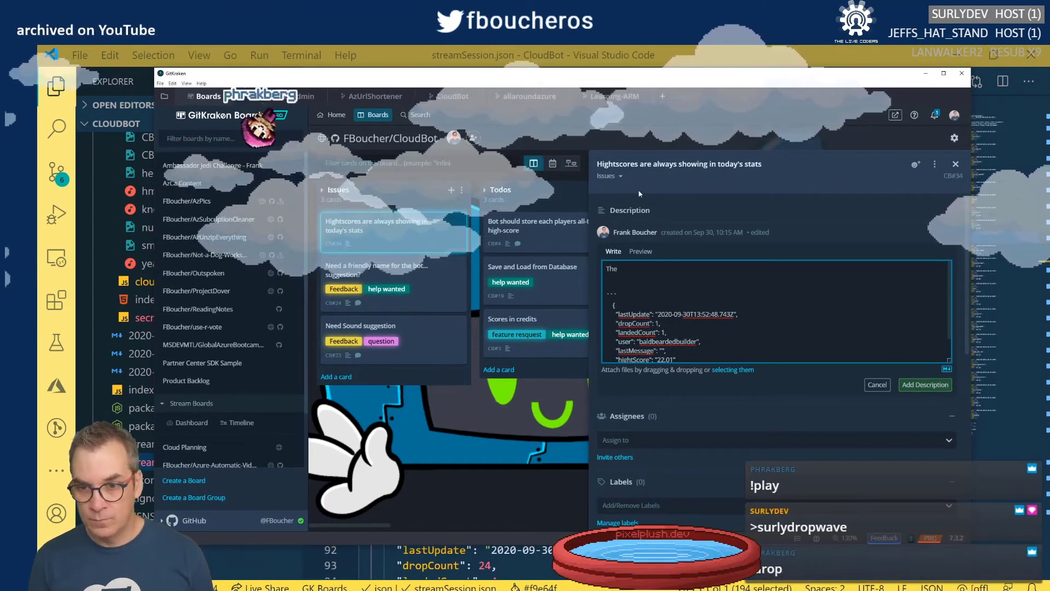
key("BackSpace")
key("BackSpace")
key("BackSpace")
key("BackSpace")
type("A")
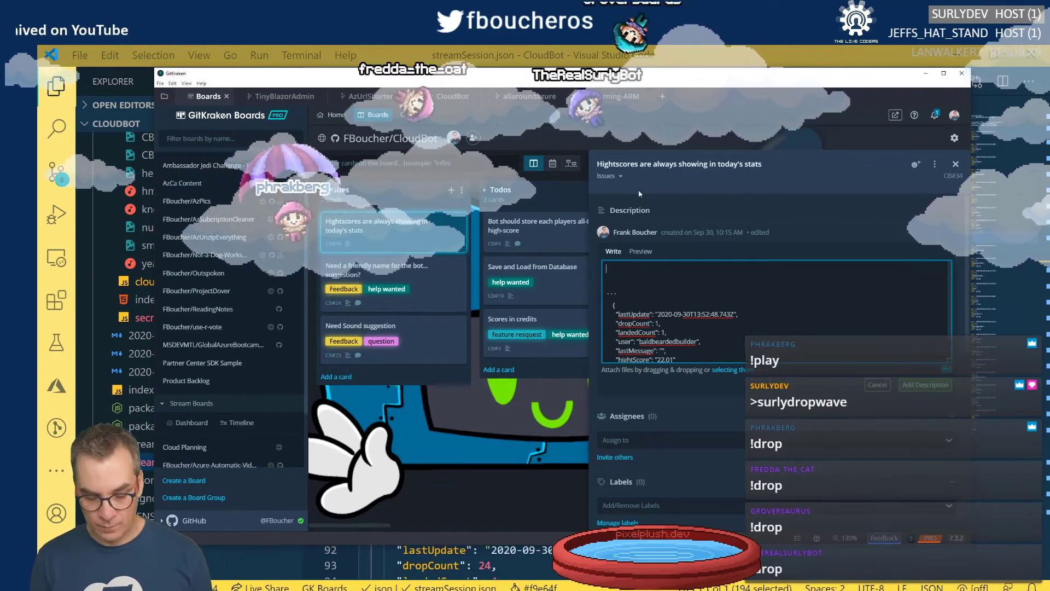
type("s long ")
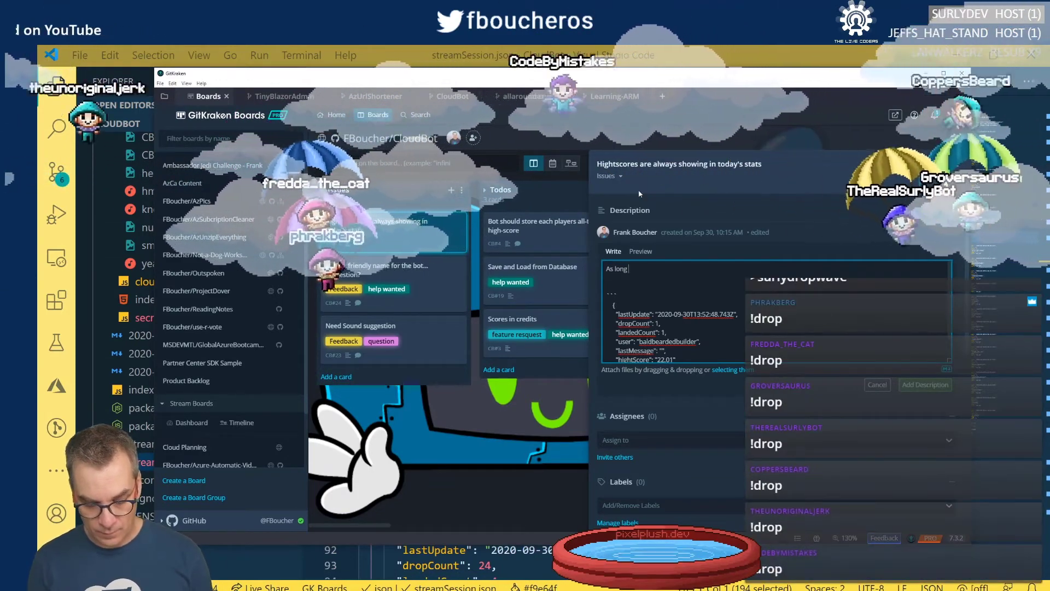
type("as you pl")
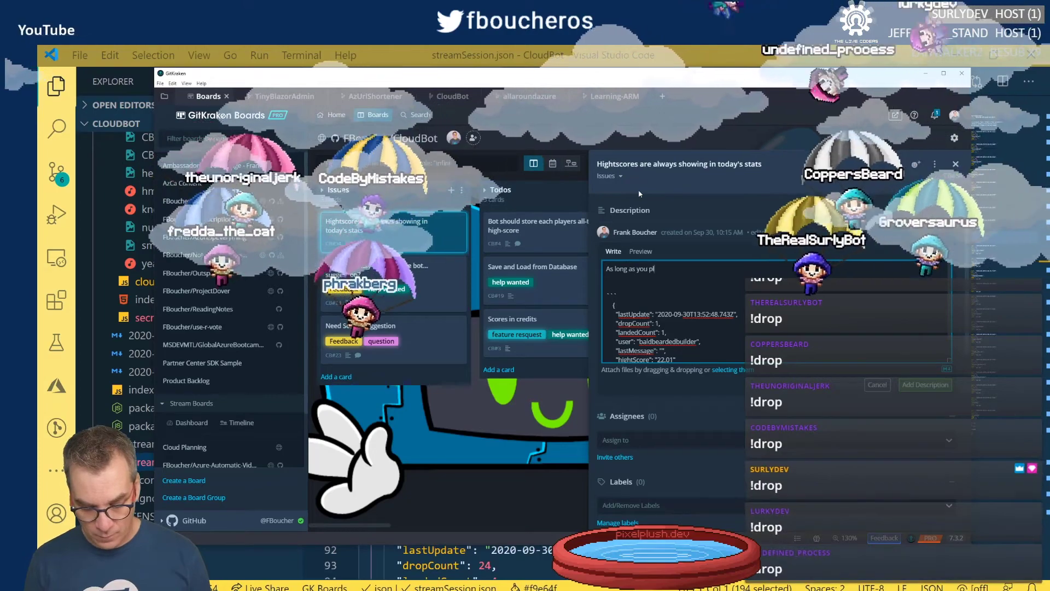
type("ay durin")
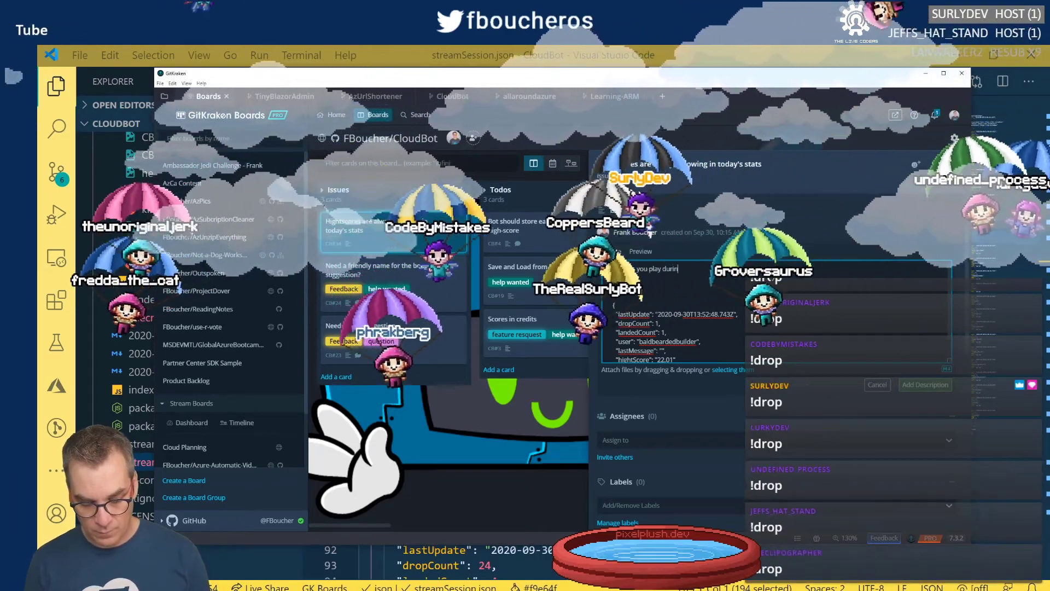
type("g the stream")
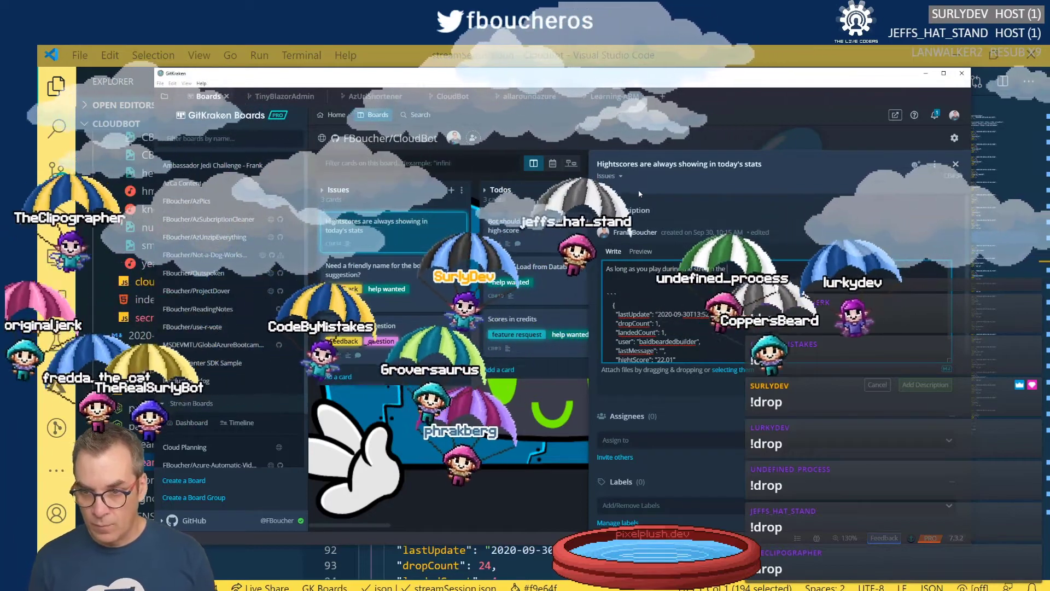
type(" the")
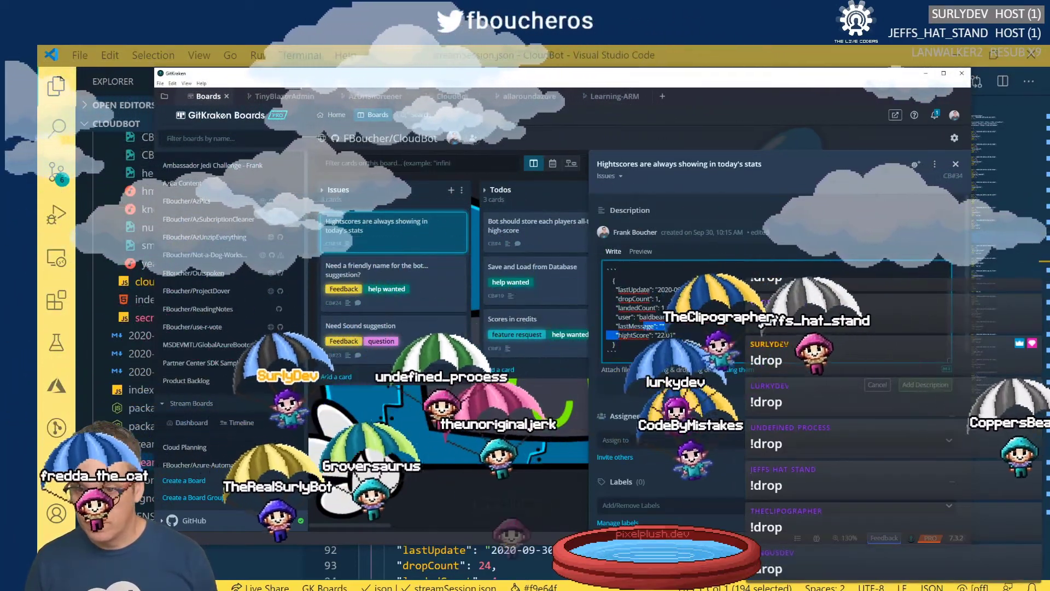
Finish the first line with the property name `hightScore` copied from the JSON as inline code, followed by "will always count. This is wrong.".
double_click(633, 335)
key("ctrl+c")
left_click(728, 269)
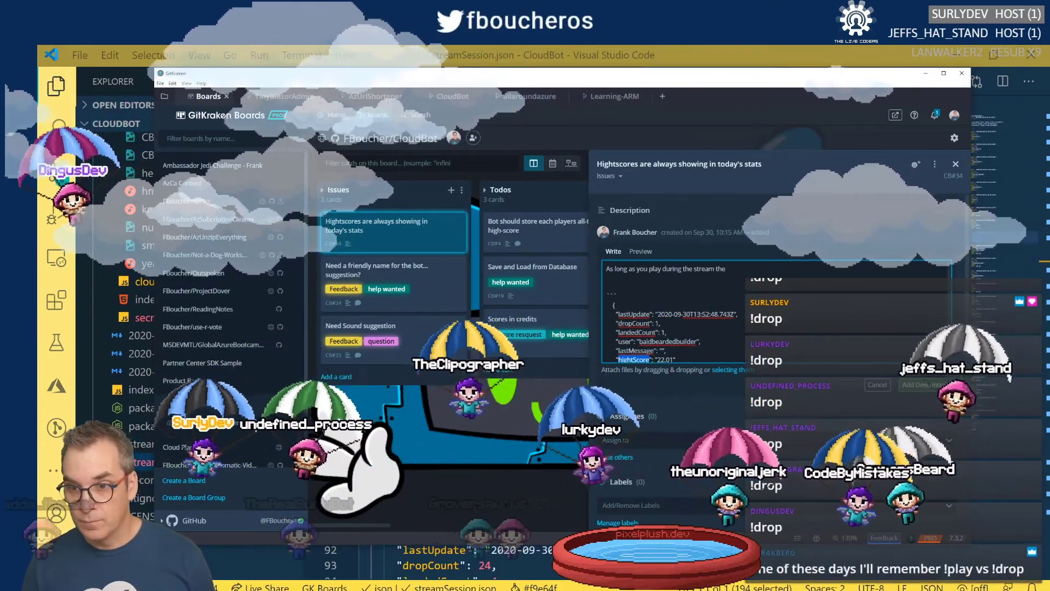
type("`")
key("ctrl+v")
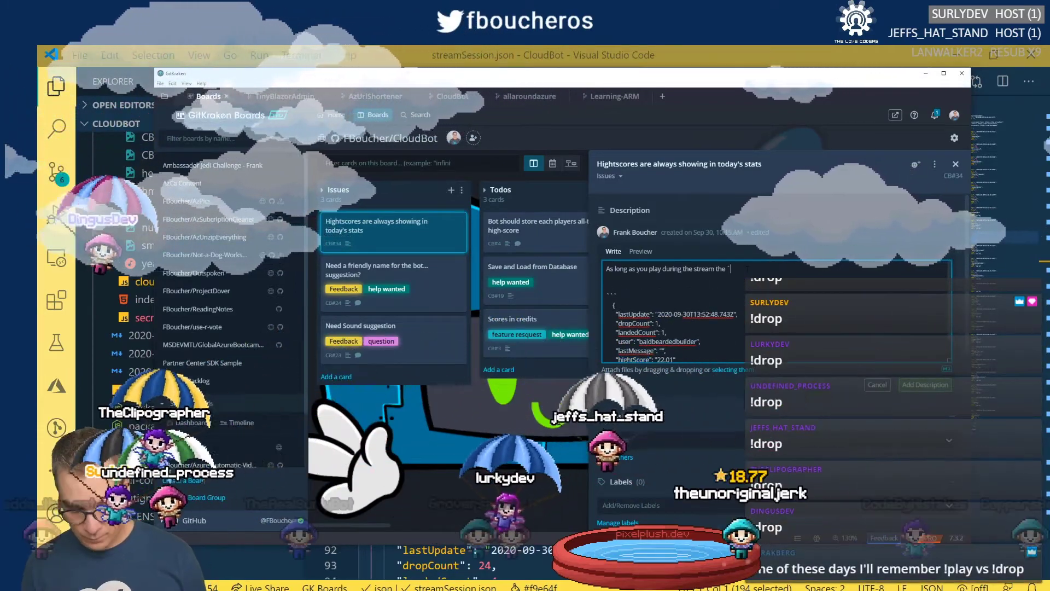
type("` wil")
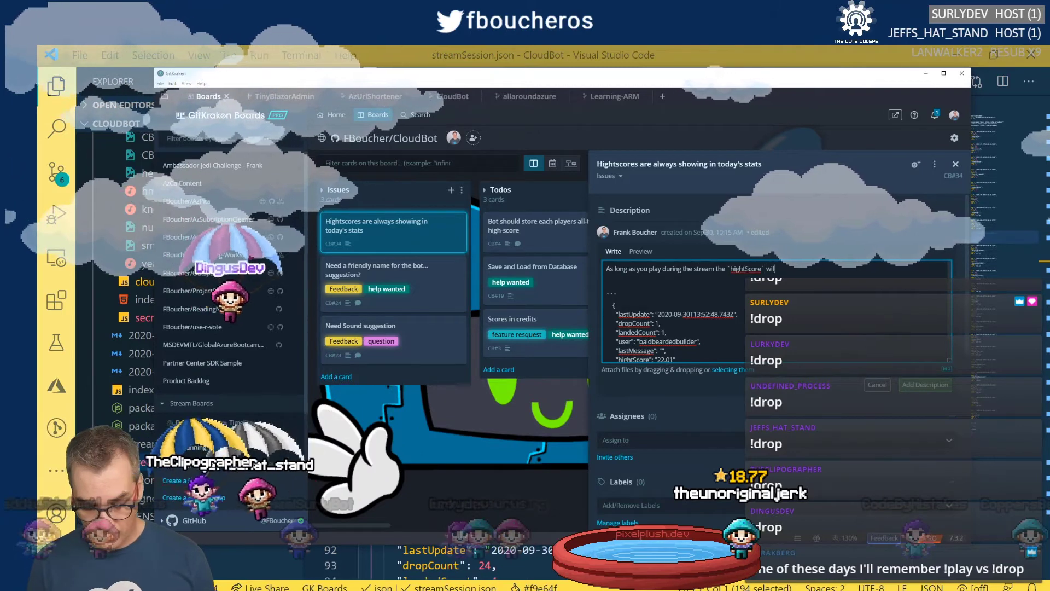
type("l alwa")
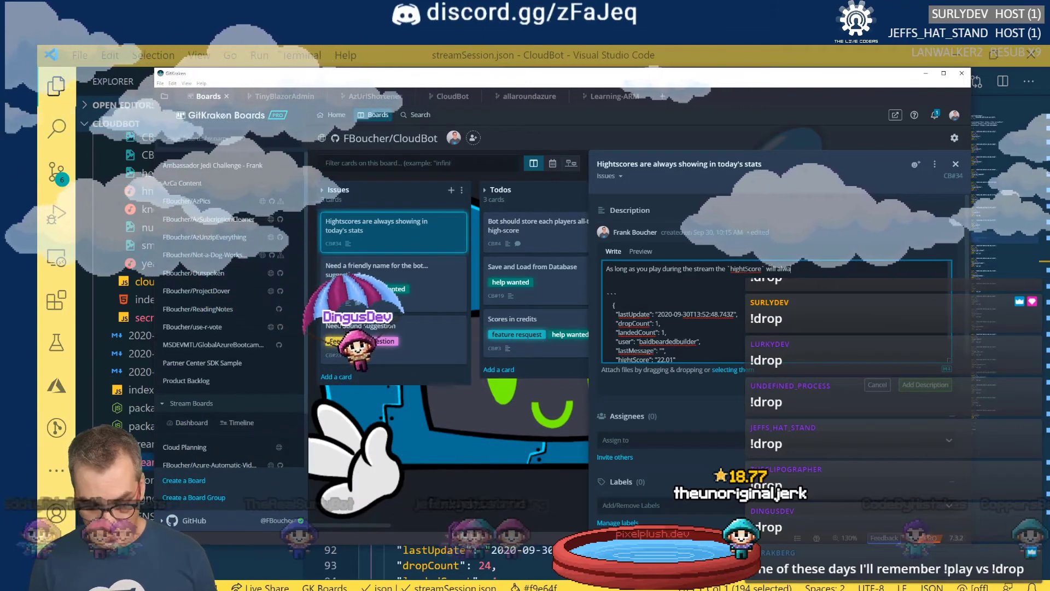
type("ys count.")
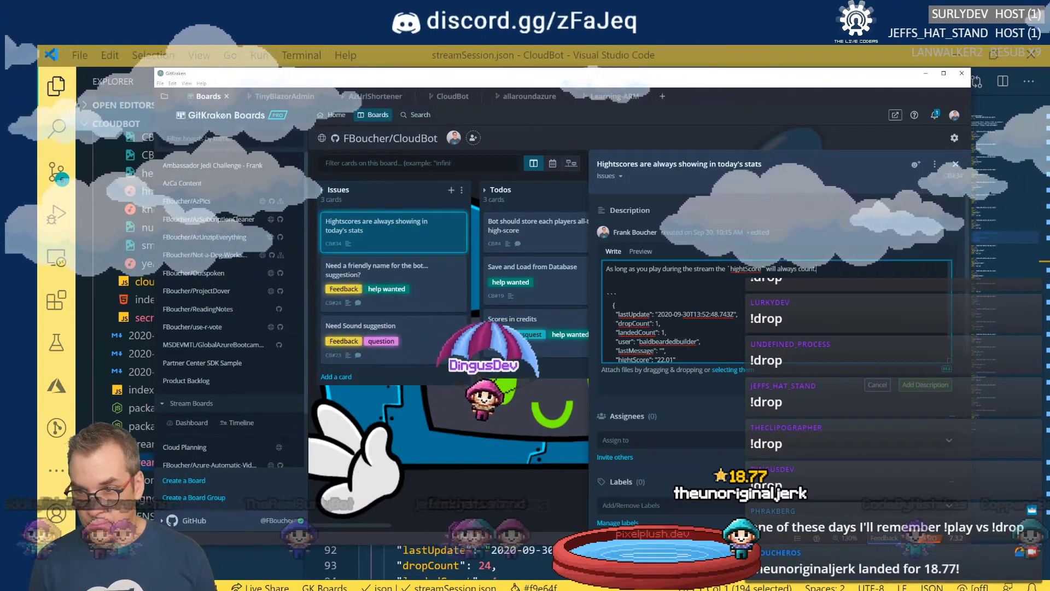
type(" T")
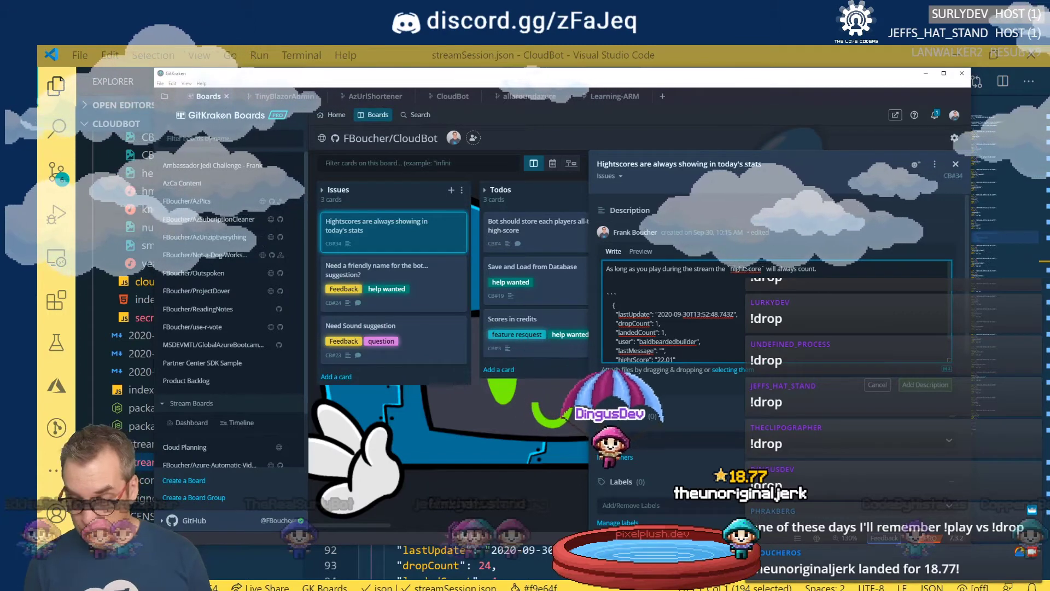
type("his is")
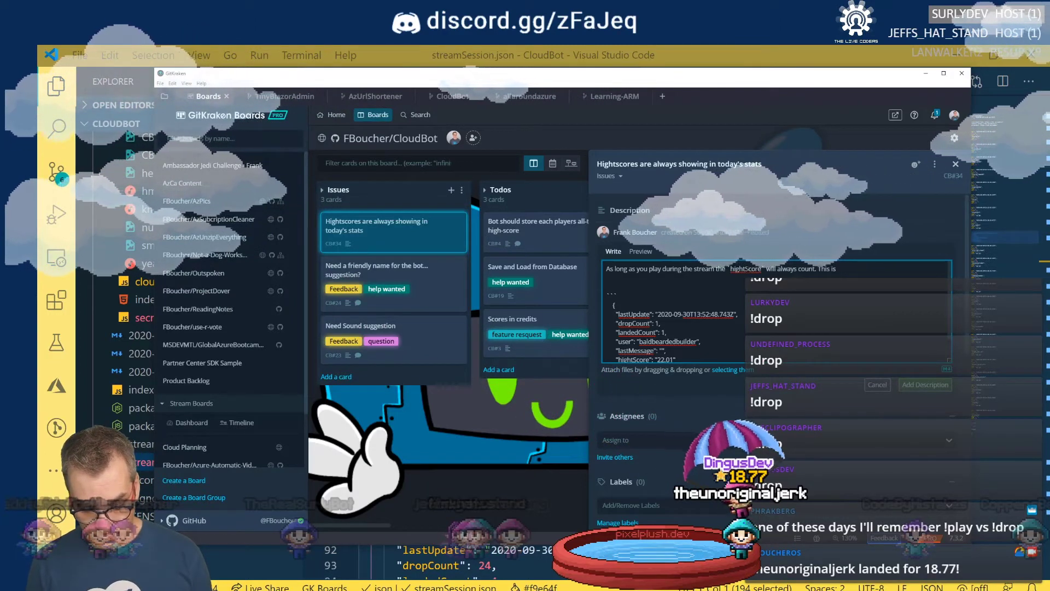
type(" wrong.")
Add a second line to the description reading "We need a new property hightScore".
key("Return")
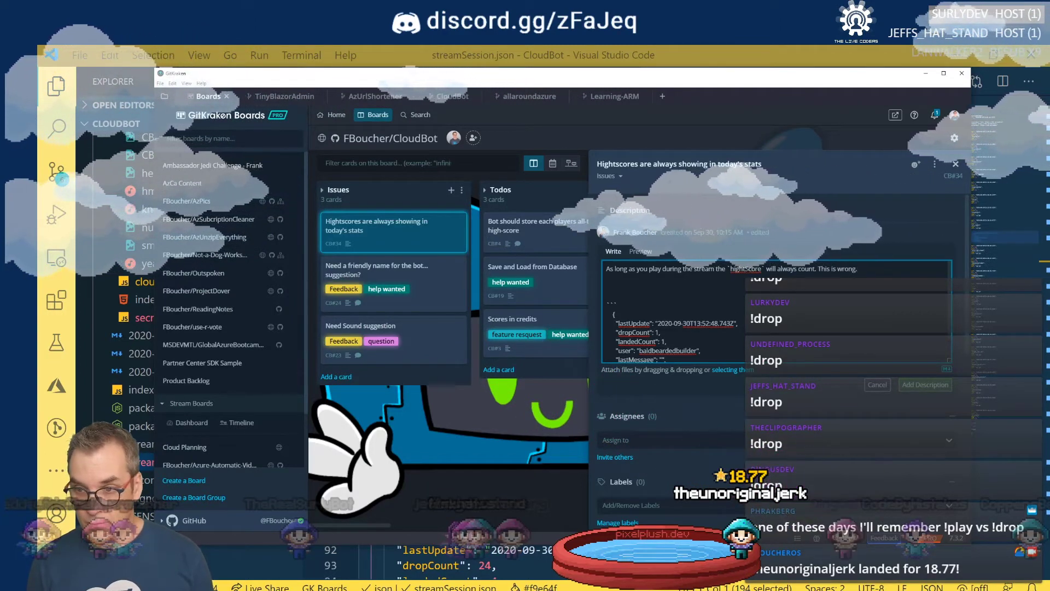
type("We")
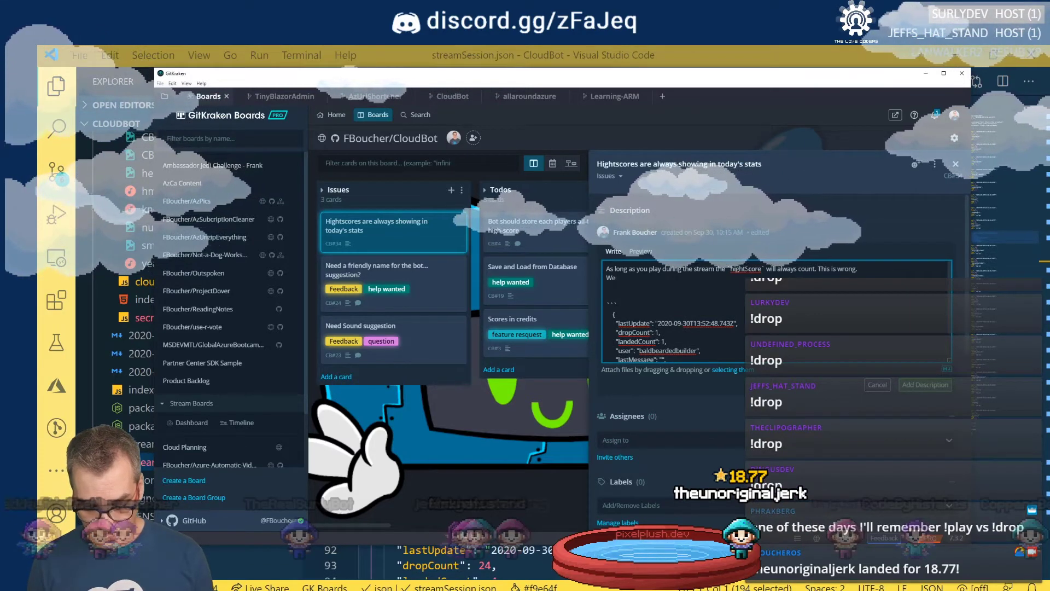
type(" need a new hightScore")
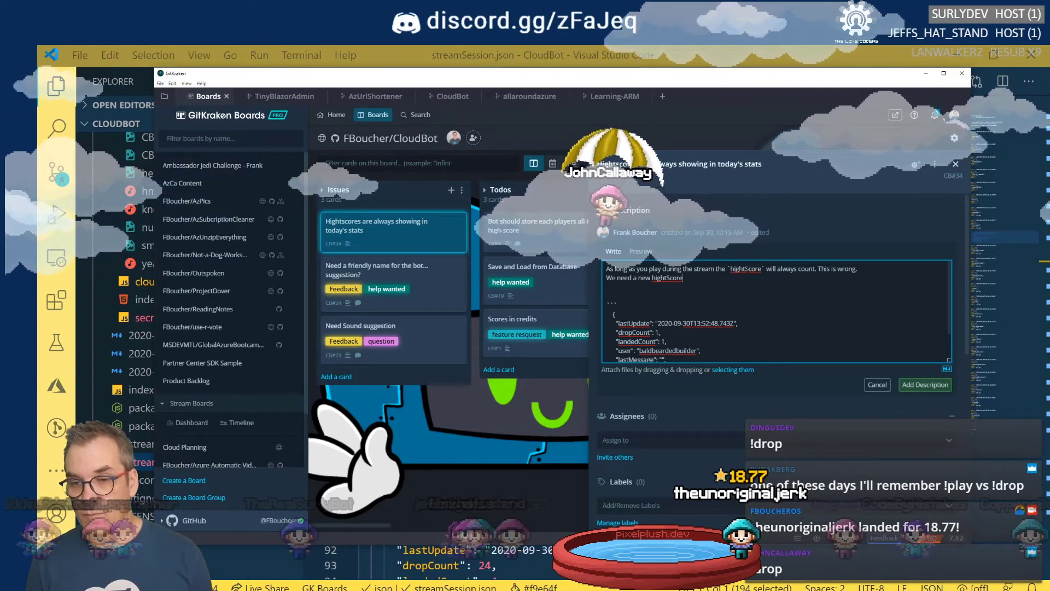
double_click(667, 278)
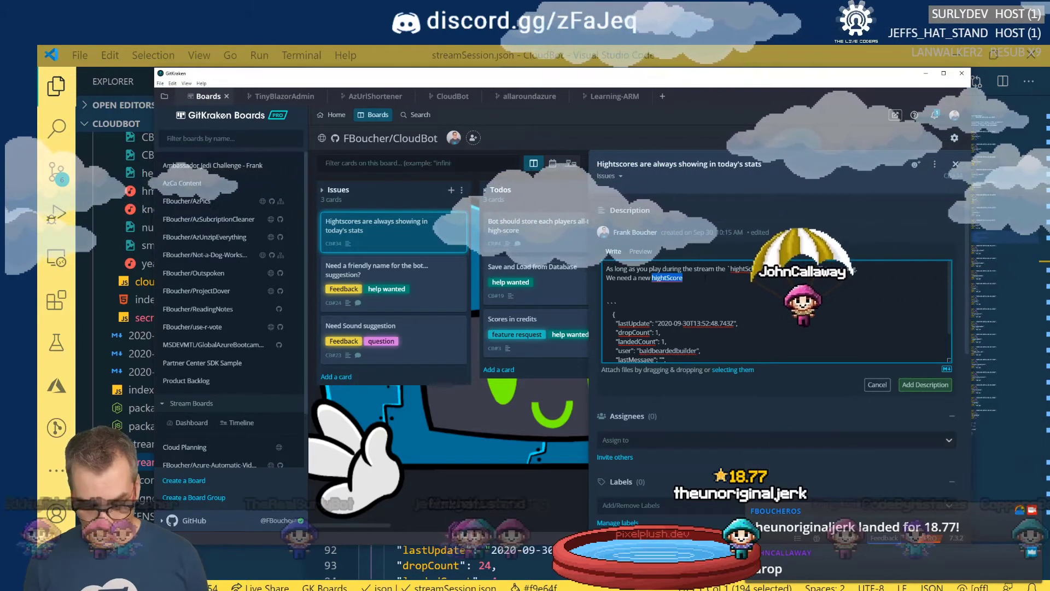
type("pro")
key("BackSpace")
key("BackSpace")
key("BackSpace")
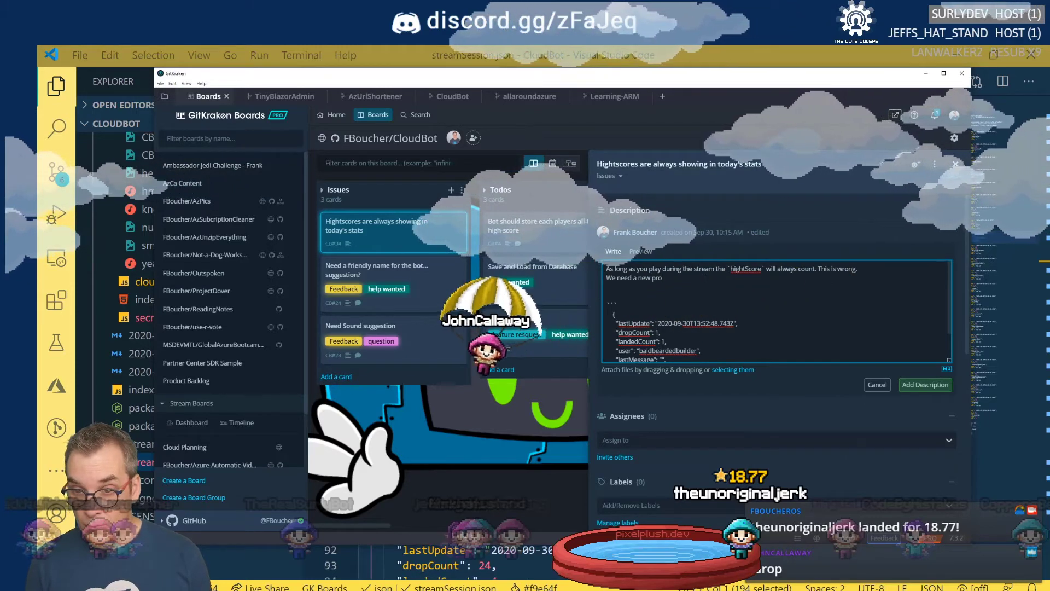
type("p")
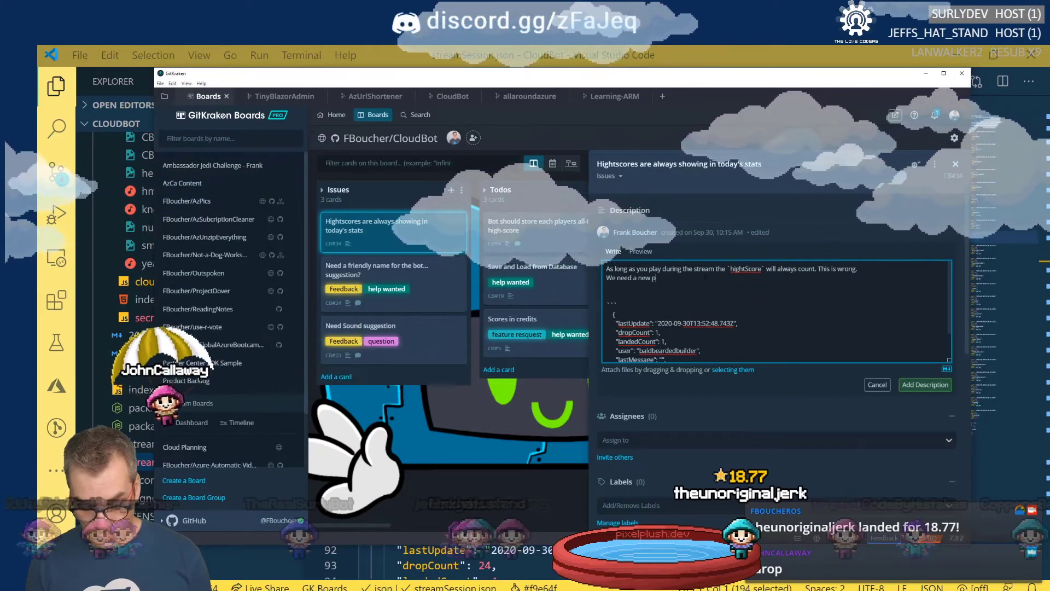
type("roperty hightScore")
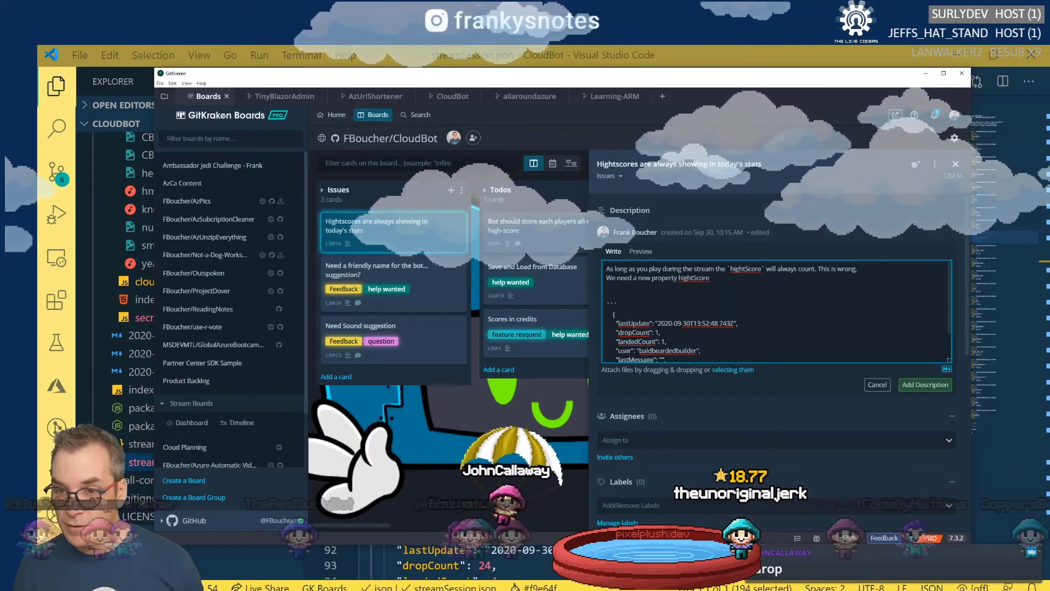
Change the property name at the end of the description's second line to BestScore.
key("Left")
key("Left")
key("Left")
key("Left")
key("Left")
key("BackSpace")
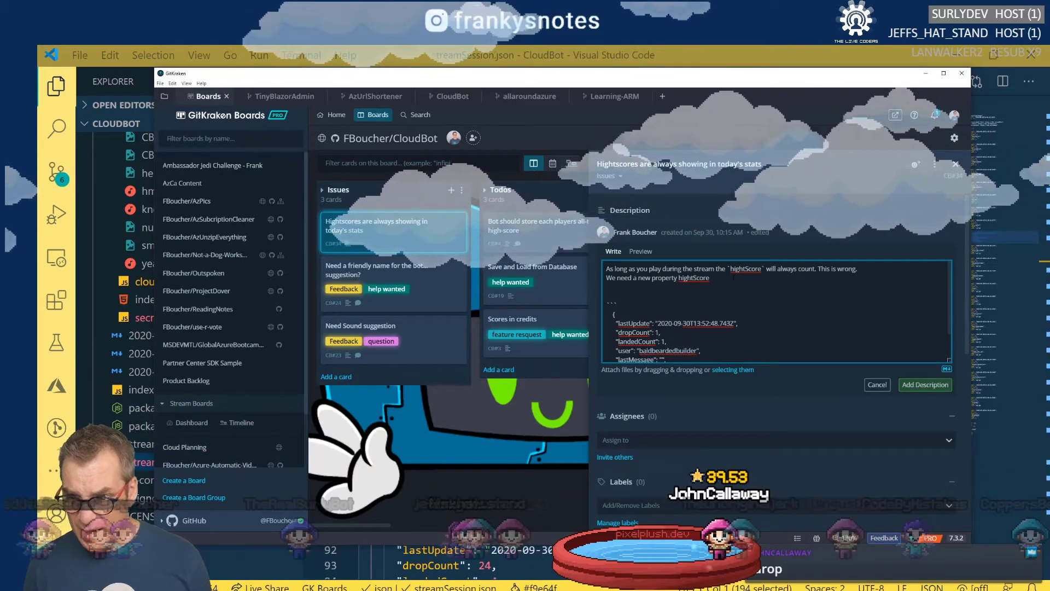
type("est")
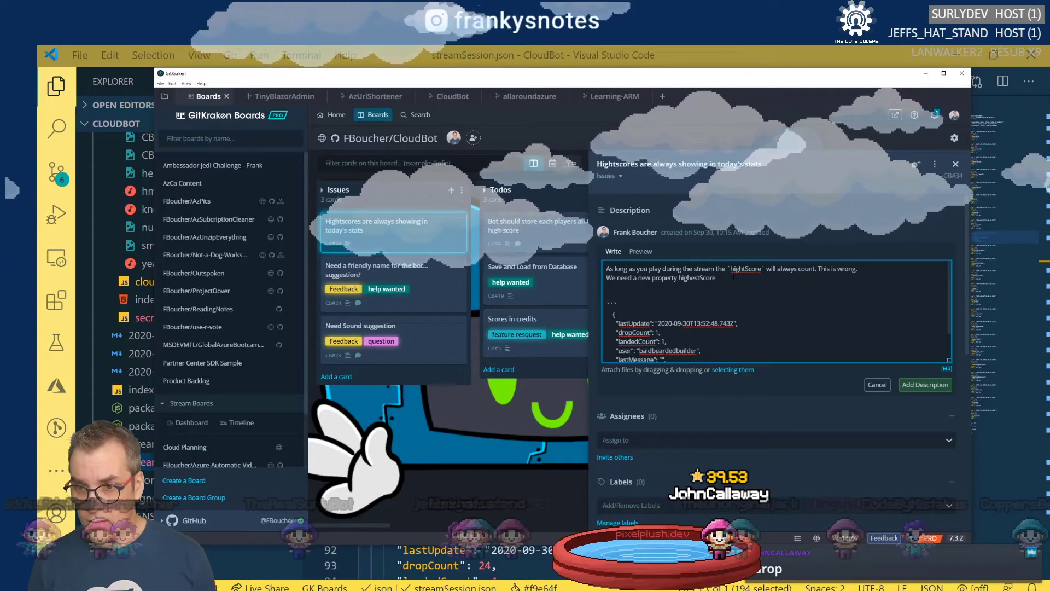
key("BackSpace")
key("BackSpace")
key("BackSpace")
key("BackSpace")
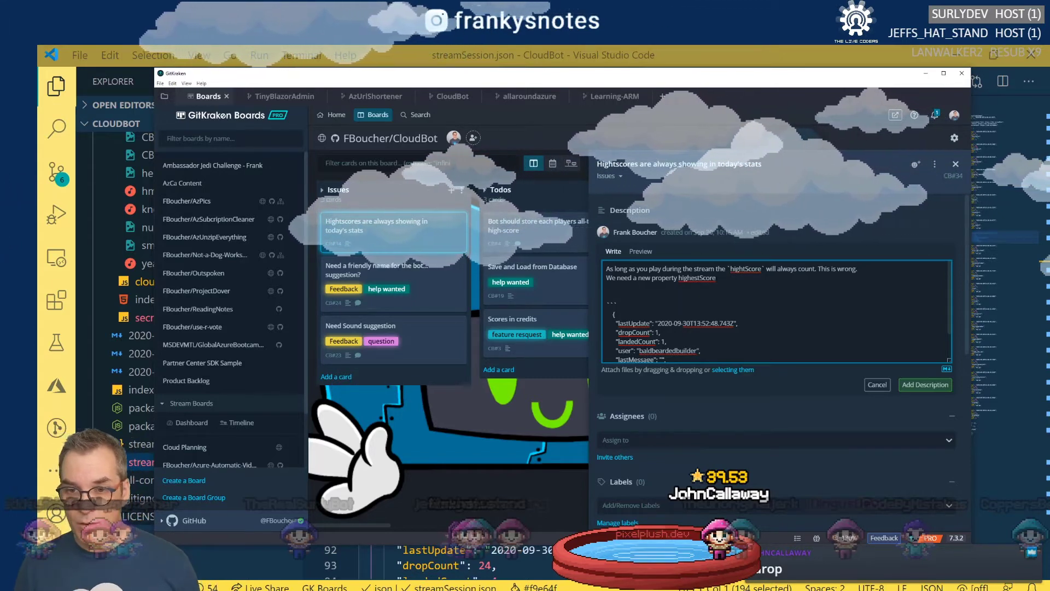
key("BackSpace")
key("BackSpace")
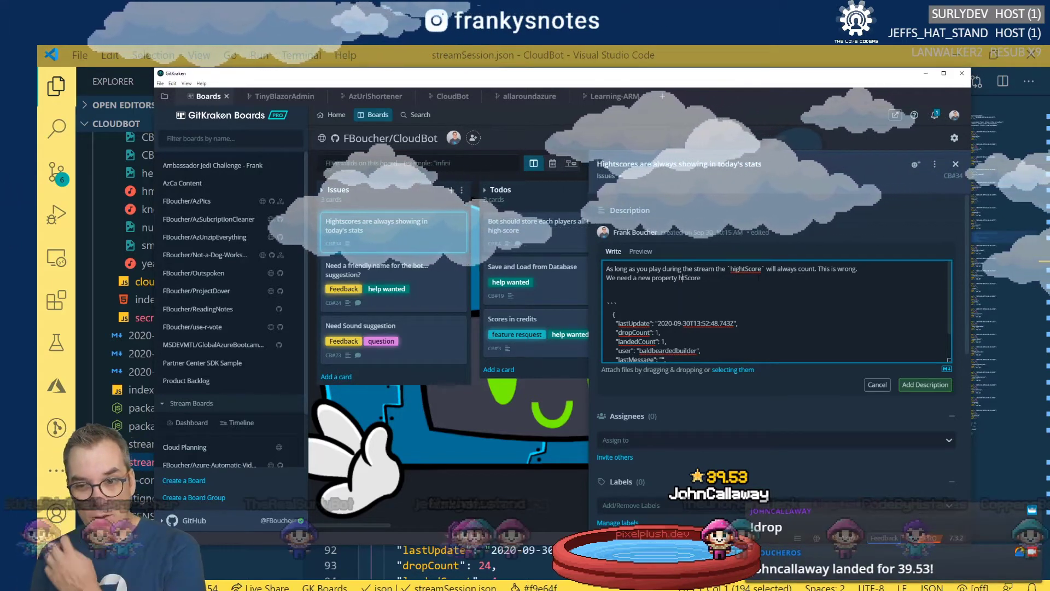
type("Best")
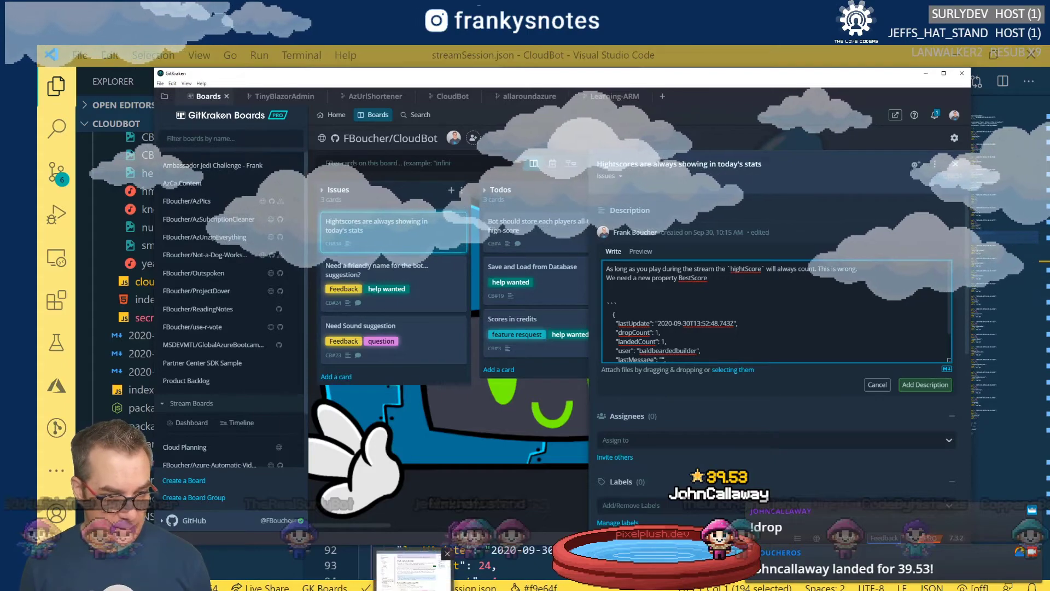
Switch to the browser, search Google for "highest bestscore" in a new tab, and return to the GitKraken card.
key("alt+Tab")
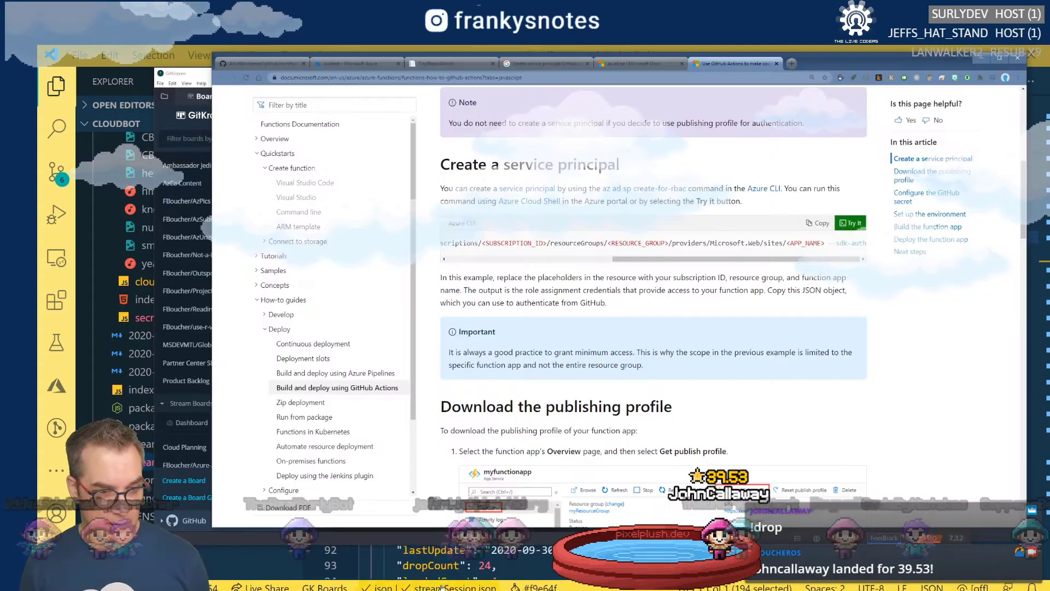
left_click(792, 63)
type("hi")
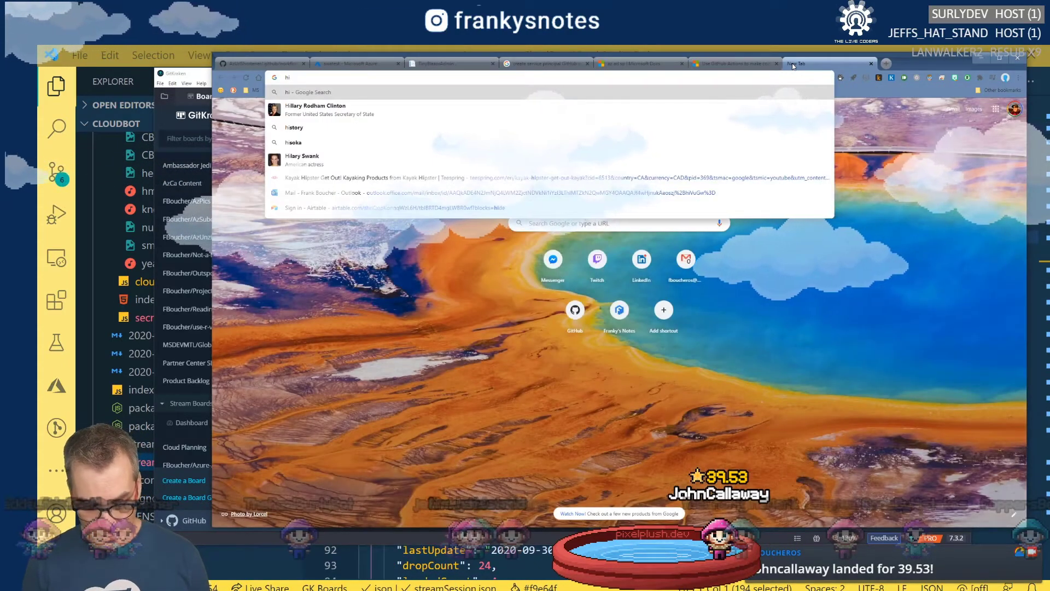
type("ll")
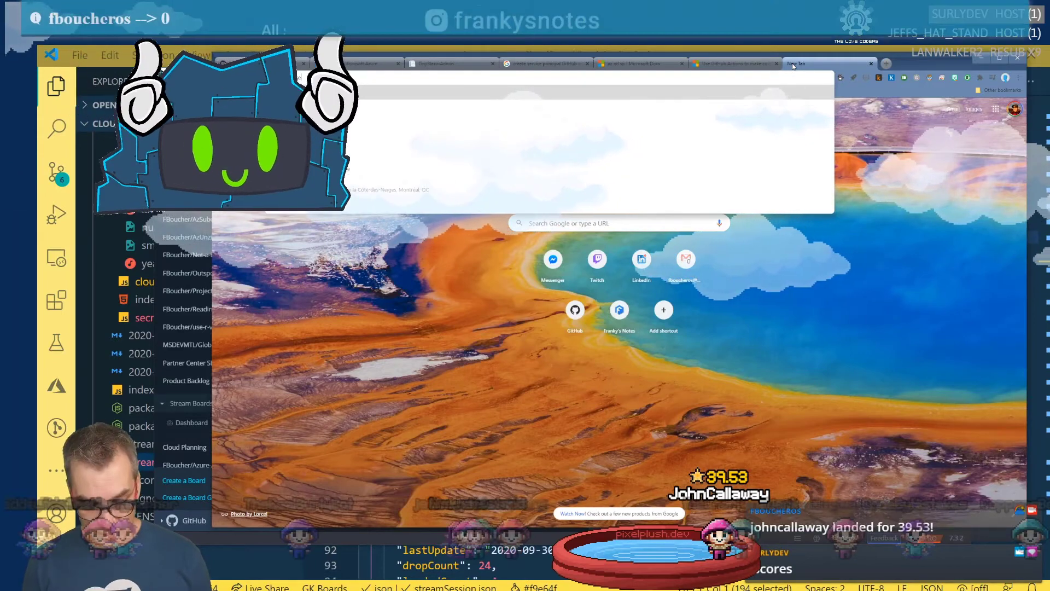
type("crest")
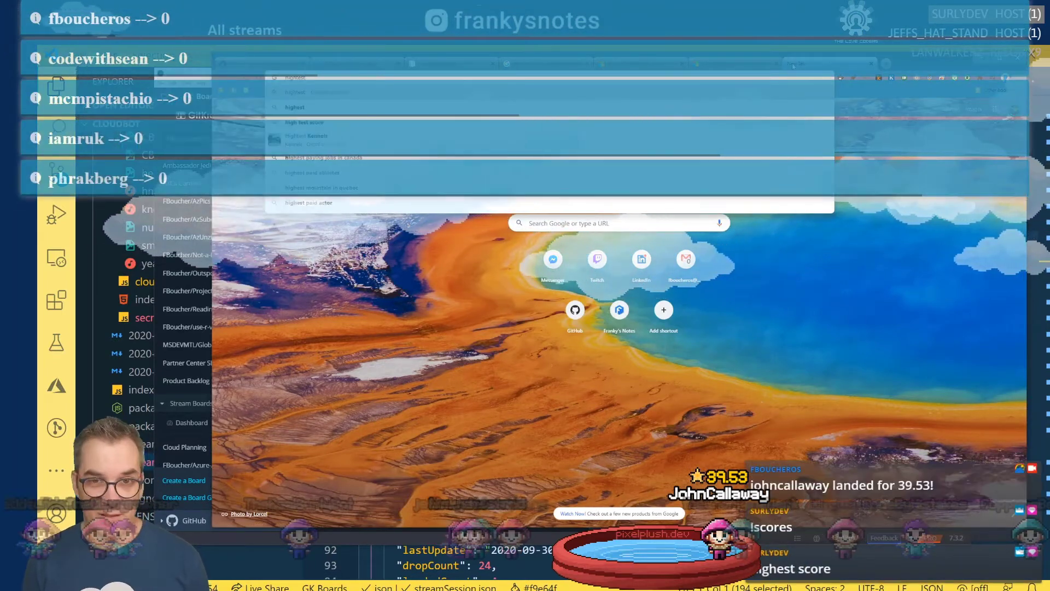
type(" be")
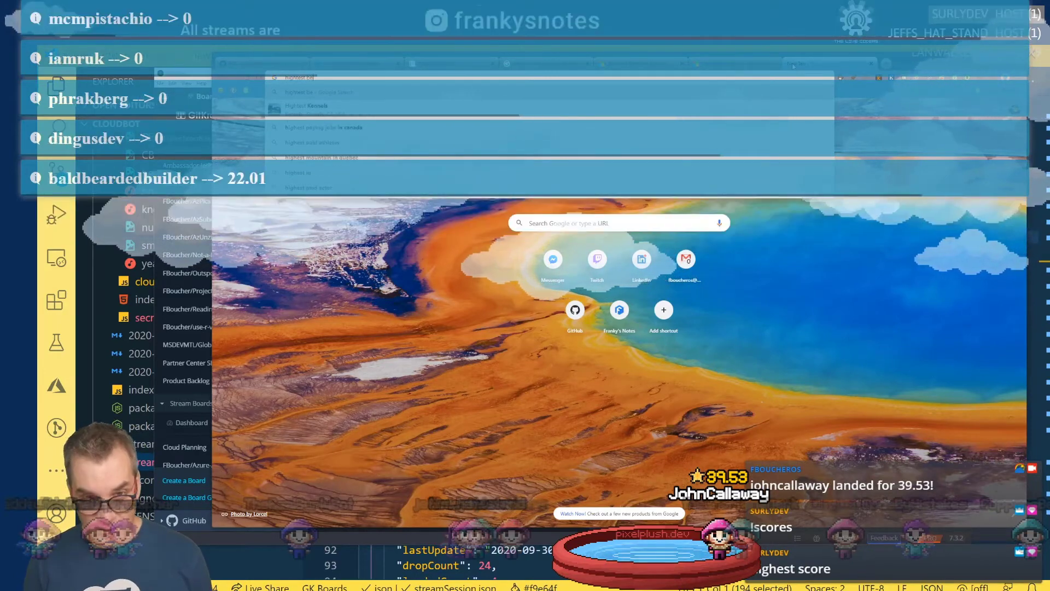
type("sts")
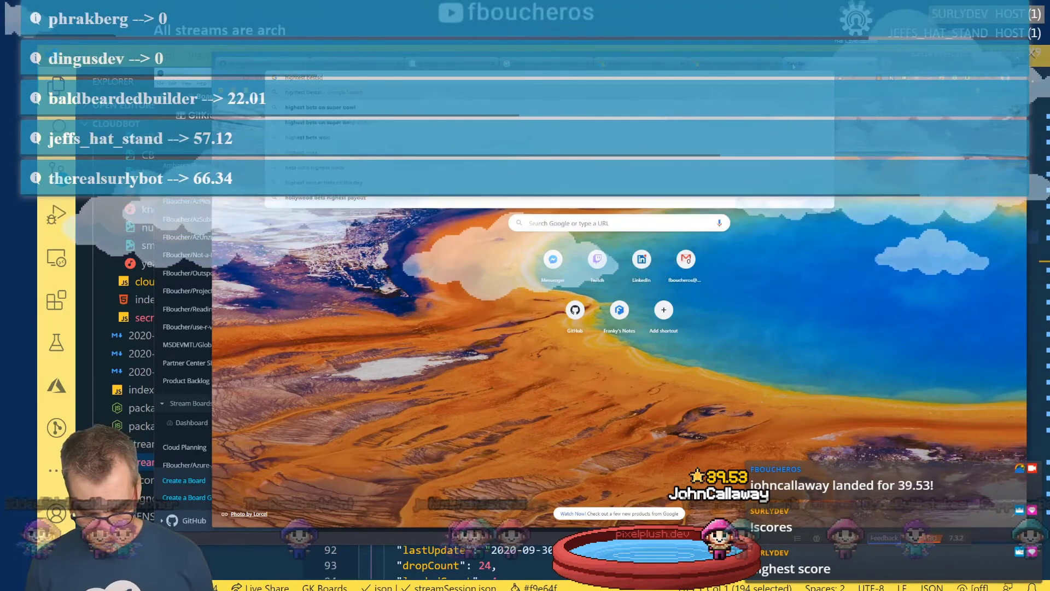
type("core")
key("Return")
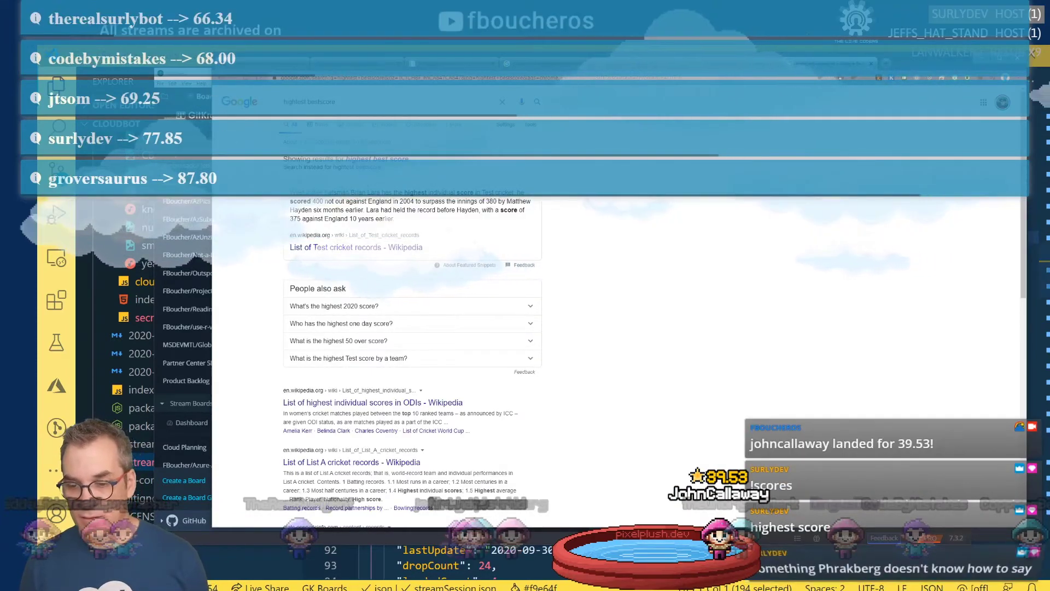
key("ctrl+w")
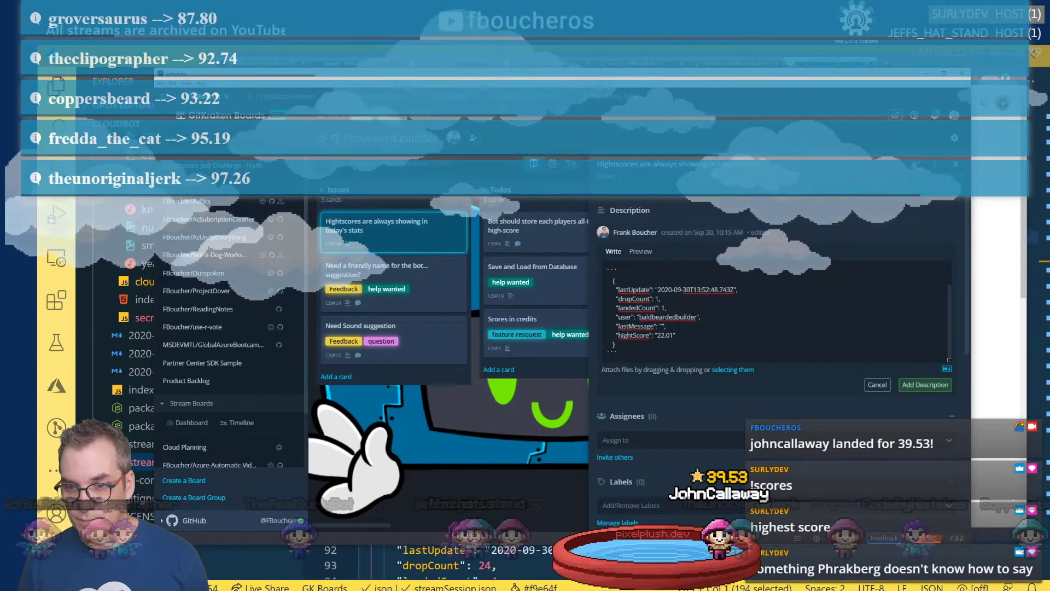
Rename the proposed property on the description's second line to AllTimeHightScore.
double_click(692, 278)
type("hightScore")
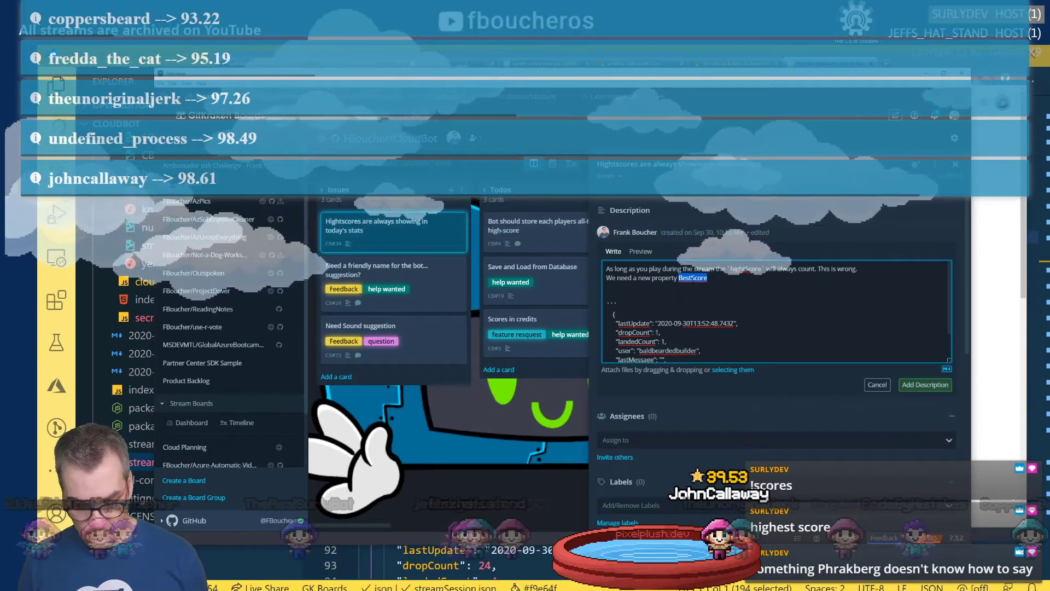
left_click(679, 278)
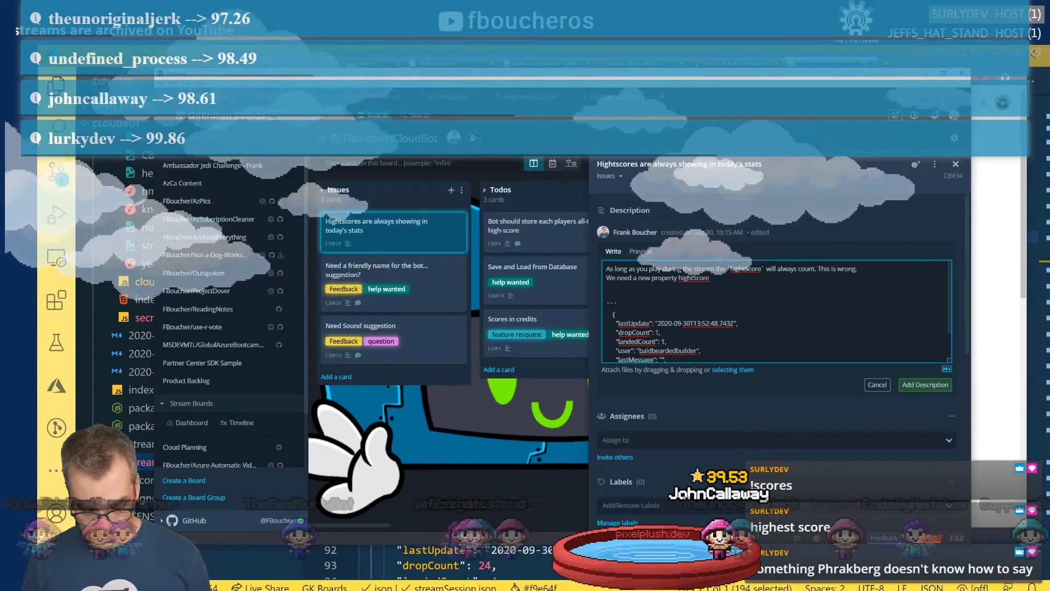
type("AllTimeH")
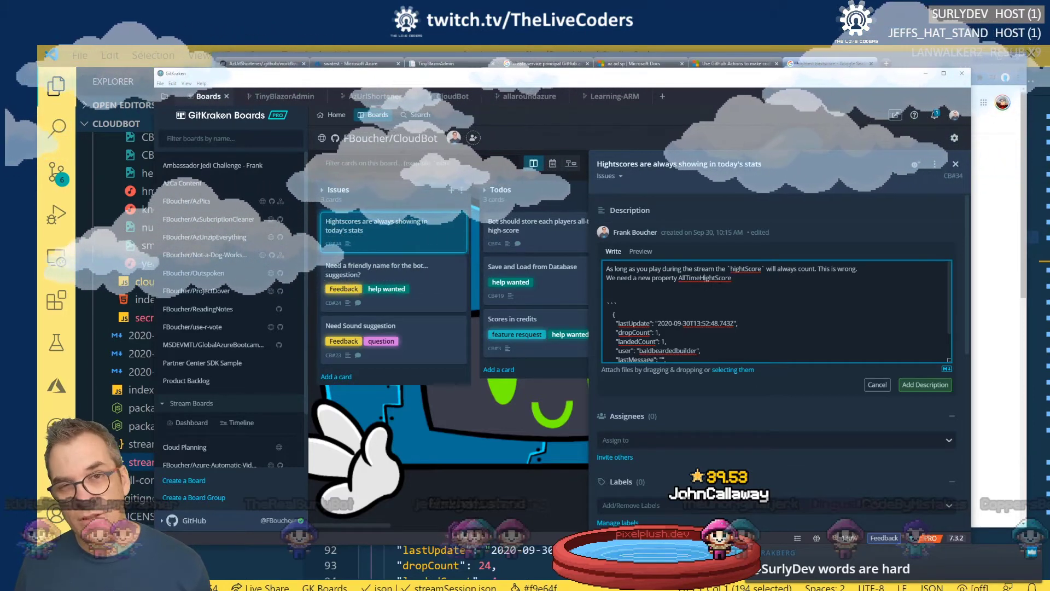
Finish the description's second line with 'and only display the hightScore of "the day"' and save the description.
scroll(717, 309, "down", 2)
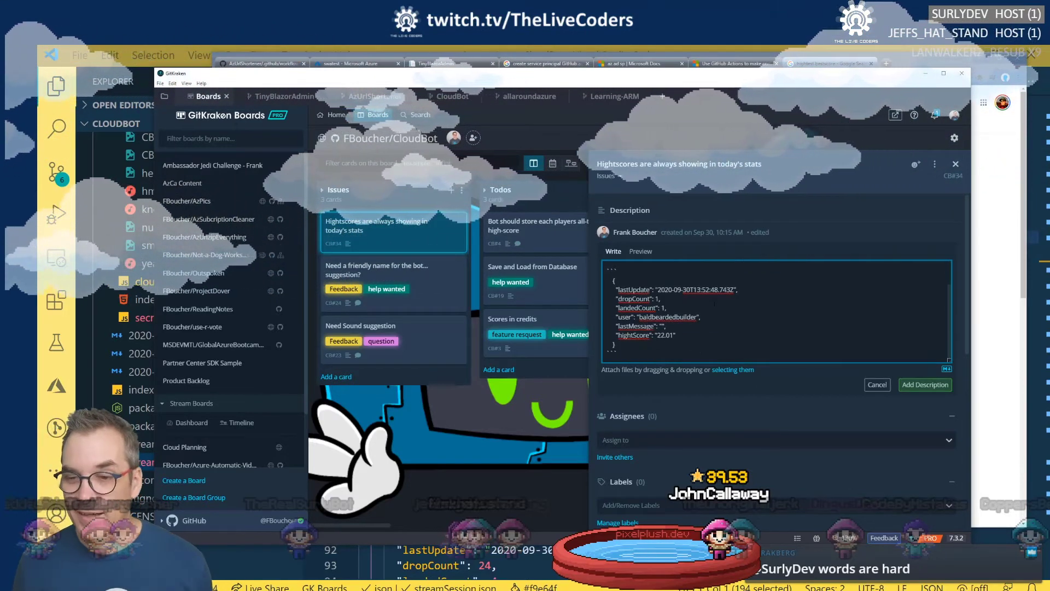
scroll(714, 314, "up", 2)
left_click(735, 278)
type("an")
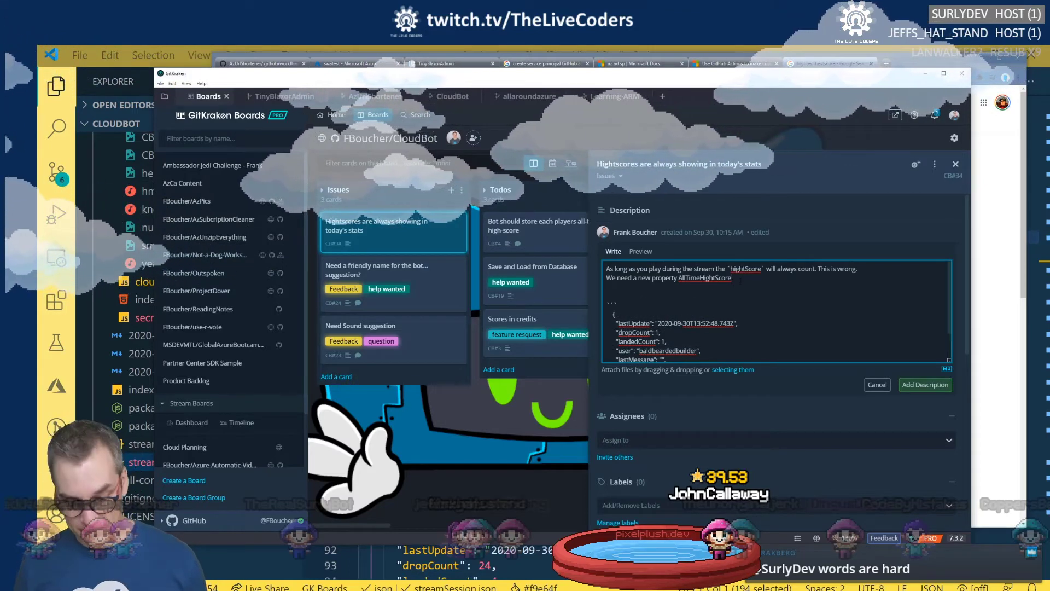
type("d only")
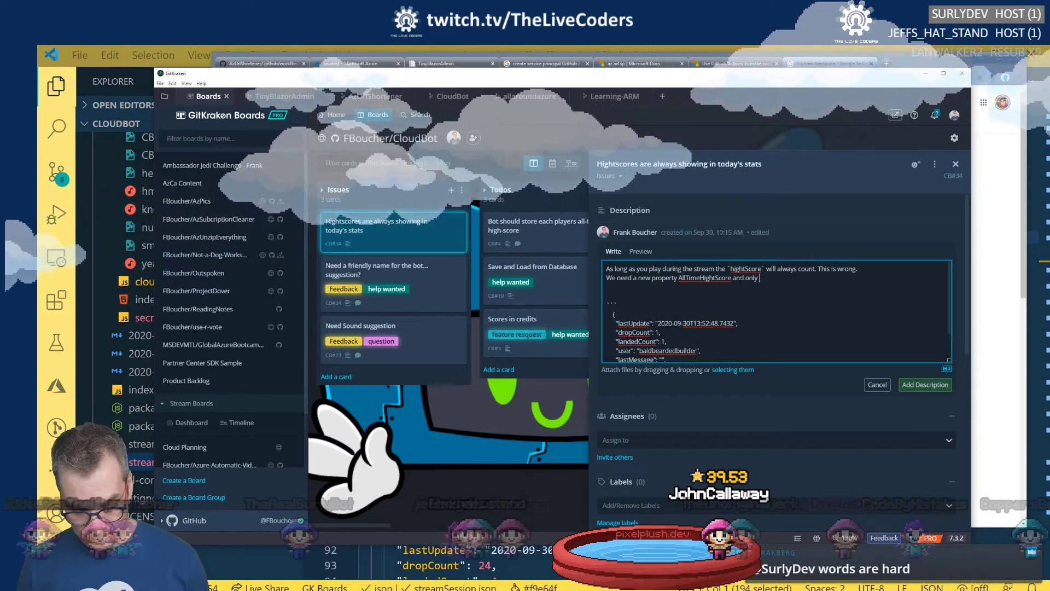
type(" display the hightScore of \"the day")
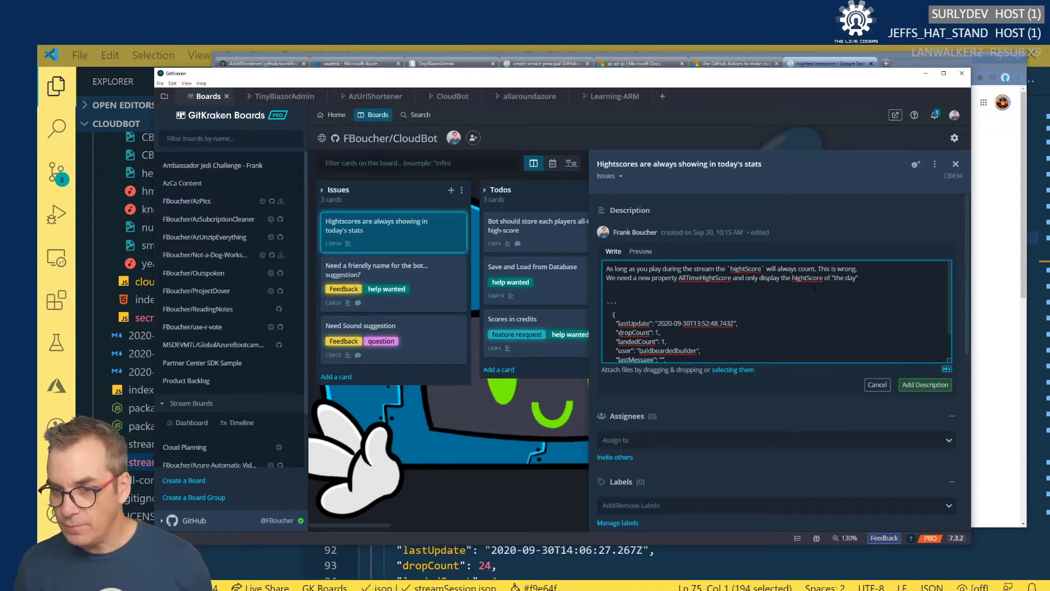
scroll(815, 289, "down", 4)
left_click(925, 345)
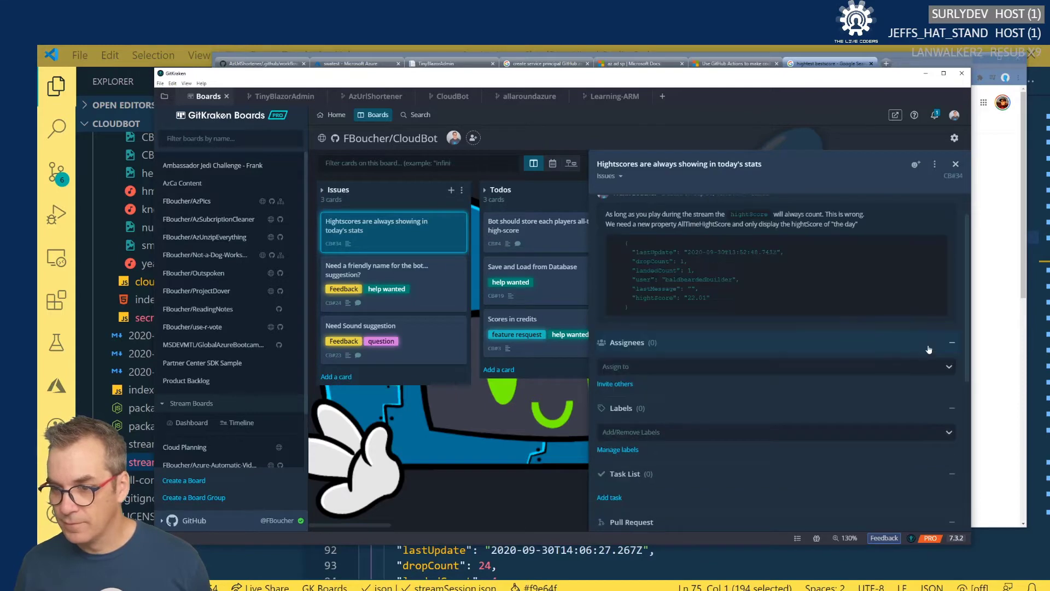
Label the high-score issue as bug, good first issue and help wanted, and close the card.
left_click(656, 432)
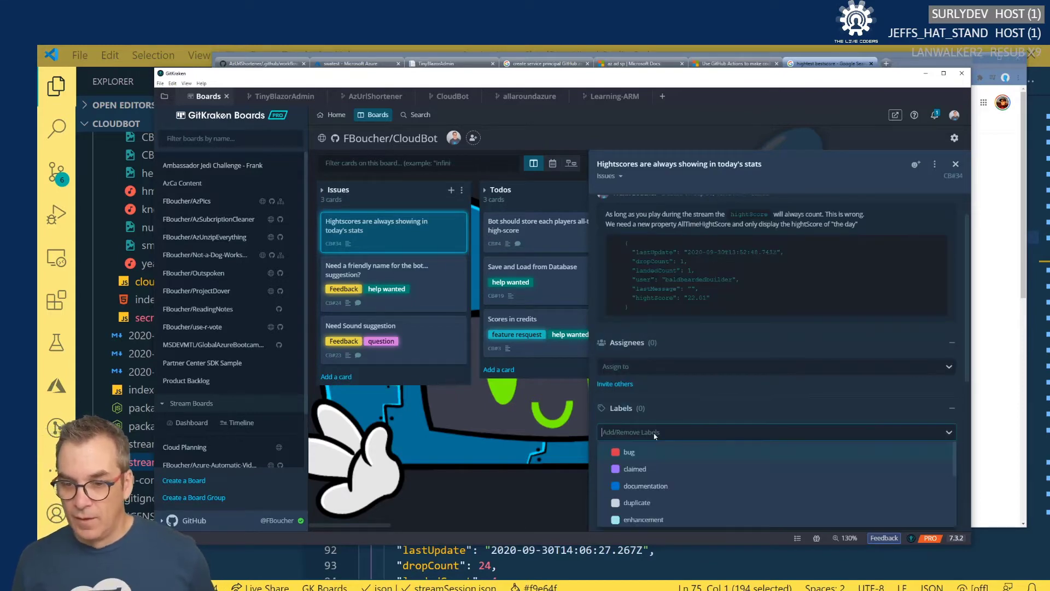
left_click(629, 452)
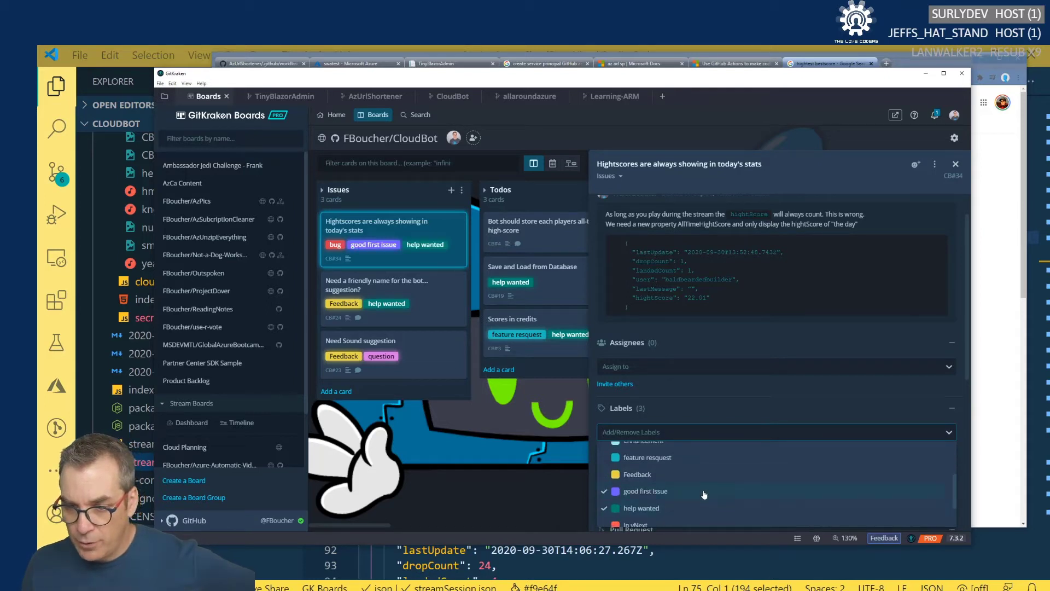
left_click(836, 330)
scroll(843, 443, "down", 6)
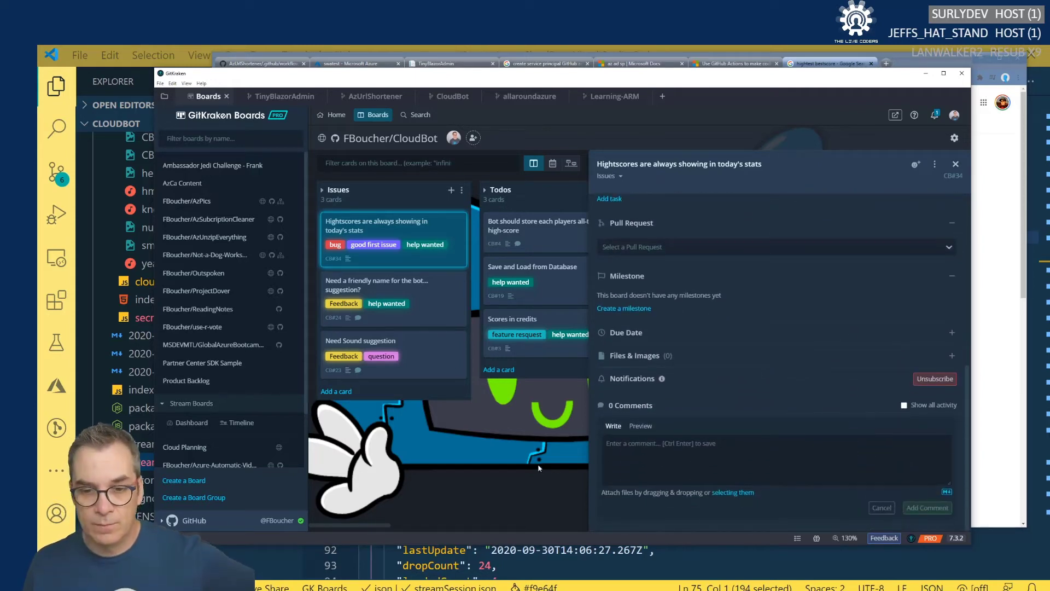
left_click(955, 164)
Open the FBoucher/AzUrlShortener board and hide the list of boards.
scroll(239, 364, "down", 3)
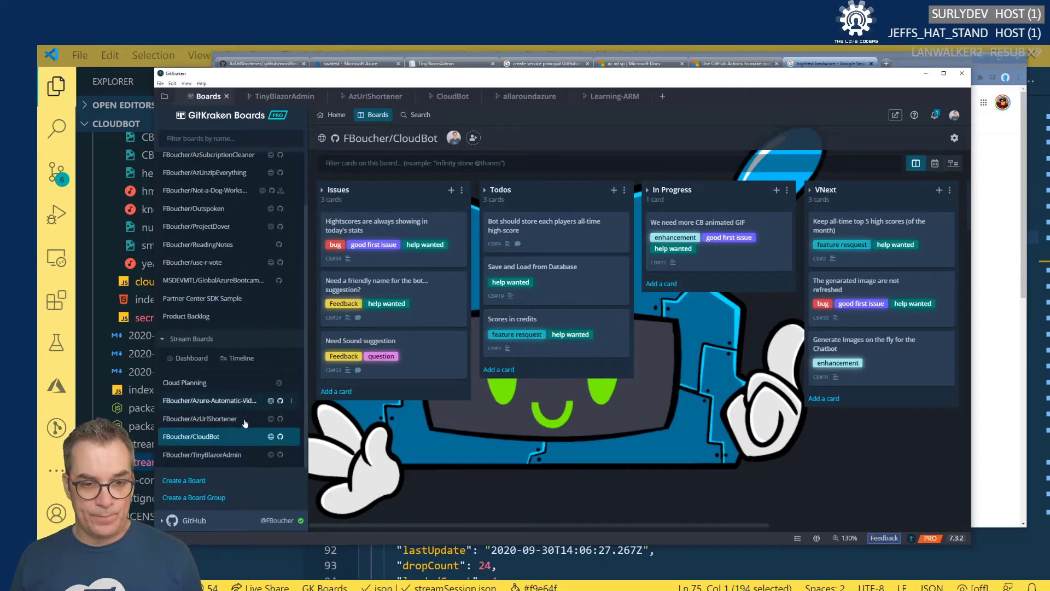
left_click(225, 419)
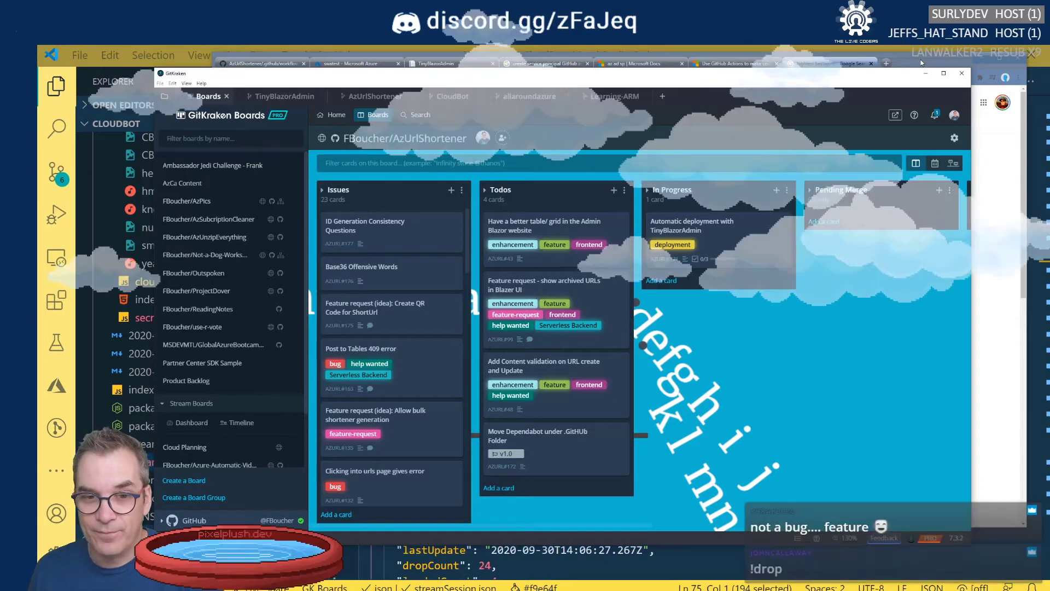
left_click(377, 116)
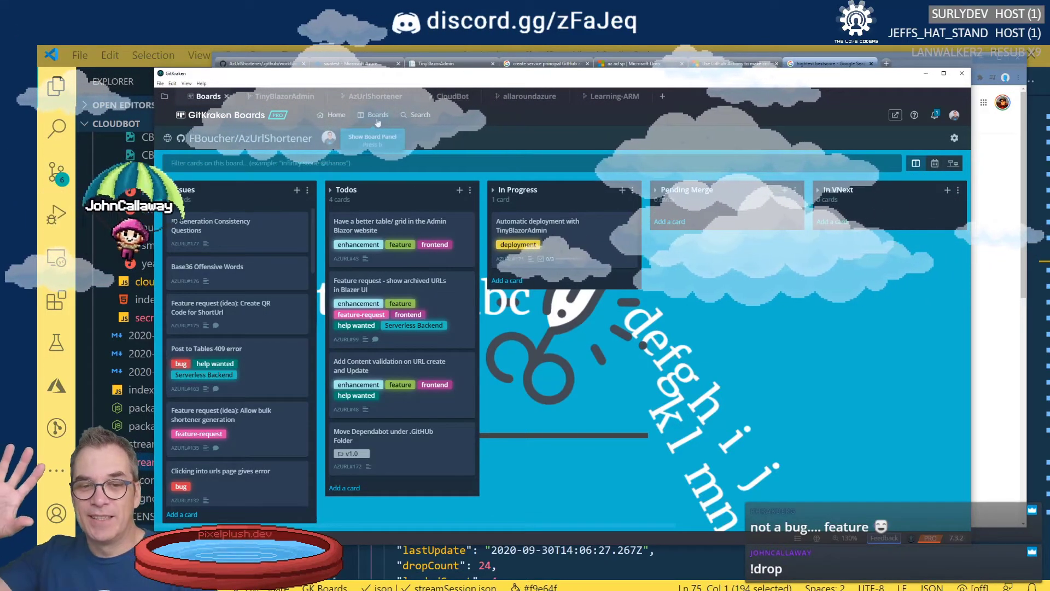
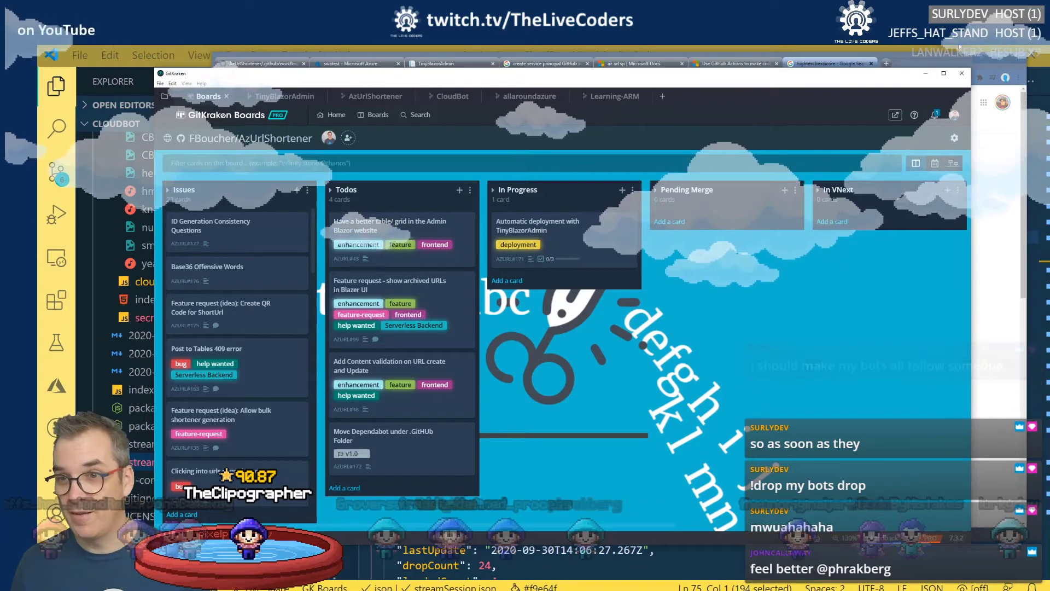
In Visual Studio Code, close the CloudBot project window and AzUrlShortener's static web apps workflow file, leaving the AzUrlShortener window in front.
left_click(874, 49)
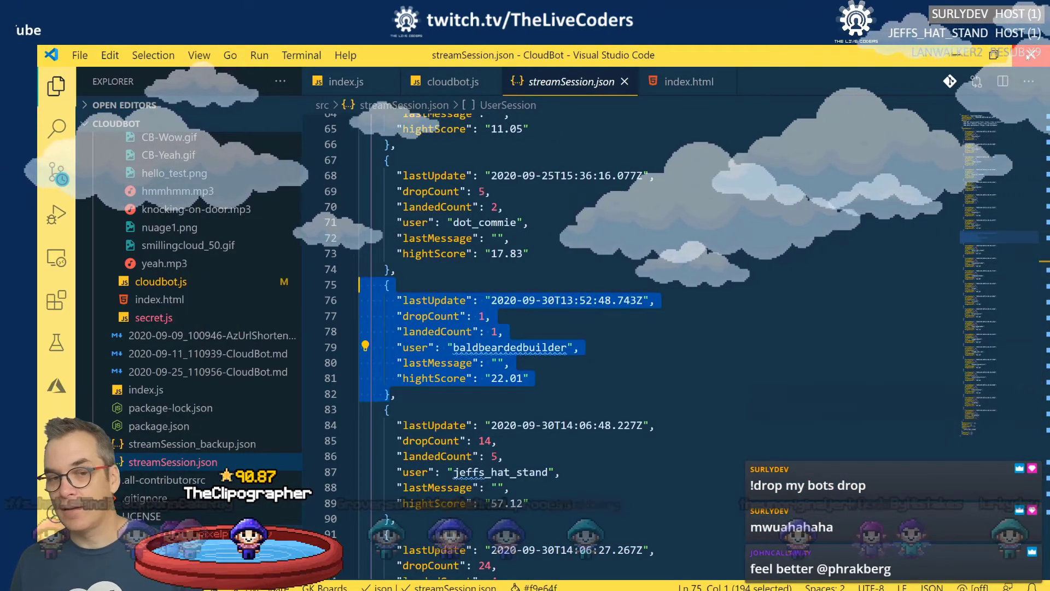
left_click(1026, 57)
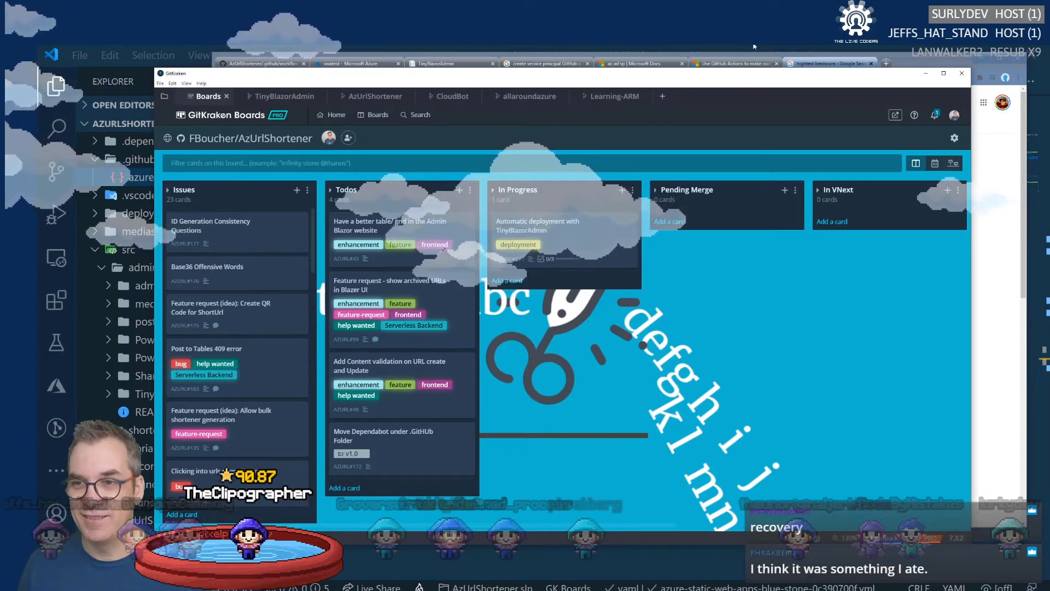
key("alt+Tab")
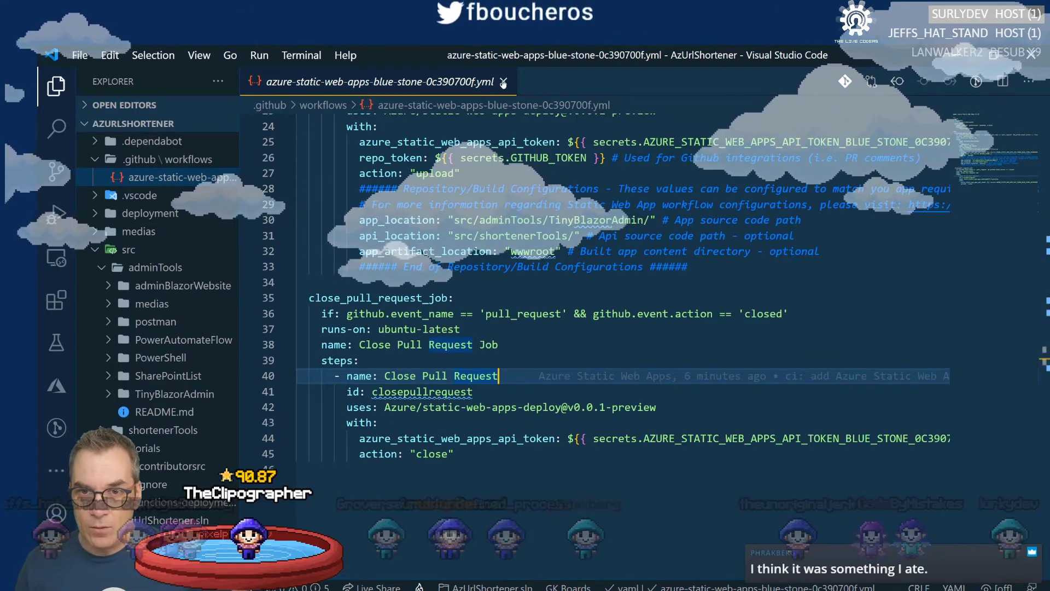
key("ctrl+w")
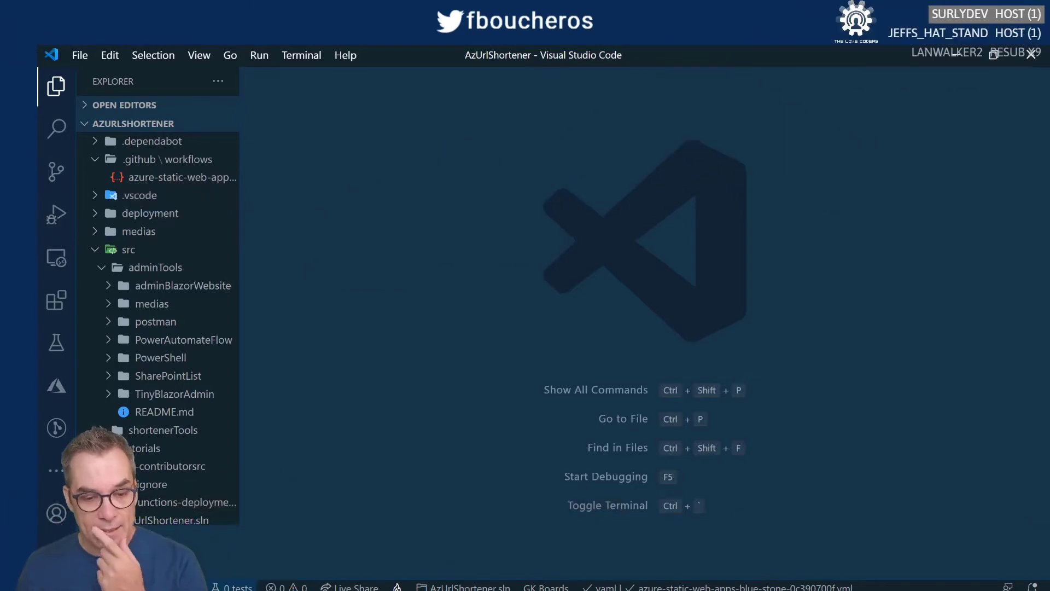
key("alt+Tab")
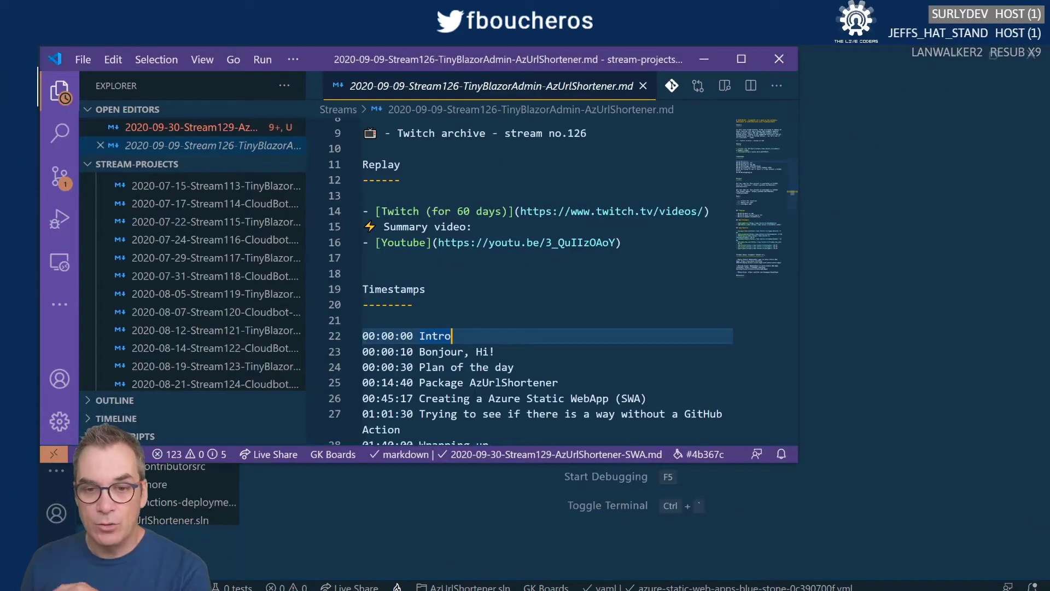
left_click(705, 65)
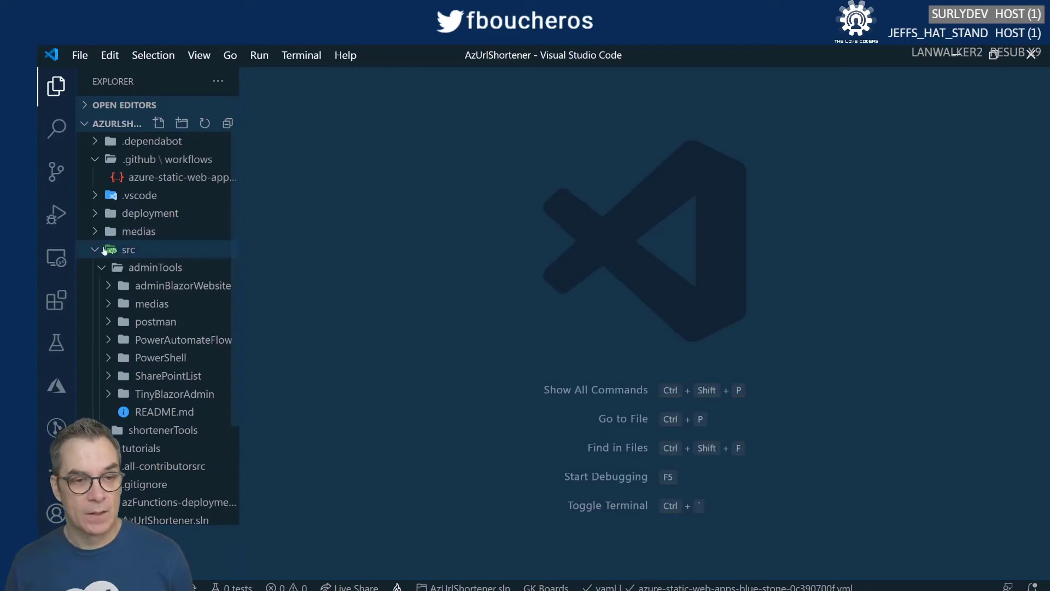
Collapse the adminTools folder, expand the deployment folder and open debug.azcli from it.
left_click(101, 268)
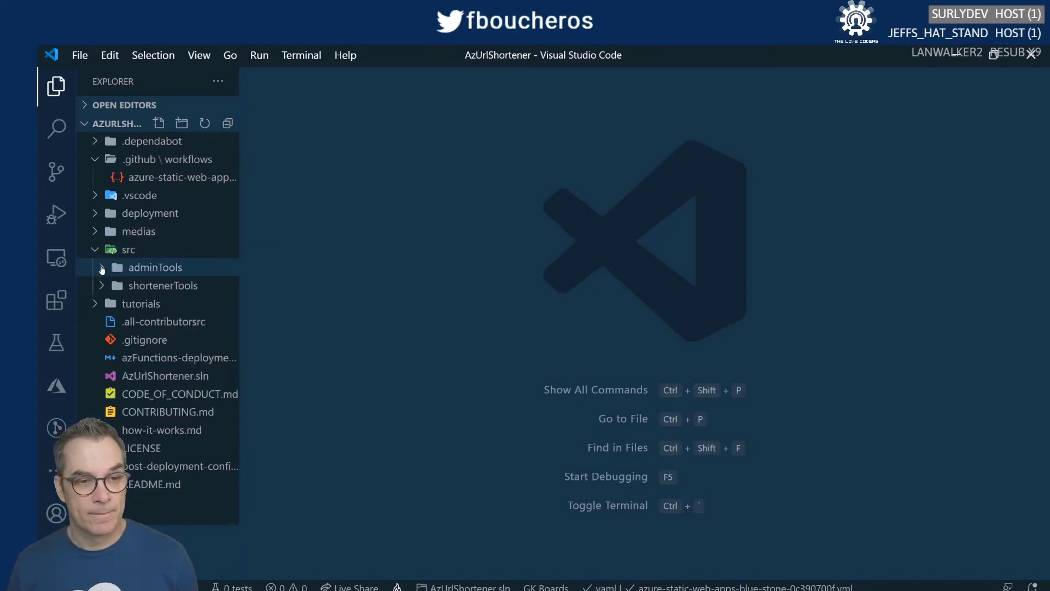
left_click(95, 215)
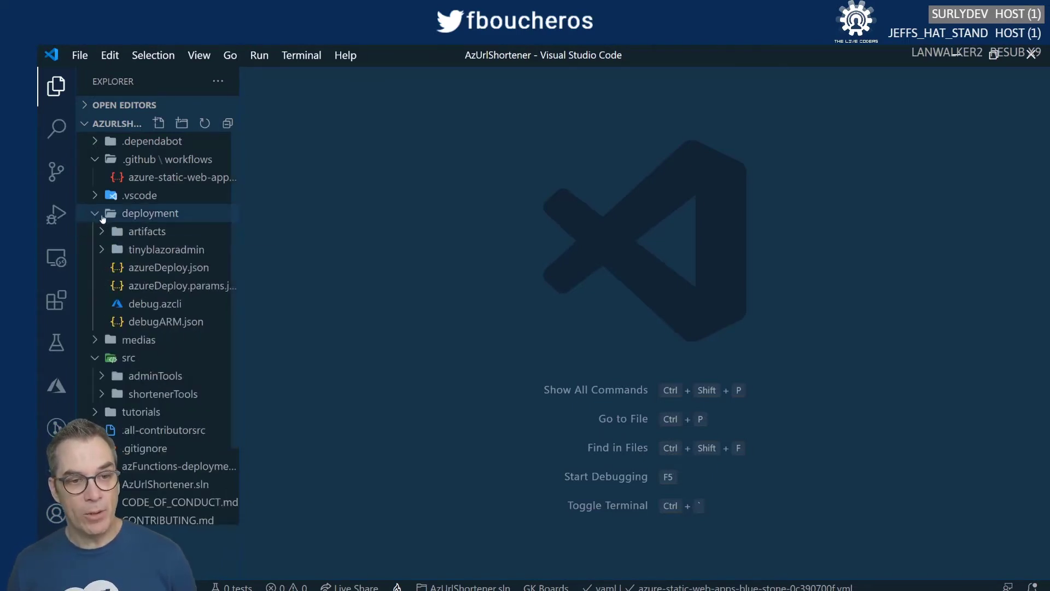
left_click(102, 232)
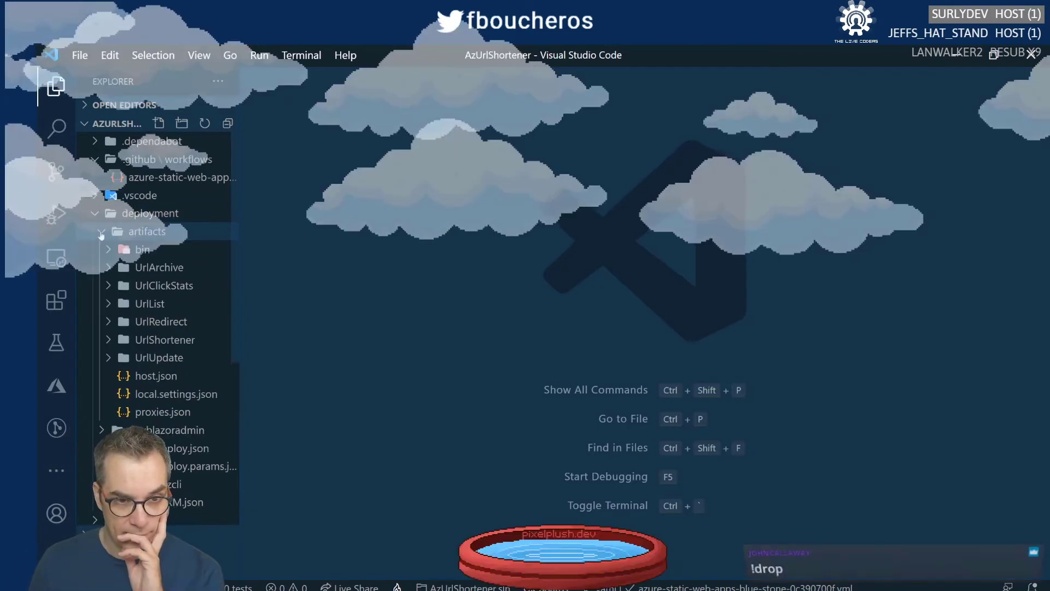
left_click(101, 233)
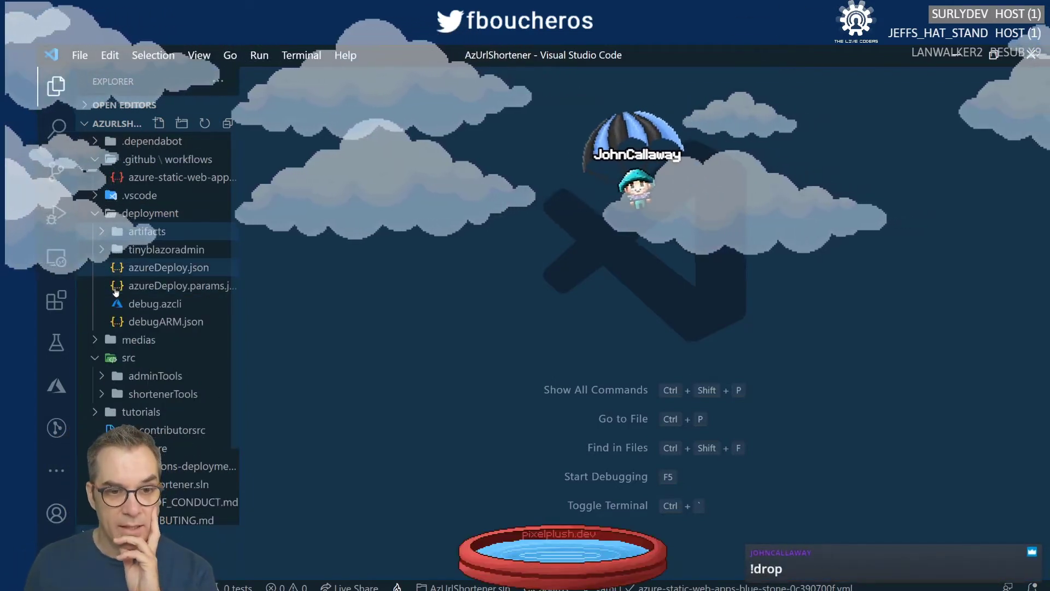
left_click(156, 307)
Widen the file explorer and add two blank lines at the end of debug.azcli.
scroll(356, 368, "down", 1)
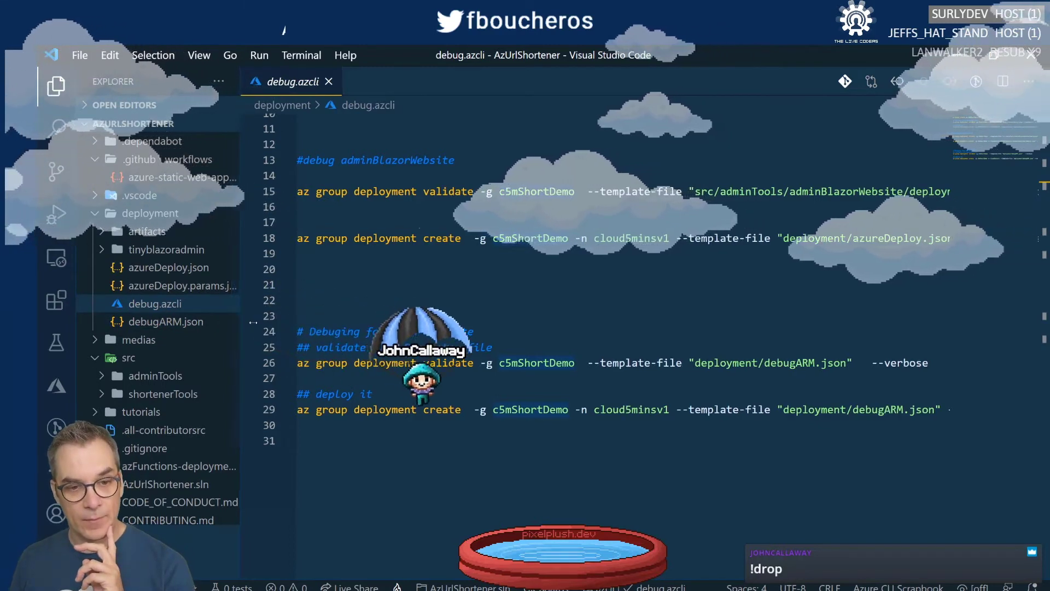
left_click_drag(239, 322, 277, 322)
left_click(396, 438)
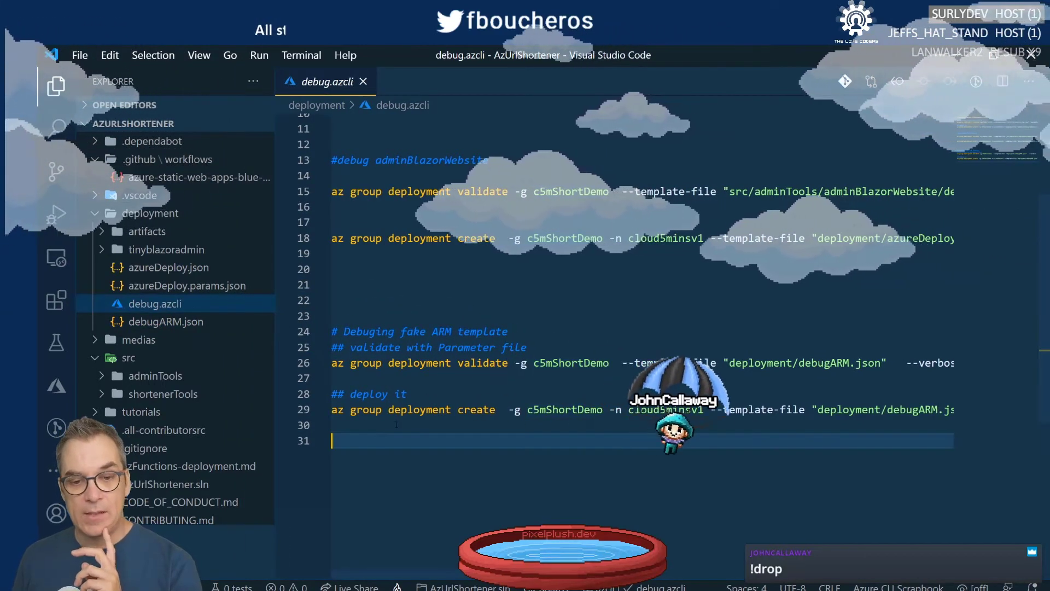
key("Return")
key("Return")
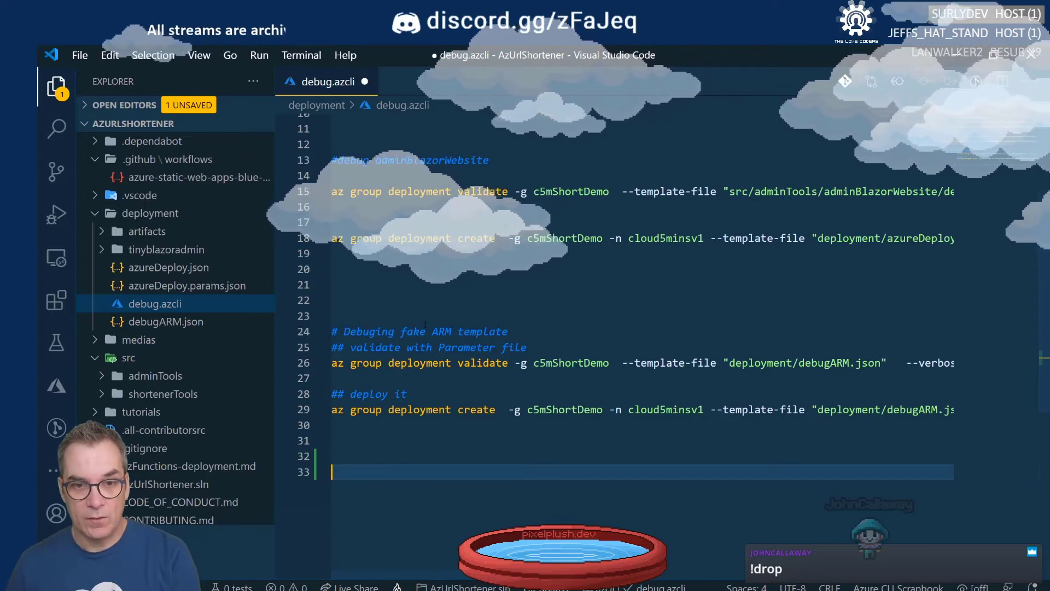
Remove the surplus blank lines above the "# Debuging fake ARM template" comment.
left_click(358, 315)
key("BackSpace")
key("BackSpace")
key("BackSpace")
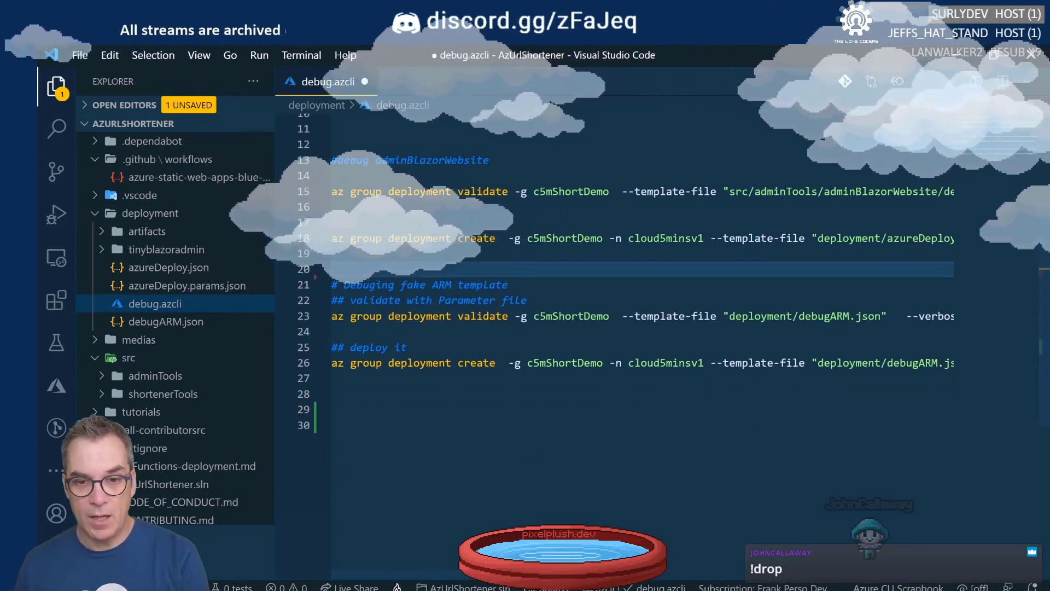
Copy the "# Debuging fake ARM template" comment to the last line of debug.azcli and reword the copy to "# Create the".
left_click_drag(510, 286, 332, 286)
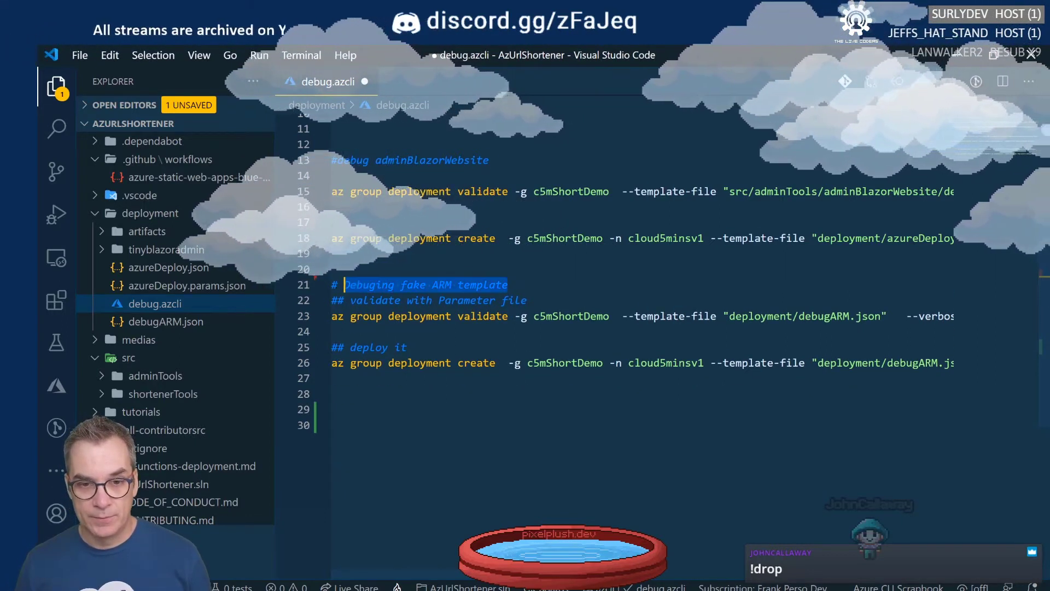
key("ctrl+c")
left_click(357, 427)
key("ctrl+v")
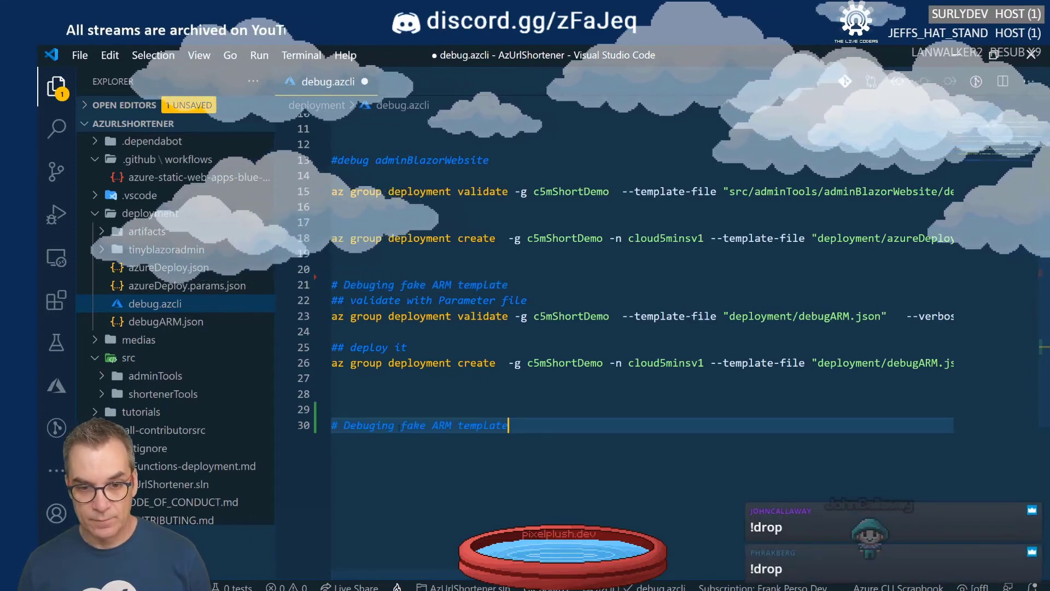
left_click_drag(344, 426, 511, 426)
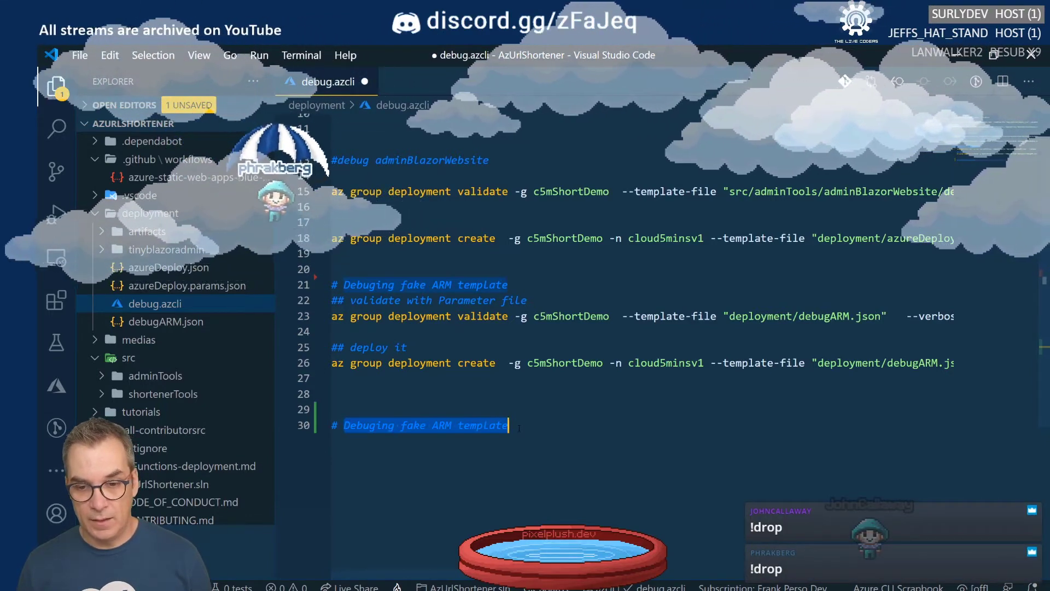
type("Create")
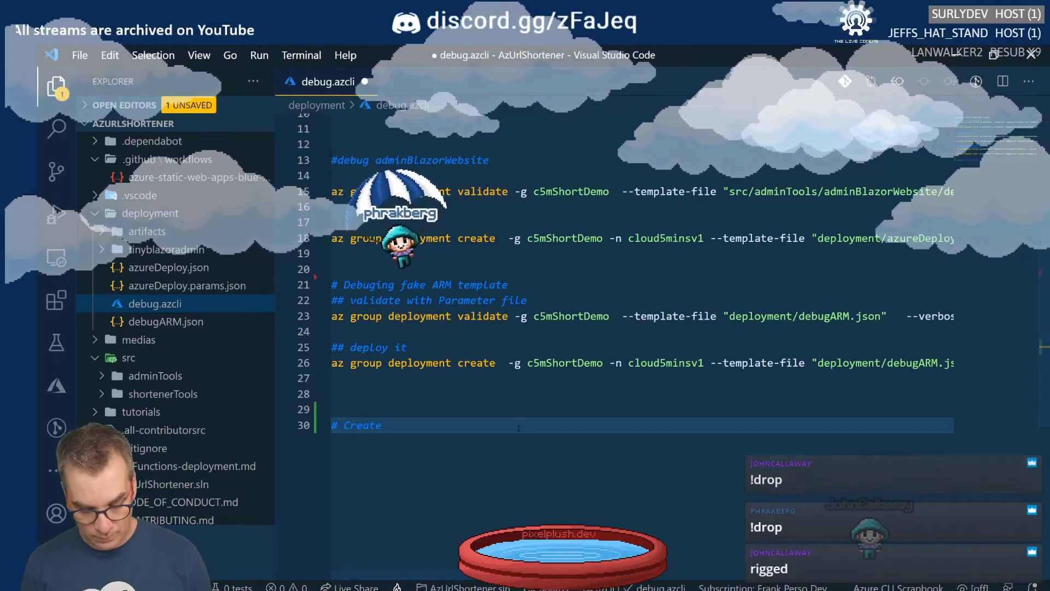
type(" the")
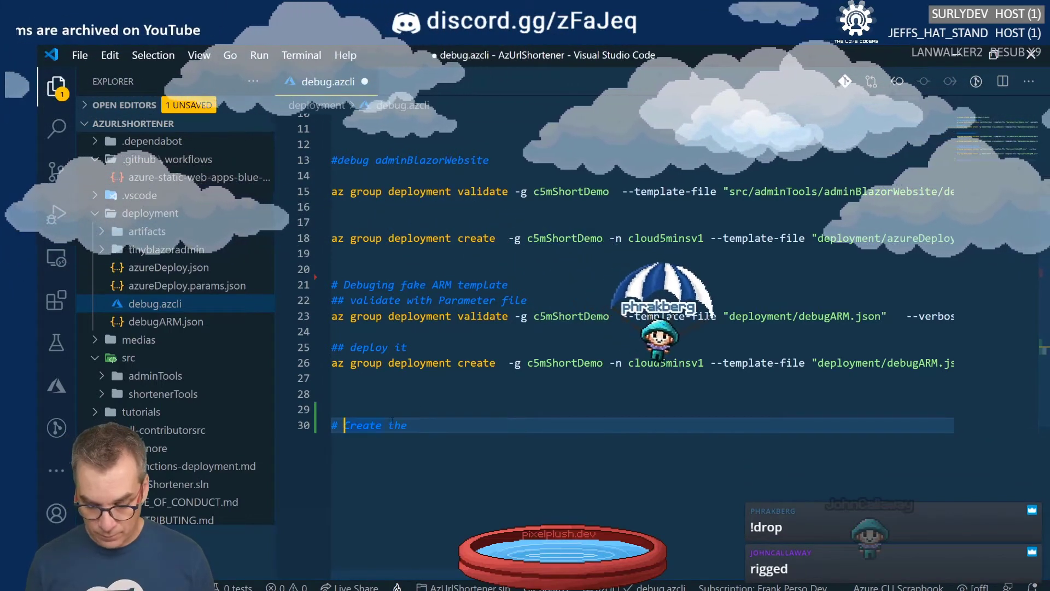
key("ctrl+Left")
key("ctrl+Left")
type("(In")
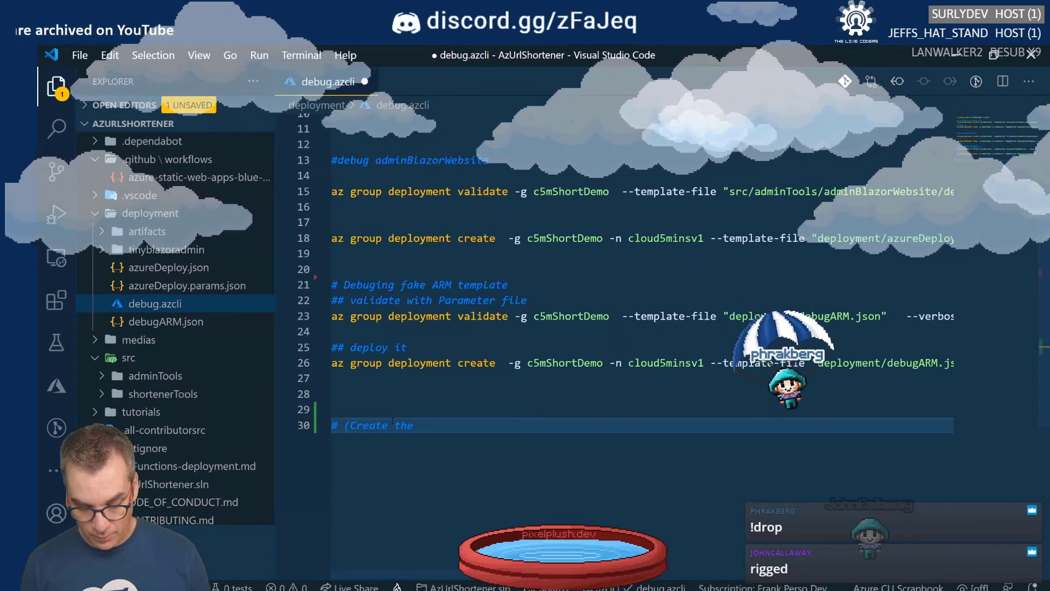
key("BackSpace")
key("BackSpace")
key("BackSpace")
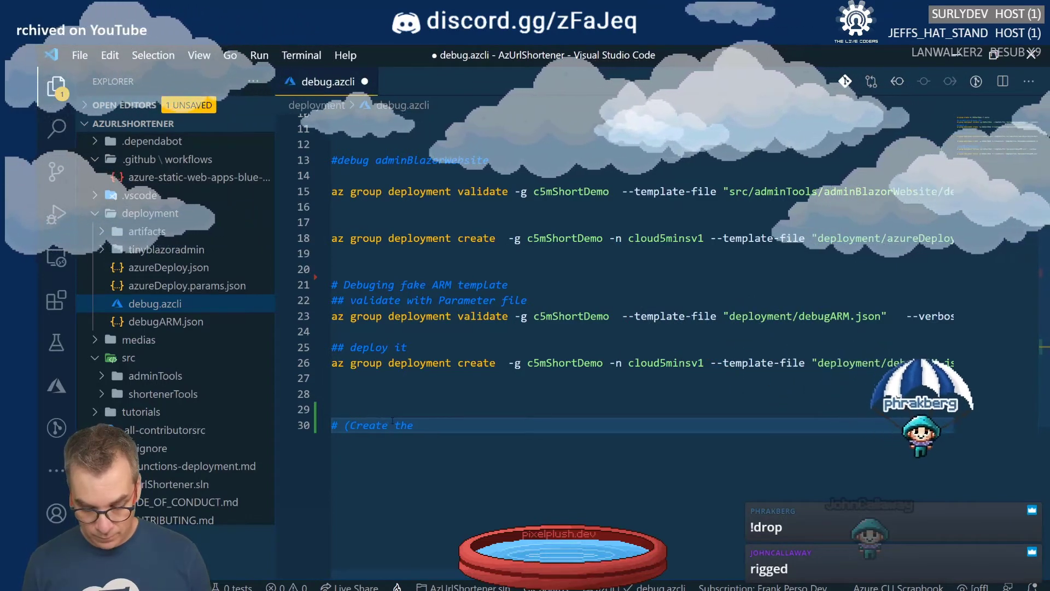
key("BackSpace")
Add the comment "# --> IN PROGRESS <--" on the line above "# Create the".
left_click(351, 409)
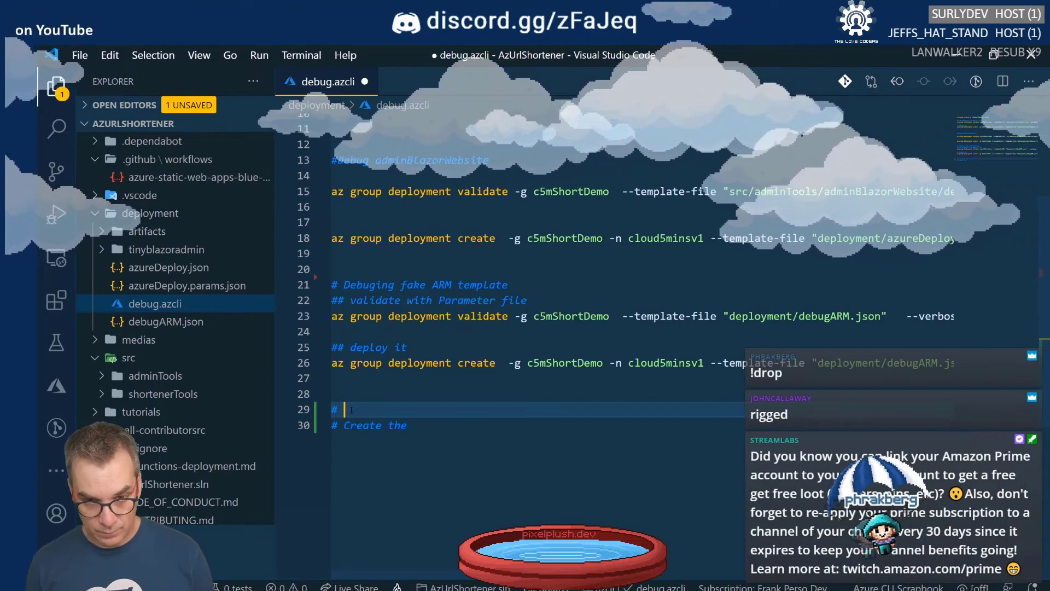
type("#")
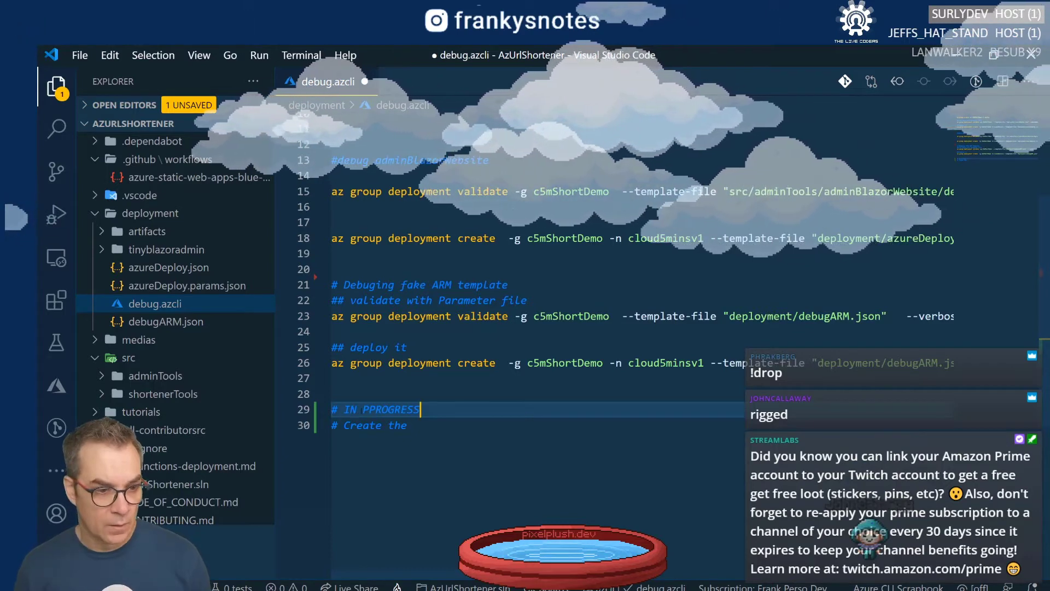
key("ctrl+shift+Left")
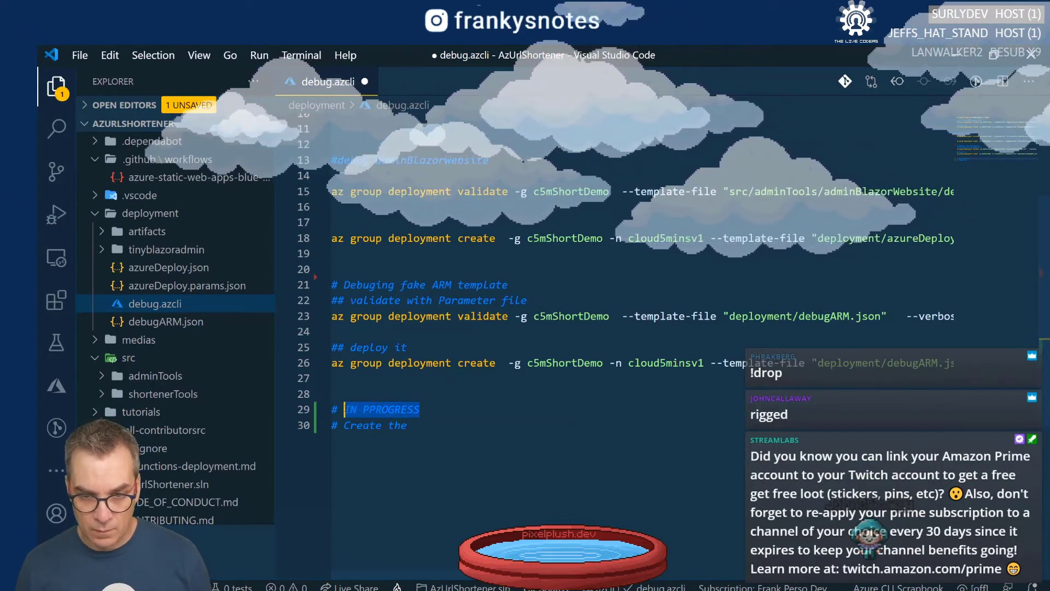
key("Escape")
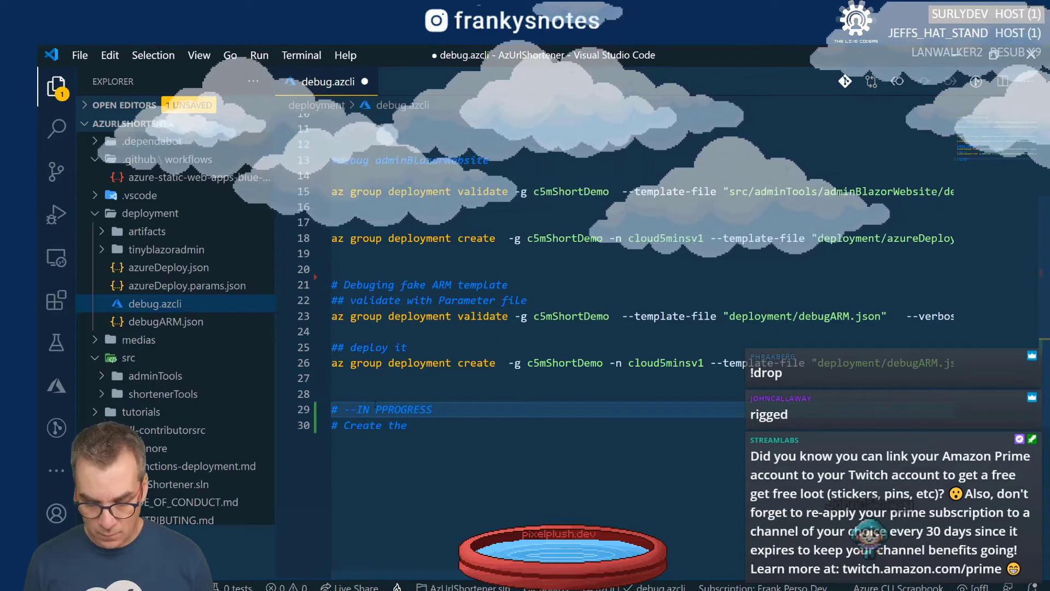
key("Delete")
left_click(450, 410)
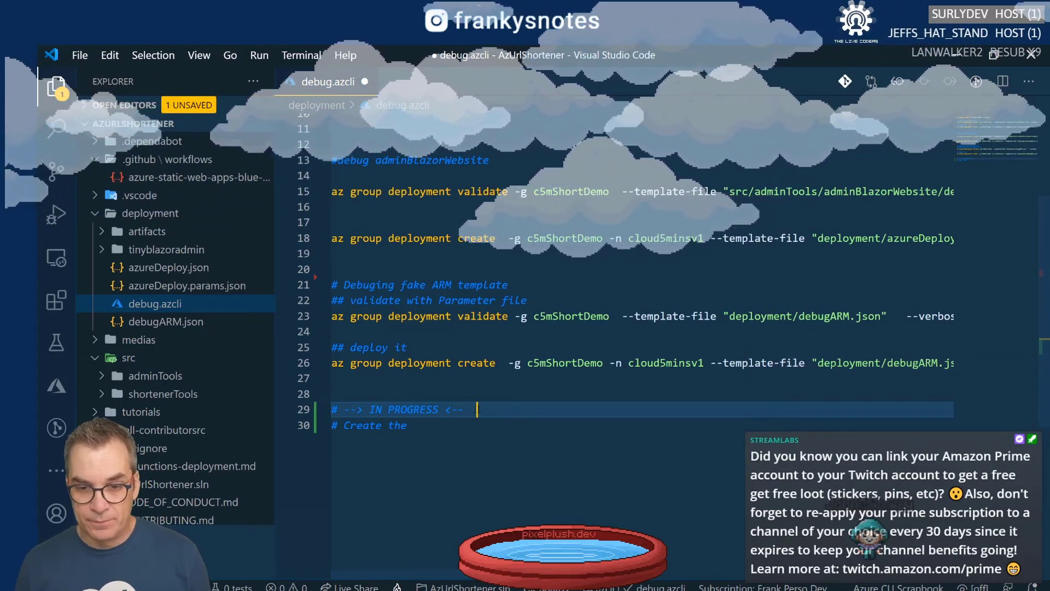
Repeat the "--> IN PROGRESS <--" marker along its comment line so that it occurs three times.
left_click_drag(477, 409, 434, 409)
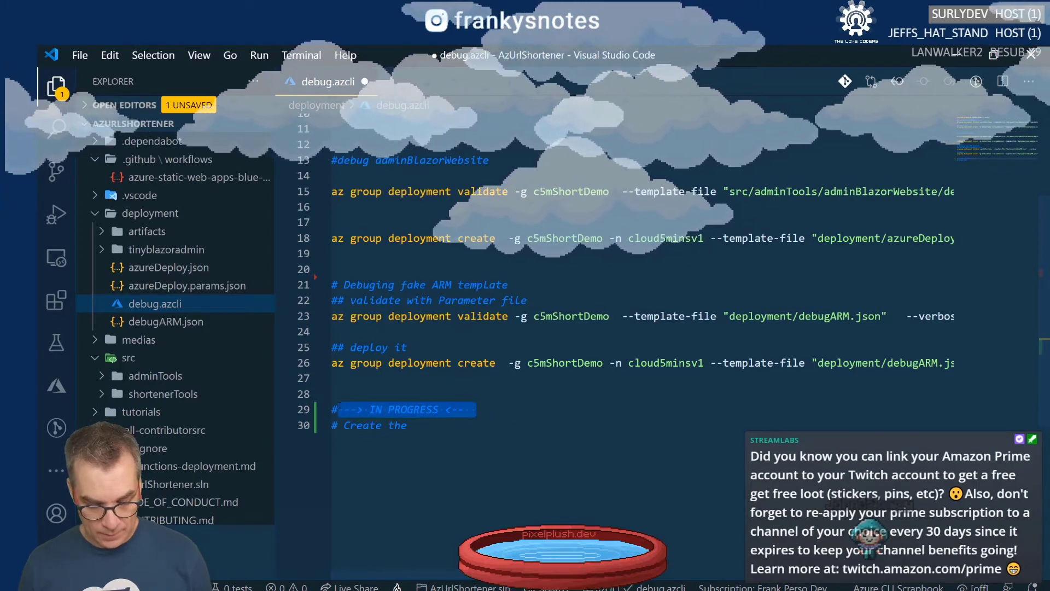
key("ctrl+c")
key("End")
key("ctrl+v")
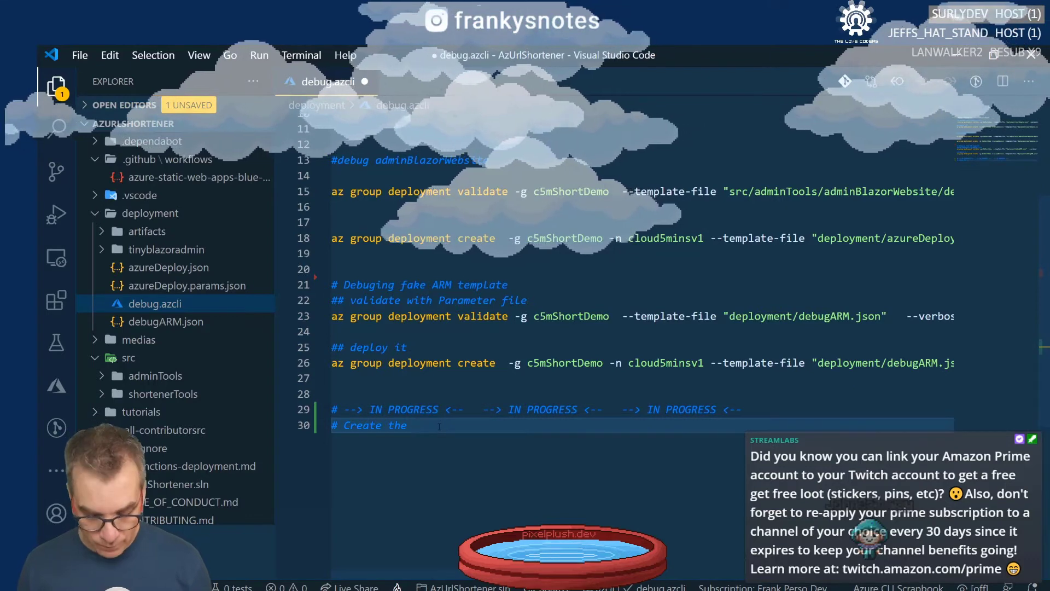
Complete the last comment as "# Create the Service Princiapl and other Azure AD stuff for V1.x" and add two new lines below it.
type("vice Principapl and other Azure AD stuff for V1.")
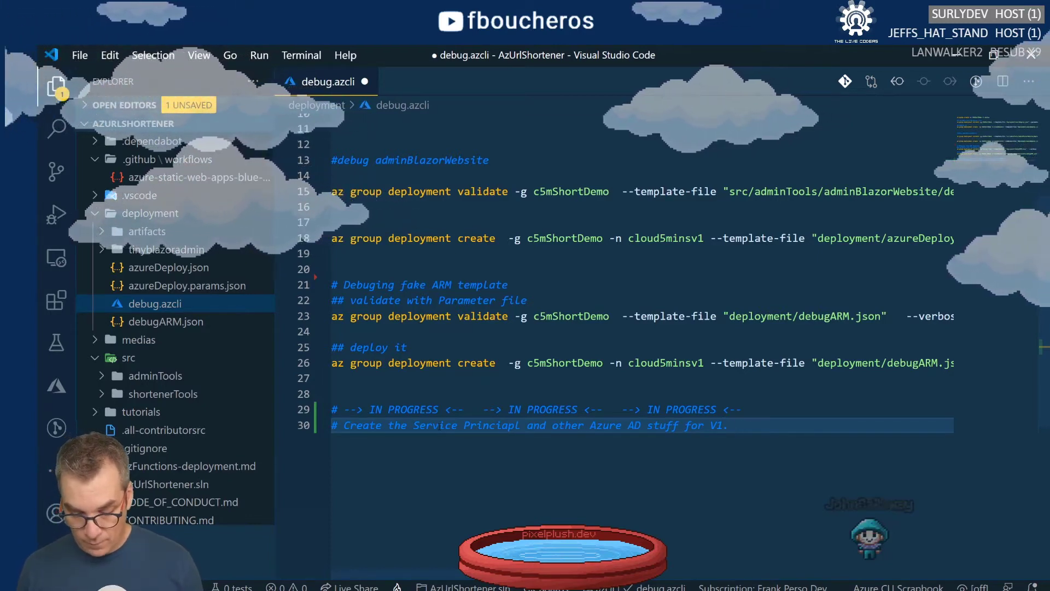
type("x")
key("Return")
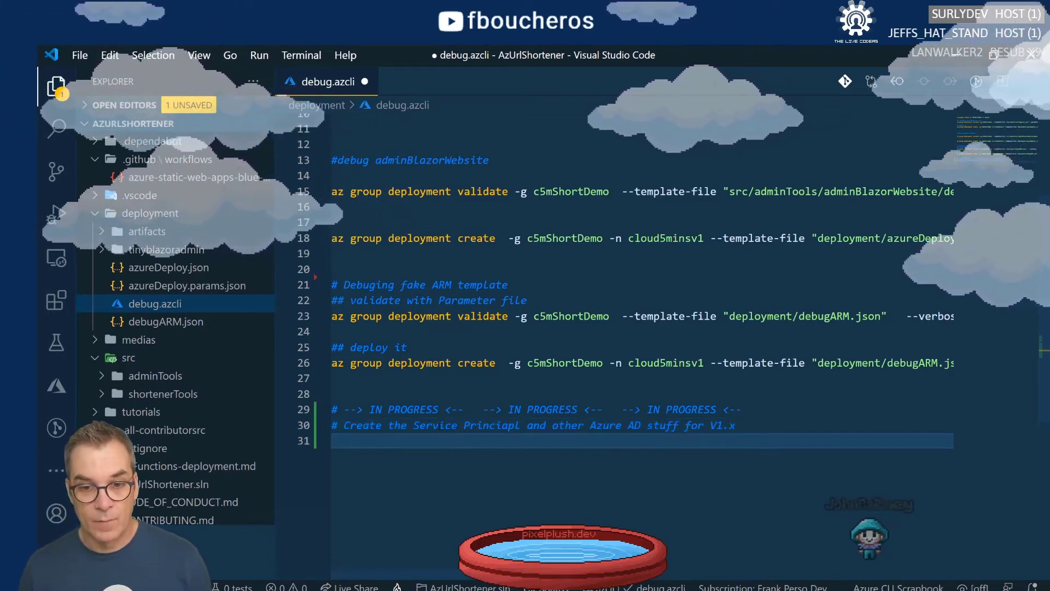
key("Return")
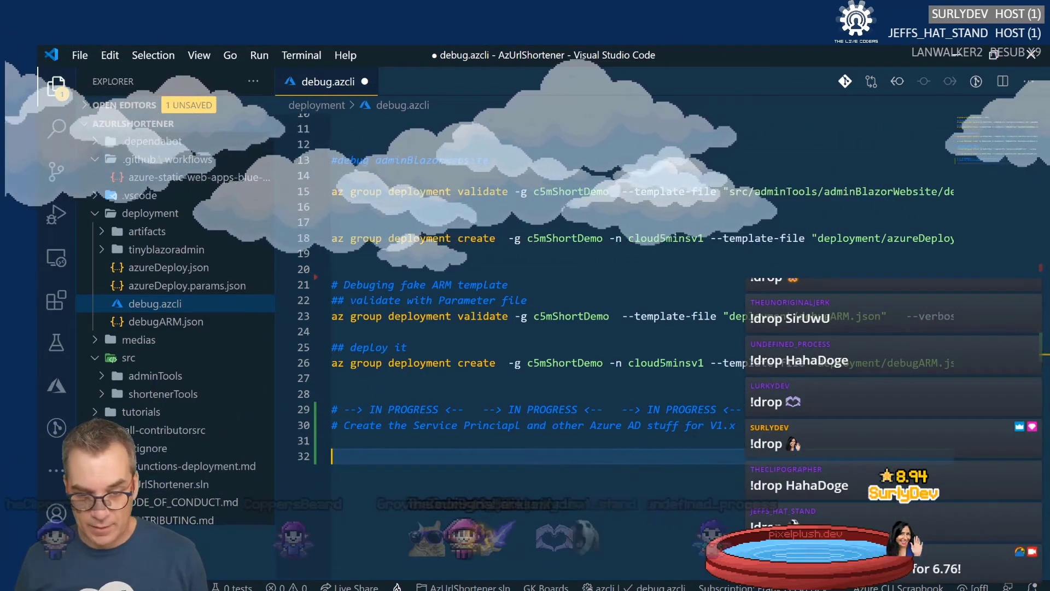
Switch to the browser, close the "hightest bestscore" search tab and examine the service principal creation command in the GitHub Actions article.
key("alt+Tab")
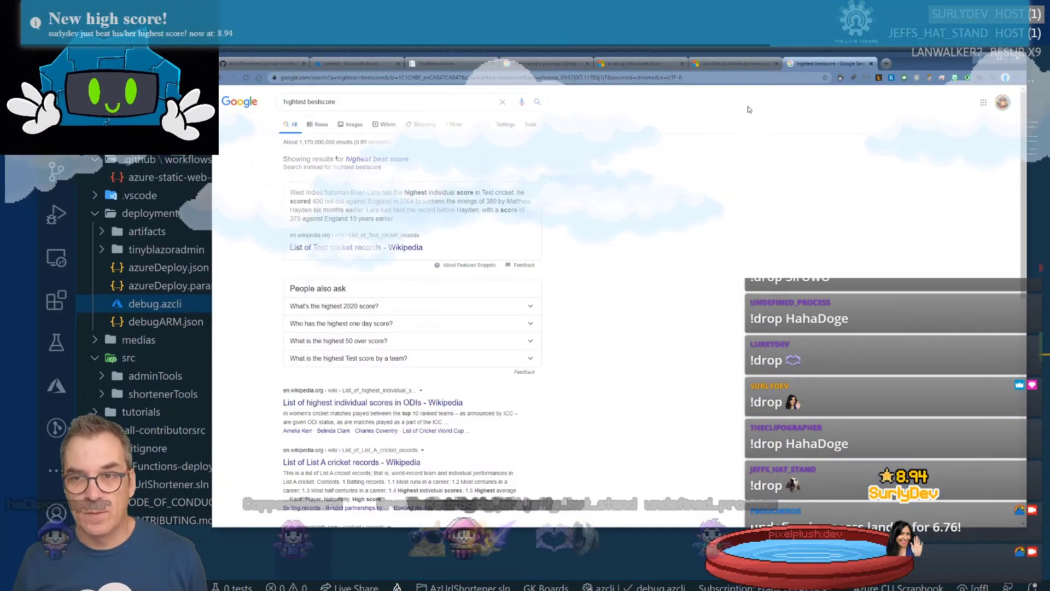
left_click(872, 64)
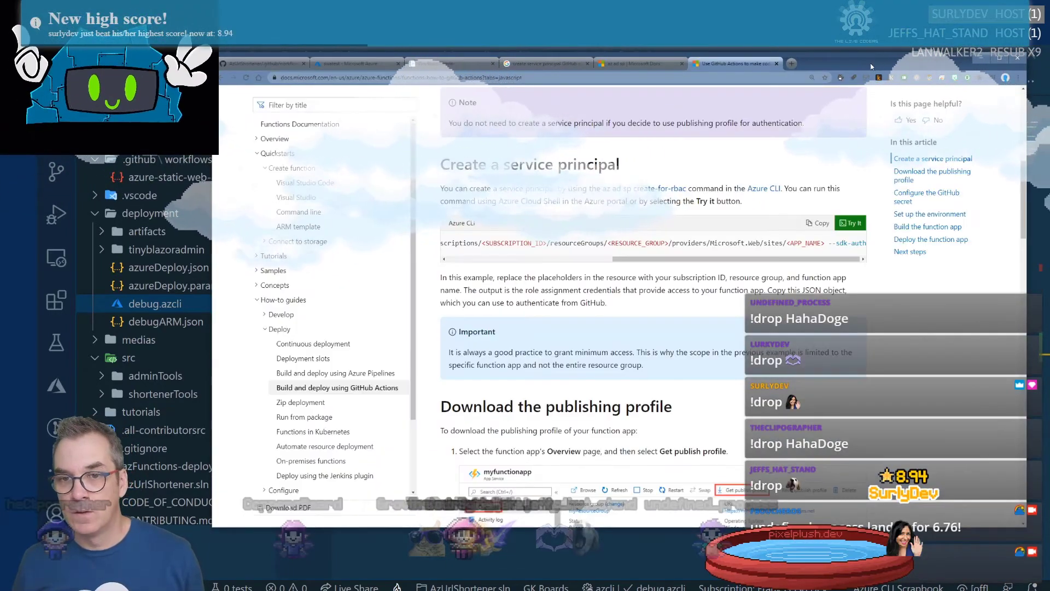
scroll(552, 372, "down", 5)
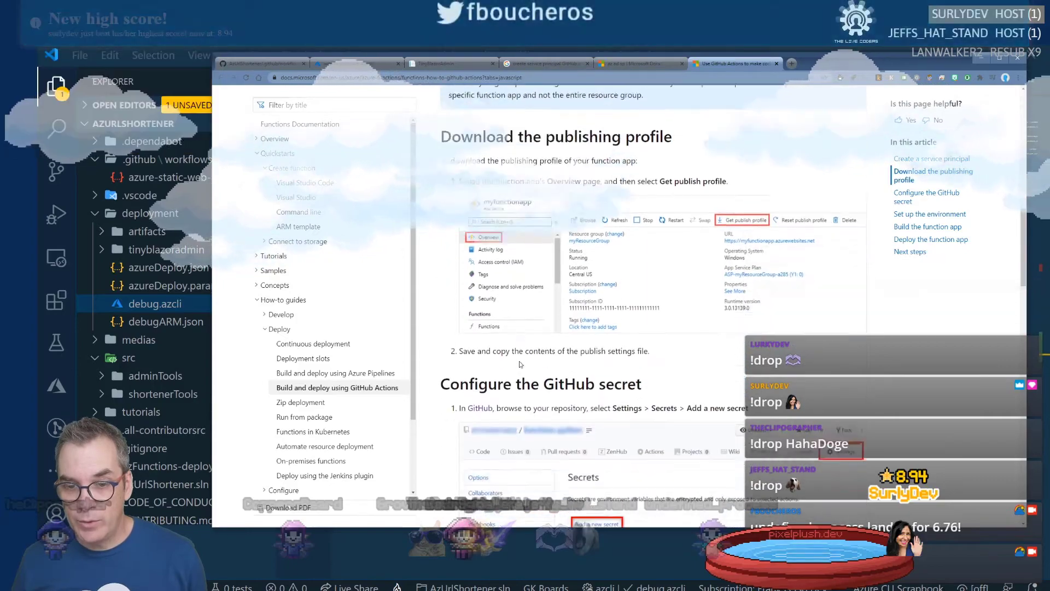
scroll(520, 361, "down", 10)
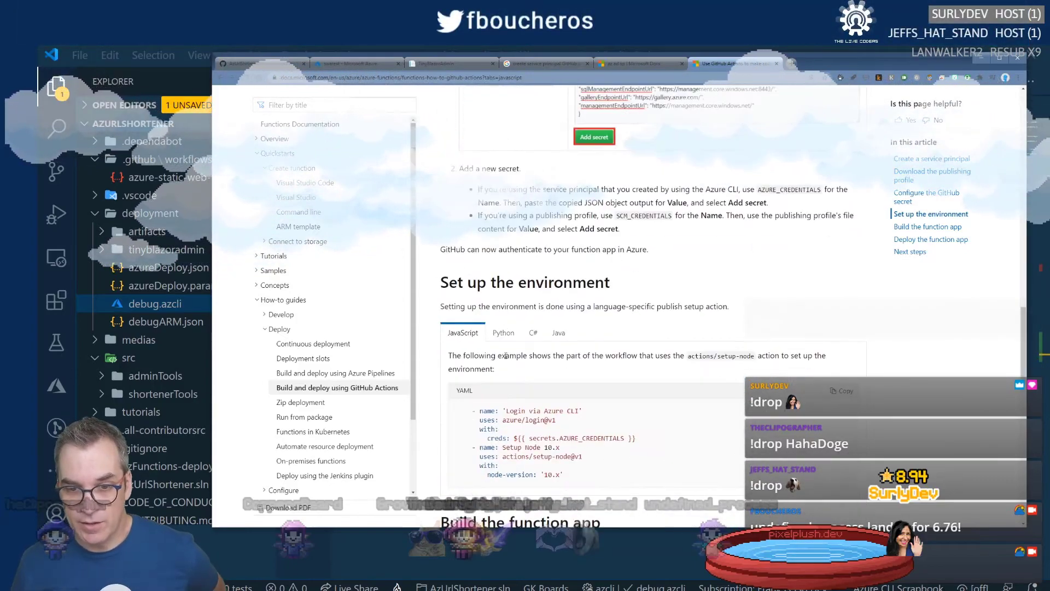
scroll(492, 356, "up", 12)
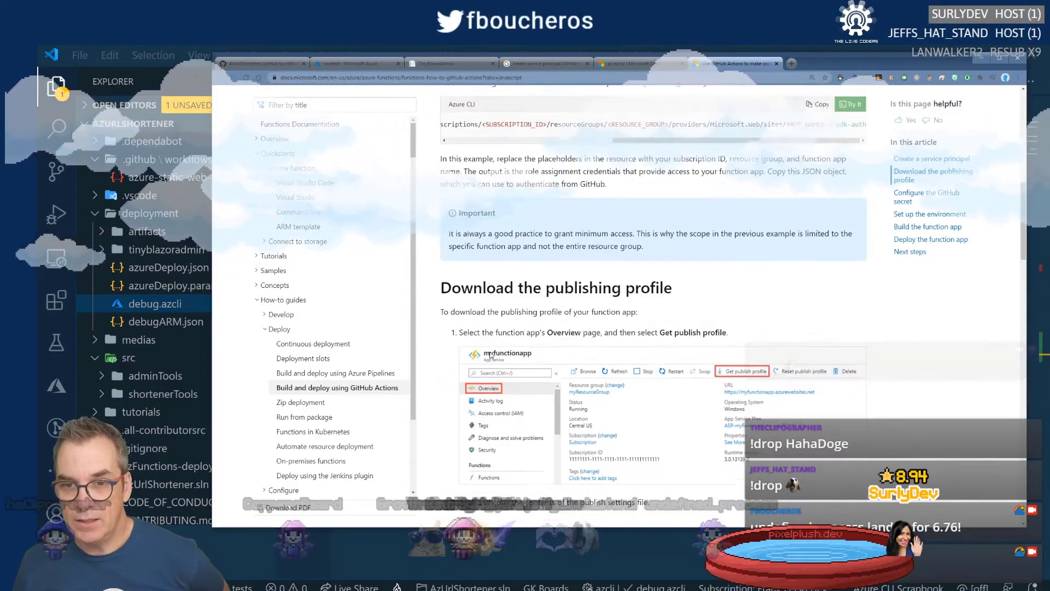
scroll(491, 356, "up", 3)
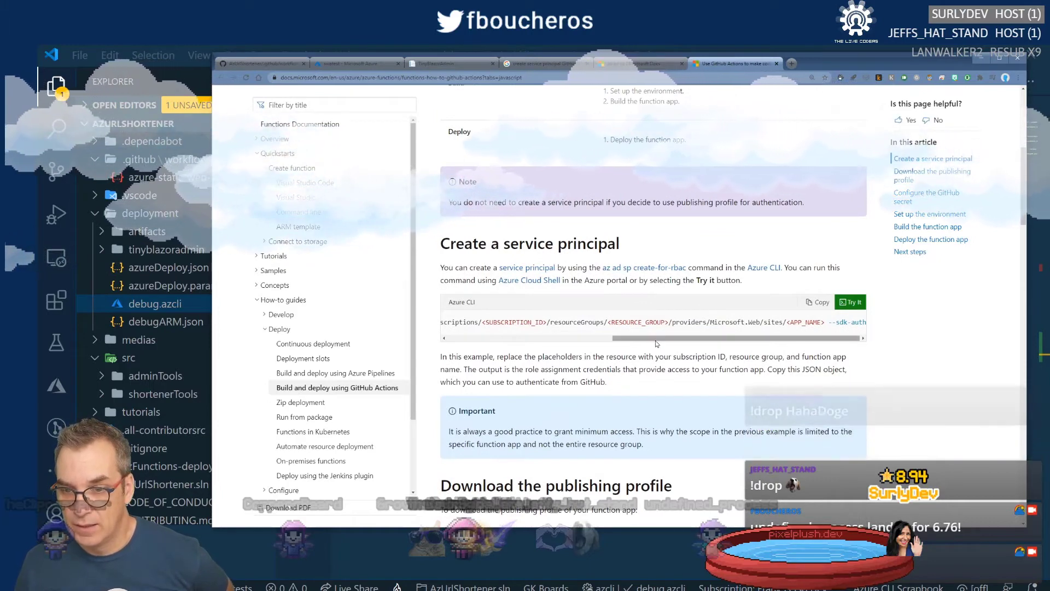
left_click_drag(657, 343, 466, 337)
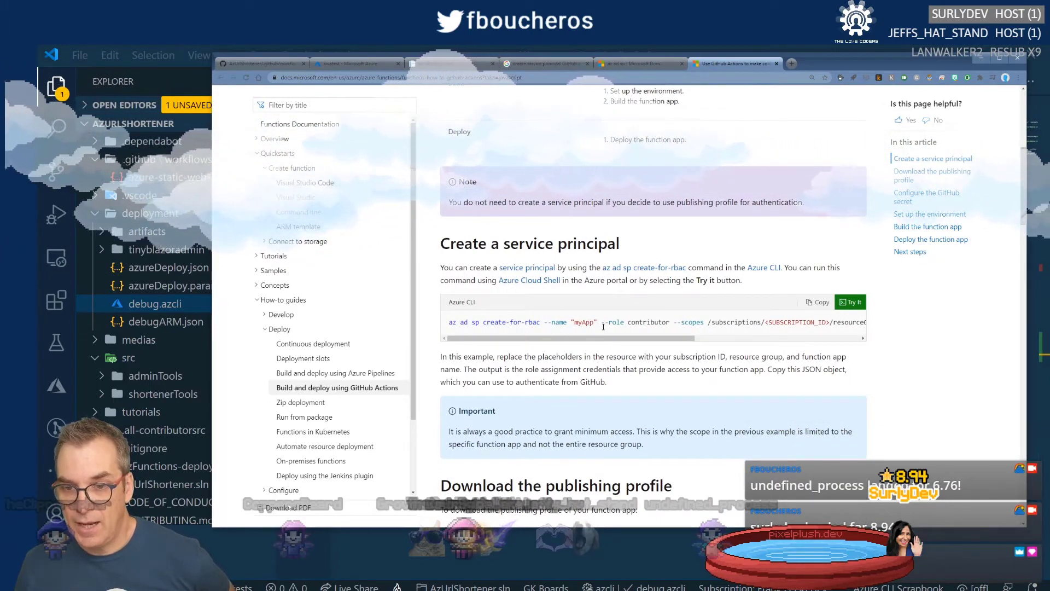
left_click_drag(626, 341, 549, 338)
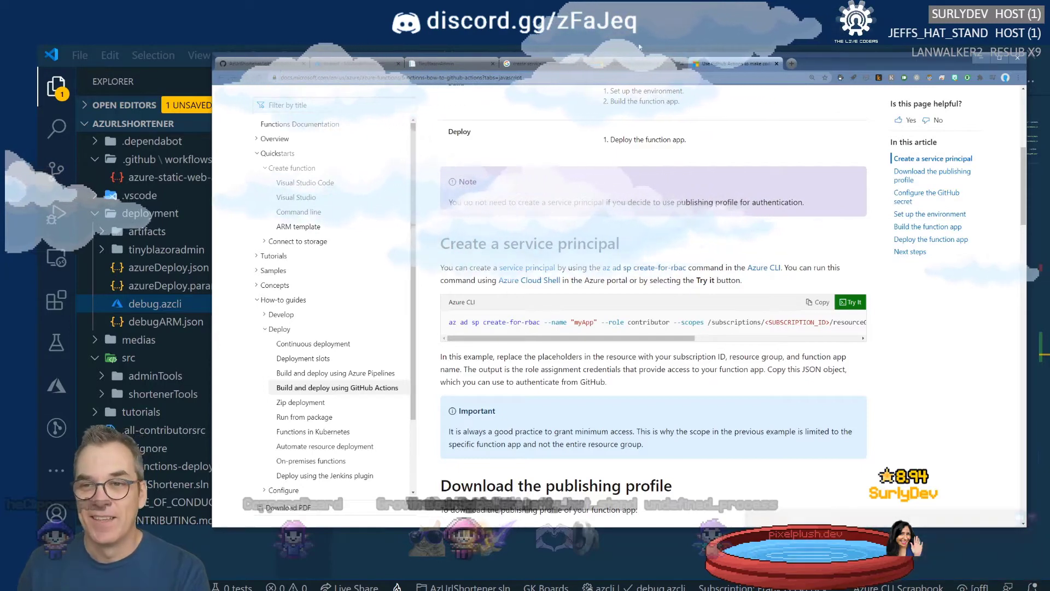
Examine the list of service principal commands in the az ad sp reference page.
left_click(638, 64)
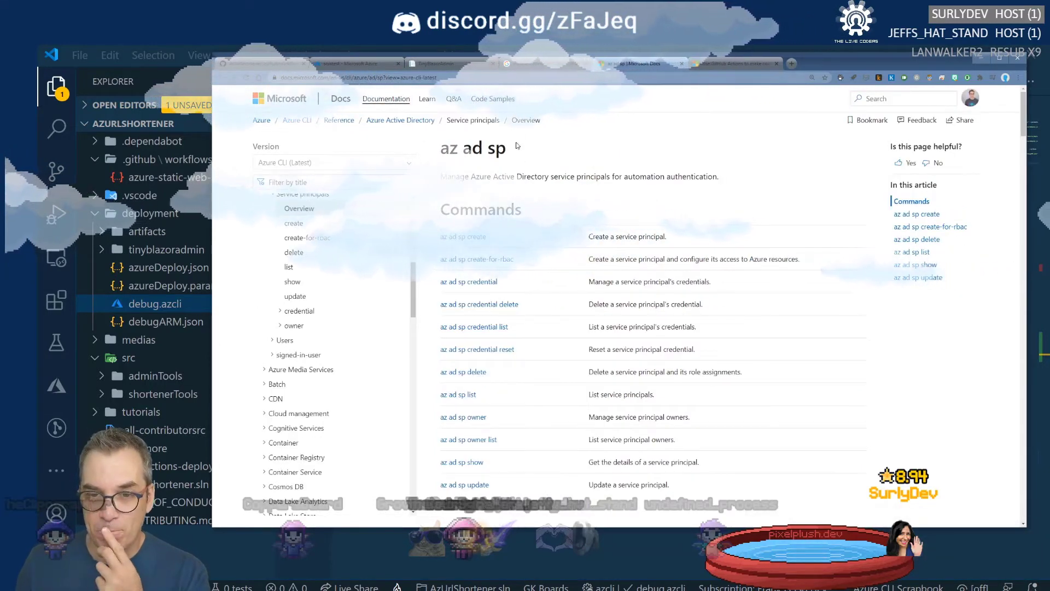
scroll(529, 191, "down", 1)
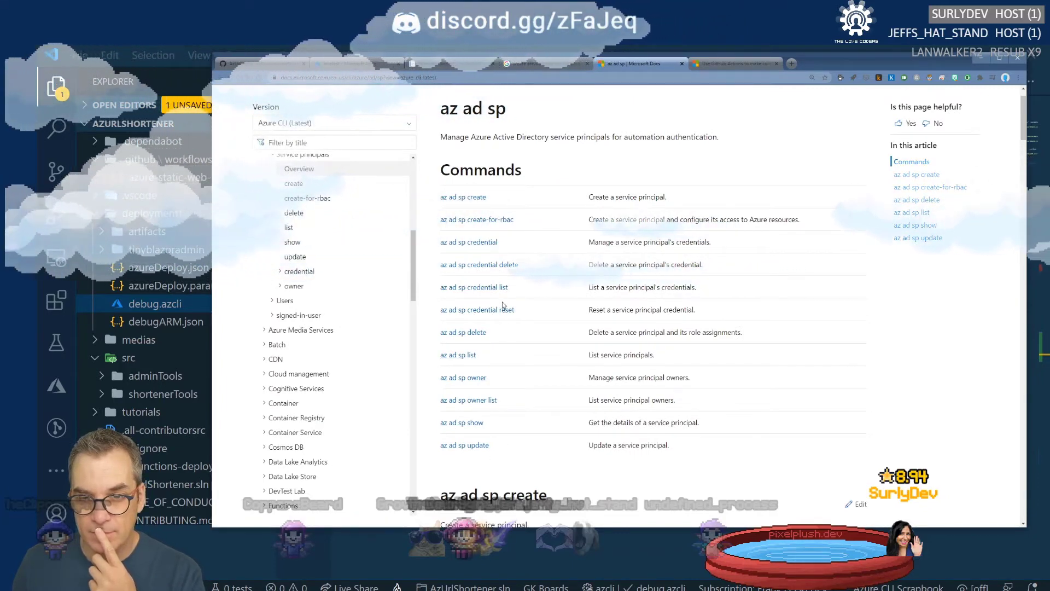
scroll(503, 305, "up", 1)
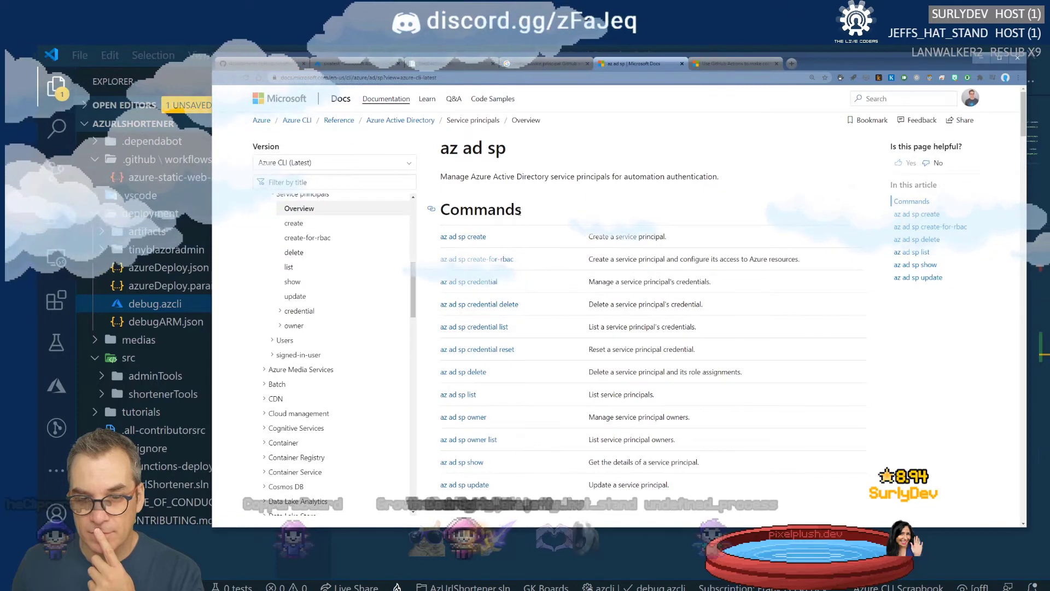
Go to the Azure portal and open Azure Active Directory in a separate browser tab.
left_click(543, 64)
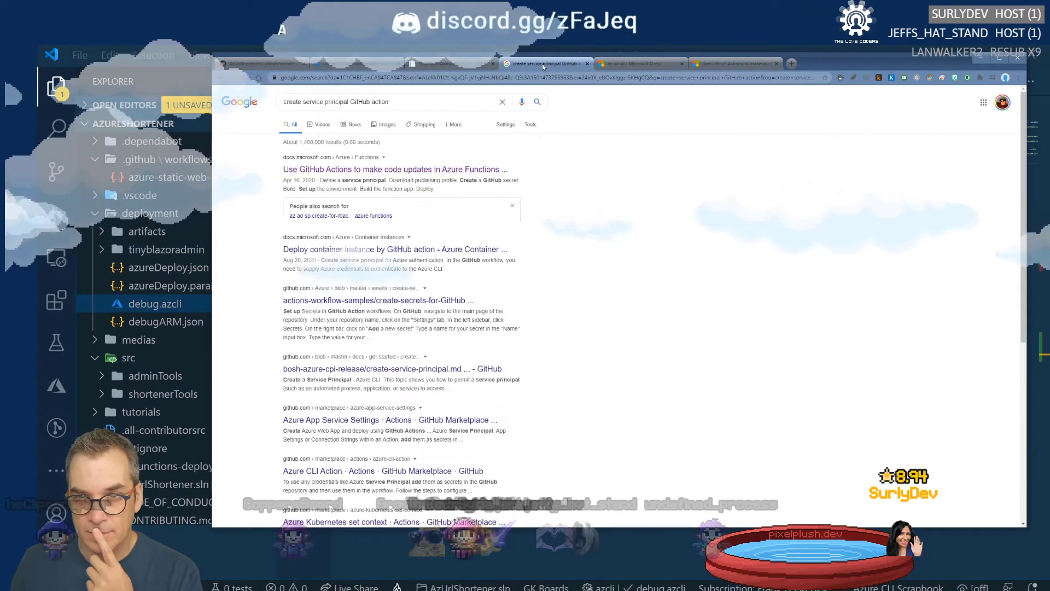
left_click(356, 63)
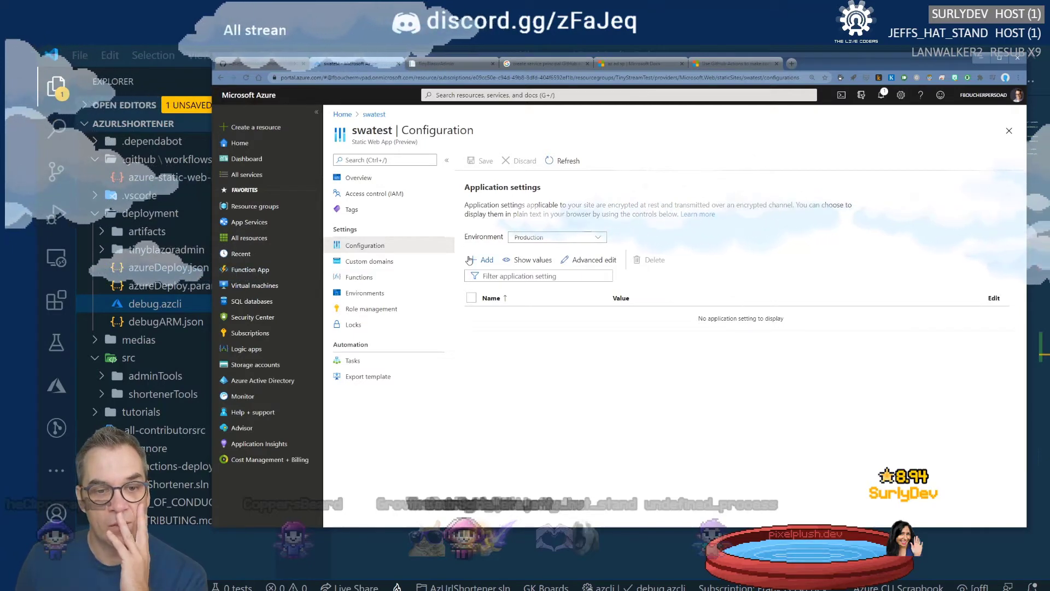
middle_click(245, 382)
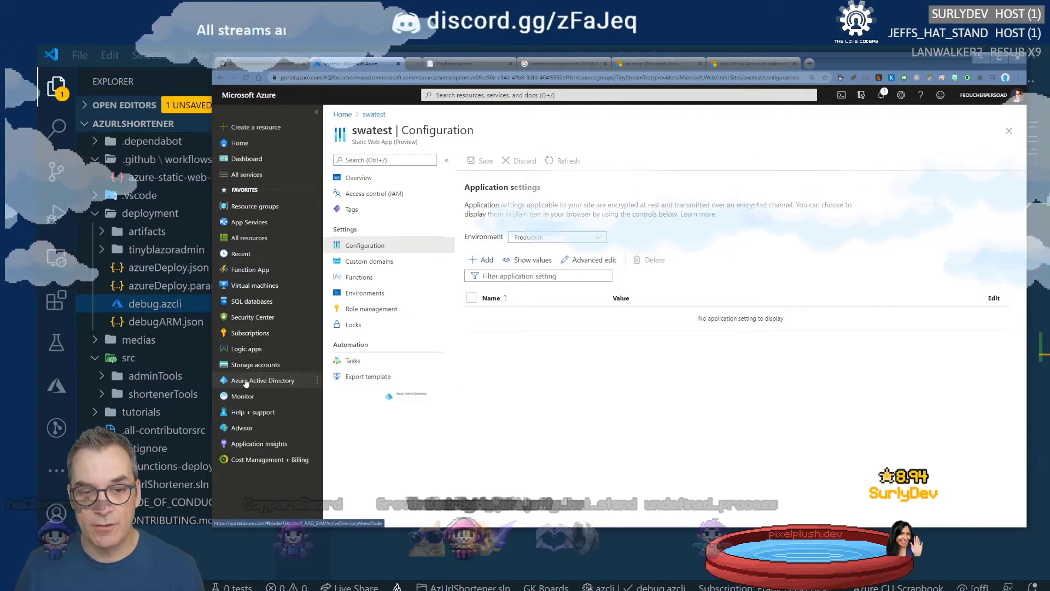
Switch to the Azure Active Directory tab, enlarge the page zoom to 150% and reposition the browser window.
left_click(451, 61)
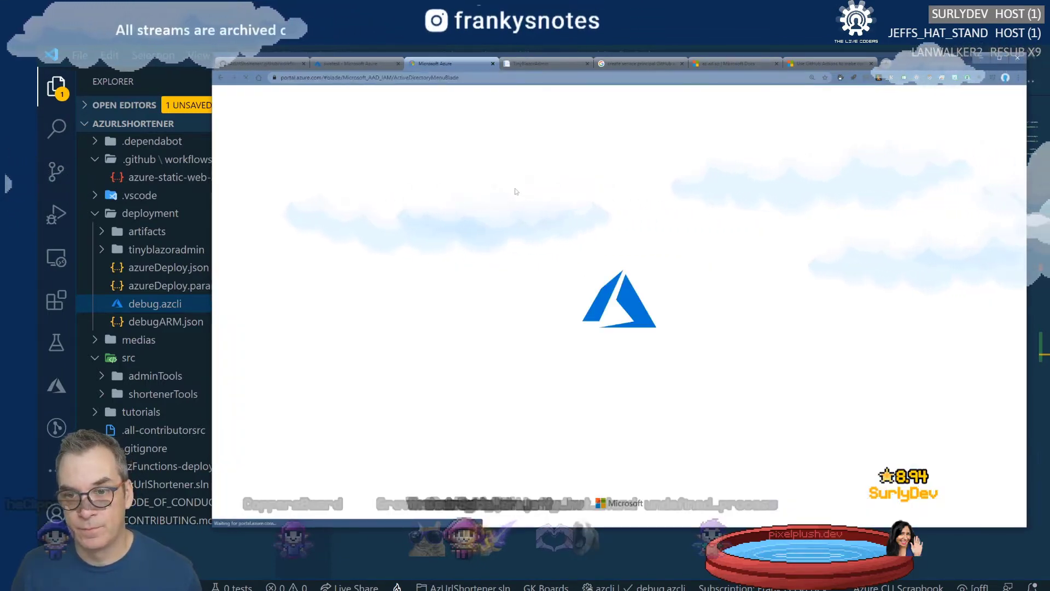
left_click(1018, 77)
left_click(994, 151)
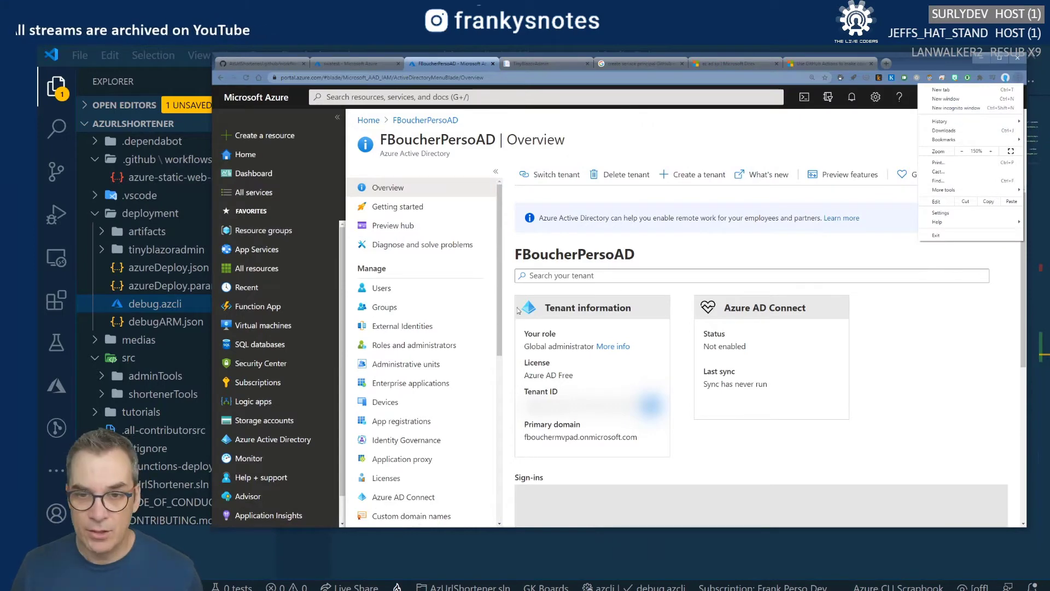
left_click_drag(944, 68, 917, 70)
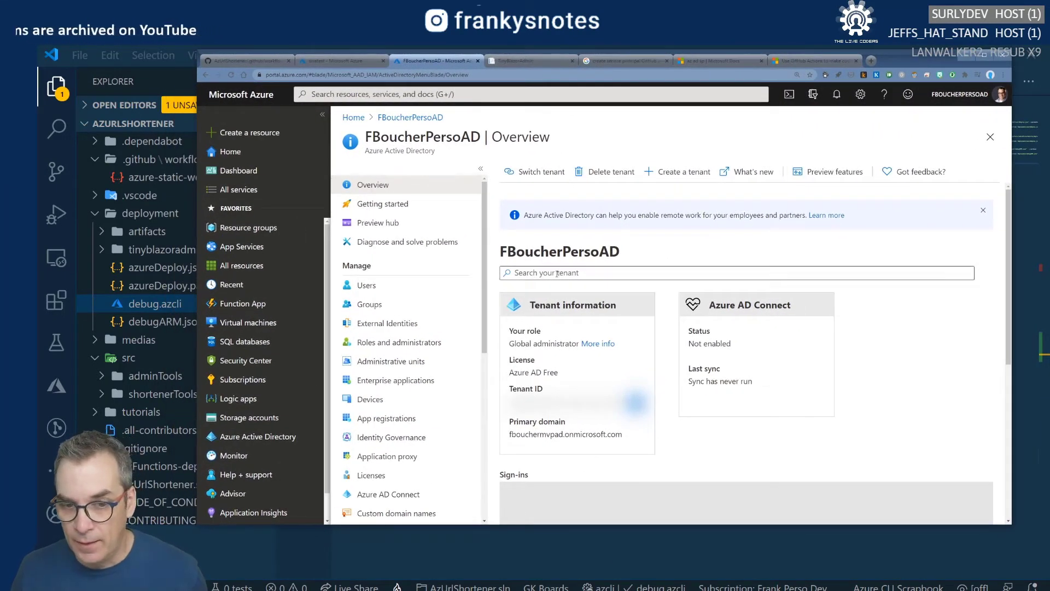
Open the directory's App registrations, look at the form for registering a new application and return to the directory overview.
scroll(425, 365, "down", 1)
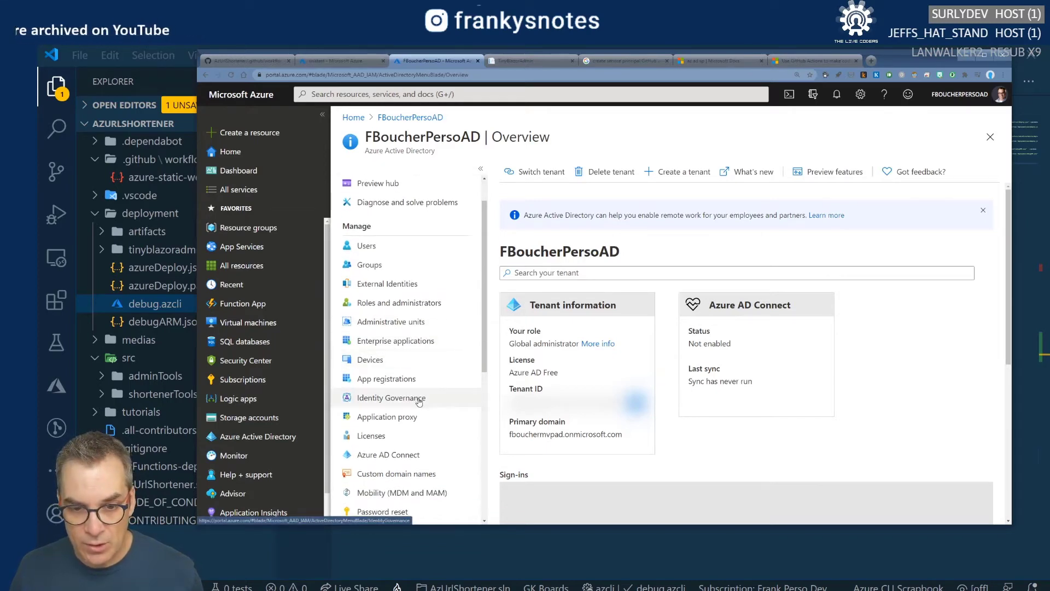
scroll(421, 408, "down", 1)
scroll(410, 389, "up", 2)
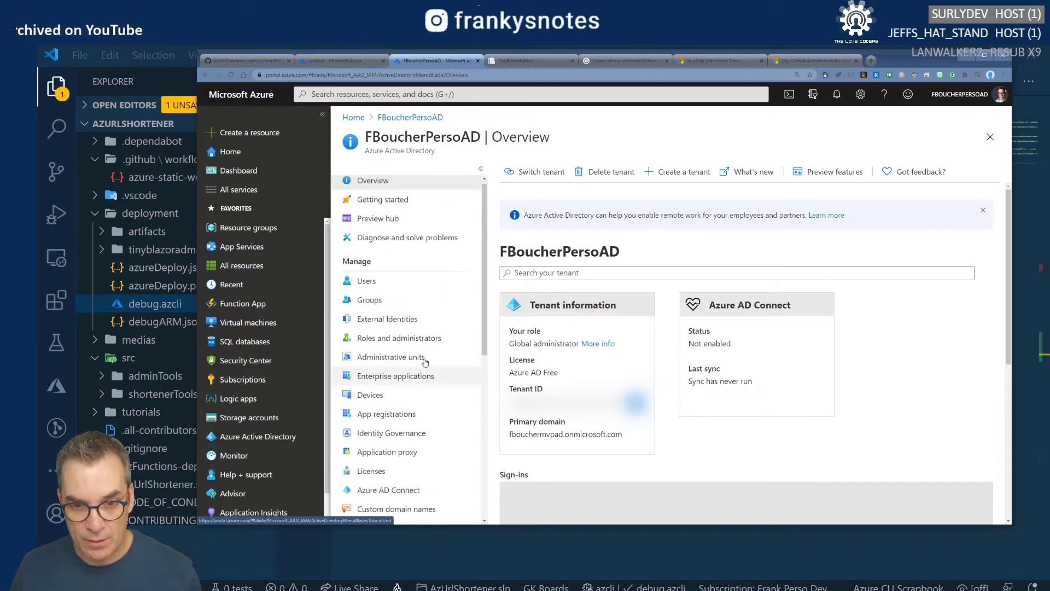
left_click(402, 421)
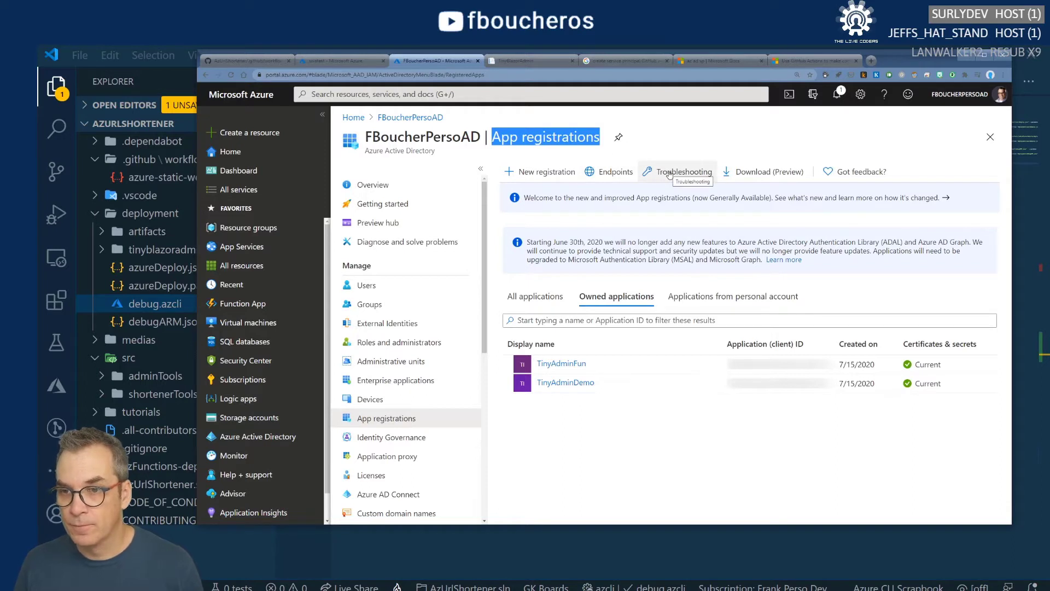
left_click(538, 173)
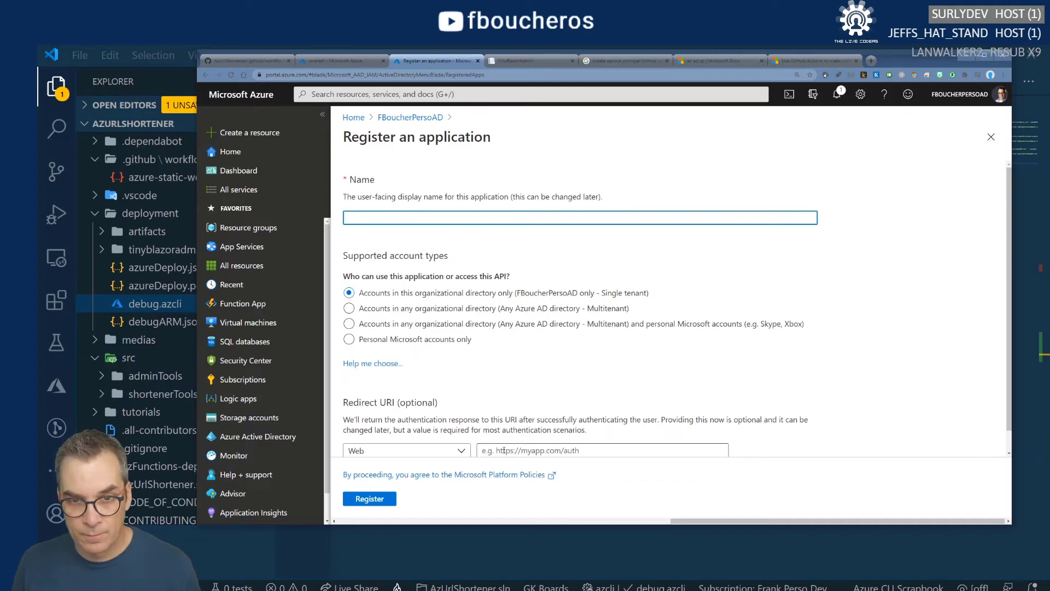
key("alt+Left")
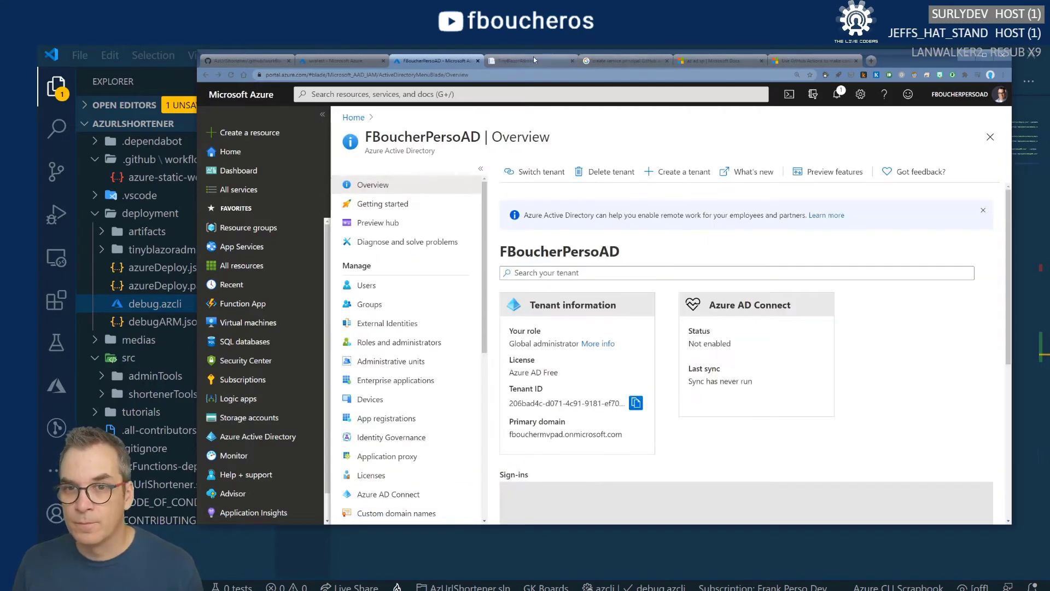
Search Google for "azure ad App registrations azure cli" in the existing search tab.
left_click(625, 60)
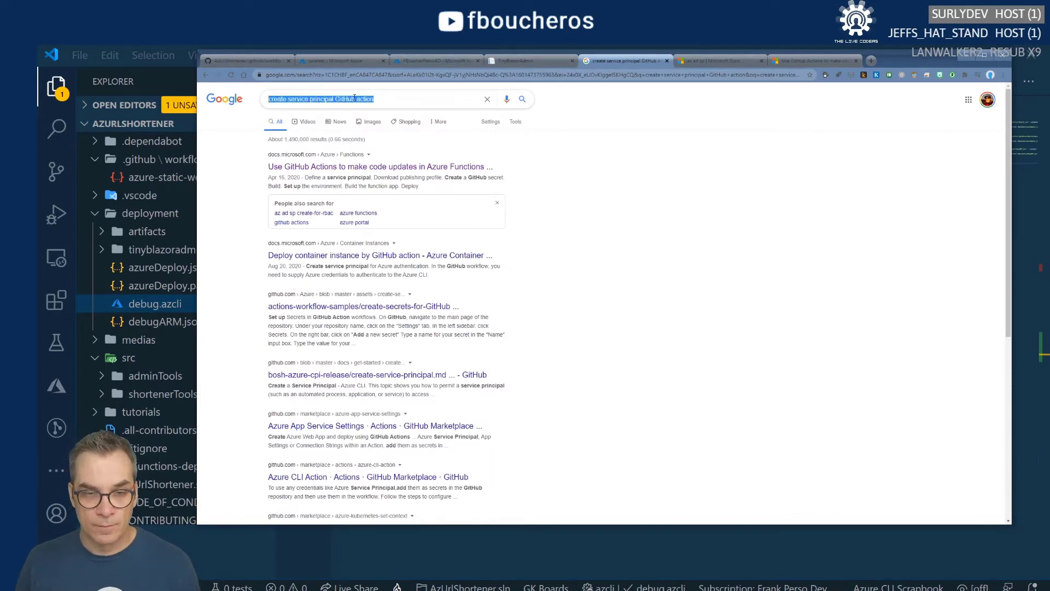
type("AD")
key("BackSpace")
key("BackSpace")
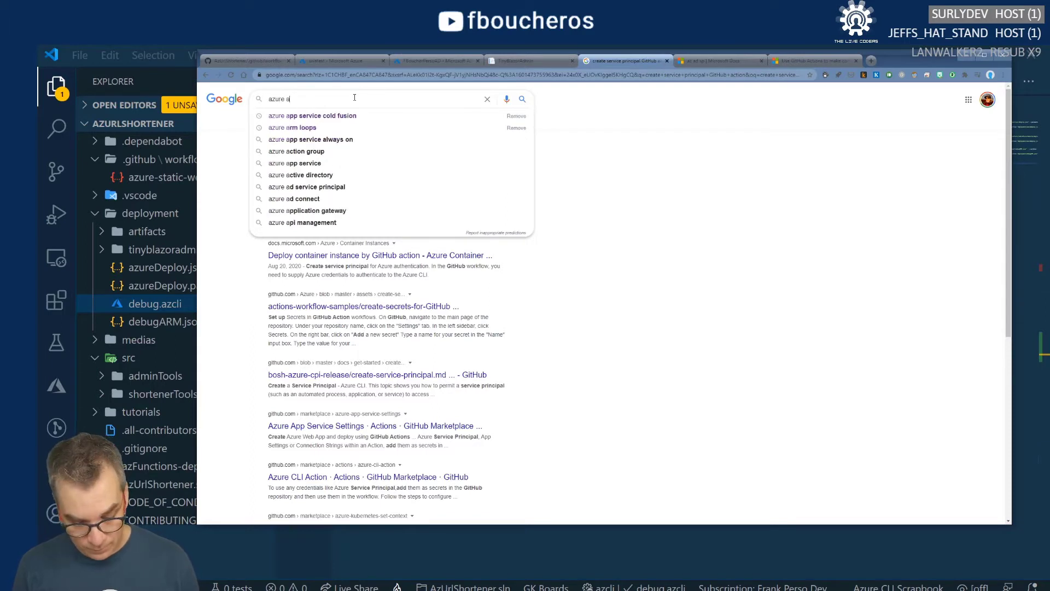
key("BackSpace")
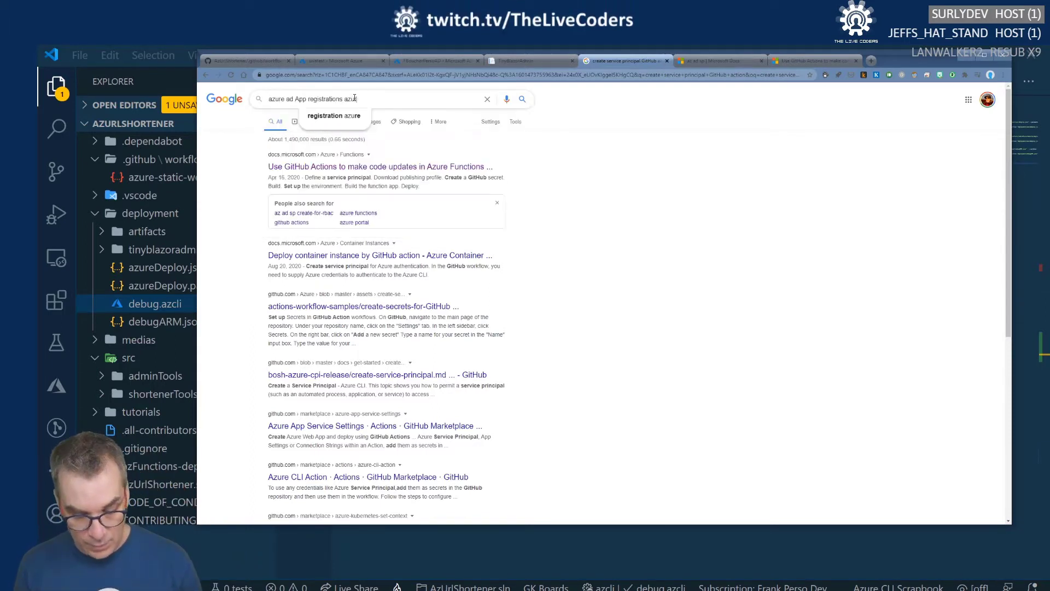
type("cli")
key("Return")
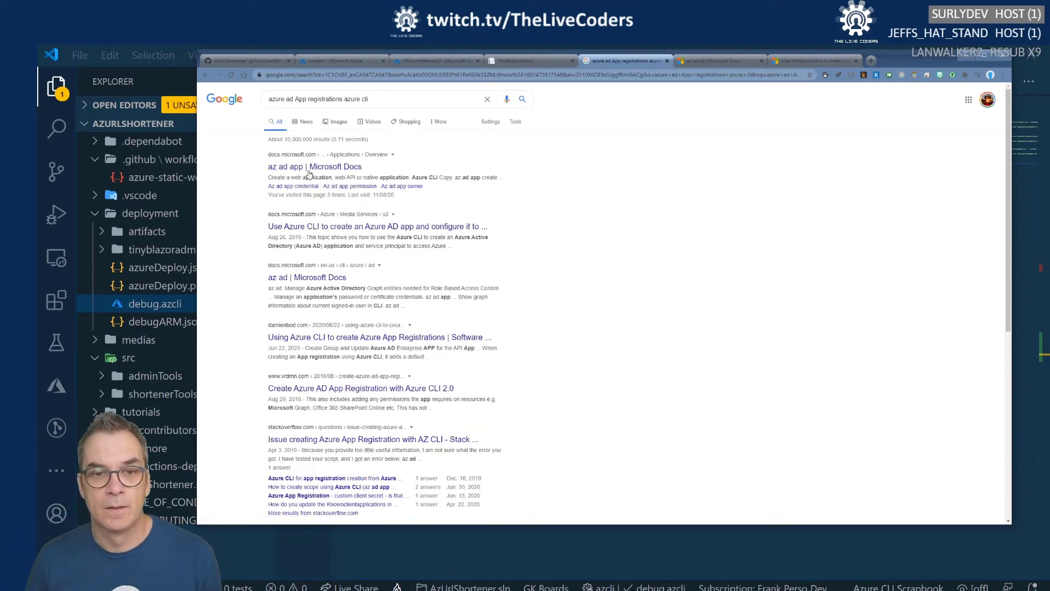
From the az ad sp reference page, open the Applications overview and look over the az ad app commands.
left_click(788, 62)
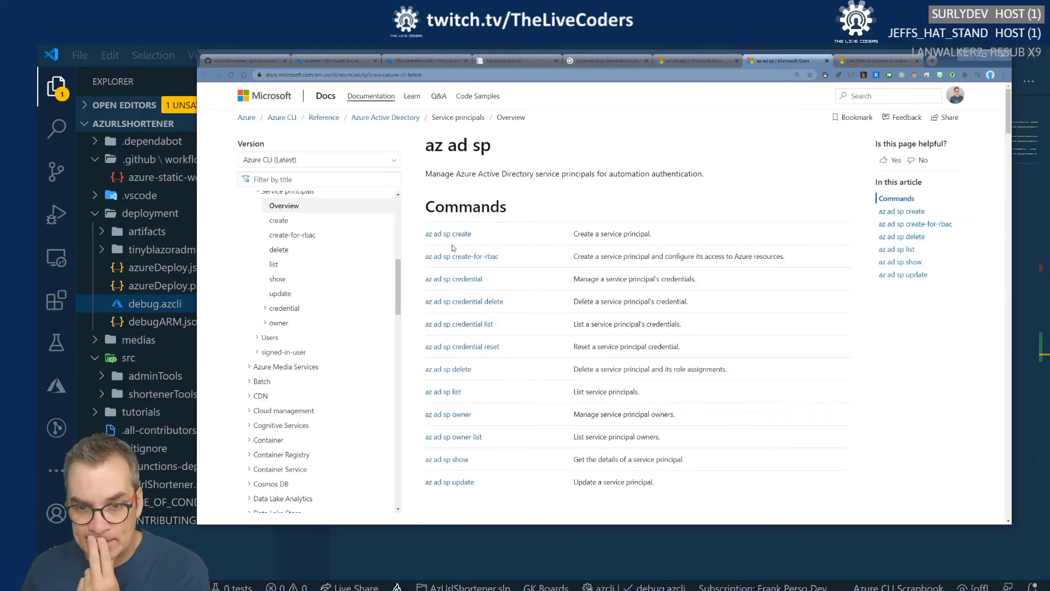
scroll(452, 257, "down", 1)
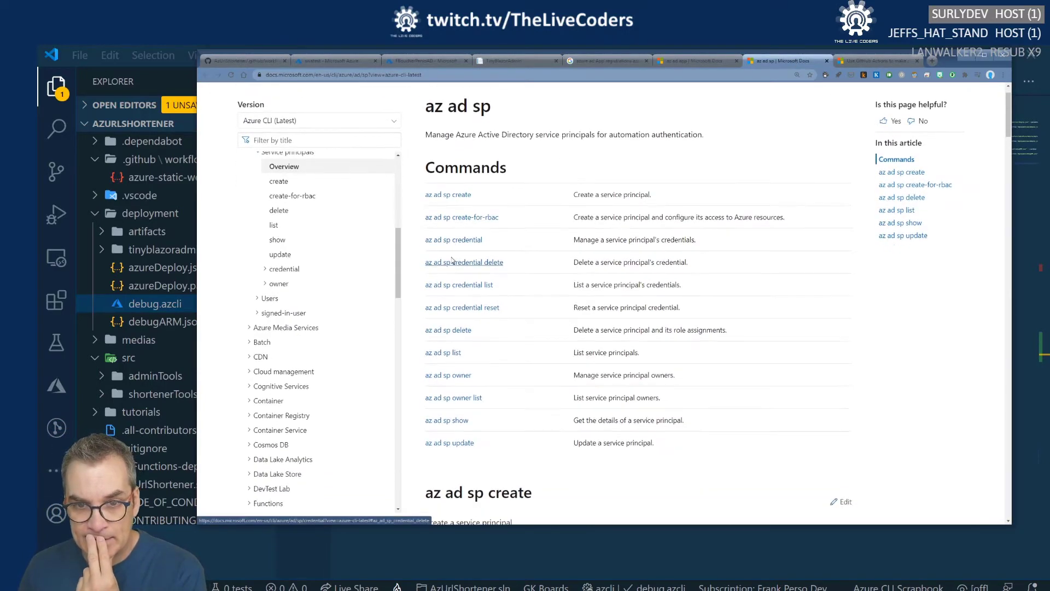
scroll(471, 257, "up", 1)
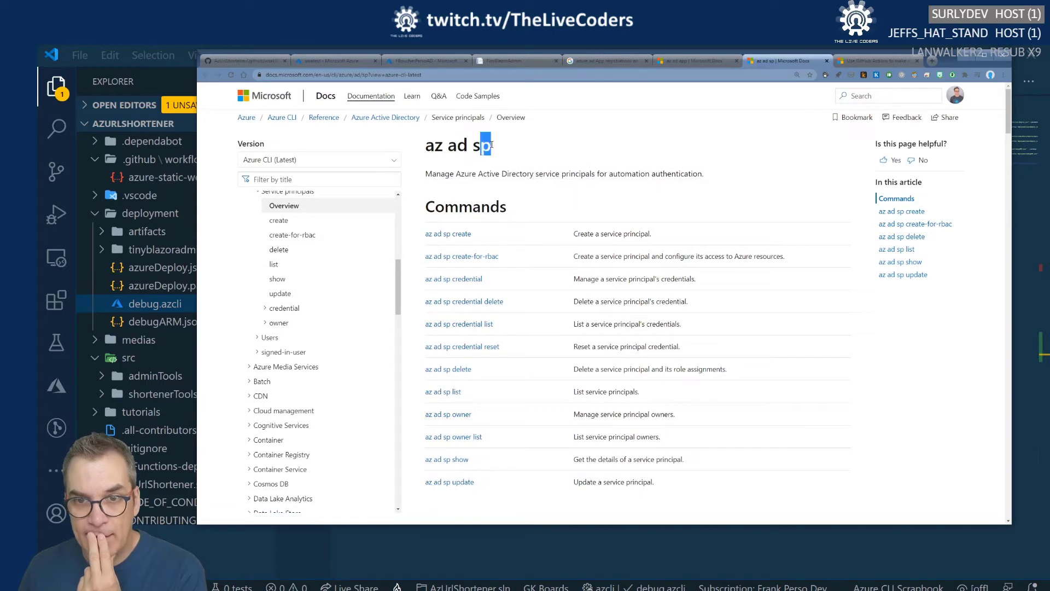
scroll(360, 244, "up", 3)
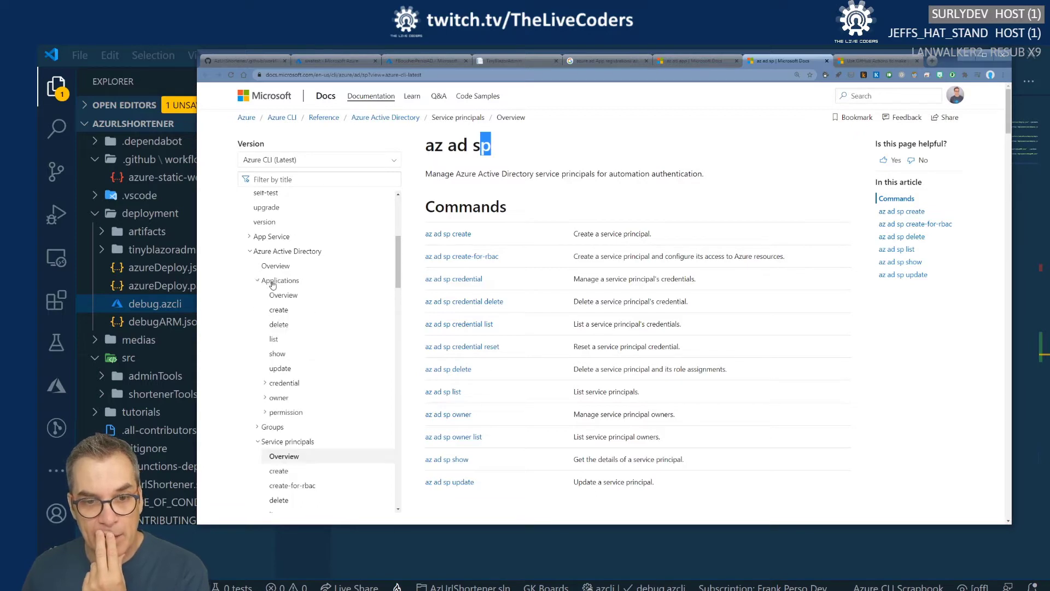
left_click(283, 296)
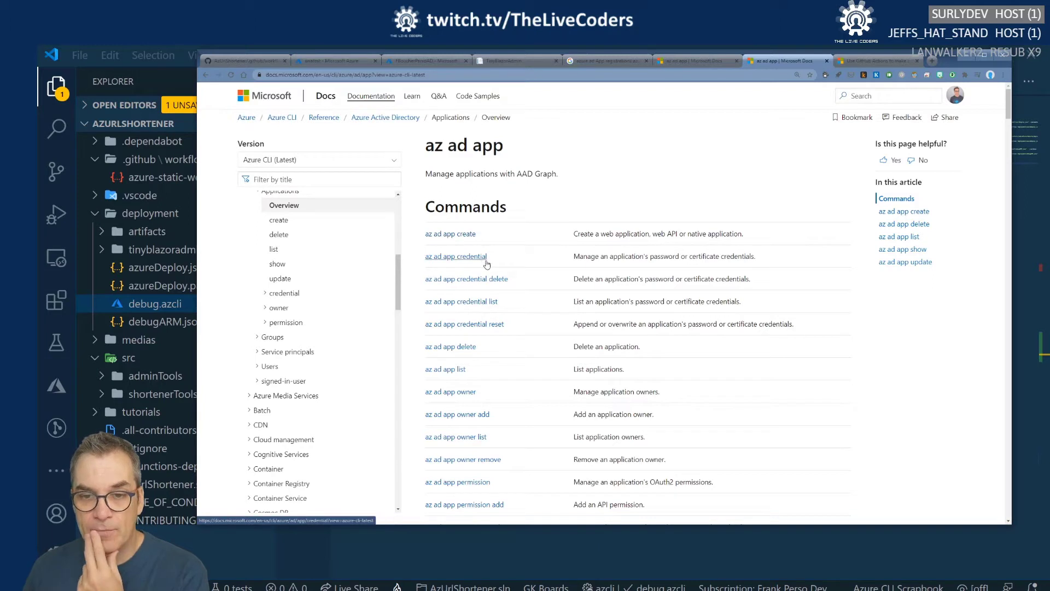
scroll(521, 325, "down", 1)
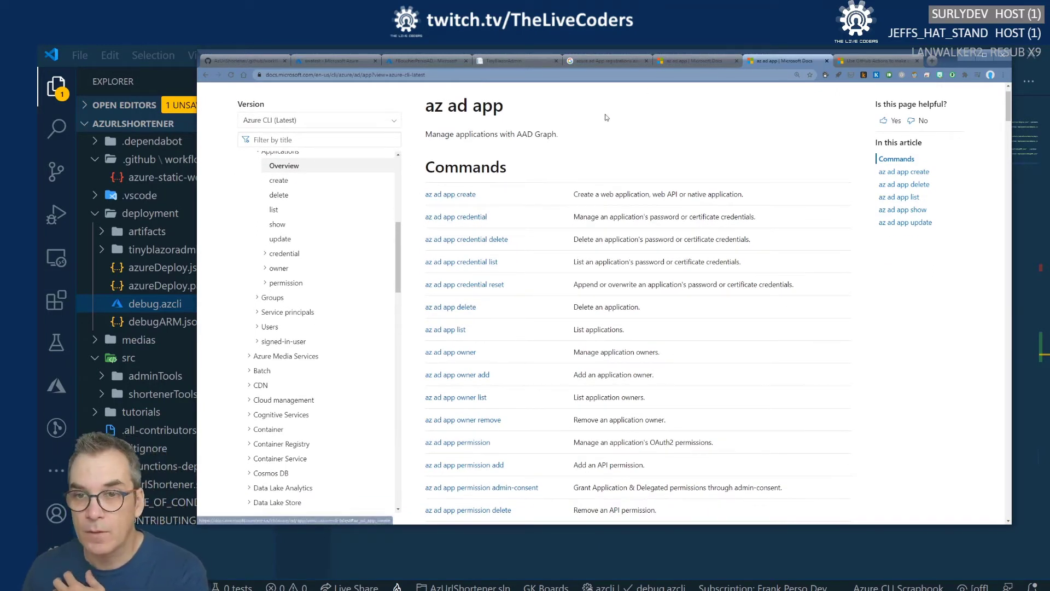
On the other az ad app reference tab, open the az ad app create section and examine its syntax, examples and parameters.
left_click(688, 63)
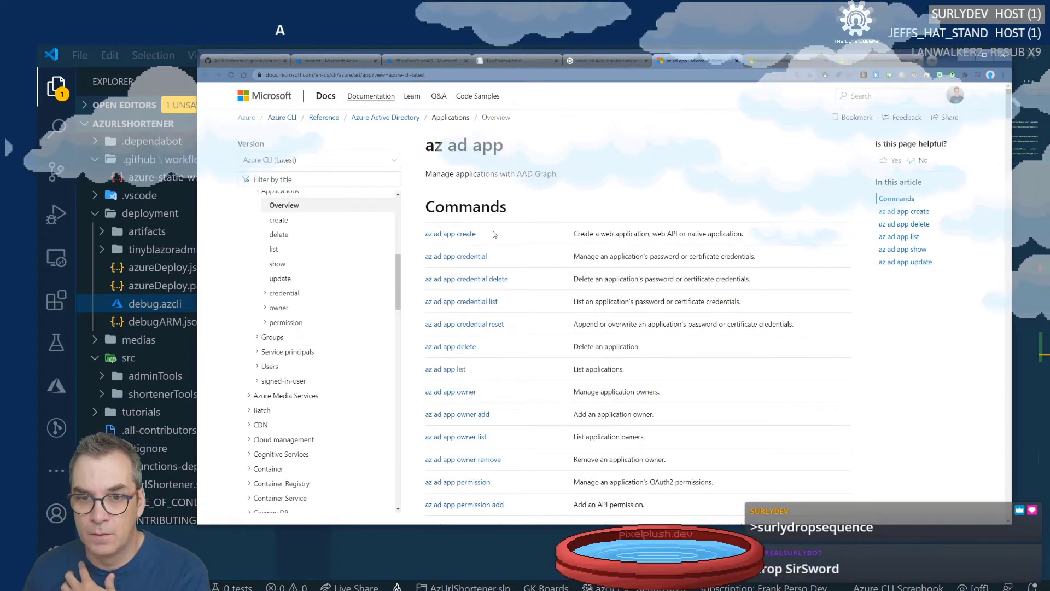
left_click(464, 235)
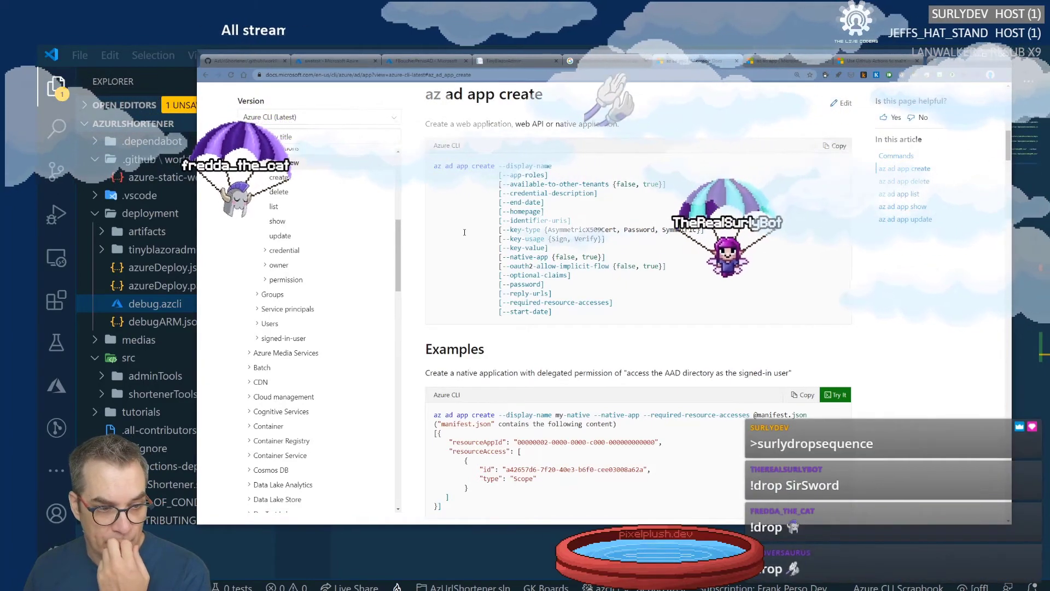
scroll(569, 252, "down", 4)
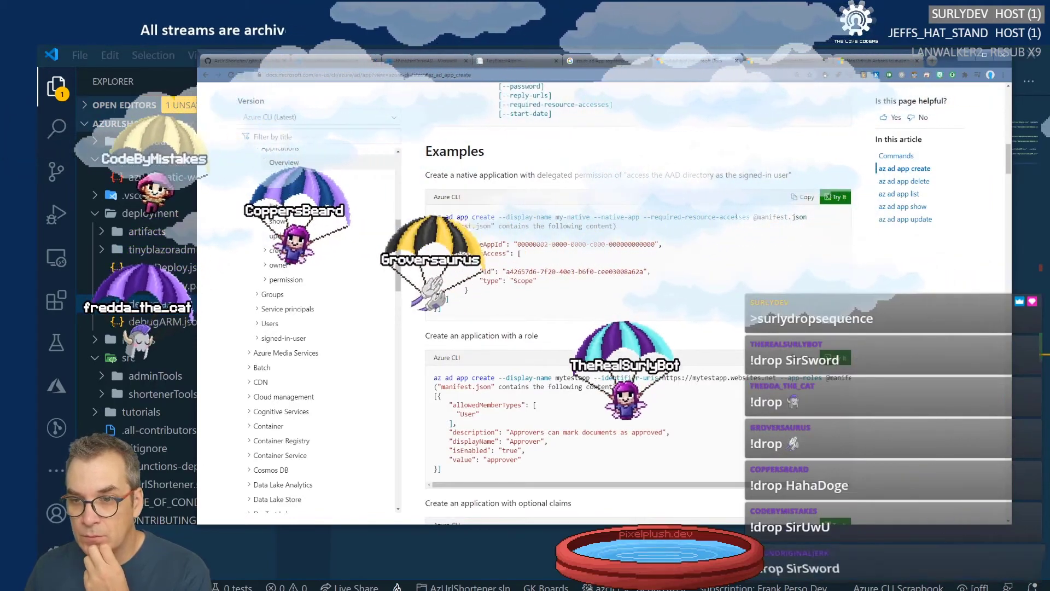
scroll(615, 217, "down", 10)
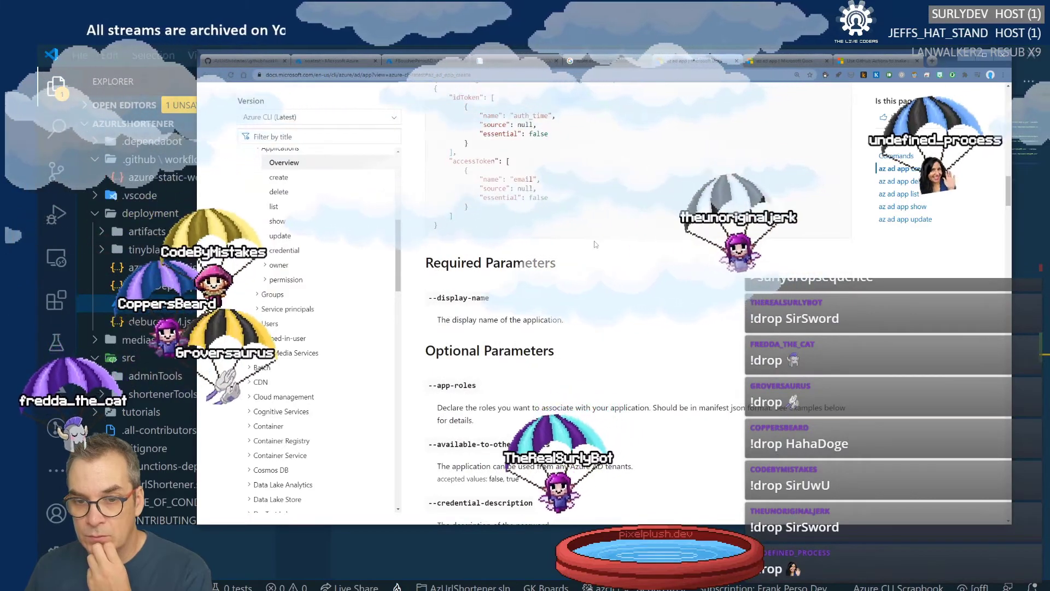
scroll(592, 246, "down", 2)
scroll(592, 246, "down", 1)
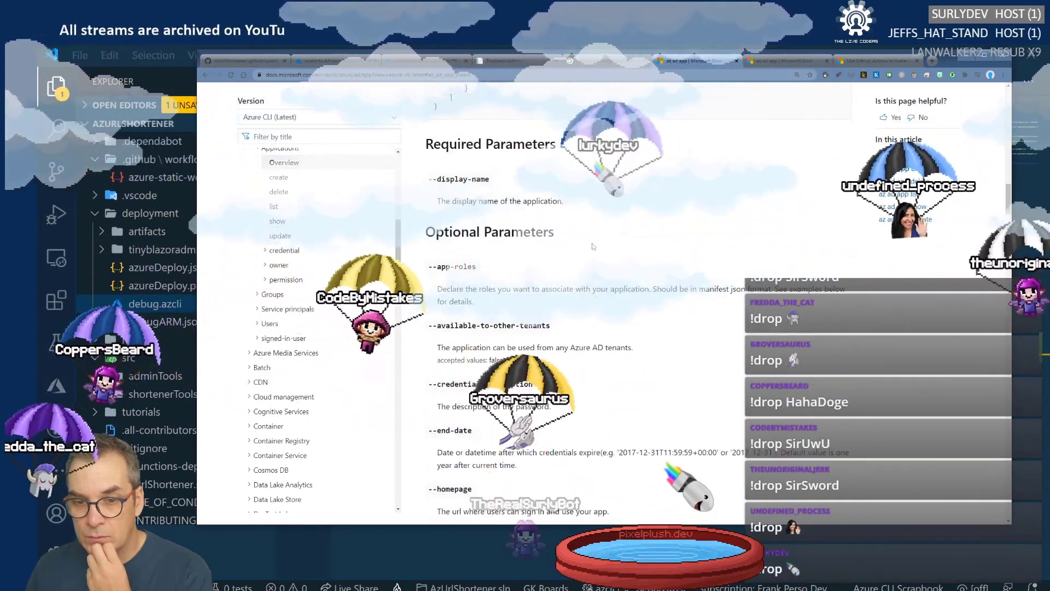
scroll(592, 247, "down", 5)
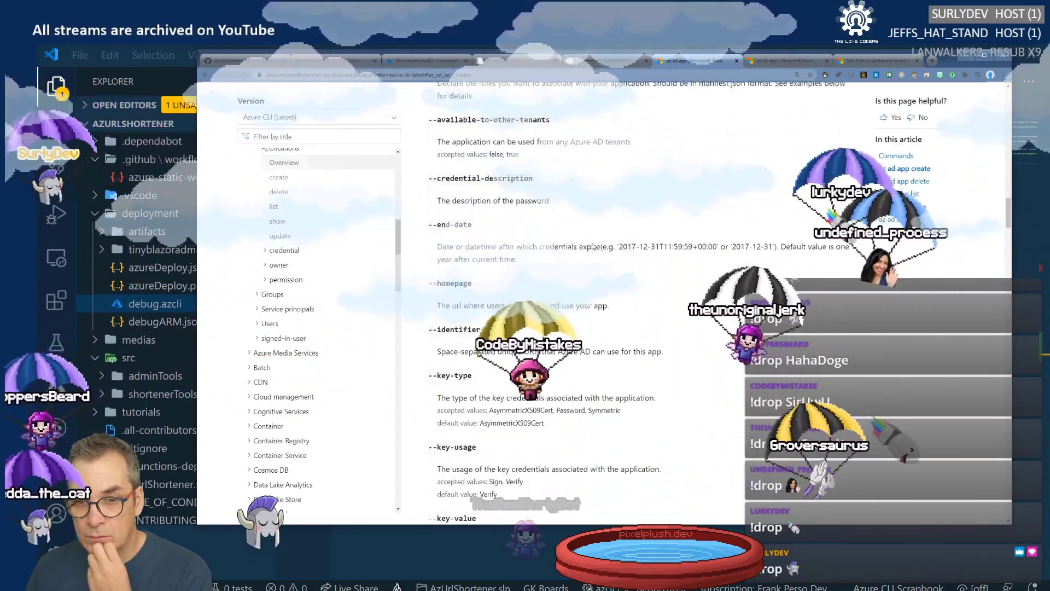
scroll(592, 246, "down", 12)
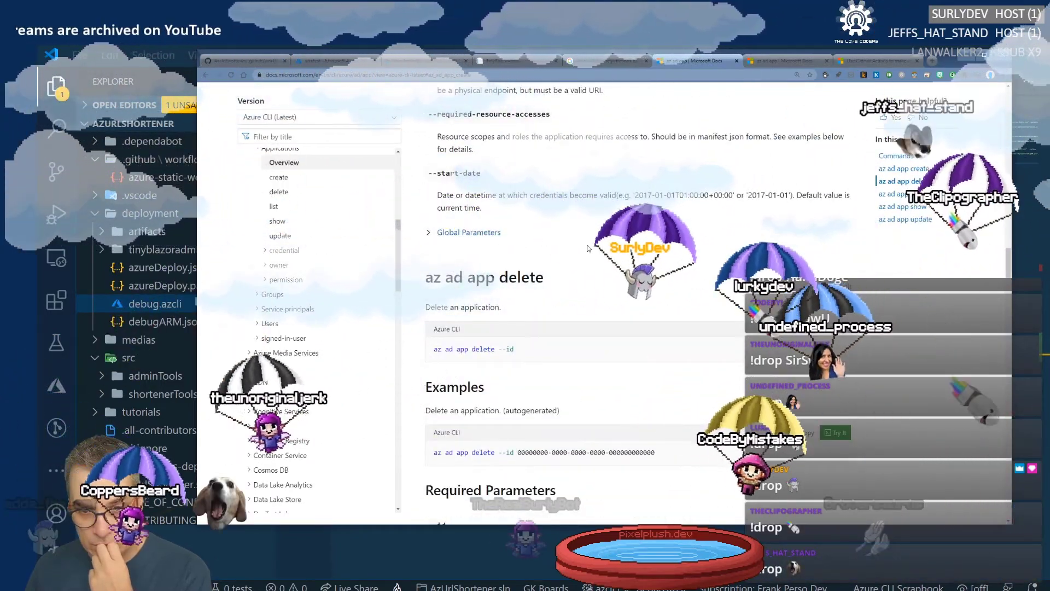
scroll(590, 247, "up", 11)
scroll(587, 249, "up", 15)
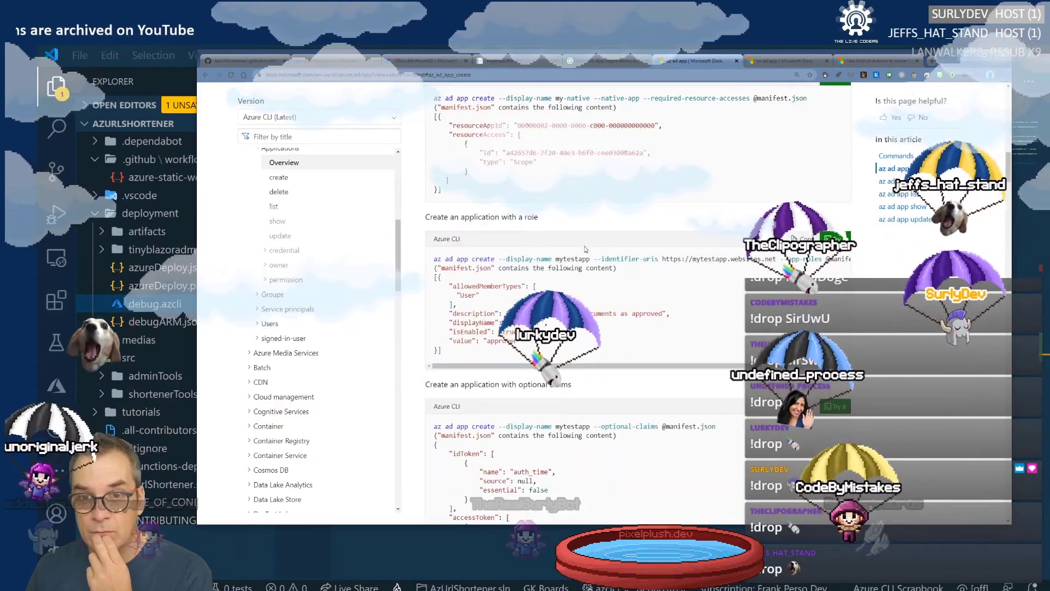
scroll(586, 249, "up", 4)
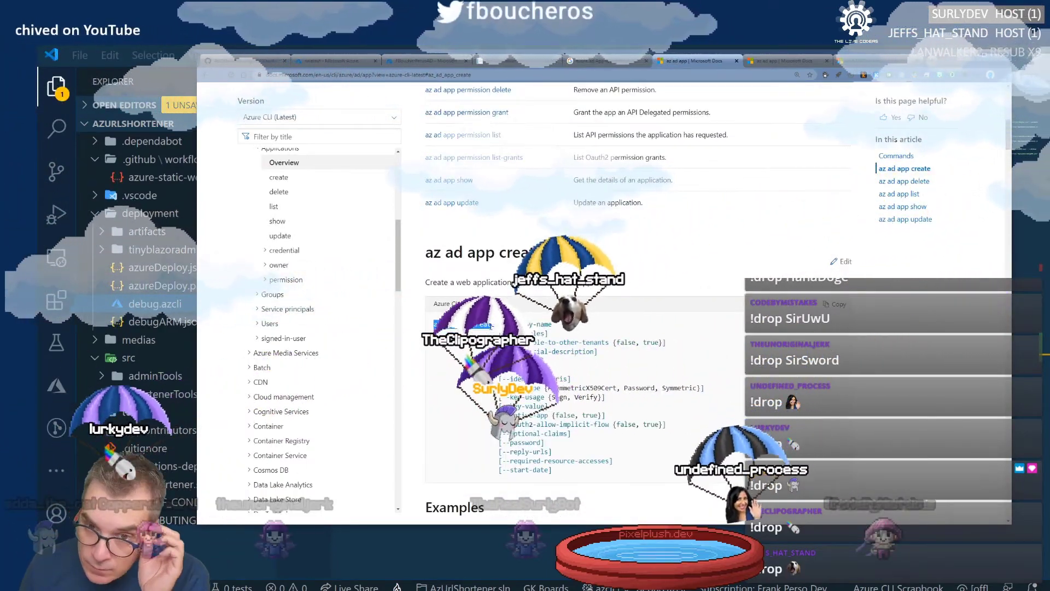
Close the duplicate az ad app tab and return to the az ad app create section.
left_click_drag(436, 324, 531, 325)
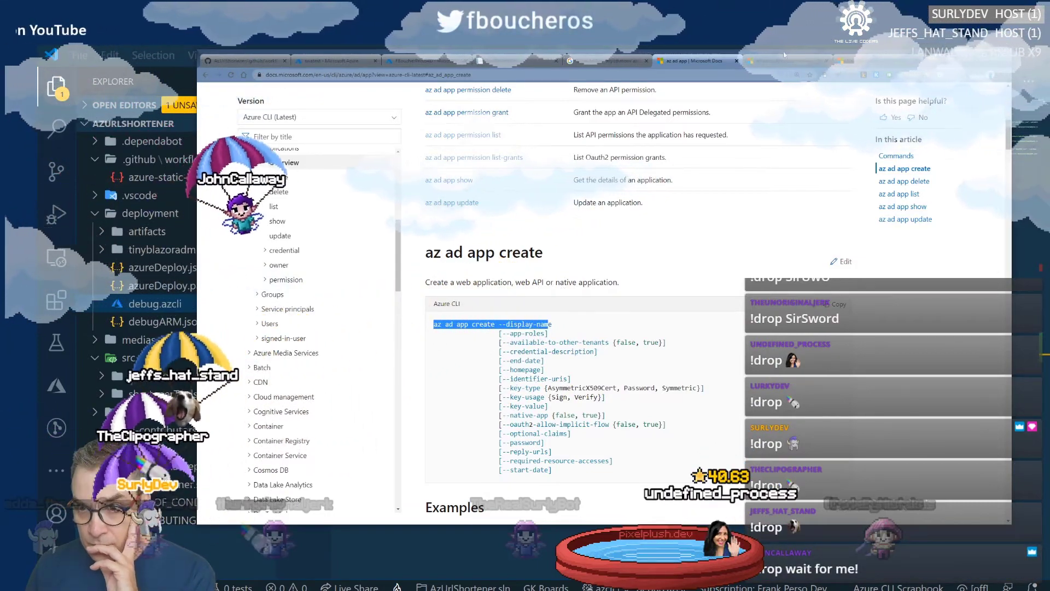
left_click(793, 60)
key("ctrl+w")
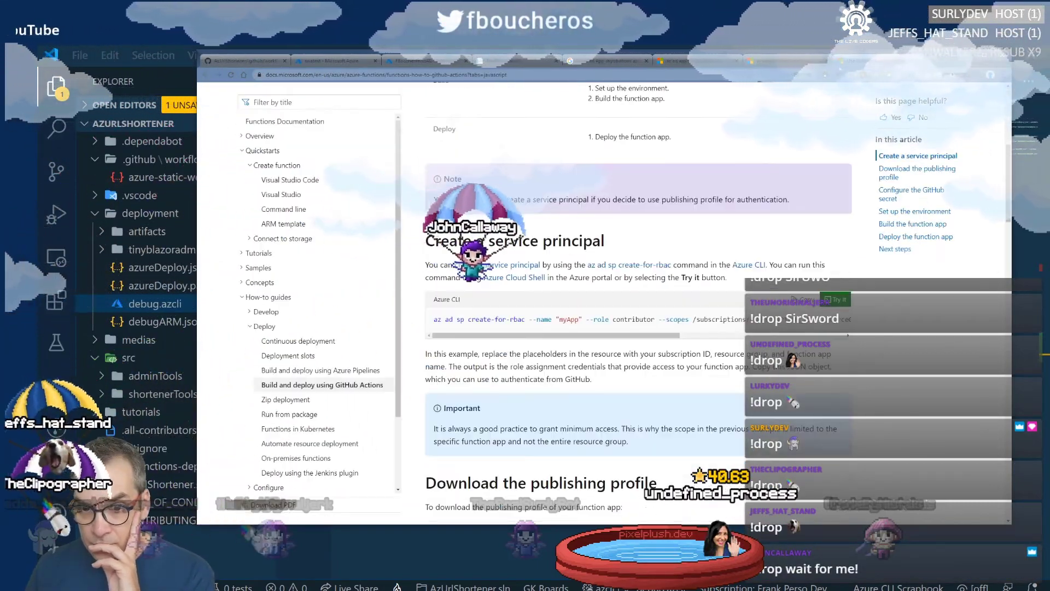
key("alt+Right")
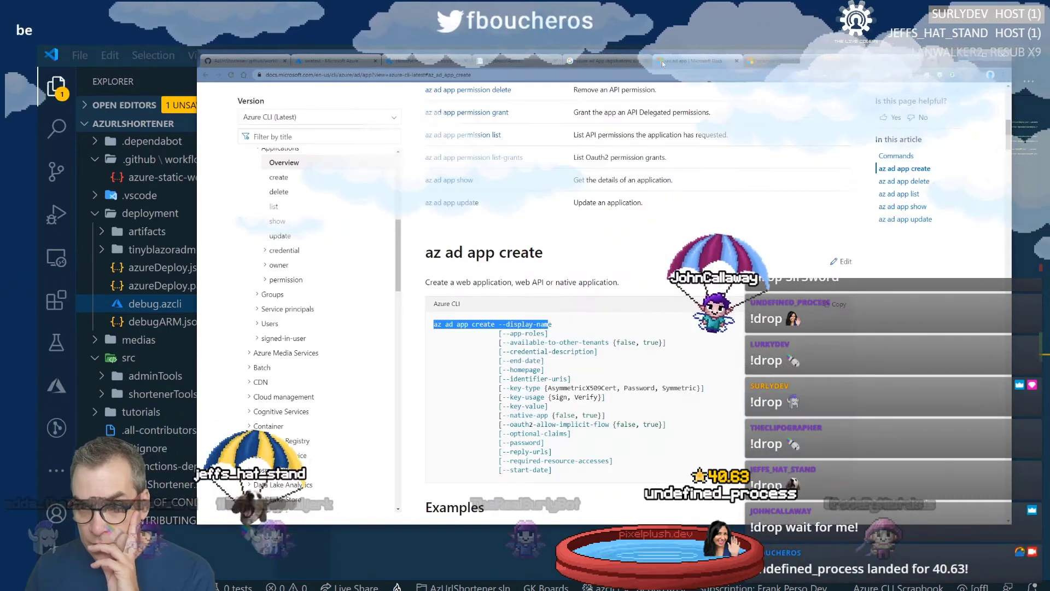
Copy "az ad app create --display-name my-native --native-app --required-resource-accesses" from the first example into the last line of debug.azcli.
left_click_drag(551, 323, 432, 326)
scroll(431, 327, "down", 4)
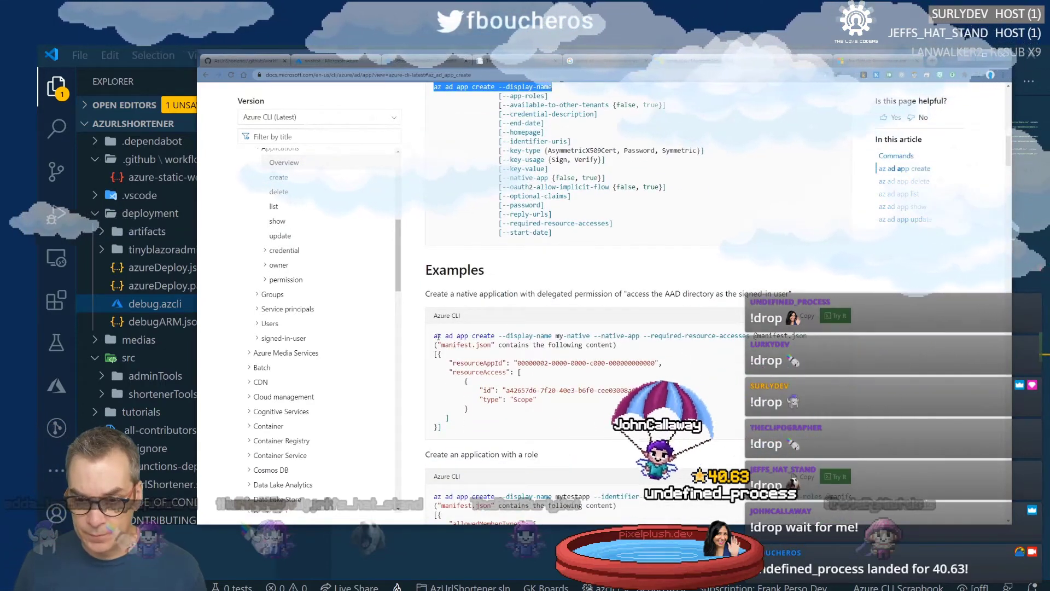
left_click(436, 336)
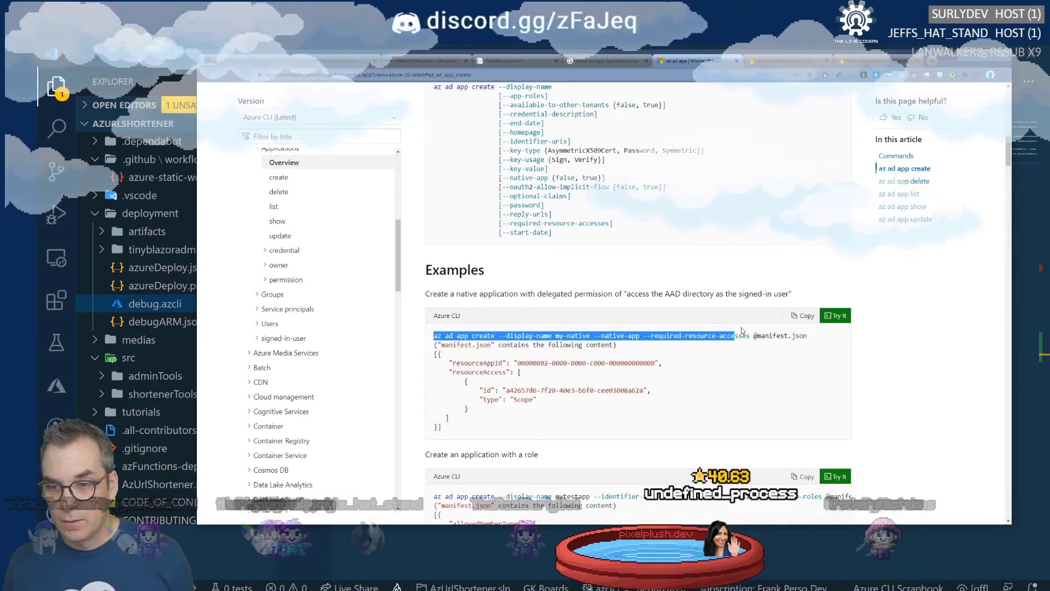
key("alt+Tab")
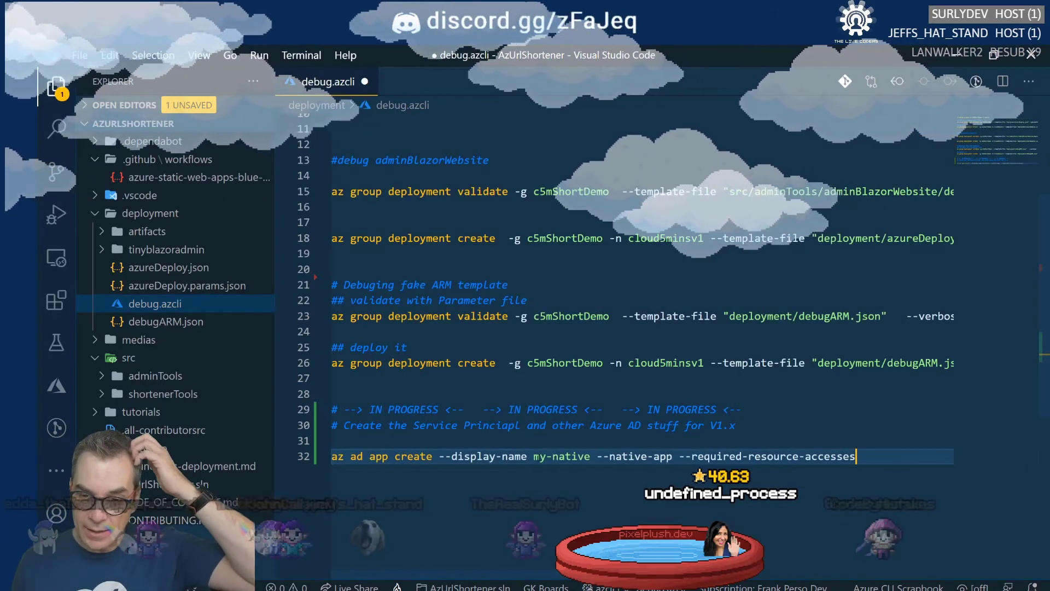
In the az ad app create line of debug.azcli, replace the display name my-native with tinyAdminDemo.
left_click_drag(533, 455, 591, 456)
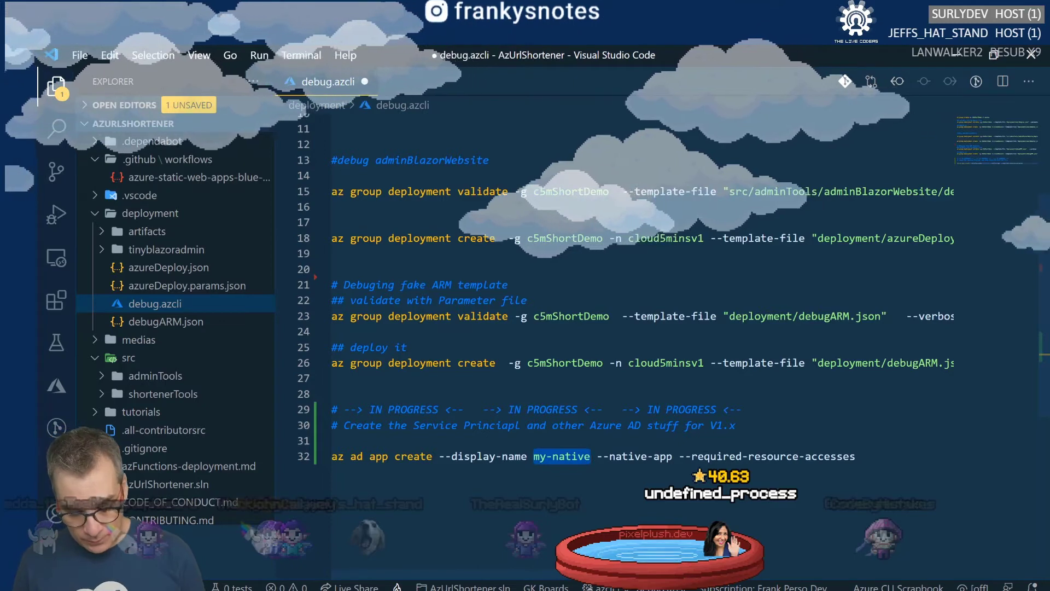
type("ti")
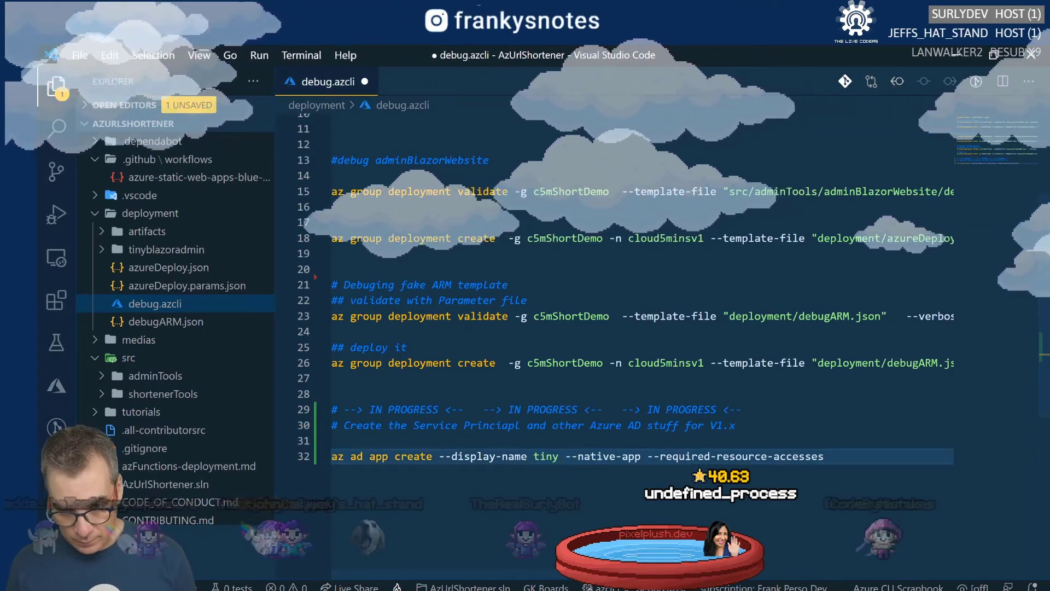
type("ny")
type("adm")
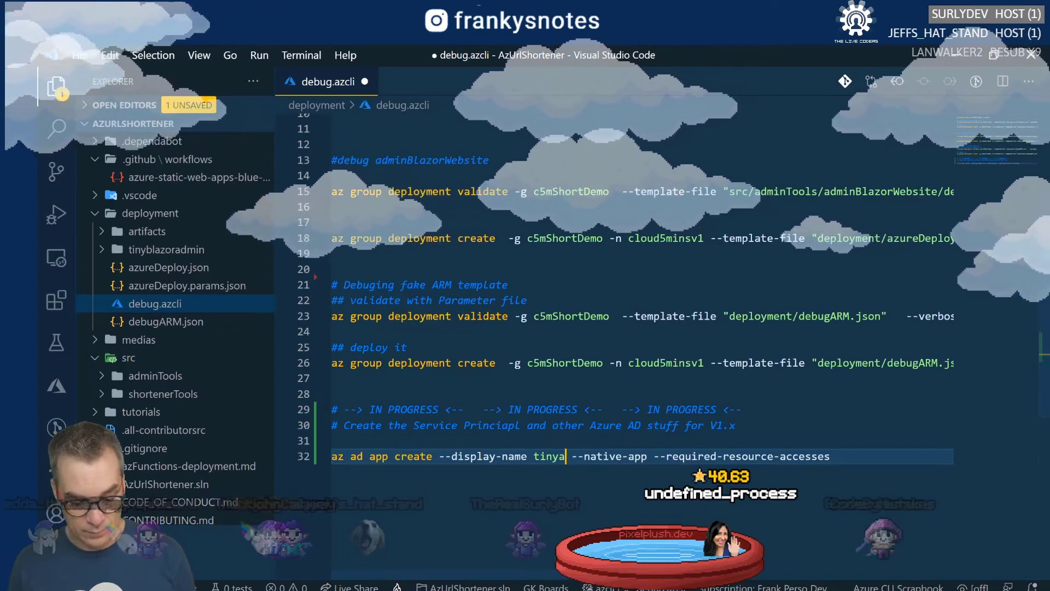
type("in")
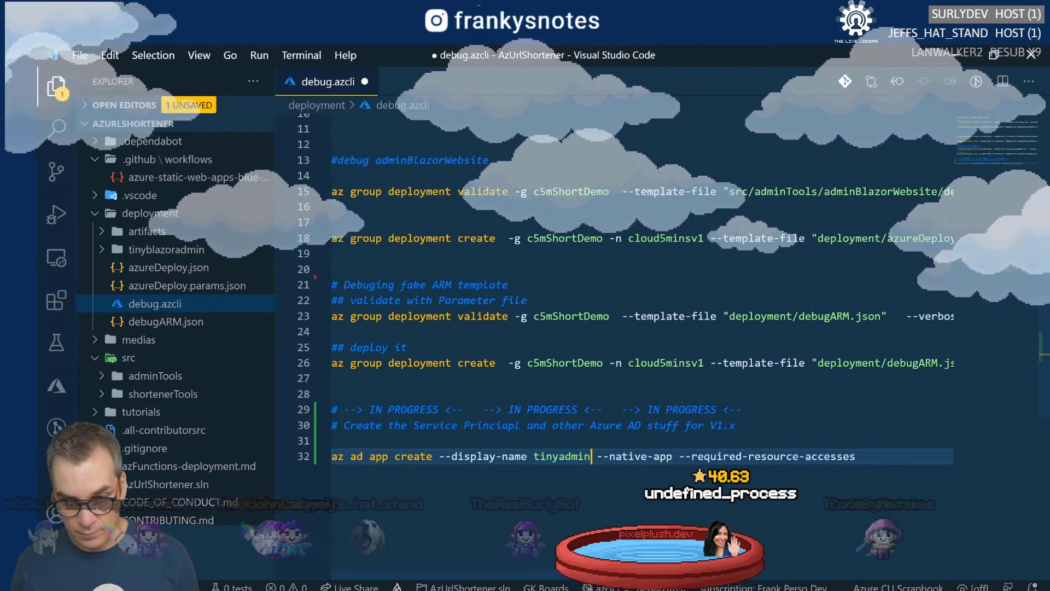
key("BackSpace")
key("BackSpace")
key("BackSpace")
key("BackSpace")
type("Admion")
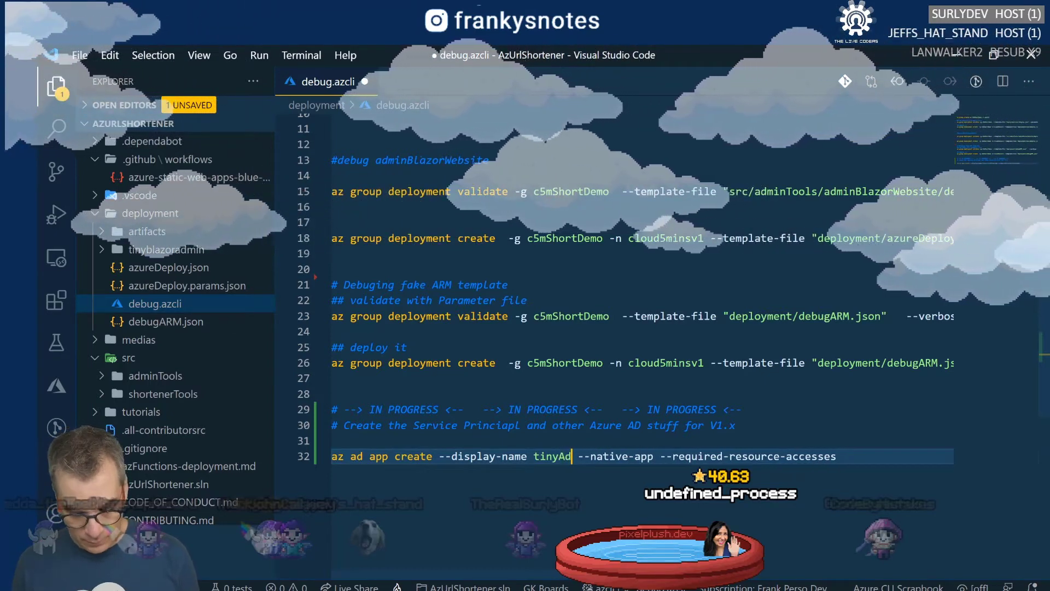
key("BackSpace")
key("BackSpace")
type("n")
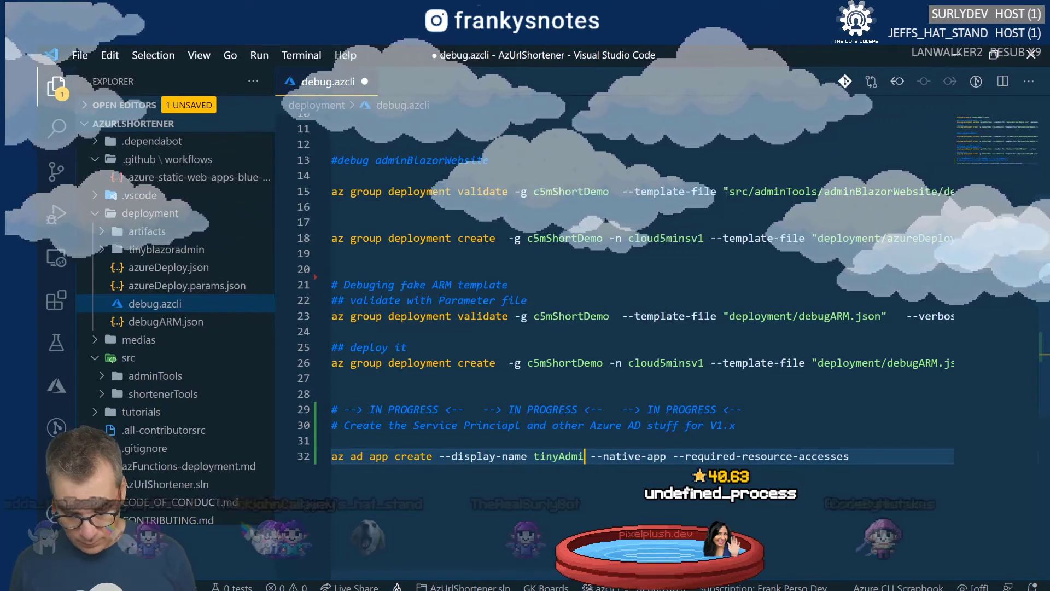
type("Demo")
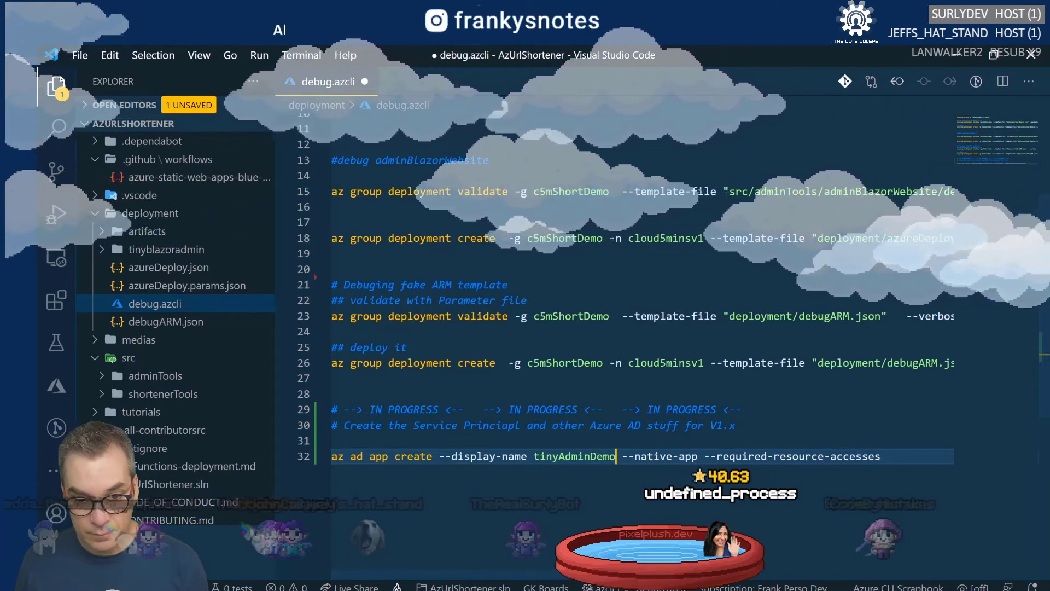
Switch to the Azure portal in the browser and open the directory's App registrations to check the existing application names.
key("alt+Tab")
left_click(424, 60)
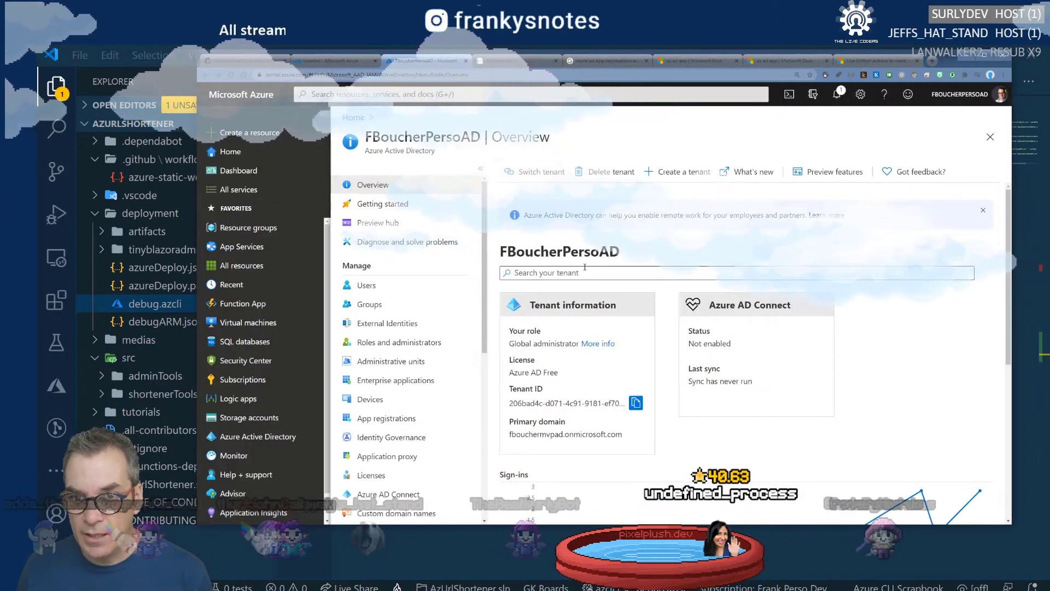
left_click(509, 62)
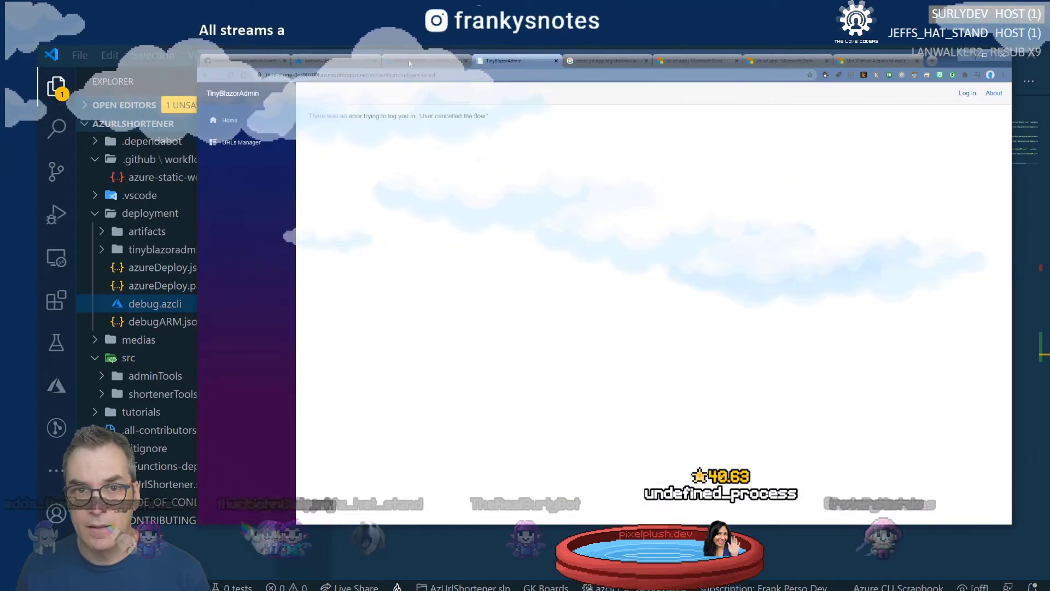
left_click(333, 61)
left_click(424, 61)
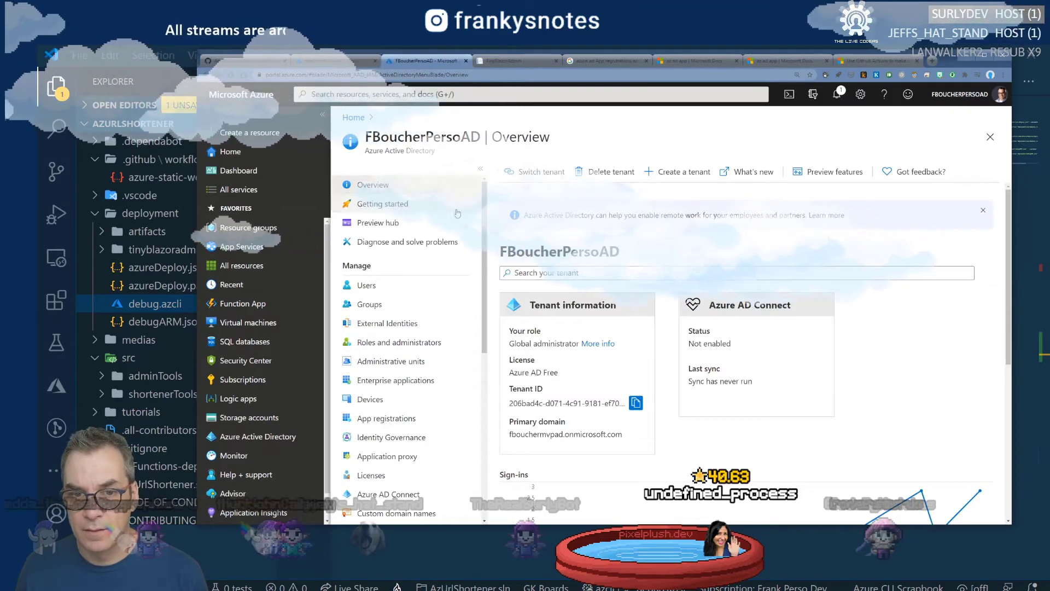
left_click(386, 418)
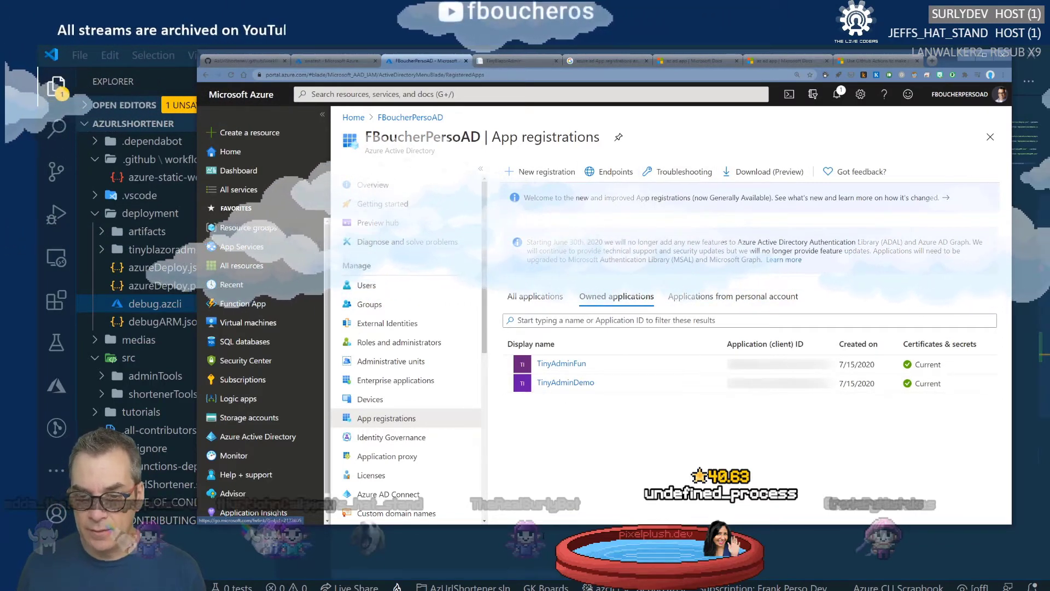
Back in debug.azcli in Visual Studio Code, change the app's display name to TinyAdminTestUI, with a capital T.
key("alt+Tab")
left_click(617, 456)
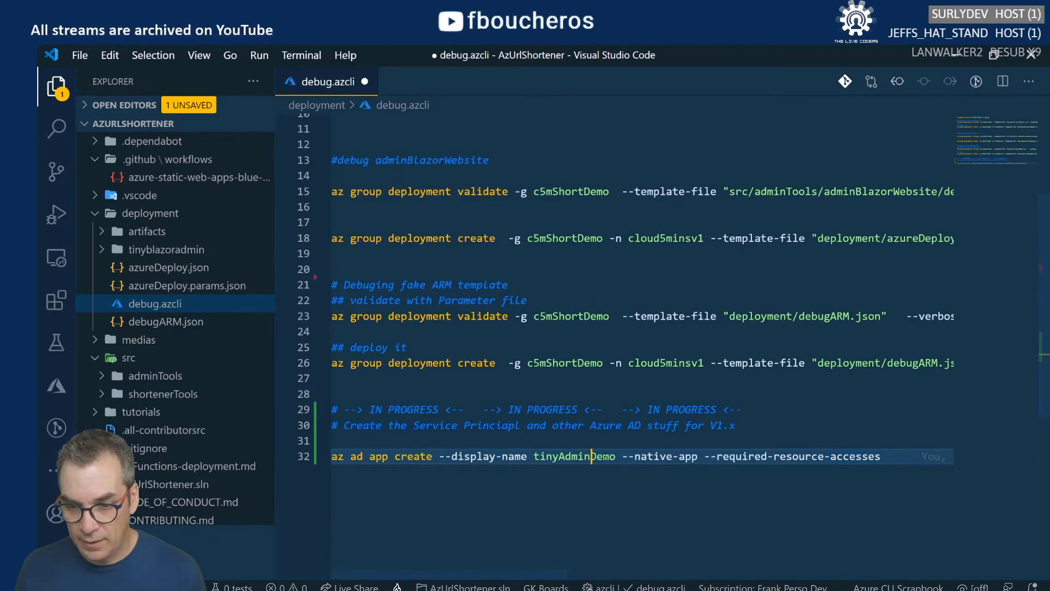
type("Test")
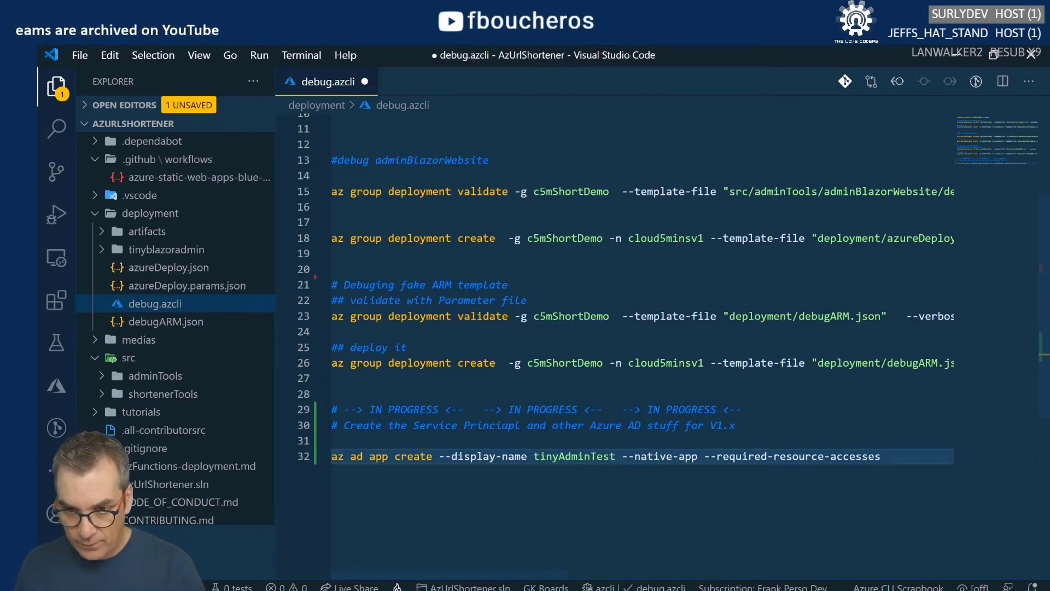
key("ctrl+Left")
key("shift+Right")
key("ctrl+shift+Right")
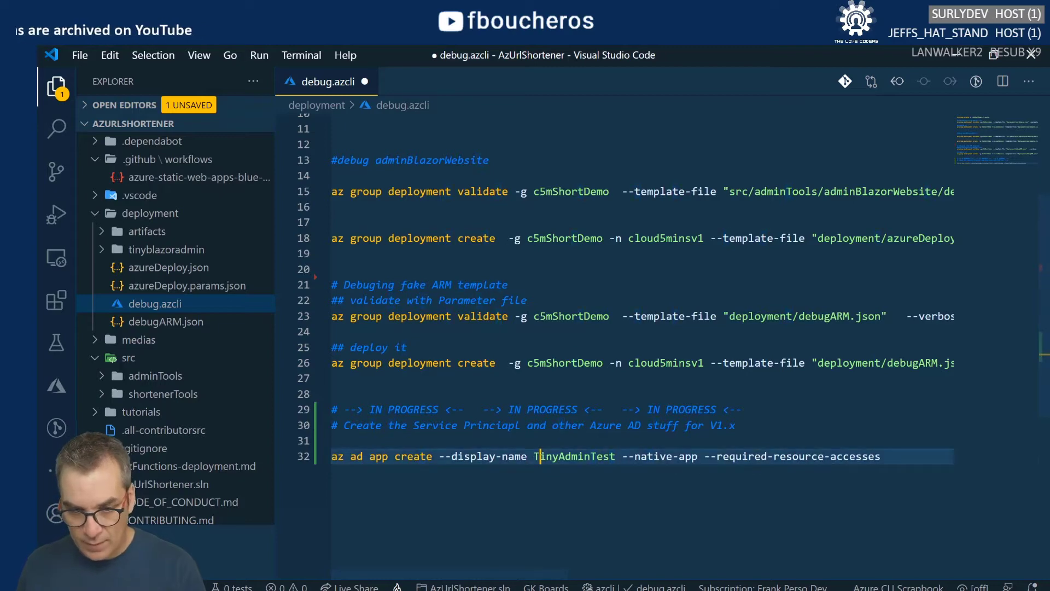
key("alt+Tab")
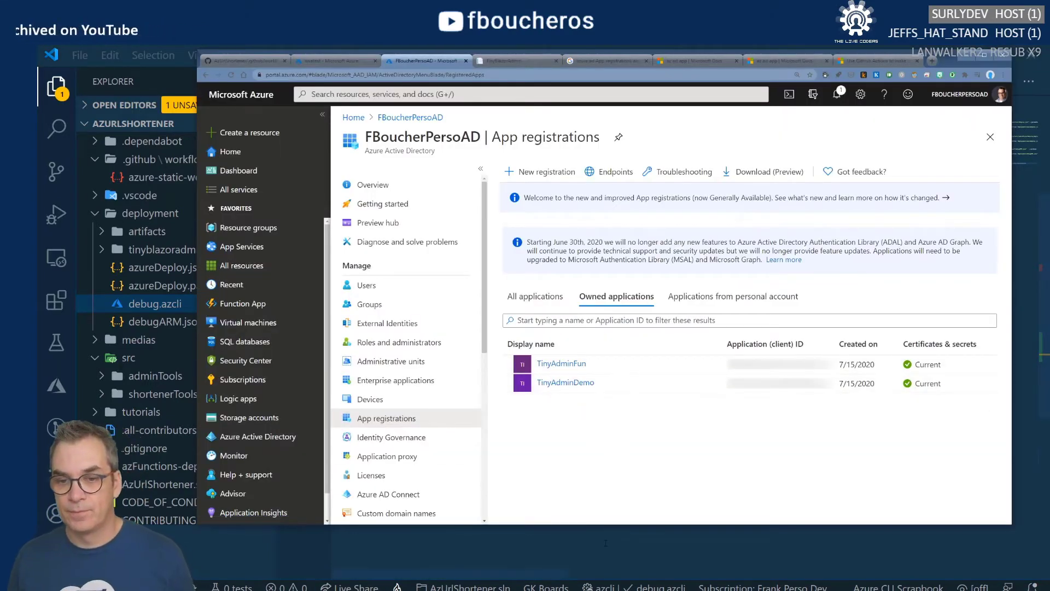
key("alt+Tab")
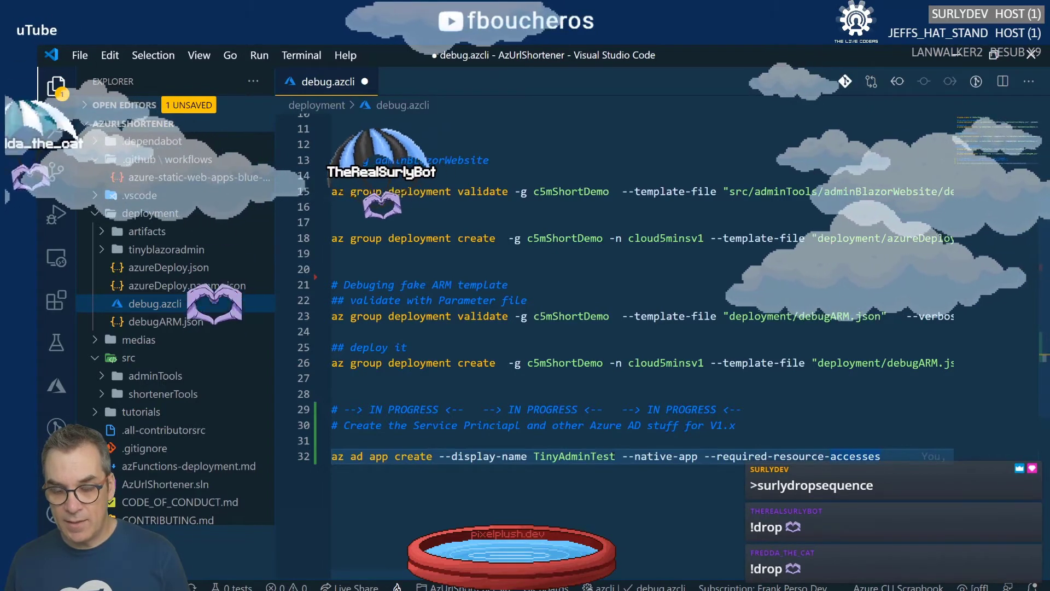
left_click(624, 458)
type("UI")
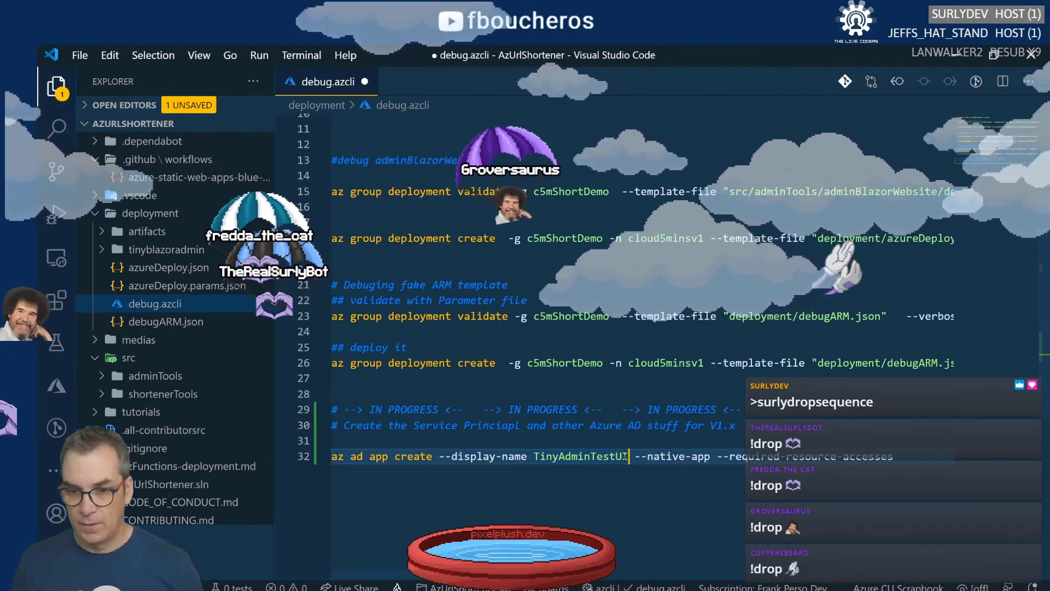
Open the TinyAdminDemo app registration in the Azure portal and examine its overview and essentials.
key("alt+Tab")
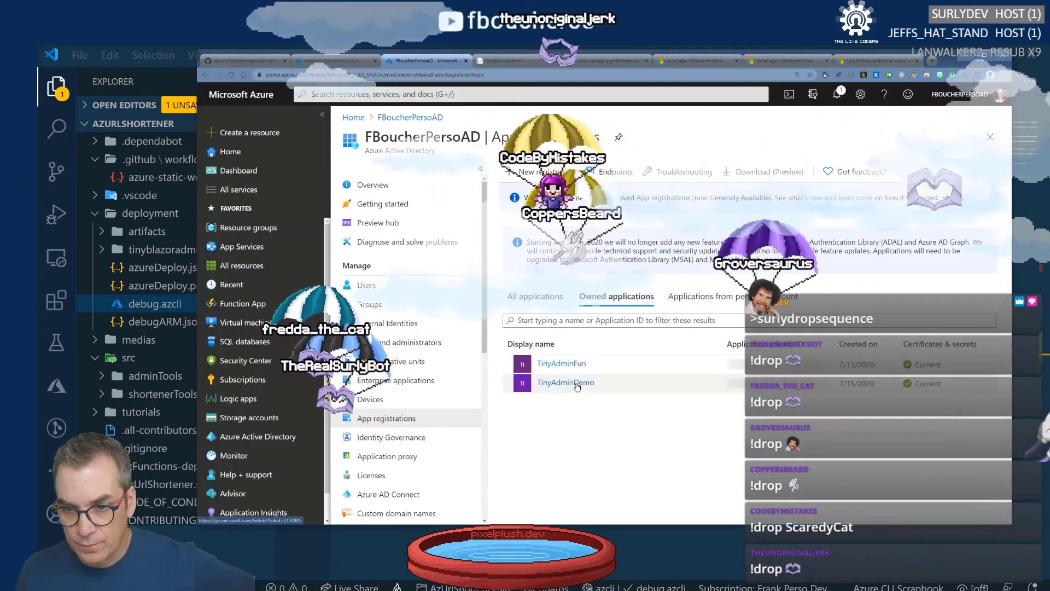
left_click(577, 387)
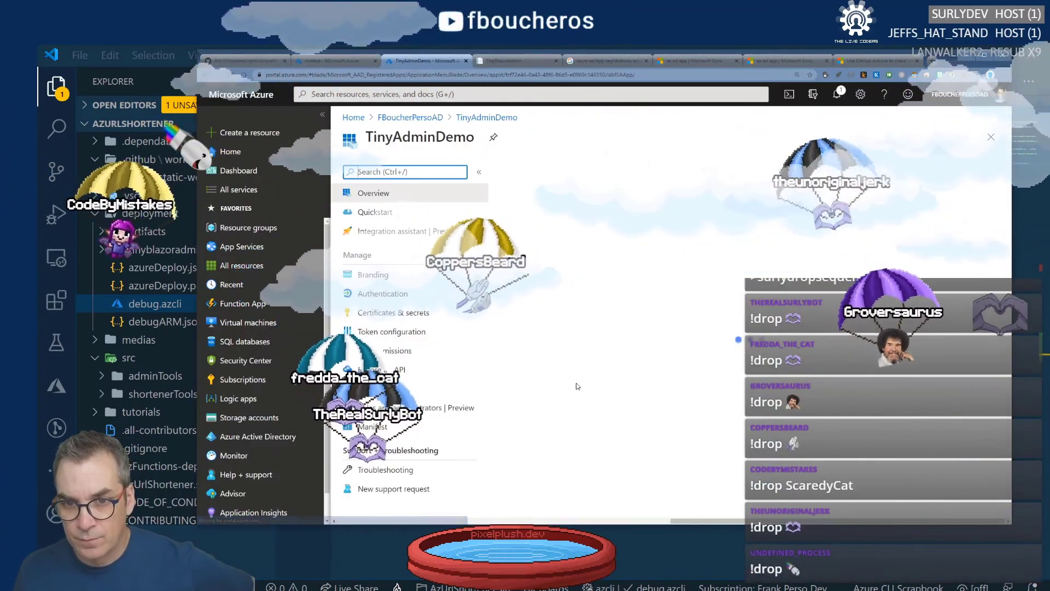
scroll(522, 281, "down", 2)
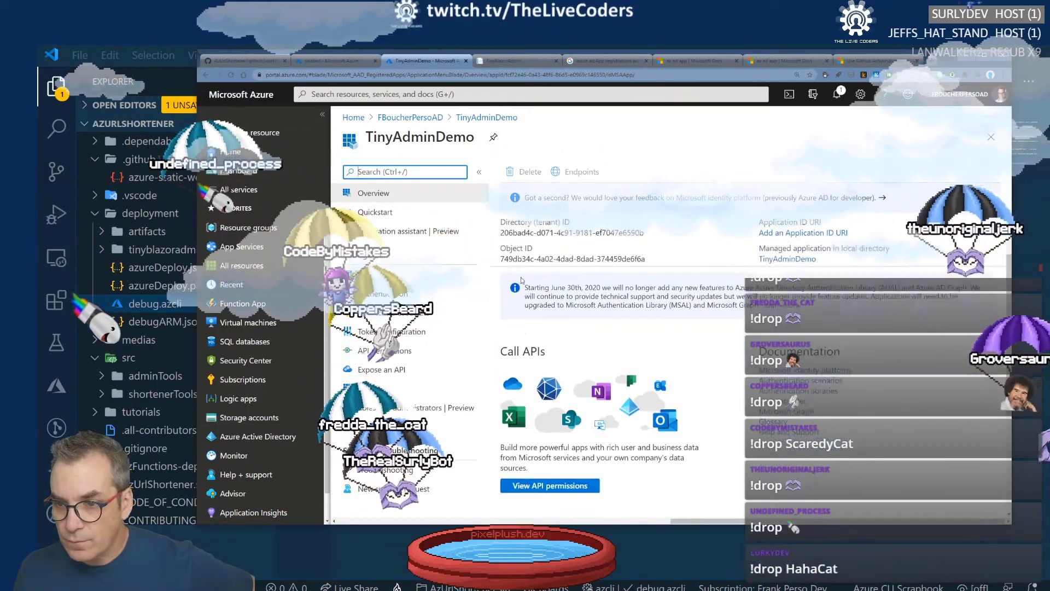
scroll(598, 359, "up", 1)
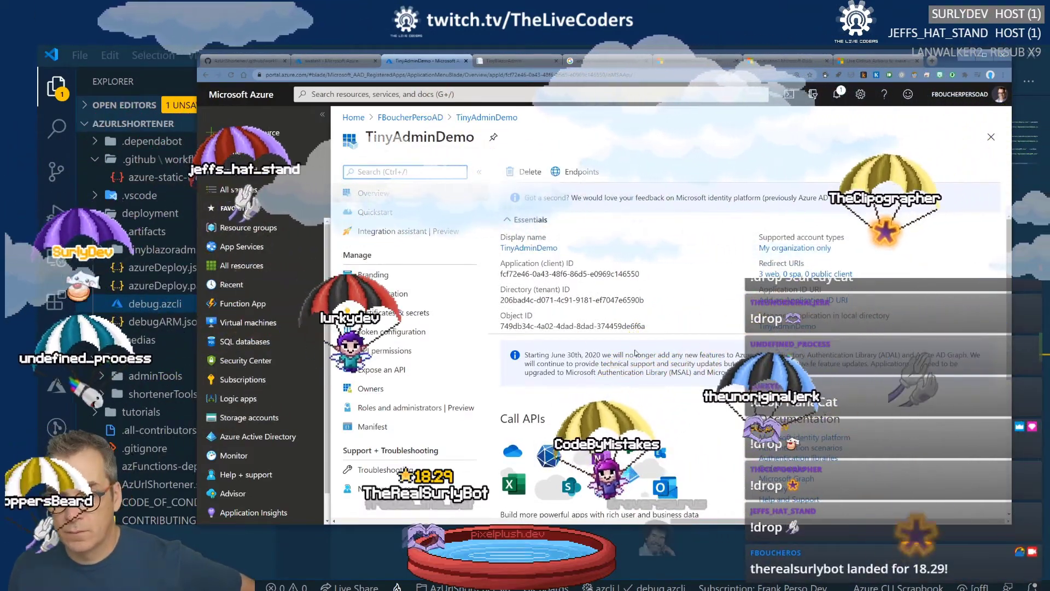
scroll(635, 353, "down", 2)
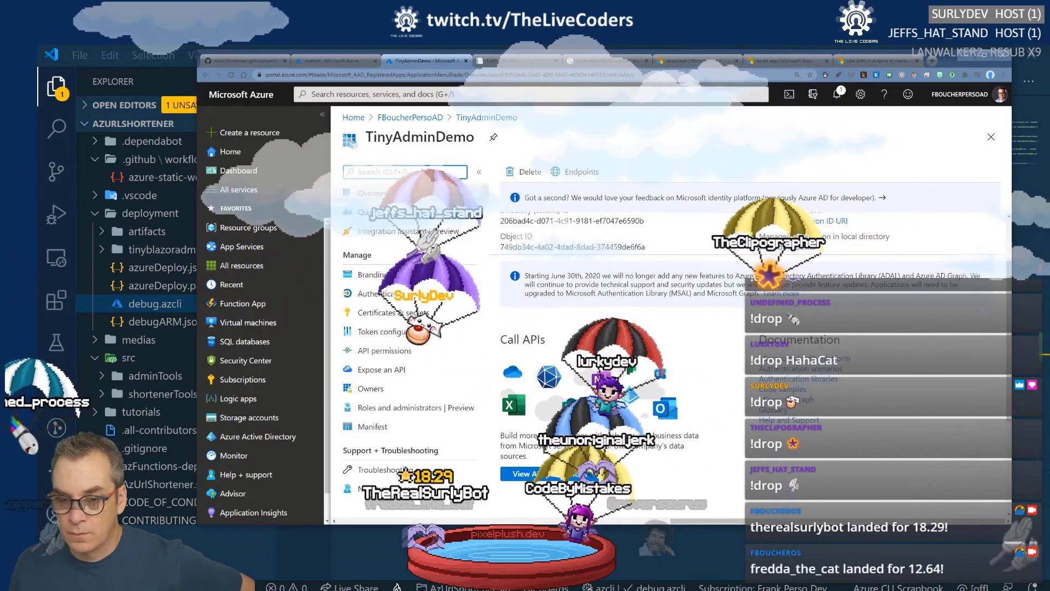
key("alt+Tab")
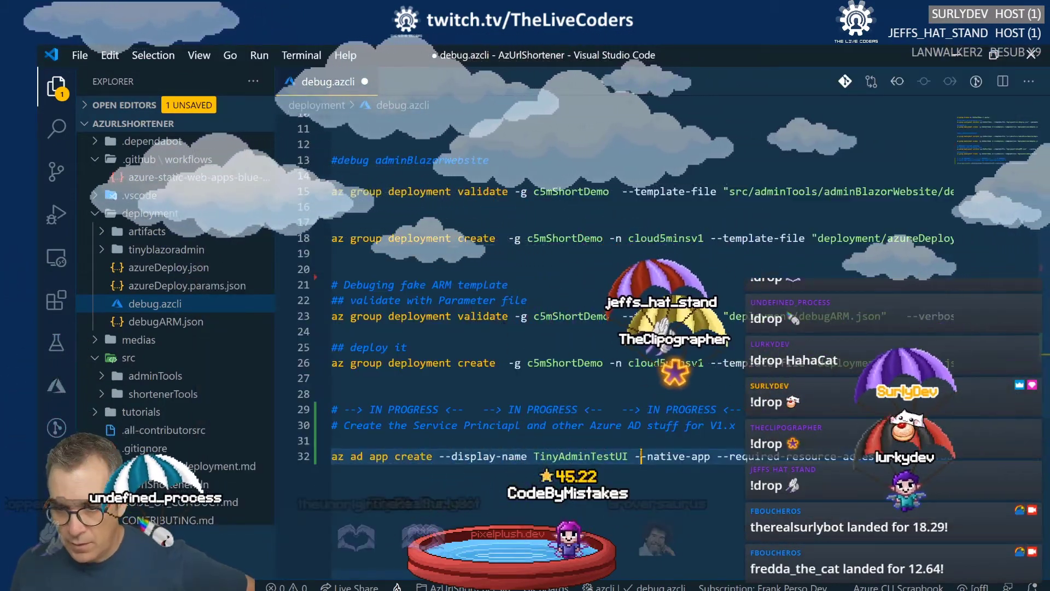
key("alt+Tab")
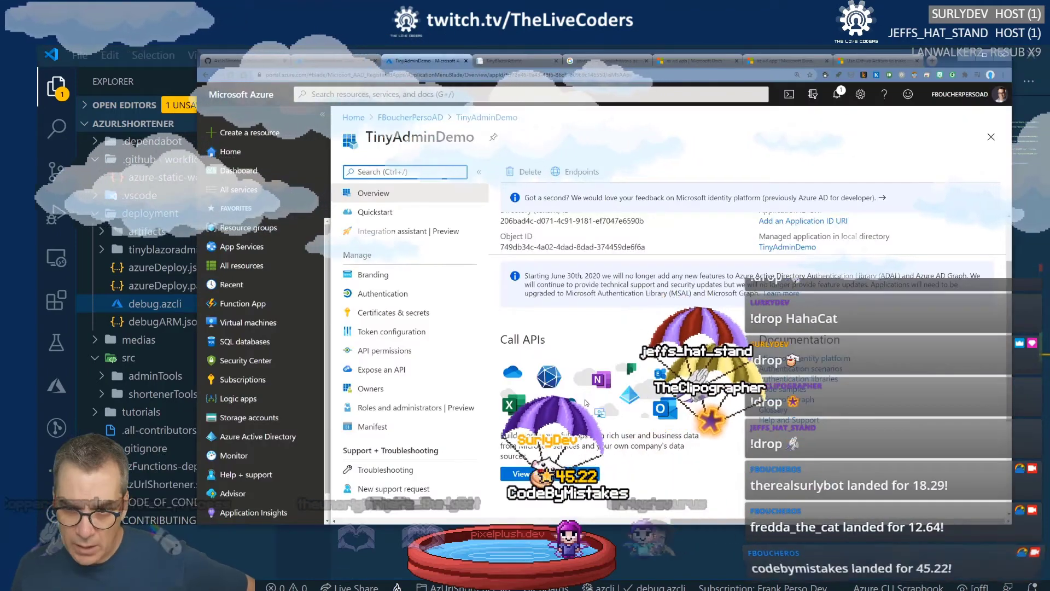
scroll(622, 369, "up", 2)
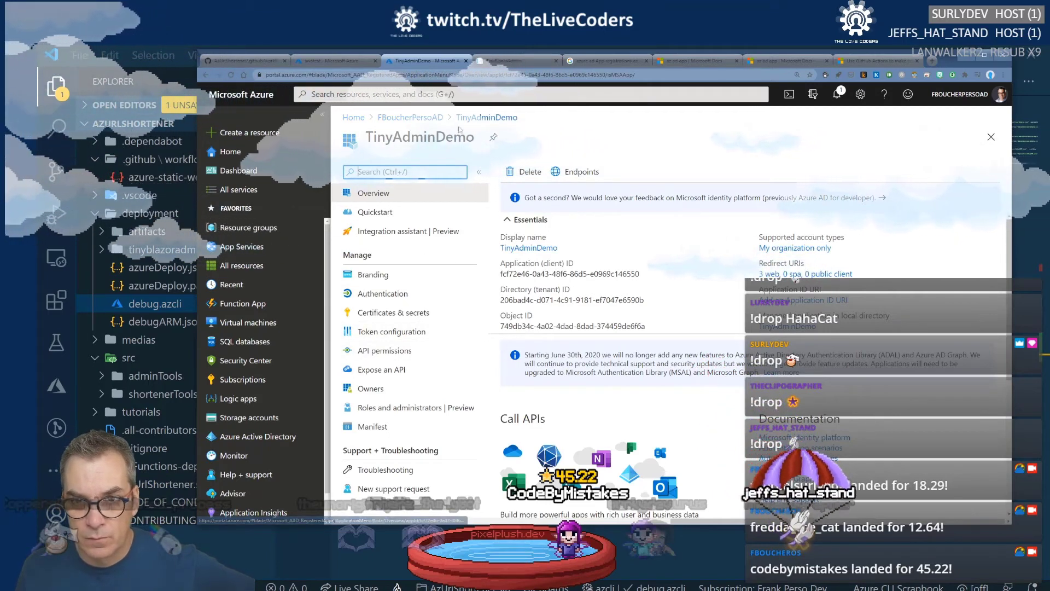
Return to the directory's app registrations, open a new registration form, and examine its supported account types and redirect URI options.
left_click(411, 117)
left_click(535, 173)
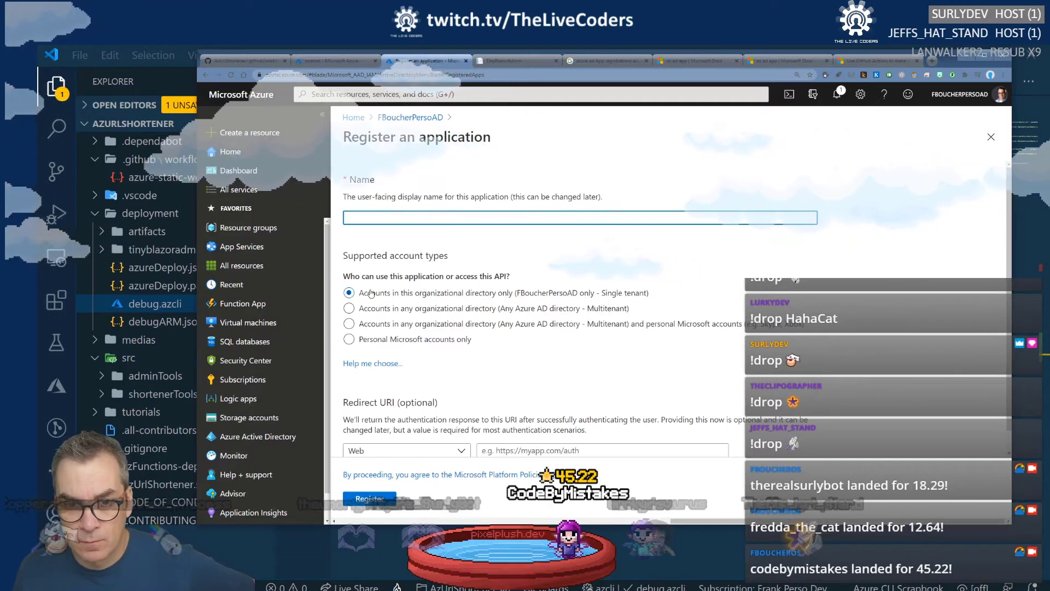
left_click_drag(361, 296, 406, 296)
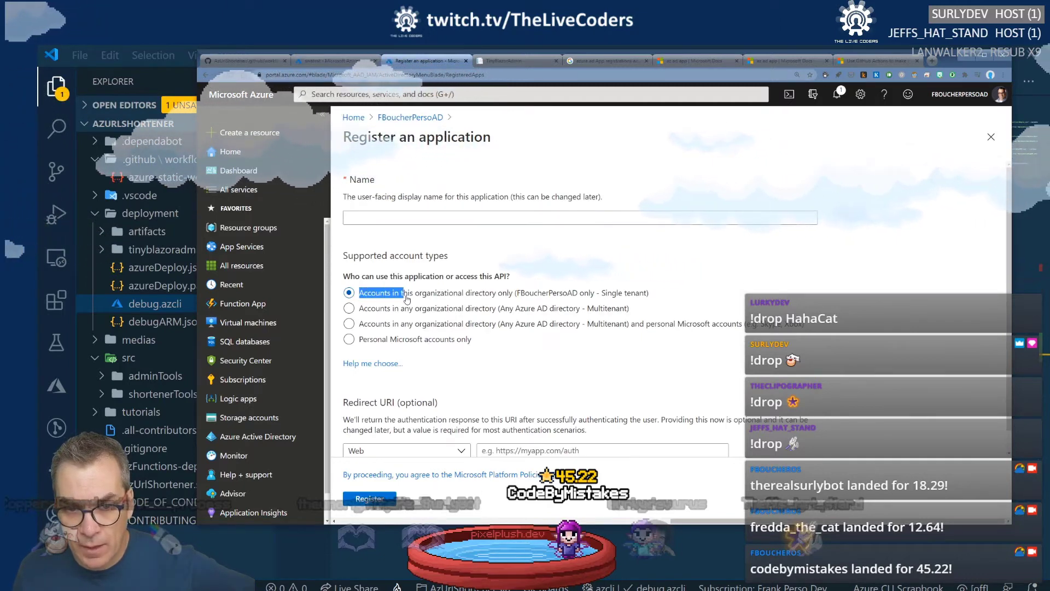
left_click_drag(485, 301, 549, 311)
scroll(574, 329, "down", 1)
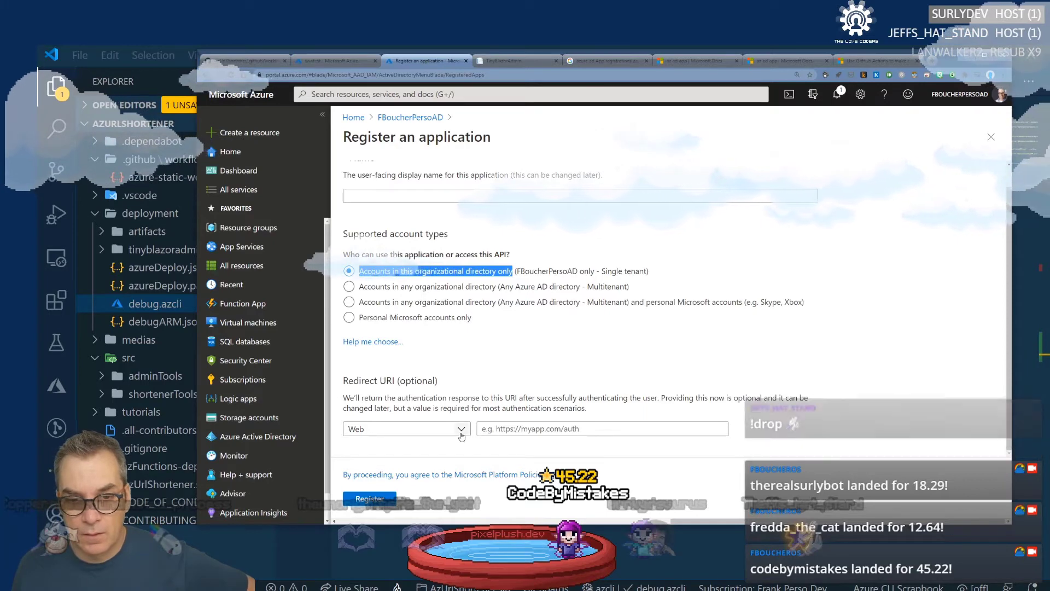
left_click(548, 431)
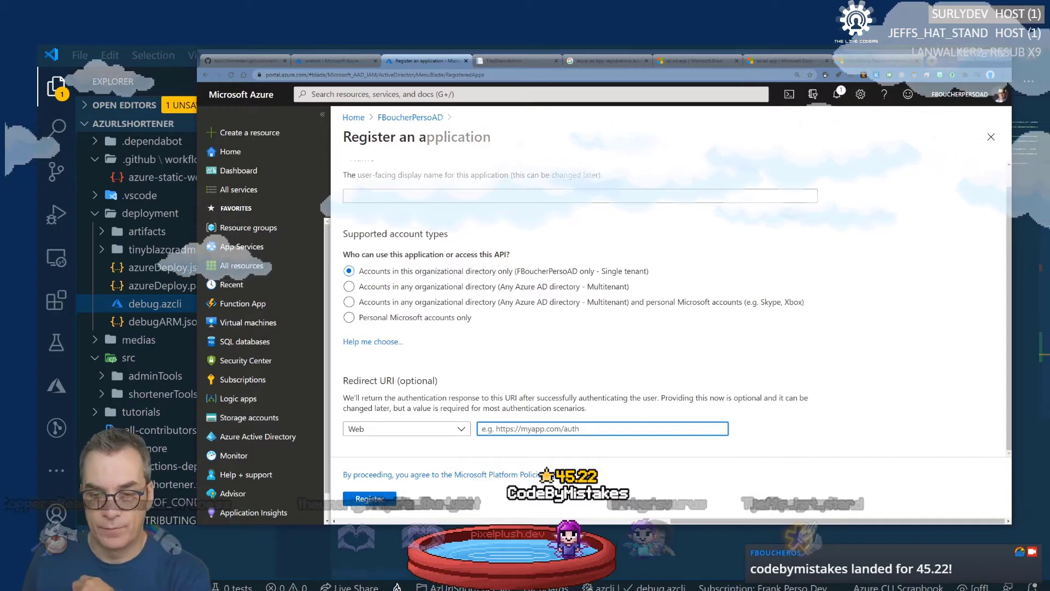
Check the description of --required-resource-accesses in debug.azcli and review the az ad app create syntax in the Microsoft docs.
key("alt+Tab")
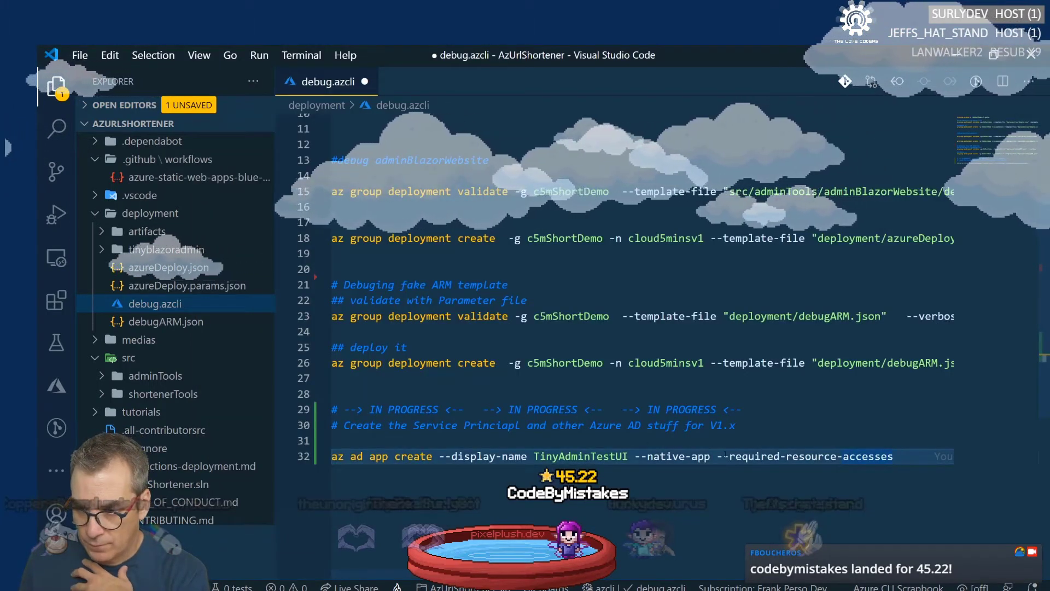
mouse_move(720, 456)
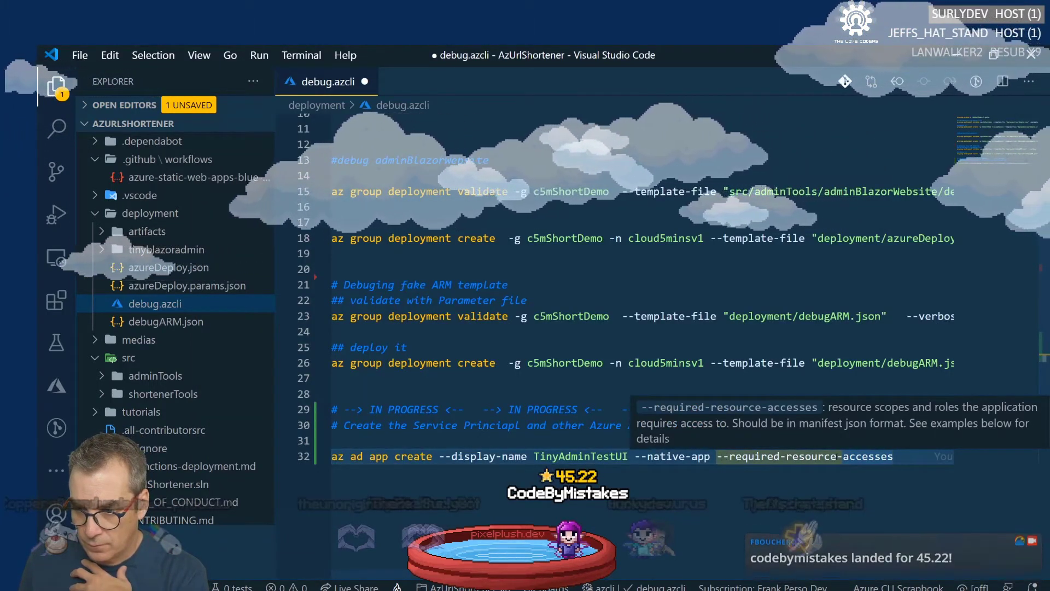
key("alt+Tab")
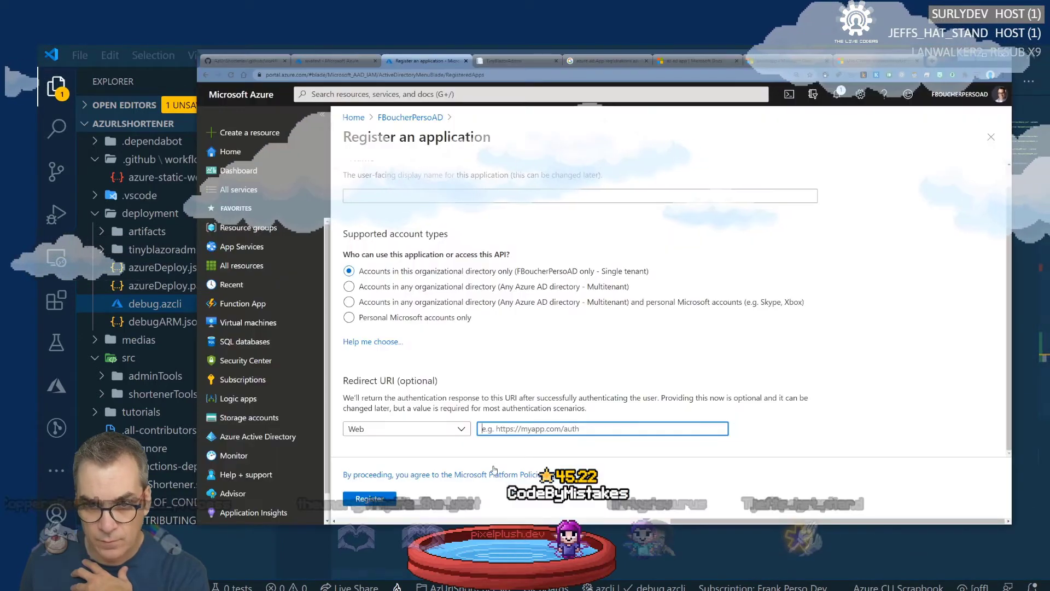
left_click(616, 60)
left_click(697, 61)
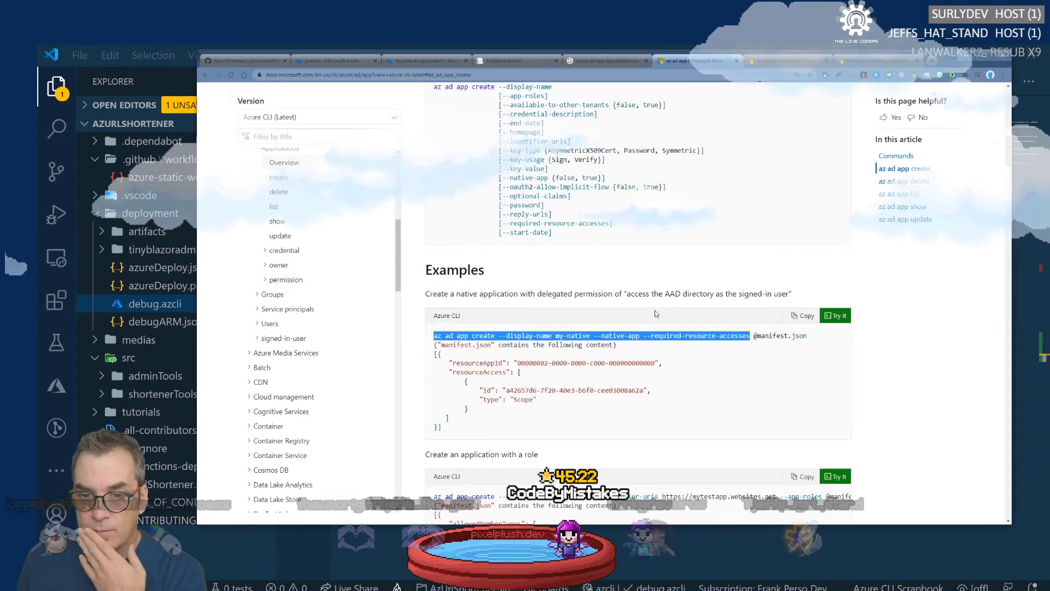
scroll(634, 314, "up", 2)
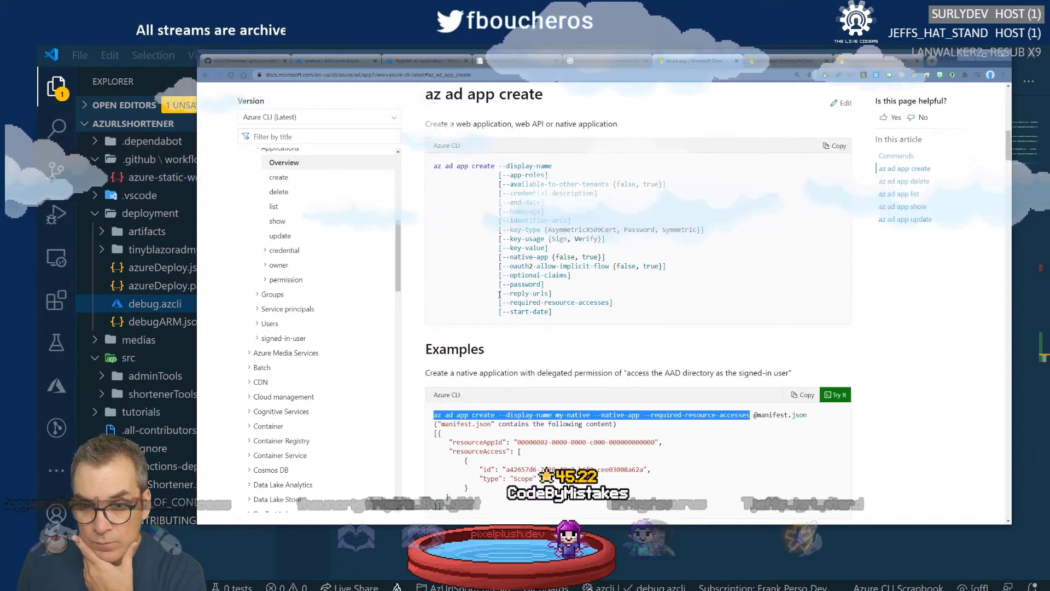
scroll(499, 295, "up", 1)
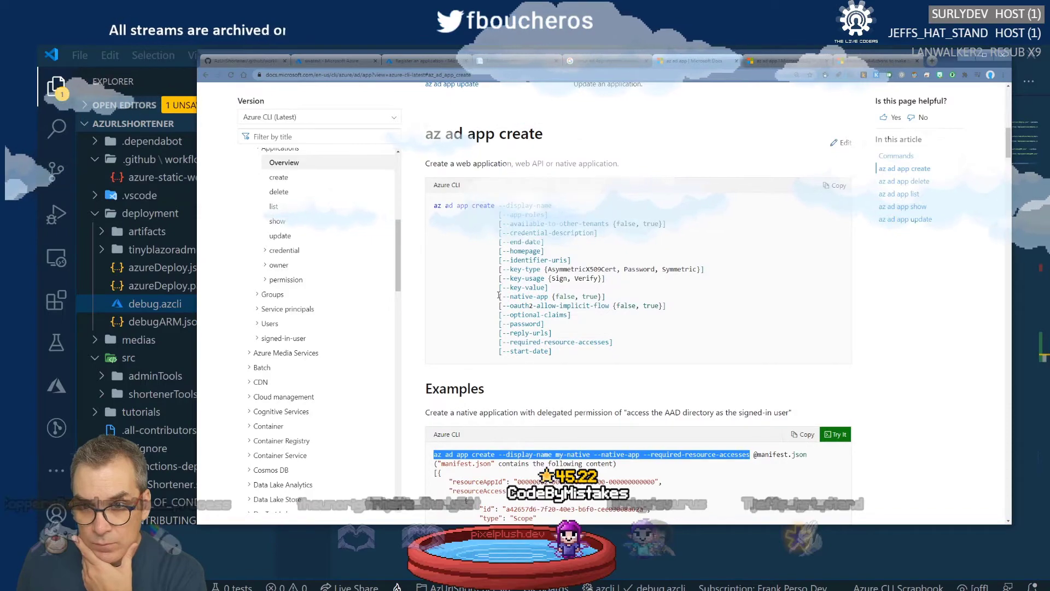
Review the az ad app command list and the az ad app create examples for application roles and delegated AAD directory access.
scroll(499, 295, "up", 1)
scroll(499, 299, "up", 8)
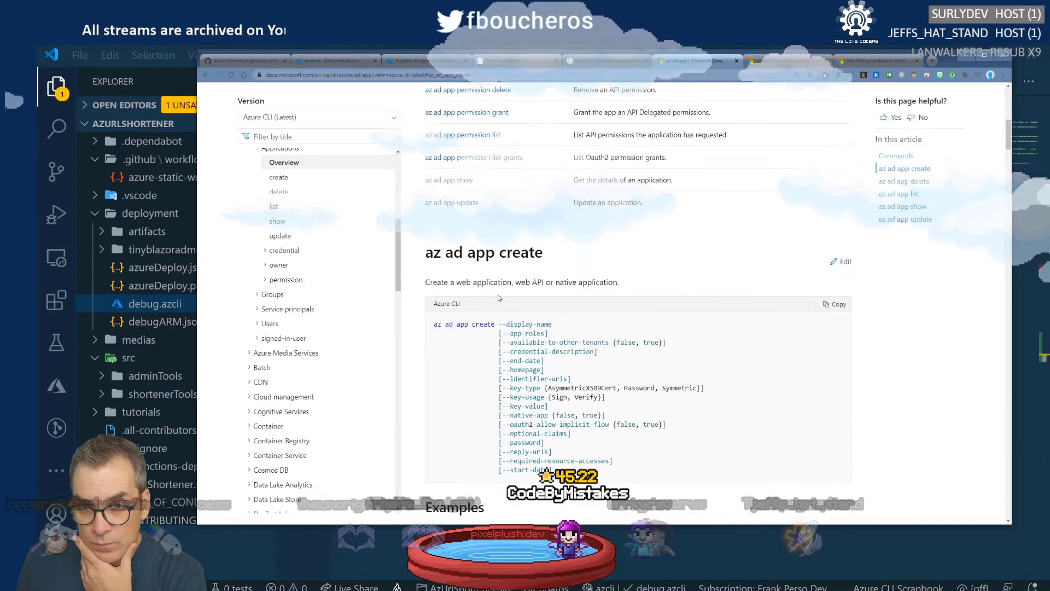
scroll(499, 298, "up", 3)
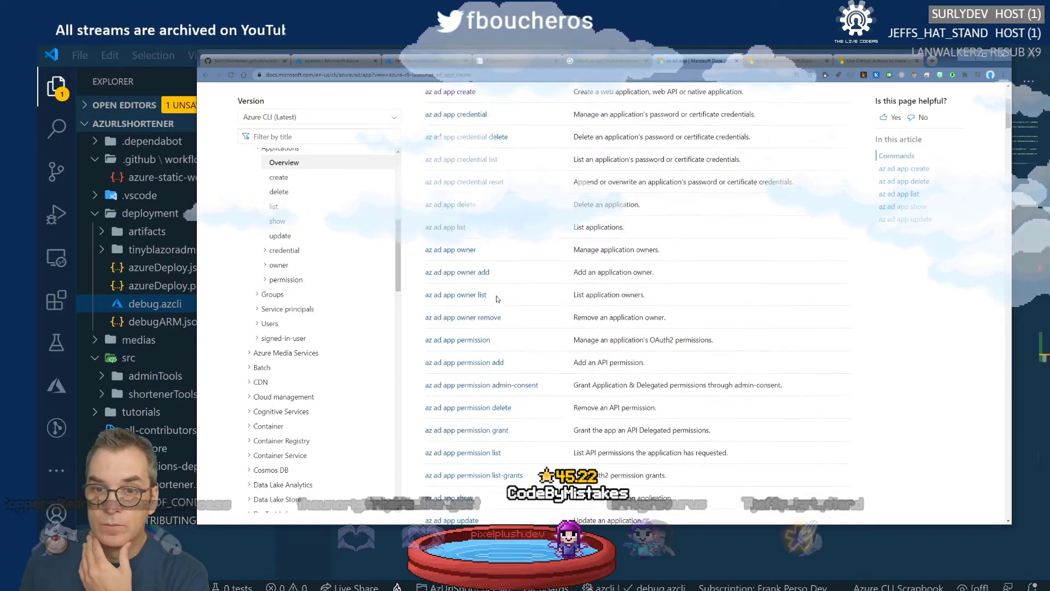
scroll(497, 297, "down", 5)
scroll(497, 298, "down", 10)
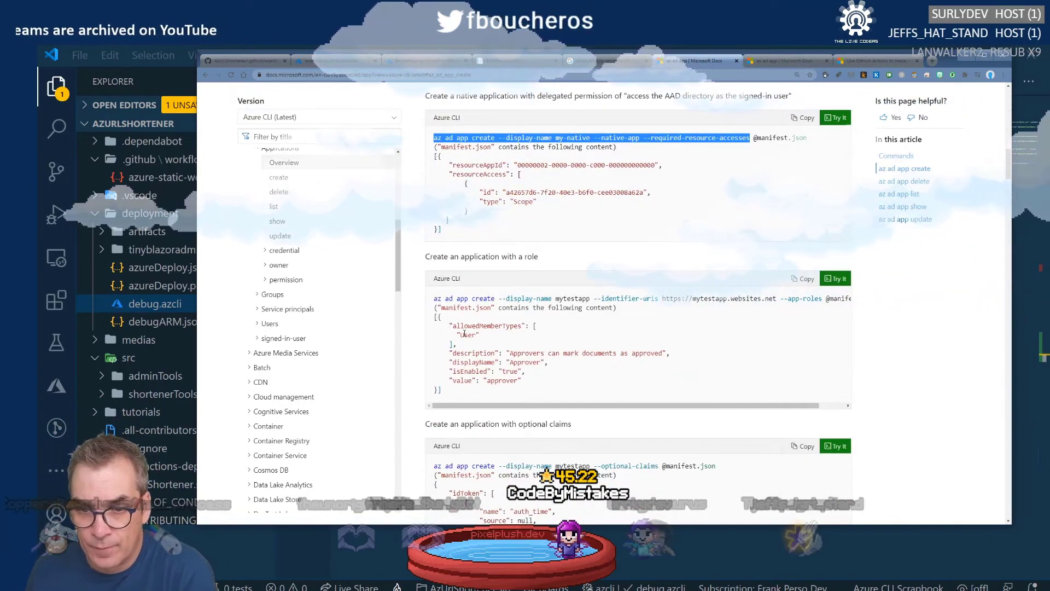
double_click(476, 326)
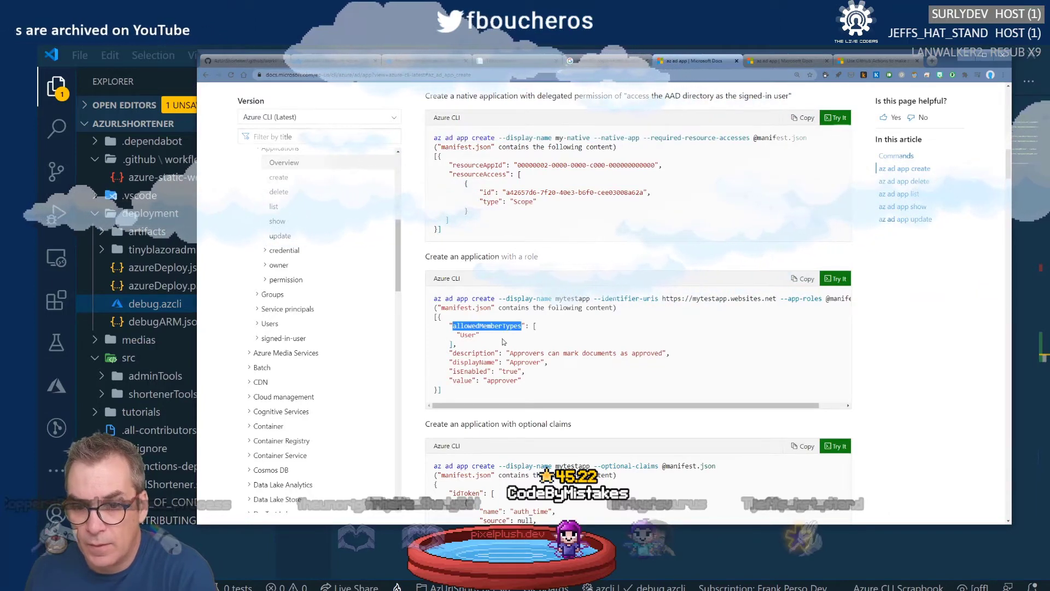
scroll(548, 339, "up", 1)
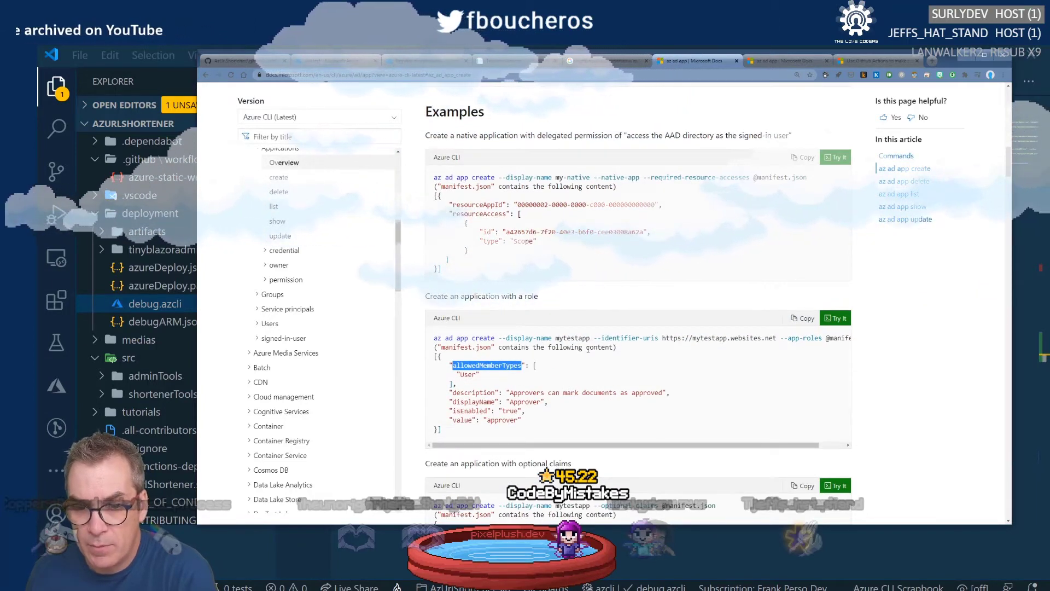
scroll(588, 348, "up", 5)
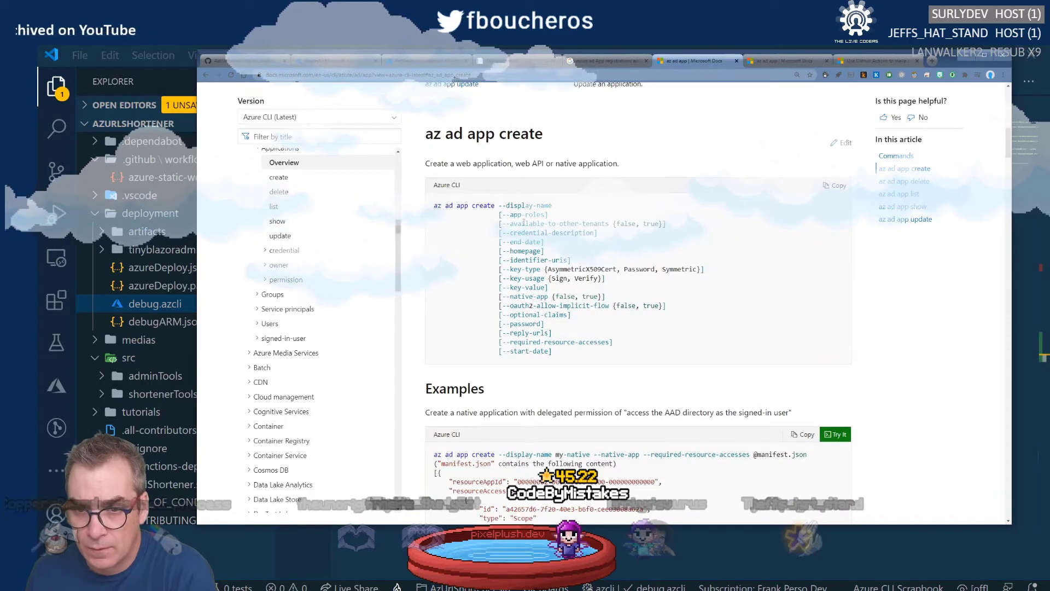
scroll(729, 257, "down", 4)
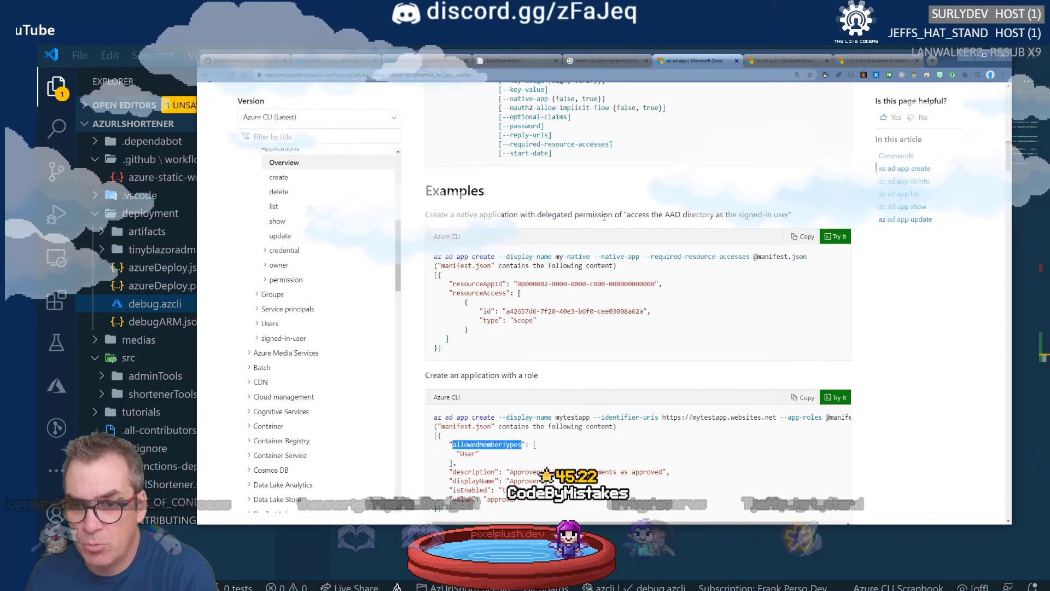
left_click(629, 215)
left_click_drag(629, 215, 790, 217)
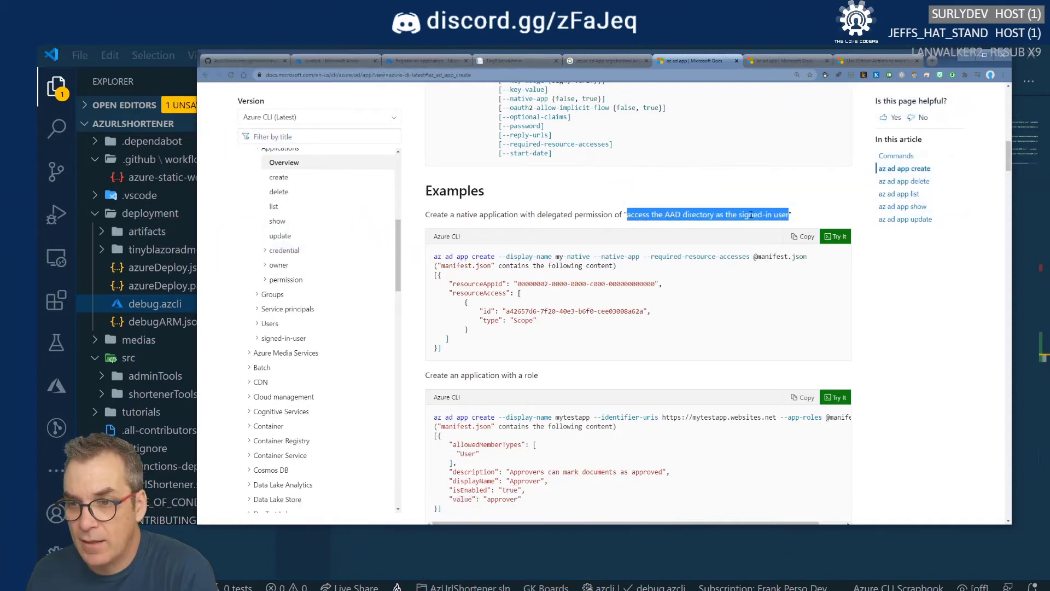
Compare the portal's app registration form with the docs' az ad app create examples, examining --app-roles and the native application's manifest content.
left_click(413, 59)
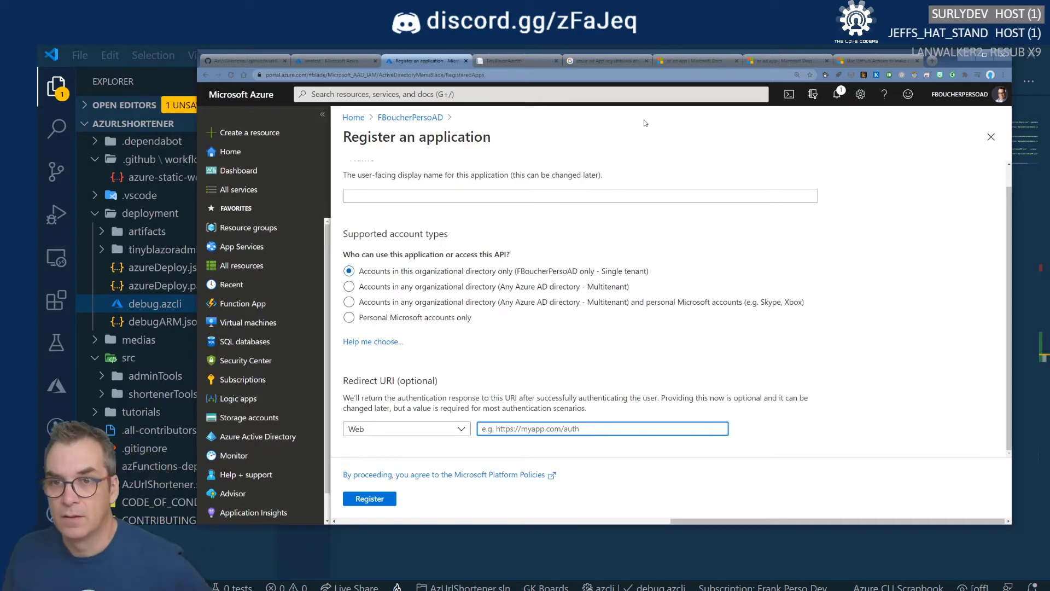
left_click(610, 60)
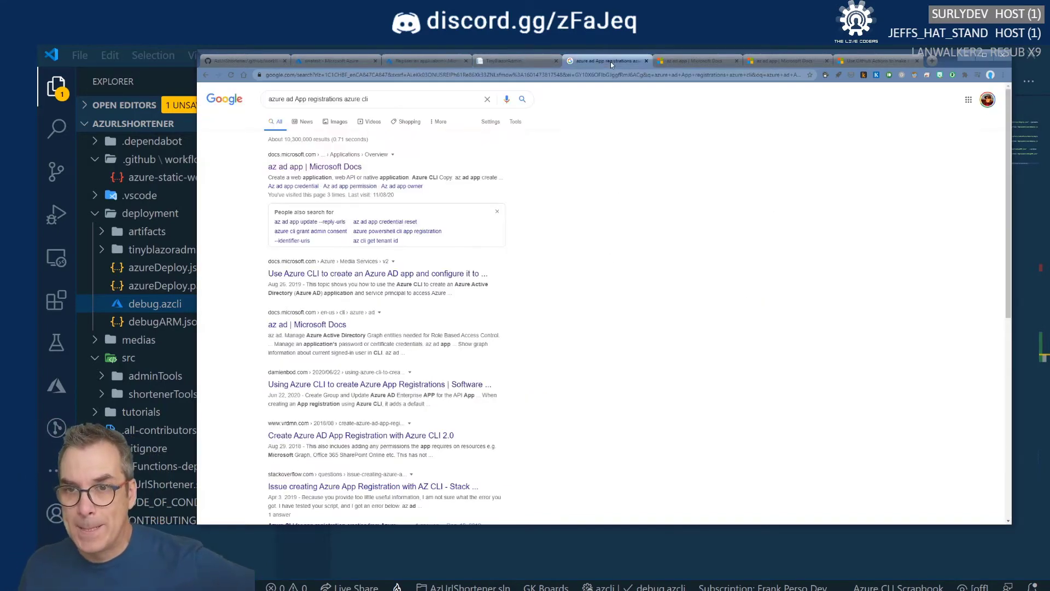
left_click(705, 62)
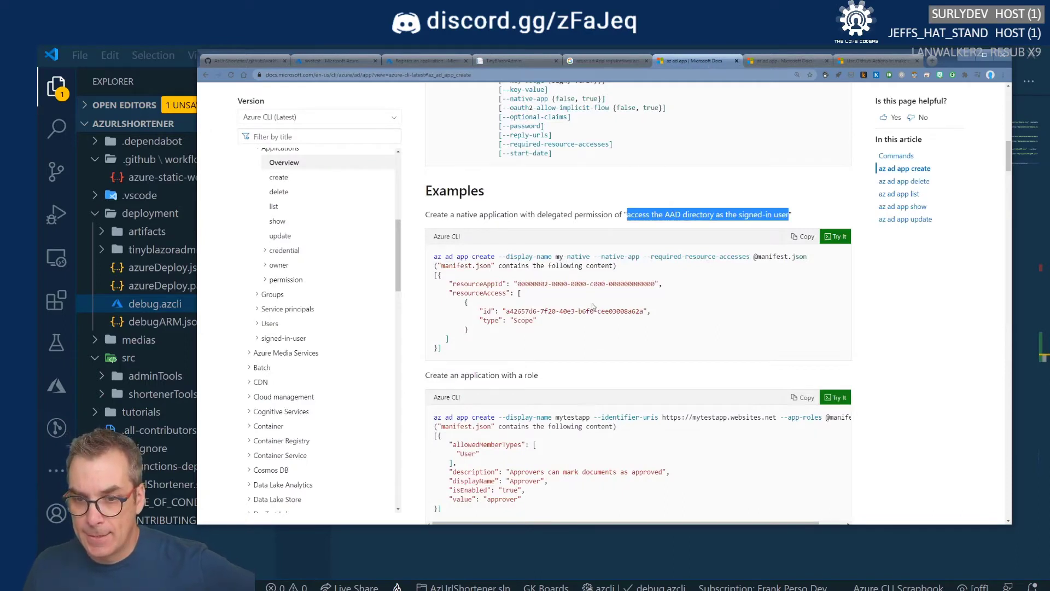
scroll(595, 315, "down", 1)
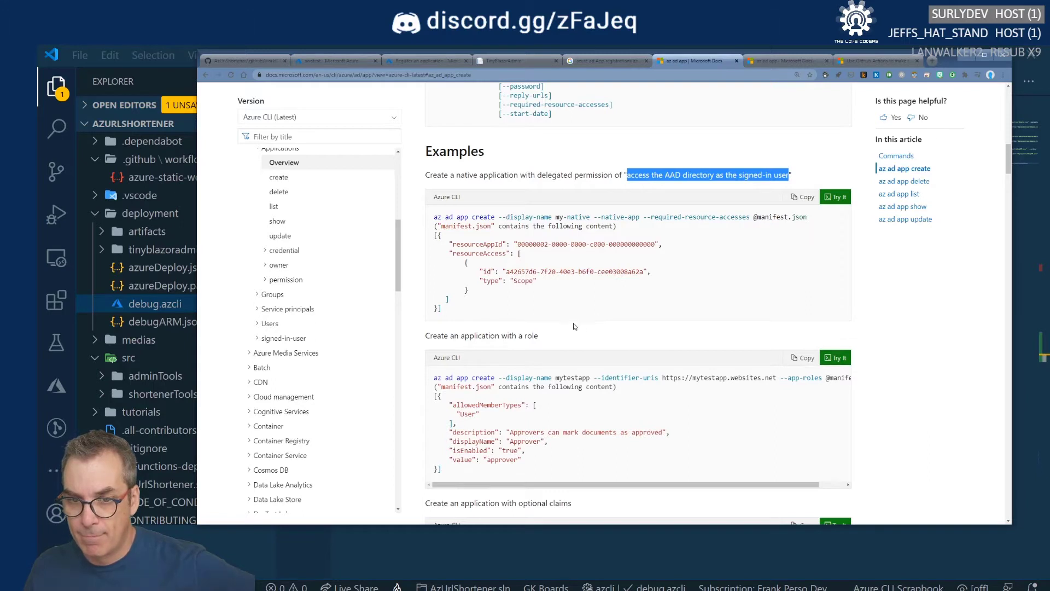
scroll(540, 341, "down", 5)
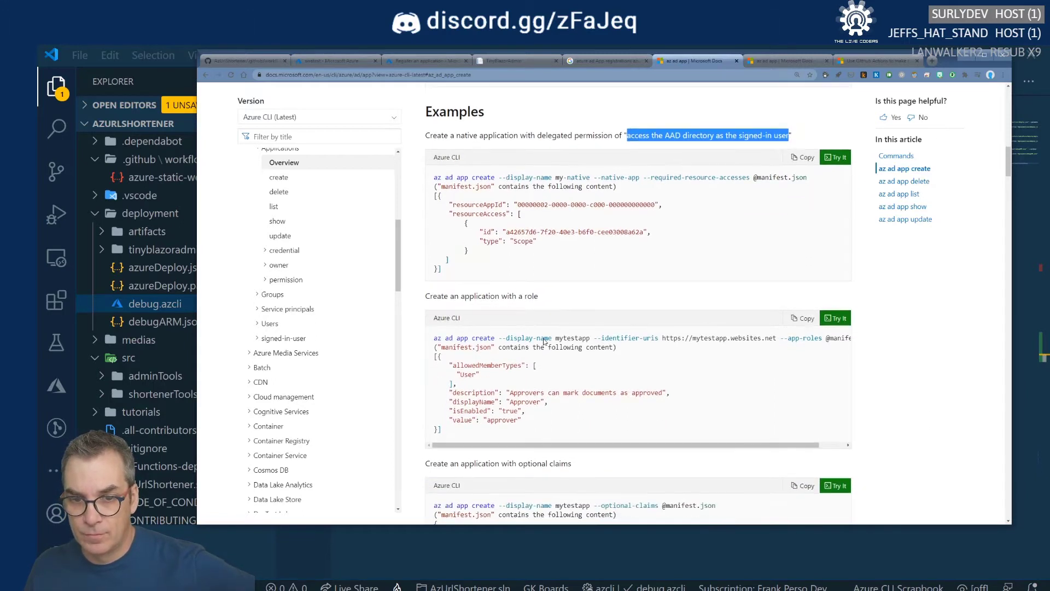
scroll(544, 342, "down", 2)
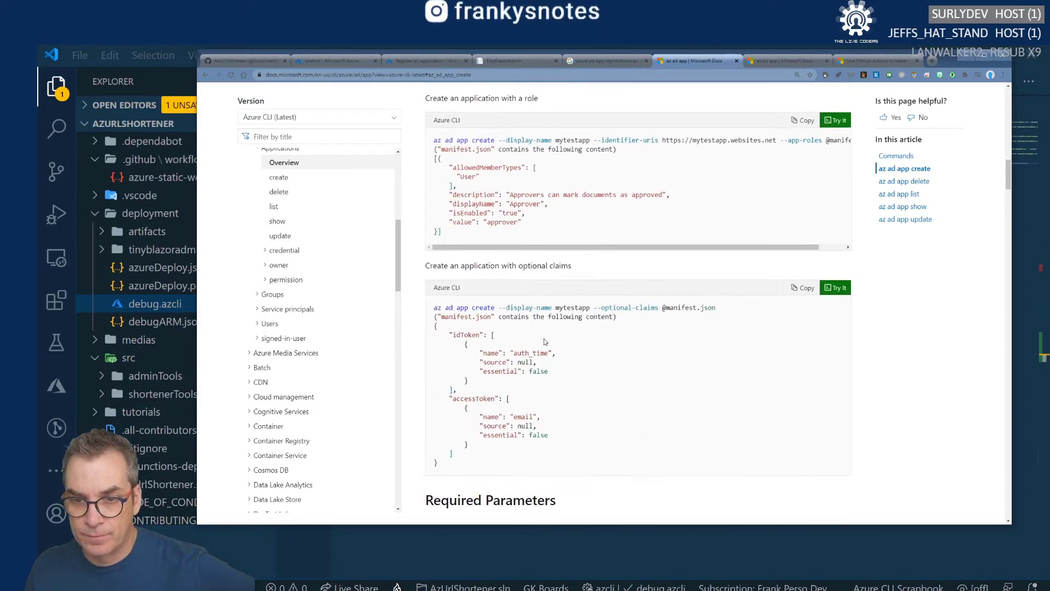
scroll(544, 341, "down", 8)
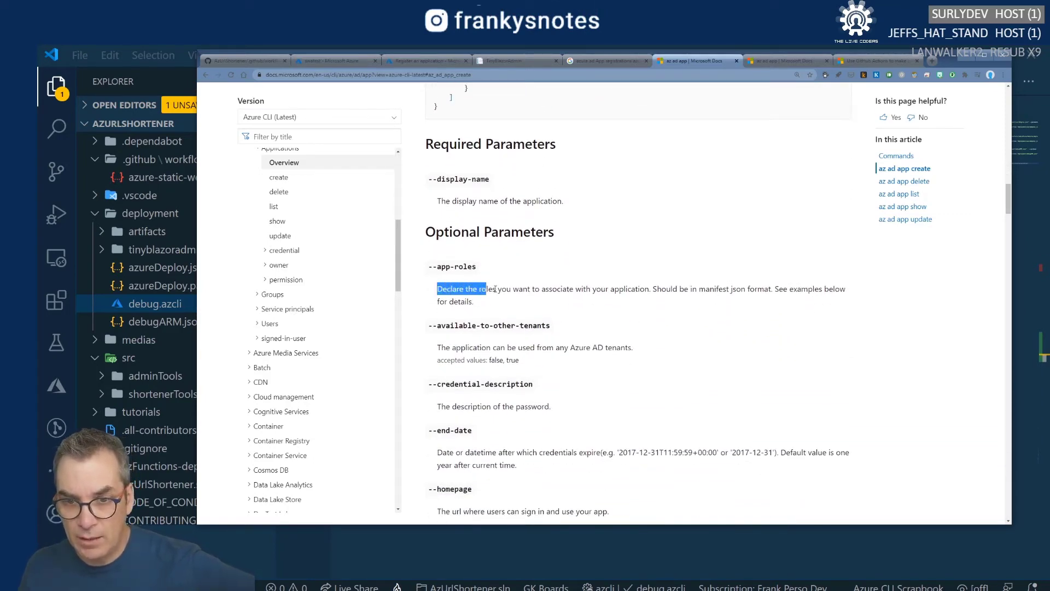
left_click_drag(587, 292, 608, 300)
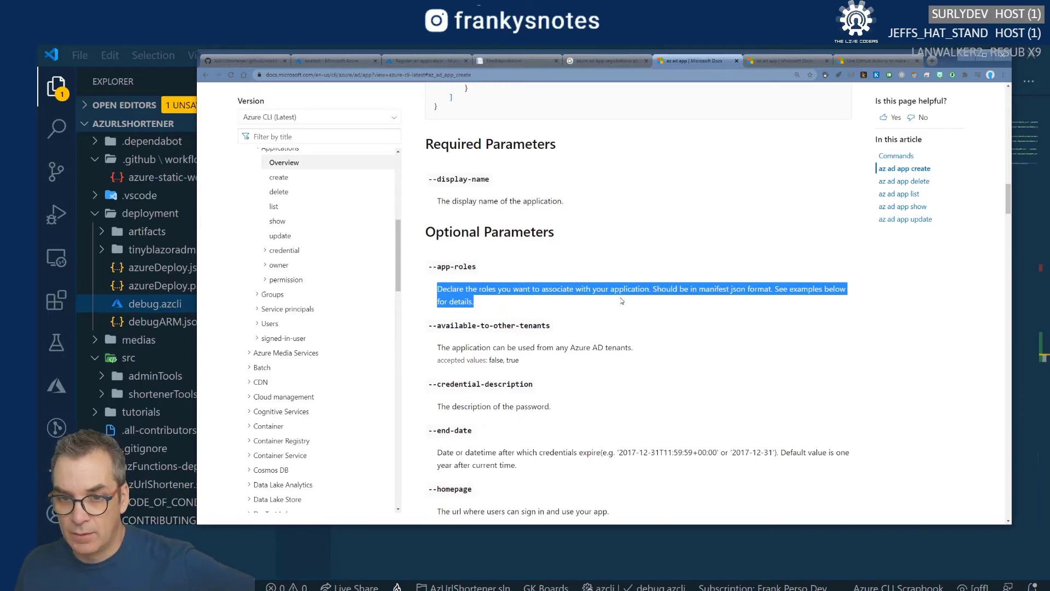
scroll(623, 301, "up", 10)
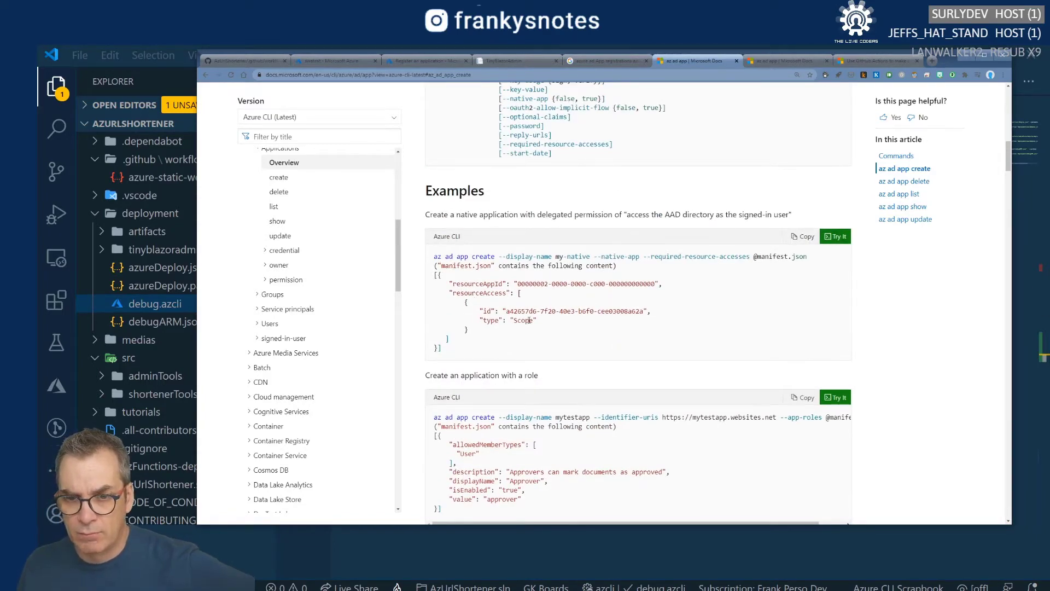
scroll(529, 320, "up", 1)
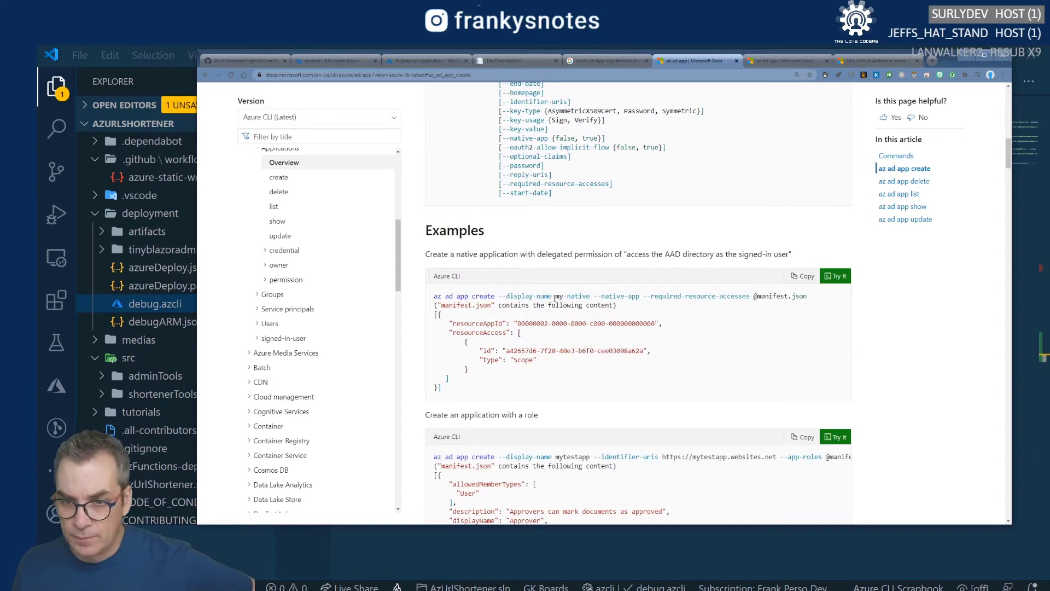
left_click_drag(646, 296, 744, 296)
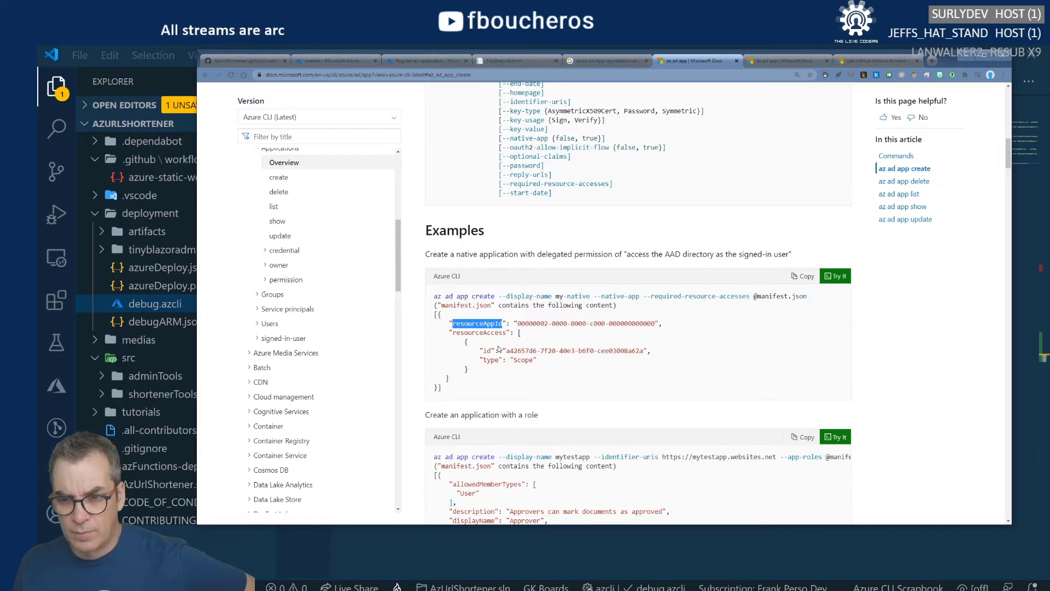
scroll(498, 349, "down", 3)
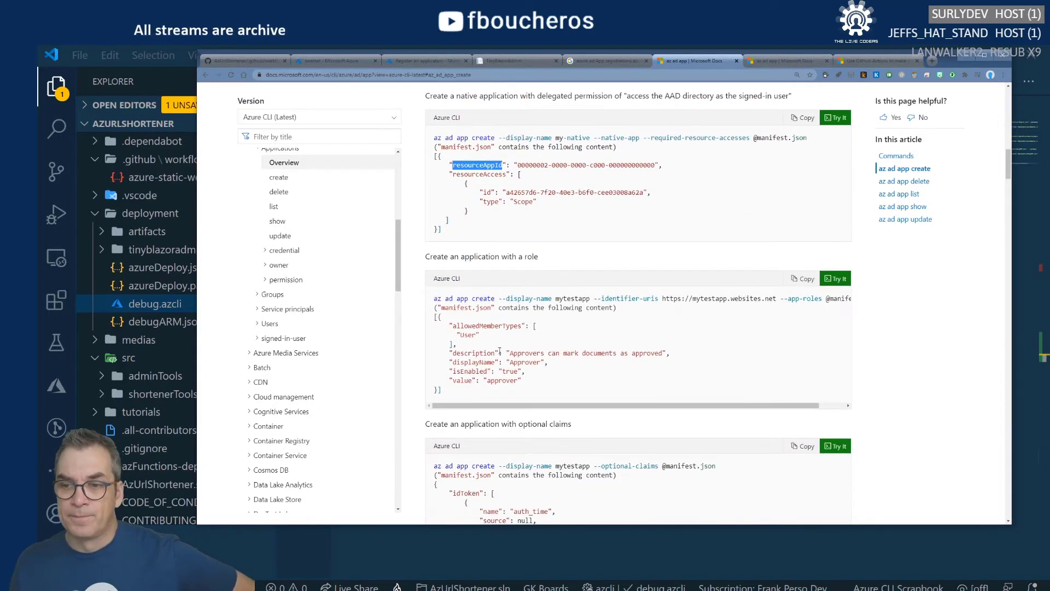
left_click_drag(590, 405, 504, 399)
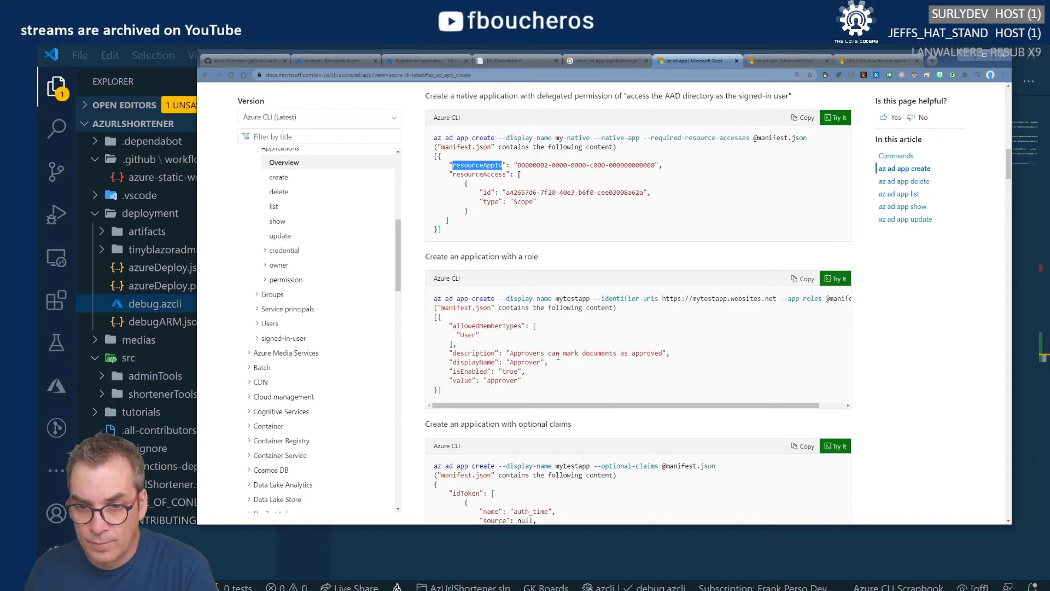
Read the required and optional parameters of az ad app create, from --display-name through --native-app to --reply-urls and --required-resource-accesses.
scroll(558, 356, "down", 5)
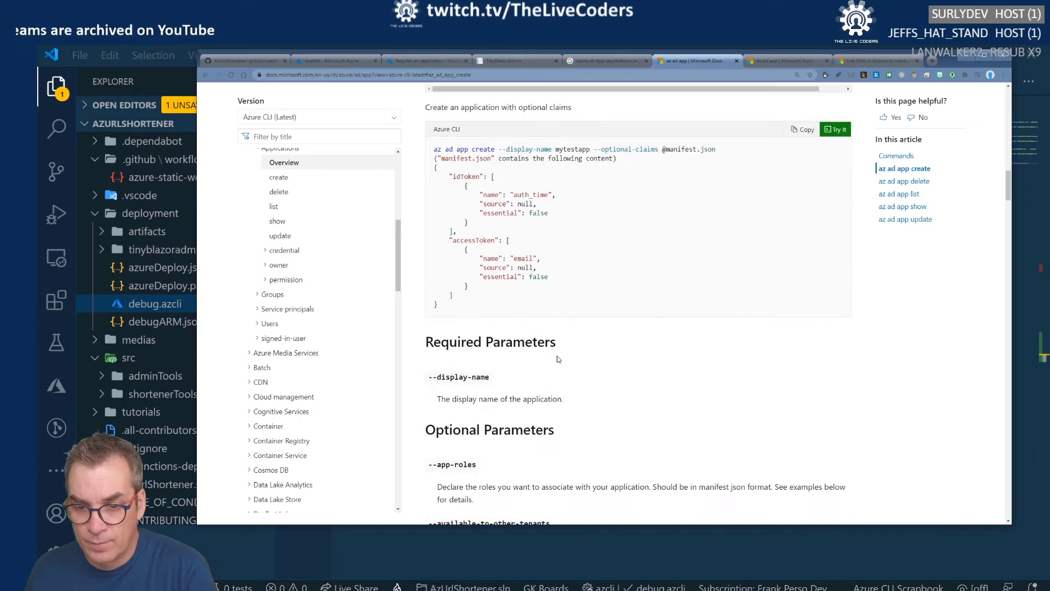
scroll(558, 359, "down", 4)
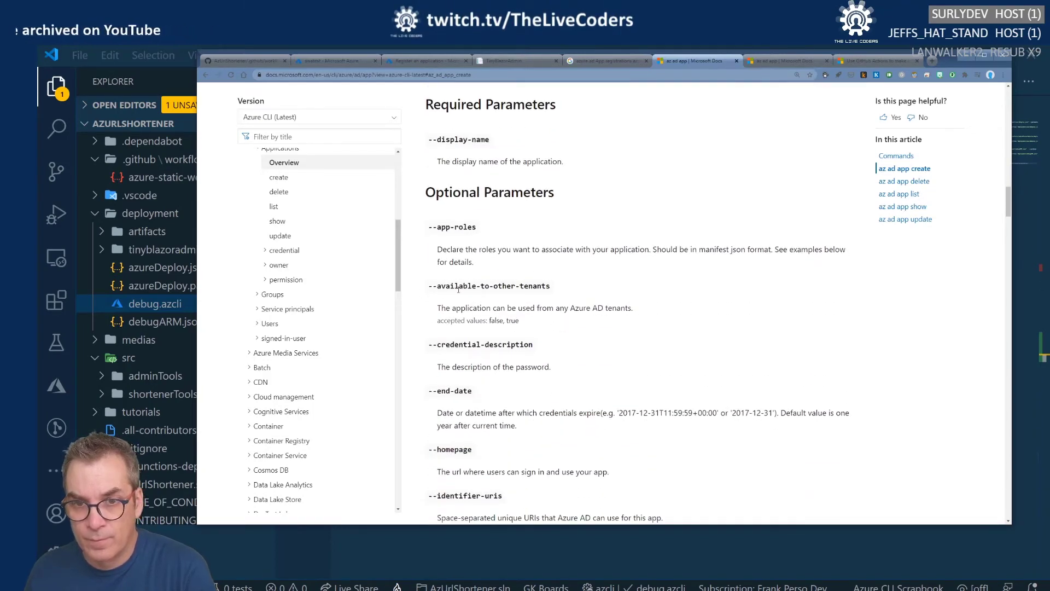
scroll(458, 290, "up", 3)
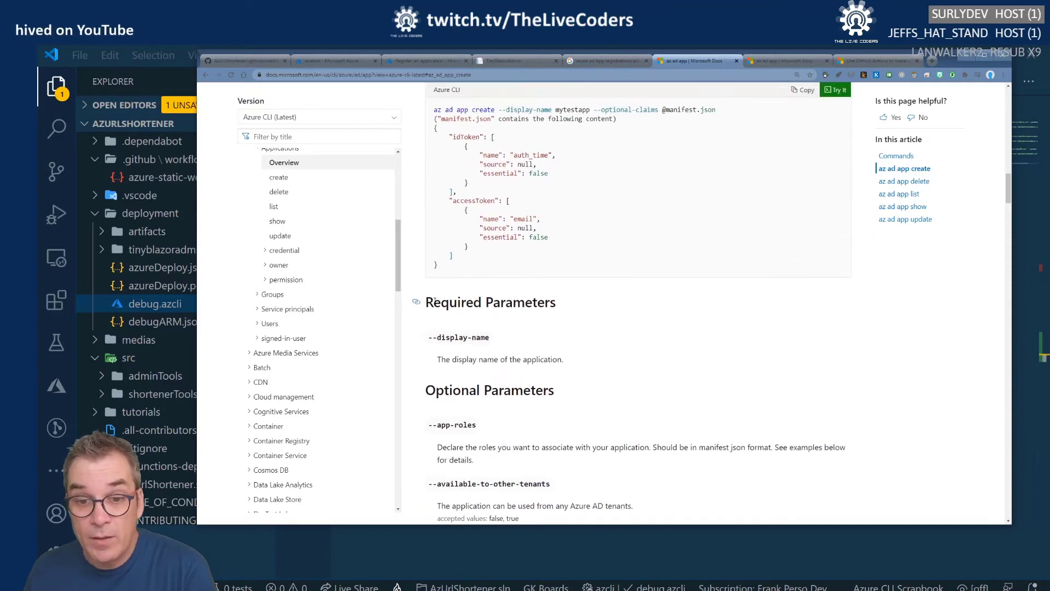
left_click(591, 363)
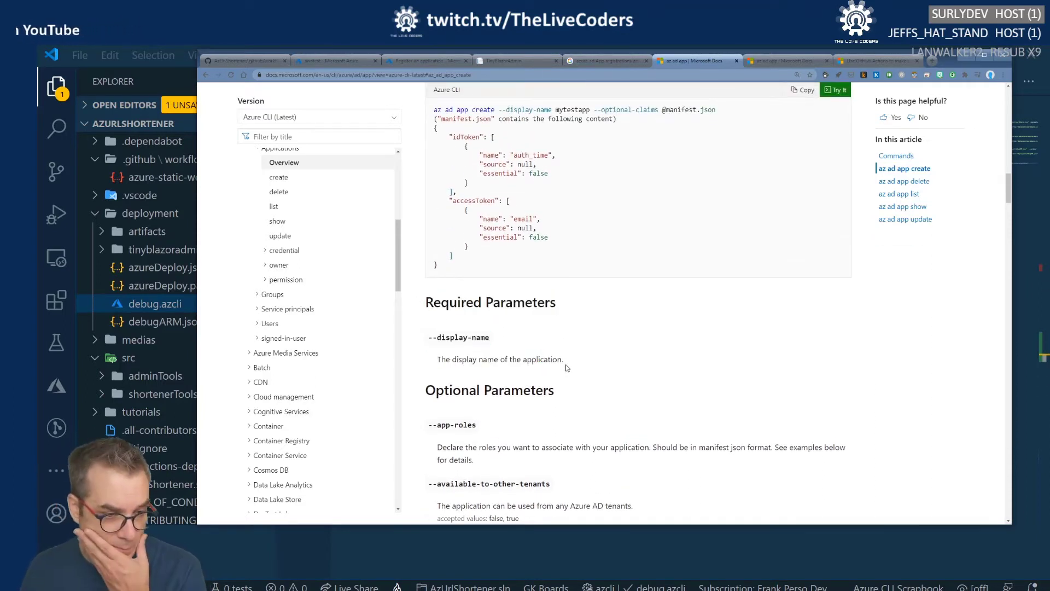
scroll(567, 362, "down", 4)
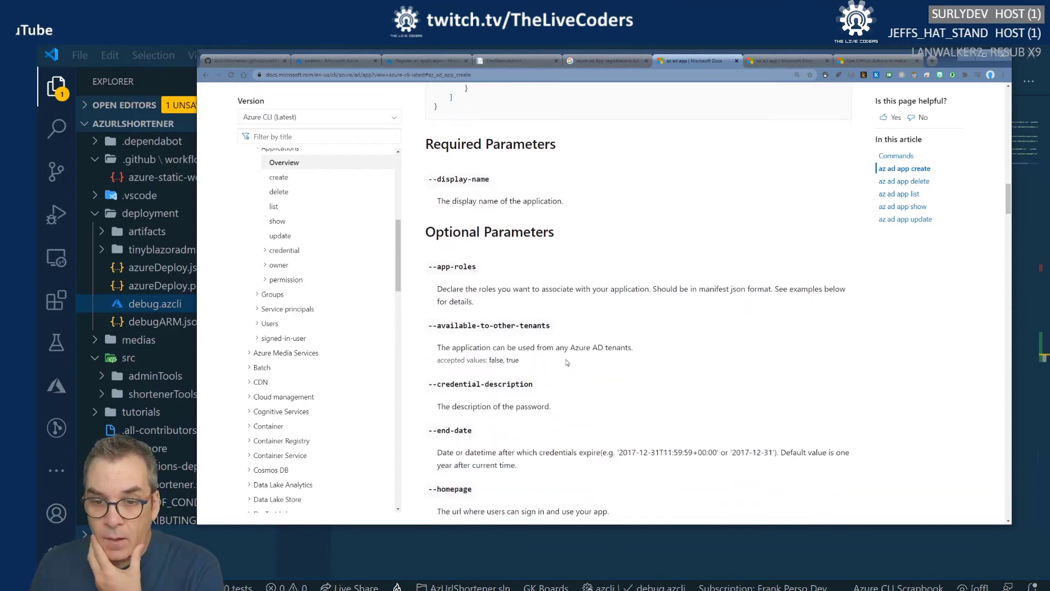
scroll(567, 361, "down", 3)
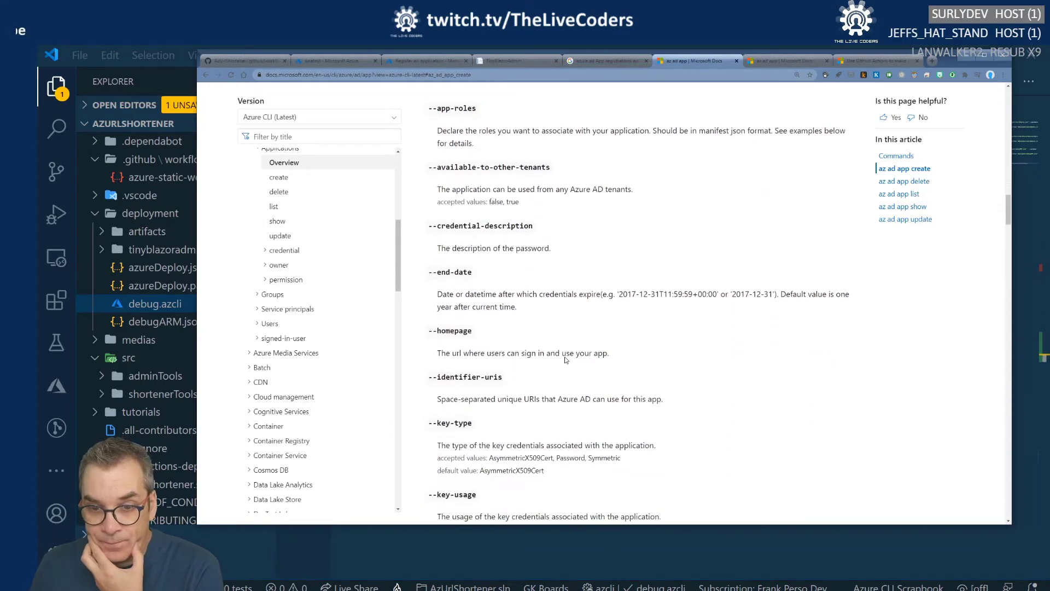
scroll(457, 312, "down", 4)
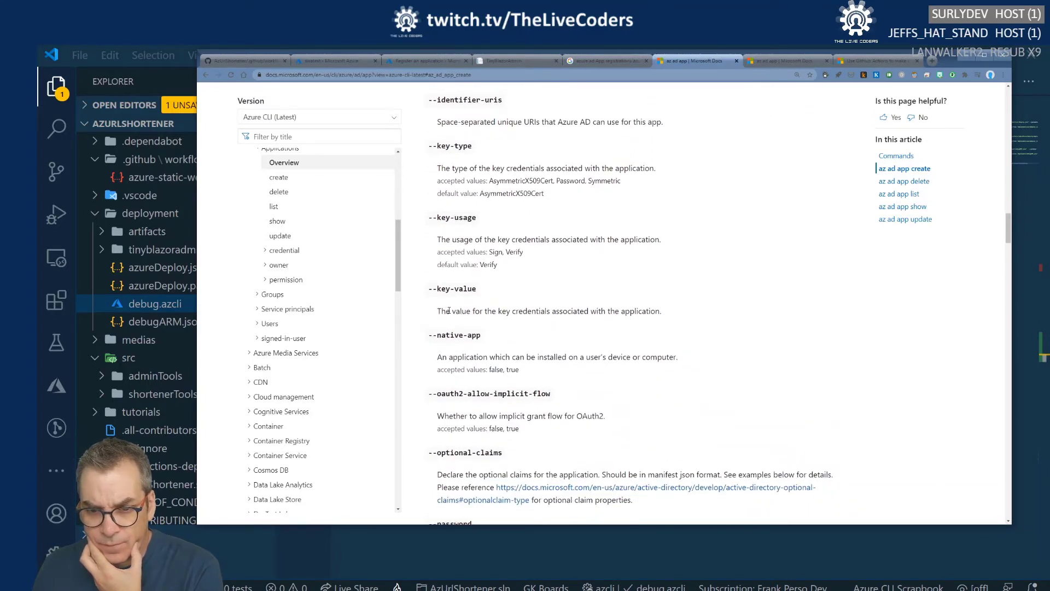
scroll(449, 310, "down", 2)
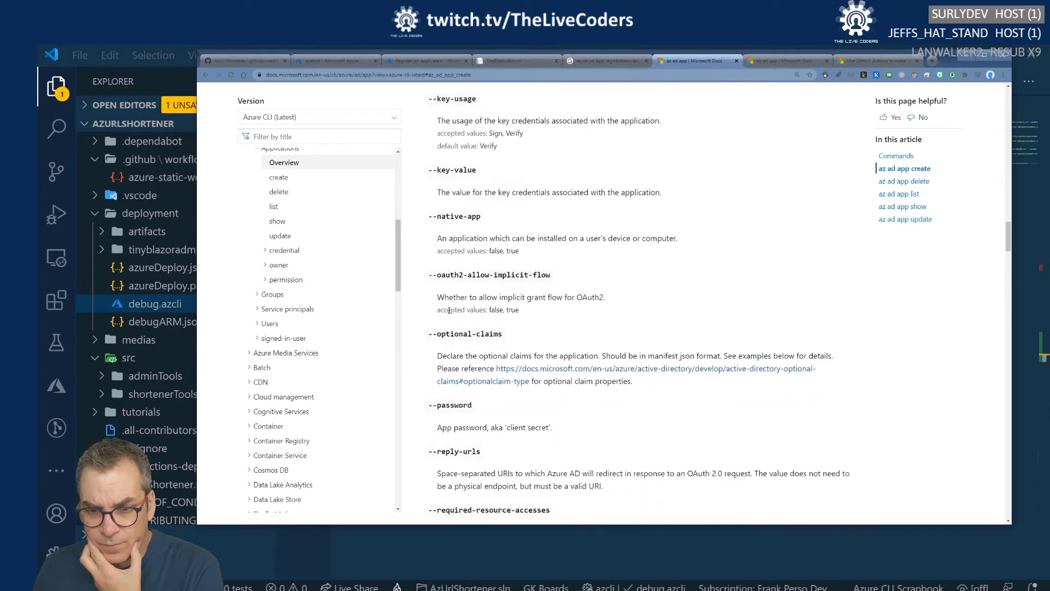
scroll(448, 310, "down", 2)
scroll(449, 313, "down", 1)
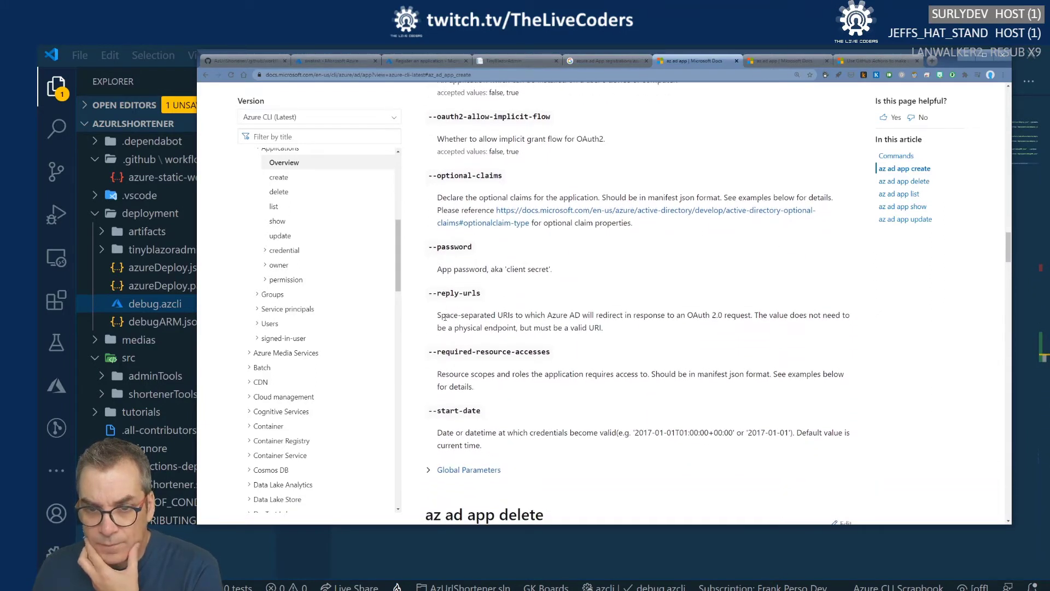
left_click_drag(443, 315, 769, 317)
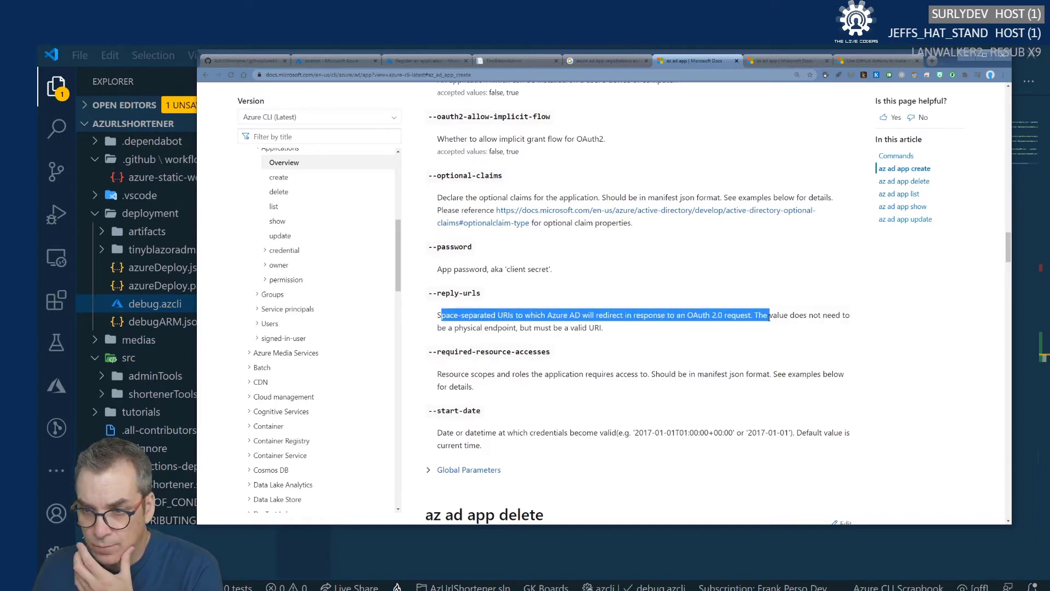
left_click(556, 313)
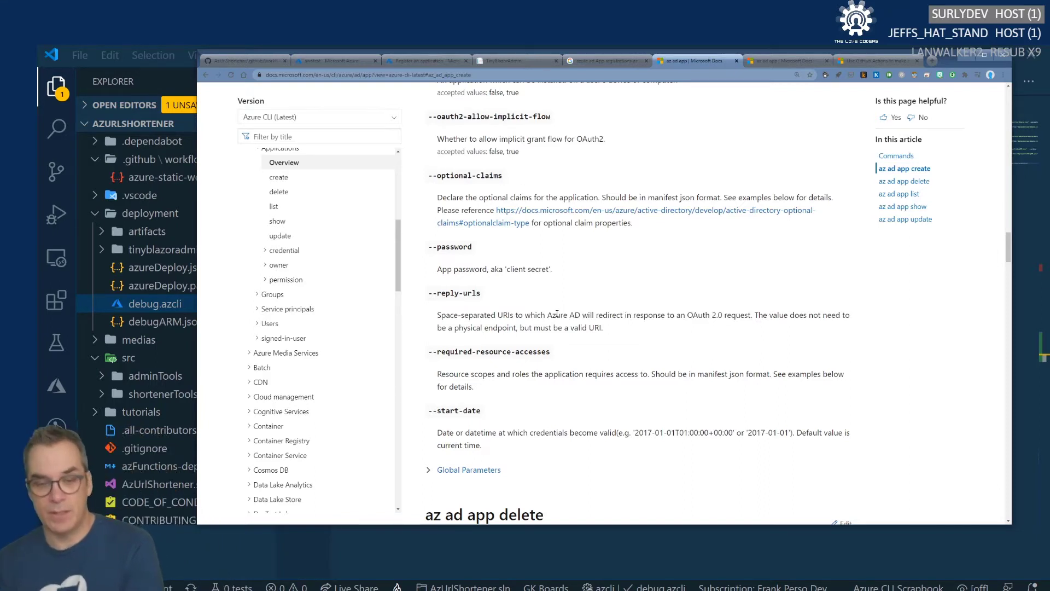
Switch to debug.azcli in Visual Studio Code and give --native-app the value true, ahead of --required-resource-accesses.
key("alt+Tab")
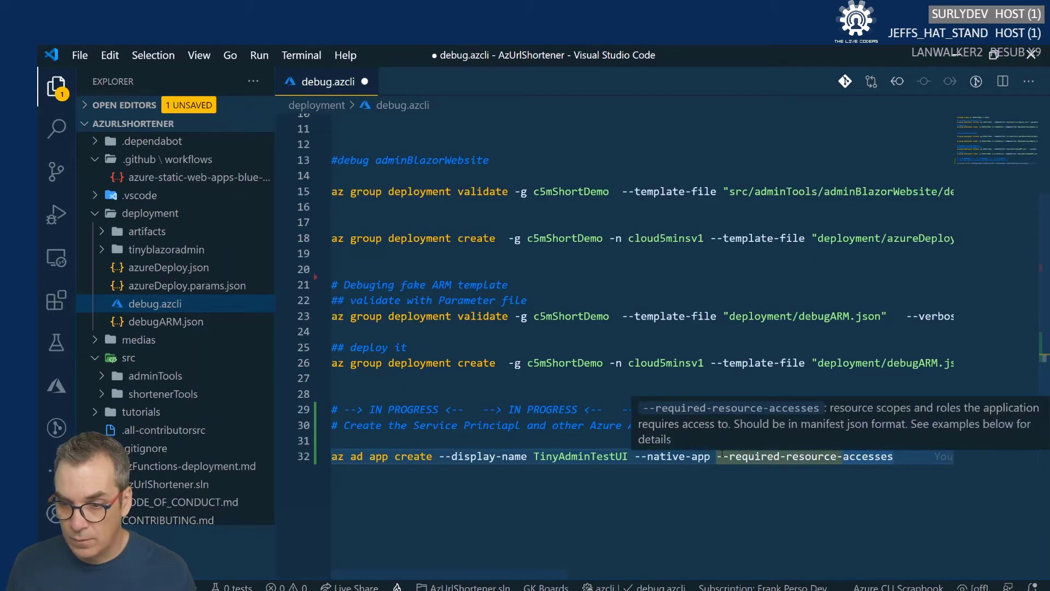
left_click_drag(717, 455, 875, 456)
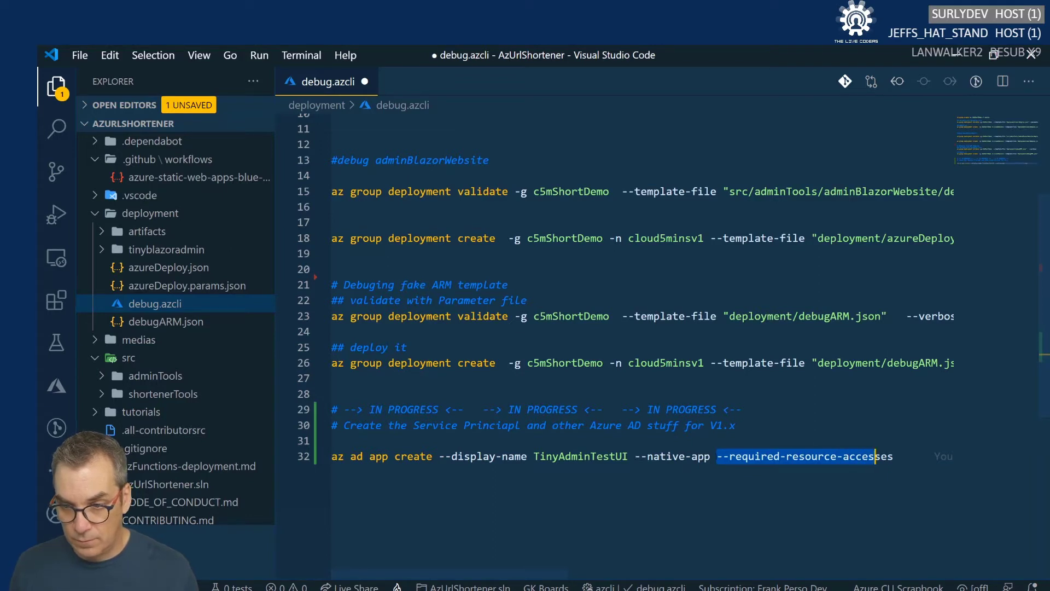
left_click(717, 457)
type("true")
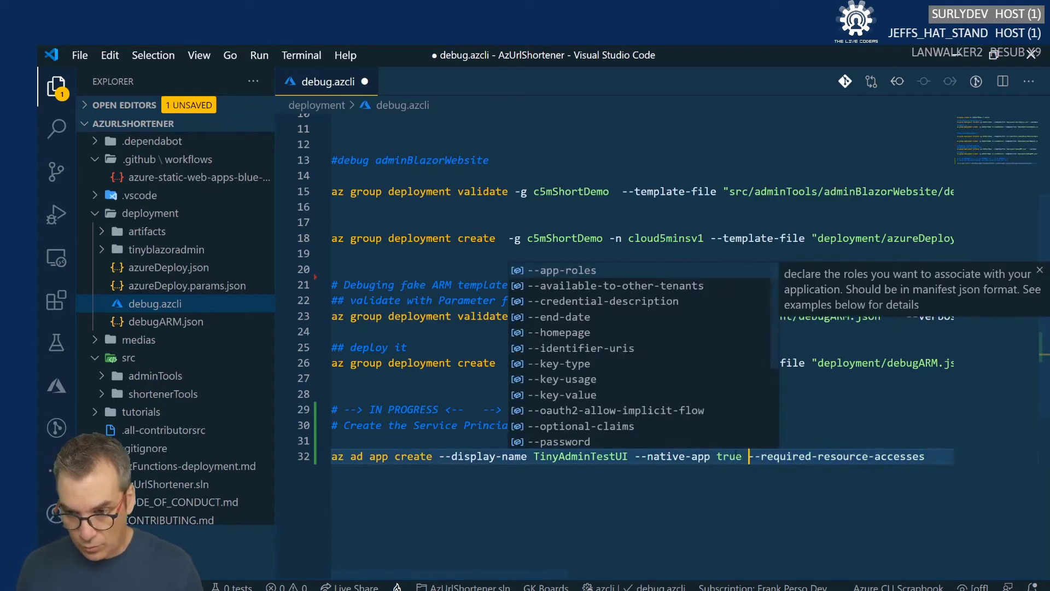
Remove --required-resource-accesses and --native-app true from the az ad app create command on line 32.
left_click_drag(756, 456, 924, 454)
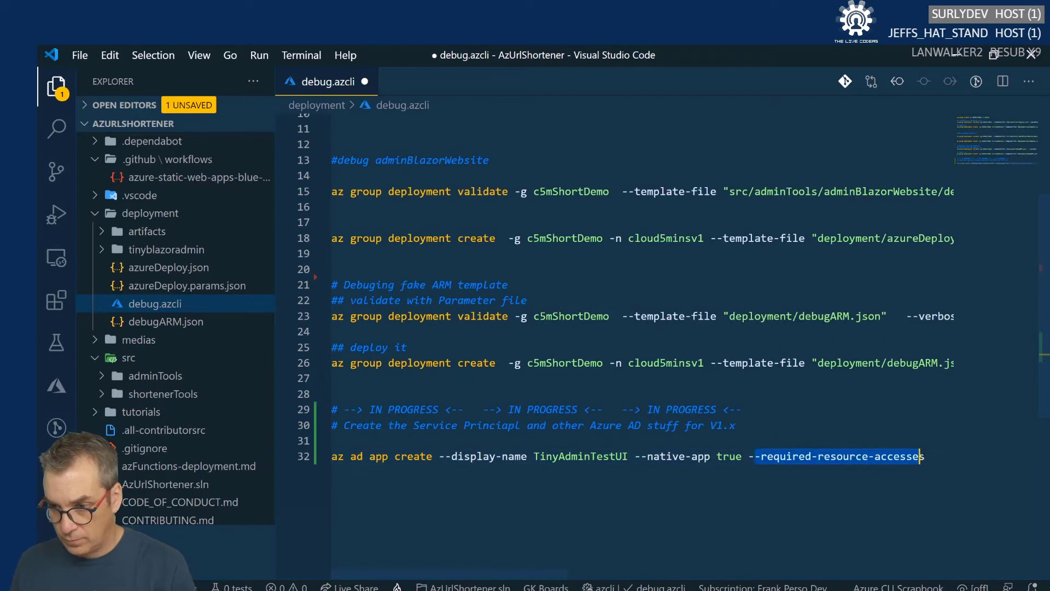
key("BackSpace")
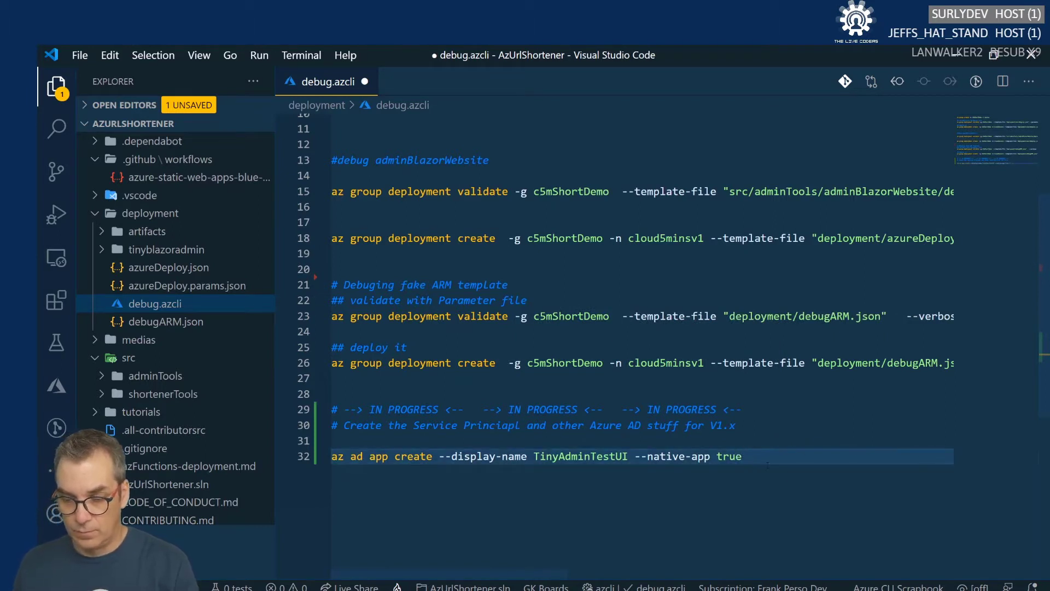
left_click_drag(768, 465, 635, 457)
key("BackSpace")
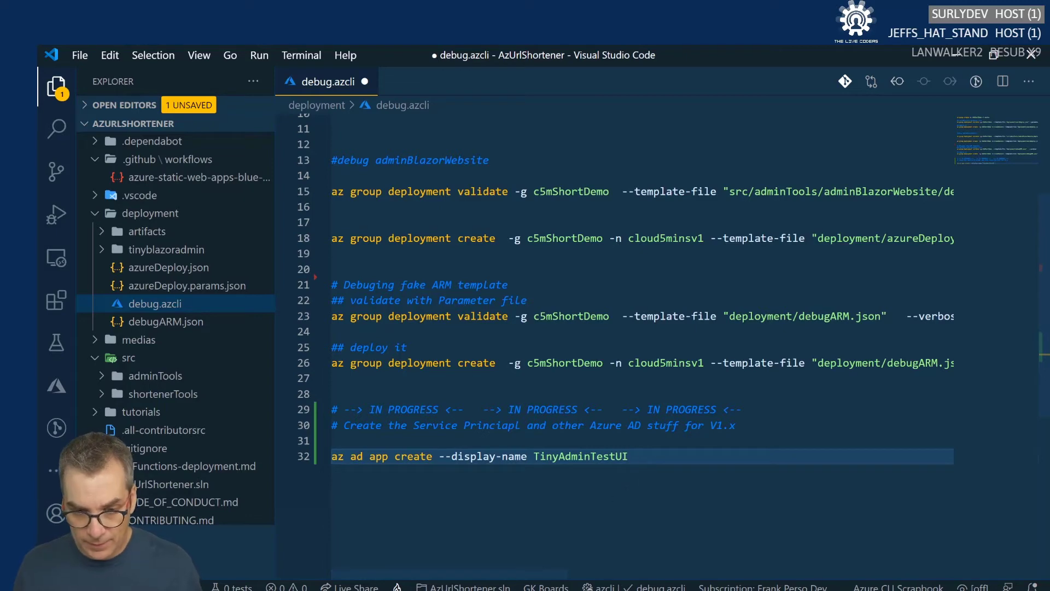
Copy the --reply-urls parameter name from the Microsoft docs and append it to the az ad app create command in debug.azcli.
key("alt+Tab")
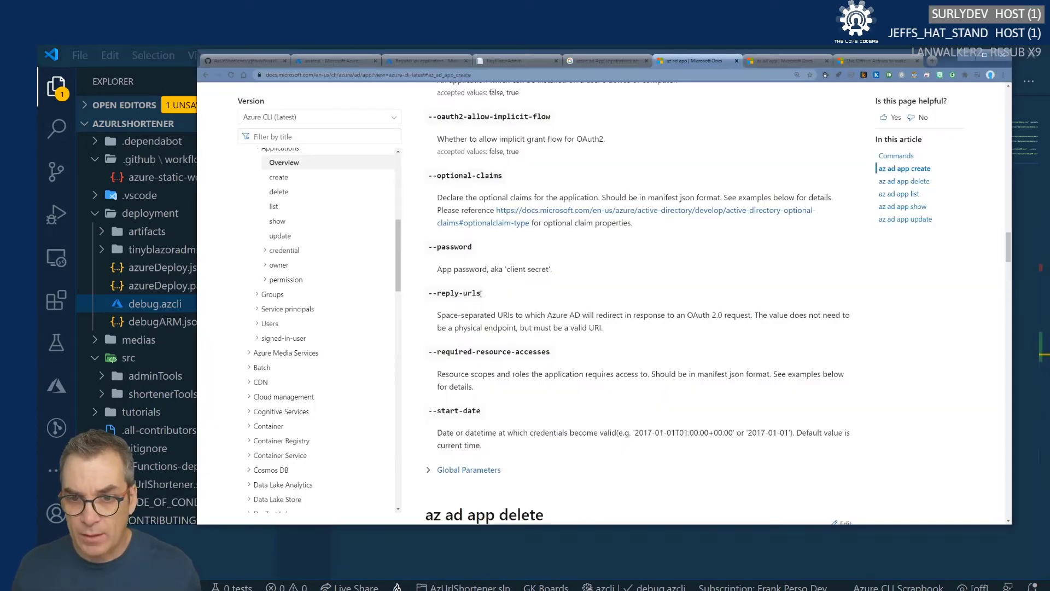
left_click_drag(481, 294, 428, 297)
key("ctrl+c")
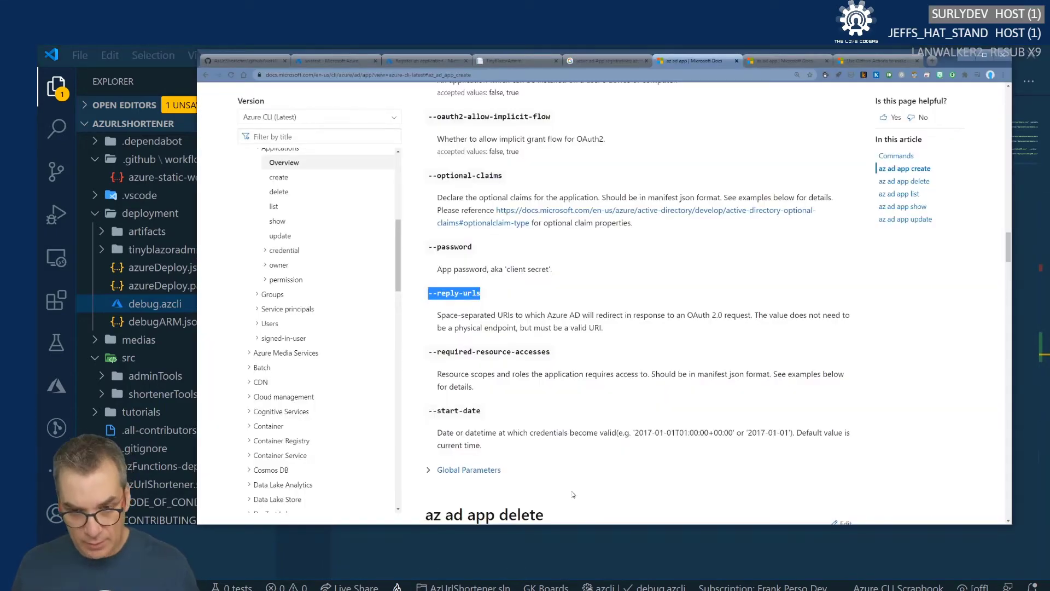
key("alt+Tab")
key("ctrl+v")
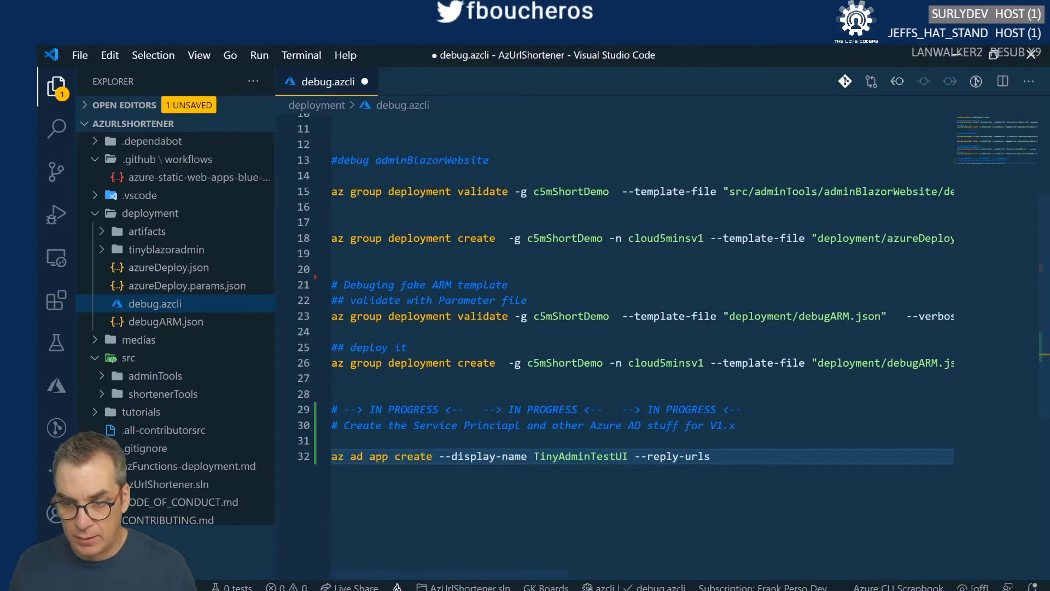
key("alt+Tab")
left_click(422, 55)
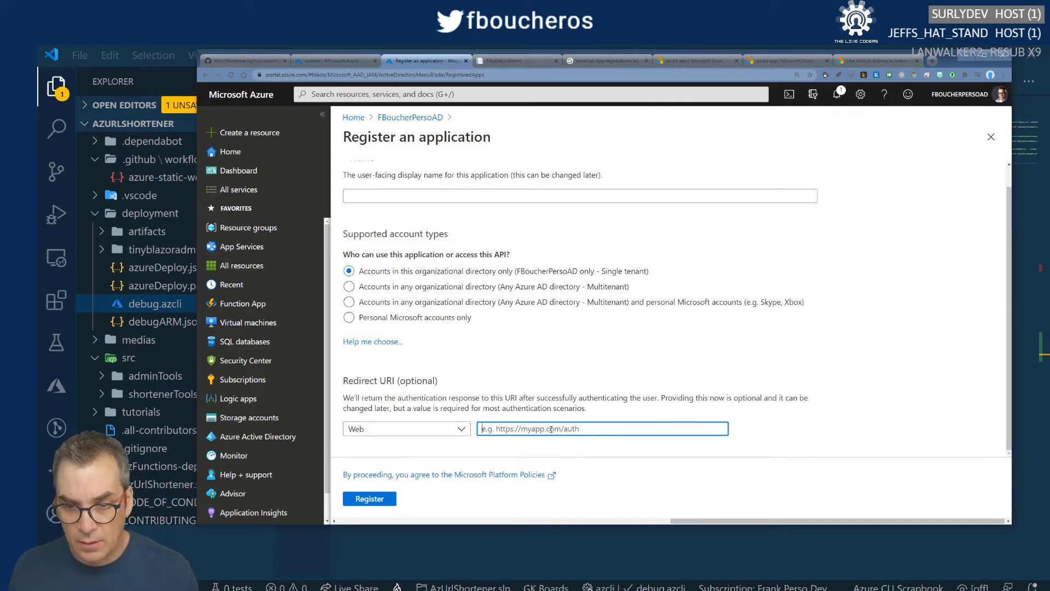
left_click(336, 60)
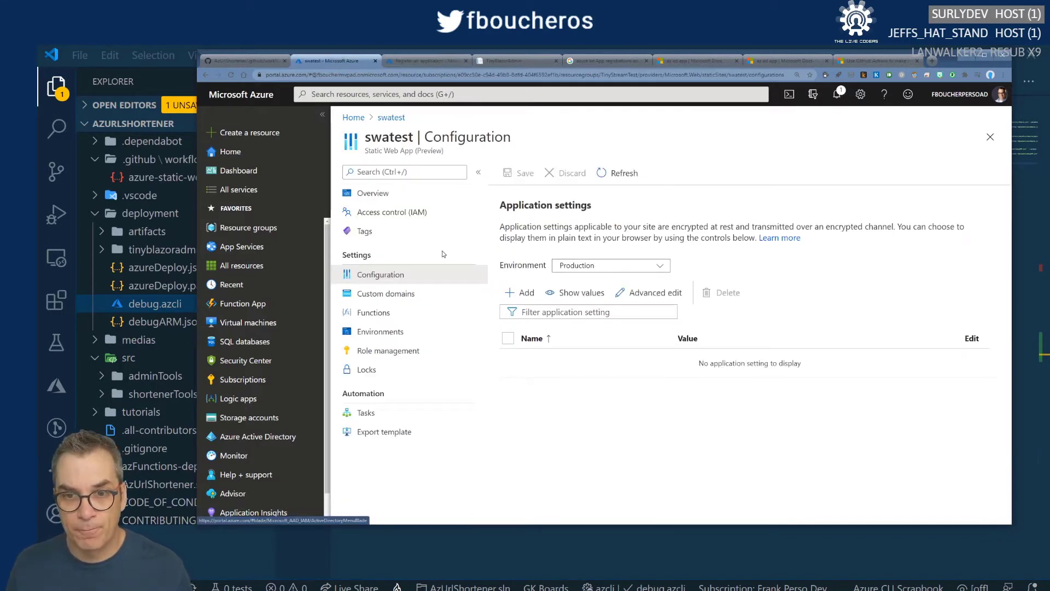
left_click(380, 194)
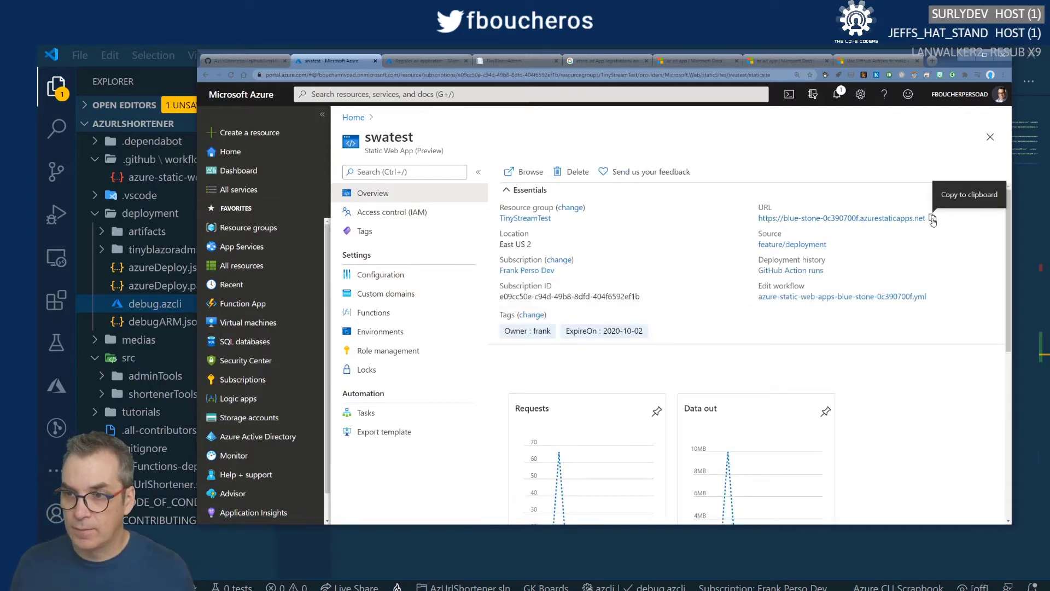
left_click(604, 545)
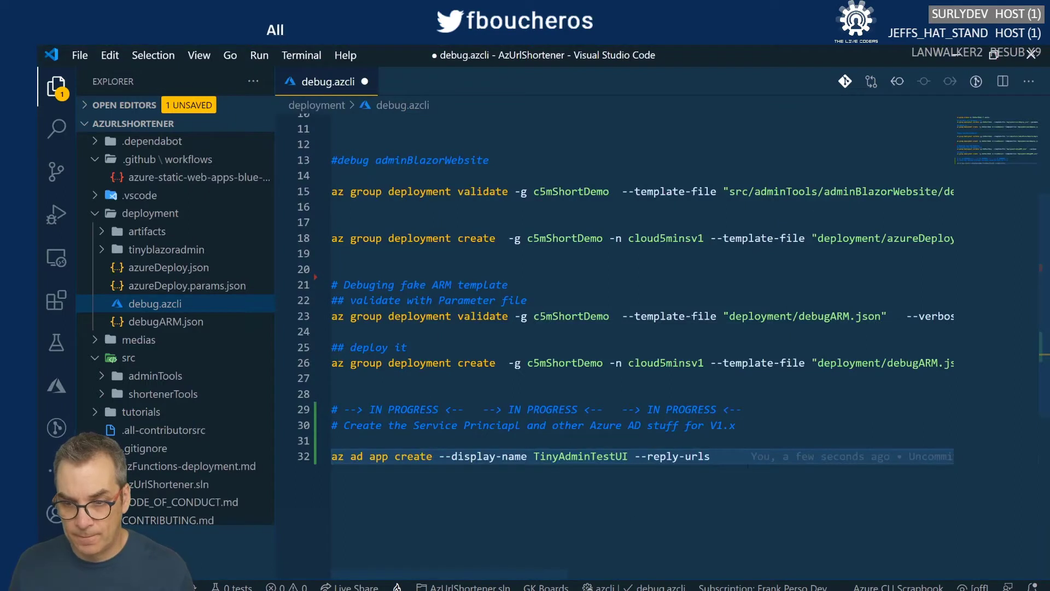
type("https://blue-stone-0c390700f.azurestaticapps.net")
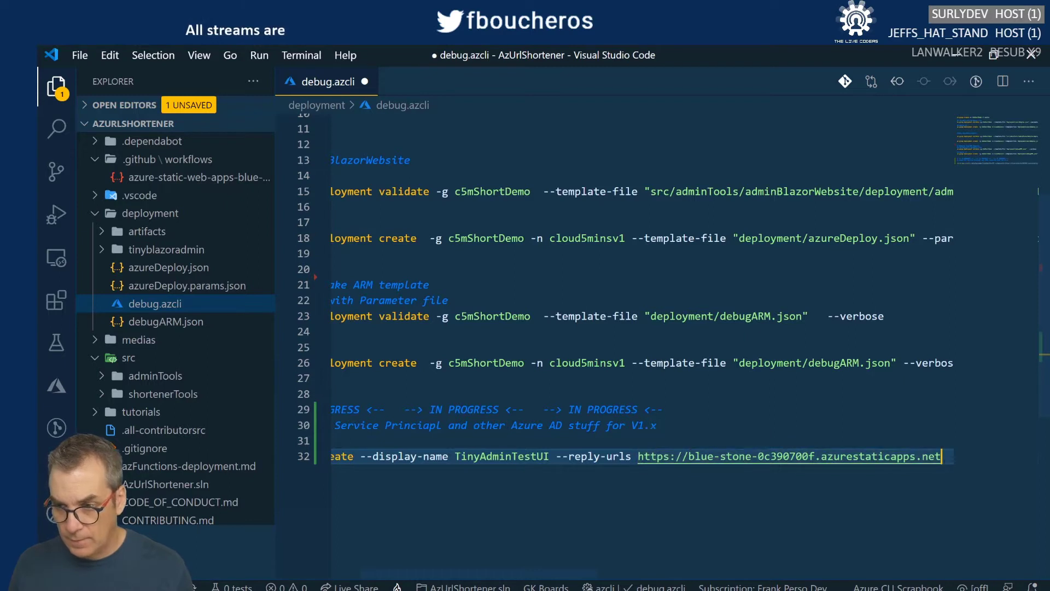
Copy the entire az ad app create command on line 32 of debug.azcli.
left_click_drag(947, 457, 295, 459)
key("ctrl+c")
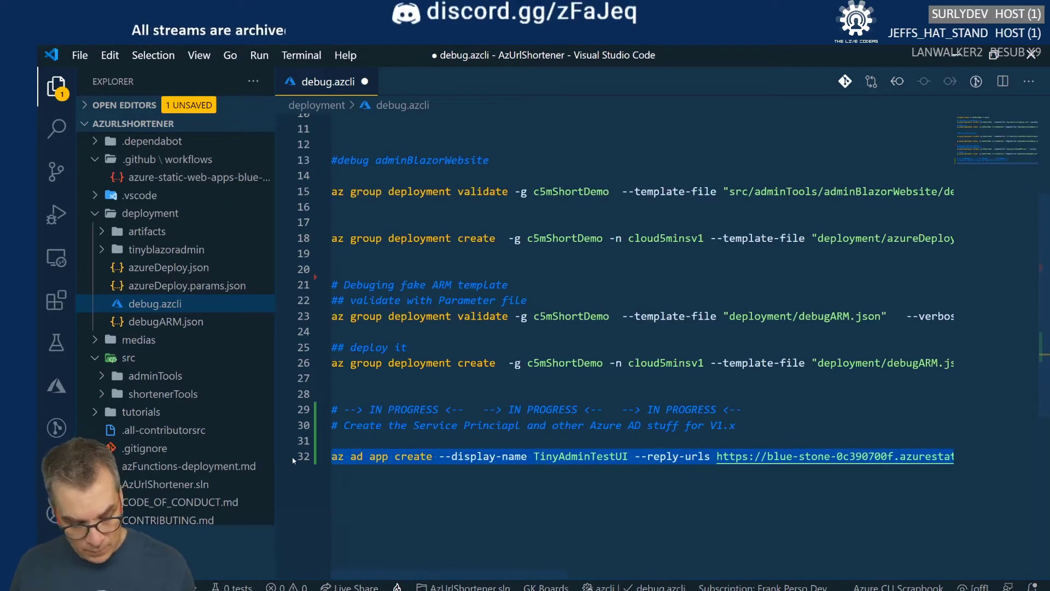
key("ctrl+shift+p")
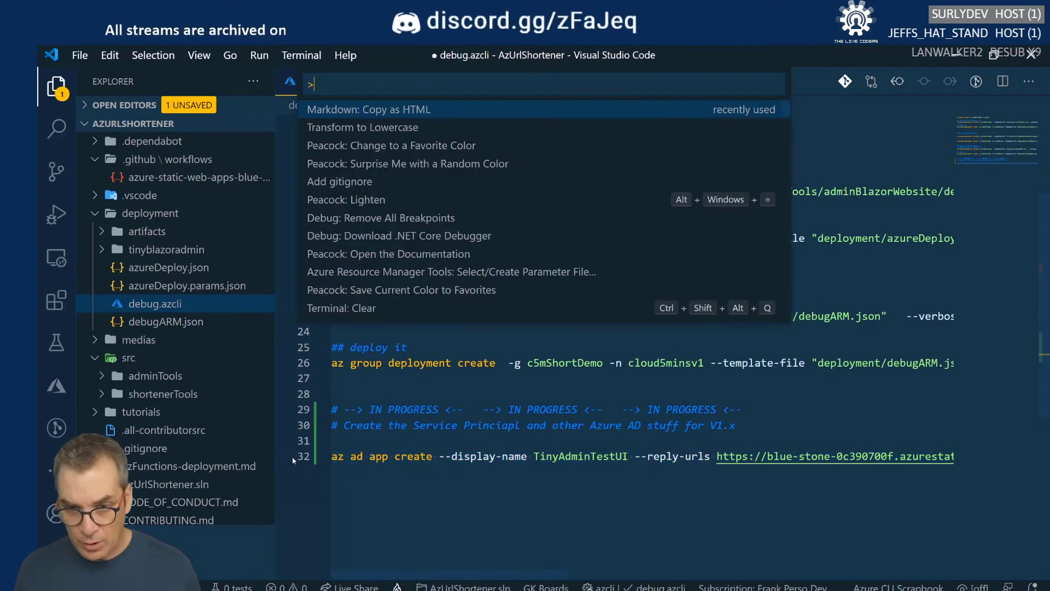
left_click(435, 506)
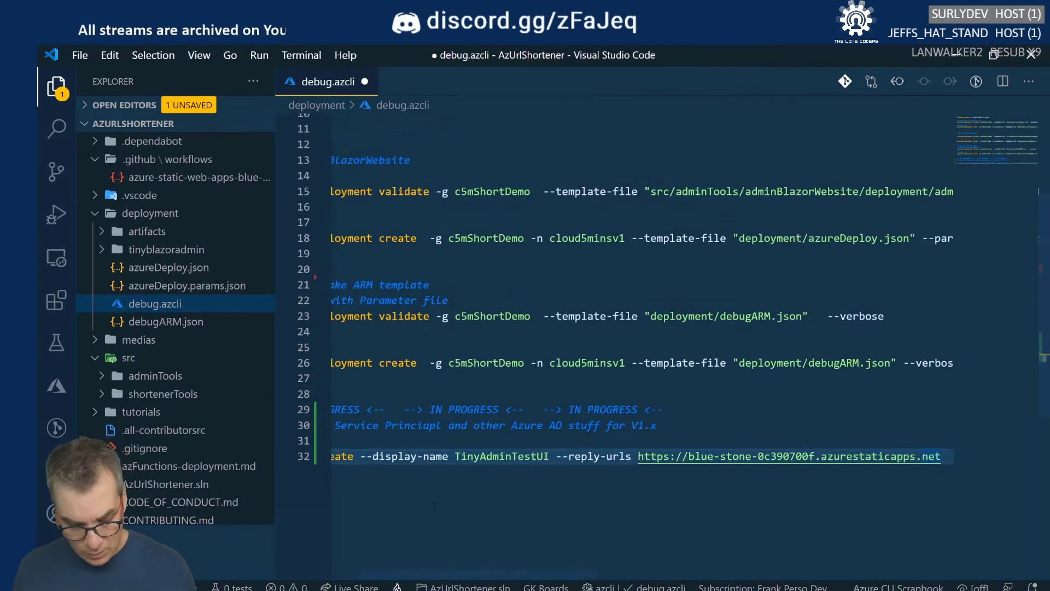
Run az in an enlarged integrated terminal and look through the Azure CLI command list.
key("ctrl+grave")
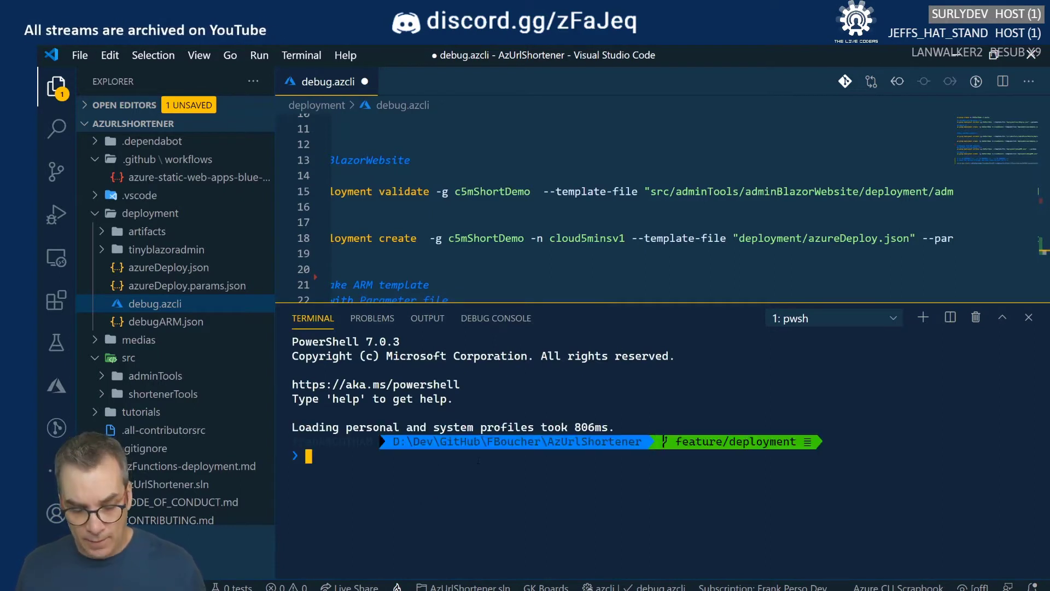
type("az")
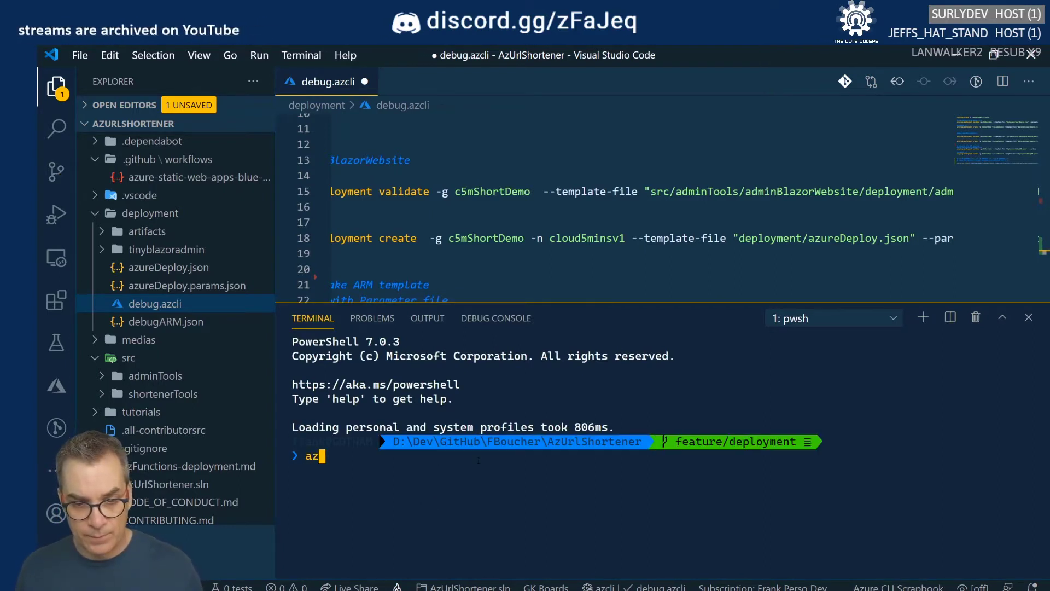
key("Return")
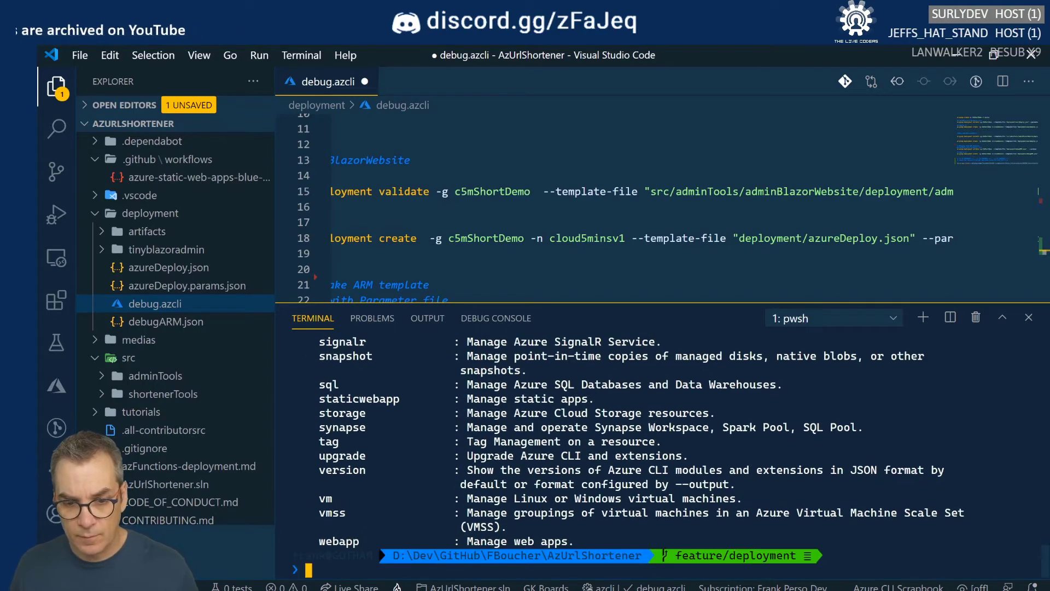
left_click_drag(264, 321, 204, 322)
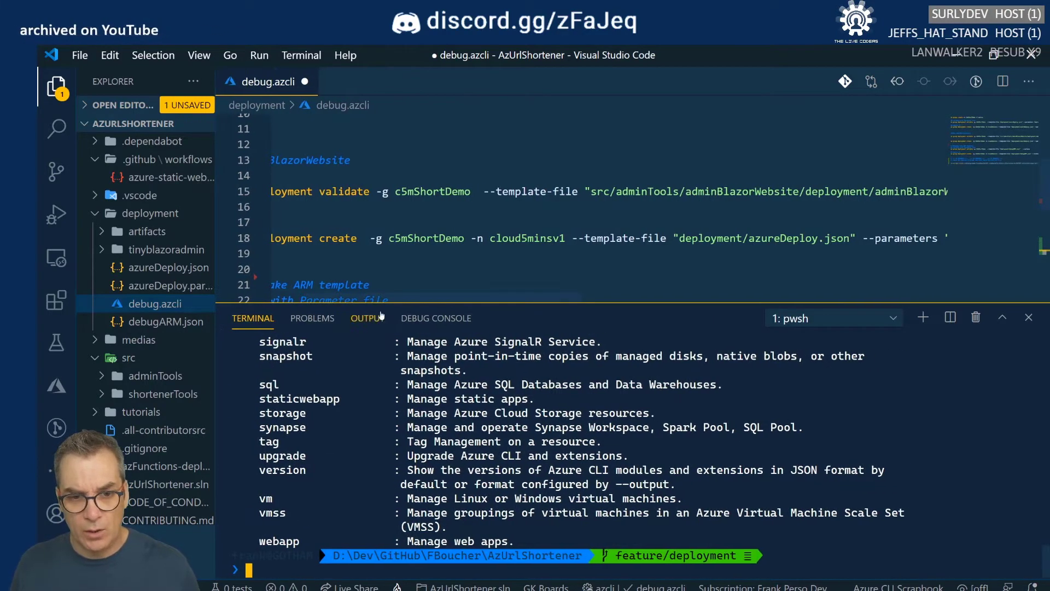
left_click_drag(421, 304, 421, 174)
scroll(476, 413, "up", 15)
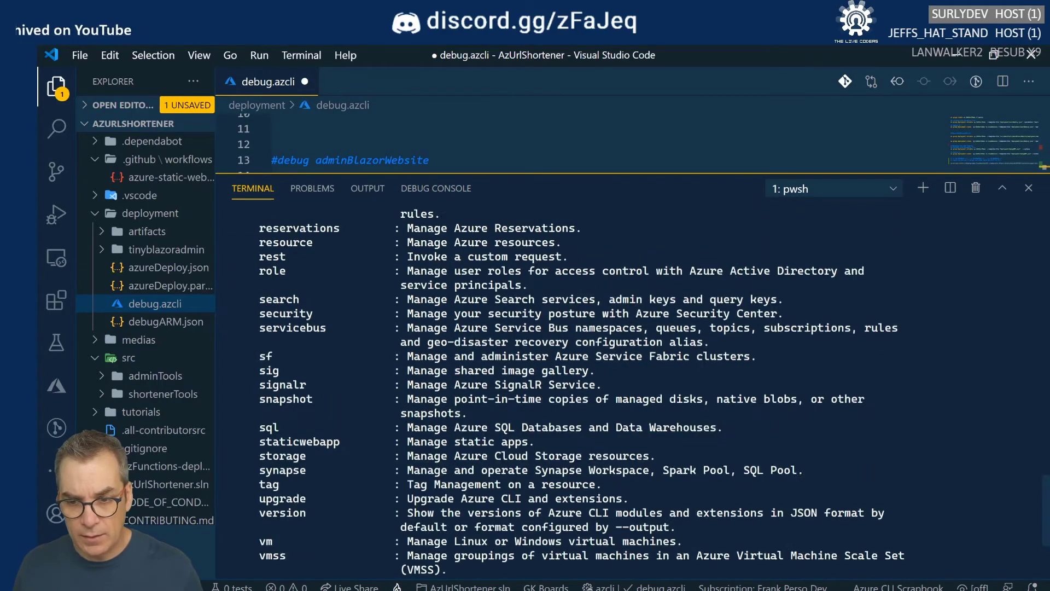
scroll(476, 414, "down", 15)
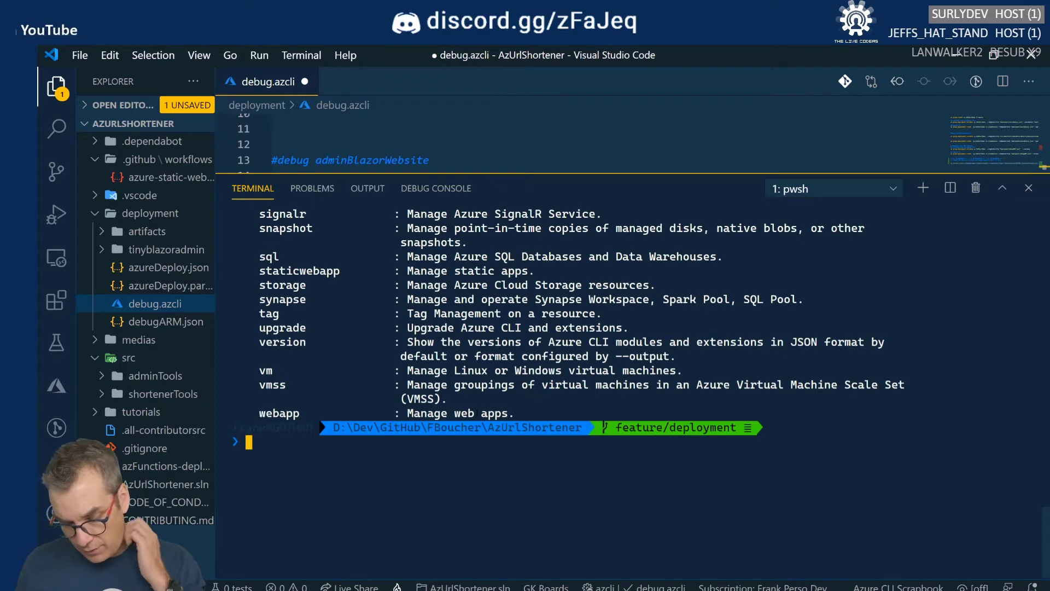
List the subscription's resource groups in the terminal with az group list -o table.
type("az ")
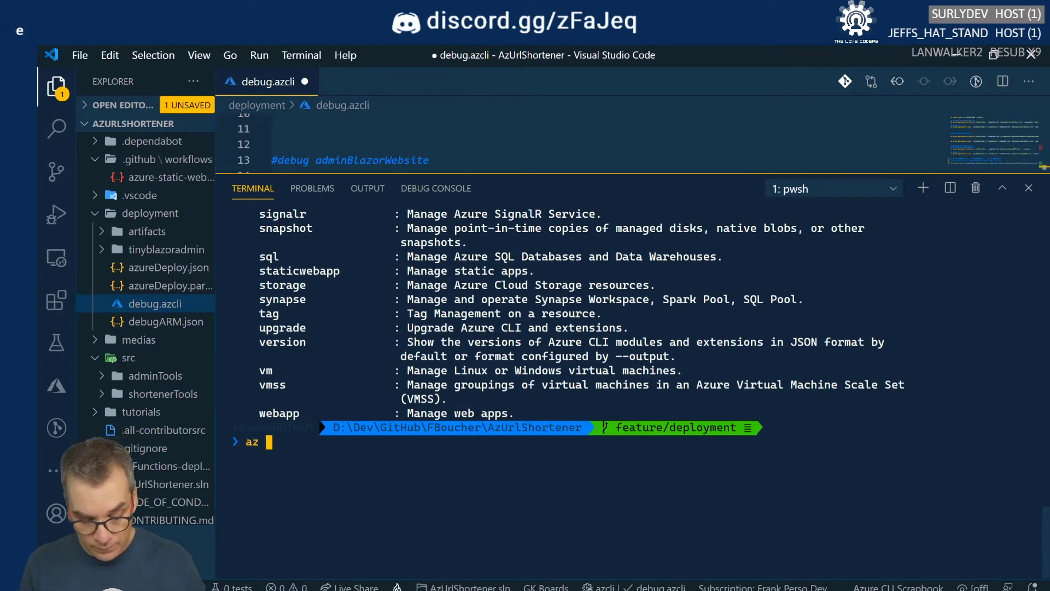
type("group ")
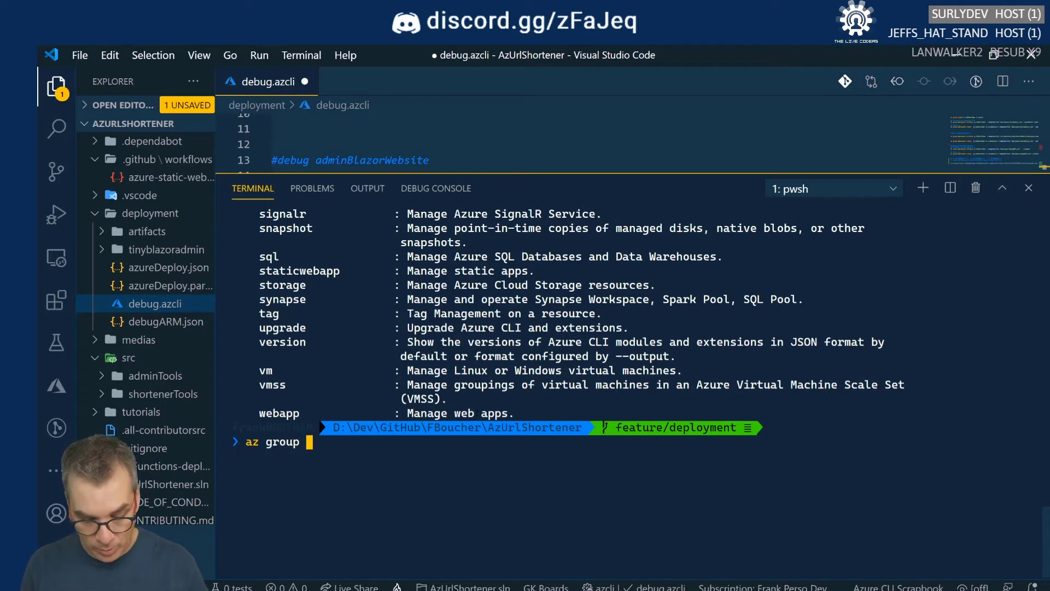
type("list -o")
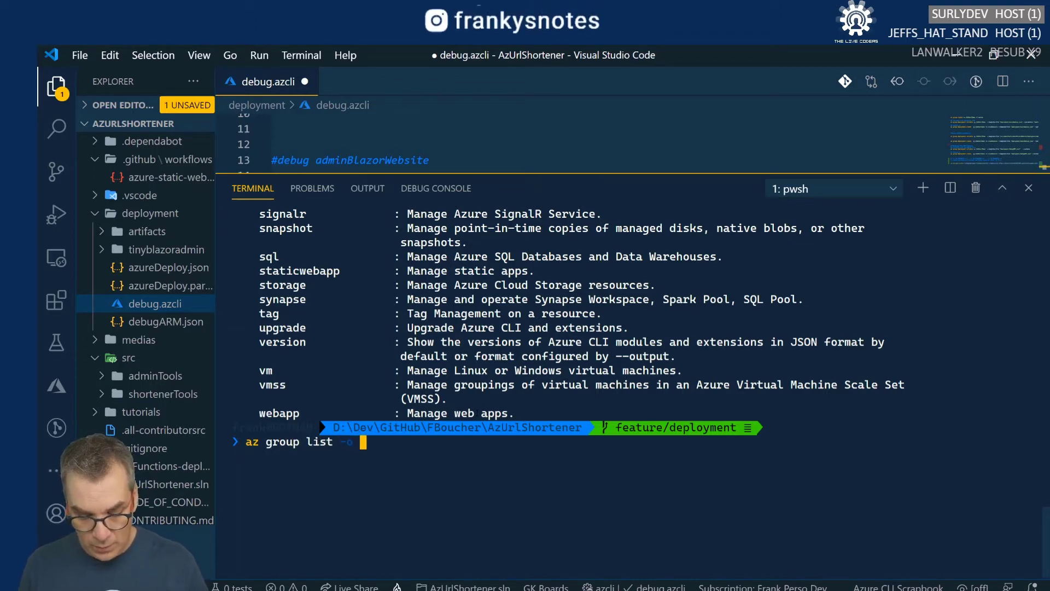
type(" tab")
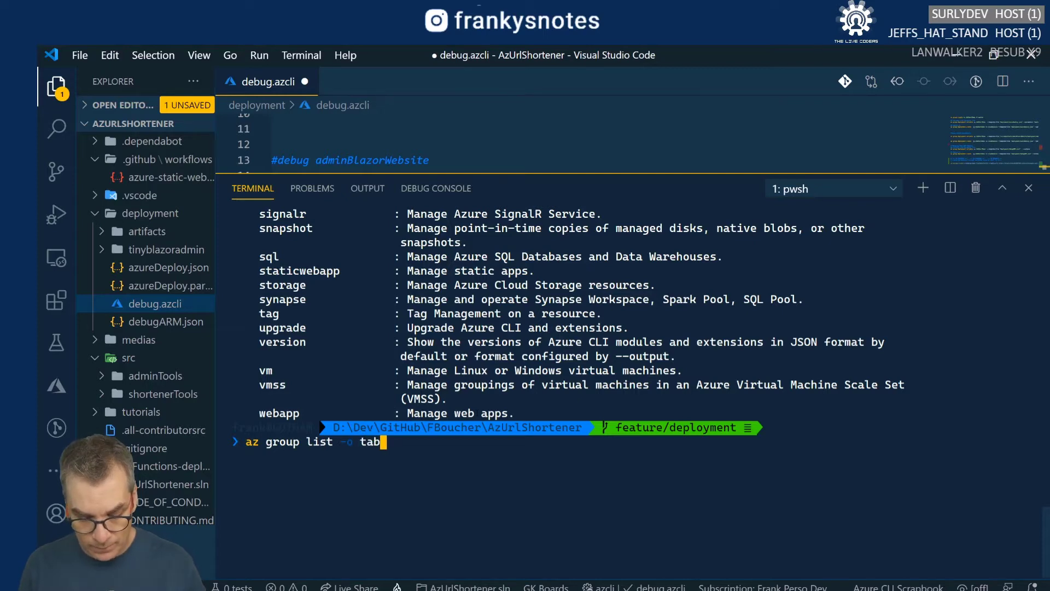
type("le")
key("Return")
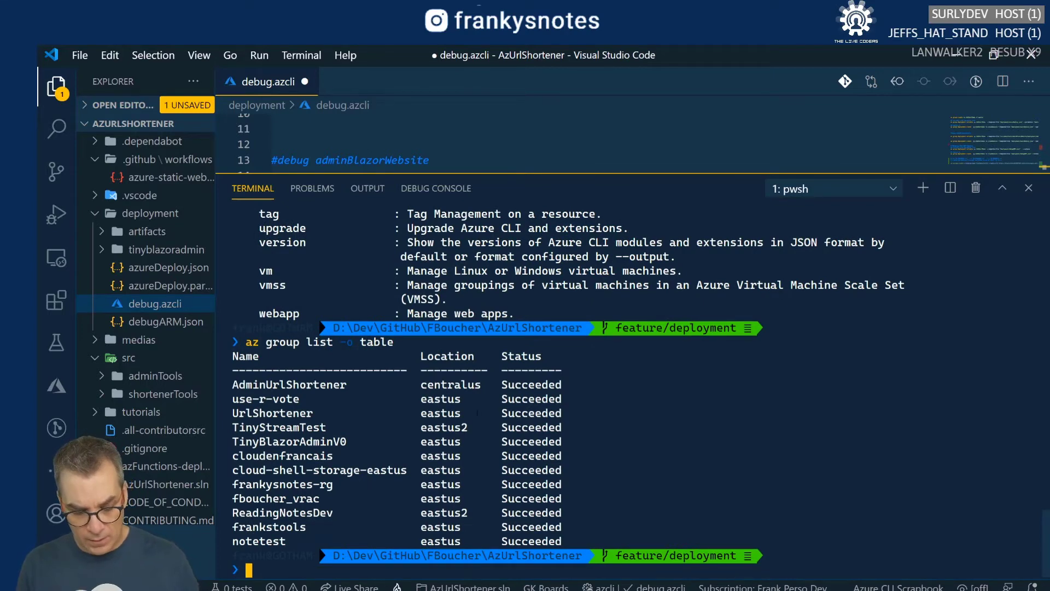
Run the copied az ad app create command for TinyAdminTestUI in the terminal and review its JSON output, highlighting the appId value.
key("ctrl+v")
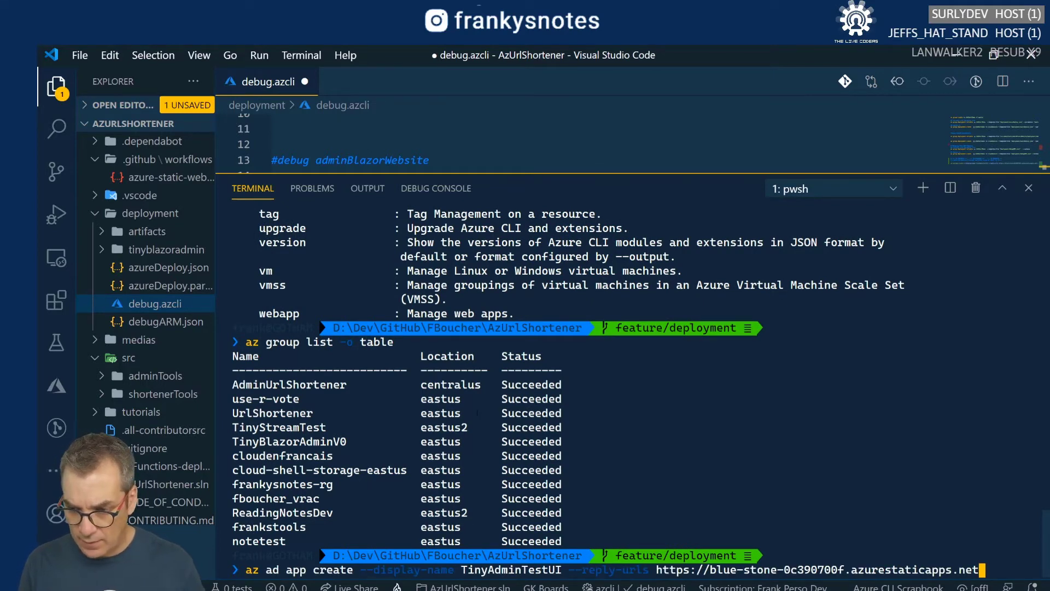
key("Return")
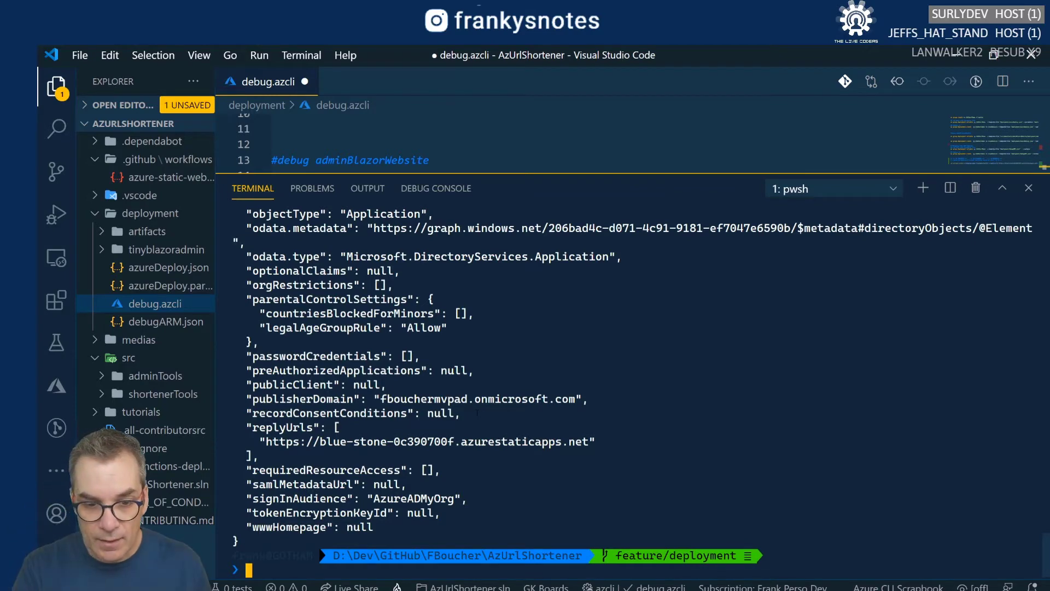
scroll(477, 413, "up", 4)
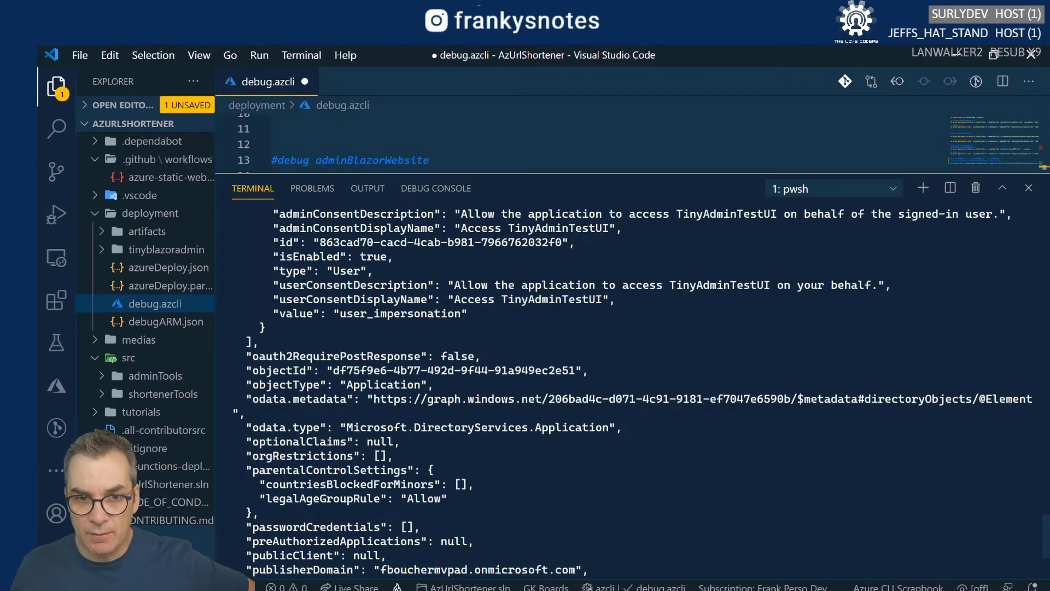
scroll(629, 391, "up", 6)
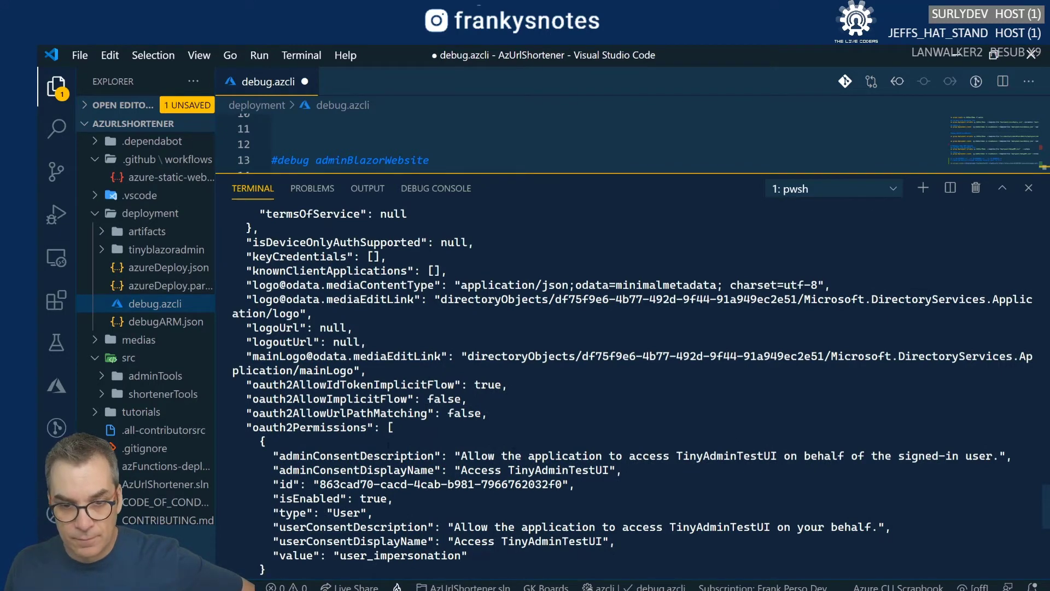
scroll(630, 392, "up", 11)
scroll(629, 392, "down", 1)
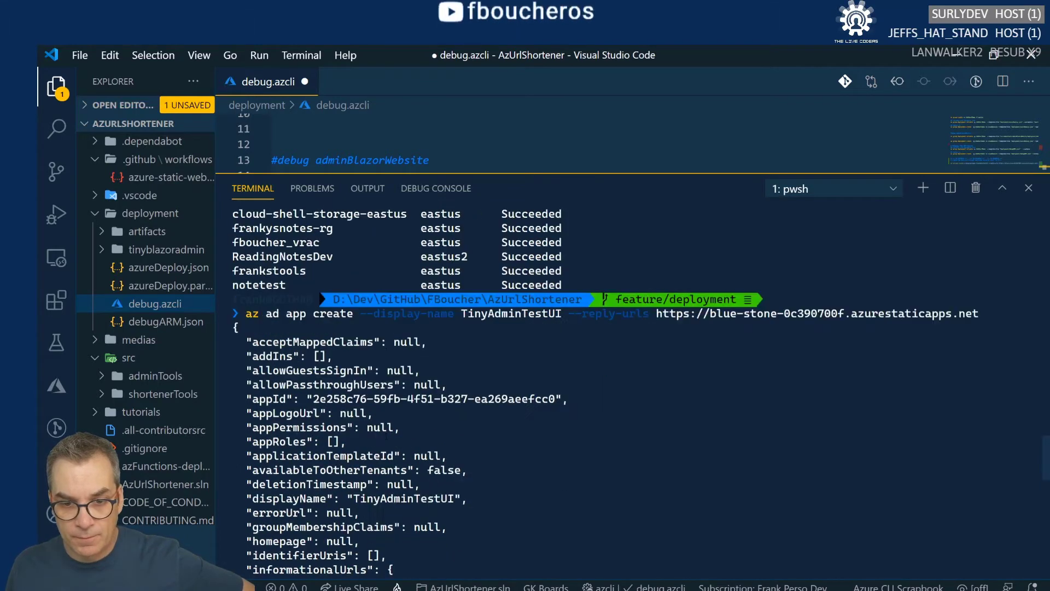
scroll(386, 436, "down", 2)
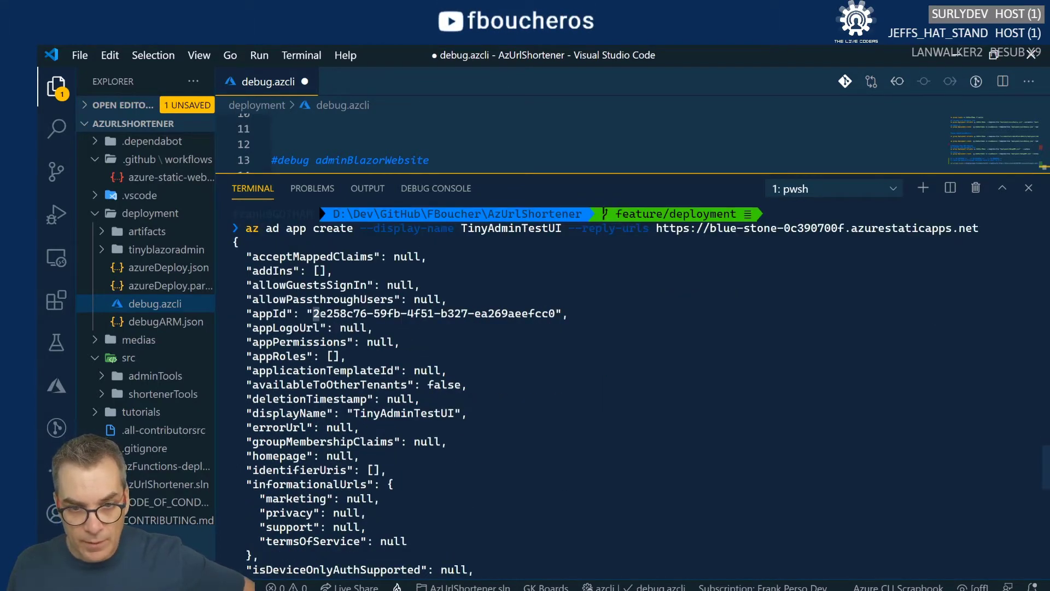
left_click_drag(316, 313, 555, 314)
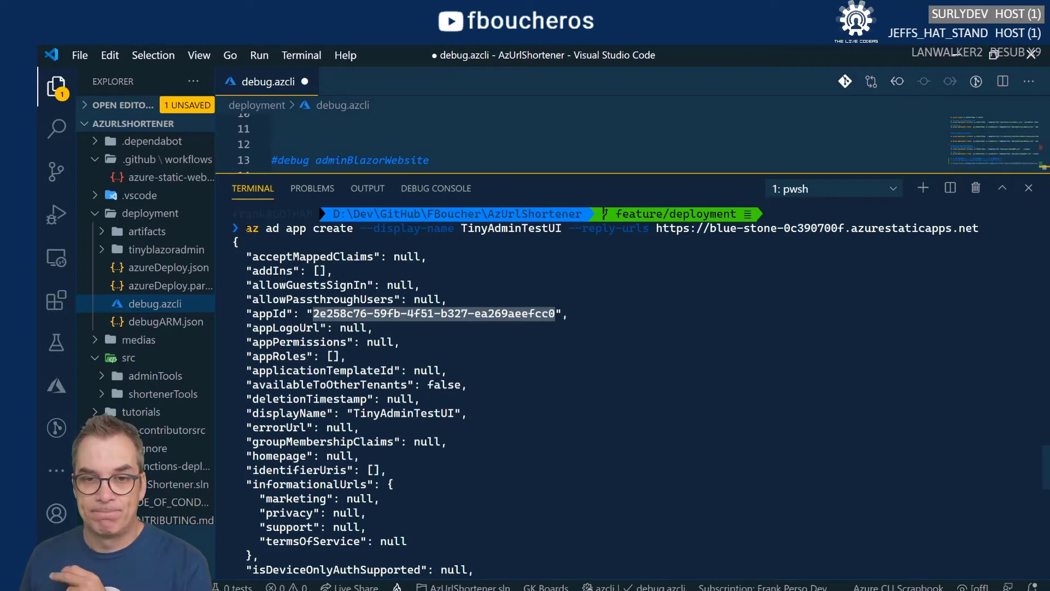
scroll(629, 383, "down", 10)
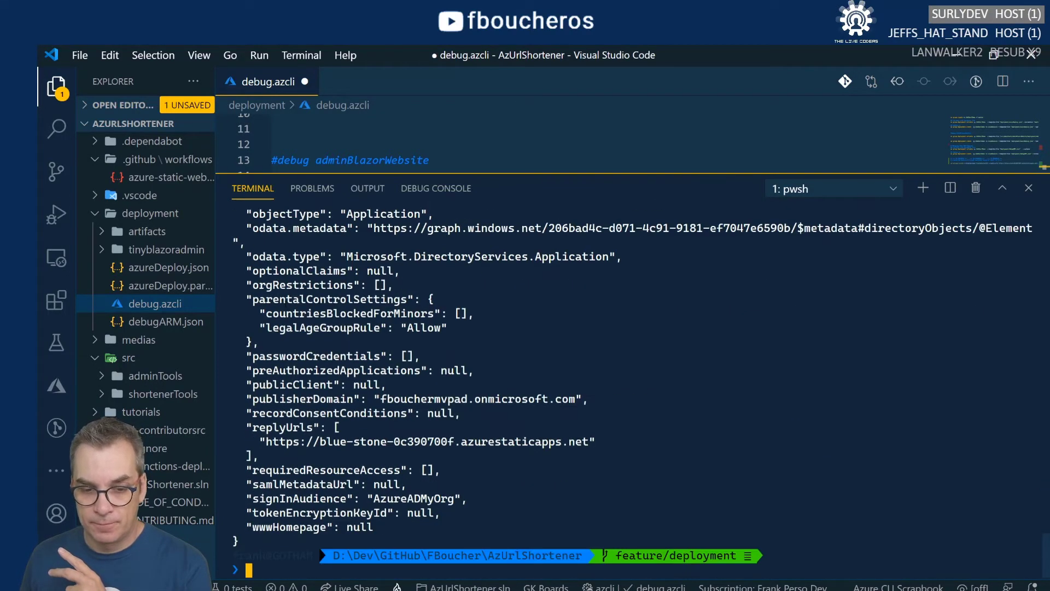
Switch to the Azure portal, refresh FBoucherPersoAD's app registrations, list all applications, and mark the TinyAdminTestUI entry.
key("alt+Tab")
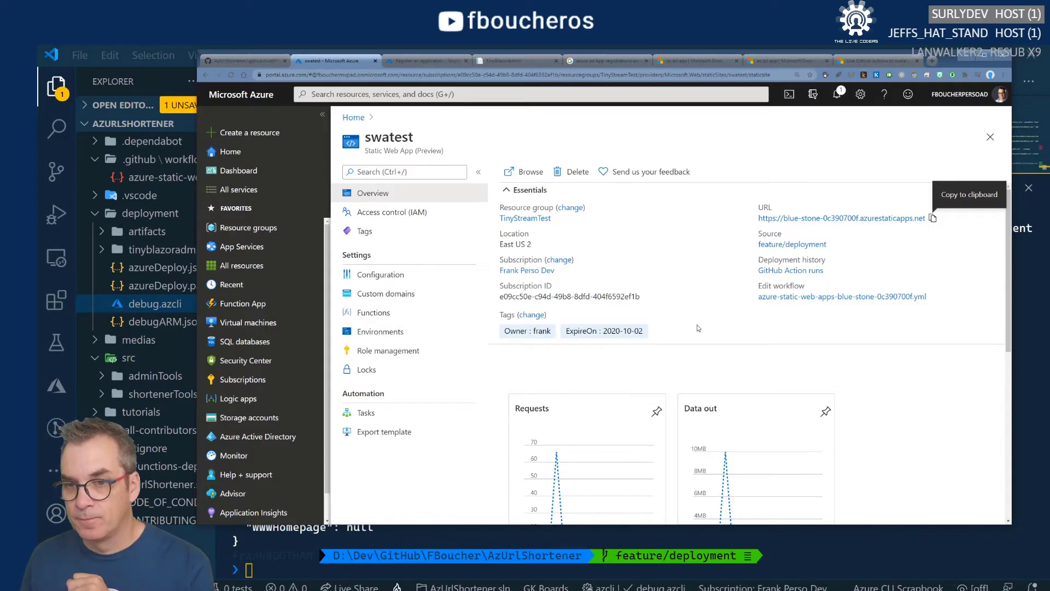
scroll(698, 328, "down", 5)
scroll(698, 328, "up", 5)
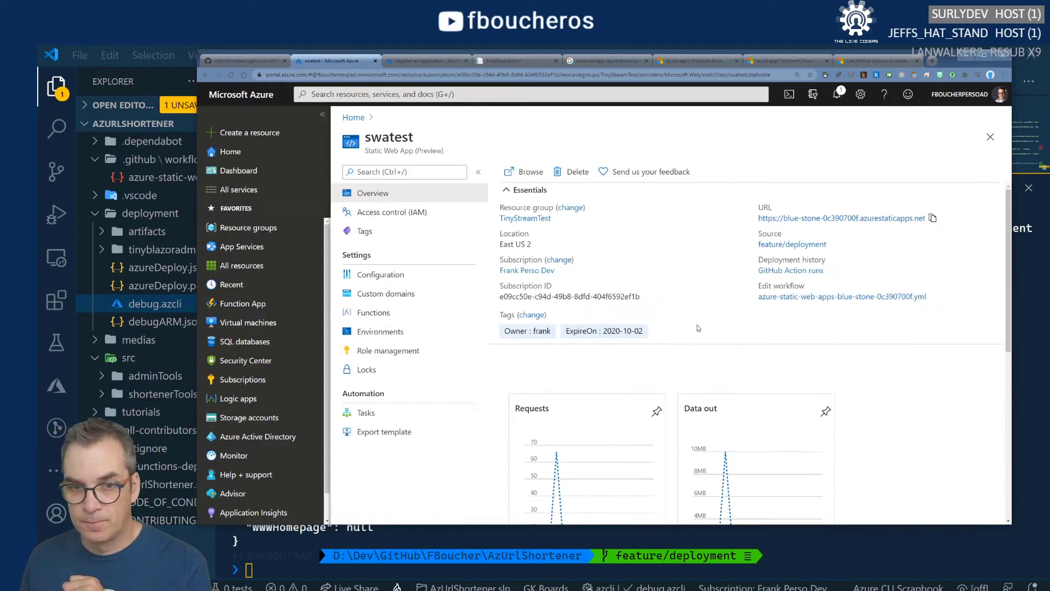
left_click(409, 64)
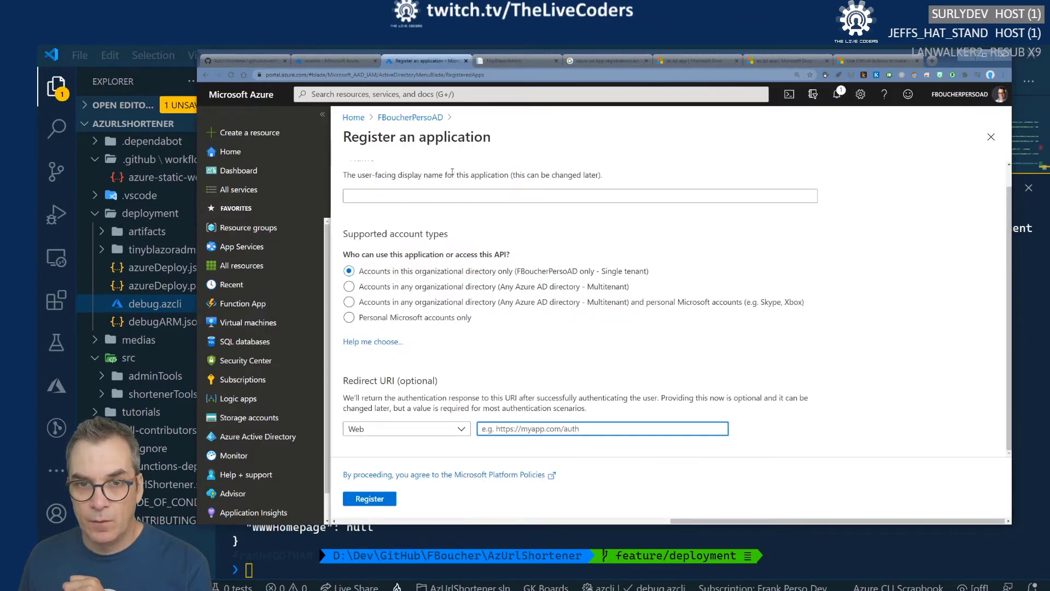
left_click(401, 118)
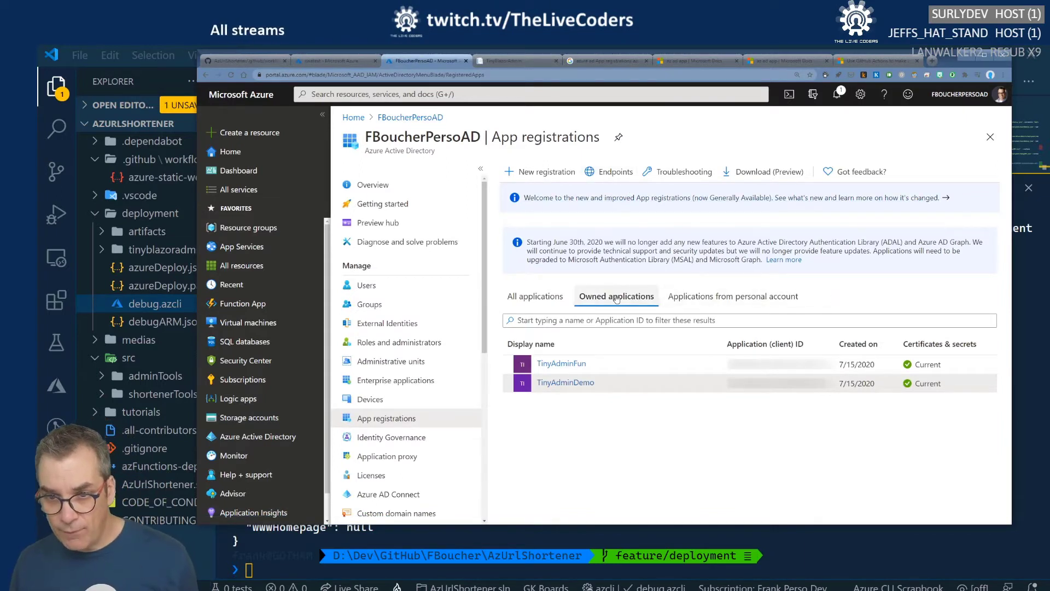
key("F5")
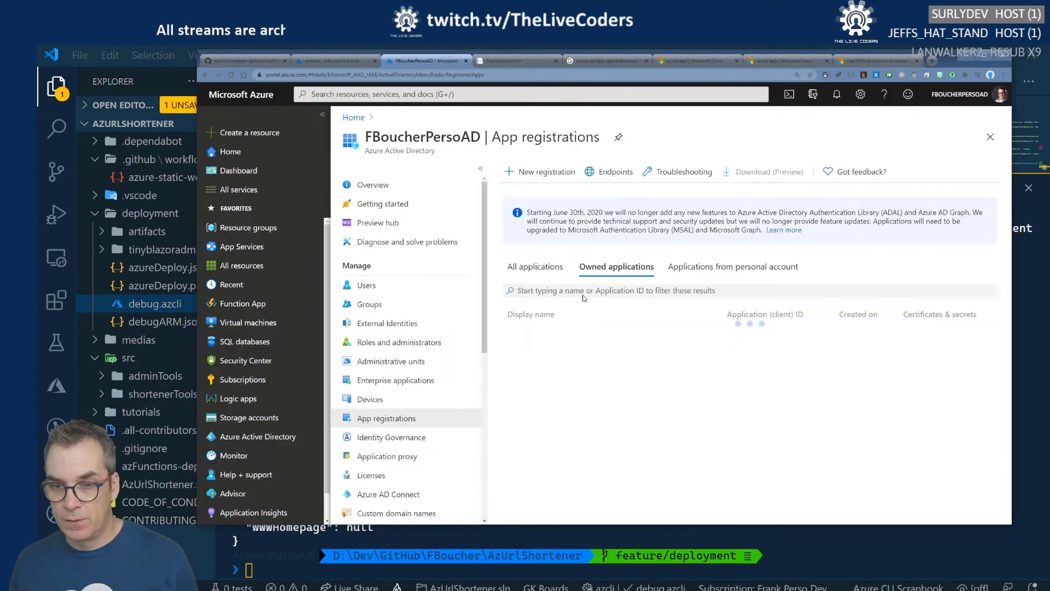
left_click(551, 298)
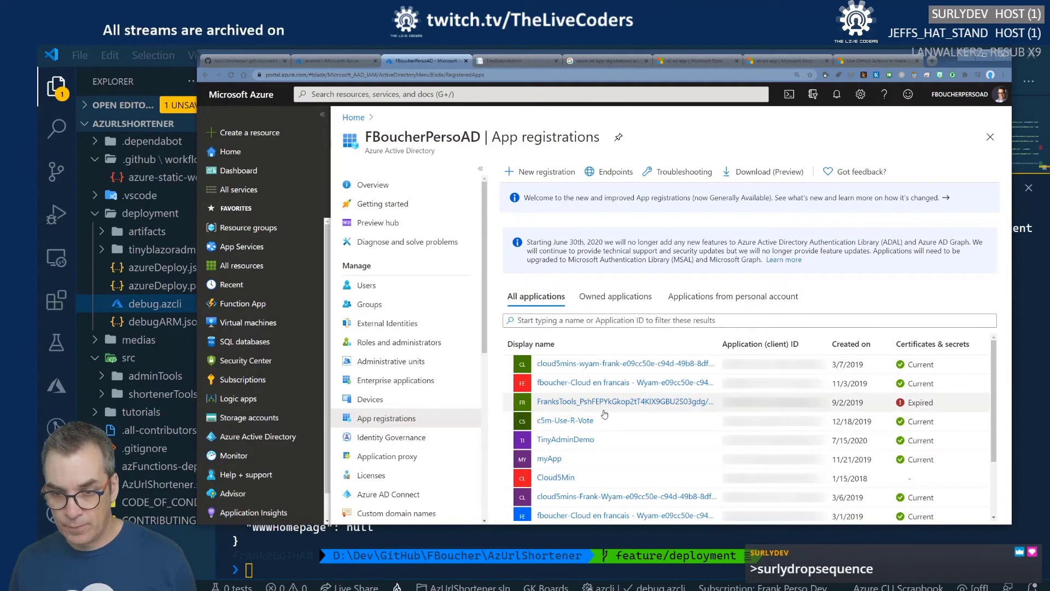
scroll(605, 413, "down", 3)
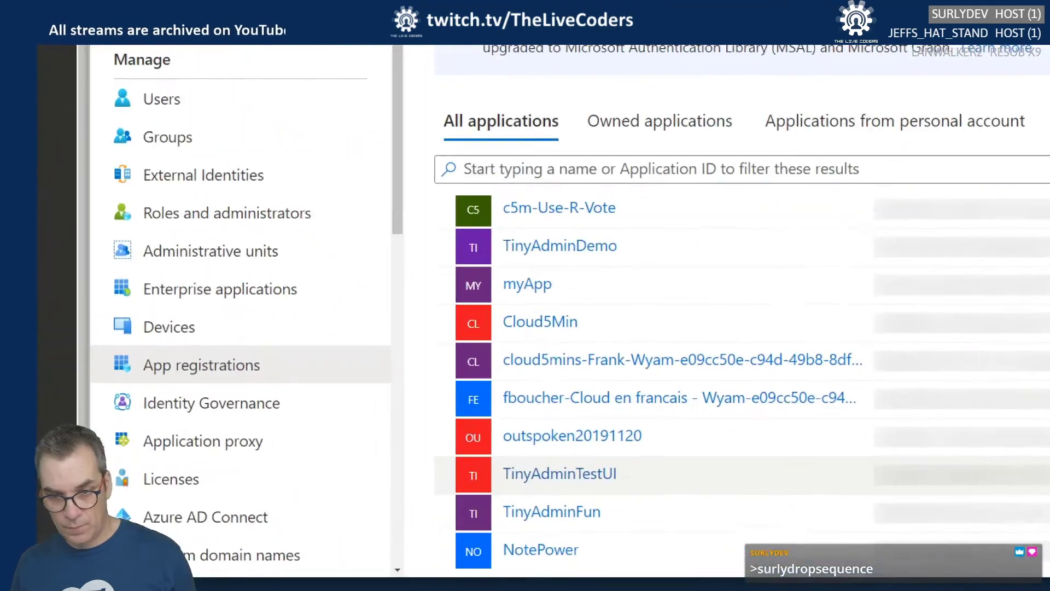
mouse_move(643, 482)
left_mouse_down()
mouse_move(455, 501)
mouse_move(582, 468)
left_mouse_up()
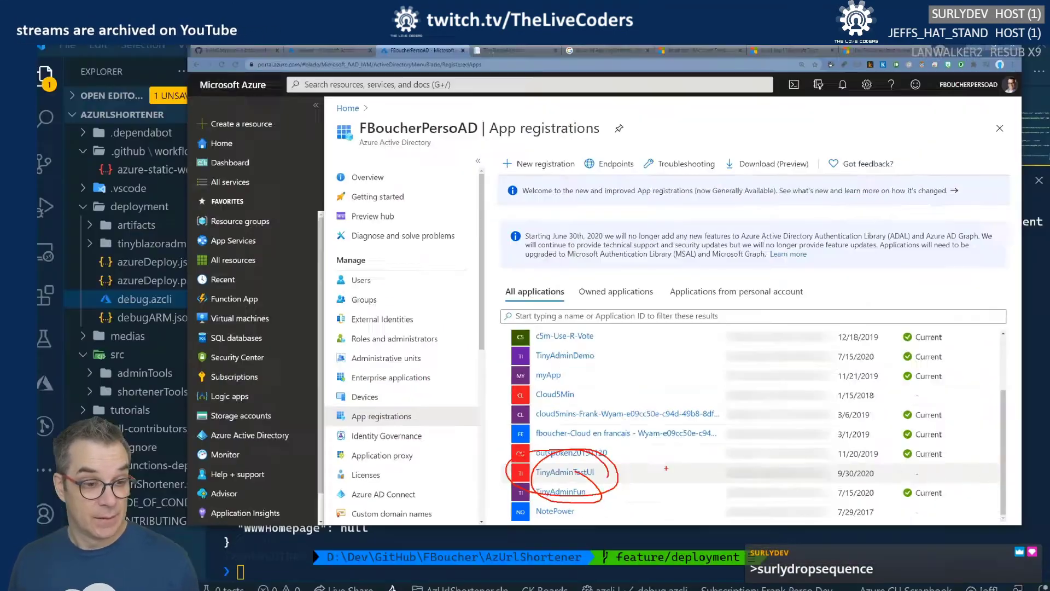
key("Escape")
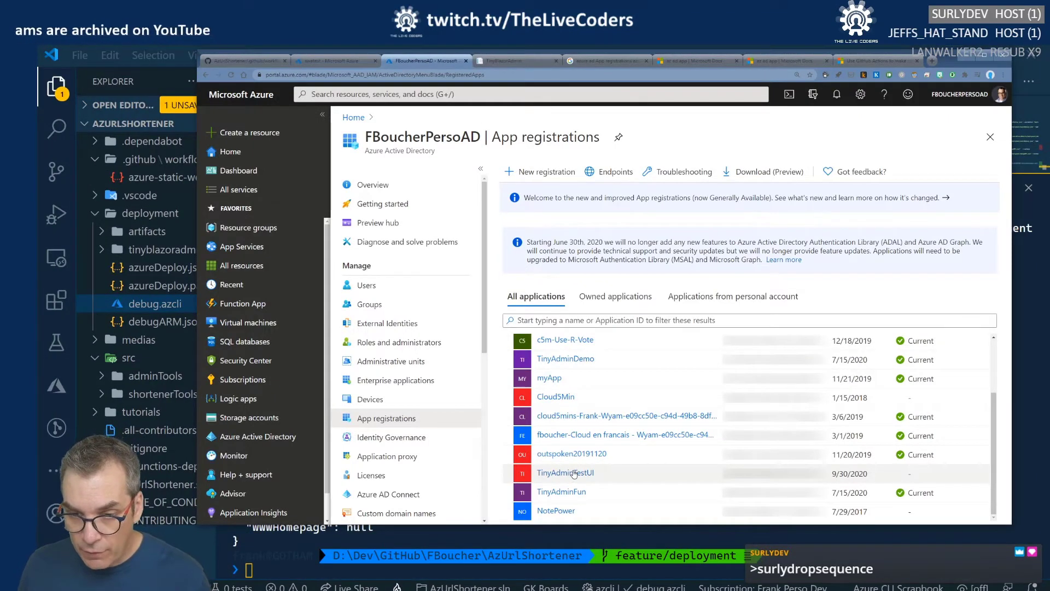
Copy the /authentication/login-callback path from the simplefranktest redirect URI in TinyAdminDemo's authentication settings.
left_click(569, 359)
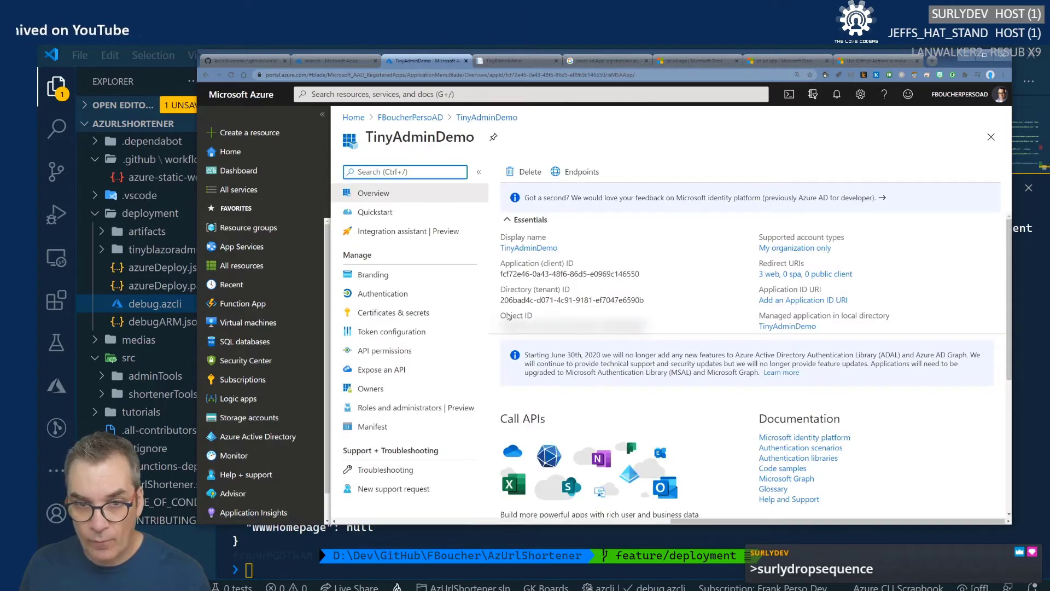
scroll(585, 319, "down", 3)
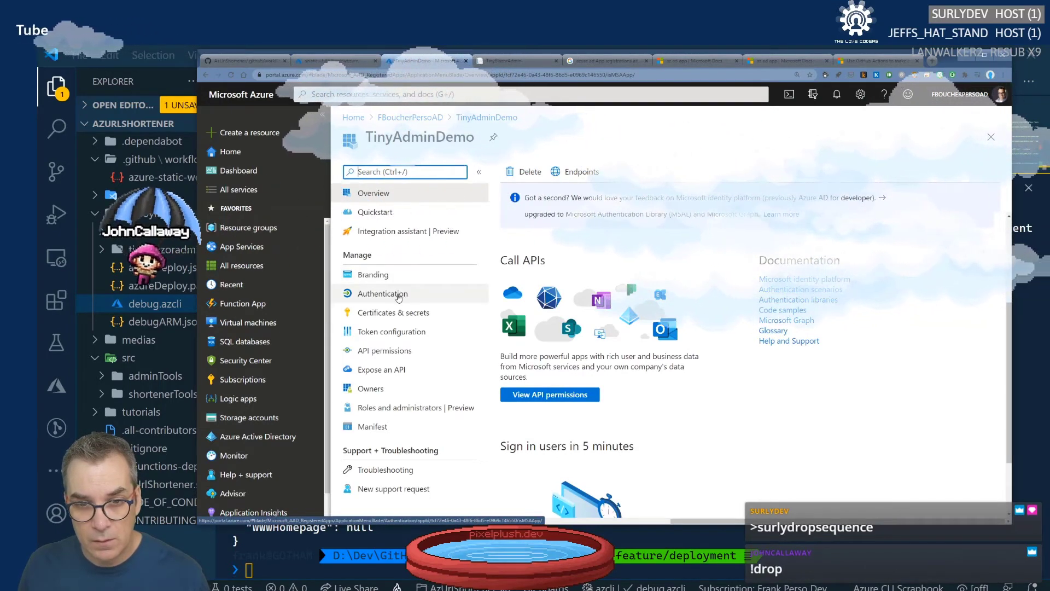
scroll(577, 294, "down", 2)
scroll(575, 301, "up", 5)
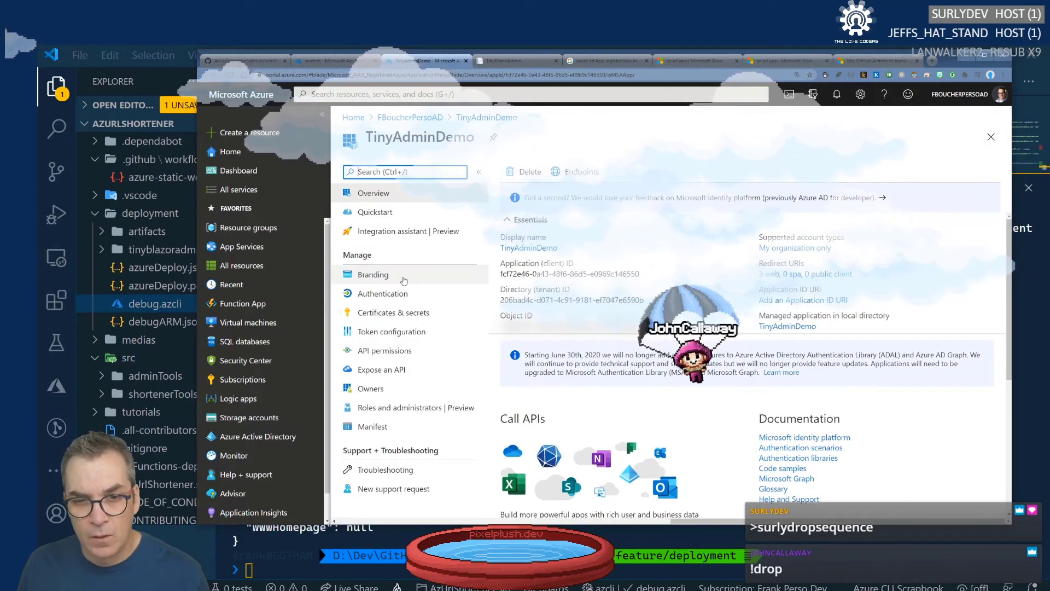
left_click(402, 296)
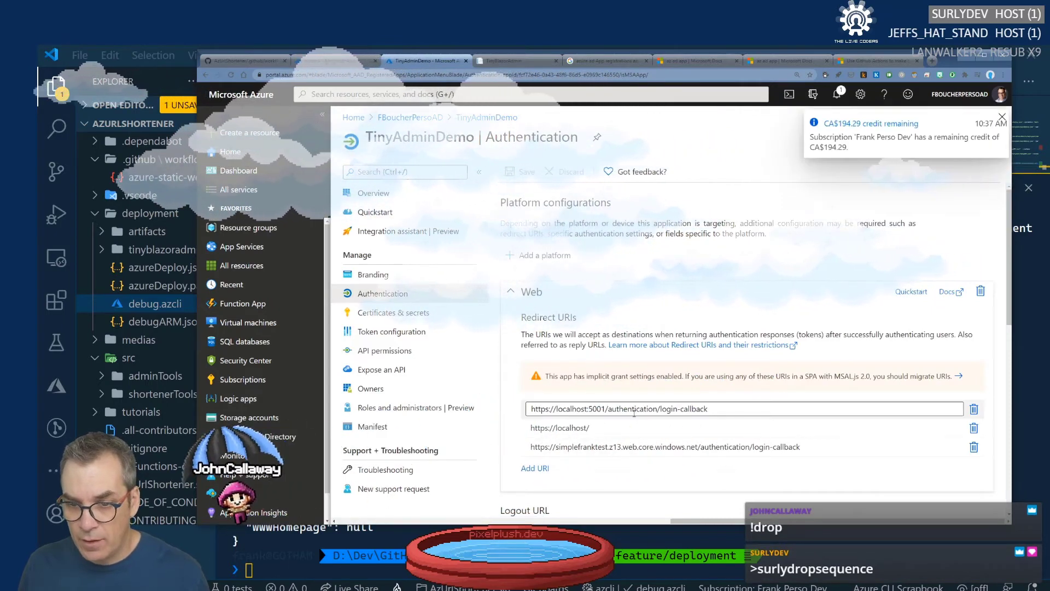
double_click(794, 447)
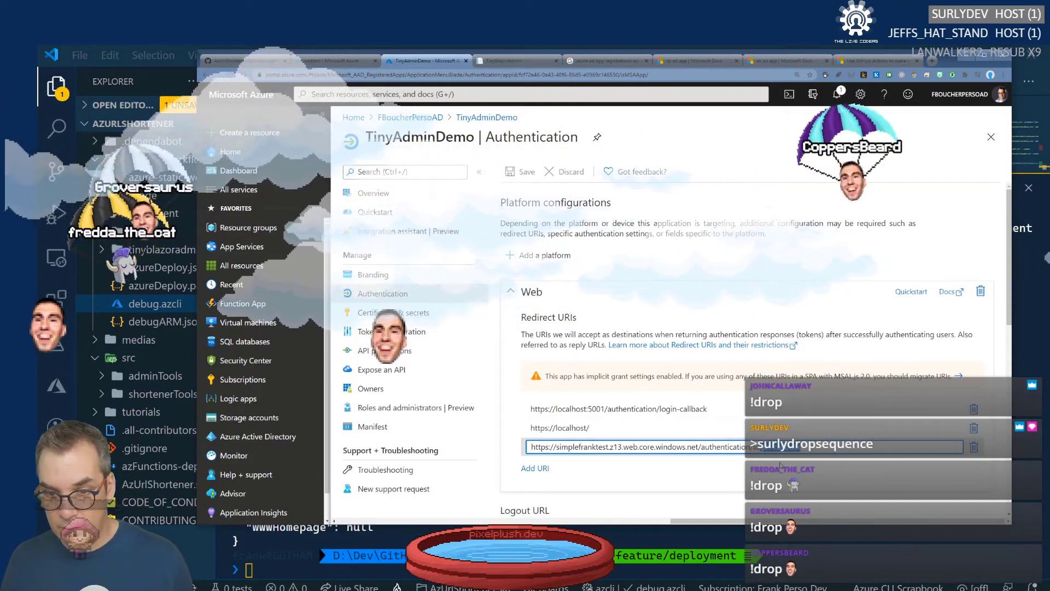
left_click(699, 447, "shift")
key("ctrl+c")
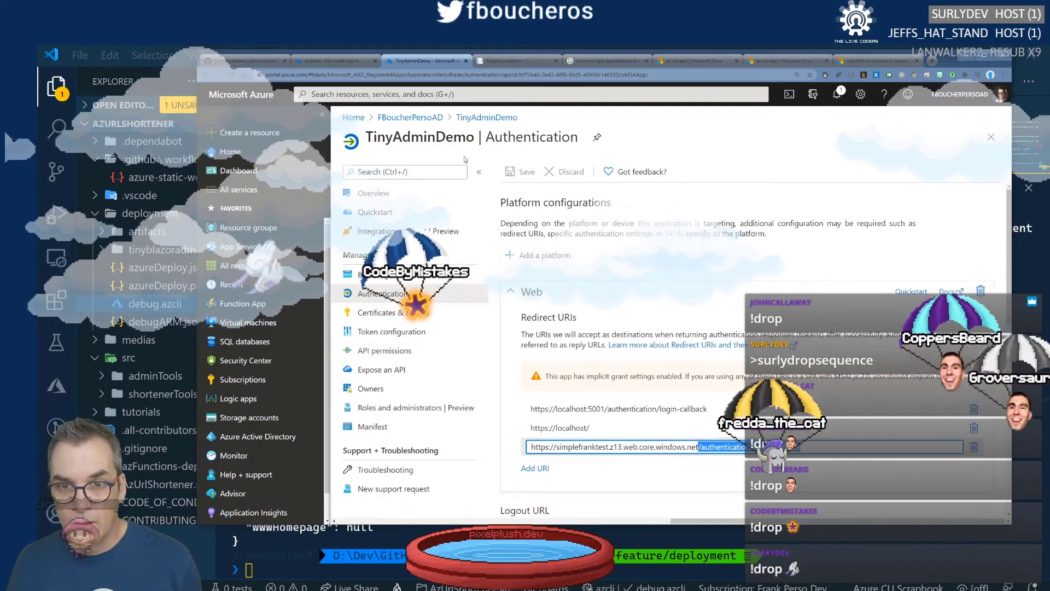
Append /authentication/login-callback to TinyAdminTestUI's web redirect URI in its authentication settings and copy the full URI.
left_click(410, 117)
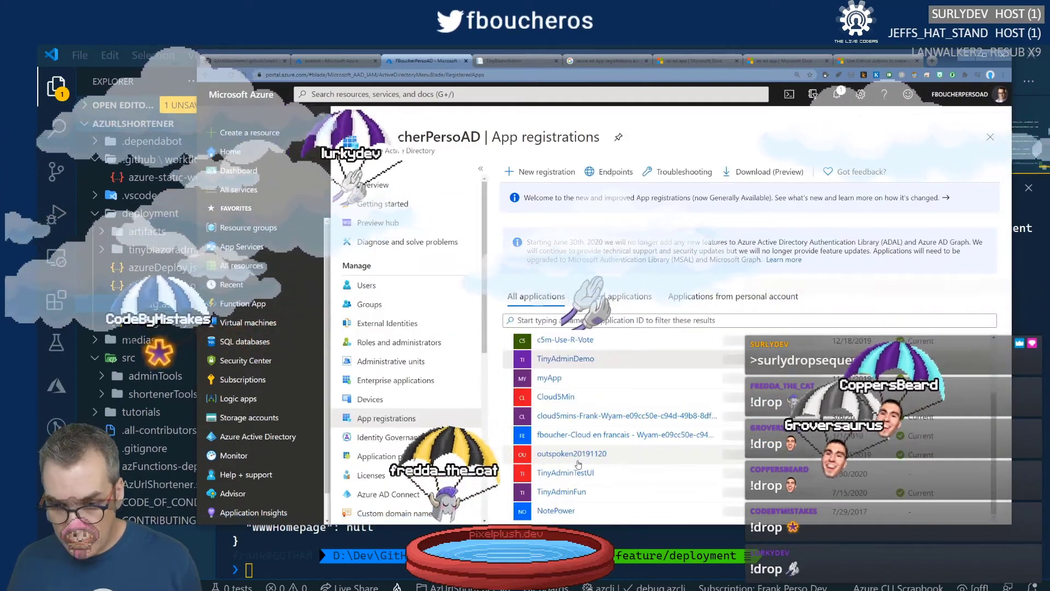
left_click(573, 472)
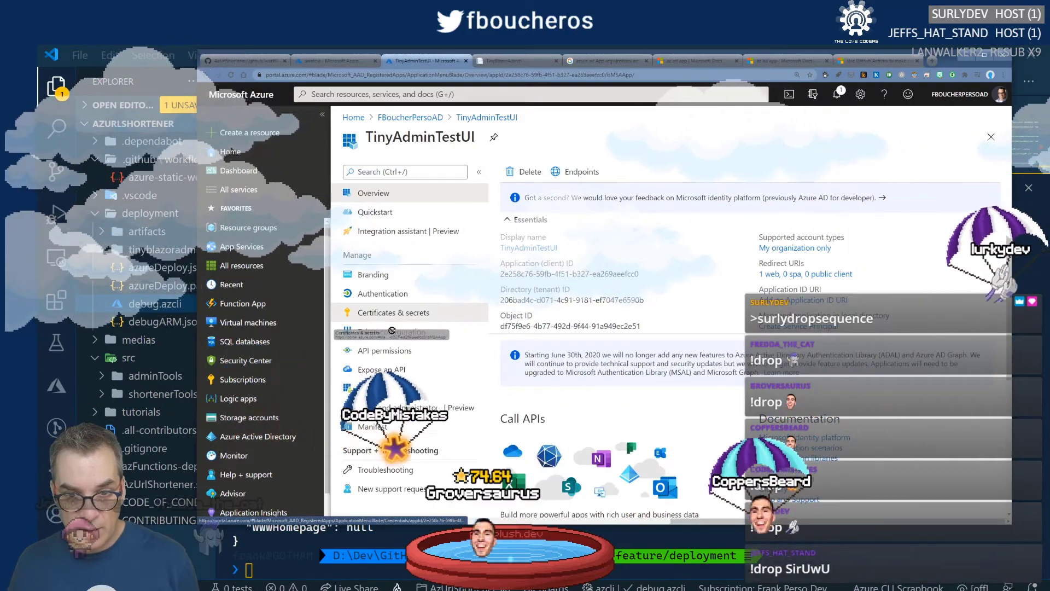
left_click(392, 295)
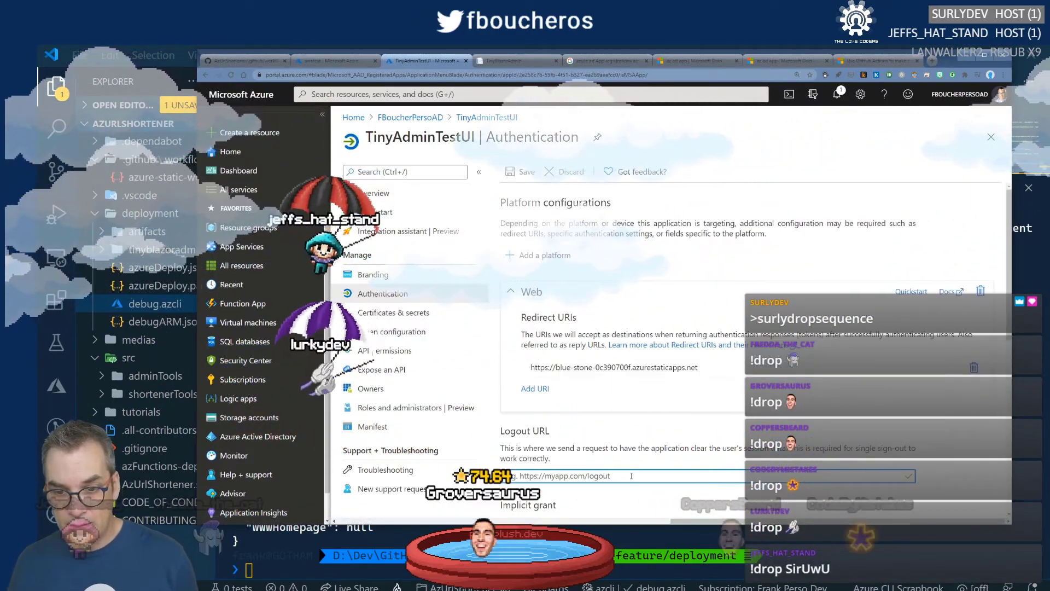
scroll(630, 476, "down", 2)
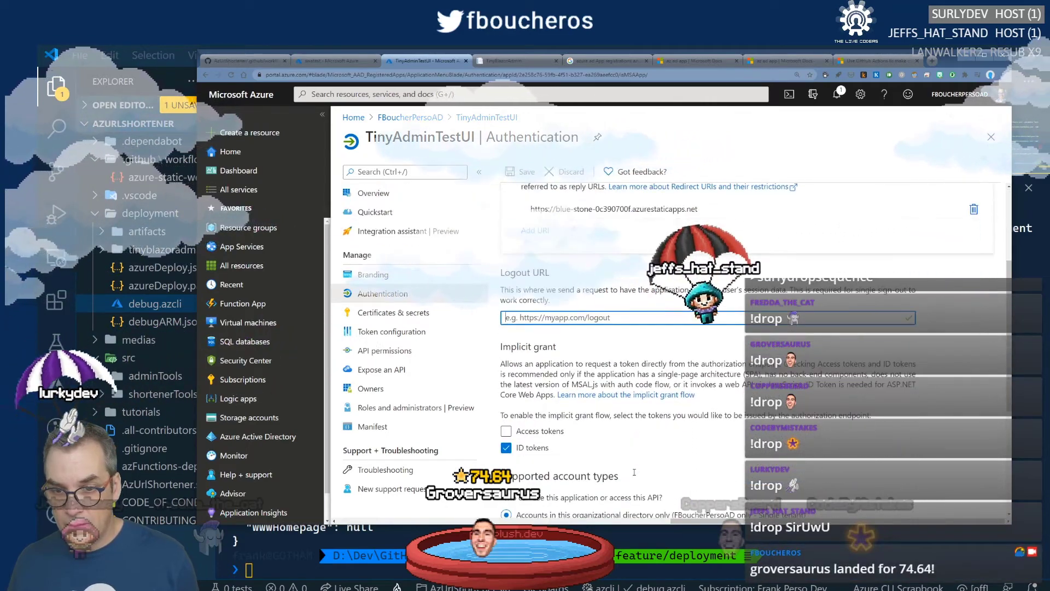
scroll(631, 470, "up", 2)
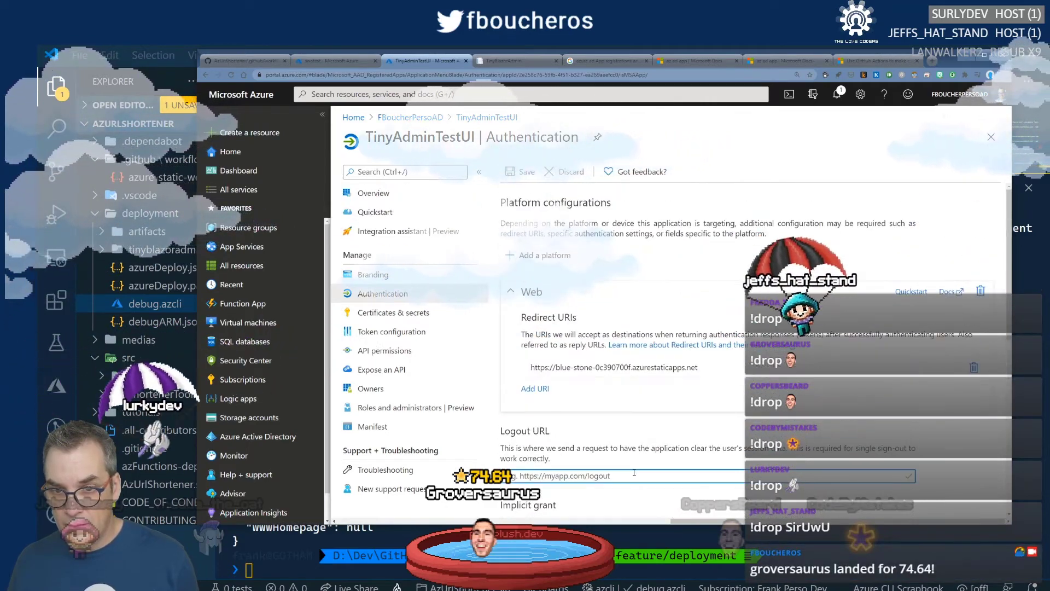
left_click(722, 368)
key("ctrl+v")
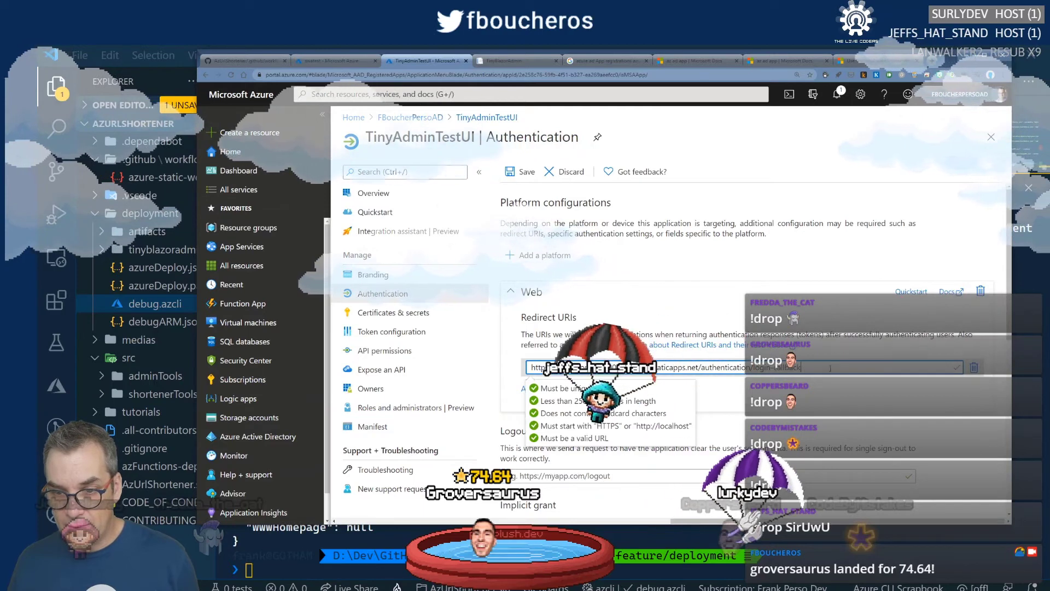
left_click_drag(799, 367, 520, 376)
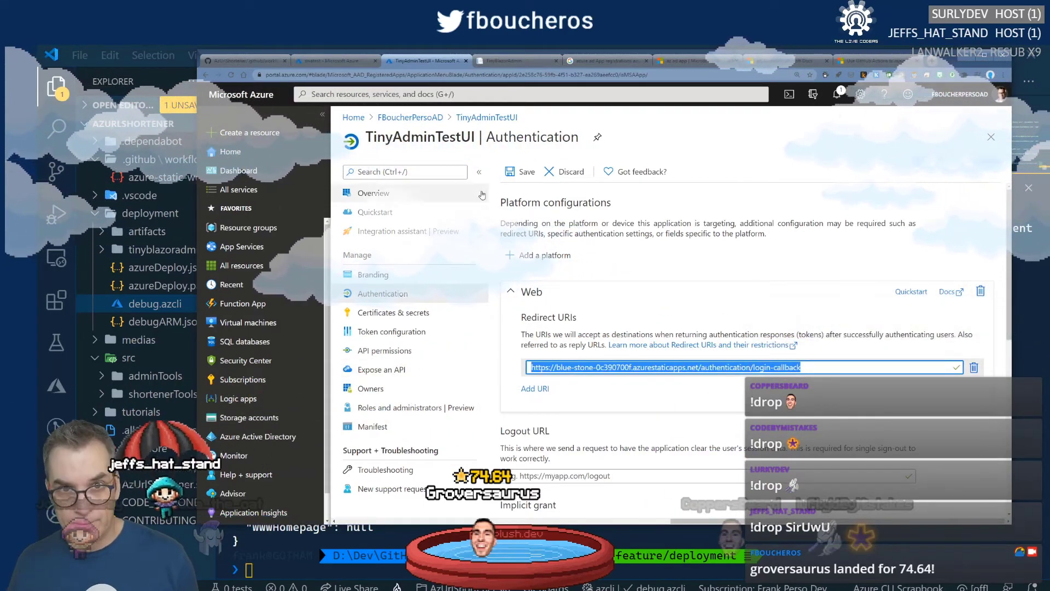
key("alt+Tab")
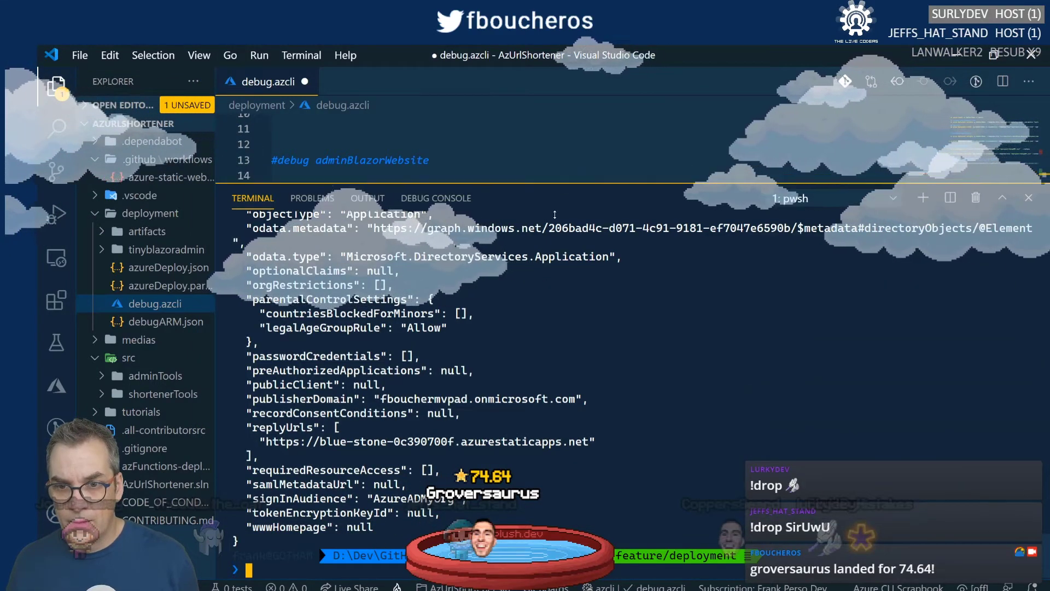
left_click_drag(564, 175, 580, 386)
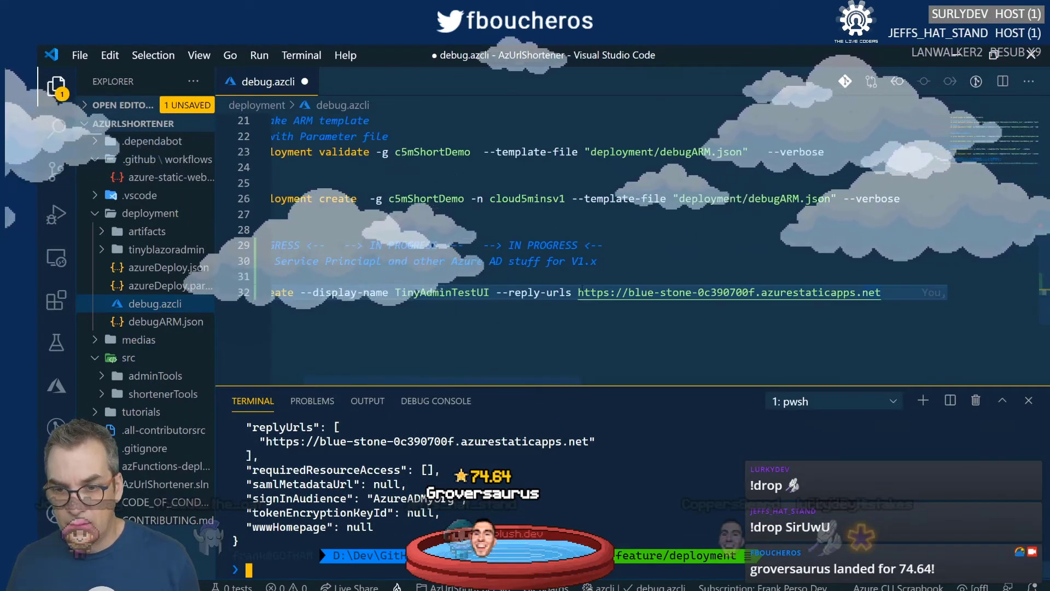
key("ctrl+v")
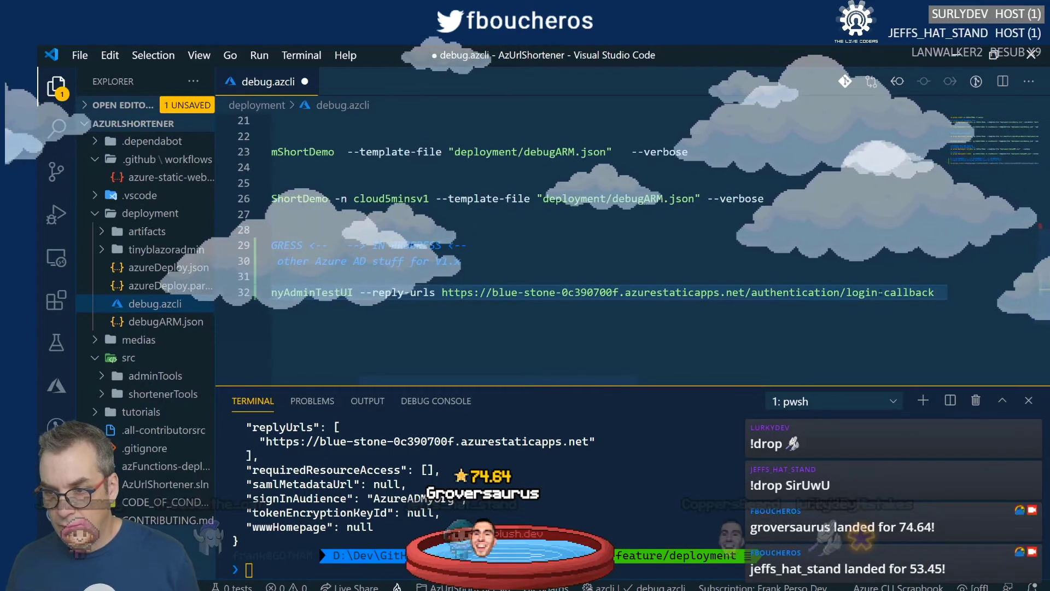
key("ctrl+s")
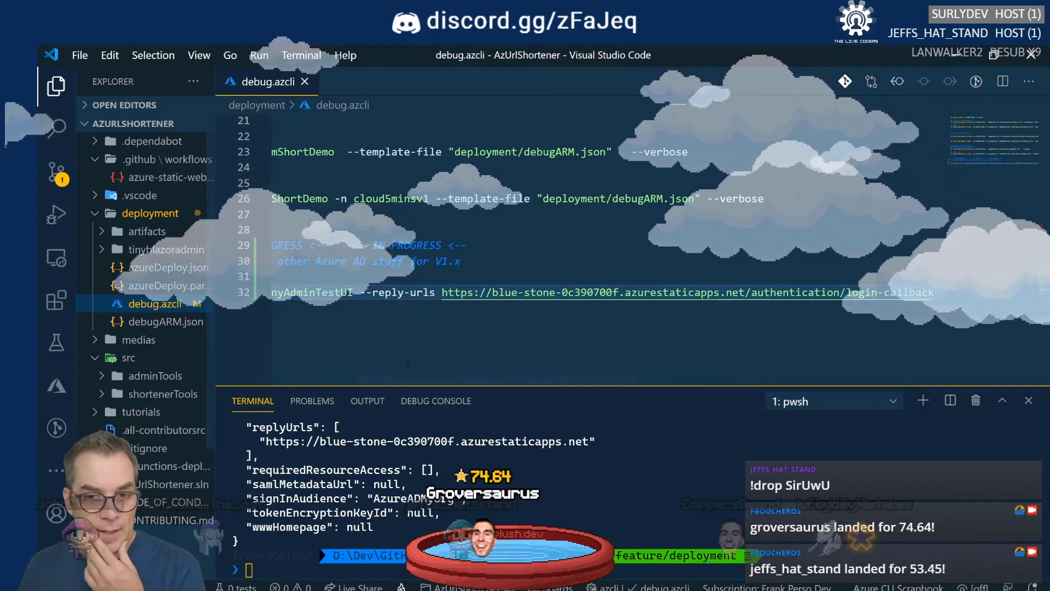
scroll(543, 364, "left", 2)
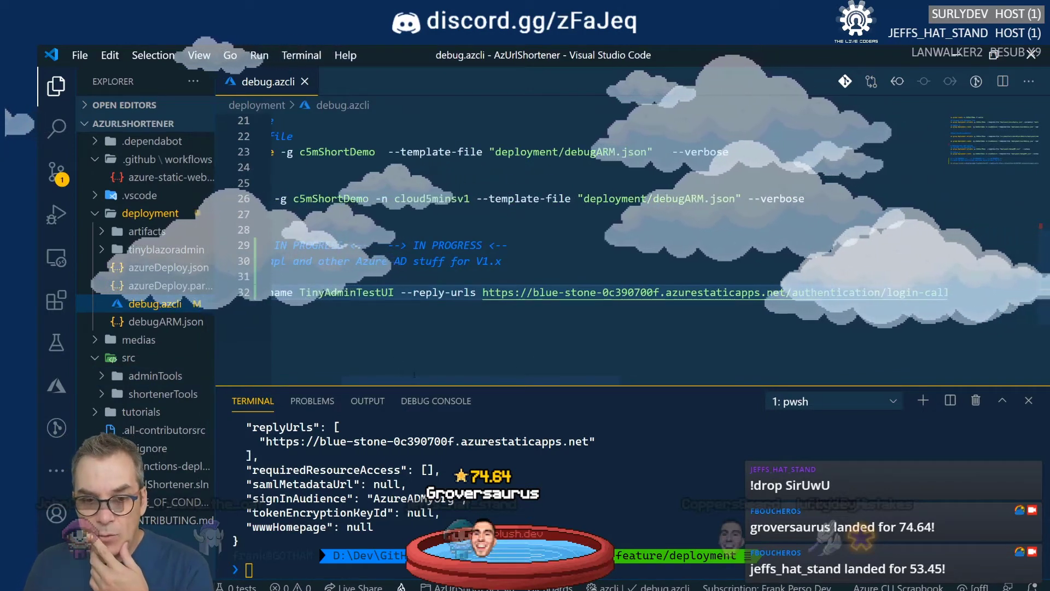
scroll(481, 299, "left", 5)
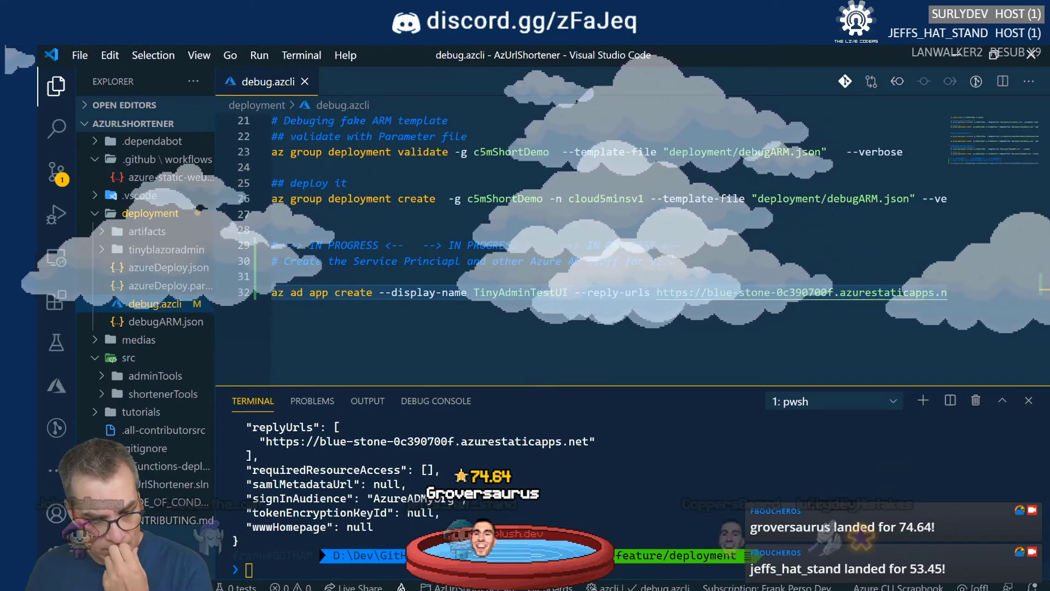
Return to the browser and search Google for "azure cli result in variable".
key("alt+Tab")
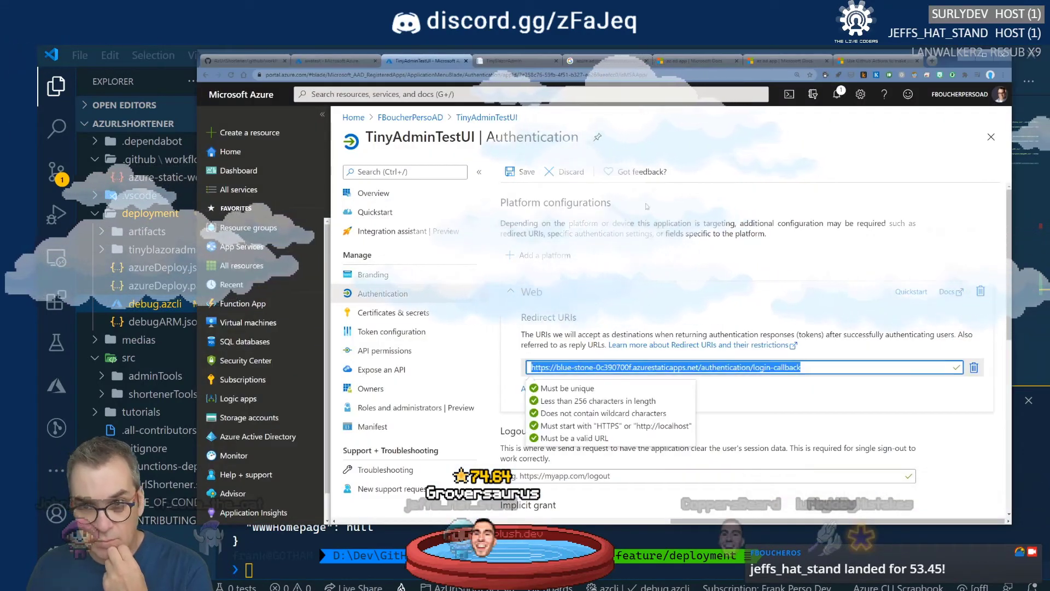
left_click(591, 62)
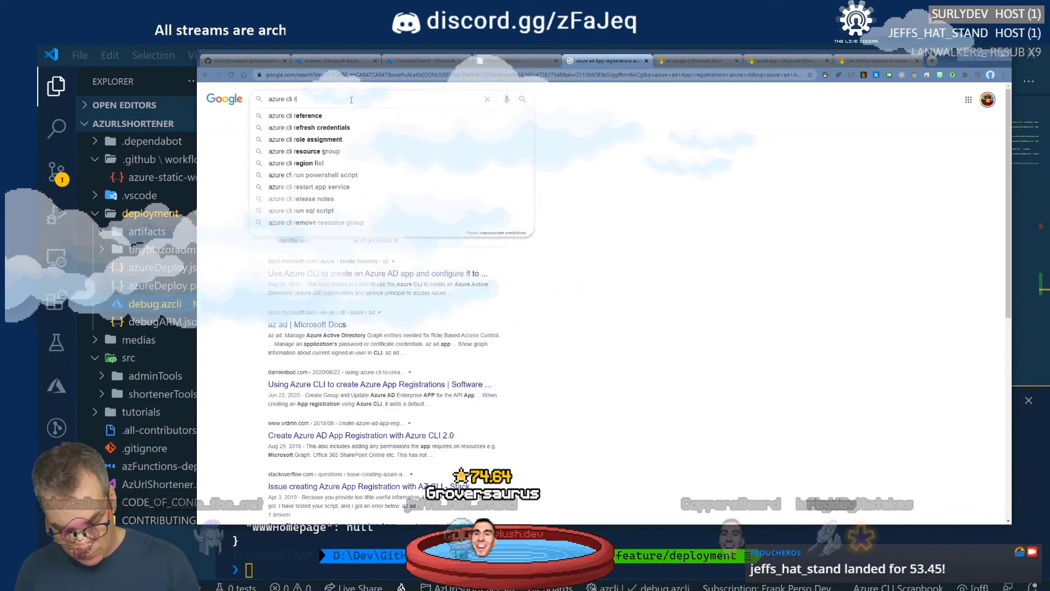
type("sult in variable")
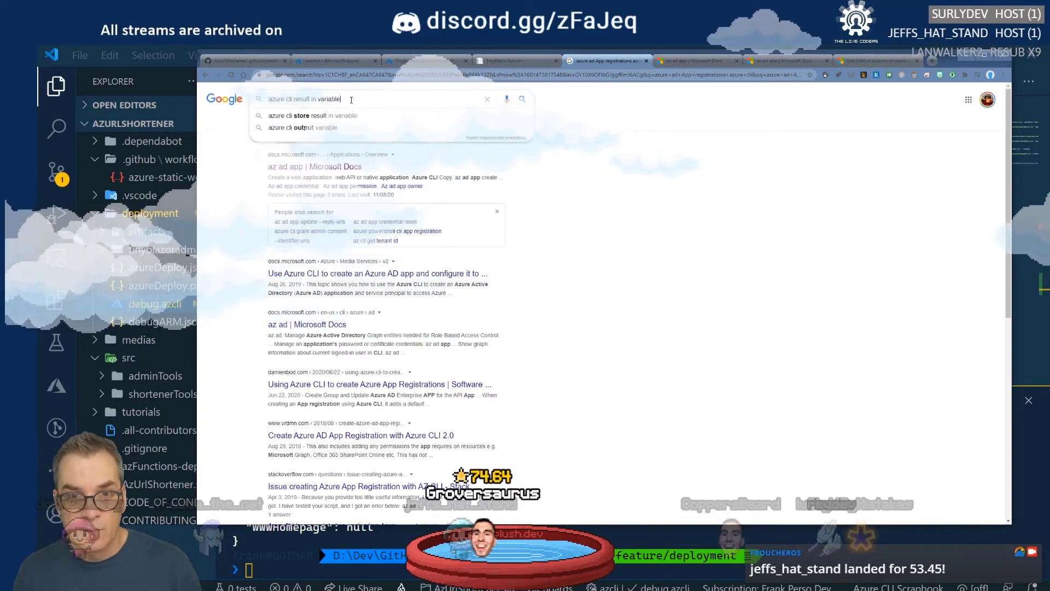
key("Return")
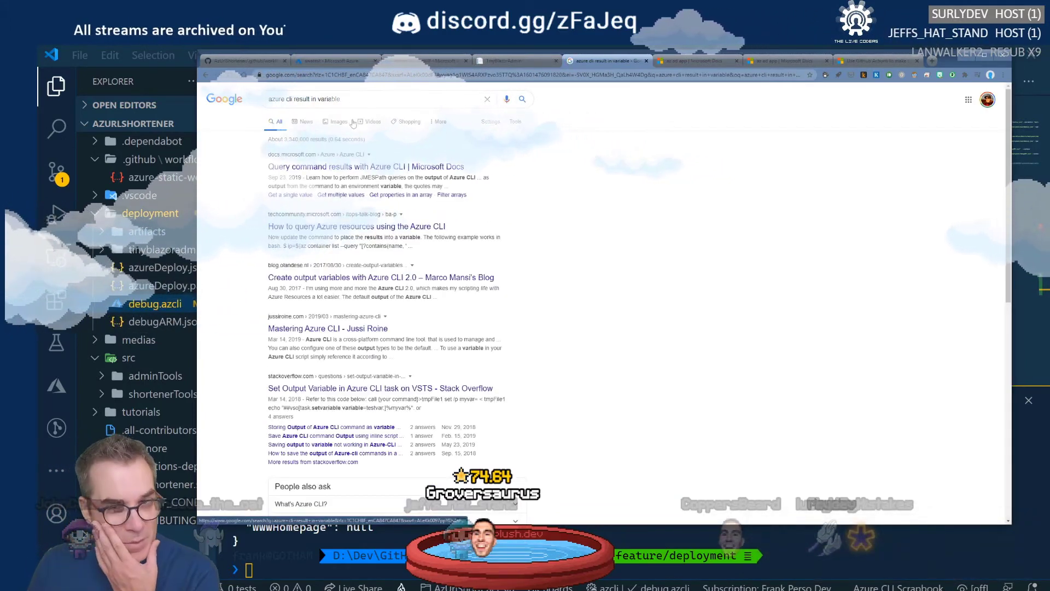
Open the Microsoft Docs result on querying Azure CLI command output in a new tab and read to the "Get a single value" section.
right_click(354, 169)
left_click(370, 174)
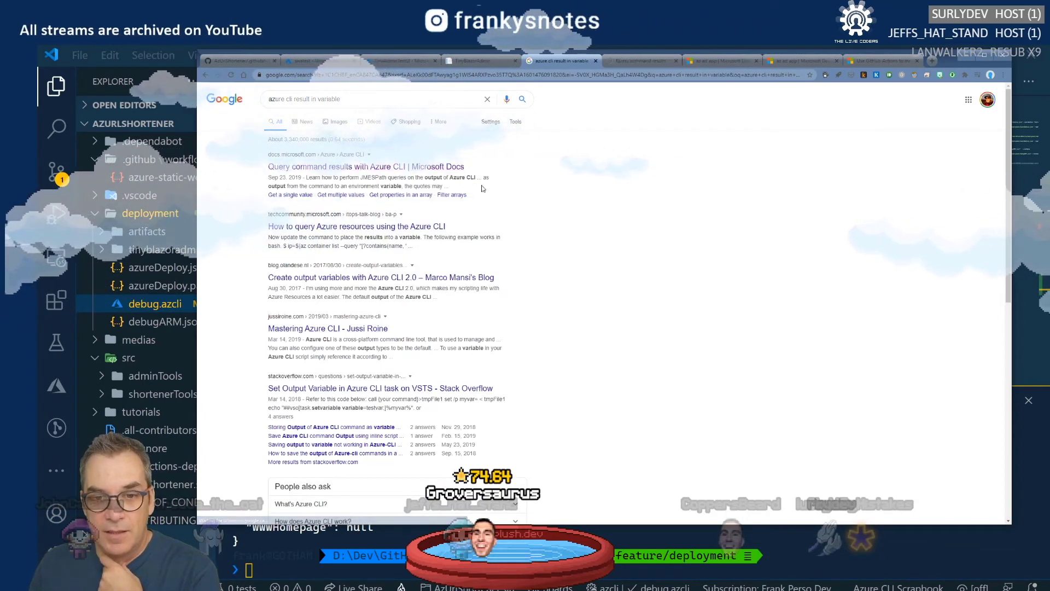
left_click(642, 60)
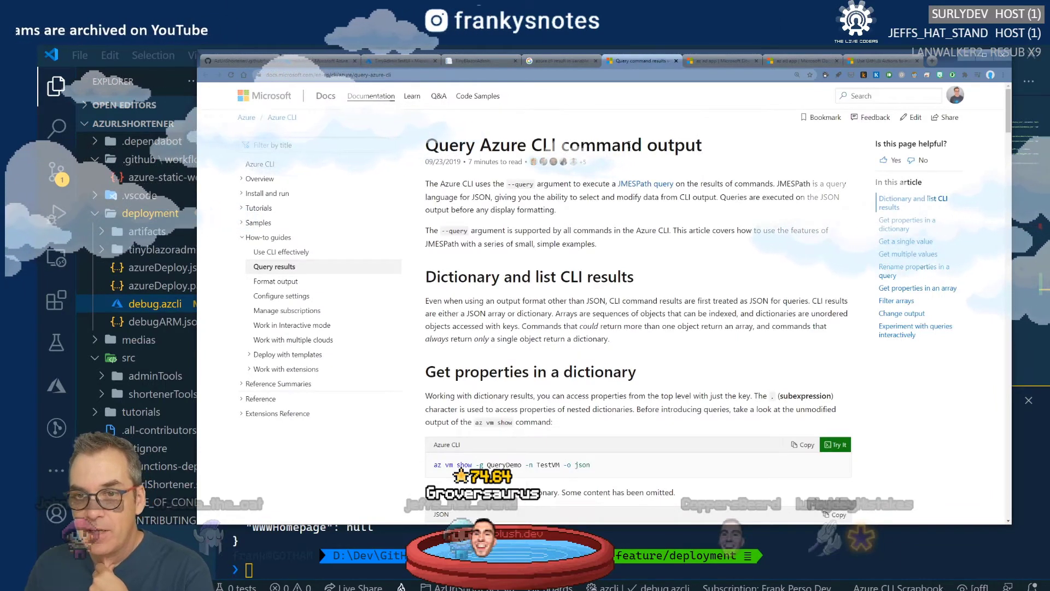
scroll(513, 290, "down", 3)
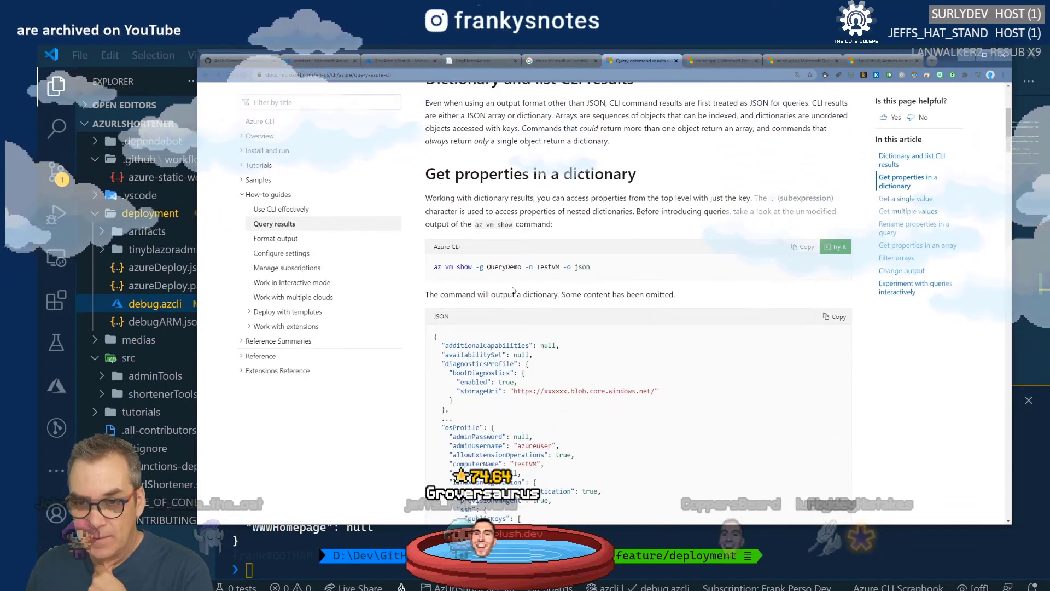
scroll(546, 275, "down", 3)
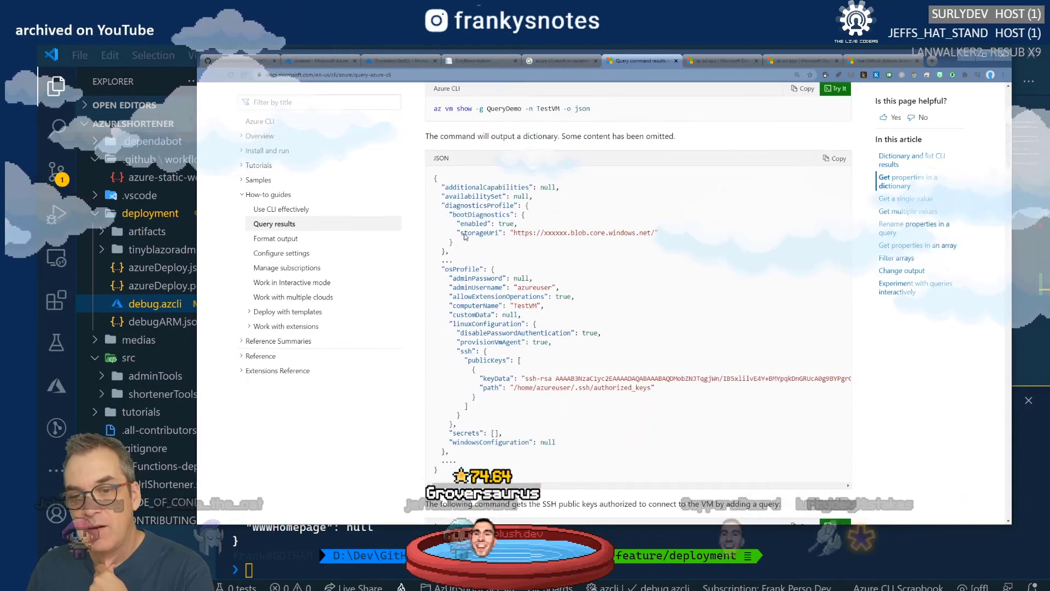
scroll(509, 354, "down", 3)
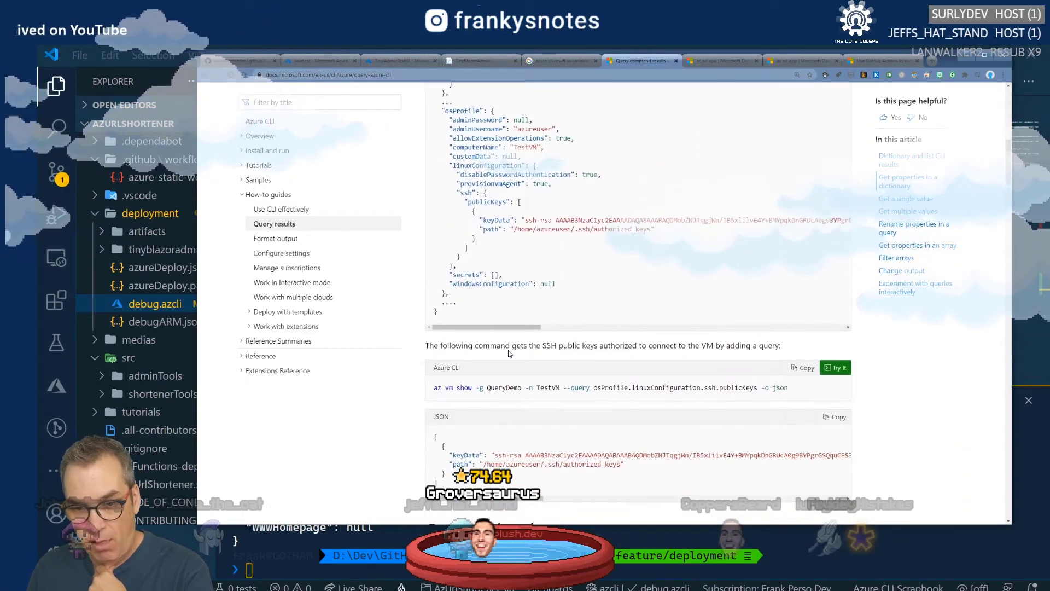
scroll(509, 354, "down", 4)
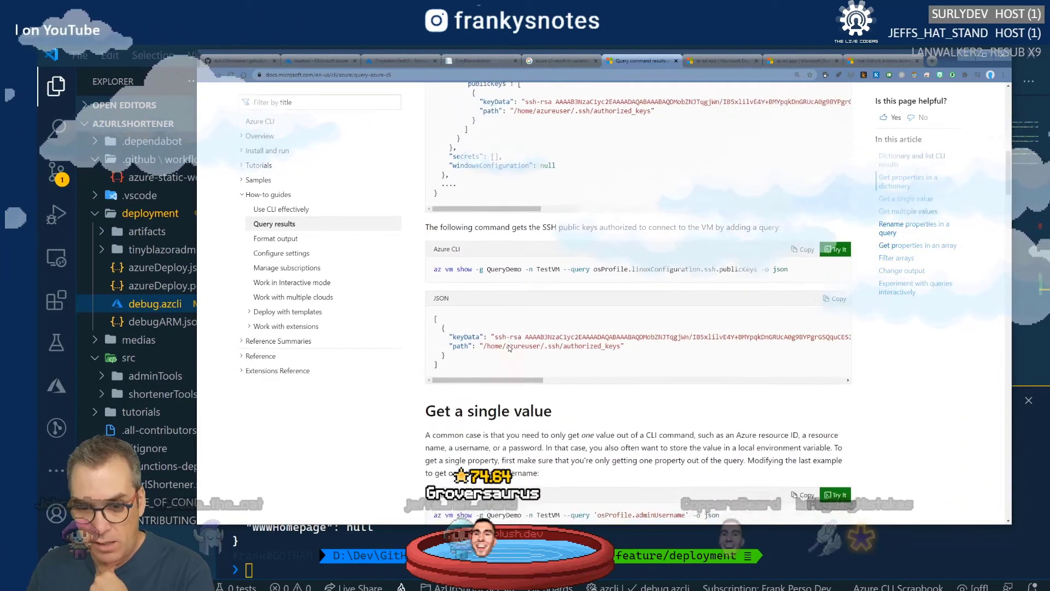
scroll(509, 345, "down", 1)
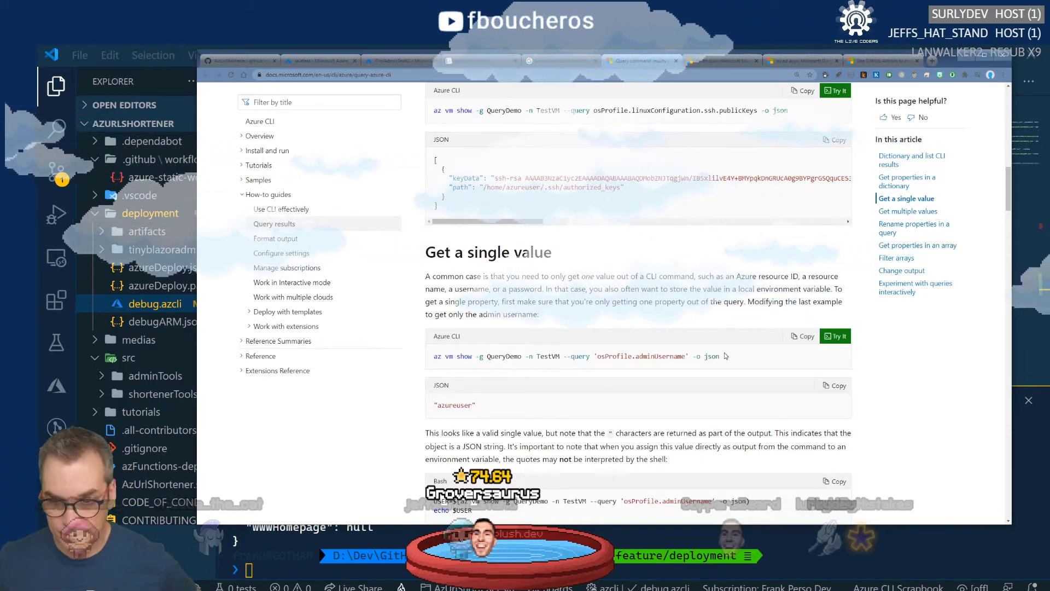
scroll(550, 414, "down", 1)
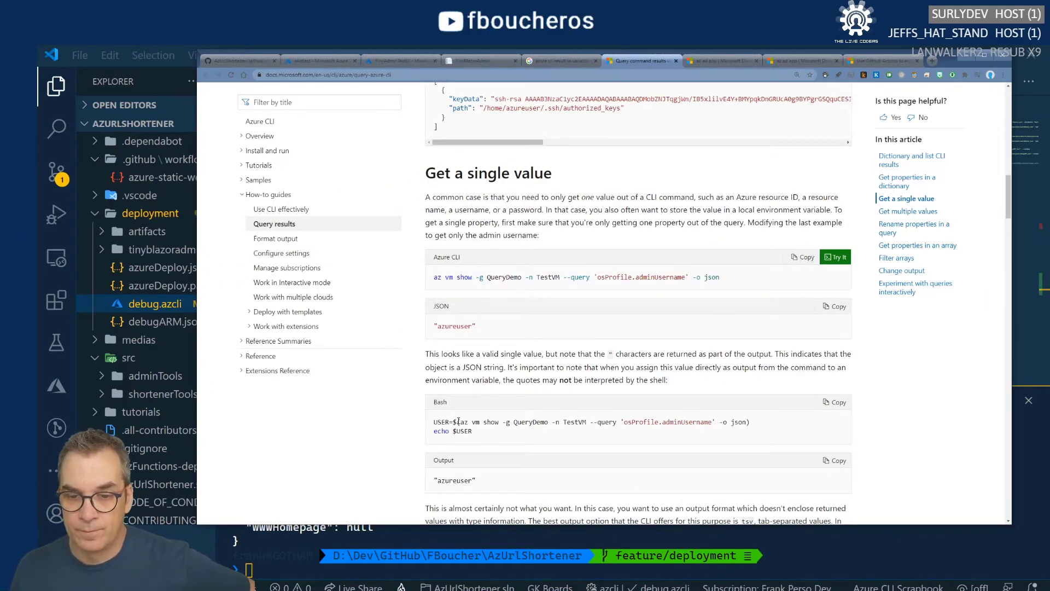
In VS Code, prefix the az ad app create command on line 32 of debug.azcli with UIapp=$( to capture its output.
left_click(1031, 359)
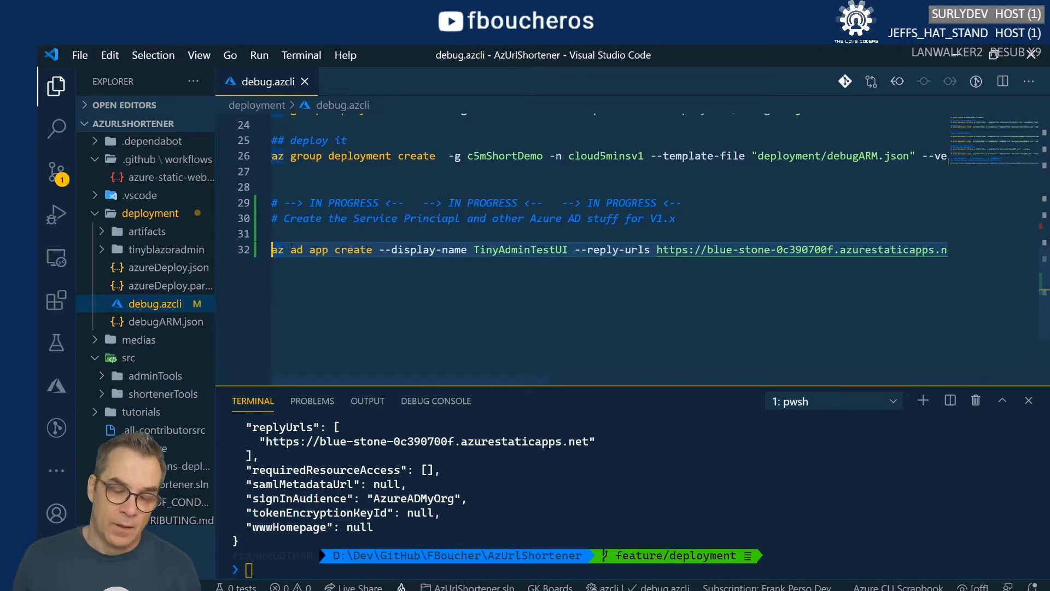
mouse_move(296, 250)
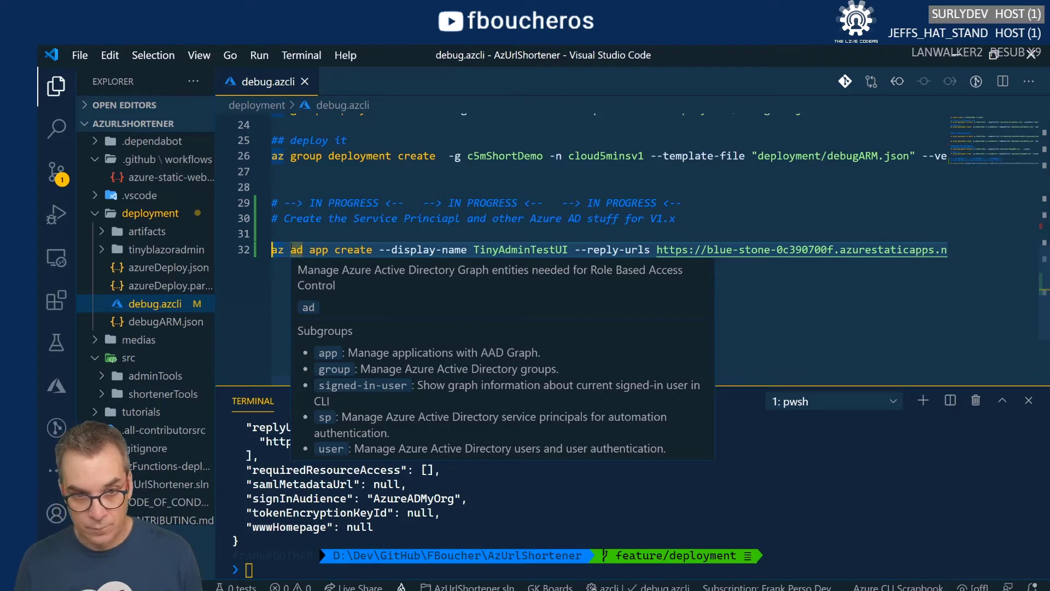
type("UI")
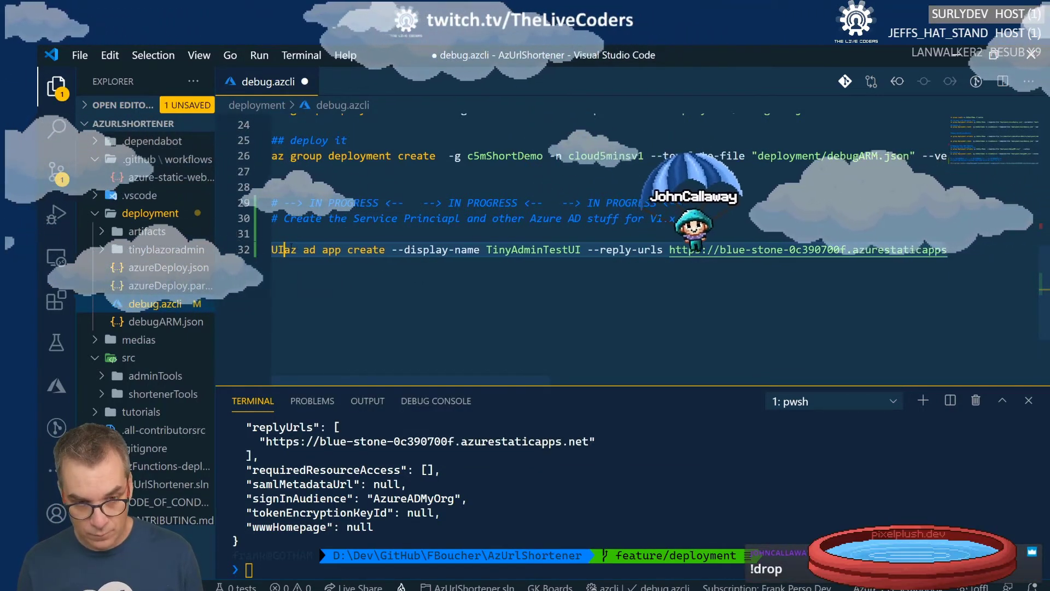
type("app")
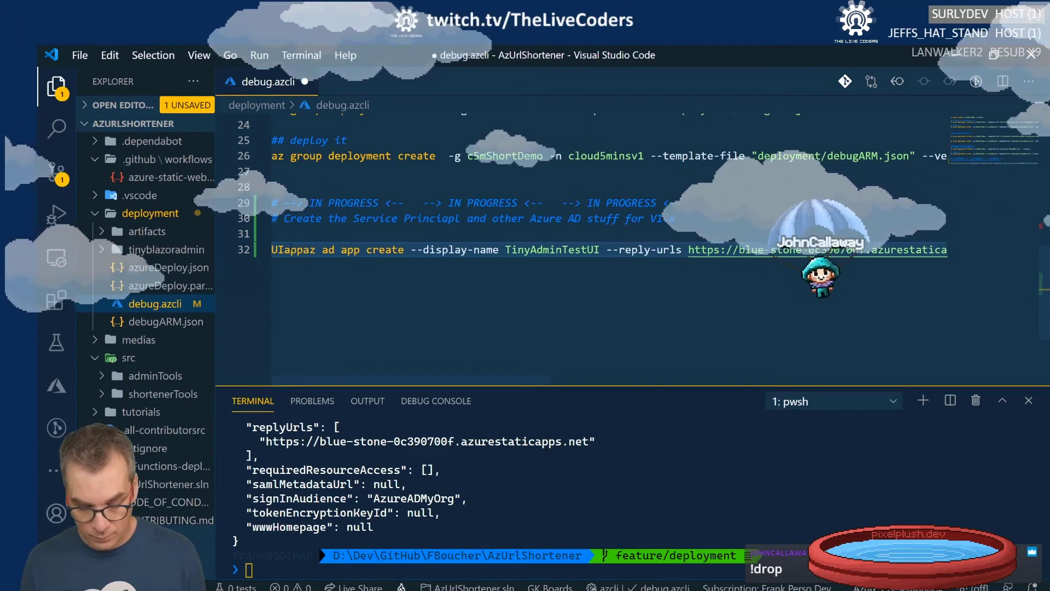
type("=")
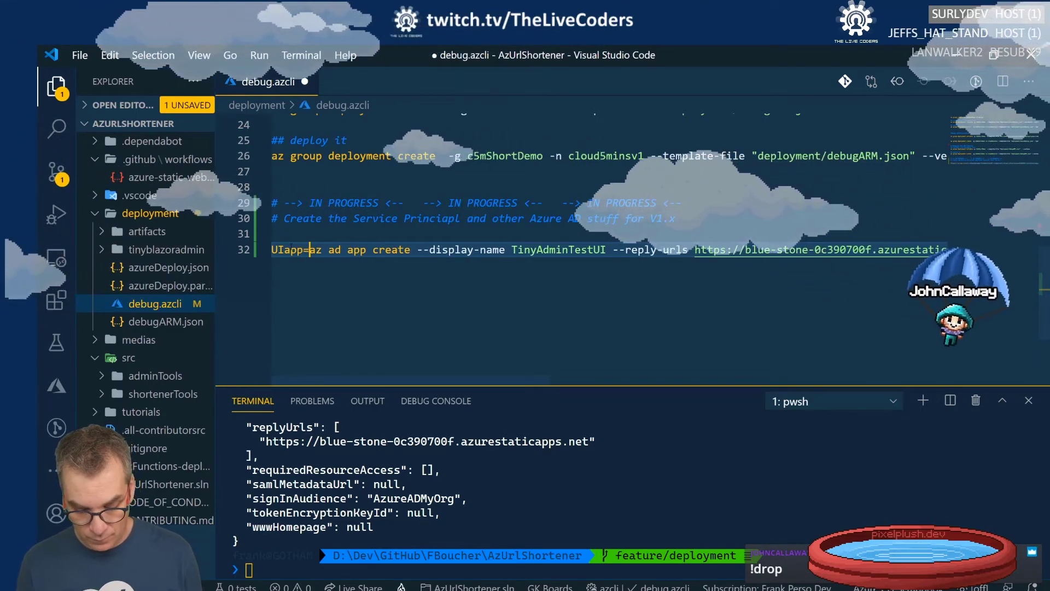
type("$")
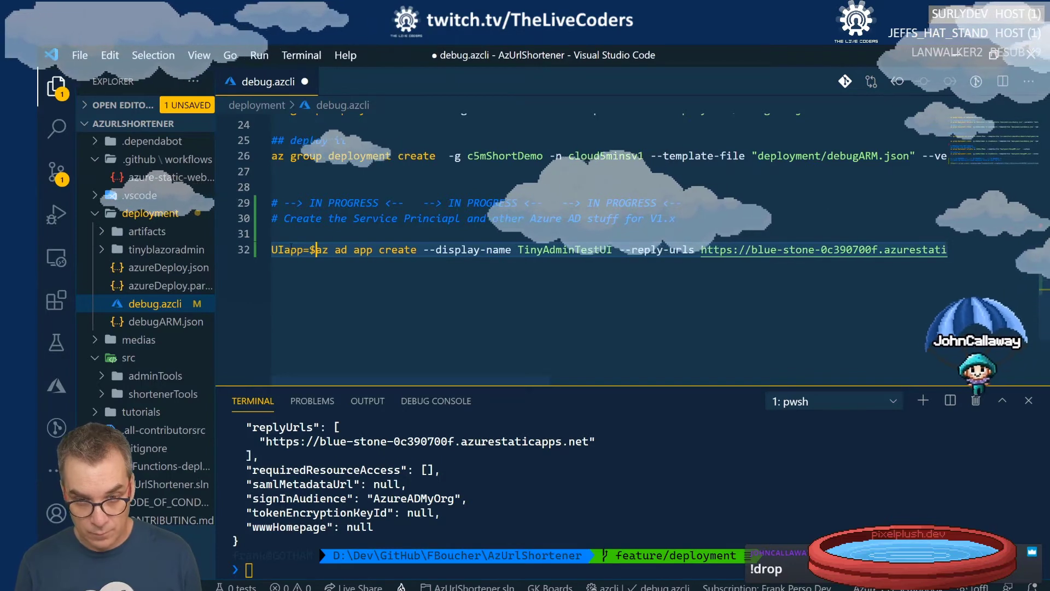
type("(")
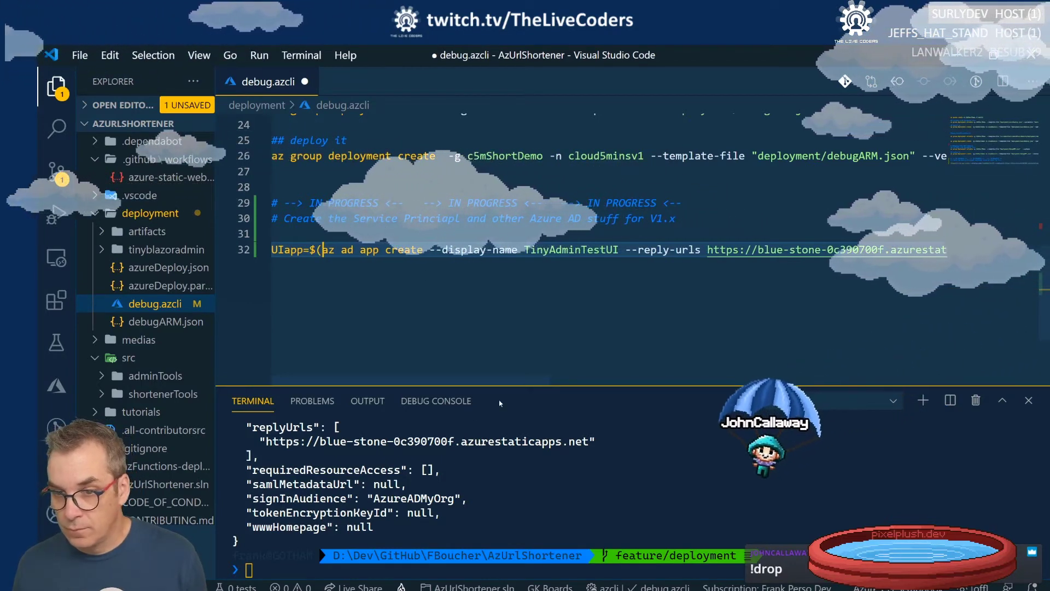
Add -o json) after the reply URL at the end of line 32.
left_click_drag(435, 380, 661, 362)
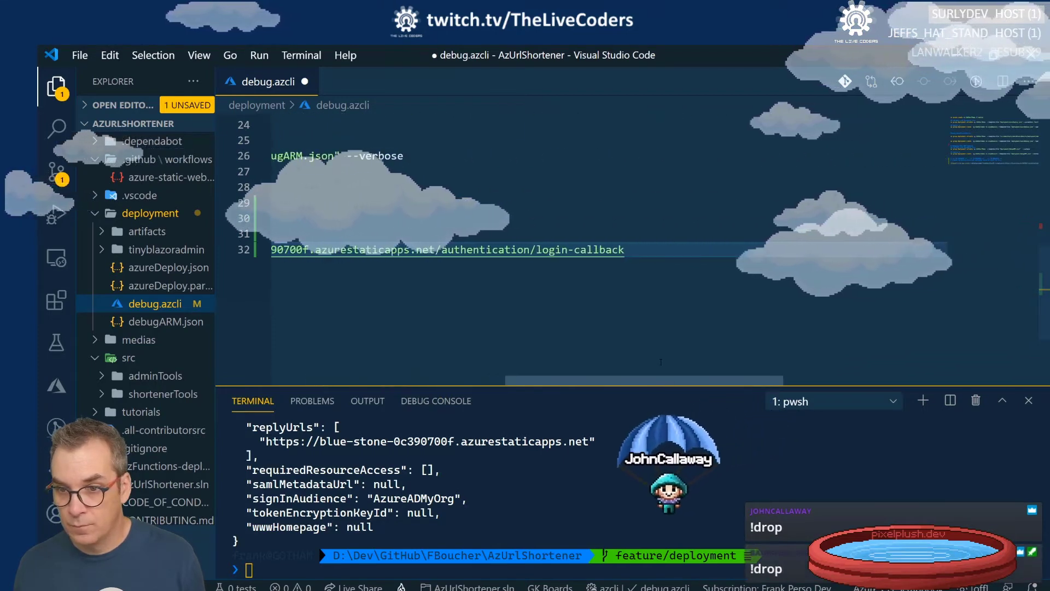
left_click(644, 244)
type("-")
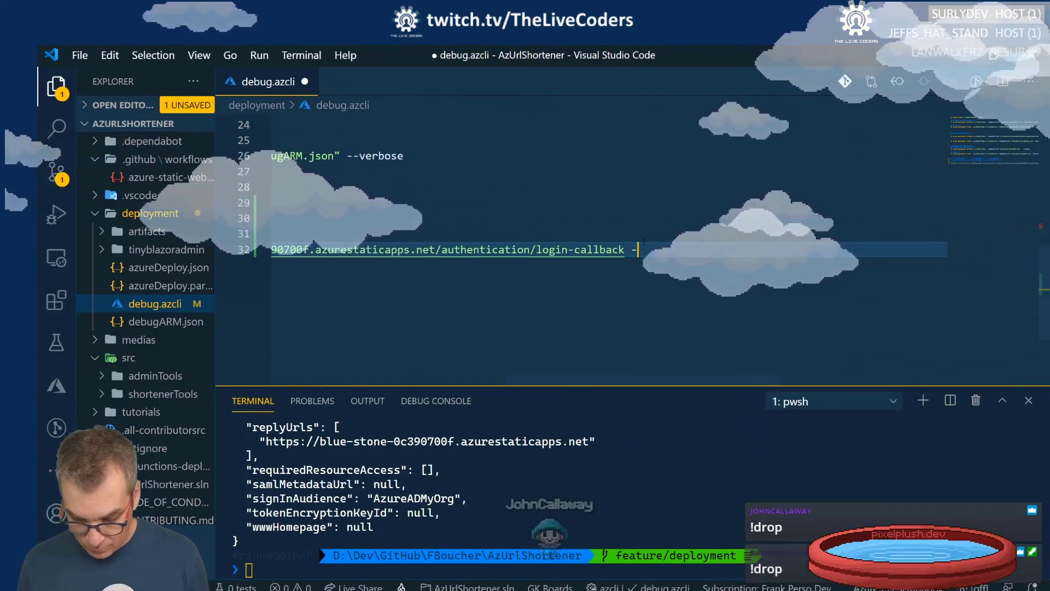
type("o json)")
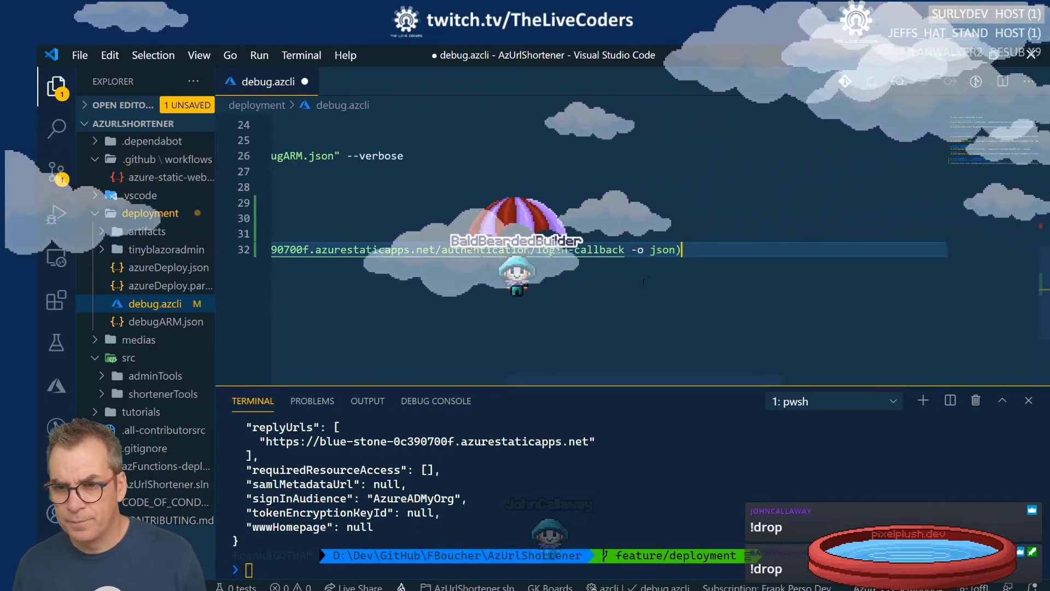
left_click_drag(596, 379, 362, 374)
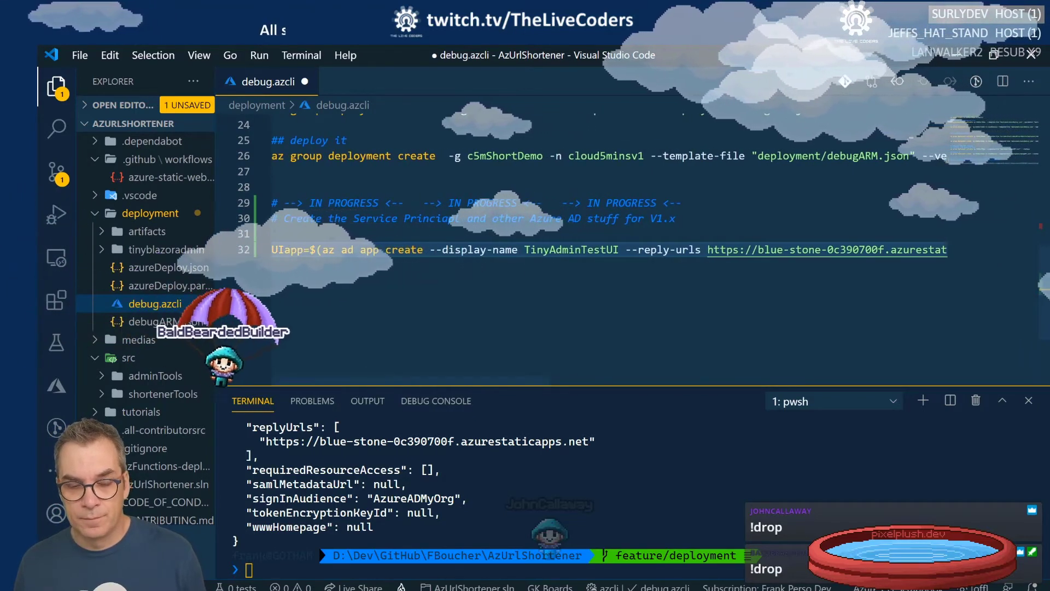
Add a new line below the app creation command containing the variable assignment appID=$().
key("alt+Tab")
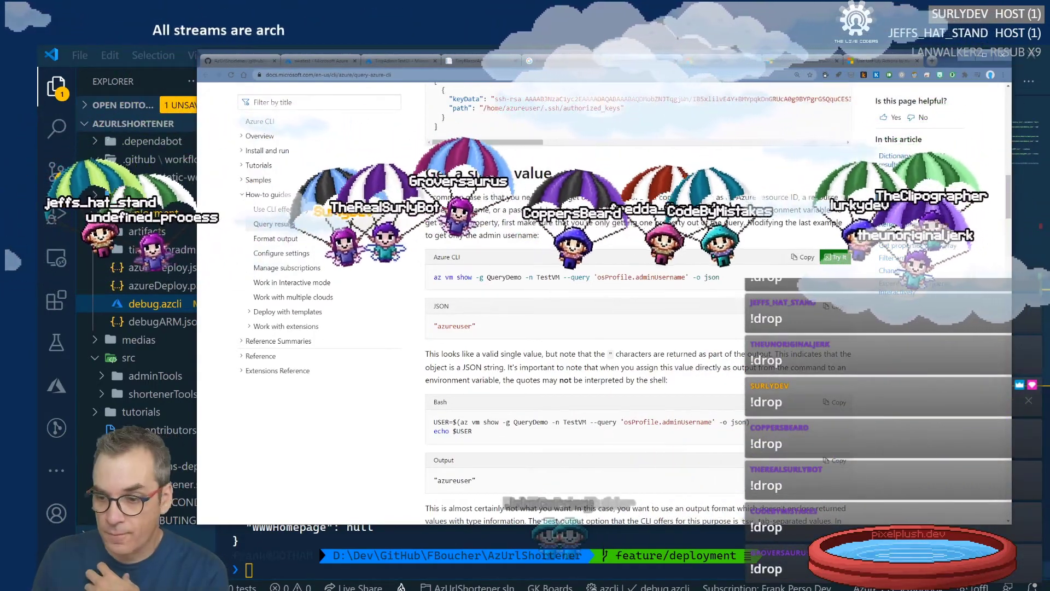
key("alt+Tab")
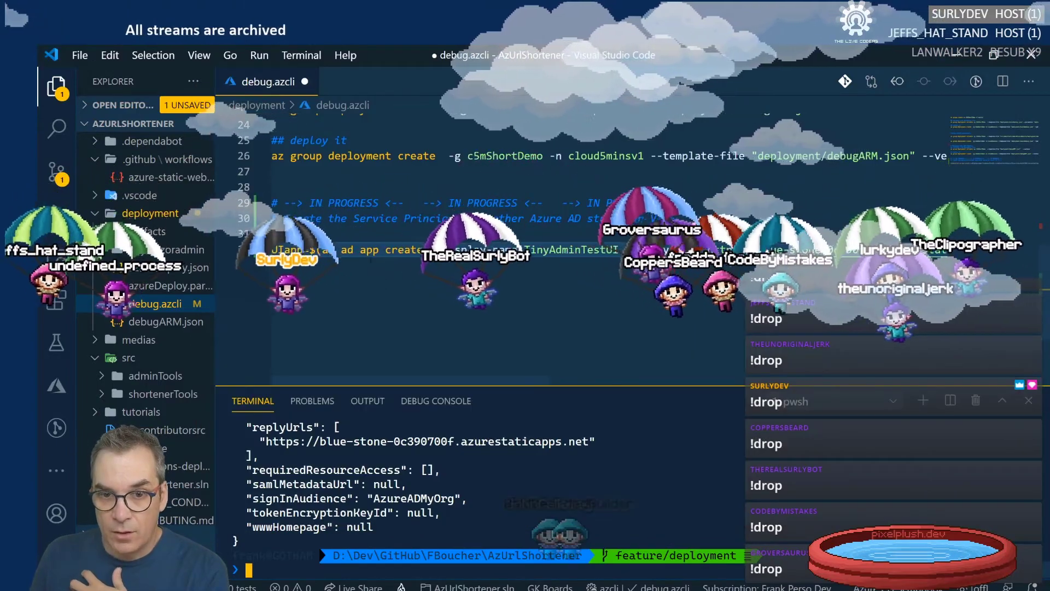
left_click_drag(445, 382, 652, 371)
scroll(652, 371, "right", 5)
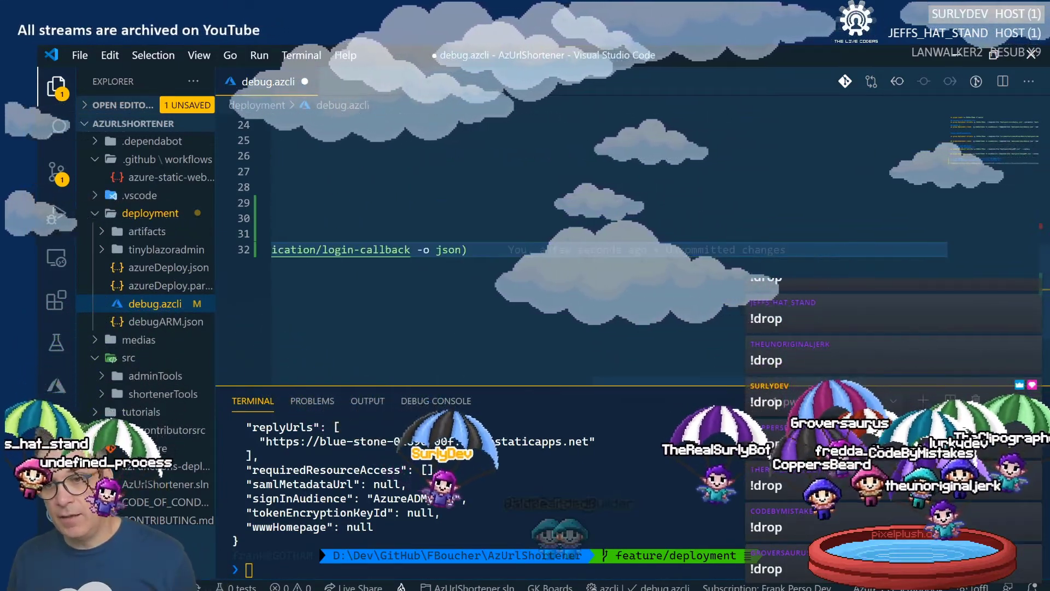
key("Return")
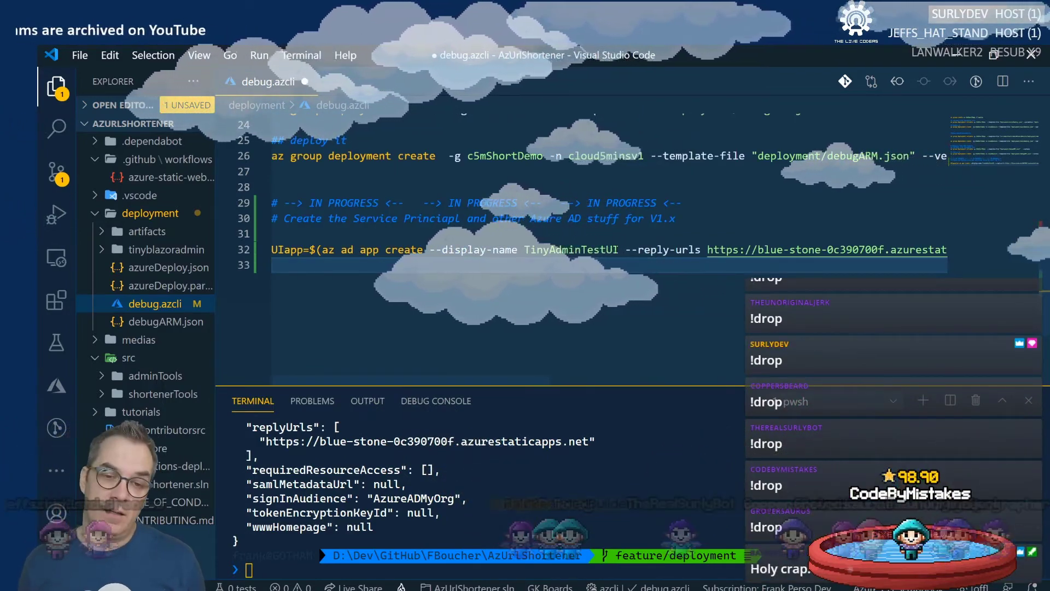
type("ap")
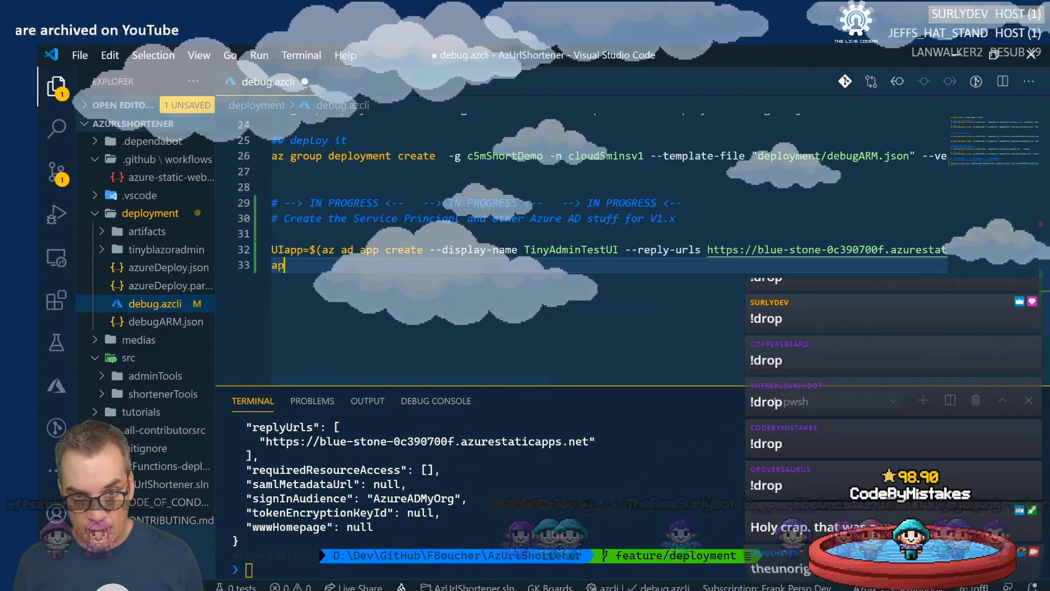
type("pID")
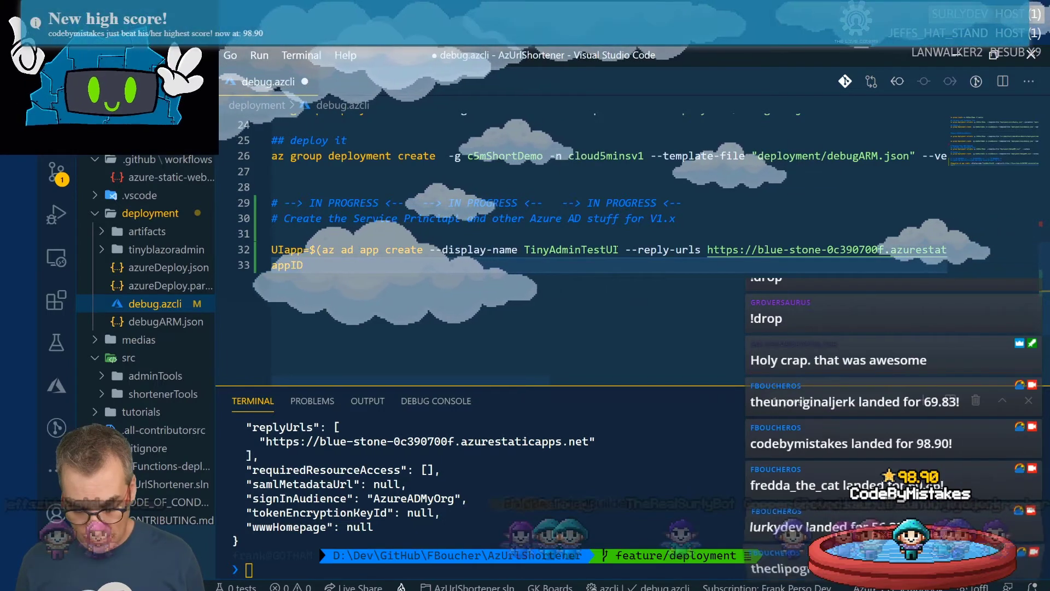
type("=$(")
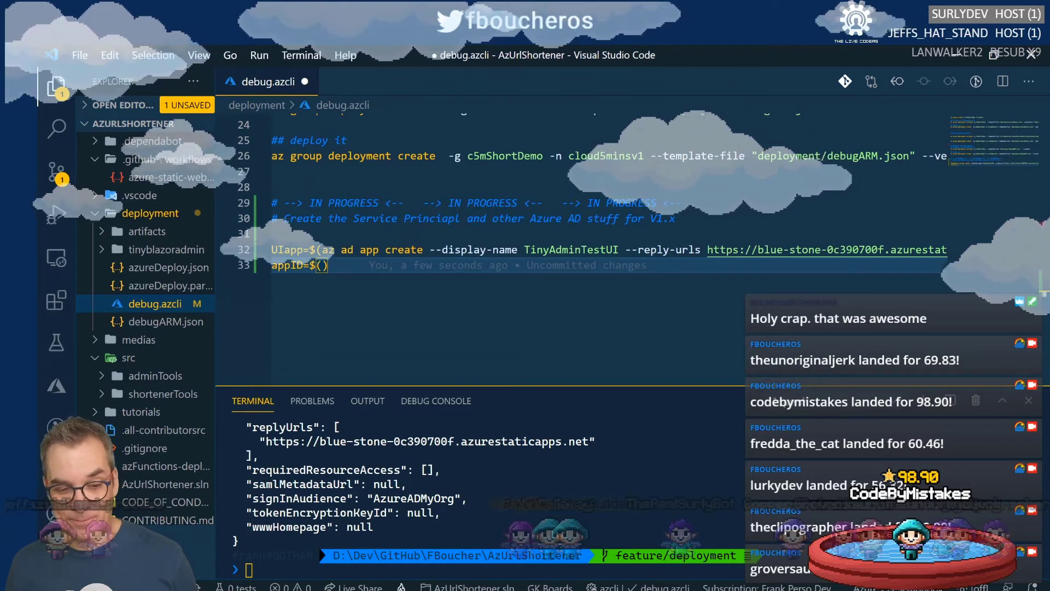
key("alt+Tab")
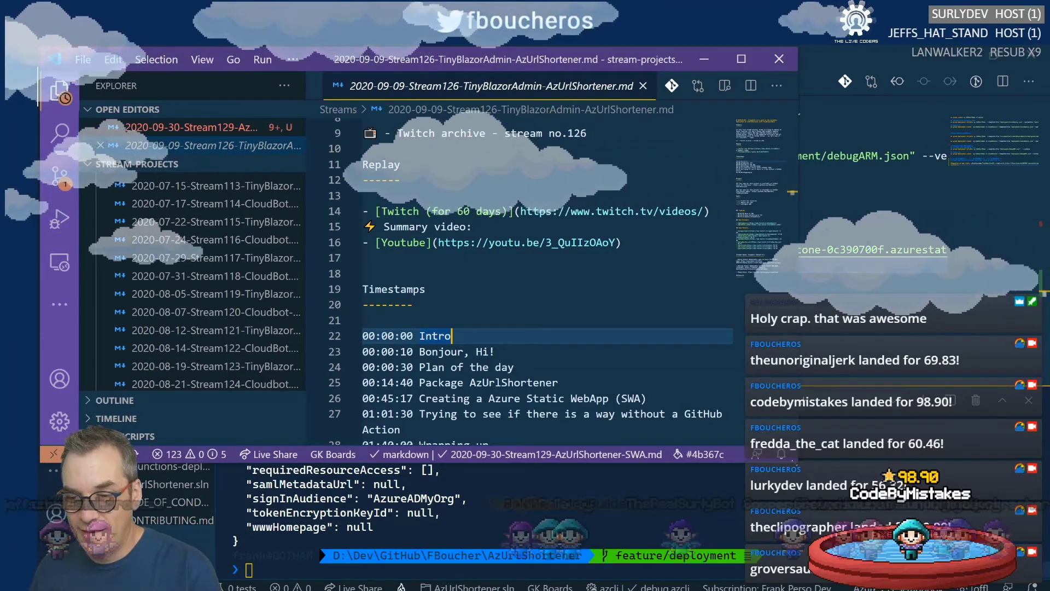
left_click_drag(798, 462, 686, 509)
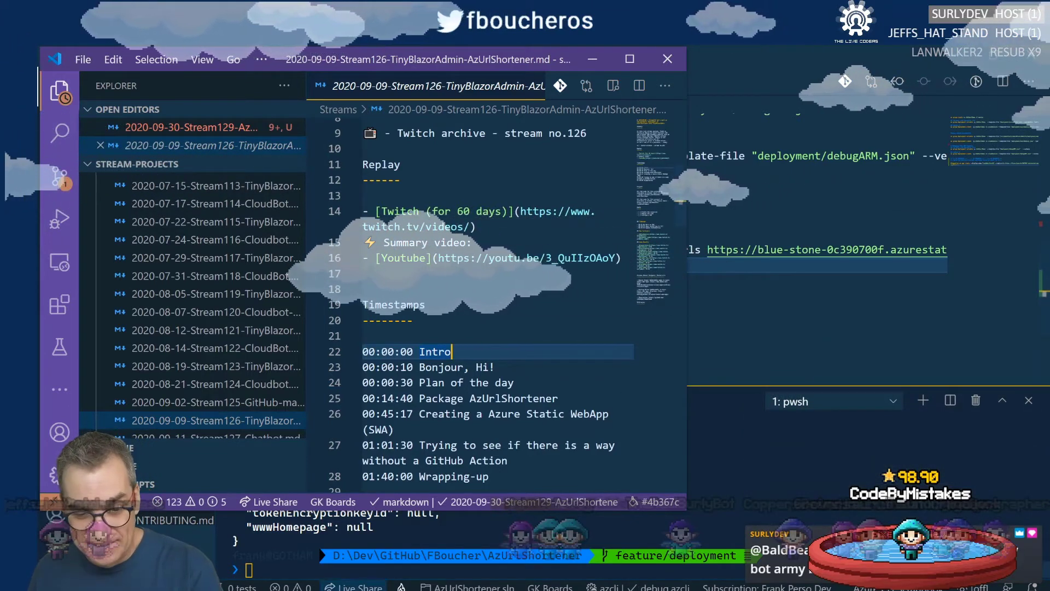
Switch to the browser and examine how the Azure CLI docs query a single value into a variable with --query and tsv output.
key("alt+Tab")
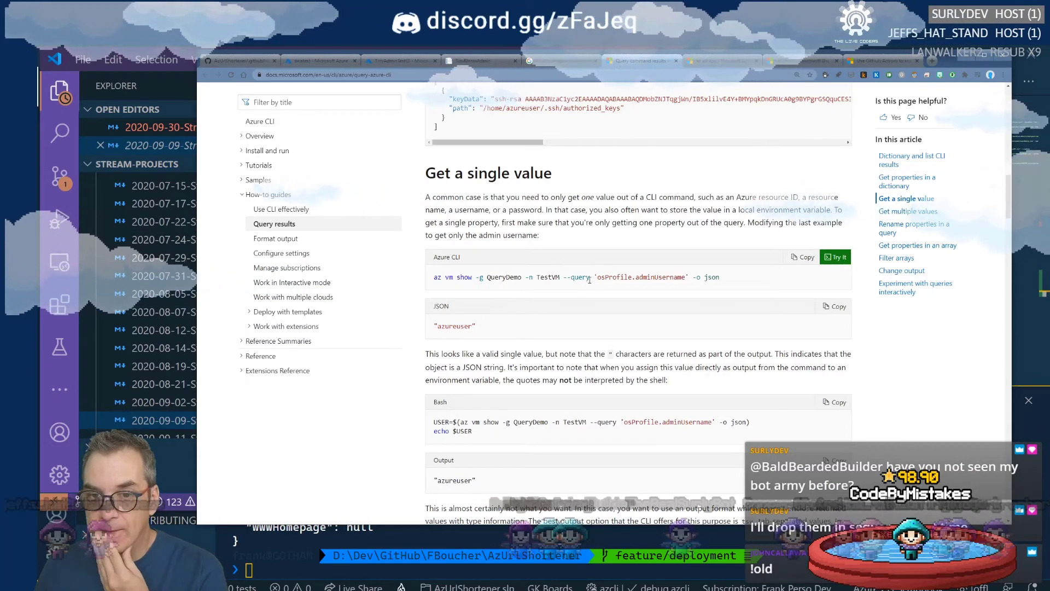
scroll(590, 279, "down", 3)
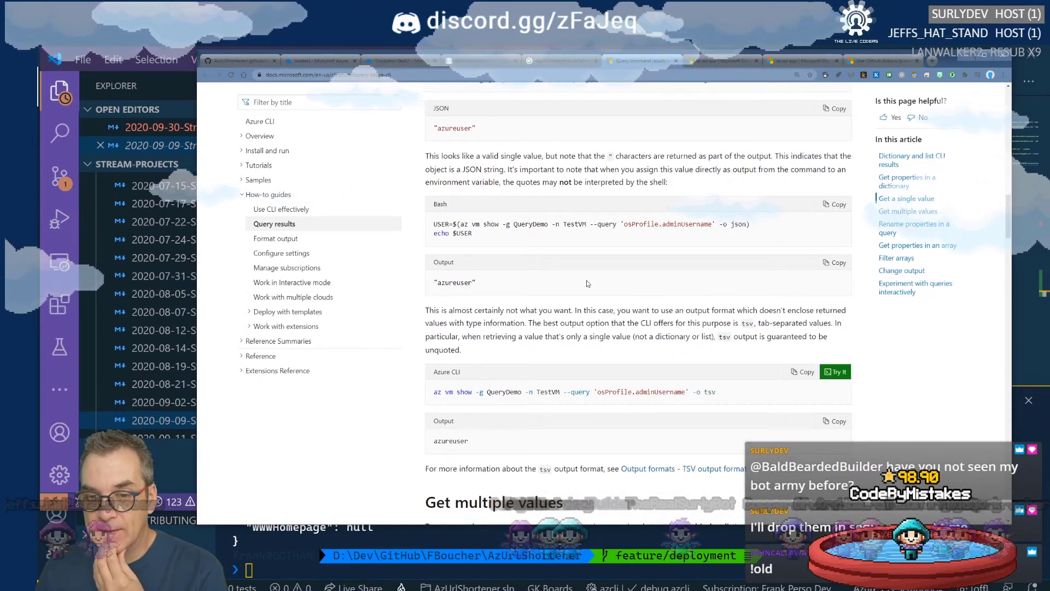
scroll(587, 283, "up", 3)
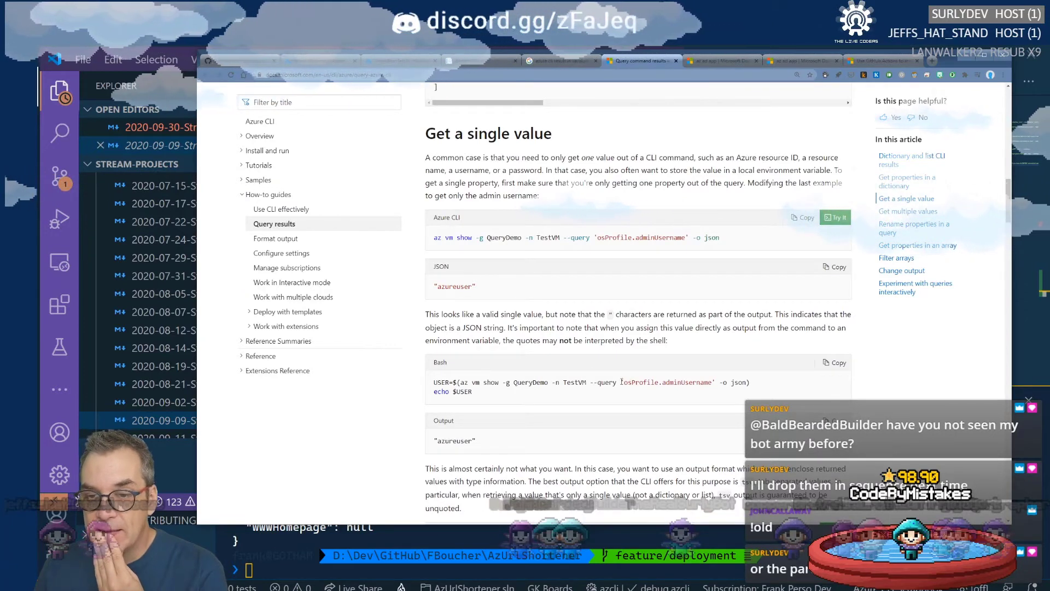
scroll(704, 396, "down", 1)
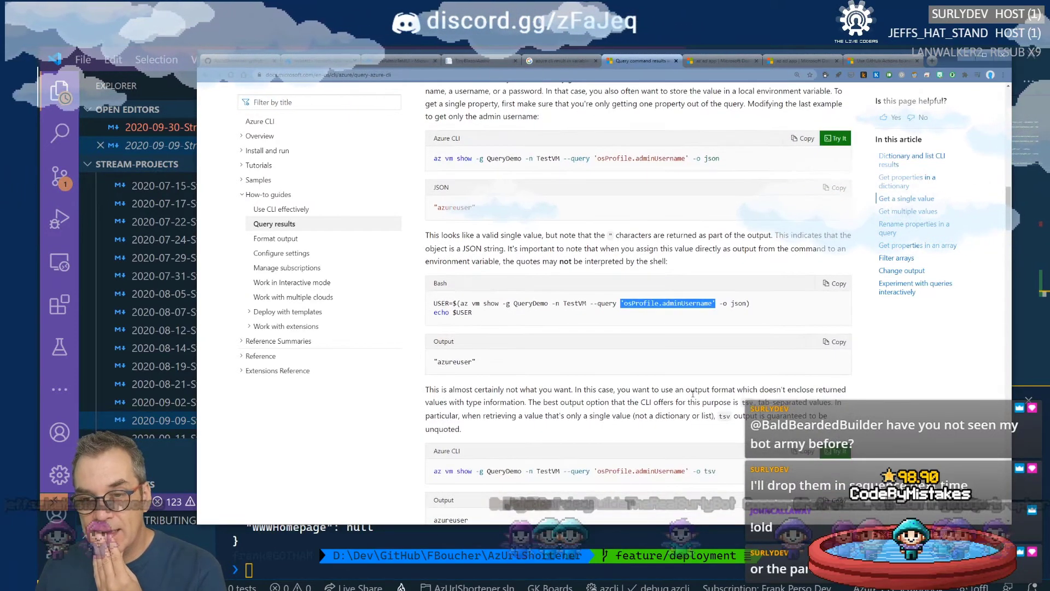
scroll(684, 392, "down", 2)
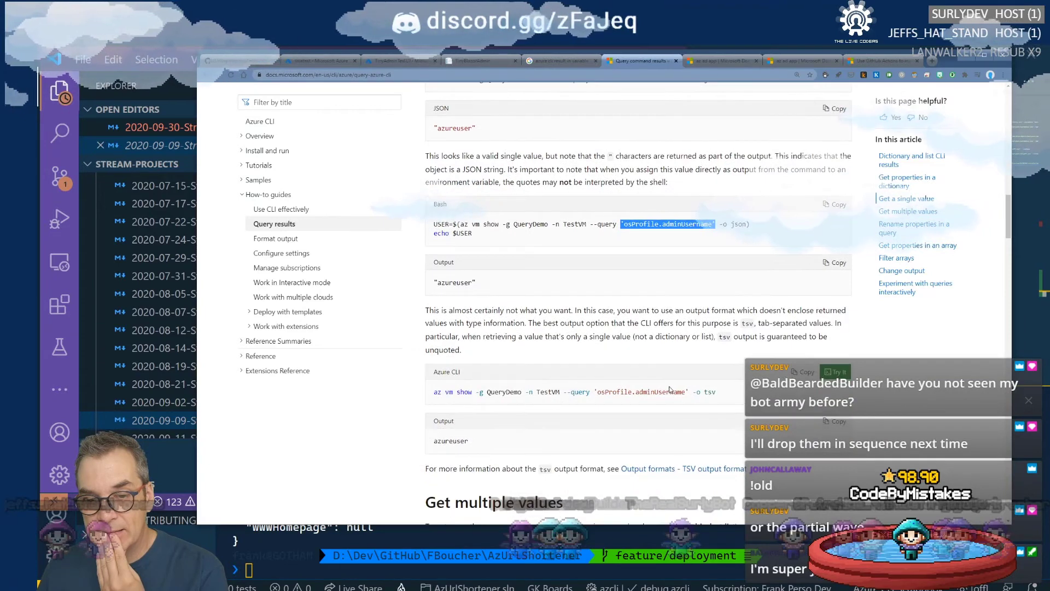
scroll(651, 390, "down", 2)
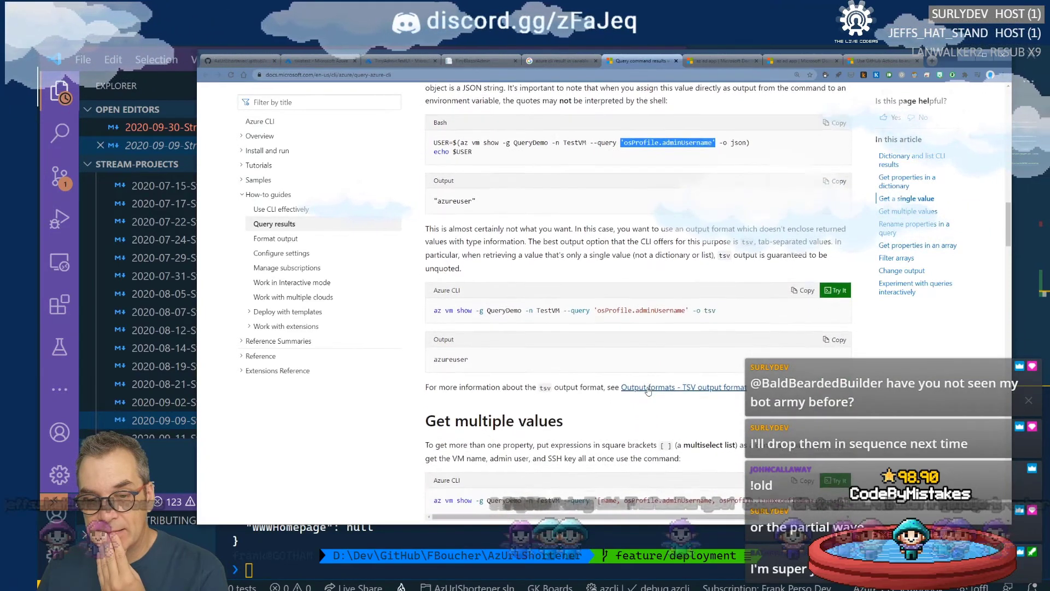
scroll(629, 408, "down", 1)
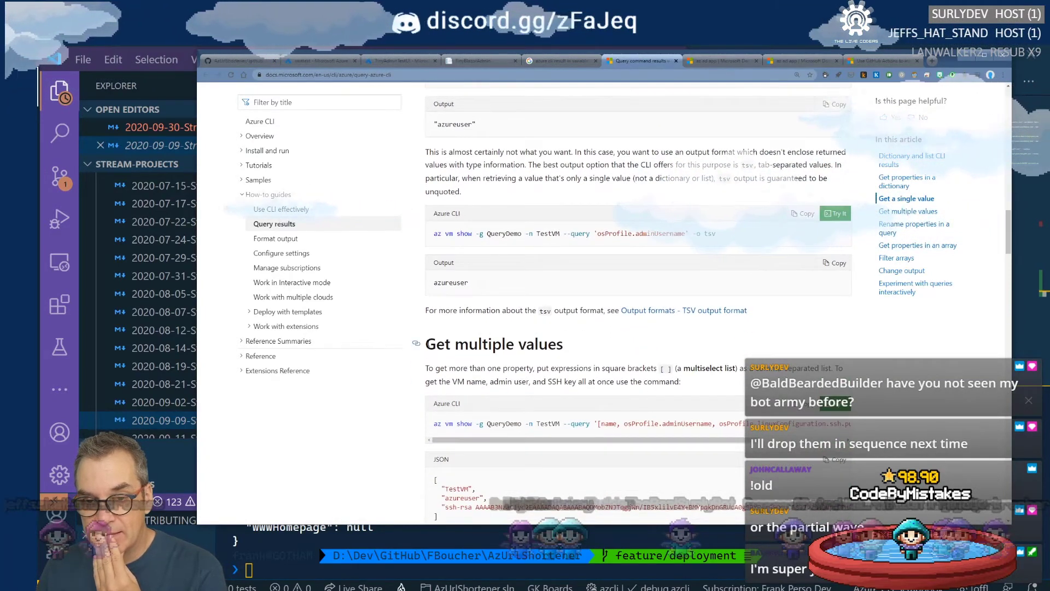
Examine the full multiple-values example command in the Azure CLI docs, from its --query multiselect list through the output option.
scroll(501, 441, "right", 3)
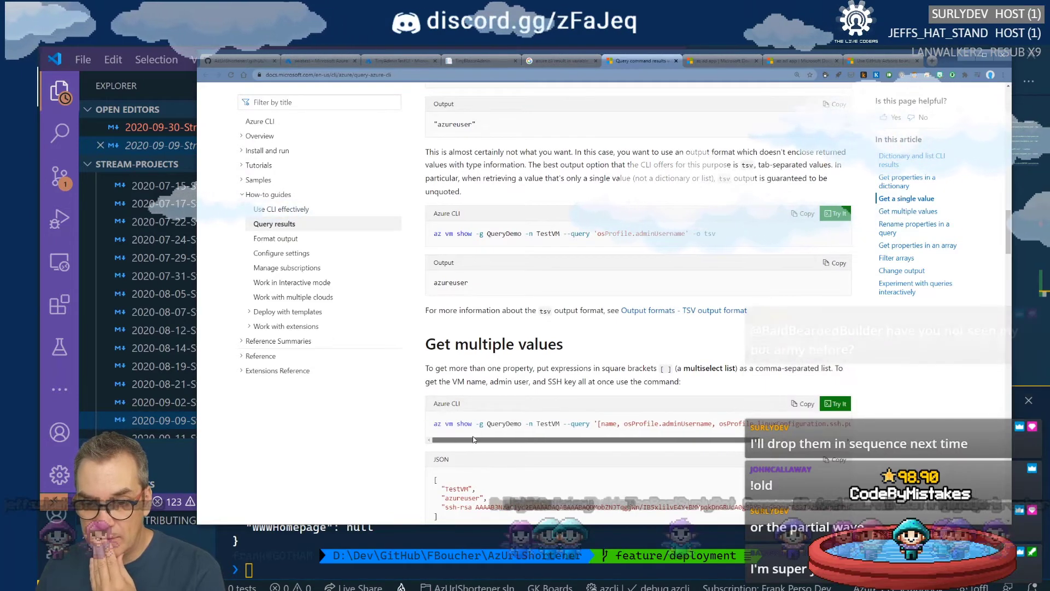
scroll(501, 441, "right", 3)
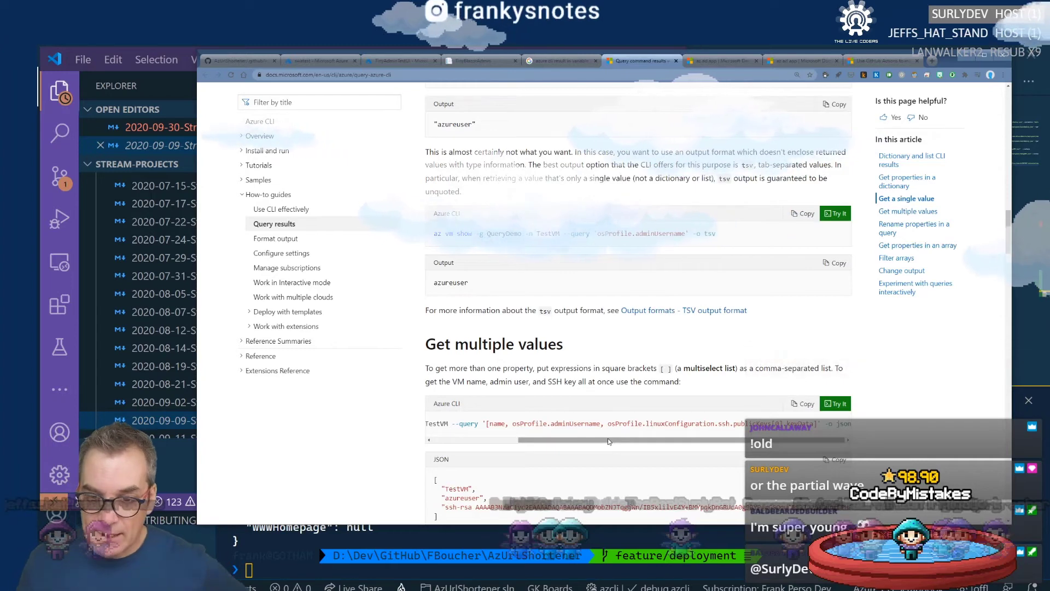
left_click_drag(608, 440, 718, 440)
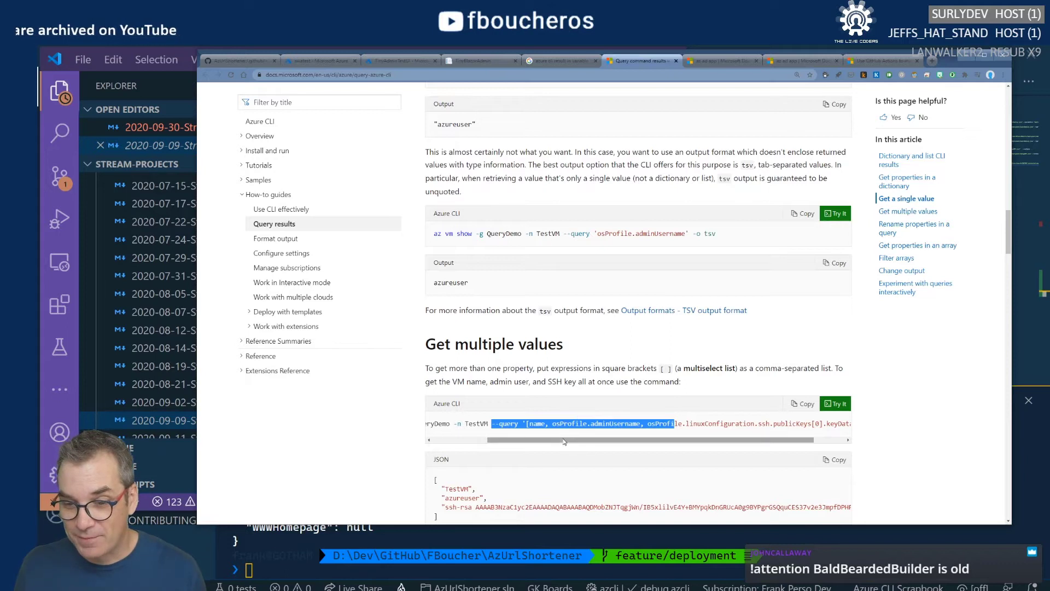
left_click_drag(573, 442, 579, 442)
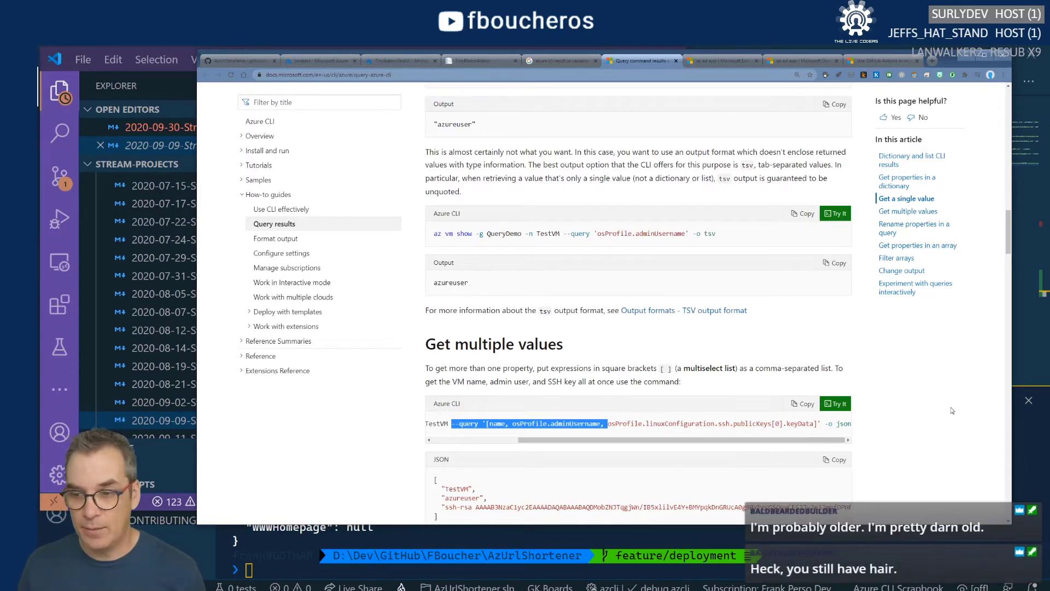
In VS Code, insert --query '[]' between the reply URL and -o json in the app creation command on line 32 of debug.azcli.
key("alt+Tab")
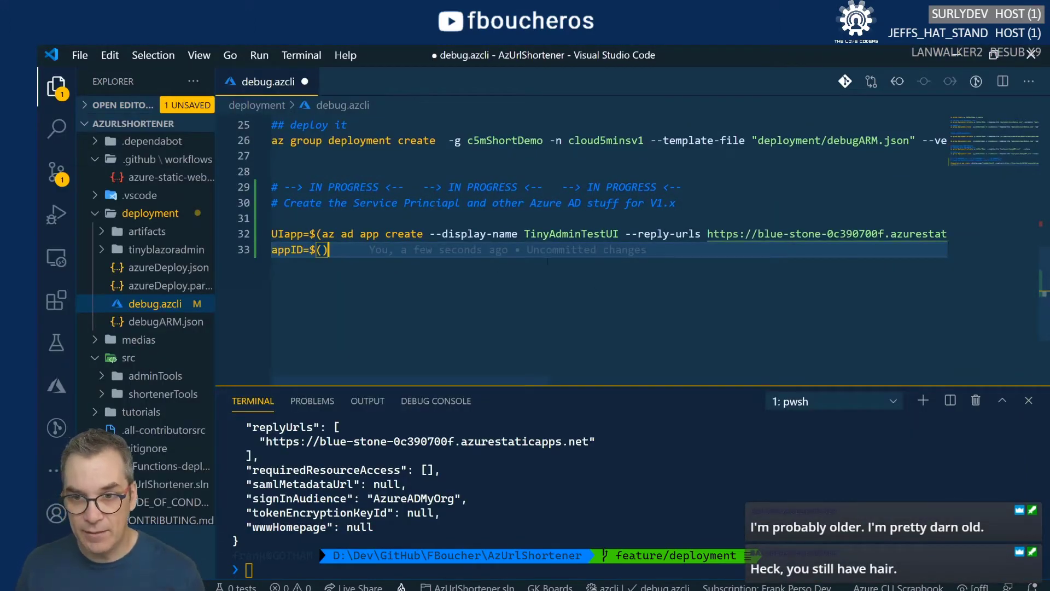
scroll(547, 260, "up", 1)
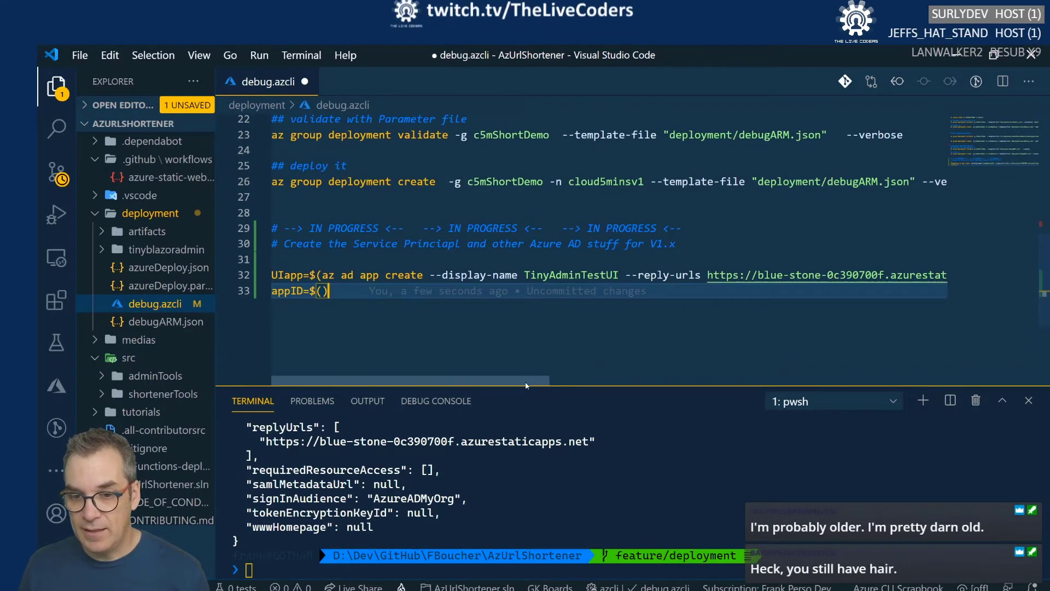
left_click_drag(526, 383, 737, 383)
left_click(688, 275)
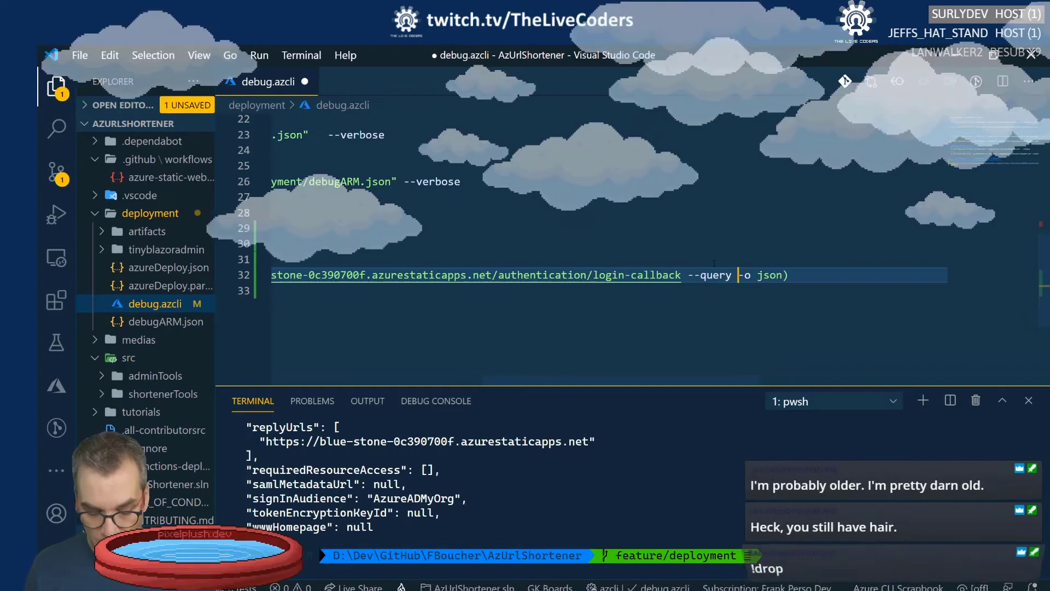
key("alt+Tab")
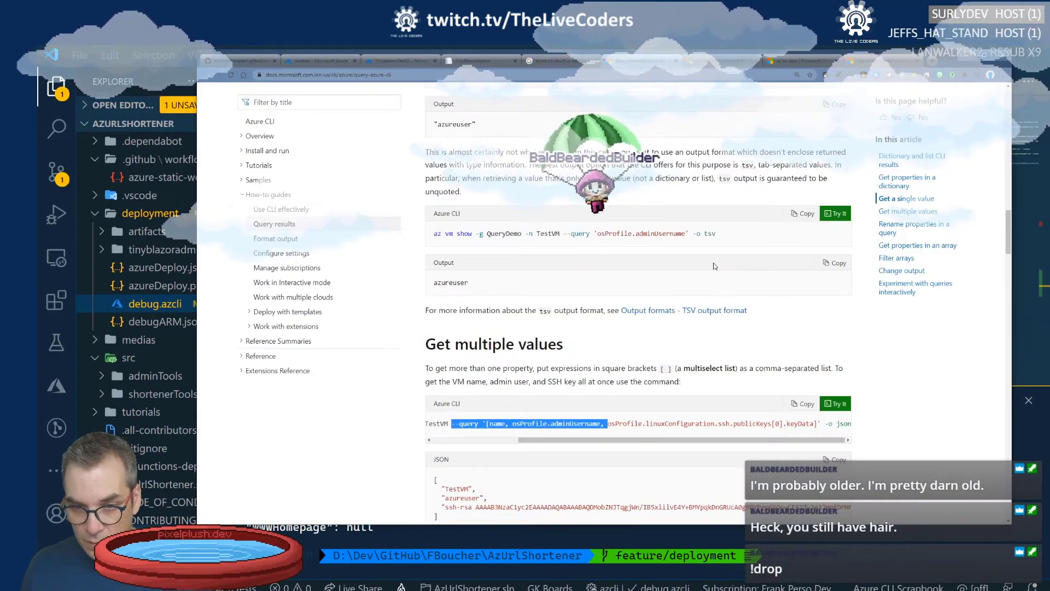
key("alt+Tab")
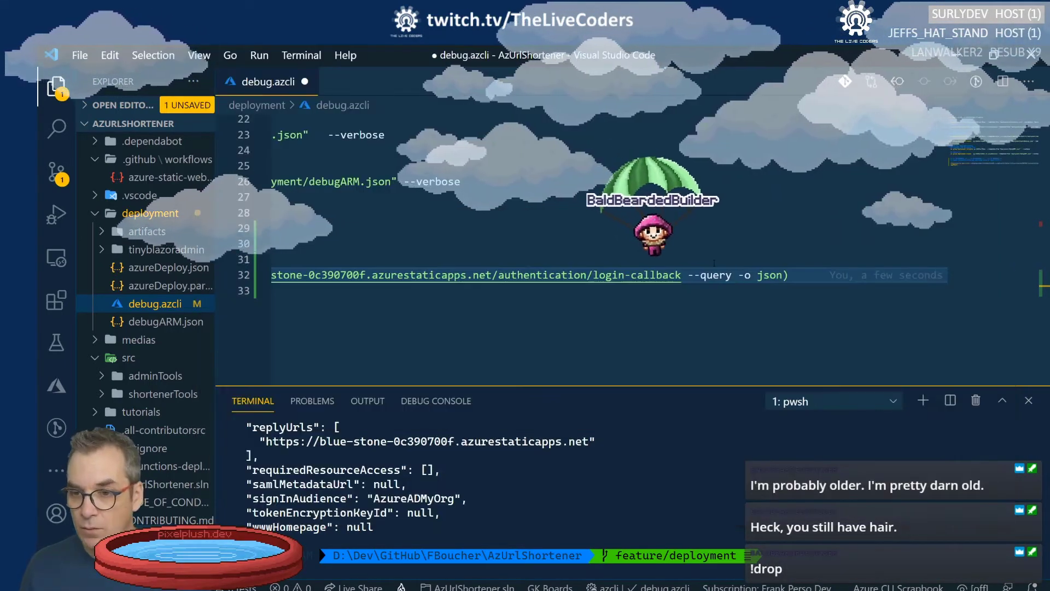
type("''")
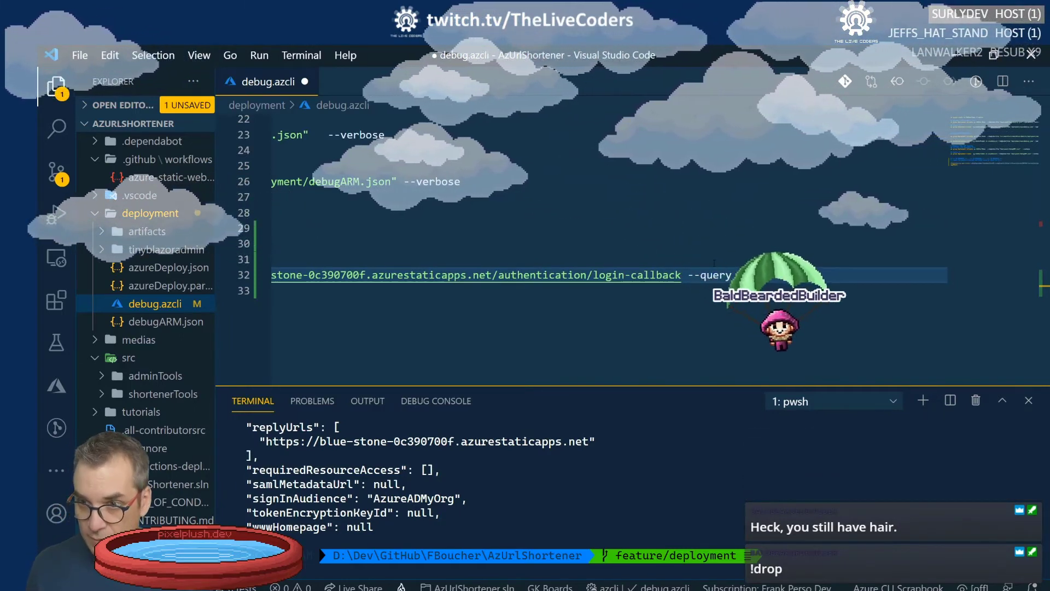
type("[]' -o json)")
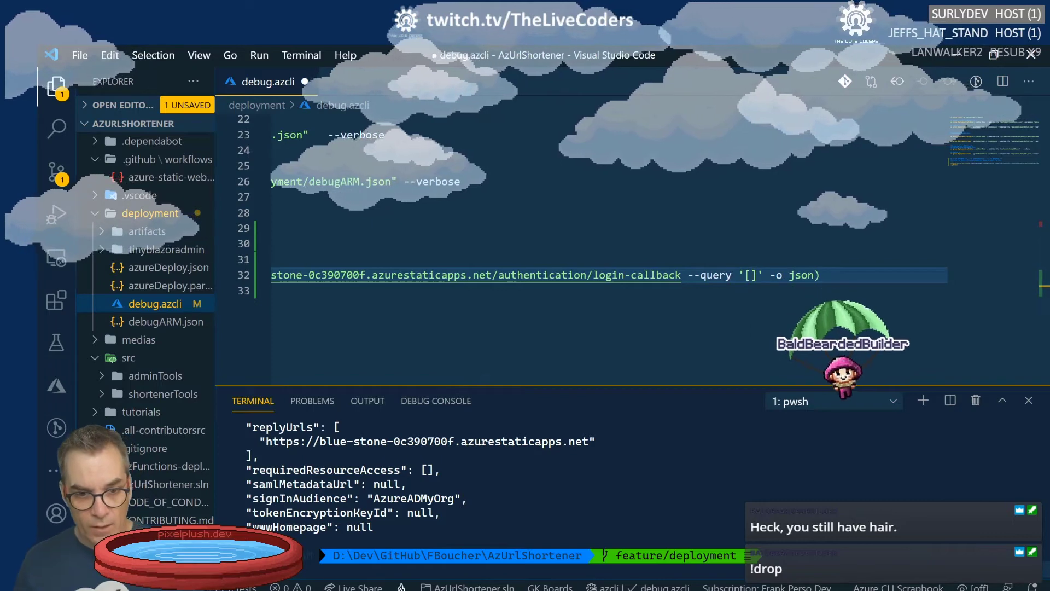
Insert displayName followed by a comma into the empty --query brackets of the app creation command on line 32 of debug.azcli.
scroll(424, 413, "up", 10)
scroll(424, 413, "up", 8)
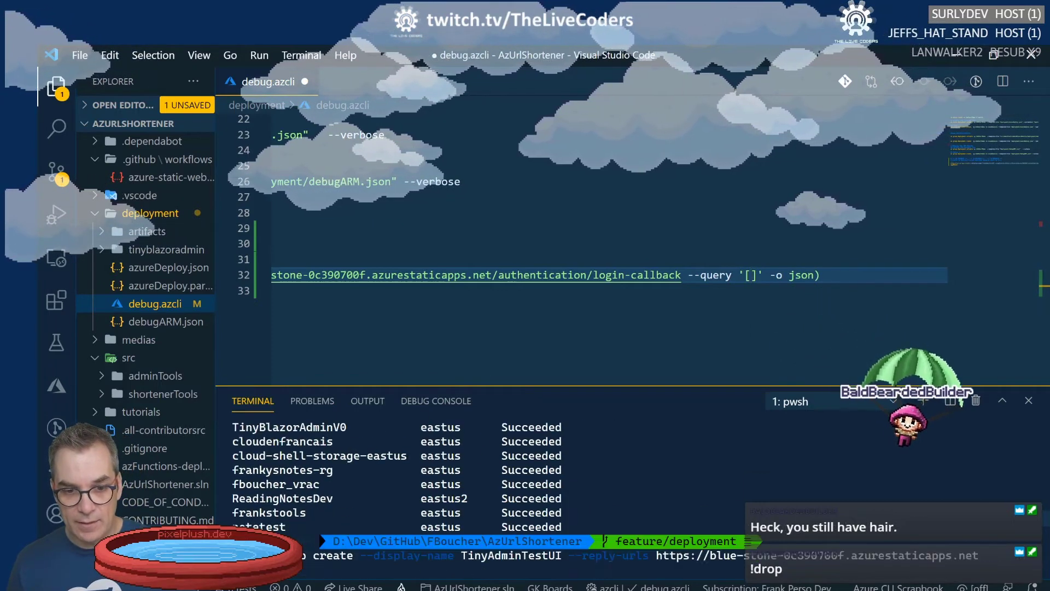
scroll(402, 460, "down", 3)
scroll(402, 463, "down", 2)
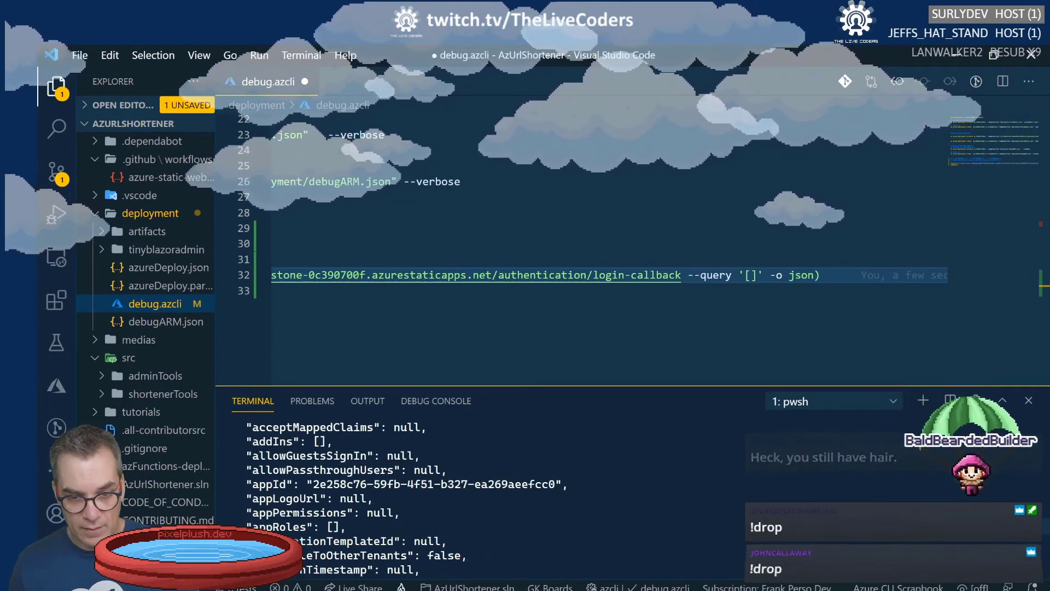
scroll(402, 463, "up", 2)
left_click_drag(432, 383, 432, 290)
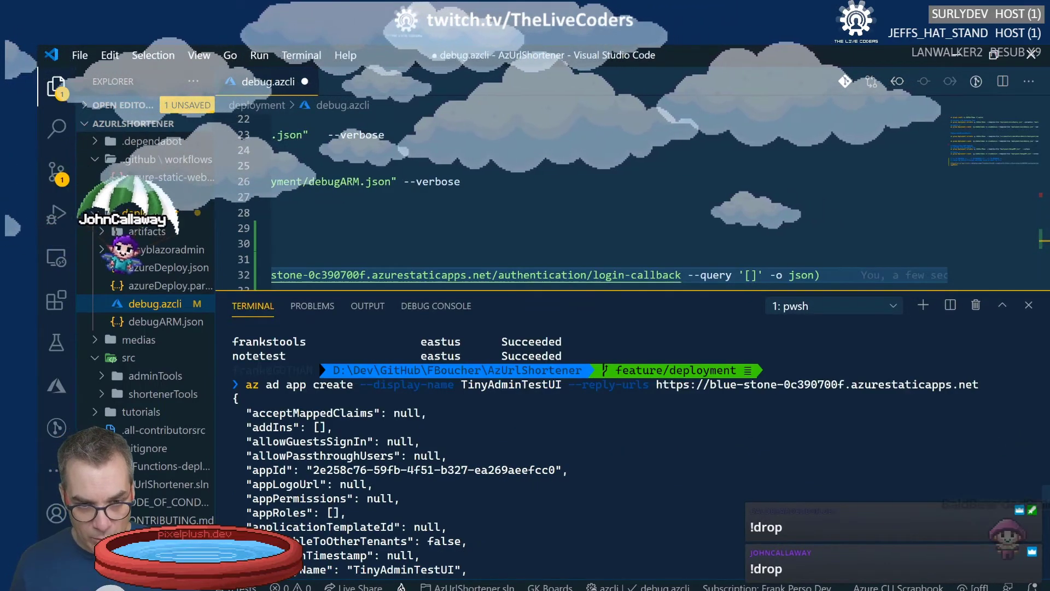
scroll(492, 454, "down", 4)
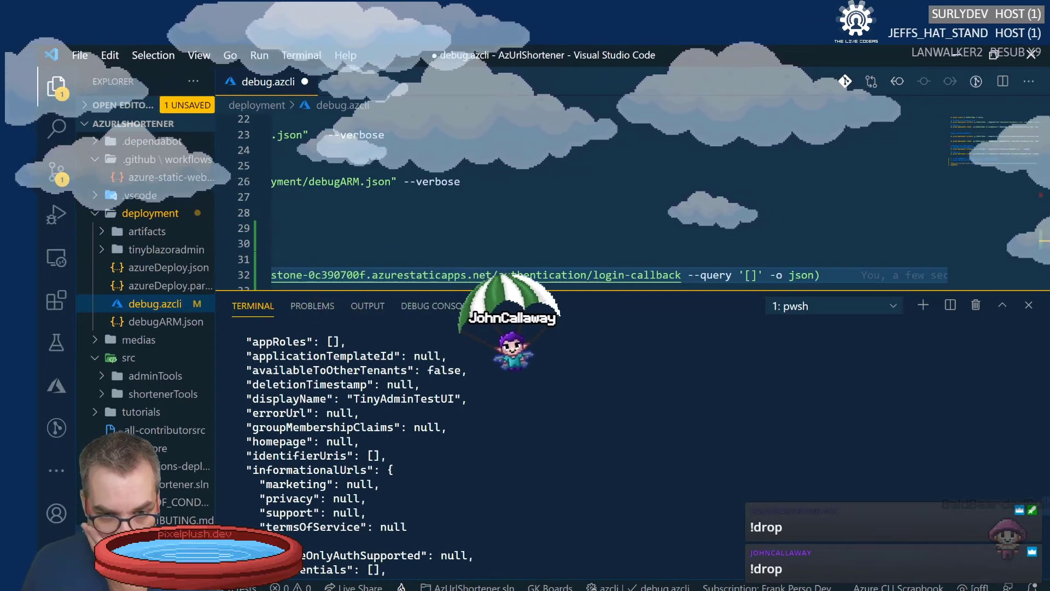
double_click(290, 399)
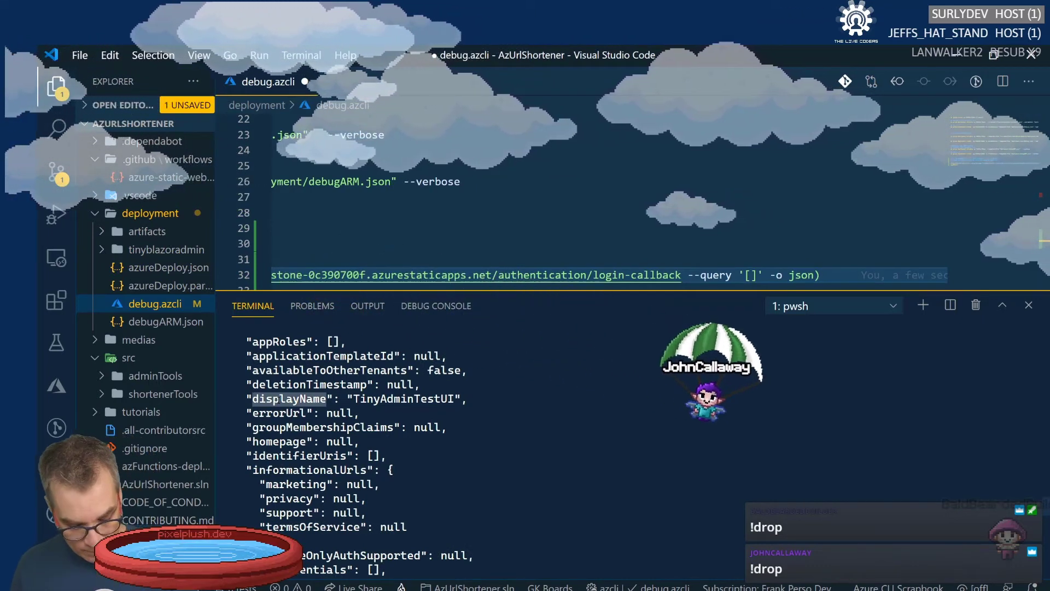
left_click(751, 274)
type("displayName")
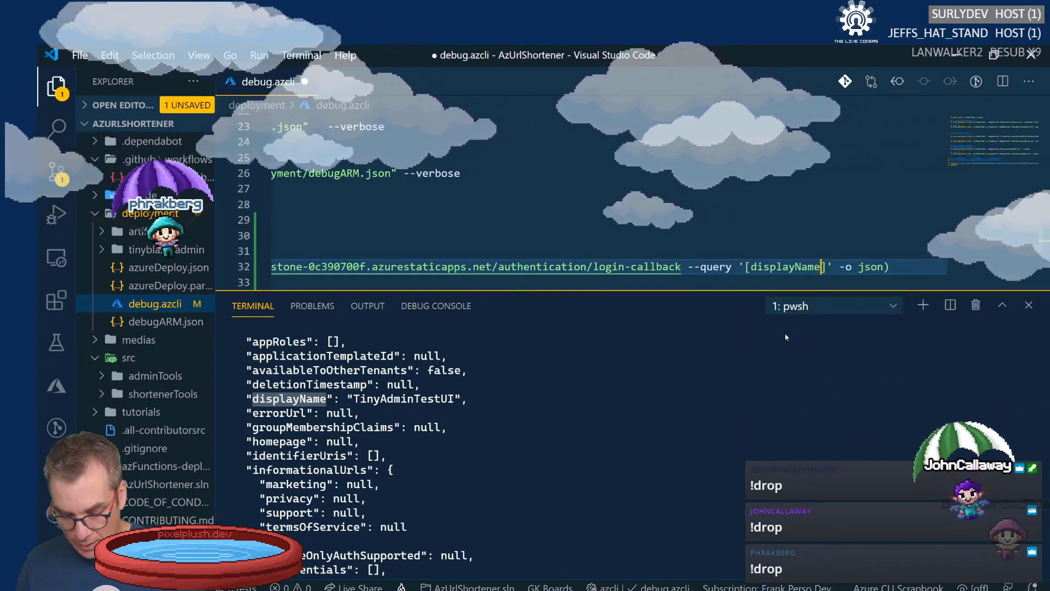
type(",")
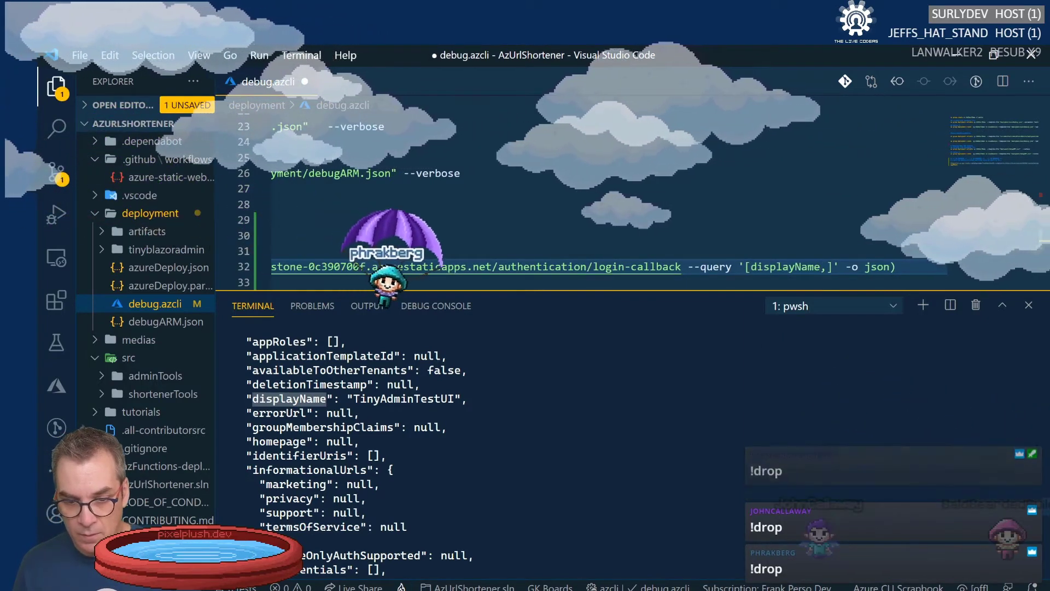
Check the documentation's multiple-value query example and add appId and a comma after displayName in the line 32 query.
key("alt+Tab")
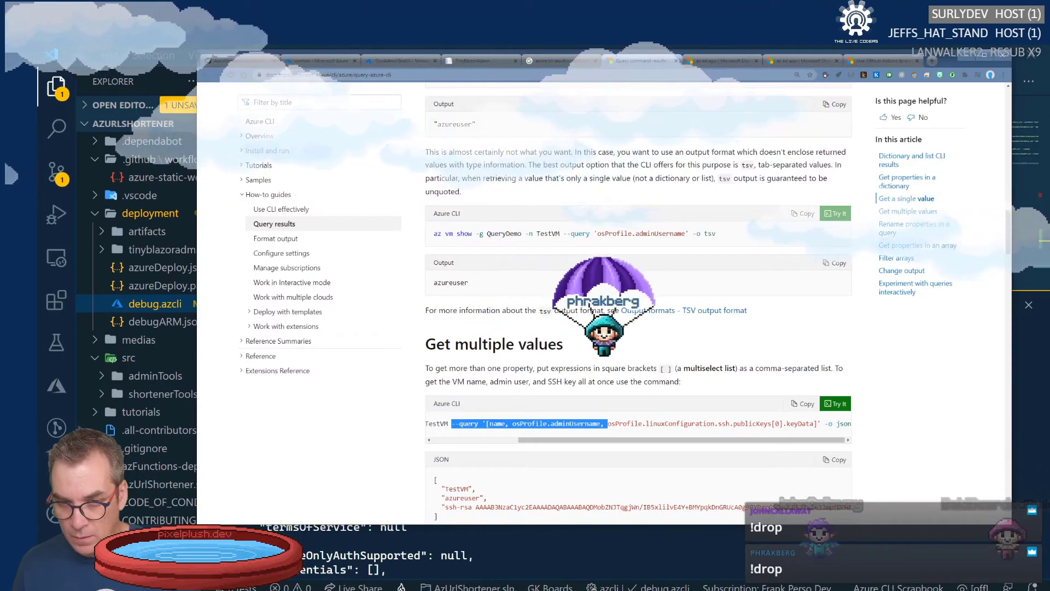
key("alt+Tab")
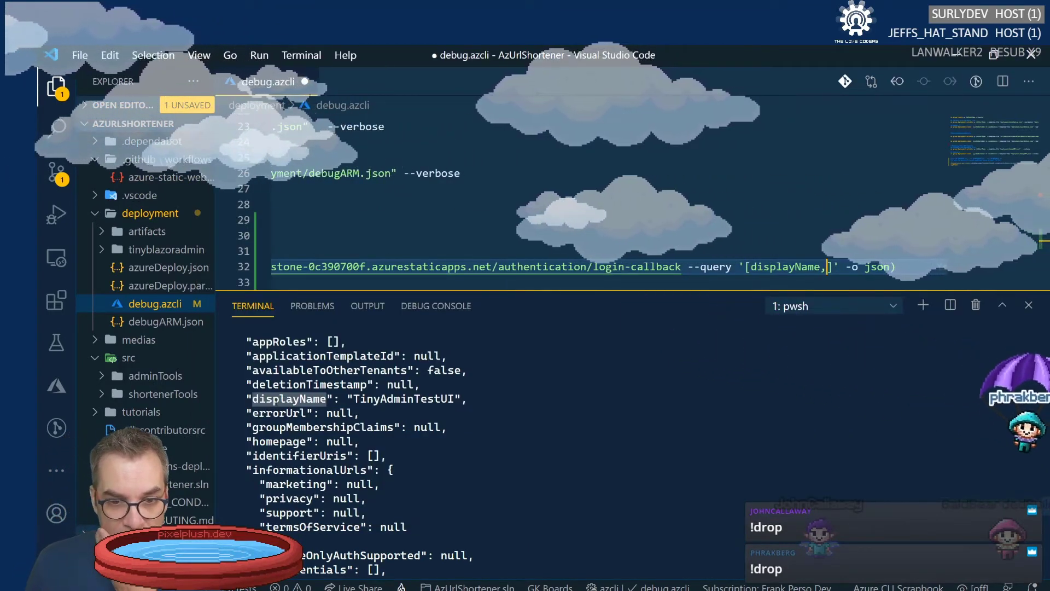
scroll(493, 438, "up", 4)
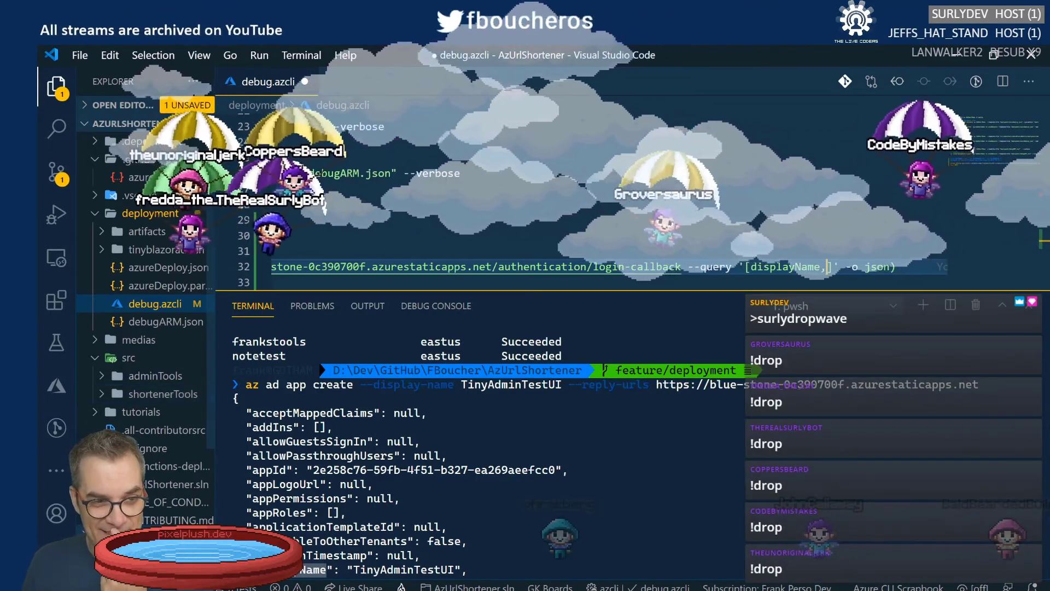
scroll(481, 438, "down", 3)
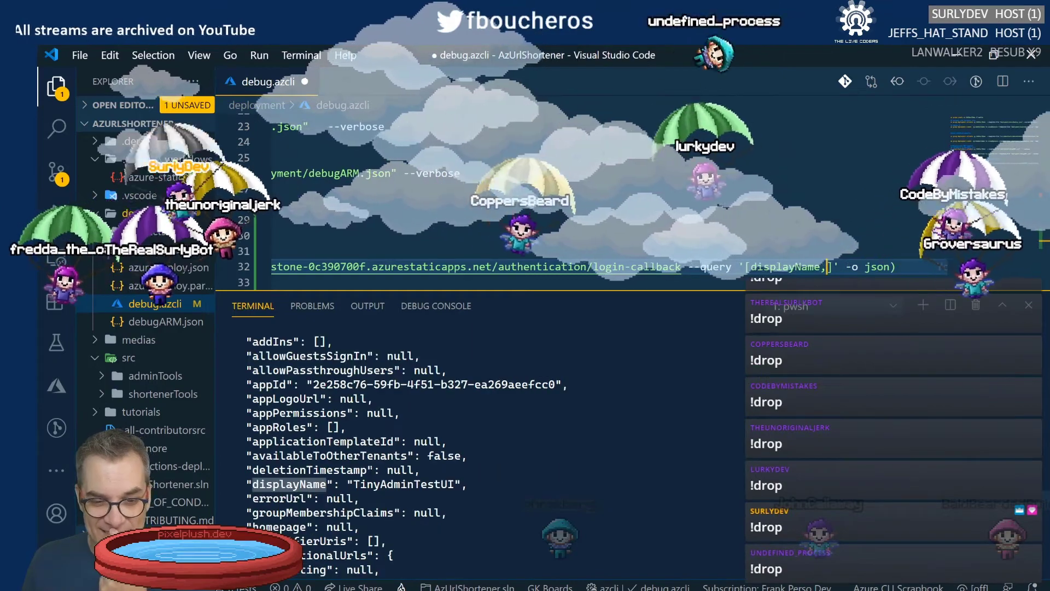
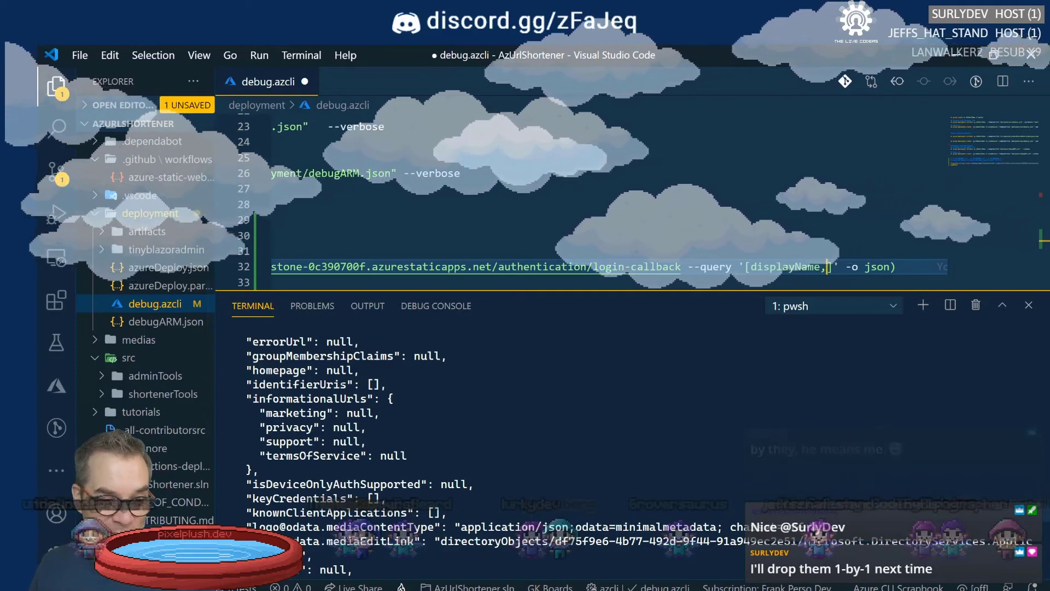
scroll(629, 438, "down", 5)
scroll(629, 437, "up", 5)
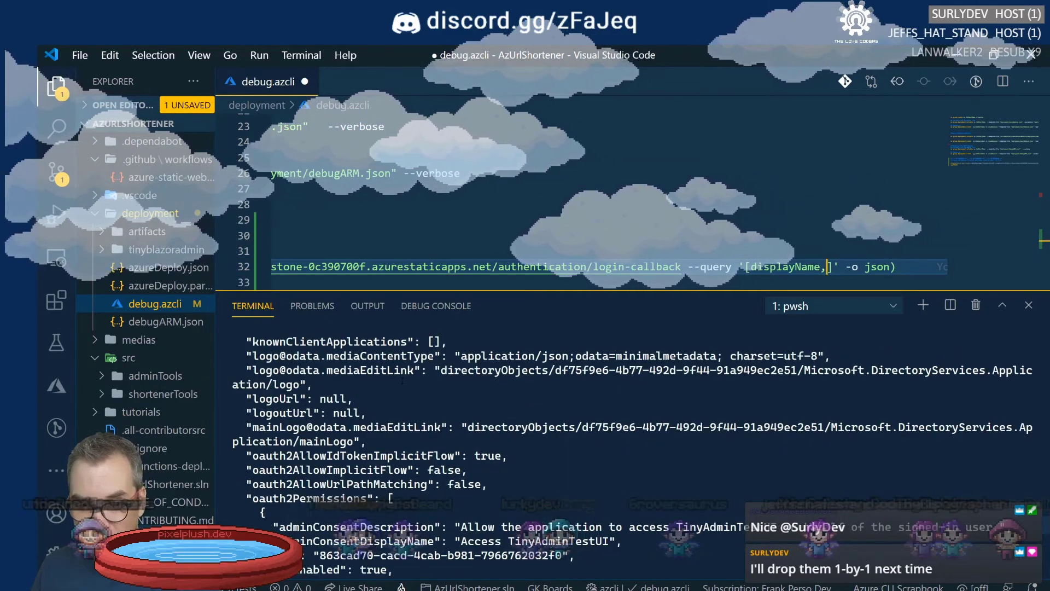
scroll(630, 437, "up", 4)
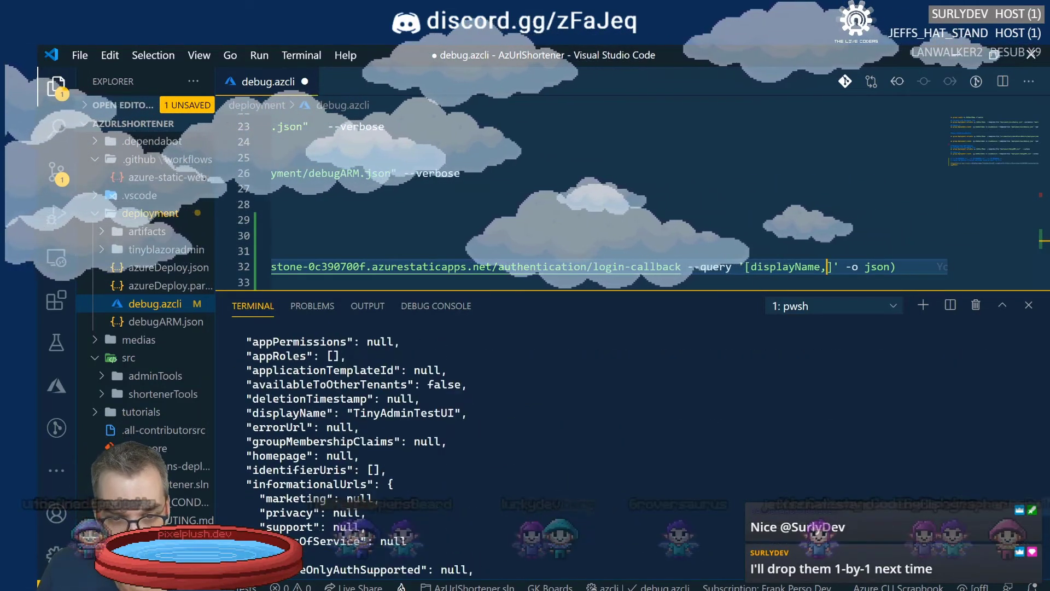
scroll(629, 437, "up", 2)
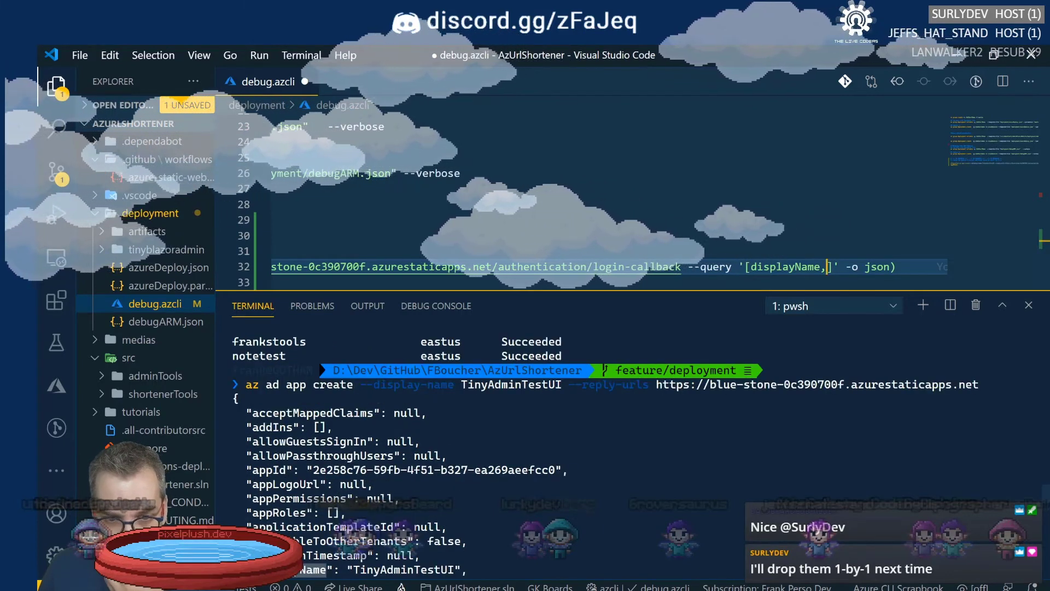
scroll(630, 438, "down", 2)
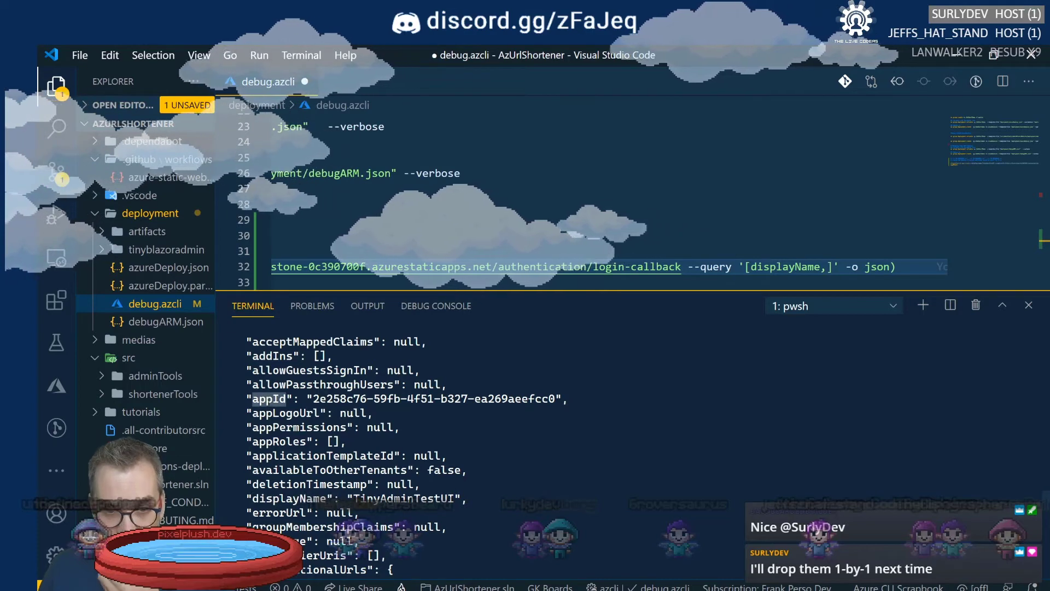
scroll(630, 438, "up", 2)
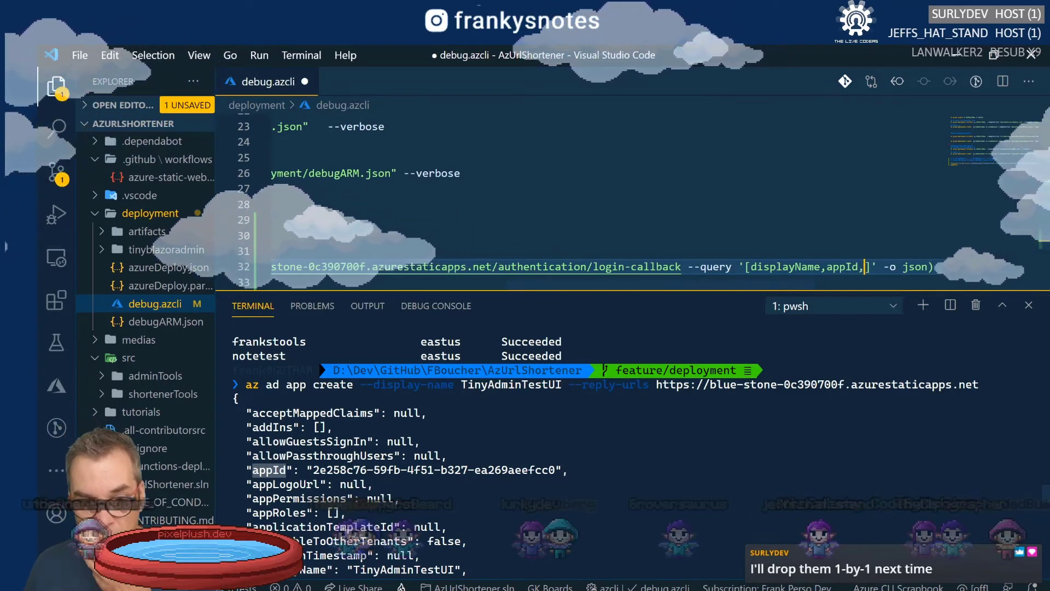
Copy the complete JSON output of the az ad app create command from the terminal into a new untitled file.
scroll(629, 437, "down", 2)
scroll(629, 438, "down", 2)
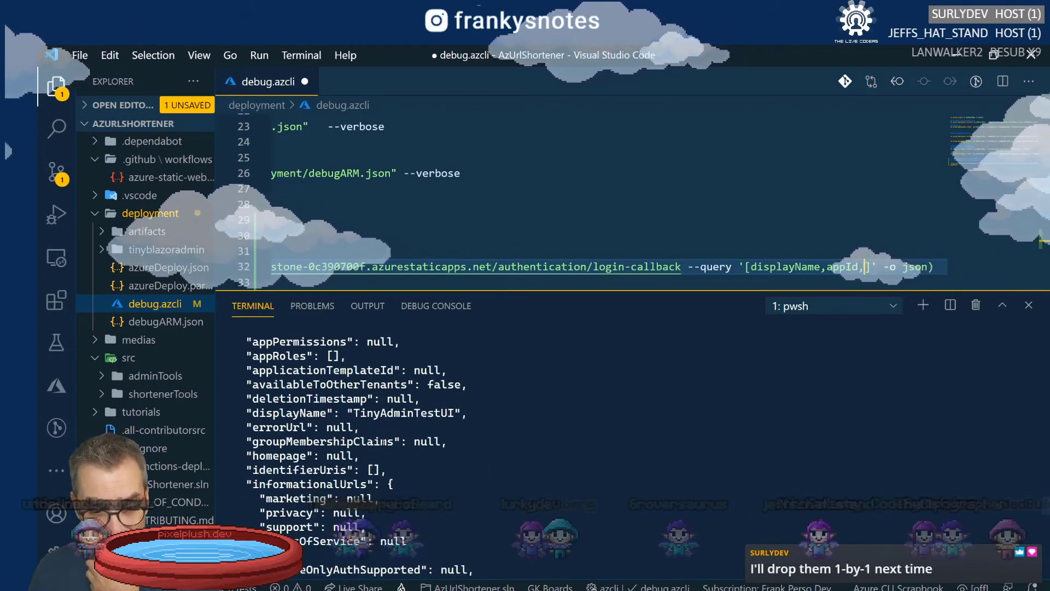
scroll(630, 438, "down", 2)
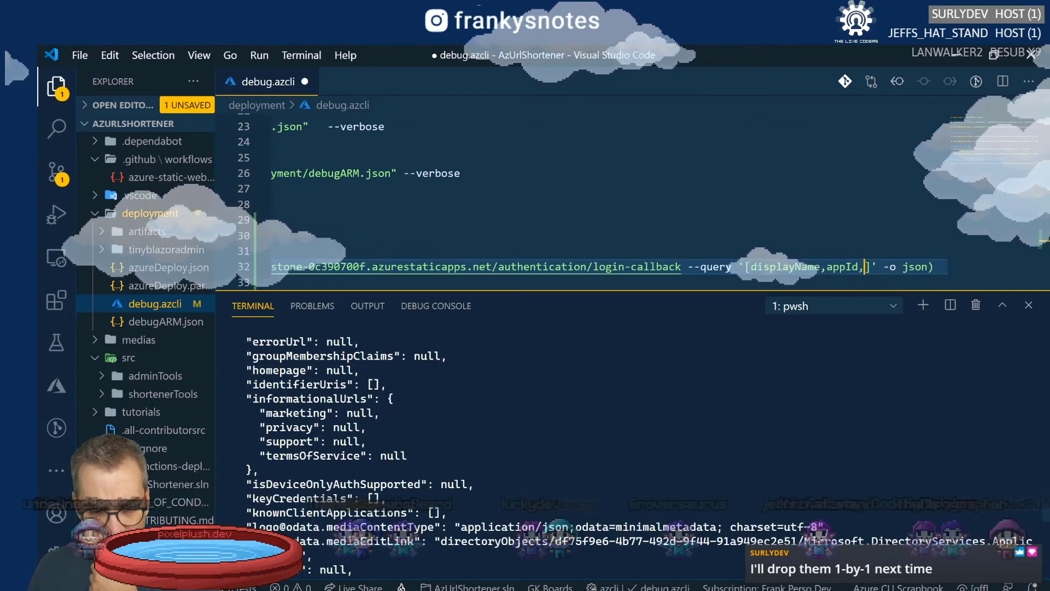
scroll(629, 438, "down", 2)
scroll(336, 443, "down", 4)
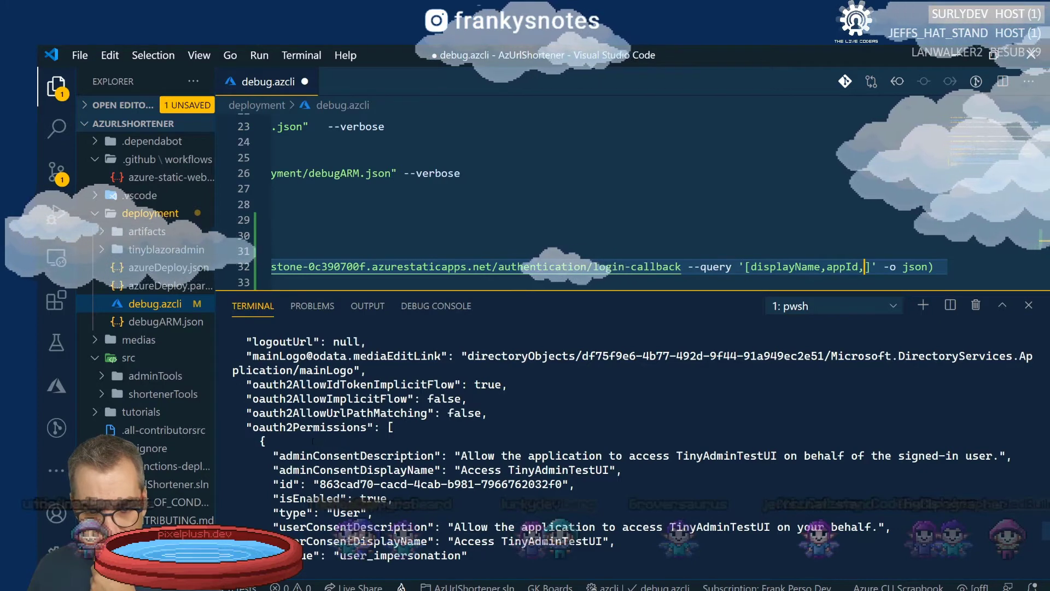
scroll(629, 437, "down", 4)
scroll(629, 438, "down", 6)
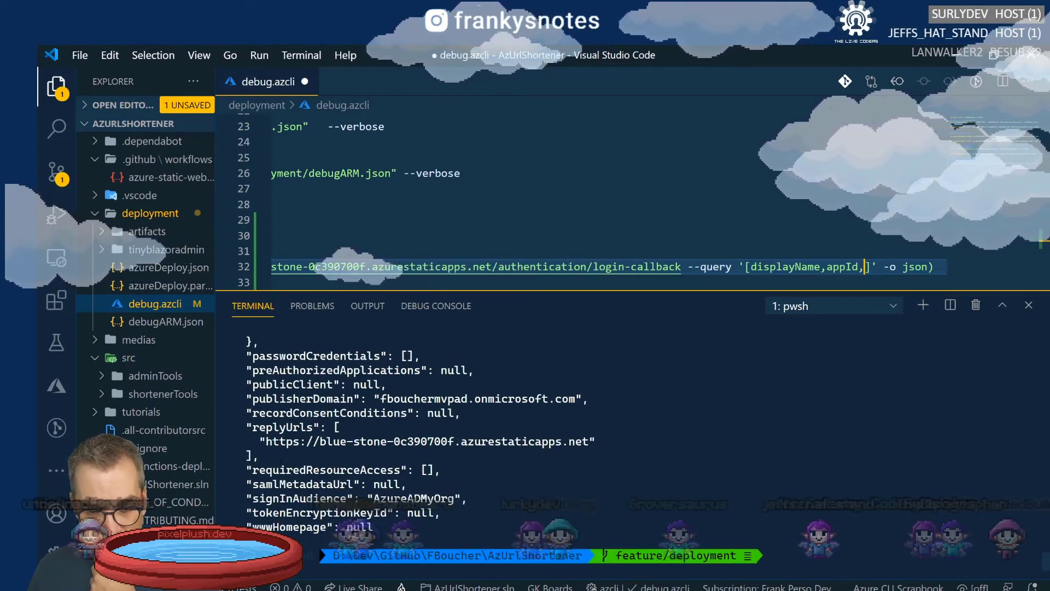
left_click_drag(350, 507, 220, 365)
key("ctrl+c")
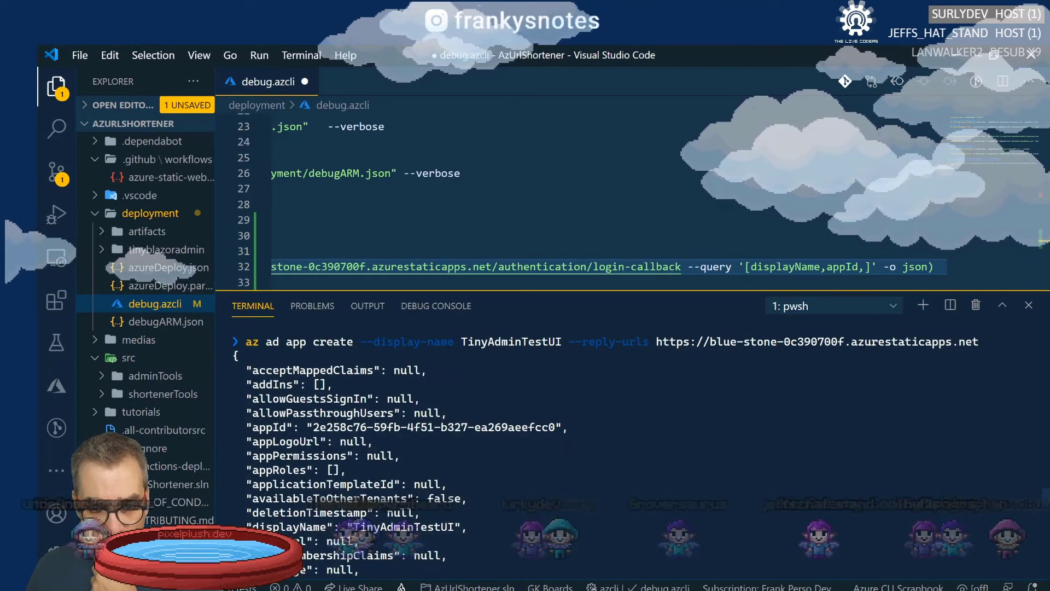
left_click(547, 187)
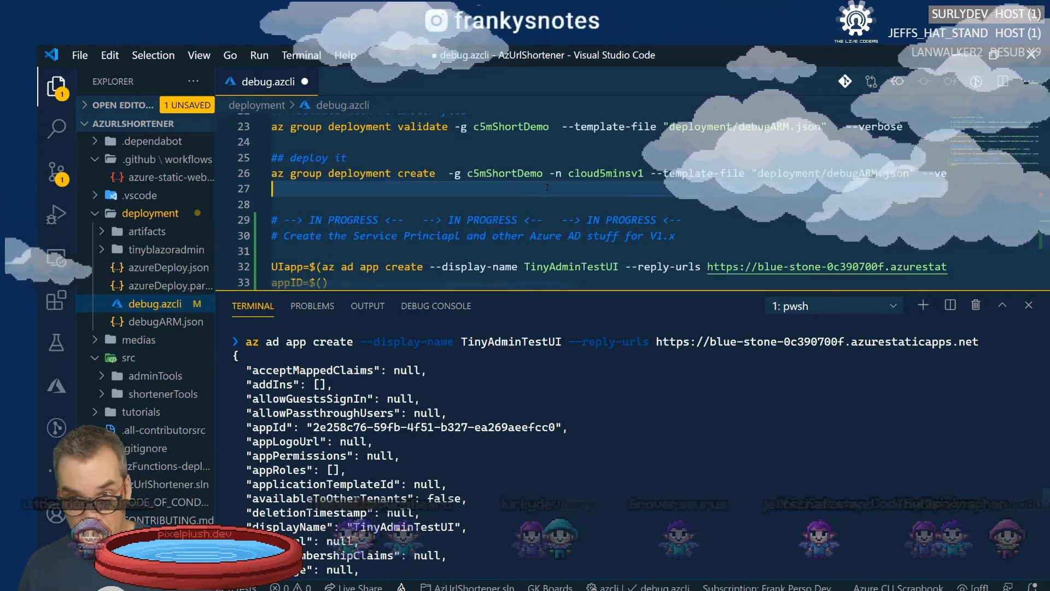
key("ctrl+n")
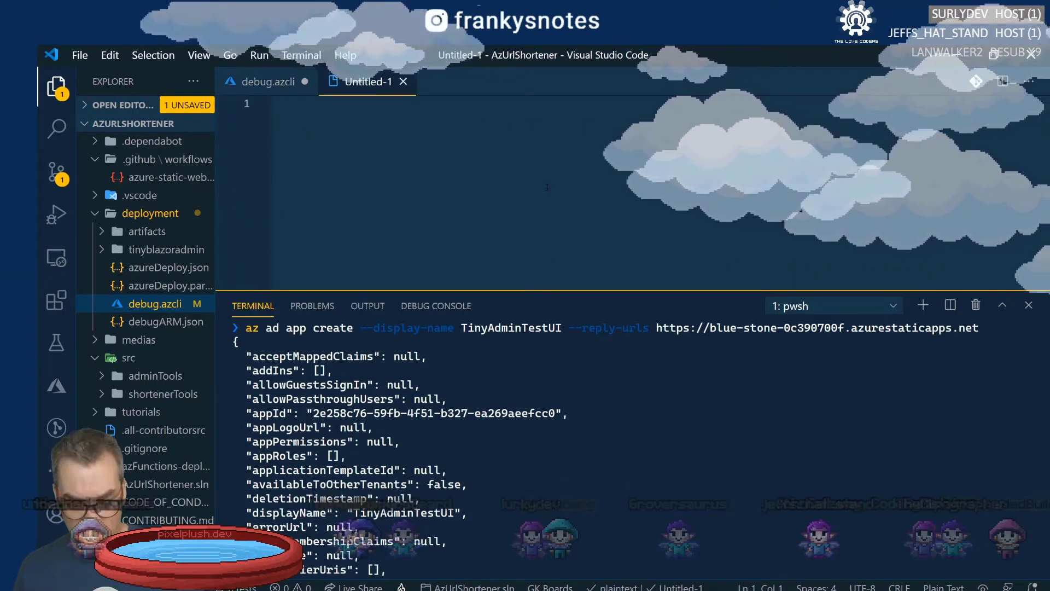
key("ctrl+v")
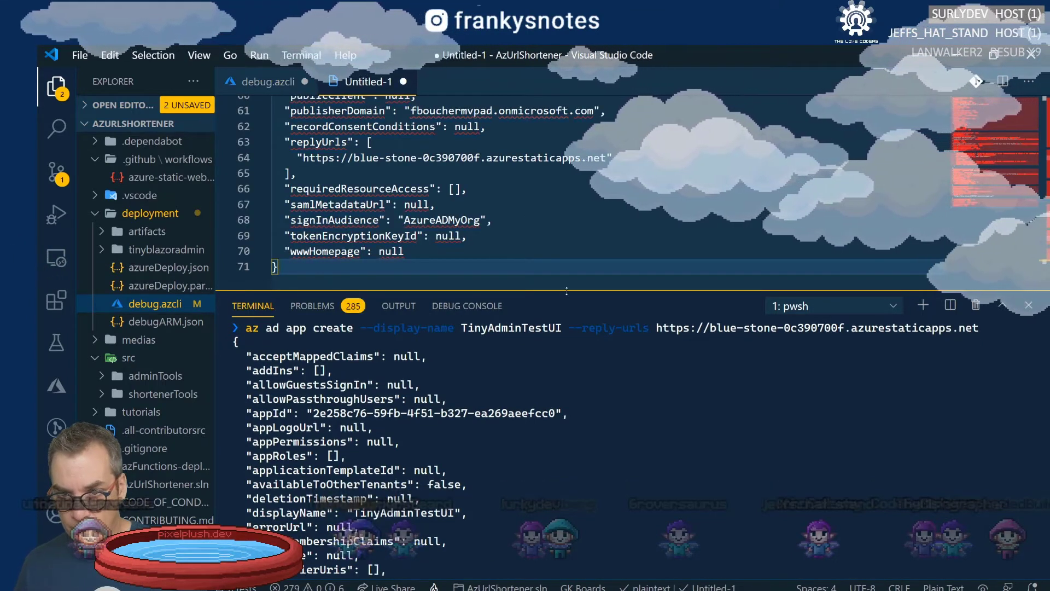
Search the pasted JSON for "tenant" and examine the remaining ID properties through the end of the file.
left_click_drag(567, 291, 564, 547)
scroll(503, 404, "up", 6)
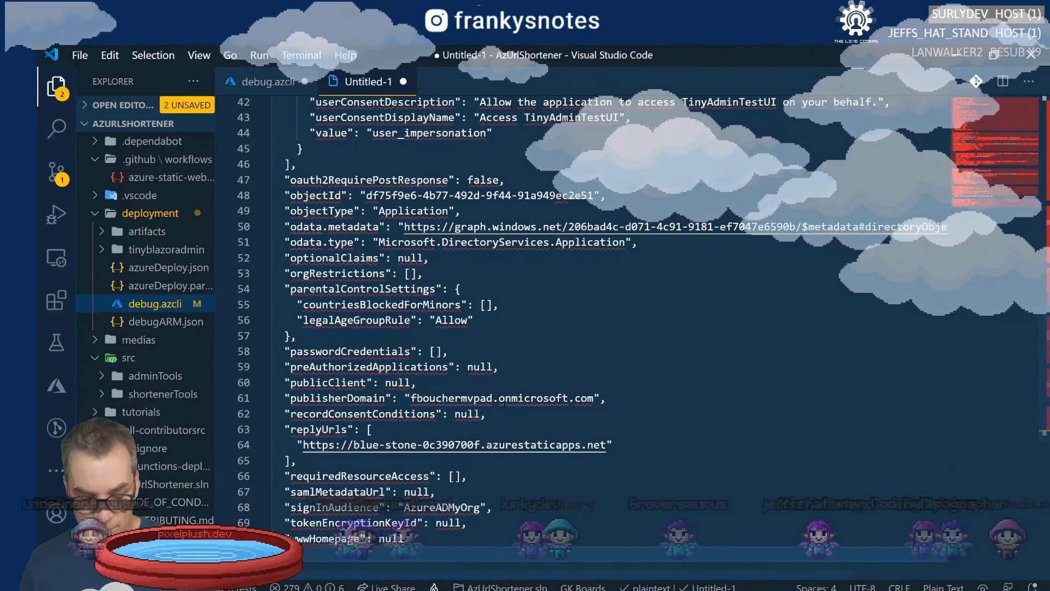
key("ctrl+f")
type("tenant")
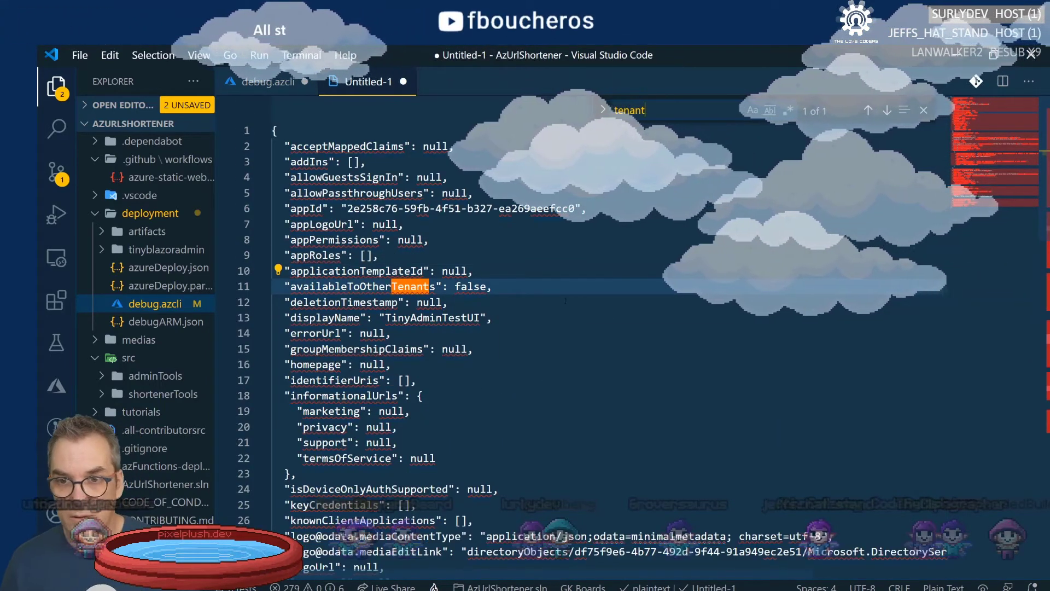
scroll(587, 237, "down", 4)
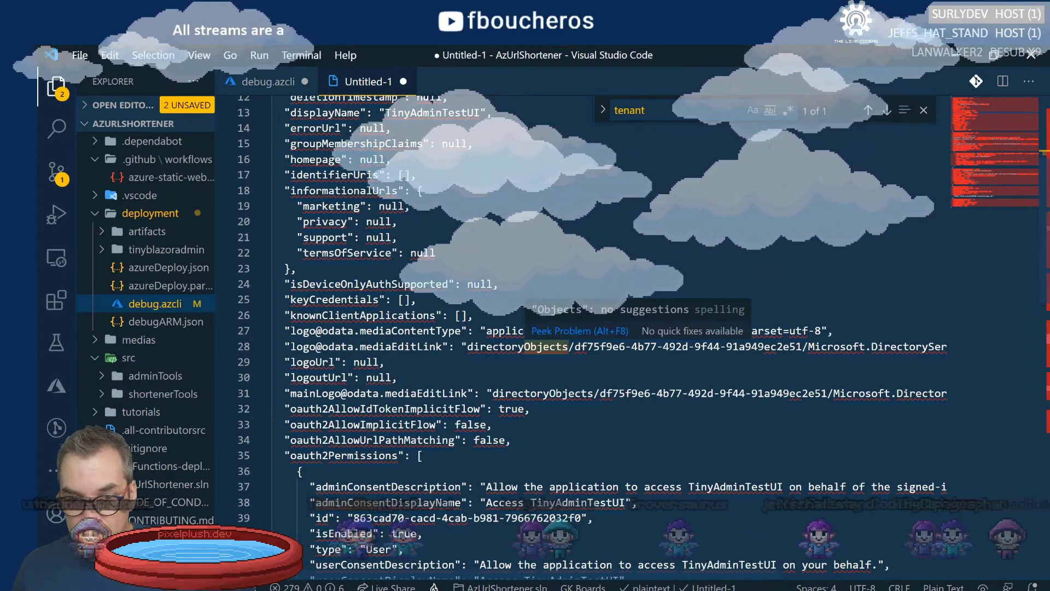
scroll(535, 354, "down", 3)
scroll(536, 355, "down", 1)
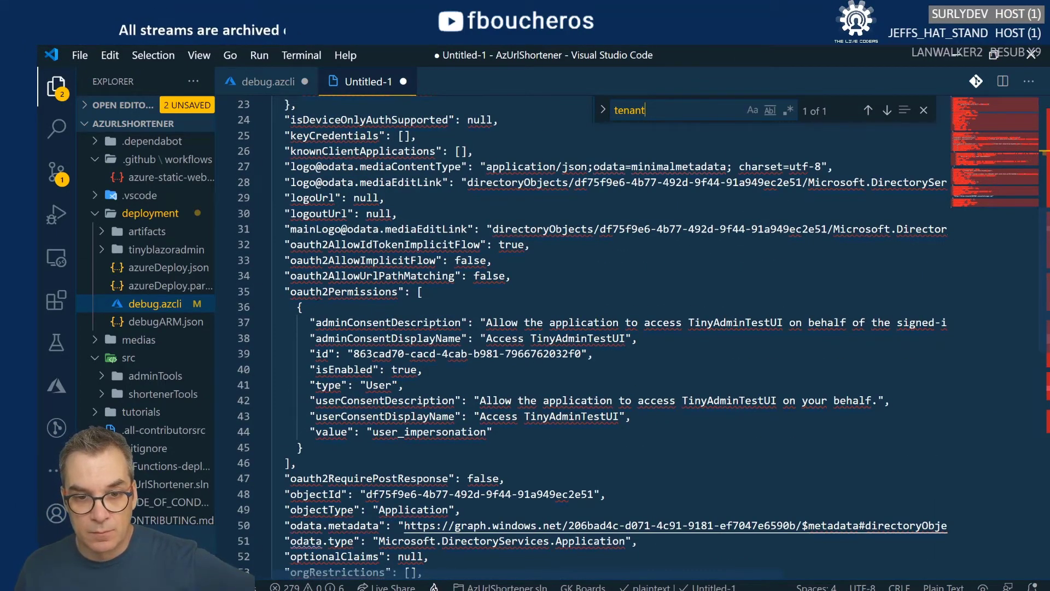
left_click_drag(349, 353, 454, 353)
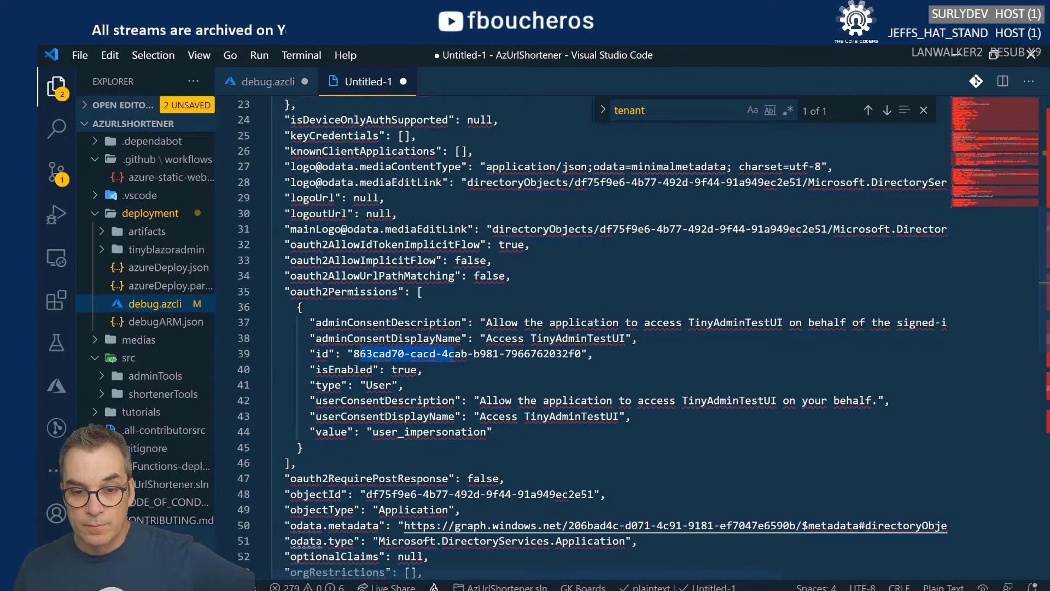
scroll(474, 432, "down", 2)
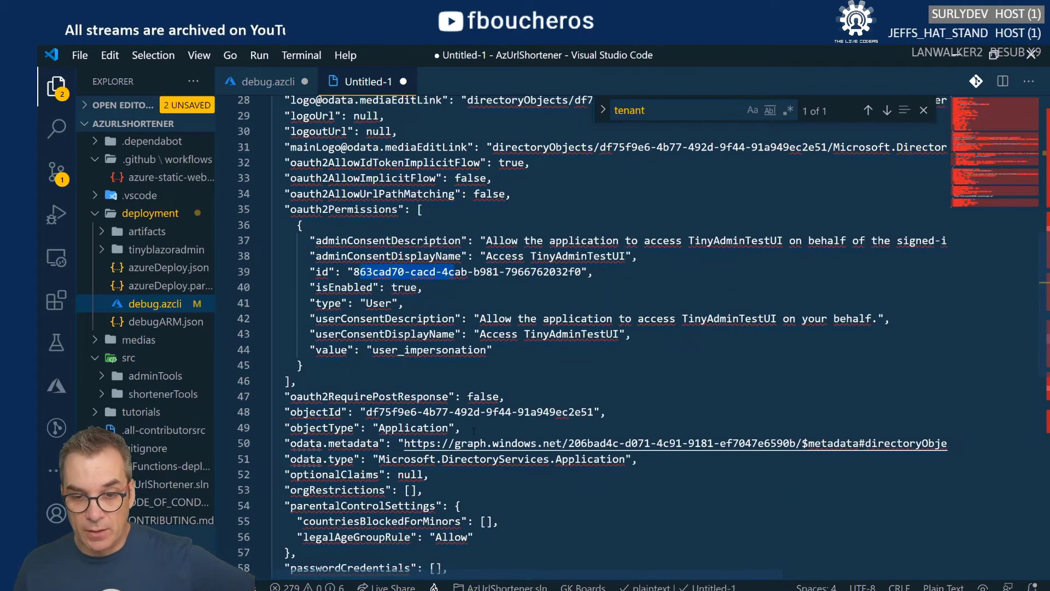
scroll(474, 431, "down", 4)
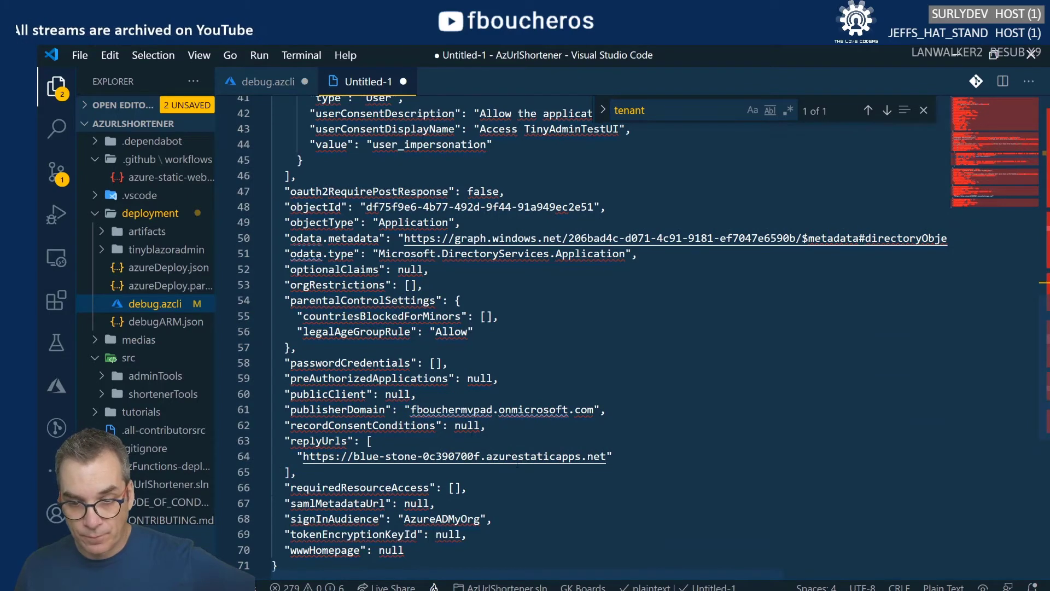
Switch to the browser and show the Authentication page of the TinyAdminTestUI app registration in the Azure portal.
key("alt+Tab")
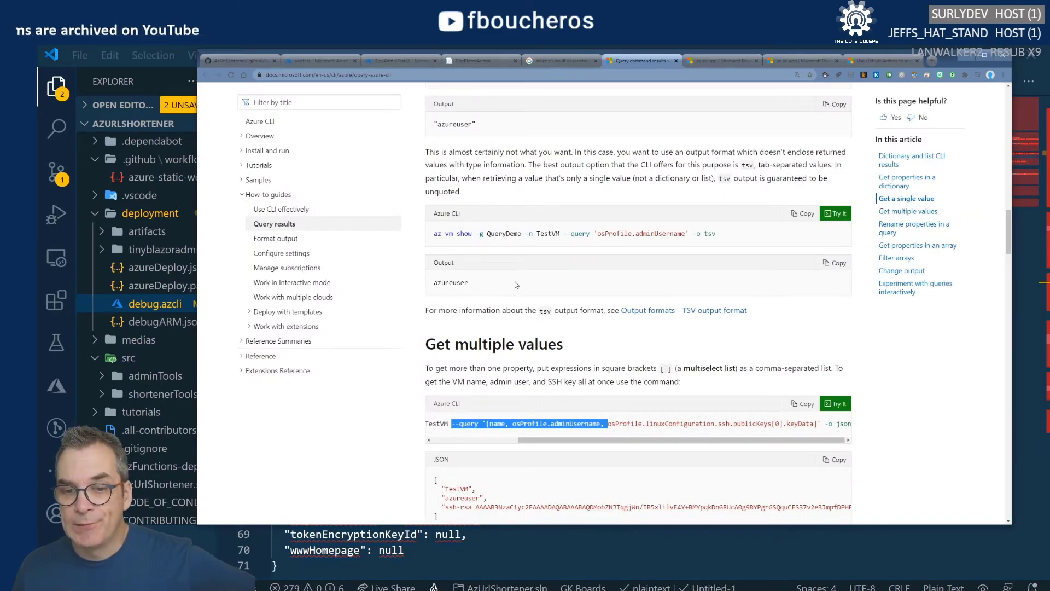
scroll(516, 285, "up", 4)
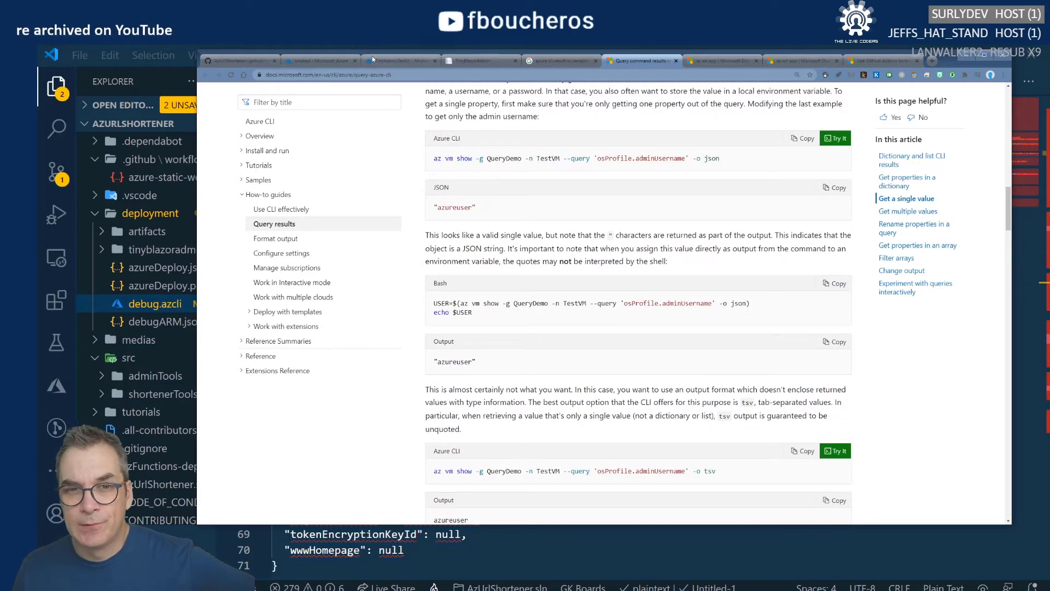
left_click(384, 59)
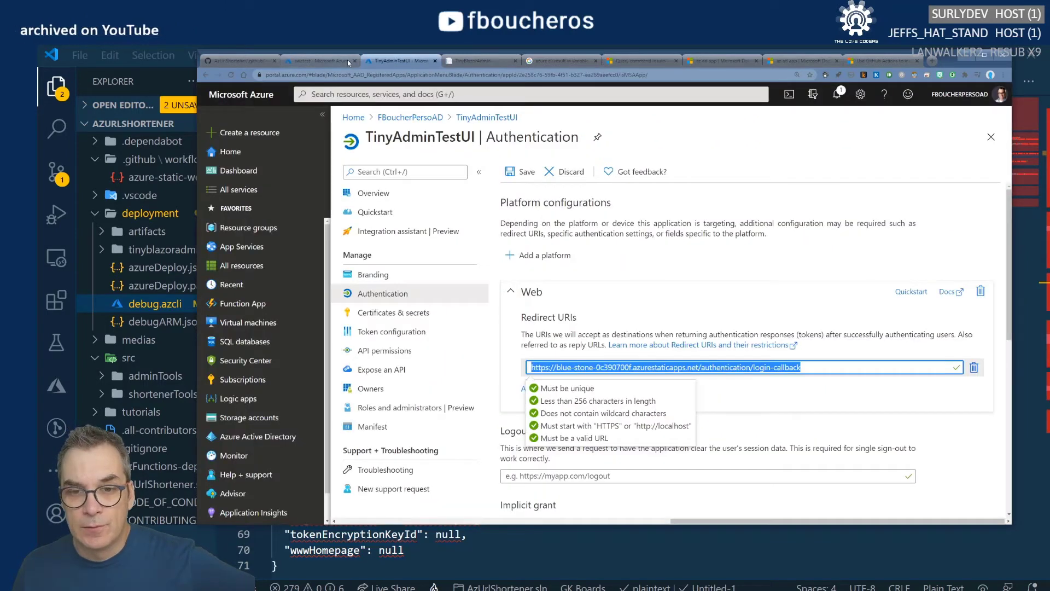
Open the Overview page of the TinyAdminTestUI app registration and discard the unsaved authentication edits.
left_click(662, 244)
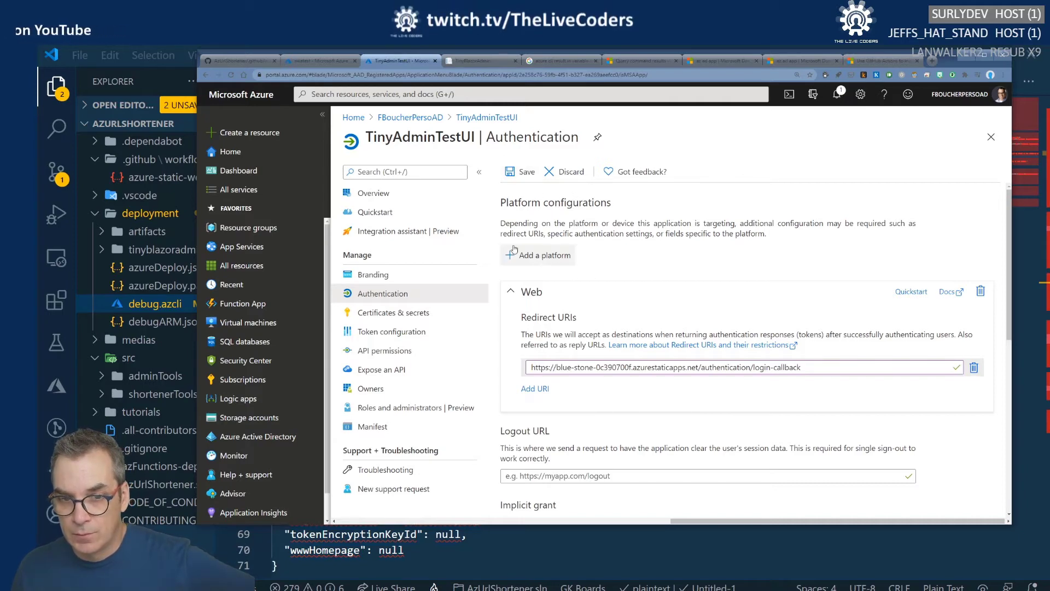
left_click(376, 194)
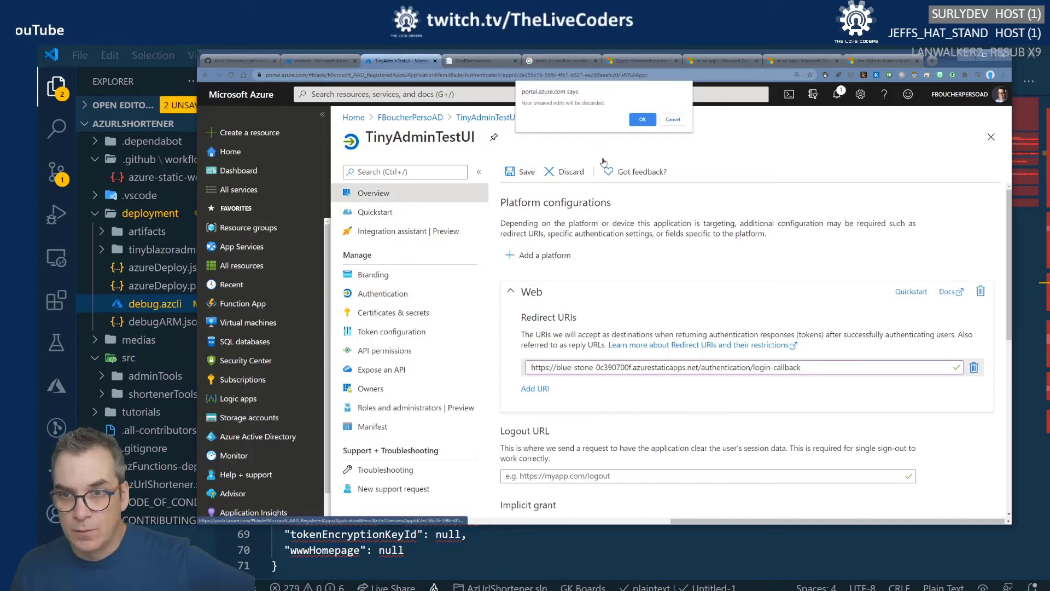
left_click(643, 120)
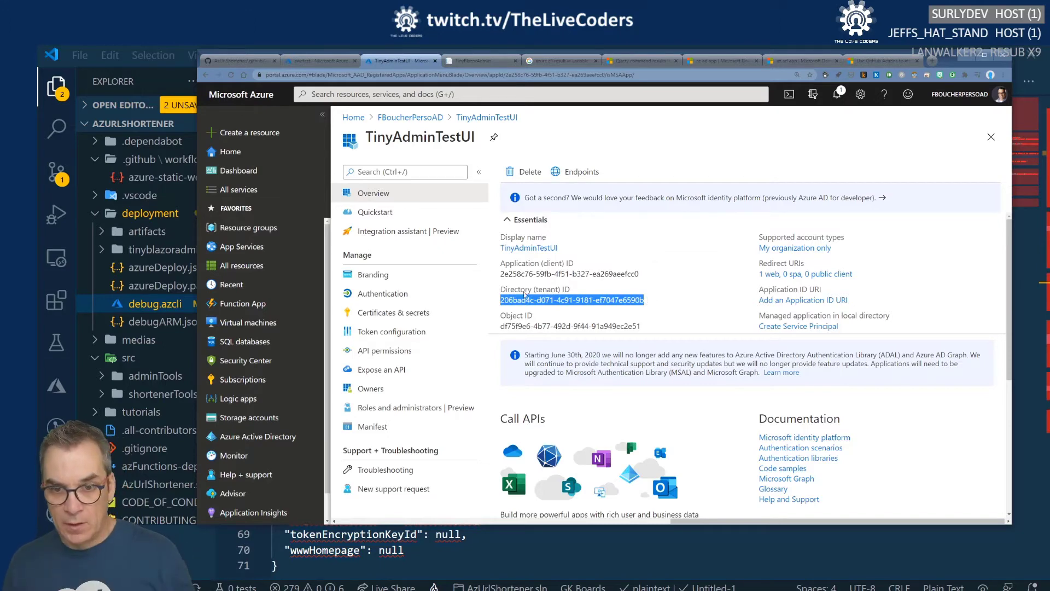
Switch to the code editor and search the pasted JSON for "206" to look for the directory (tenant) ID.
left_click(663, 555)
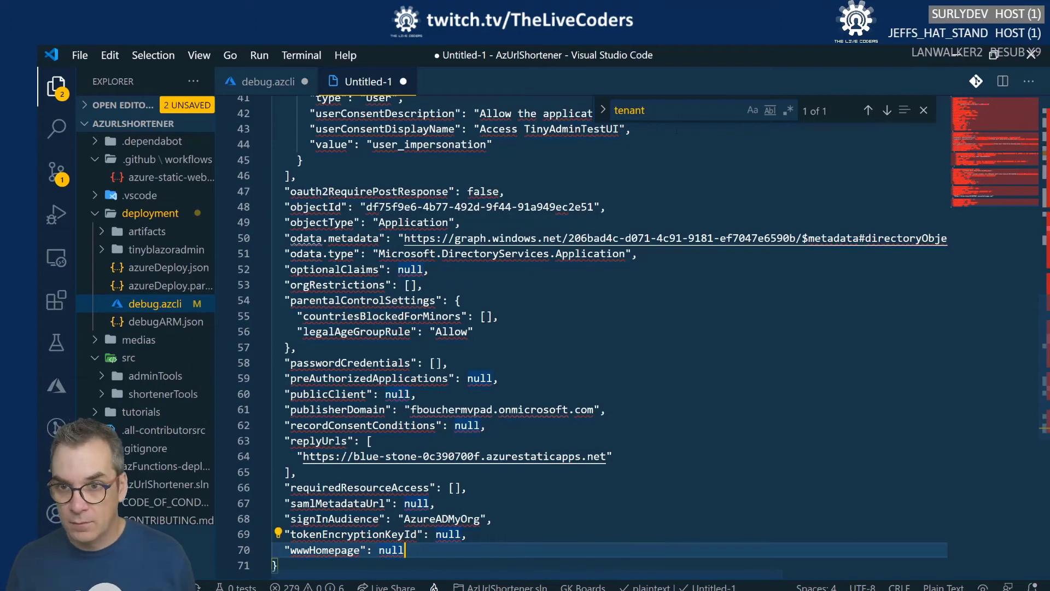
type("206")
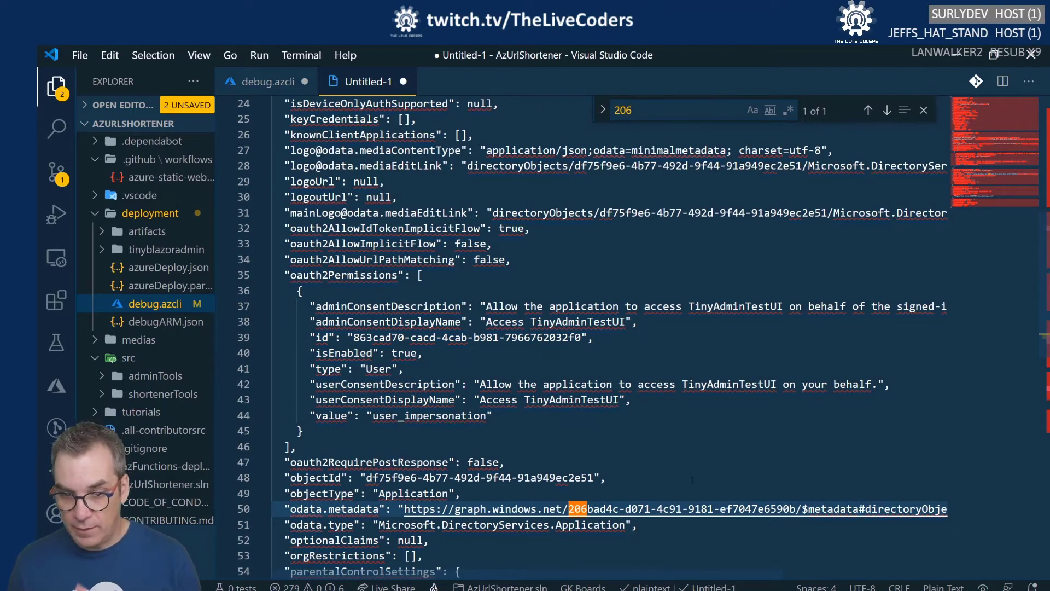
scroll(610, 337, "down", 1)
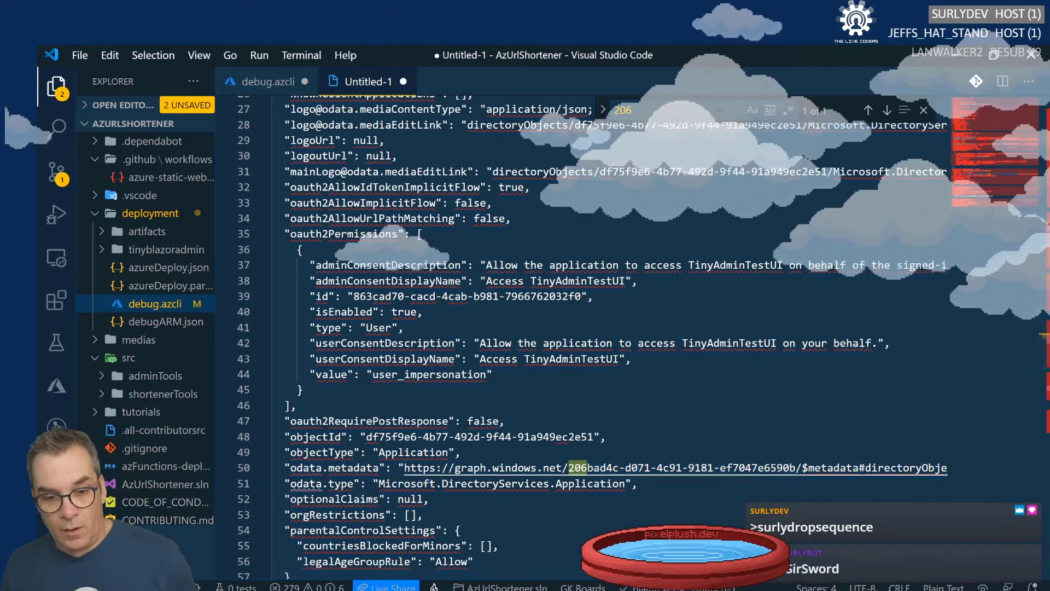
key("alt+Tab")
key("alt+Tab")
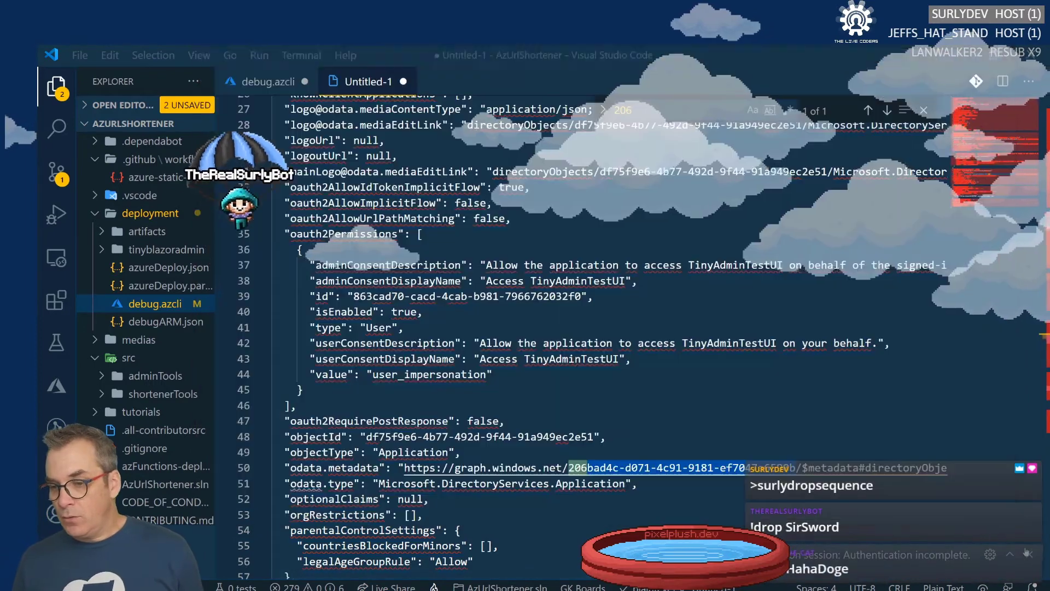
scroll(632, 402, "down", 5)
scroll(632, 402, "up", 5)
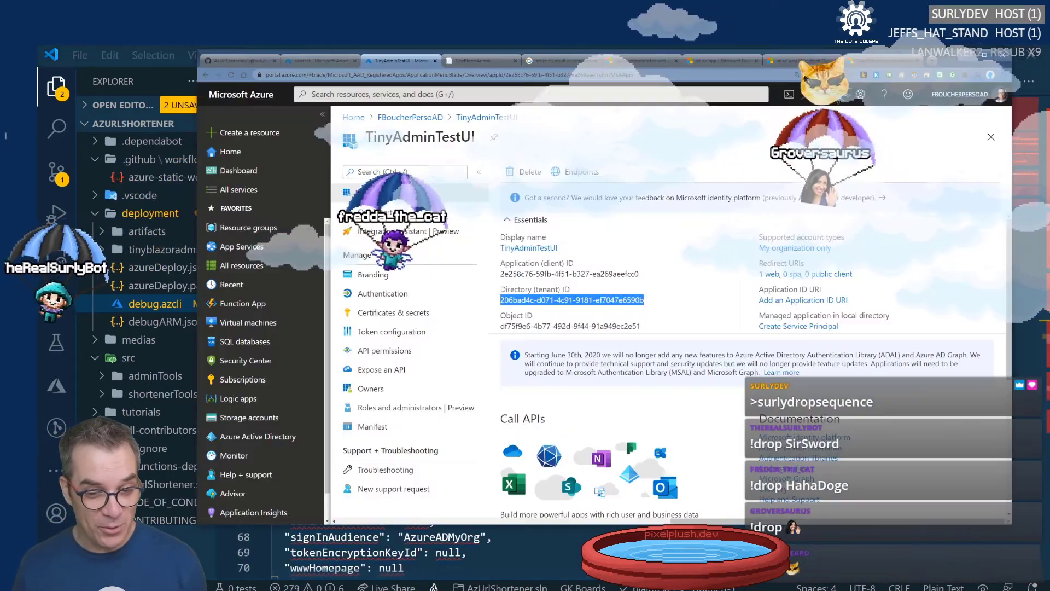
Switch to the browser's Google results tab and search for "azure cli ad tenant id".
key("alt+Tab")
left_click(555, 61)
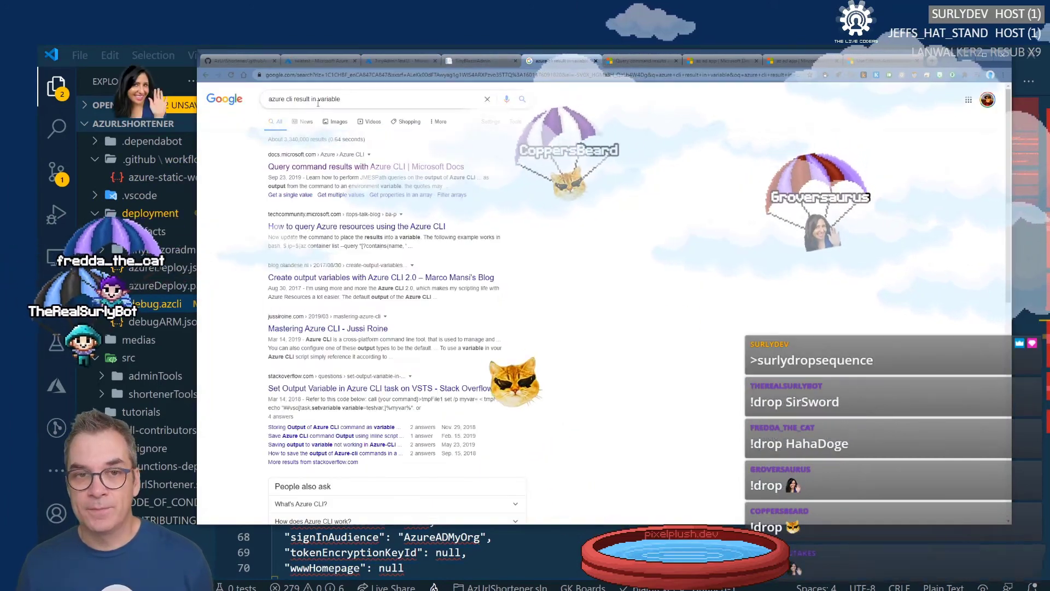
left_click_drag(294, 99, 382, 97)
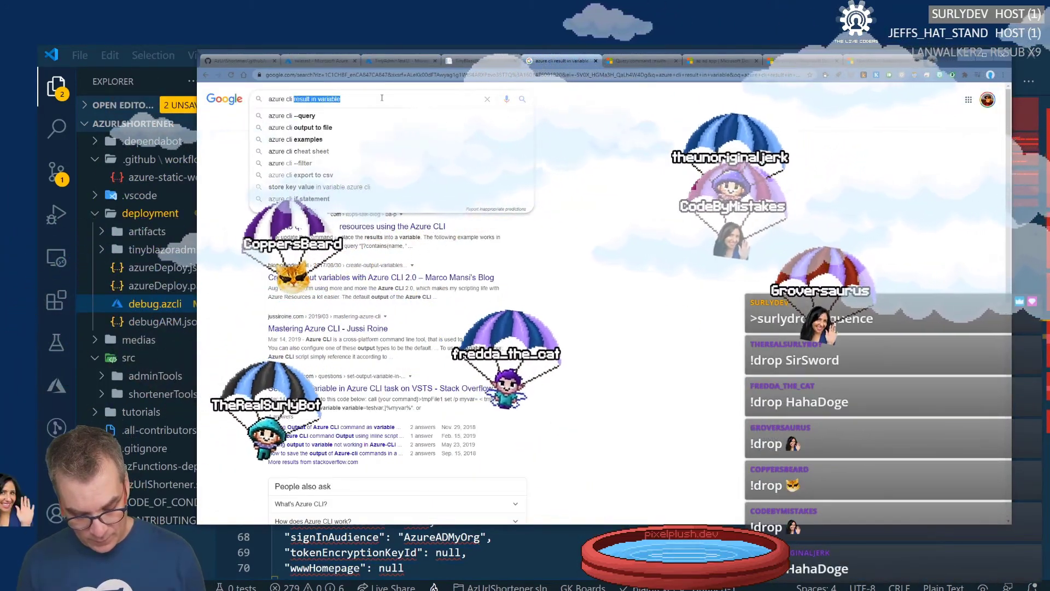
type("azure cli")
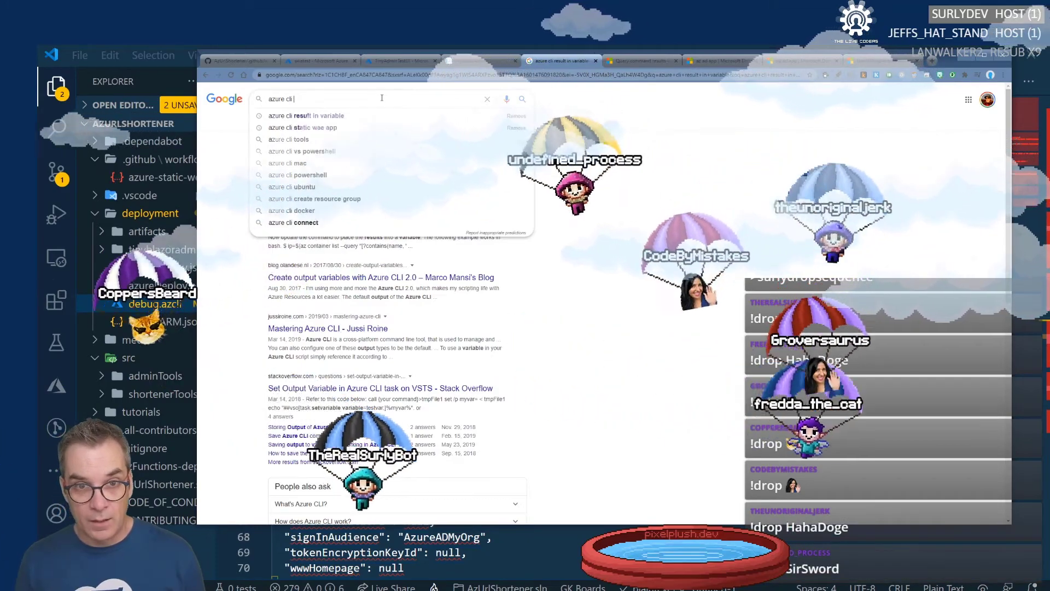
type("d tenant")
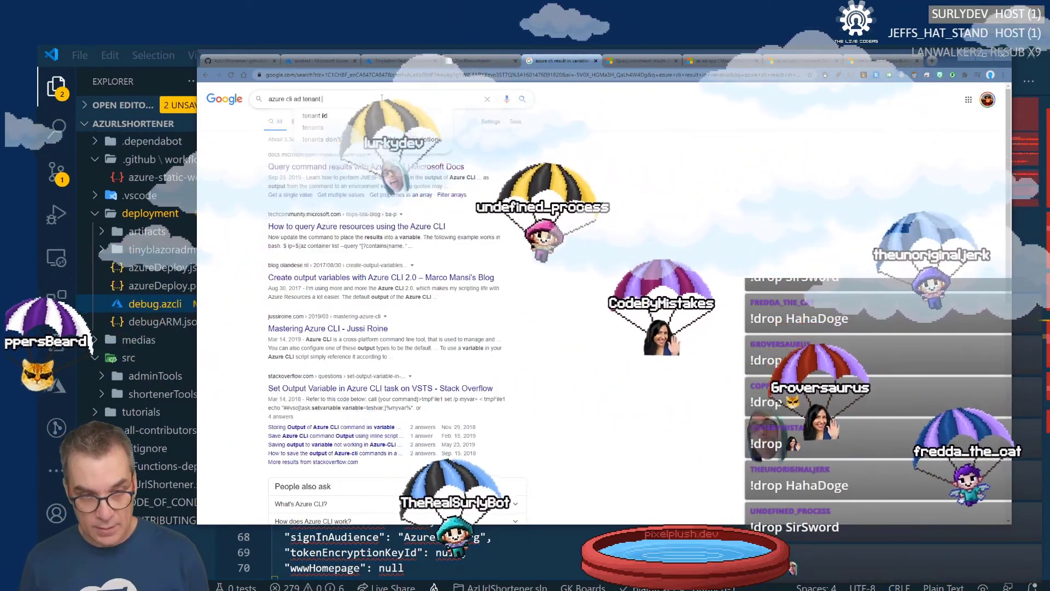
left_click(323, 117)
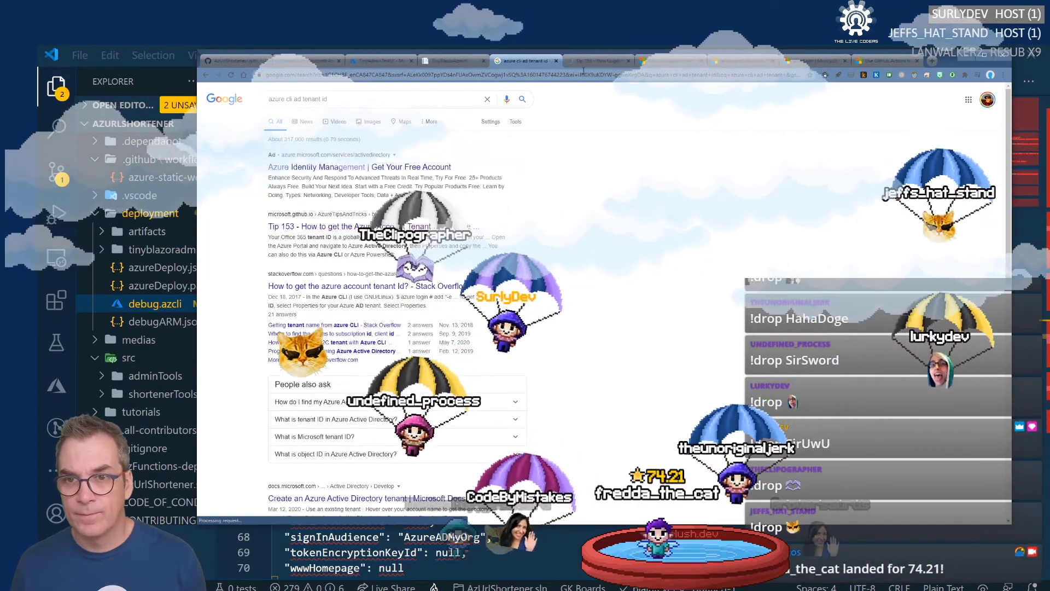
Open the Azure Tips and Tricks article Tip 153 and copy its az account list --query [].tenantId --output tsv command.
left_click(393, 229)
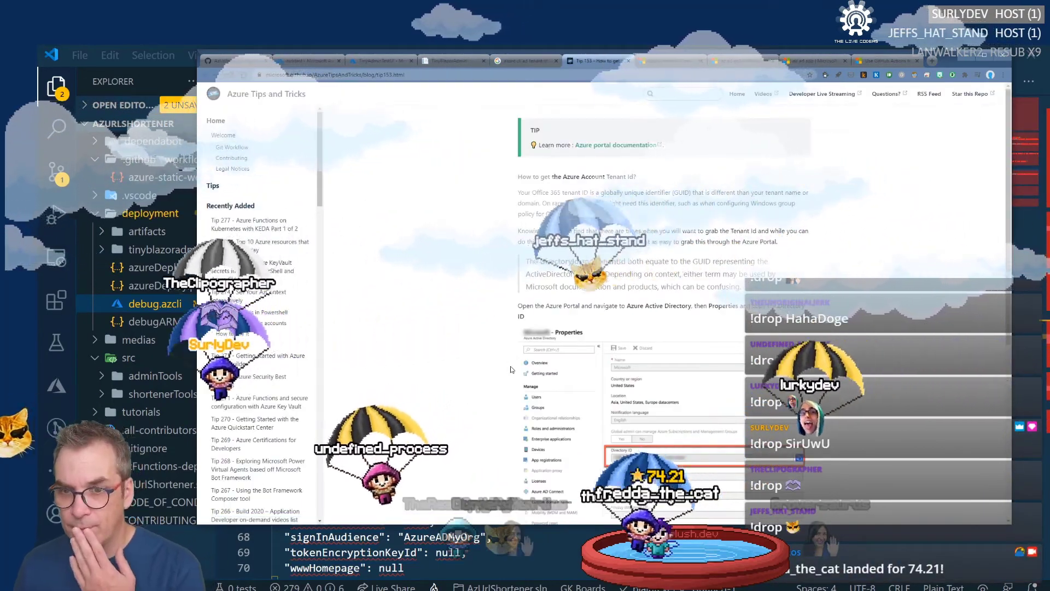
scroll(513, 357, "down", 5)
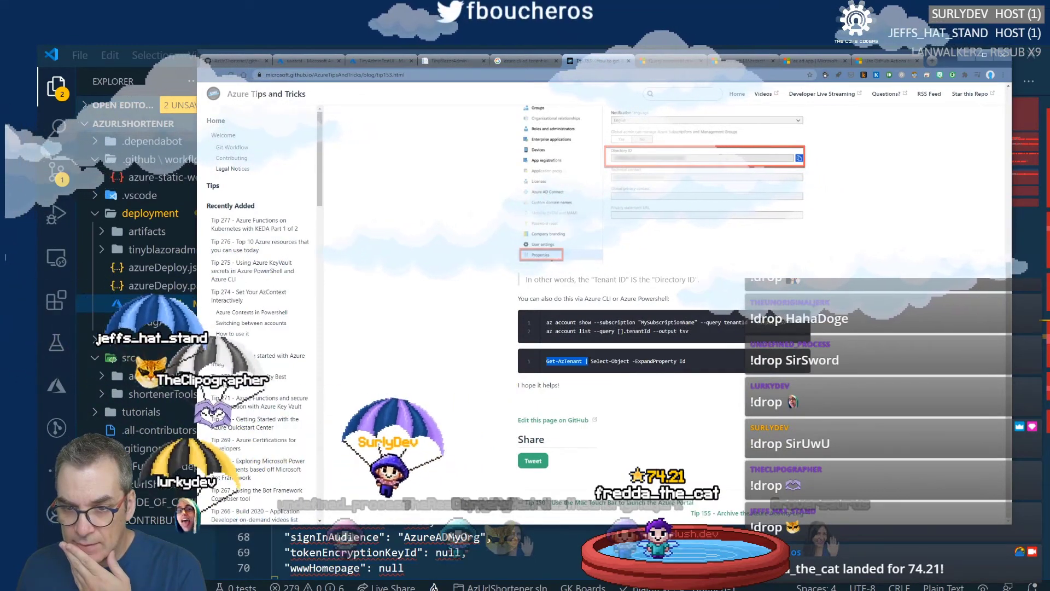
left_click_drag(546, 363, 586, 361)
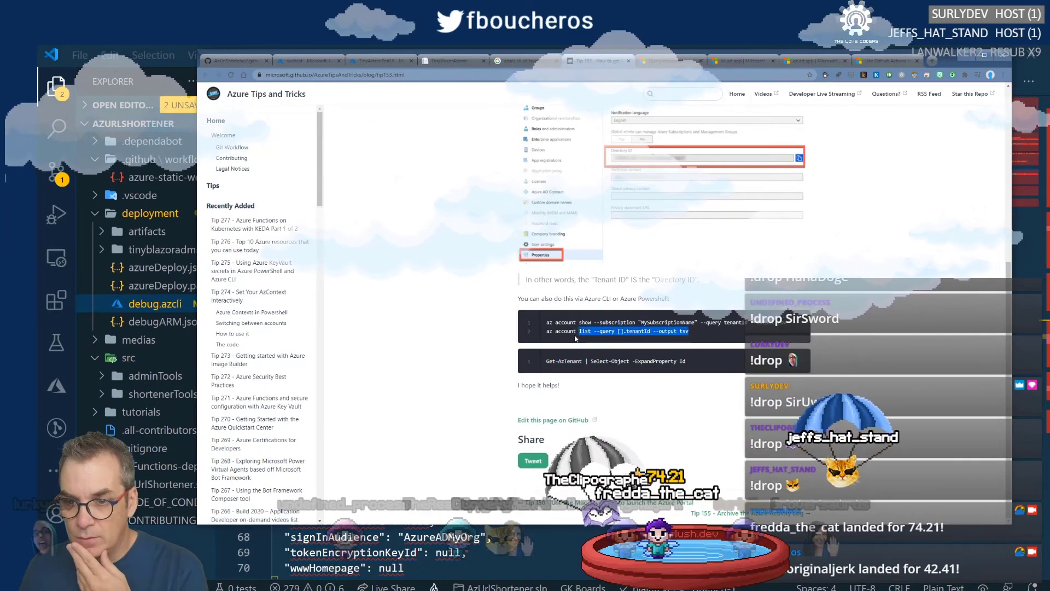
left_click_drag(690, 331, 543, 339)
key("ctrl+c")
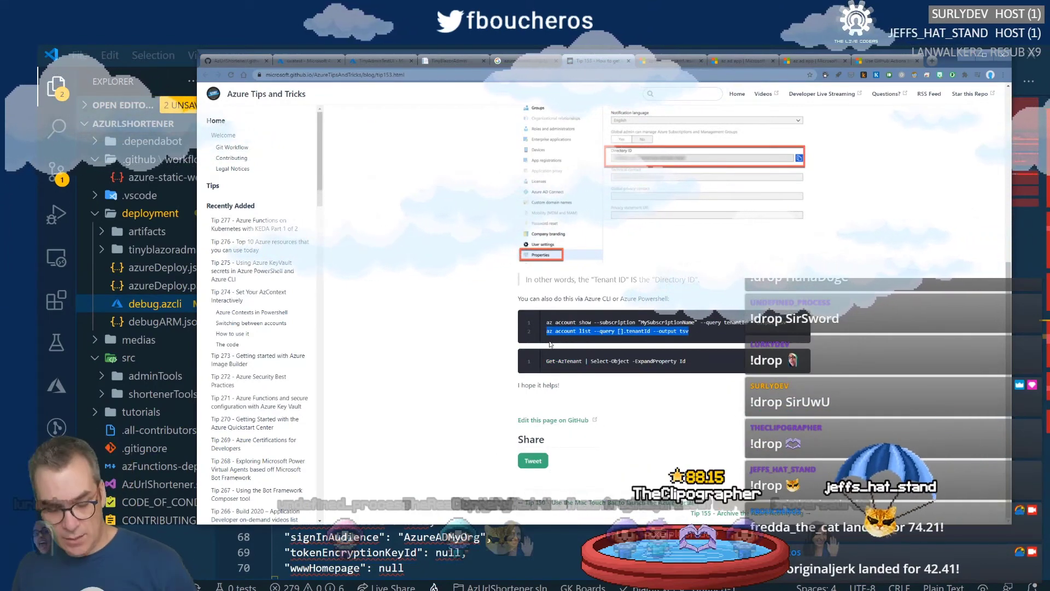
Switch to the code editor and run az account list --query [].tenantId --output tsv in the integrated terminal.
key("alt+Tab")
scroll(493, 273, "down", 5)
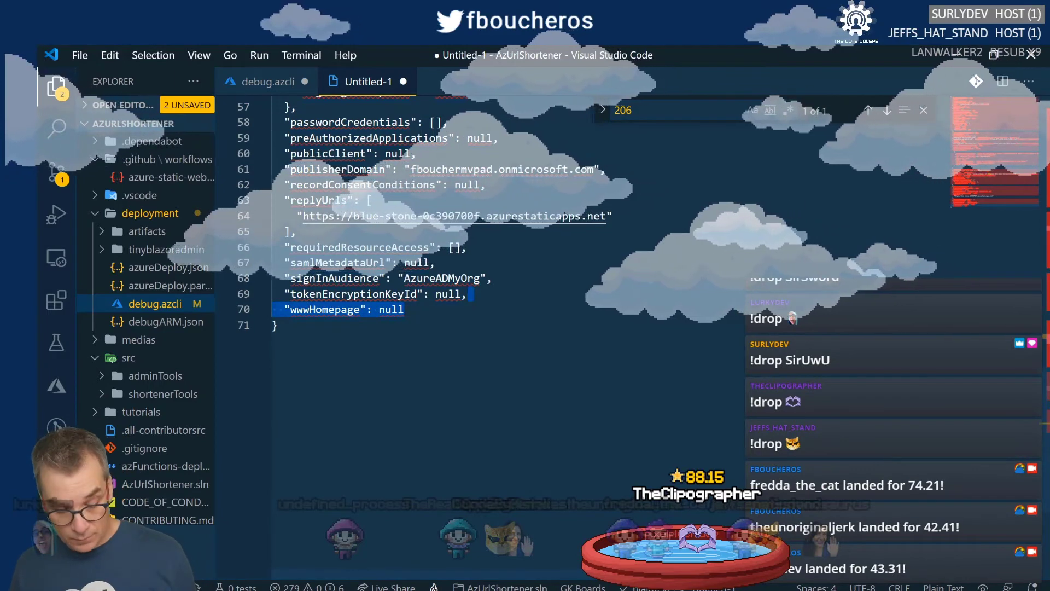
key("ctrl+grave")
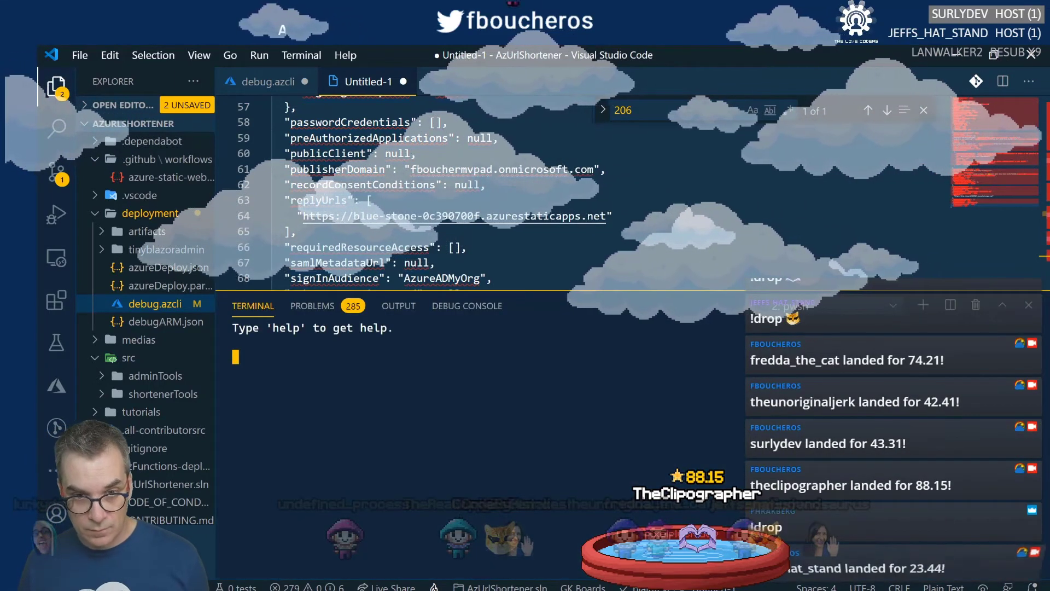
key("ctrl+v")
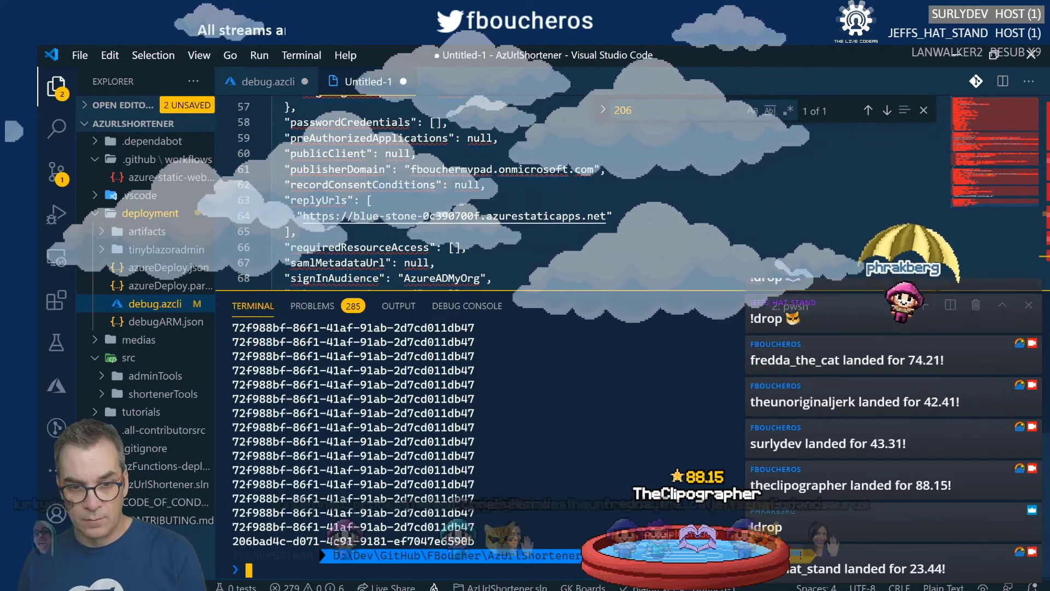
Examine the tenant ID list in the terminal back to the start of the output.
scroll(481, 438, "up", 10)
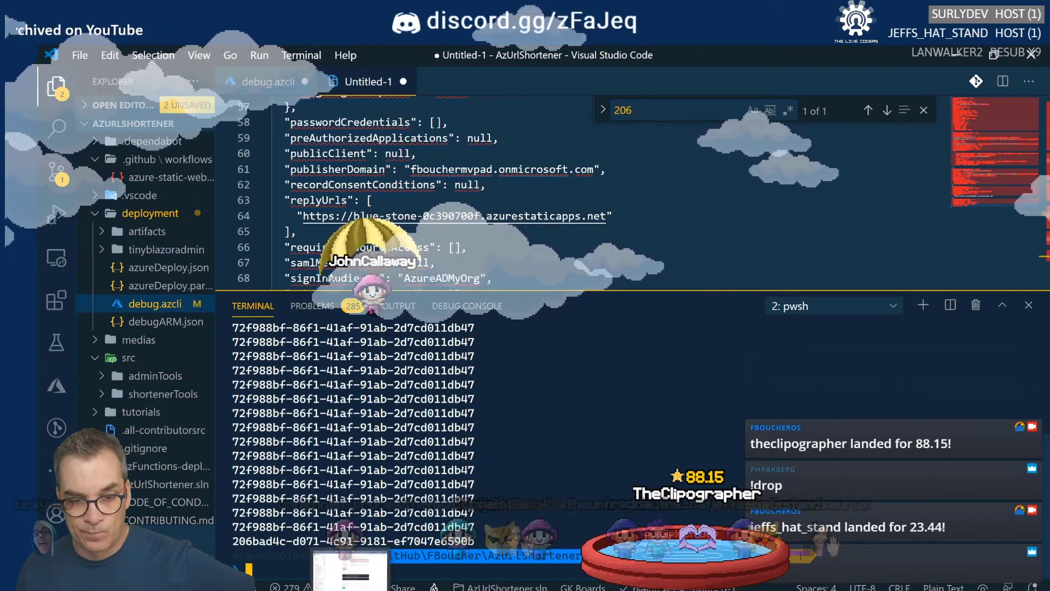
scroll(481, 438, "up", 10)
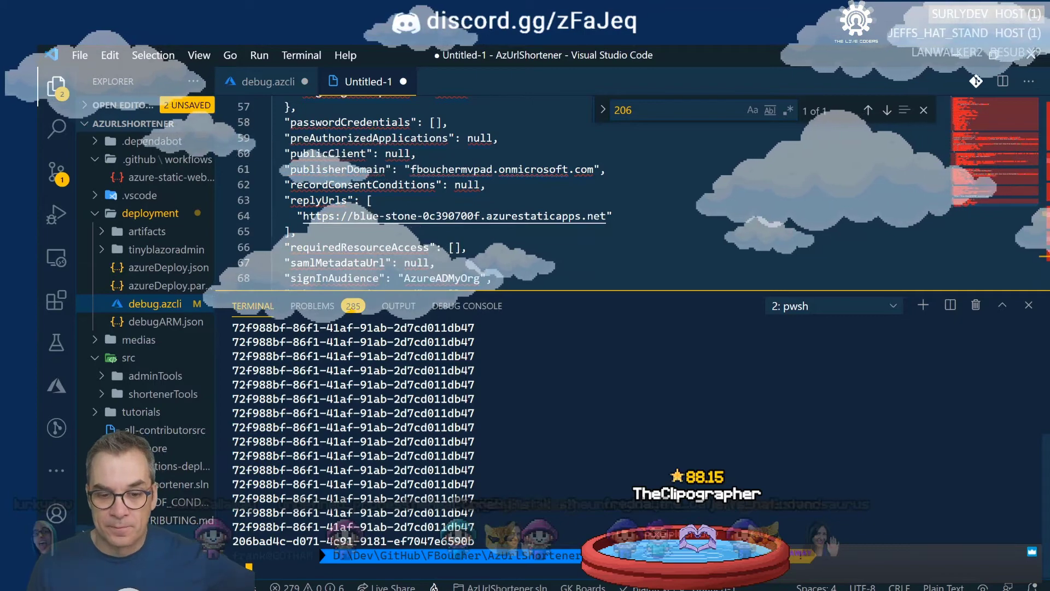
key("alt+Tab")
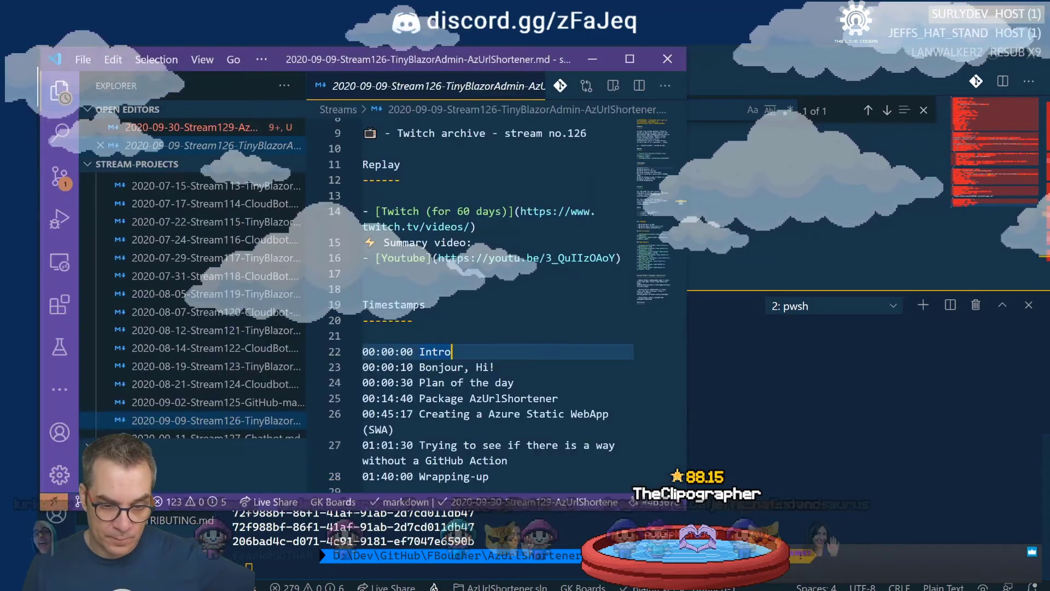
key("alt+Tab")
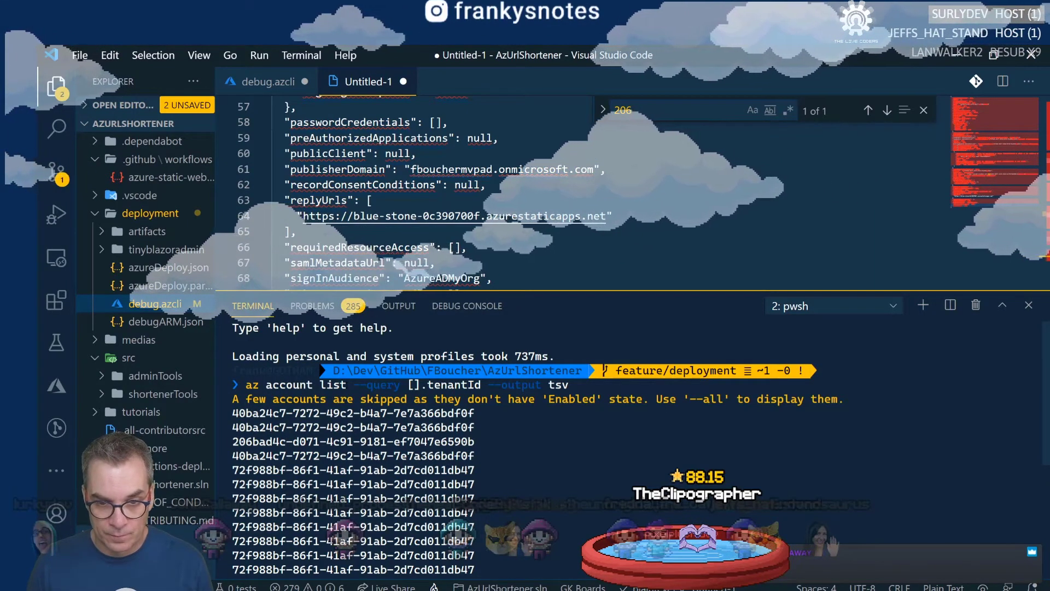
Copy az account list from the earlier terminal command and run it with -o table.
key("ctrl+shift+Left")
key("ctrl+shift+Left")
key("ctrl+shift+Left")
key("Home")
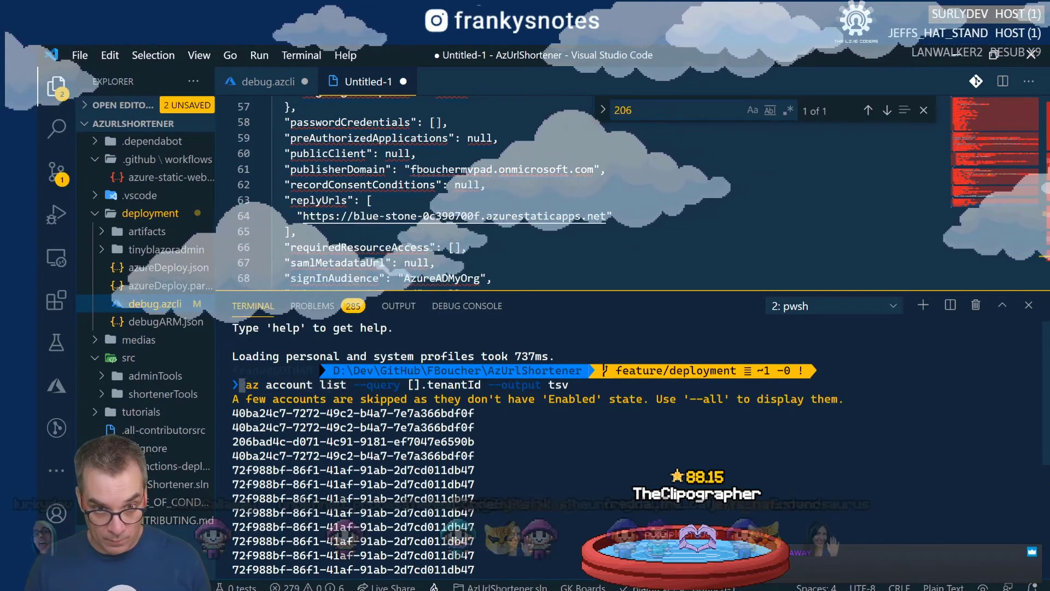
left_click_drag(245, 385, 347, 386)
key("ctrl+c")
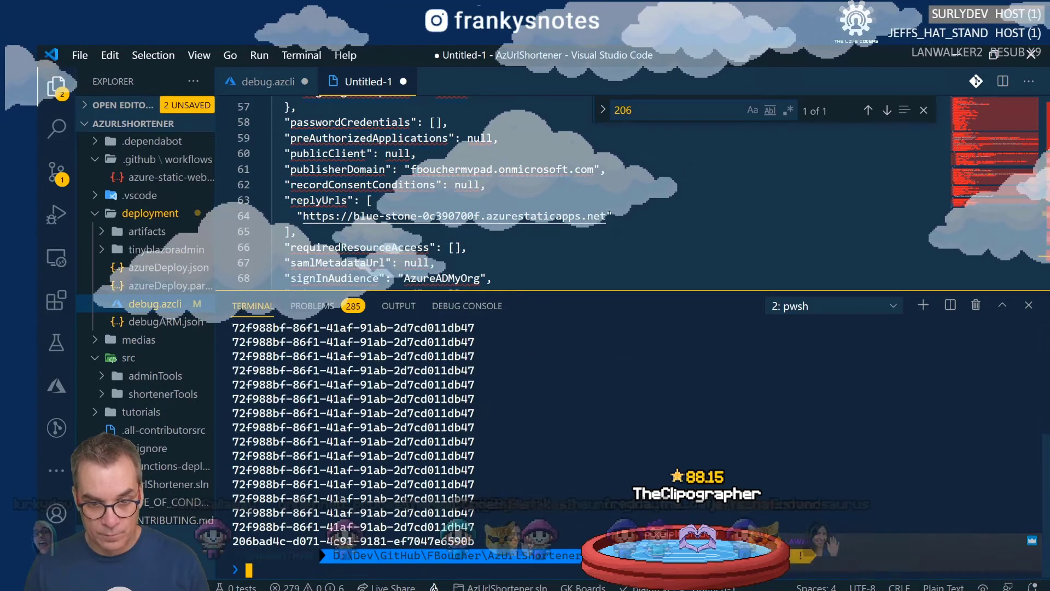
key("ctrl+v")
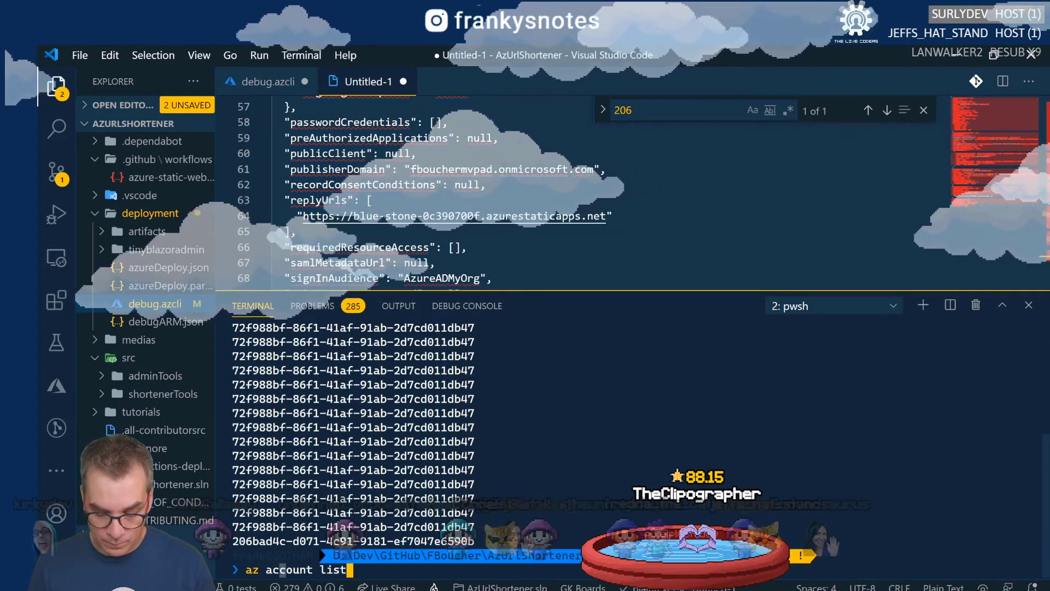
type("-o table")
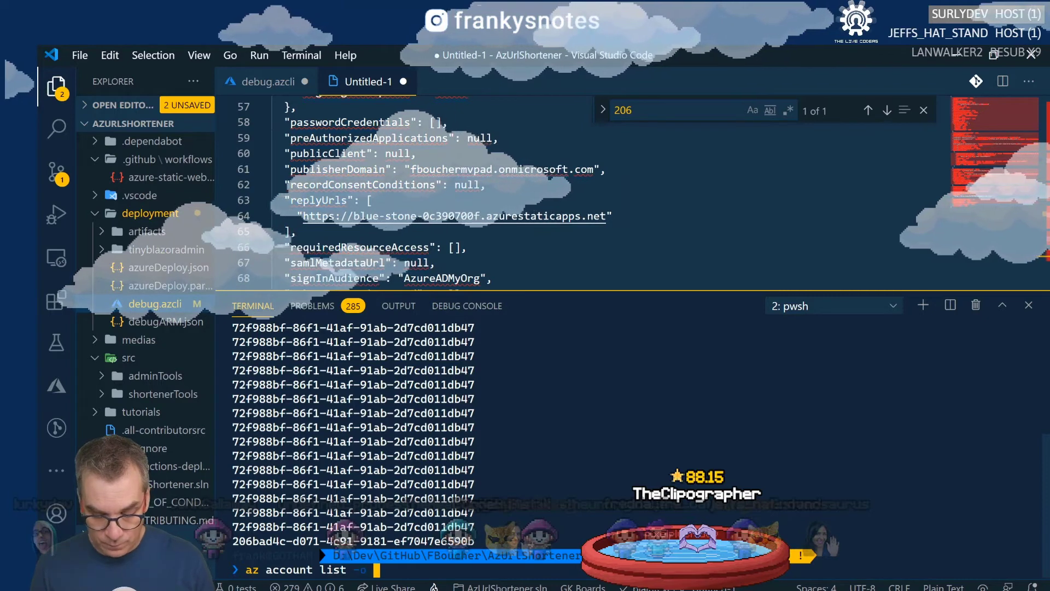
key("Return")
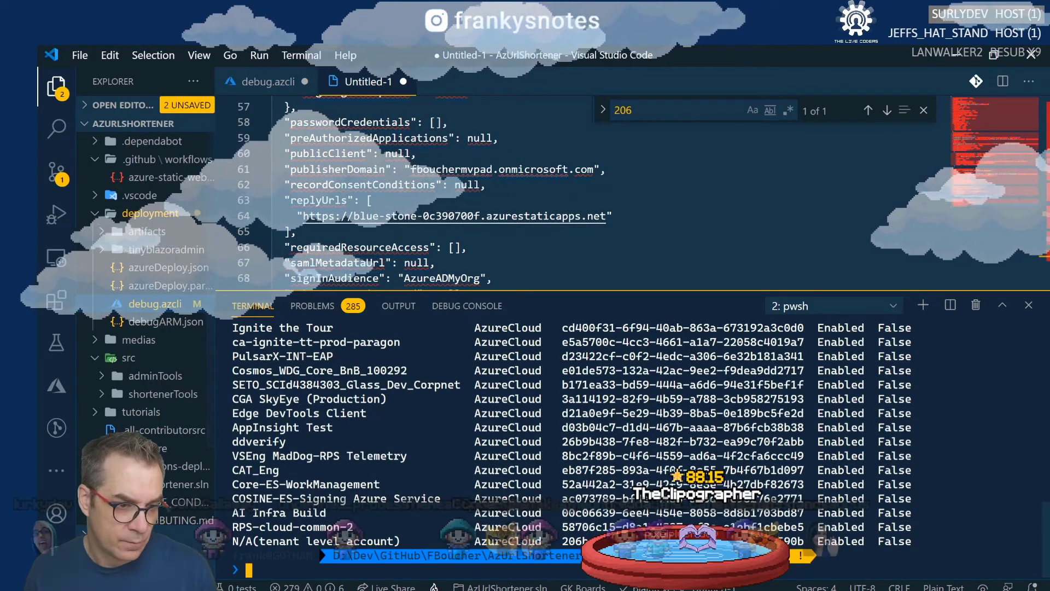
Examine the account table, checking the SubscriptionId of the first entry and of the default subscription.
scroll(548, 438, "up", 4)
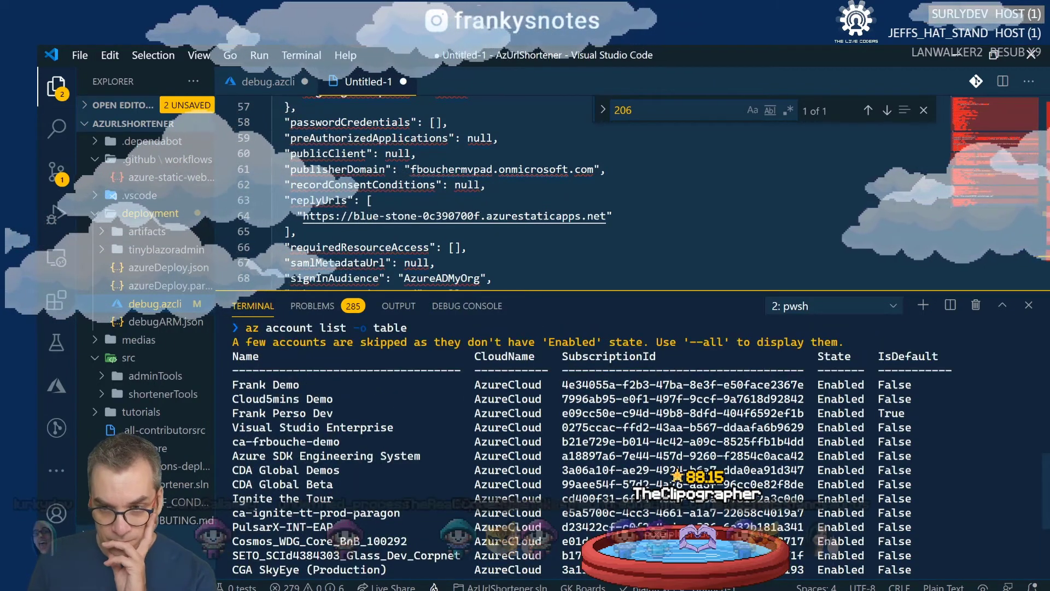
left_click_drag(564, 385, 805, 385)
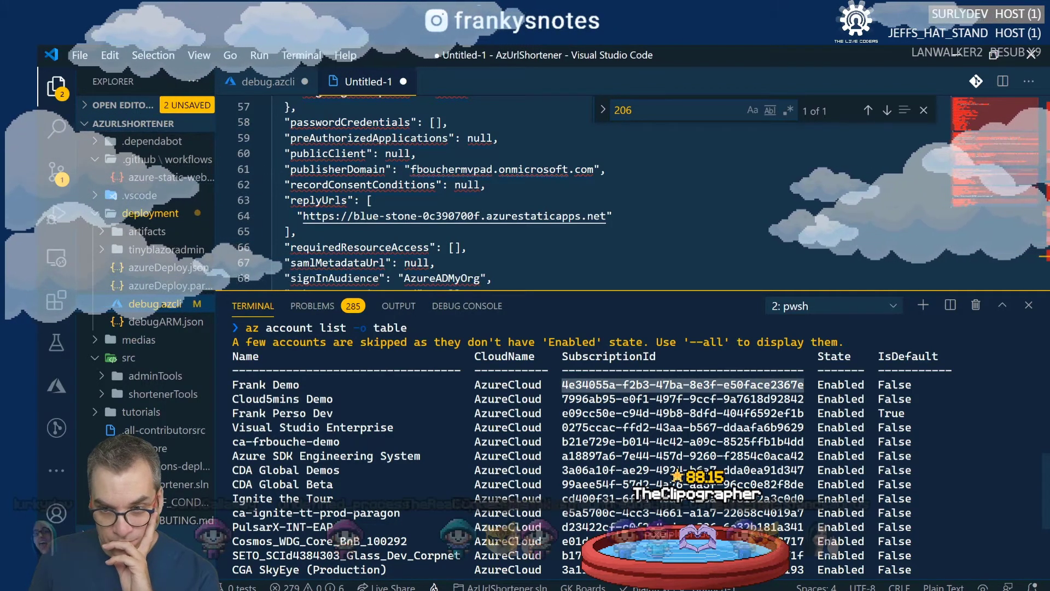
left_click_drag(563, 413, 805, 414)
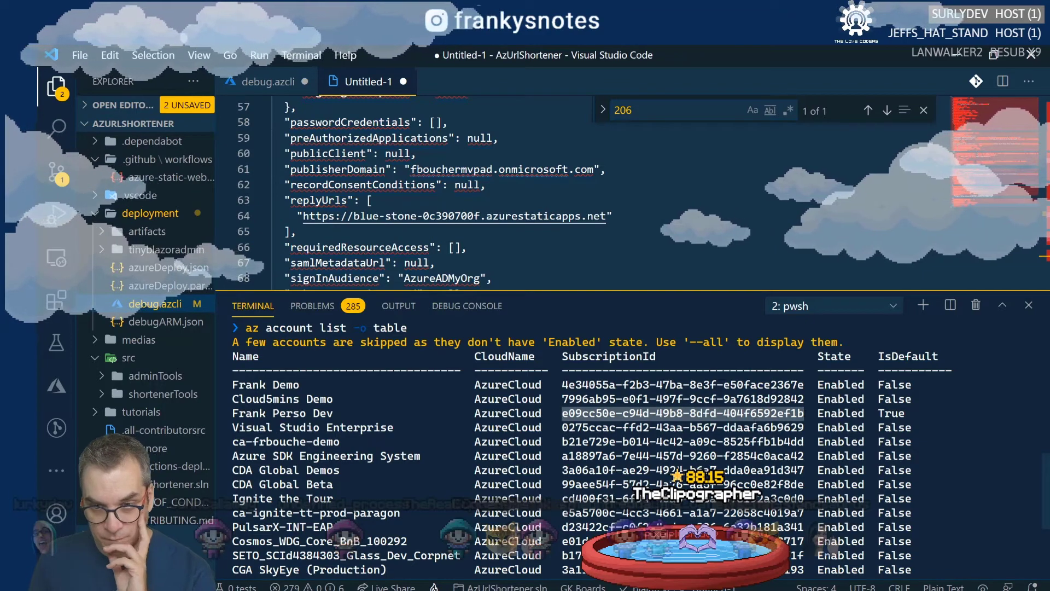
scroll(805, 414, "down", 4)
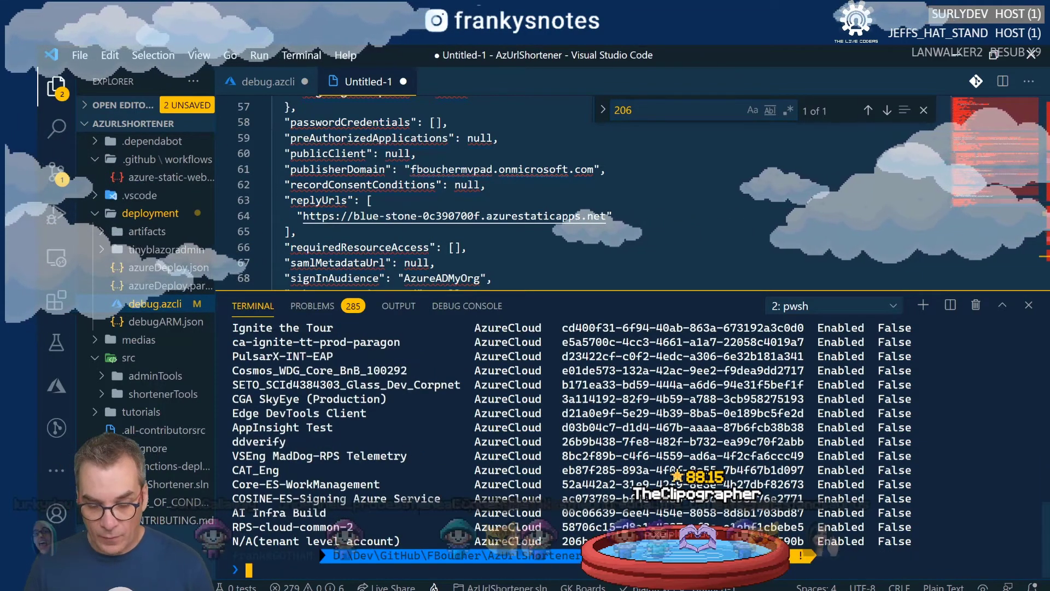
Rerun the earlier az account list tenantId query with a subscriptionid= filter set to the copied subscription ID inside the brackets.
key("Up")
key("Up")
key("ctrl+Left")
key("ctrl+Left")
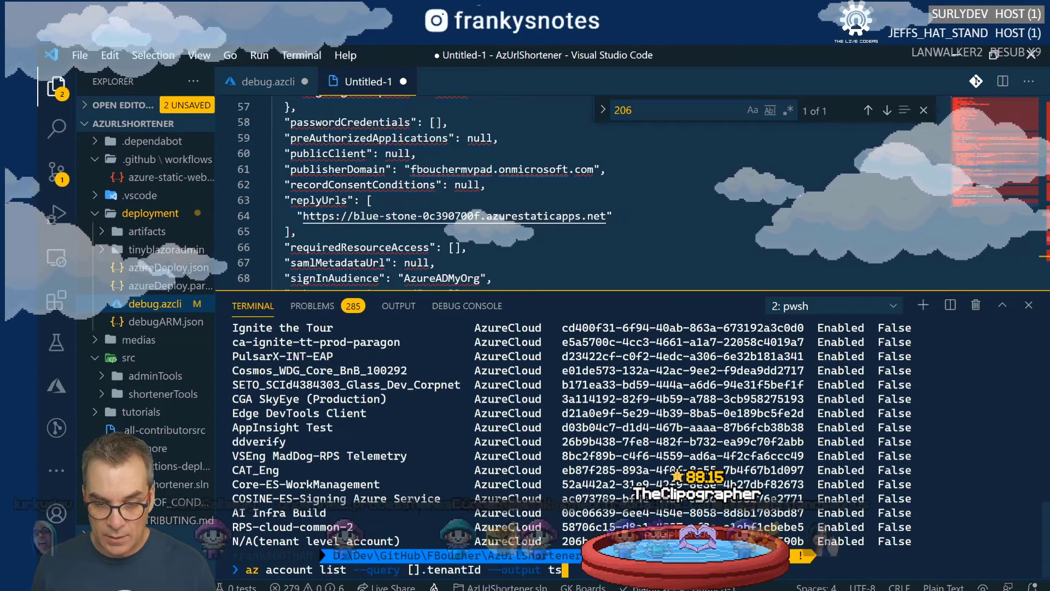
key("Left")
key("Left")
key("Left")
key("Left")
key("Left")
key("Left")
key("Left")
key("Left")
key("Left")
key("Left")
key("Left")
key("Left")
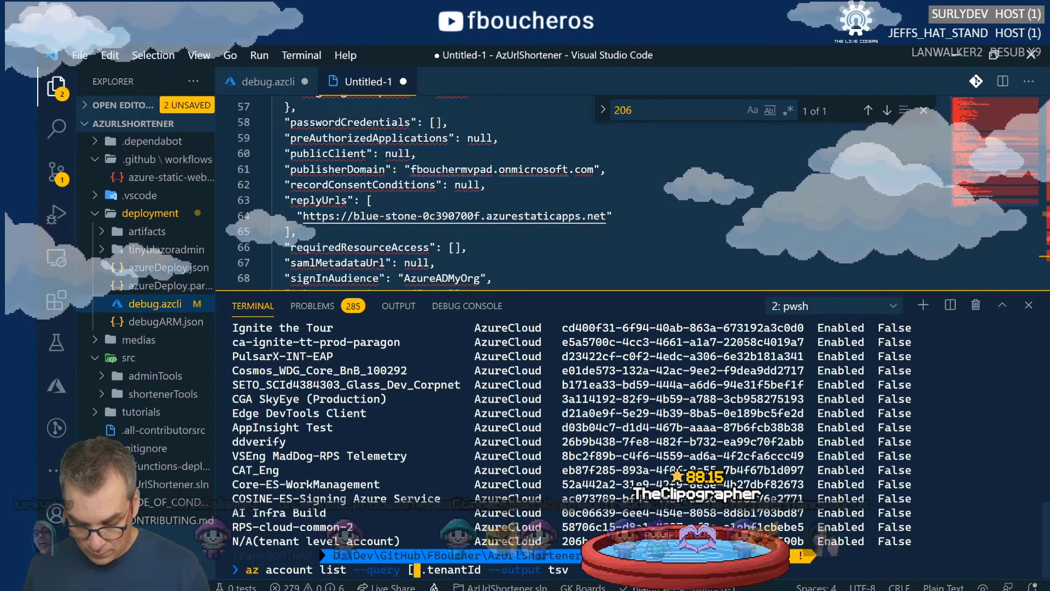
key("Left")
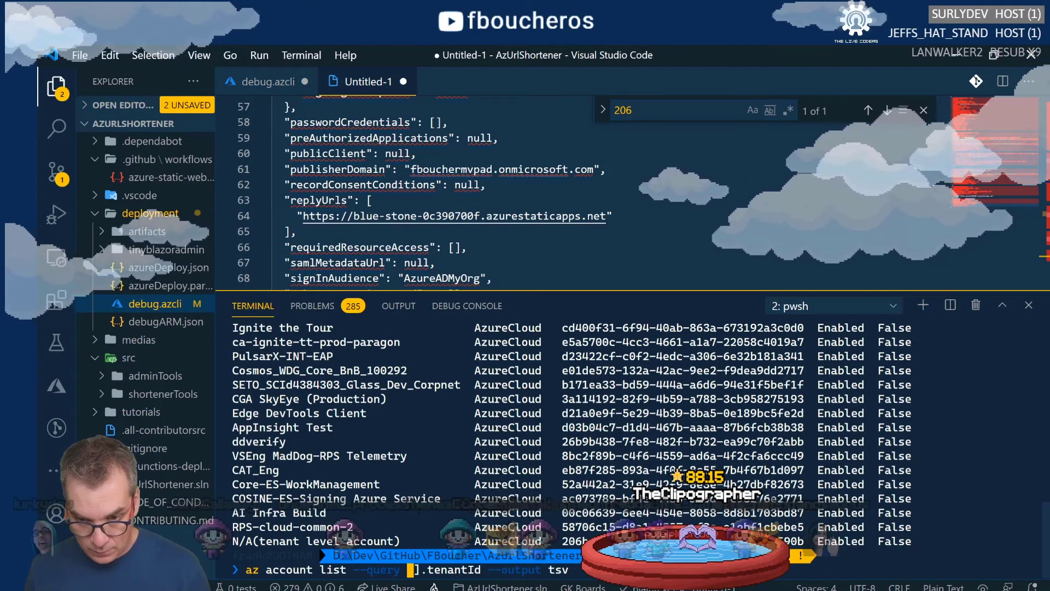
key("Right")
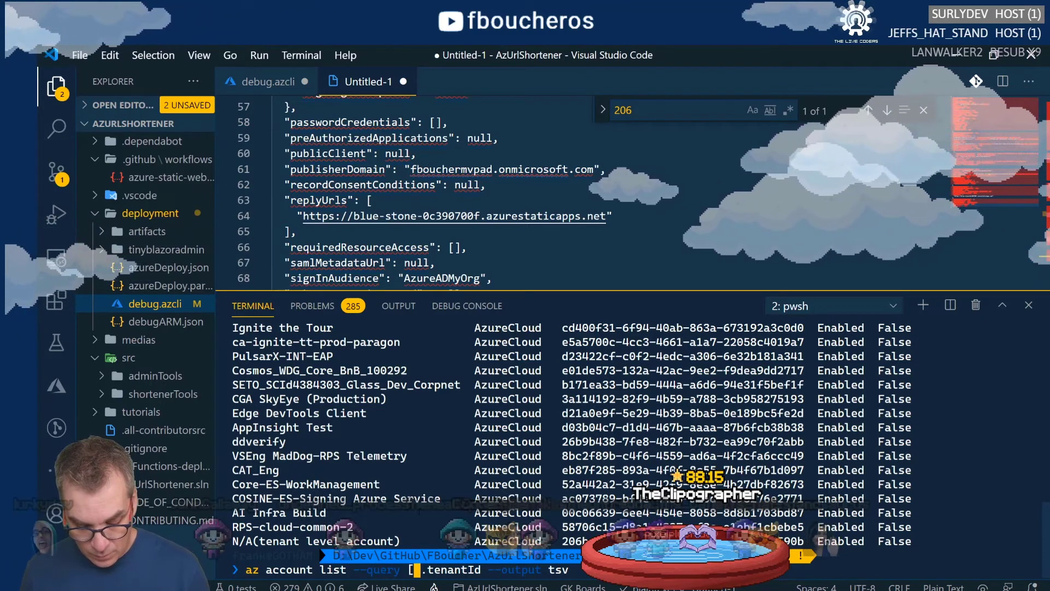
type("subscription")
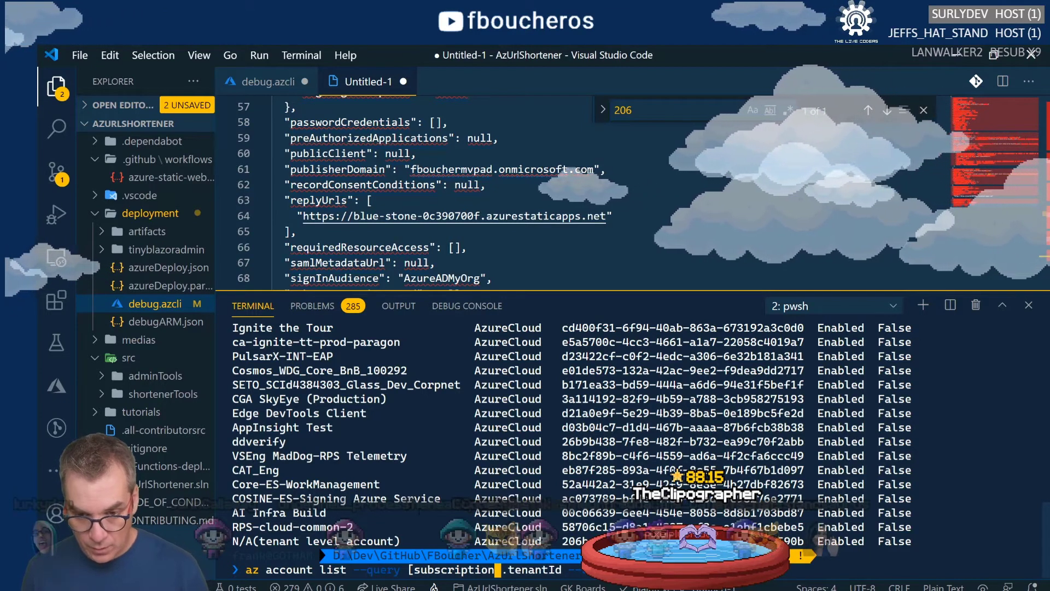
type("id")
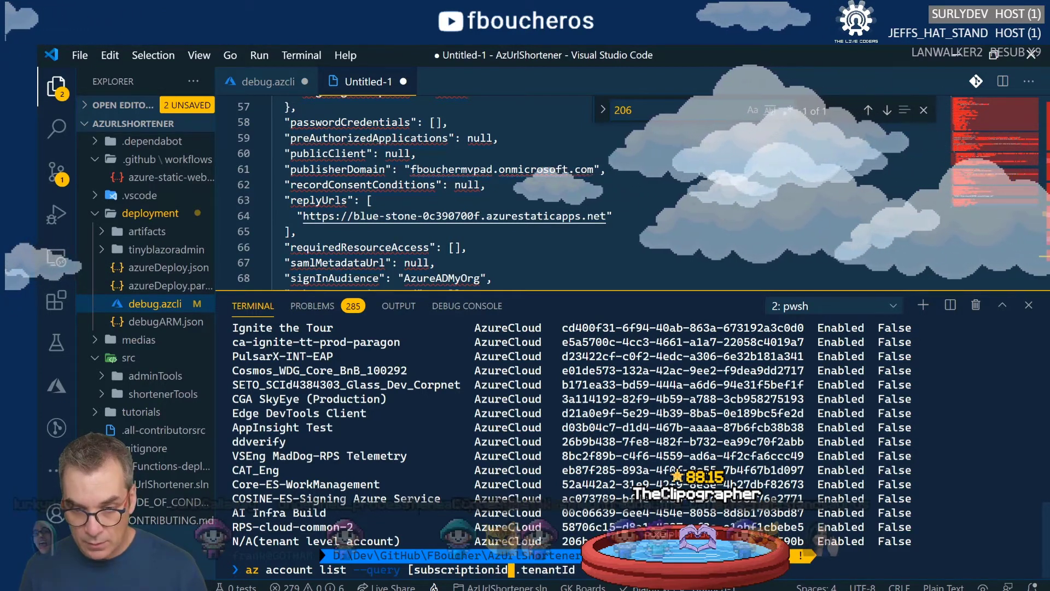
type("=")
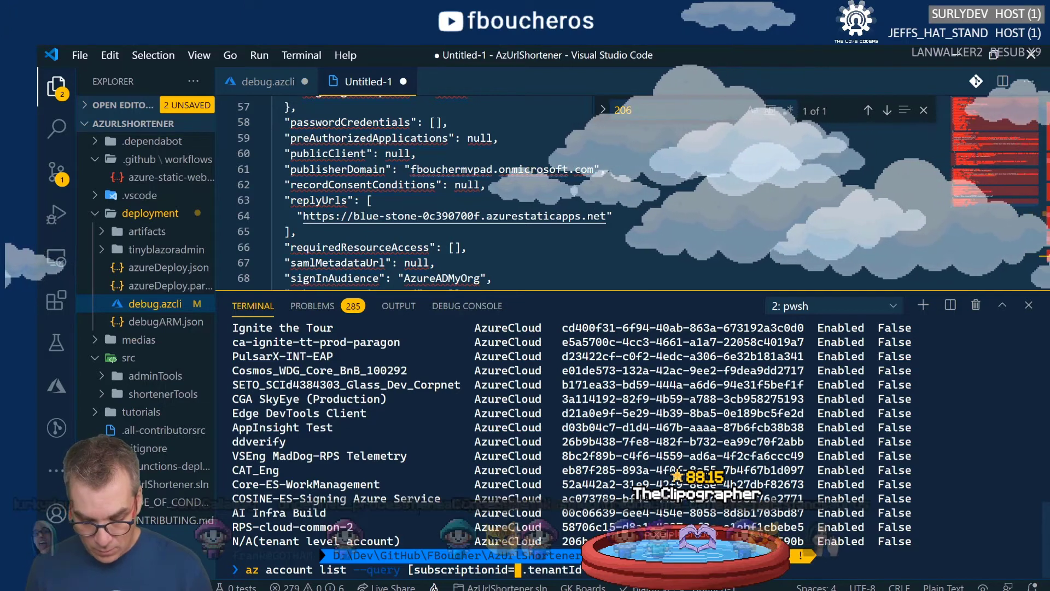
key("ctrl+v")
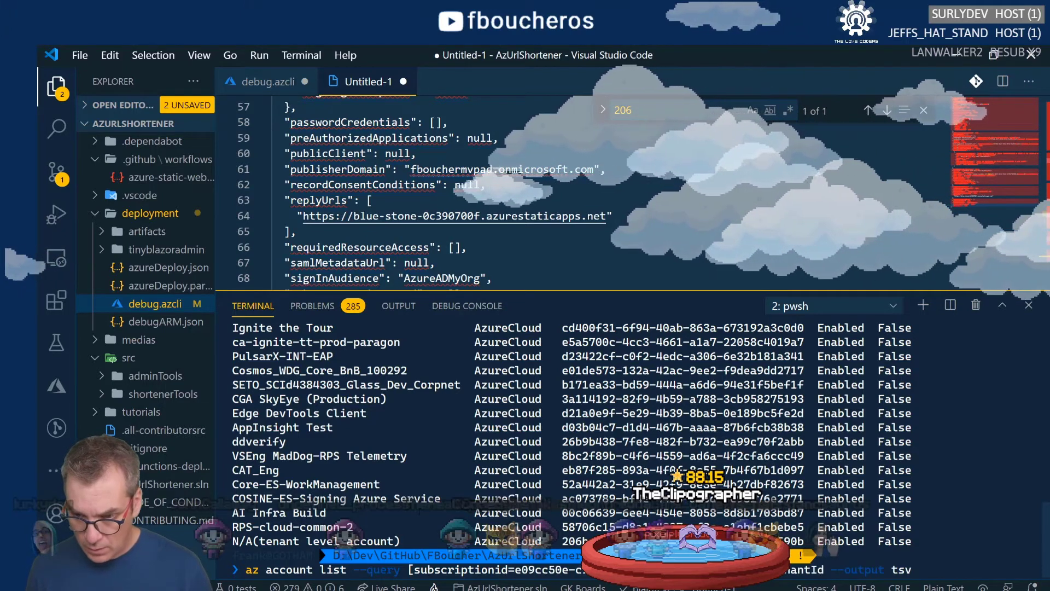
type("'")
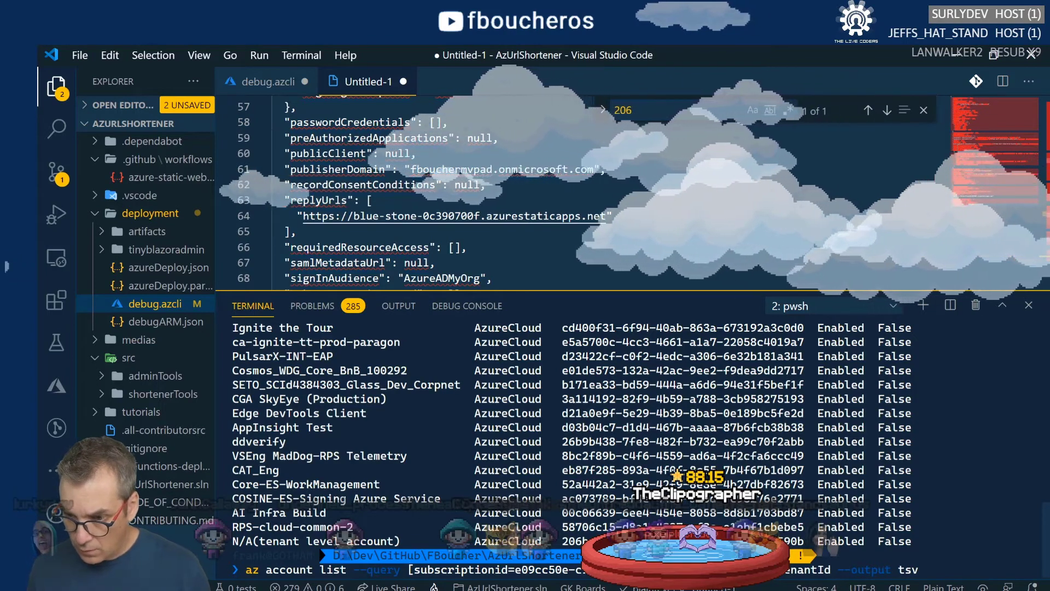
key("Return")
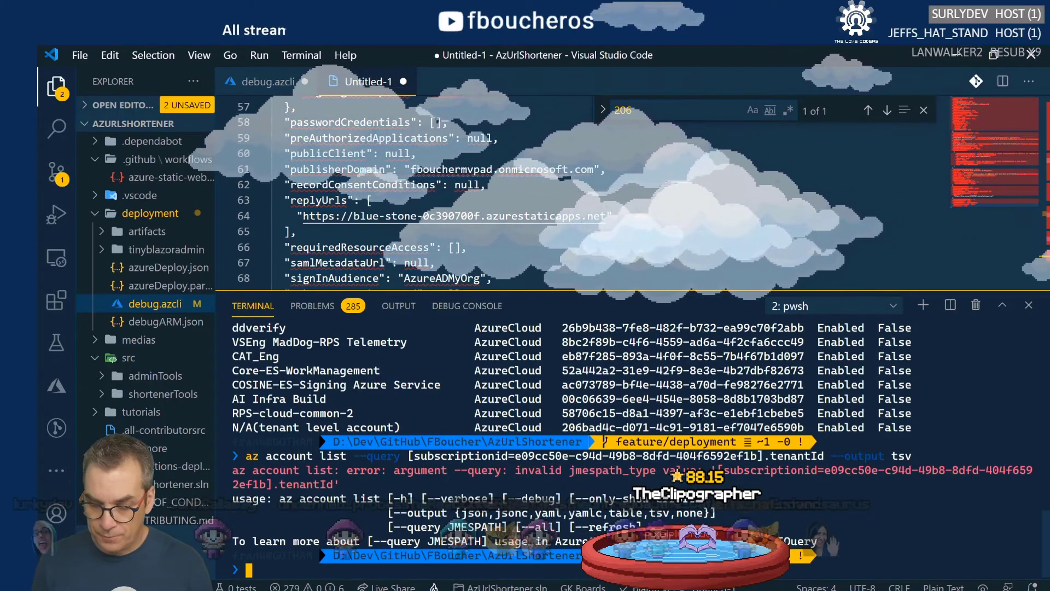
Wrap the subscriptionid-filtered tenantId query expression in single quotes and run the command again.
key("Up")
key("super")
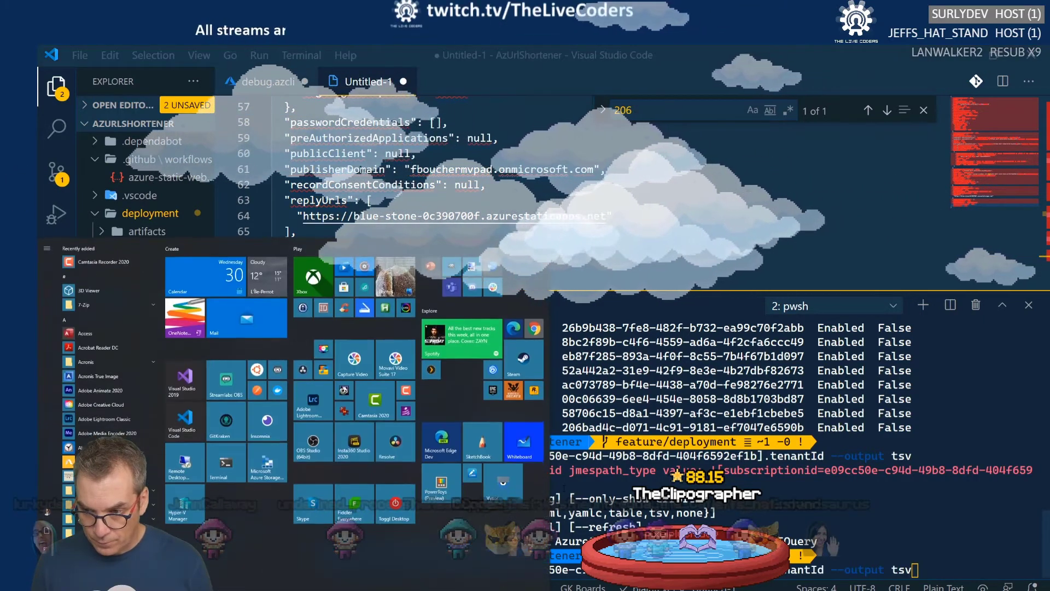
key("Escape")
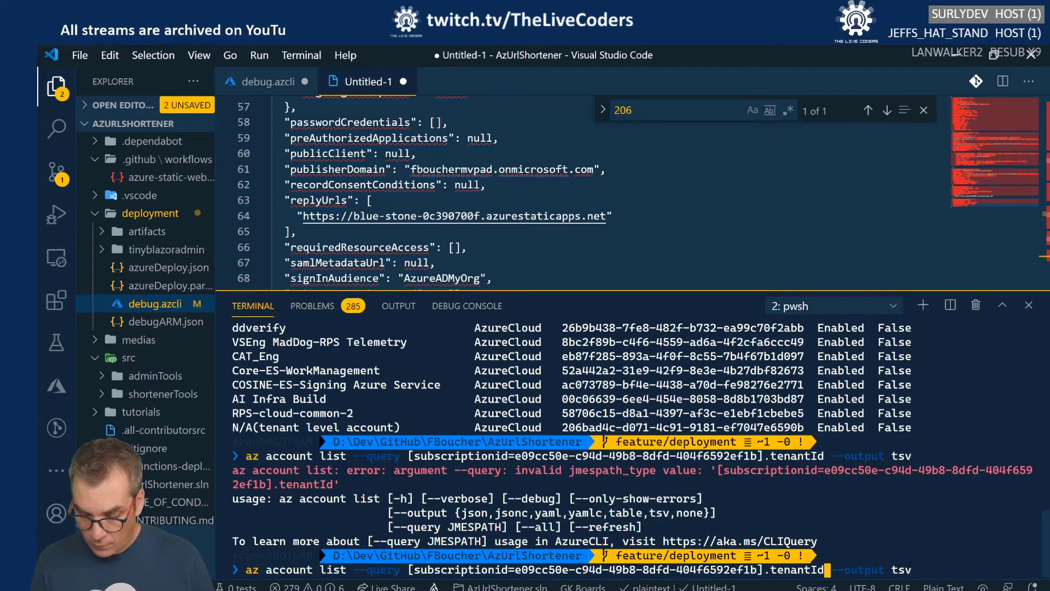
type("'")
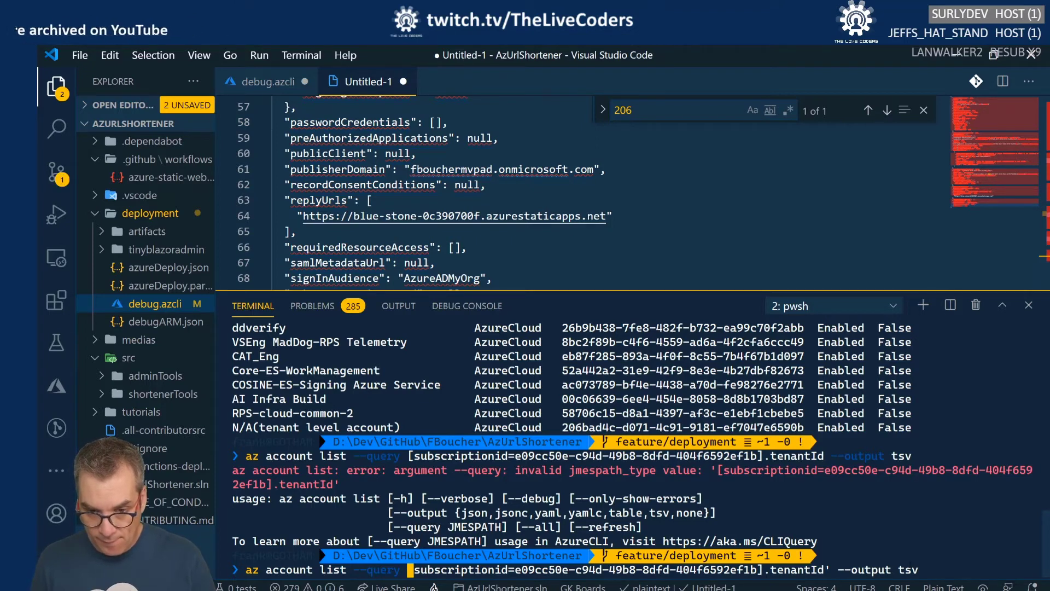
type("'")
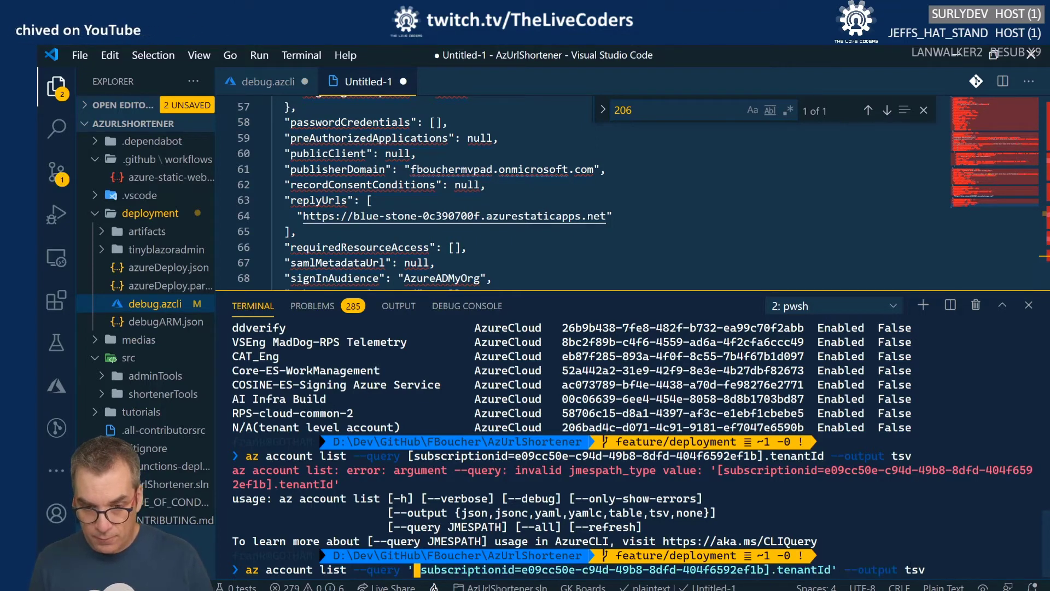
key("Return")
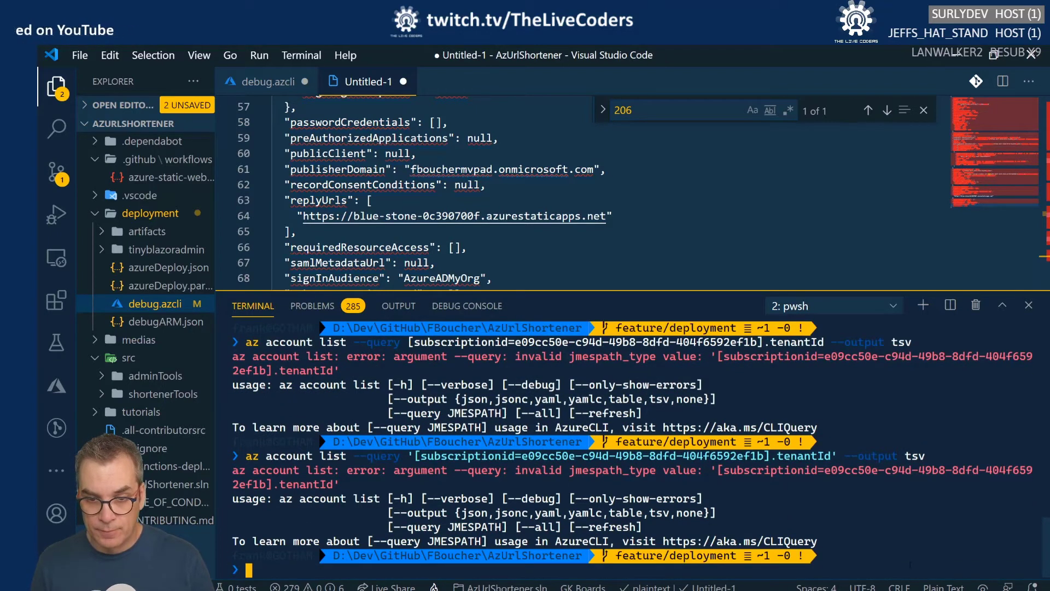
Run az account list without the table output option to list the subscriptions' raw properties.
key("Up")
key("Up")
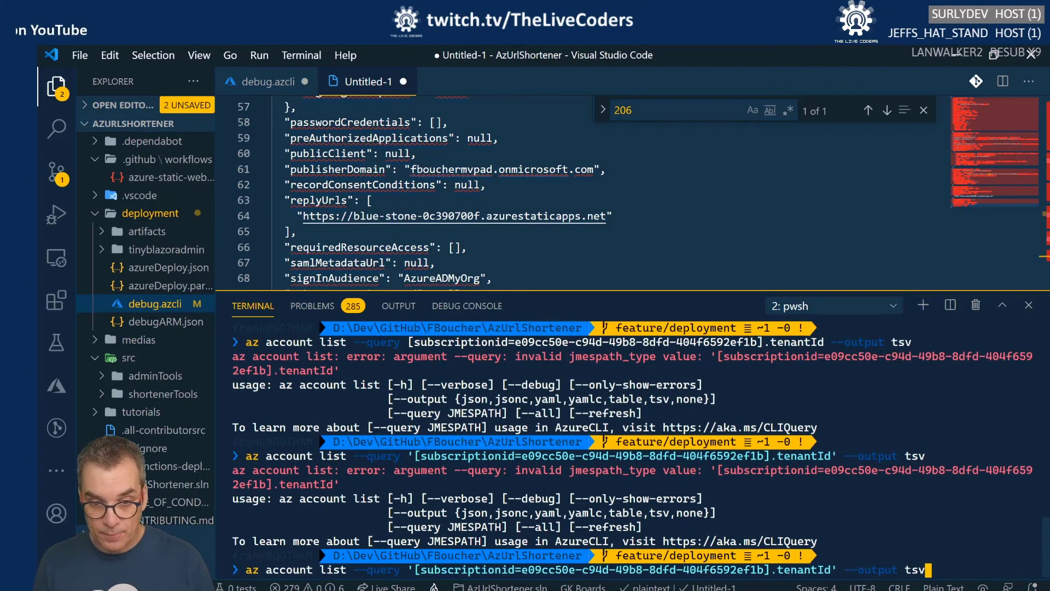
key("Up")
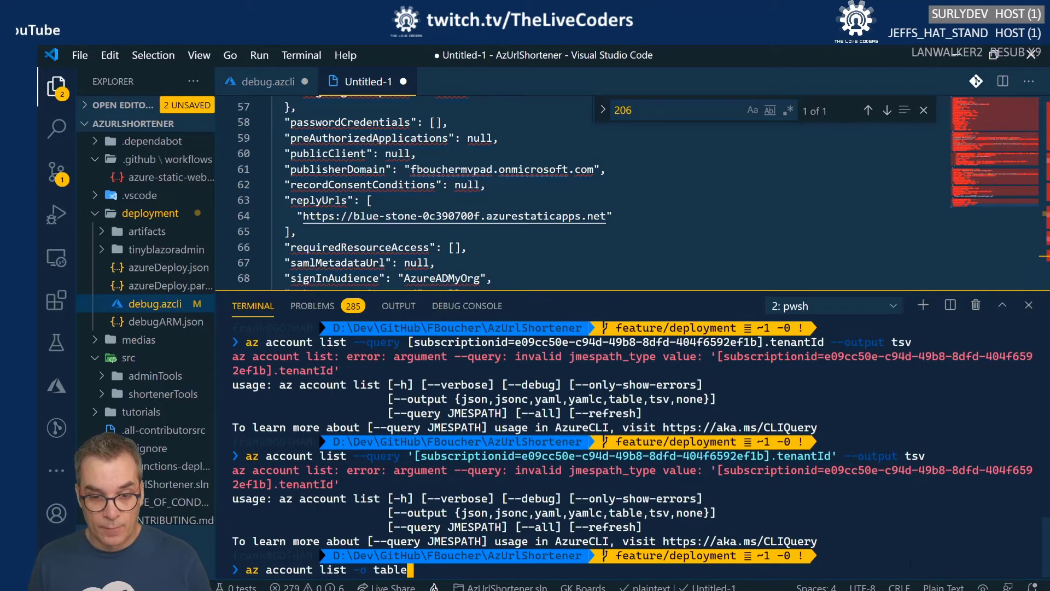
key("BackSpace")
key("BackSpace")
key("BackSpace")
key("Return")
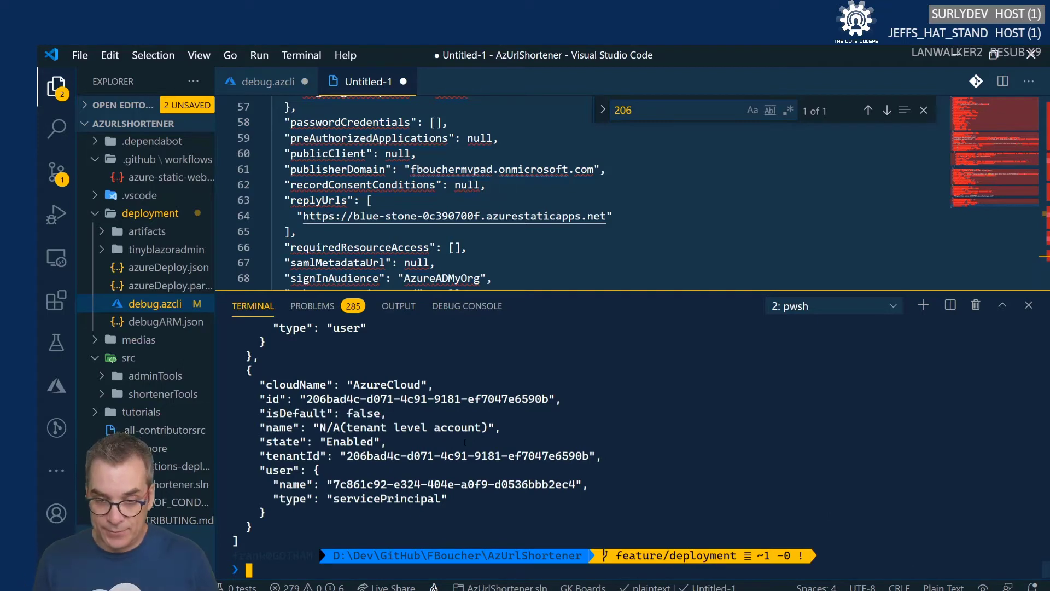
Replace subscriptionid with id in the quoted tenantId query filter and rerun az account list with --output tsv.
key("Up")
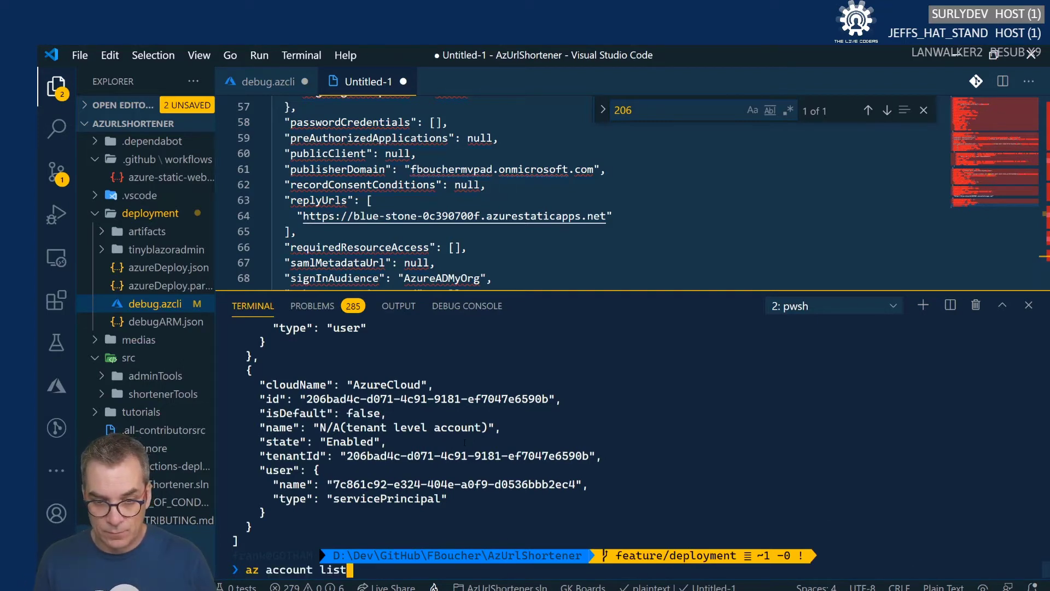
type("--query '[subscriptionid=e09cc50e-c94d-49b8-8dfd-404f6592ef1b].tenantId' --output tsv")
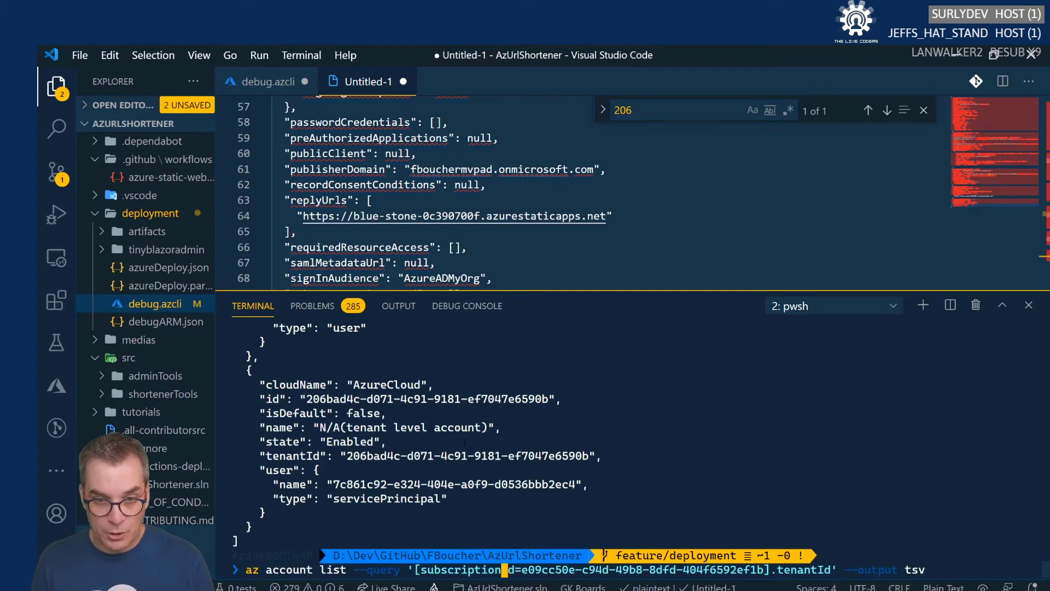
key("BackSpace")
key("BackSpace")
key("BackSpace")
key("BackSpace")
key("BackSpace")
key("BackSpace")
key("BackSpace")
key("BackSpace")
key("BackSpace")
key("BackSpace")
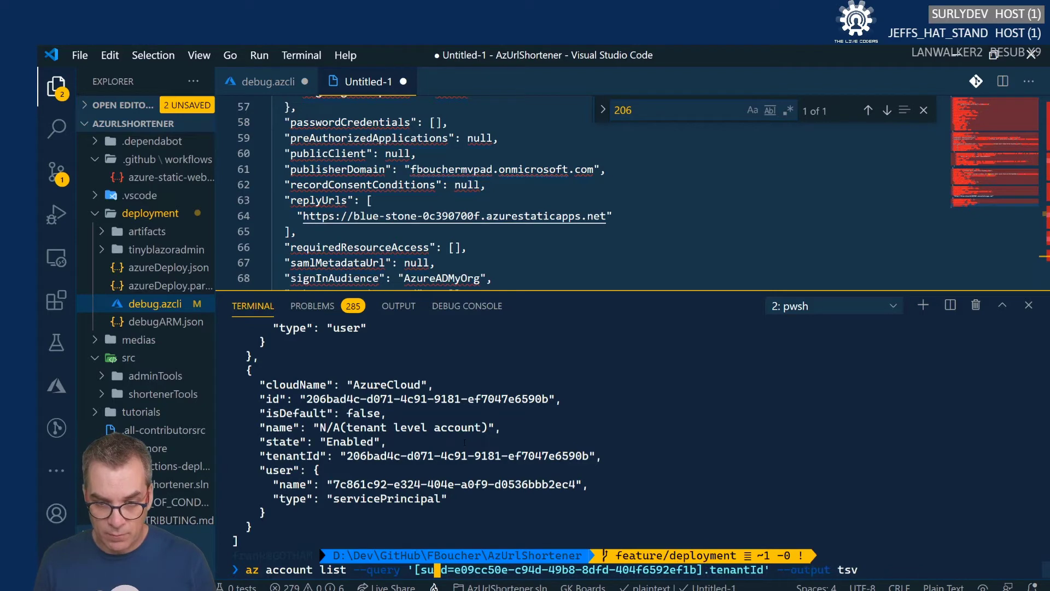
key("BackSpace")
key("BackSpace")
key("BackSpace")
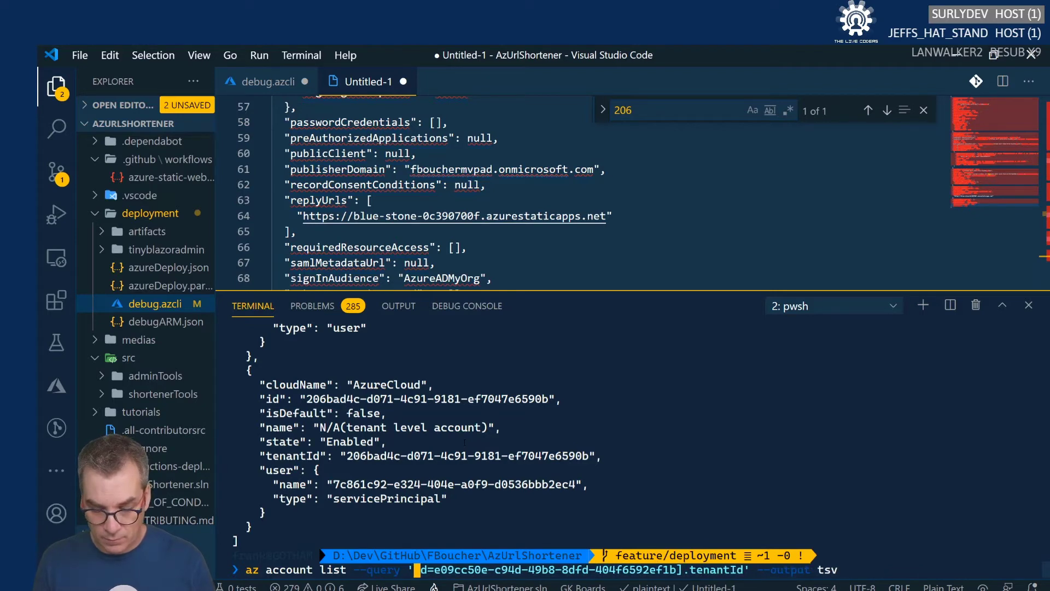
type("[i")
key("Return")
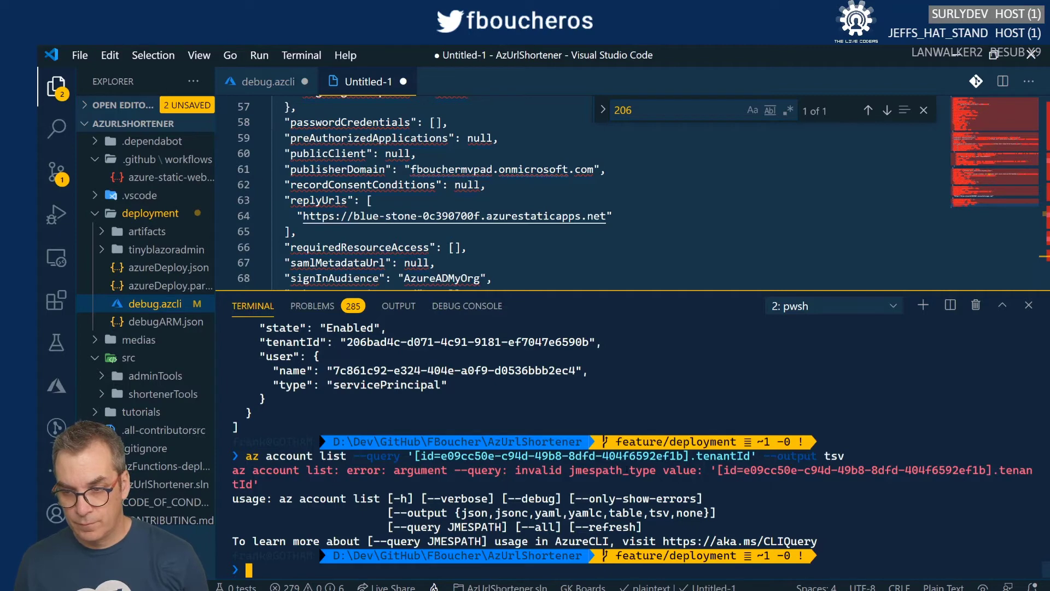
Switch to the browser and review the Azure CLI tenant ID commands in the Azure Tips and Tricks article.
key("alt+Tab")
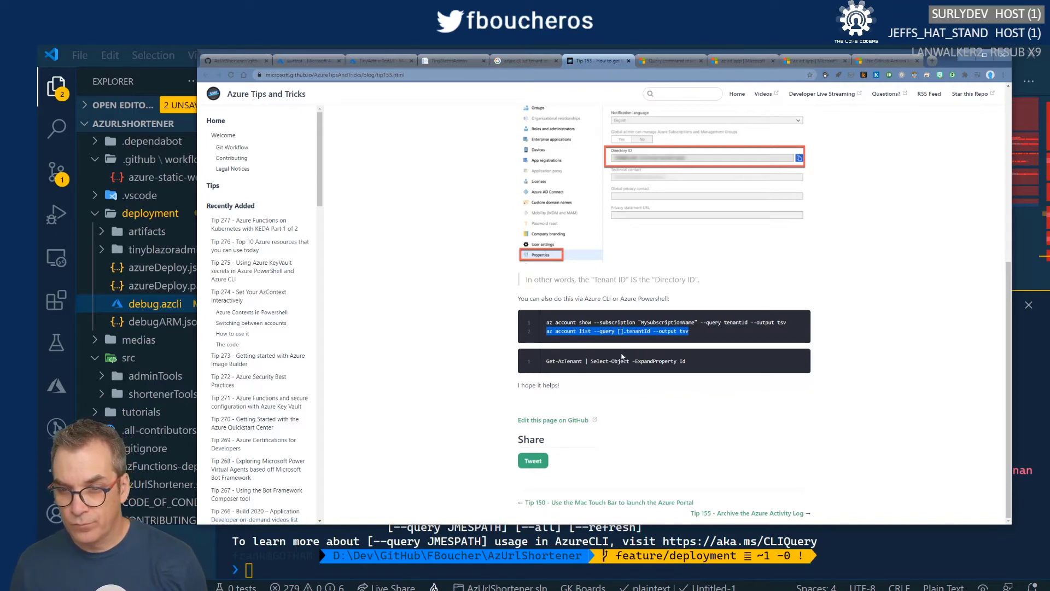
scroll(621, 381, "up", 5)
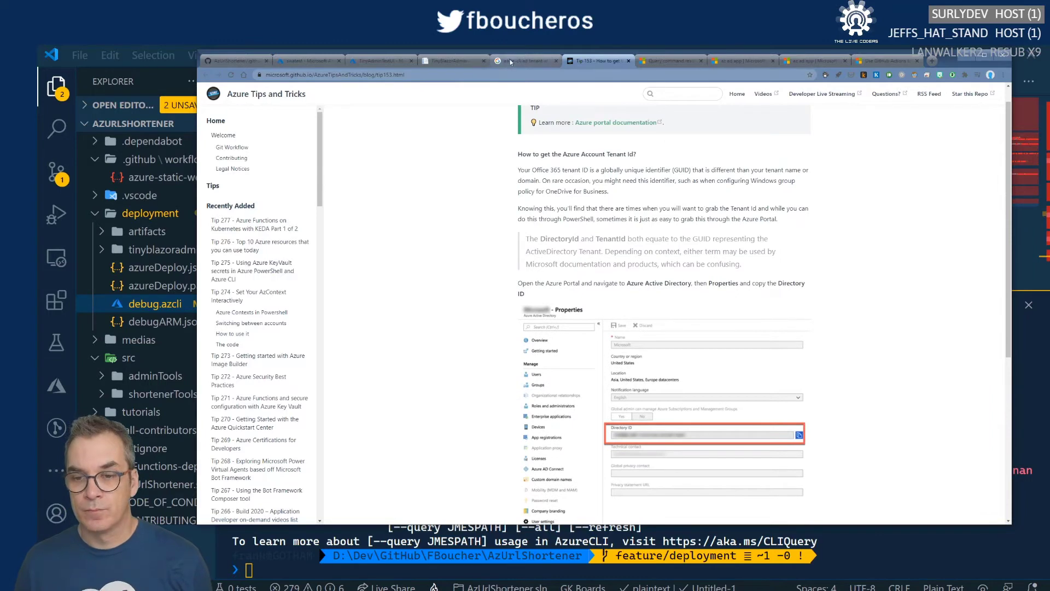
scroll(664, 311, "down", 4)
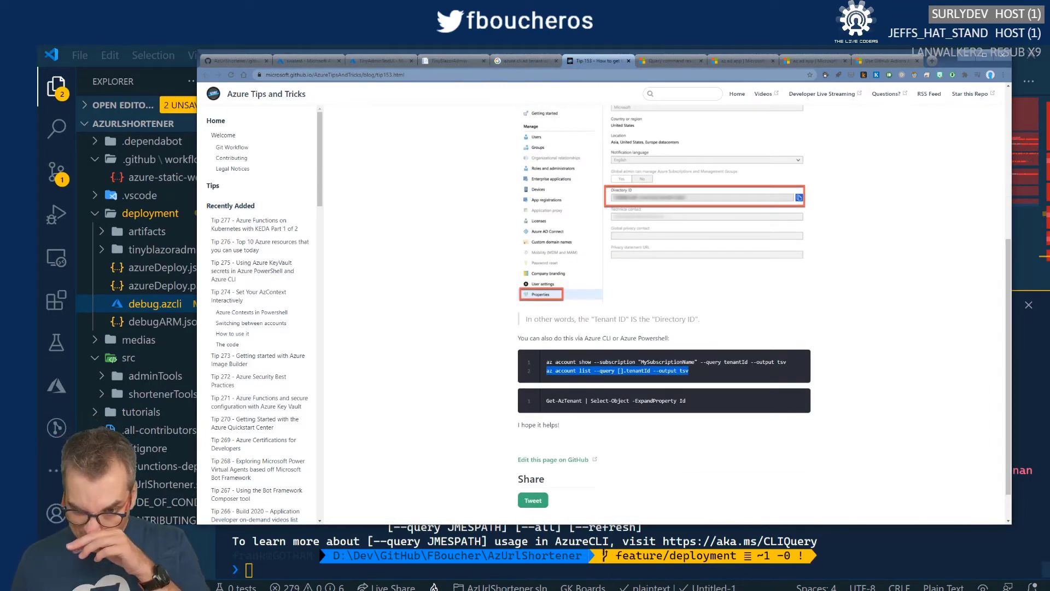
Copy the term JMESPATH from the terminal's usage text and search Google for azure cli ad tenant id JMESPATH.
key("alt+Tab")
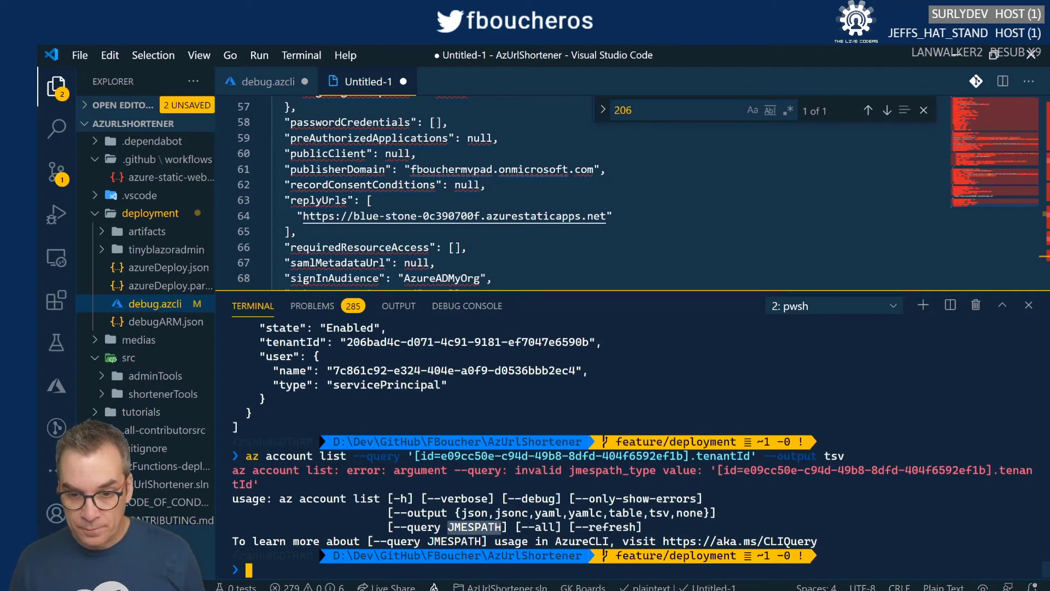
key("alt+Tab")
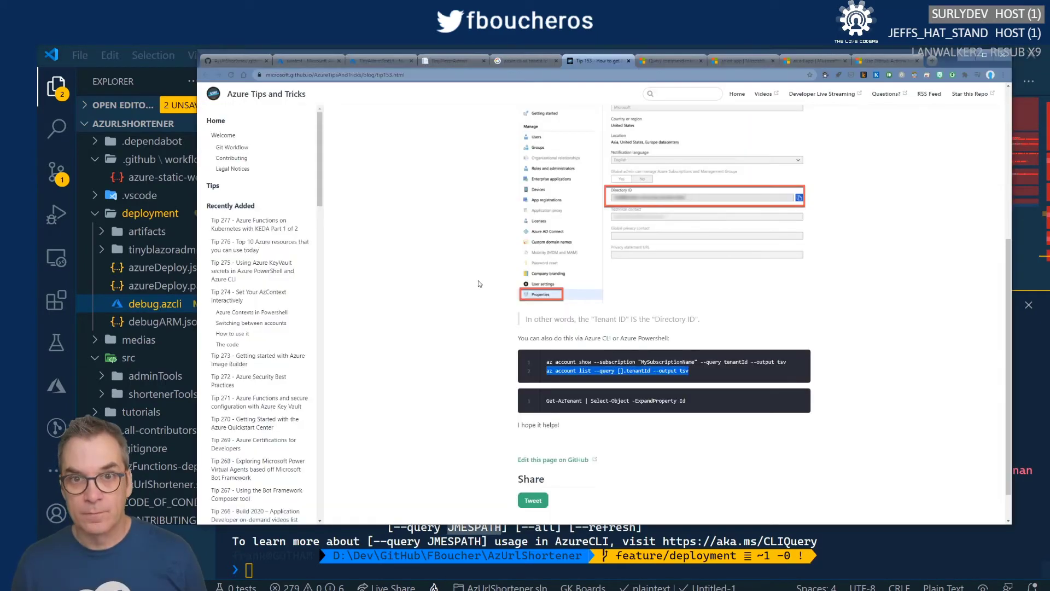
left_click(513, 64)
left_click(402, 103)
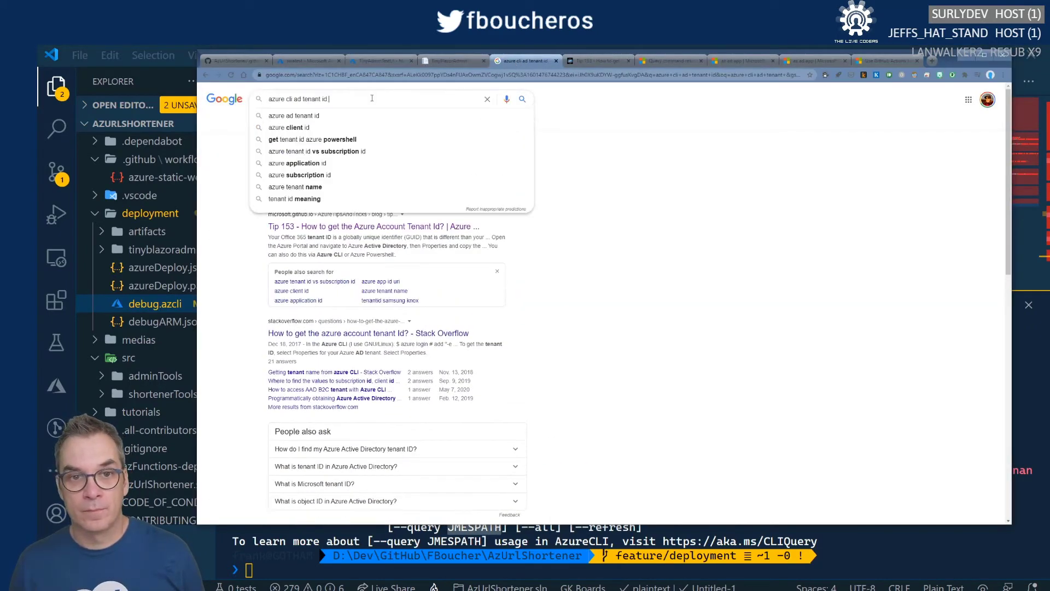
type("JMESPATH")
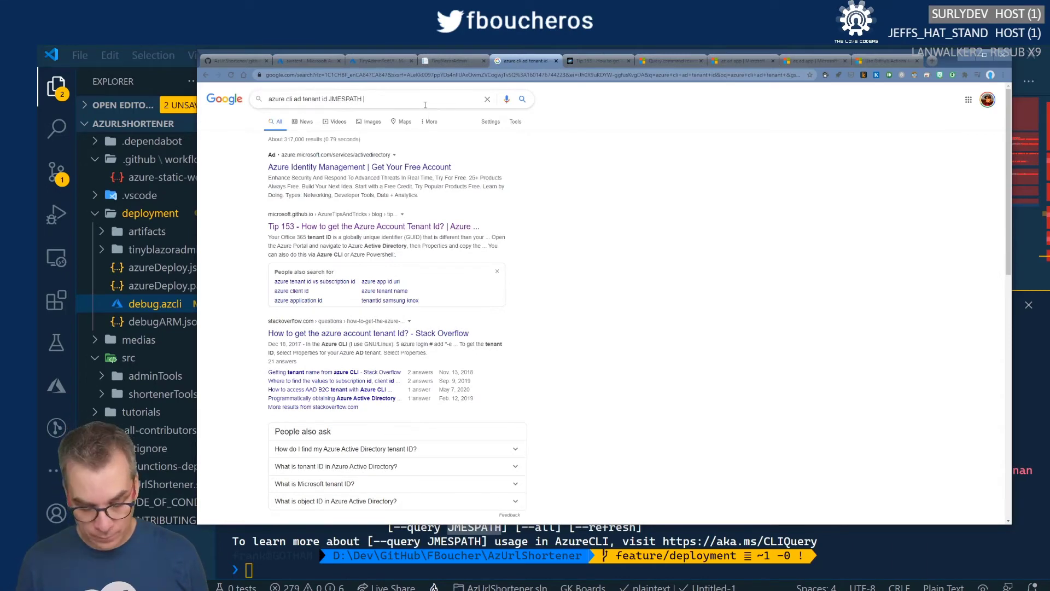
key("Return")
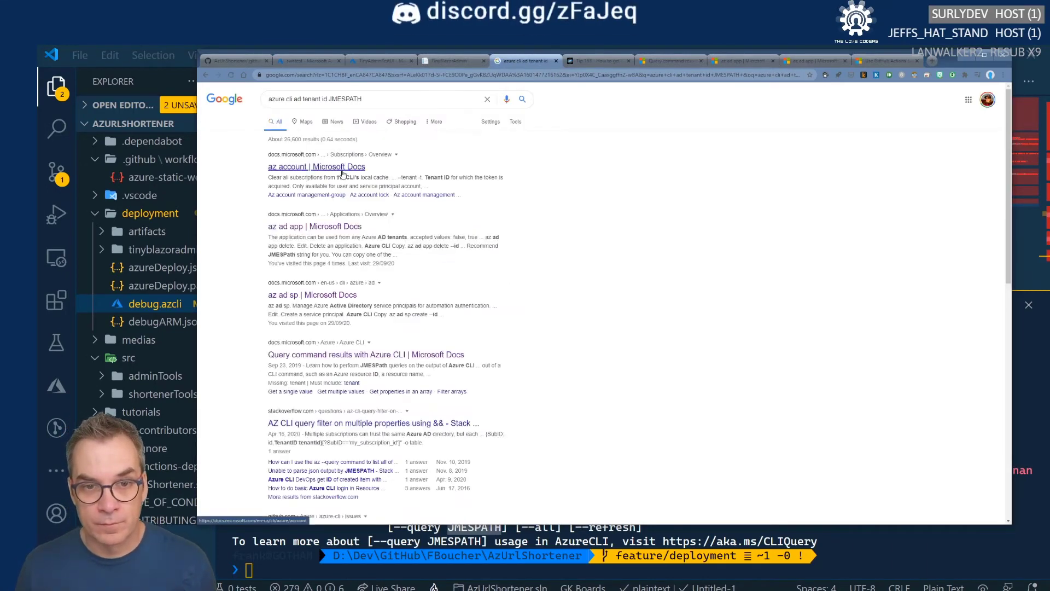
Open the az account documentation and the Stack Overflow AZ CLI query filter result, closing the tip and az account pages.
middle_click(344, 171)
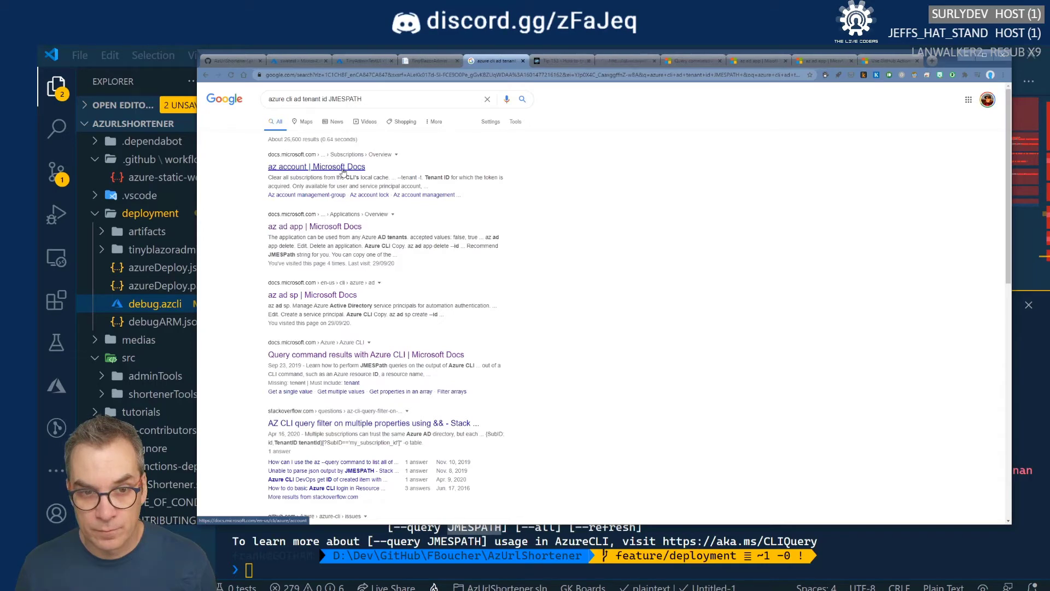
scroll(378, 246, "down", 3)
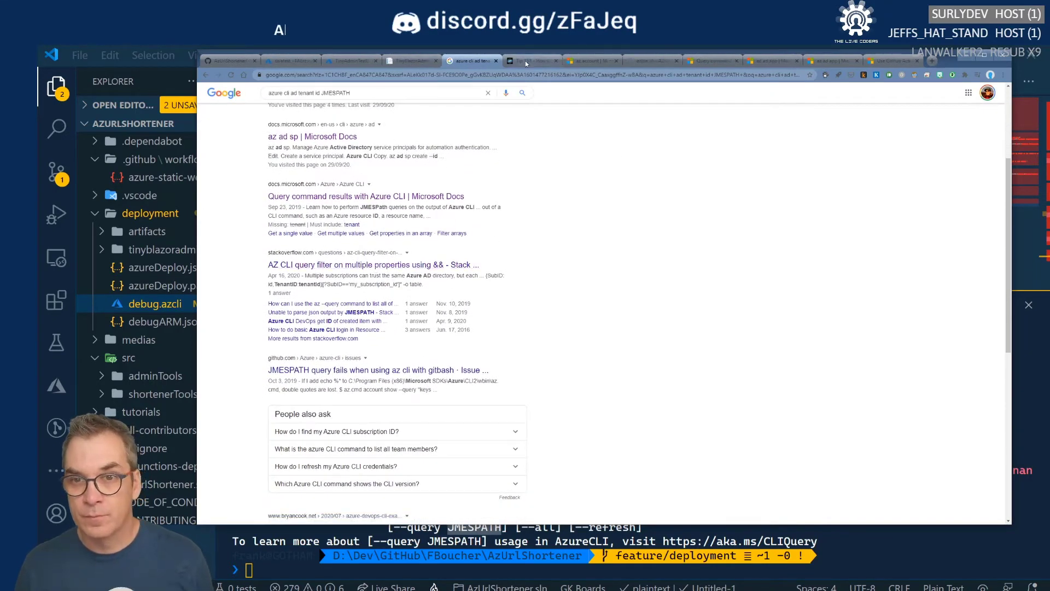
left_click(525, 61)
left_click(556, 61)
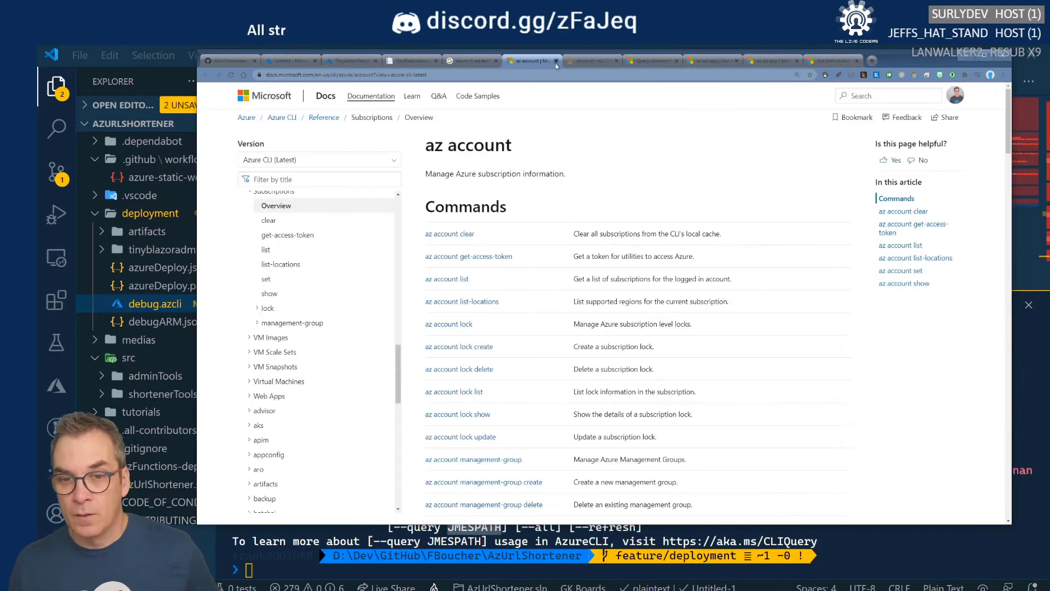
left_click(556, 61)
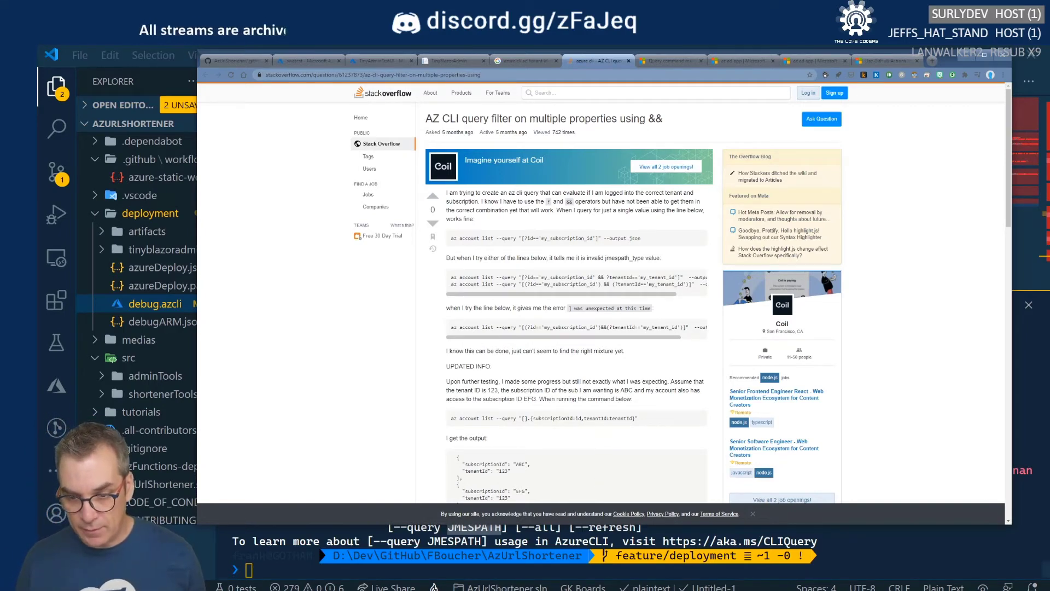
Switch back to Visual Studio Code's terminal, recall the last az account list query and change its filter key to ?name=.
key("alt+Tab")
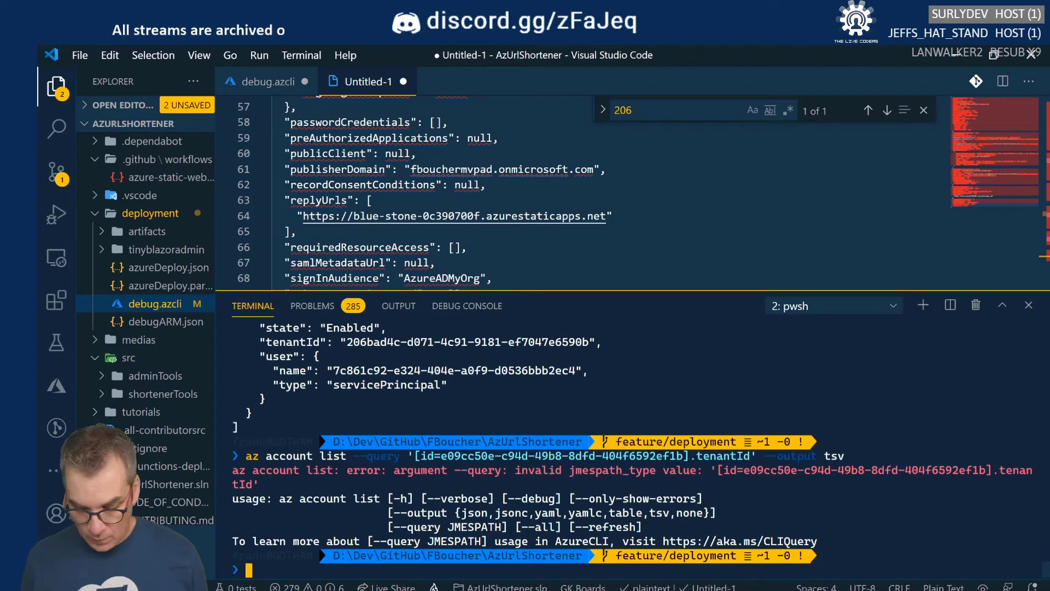
key("Up")
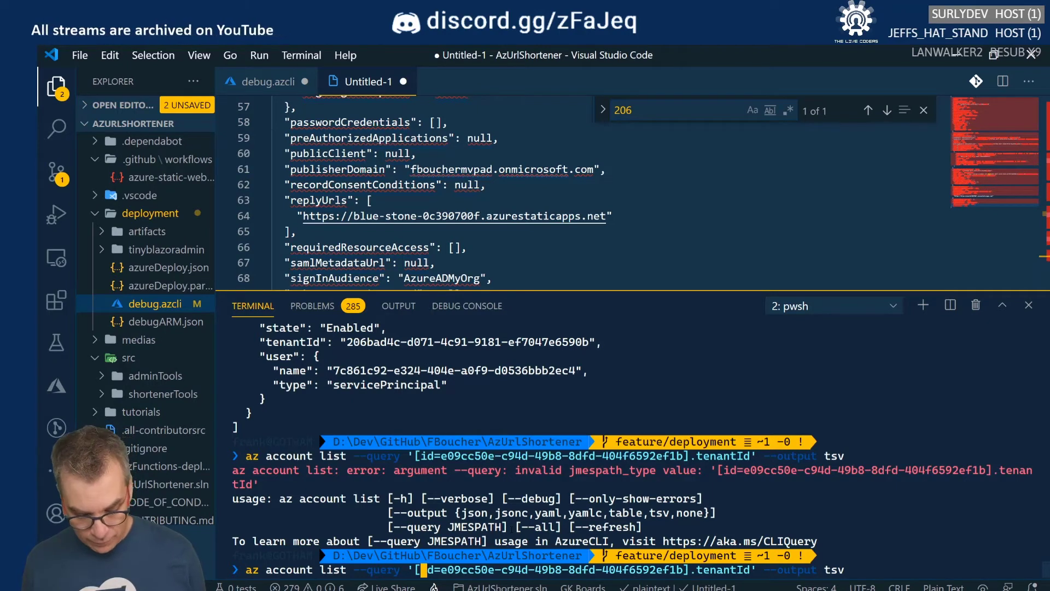
type("?")
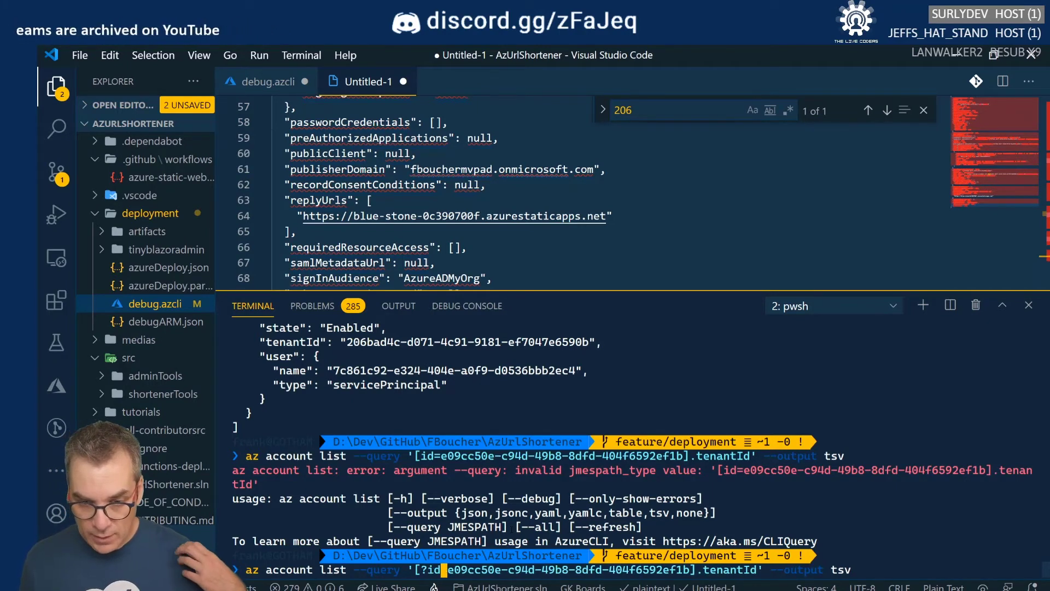
key("BackSpace")
key("BackSpace")
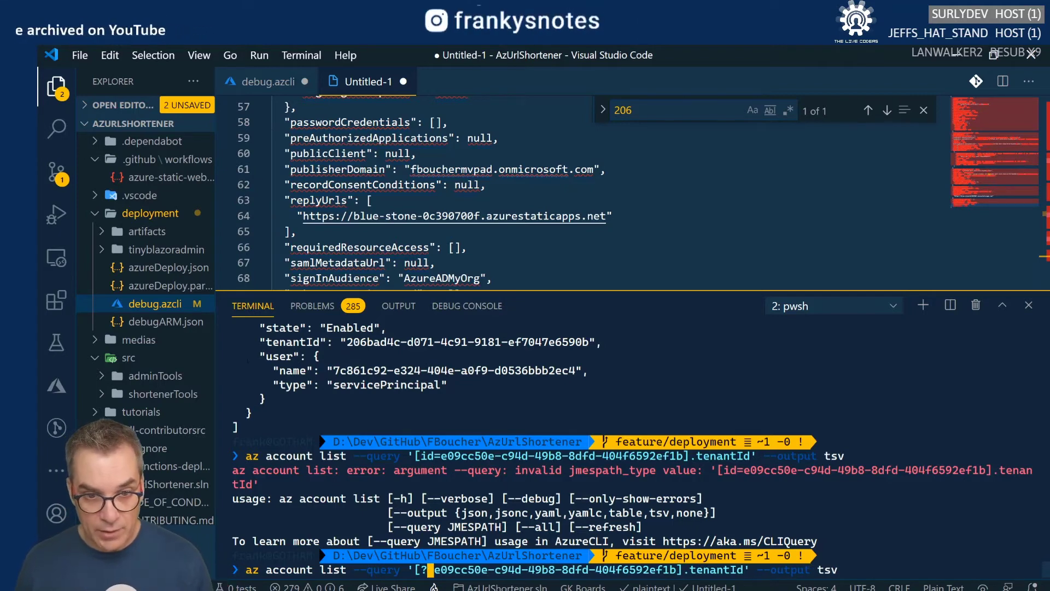
scroll(630, 438, "up", 2)
scroll(304, 492, "up", 4)
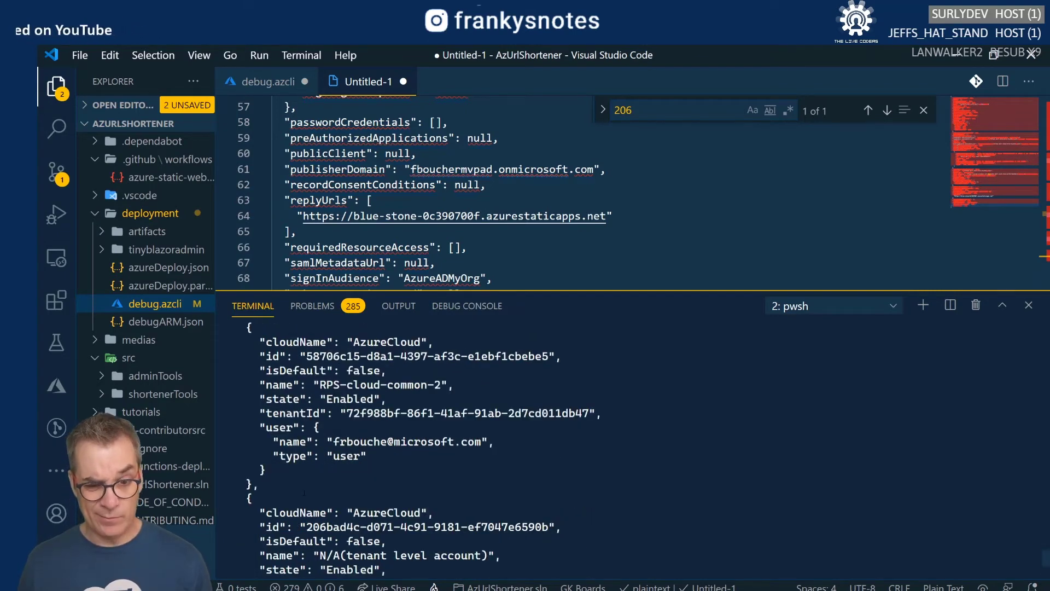
scroll(304, 493, "down", 2)
scroll(304, 422, "down", 5)
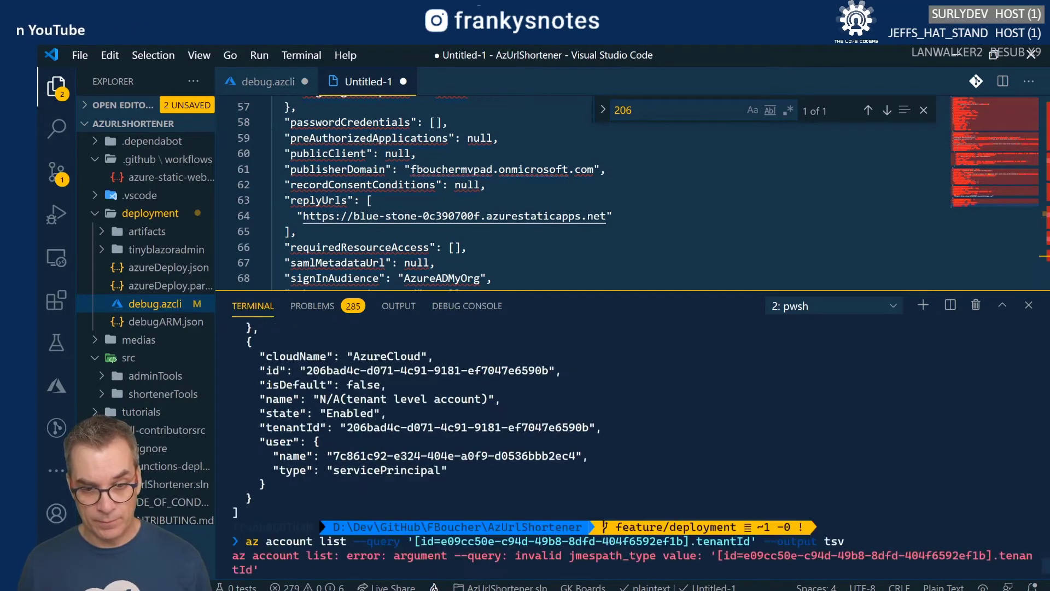
type("name=e09cc50e-c94d-49b8-8dfd-404f6592ef1b].tenantId' --output tsv")
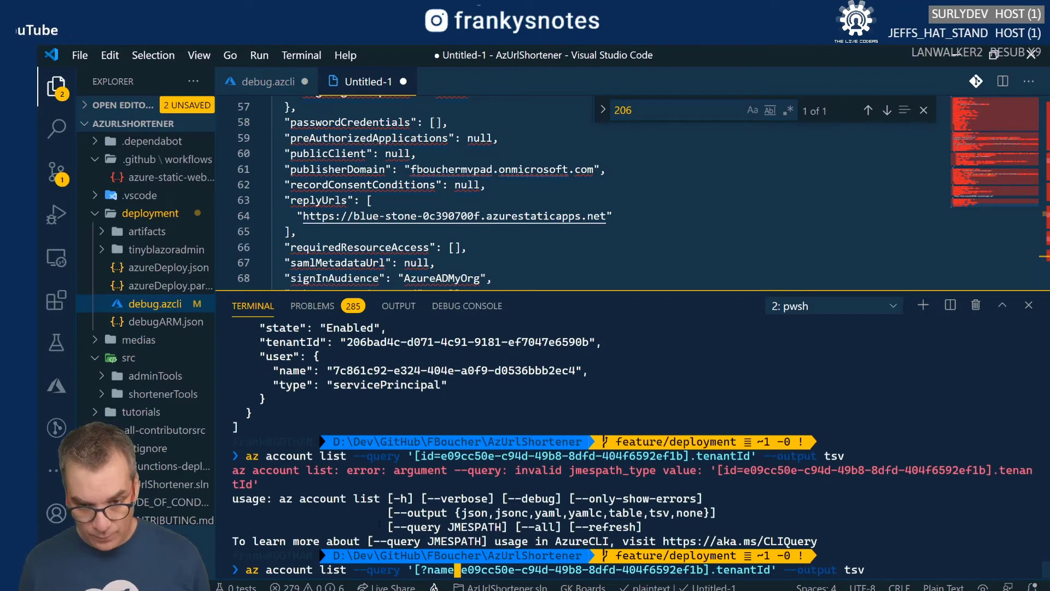
Replace the subscription ID in the name filter with empty double quotes, keeping the closing bracket before .tenantId.
key("Right")
key("Delete")
key("Delete")
key("Delete")
key("Delete")
key("Delete")
key("Delete")
key("Delete")
key("Delete")
key("Delete")
key("Delete")
key("Delete")
key("Delete")
key("Delete")
key("Delete")
key("Delete")
key("Delete")
key("Delete")
key("Delete")
key("Delete")
key("Delete")
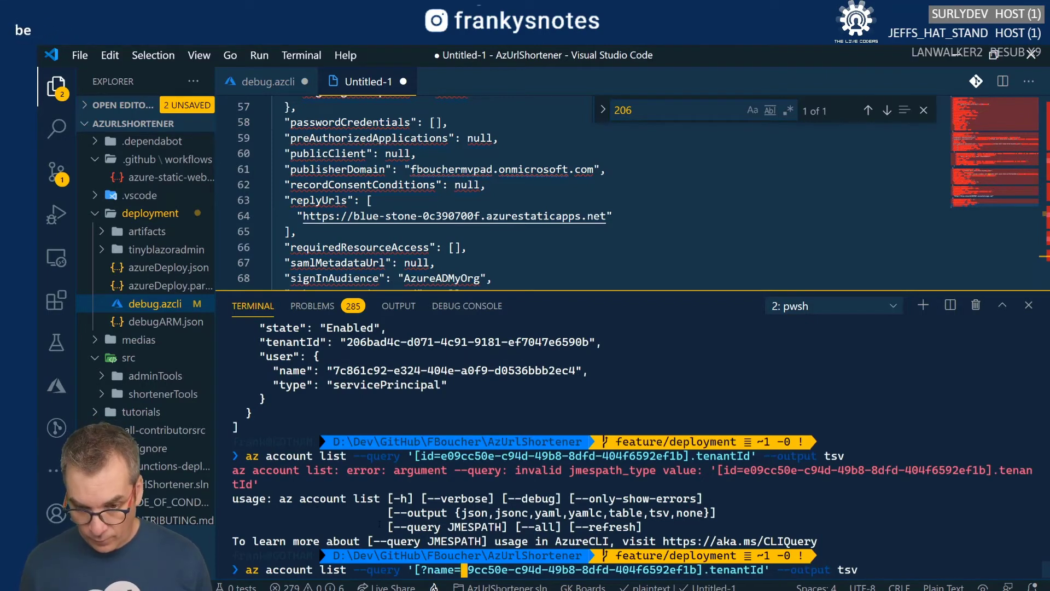
key("Delete")
key("Delete")
key("Delete")
key("Delete")
key("Delete")
key("Delete")
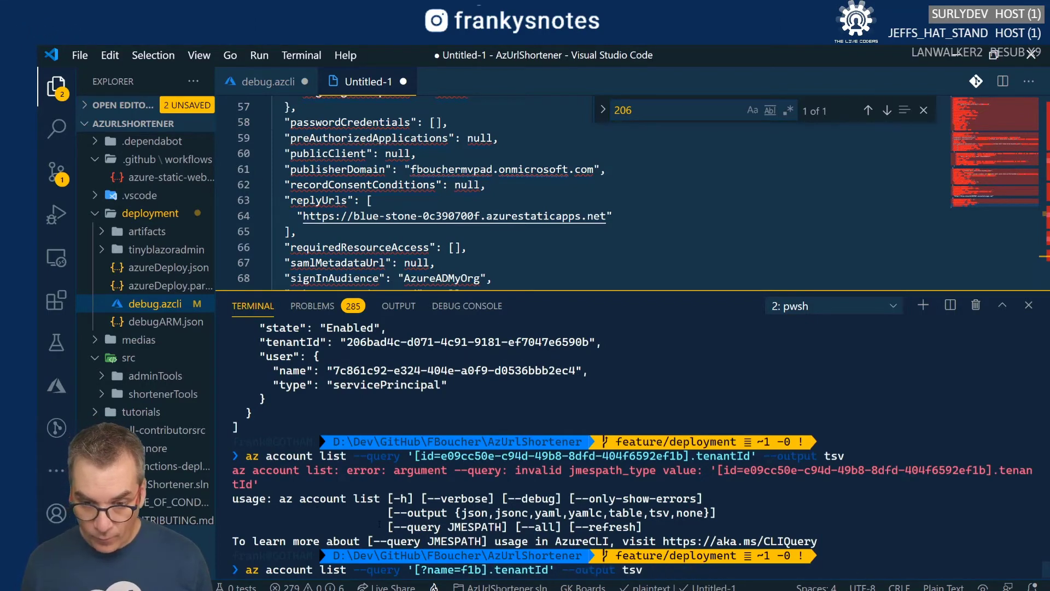
type("'")
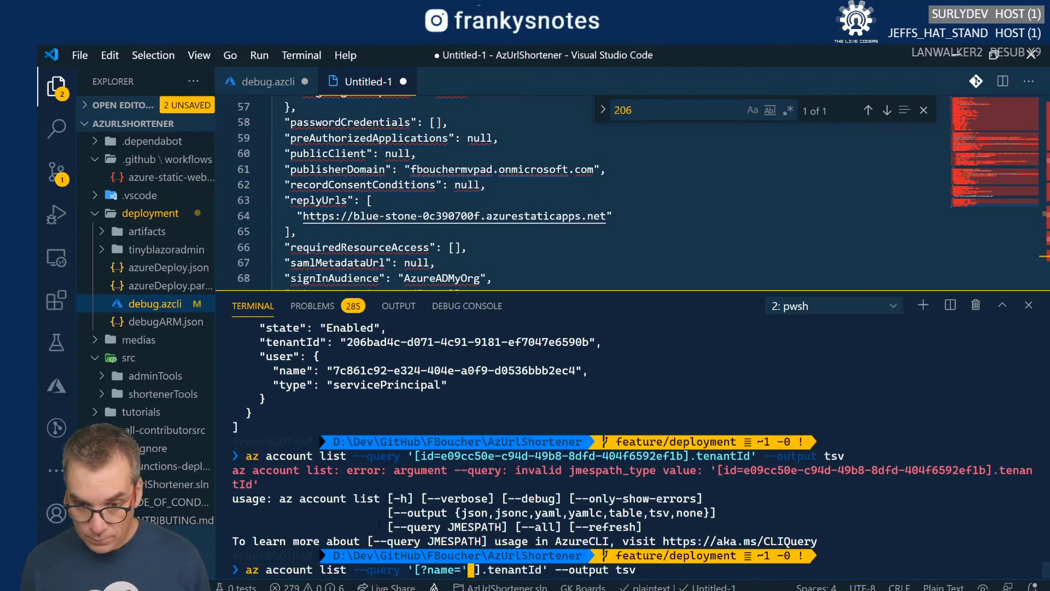
key("BackSpace")
type("\"\"")
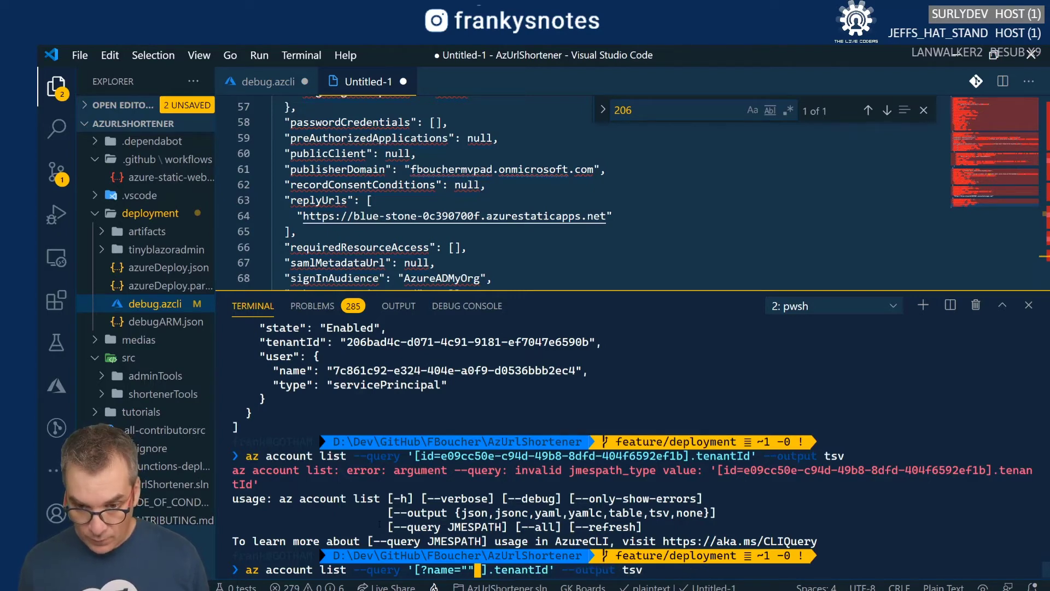
key("Delete")
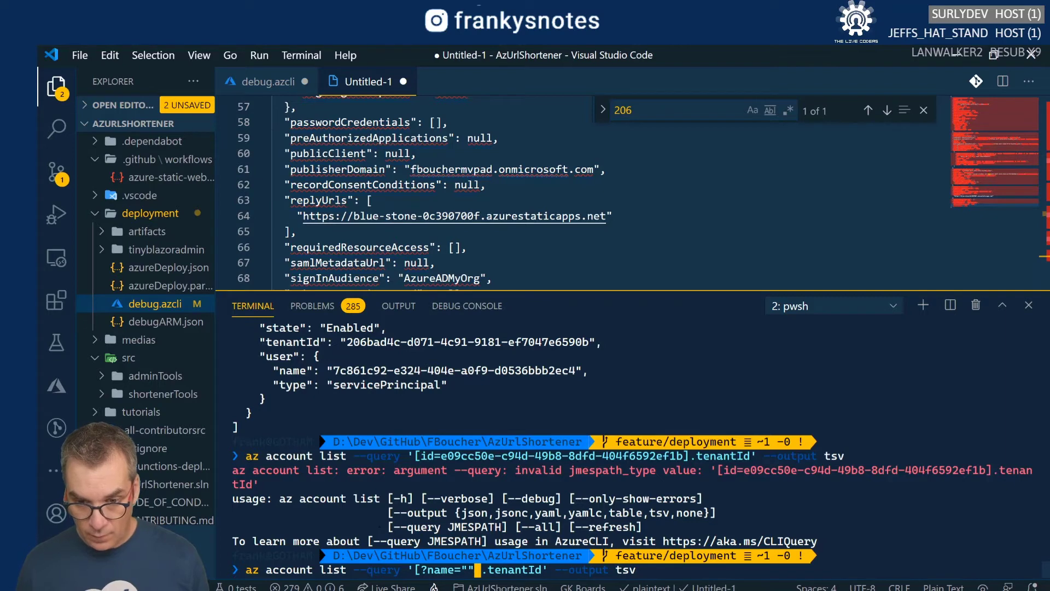
type("]")
key("Left")
key("Left")
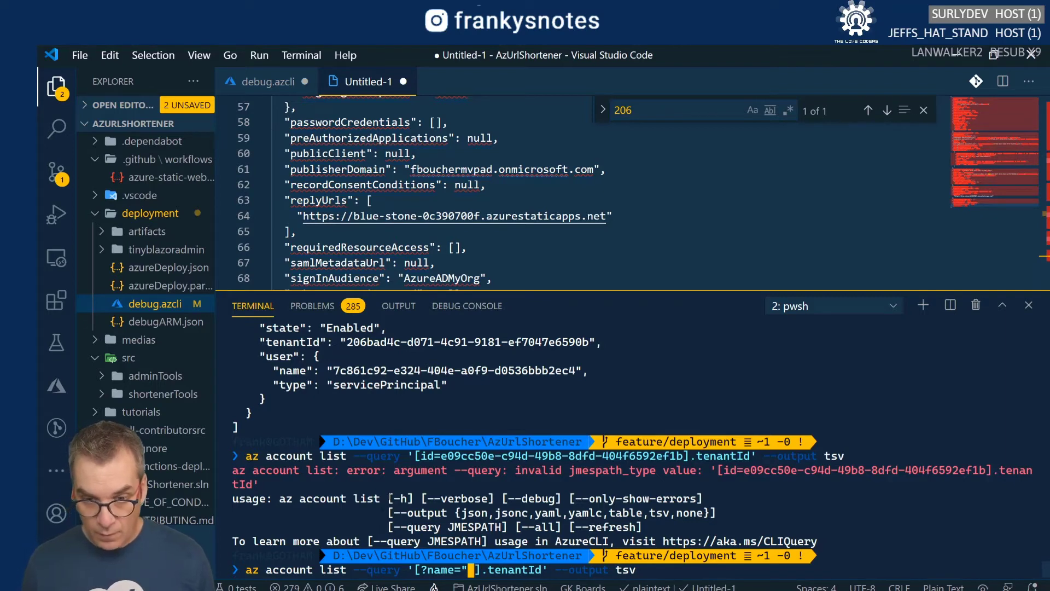
key("Return")
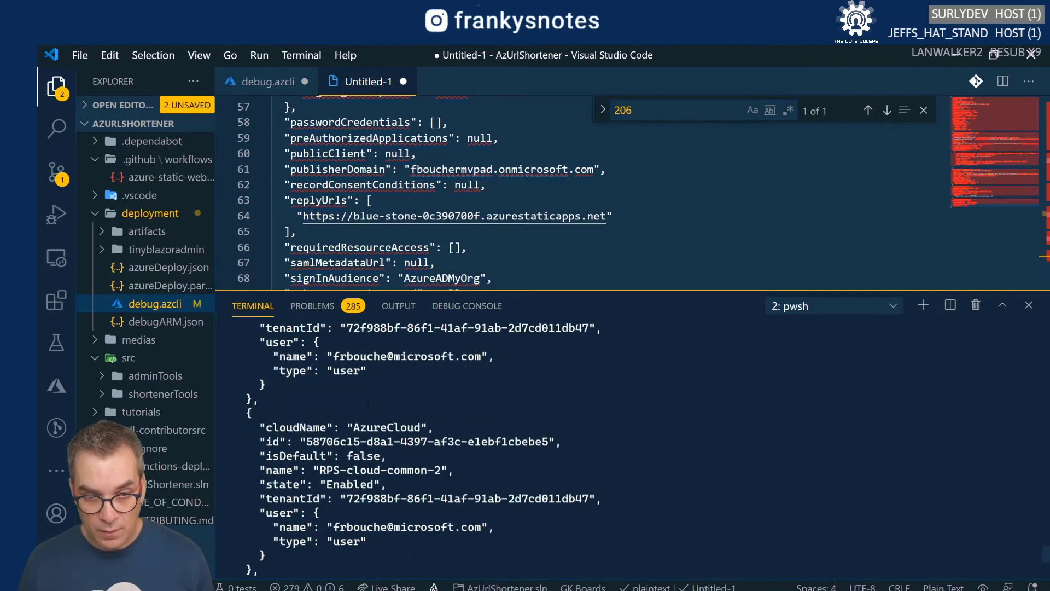
Look through the earlier az account list output for the default subscription's entry and its name.
scroll(369, 404, "up", 2)
scroll(368, 405, "up", 8)
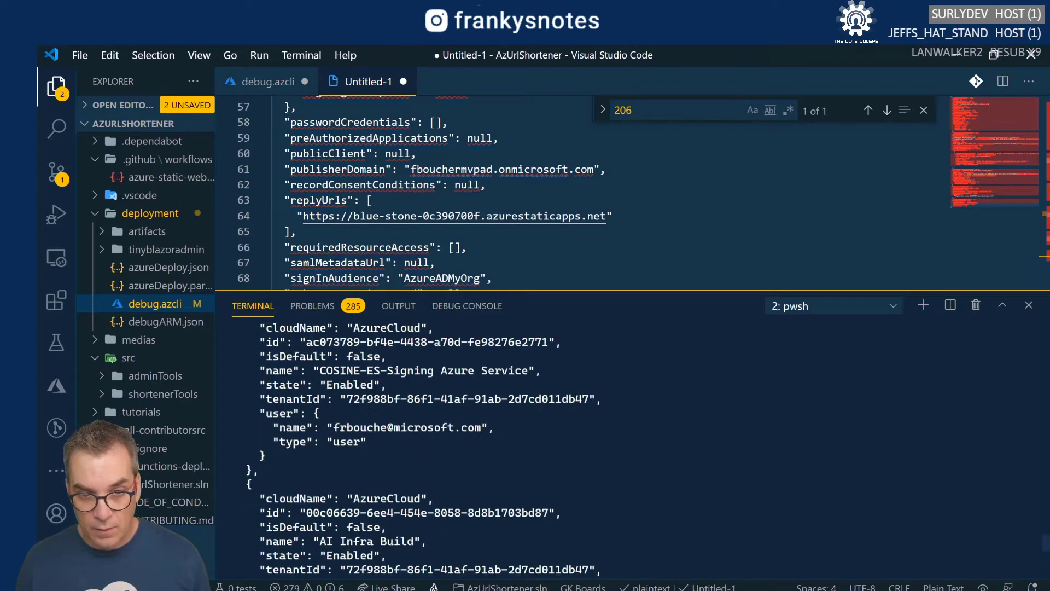
scroll(369, 406, "up", 2)
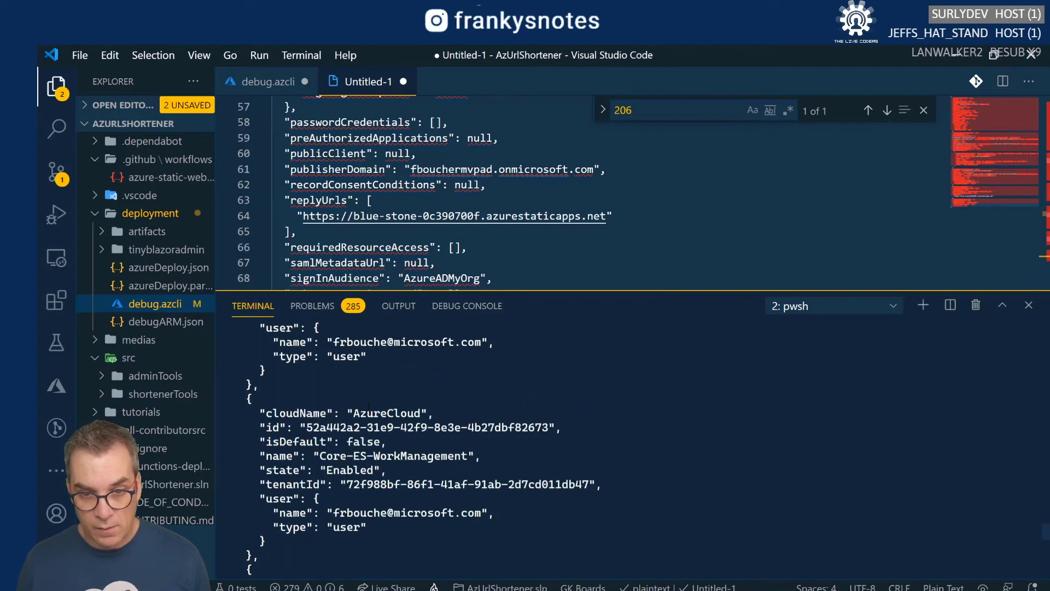
scroll(369, 405, "up", 6)
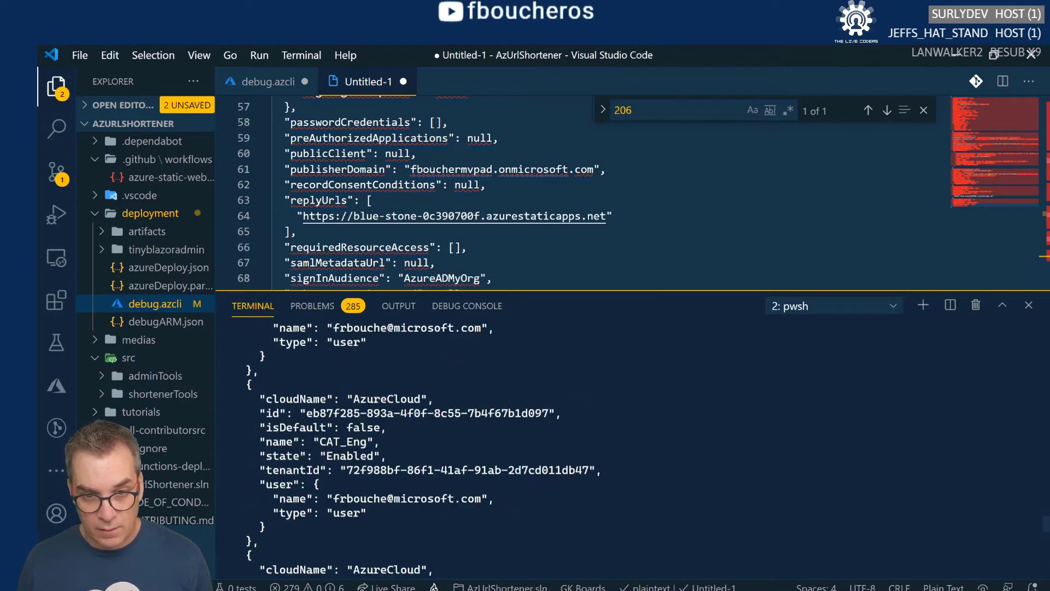
scroll(369, 405, "up", 2)
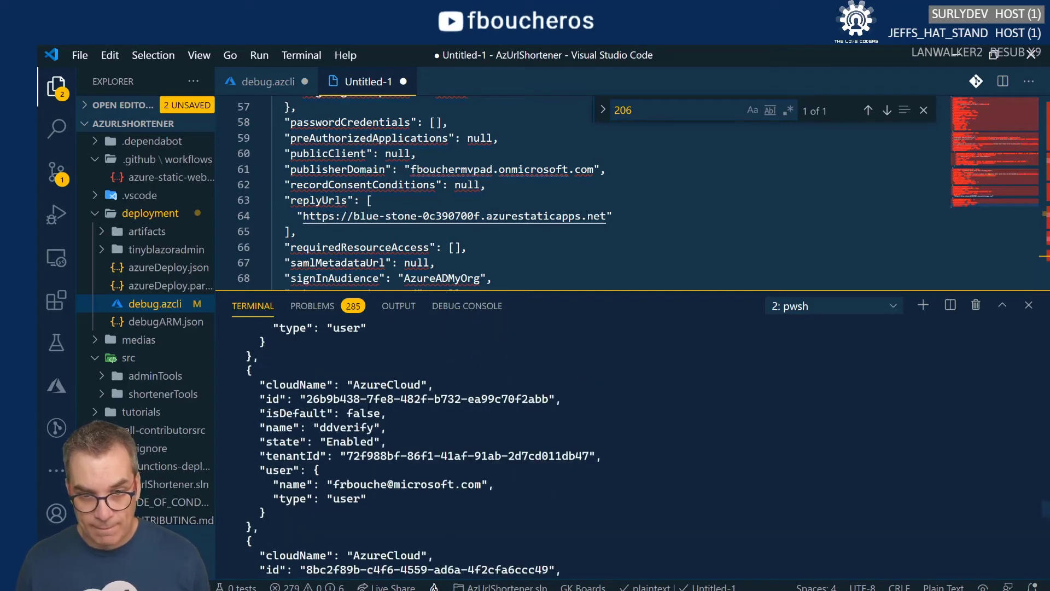
scroll(369, 406, "up", 3)
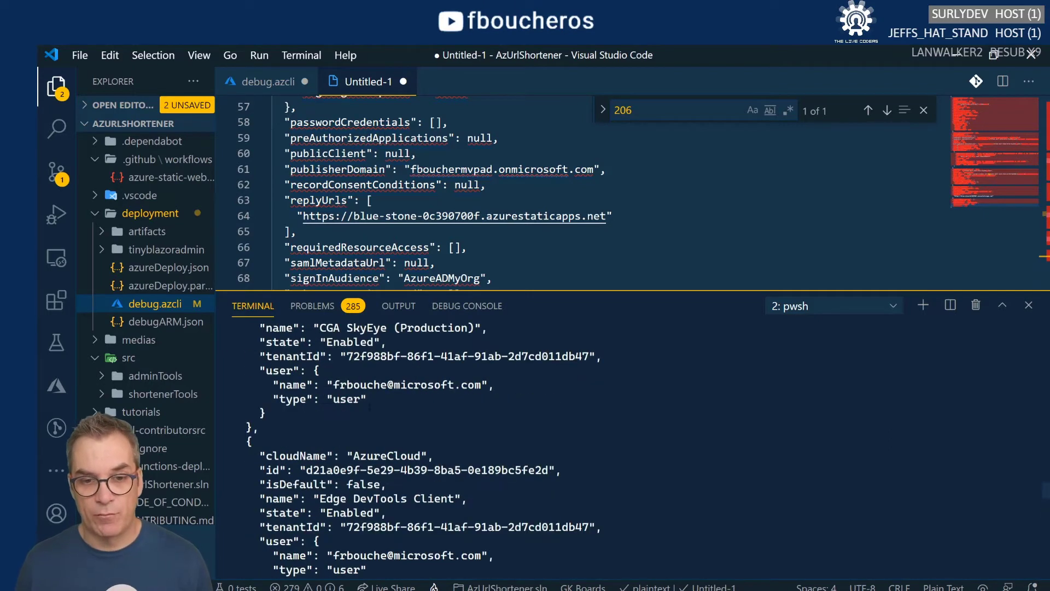
scroll(370, 407, "up", 4)
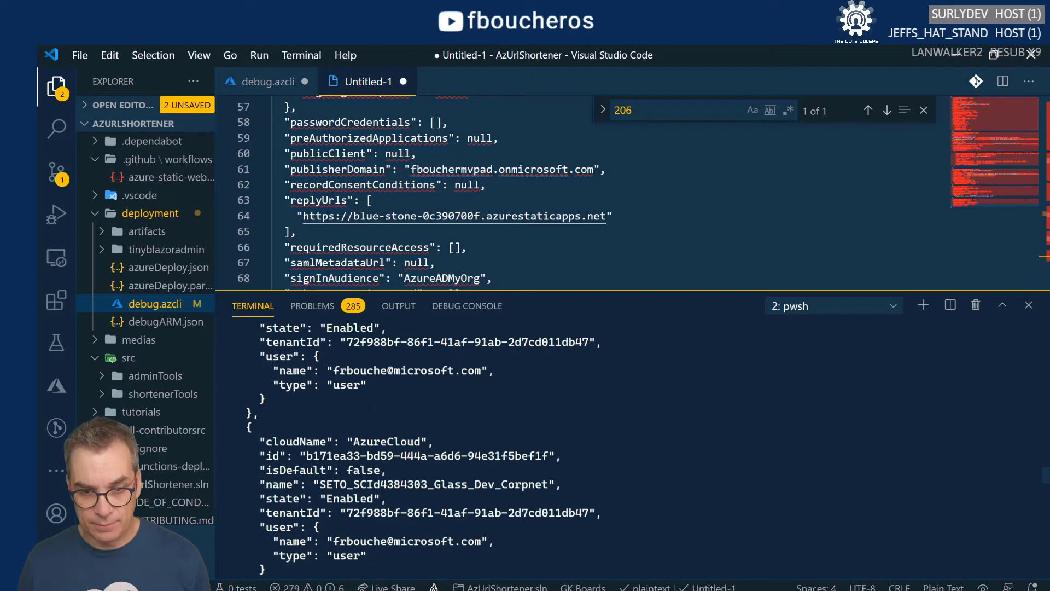
scroll(369, 406, "up", 8)
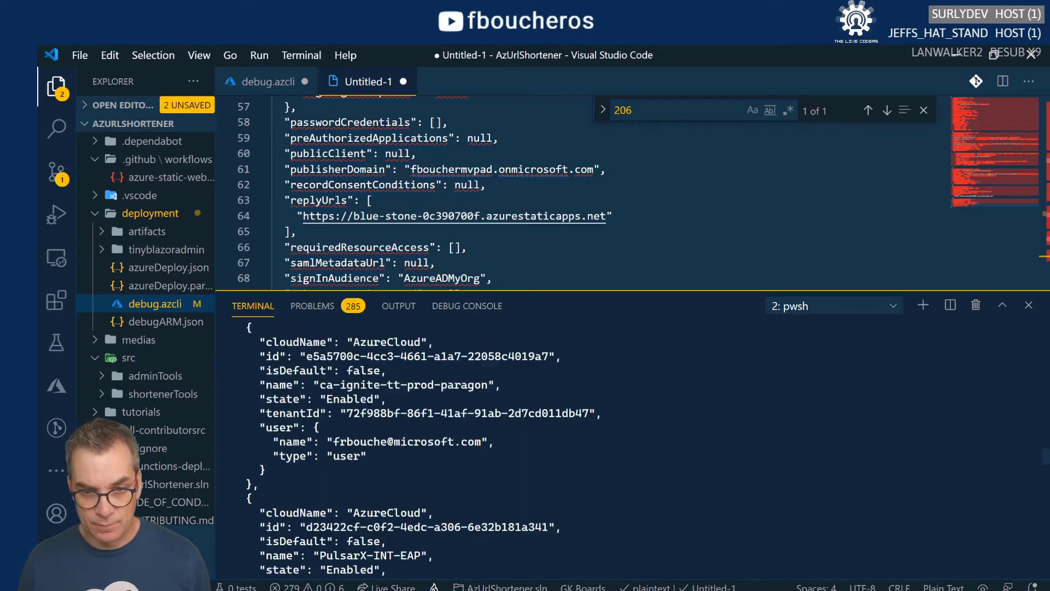
scroll(370, 406, "up", 6)
scroll(369, 406, "up", 5)
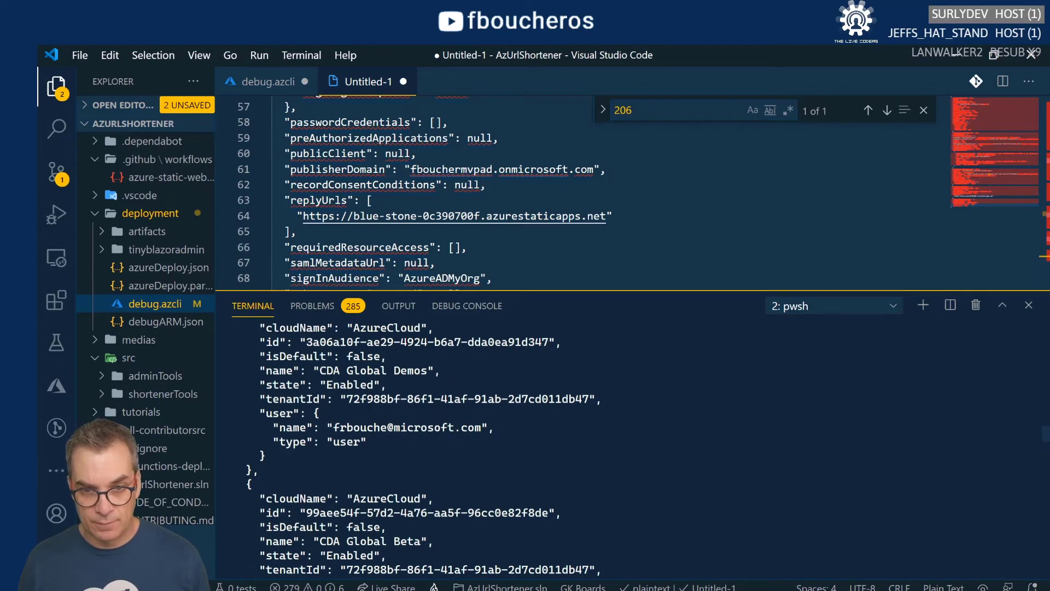
scroll(370, 406, "up", 10)
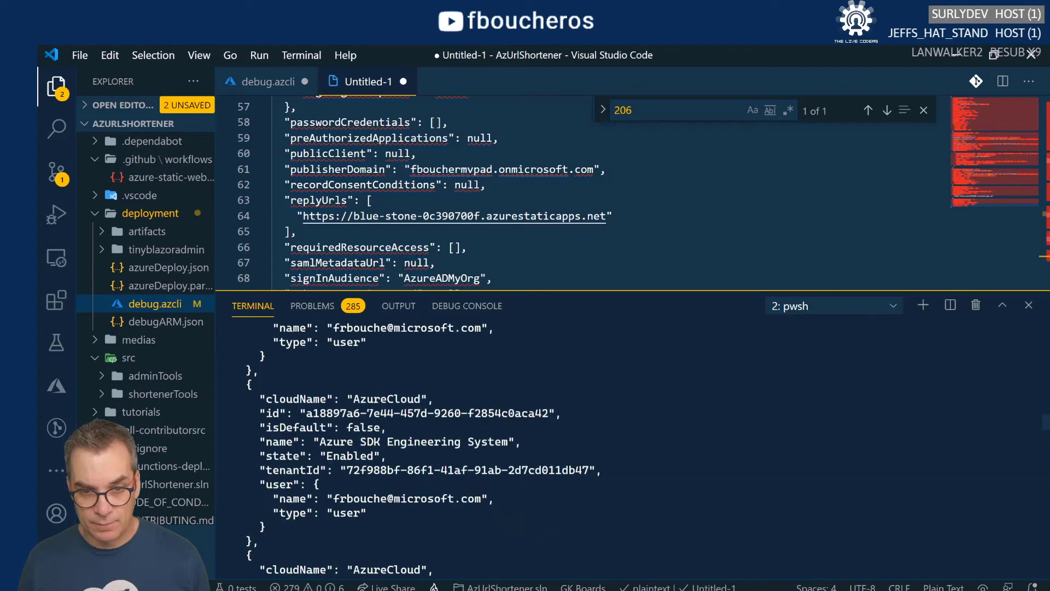
scroll(370, 406, "down", 3)
scroll(370, 406, "up", 10)
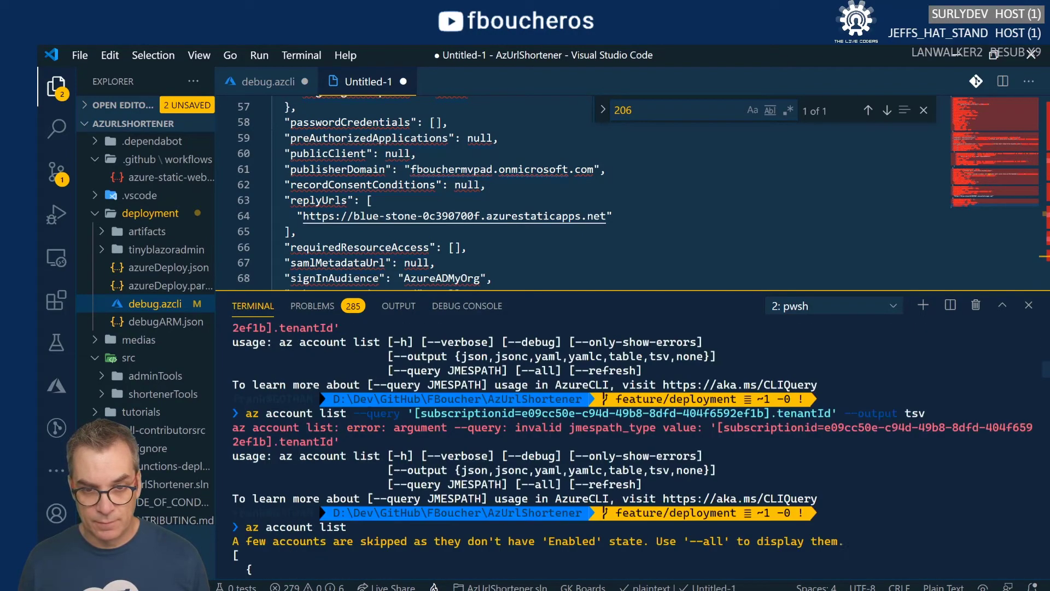
scroll(370, 406, "down", 12)
scroll(370, 406, "up", 2)
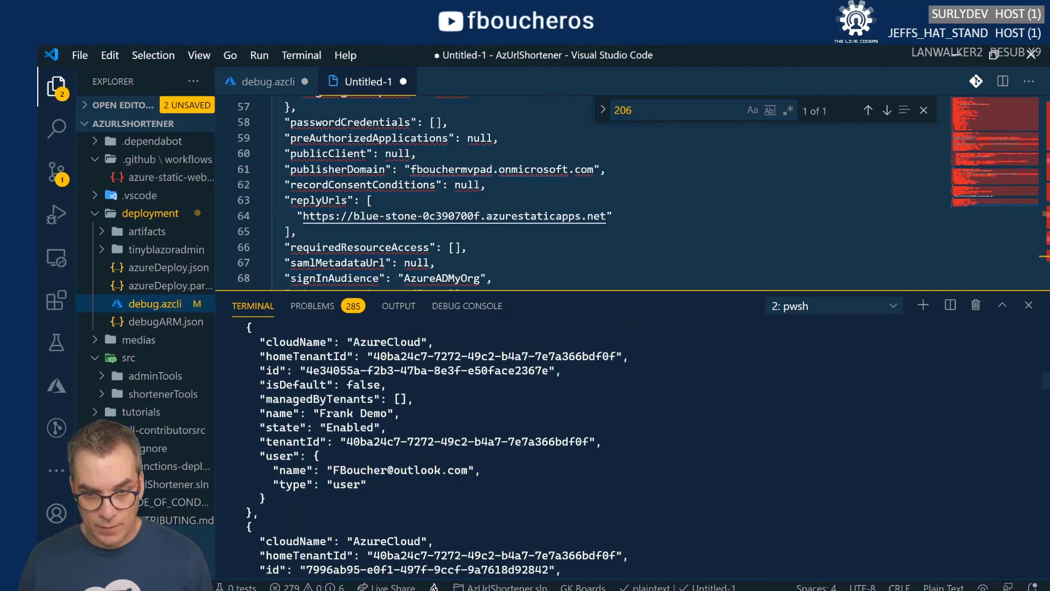
scroll(369, 406, "down", 4)
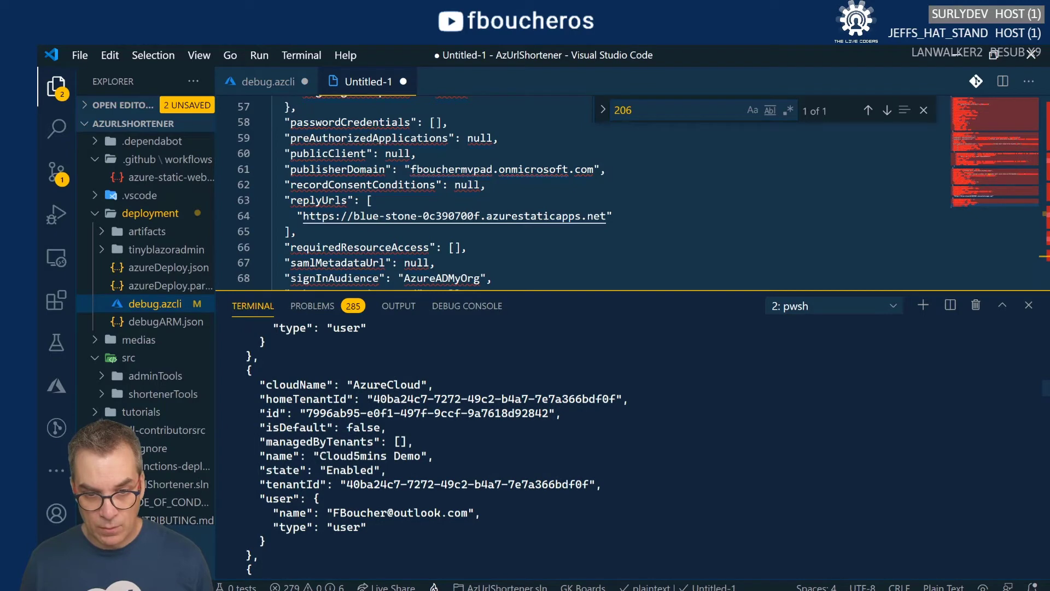
scroll(370, 406, "down", 4)
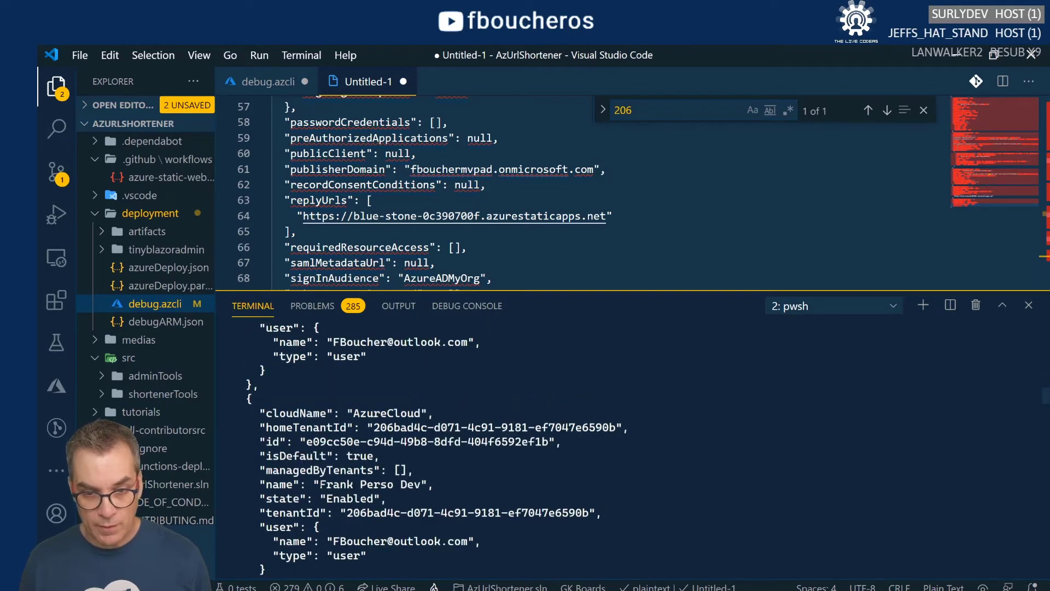
Copy the default subscription's name from the output into the quoted name filter and run the tenantId query with --output tsv.
left_click_drag(320, 484, 420, 484)
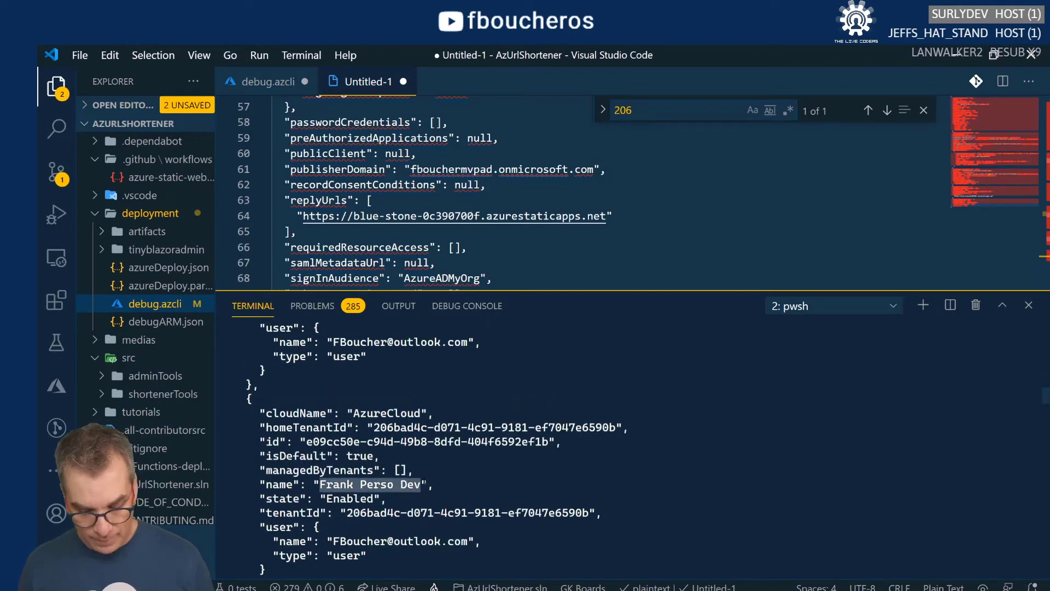
scroll(420, 484, "down", 12)
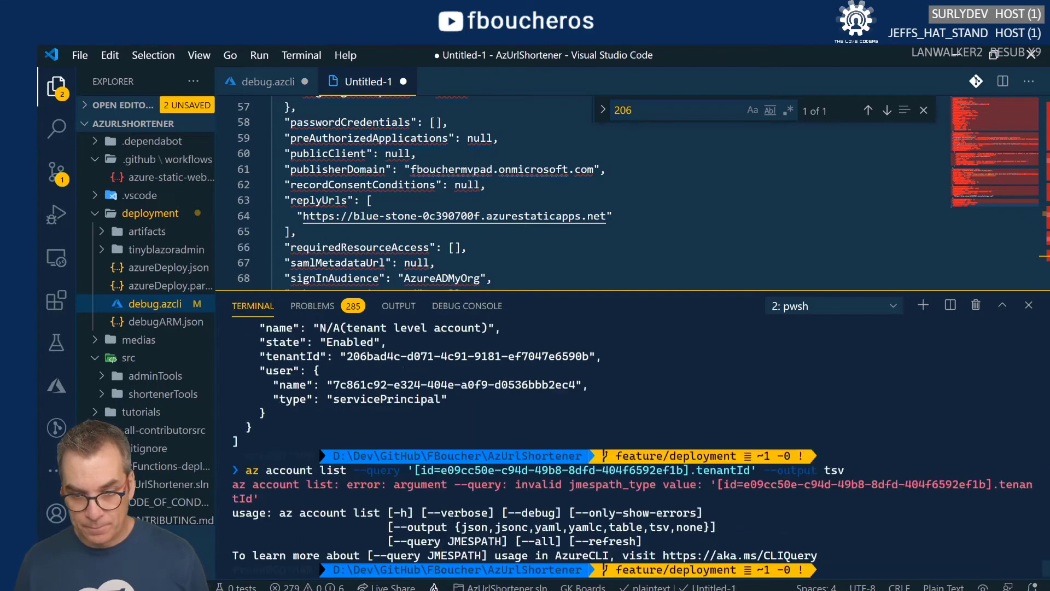
scroll(462, 580, "down", 1)
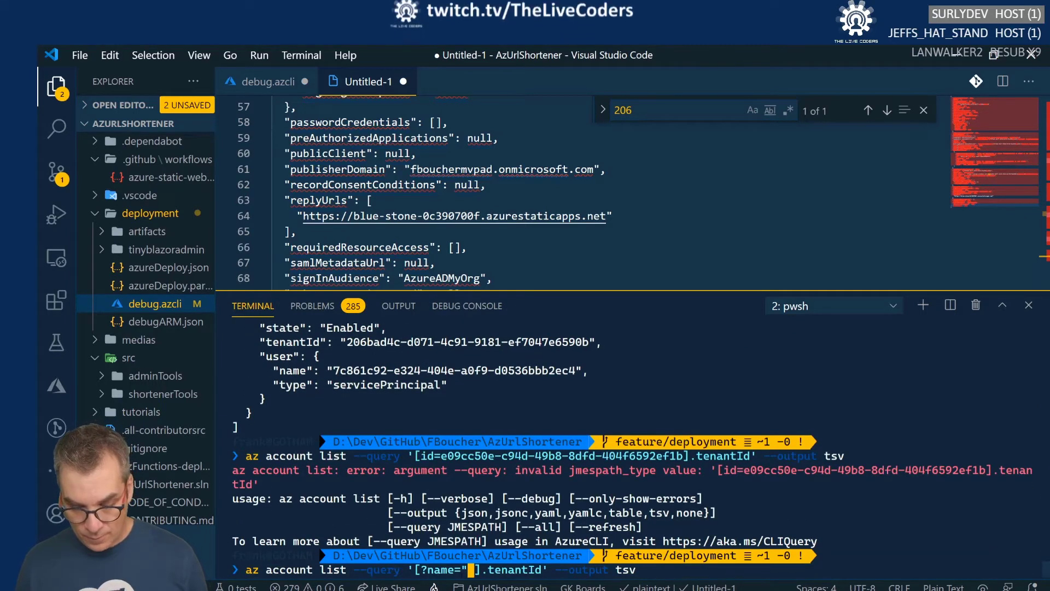
type("Frank Perso Dev")
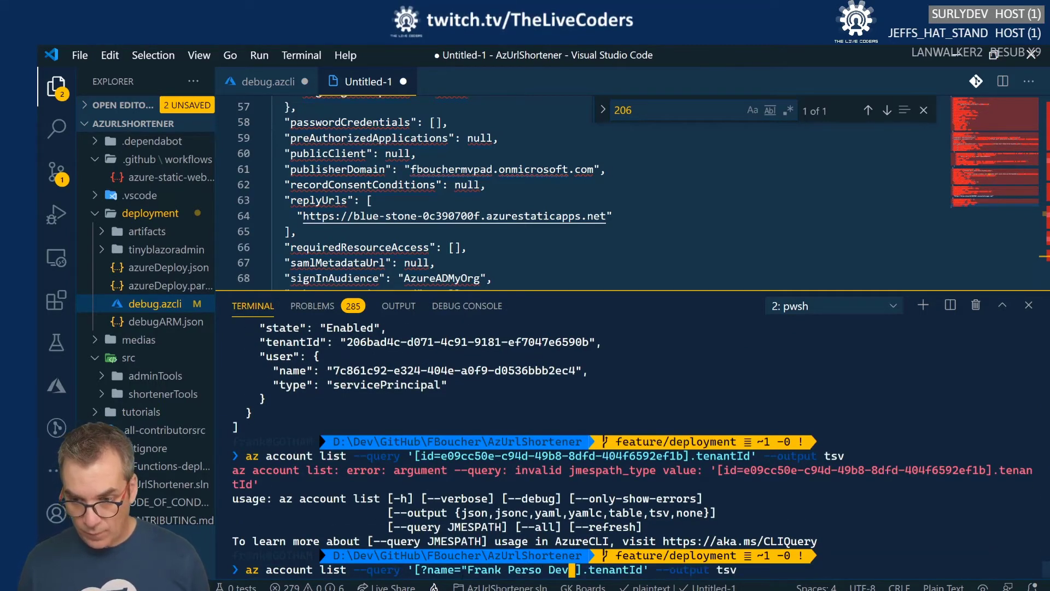
key("Return")
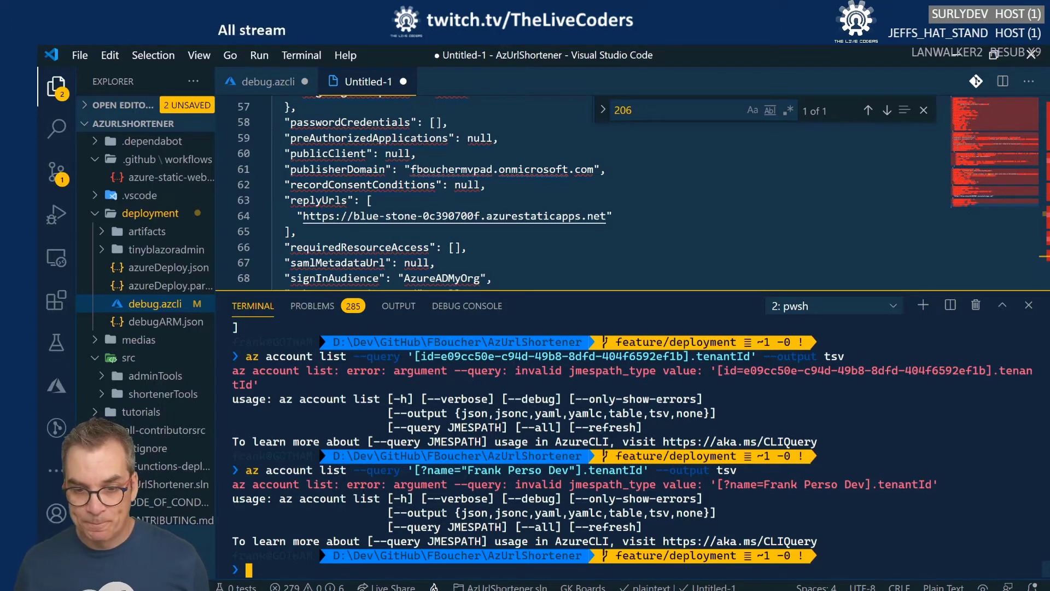
Copy the name-filtered az account list command from the terminal and open the debug.azcli script.
left_click_drag(245, 471, 740, 470)
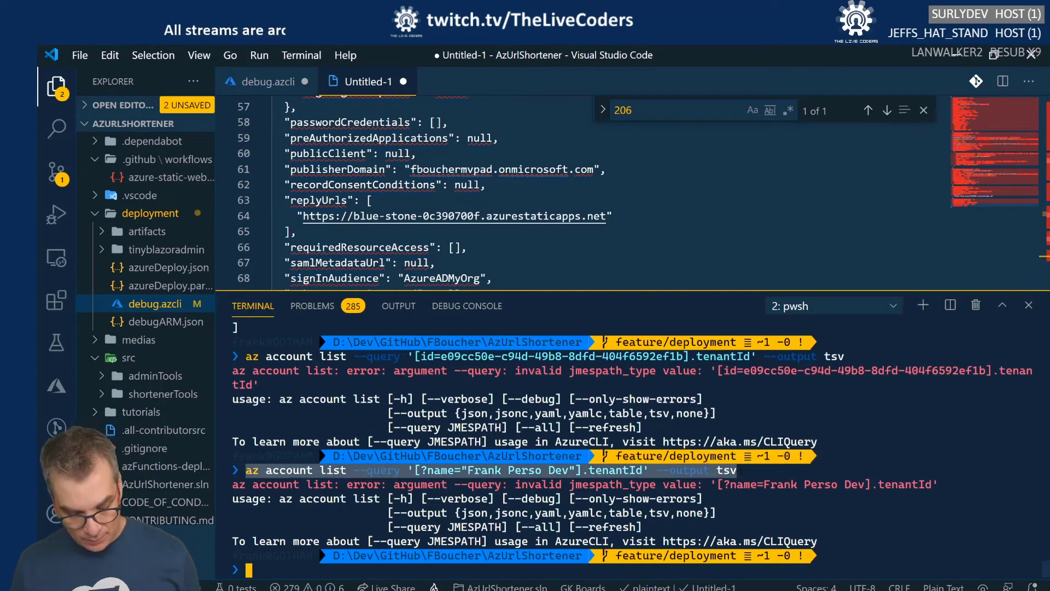
key("ctrl+c")
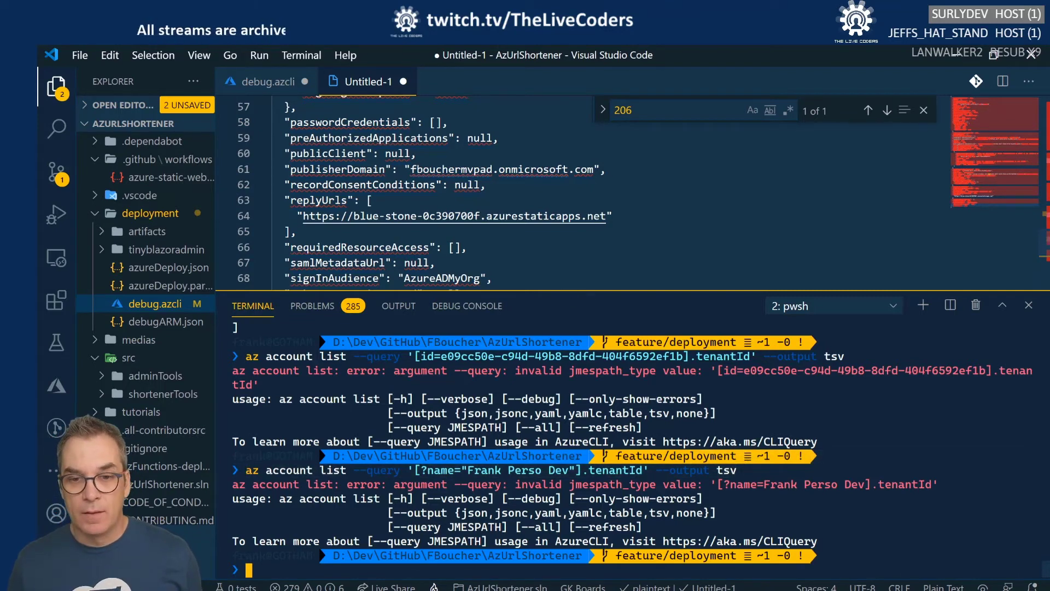
left_click_drag(545, 247, 545, 262)
scroll(544, 262, "down", 2)
left_click(313, 82)
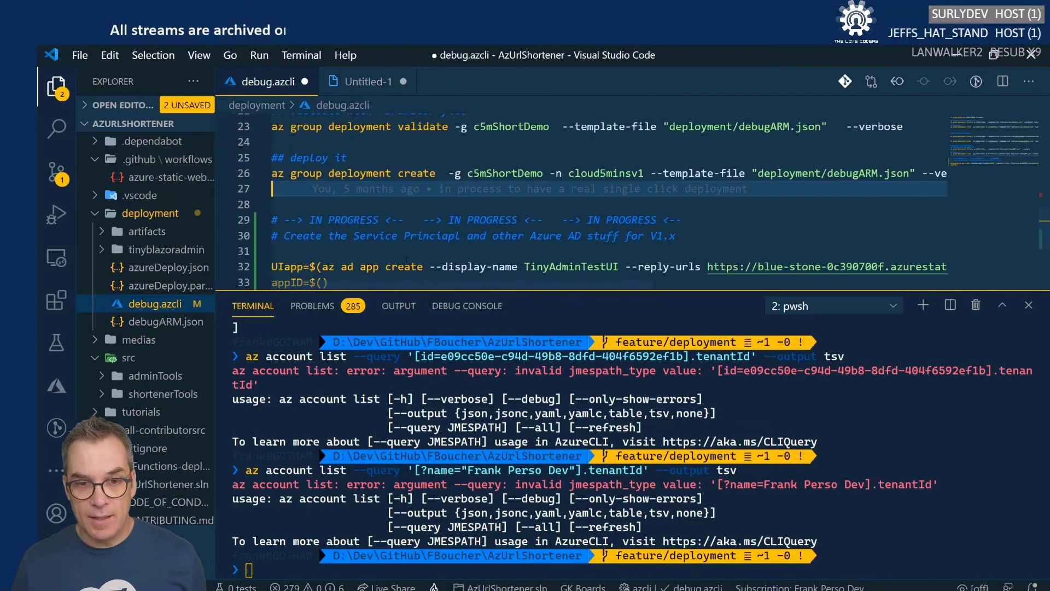
Paste the copied az account list command with a blank line around it above the UIapp line in debug.azcli.
scroll(444, 257, "down", 1)
left_click(354, 214)
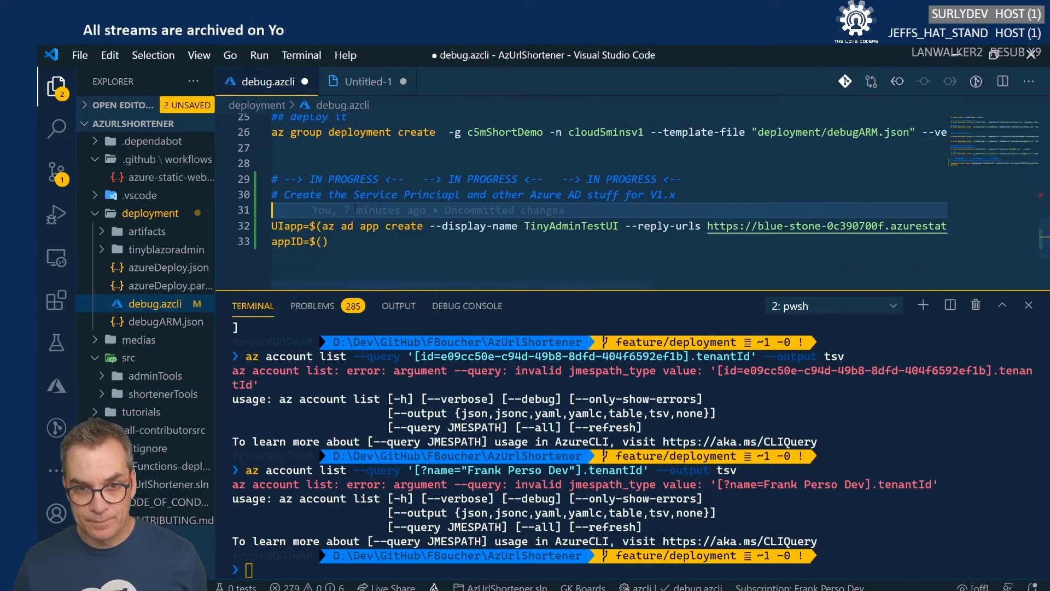
key("Return")
key("ctrl+v")
key("Return")
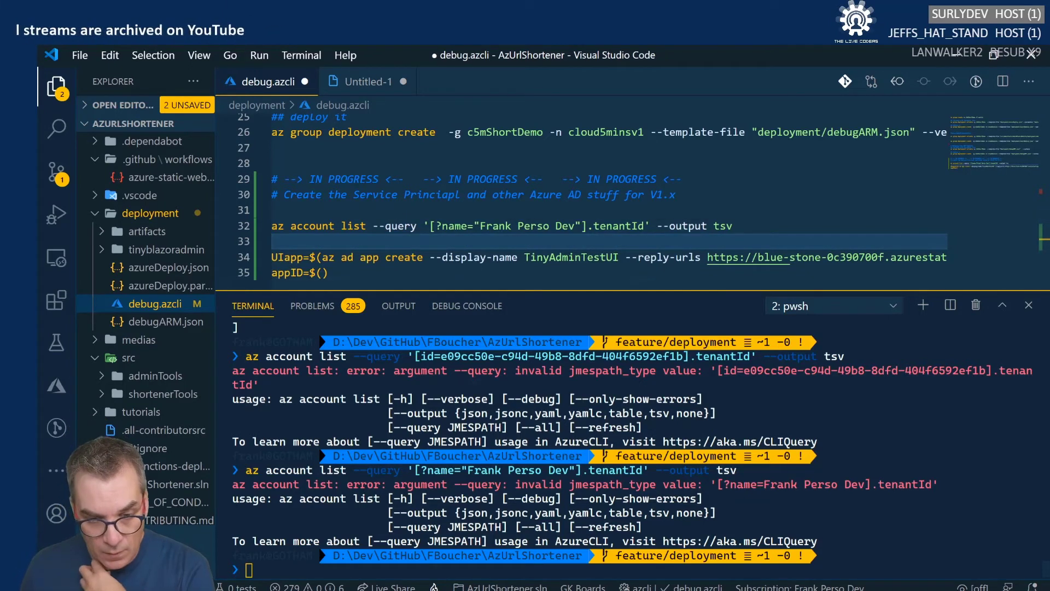
Switch to the Stack Overflow page in the browser and read the answer on filtering az account list by subscription.
key("alt+Tab")
scroll(494, 314, "down", 10)
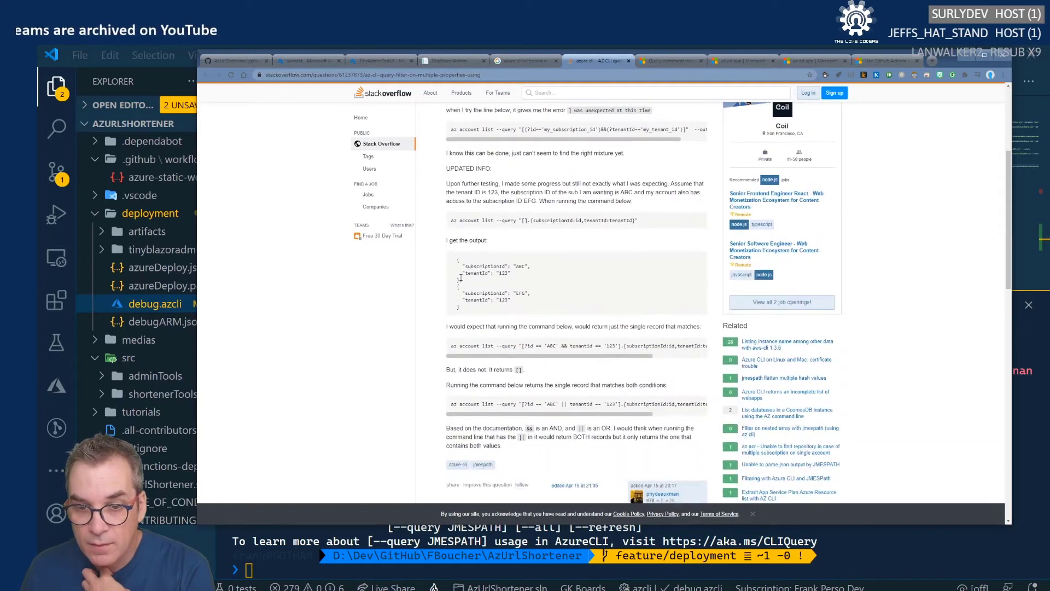
scroll(459, 279, "down", 2)
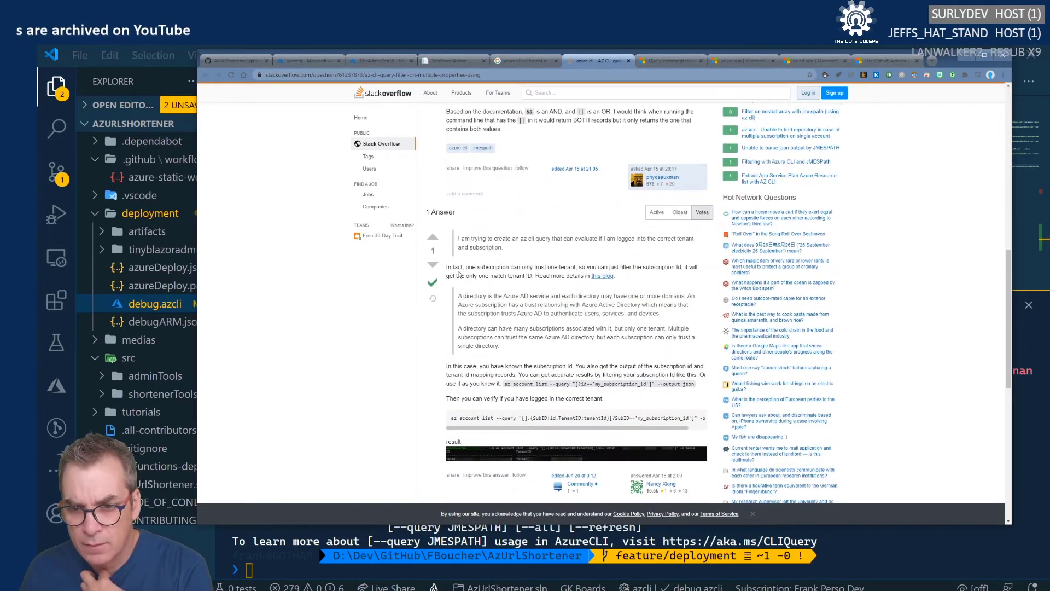
scroll(460, 275, "down", 1)
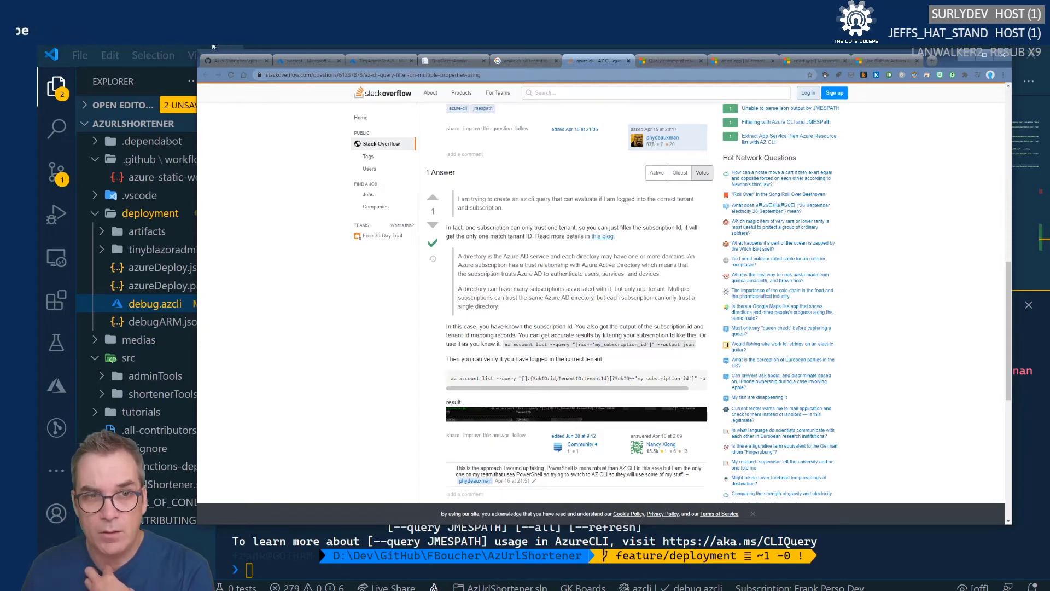
key("alt+Tab")
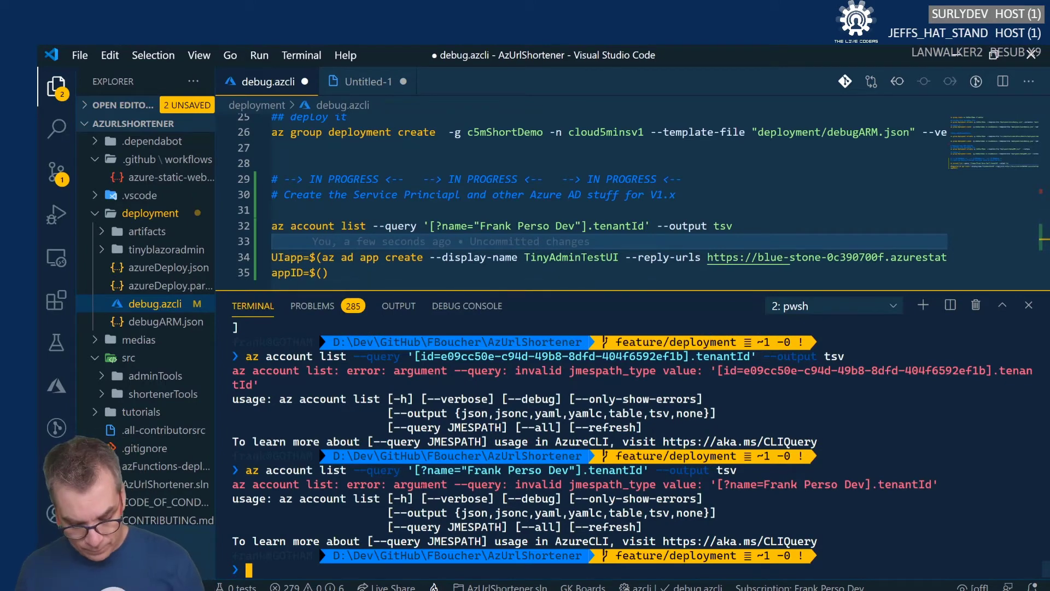
Clear the terminal and change the name comparison in the az account list query to ==.
type("clear")
key("Return")
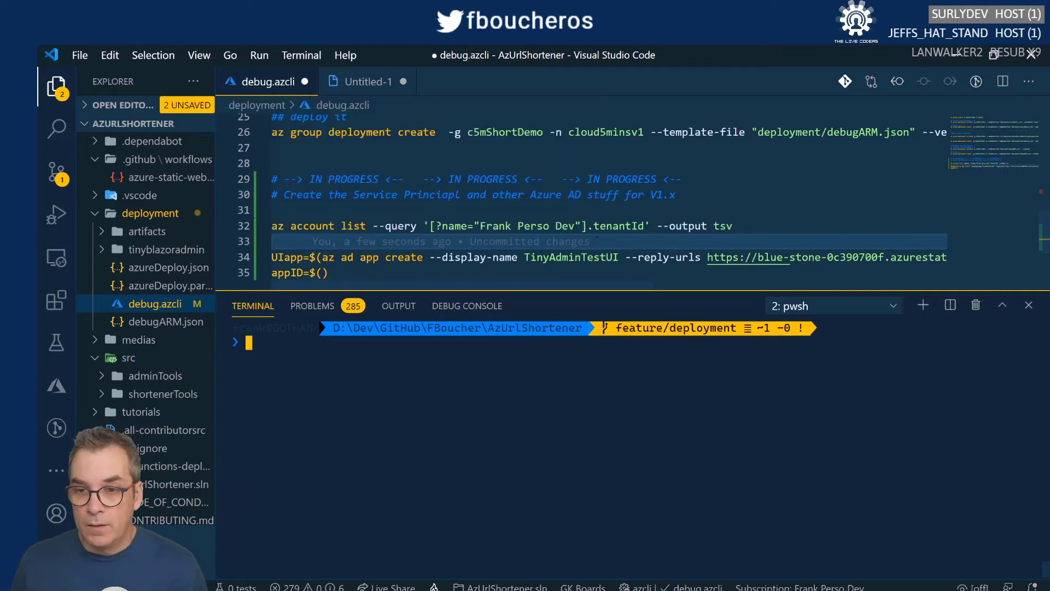
left_click(473, 225)
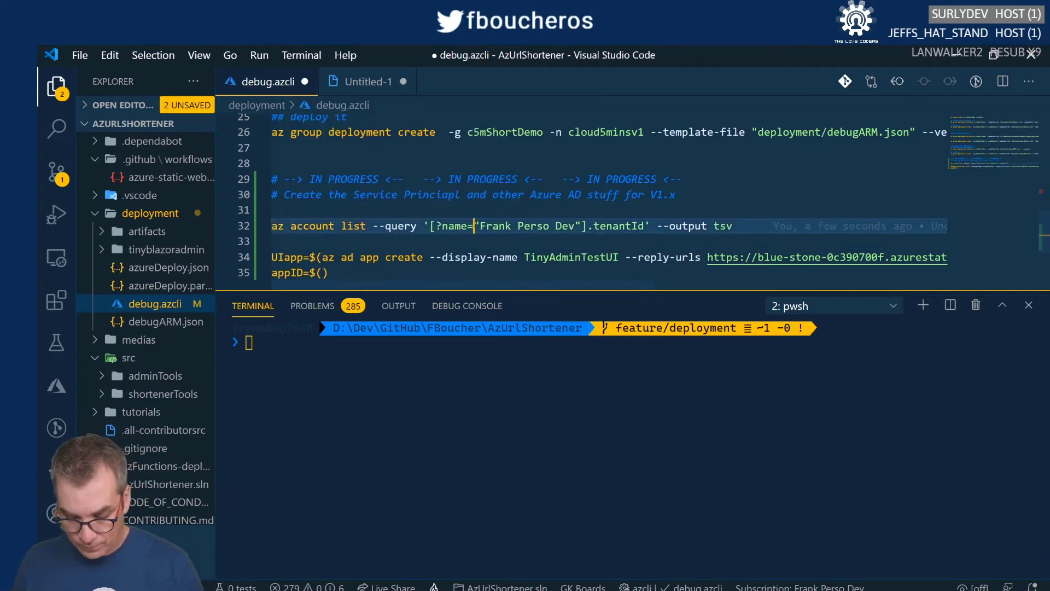
type("=")
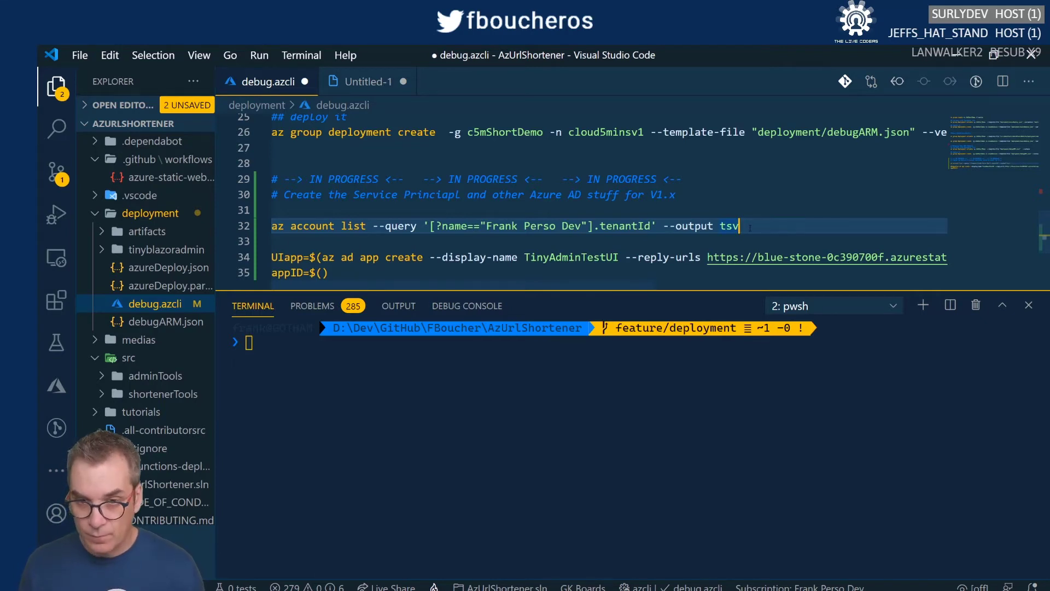
Run the az account list line from debug.azcli and discard the untitled output document without saving.
key("ctrl+apostrophe")
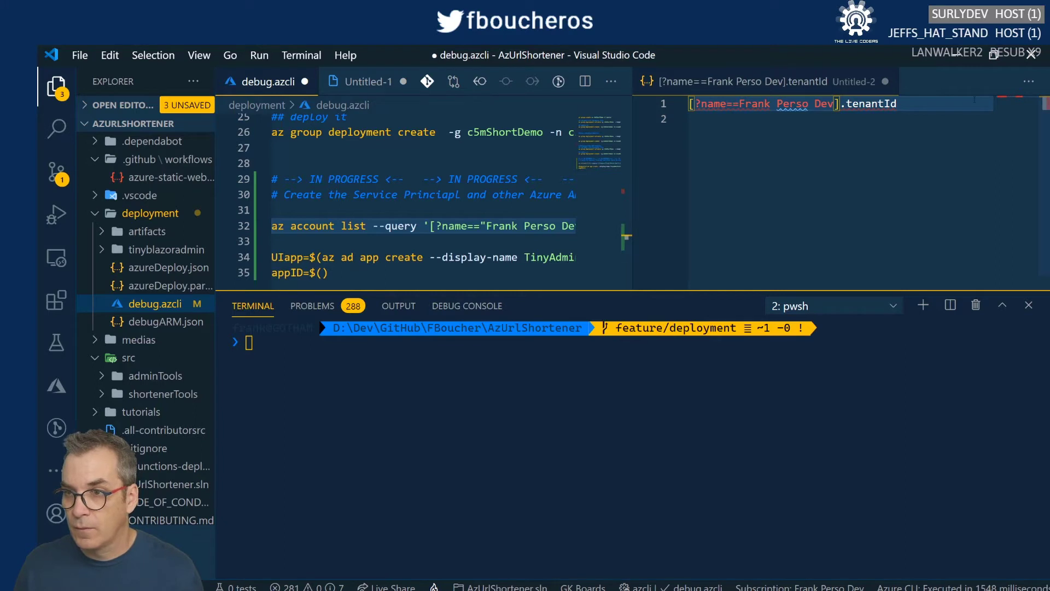
left_click(885, 81)
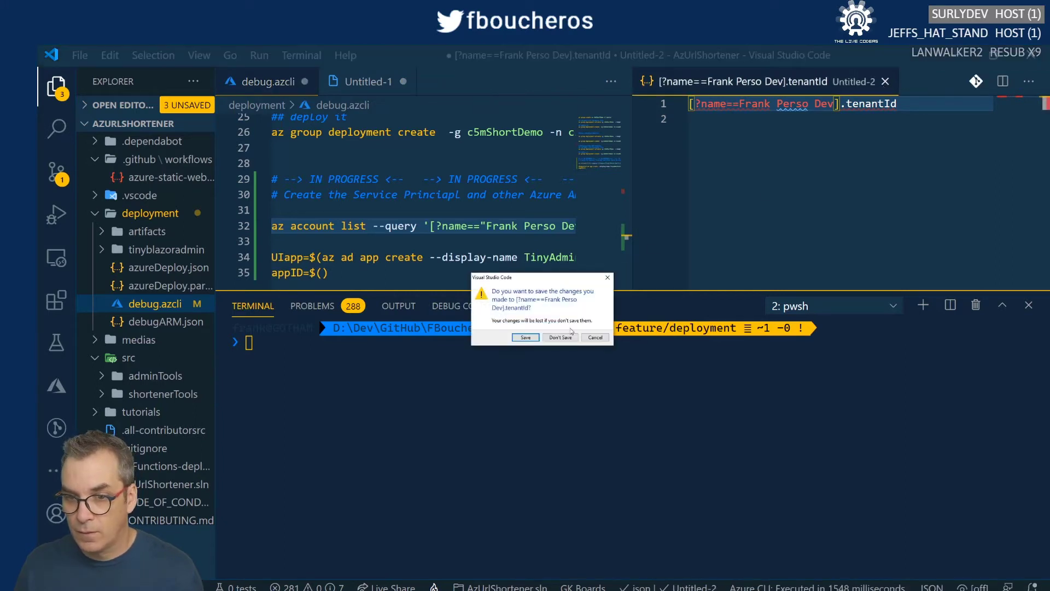
left_click(571, 337)
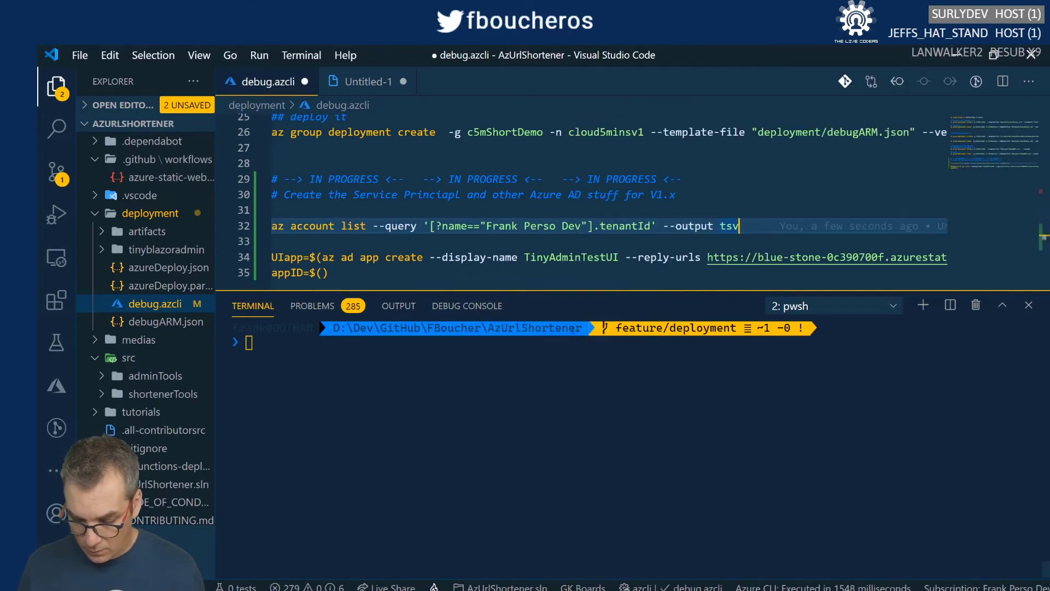
key("ctrl+shift+Return")
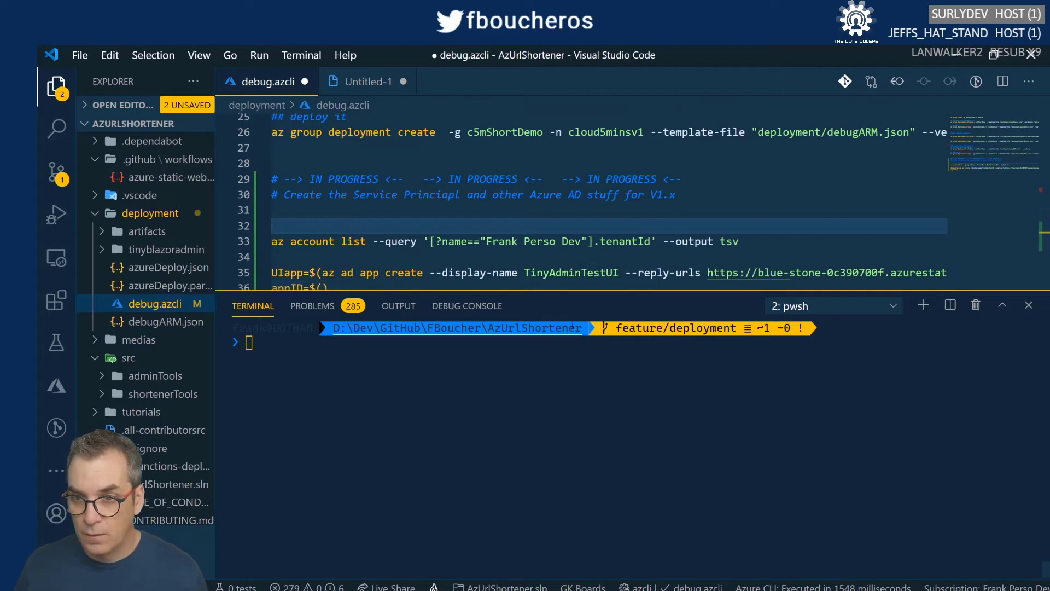
left_click(751, 241)
key("ctrl+shift+Return")
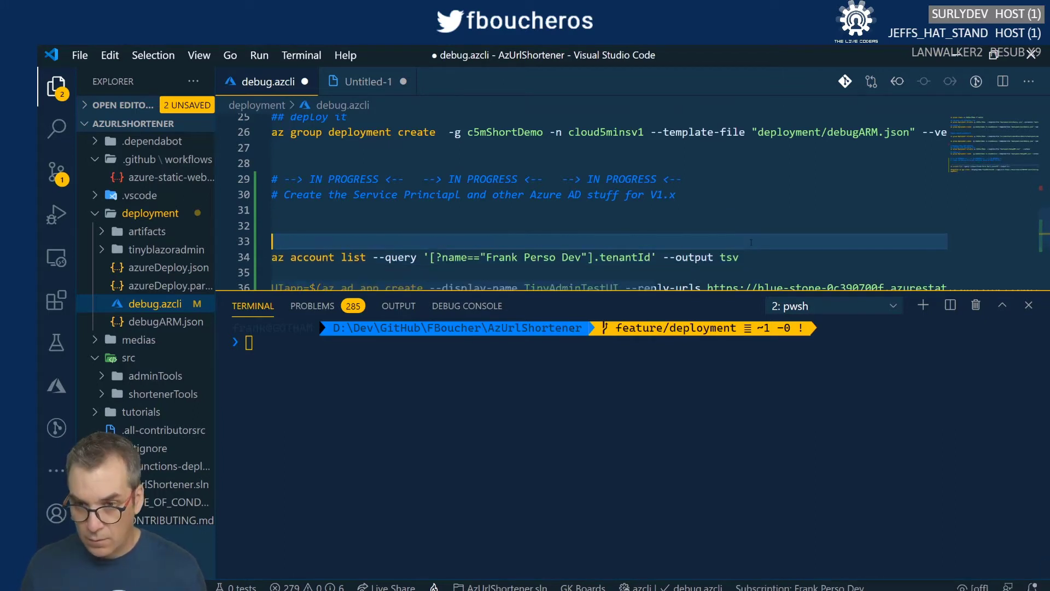
key("BackSpace")
key("BackSpace")
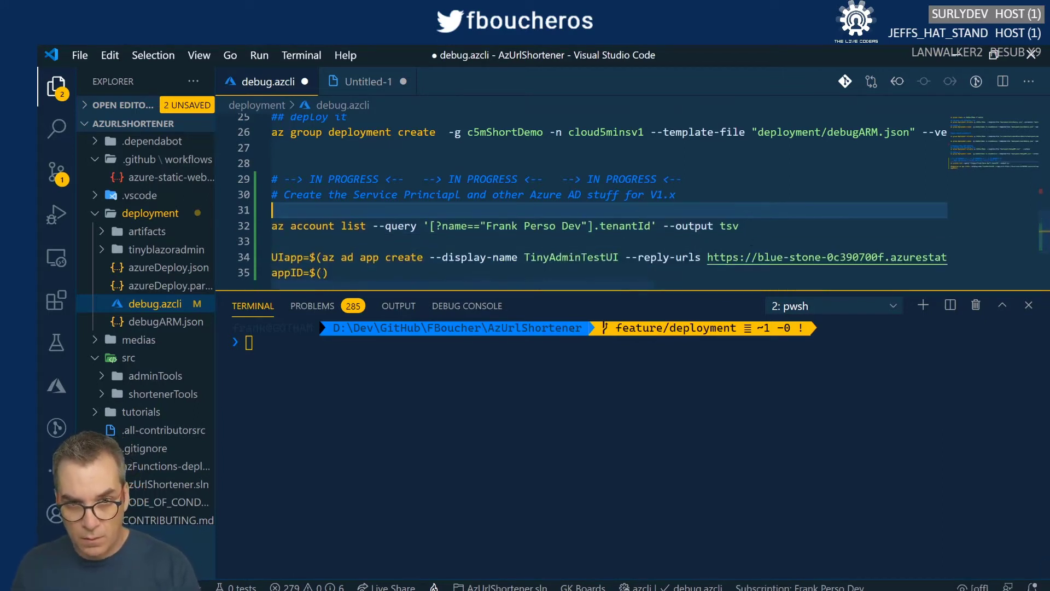
Check the run options for the az account list line, run it again and discard the untitled output document.
left_click(757, 227)
right_click(757, 226)
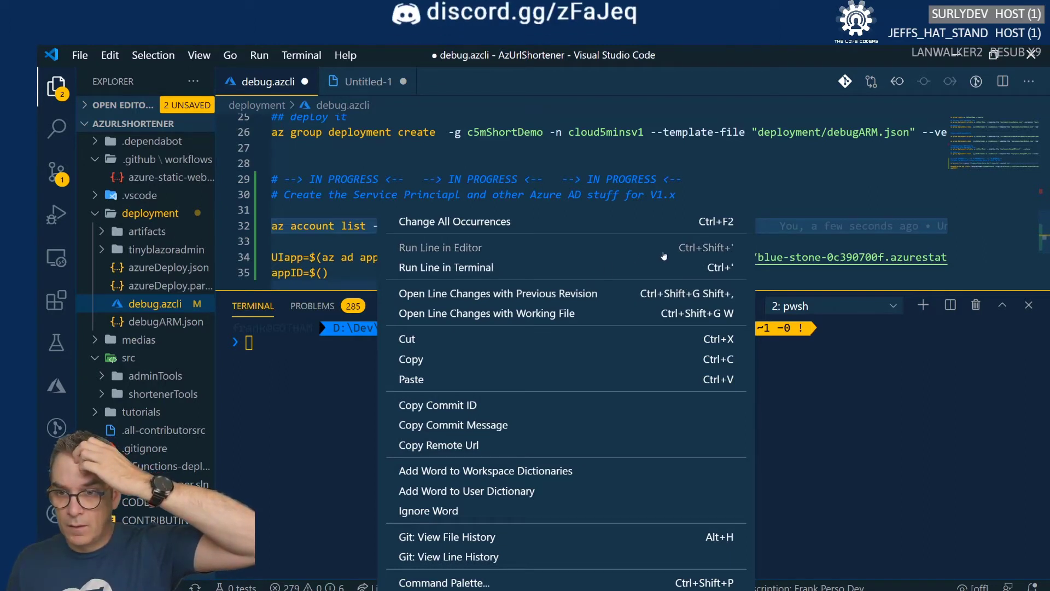
key("Escape")
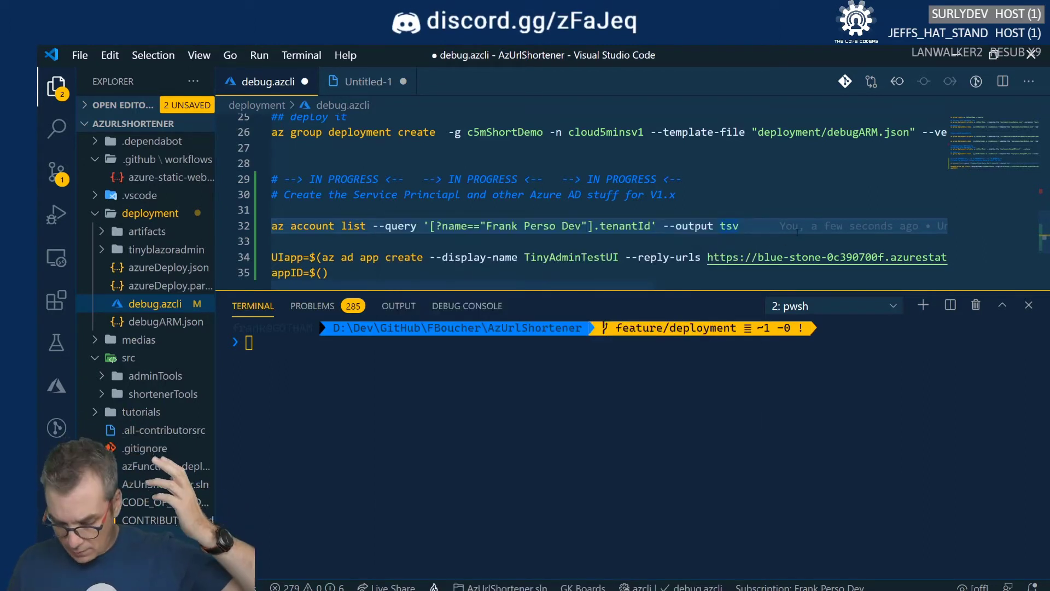
key("ctrl+'")
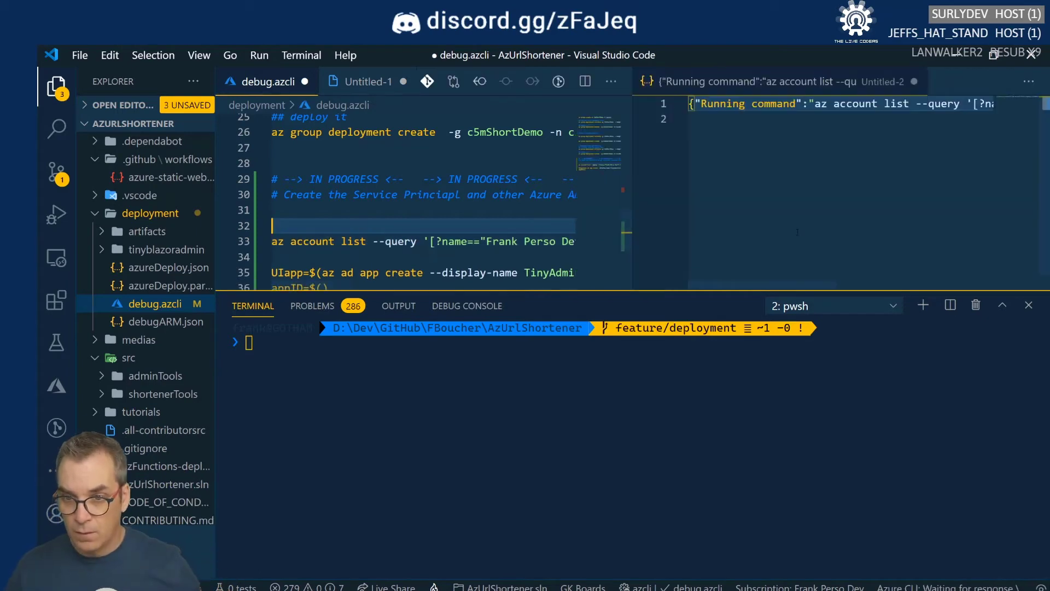
left_click(885, 81)
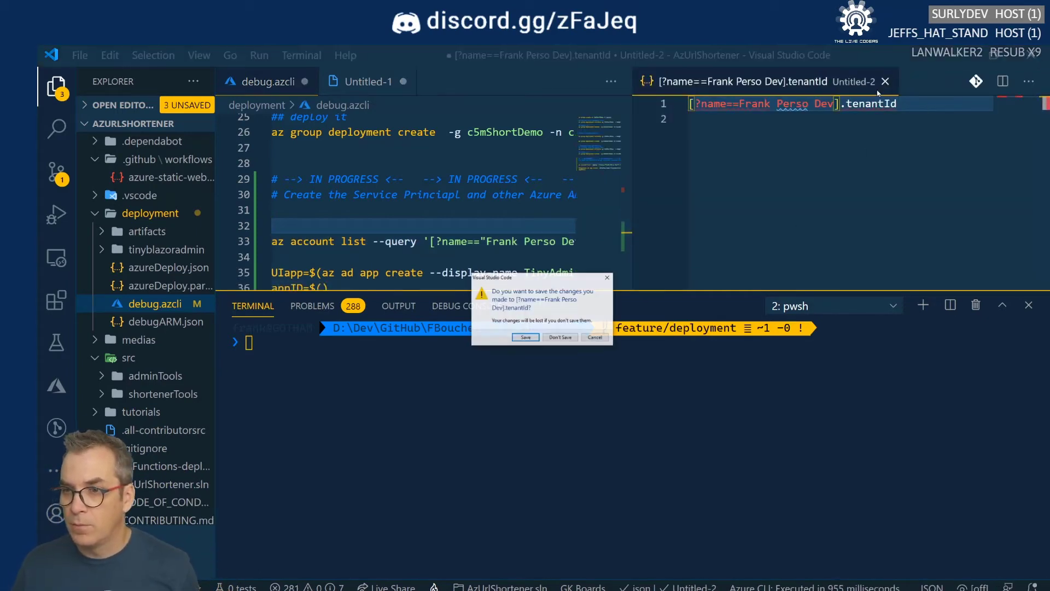
left_click(564, 338)
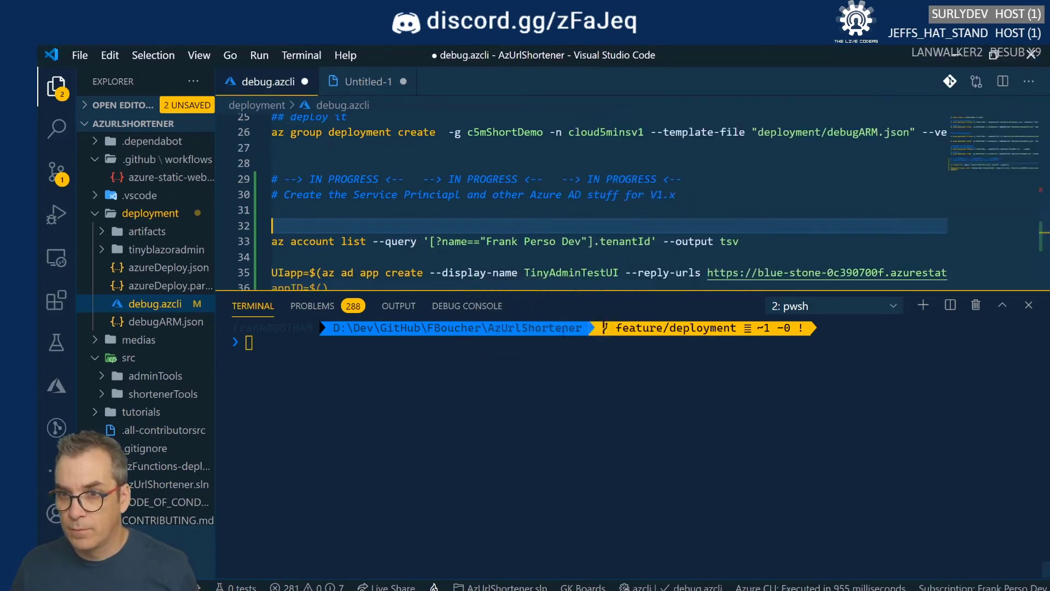
Run the az account list line from debug.azcli in the terminal.
left_click(755, 248)
right_click(755, 248)
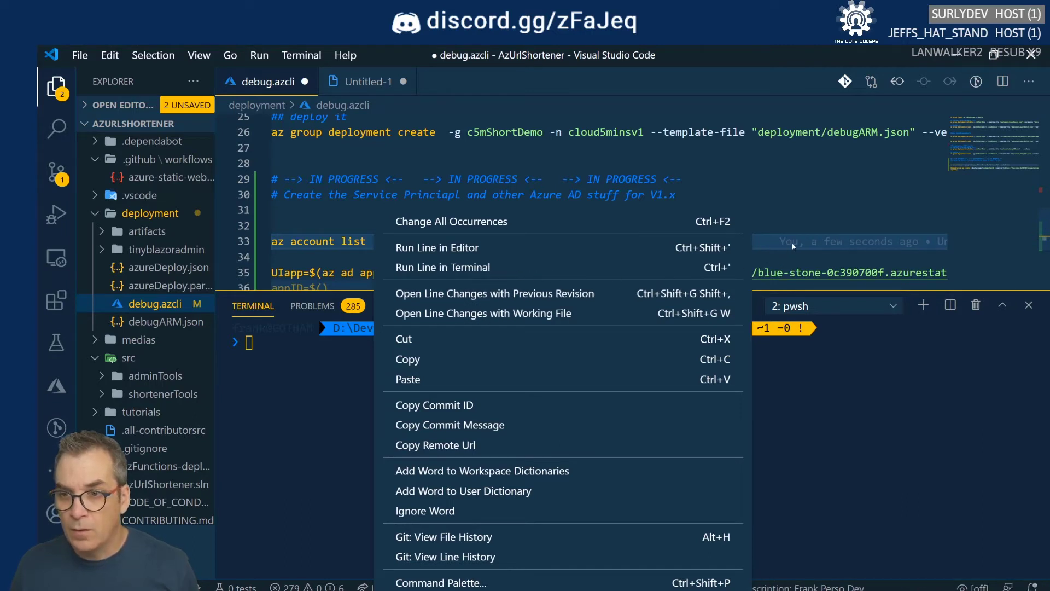
key("Escape")
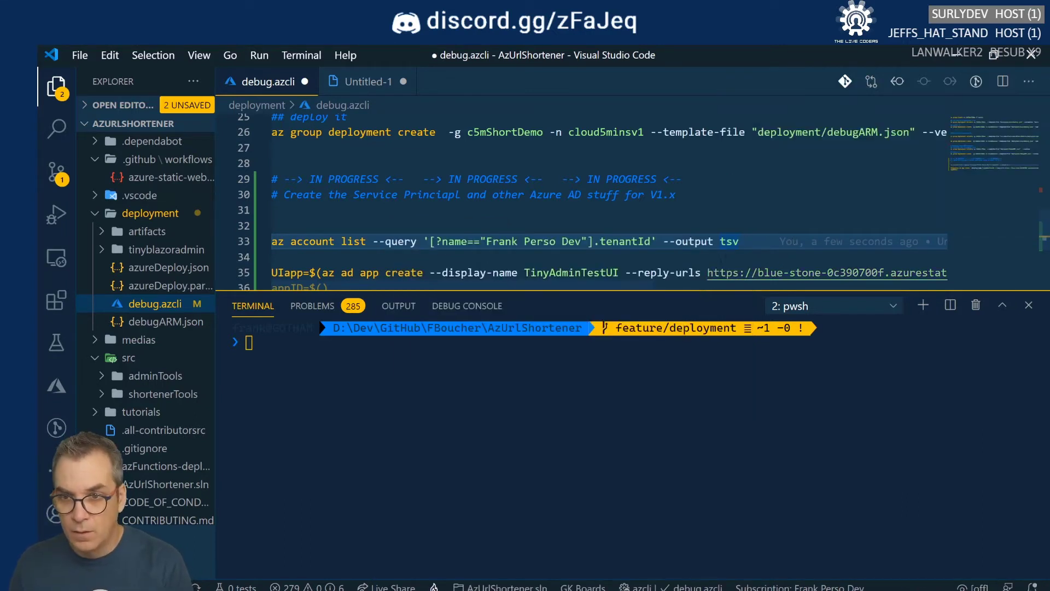
key("ctrl+apostrophe")
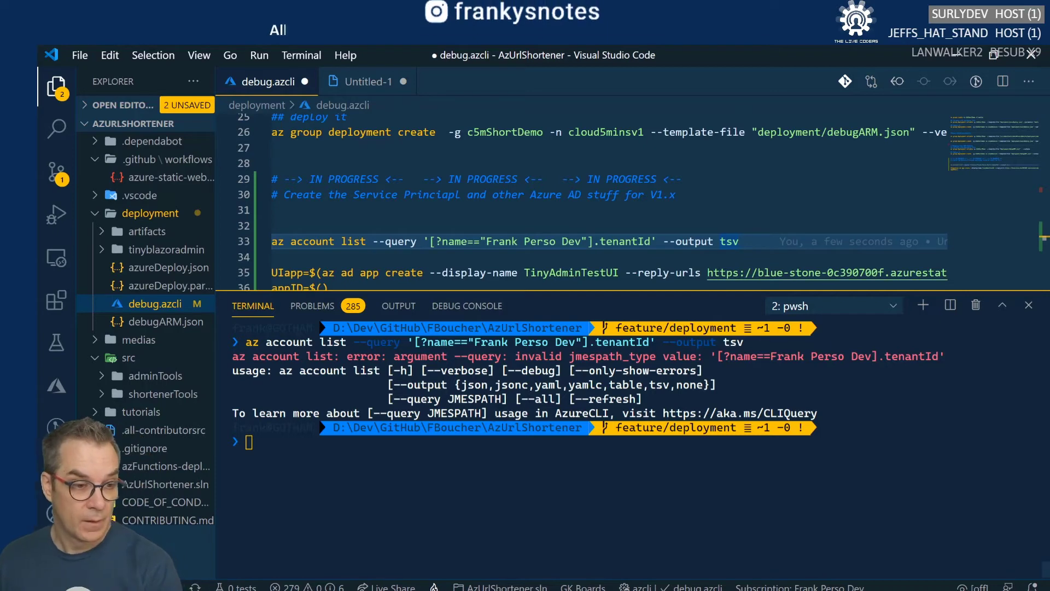
Examine the quotes and brackets in the az account list --query examples of the Stack Overflow answer, and return to Visual Studio Code.
key("alt+Tab")
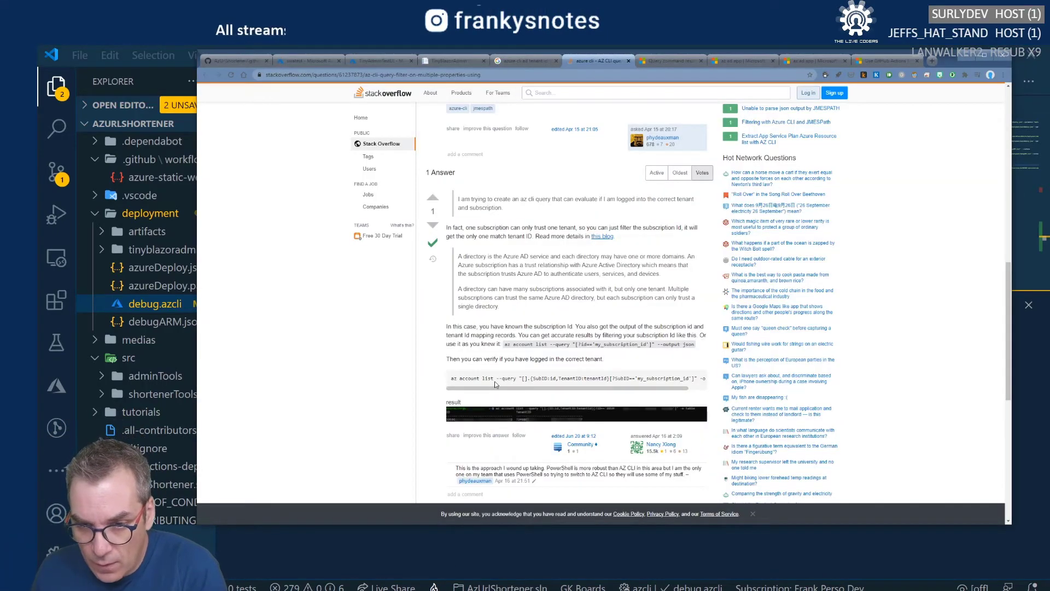
left_click_drag(519, 378, 527, 378)
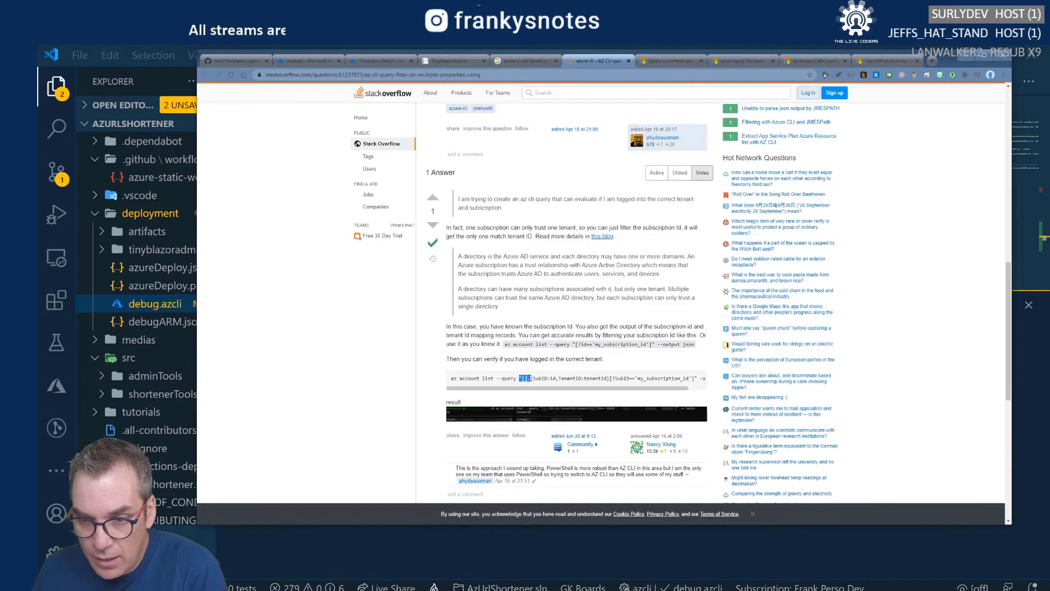
left_click_drag(607, 388, 675, 379)
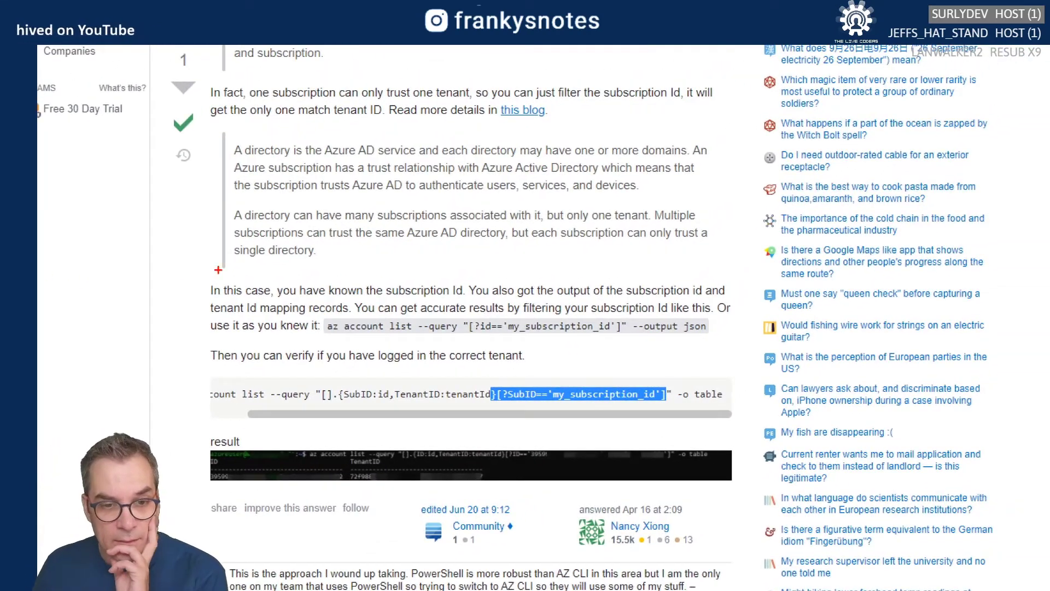
left_click_drag(325, 335, 720, 338)
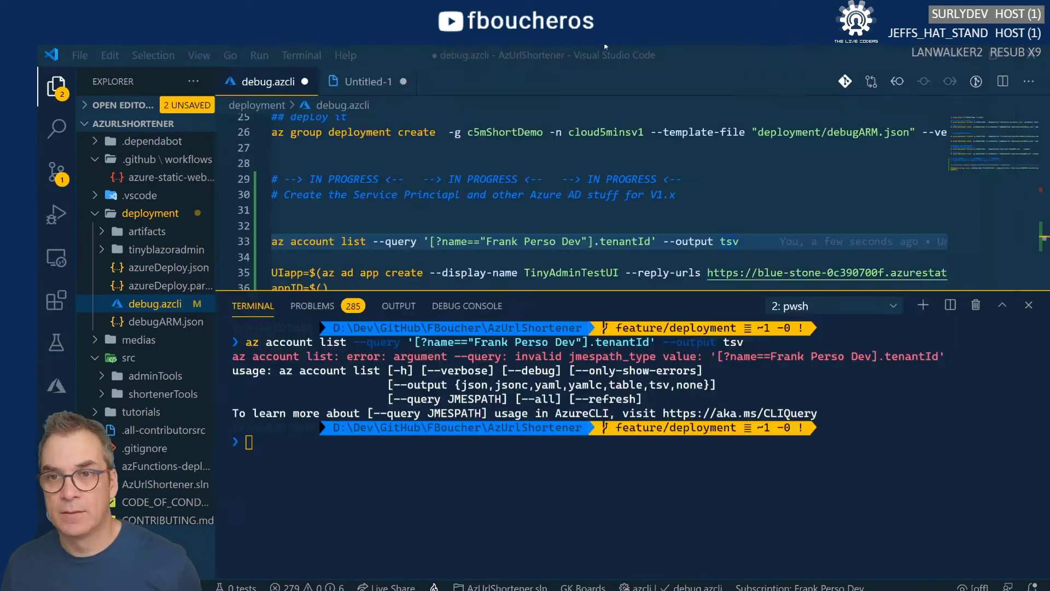
key("alt+Tab")
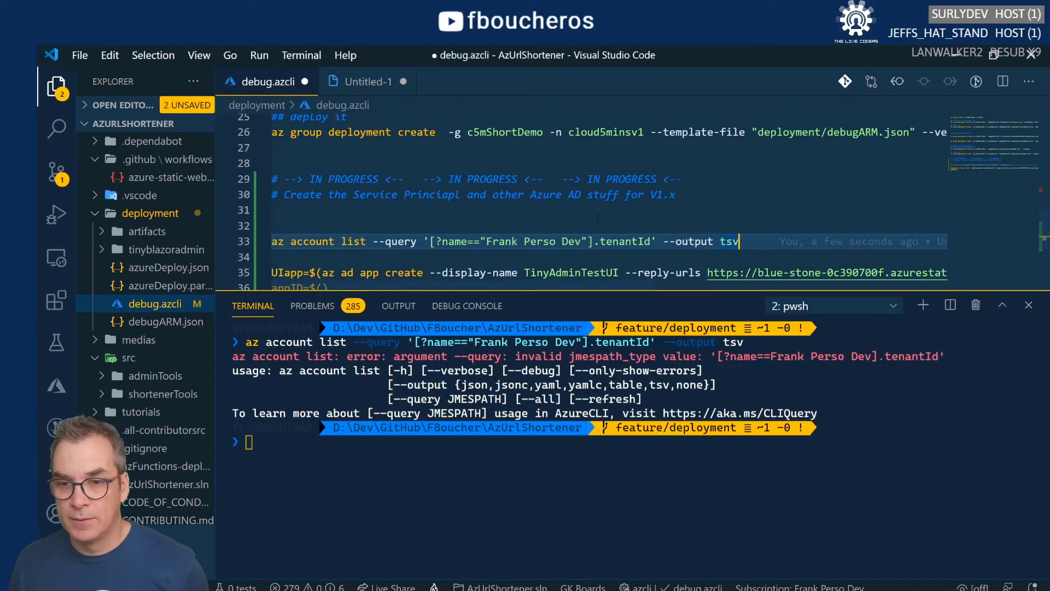
Enclose the --query expression in double quotes and the subscription name in single quotes, and compare it with the Stack Overflow example.
left_click(430, 242)
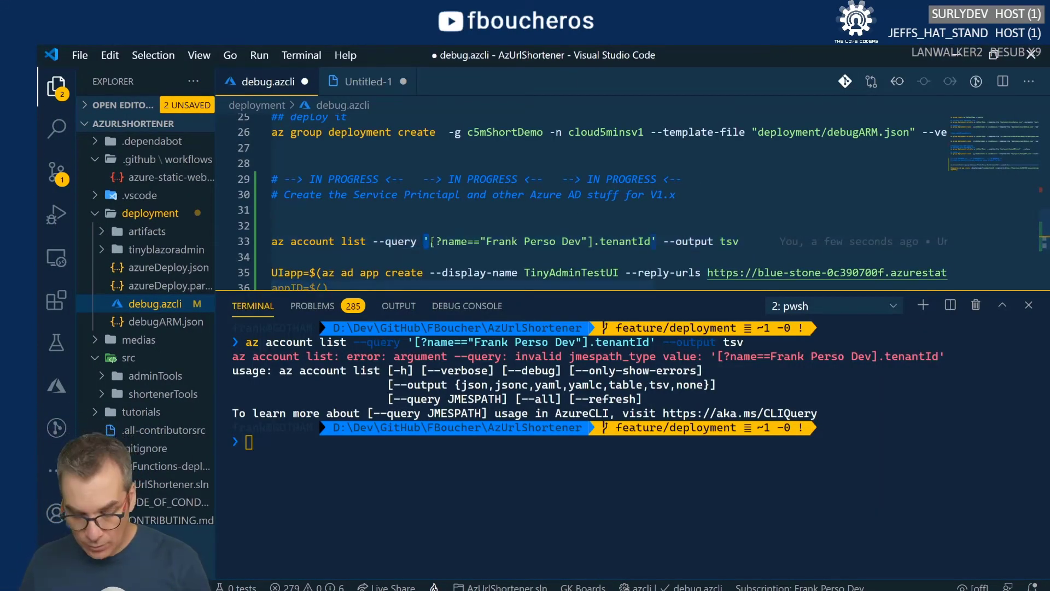
key("BackSpace")
type("\"")
left_click(655, 242)
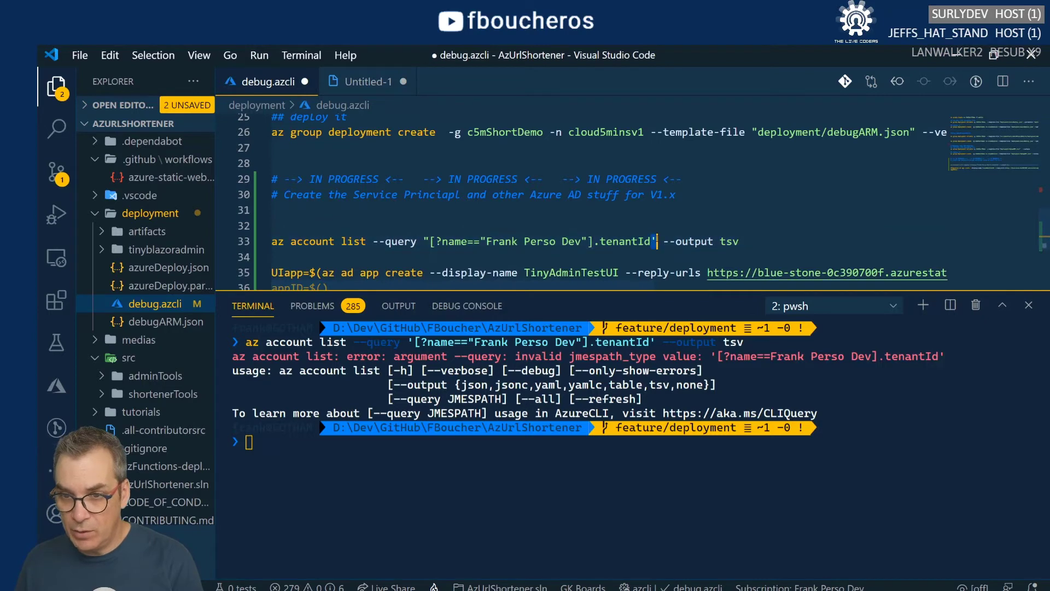
key("BackSpace")
type("\"")
key("shift+Right")
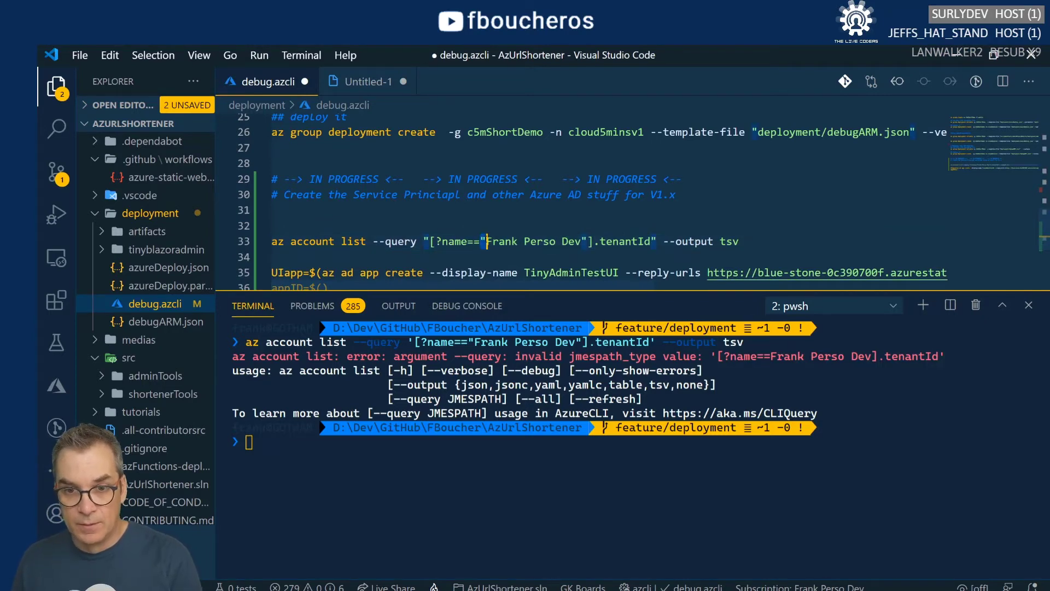
type("'")
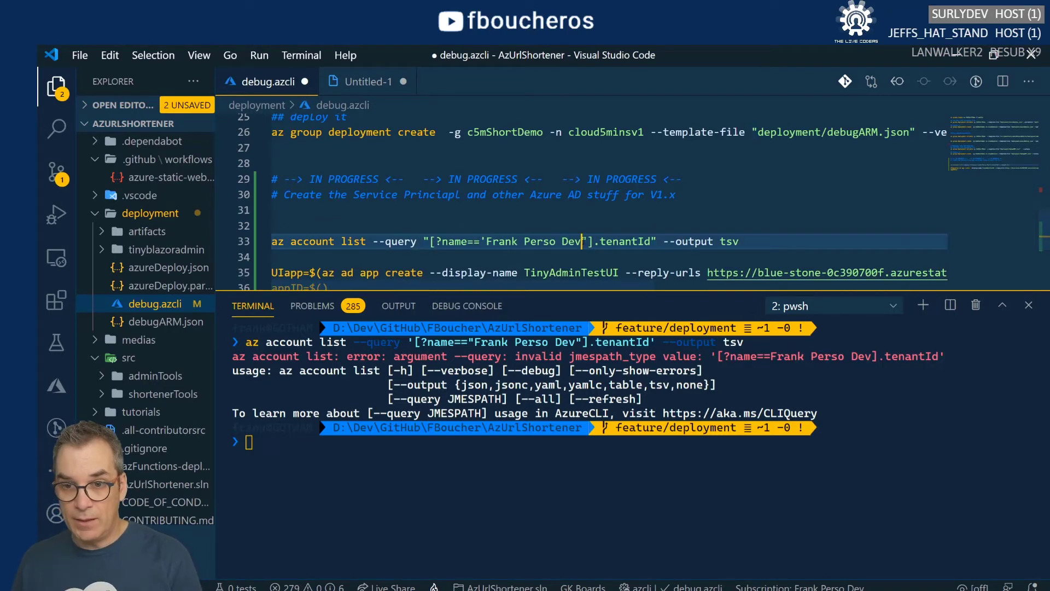
key("shift+Right")
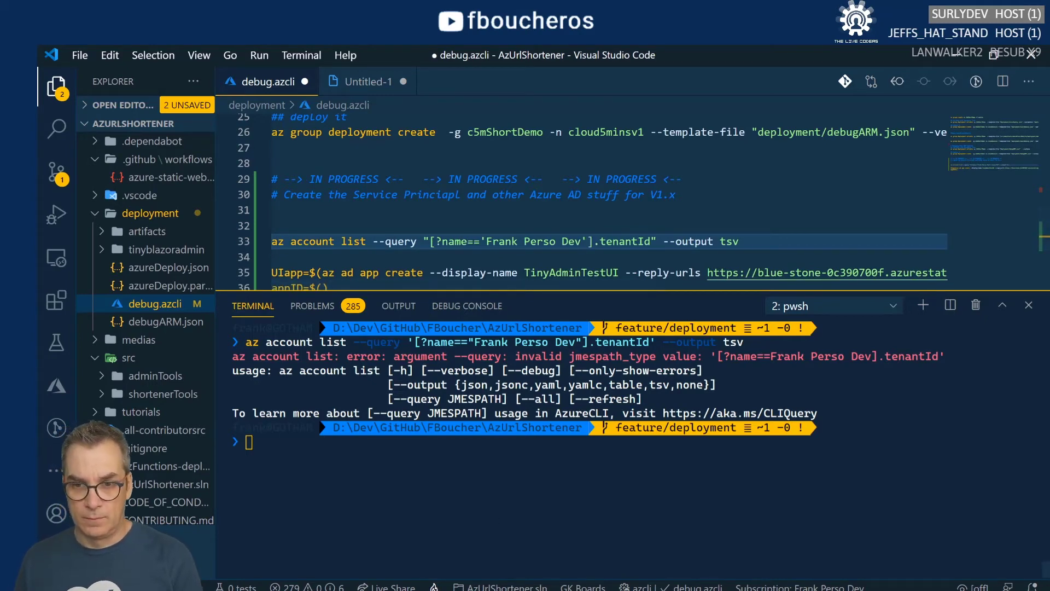
key("alt+Tab")
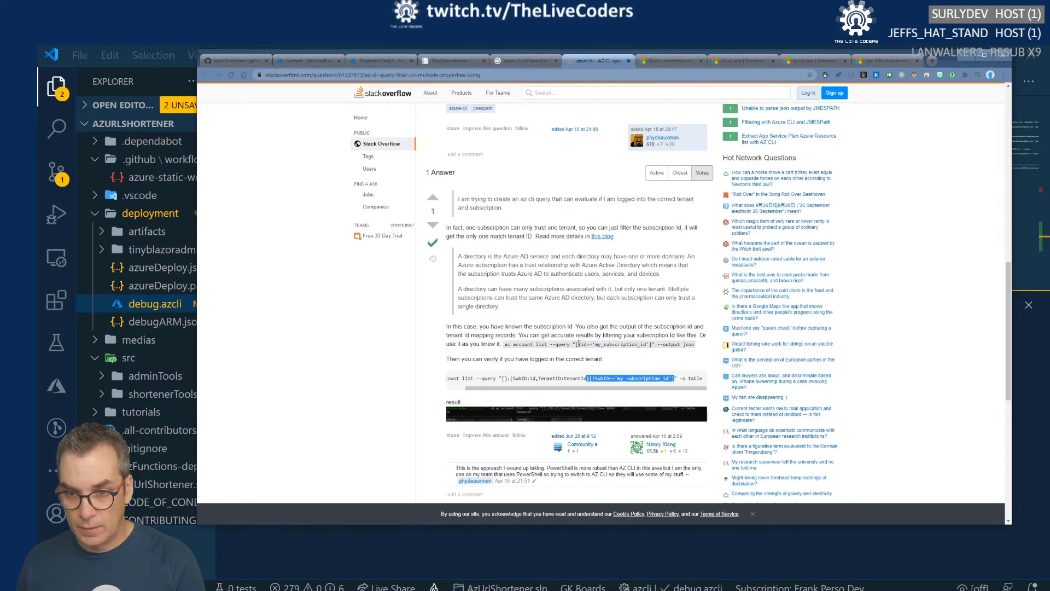
key("alt+Tab")
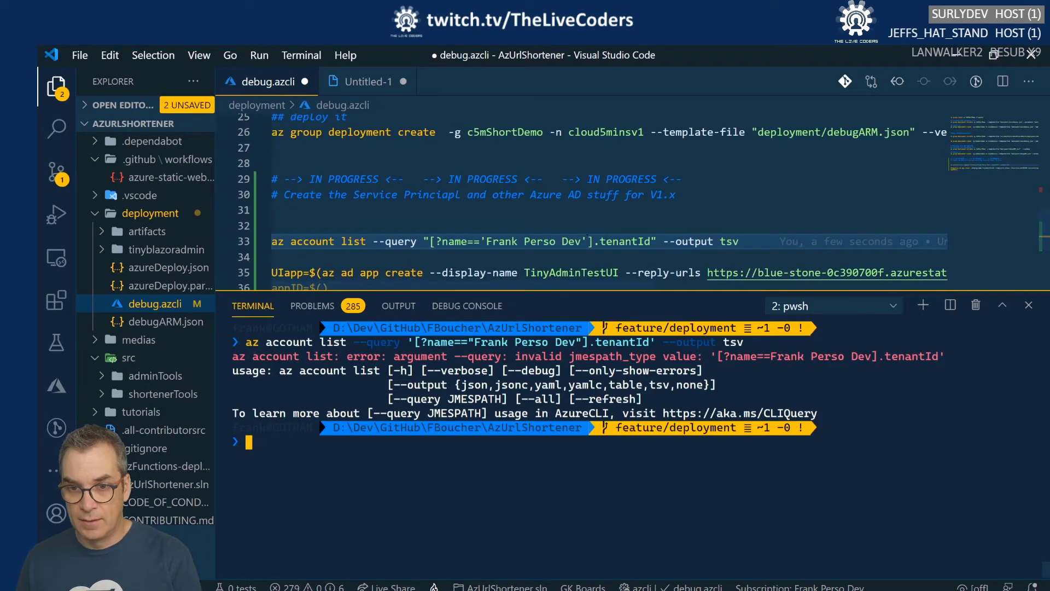
Filter the az account list query by id instead of name, using the default subscription's ID copied from the account table in the terminal.
double_click(449, 241)
type("id")
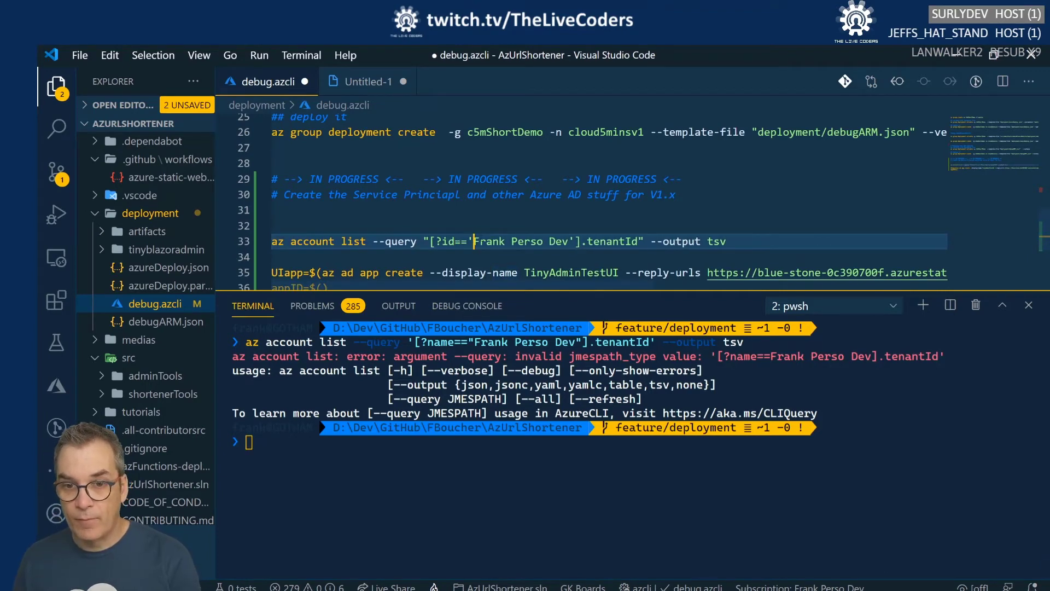
left_click_drag(474, 241, 569, 241)
key("BackSpace")
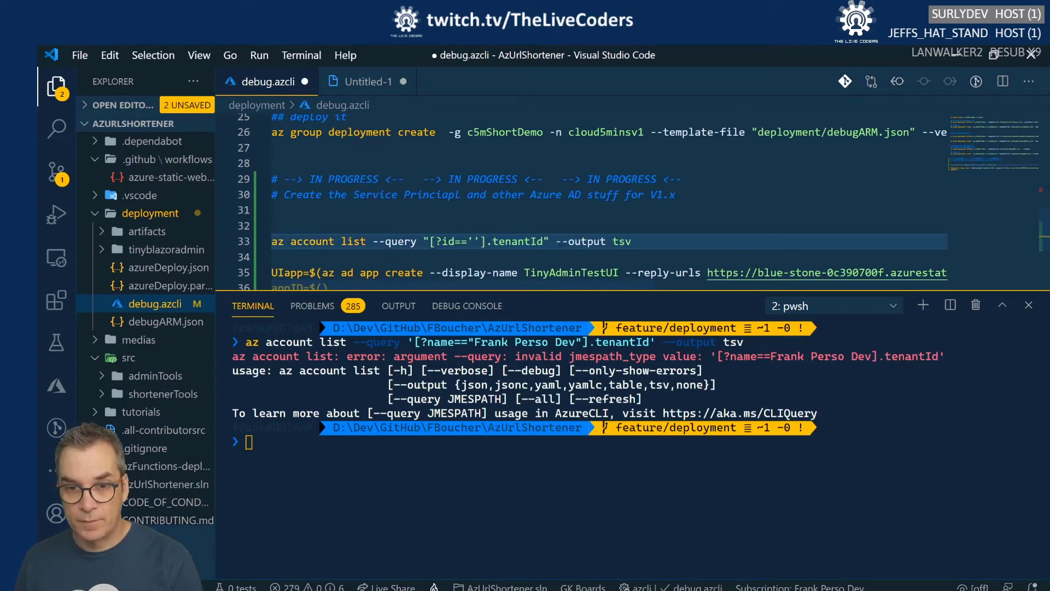
key("ctrl+apostrophe")
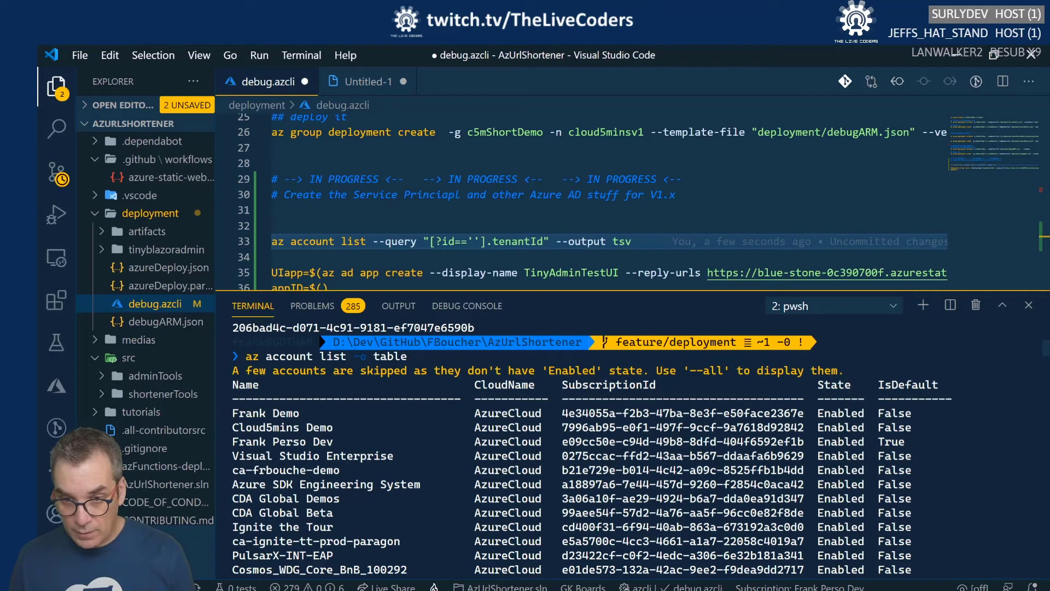
left_click_drag(562, 441, 804, 442)
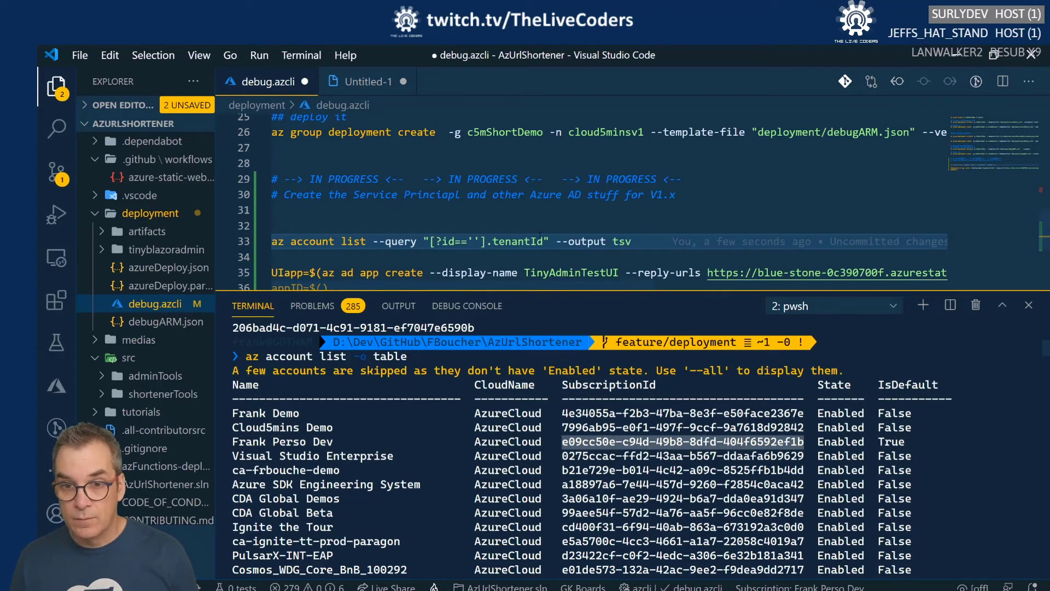
left_click(473, 241)
type("e09cc50e-c94d-49b8-8dfd-404f6592ef1b")
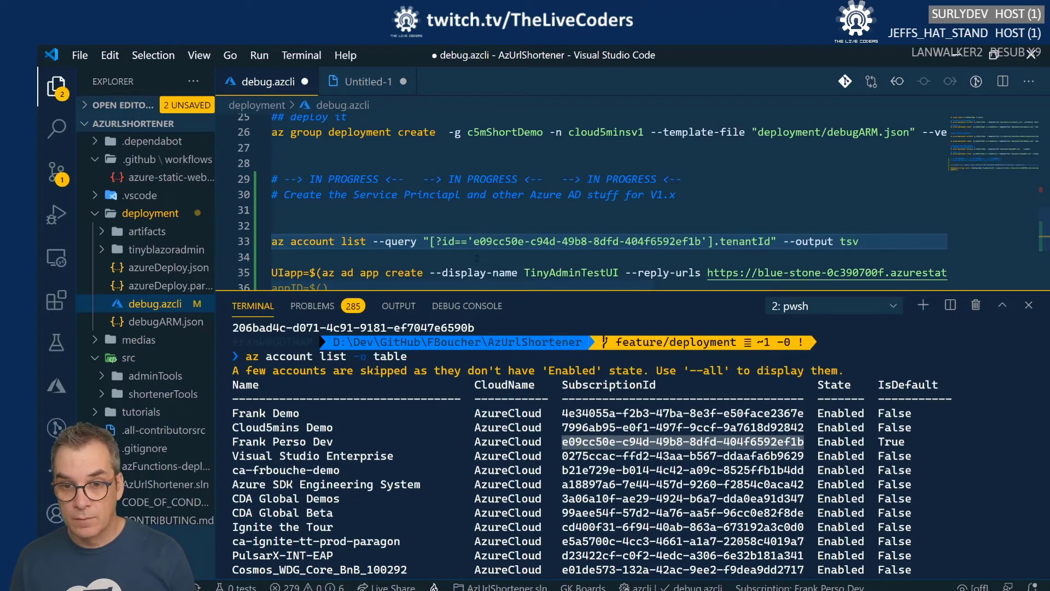
Check the az account list --query example in the Stack Overflow answer and return to Visual Studio Code.
key("alt+Tab")
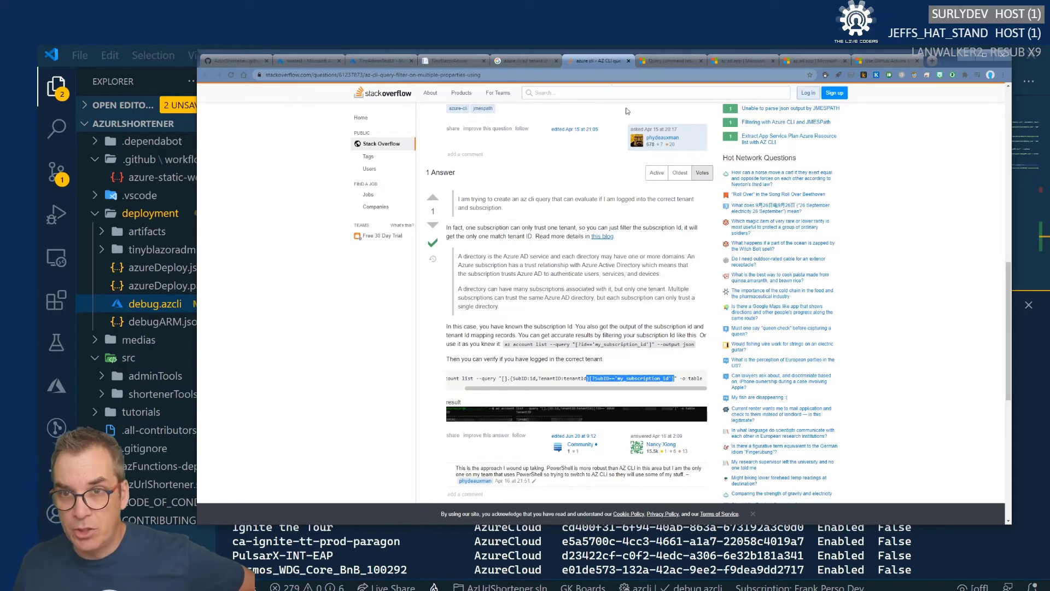
left_click(286, 47)
key("Escape")
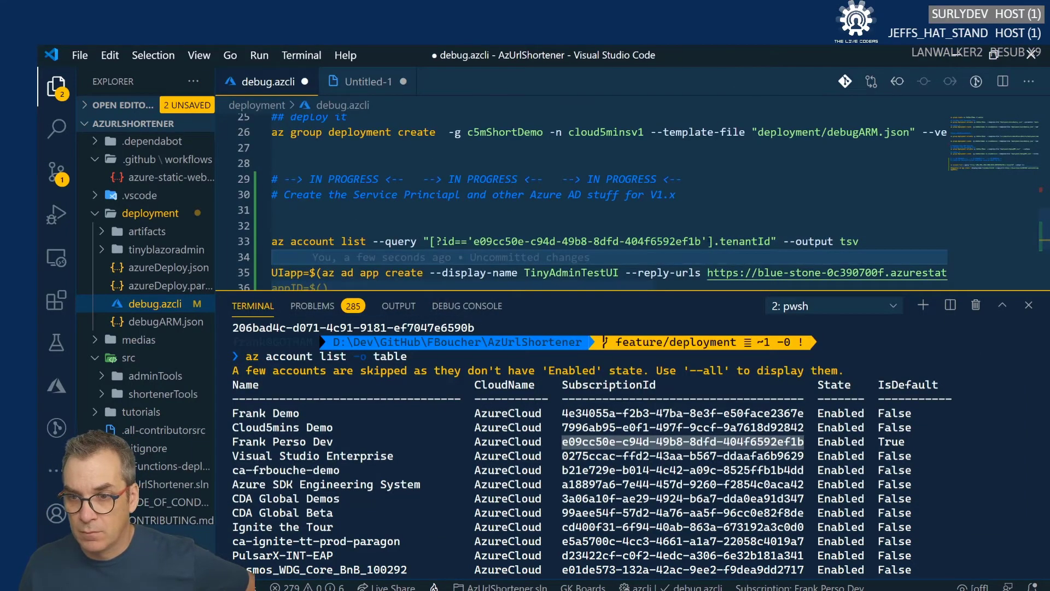
Remove .tenantId from the query, set the output format to json, and run the saved line in the terminal.
left_click_drag(714, 242, 772, 241)
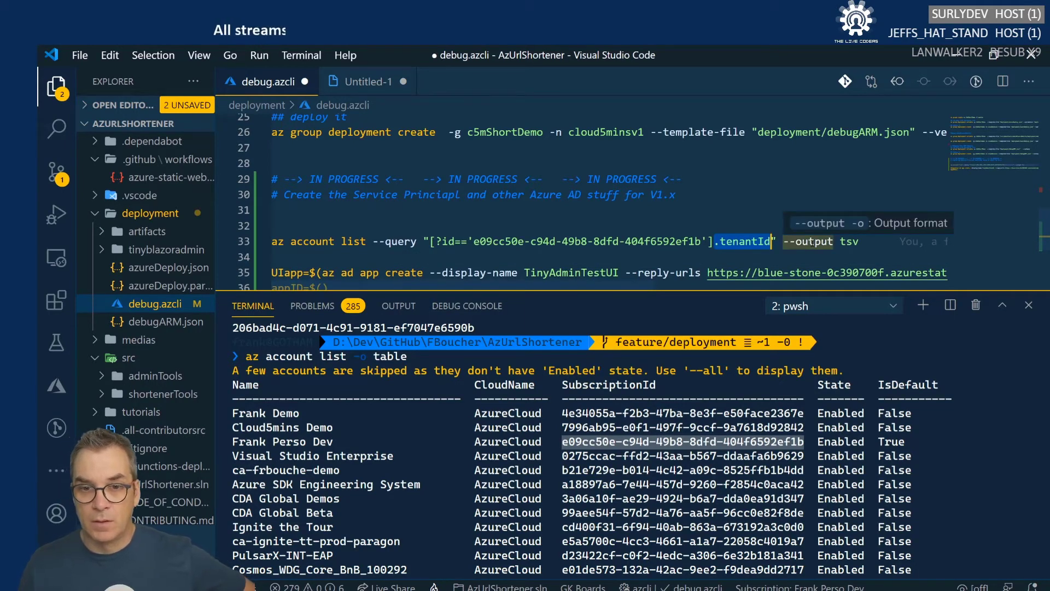
key("Delete")
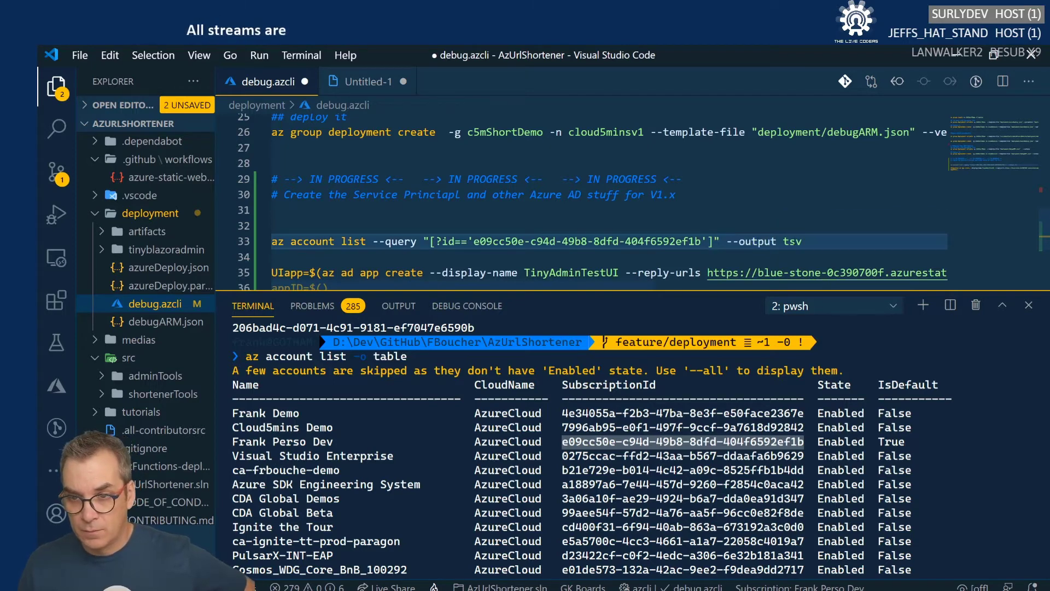
double_click(793, 241)
type("json")
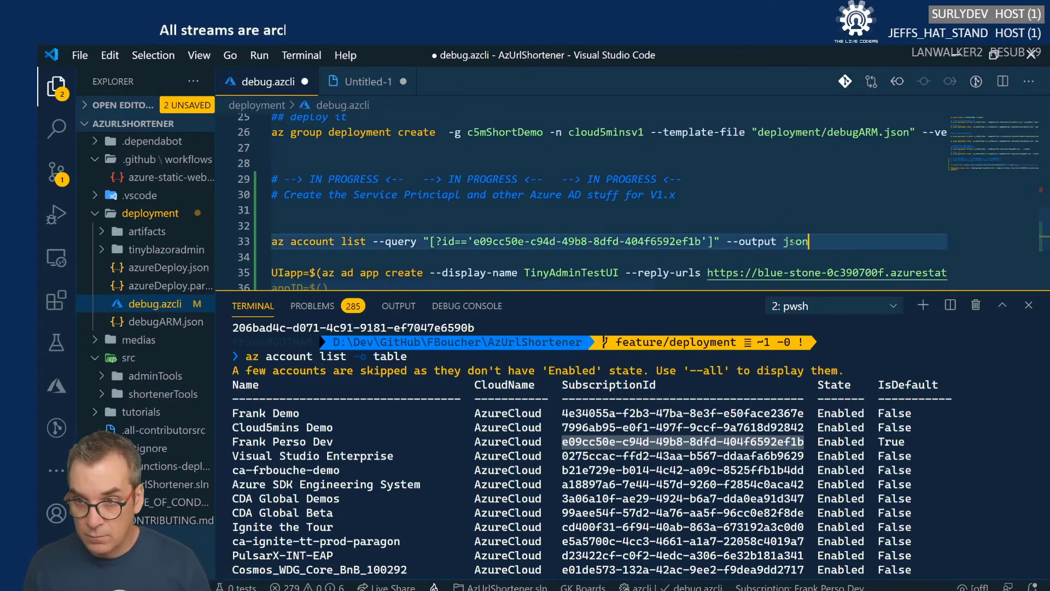
key("ctrl+s")
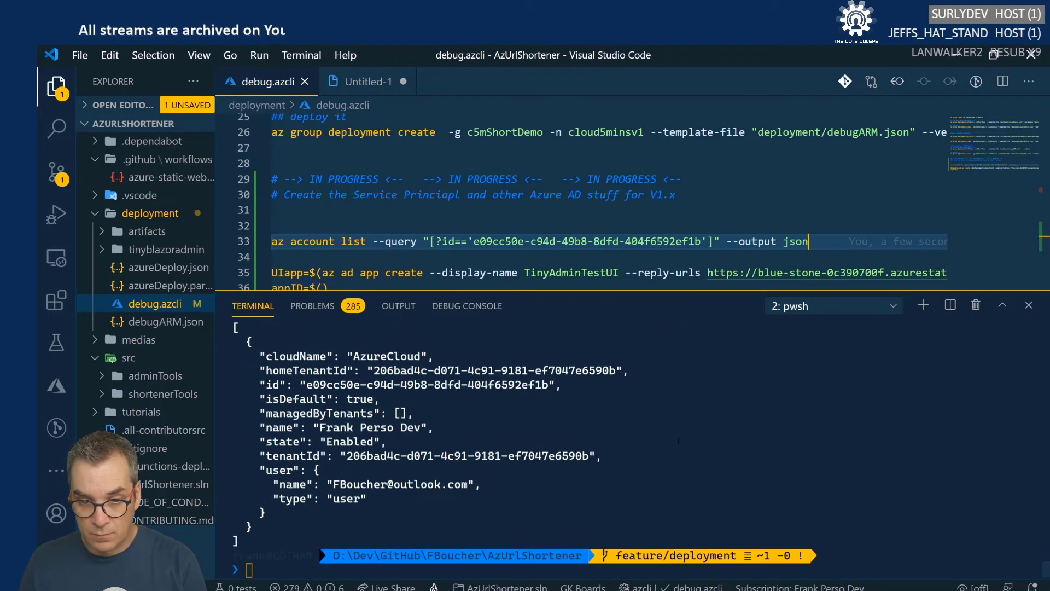
scroll(576, 440, "up", 2)
scroll(576, 439, "down", 2)
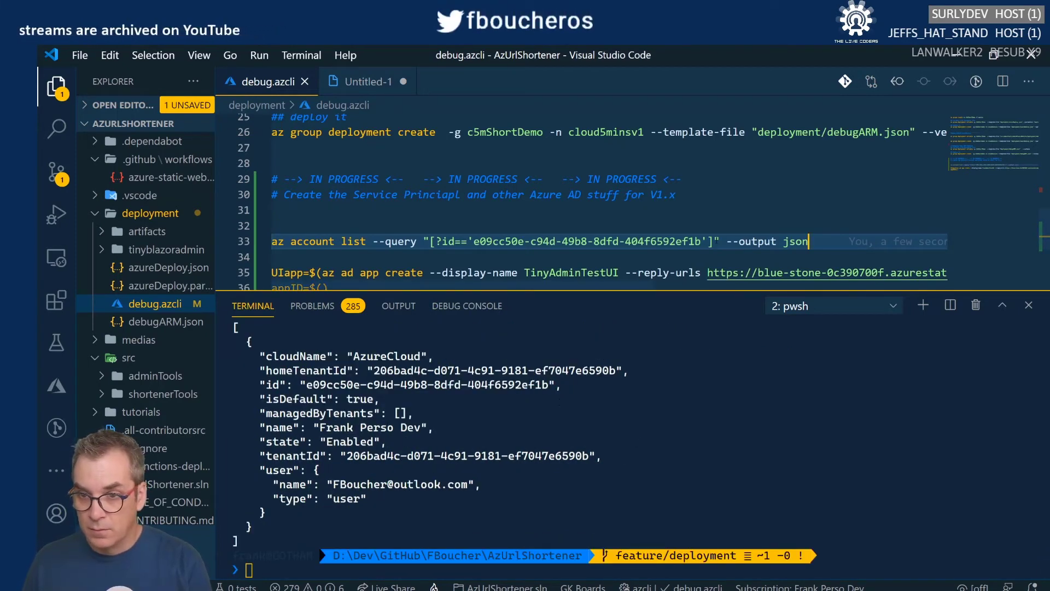
Append .tenantId after the id filter in the az account list query and save debug.azcli.
key("Left")
key("Left")
key("Left")
key("Left")
key("Left")
key("Left")
key("Left")
key("Left")
key("Left")
key("Left")
key("Left")
key("Left")
key("Left")
key("Left")
key("Left")
type(".")
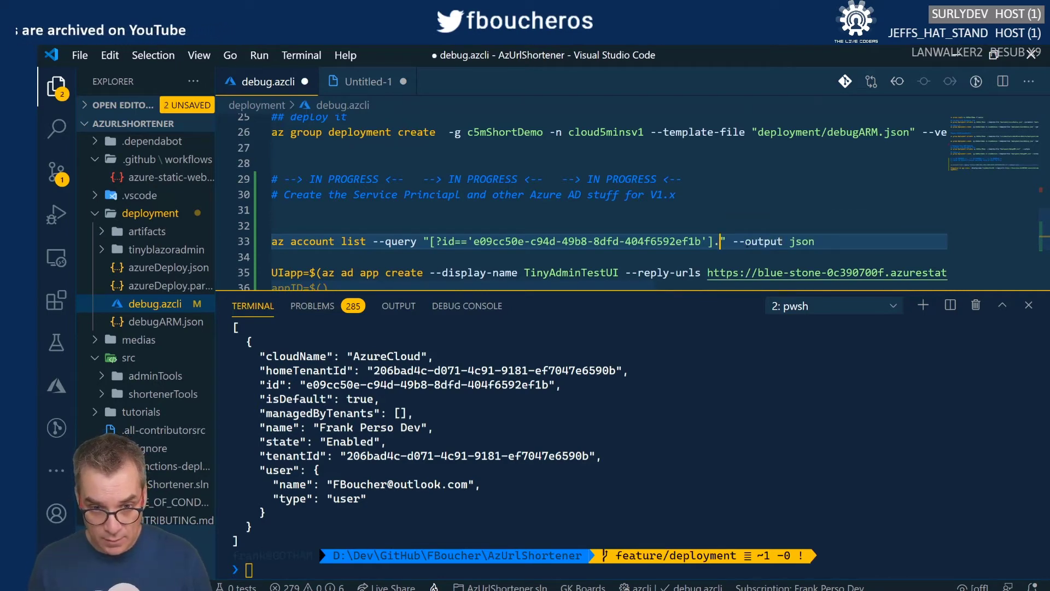
type("tenant")
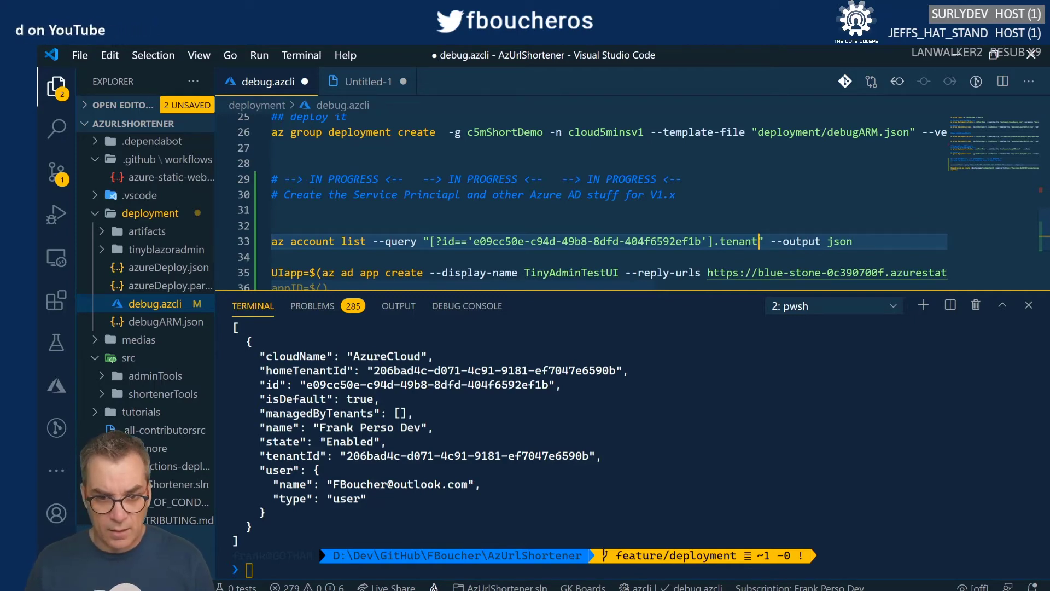
double_click(293, 456)
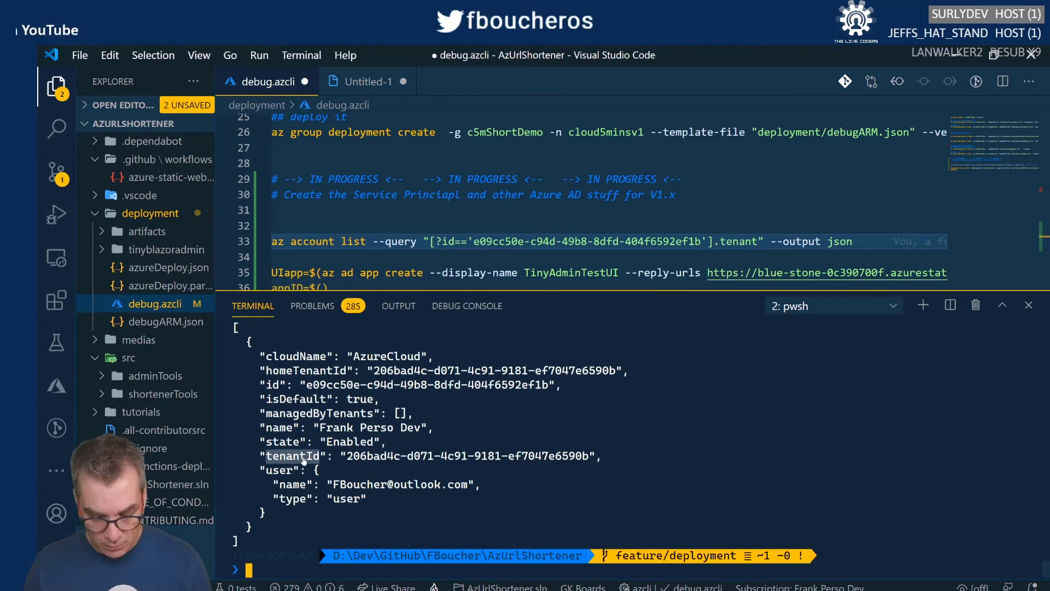
left_click(758, 241)
type("Id")
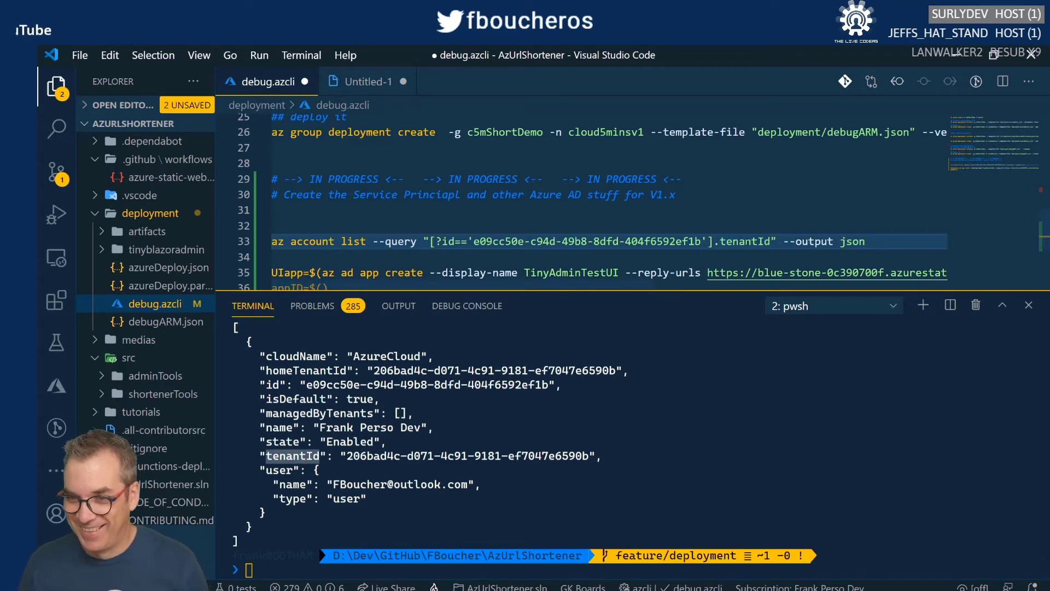
key("ctrl+s")
key("End")
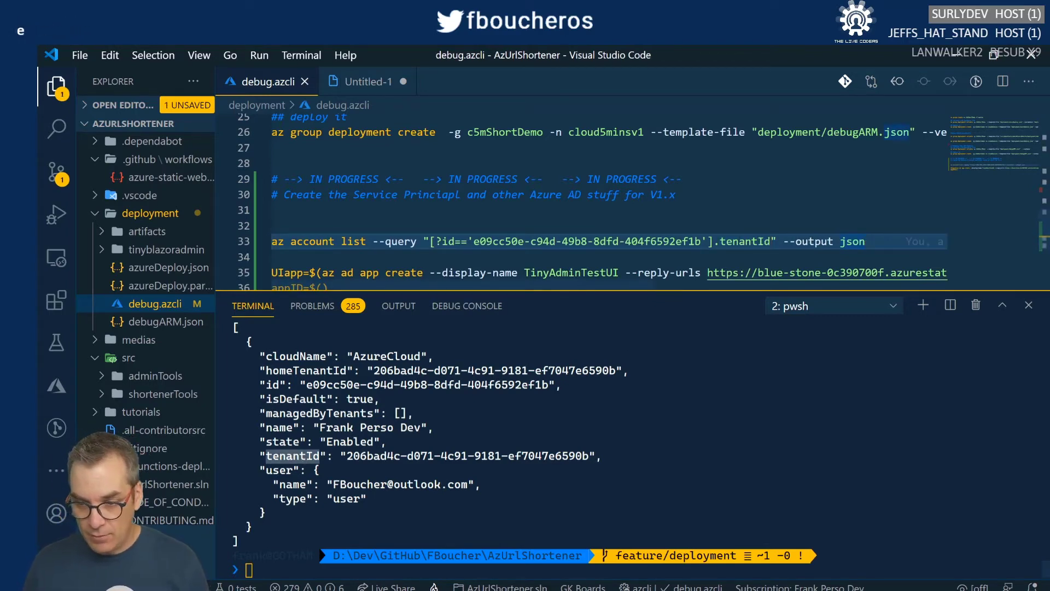
Clear the terminal and run the az account list line that returns tenantId as json.
left_click(249, 570)
type("clear")
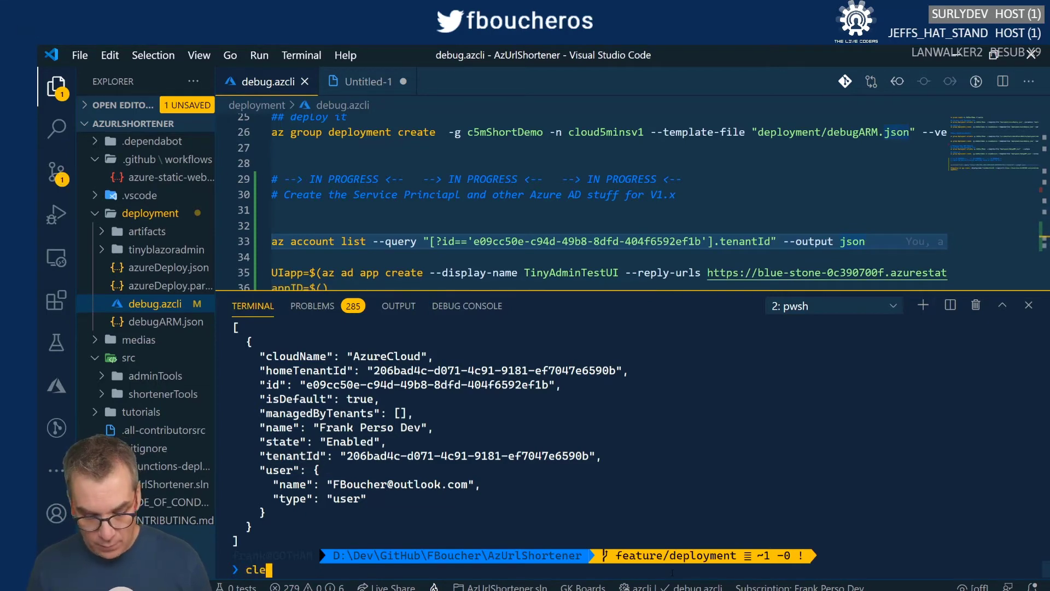
key("Return")
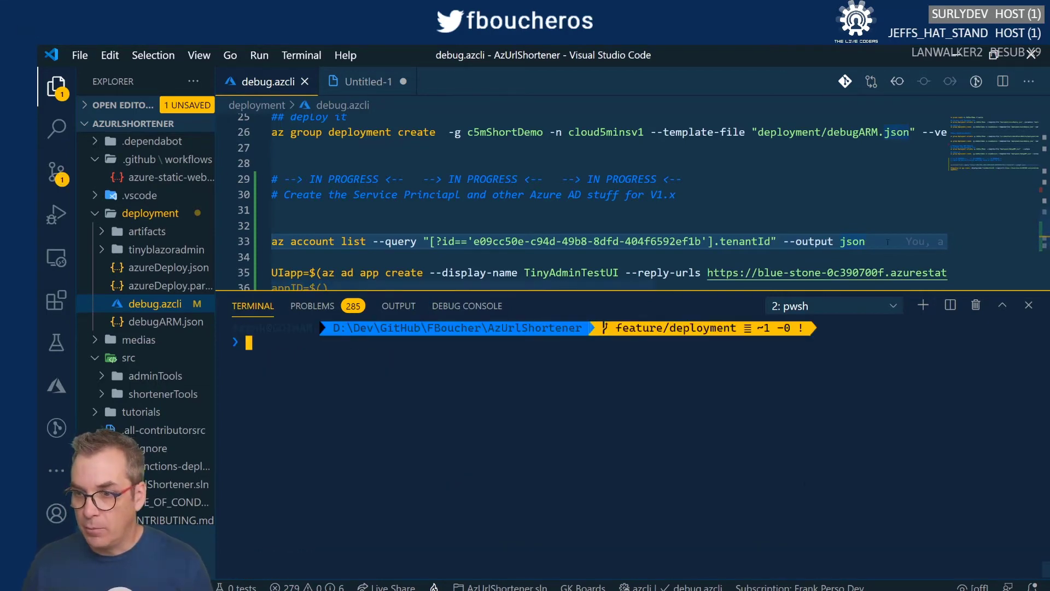
left_click(888, 241)
key("ctrl+'")
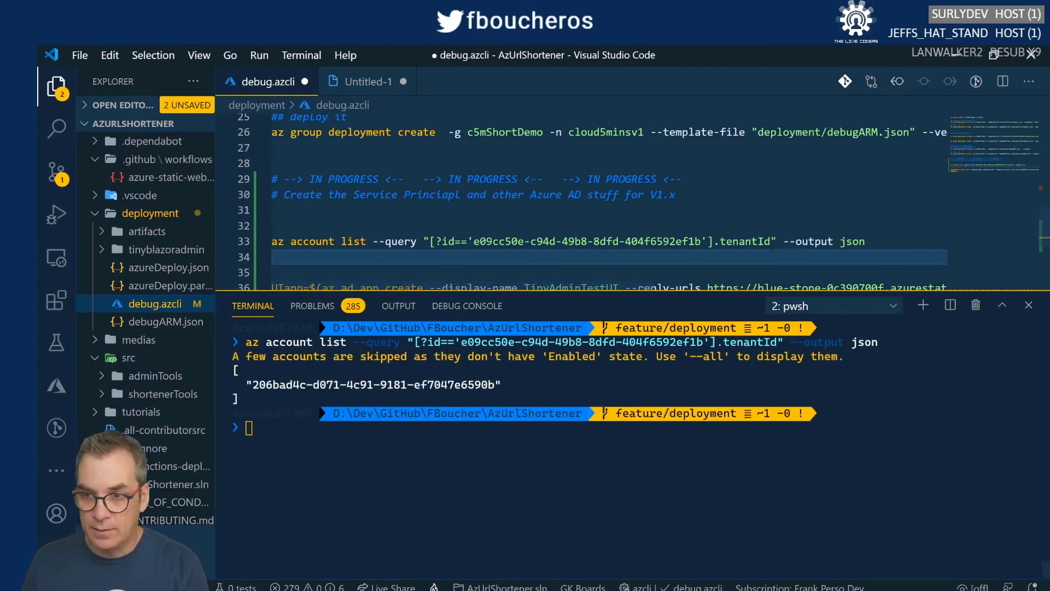
left_click(866, 241)
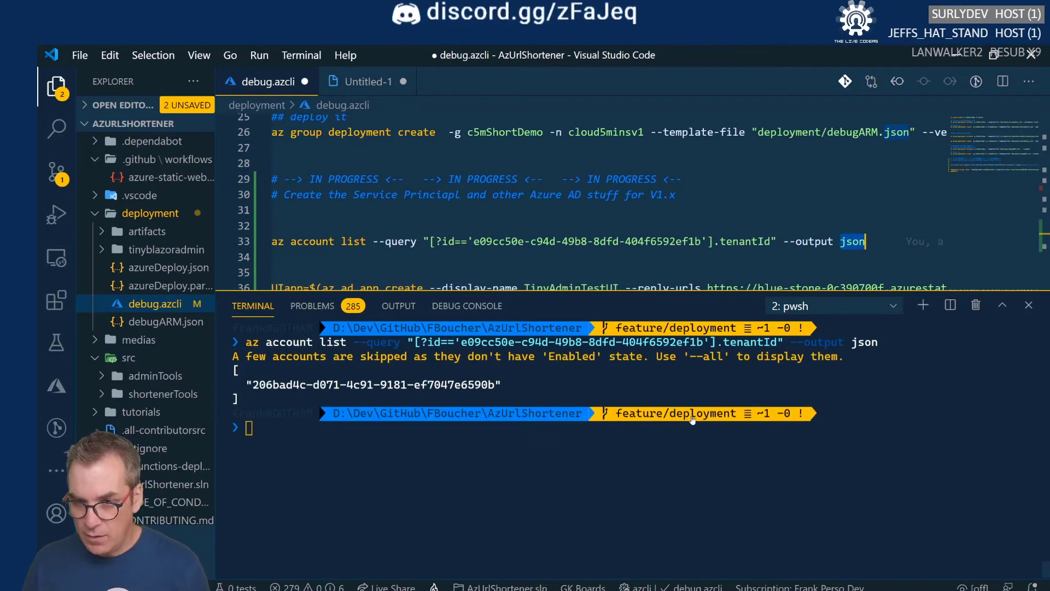
key("ctrl+z")
key("ctrl+z")
key("ctrl+z")
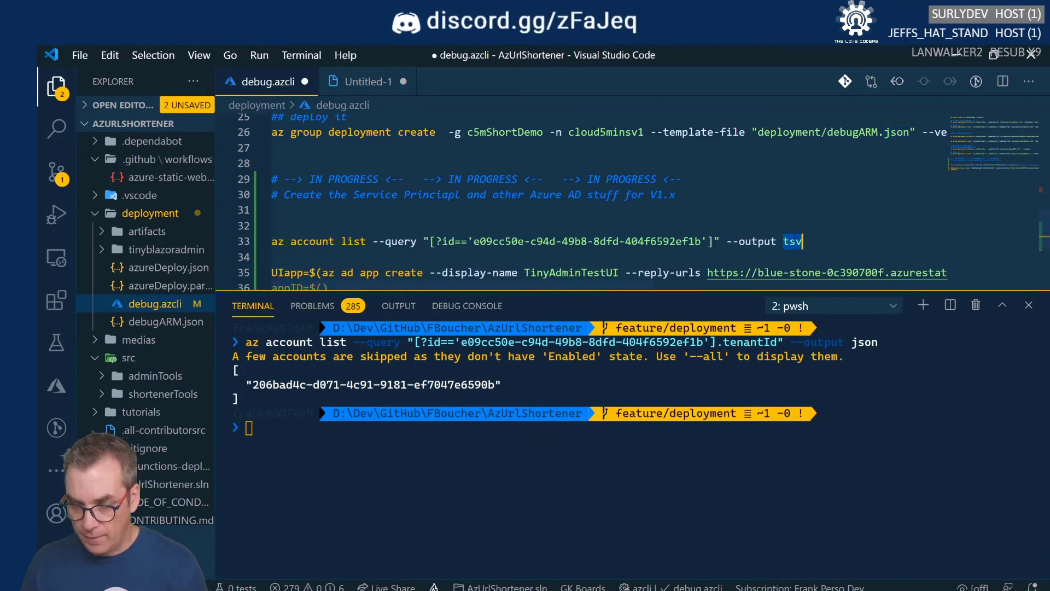
key("ctrl+y")
key("ctrl+y")
key("ctrl+y")
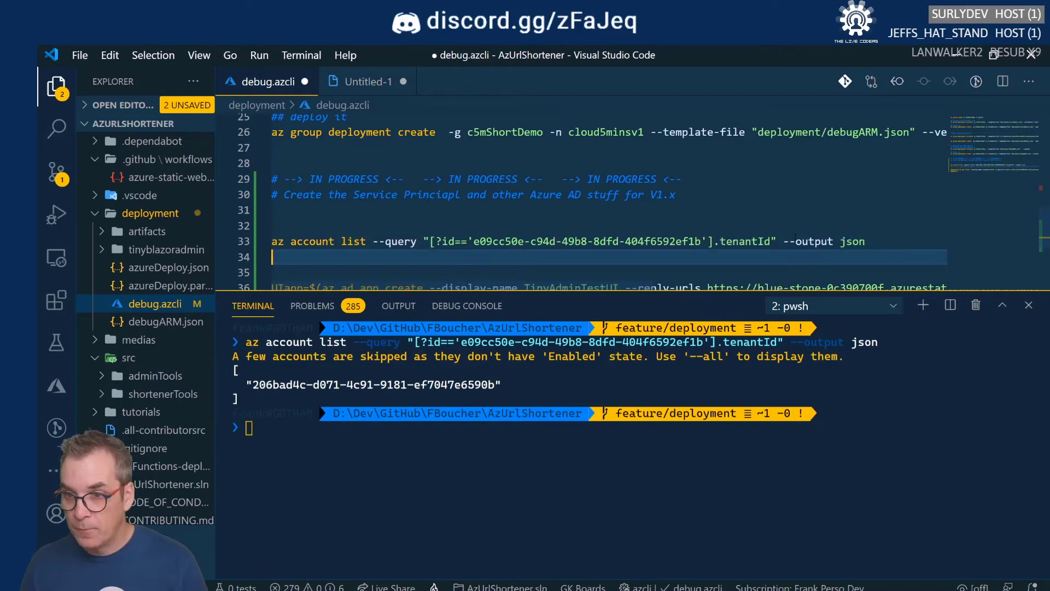
Set the az account list output format to tsv, save debug.azcli and run the line in the terminal.
left_click(866, 241)
type("tsv")
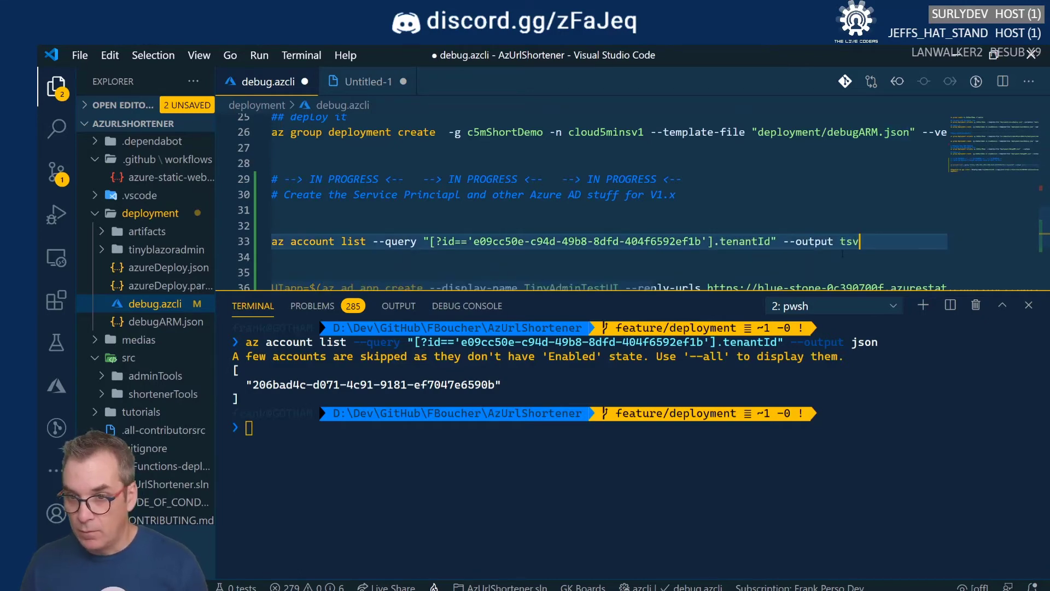
key("ctrl+s")
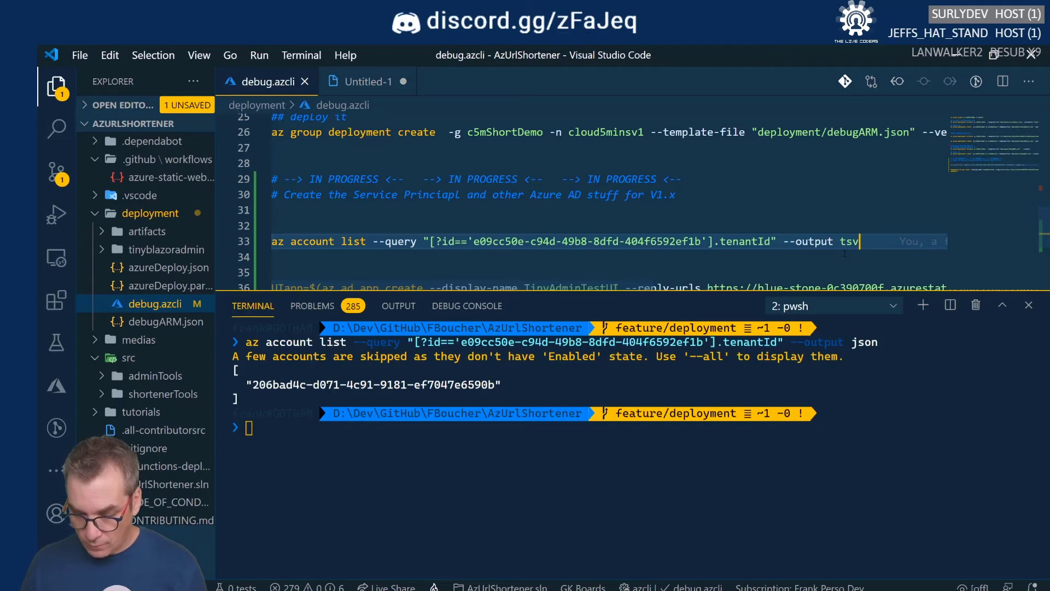
key("ctrl+apostrophe")
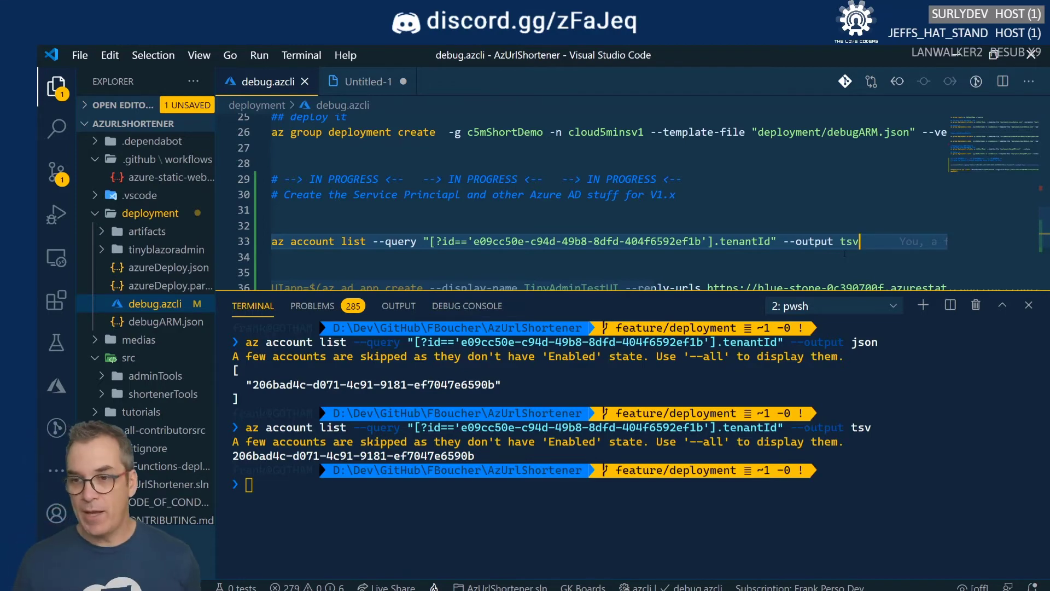
Duplicate the az account list line, placing one copy directly below it and another directly above it.
left_click_drag(859, 241, 257, 244)
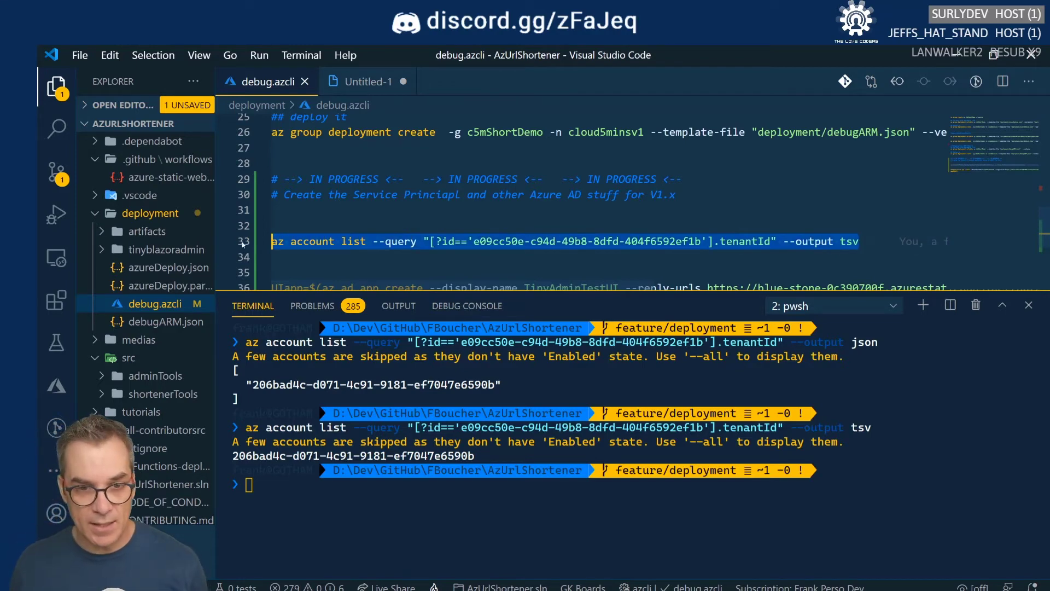
key("ctrl+c")
key("Down")
key("ctrl+v")
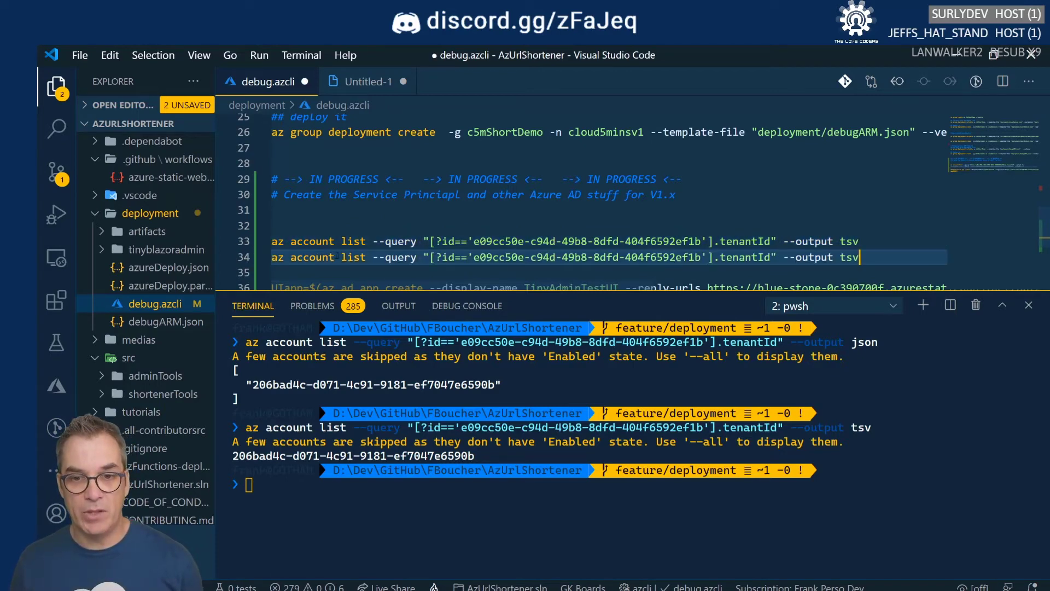
double_click(448, 257)
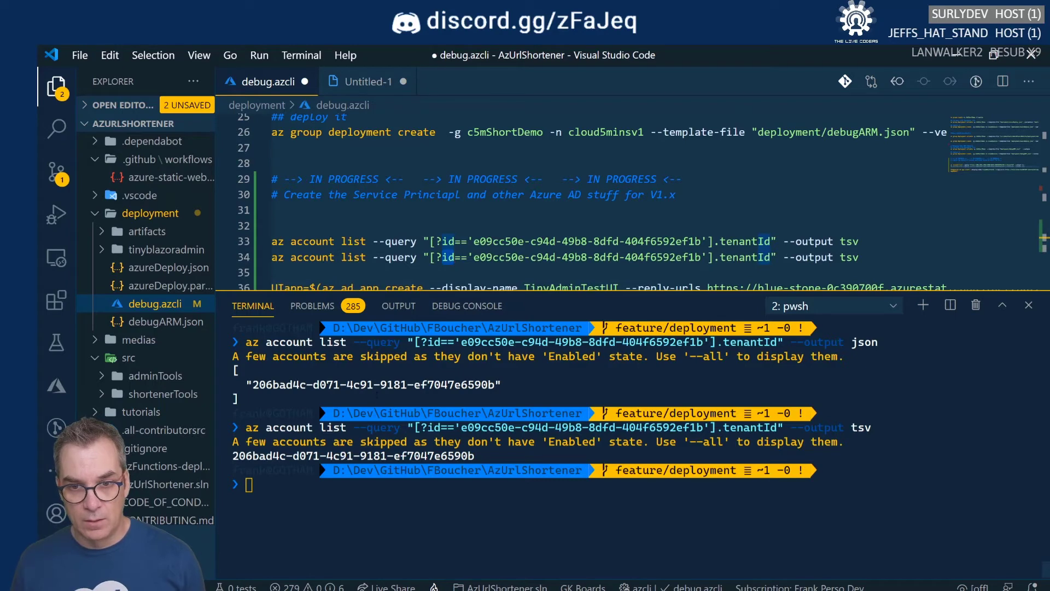
left_click(455, 257)
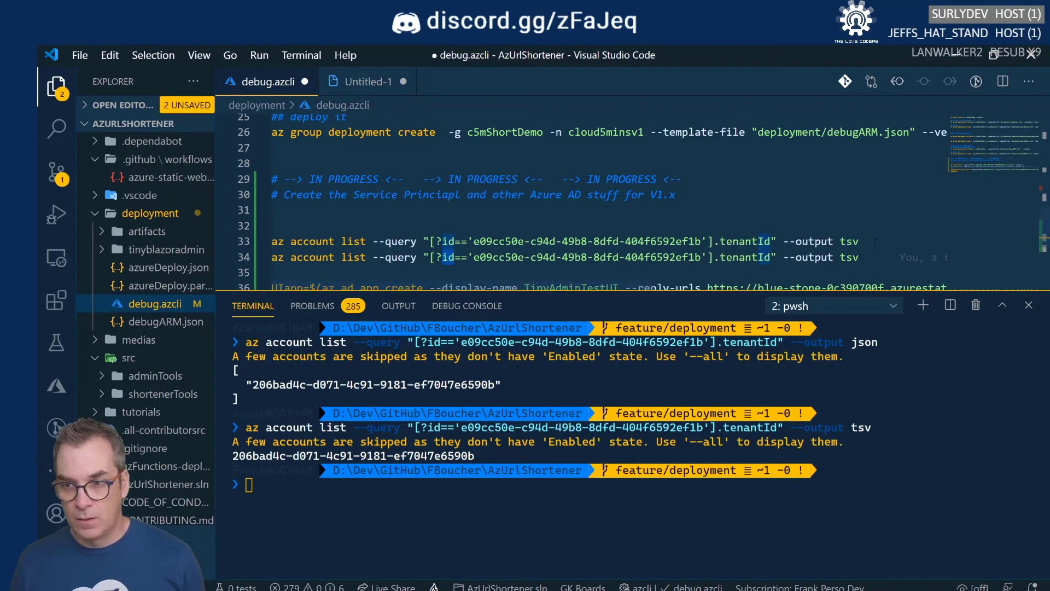
left_click_drag(873, 257, 219, 249)
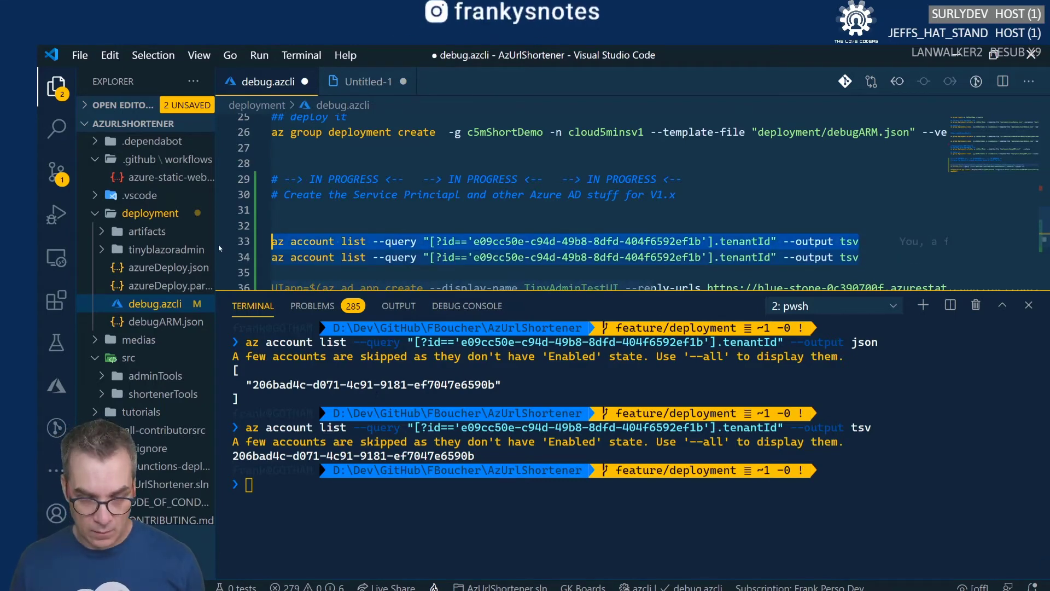
left_click(524, 228)
key("ctrl+v")
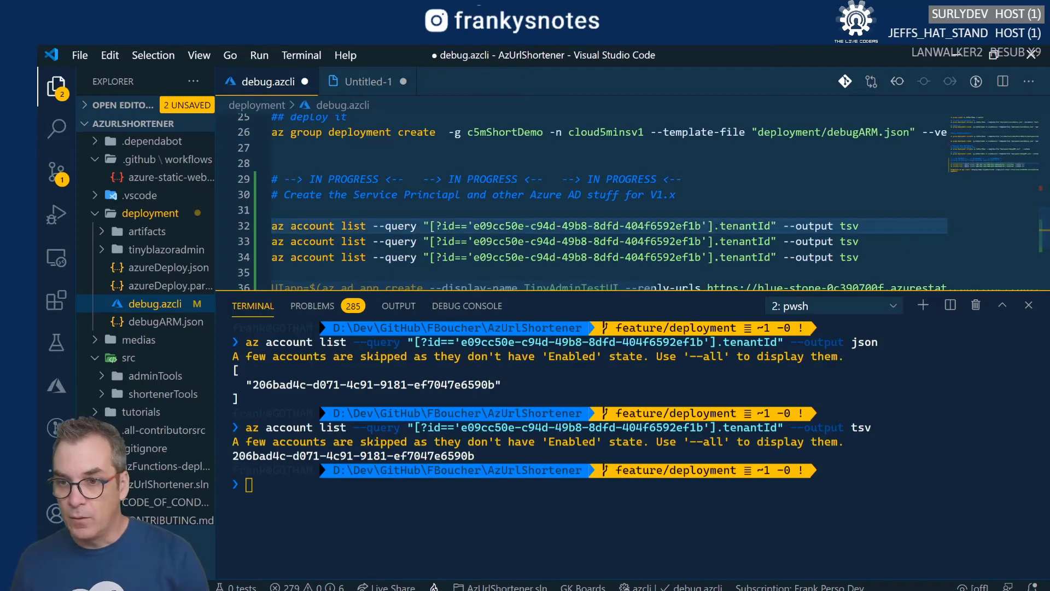
Remove .tenantId from the query in the line 32 copy, set its output to json, and run it.
left_click_drag(716, 226, 776, 226)
key("BackSpace")
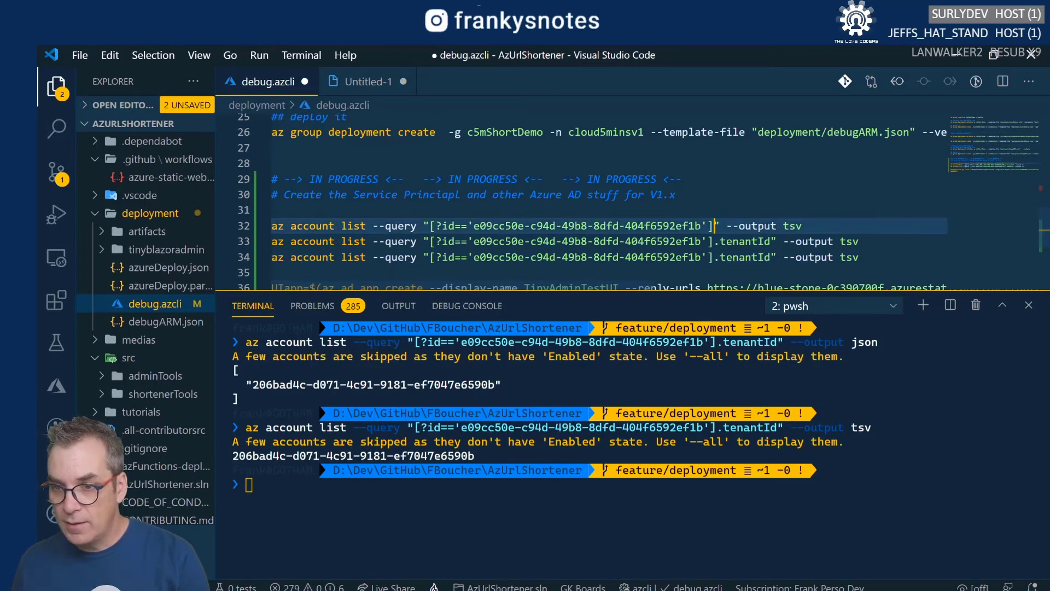
key("End")
key("ctrl+shift+Left")
type("json")
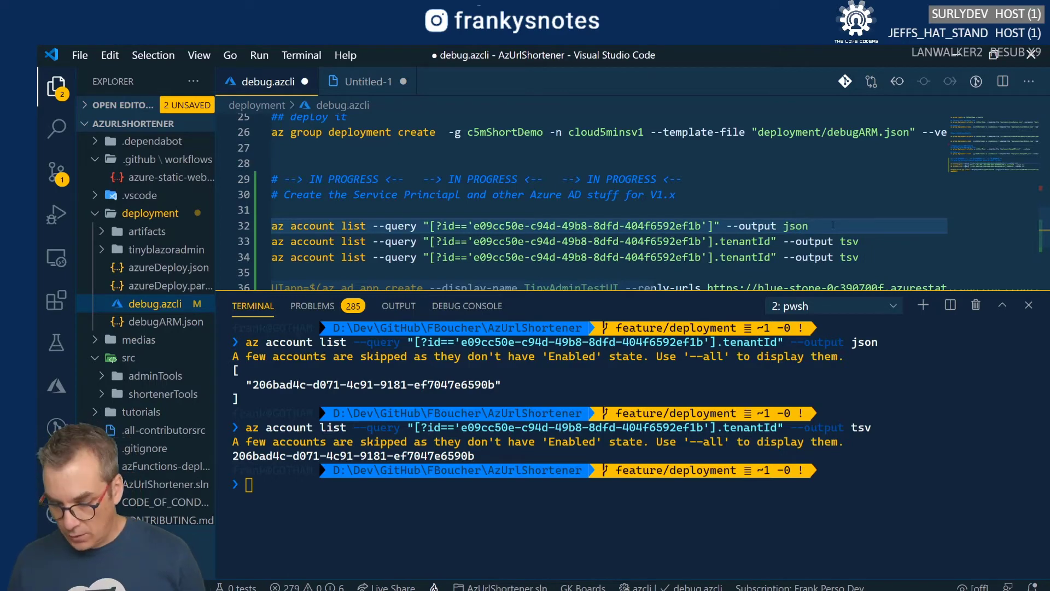
key("ctrl+apostrophe")
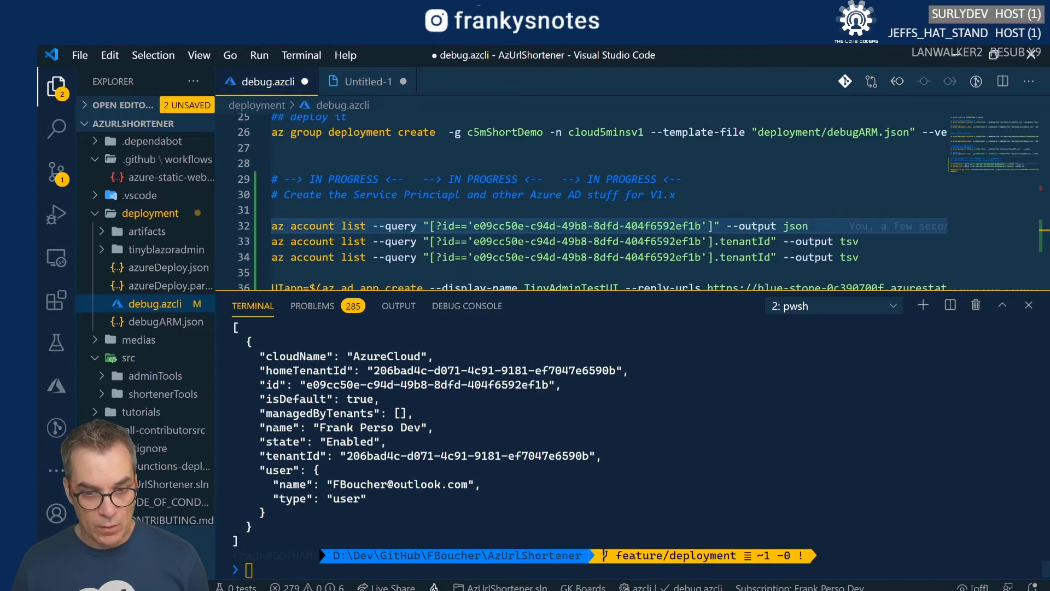
Change the line 34 query to filter on name instead of id, using the subscription name from the terminal output.
double_click(279, 427)
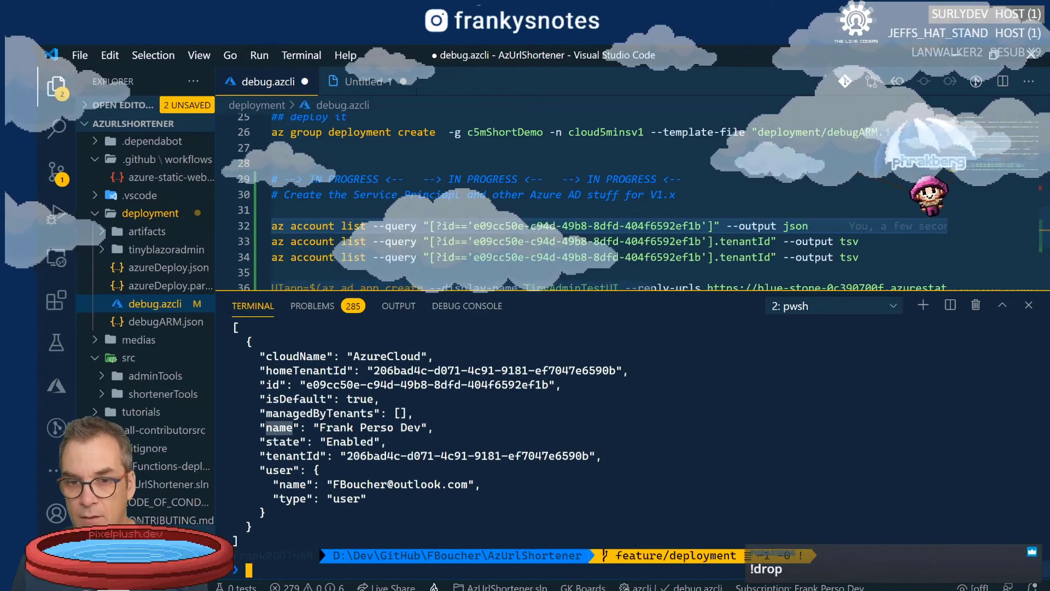
left_click(455, 257)
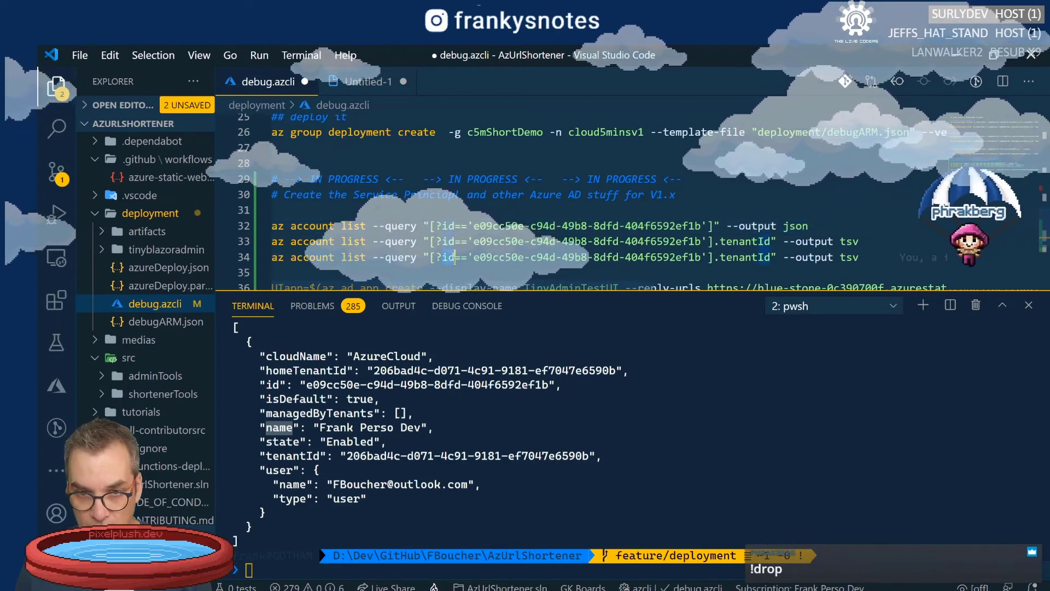
type("name")
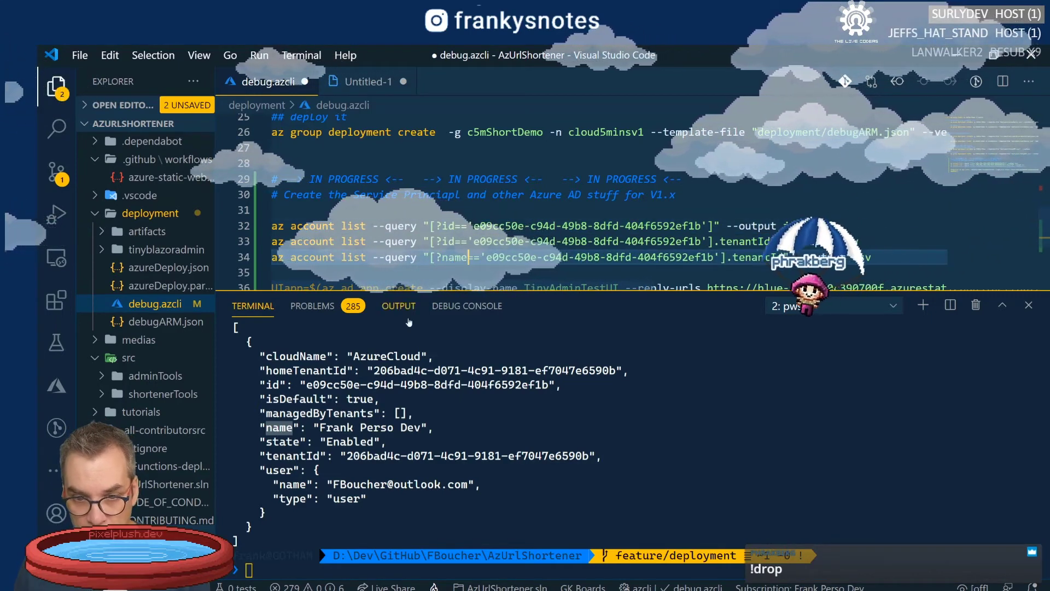
left_click_drag(320, 427, 420, 427)
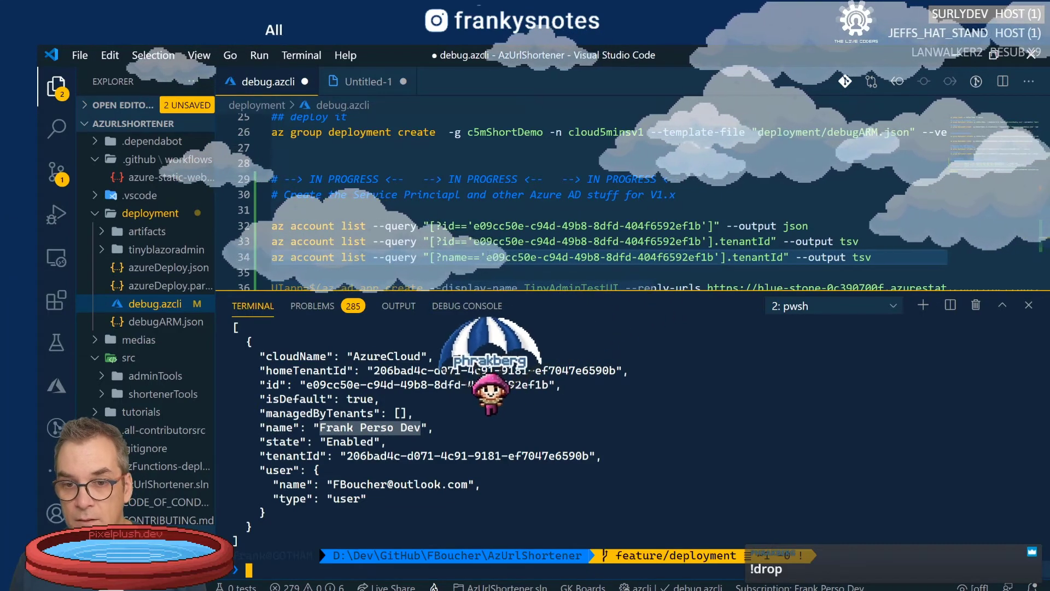
left_click_drag(474, 257, 710, 257)
key("ctrl+v")
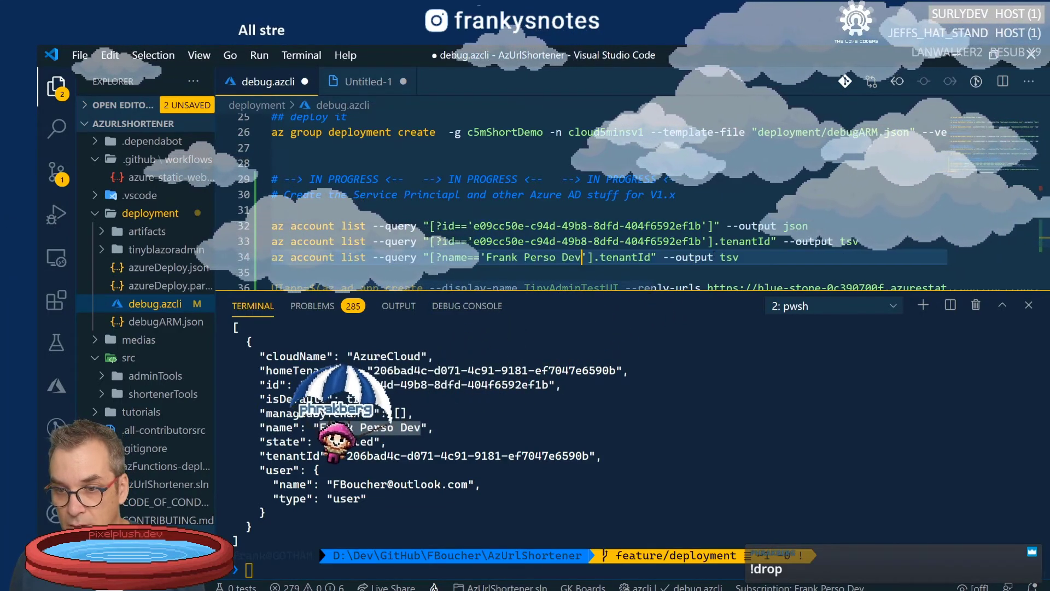
Clear the terminal and run the name-filtered az account list line that returns tenantId as tsv.
left_click(424, 573)
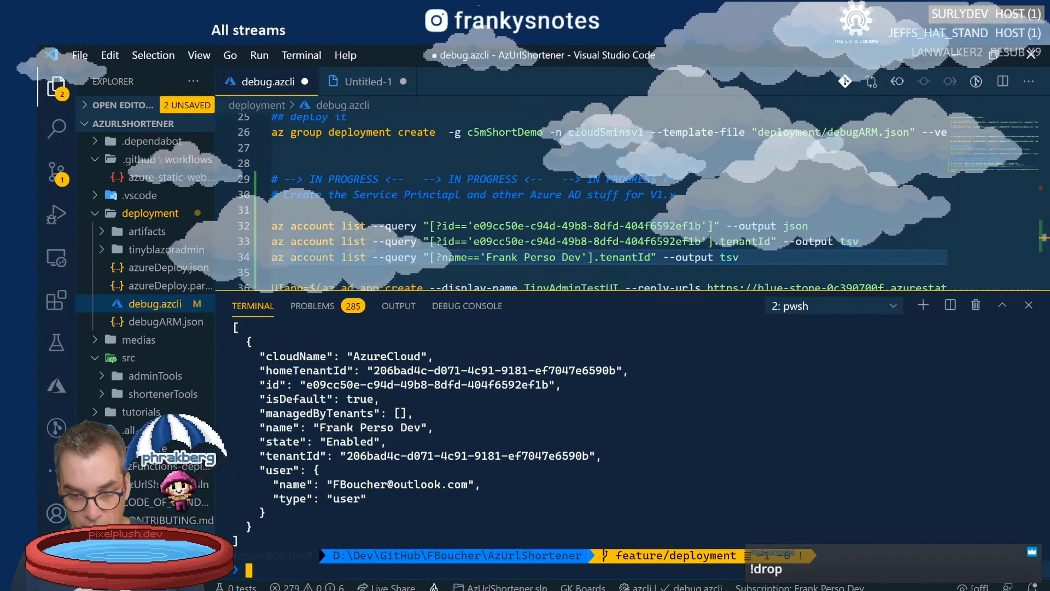
type("clear")
key("Return")
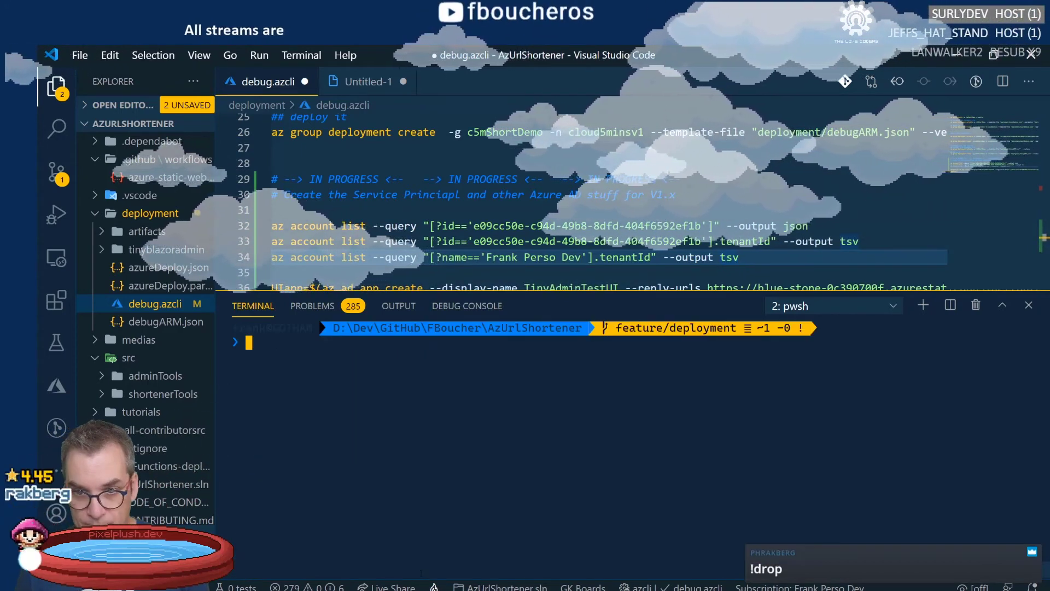
left_click(772, 256)
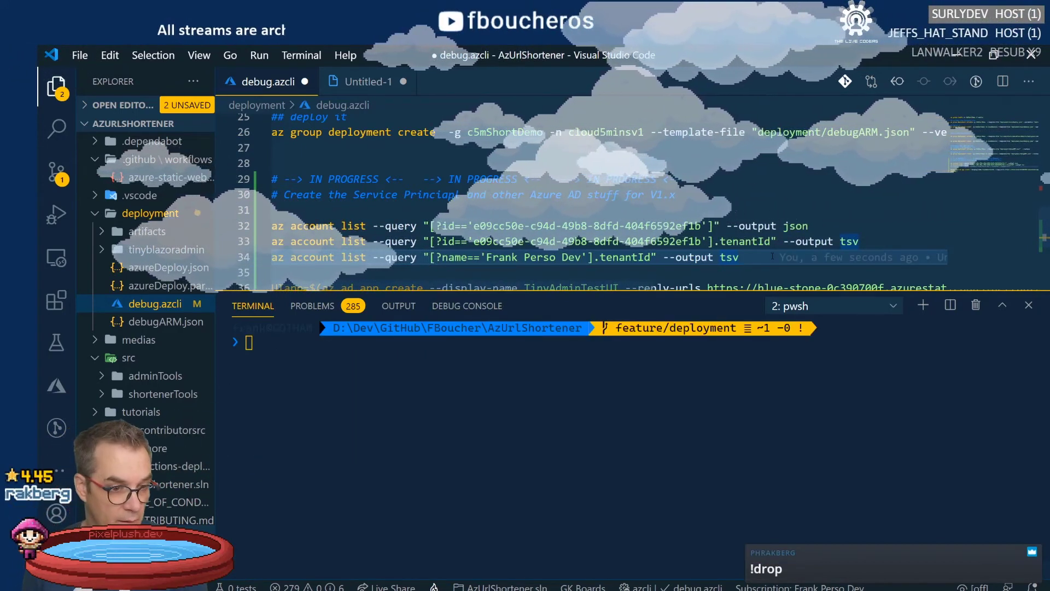
mouse_move(772, 256)
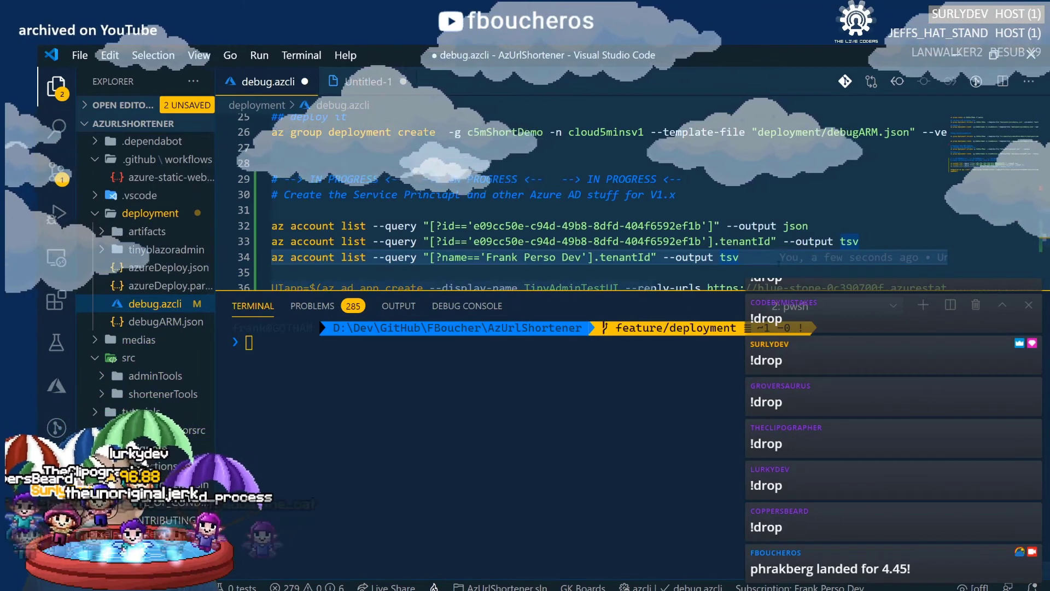
mouse_move(769, 255)
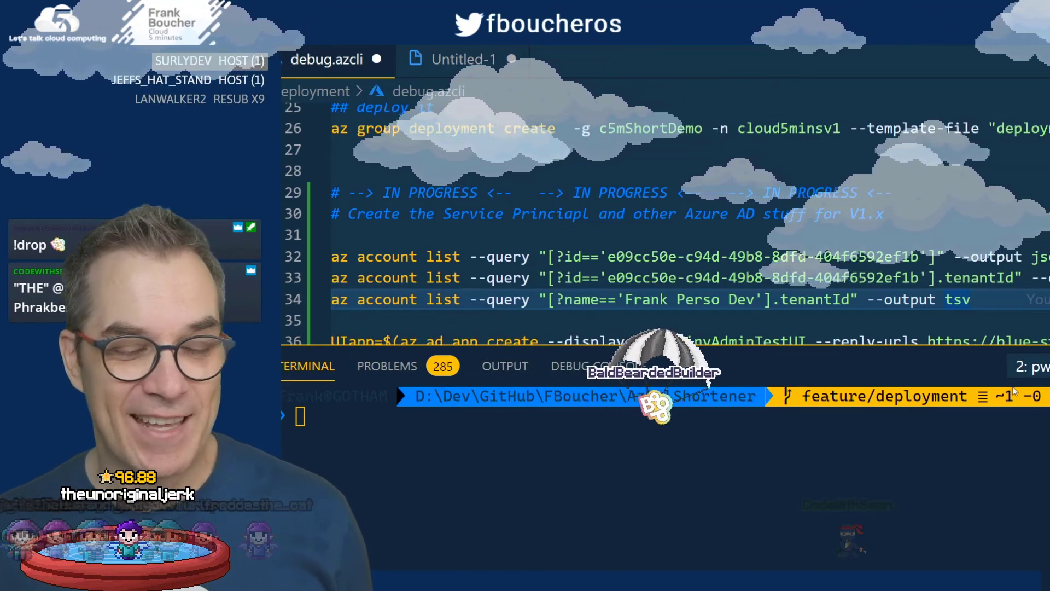
key("ctrl+apostrophe")
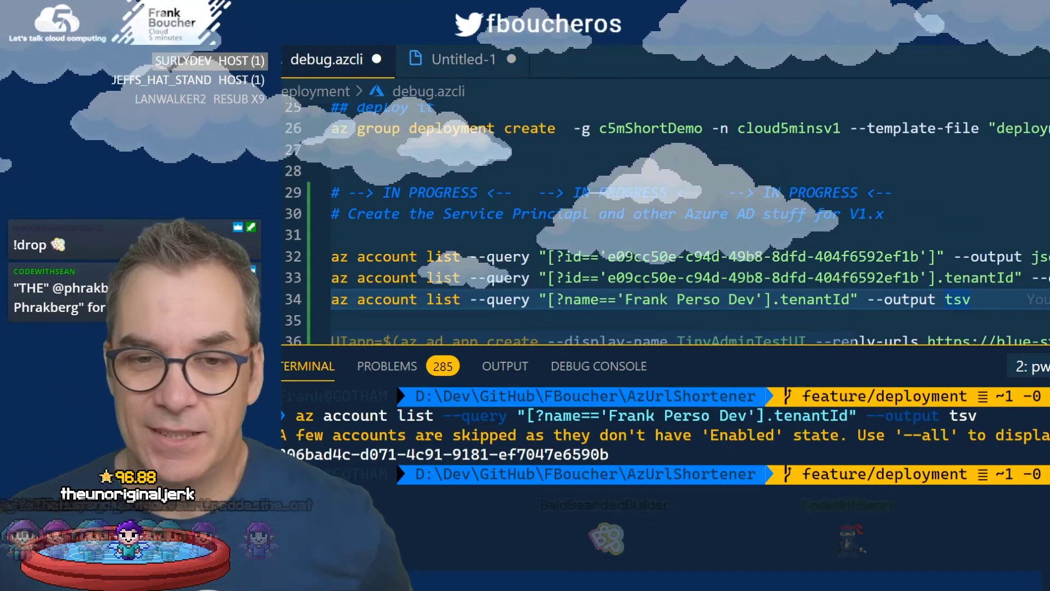
Delete the two id-filtered az account list lines above the name-filtered one.
mouse_move(1036, 299)
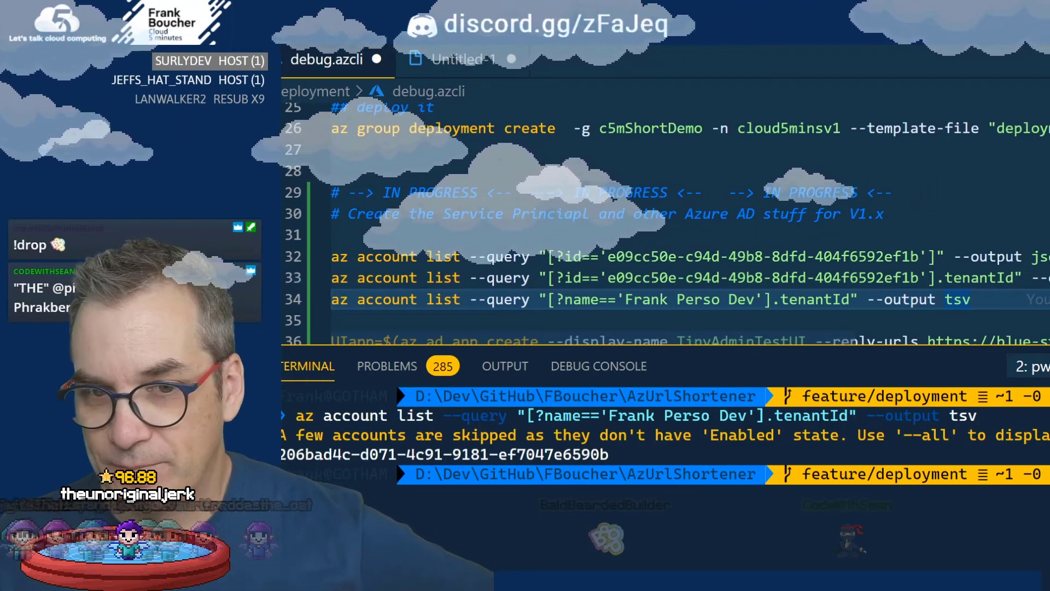
left_click_drag(332, 300, 720, 257)
left_click(298, 255, "shift")
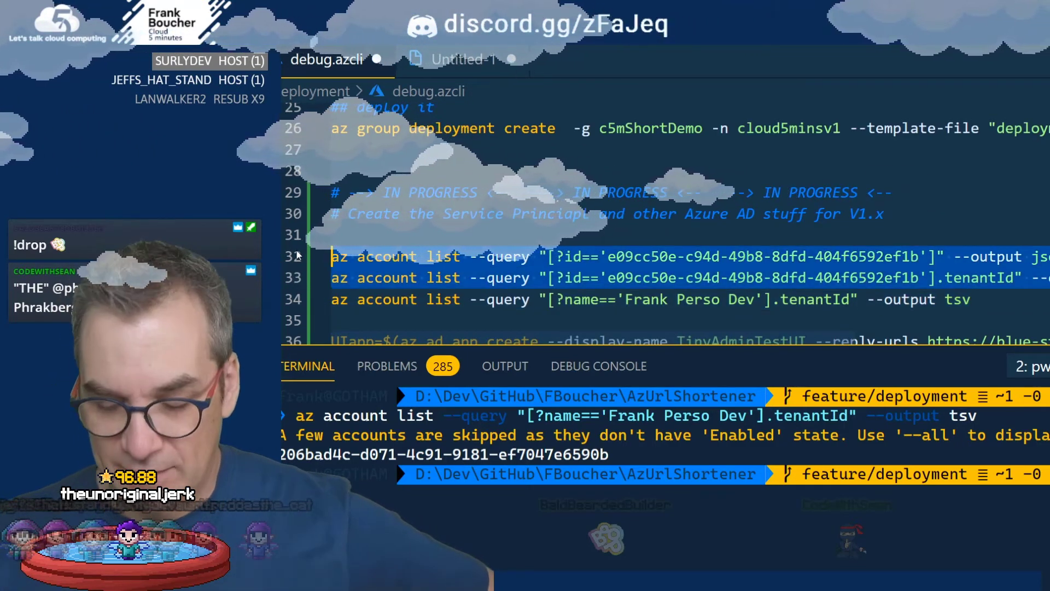
key("BackSpace")
scroll(311, 241, "down", 1)
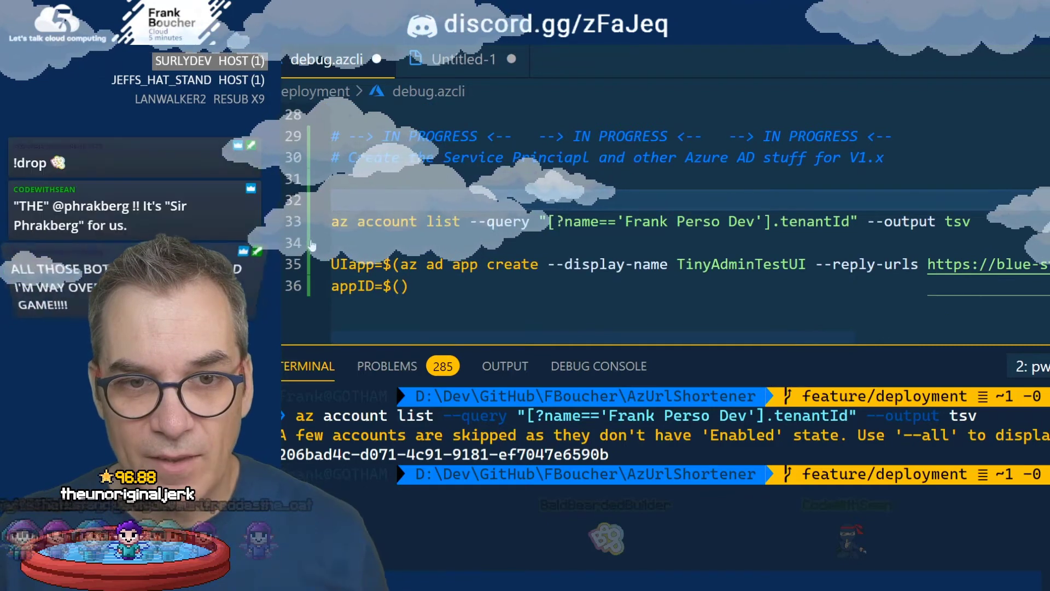
Wrap the remaining az account list command in $( ) and assign it to a TenantID variable.
left_click_drag(331, 221, 1009, 222)
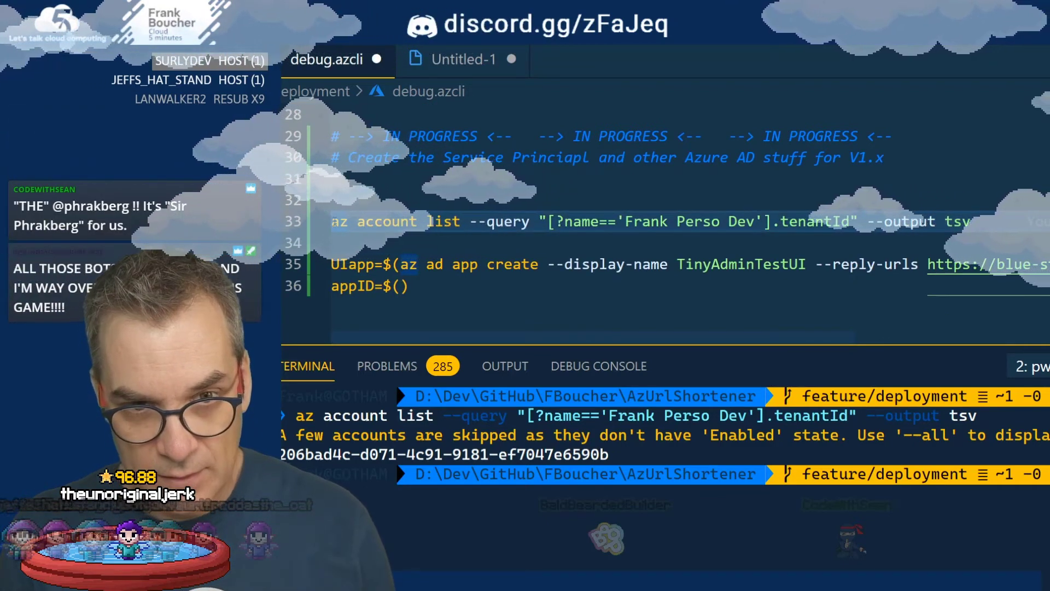
type("TE")
key("BackSpace")
key("BackSpace")
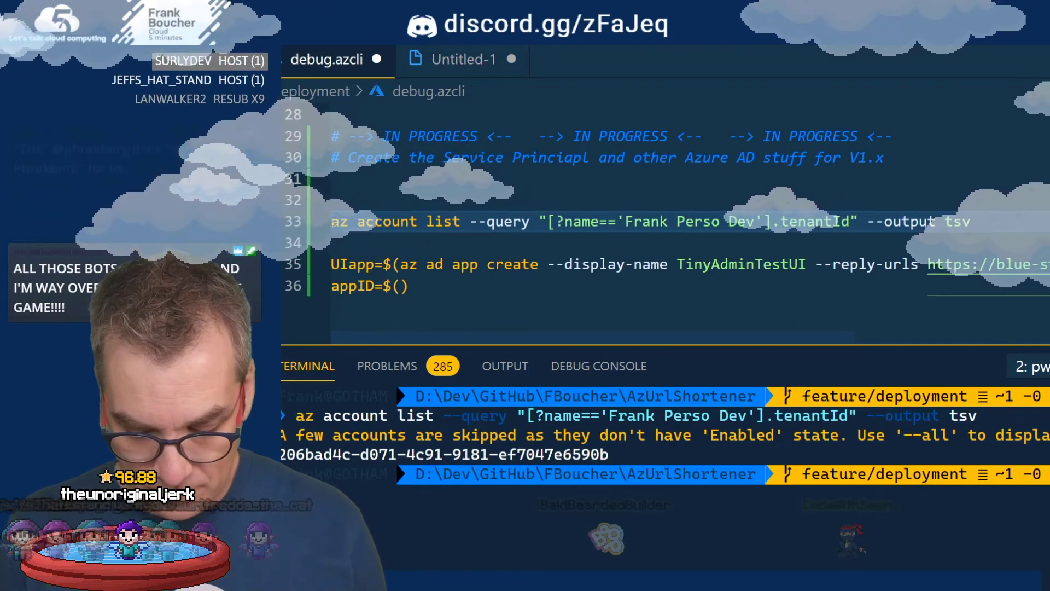
type("T")
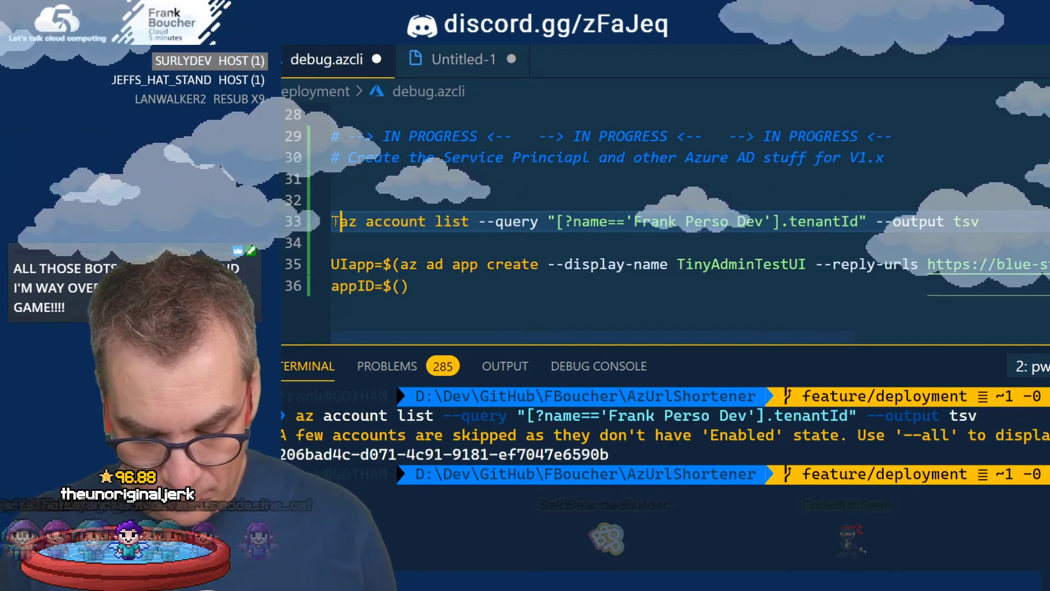
type("e")
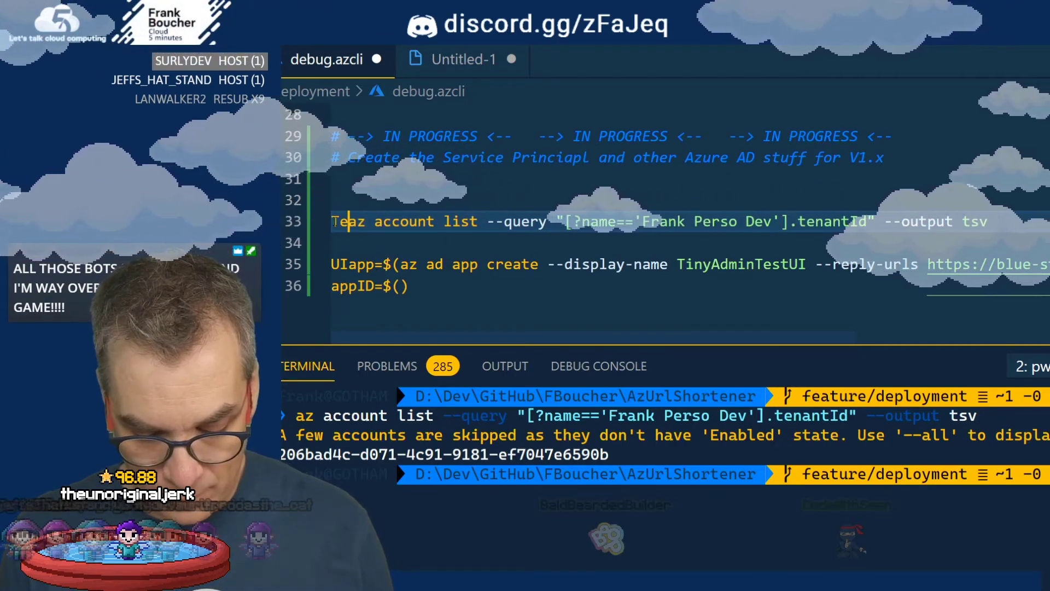
type("nant")
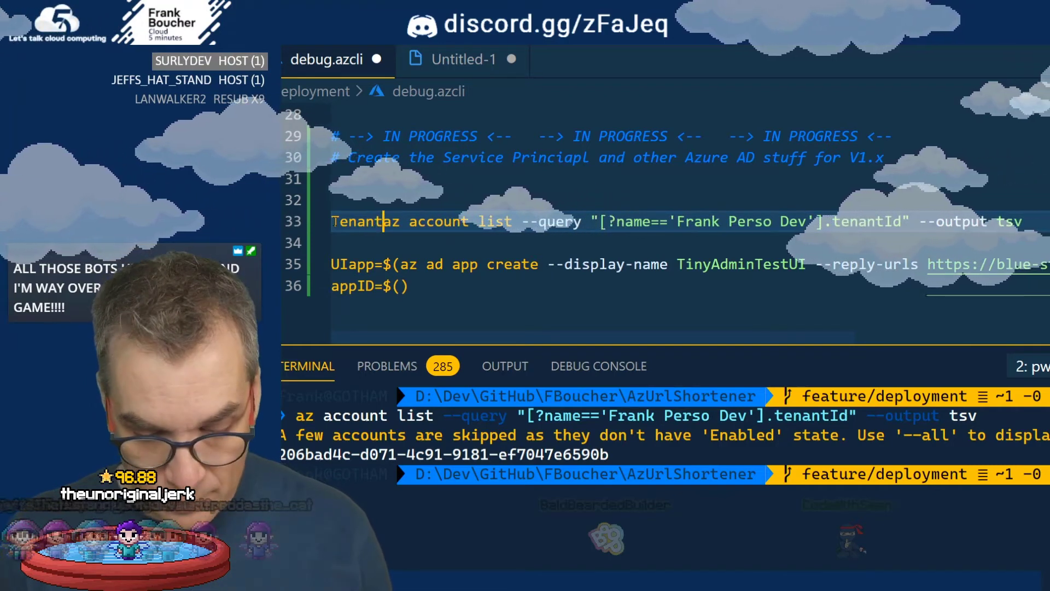
type("ID=")
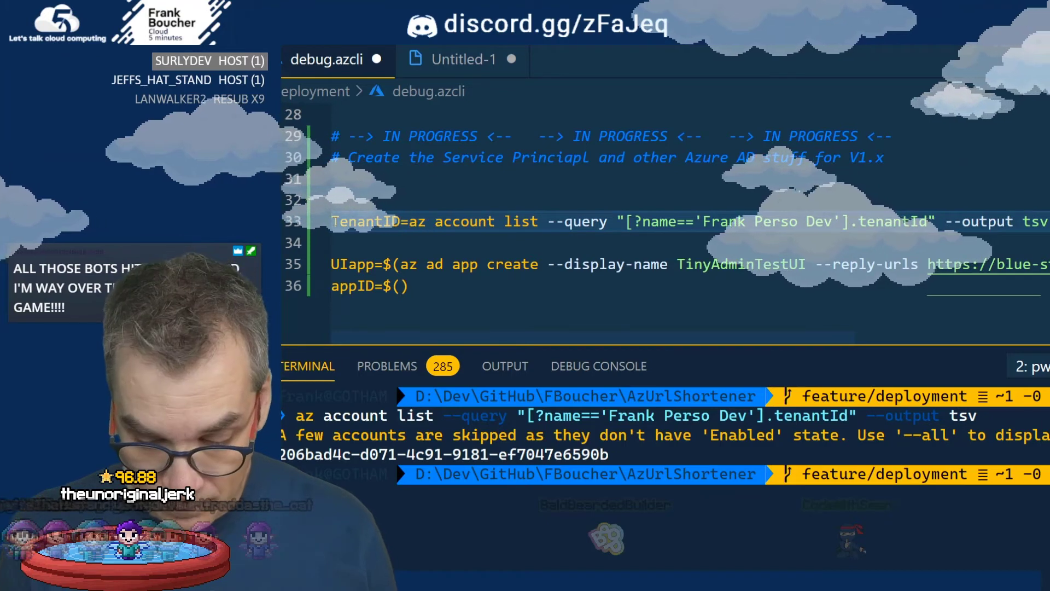
type("$")
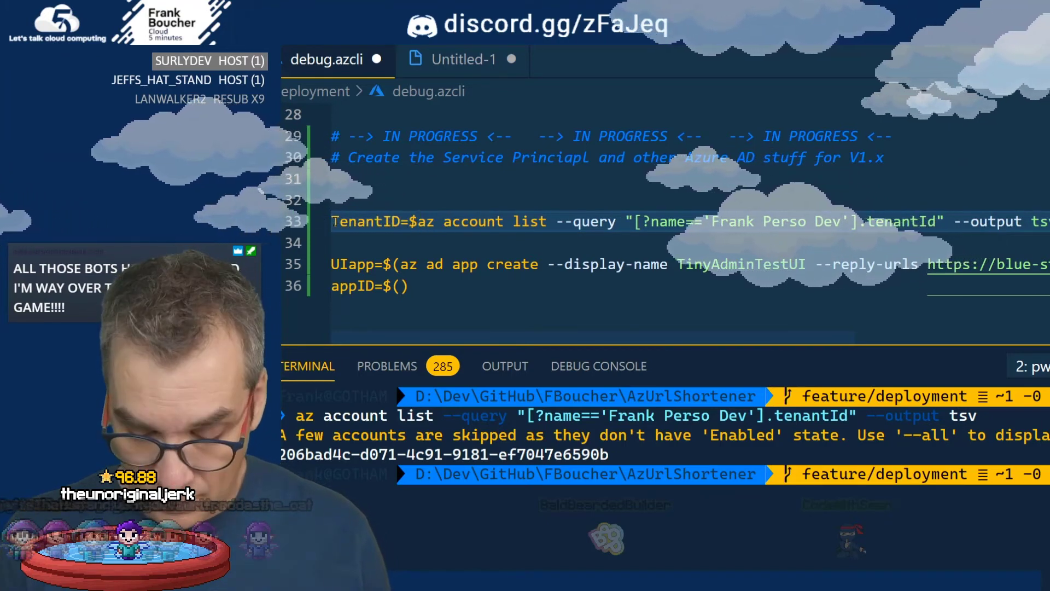
type("(")
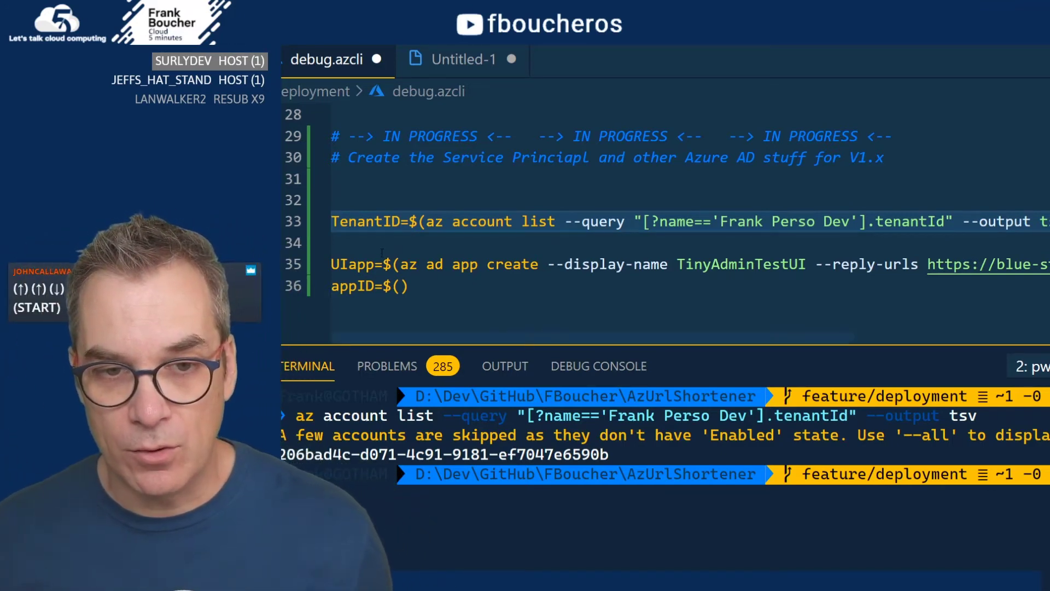
Remove the blank line between the TenantID and UIapp assignments and run the TenantID line in the terminal.
key("Delete")
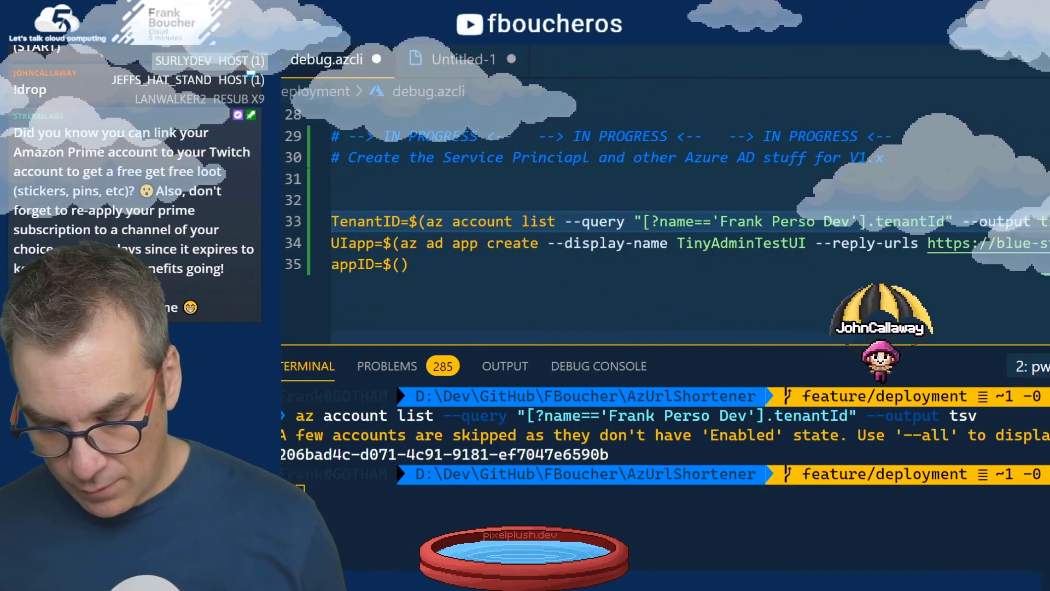
key("ctrl+apostrophe")
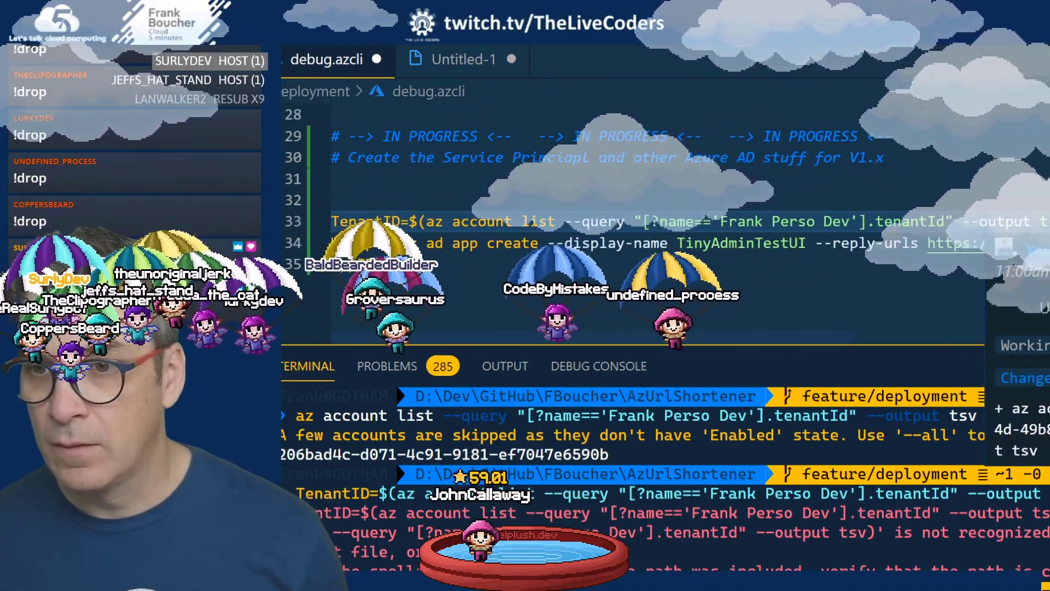
type("$(")
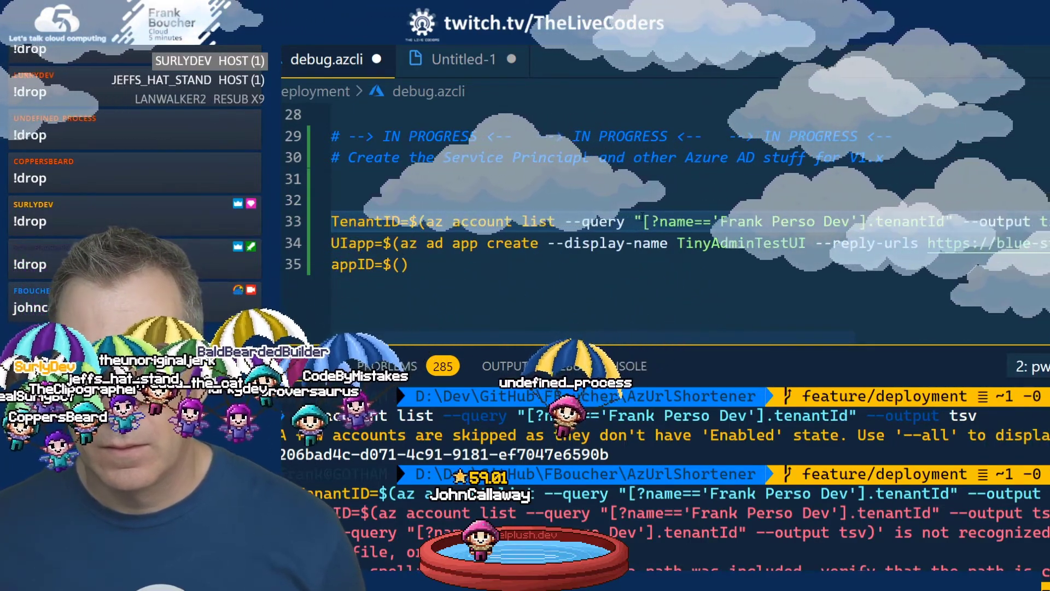
right_click(635, 221)
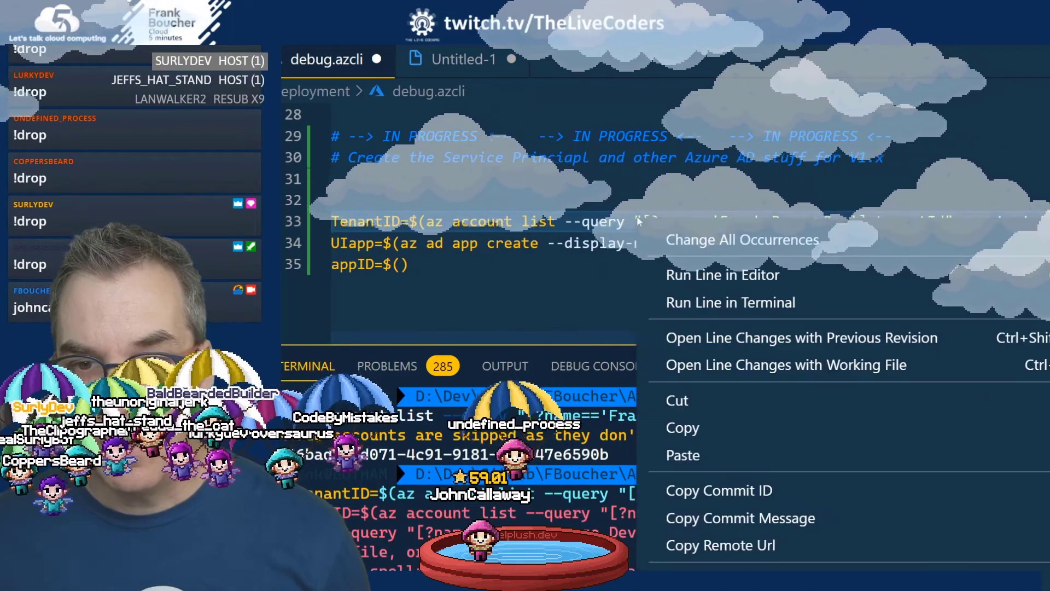
key("Escape")
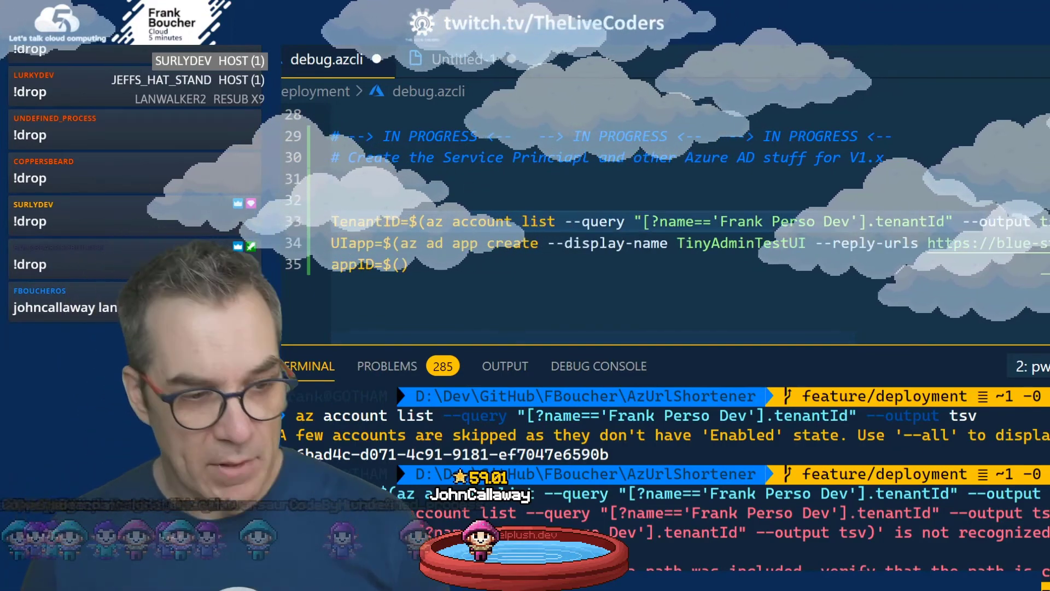
left_click(635, 221)
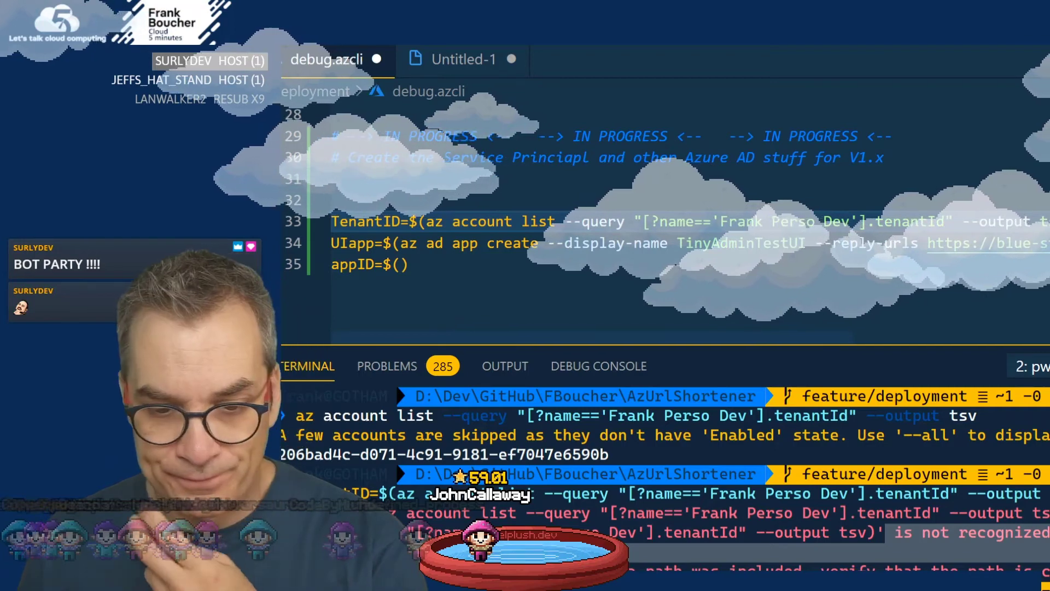
Switch to the browser and review how the Azure CLI query documentation stores a single value in a shell variable and outputs it as tsv.
key("alt+Tab")
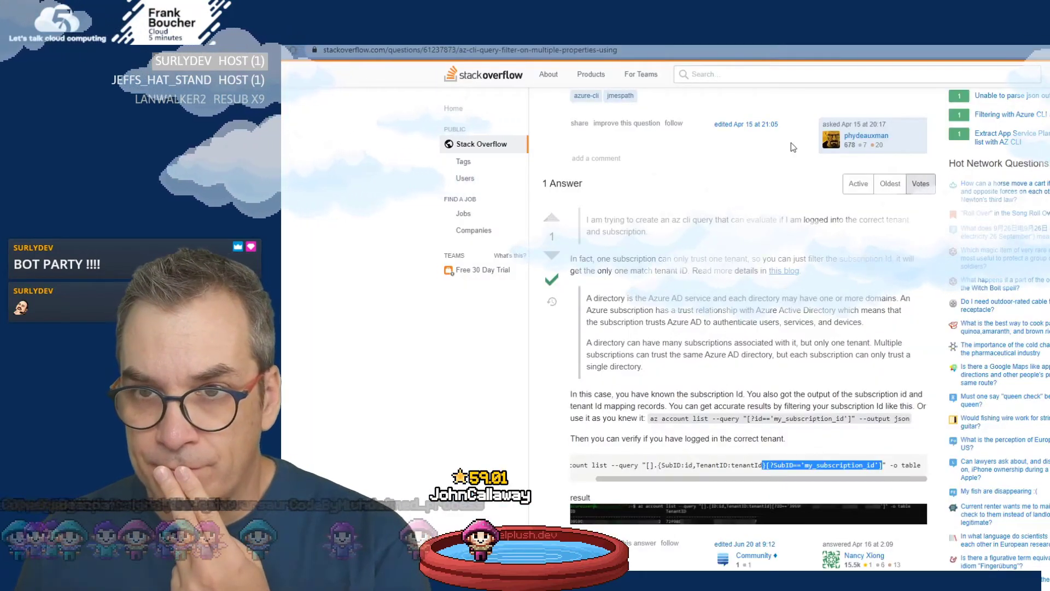
key("ctrl+Tab")
key("ctrl+Tab")
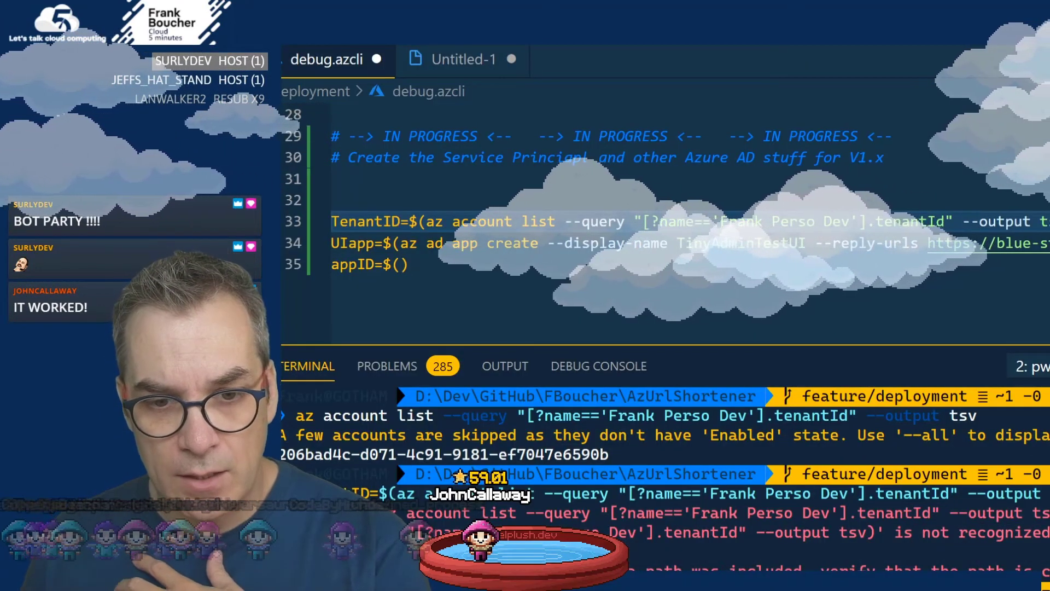
key("alt+Tab")
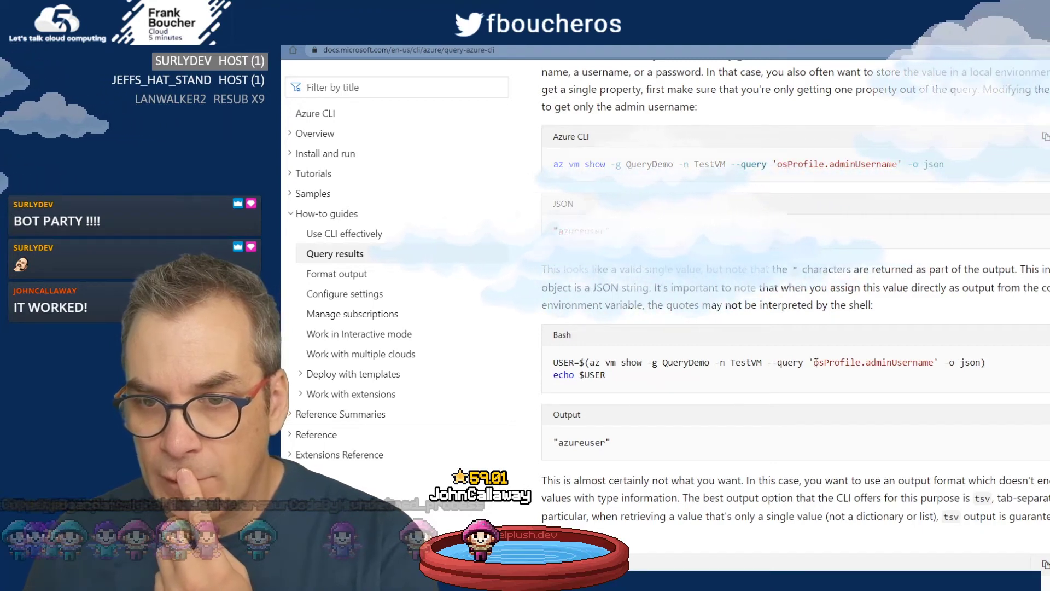
left_click_drag(814, 362, 803, 362)
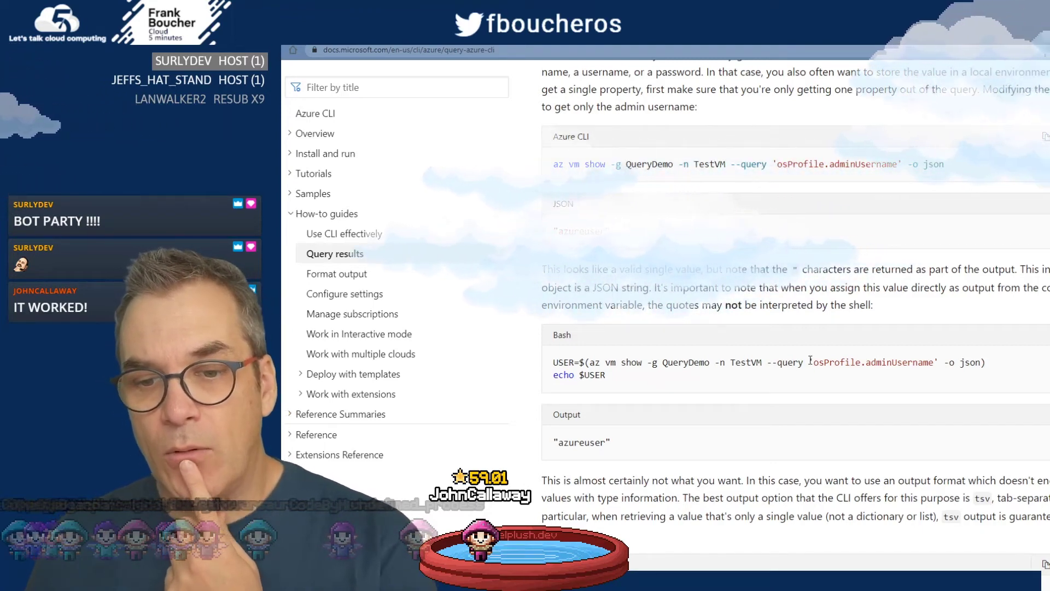
scroll(810, 383, "down", 3)
scroll(810, 394, "down", 4)
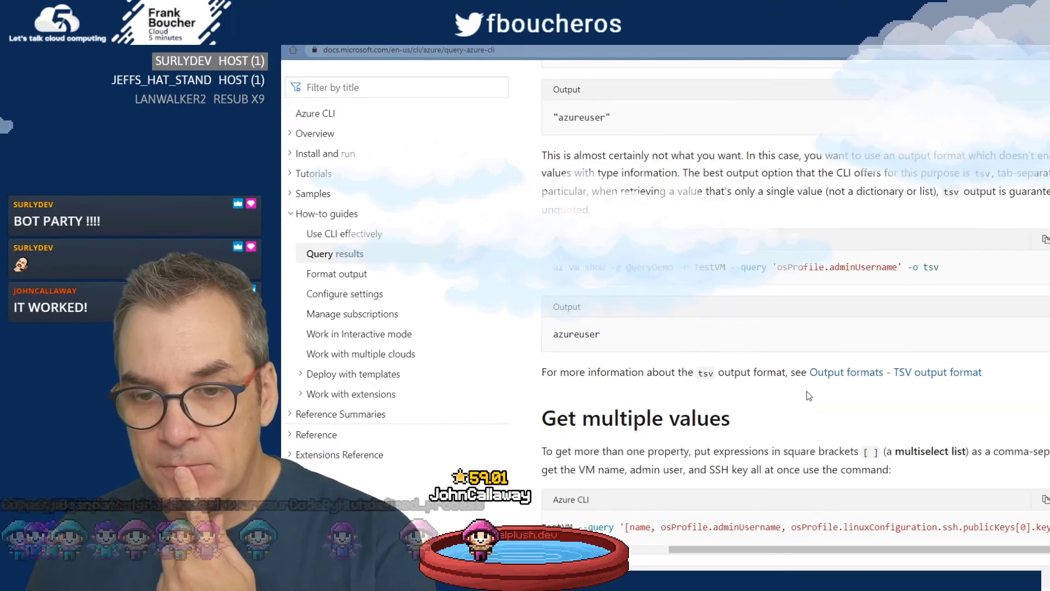
Read the query documentation's sections on getting multiple values, renaming properties and getting properties in an array.
scroll(791, 495, "right", 3)
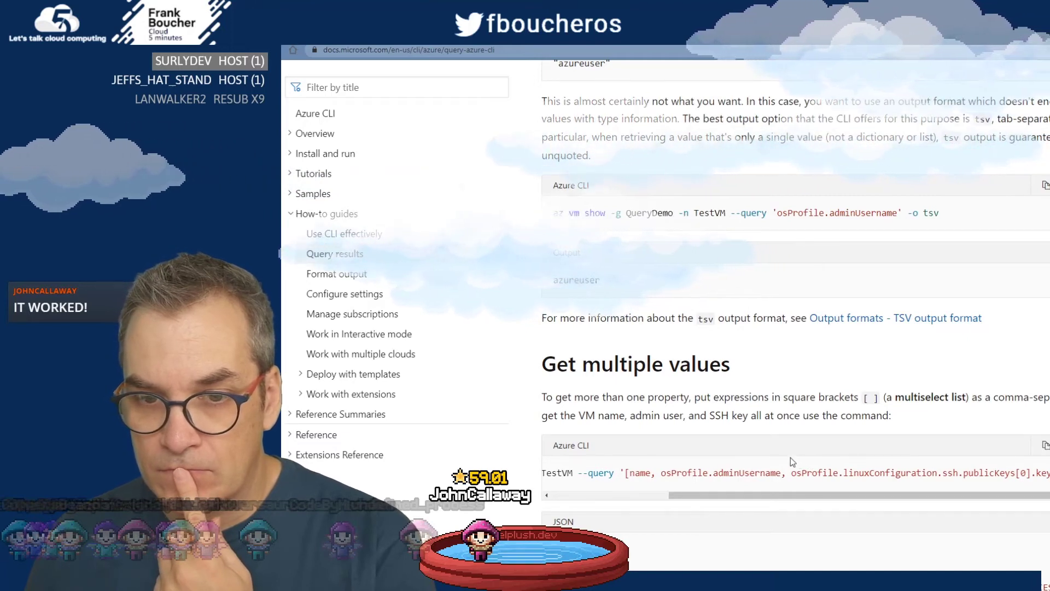
scroll(791, 462, "down", 4)
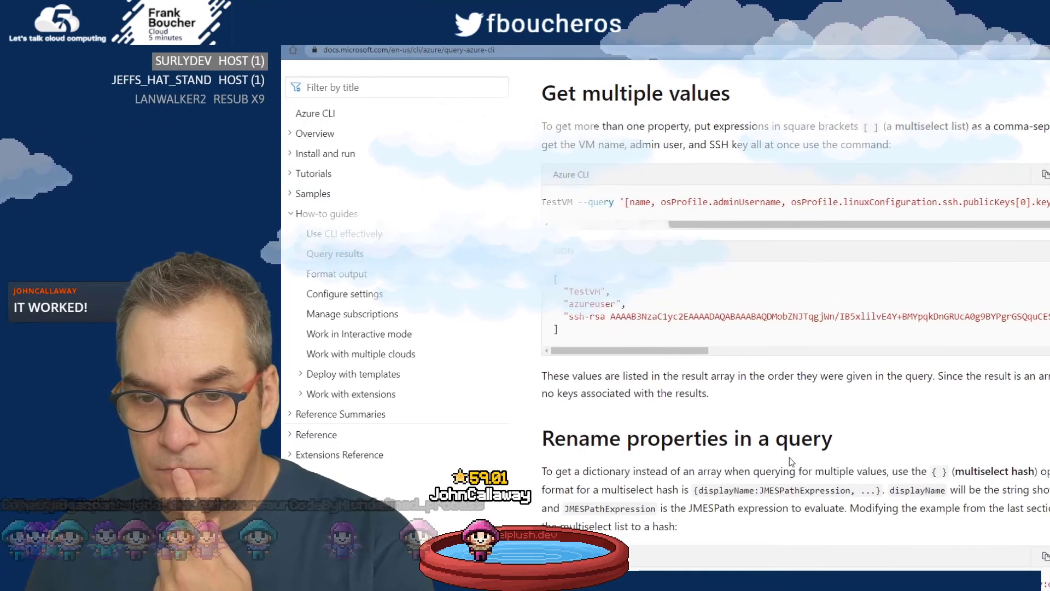
scroll(790, 458, "down", 1)
scroll(791, 457, "down", 5)
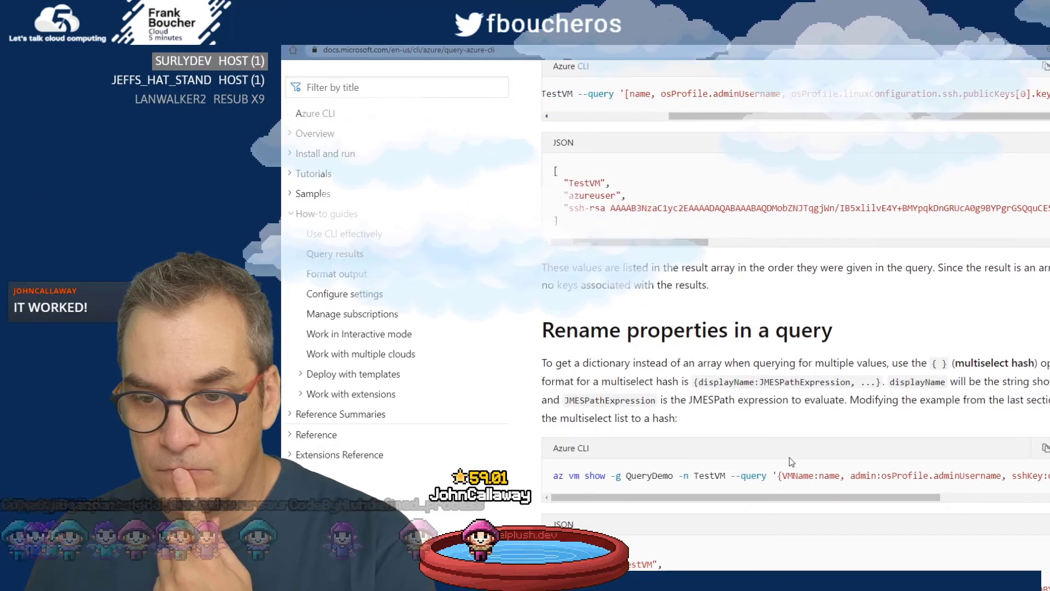
scroll(791, 462, "down", 7)
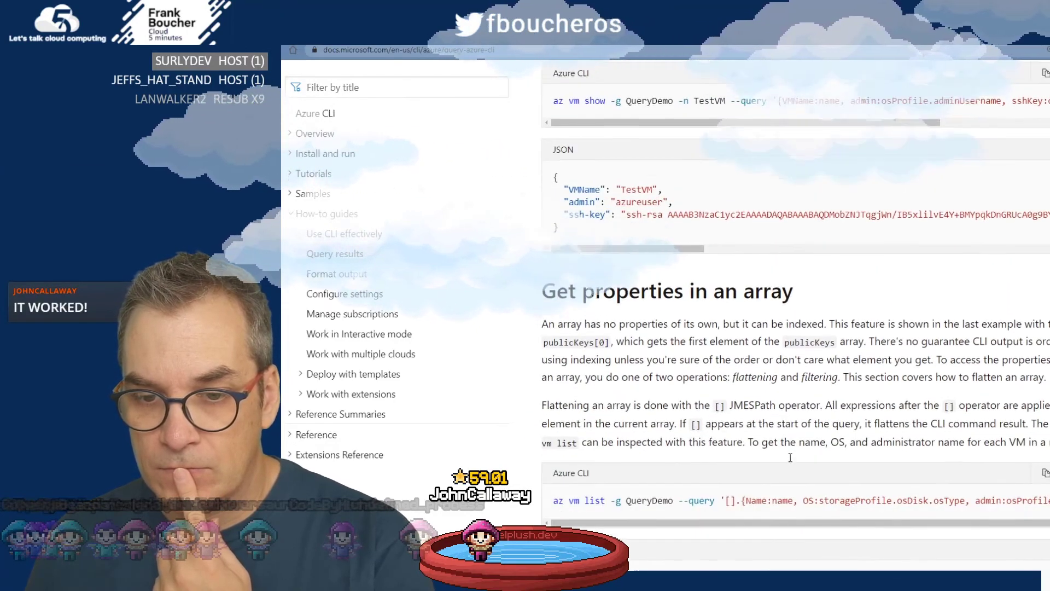
scroll(789, 457, "down", 1)
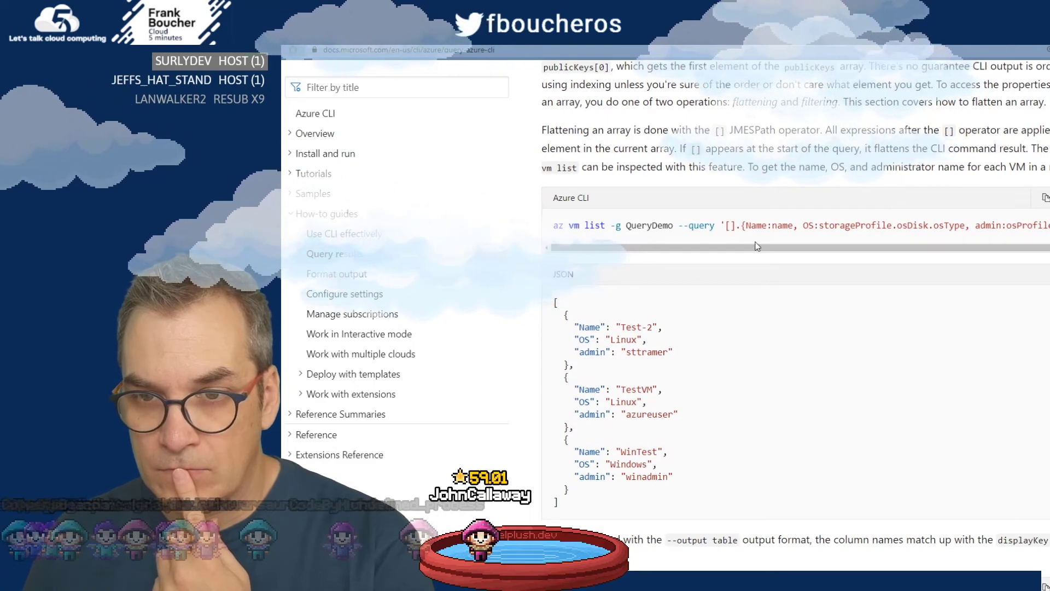
scroll(770, 249, "right", 1)
scroll(769, 250, "left", 2)
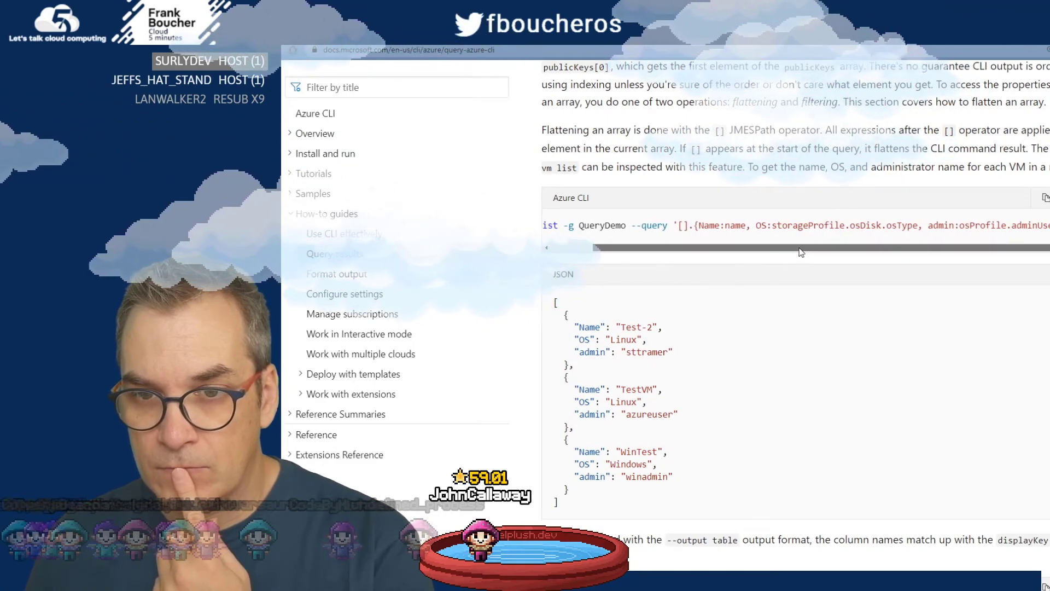
scroll(664, 298, "down", 10)
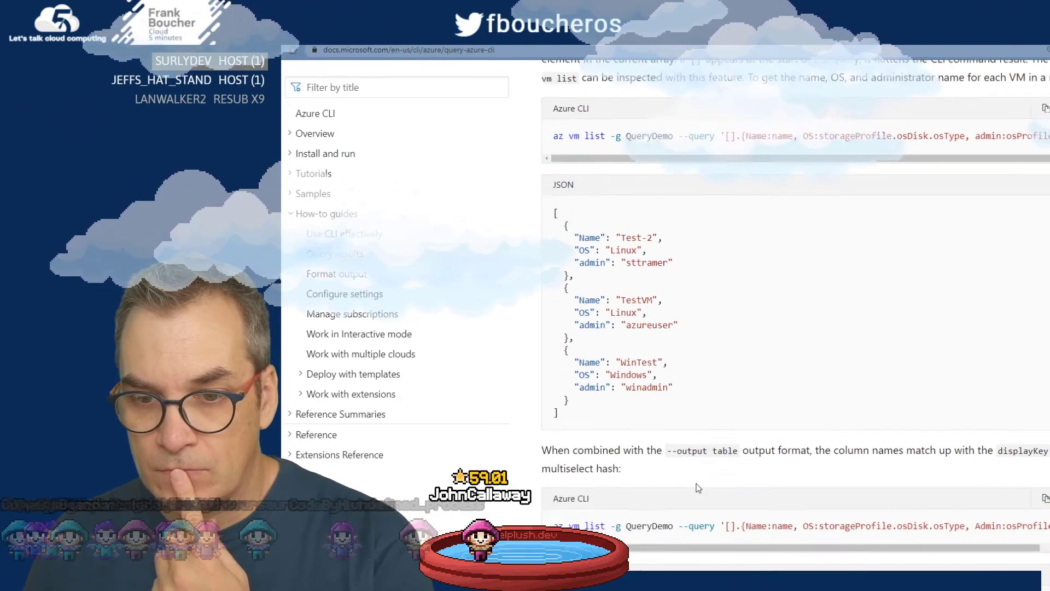
scroll(711, 496, "down", 1)
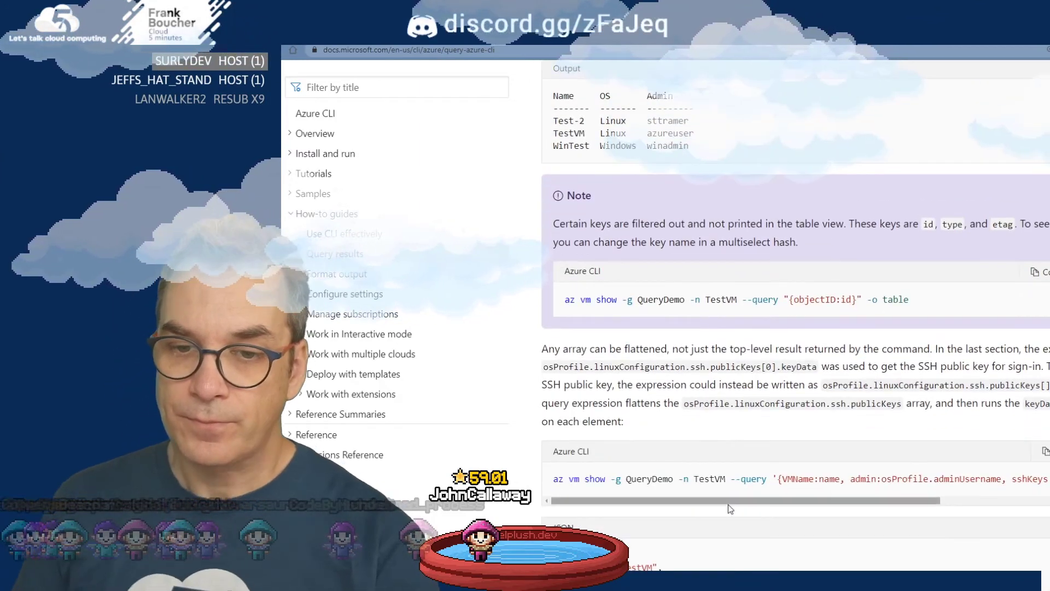
Read the query documentation's Filter arrays, Change output and Experiment with queries interactively sections, including the contains and sort_by examples.
scroll(725, 490, "down", 5)
scroll(724, 487, "down", 5)
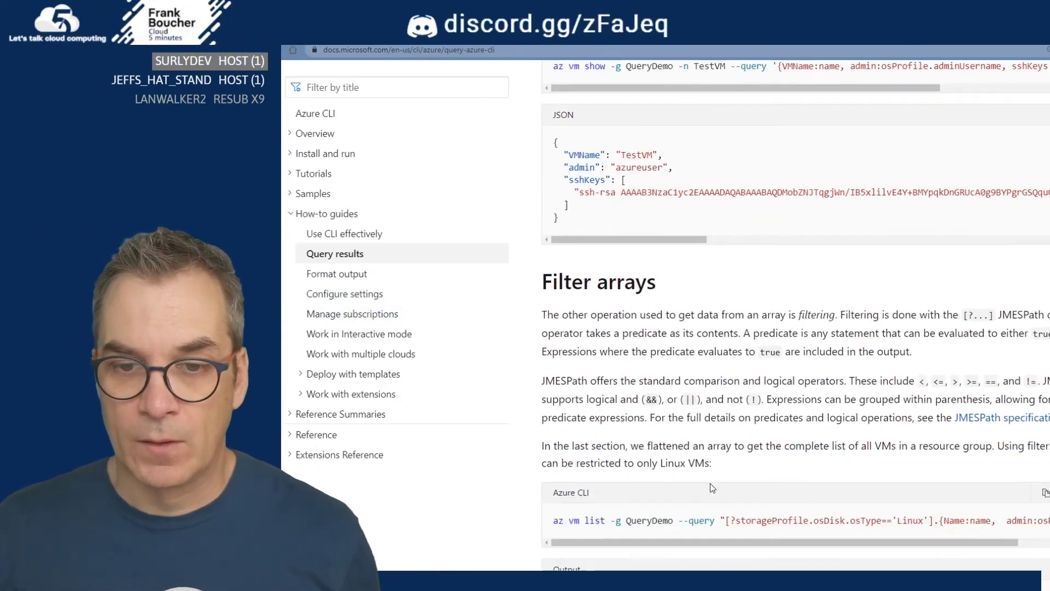
scroll(713, 486, "down", 2)
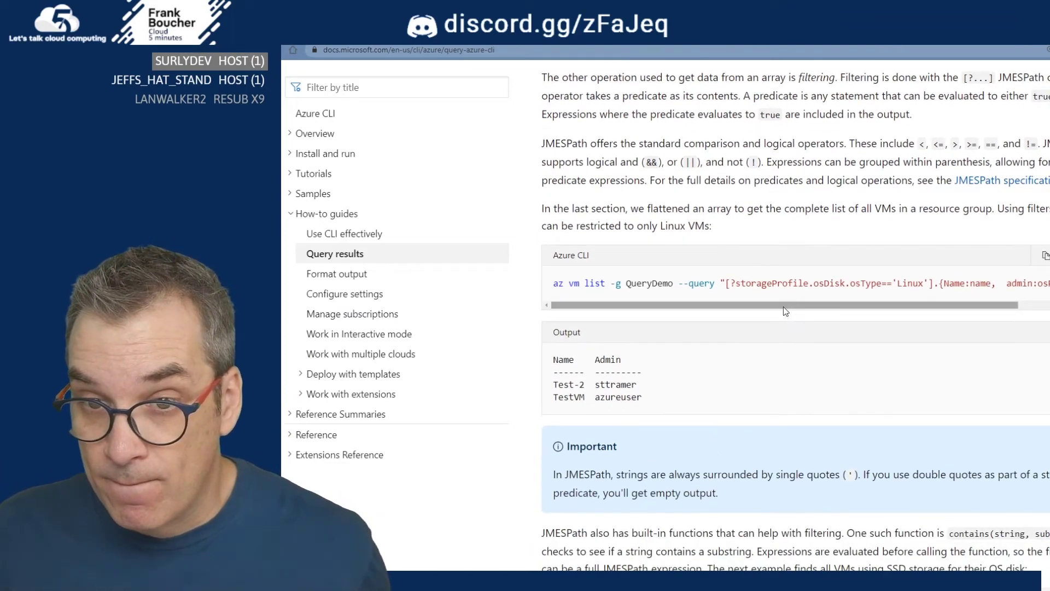
scroll(745, 339, "down", 6)
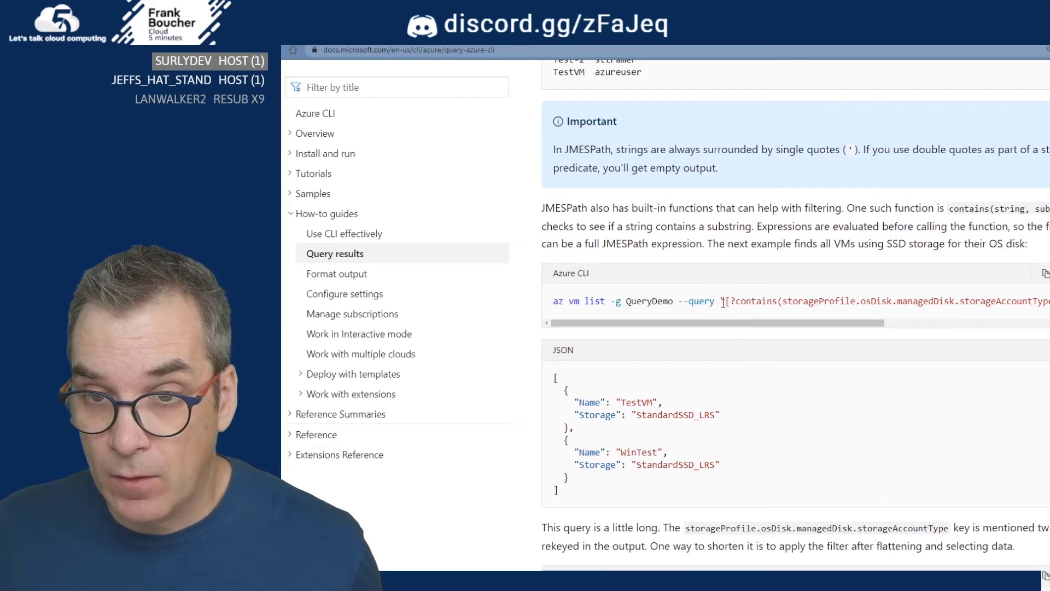
scroll(779, 305, "down", 9)
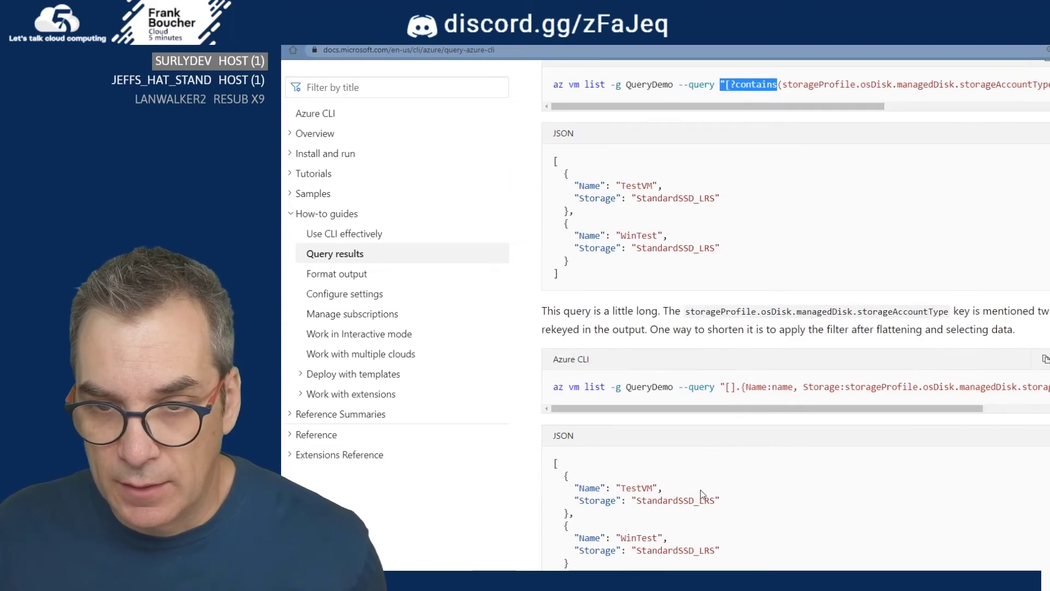
scroll(702, 492, "down", 2)
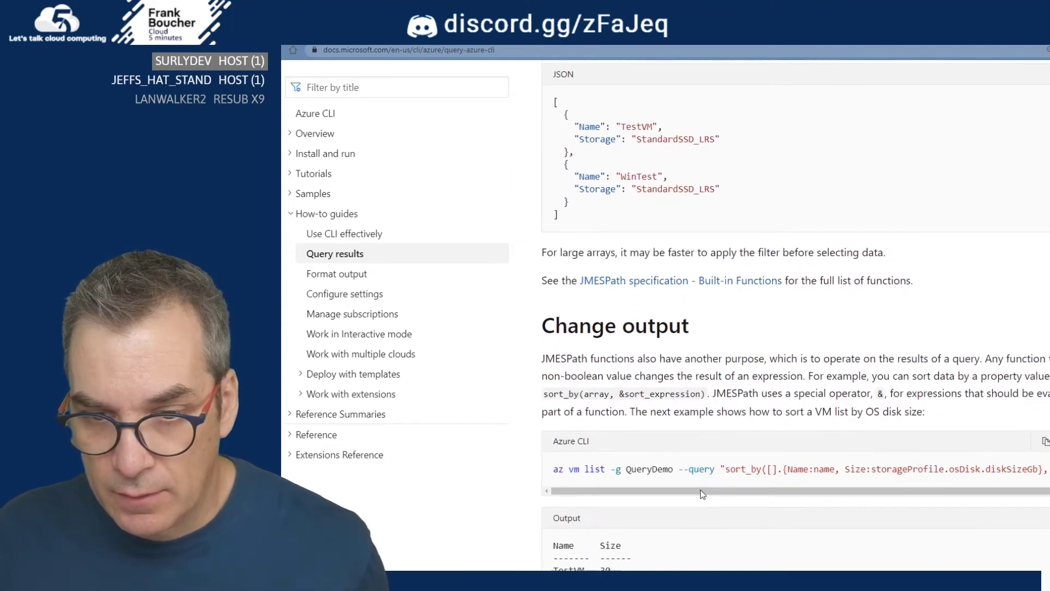
left_click_drag(712, 475, 819, 479)
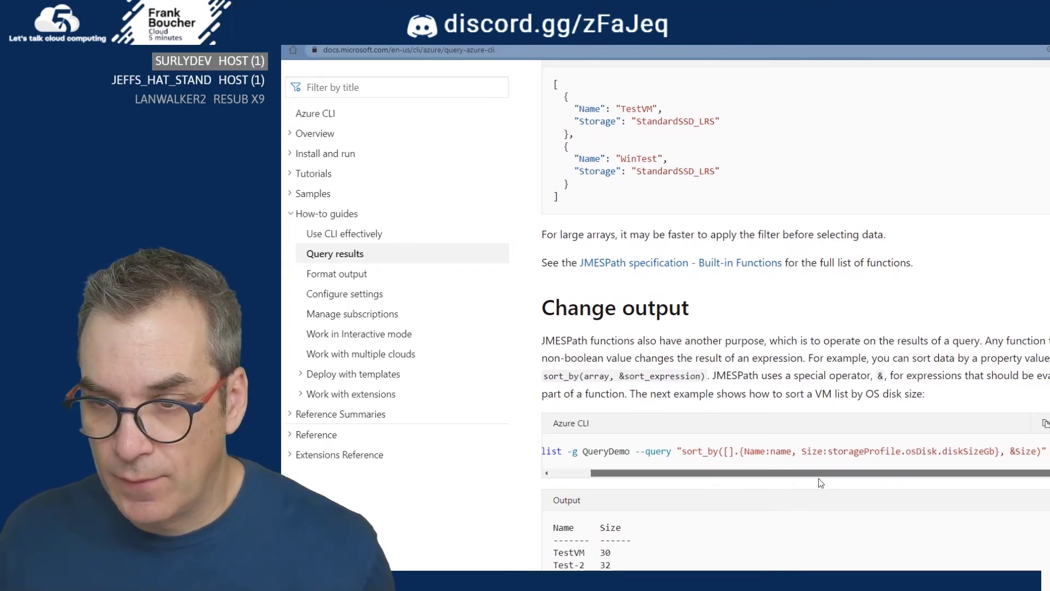
scroll(820, 482, "down", 5)
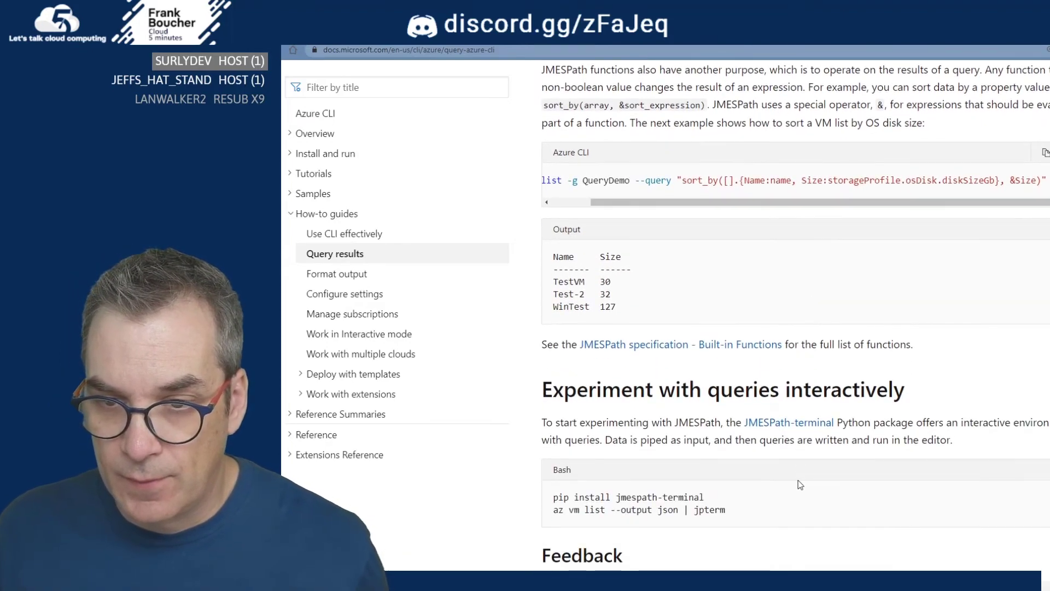
scroll(800, 485, "down", 1)
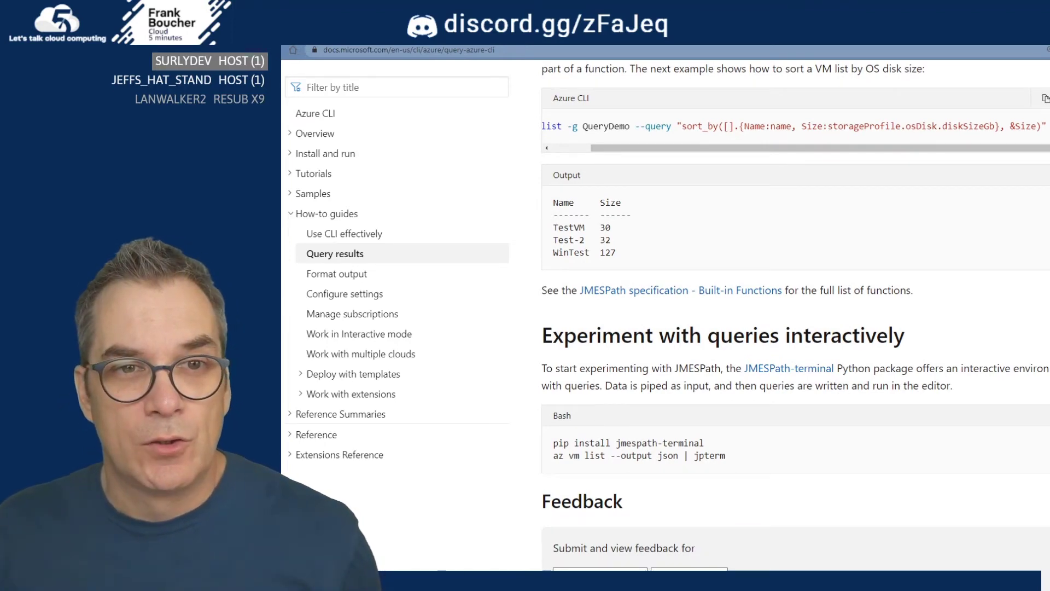
Return to debug.azcli in the code editor and check the full UIapp assignment, including its reply URL and --query option, above the empty appID line.
key("alt+Tab")
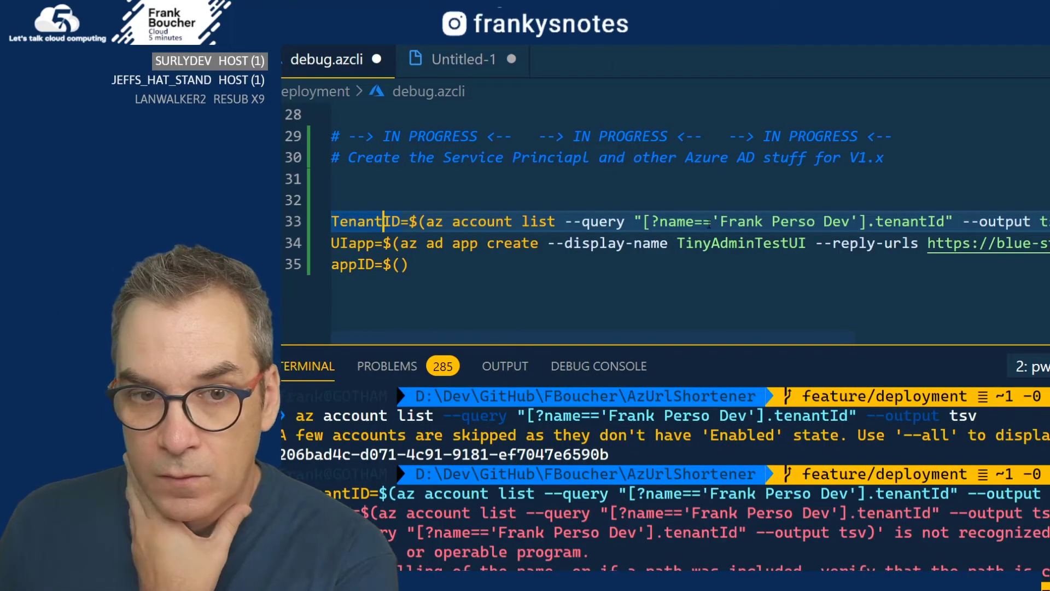
left_click(426, 259)
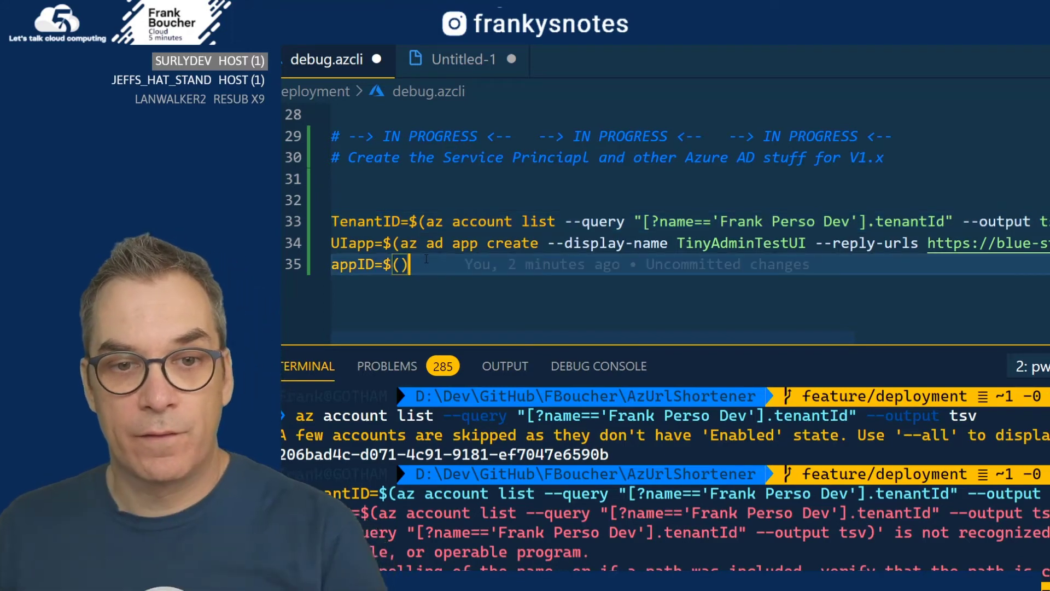
key("shift+Home")
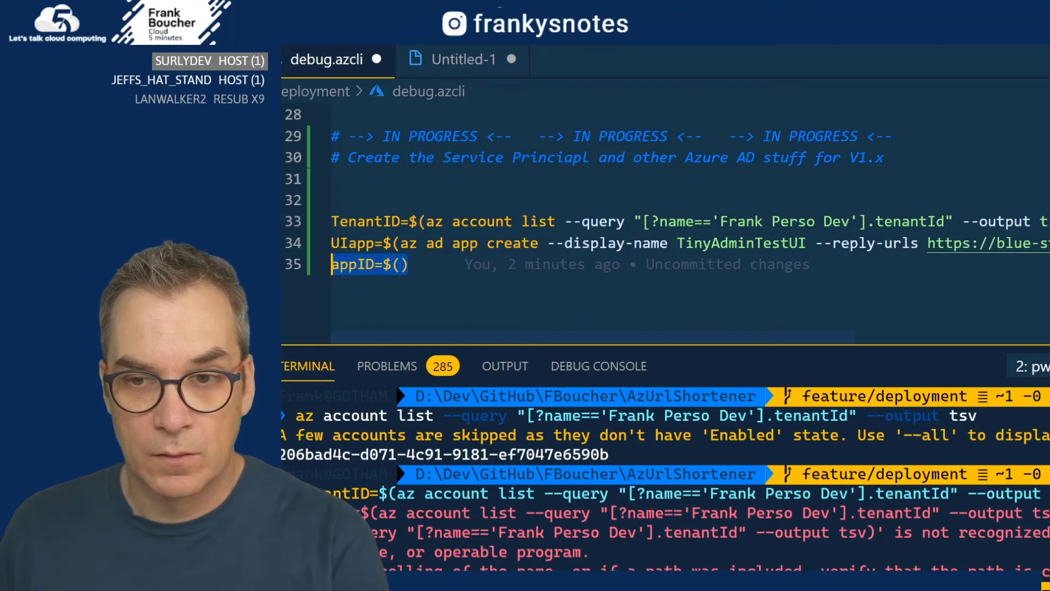
left_click(410, 264)
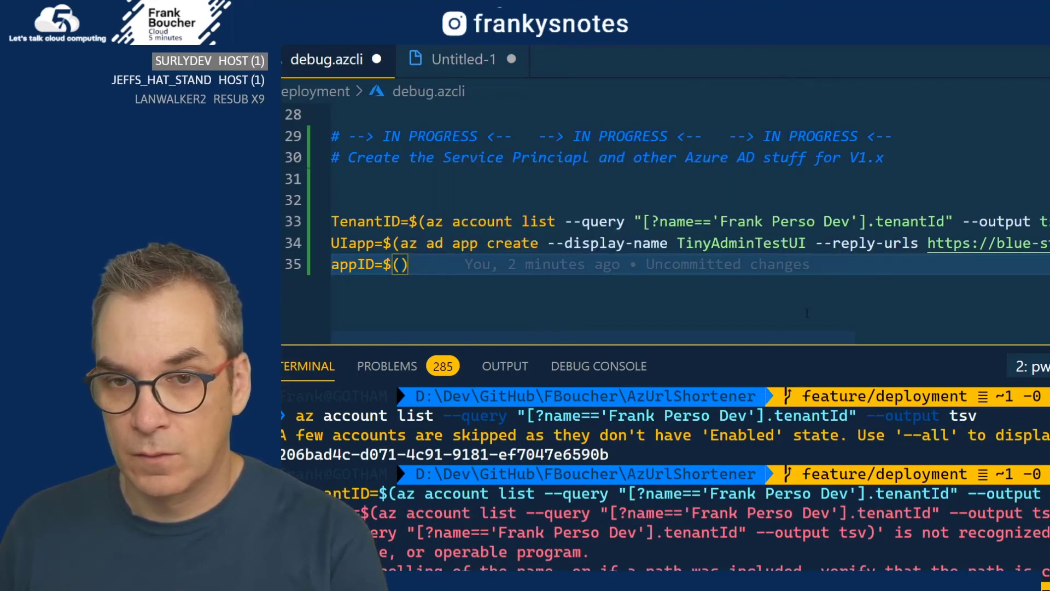
scroll(745, 338, "right", 10)
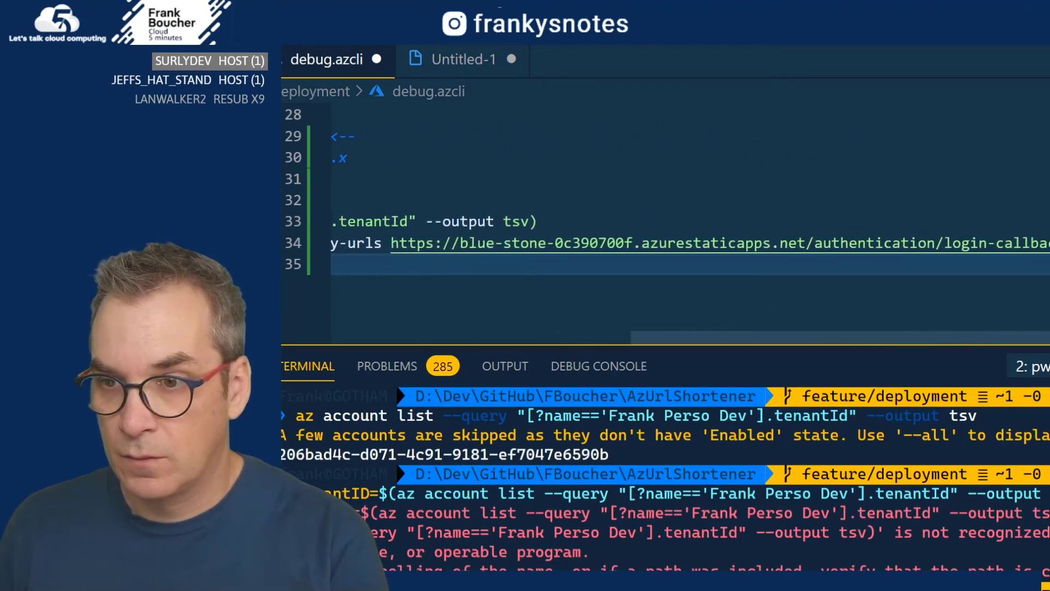
scroll(690, 279, "right", 1)
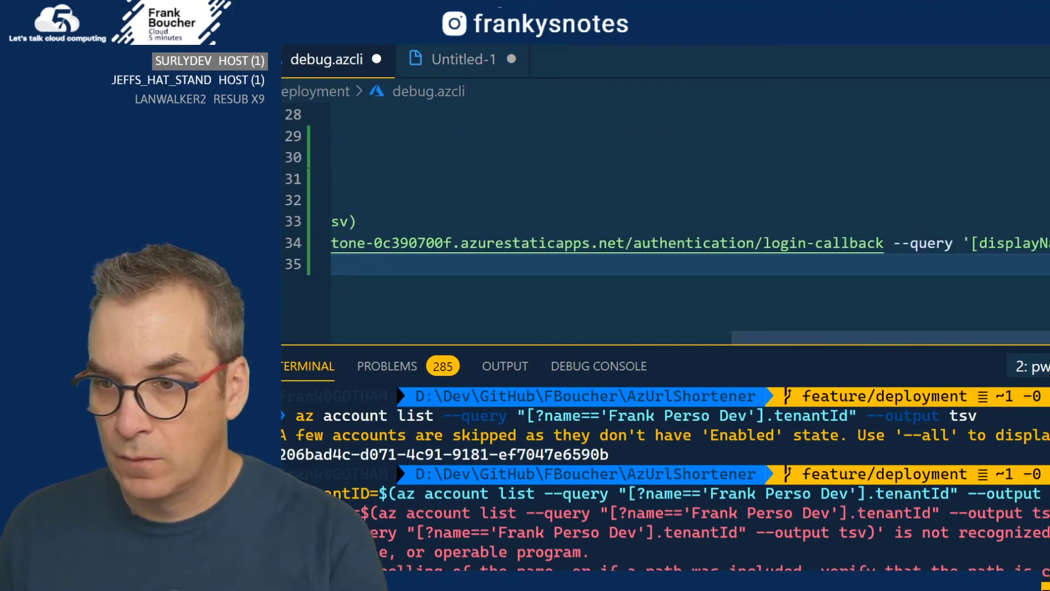
scroll(635, 328, "left", 11)
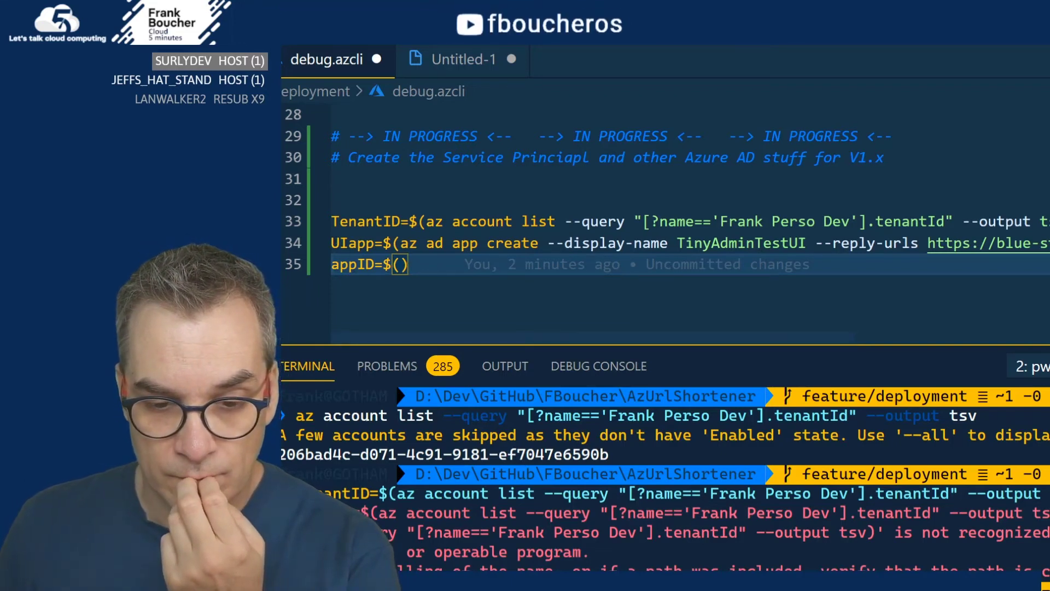
Switch back to the browser and look through the open Azure documentation pages and the "azure cli ad tenant id JMESPATH" search results.
key("alt+Tab")
scroll(676, 484, "up", 6)
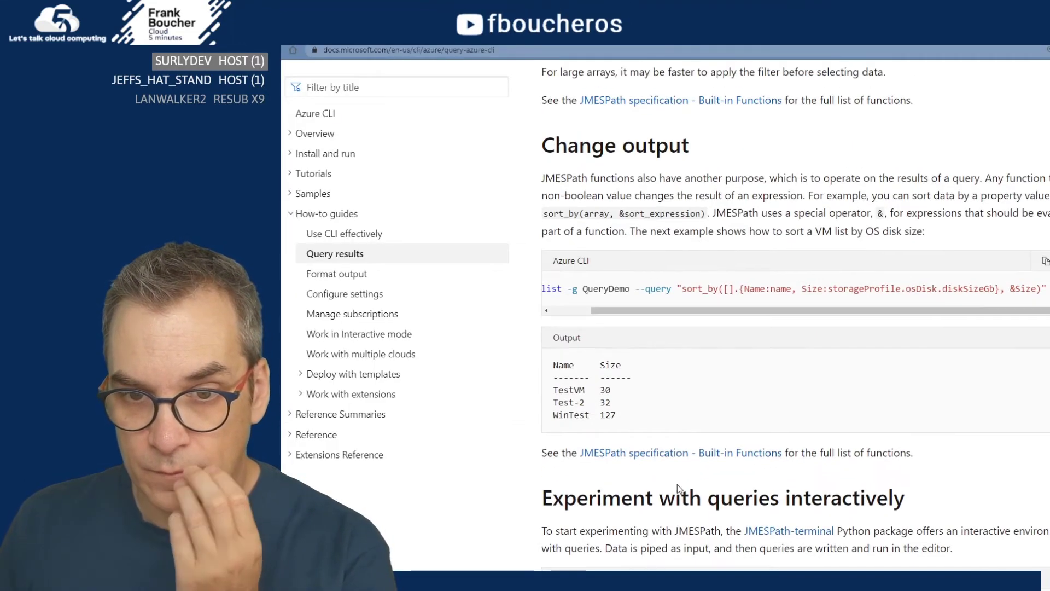
scroll(678, 484, "up", 3)
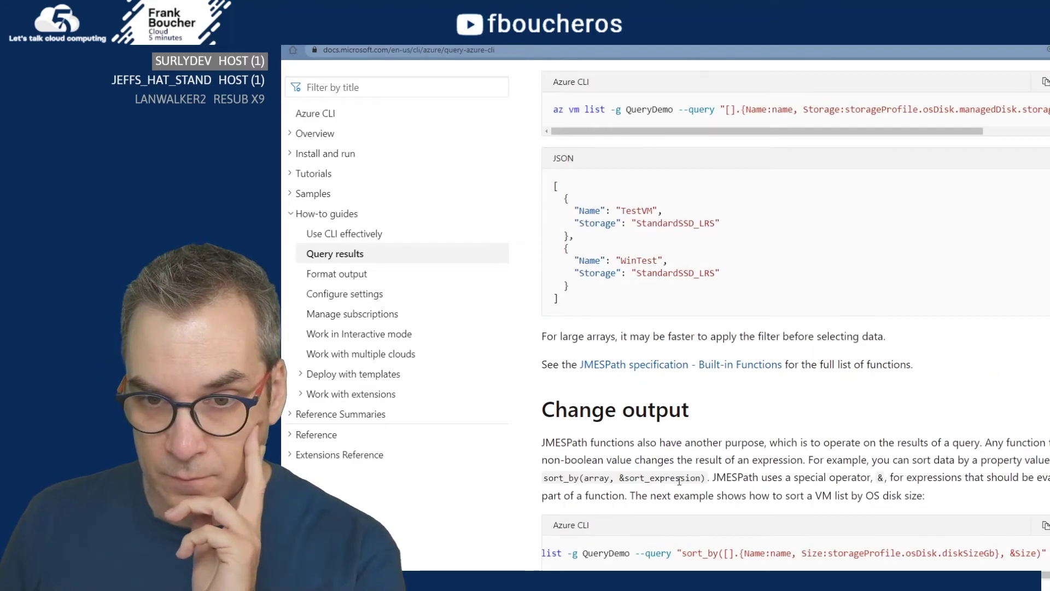
key("ctrl+Tab")
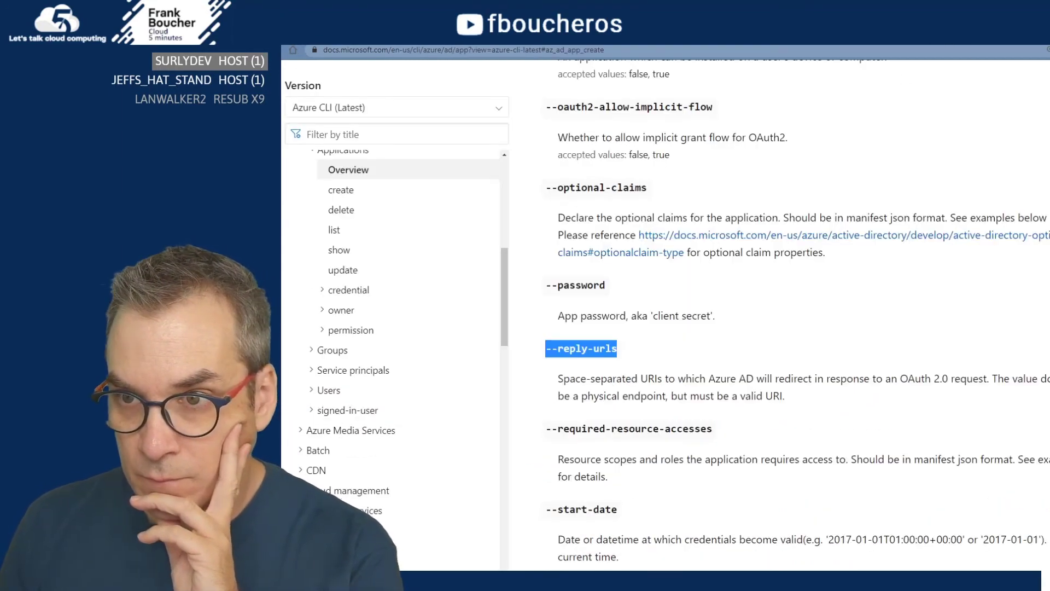
key("alt+Left")
key("ctrl+Tab")
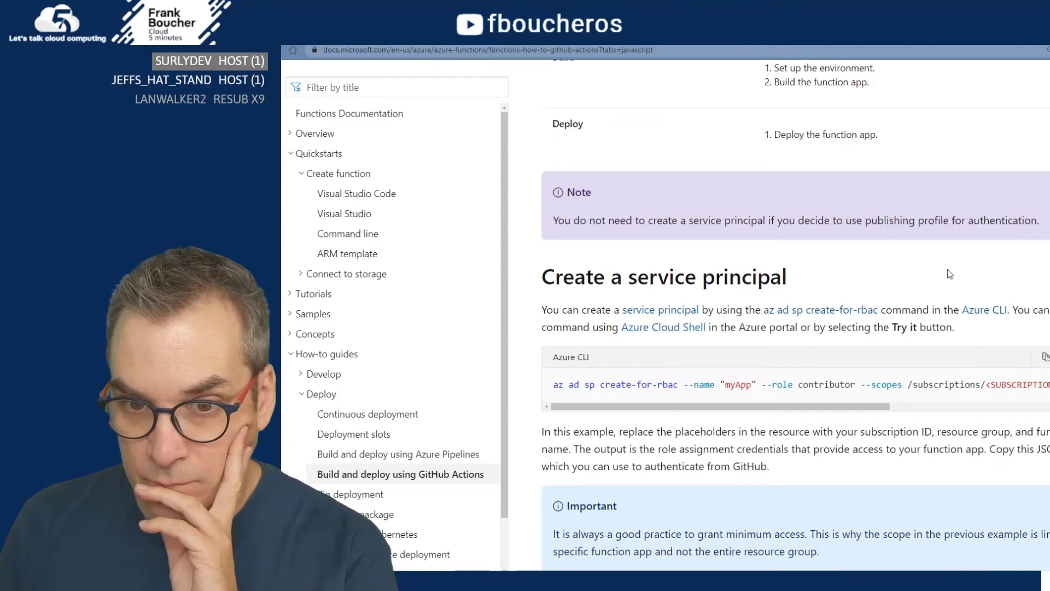
scroll(724, 430, "down", 7)
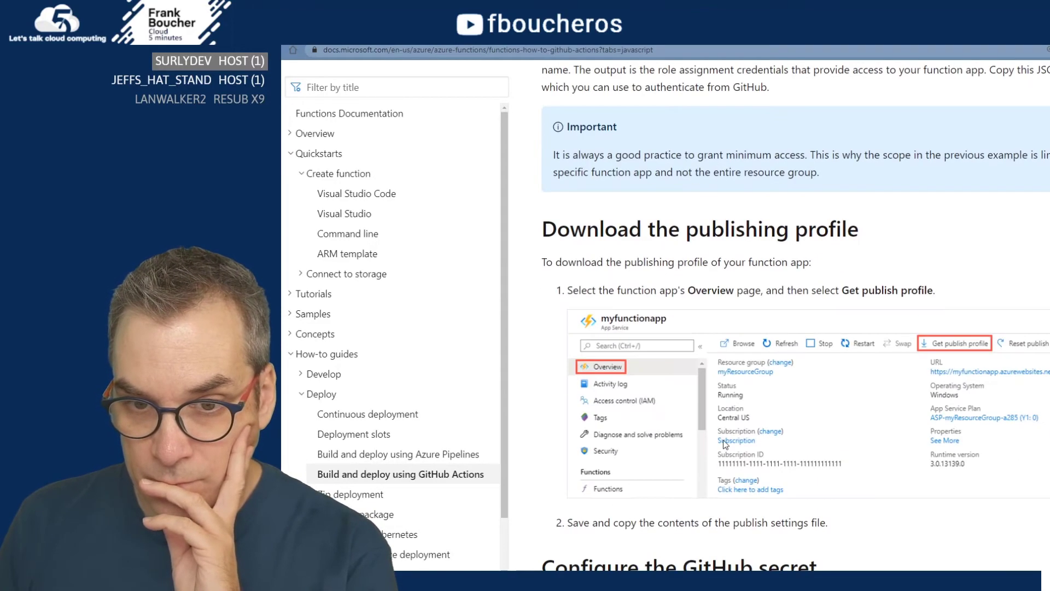
scroll(730, 440, "up", 10)
key("ctrl+Tab")
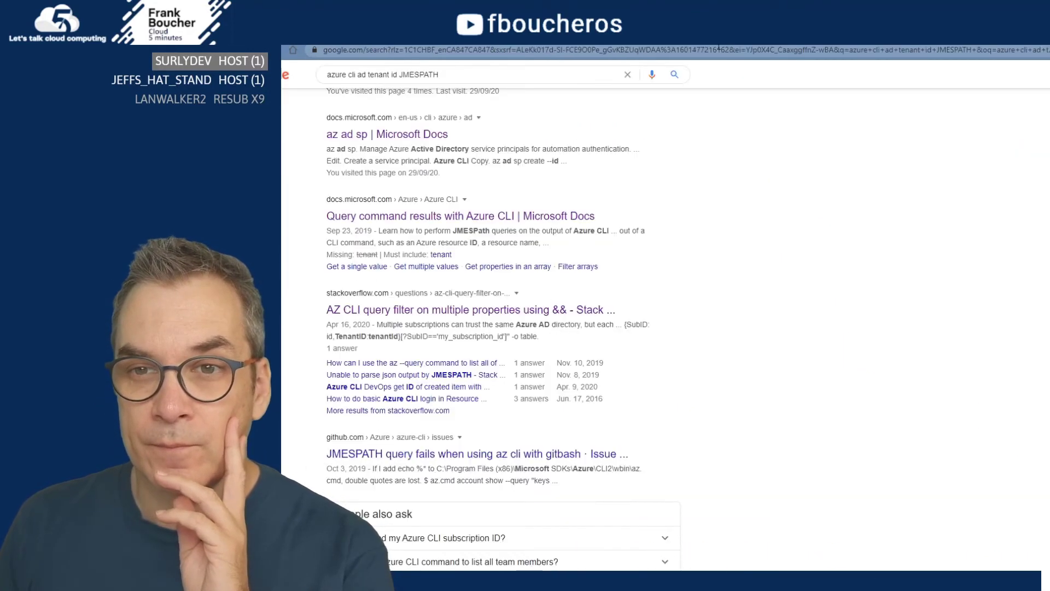
scroll(452, 185, "up", 4)
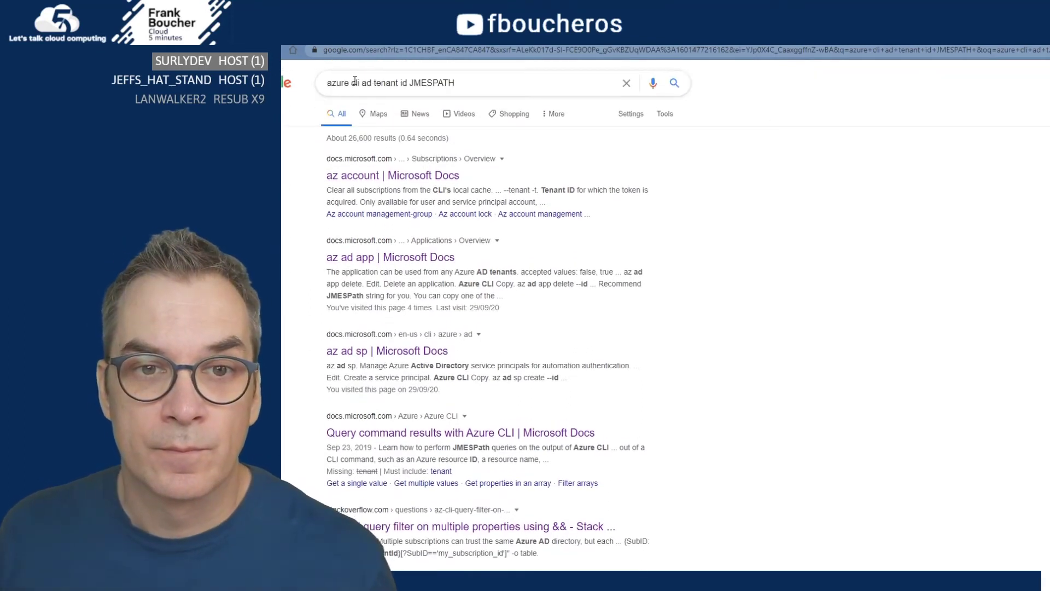
Search the web for "azure cli result in variable".
left_click_drag(363, 82, 506, 82)
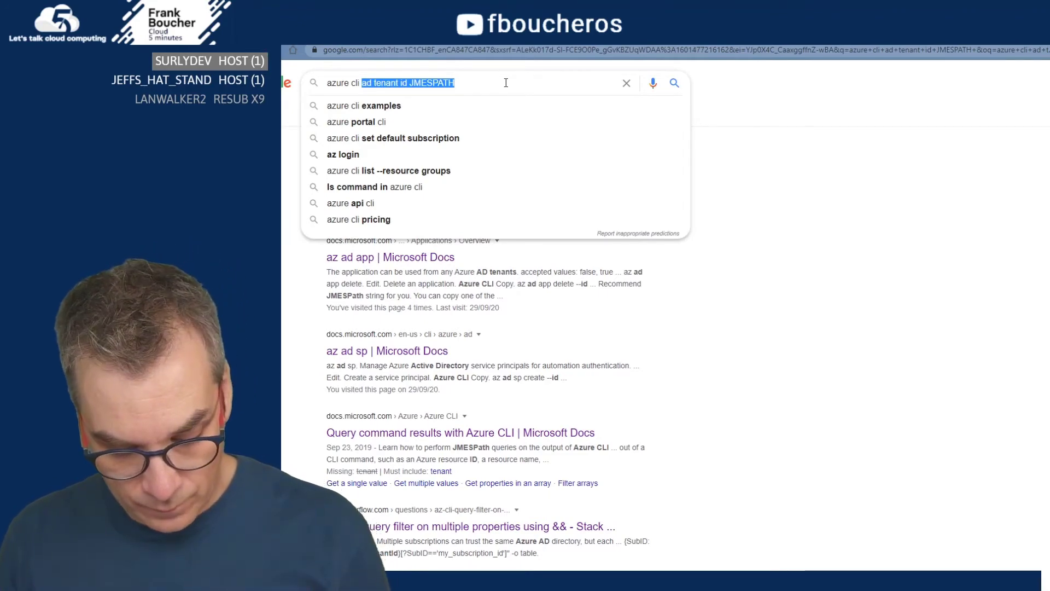
type("result")
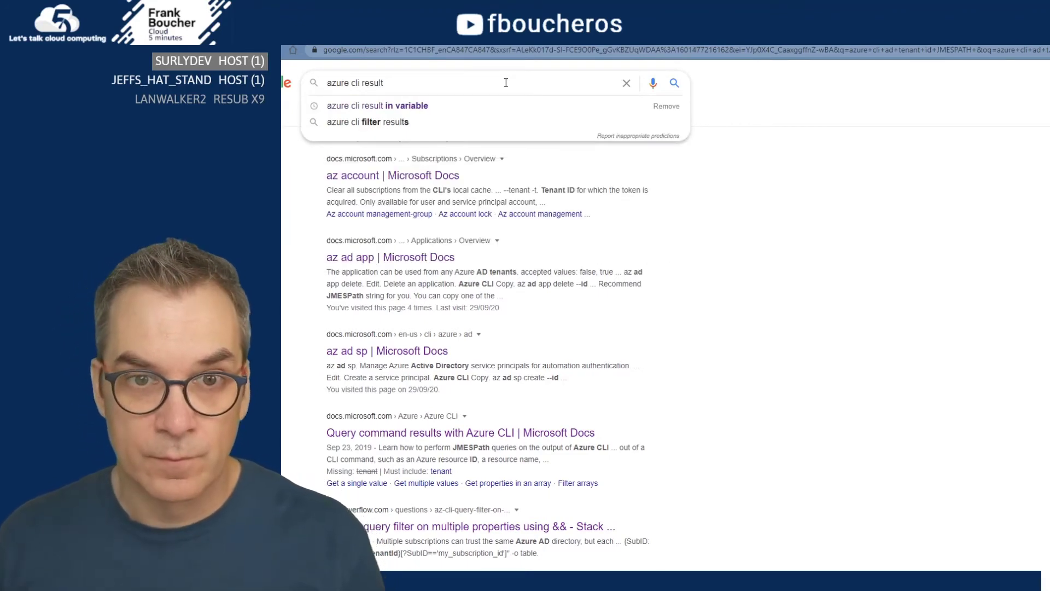
left_click(427, 106)
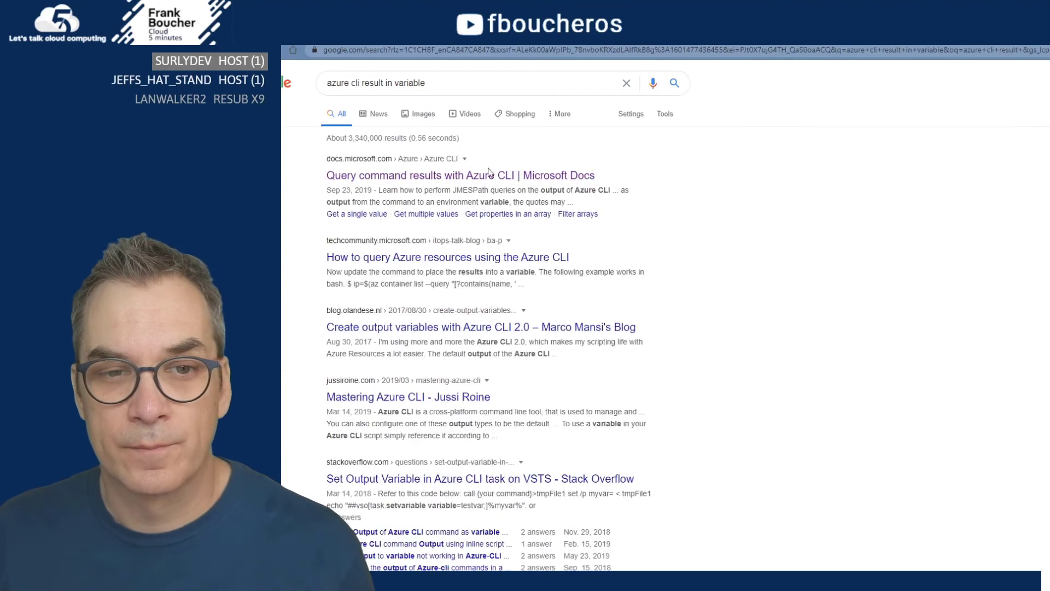
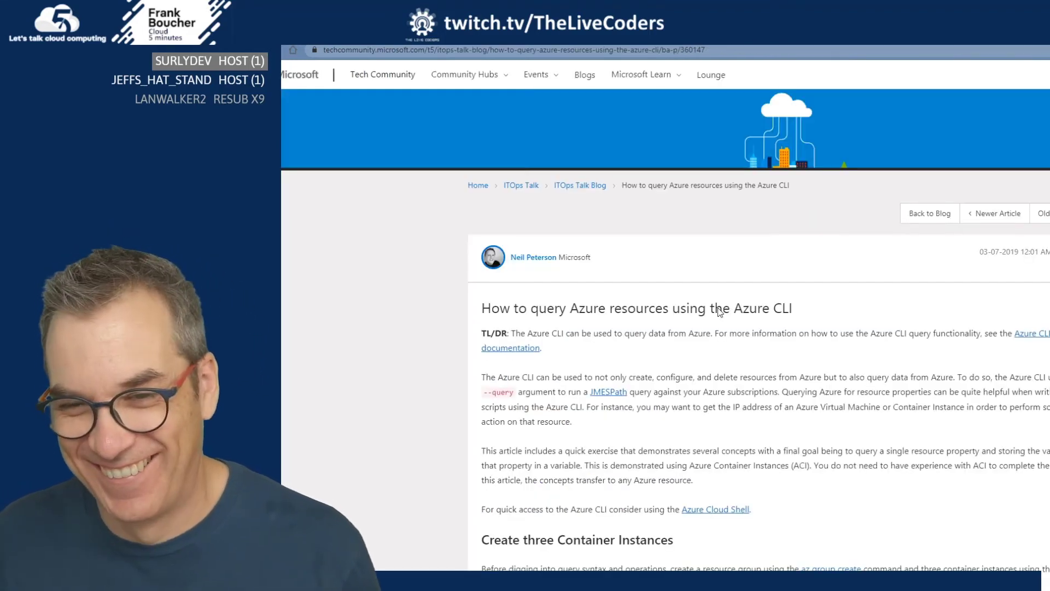
Open the article "How to query Azure resources using the Azure CLI" and examine its script for creating three container instances.
scroll(719, 312, "down", 5)
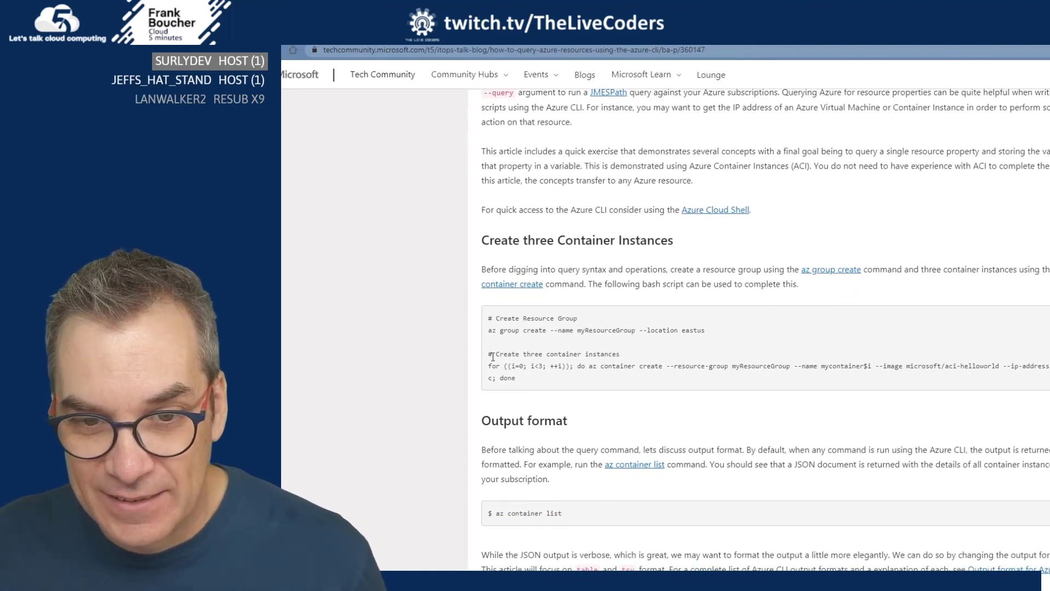
left_click_drag(532, 333, 688, 336)
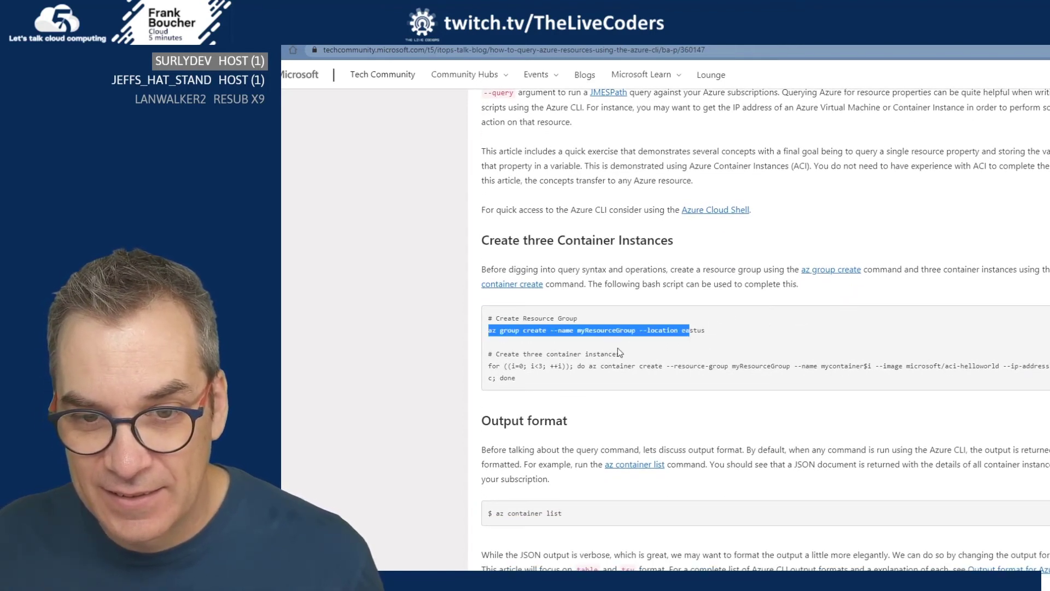
left_click(592, 366)
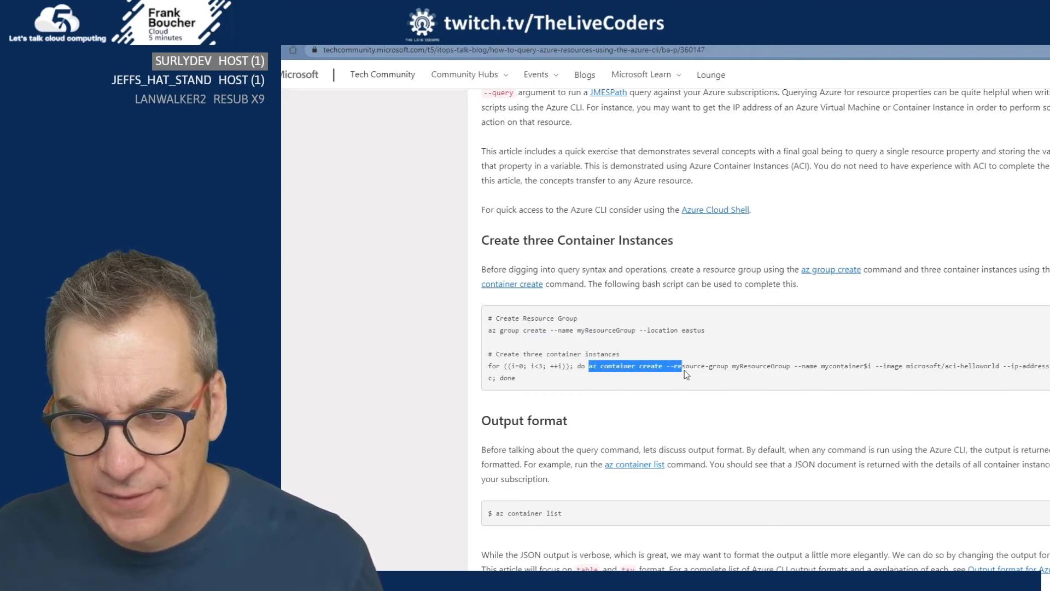
left_click_drag(722, 376, 809, 369)
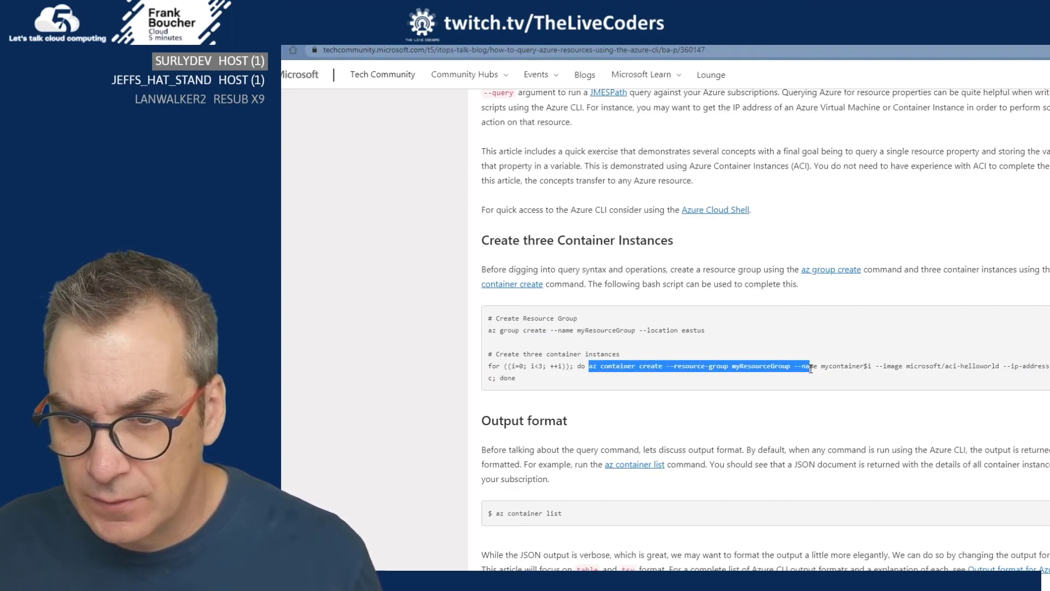
left_click(848, 368)
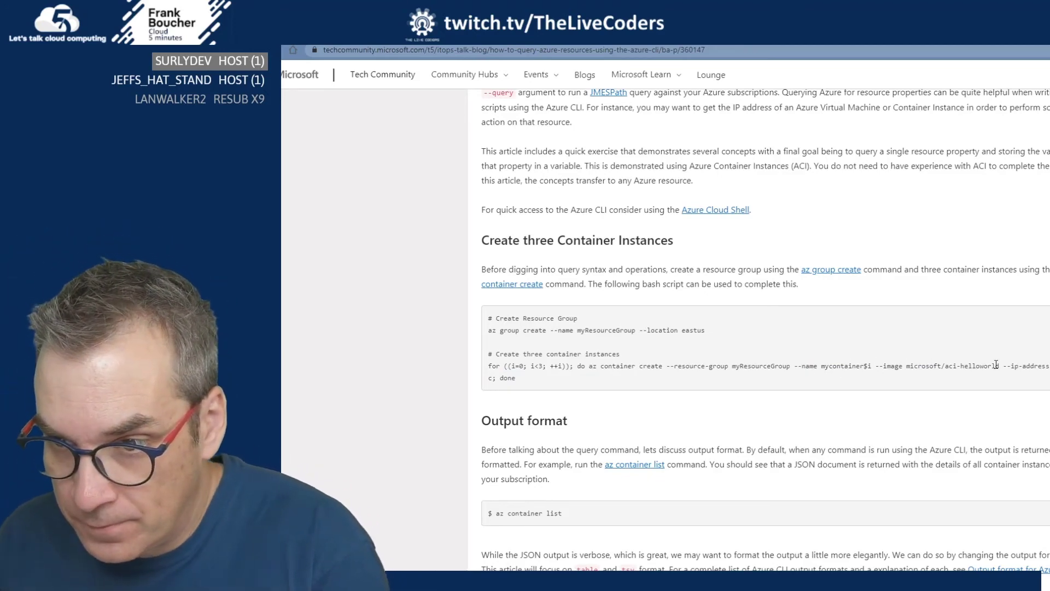
Skim the article's Output format and Azure CLI query sections, then return to its introduction.
scroll(687, 368, "down", 3)
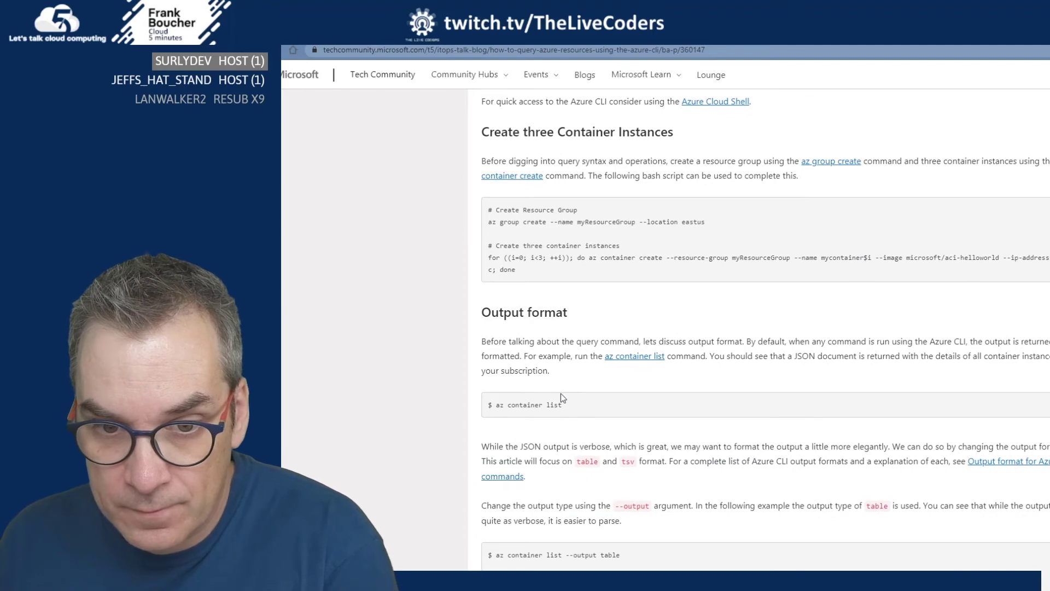
scroll(599, 383, "down", 3)
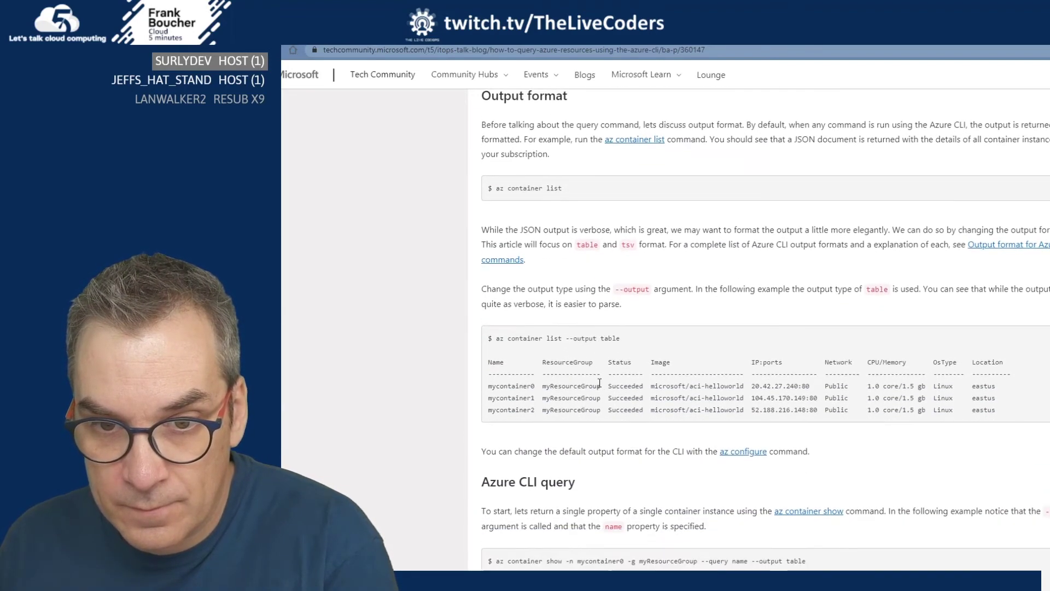
scroll(600, 382, "down", 3)
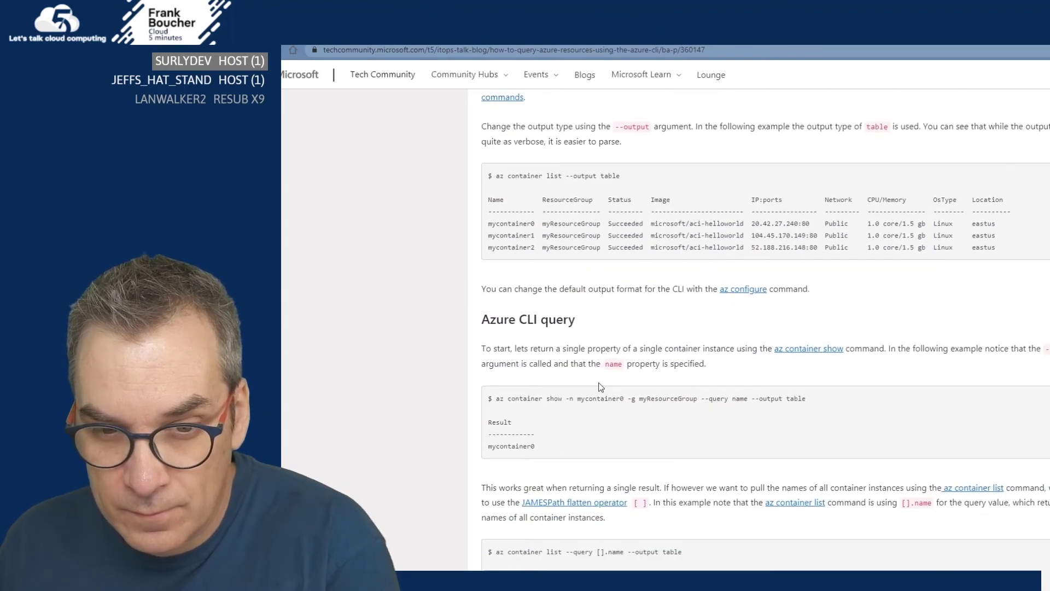
scroll(598, 383, "down", 2)
scroll(600, 386, "up", 15)
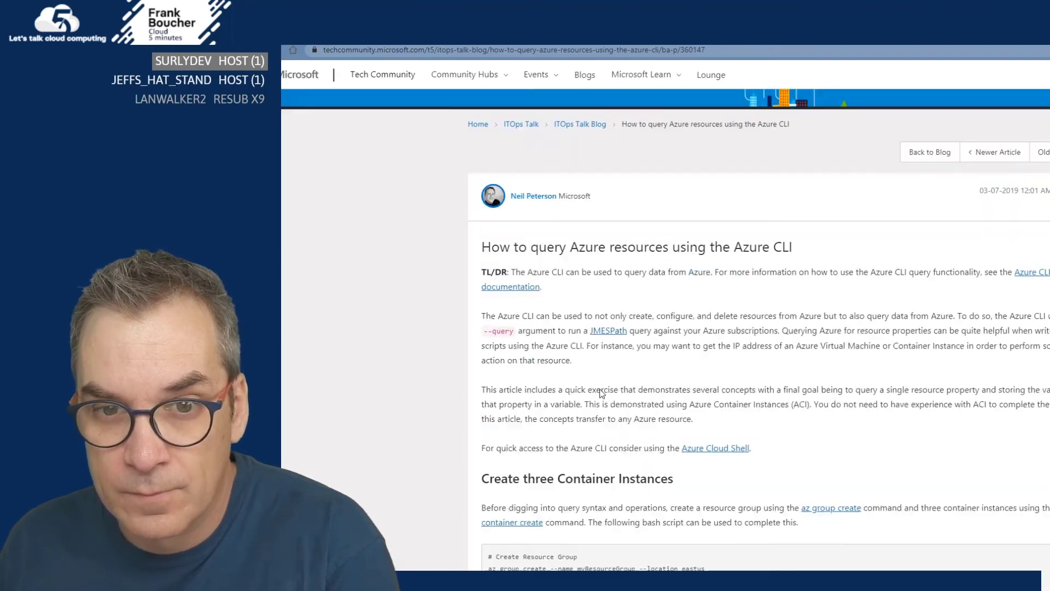
scroll(602, 392, "up", 1)
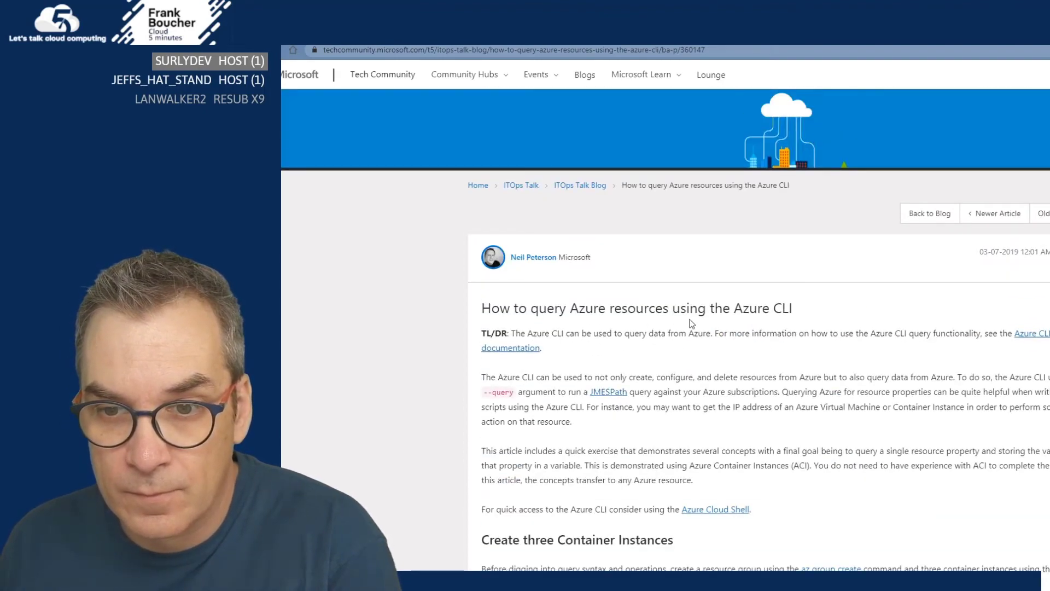
Look through the article's sections on custom column names, returning a value by index and filtering results on a value.
scroll(691, 323, "down", 20)
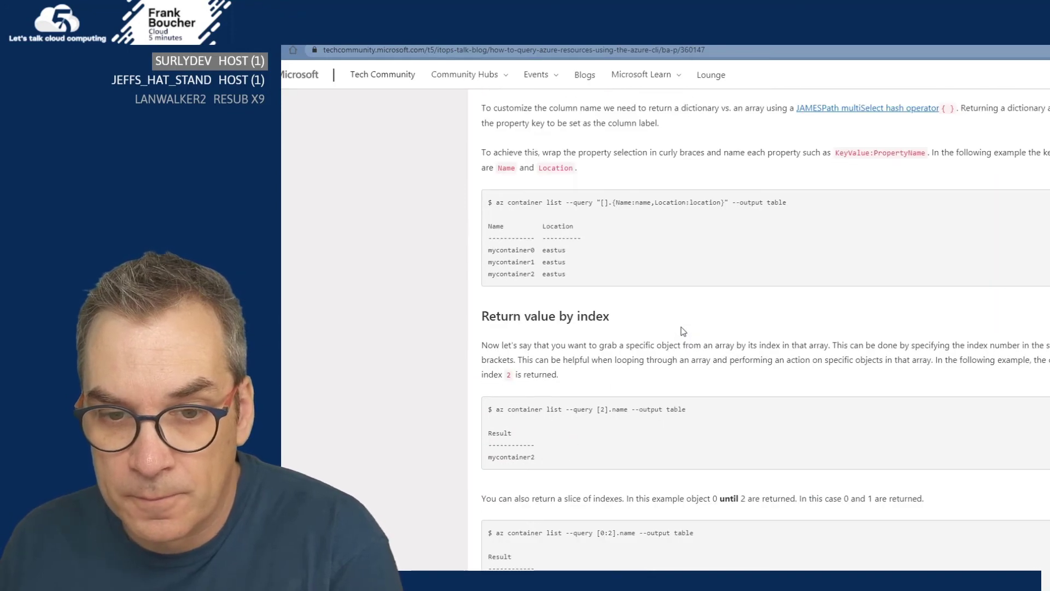
scroll(585, 408, "down", 4)
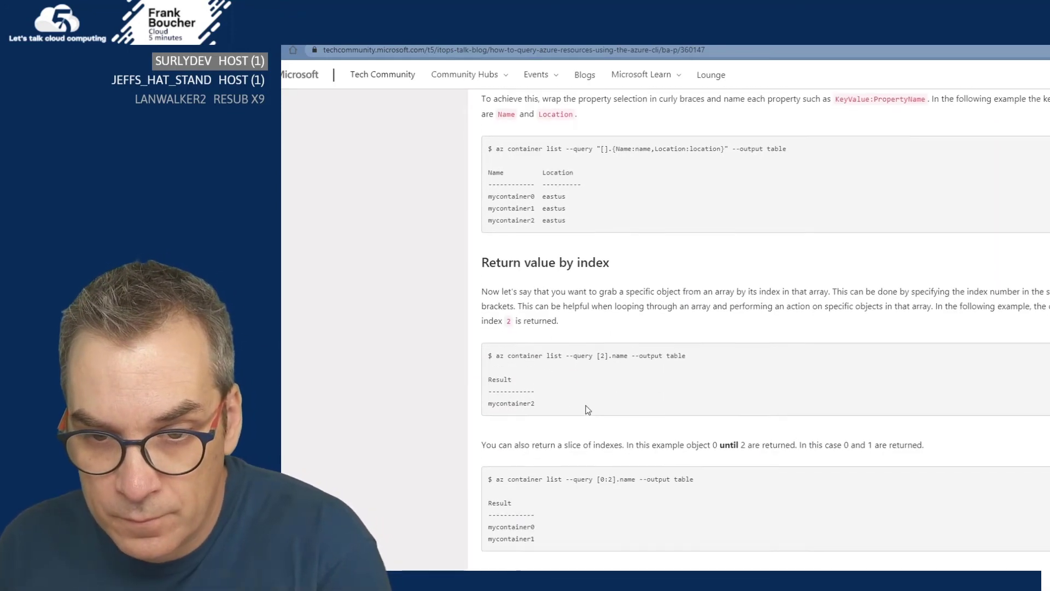
scroll(585, 406, "down", 2)
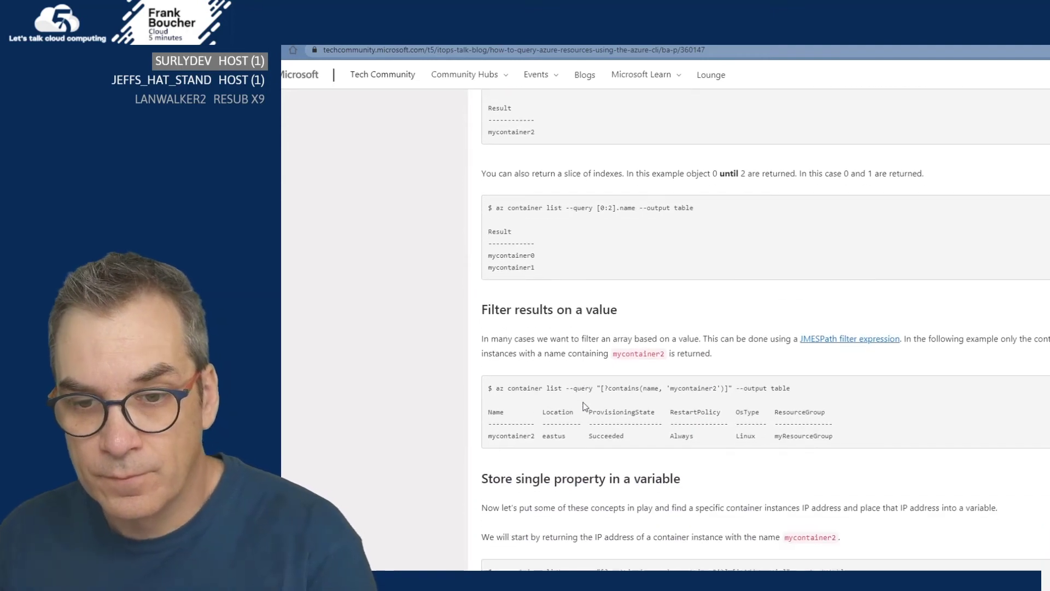
scroll(584, 401, "down", 2)
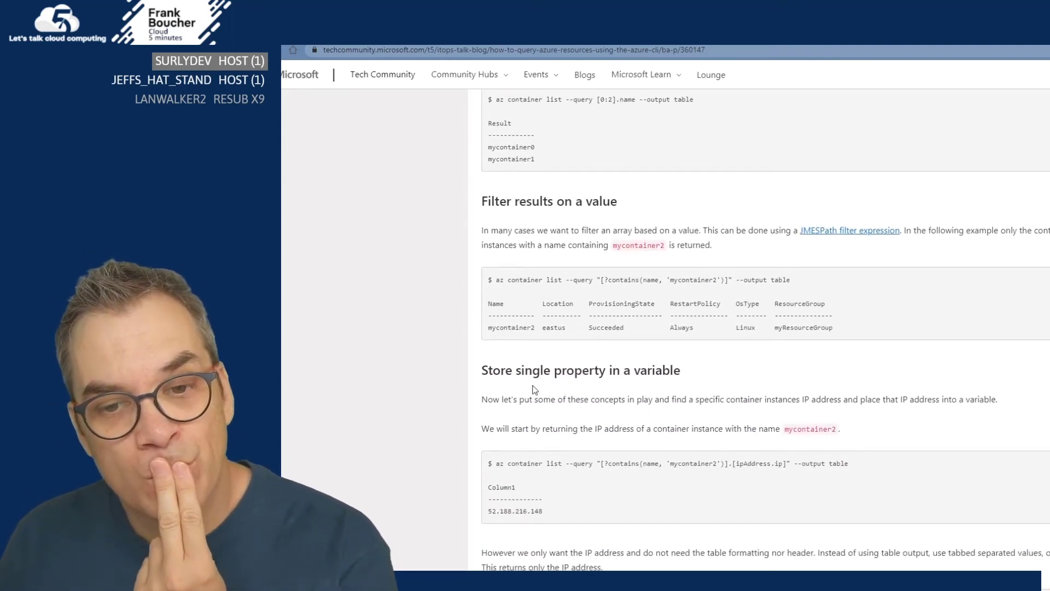
scroll(534, 389, "down", 1)
Read the "Store single property in a variable" section, examining the bash and PowerShell examples that assign a tsv query result to ip.
left_click_drag(480, 314, 692, 315)
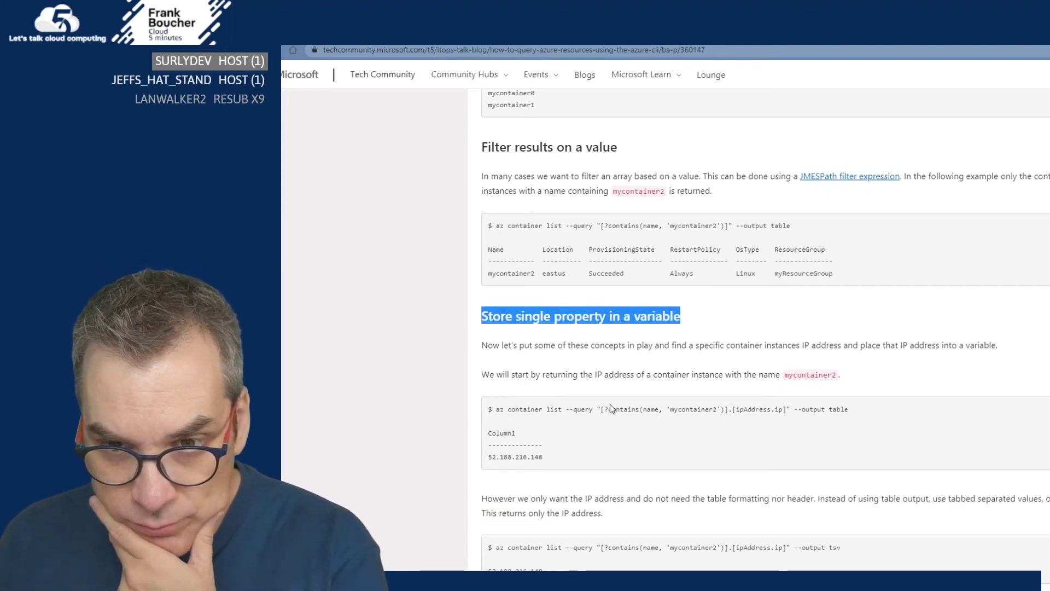
scroll(627, 422, "down", 3)
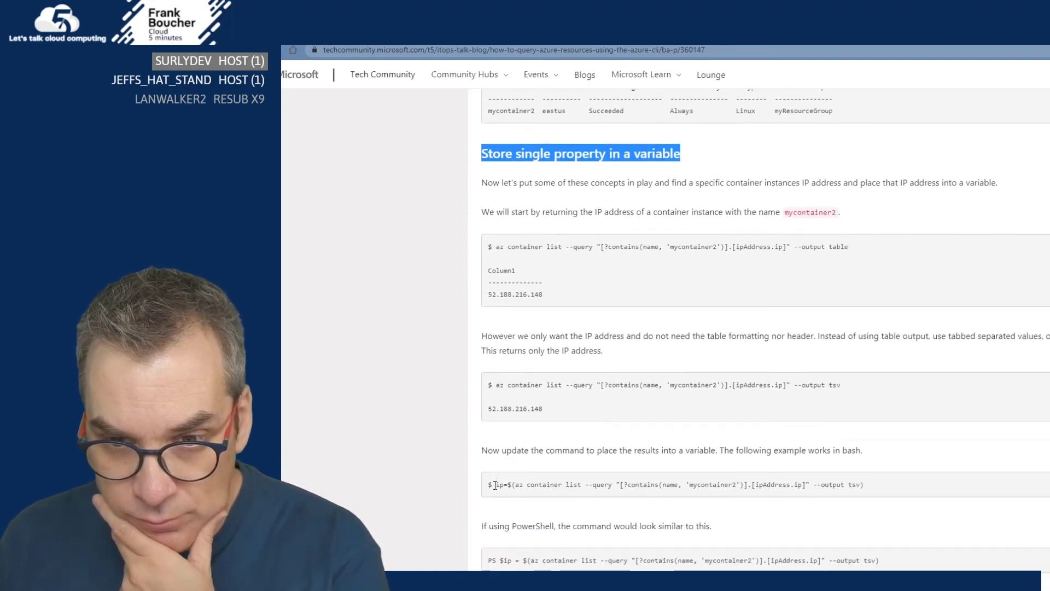
left_click_drag(495, 485, 882, 484)
scroll(881, 484, "down", 2)
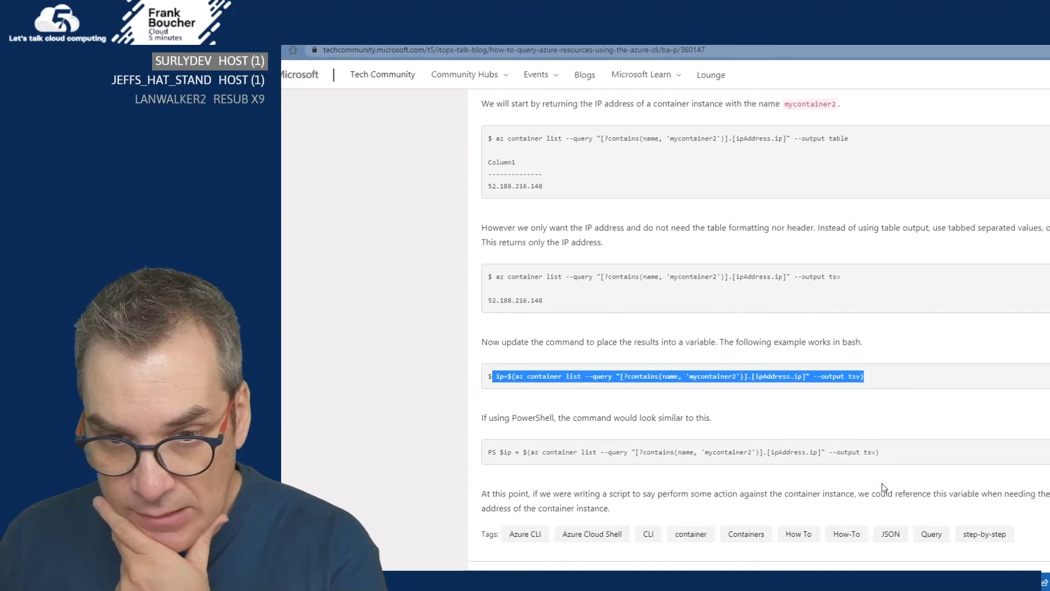
scroll(535, 429, "down", 2)
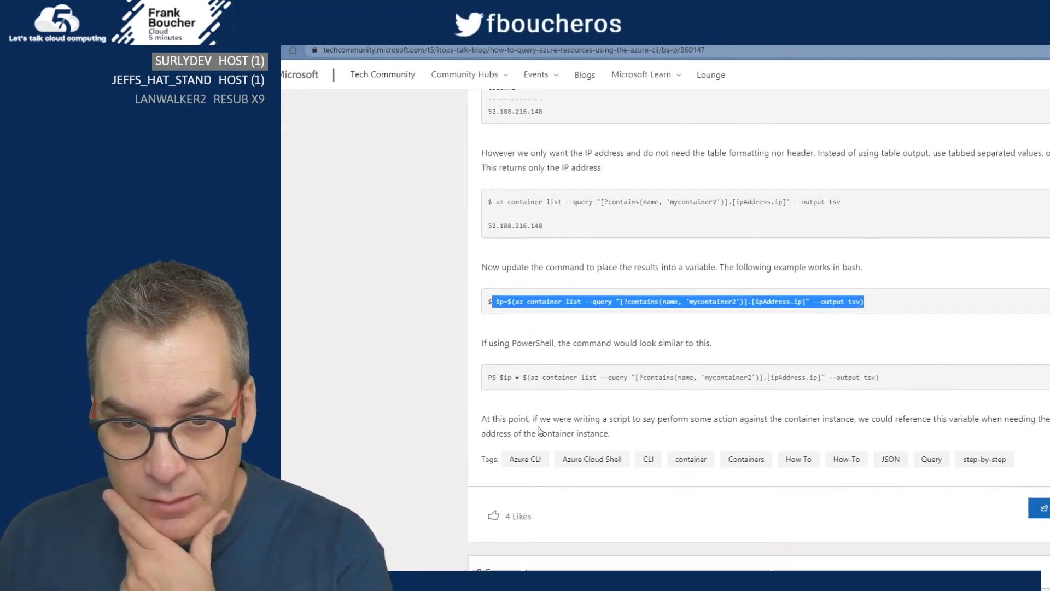
Read the comments below the article, including the reply with a container create command stored in a variable.
scroll(539, 429, "down", 2)
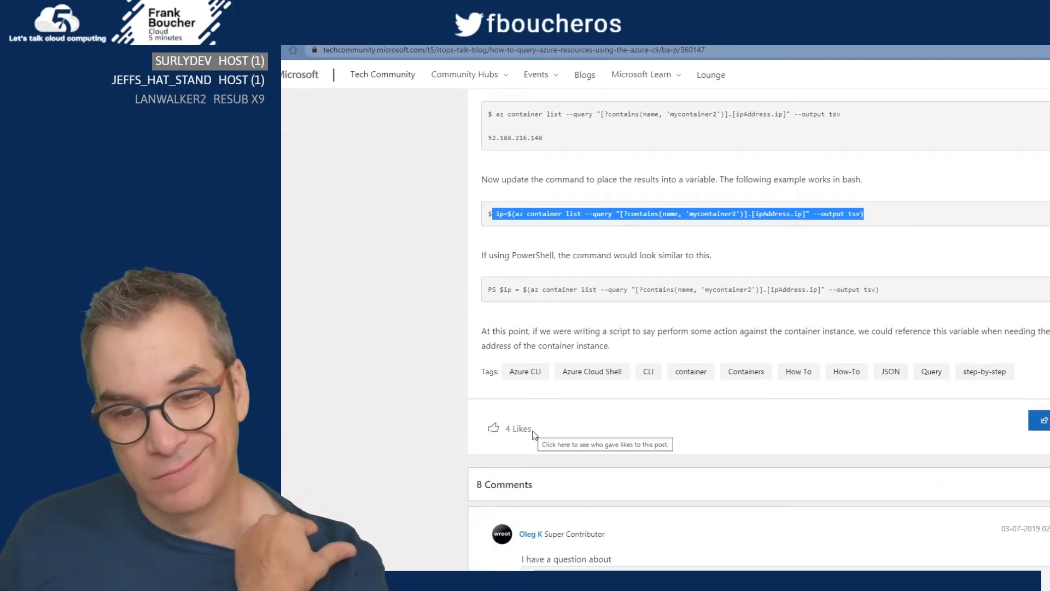
scroll(536, 435, "down", 4)
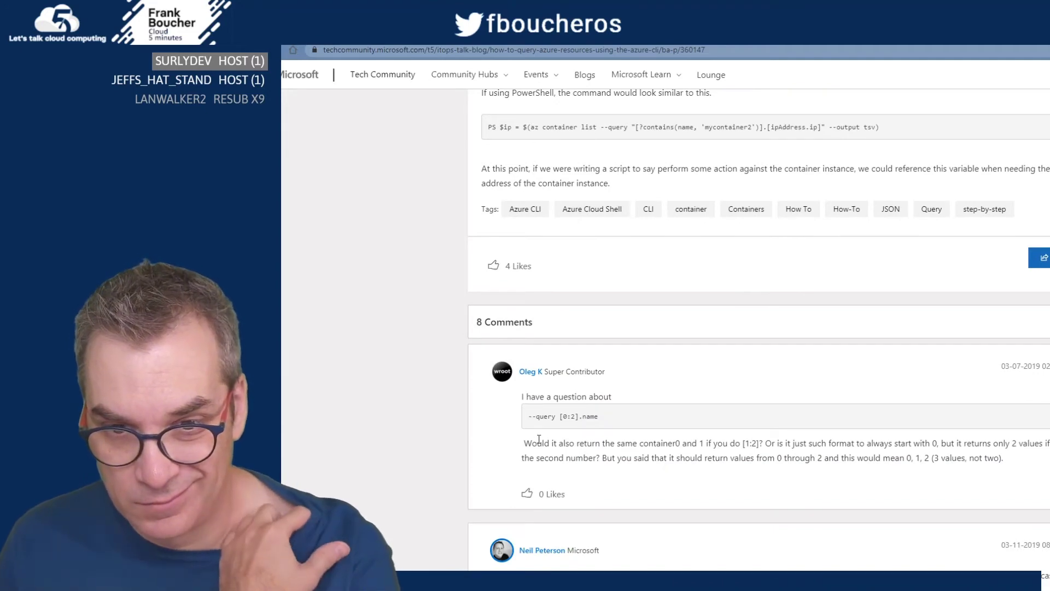
scroll(539, 439, "down", 5)
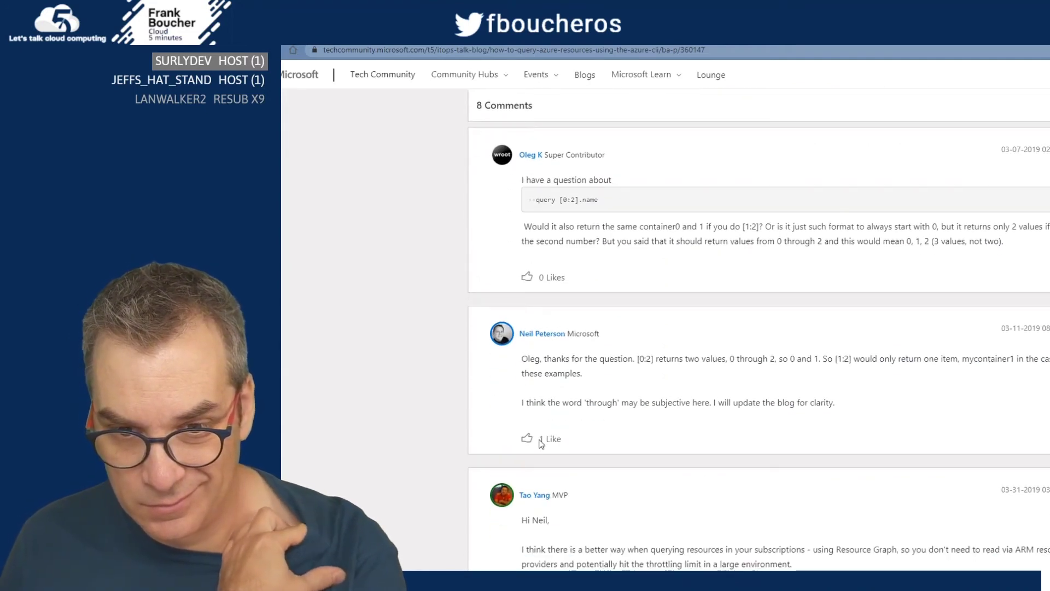
scroll(541, 443, "down", 5)
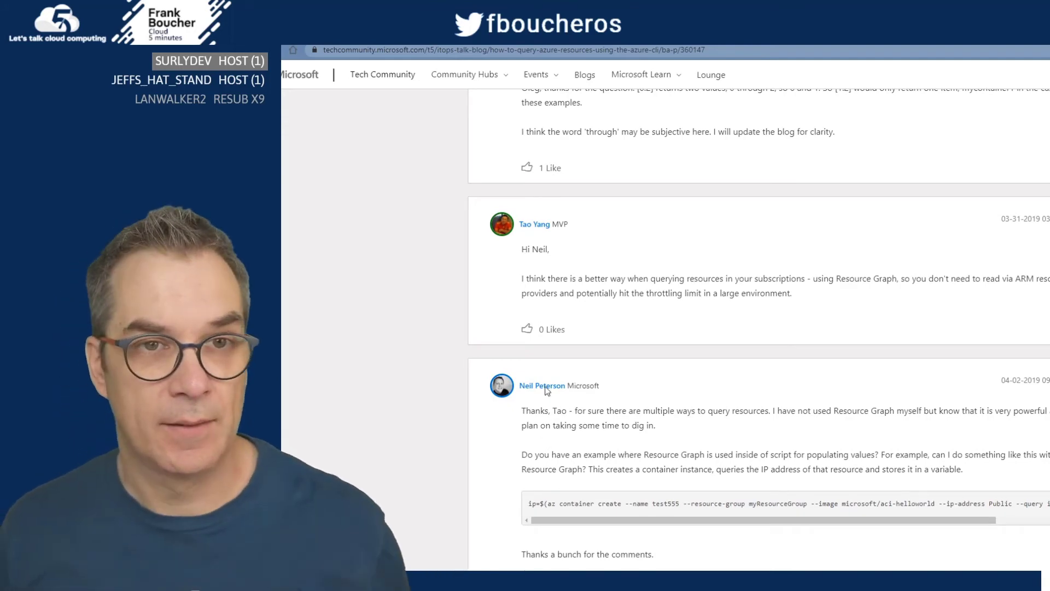
Return to debug.azcli in the code editor and change the UIapp command's --query expression to '[].appId'.
key("alt+Tab")
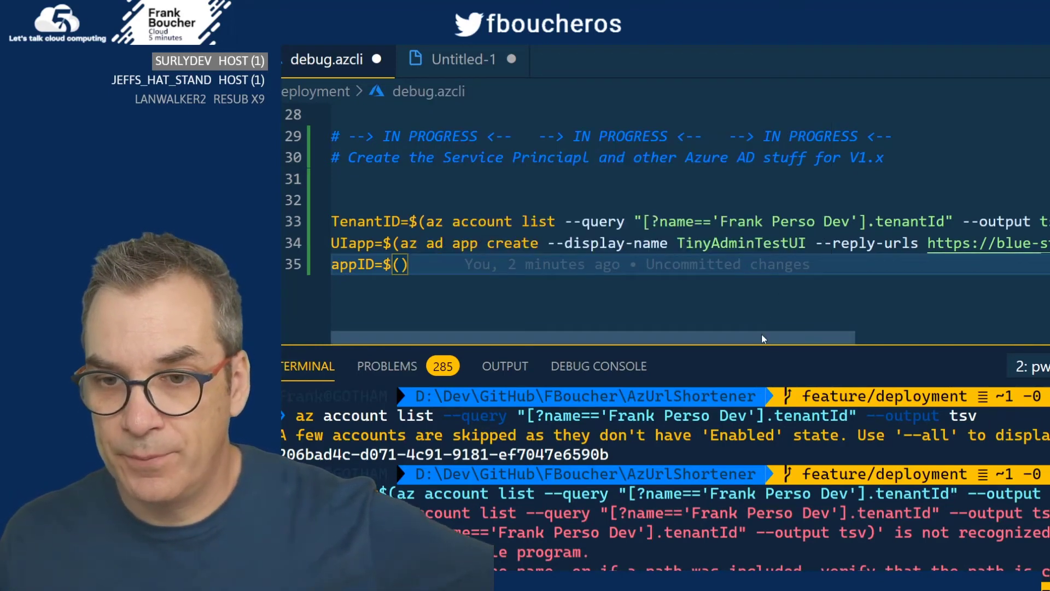
scroll(797, 312, "right", 10)
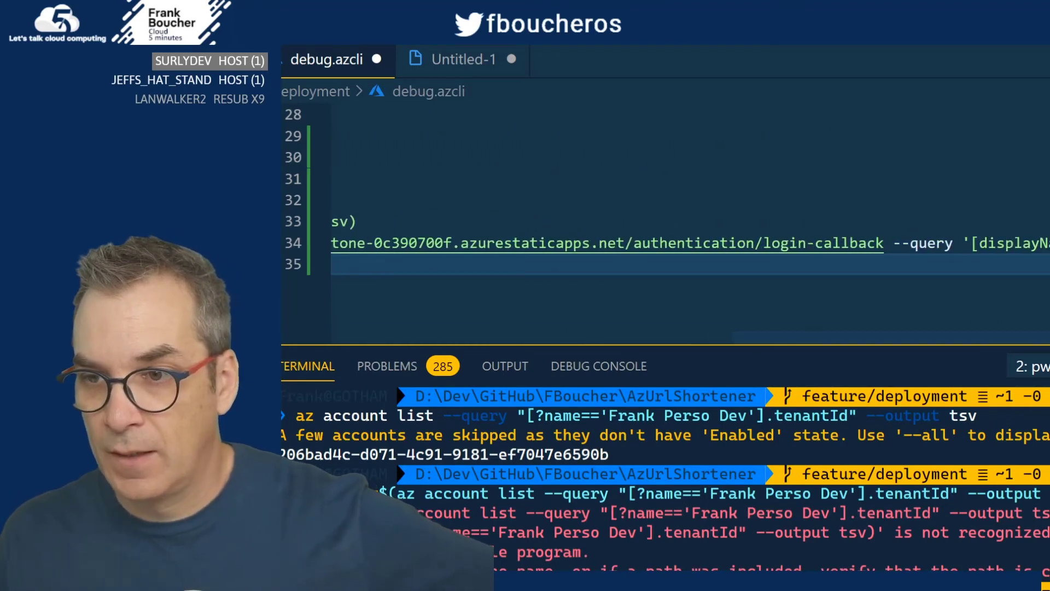
left_click(547, 243)
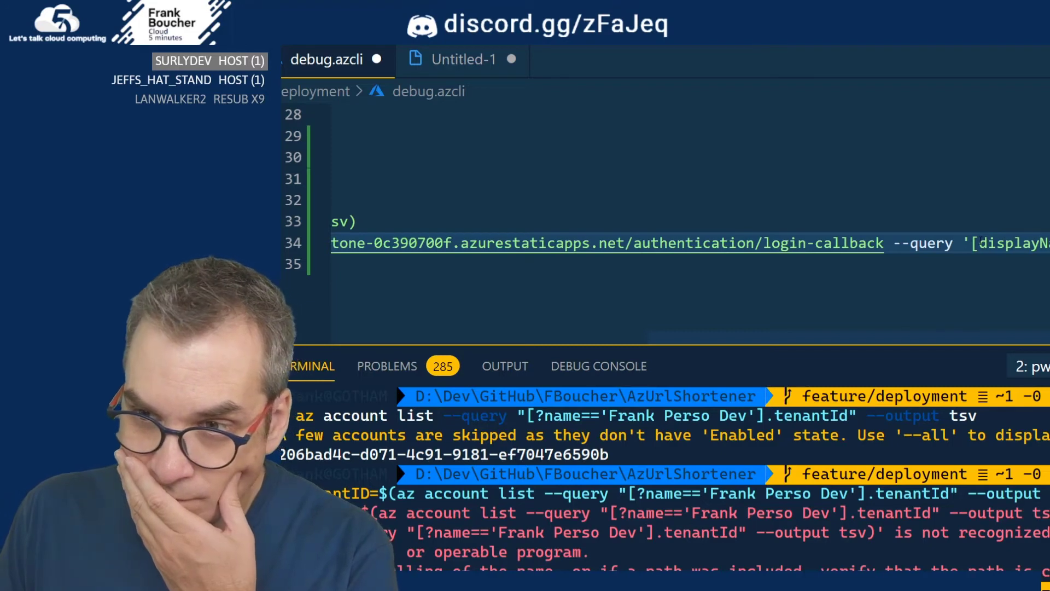
double_click(1012, 243)
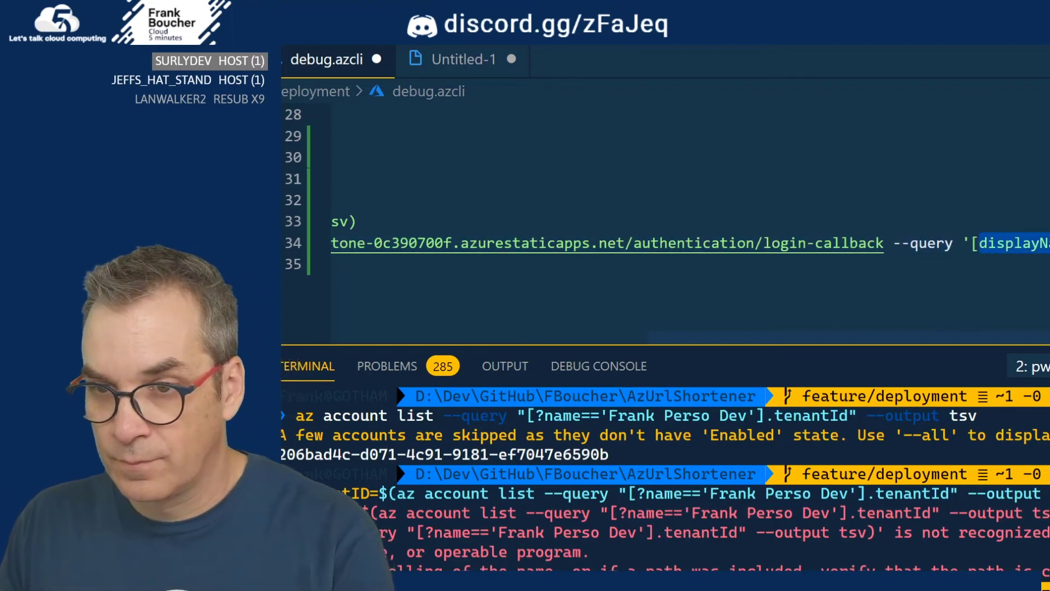
key("Delete")
double_click(990, 243)
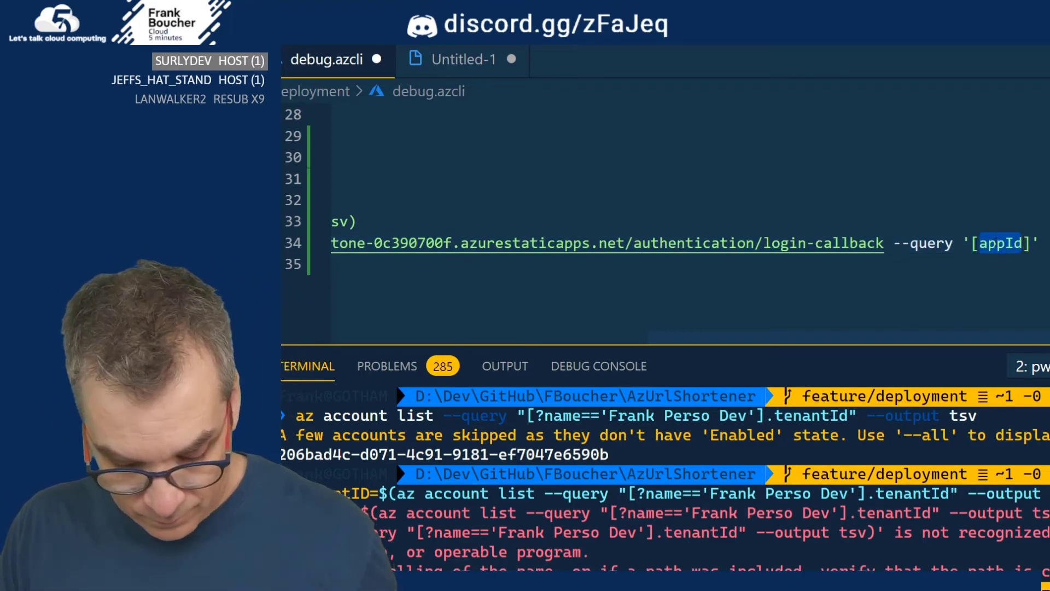
key("Delete")
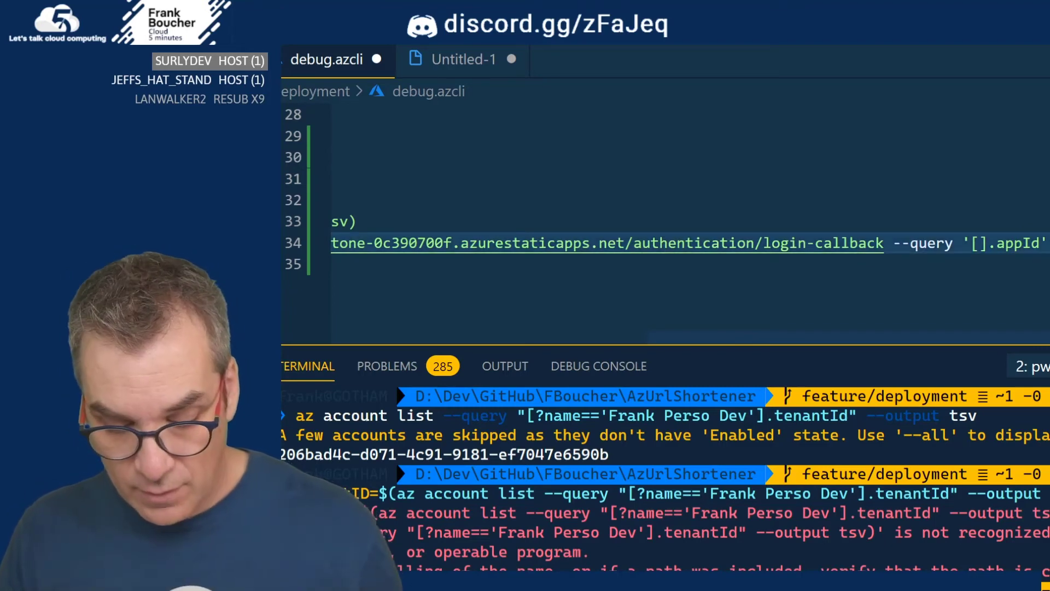
scroll(989, 265, "up", 1)
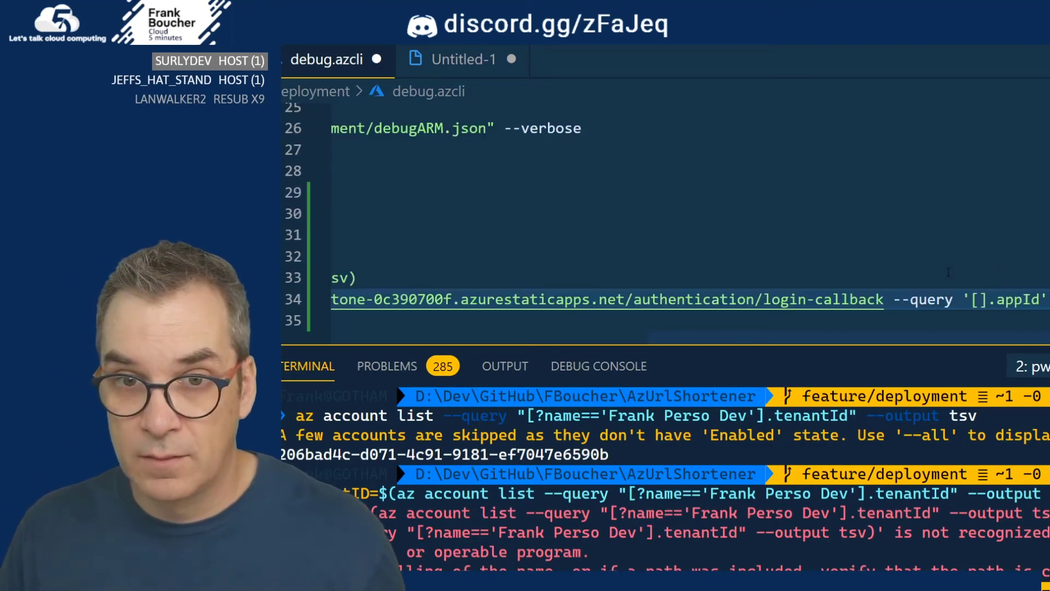
scroll(918, 276, "down", 1)
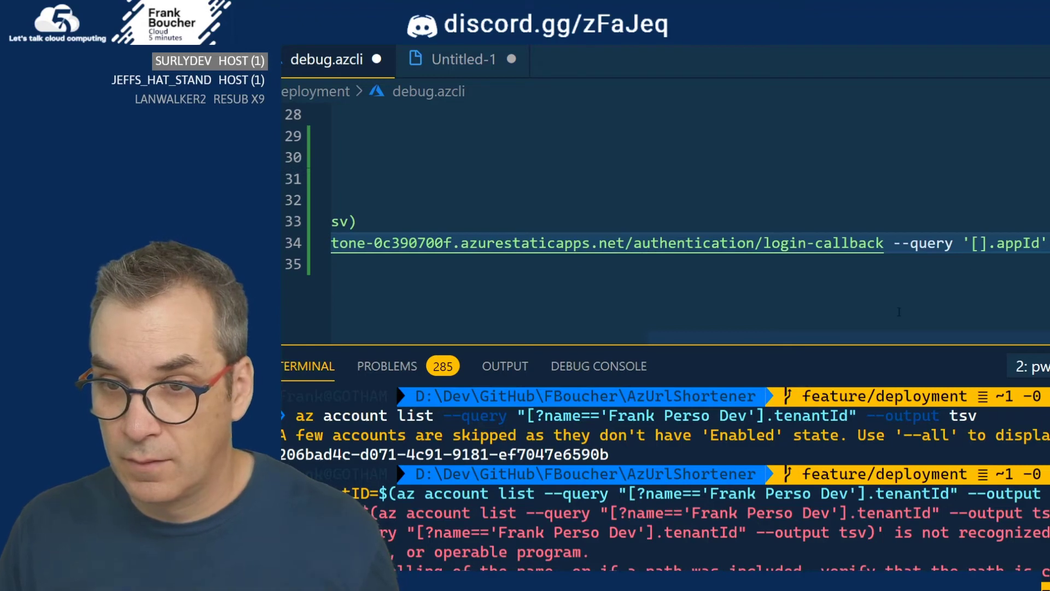
left_click_drag(898, 336, 498, 319)
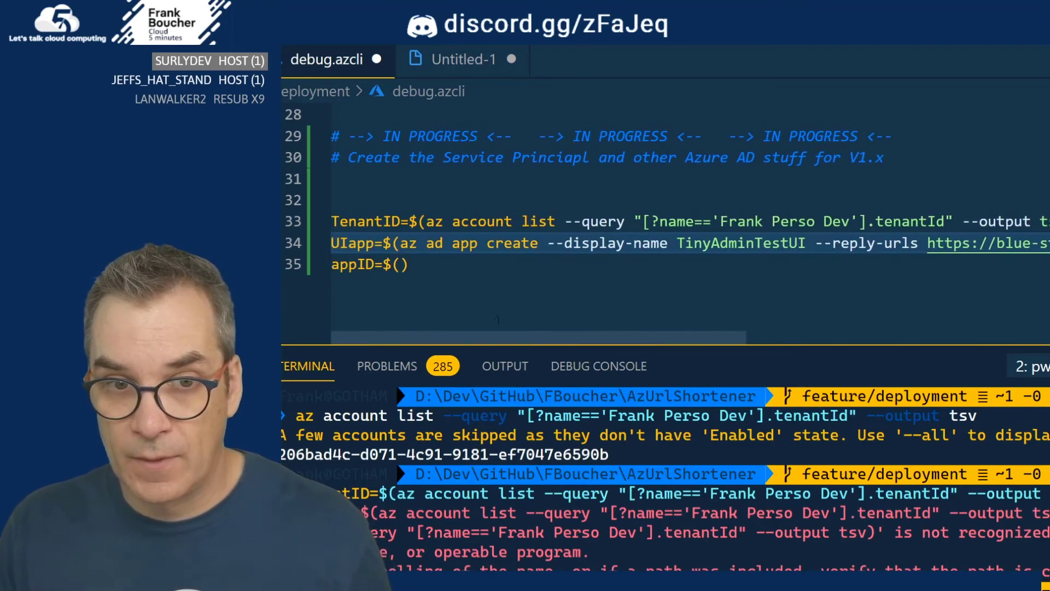
Rename the UIapp variable to appID on the az ad app create line and delete the leftover appID=$() line.
double_click(356, 265)
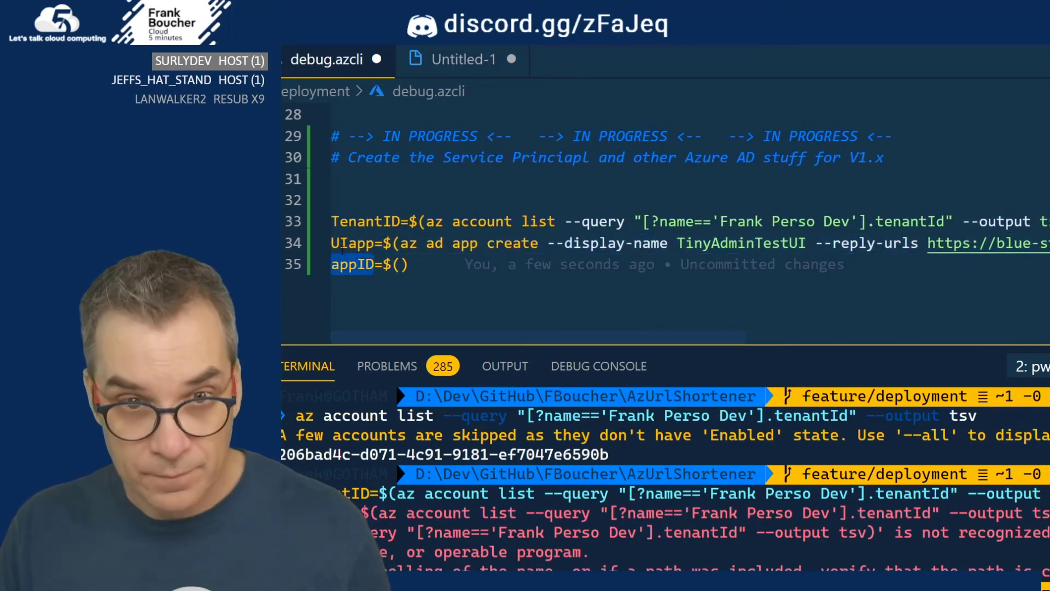
type("appID")
triple_click(423, 263)
key("Delete")
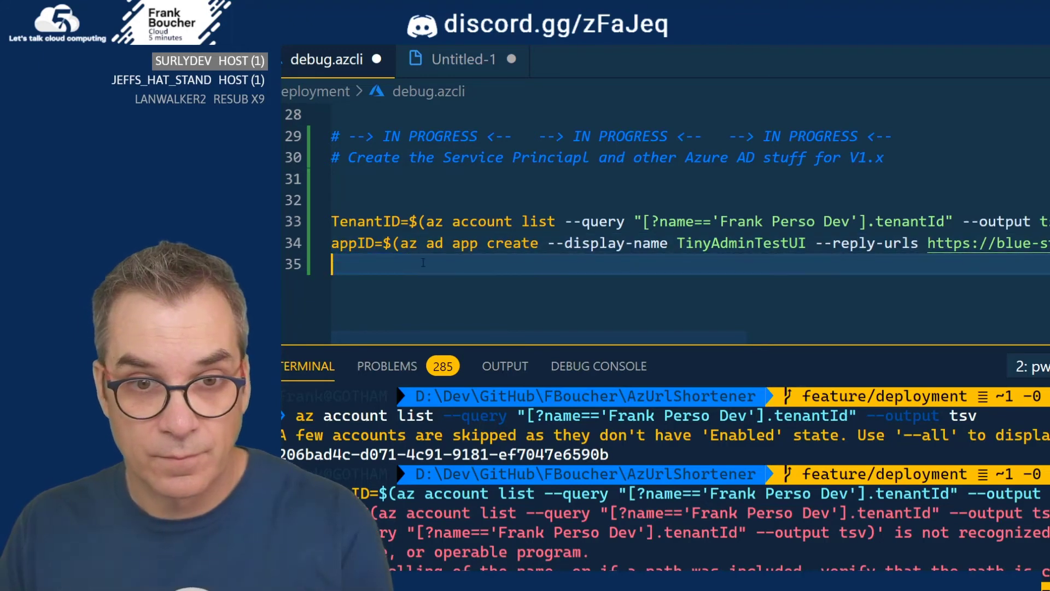
left_click_drag(468, 336, 857, 354)
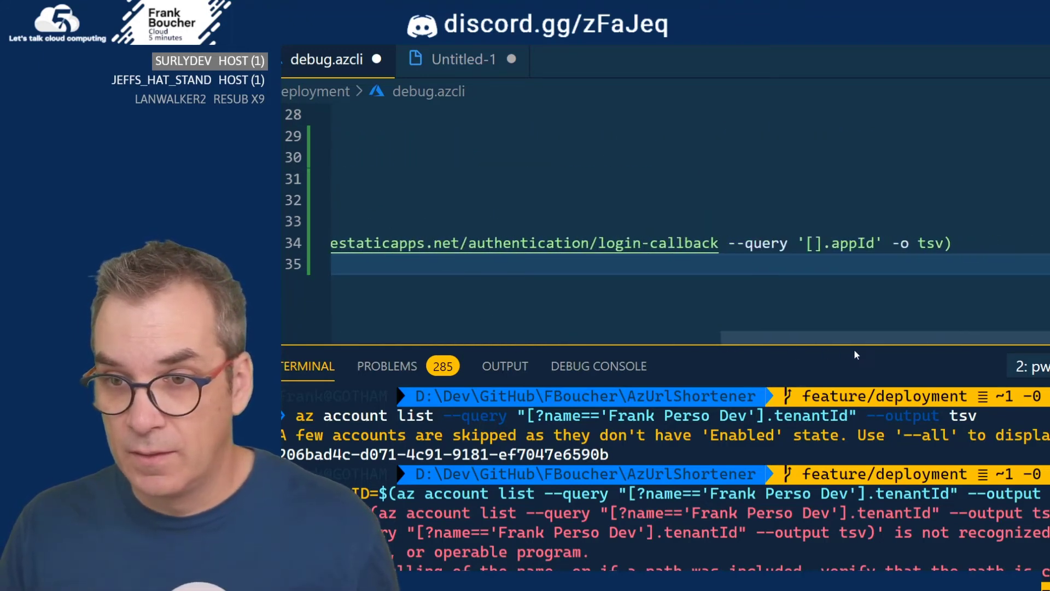
left_click(979, 238)
key("ctrl+apostrophe")
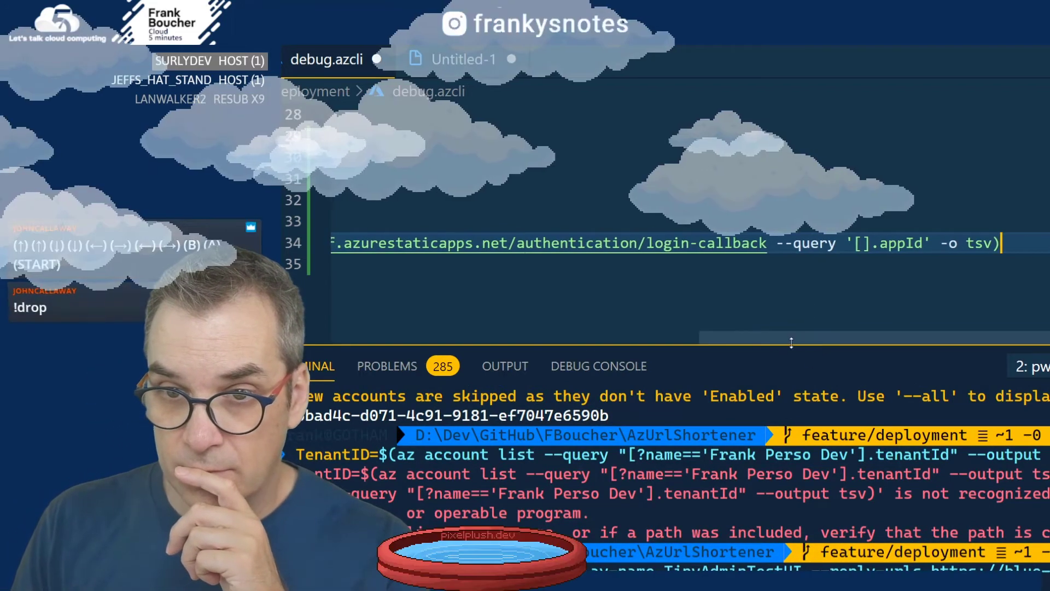
left_click_drag(792, 339, 433, 333)
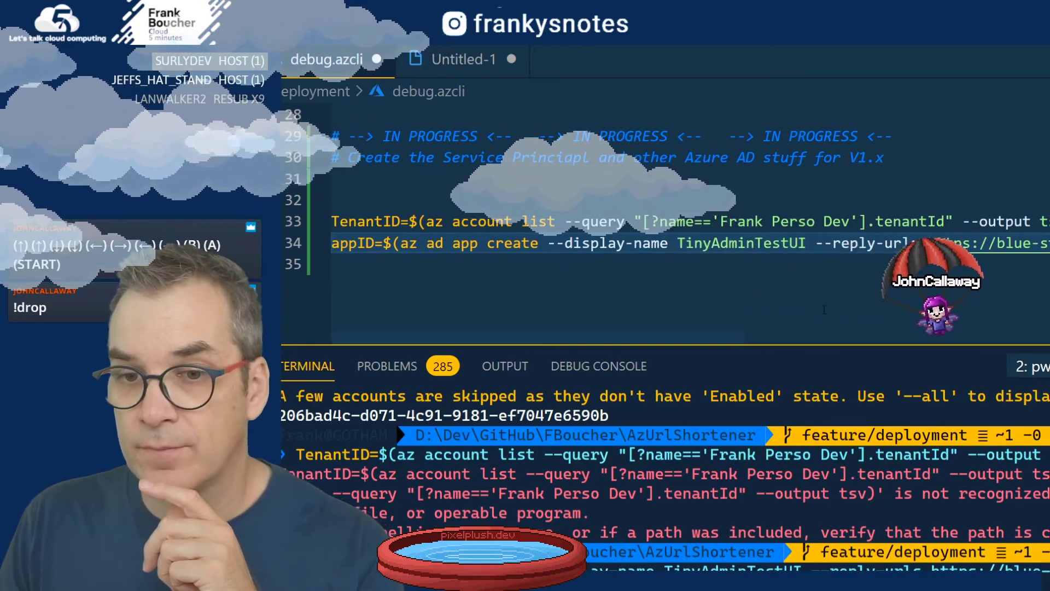
Clear the integrated PowerShell terminal and try to run the TenantID assignment line from debug.azcli in it.
left_click(310, 222)
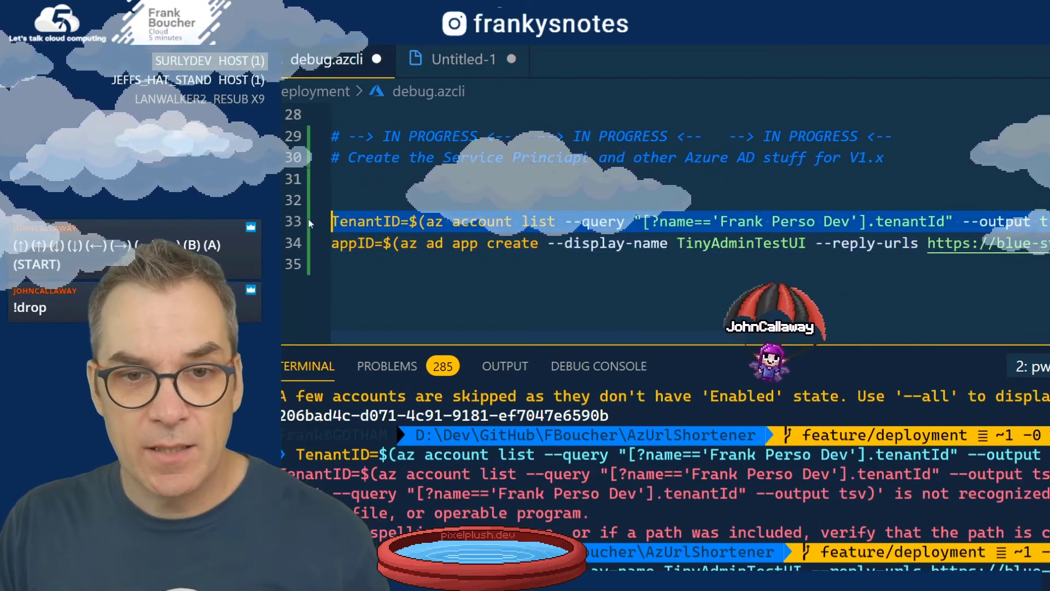
key("Escape")
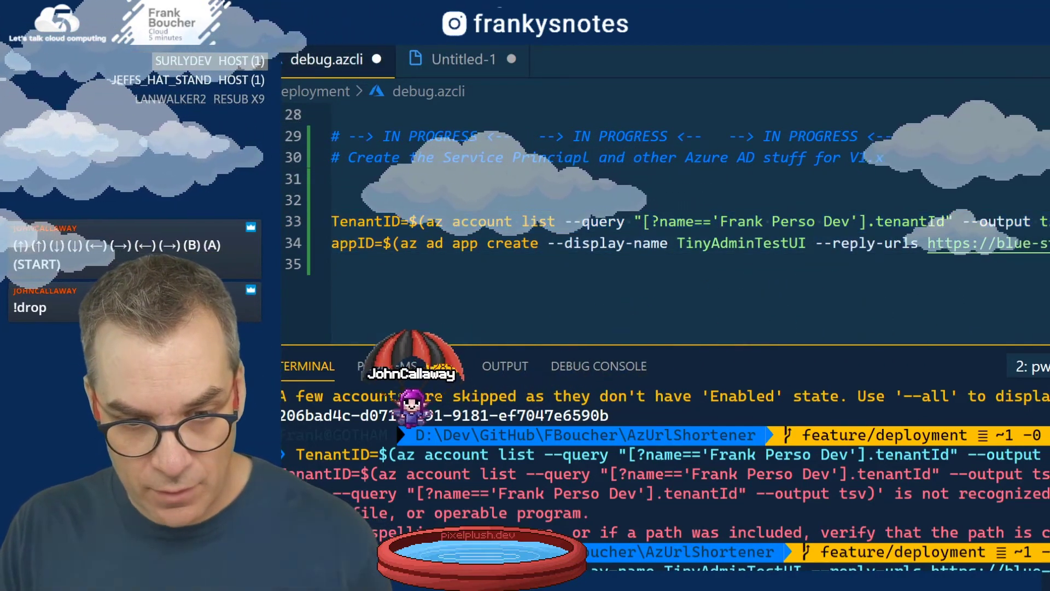
key("ctrl+l")
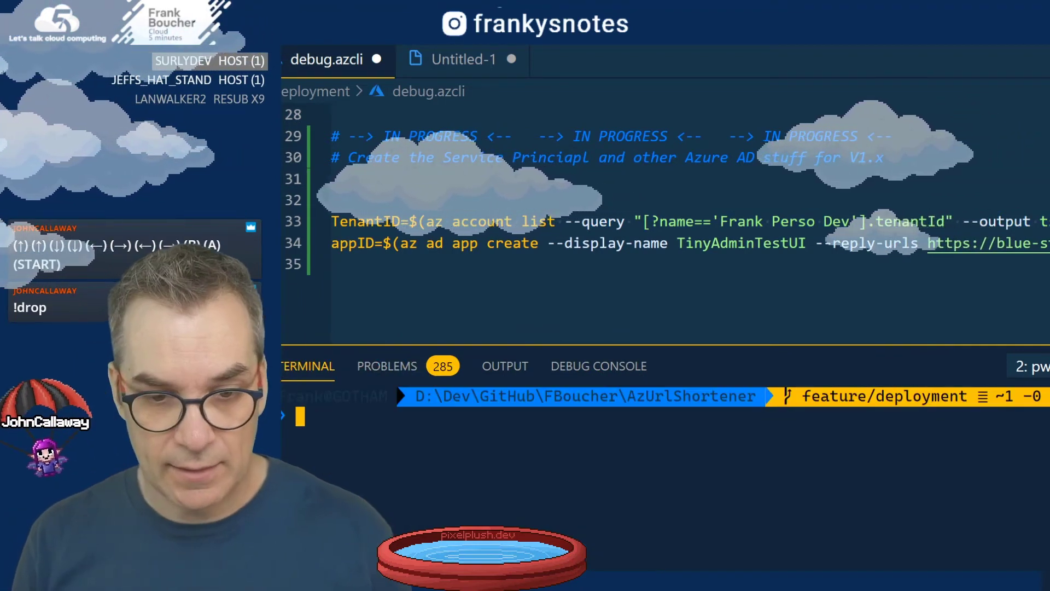
key("ctrl+v")
key("Return")
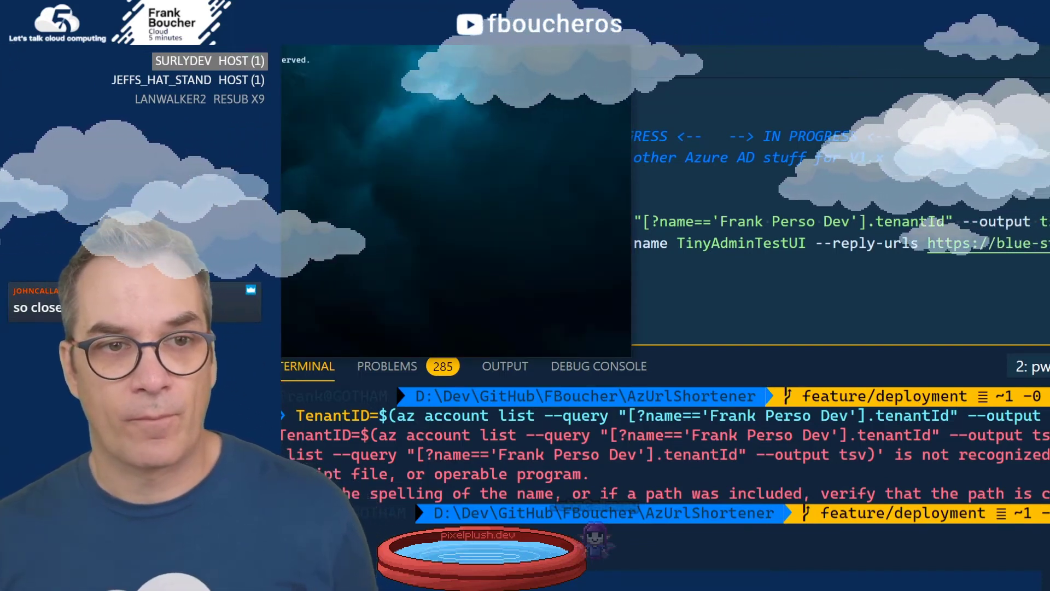
Switch to Windows Terminal, start an Ubuntu-18.04 session and accept the oh-my-zsh update.
left_click_drag(427, 54, 708, 134)
left_click(699, 128)
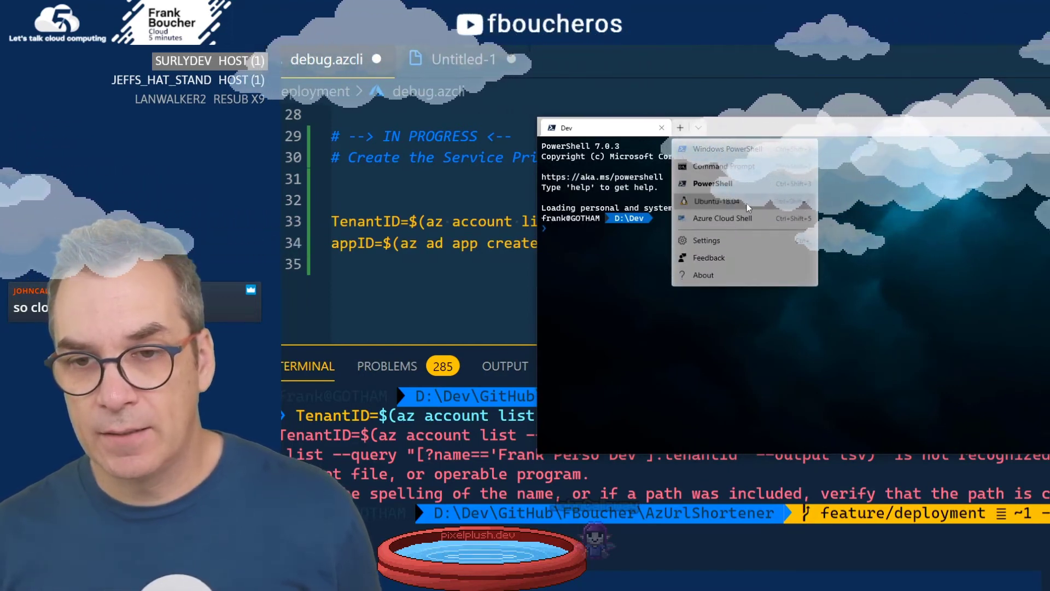
left_click(747, 203)
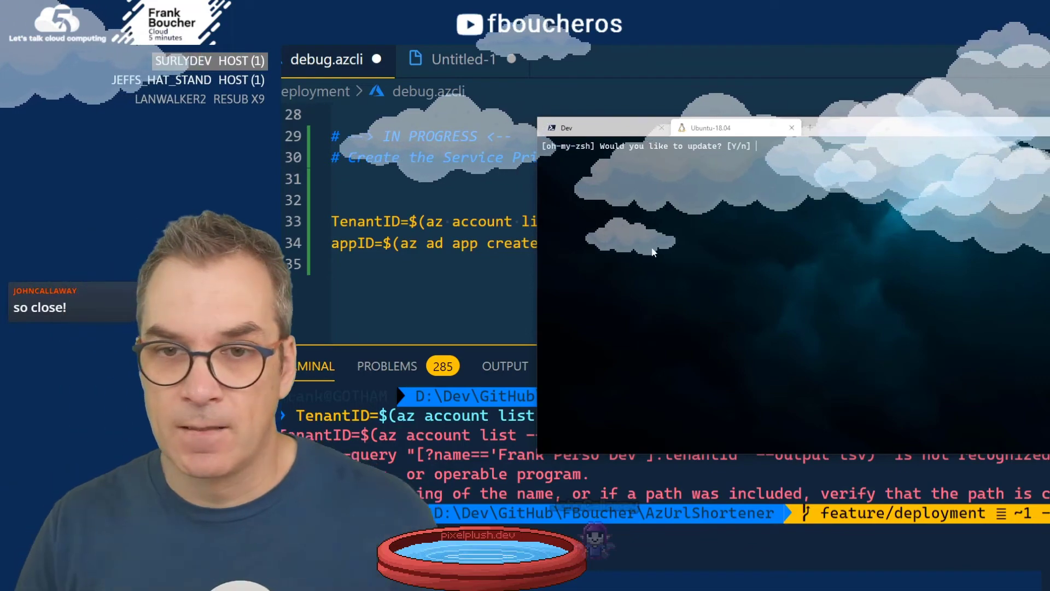
type("y")
key("Return")
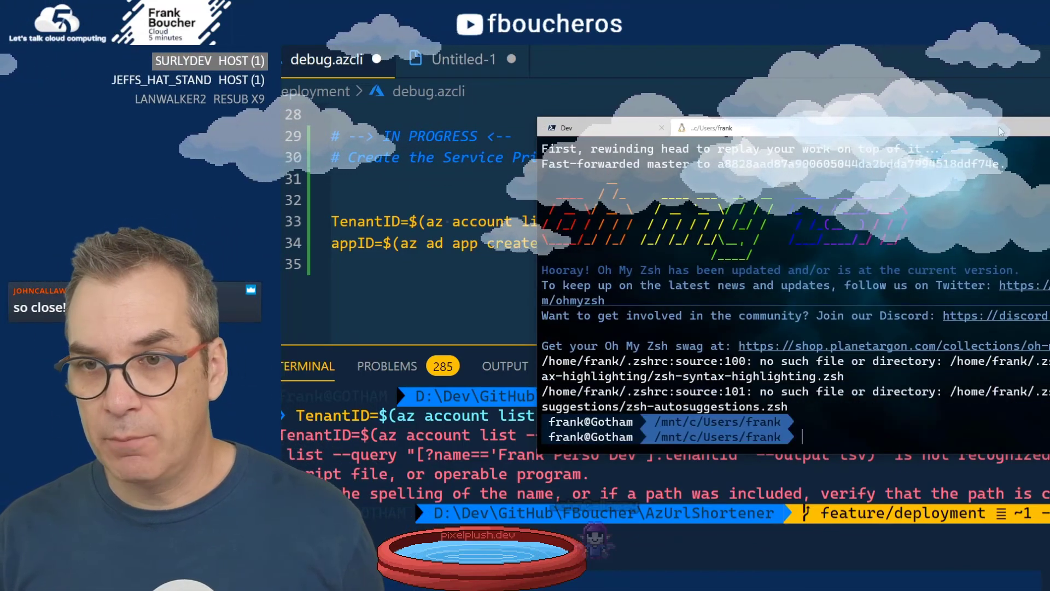
Maximize the terminal window and run az followed by az group list -o table in the Ubuntu session.
left_click_drag(821, 128, 469, 55)
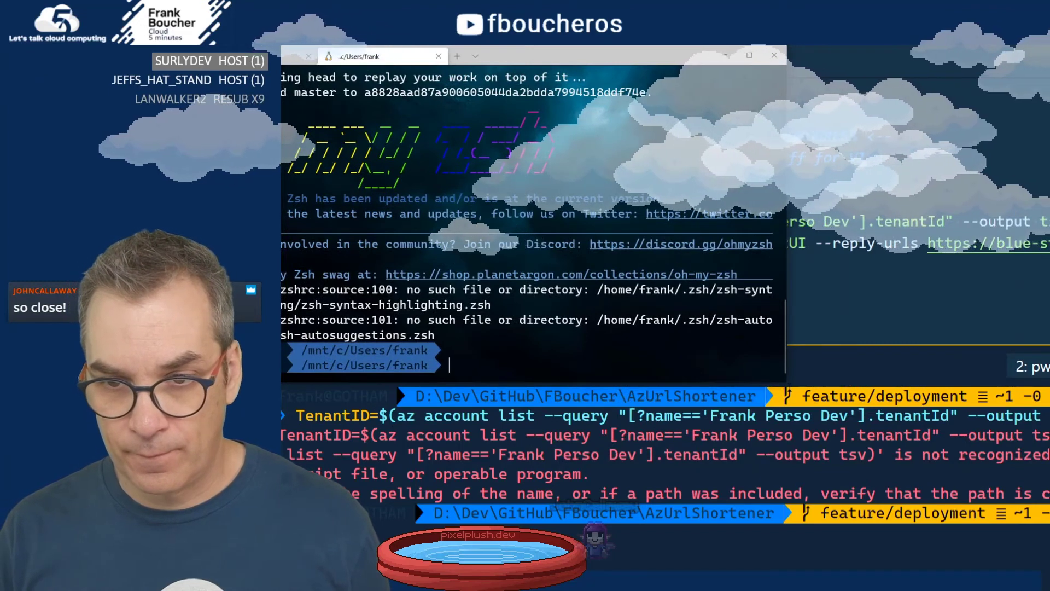
key("super+Up")
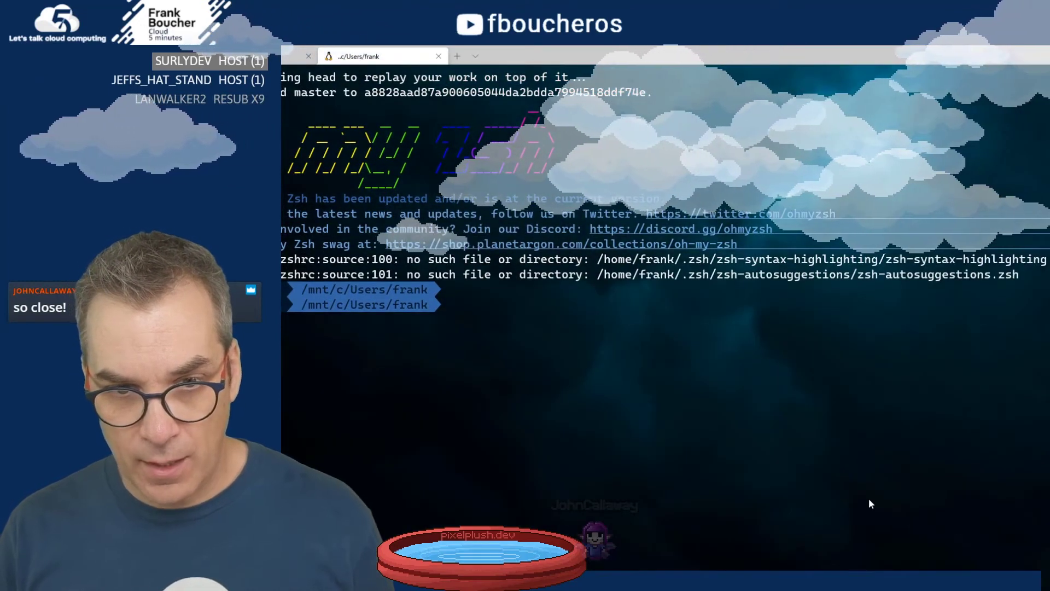
type("az")
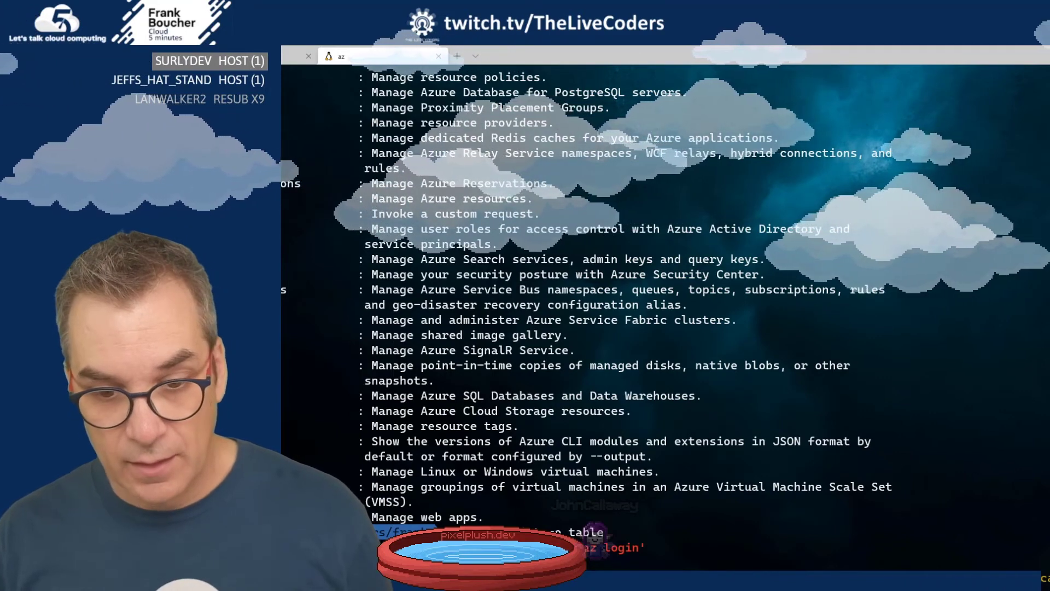
Load microsoft.com/devicelogin in a new browser tab and run az login in the Ubuntu terminal.
key("alt+Tab")
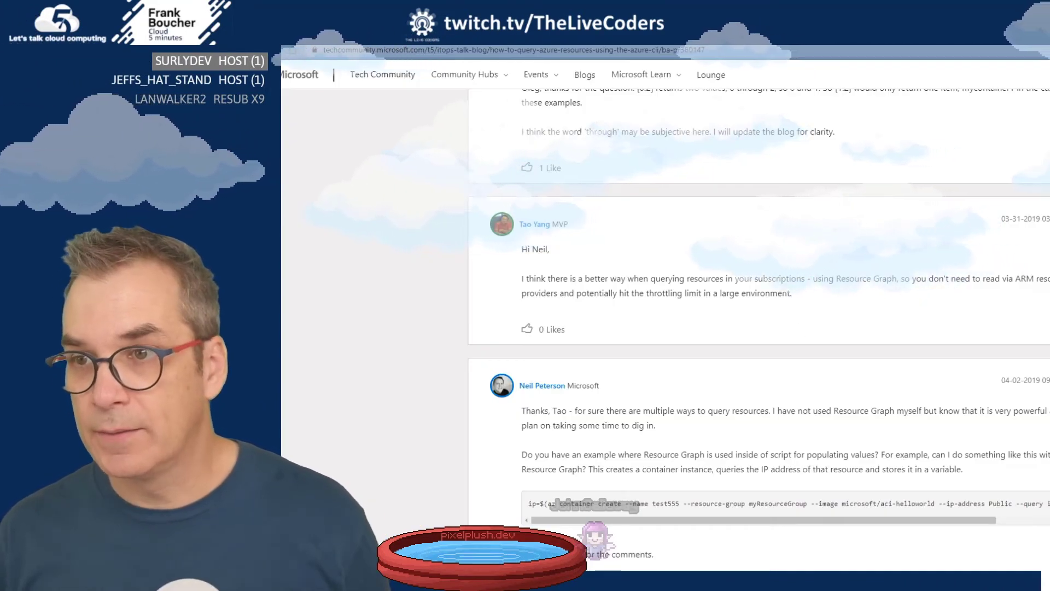
key("ctrl+t")
type("https://microsoft.com/devicelogin")
key("Return")
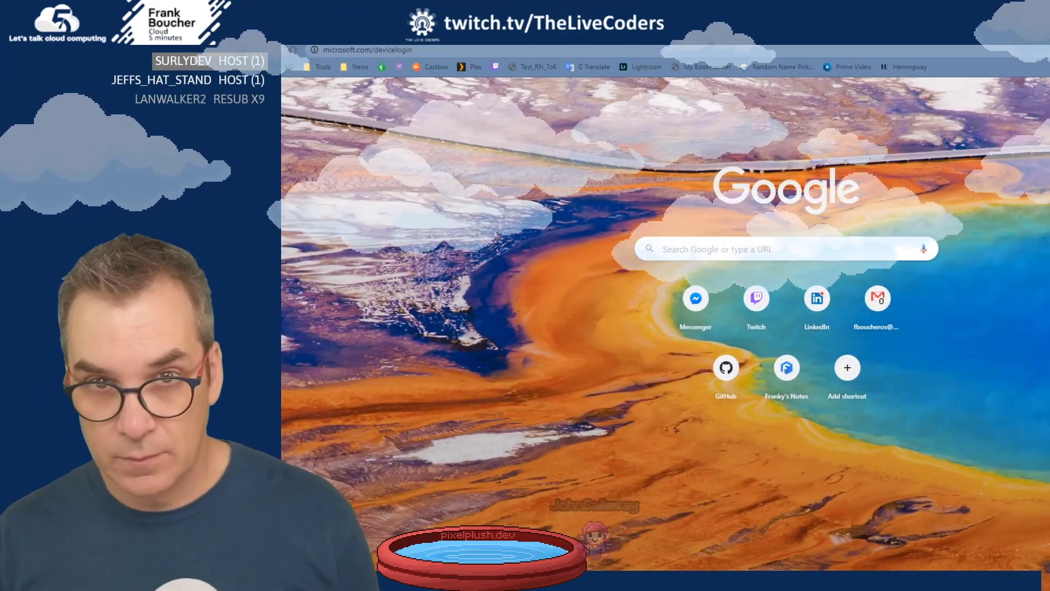
key("alt+Tab")
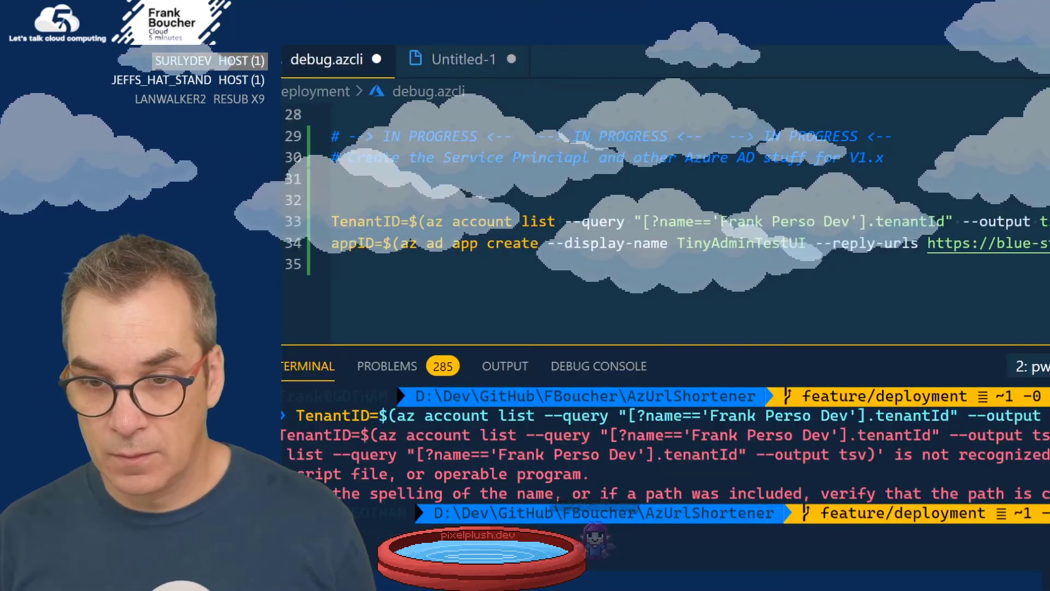
key("alt+Tab")
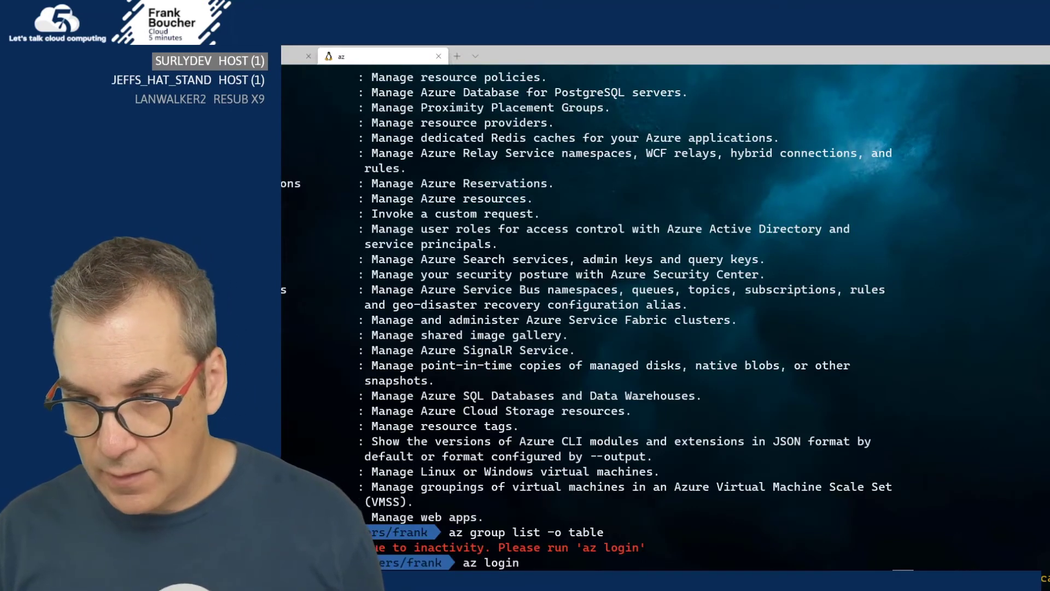
Enter the device code on the Microsoft sign-in page, pick the Outlook account and close the sign-in tab.
key("alt+Tab")
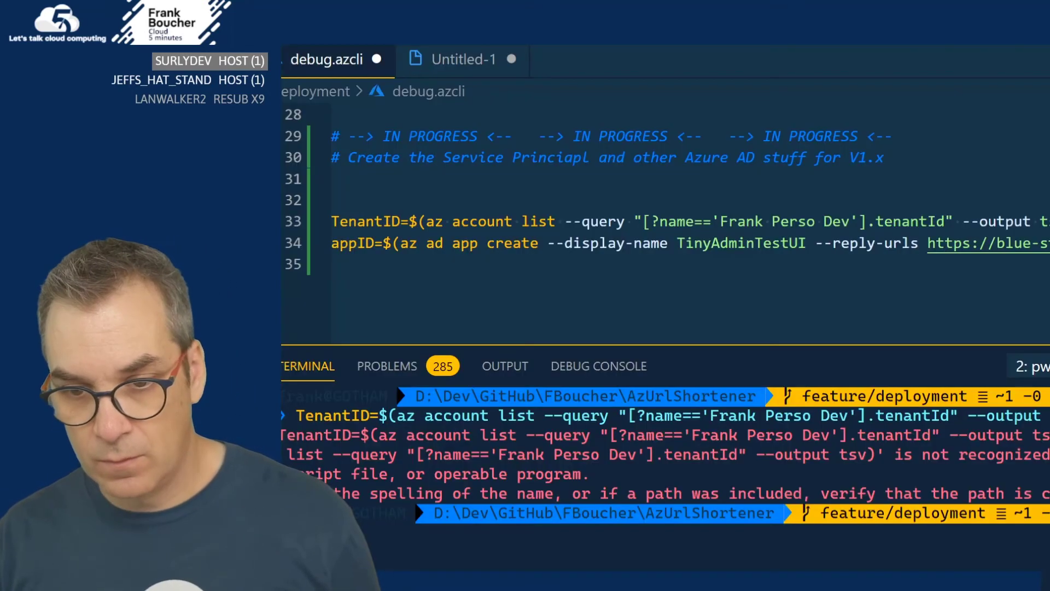
key("alt+Tab")
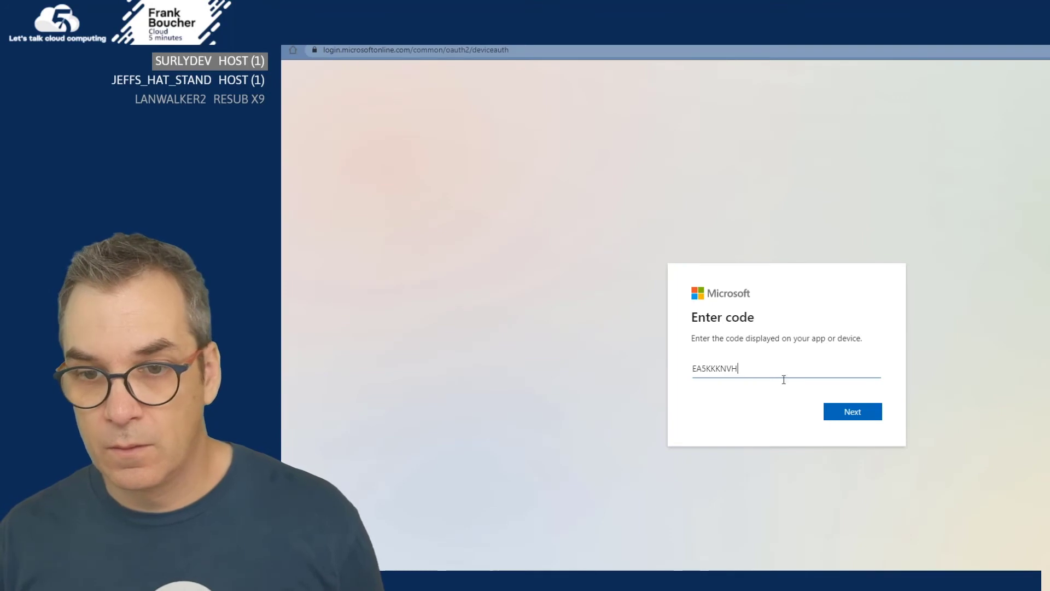
left_click(862, 412)
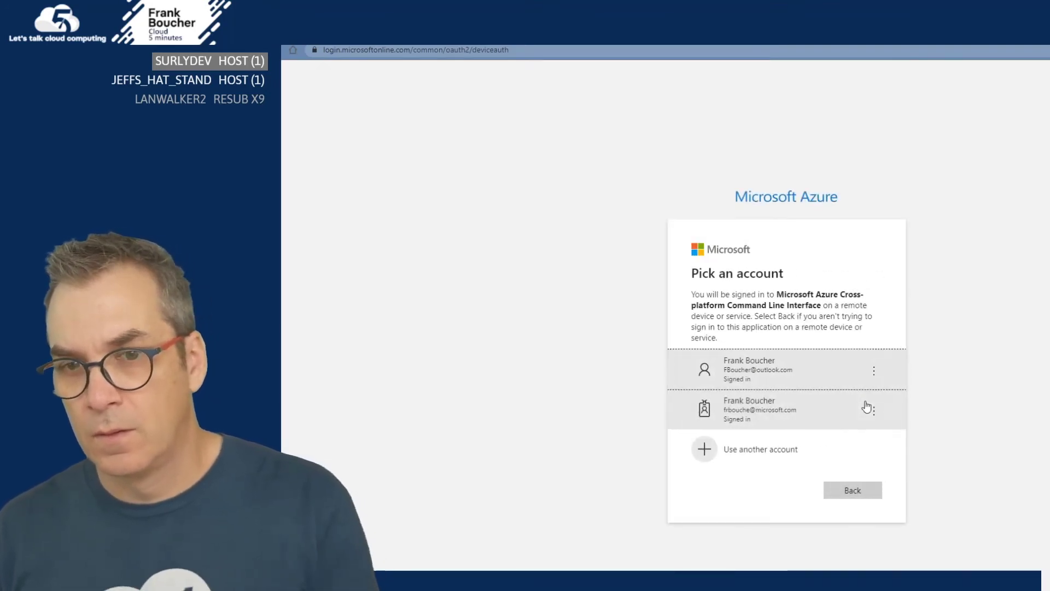
left_click(818, 383)
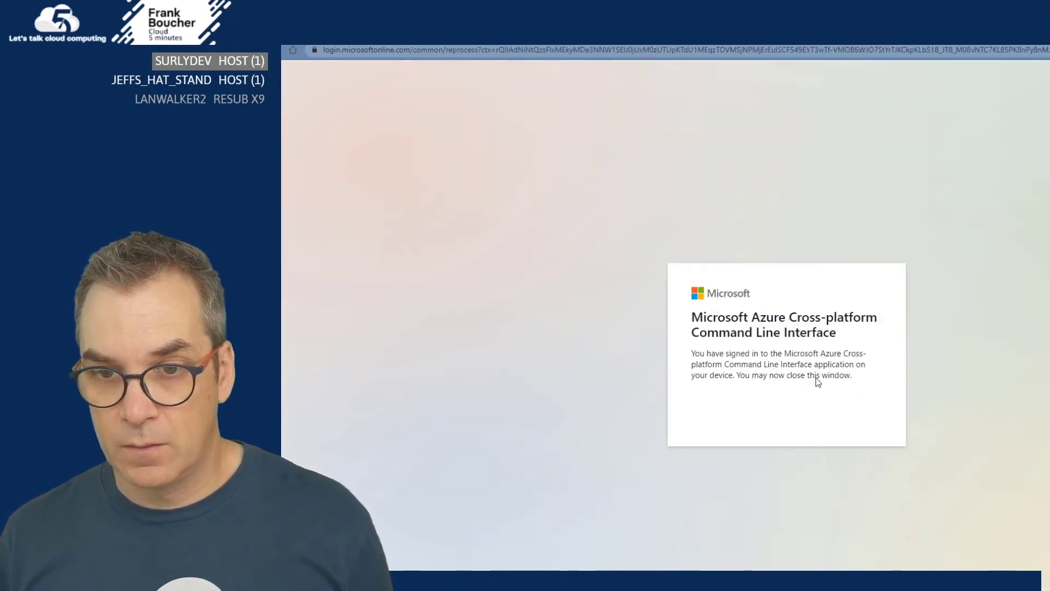
key("ctrl+w")
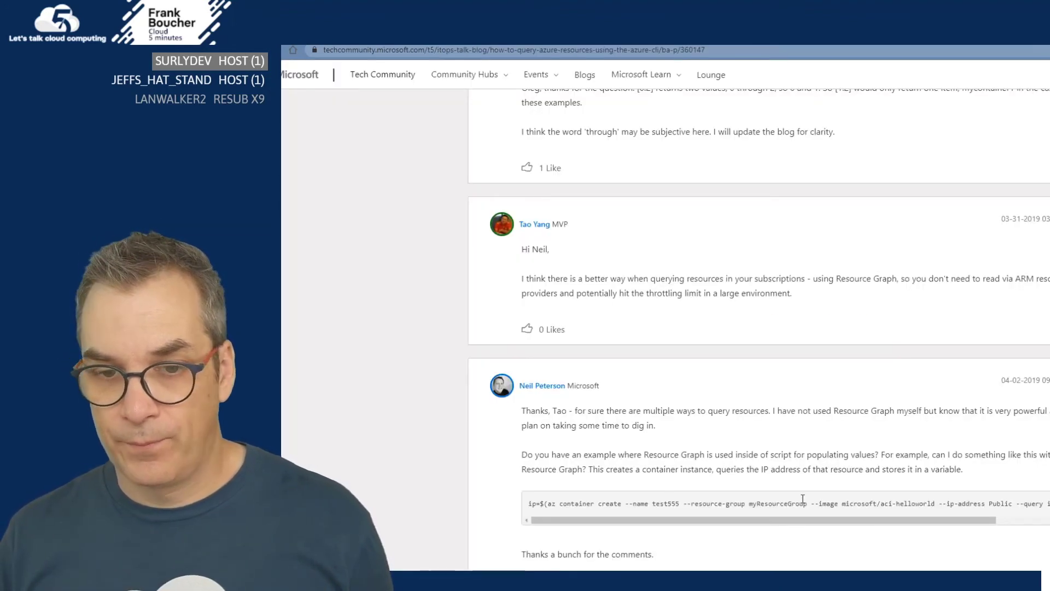
Clear the Ubuntu terminal and run the TenantID assignment line from debug.azcli in it.
key("alt+Tab")
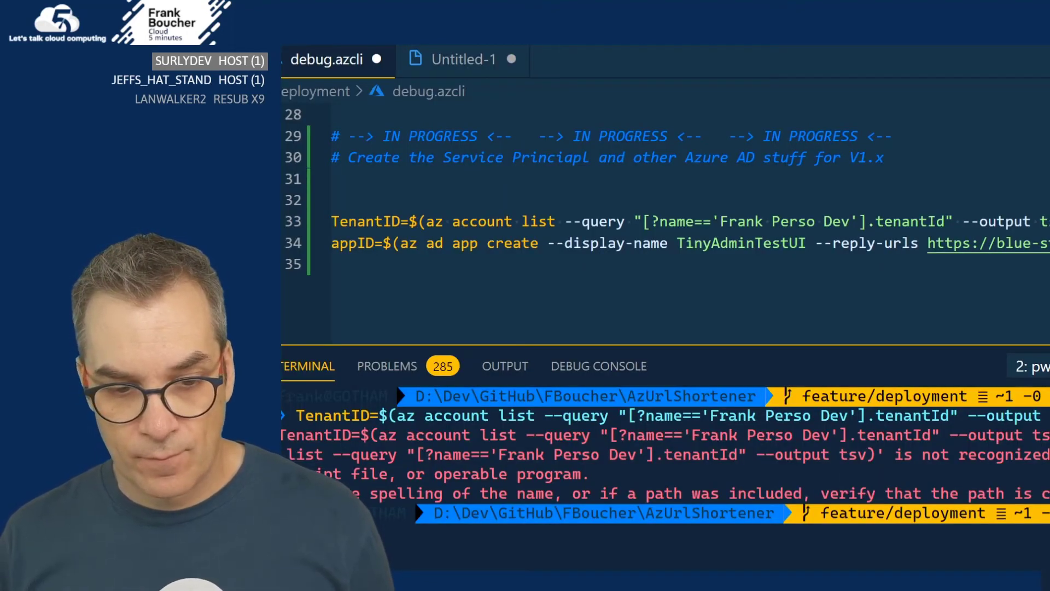
key("alt+Tab")
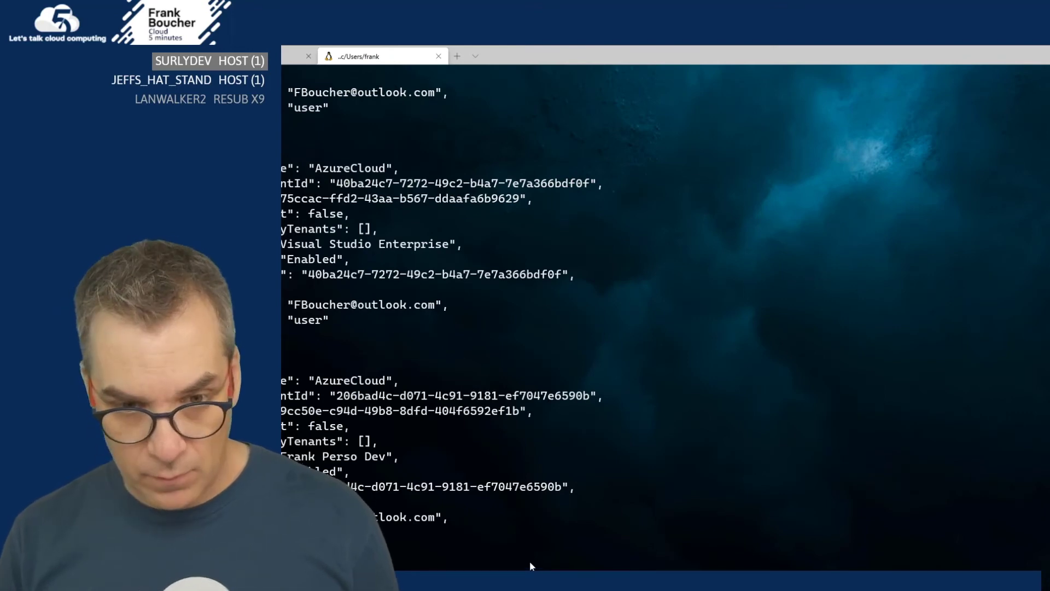
key("ctrl+l")
key("alt+Tab")
scroll(855, 277, "down", 2)
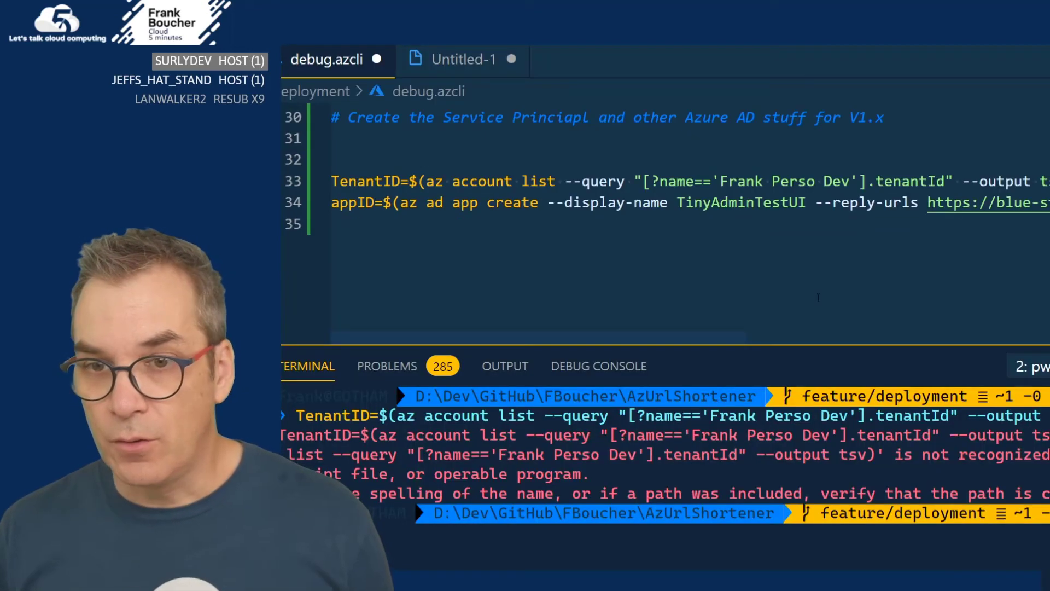
scroll(855, 278, "up", 3)
triple_click(636, 237)
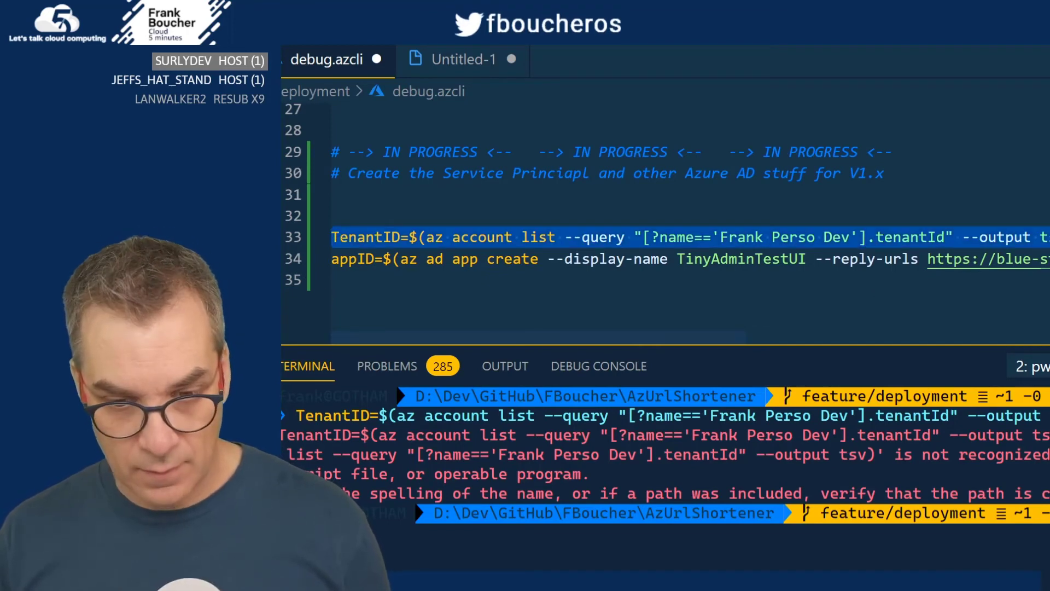
key("alt+Tab")
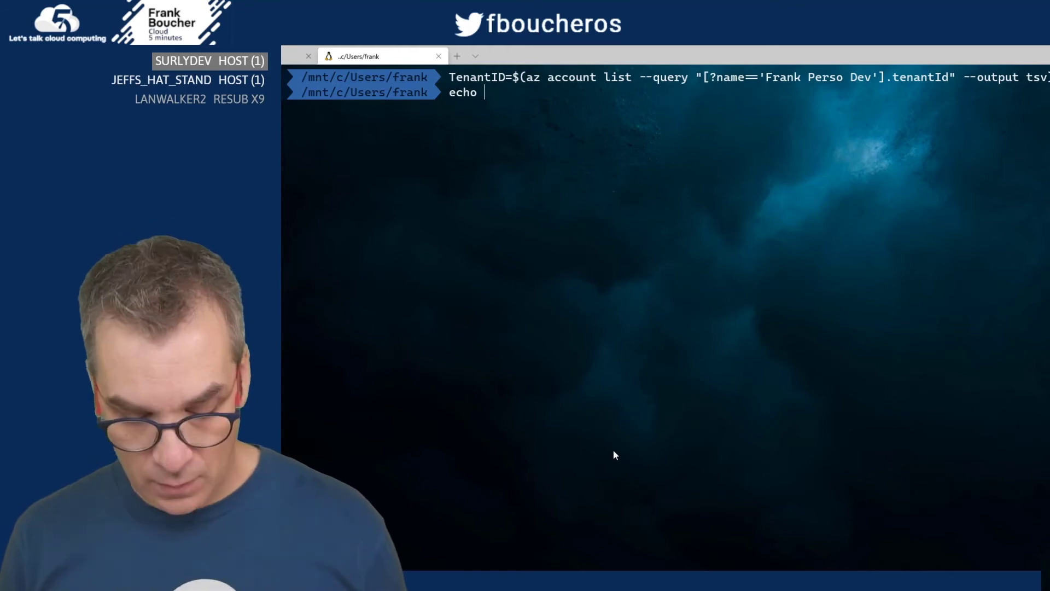
Print the TenantID variable in the Ubuntu terminal with echo $TenantID.
type("$")
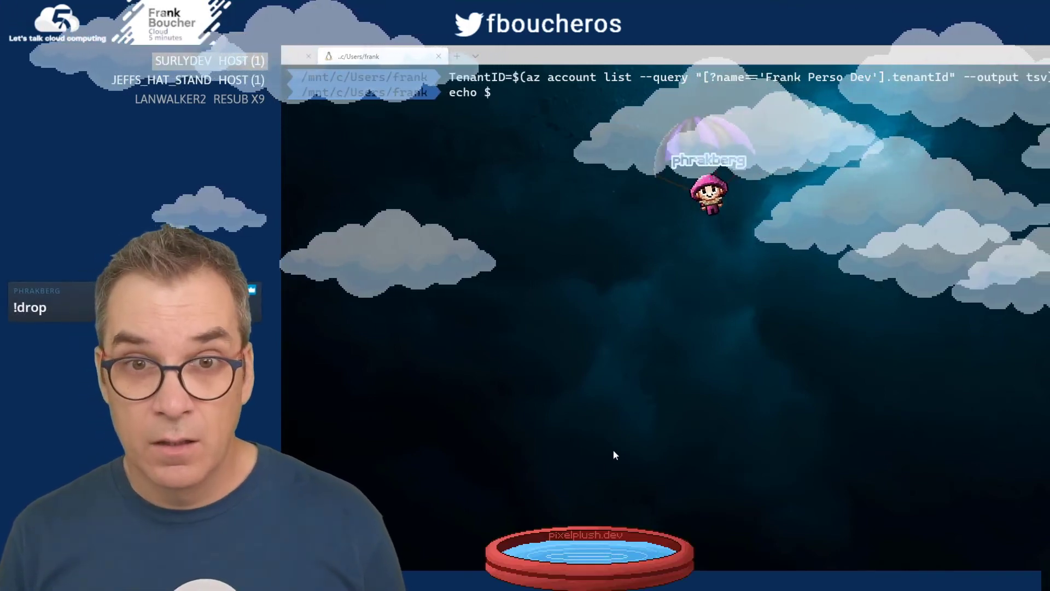
type("TenantI")
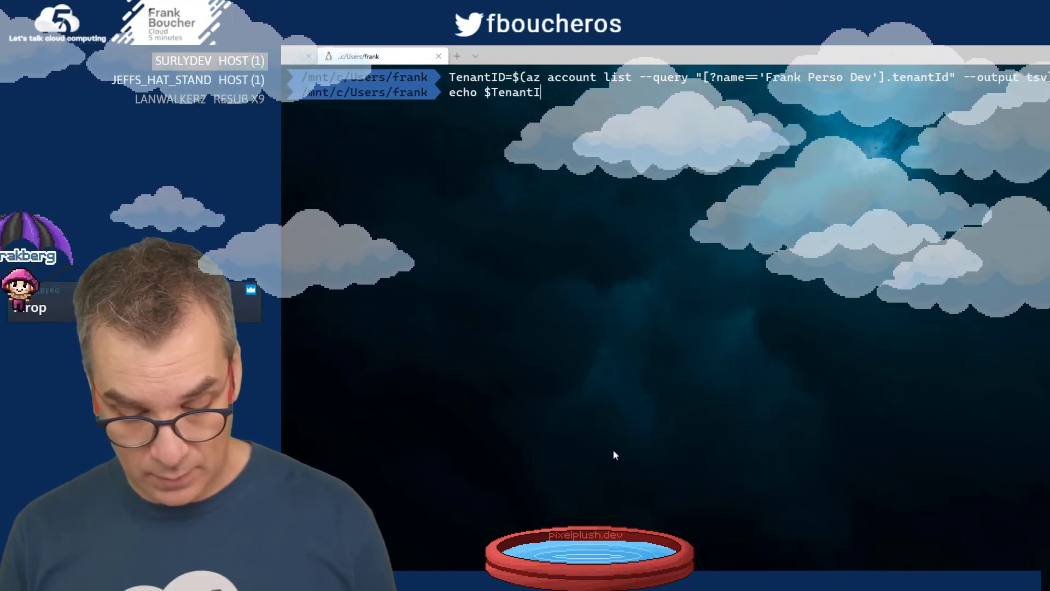
type("D")
key("Return")
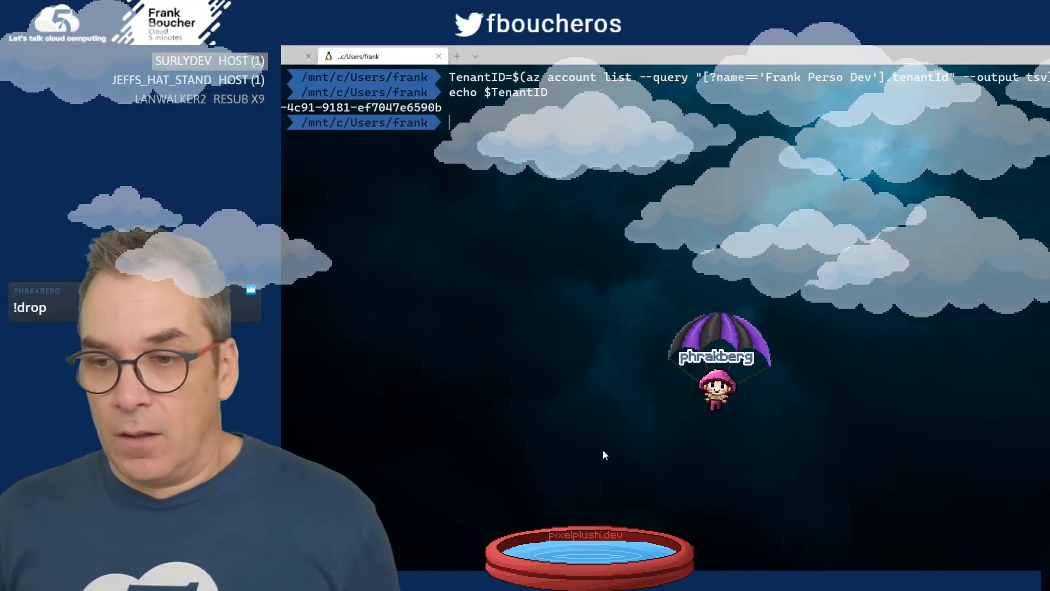
Copy the appID line with the TinyAdminTestUI app creation from debug.azcli and run it in the Ubuntu terminal.
key("alt+Tab")
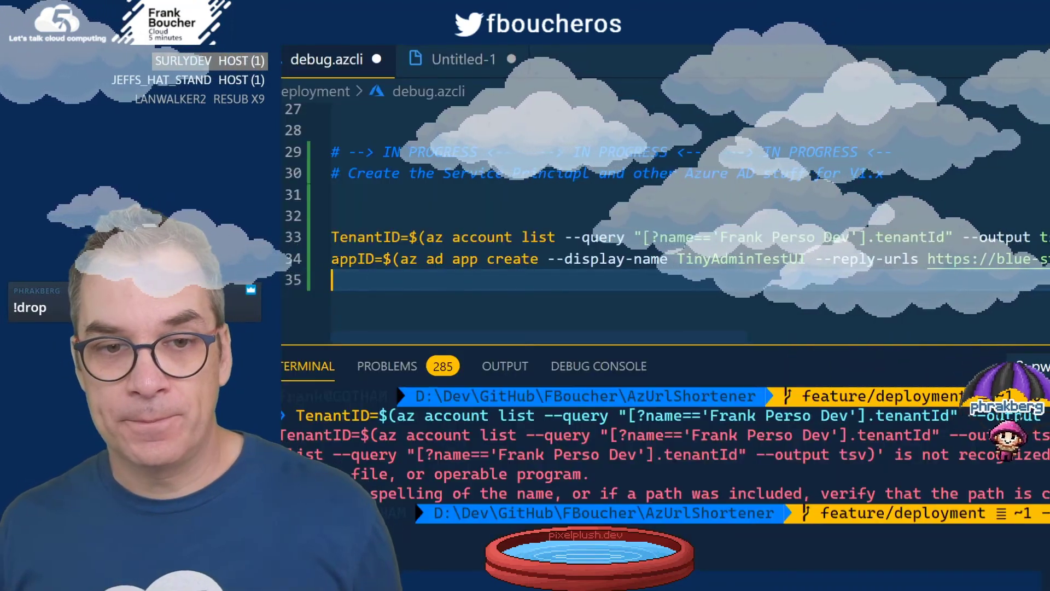
key("shift+Up")
scroll(656, 219, "right", 5)
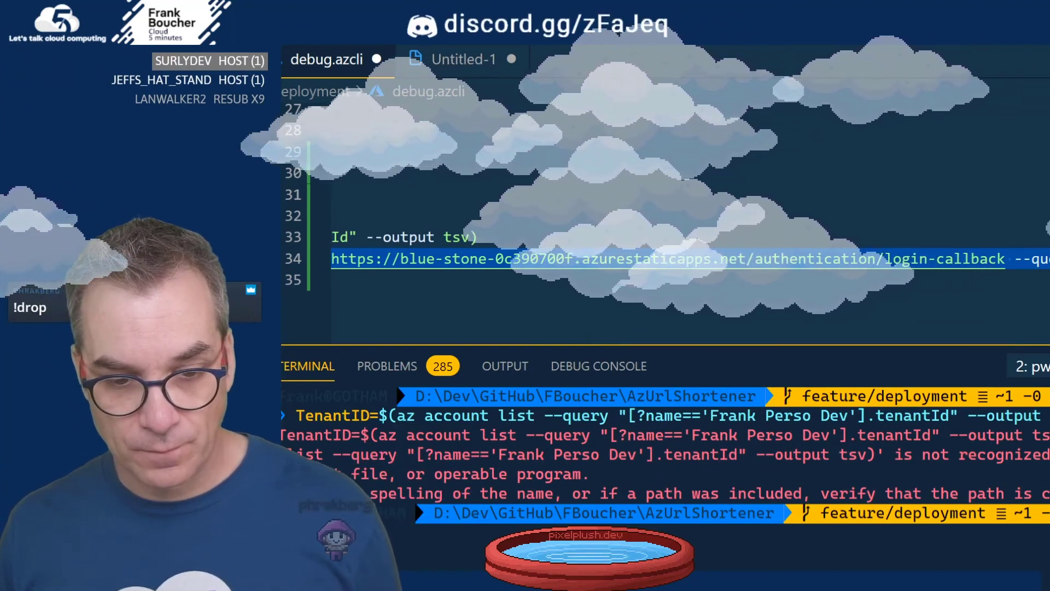
key("alt+Tab")
key("ctrl+v")
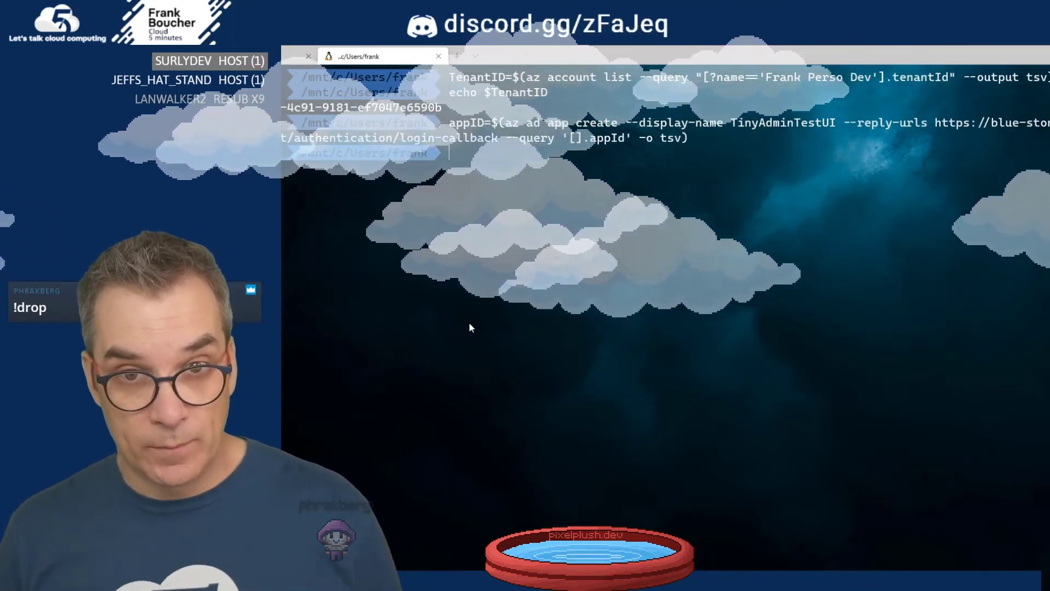
Print the appID variable in the Ubuntu terminal with echo $appID.
type("echo")
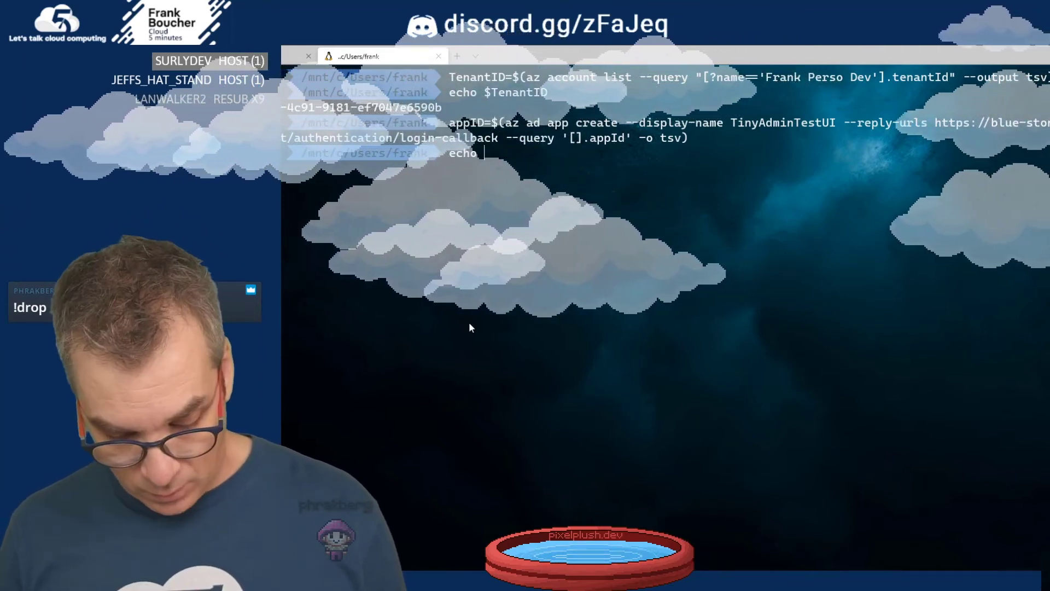
type(" $appID")
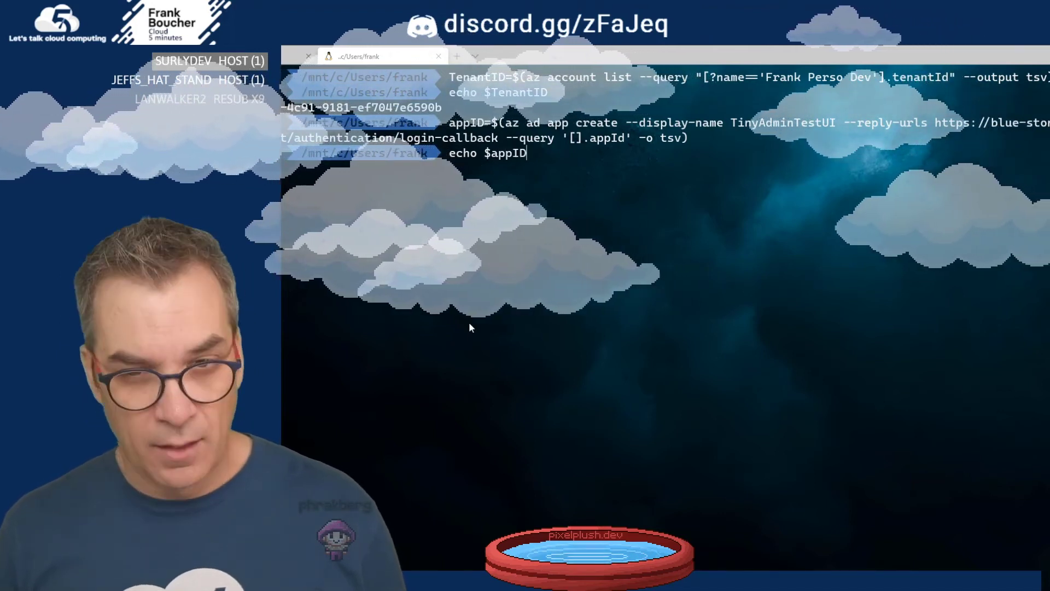
key("Return")
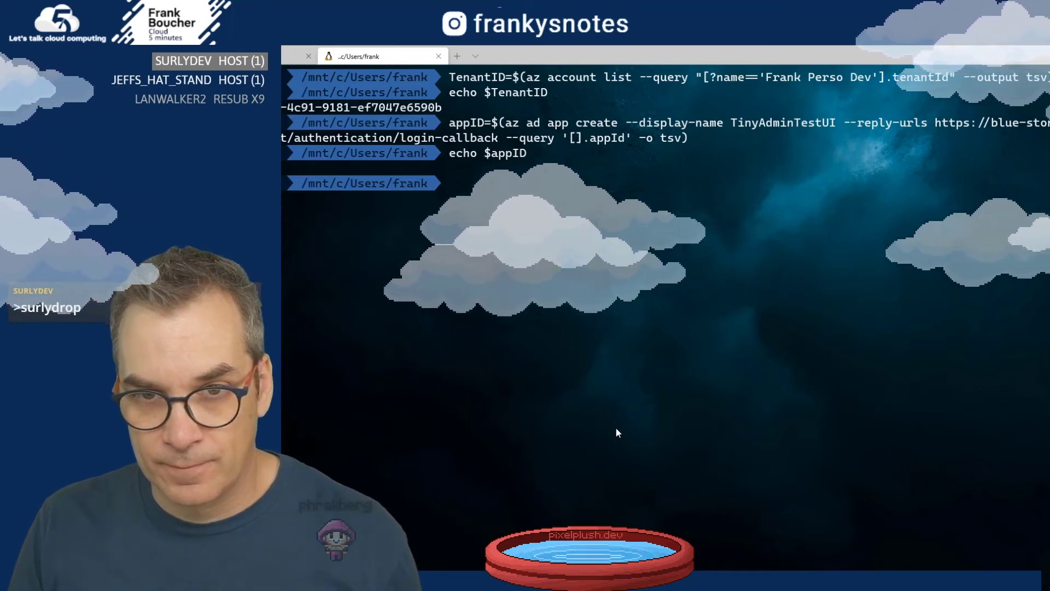
Switch to the browser and review the az ad app create examples and parameters in the Azure CLI documentation.
key("alt+Tab")
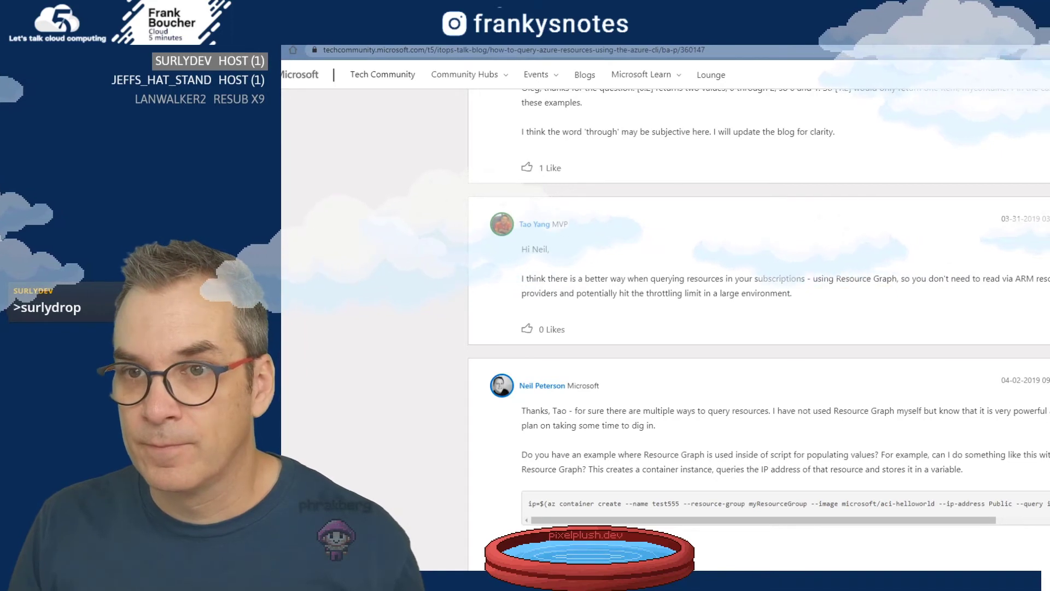
key("ctrl+Tab")
scroll(788, 368, "down", 10)
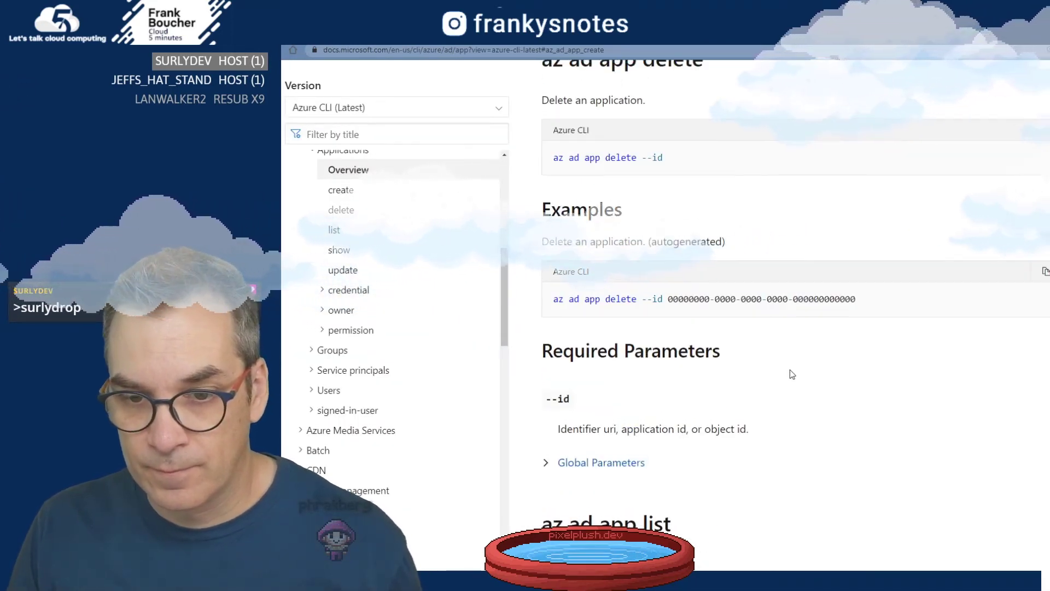
scroll(793, 373, "up", 15)
scroll(793, 377, "up", 15)
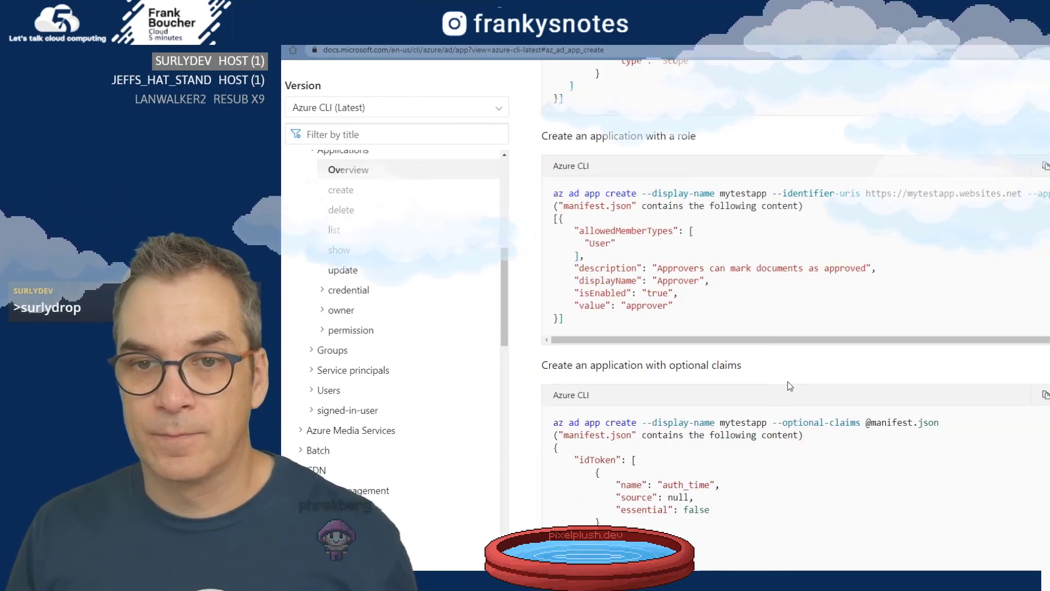
scroll(789, 385, "down", 3)
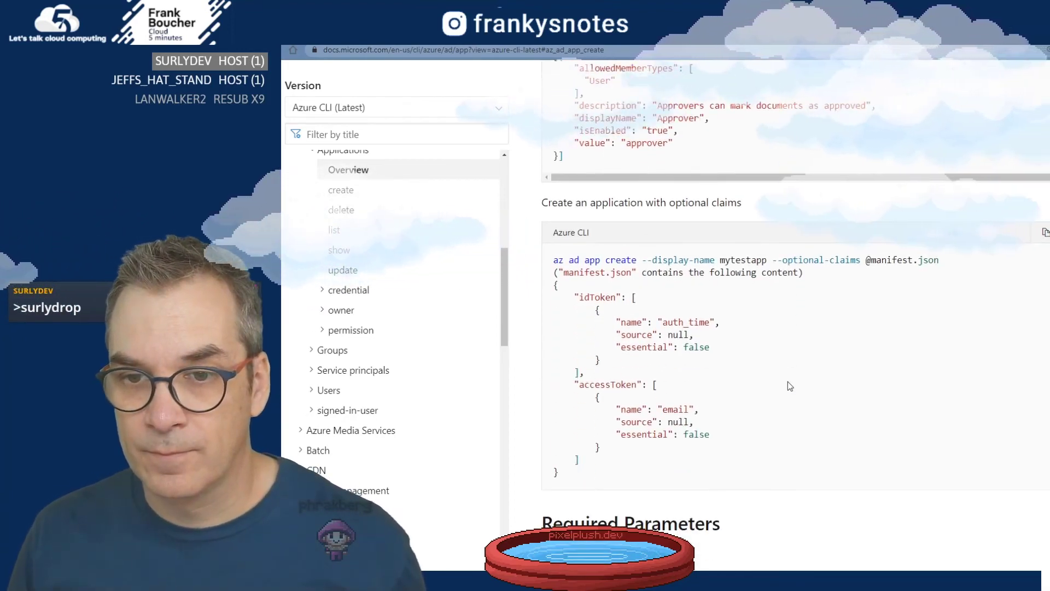
scroll(788, 386, "down", 18)
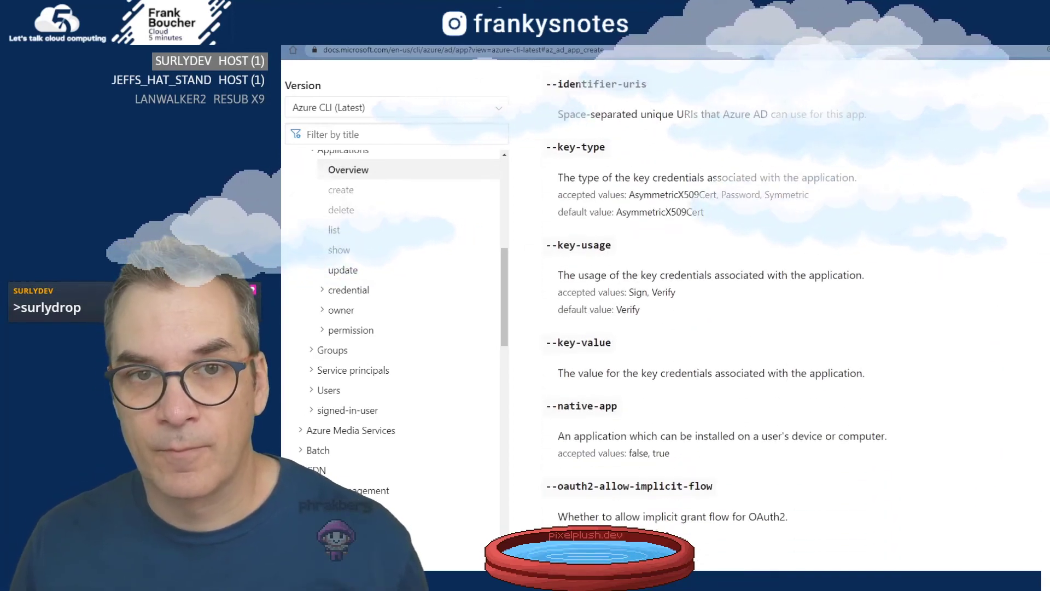
Delete the TinyAdminTestUI app registration from the FBoucherPersoAD directory in the Azure portal.
key("ctrl+Tab")
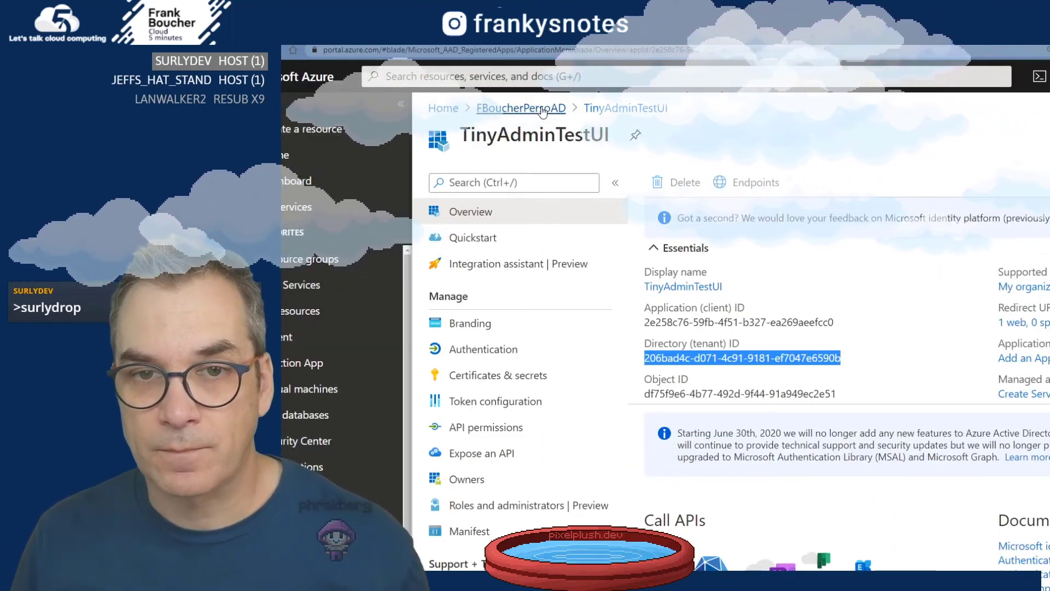
key("alt+Left")
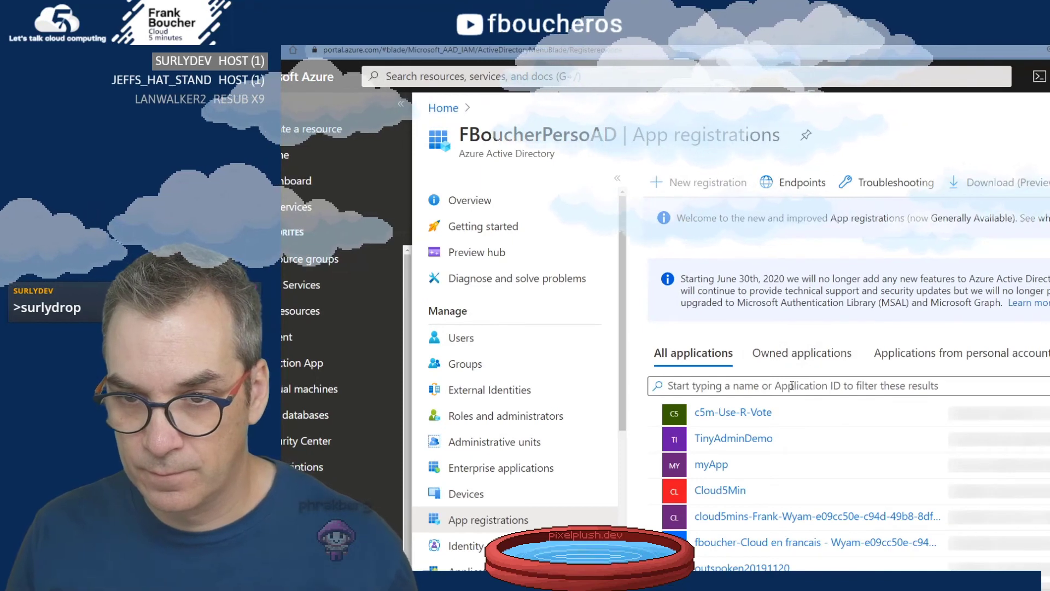
left_click(762, 384)
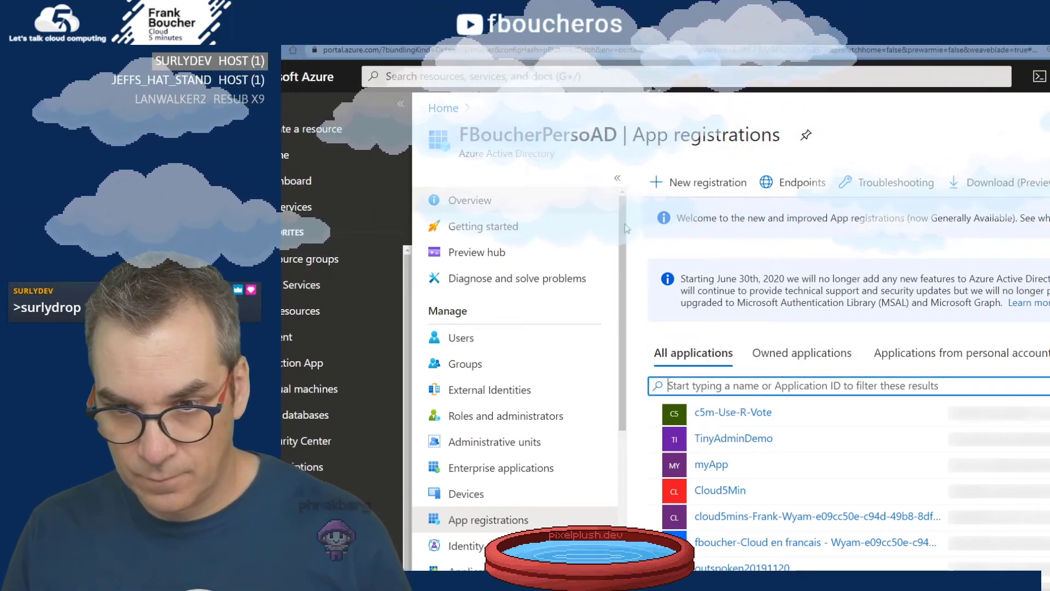
key("F5")
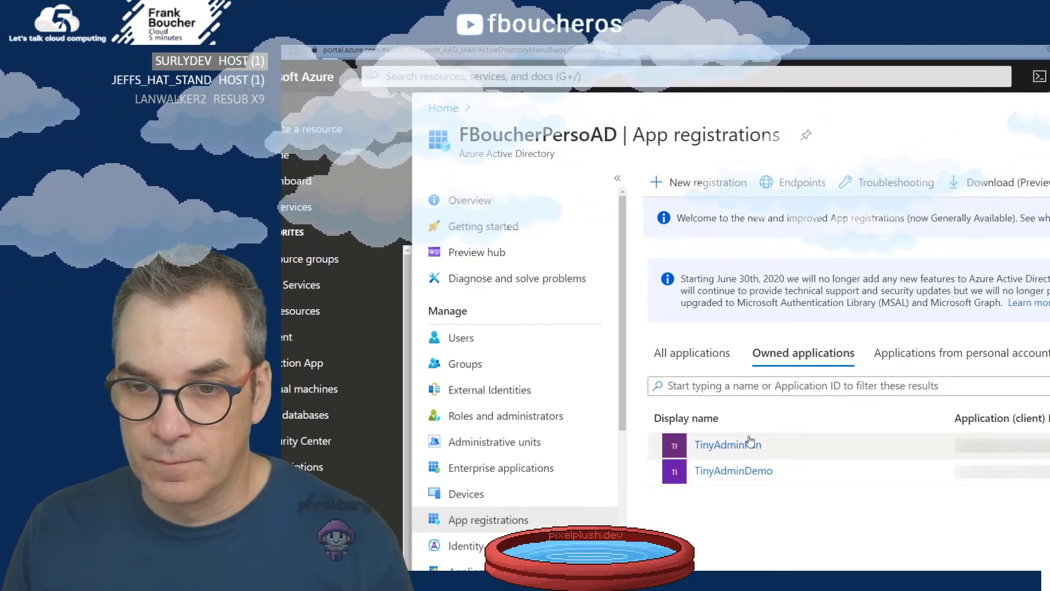
left_click(693, 353)
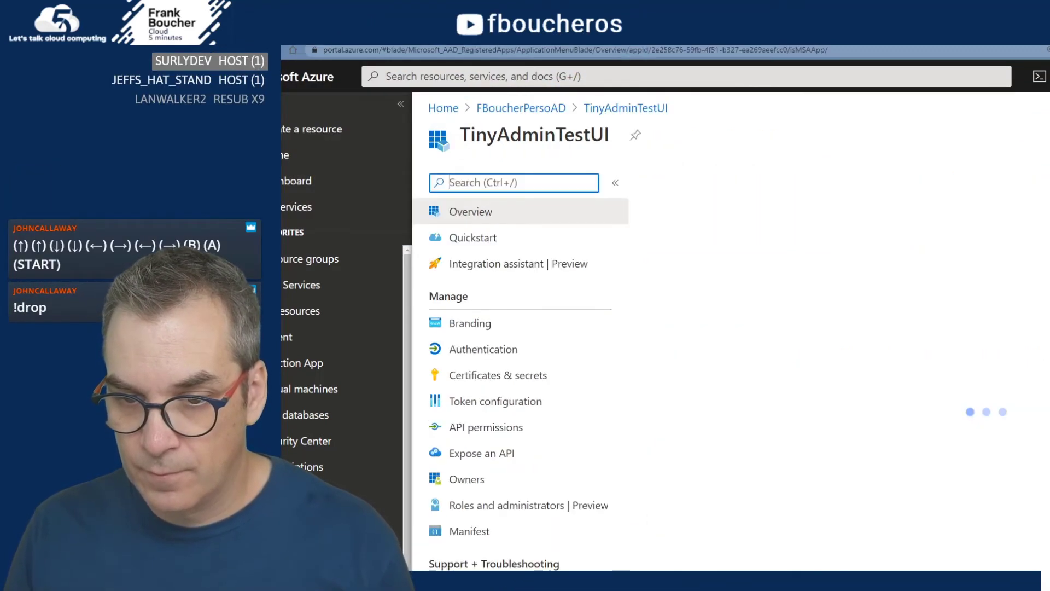
left_click(672, 184)
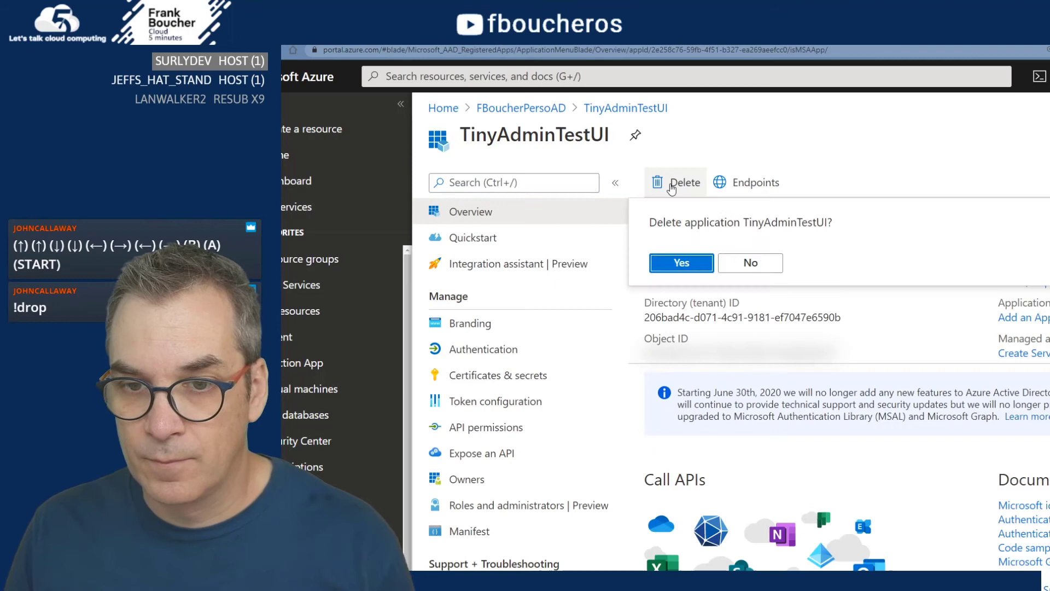
left_click(682, 263)
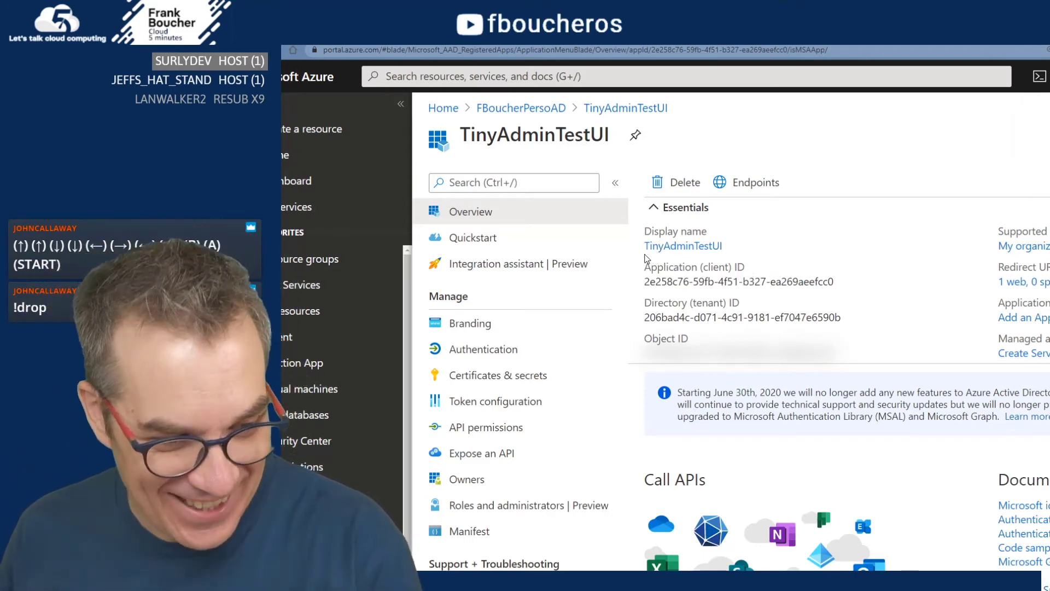
Back in the Ubuntu terminal, enlarge the text slightly and rerun the appID line that creates the TinyAdminTestUI app.
key("alt+Tab")
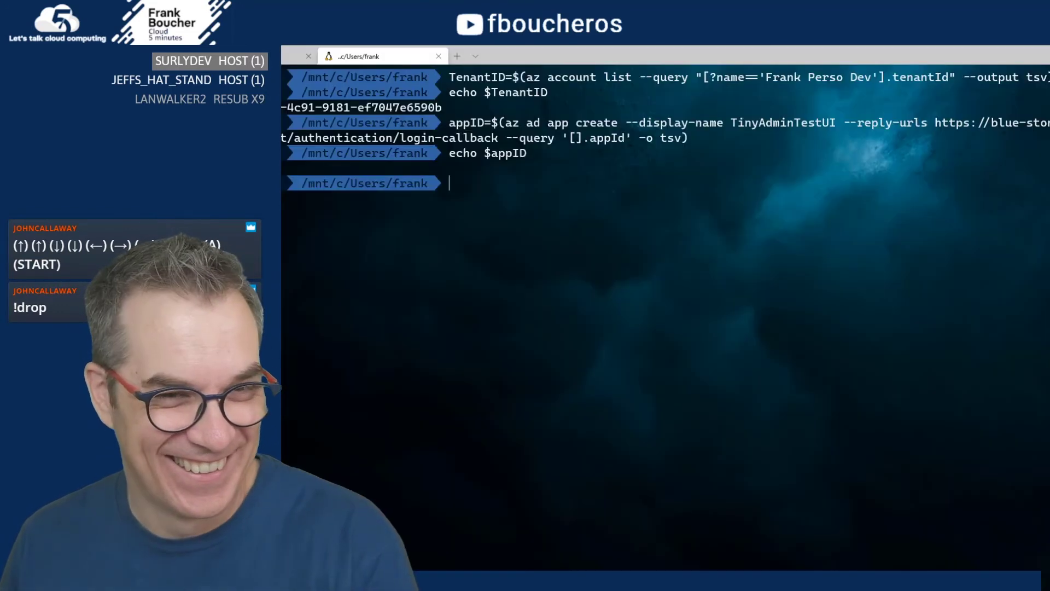
left_click_drag(603, 49, 698, 63)
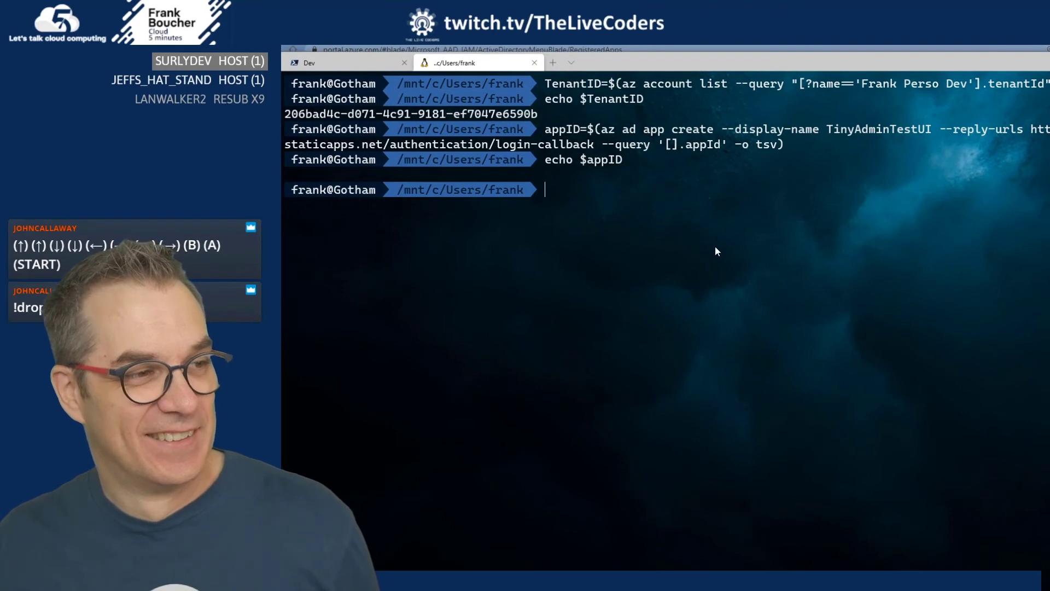
key("ctrl+plus")
key("ctrl+plus")
key("ctrl+minus")
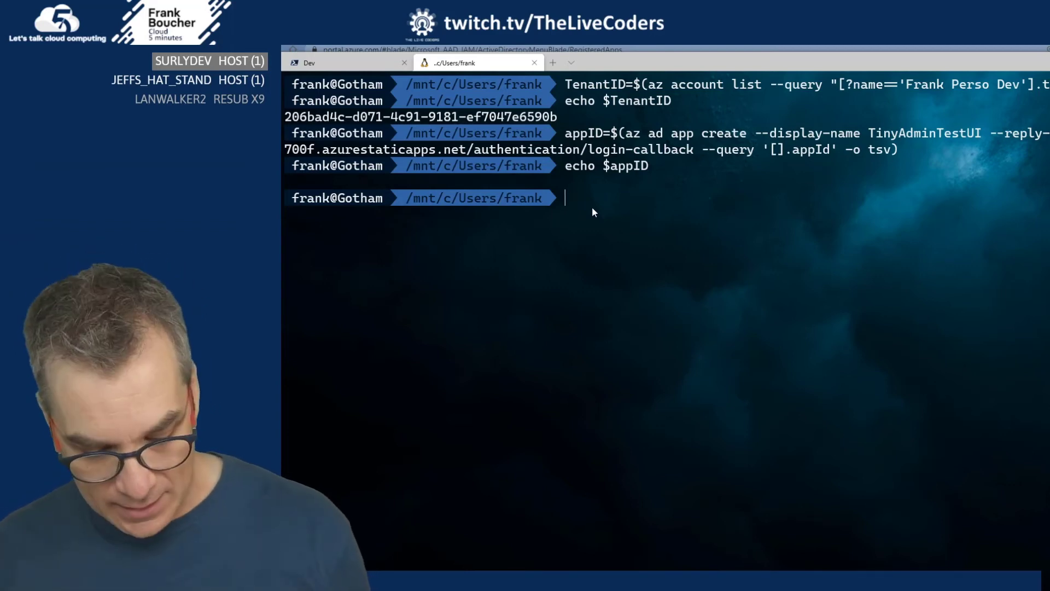
key("Up")
key("Up")
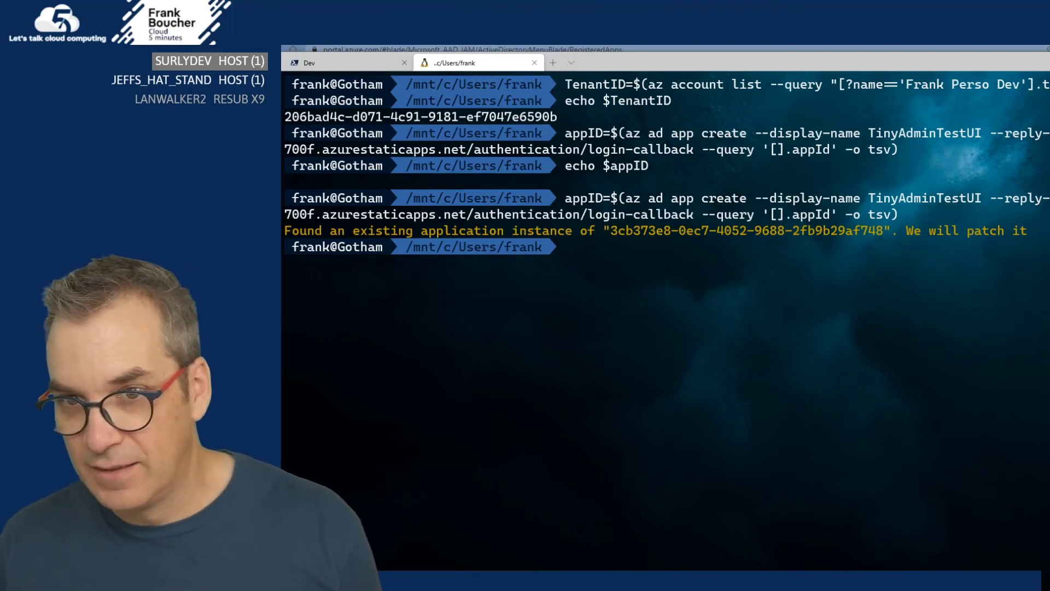
Refresh the app registrations in the Azure portal and check all applications for TinyAdminTestUI.
key("alt+Tab")
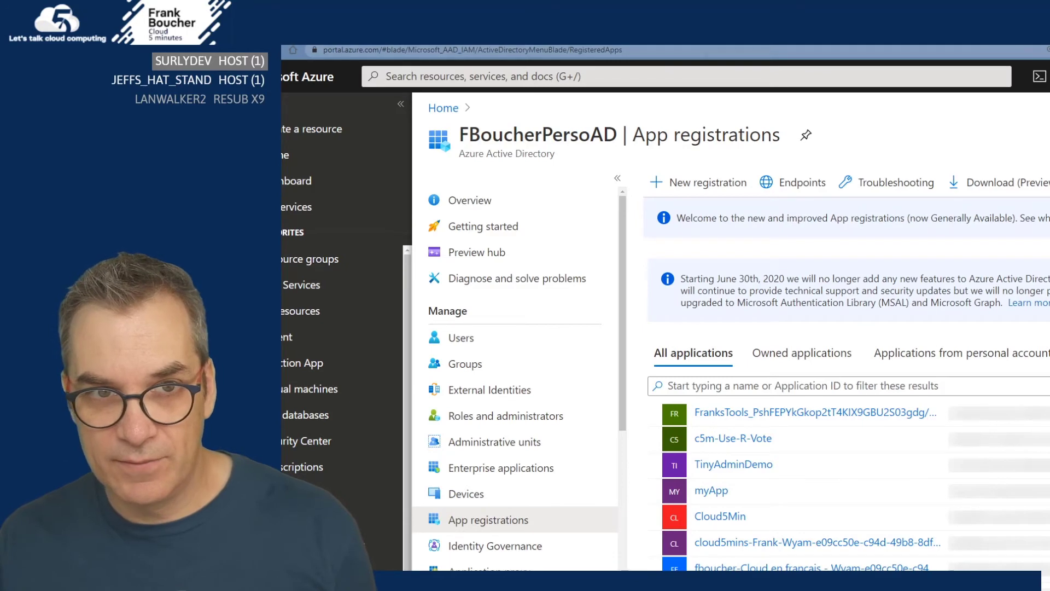
key("F5")
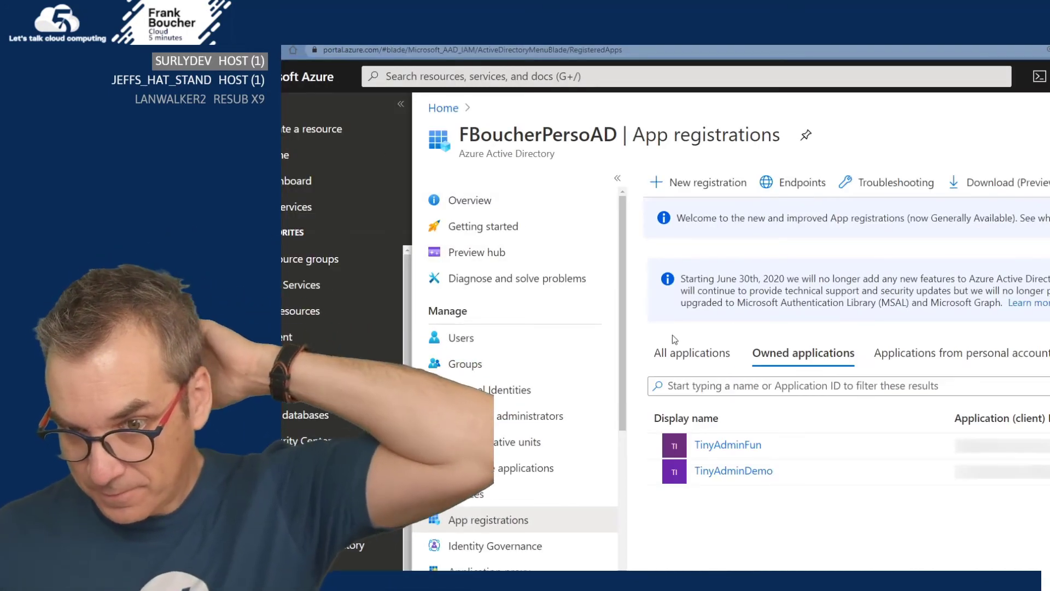
left_click(694, 360)
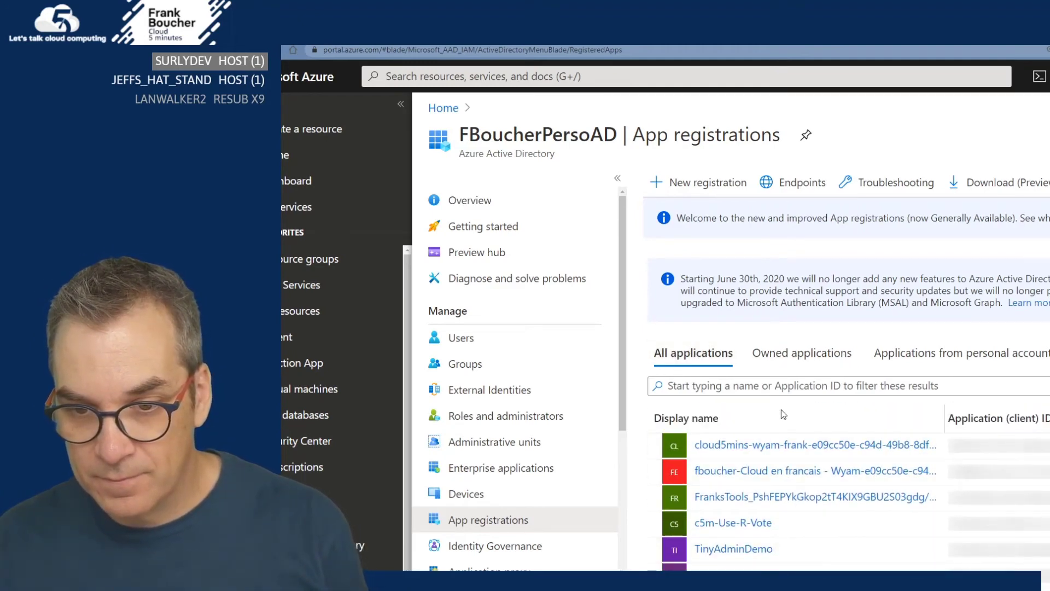
left_click(788, 387)
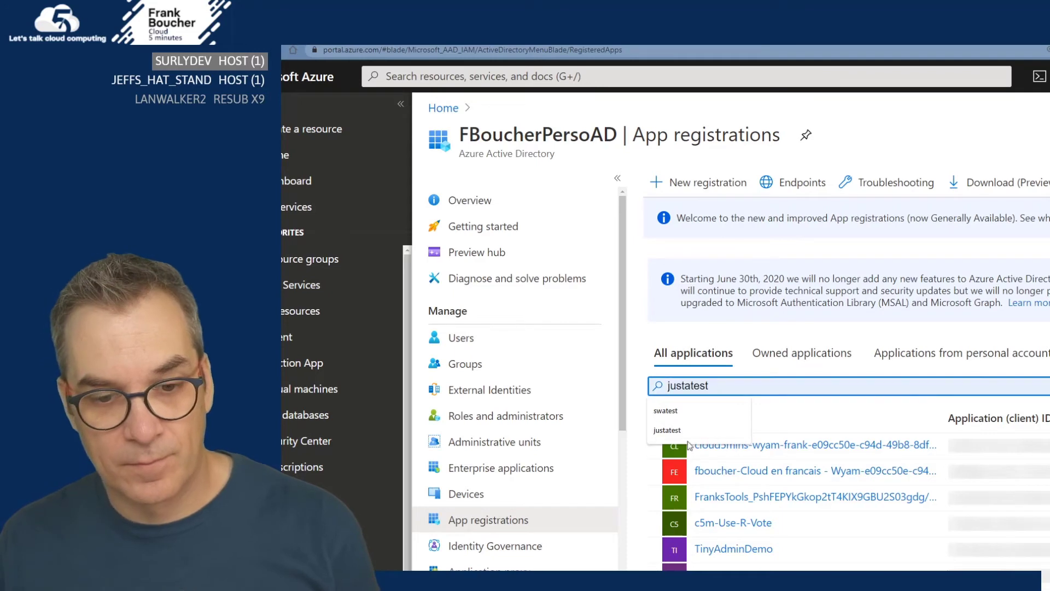
Return to the Ubuntu terminal and list the resource groups with az group list -o table.
key("alt+Tab")
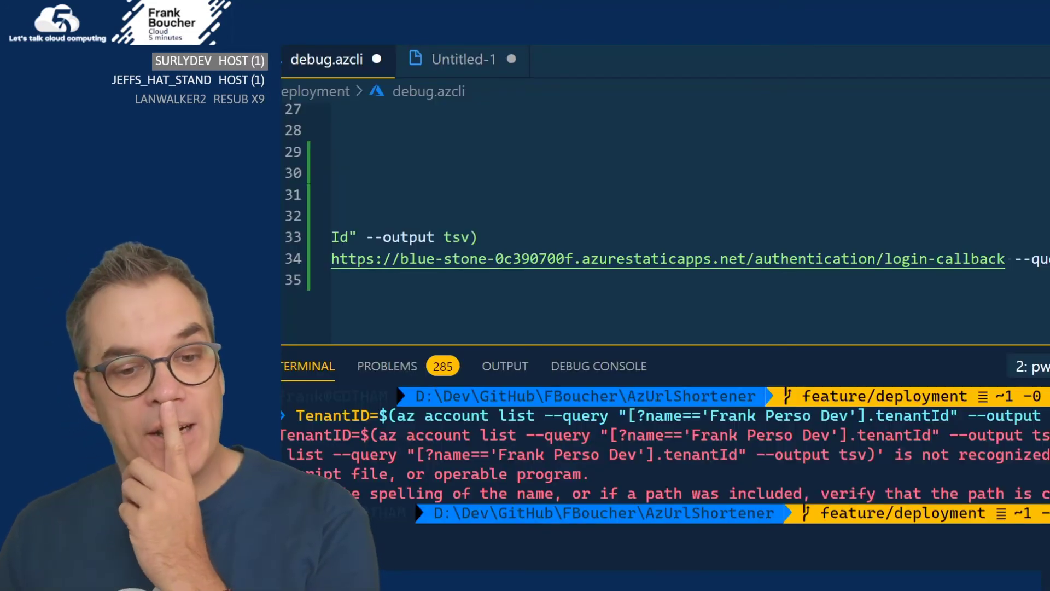
key("alt+Tab")
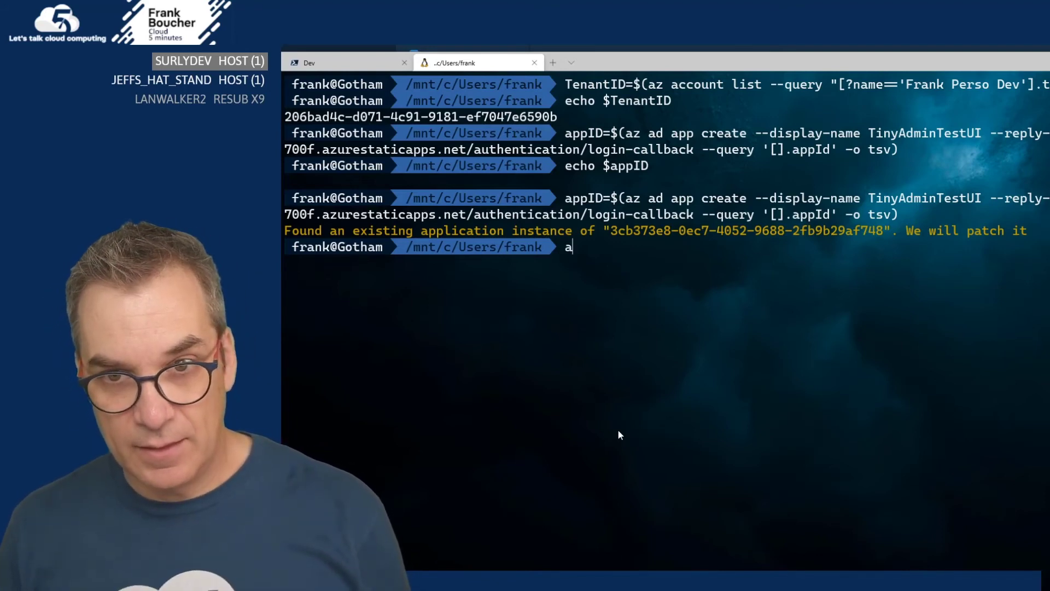
key("BackSpace")
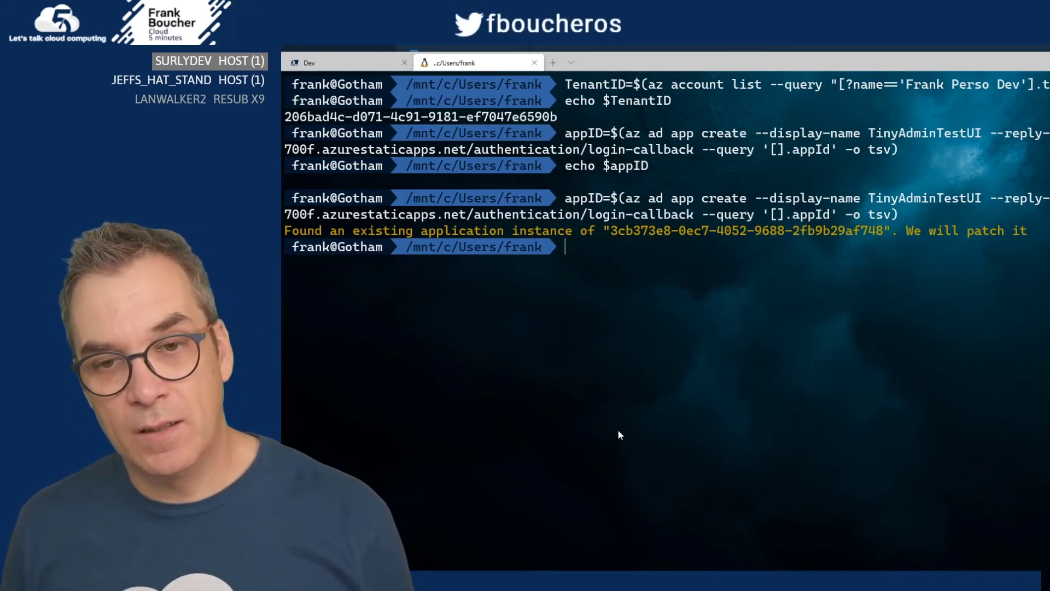
key("Up")
key("Up")
key("Up")
key("Up")
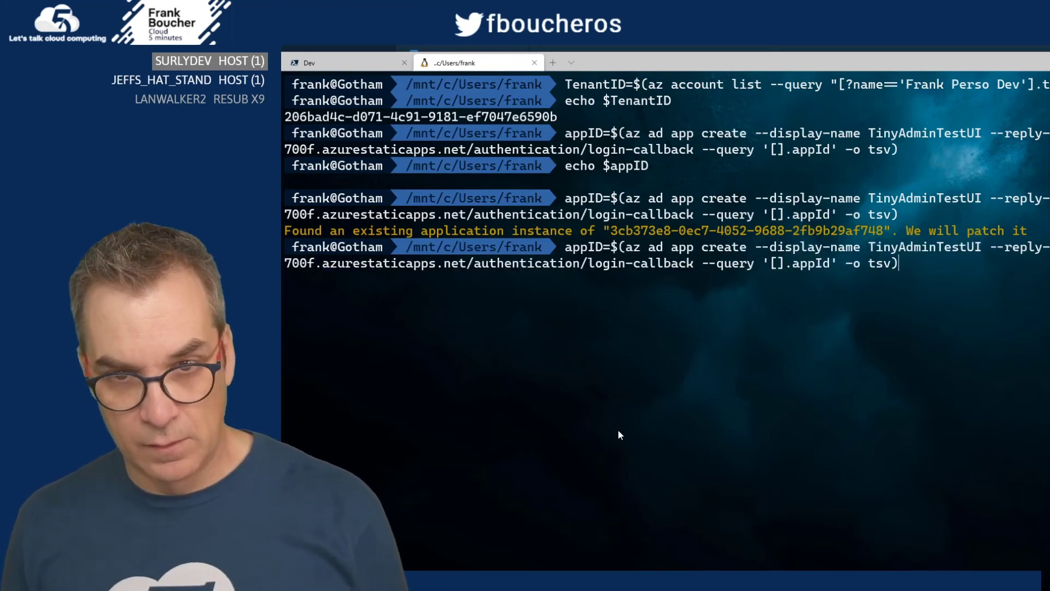
key("Up")
key("Up")
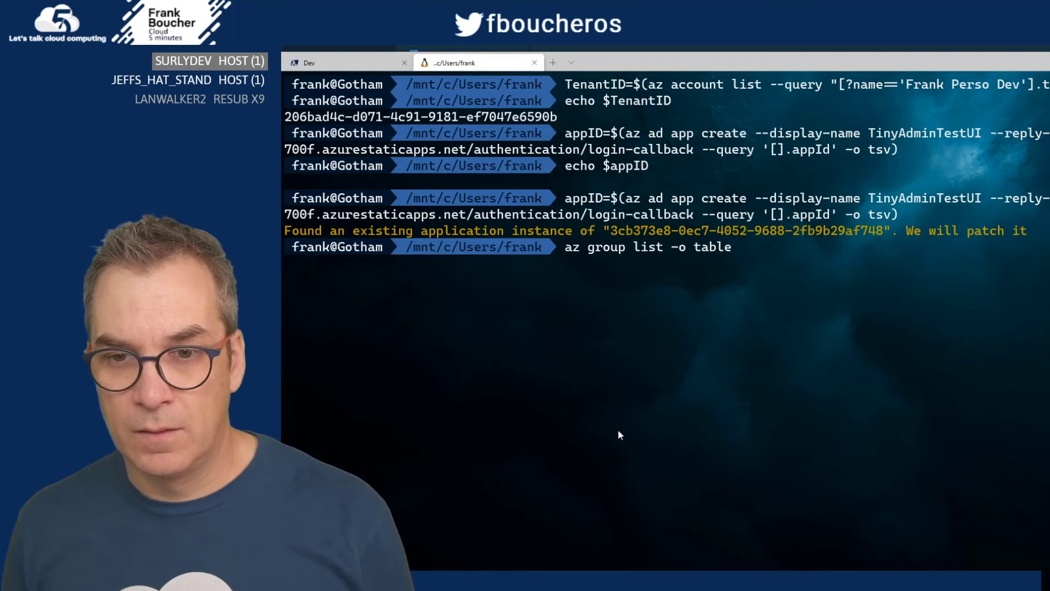
key("Return")
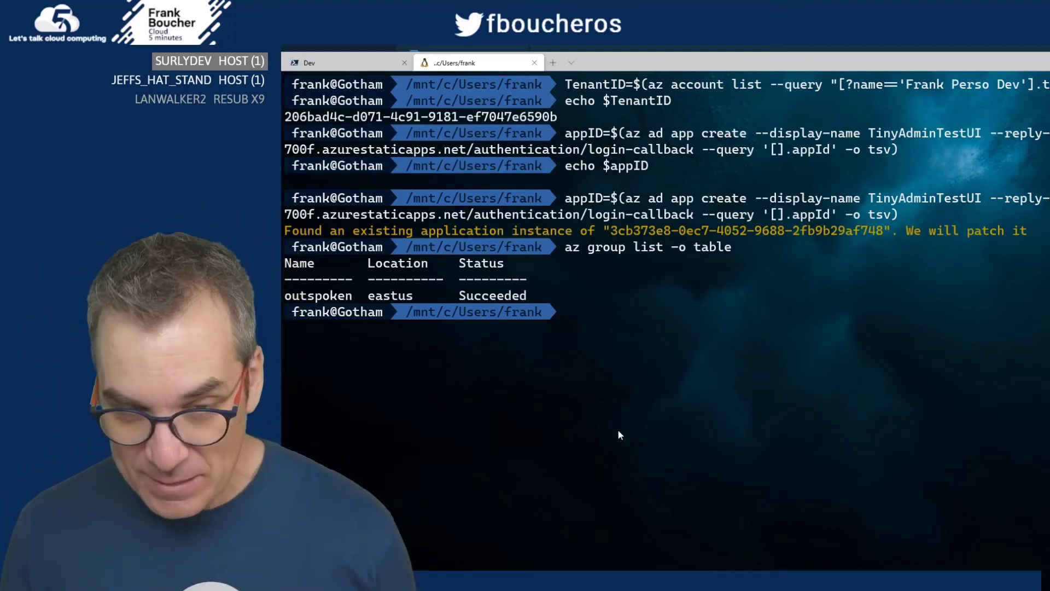
List the available Azure subscriptions as a table with az account list -o table.
type("az ")
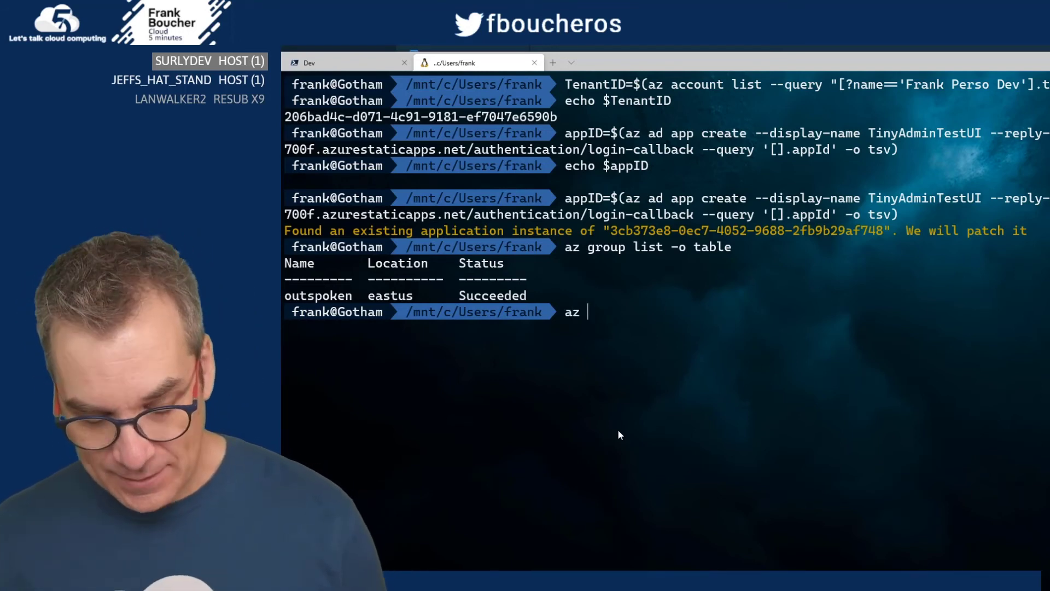
type("account ")
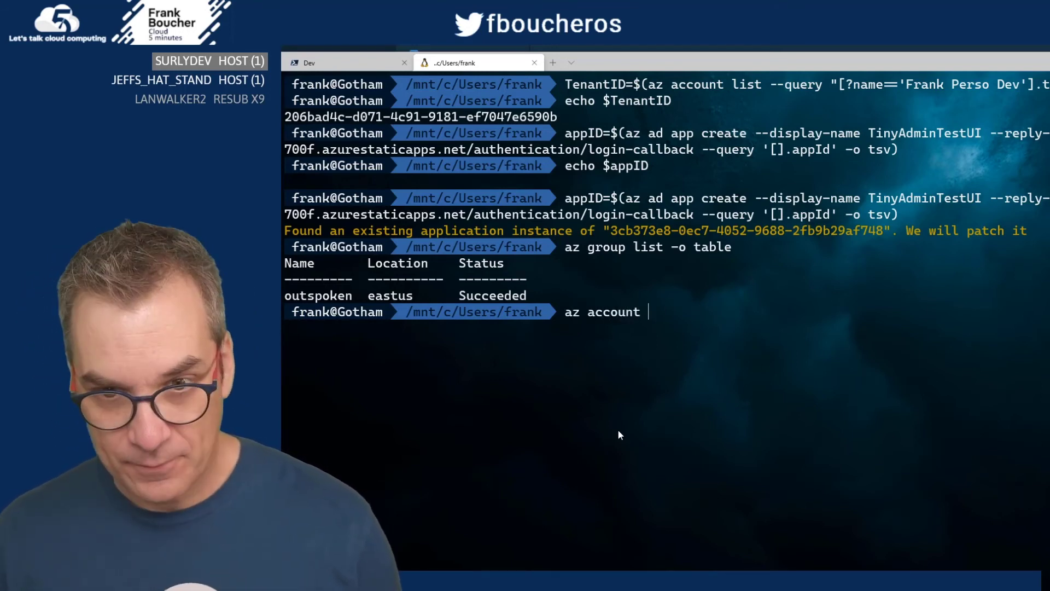
type("set")
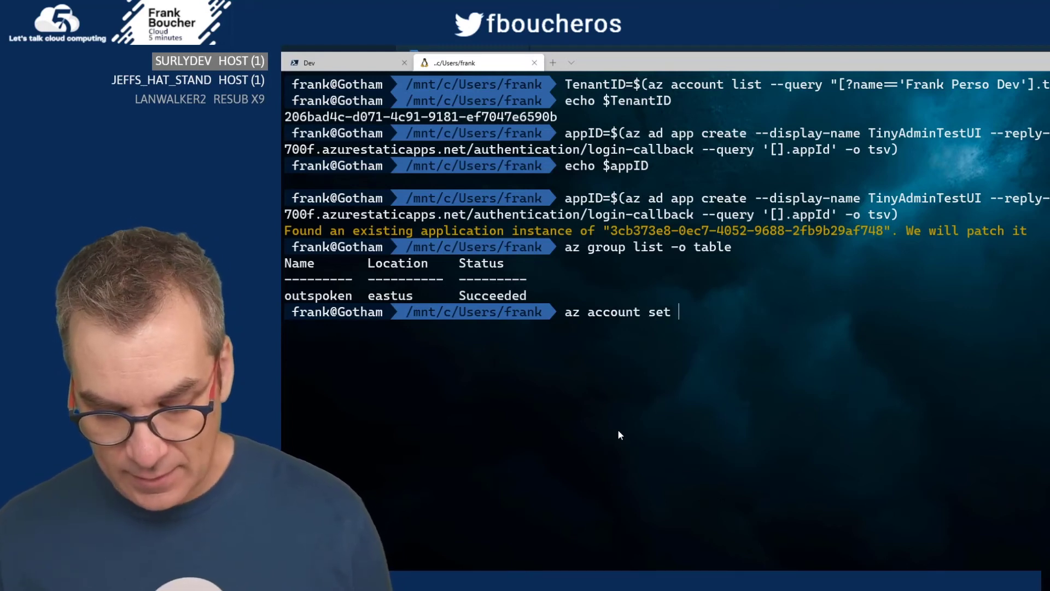
key("BackSpace")
key("BackSpace")
key("BackSpace")
key("BackSpace")
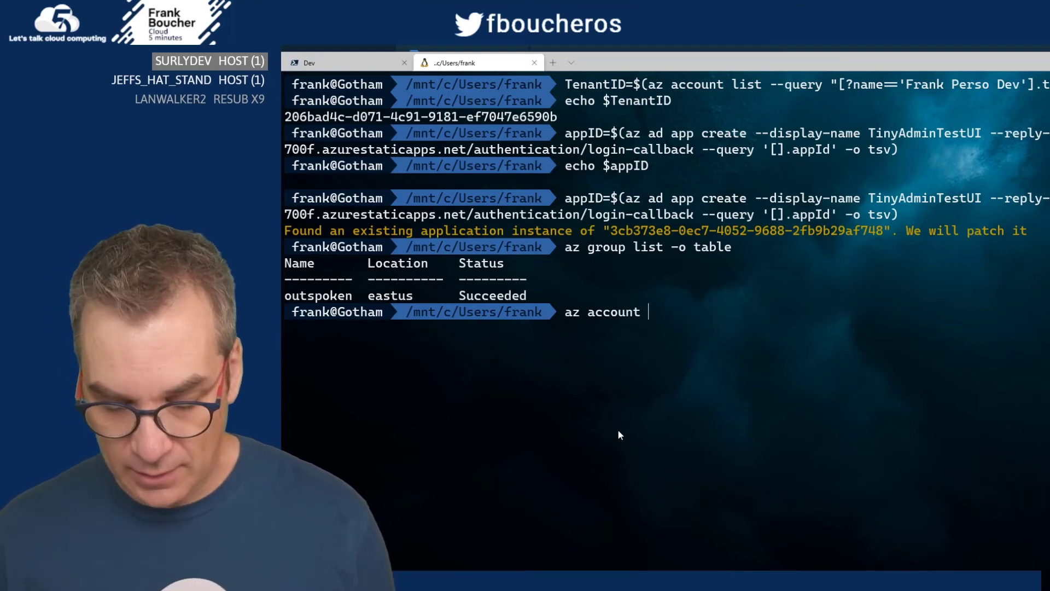
type("list ")
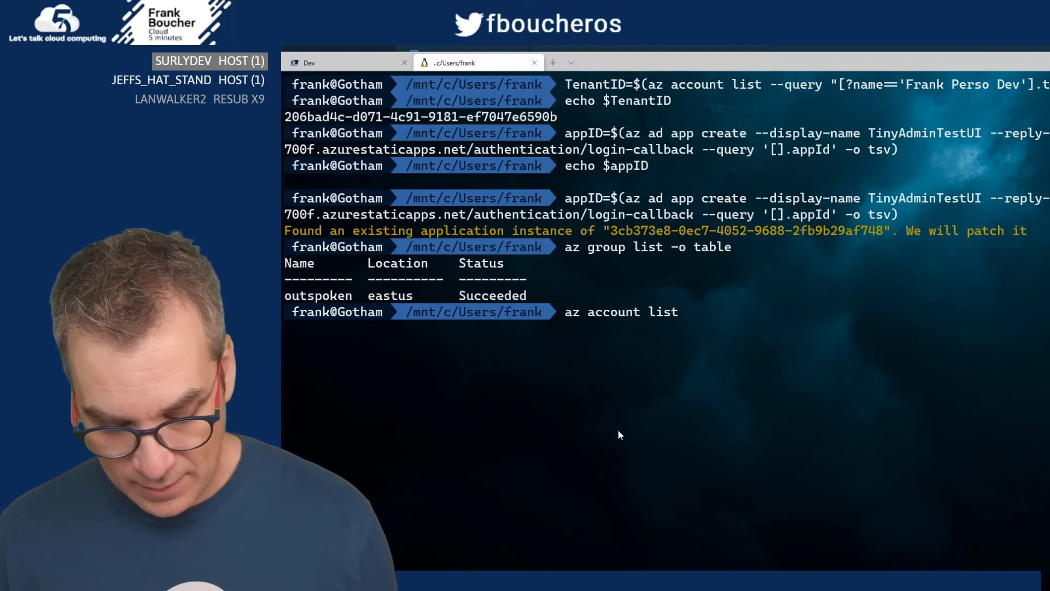
type("-o ")
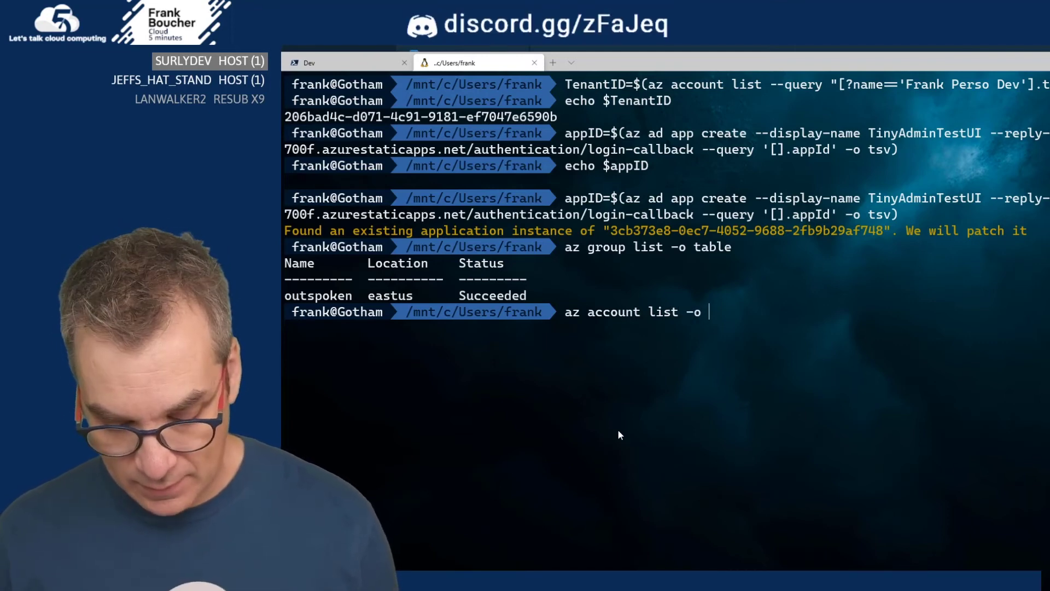
type("table")
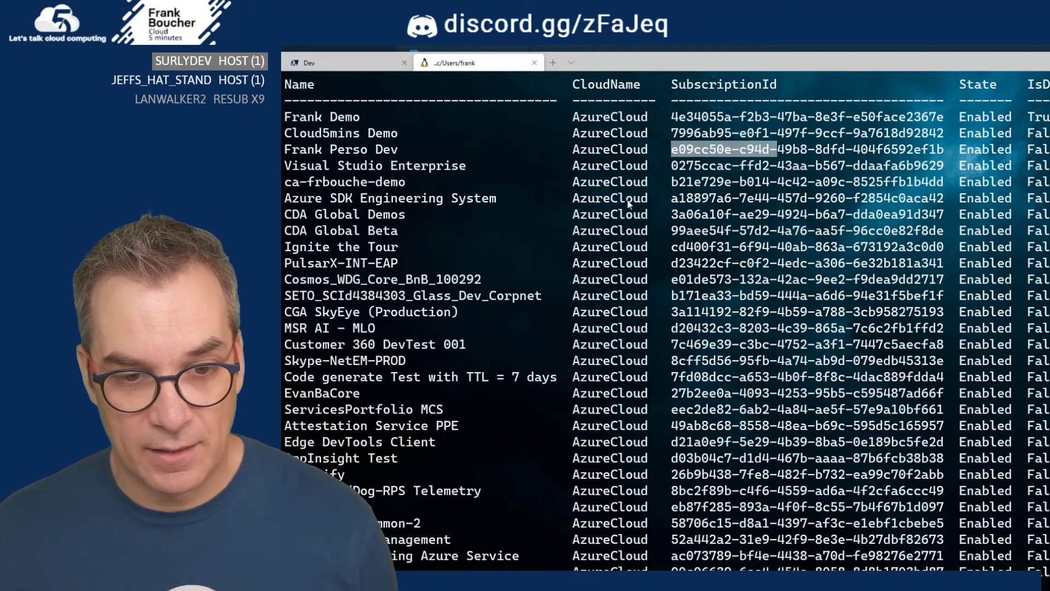
Copy the Perso Dev subscription's ID from the table and make it the active subscription with az account set -s.
scroll(340, 384, "up", 1)
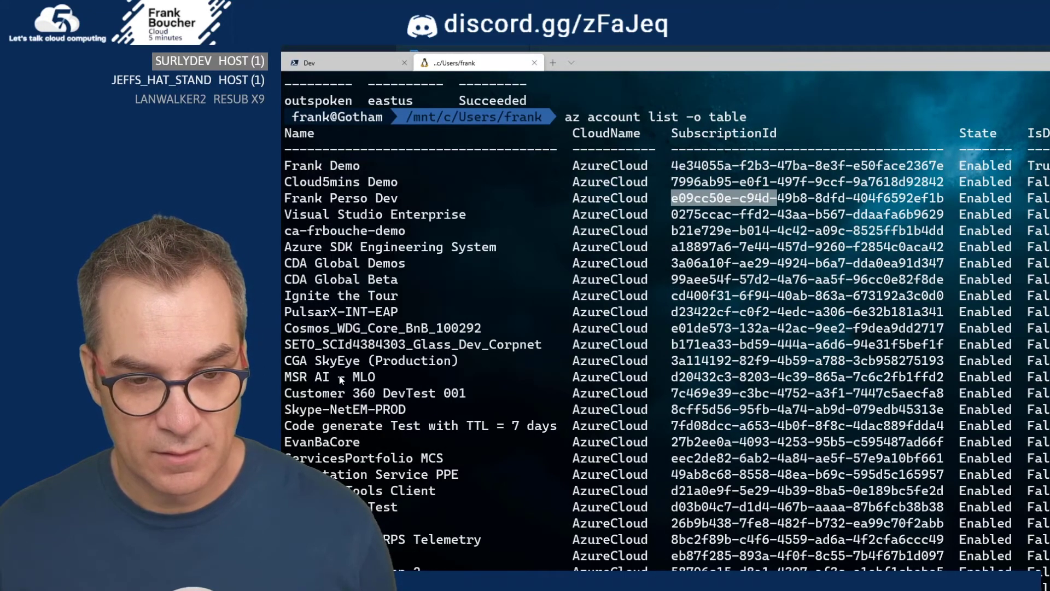
left_click(680, 201)
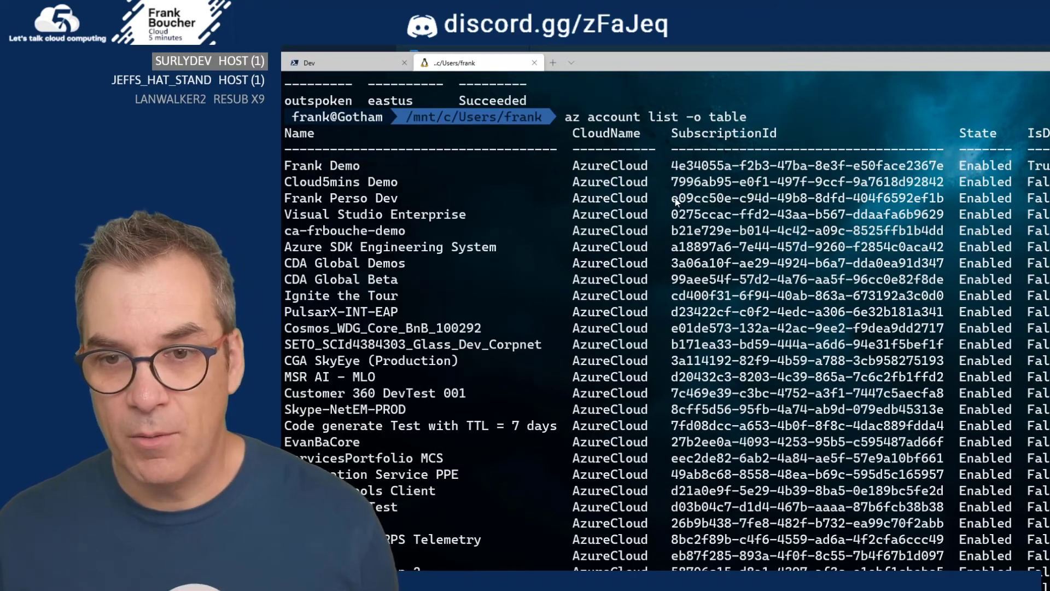
left_click_drag(678, 201, 939, 198)
right_click(931, 201)
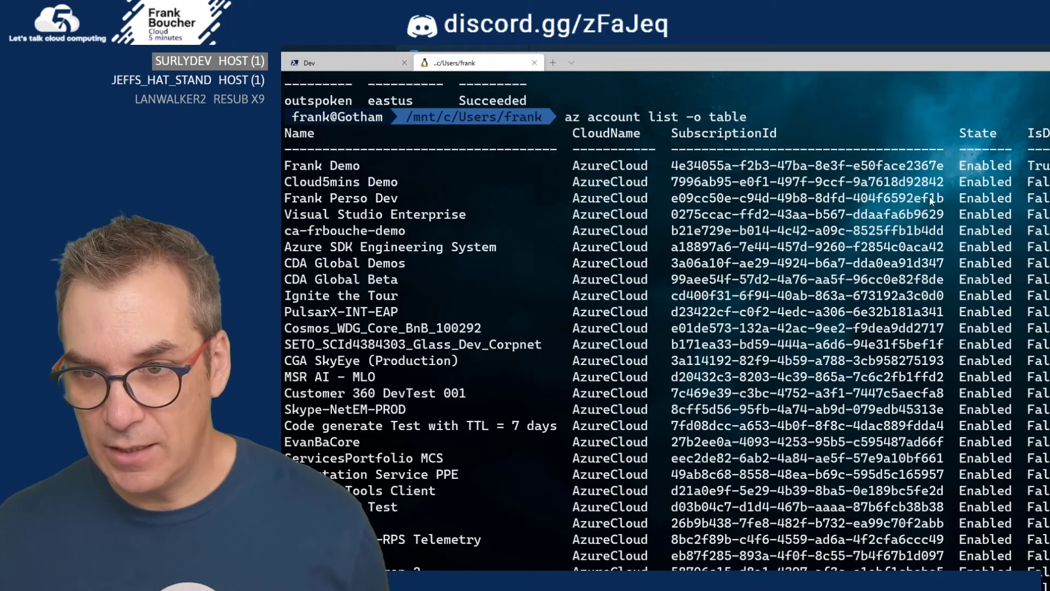
scroll(507, 530, "down", 1)
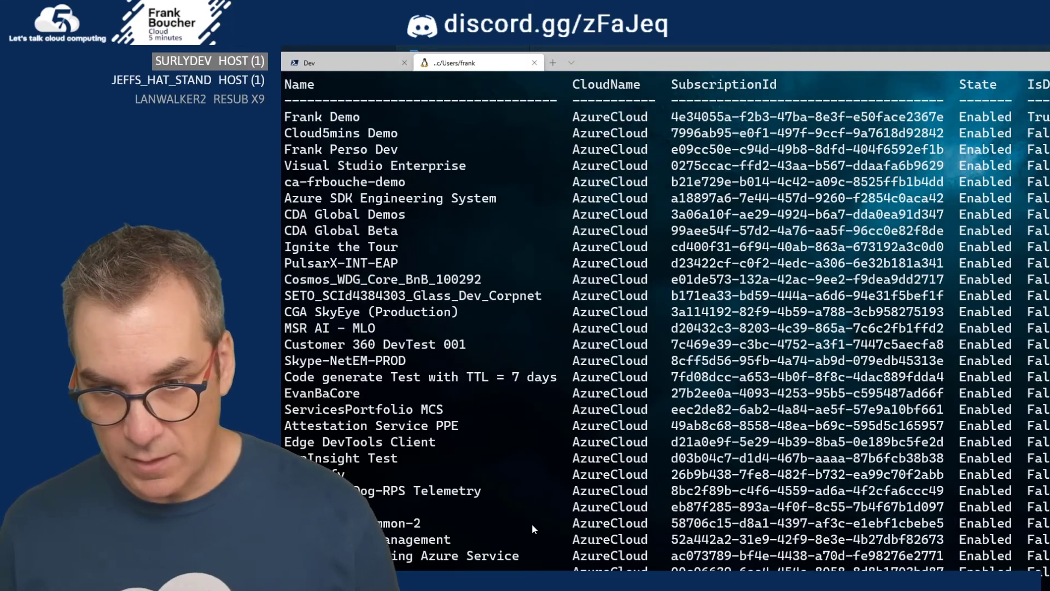
key("Return")
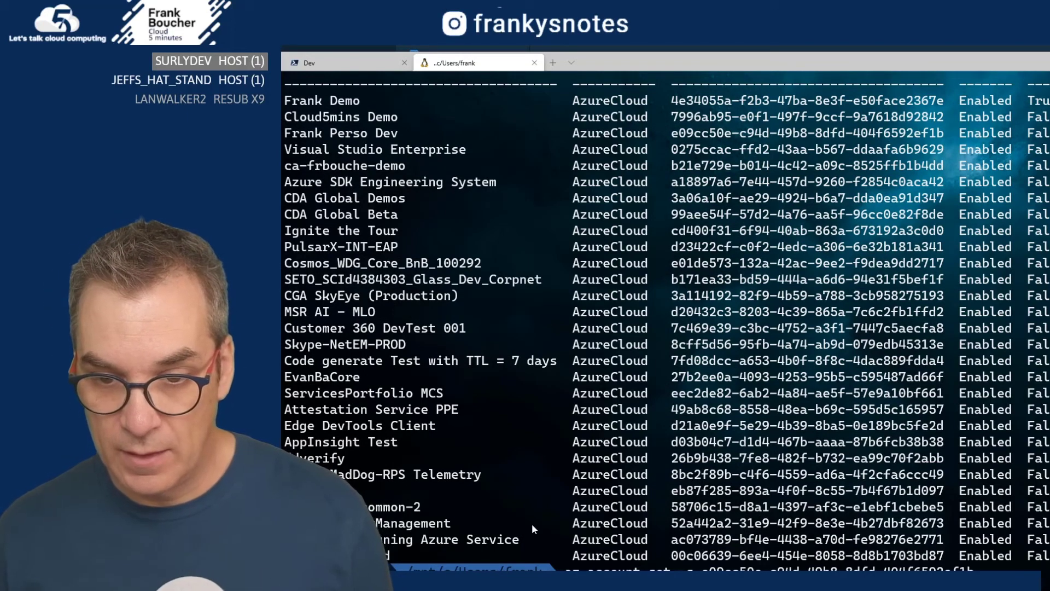
List the active subscription's resource groups with az group list -o table, and clear the terminal.
key("Return")
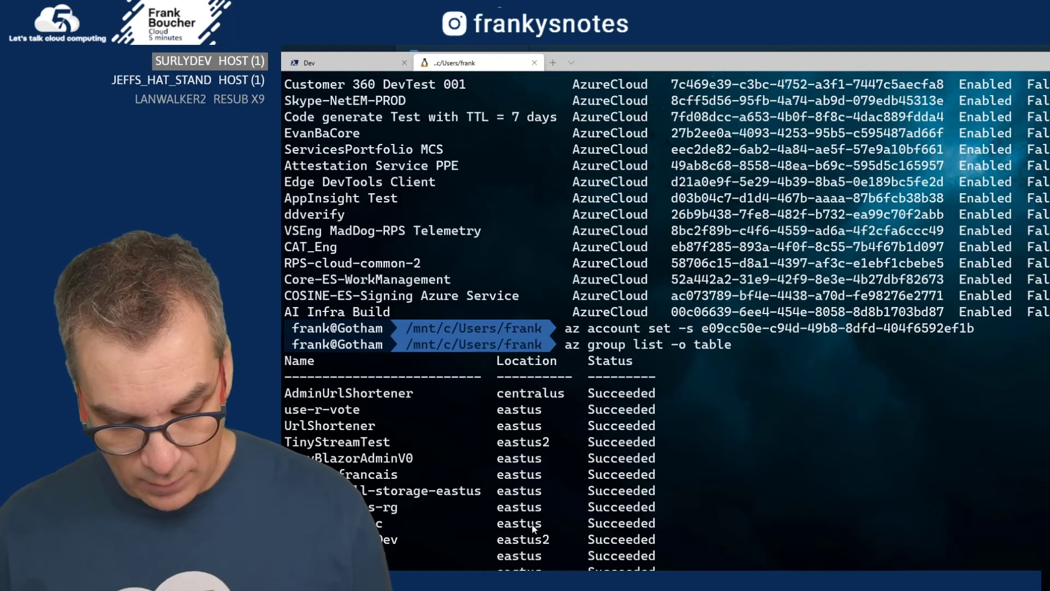
key("ctrl+l")
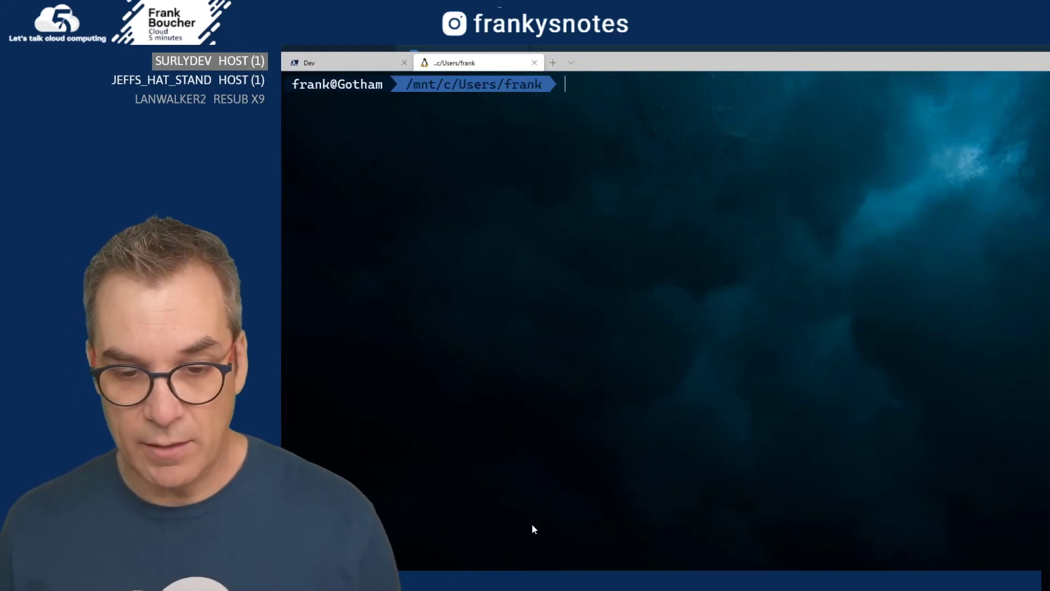